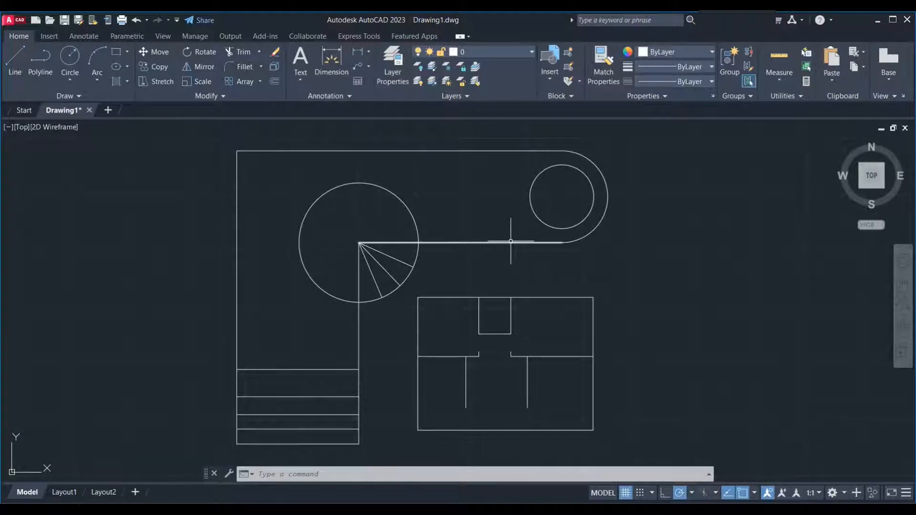
Individually select the outline's four long straight lines, the large circle and the three upper stair lines
{"action": "left_click", "coordinate": [508, 242]}
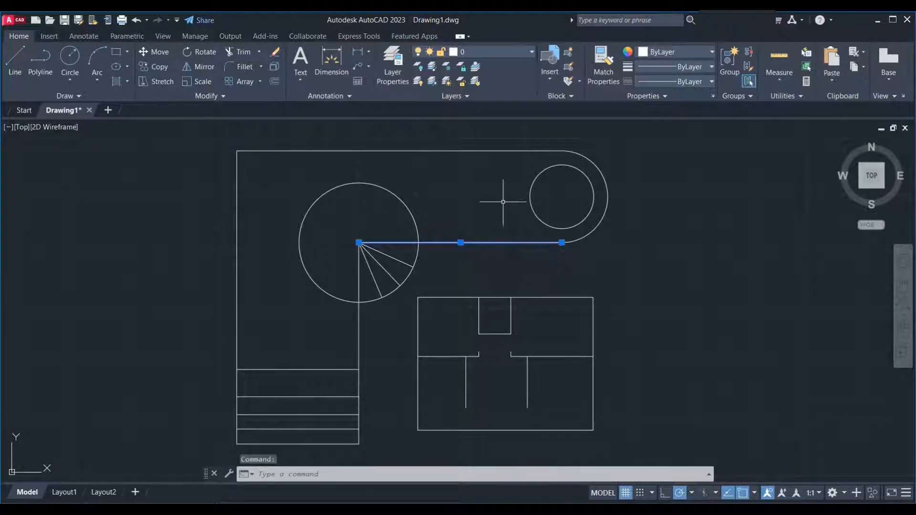
{"action": "left_click", "coordinate": [499, 150]}
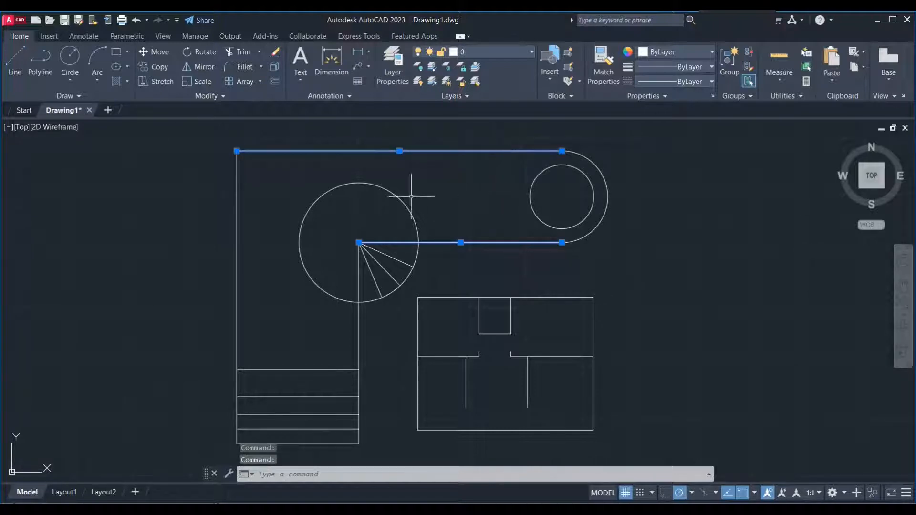
{"action": "left_click", "coordinate": [237, 197]}
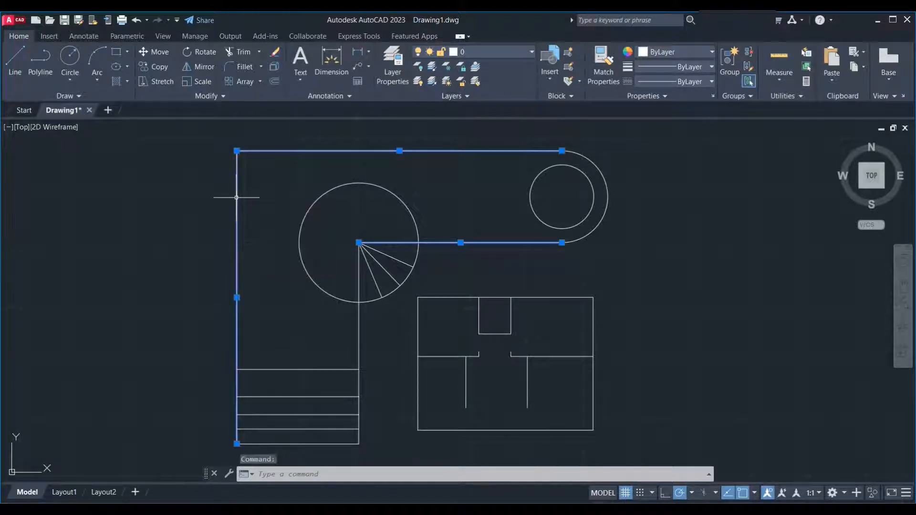
{"action": "left_click", "coordinate": [359, 344]}
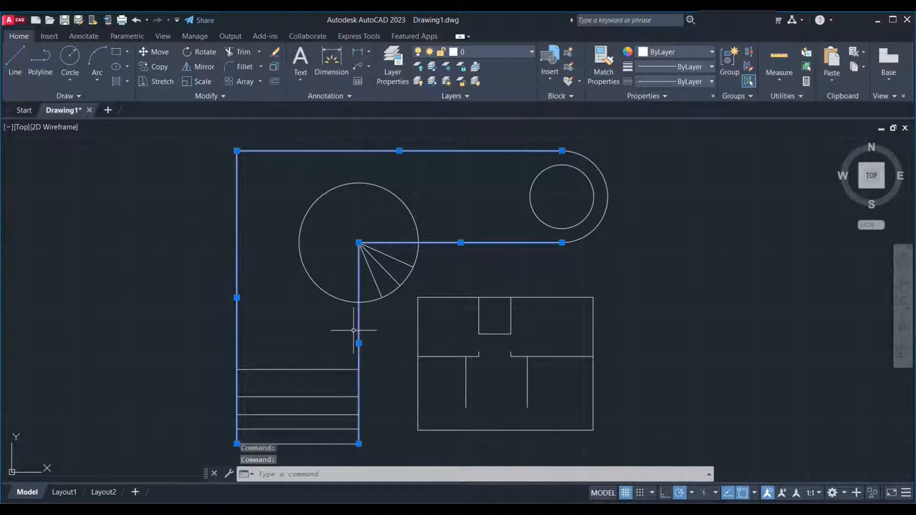
{"action": "left_click", "coordinate": [345, 300]}
{"action": "left_click", "coordinate": [335, 370]}
{"action": "left_click", "coordinate": [333, 397]}
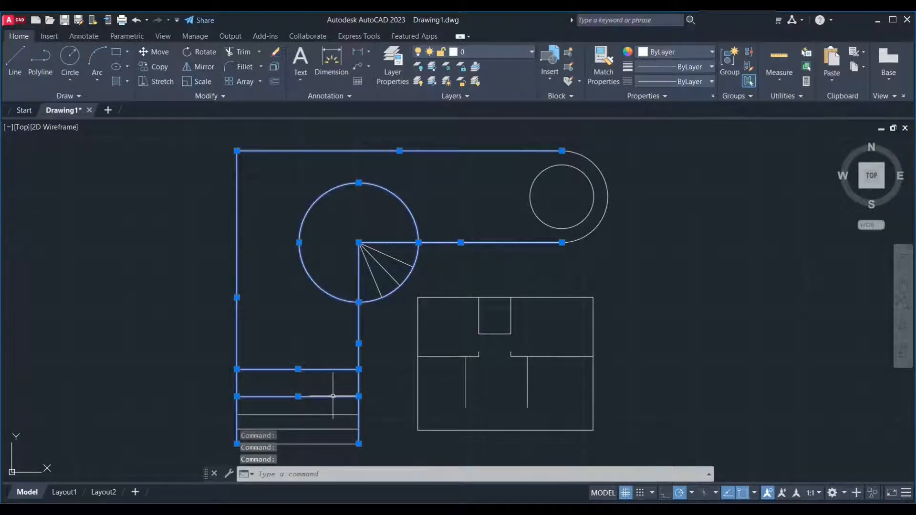
{"action": "left_click", "coordinate": [333, 415]}
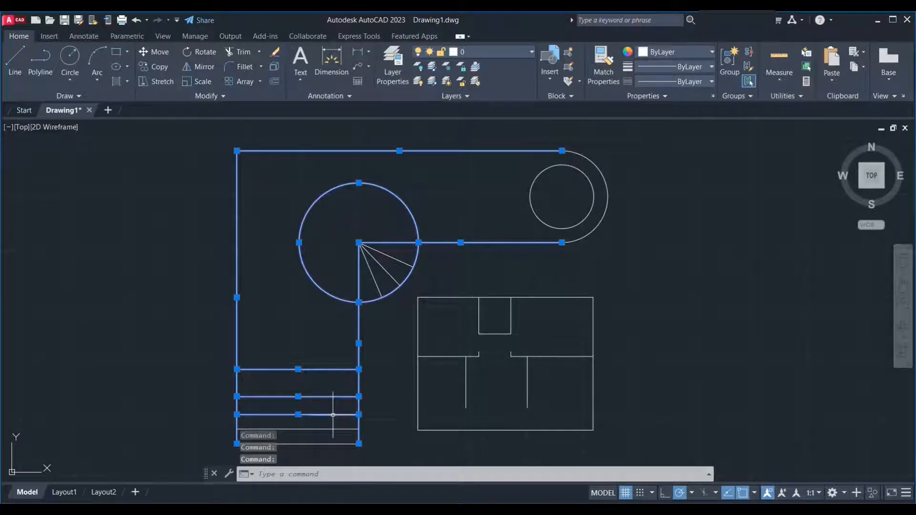
{"action": "middle_click_drag", "start_coordinate": [333, 408], "coordinate": [344, 390]}
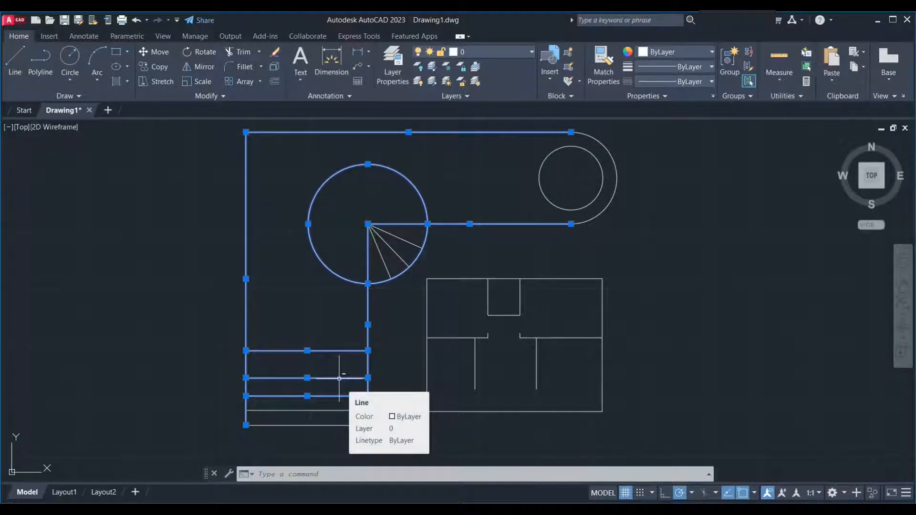
Remove the second stair line and the outline's inner horizontal line from the selection, and clear the remaining selection
{"action": "left_click", "coordinate": [338, 378], "text": "shift"}
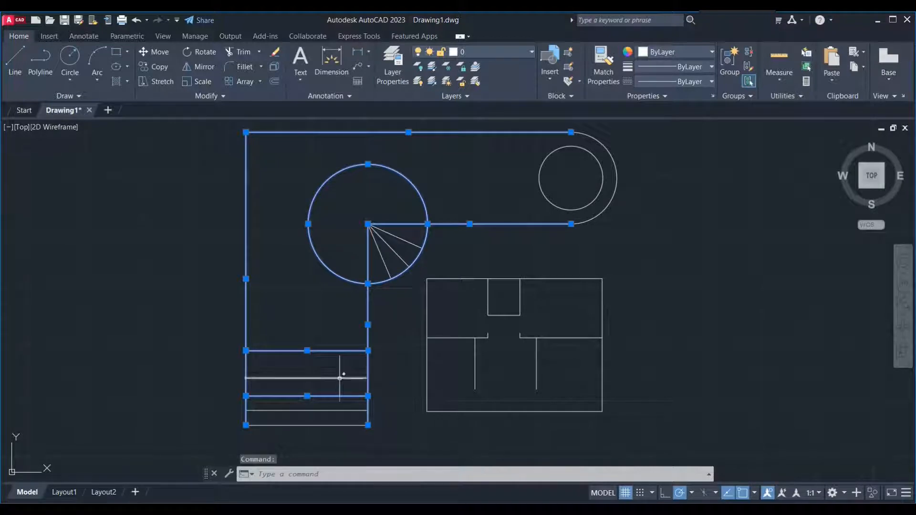
{"action": "left_click", "coordinate": [510, 224], "text": "shift"}
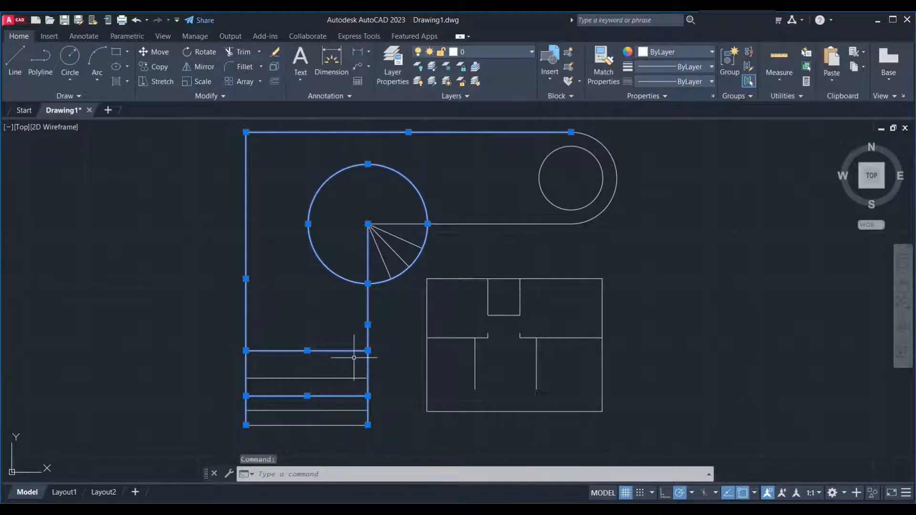
{"action": "scroll", "coordinate": [355, 357], "scroll_direction": "down", "scroll_amount": 2}
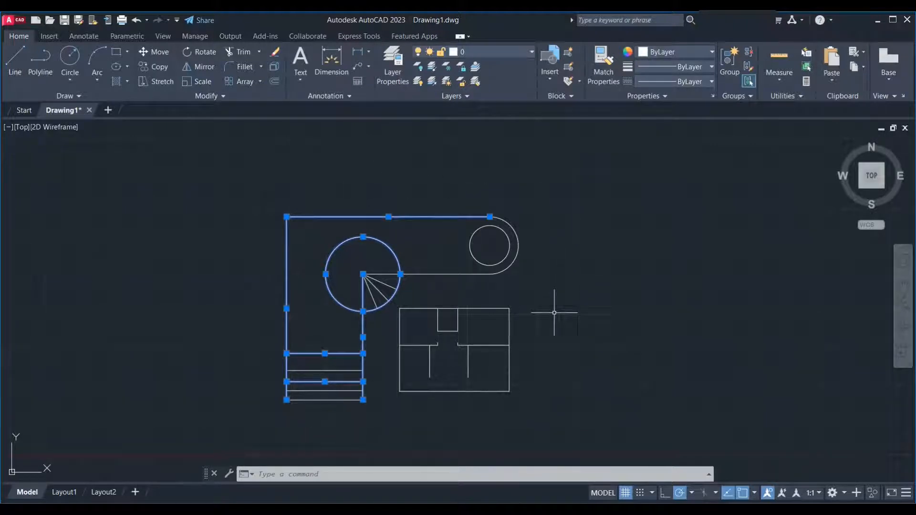
{"action": "key", "text": "Escape"}
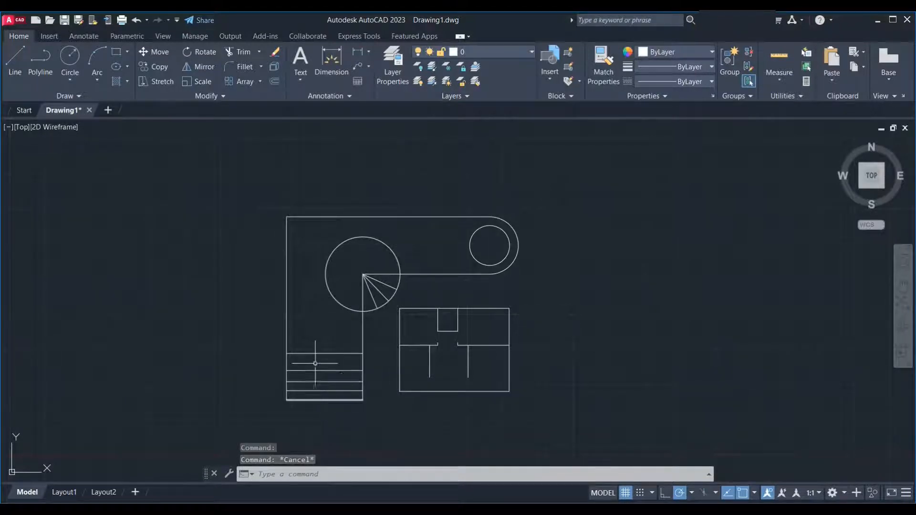
Select the small circle, the end arc and the outline's two horizontal lines with a crossing window, and clear the selection
{"action": "scroll", "coordinate": [312, 353], "scroll_direction": "up", "scroll_amount": 2}
{"action": "mouse_move", "coordinate": [337, 337]}
{"action": "middle_mouse_down"}
{"action": "mouse_move", "coordinate": [307, 351]}
{"action": "mouse_move", "coordinate": [310, 337]}
{"action": "middle_mouse_up"}
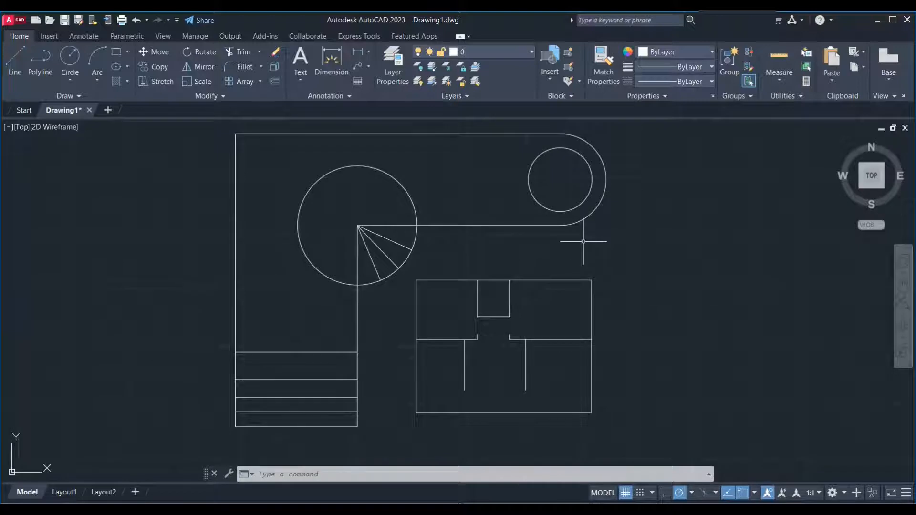
{"action": "scroll", "coordinate": [529, 263], "scroll_direction": "down", "scroll_amount": 2}
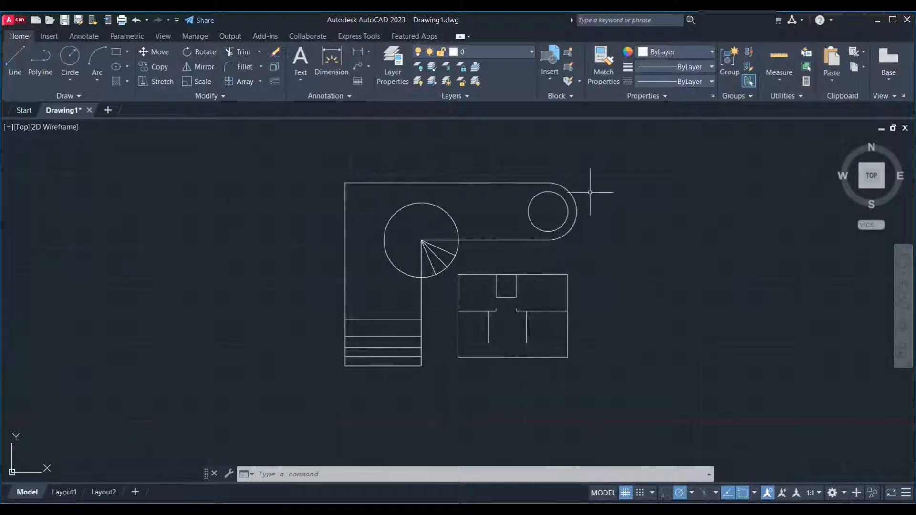
{"action": "middle_click_drag", "start_coordinate": [593, 186], "coordinate": [558, 235]}
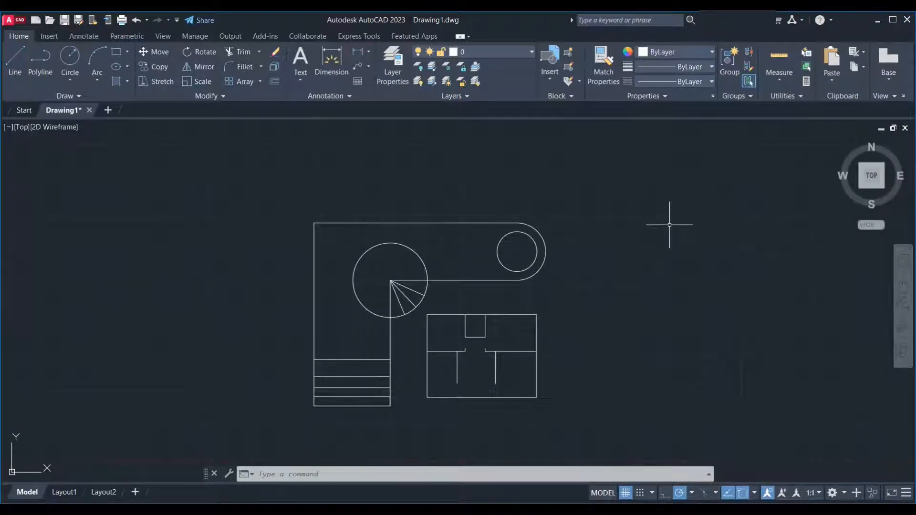
{"action": "scroll", "coordinate": [641, 209], "scroll_direction": "up", "scroll_amount": 2}
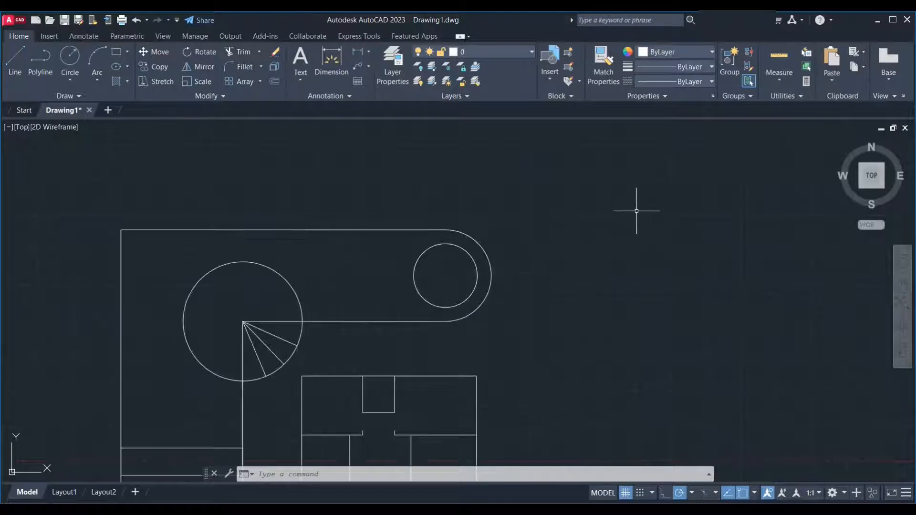
{"action": "left_click", "coordinate": [693, 160]}
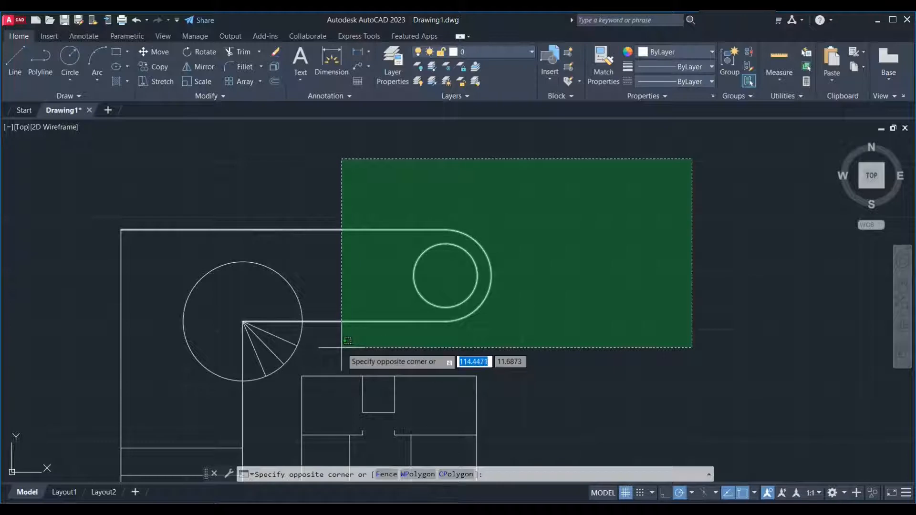
{"action": "left_click", "coordinate": [342, 348]}
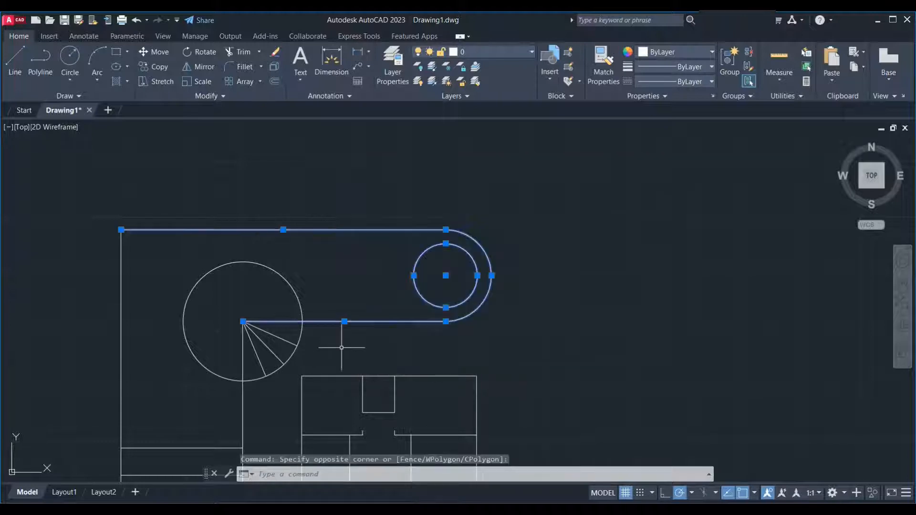
{"action": "middle_click_drag", "start_coordinate": [423, 353], "coordinate": [489, 333]}
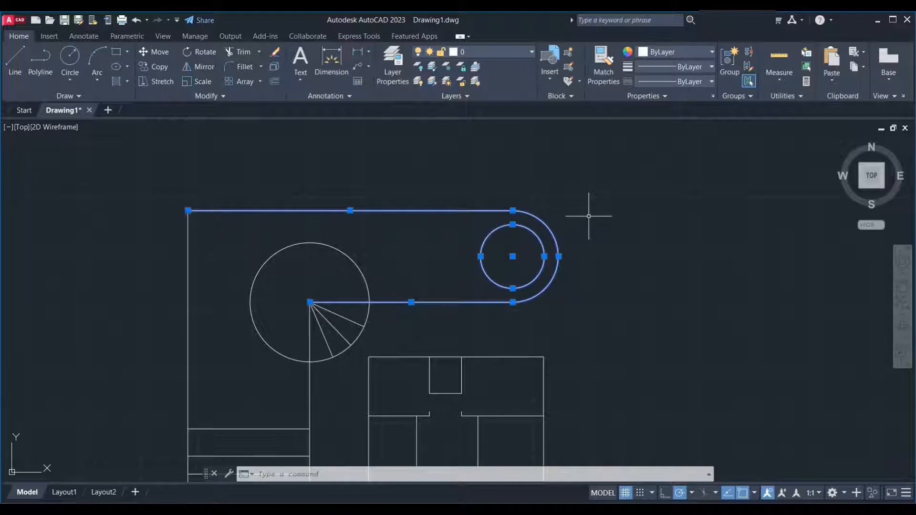
{"action": "key", "text": "Escape"}
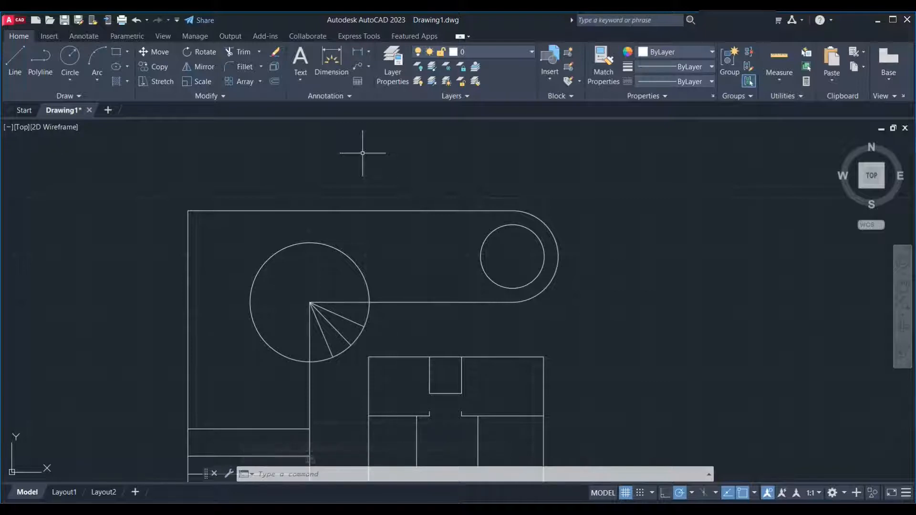
Select only the small circle and the end arc with an enclosing window around the rounded end, and clear the selection
{"action": "left_click", "coordinate": [409, 164]}
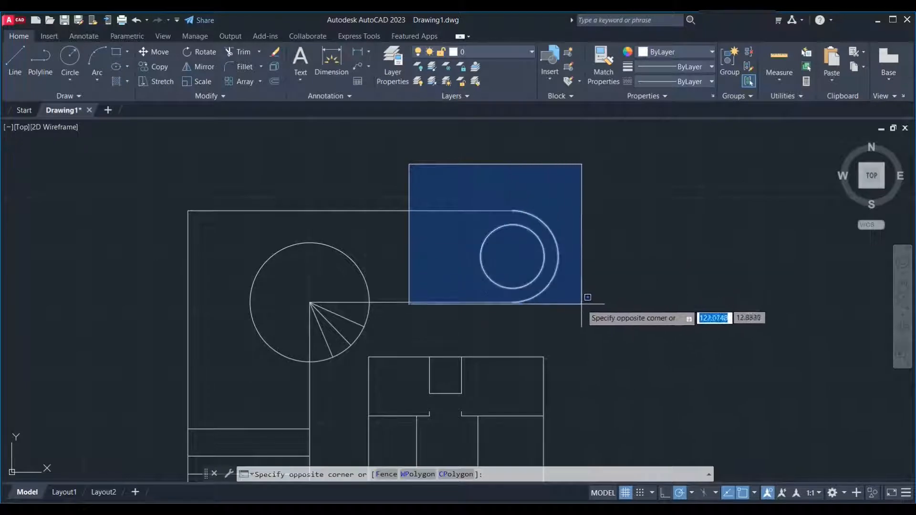
{"action": "left_click", "coordinate": [625, 335]}
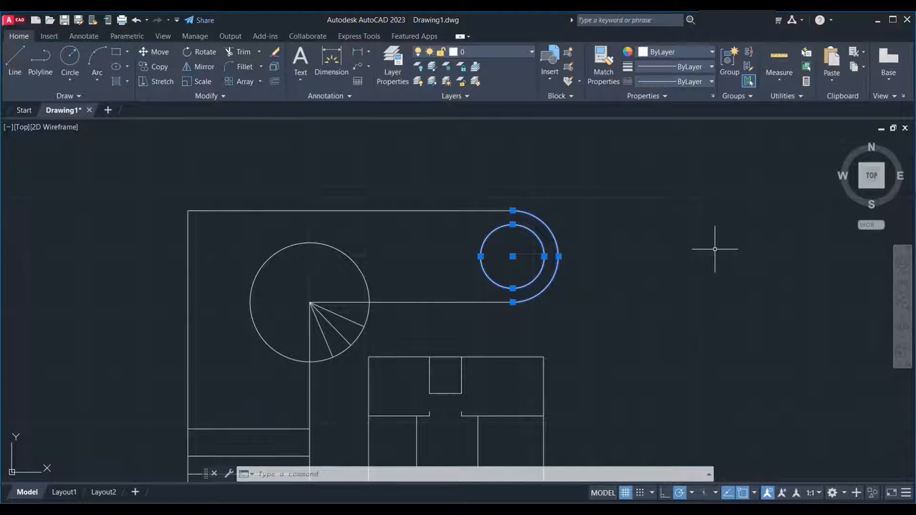
{"action": "key", "text": "Escape"}
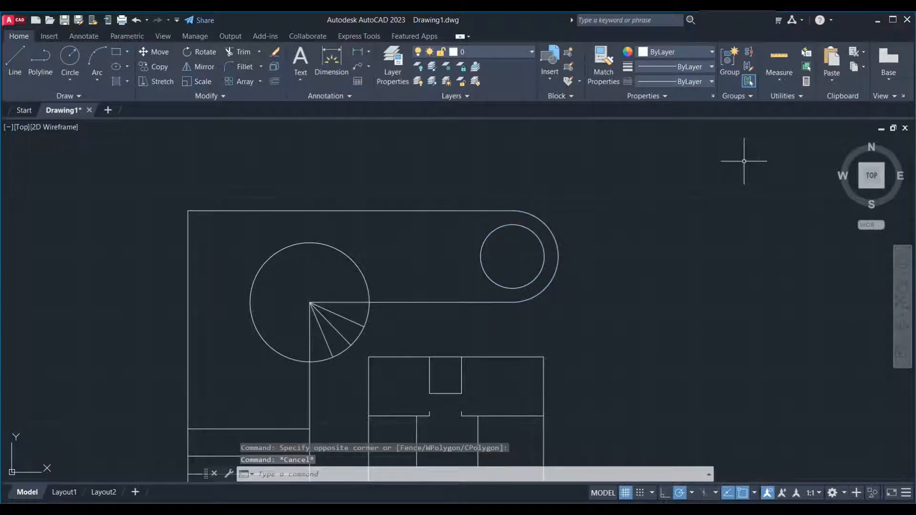
Use a crossing window from above right of the rounded end to select its circle, arc and two horizontal lines, and deselect them
{"action": "left_click", "coordinate": [677, 157]}
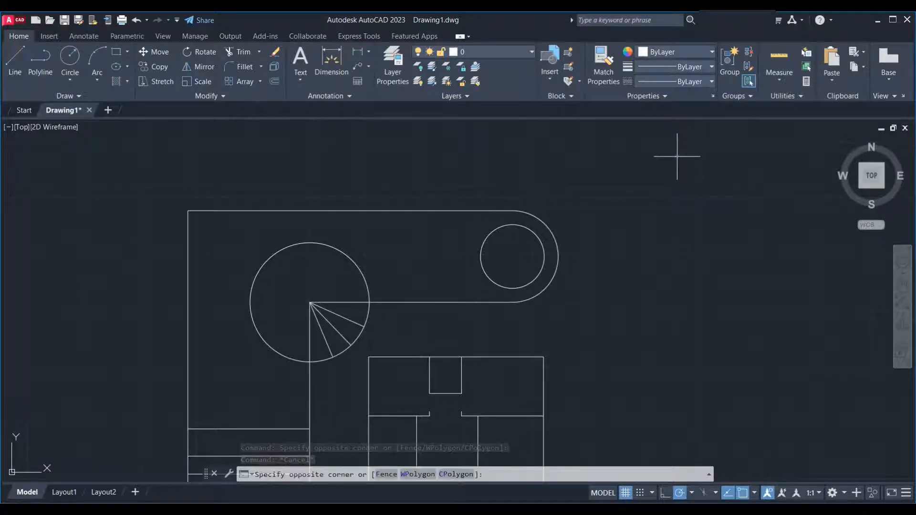
{"action": "left_click", "coordinate": [436, 328]}
{"action": "scroll", "coordinate": [421, 262], "scroll_direction": "down", "scroll_amount": 2}
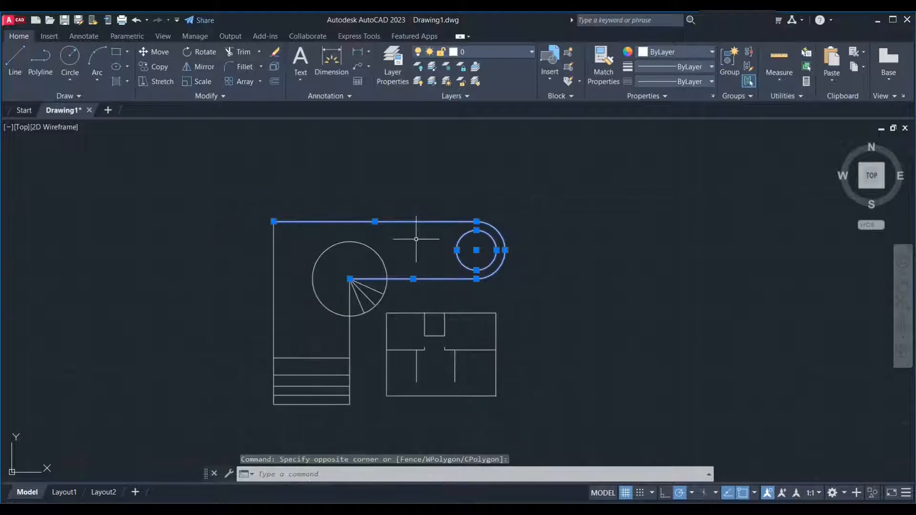
{"action": "scroll", "coordinate": [484, 330], "scroll_direction": "up", "scroll_amount": 2}
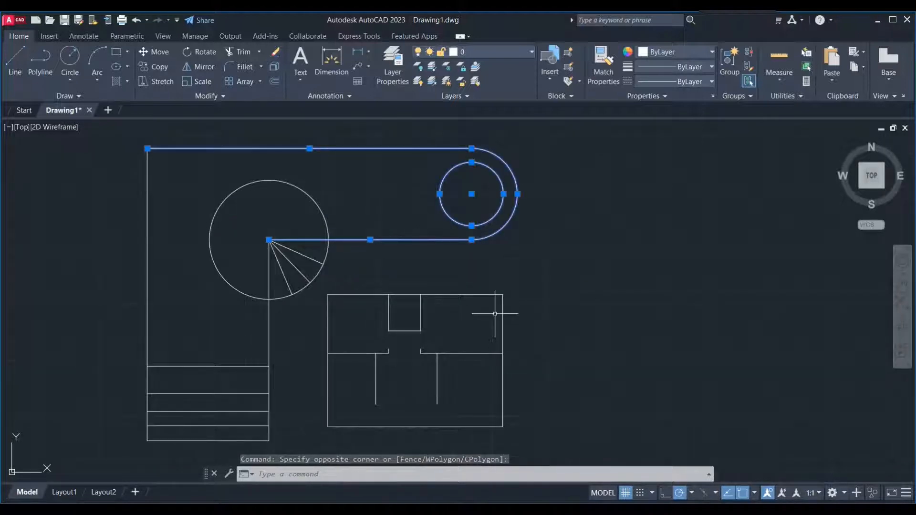
{"action": "key", "text": "Escape"}
Select the small circle and end arc with a crossing window started below right of the rounded end, and clear the selection
{"action": "left_click", "coordinate": [578, 284]}
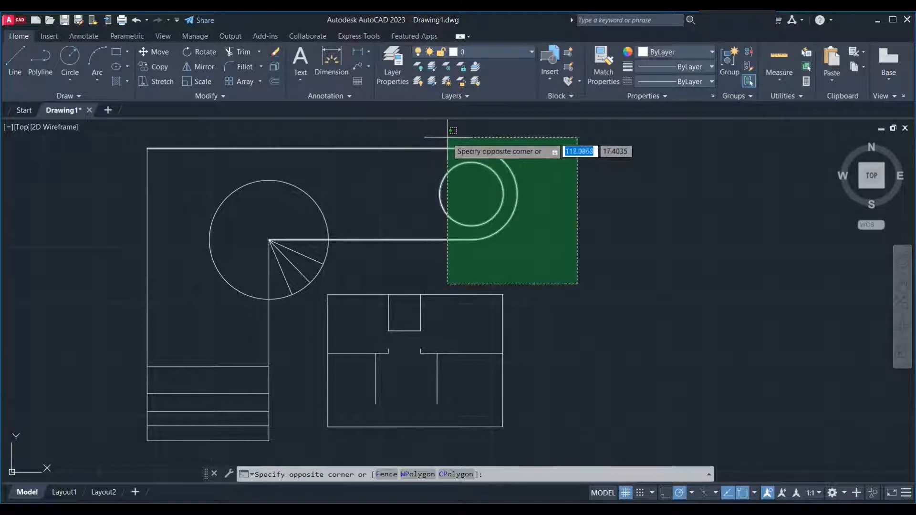
{"action": "left_click", "coordinate": [502, 137]}
{"action": "scroll", "coordinate": [577, 288], "scroll_direction": "down", "scroll_amount": 2}
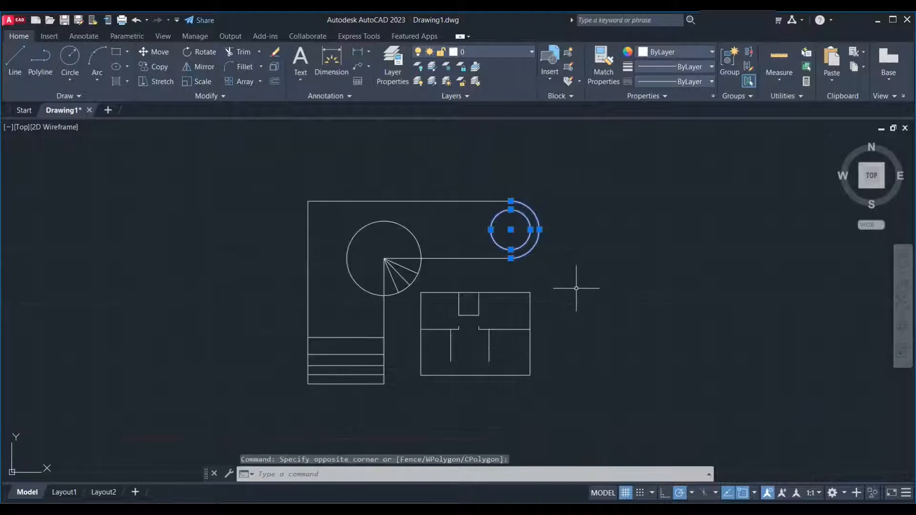
{"action": "key", "text": "Escape"}
{"action": "scroll", "coordinate": [478, 194], "scroll_direction": "up", "scroll_amount": 2}
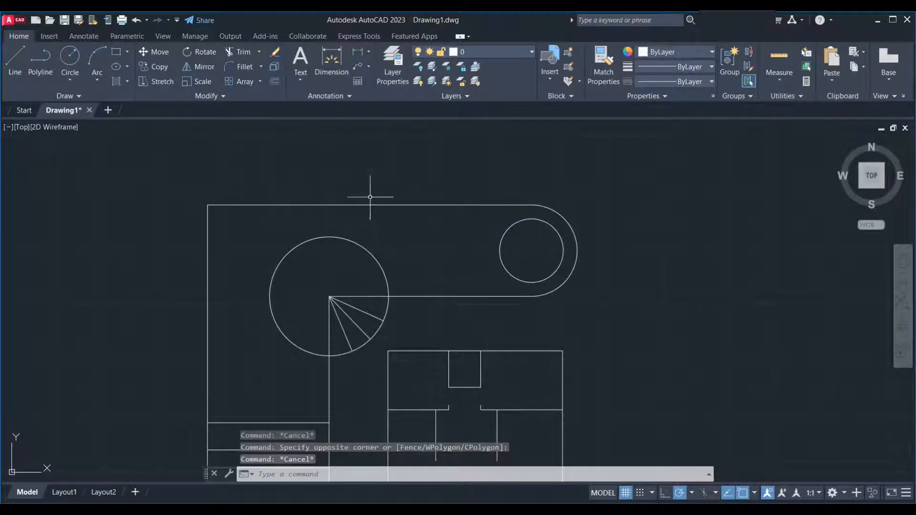
Select only objects fully inside a window from above the outline to below right of the rounded end, and clear the selection
{"action": "left_click", "coordinate": [152, 145]}
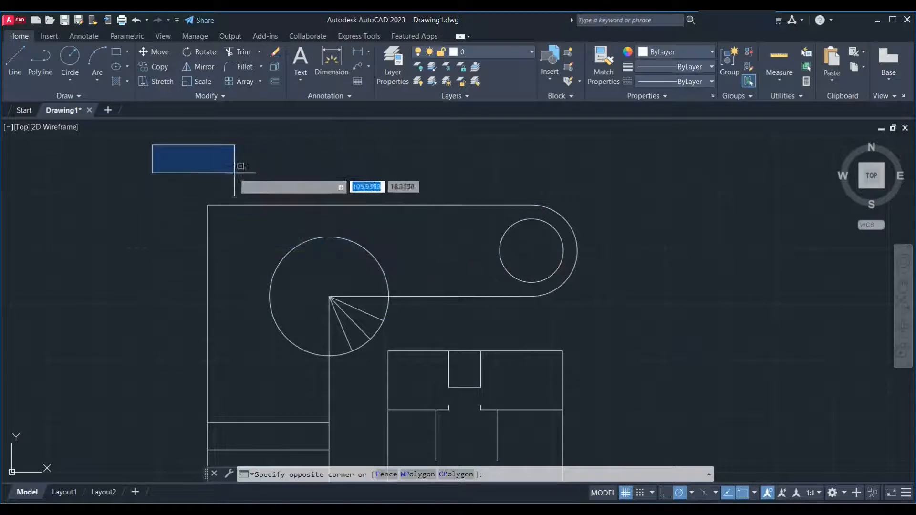
{"action": "key", "text": "Escape"}
{"action": "left_click", "coordinate": [349, 151]}
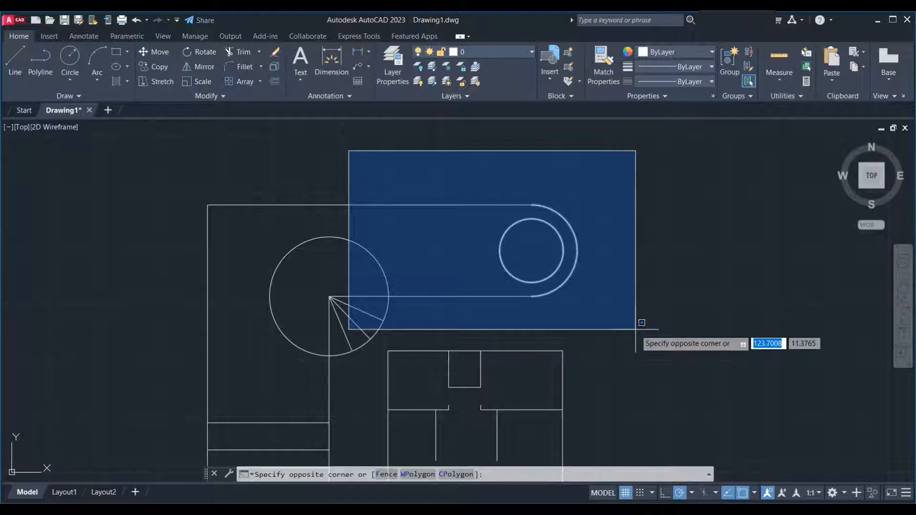
{"action": "left_click", "coordinate": [636, 330]}
{"action": "scroll", "coordinate": [415, 152], "scroll_direction": "down", "scroll_amount": 2}
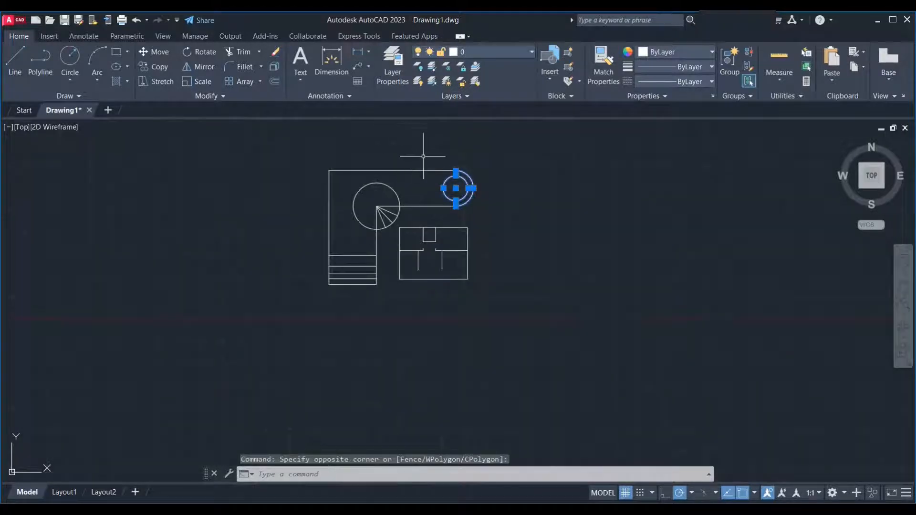
{"action": "scroll", "coordinate": [433, 160], "scroll_direction": "up", "scroll_amount": 2}
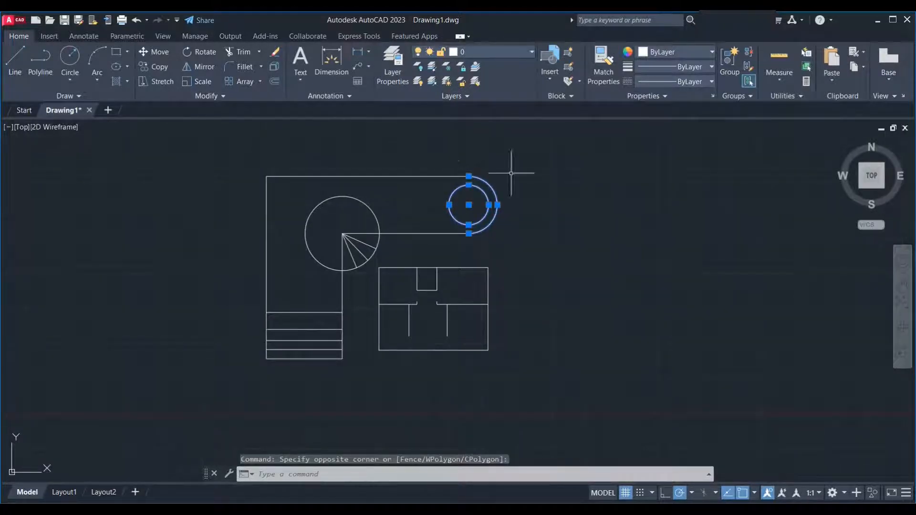
{"action": "key", "text": "Escape"}
{"action": "key", "text": "Escape"}
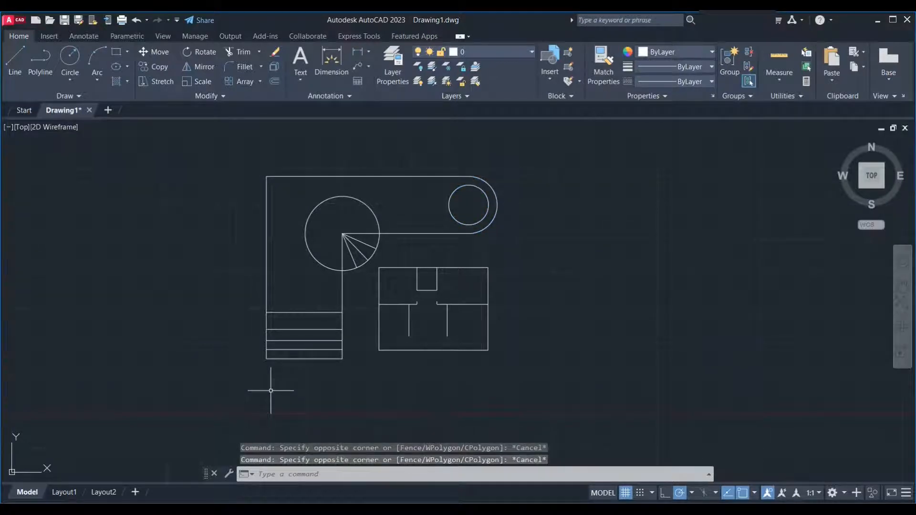
Select objects with a fence running from below the stair lines across the large circle to above the outline's upper edge, and clear the selection
{"action": "left_click", "coordinate": [271, 391]}
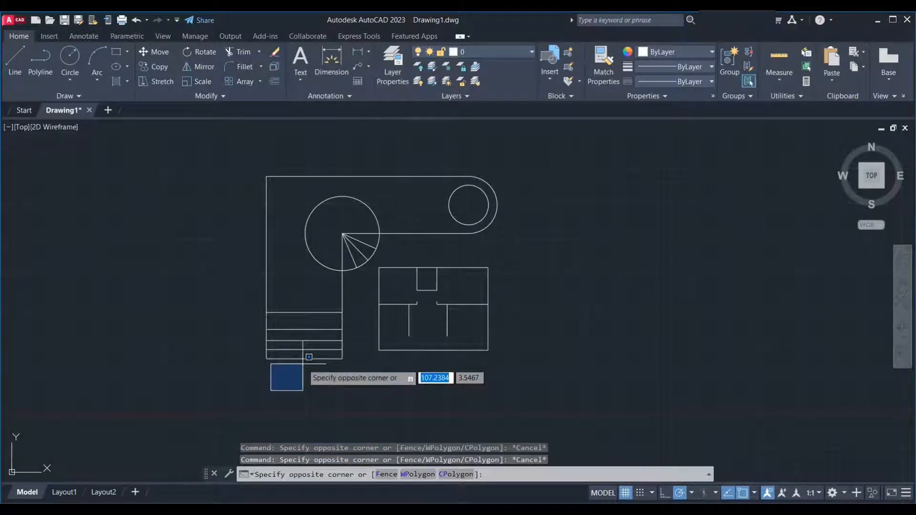
{"action": "type", "text": "f"}
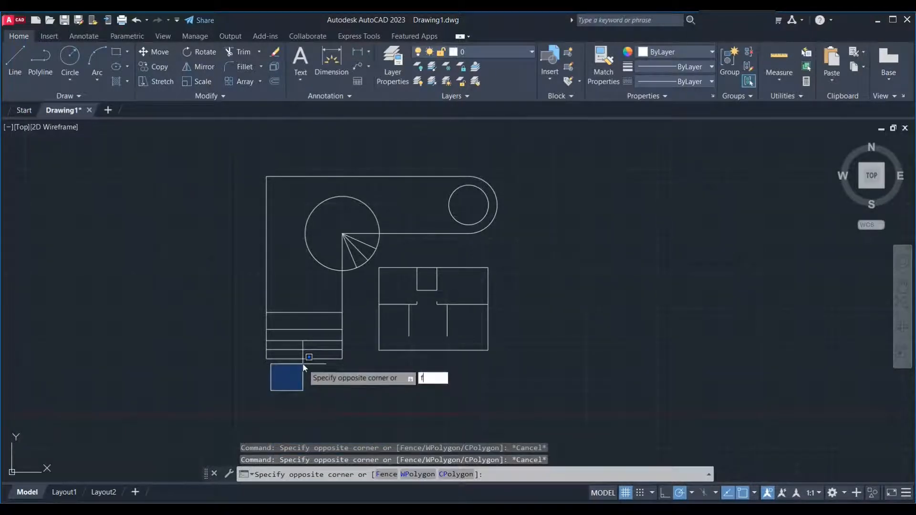
{"action": "key", "text": "Return"}
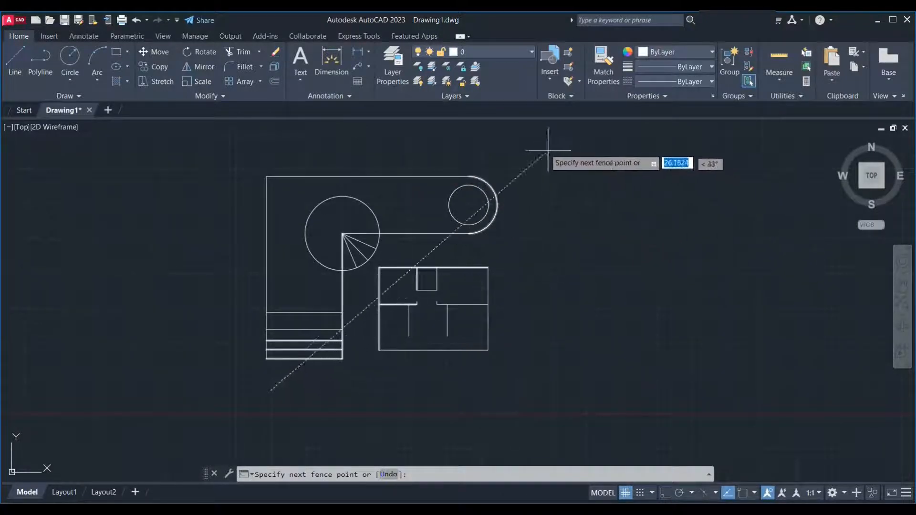
{"action": "left_click", "coordinate": [451, 148]}
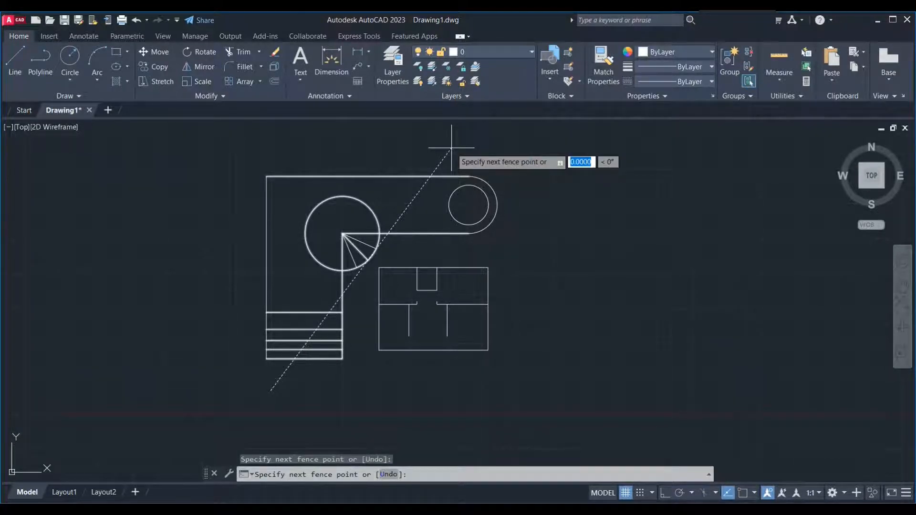
{"action": "key", "text": "Return"}
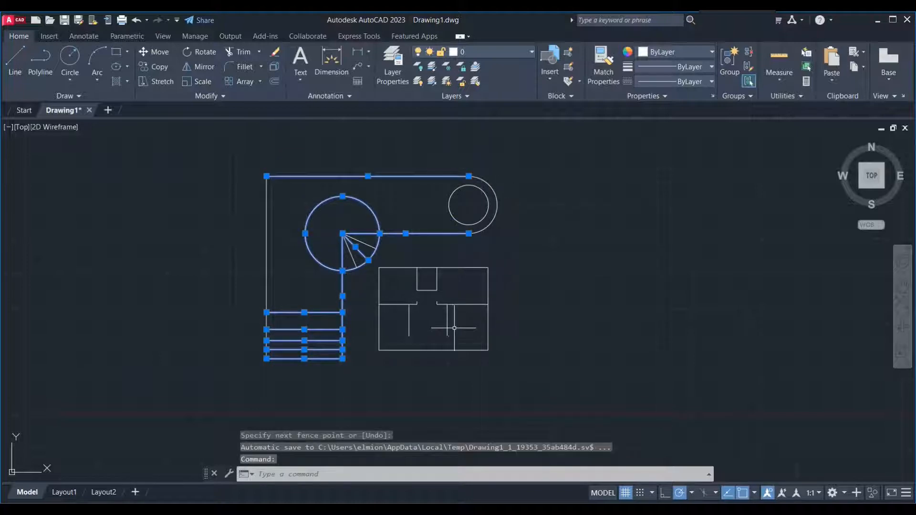
{"action": "key", "text": "Escape"}
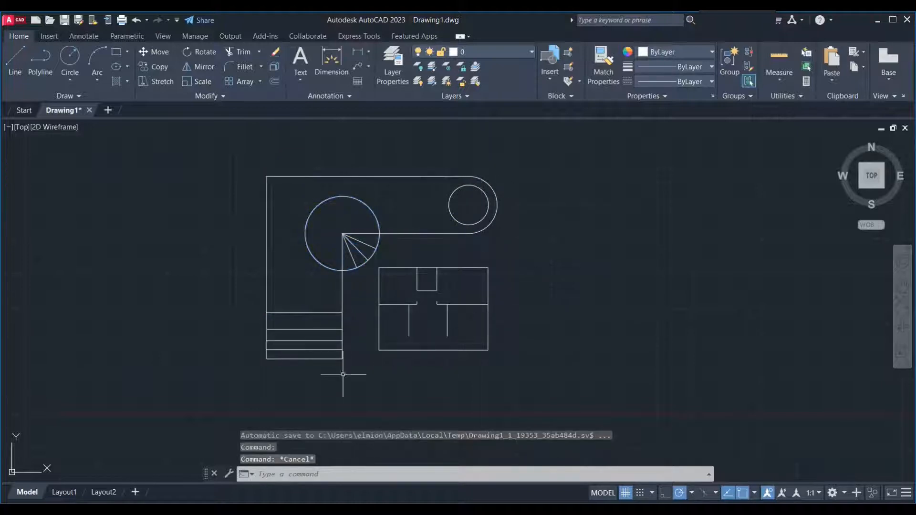
Outline an irregular window polygon over the left part of the stair lines, and cancel the selection
{"action": "left_click", "coordinate": [286, 386]}
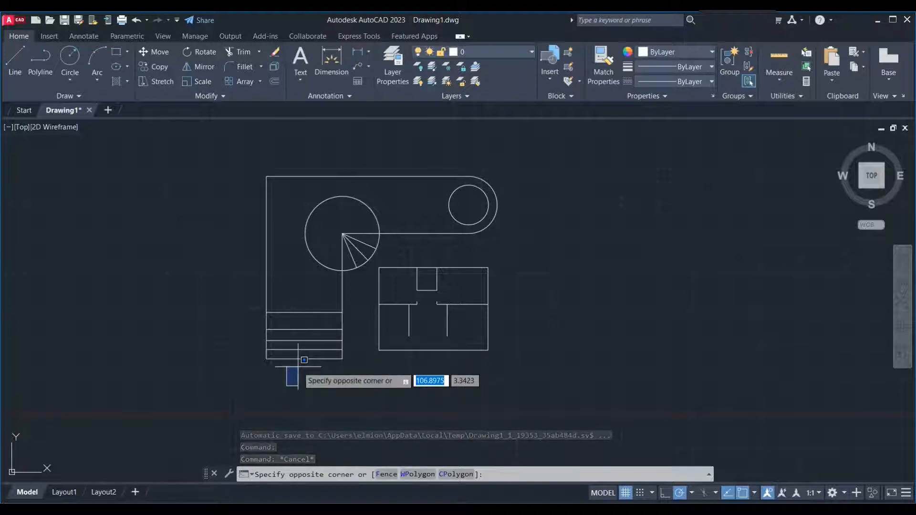
{"action": "type", "text": "wp"}
{"action": "key", "text": "Return"}
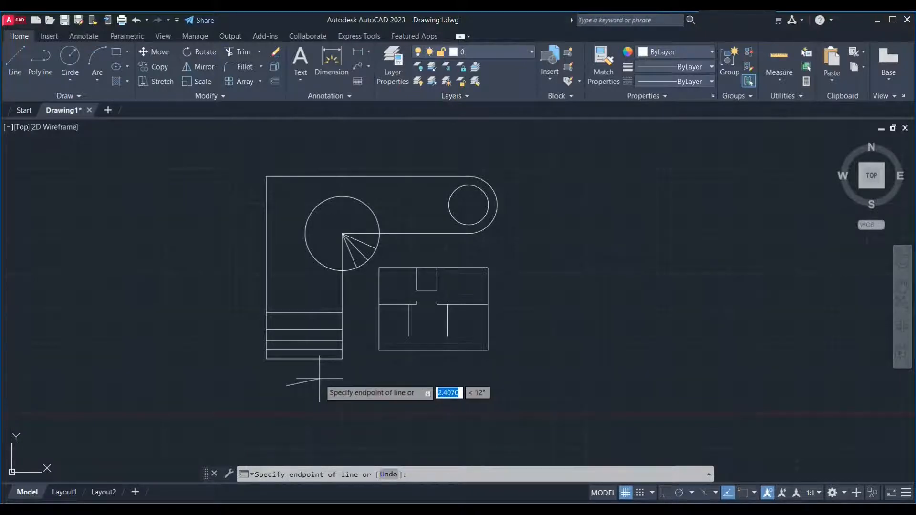
{"action": "left_click", "coordinate": [320, 379]}
{"action": "left_click", "coordinate": [306, 291]}
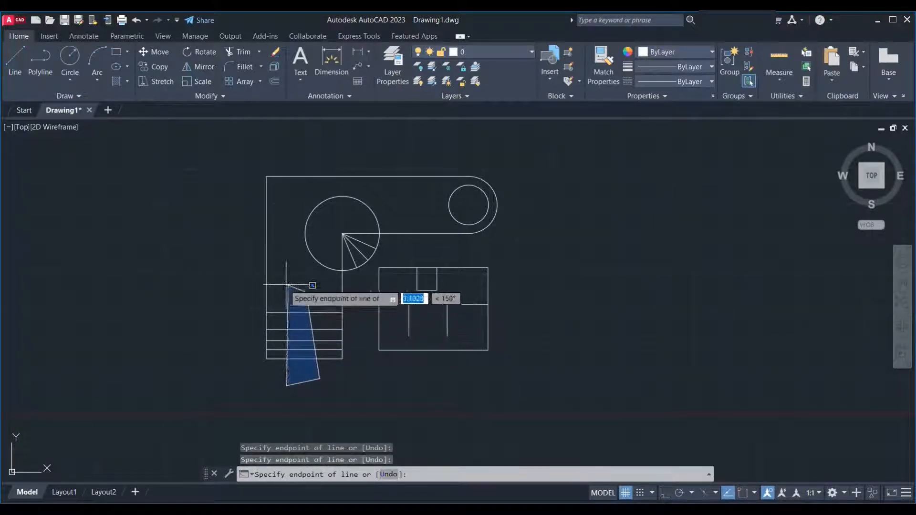
{"action": "left_click", "coordinate": [251, 278]}
{"action": "left_click", "coordinate": [235, 338]}
{"action": "left_click", "coordinate": [234, 387]}
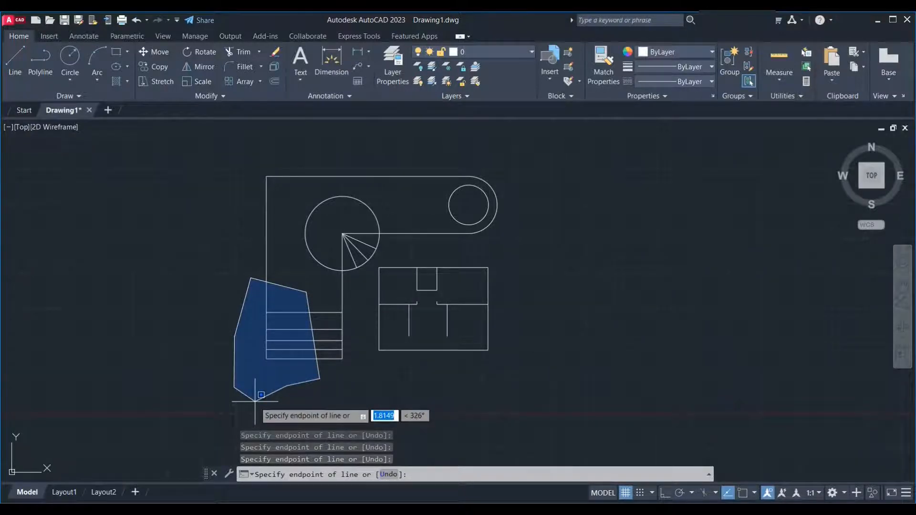
{"action": "key", "text": "Escape"}
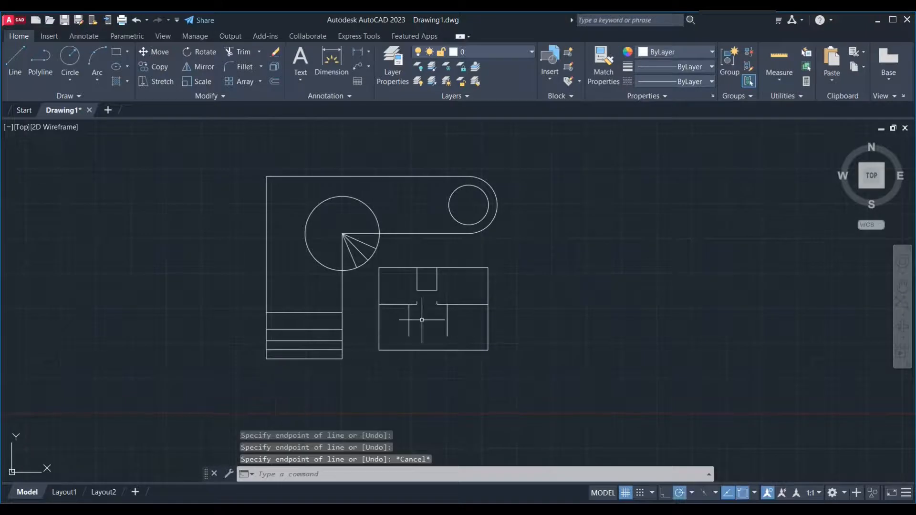
Select the small circle, end arc and two horizontal lines with a crossing polygon around the rounded end, and clear the selection
{"action": "left_click", "coordinate": [526, 152]}
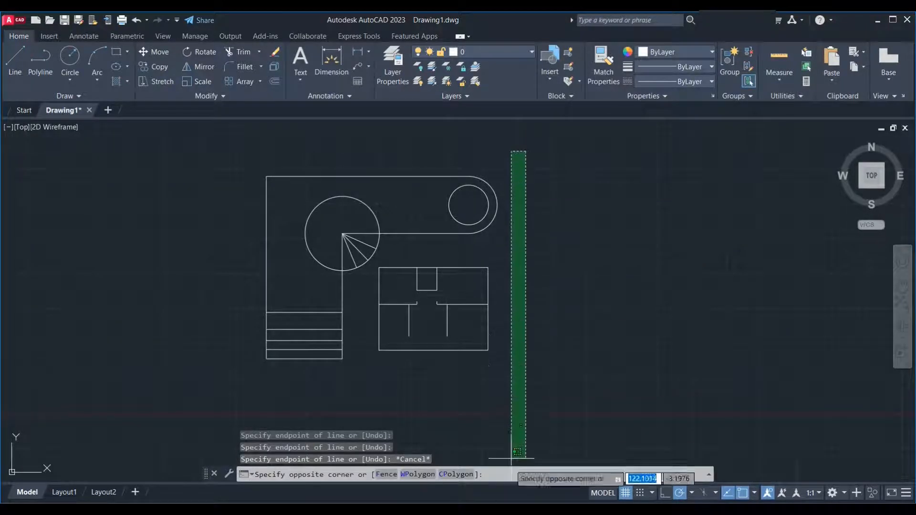
{"action": "type", "text": "cp"}
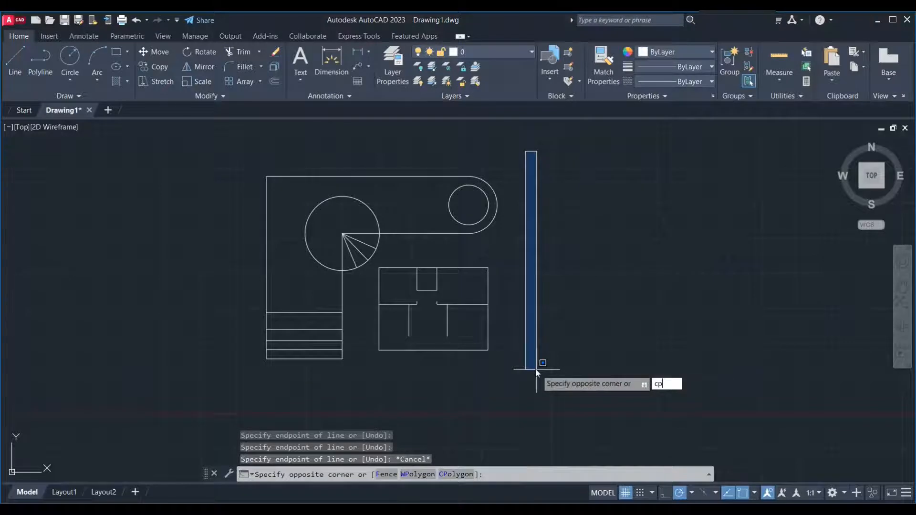
{"action": "key", "text": "Return"}
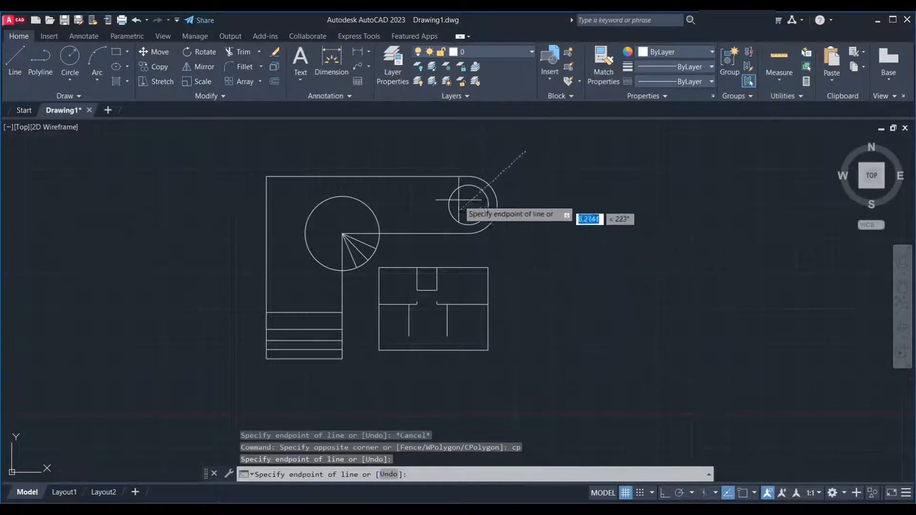
{"action": "left_click", "coordinate": [450, 144]}
{"action": "left_click", "coordinate": [434, 212]}
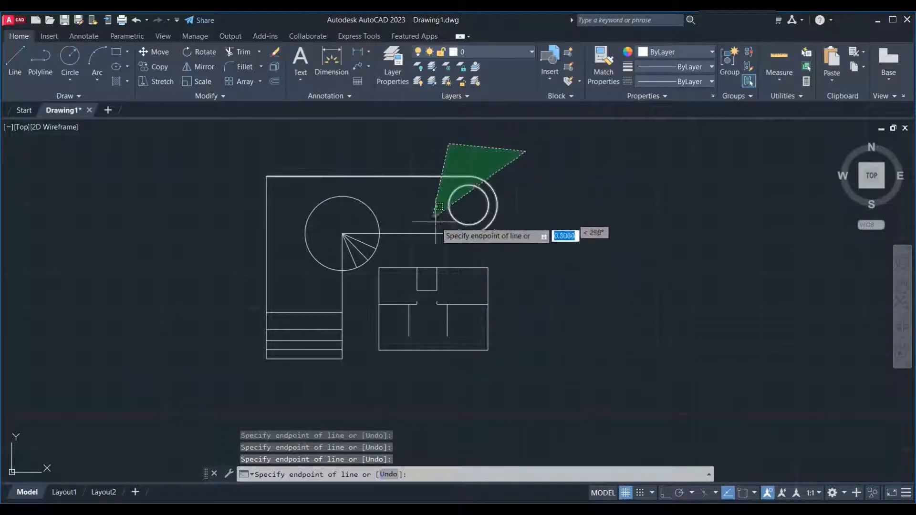
{"action": "left_click", "coordinate": [456, 250]}
{"action": "left_click", "coordinate": [518, 248]}
{"action": "left_click", "coordinate": [537, 184]}
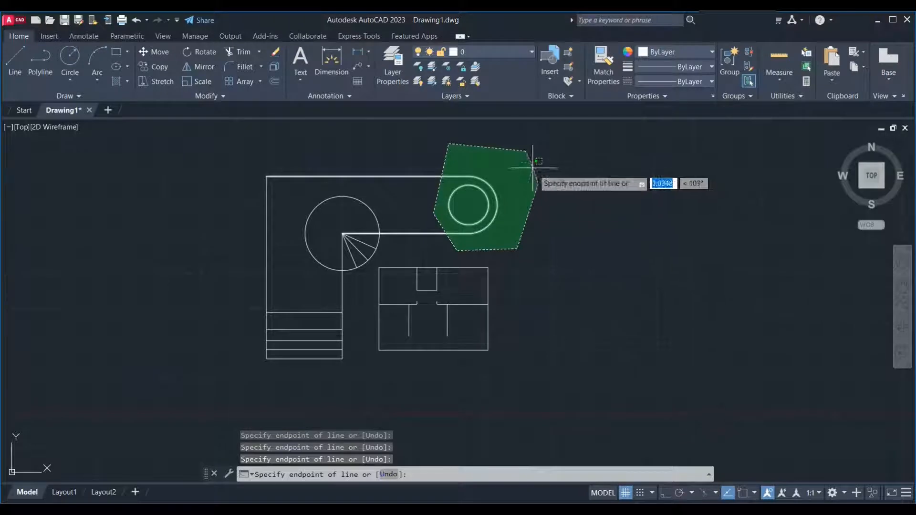
{"action": "left_click", "coordinate": [528, 152]}
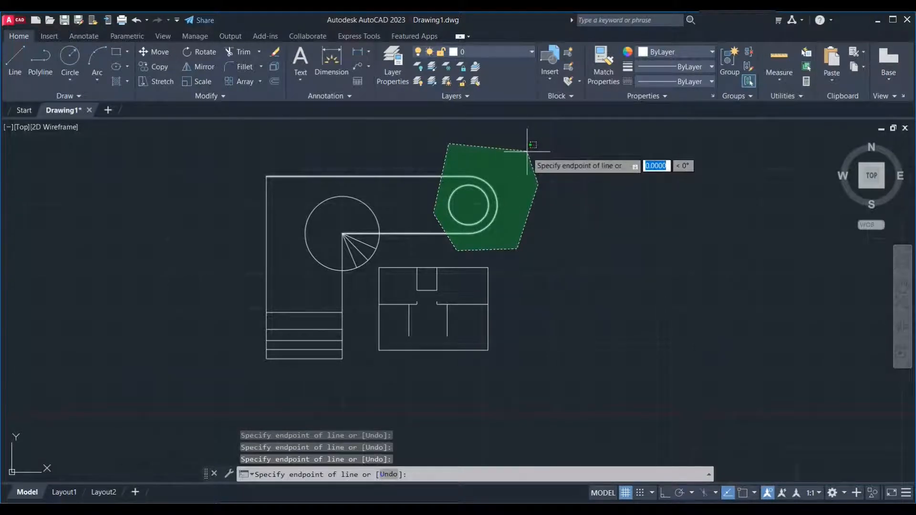
{"action": "key", "text": "Return"}
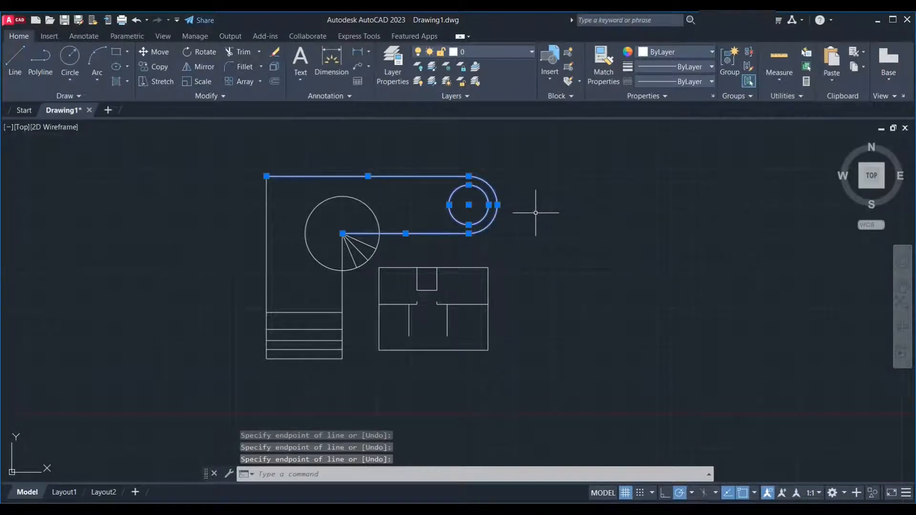
{"action": "key", "text": "Escape"}
Select the rounded end's objects with a crossing window and again with a crossing lasso, clearing each selection
{"action": "middle_click_drag", "start_coordinate": [535, 213], "coordinate": [533, 228]}
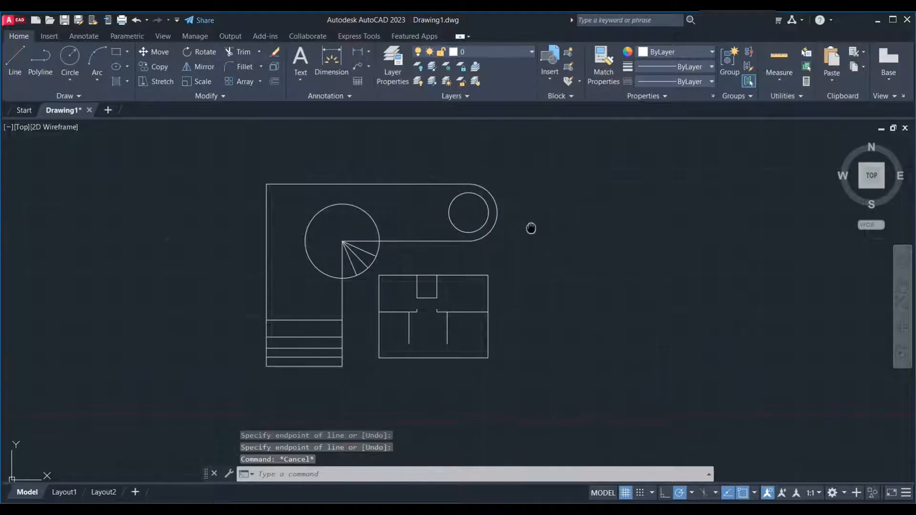
{"action": "left_click", "coordinate": [606, 152]}
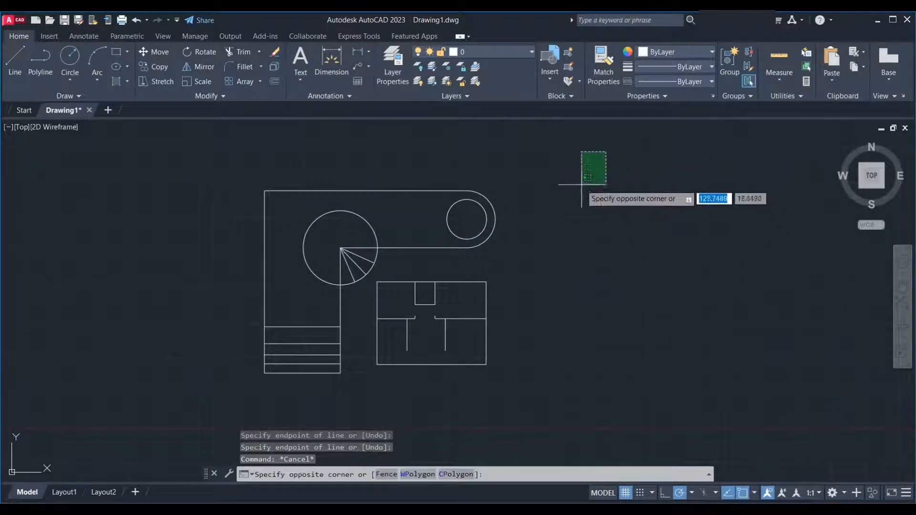
{"action": "left_click", "coordinate": [425, 267]}
{"action": "key", "text": "Escape"}
{"action": "mouse_move", "coordinate": [611, 152]}
{"action": "left_mouse_down"}
{"action": "mouse_move", "coordinate": [477, 224]}
{"action": "mouse_move", "coordinate": [411, 191]}
{"action": "mouse_move", "coordinate": [429, 143]}
{"action": "mouse_move", "coordinate": [647, 139]}
{"action": "mouse_move", "coordinate": [634, 249]}
{"action": "mouse_move", "coordinate": [536, 259]}
{"action": "mouse_move", "coordinate": [428, 237]}
{"action": "mouse_move", "coordinate": [446, 260]}
{"action": "mouse_move", "coordinate": [436, 249]}
{"action": "mouse_move", "coordinate": [437, 218]}
{"action": "mouse_move", "coordinate": [449, 262]}
{"action": "mouse_move", "coordinate": [448, 200]}
{"action": "mouse_move", "coordinate": [463, 217]}
{"action": "left_mouse_up"}
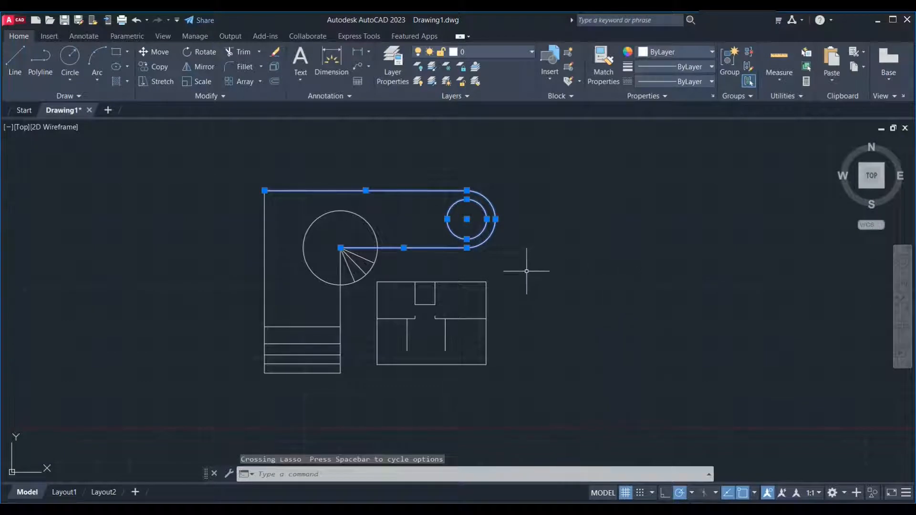
{"action": "key", "text": "Escape"}
Pick two opposite corners of a crossing window from above right of the rounded end to below its lower line, and clear the selection
{"action": "left_click", "coordinate": [586, 148]}
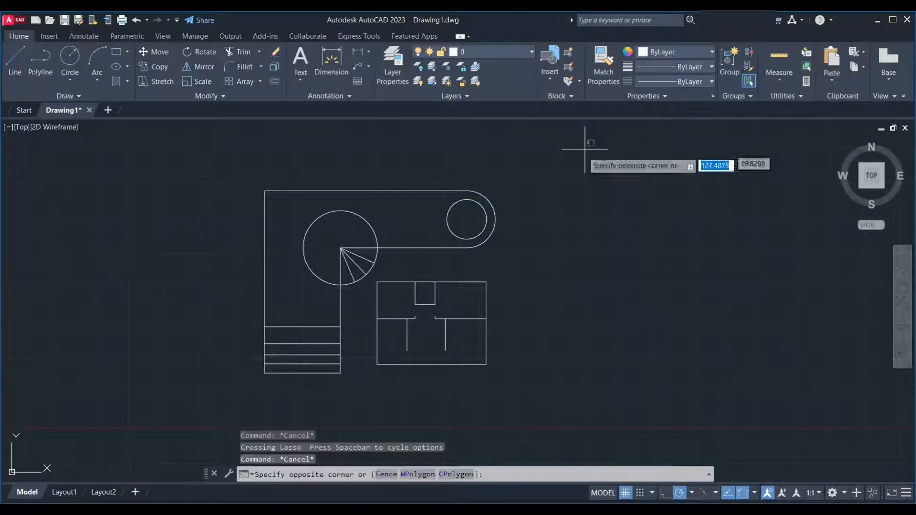
{"action": "left_click", "coordinate": [417, 259]}
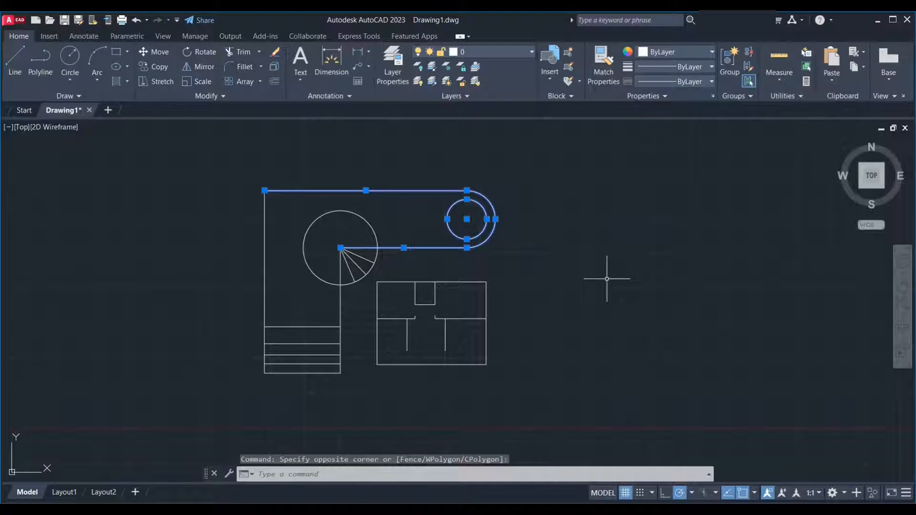
{"action": "key", "text": "Escape"}
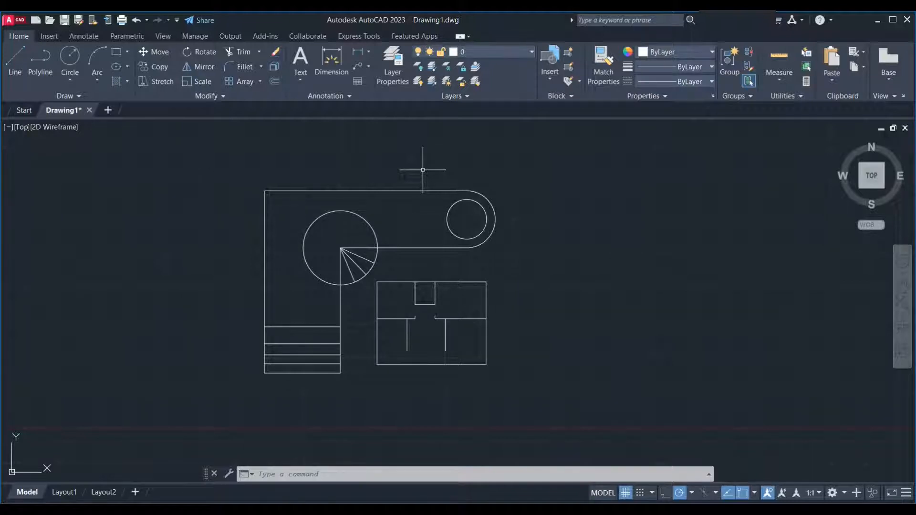
Select all objects in the drawing at once, and clear the selection
{"action": "key", "text": "ctrl+a"}
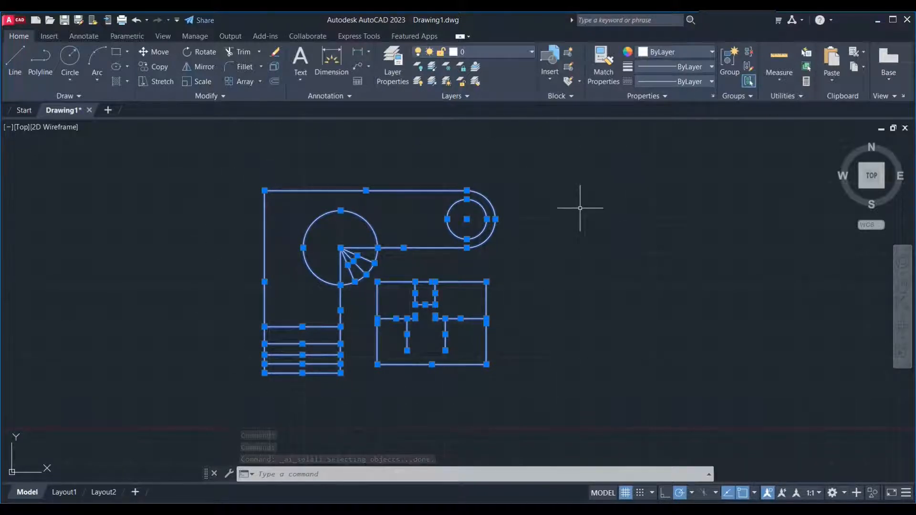
{"action": "key", "text": "Escape"}
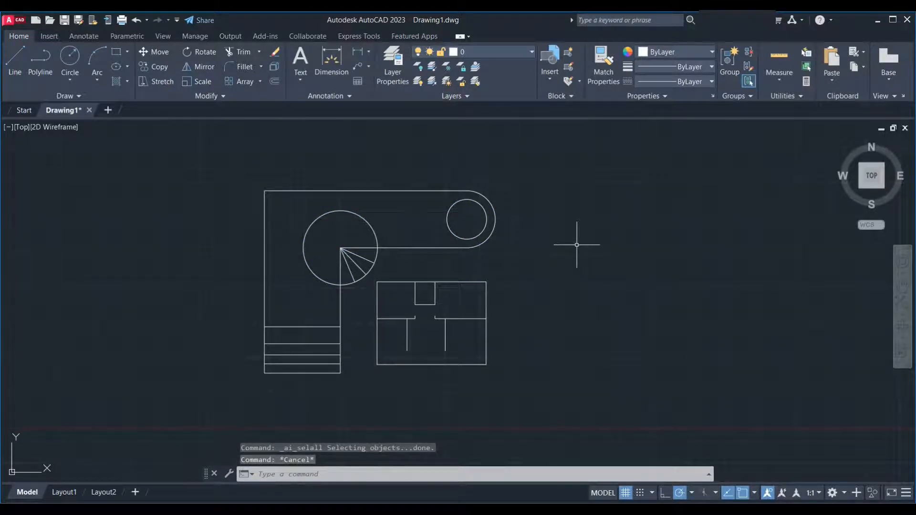
Draw a long horizontal line in the empty area to the right of the existing shapes
{"action": "middle_click_drag", "start_coordinate": [546, 291], "coordinate": [454, 279]}
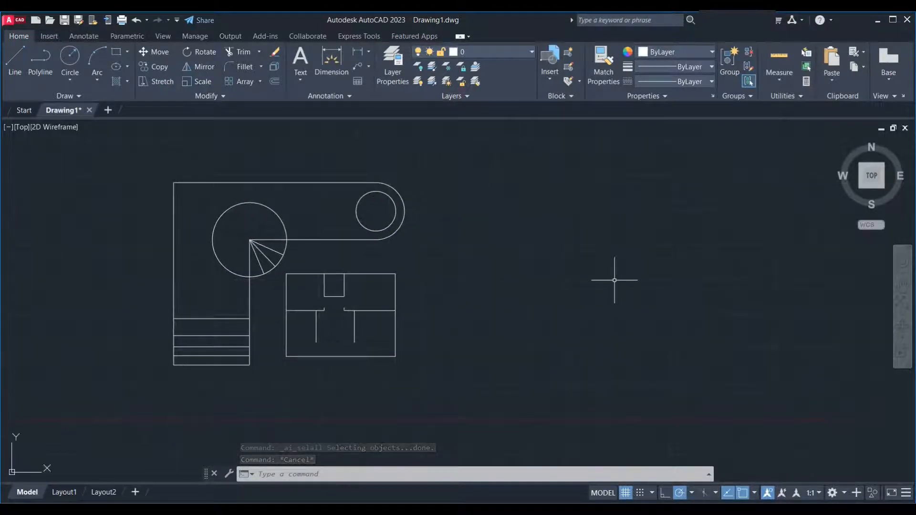
{"action": "type", "text": "l"}
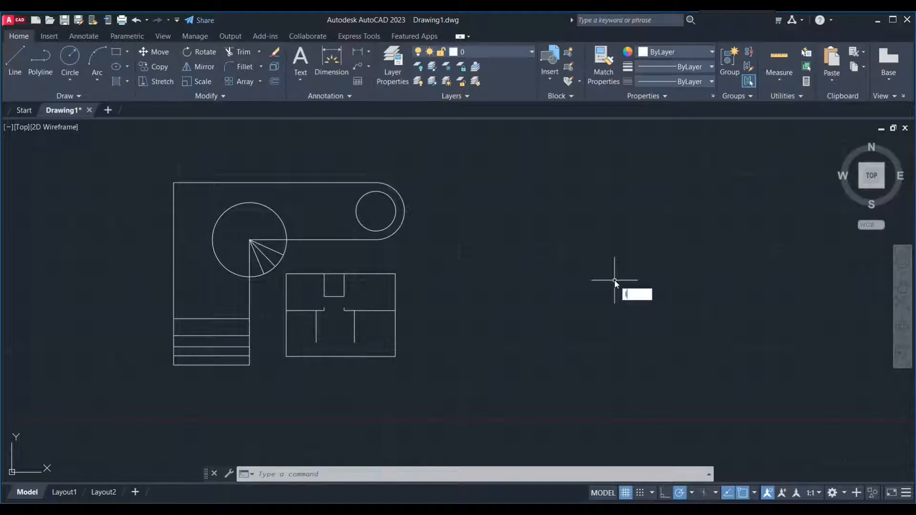
{"action": "key", "text": "Return"}
{"action": "left_click", "coordinate": [716, 242]}
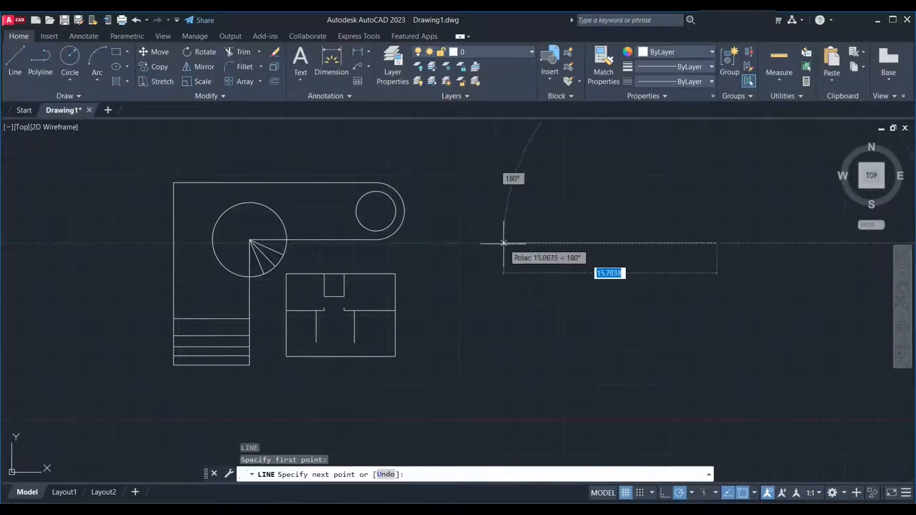
{"action": "left_click", "coordinate": [482, 243]}
{"action": "key", "text": "Escape"}
Draw a shorter line on top of the long horizontal line, from its right endpoint to slightly right of its middle
{"action": "type", "text": "l"}
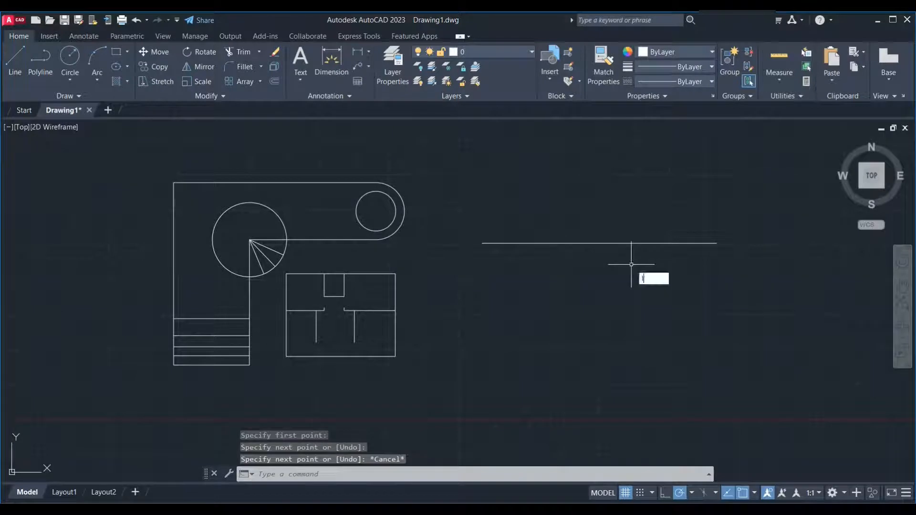
{"action": "key", "text": "Return"}
{"action": "left_click", "coordinate": [716, 243]}
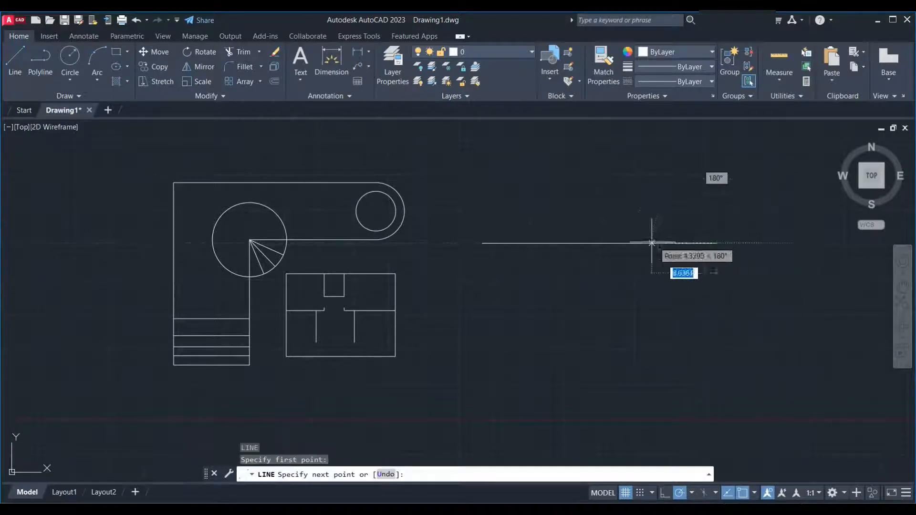
{"action": "left_click", "coordinate": [615, 243]}
{"action": "key", "text": "Escape"}
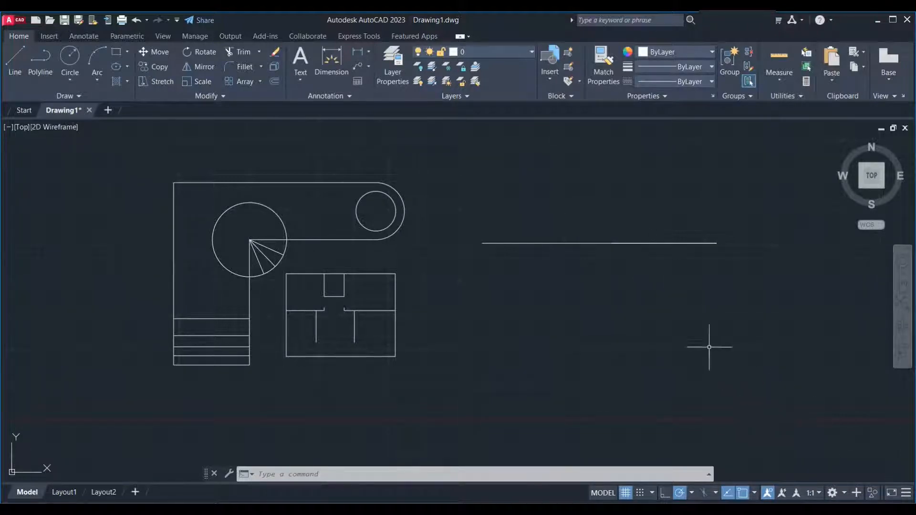
Add the Selection Cycling control to the status bar and turn Selection Cycling on
{"action": "left_click", "coordinate": [907, 493]}
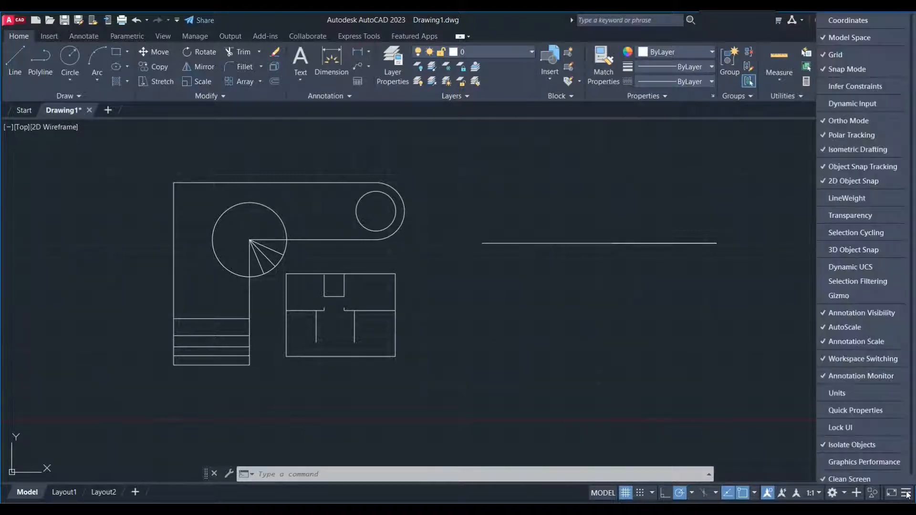
{"action": "left_click", "coordinate": [881, 234]}
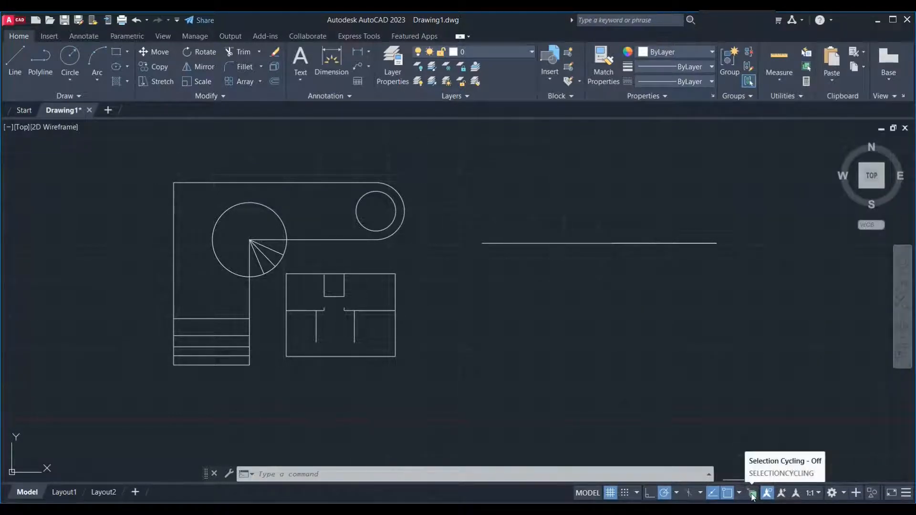
{"action": "left_click", "coordinate": [753, 495]}
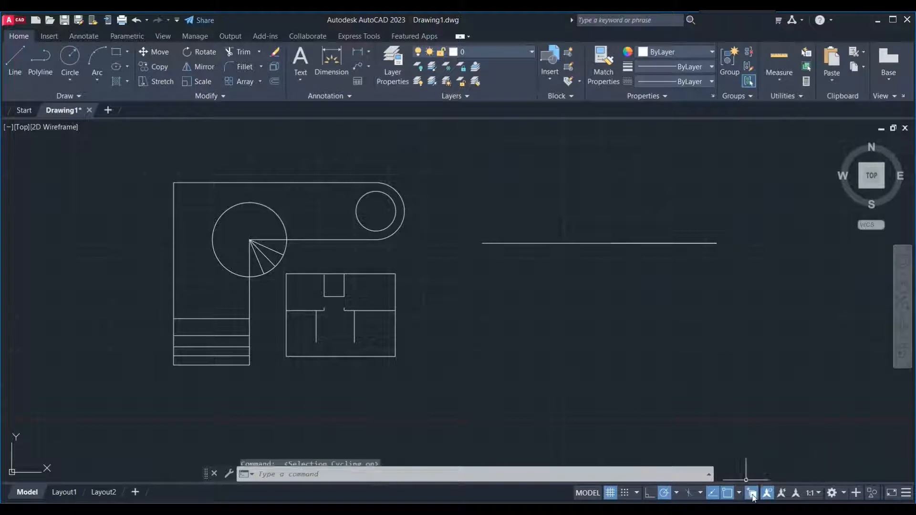
Pick the overlapping lines, choose the longer line through selection cycling, and clear the selection
{"action": "left_click", "coordinate": [653, 244]}
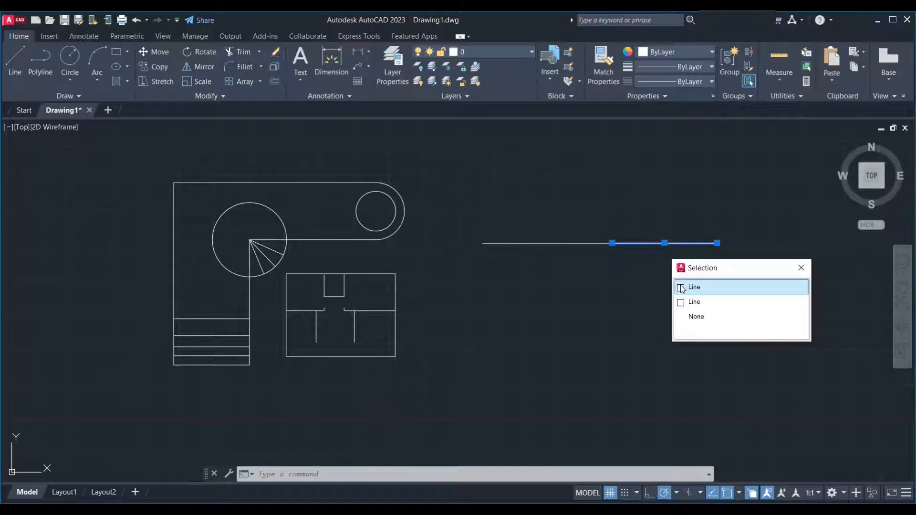
{"action": "left_click", "coordinate": [698, 302]}
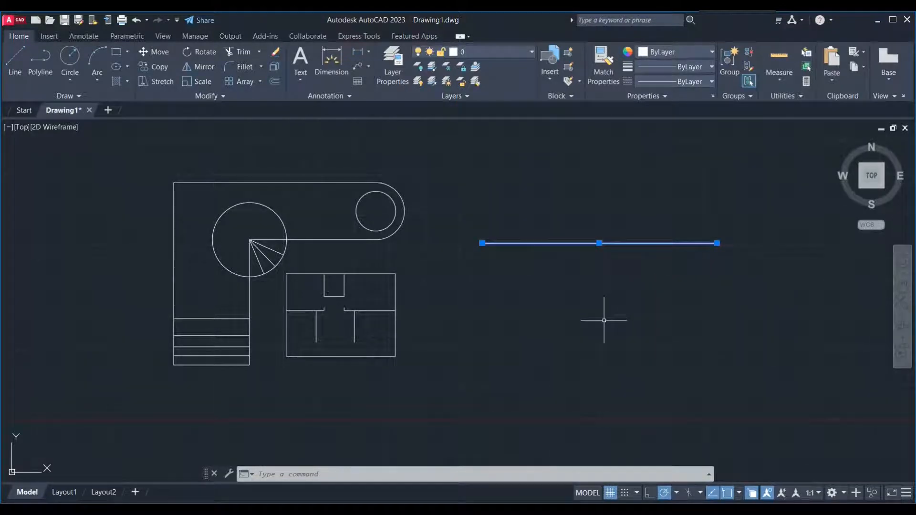
{"action": "key", "text": "Escape"}
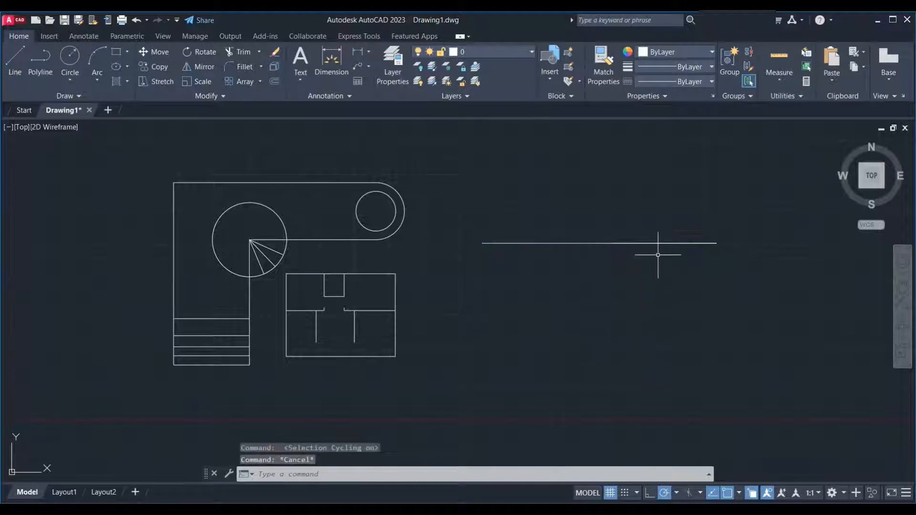
Select the long horizontal line on the part that the shorter line does not overlap, and clear the selection
{"action": "mouse_move", "coordinate": [661, 243]}
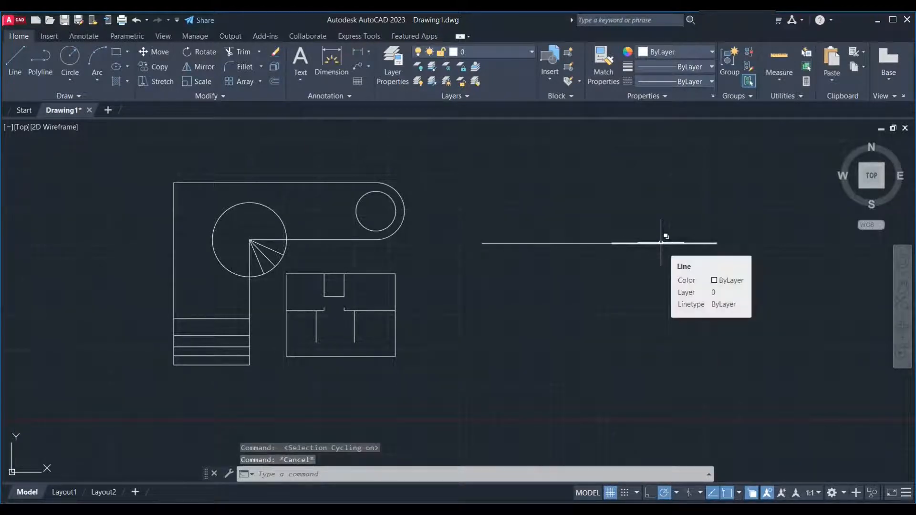
{"action": "left_click", "coordinate": [586, 243]}
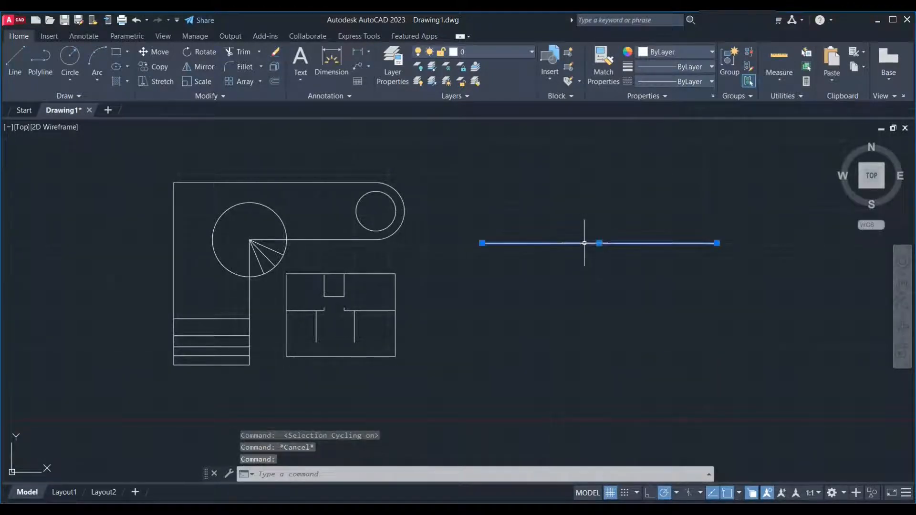
{"action": "key", "text": "Escape"}
Pick the overlapping lines, choose the shorter line through selection cycling, and clear the selection
{"action": "mouse_move", "coordinate": [671, 243]}
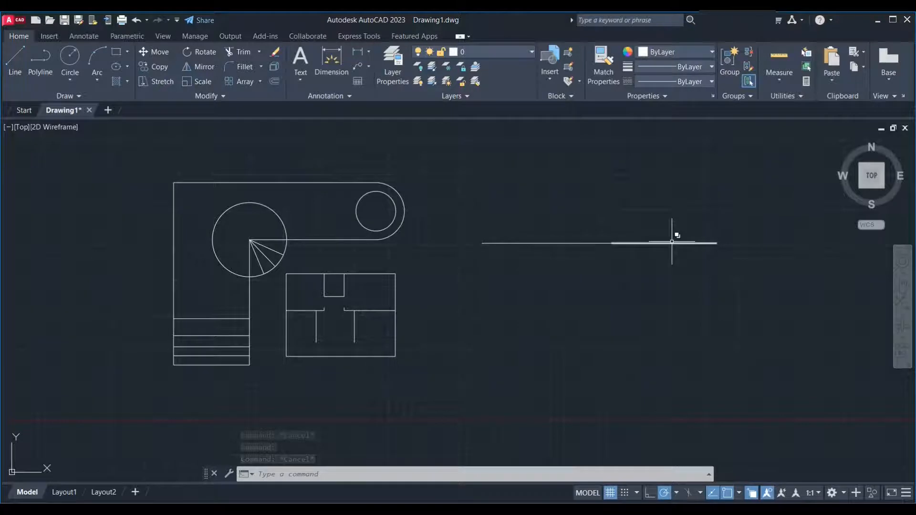
{"action": "left_click", "coordinate": [672, 243]}
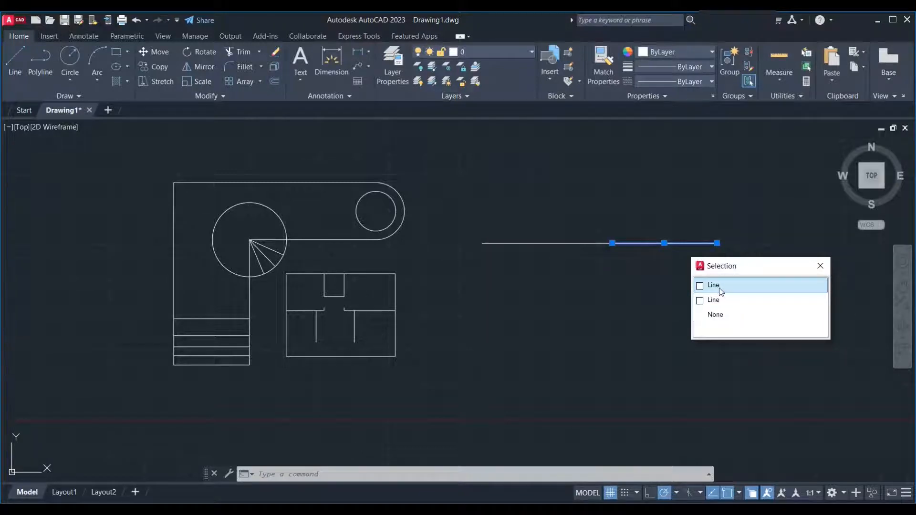
{"action": "left_click", "coordinate": [720, 286]}
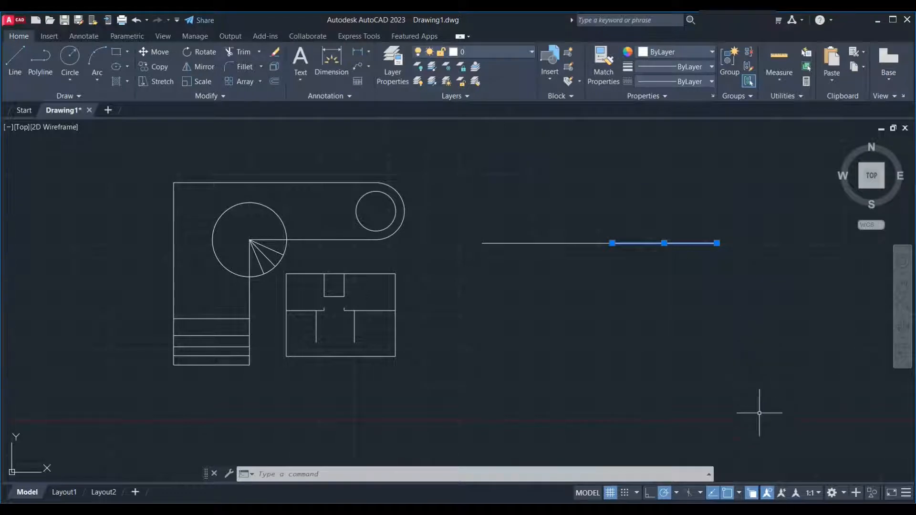
{"action": "key", "text": "Escape"}
{"action": "key", "text": "Escape"}
Turn Selection Cycling off, pick a line where the two lines overlap, and clear the selection
{"action": "left_click", "coordinate": [753, 495]}
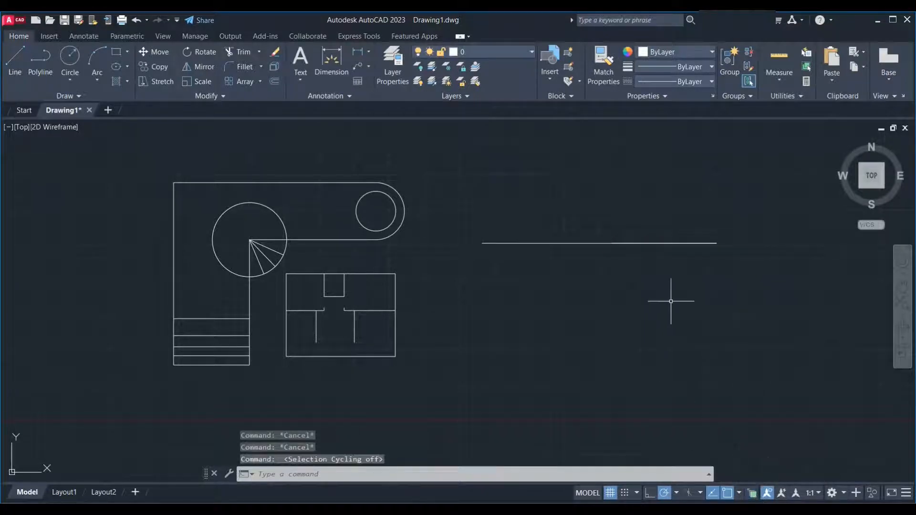
{"action": "left_click", "coordinate": [615, 244]}
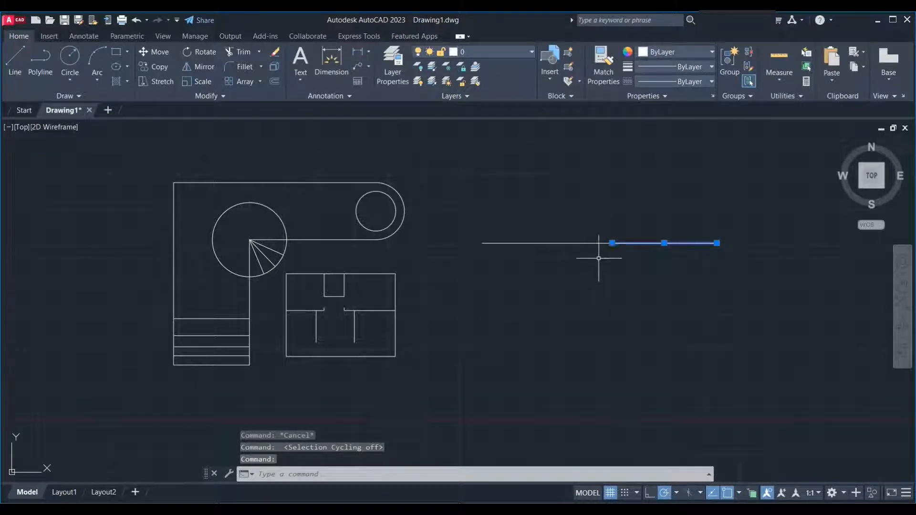
{"action": "key", "text": "Escape"}
Select the shorter overlapping line with a window that fully encloses it, and clear the selection
{"action": "left_click", "coordinate": [573, 178]}
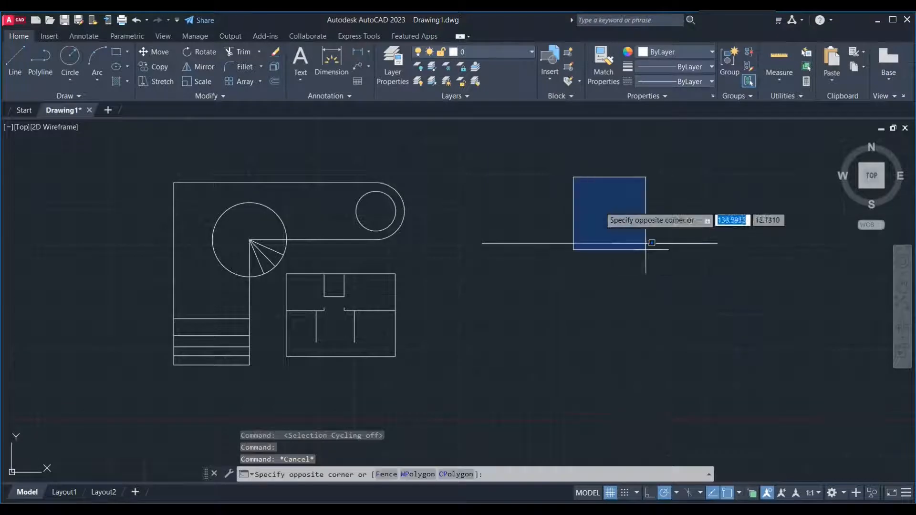
{"action": "left_click", "coordinate": [778, 339]}
{"action": "key", "text": "Escape"}
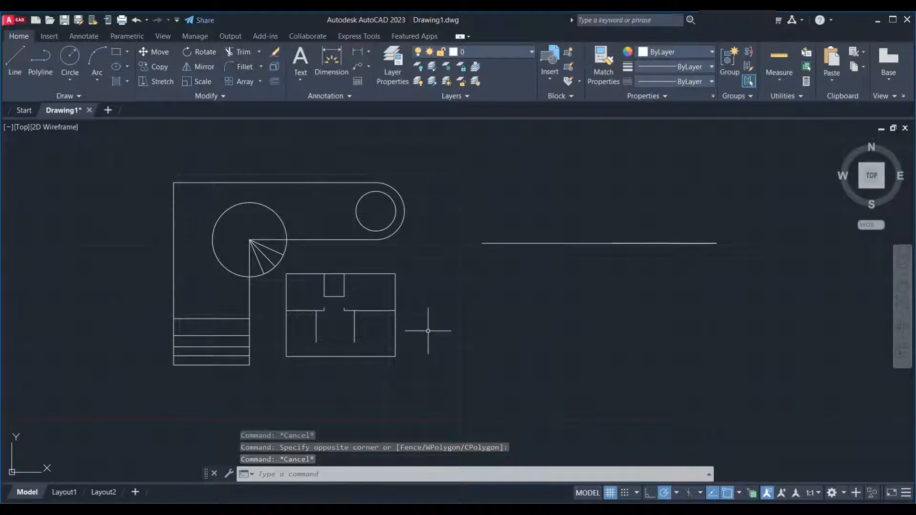
Select the small circle, the end arc and its two adjoining horizontal lines with a crossing window, and clear the selection
{"action": "middle_click_drag", "start_coordinate": [430, 330], "coordinate": [502, 326]}
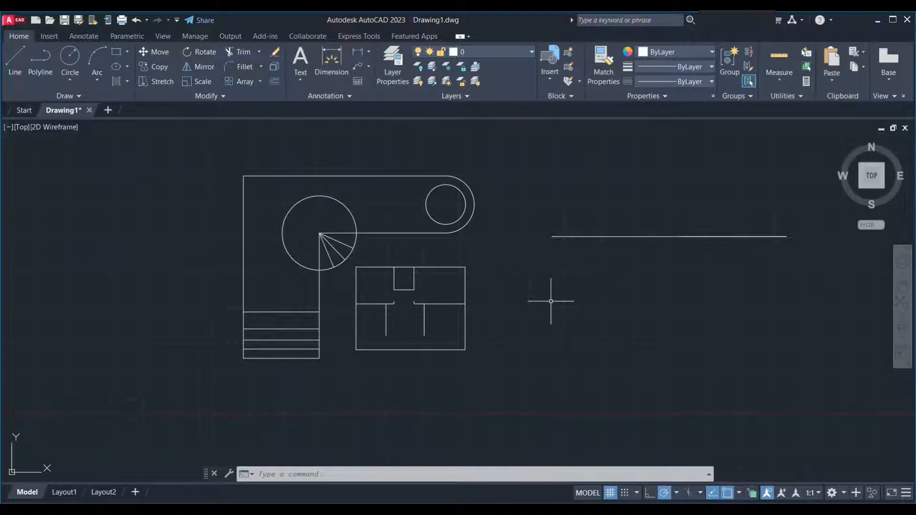
{"action": "middle_click_drag", "start_coordinate": [550, 301], "coordinate": [533, 318]}
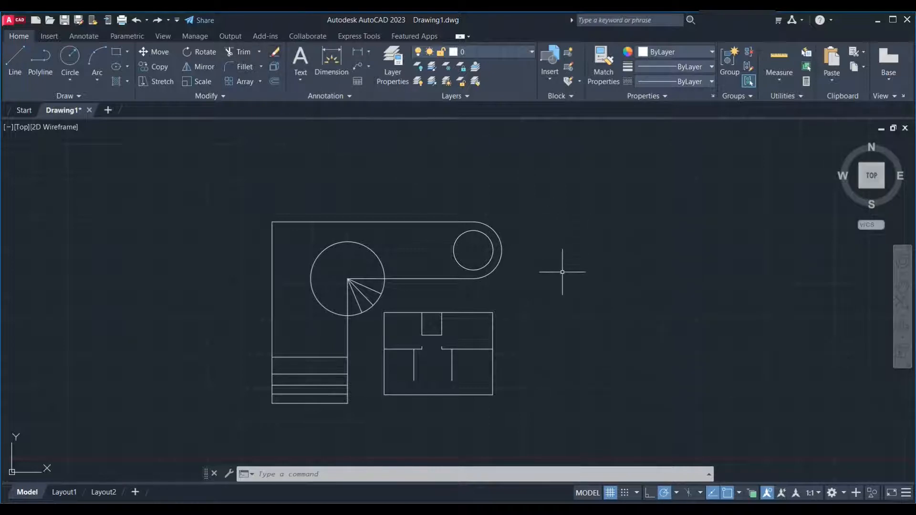
{"action": "scroll", "coordinate": [341, 371], "scroll_direction": "up", "scroll_amount": 2}
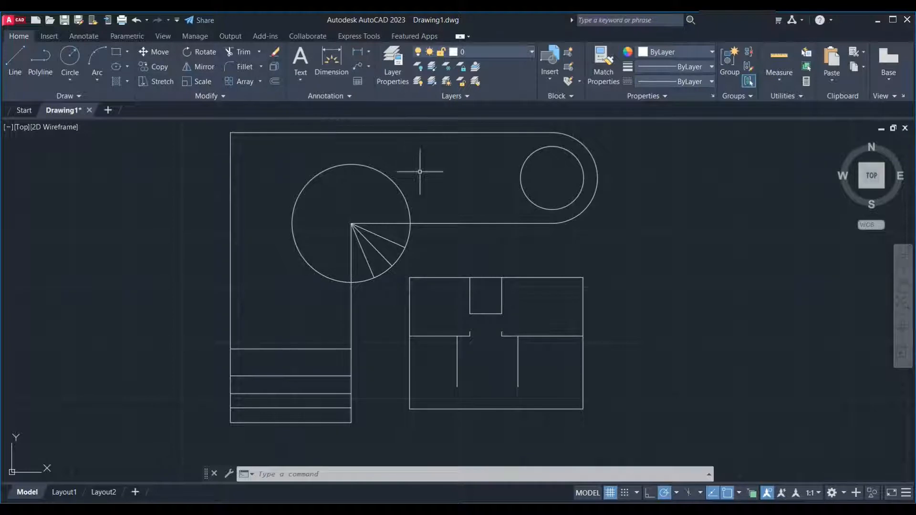
{"action": "scroll", "coordinate": [404, 284], "scroll_direction": "down", "scroll_amount": 2}
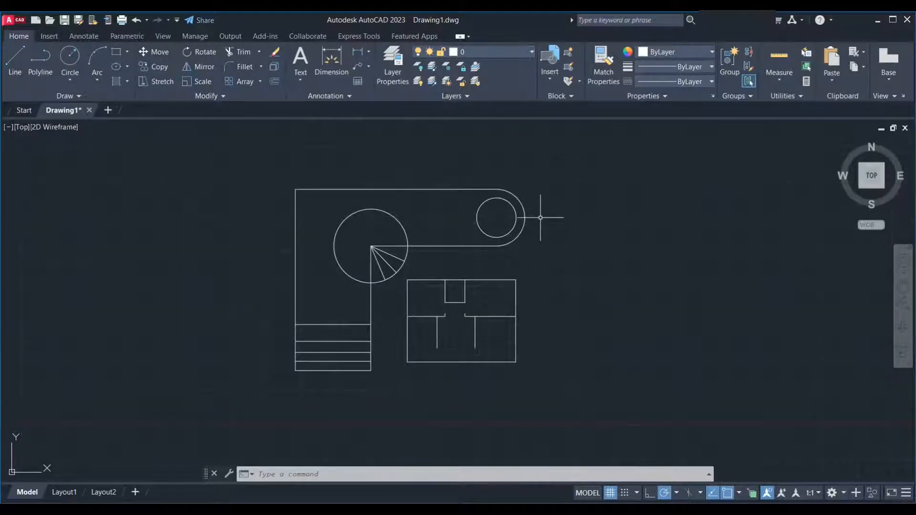
{"action": "left_click", "coordinate": [569, 155]}
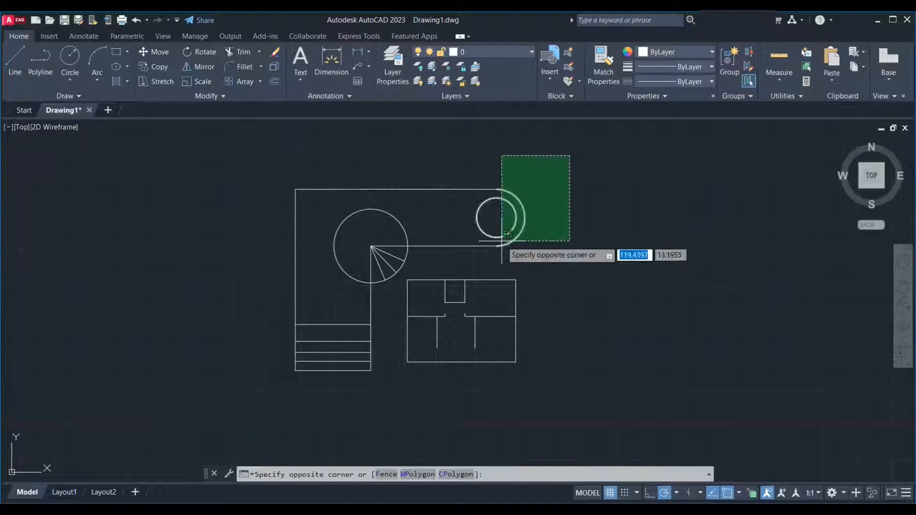
{"action": "left_click", "coordinate": [464, 251]}
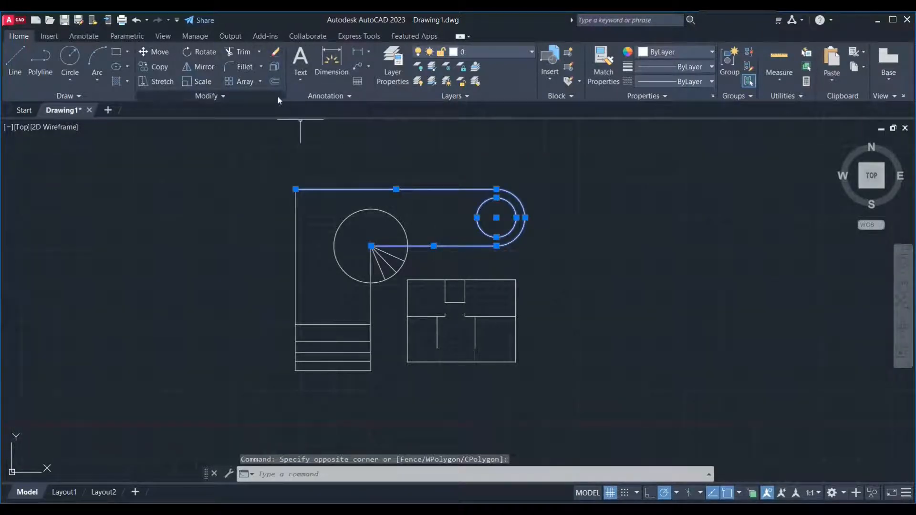
{"action": "key", "text": "Escape"}
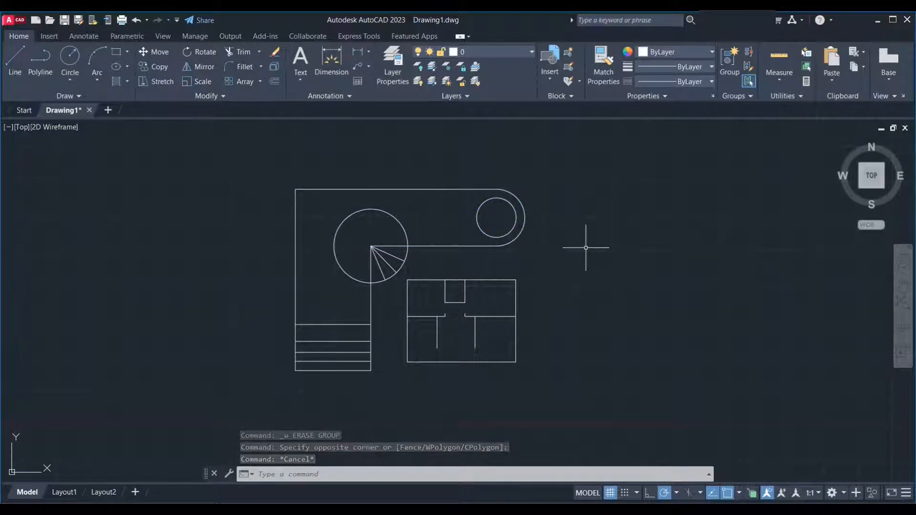
Window-select the two short vertical ticks at the opening in the rectangular plan's middle wall and erase them
{"action": "scroll", "coordinate": [503, 235], "scroll_direction": "up", "scroll_amount": 2}
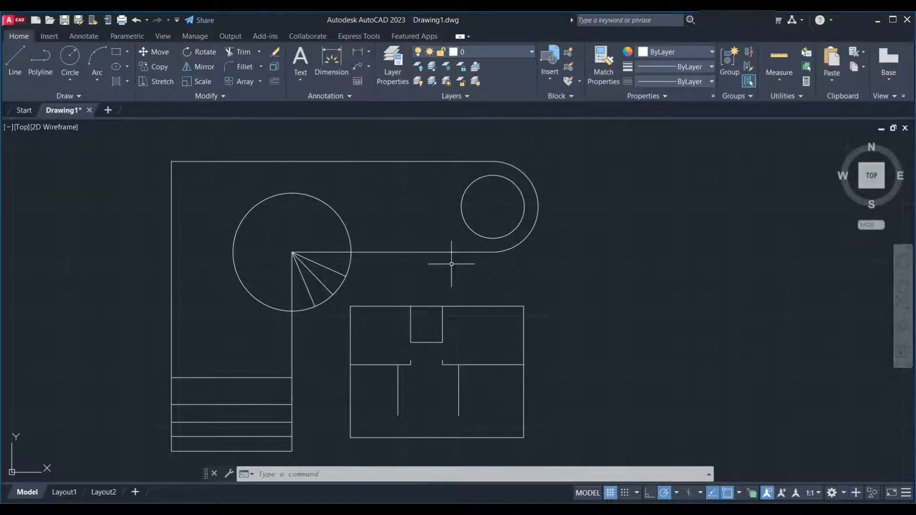
{"action": "scroll", "coordinate": [459, 347], "scroll_direction": "up", "scroll_amount": 1}
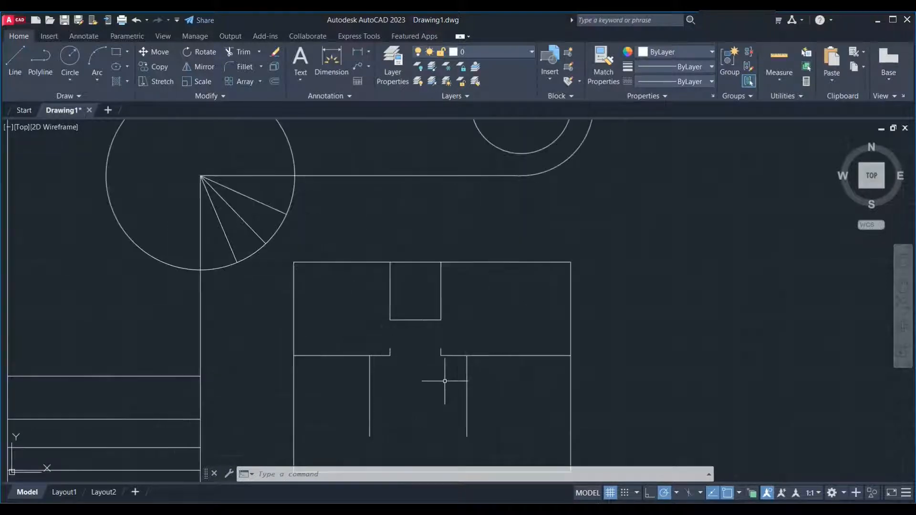
{"action": "scroll", "coordinate": [457, 363], "scroll_direction": "up", "scroll_amount": 2}
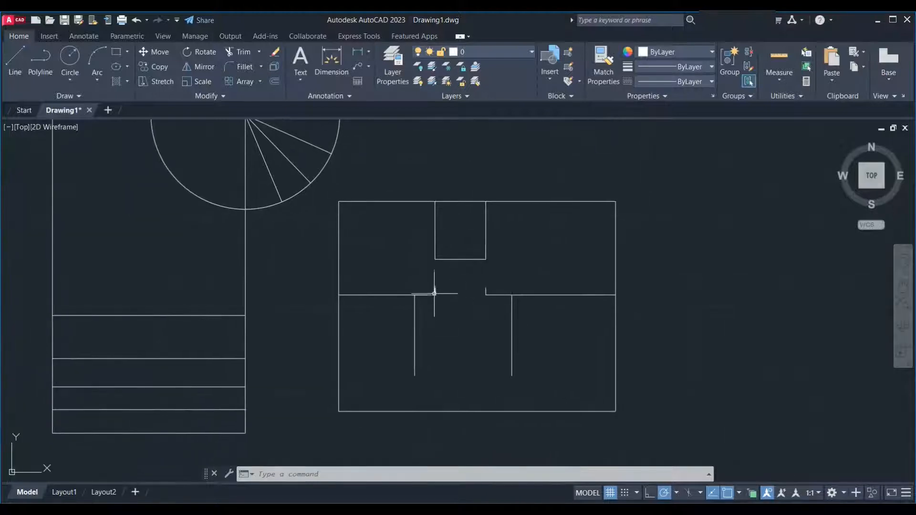
{"action": "scroll", "coordinate": [485, 290], "scroll_direction": "up", "scroll_amount": 2}
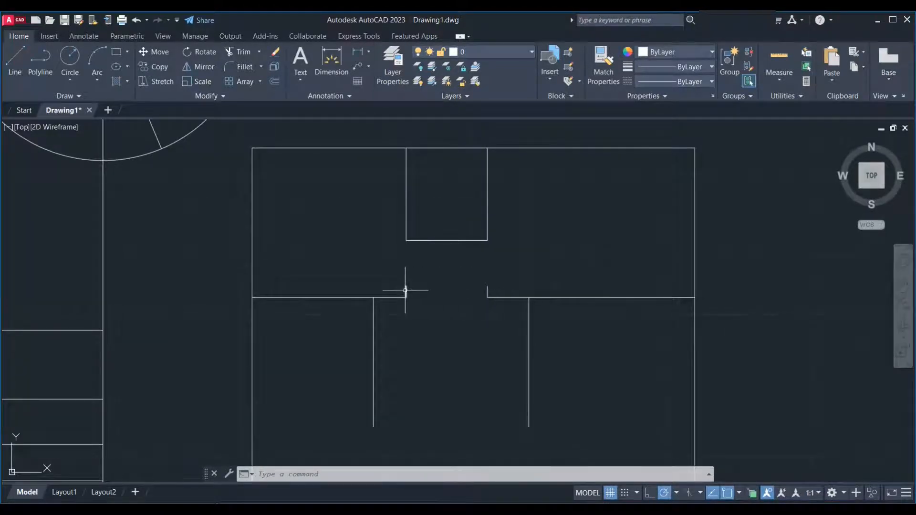
{"action": "left_click", "coordinate": [375, 254]}
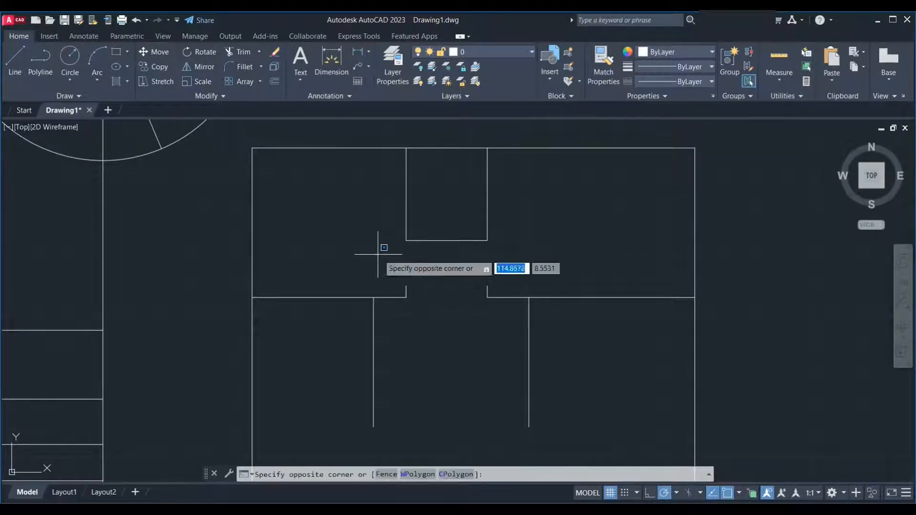
{"action": "left_click", "coordinate": [516, 333]}
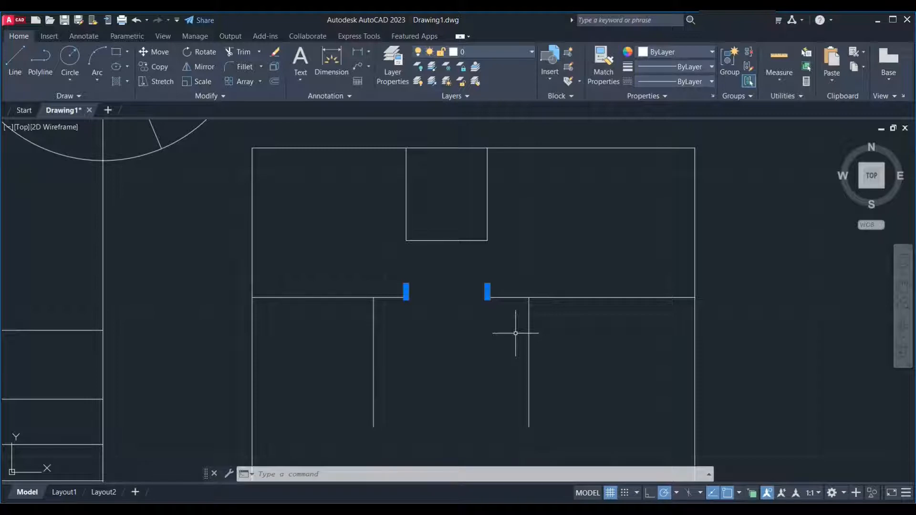
{"action": "type", "text": "E"}
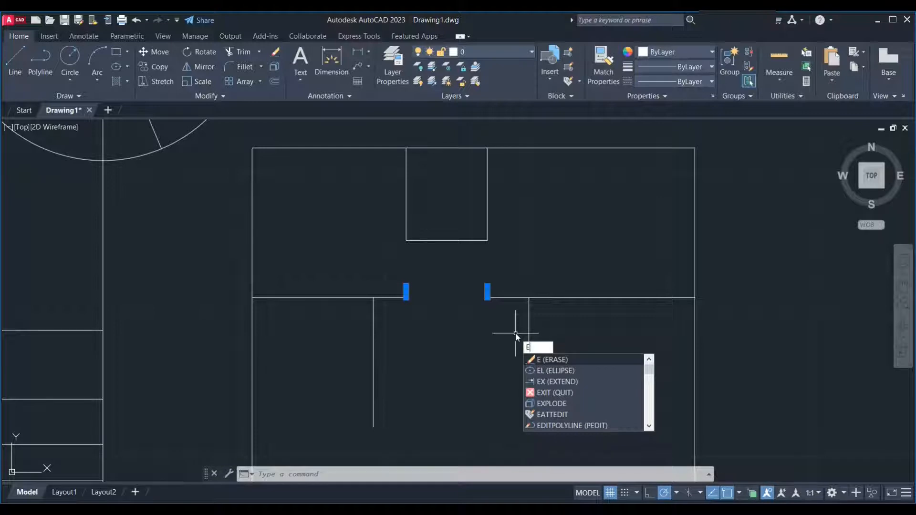
{"action": "key", "text": "Return"}
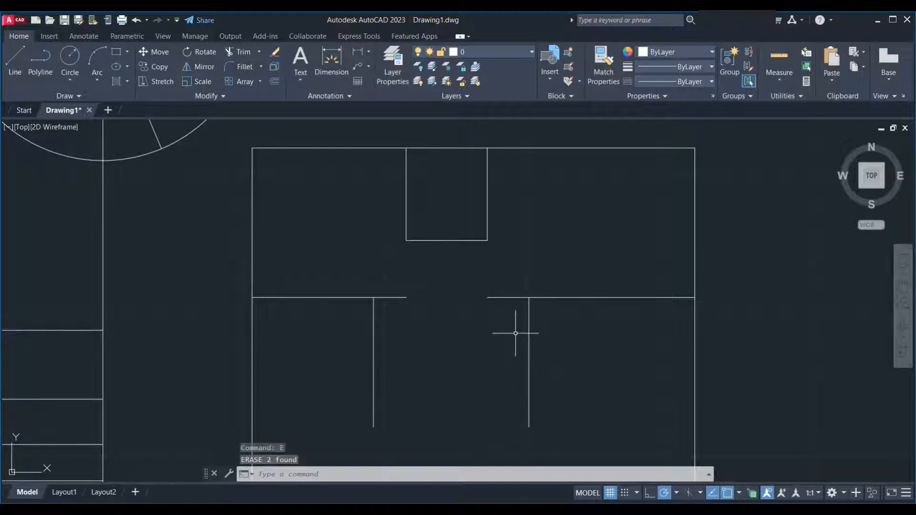
Erase the three diagonal lines radiating from the centre of the large circle, using Erase before selecting them
{"action": "scroll", "coordinate": [530, 333], "scroll_direction": "down", "scroll_amount": 5}
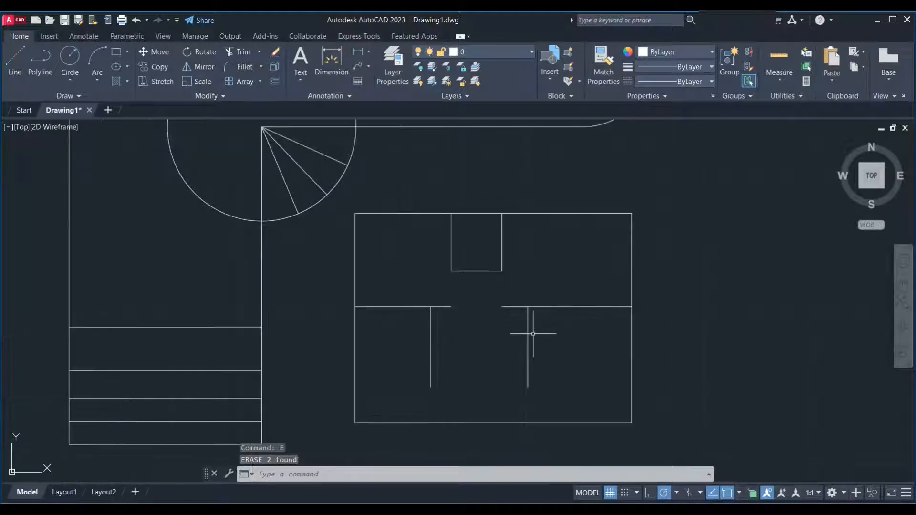
{"action": "key", "text": "Return"}
{"action": "scroll", "coordinate": [459, 267], "scroll_direction": "up", "scroll_amount": 4}
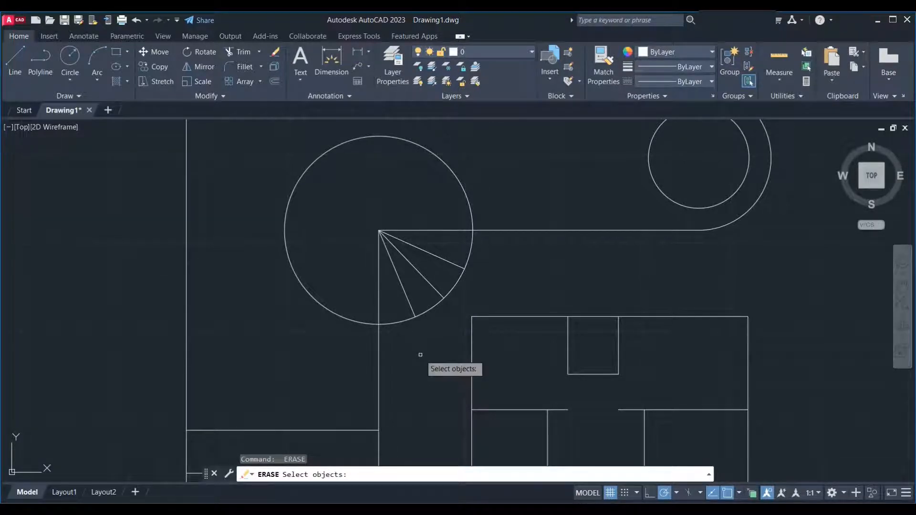
{"action": "left_click", "coordinate": [436, 260]}
{"action": "left_click", "coordinate": [425, 279]}
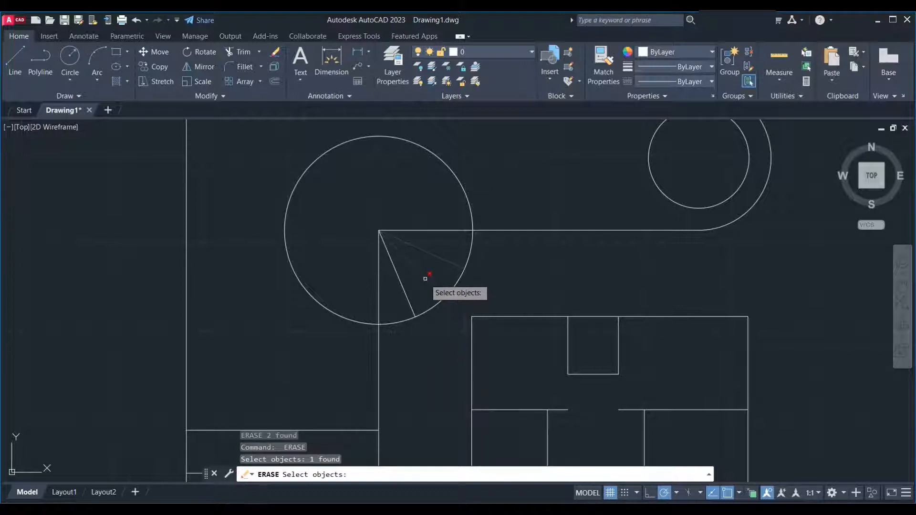
{"action": "left_click", "coordinate": [410, 306]}
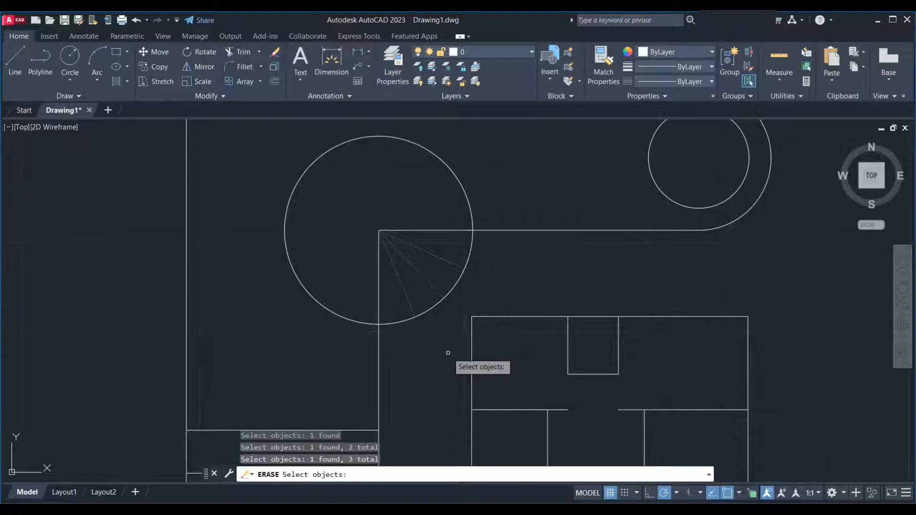
{"action": "key", "text": "Return"}
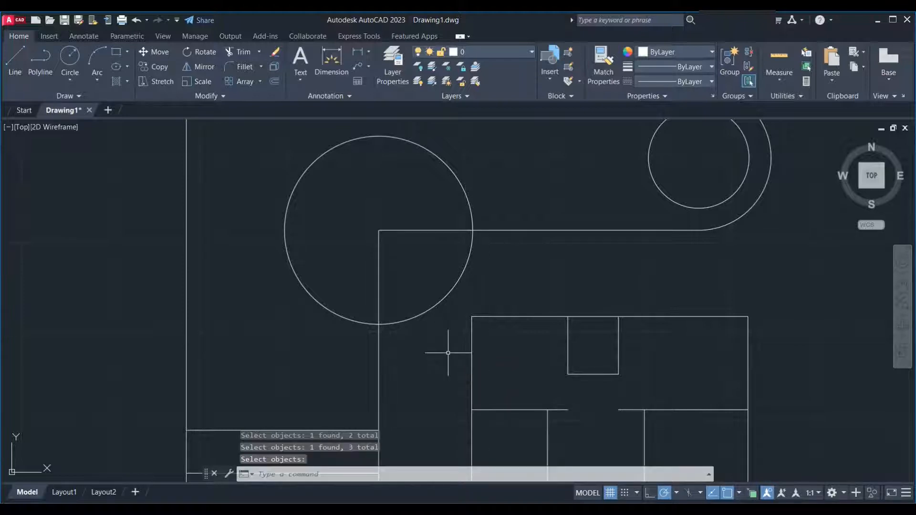
Crossing-select the horizontal stair lines at the foot of the L-shaped outline, remove the second one from the selection, and erase the rest
{"action": "scroll", "coordinate": [448, 353], "scroll_direction": "down", "scroll_amount": 3}
{"action": "scroll", "coordinate": [376, 379], "scroll_direction": "up", "scroll_amount": 2}
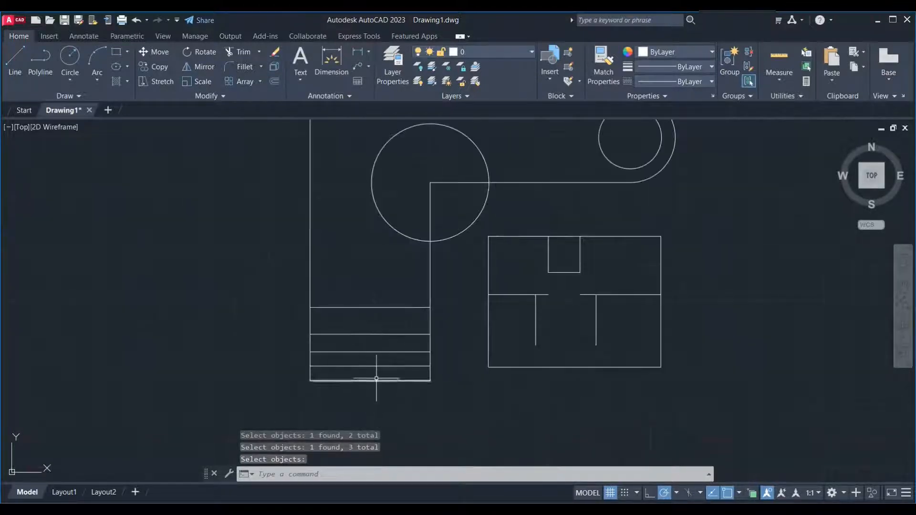
{"action": "left_click", "coordinate": [383, 402]}
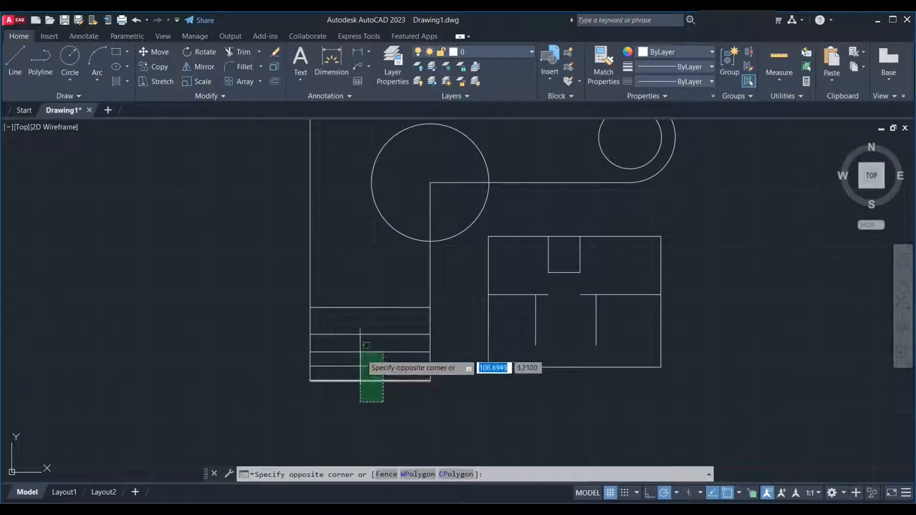
{"action": "left_click", "coordinate": [342, 293]}
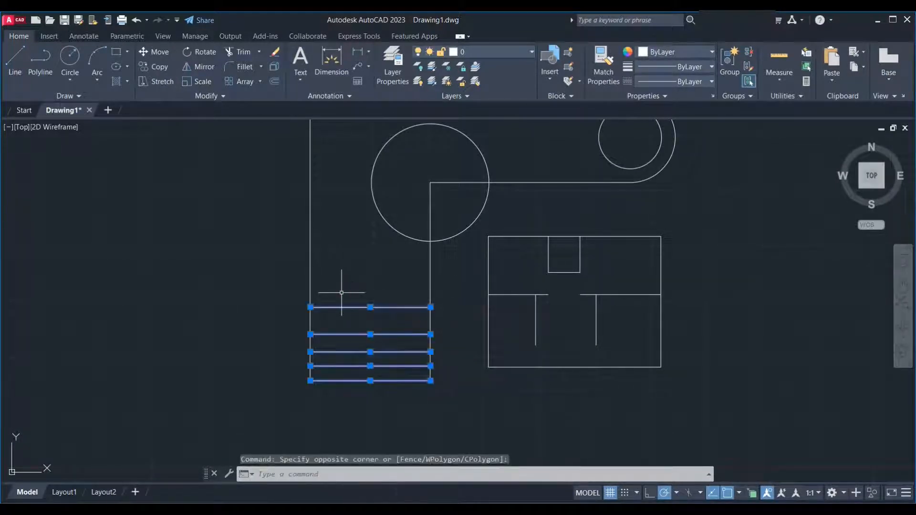
{"action": "left_click", "coordinate": [343, 334], "text": "shift"}
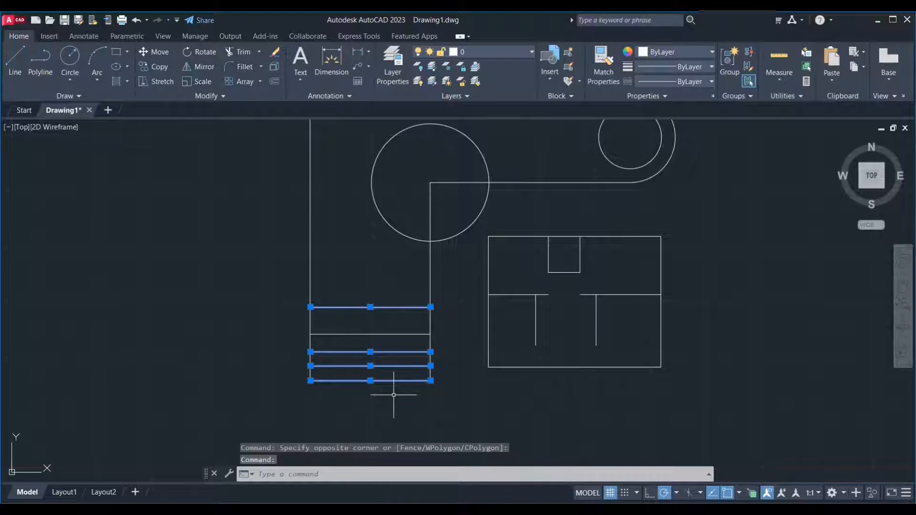
{"action": "type", "text": "E"}
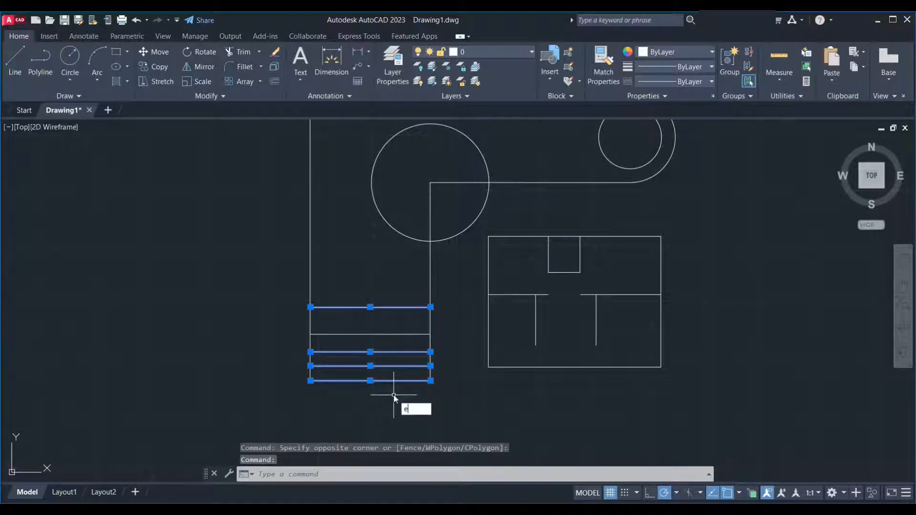
{"action": "key", "text": "Return"}
Turn off selection cycling and select the entire rectangular plan with a crossing window
{"action": "scroll", "coordinate": [364, 399], "scroll_direction": "down", "scroll_amount": 2}
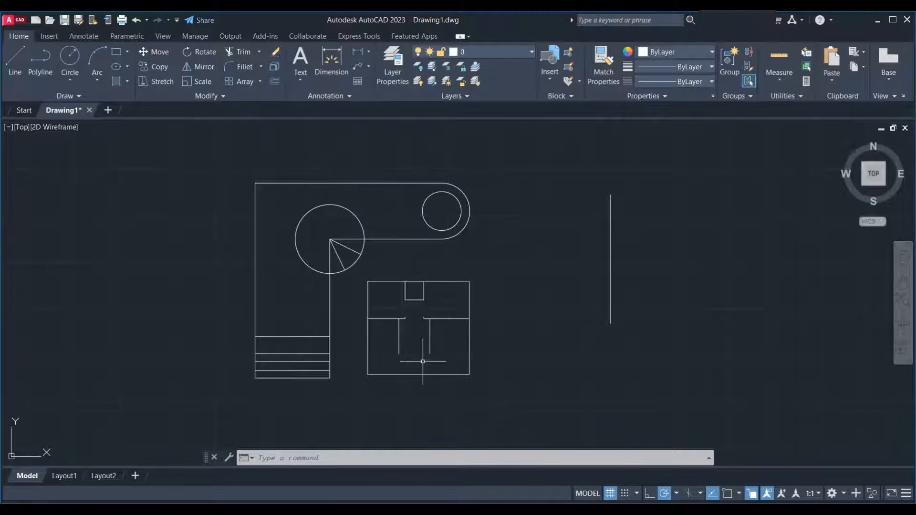
{"action": "scroll", "coordinate": [423, 361], "scroll_direction": "up", "scroll_amount": 2}
{"action": "key", "text": "ctrl+w"}
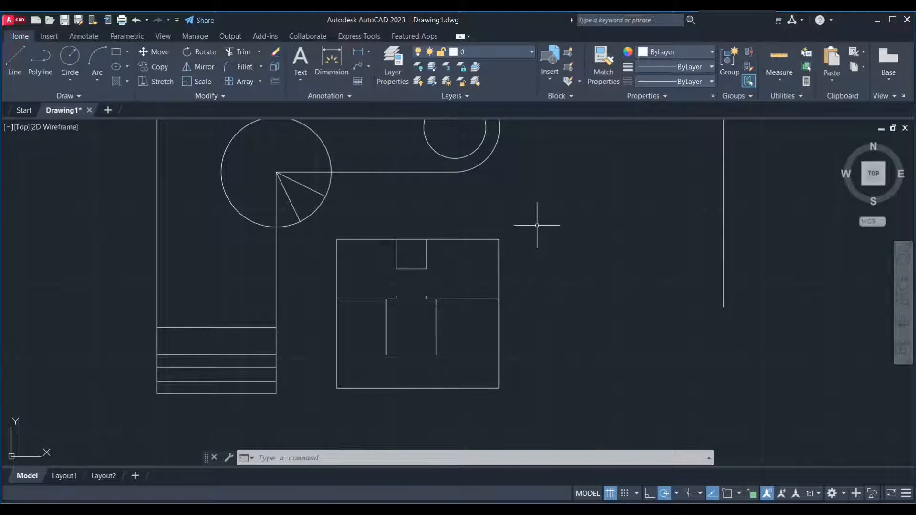
{"action": "left_click", "coordinate": [544, 209]}
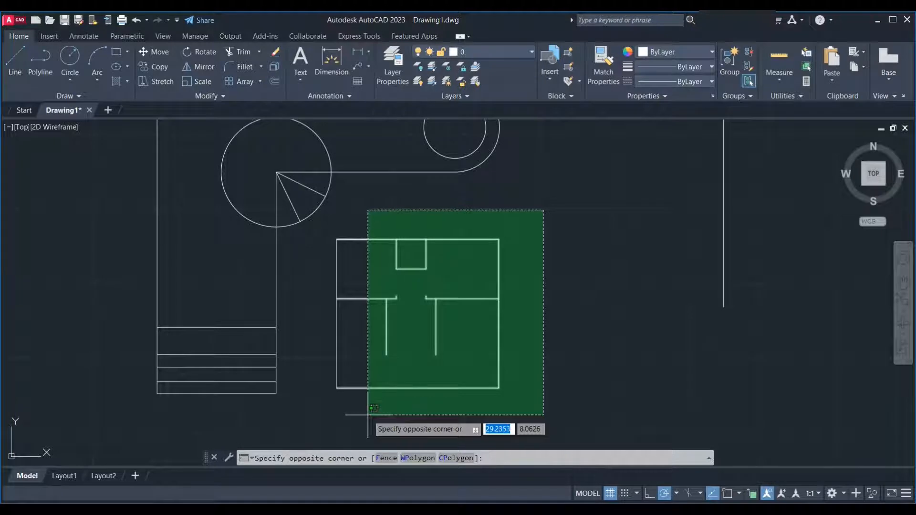
{"action": "left_click", "coordinate": [331, 414]}
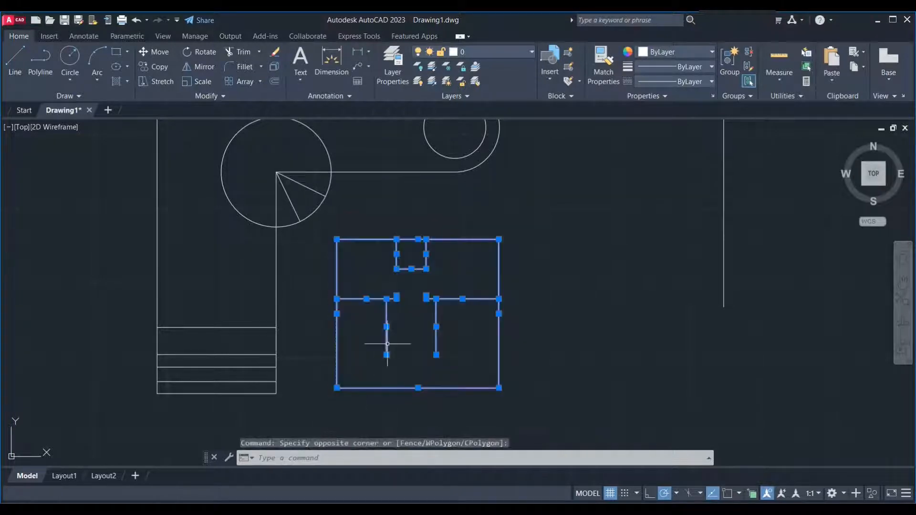
Add the stair lines and their two adjoining long vertical sides to the selection with a crossing window, and remove them again with another
{"action": "scroll", "coordinate": [403, 318], "scroll_direction": "down", "scroll_amount": 3}
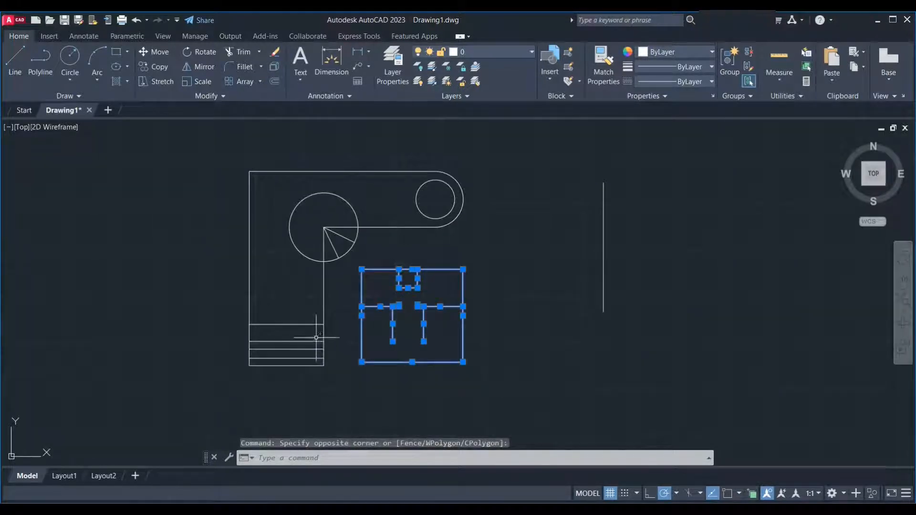
{"action": "scroll", "coordinate": [314, 328], "scroll_direction": "up", "scroll_amount": 2}
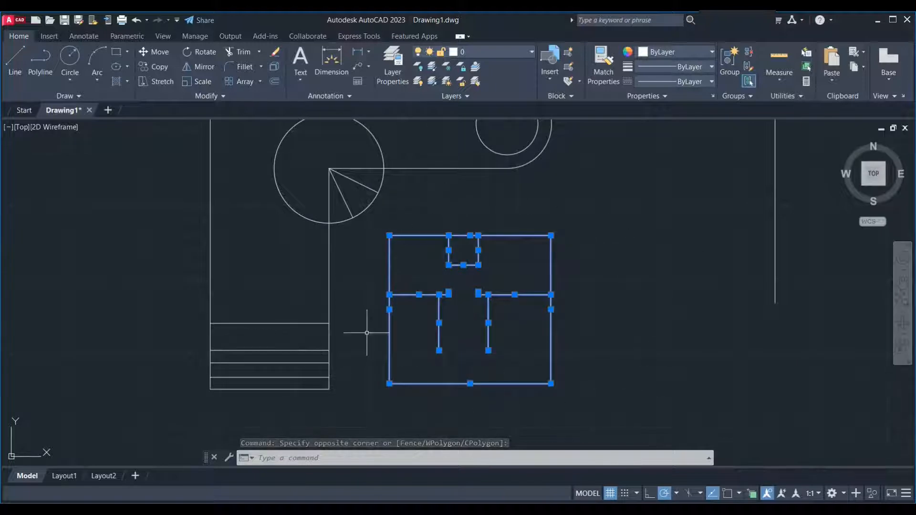
{"action": "left_click", "coordinate": [357, 416]}
{"action": "left_click", "coordinate": [171, 278]}
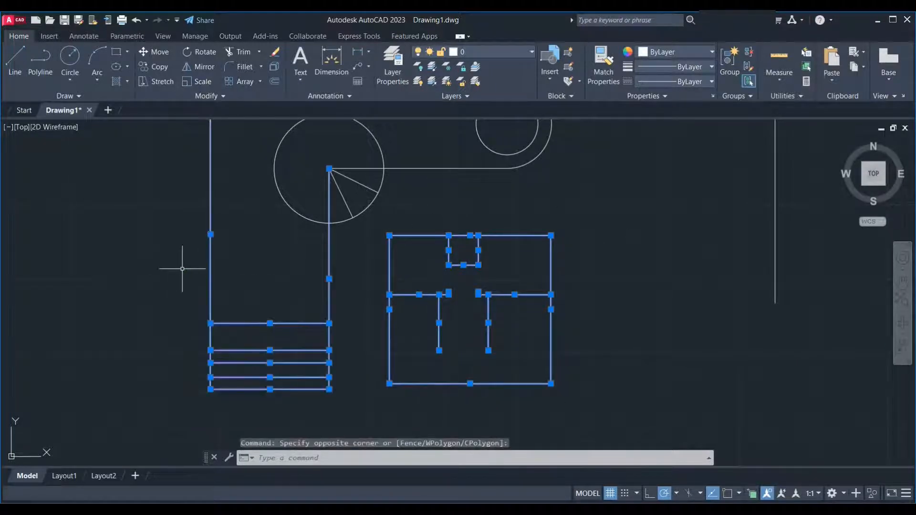
{"action": "scroll", "coordinate": [174, 266], "scroll_direction": "down", "scroll_amount": 4}
{"action": "scroll", "coordinate": [190, 265], "scroll_direction": "up", "scroll_amount": 2}
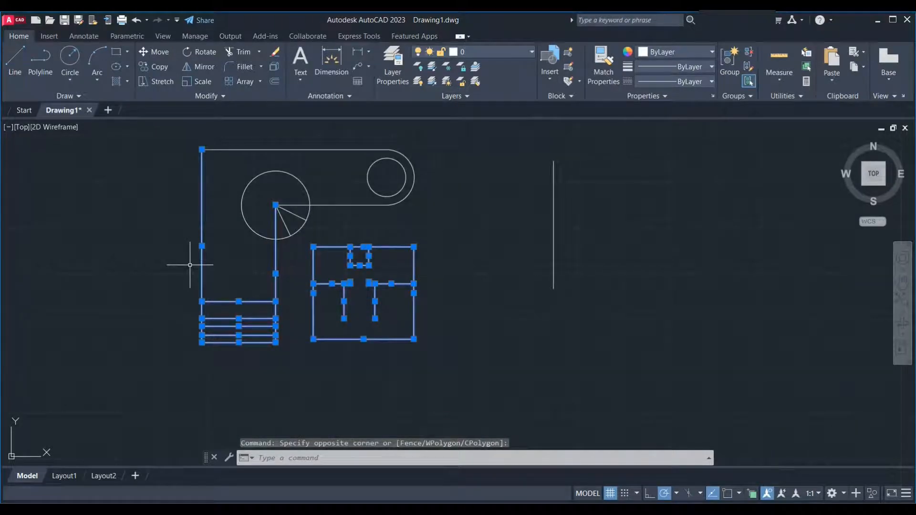
{"action": "left_click", "coordinate": [288, 360], "text": "shift"}
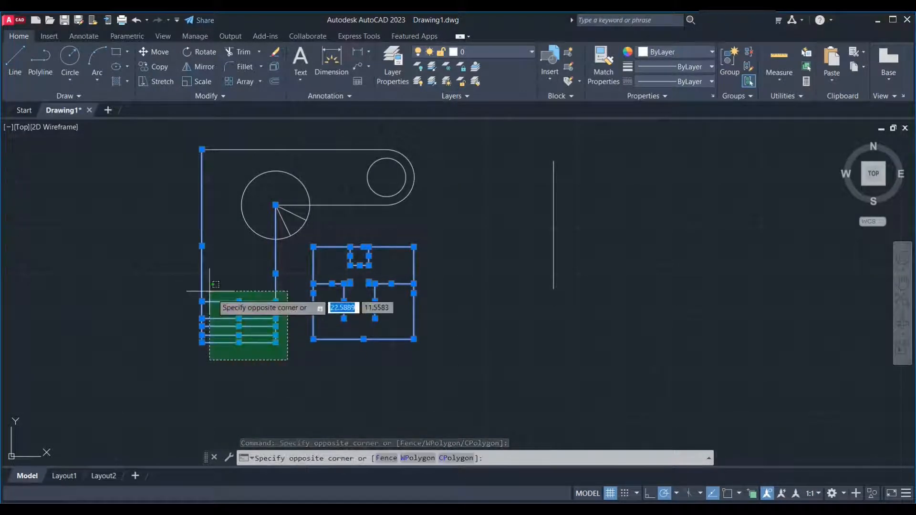
{"action": "left_click", "coordinate": [194, 301], "text": "shift"}
Remove the plan's right middle wall, its tick and the vertical line beneath from the selection with a crossing window, and add them back
{"action": "scroll", "coordinate": [396, 277], "scroll_direction": "up", "scroll_amount": 2}
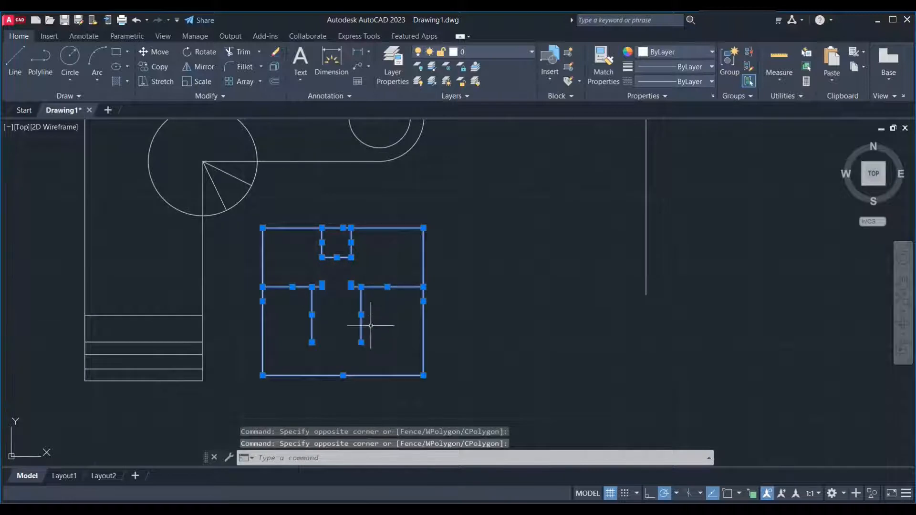
{"action": "left_click", "coordinate": [381, 352], "text": "shift"}
{"action": "left_click", "coordinate": [341, 269], "text": "shift"}
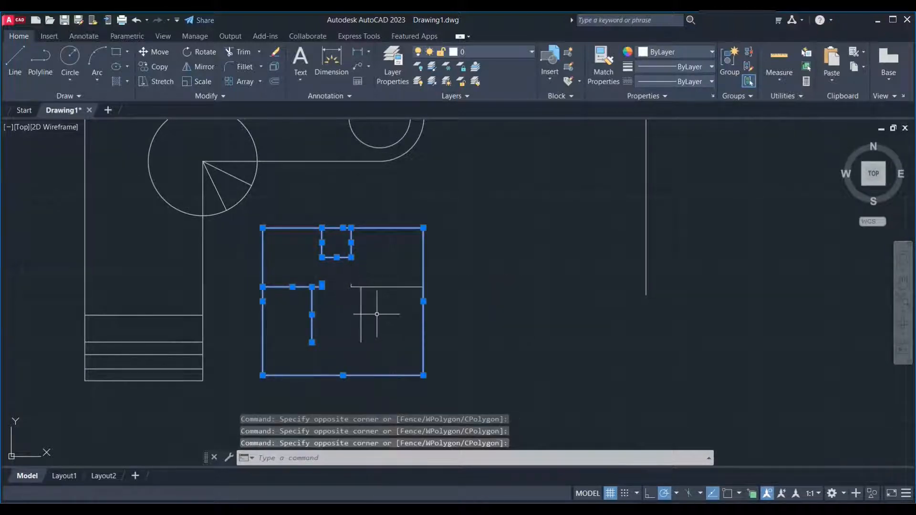
{"action": "left_click", "coordinate": [396, 354], "text": "shift"}
{"action": "left_click", "coordinate": [335, 281]}
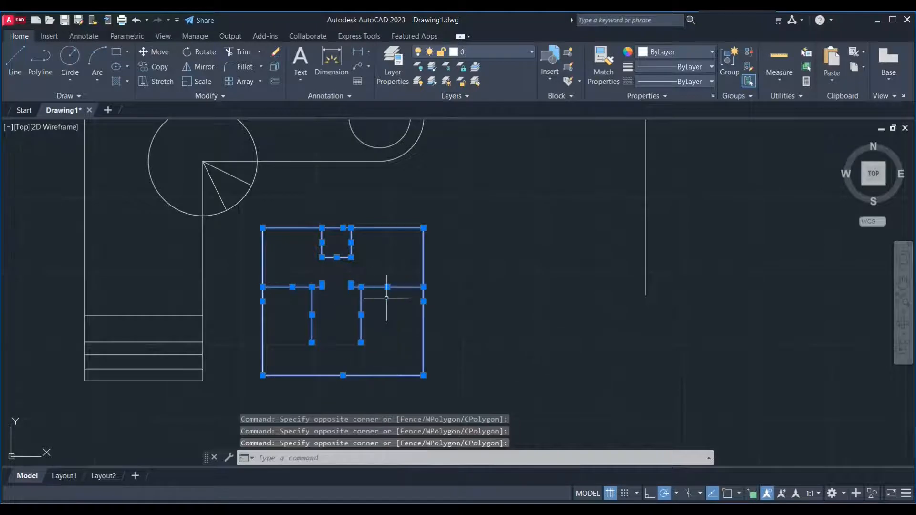
Copy the selected plan from its upper-left corner with object snap turned on, placing copies at the lower and upper endpoints of the separate vertical line
{"action": "scroll", "coordinate": [535, 296], "scroll_direction": "down", "scroll_amount": 2}
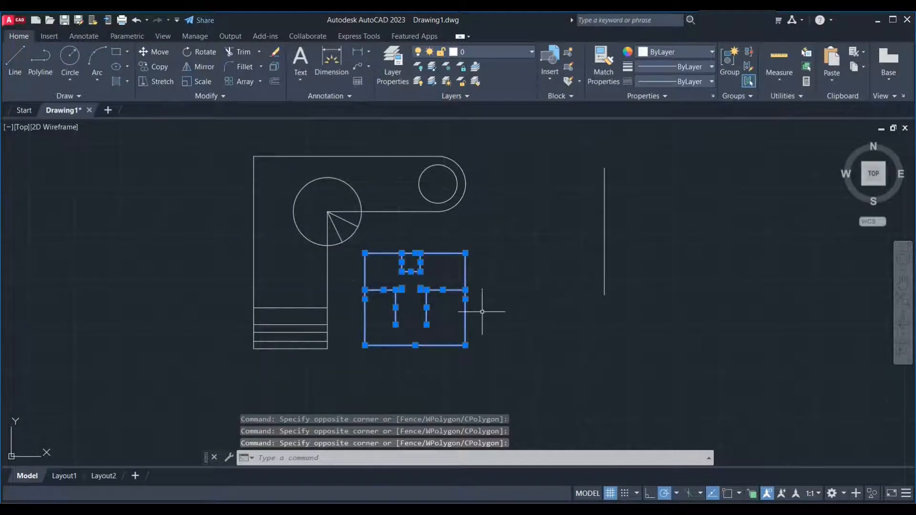
{"action": "scroll", "coordinate": [448, 311], "scroll_direction": "up", "scroll_amount": 2}
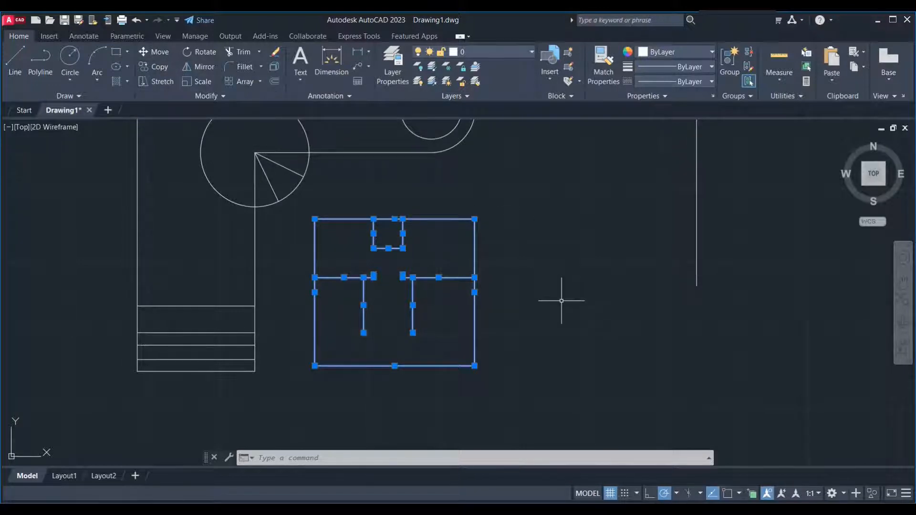
{"action": "type", "text": "CO"}
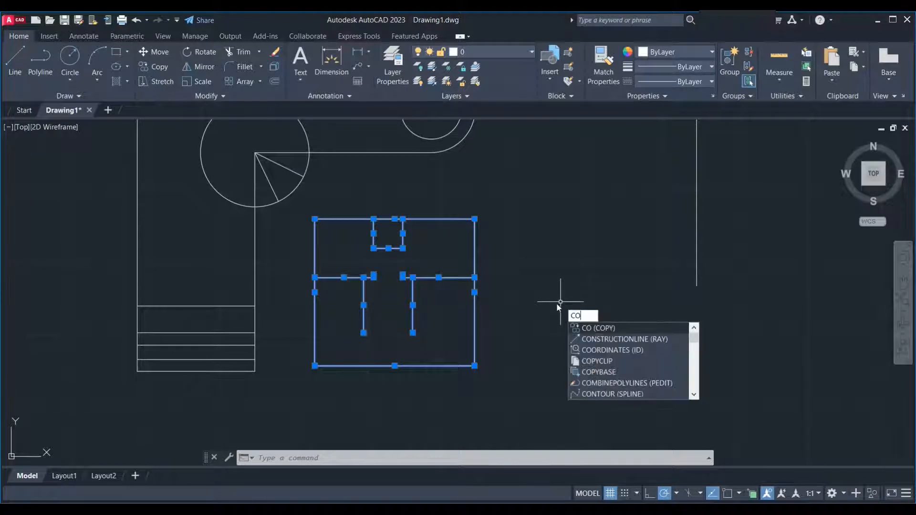
{"action": "key", "text": "Return"}
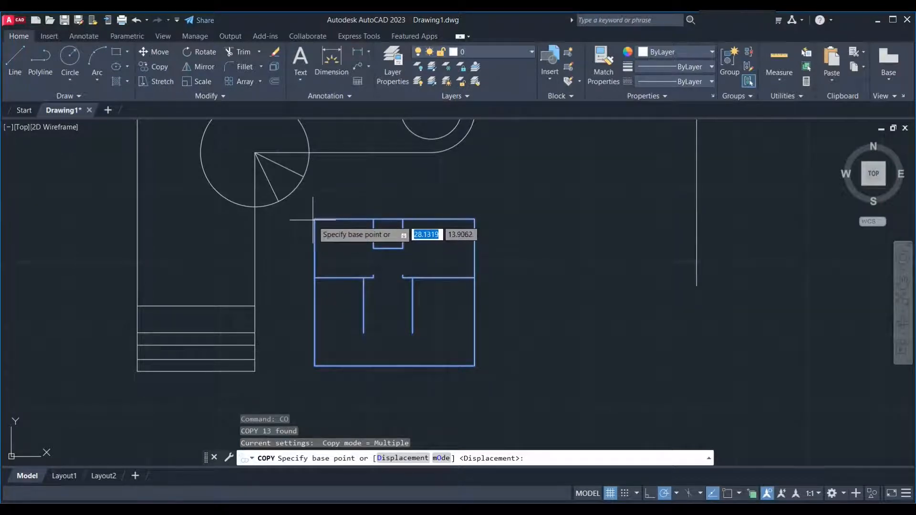
{"action": "scroll", "coordinate": [313, 221], "scroll_direction": "up", "scroll_amount": 5}
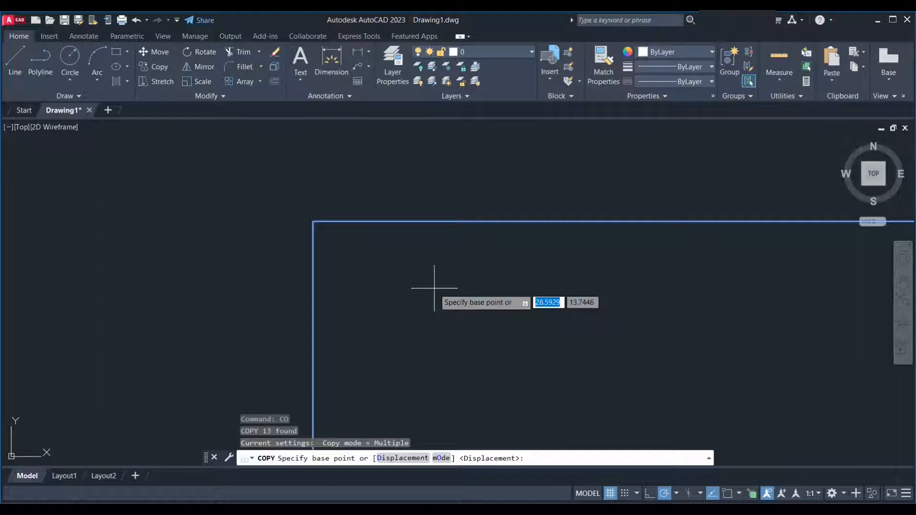
{"action": "key", "text": "F3"}
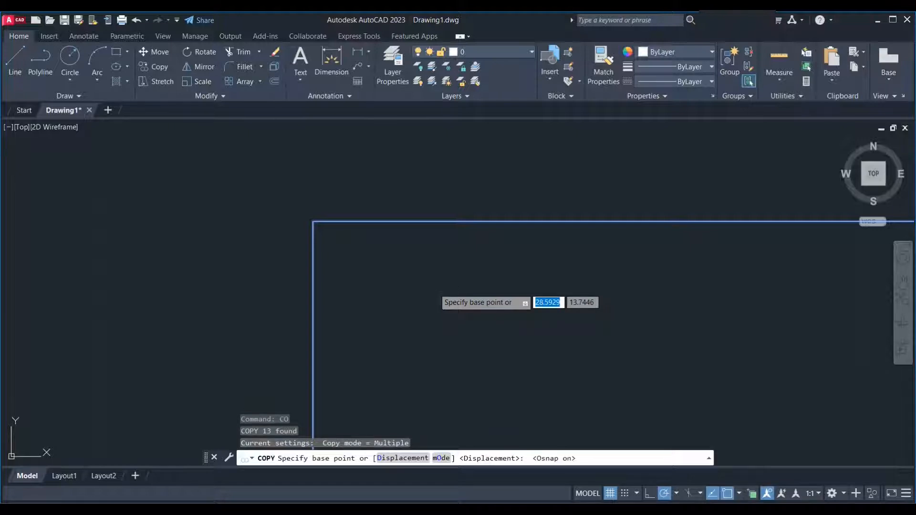
{"action": "left_click", "coordinate": [313, 221]}
{"action": "scroll", "coordinate": [319, 239], "scroll_direction": "down", "scroll_amount": 5}
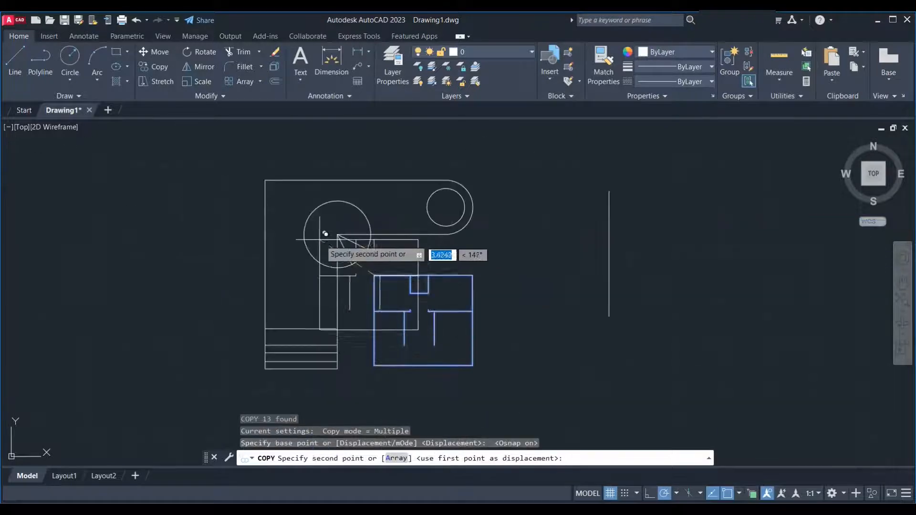
{"action": "left_click", "coordinate": [615, 310]}
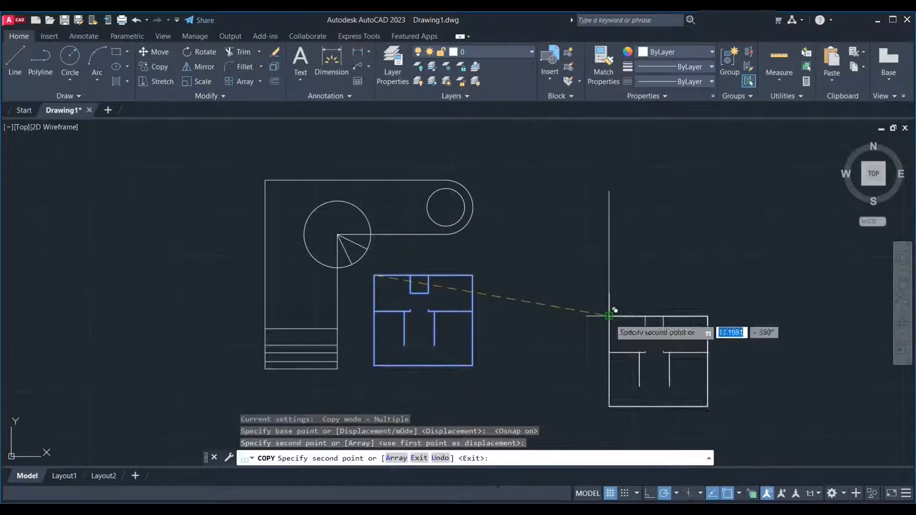
{"action": "left_click", "coordinate": [616, 185]}
Place one plan copy freely above the L-shaped outline's rounded end and another about 1.93 units below the original plan's lower-right corner
{"action": "scroll", "coordinate": [525, 261], "scroll_direction": "down", "scroll_amount": 2}
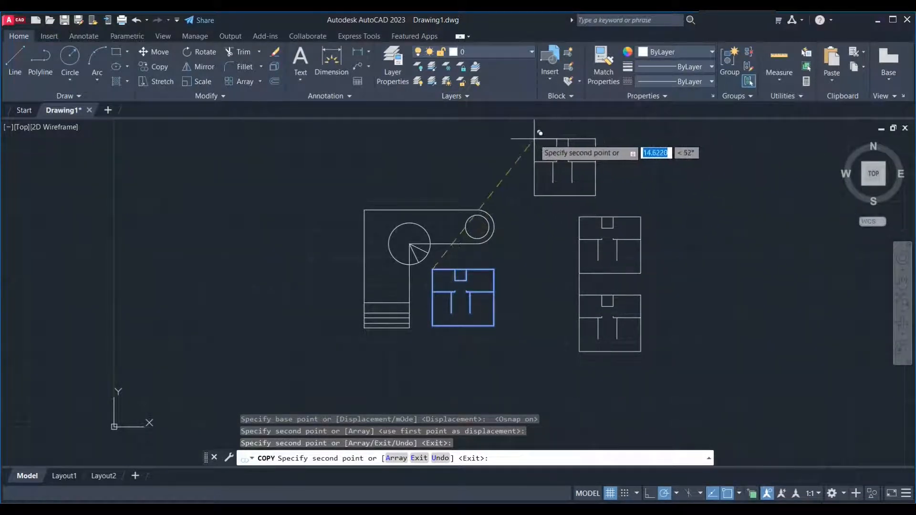
{"action": "left_click", "coordinate": [535, 139]}
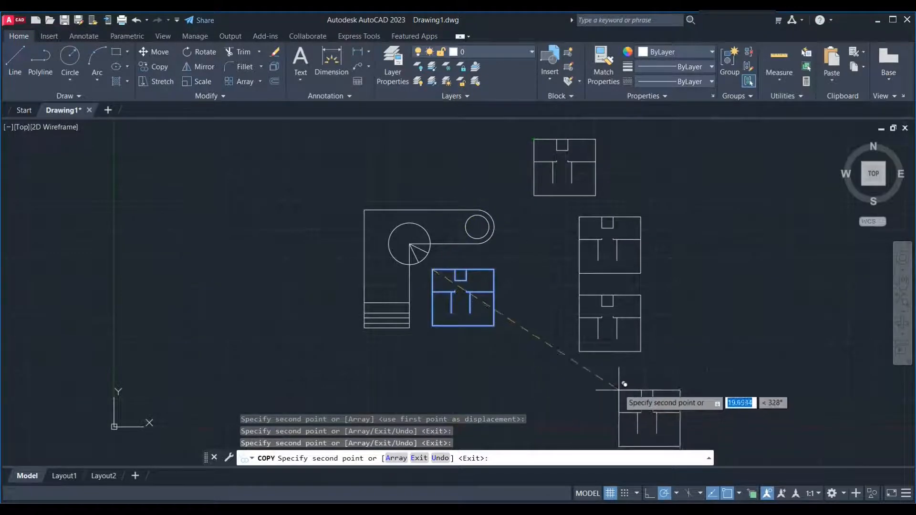
{"action": "scroll", "coordinate": [622, 382], "scroll_direction": "up", "scroll_amount": 2}
{"action": "scroll", "coordinate": [566, 367], "scroll_direction": "up", "scroll_amount": 2}
{"action": "mouse_move", "coordinate": [572, 352]}
{"action": "middle_mouse_down"}
{"action": "mouse_move", "coordinate": [607, 327]}
{"action": "mouse_move", "coordinate": [612, 305]}
{"action": "middle_mouse_up"}
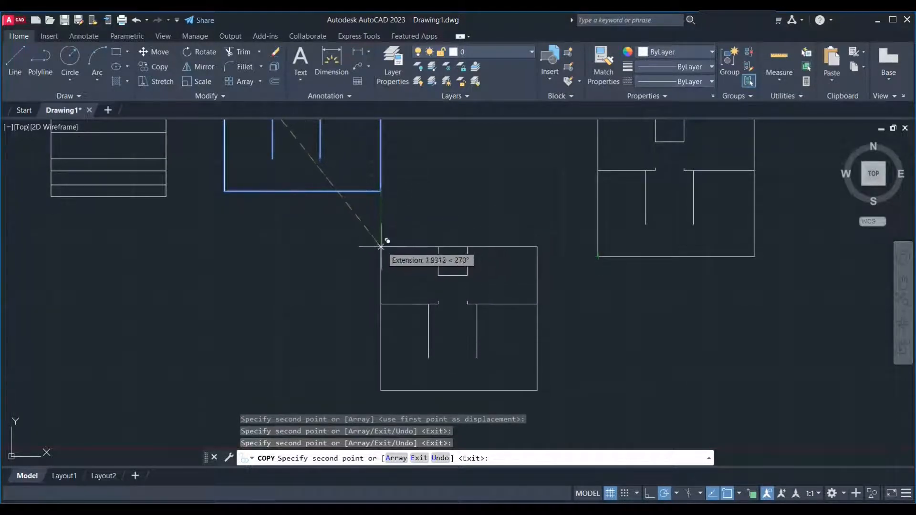
{"action": "left_click", "coordinate": [387, 250]}
Place fourteen more copies of the plan scattered freely around the drawing, and end the Copy command
{"action": "scroll", "coordinate": [478, 332], "scroll_direction": "down", "scroll_amount": 4}
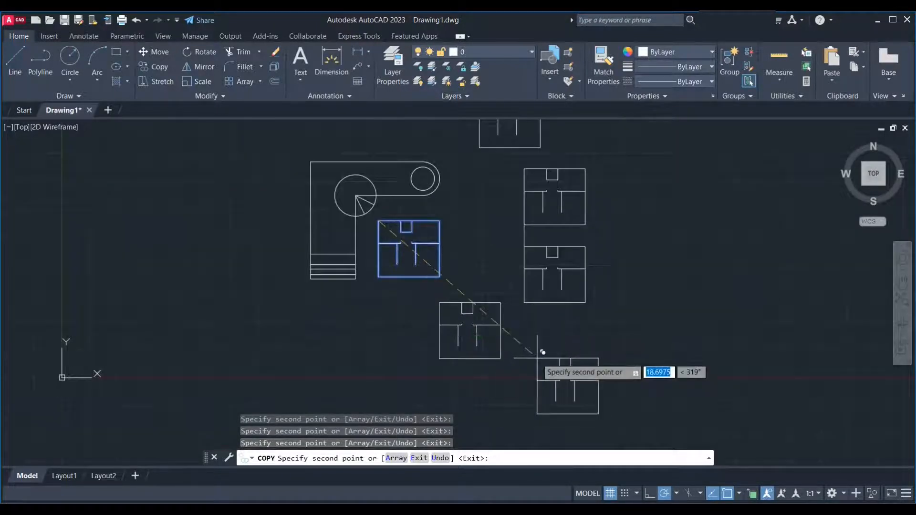
{"action": "scroll", "coordinate": [538, 353], "scroll_direction": "down", "scroll_amount": 4}
{"action": "scroll", "coordinate": [642, 324], "scroll_direction": "up", "scroll_amount": 2}
{"action": "left_click", "coordinate": [589, 165]}
{"action": "left_click", "coordinate": [699, 174]}
{"action": "left_click", "coordinate": [724, 254]}
{"action": "left_click", "coordinate": [701, 324]}
{"action": "left_click", "coordinate": [608, 383]}
{"action": "left_click", "coordinate": [573, 301]}
{"action": "left_click", "coordinate": [676, 247]}
{"action": "left_click", "coordinate": [572, 234]}
{"action": "left_click", "coordinate": [648, 325]}
{"action": "left_click", "coordinate": [527, 403]}
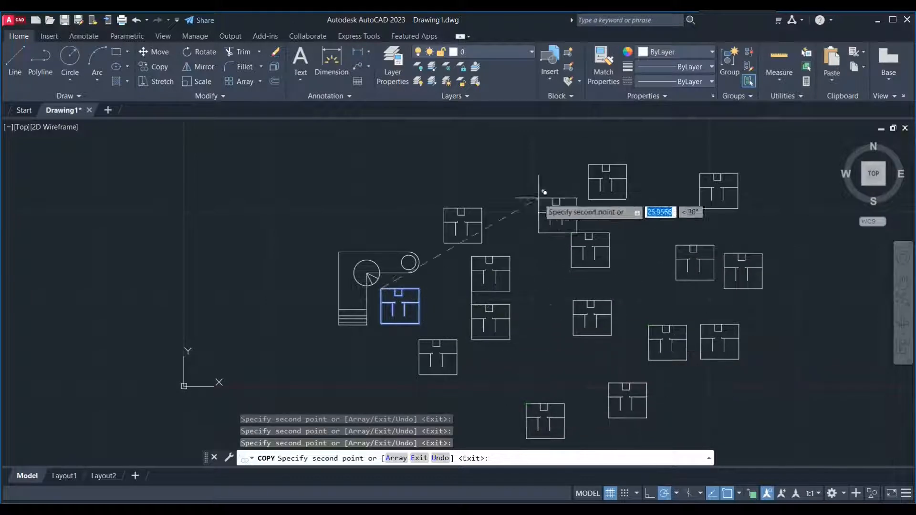
{"action": "left_click", "coordinate": [526, 155]}
{"action": "left_click", "coordinate": [355, 155]}
{"action": "left_click", "coordinate": [233, 170]}
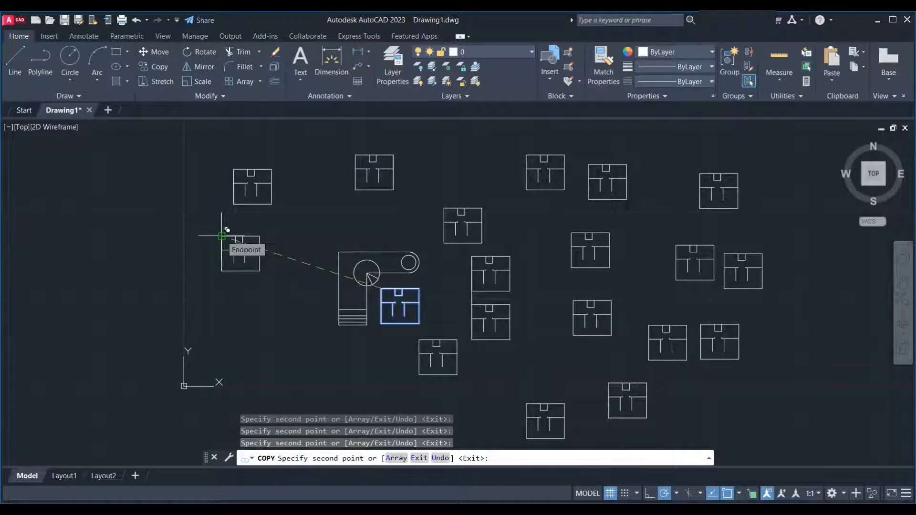
{"action": "left_click", "coordinate": [222, 236]}
{"action": "key", "text": "Escape"}
Copy the bottom line of the lower far-left plan from its left endpoint to a free point below, using the Single copy mode
{"action": "type", "text": "co"}
{"action": "key", "text": "Return"}
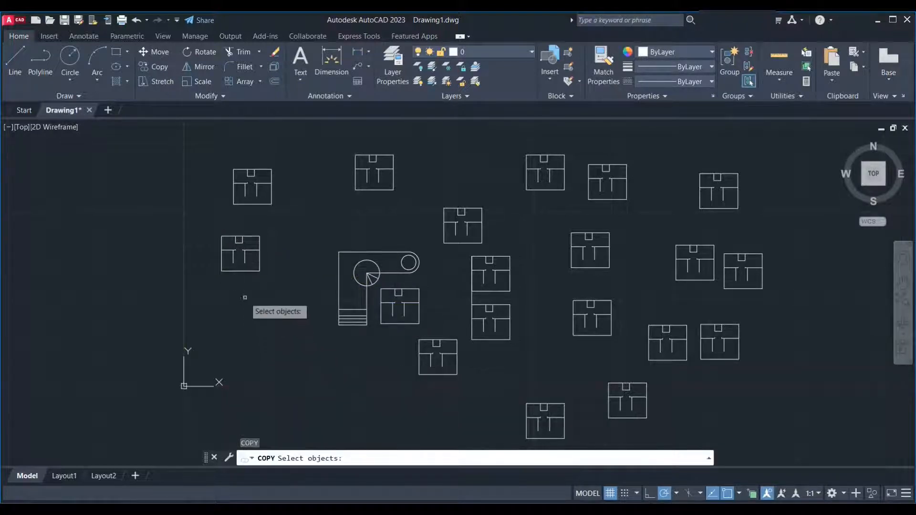
{"action": "scroll", "coordinate": [245, 301], "scroll_direction": "up", "scroll_amount": 6}
{"action": "left_click", "coordinate": [200, 200]}
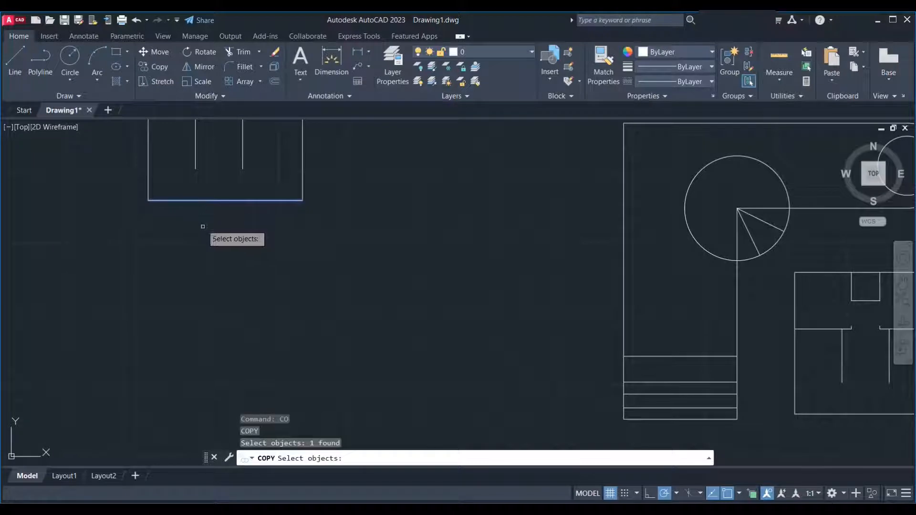
{"action": "key", "text": "Return"}
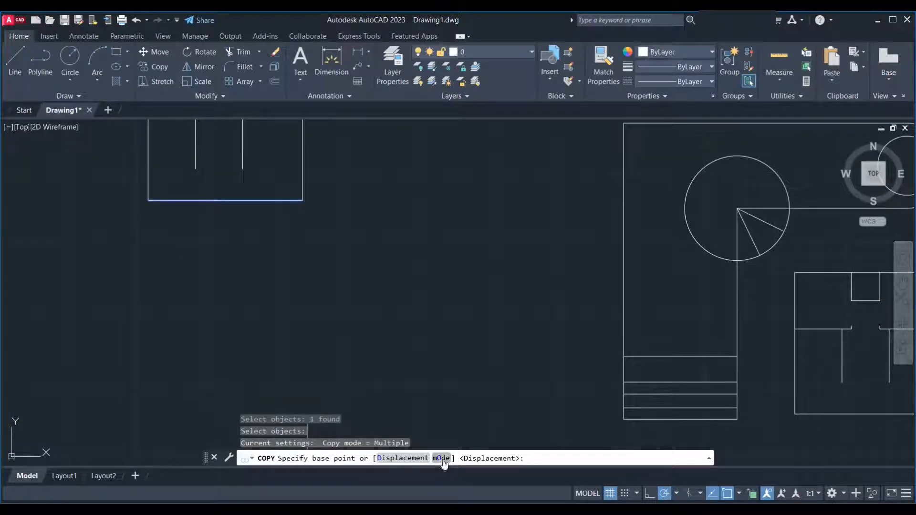
{"action": "type", "text": "o"}
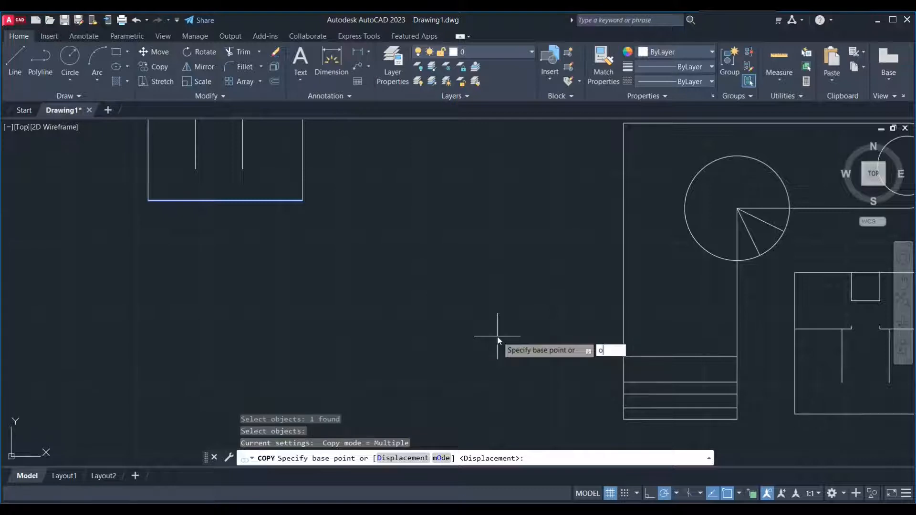
{"action": "key", "text": "Return"}
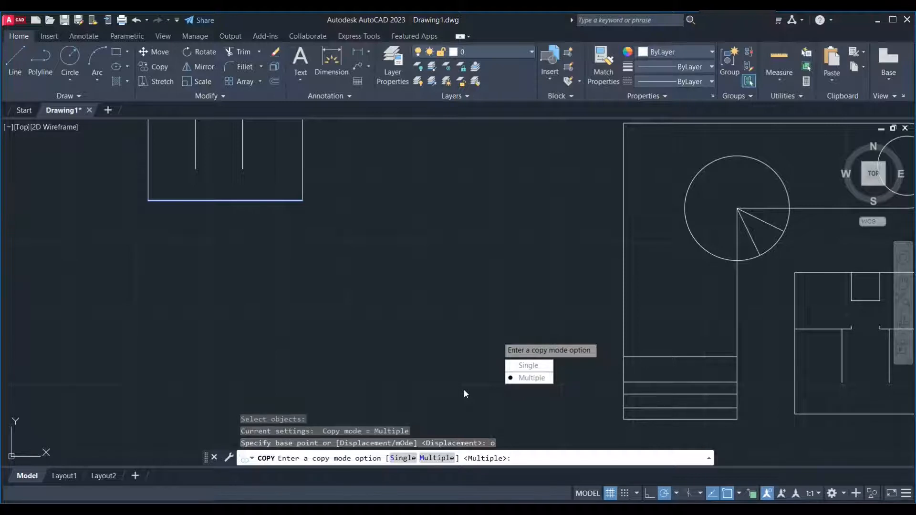
{"action": "type", "text": "s"}
{"action": "key", "text": "Return"}
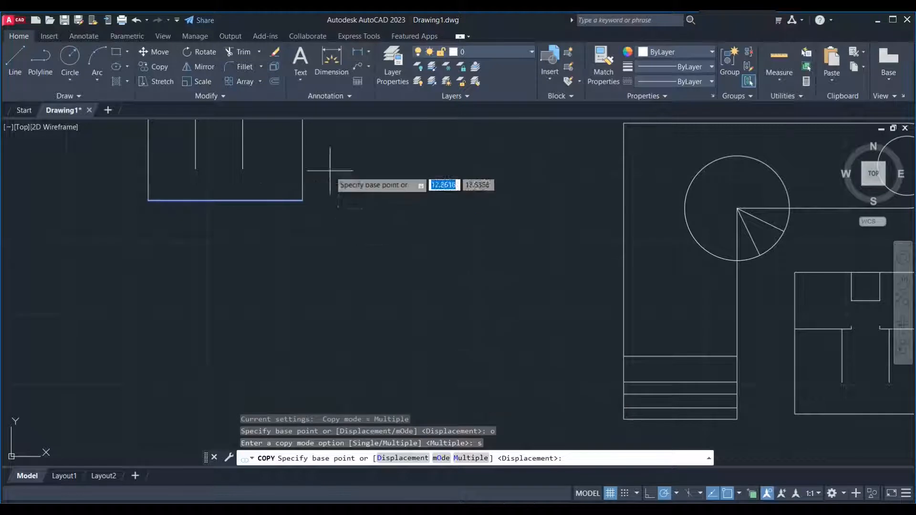
{"action": "left_click", "coordinate": [149, 200]}
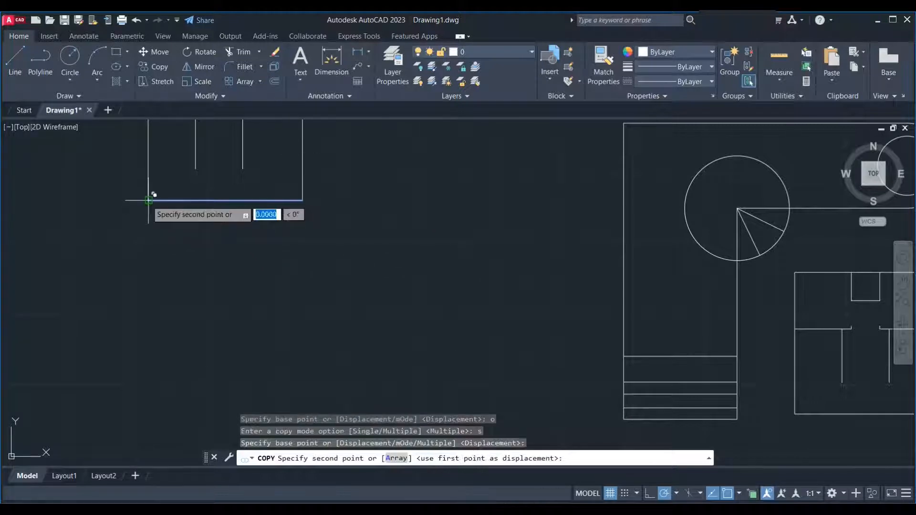
{"action": "left_click", "coordinate": [119, 286]}
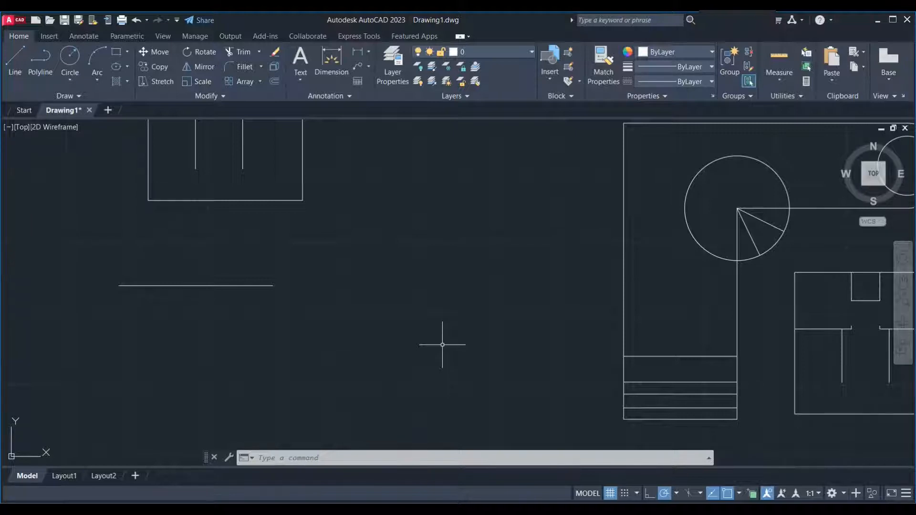
Set the Copy command's mode back to Multiple using the loose horizontal line, and cancel without placing a copy
{"action": "type", "text": "co"}
{"action": "key", "text": "Return"}
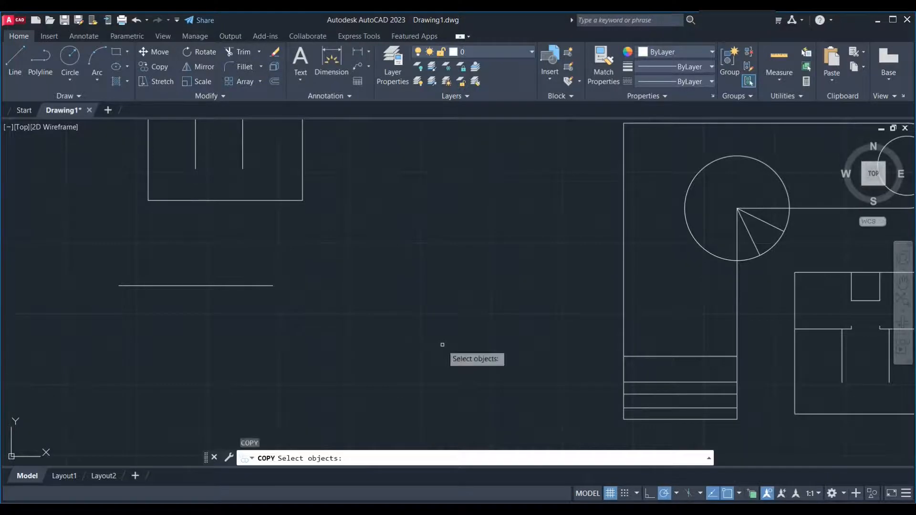
{"action": "left_click", "coordinate": [228, 285]}
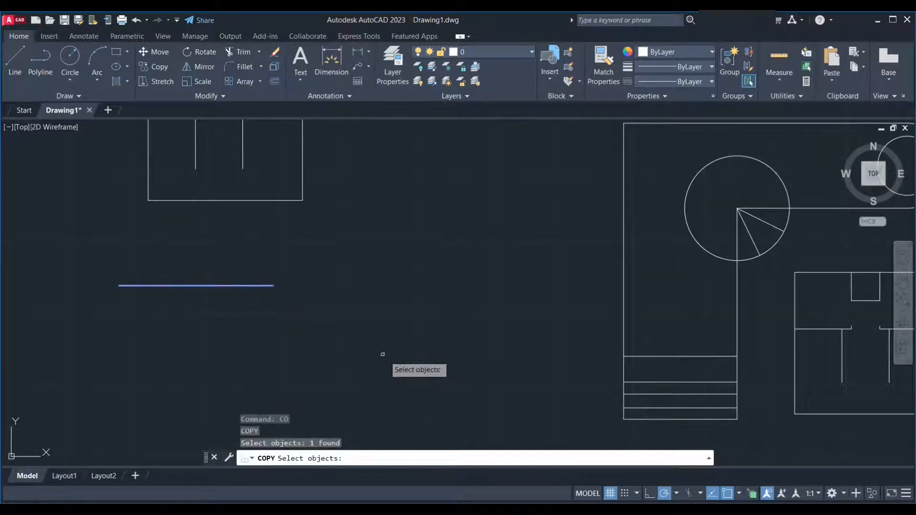
{"action": "key", "text": "Return"}
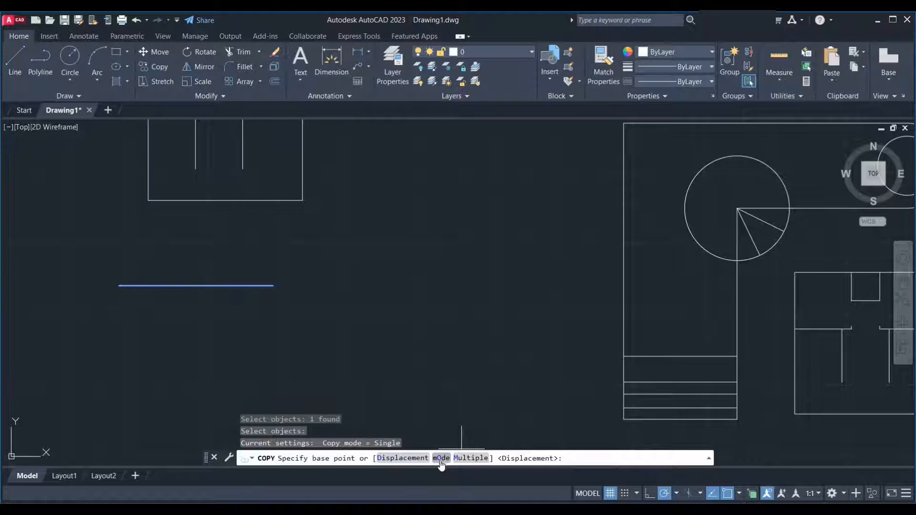
{"action": "key", "text": "Return"}
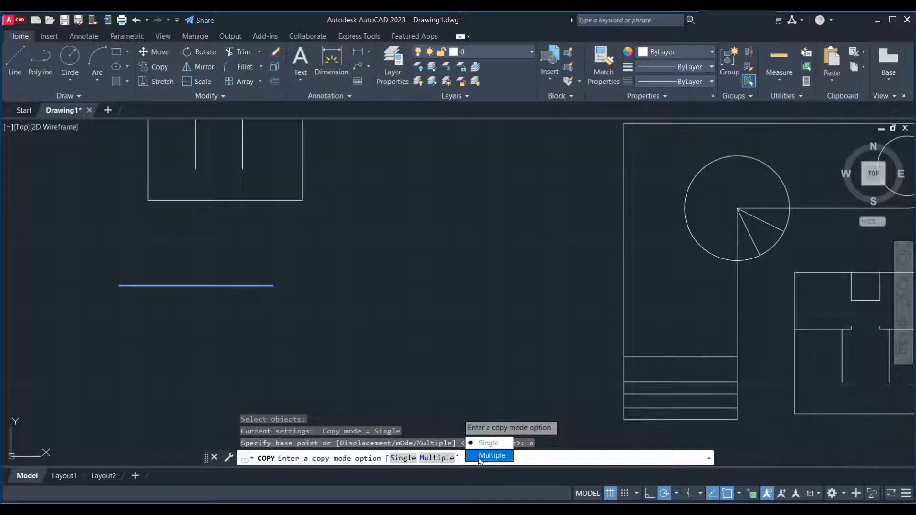
{"action": "left_click", "coordinate": [426, 459]}
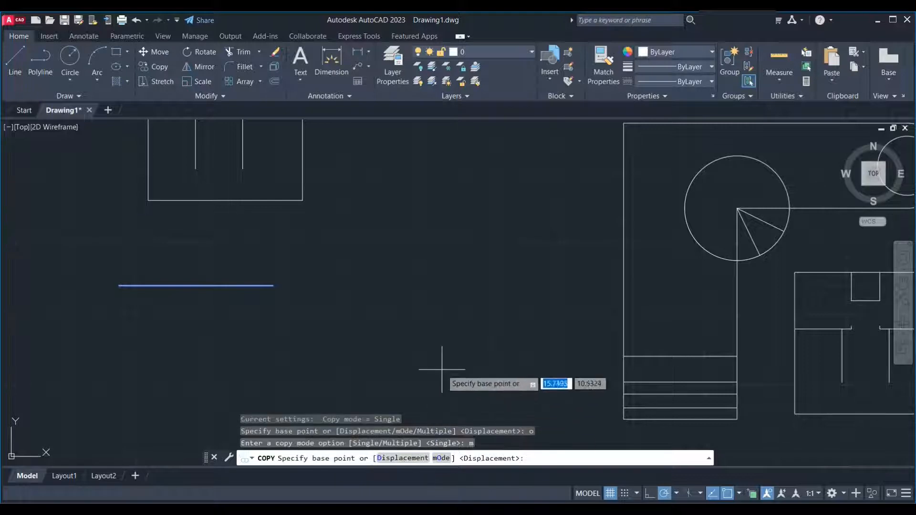
{"action": "left_click", "coordinate": [414, 334]}
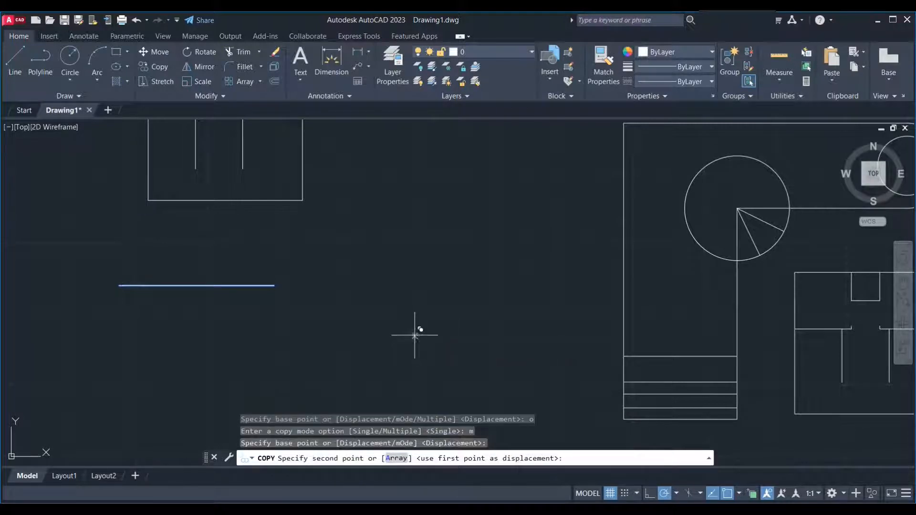
{"action": "key", "text": "Escape"}
Select all the scattered plan copies and the loose horizontal line with crossing windows and erase them, keeping the original plan and L-shaped outline
{"action": "scroll", "coordinate": [409, 300], "scroll_direction": "down", "scroll_amount": 6}
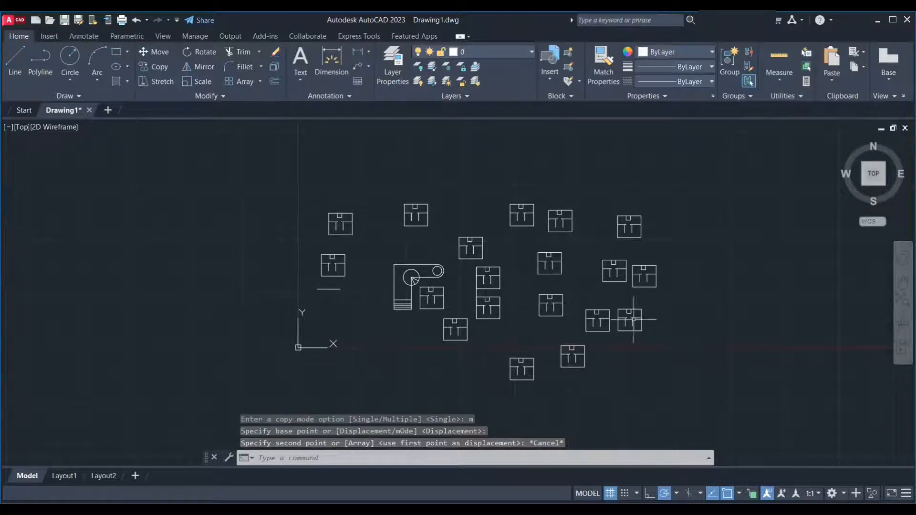
{"action": "scroll", "coordinate": [602, 354], "scroll_direction": "up", "scroll_amount": 2}
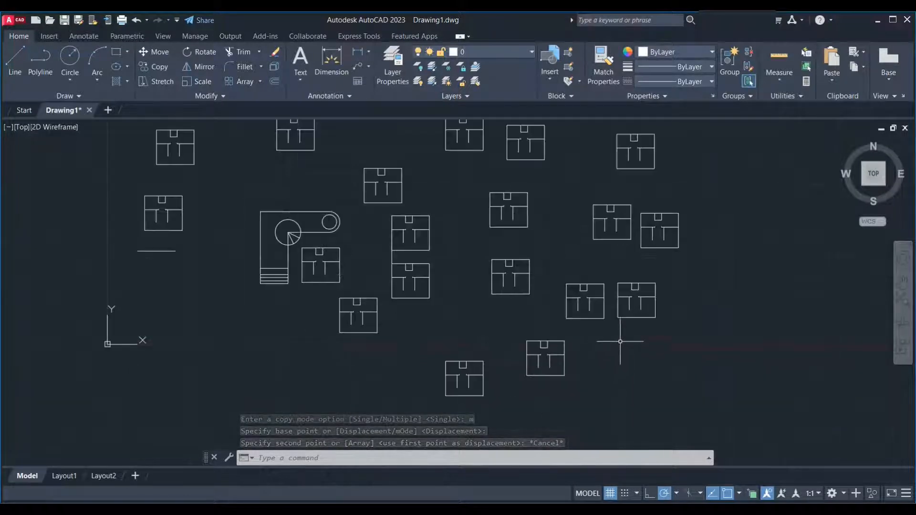
{"action": "scroll", "coordinate": [578, 319], "scroll_direction": "down", "scroll_amount": 2}
{"action": "left_click", "coordinate": [662, 168]}
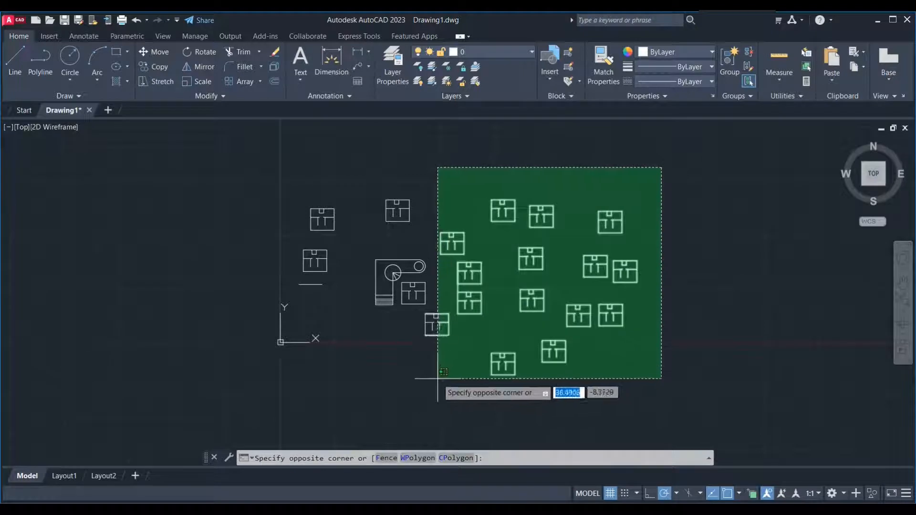
{"action": "left_click", "coordinate": [674, 218]}
{"action": "left_click", "coordinate": [607, 234]}
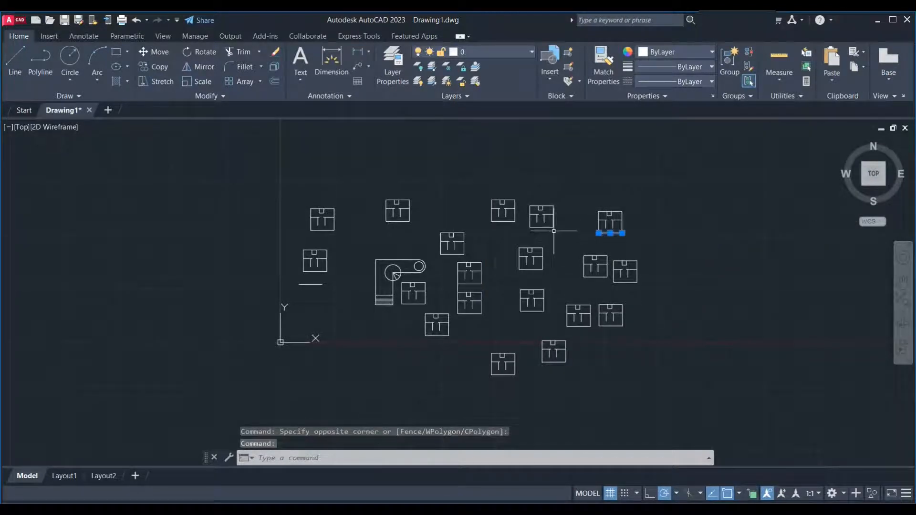
{"action": "left_click", "coordinate": [539, 229]}
{"action": "left_click", "coordinate": [521, 272]}
{"action": "left_click", "coordinate": [496, 365]}
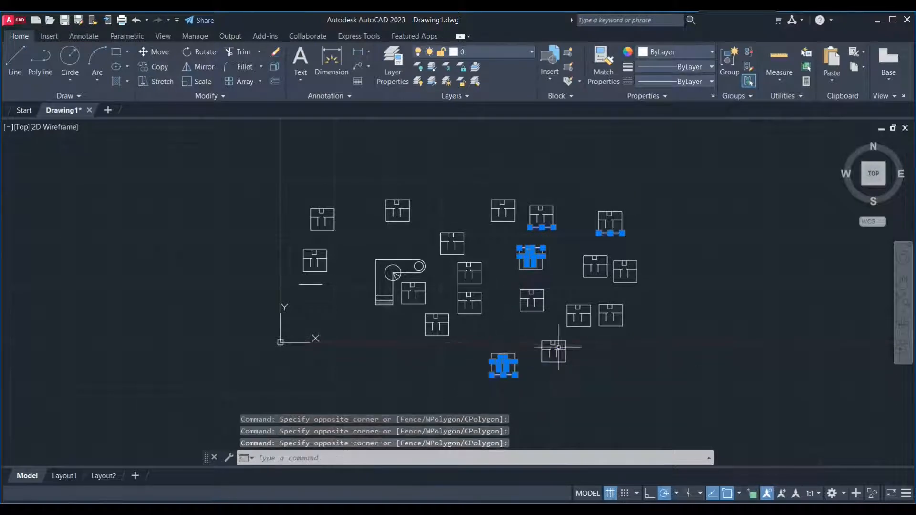
{"action": "left_click", "coordinate": [689, 164]}
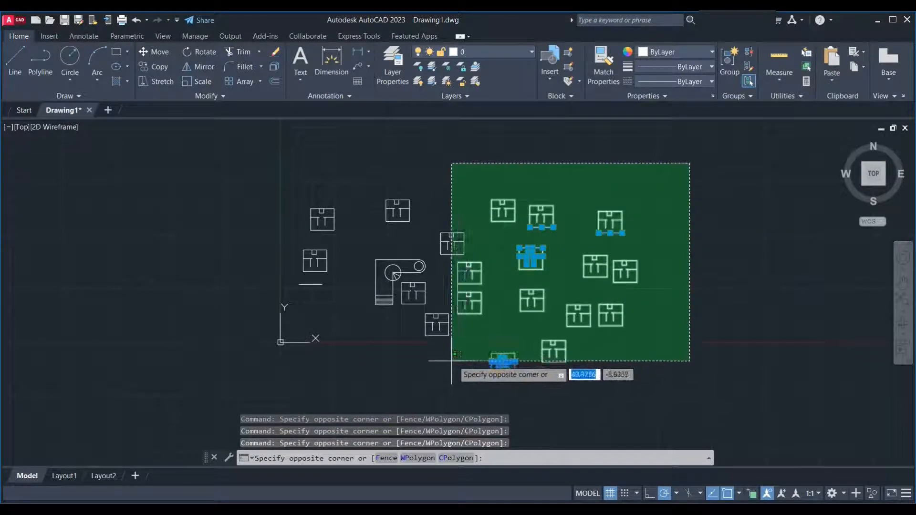
{"action": "left_click", "coordinate": [439, 374]}
{"action": "left_click", "coordinate": [448, 366]}
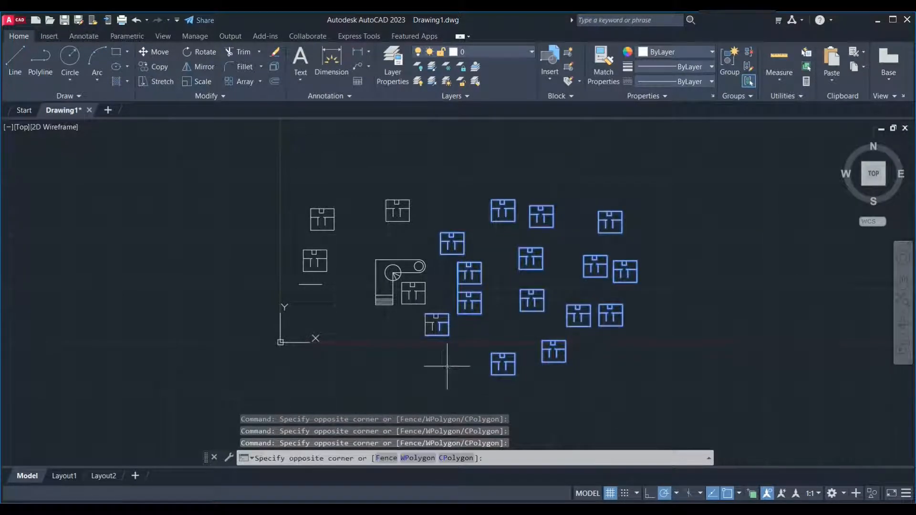
{"action": "left_click", "coordinate": [416, 311]}
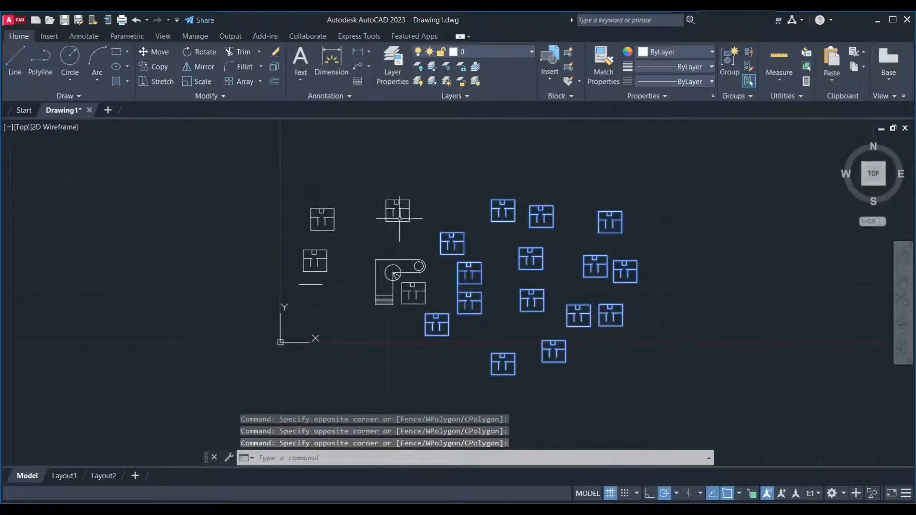
{"action": "left_click", "coordinate": [432, 167]}
{"action": "left_click", "coordinate": [295, 241]}
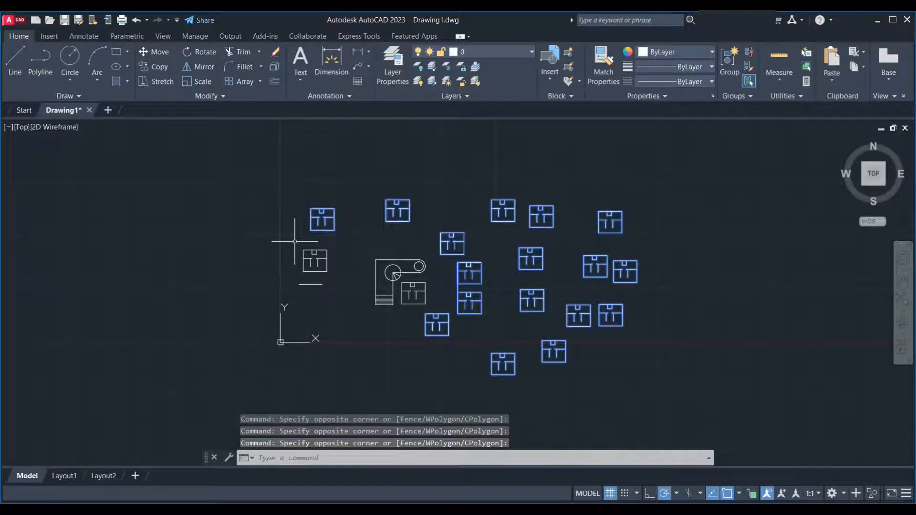
{"action": "left_click", "coordinate": [348, 242]}
{"action": "left_click", "coordinate": [286, 334]}
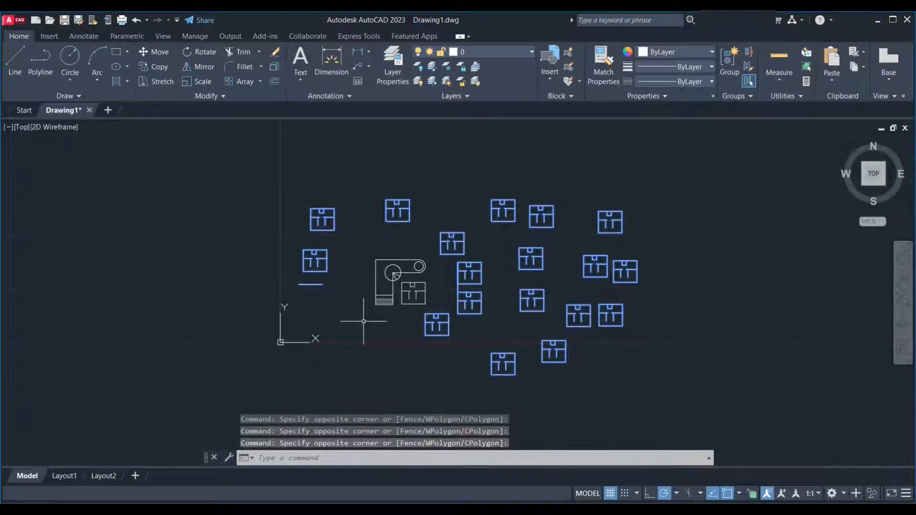
{"action": "type", "text": "e"}
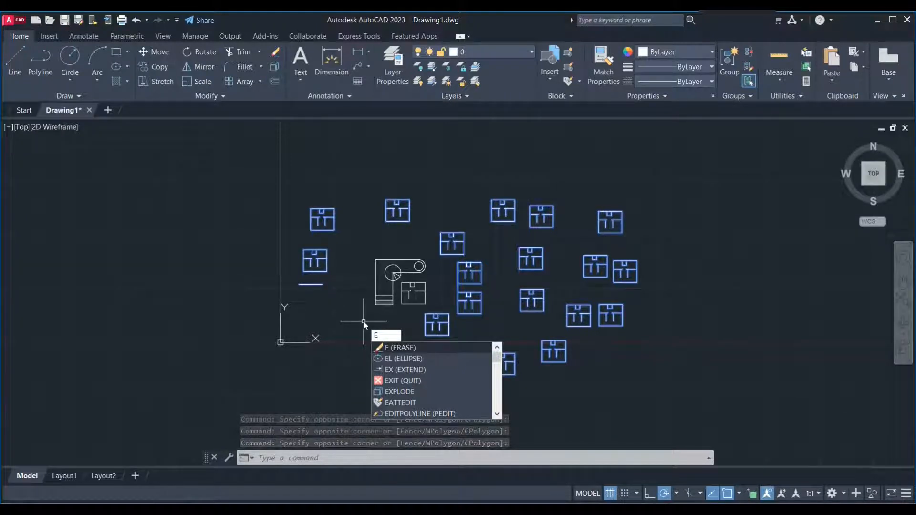
{"action": "key", "text": "Return"}
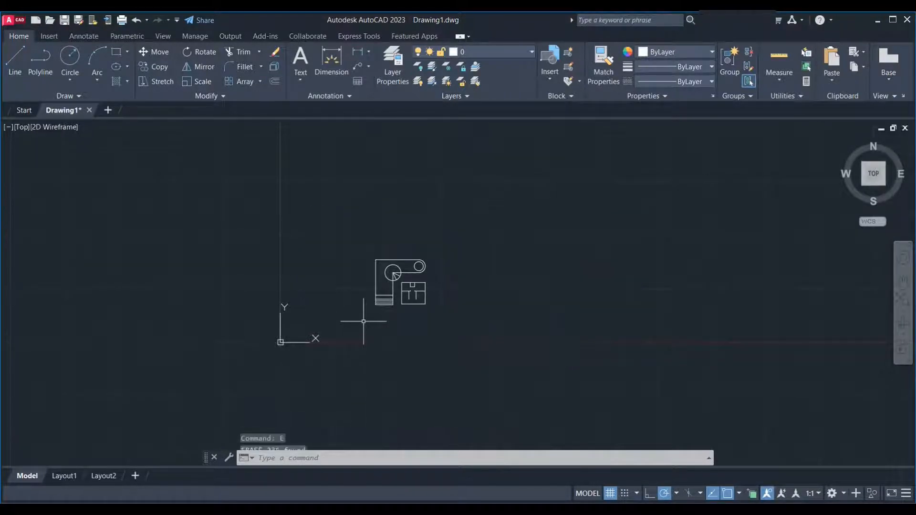
Copy the whole original plan from its lower-left corner 7 units horizontally to the right, and end the Copy command
{"action": "scroll", "coordinate": [420, 266], "scroll_direction": "up", "scroll_amount": 8}
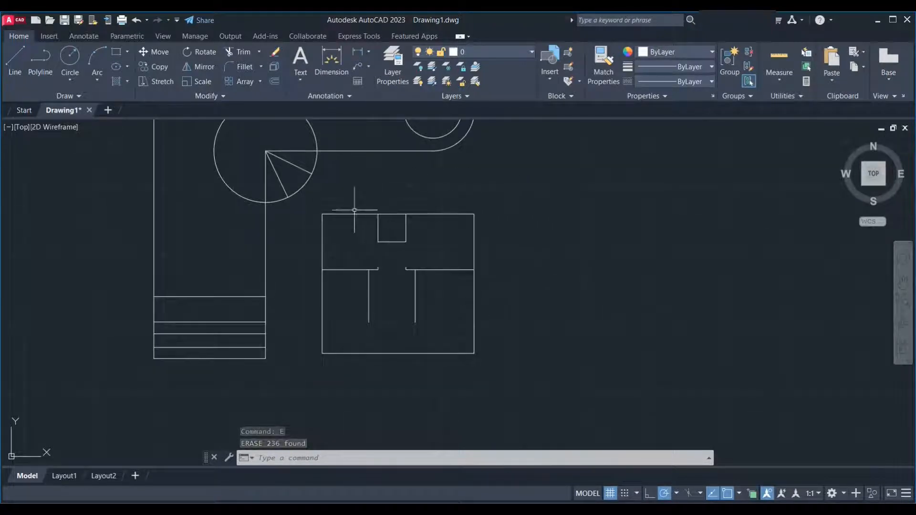
{"action": "left_click", "coordinate": [515, 200]}
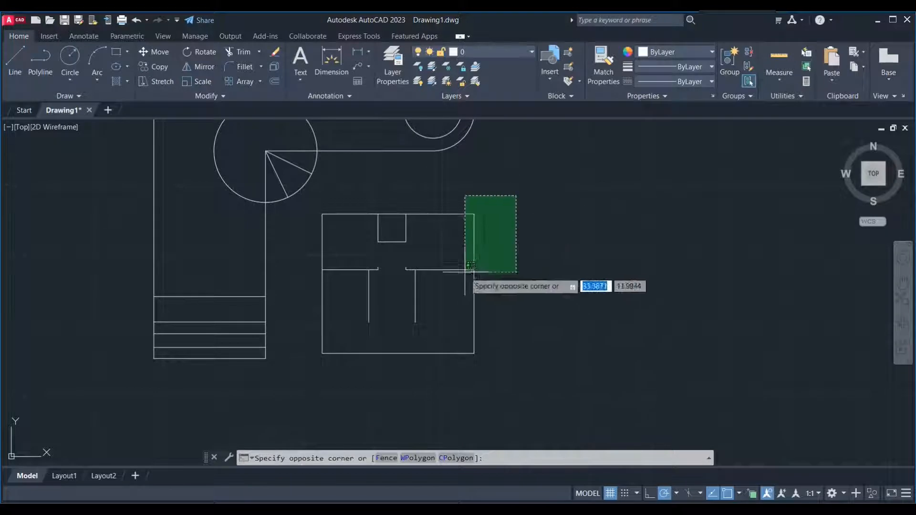
{"action": "left_click", "coordinate": [311, 382]}
{"action": "type", "text": "c"}
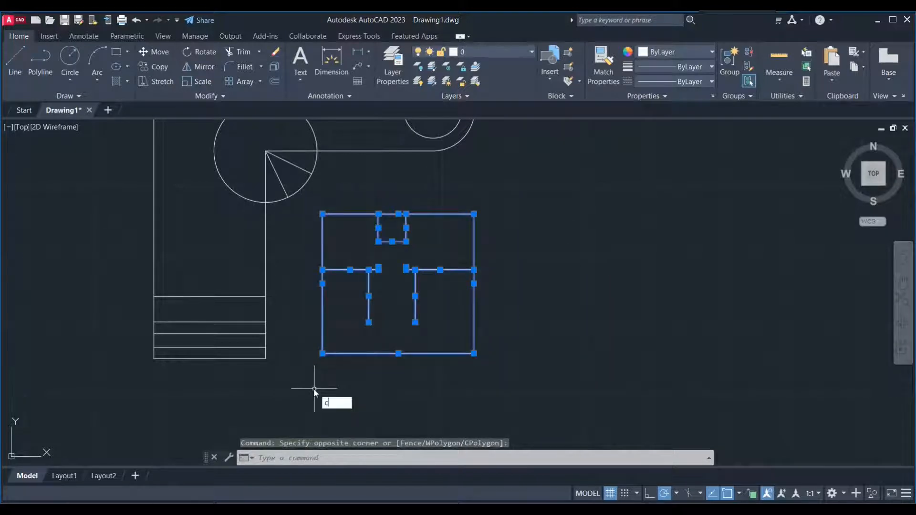
{"action": "type", "text": "o"}
{"action": "key", "text": "Return"}
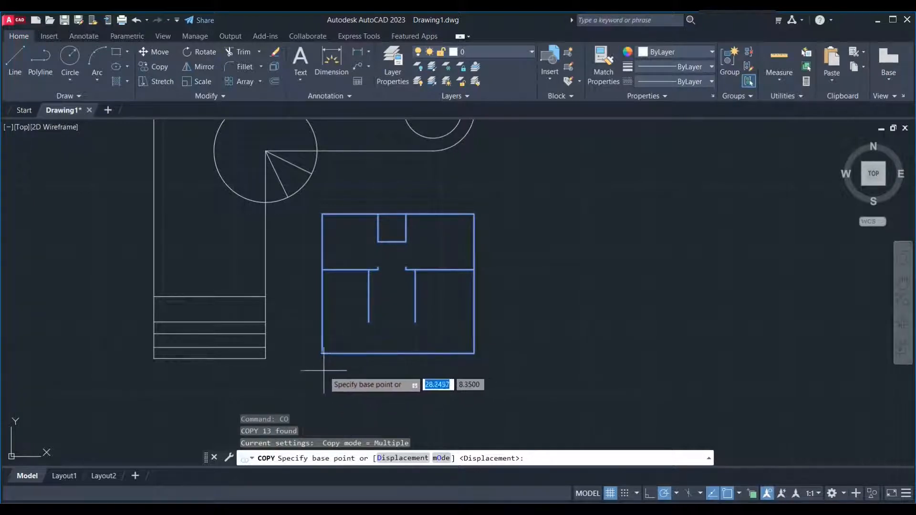
{"action": "left_click", "coordinate": [323, 353]}
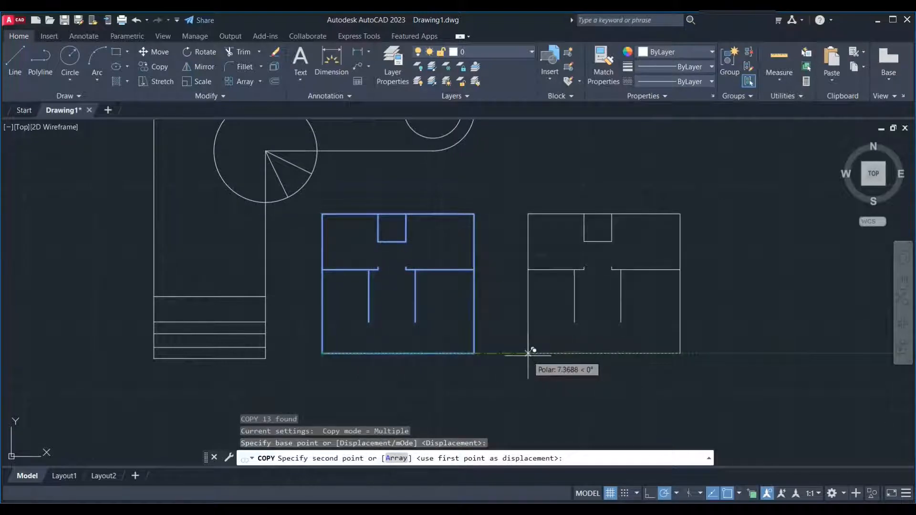
{"action": "type", "text": "7"}
{"action": "key", "text": "Return"}
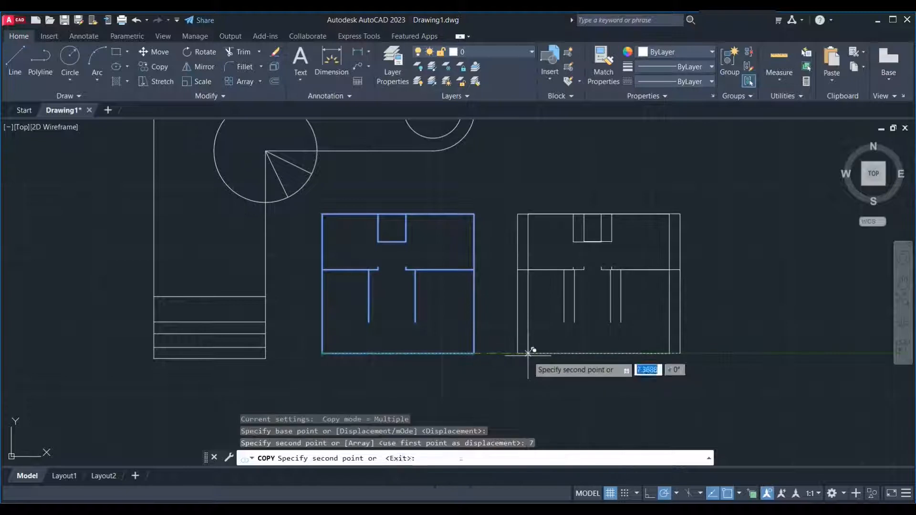
{"action": "key", "text": "Return"}
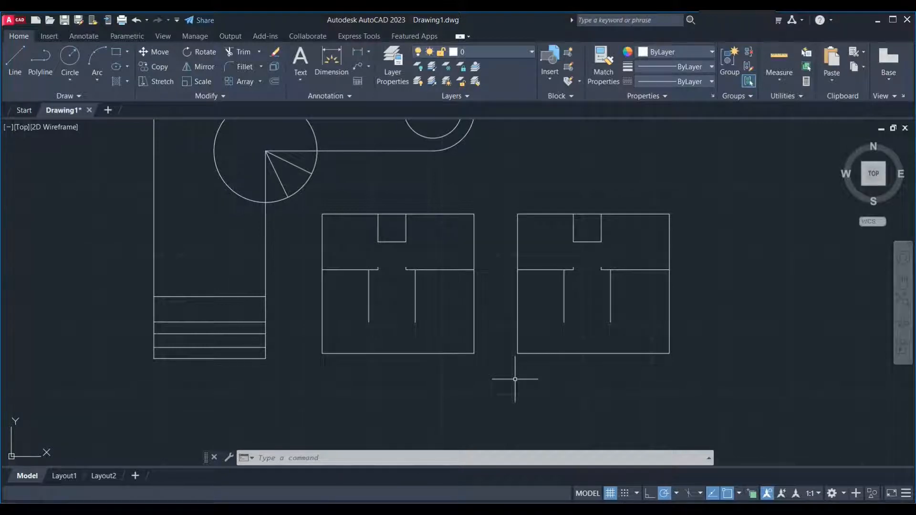
Measure the gap between the two plans along their bottom edges, and check the overall width from the original's lower-left to the copy's lower-right corner
{"action": "type", "text": "D"}
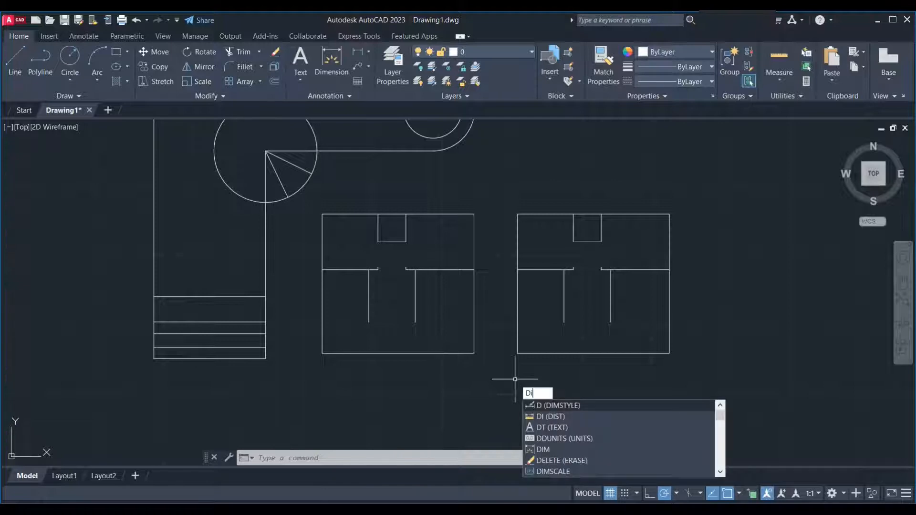
{"action": "type", "text": "I"}
{"action": "key", "text": "Return"}
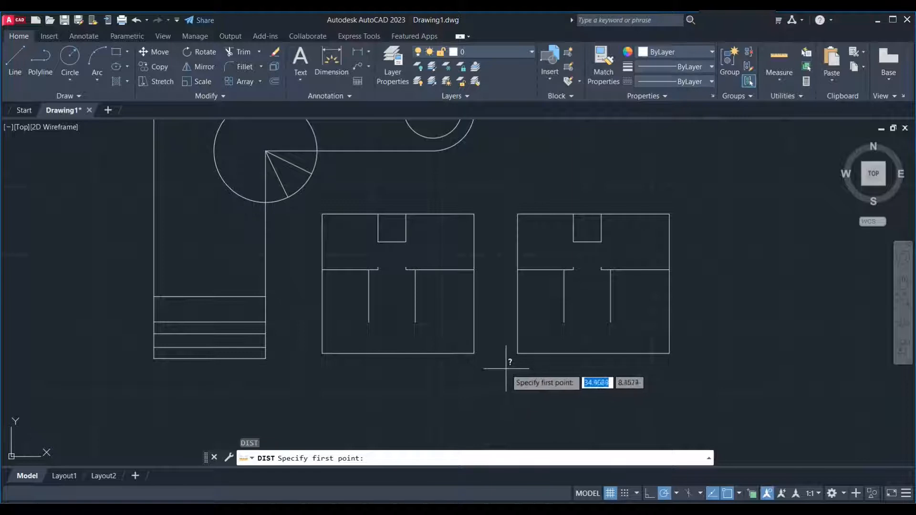
{"action": "left_click", "coordinate": [475, 354]}
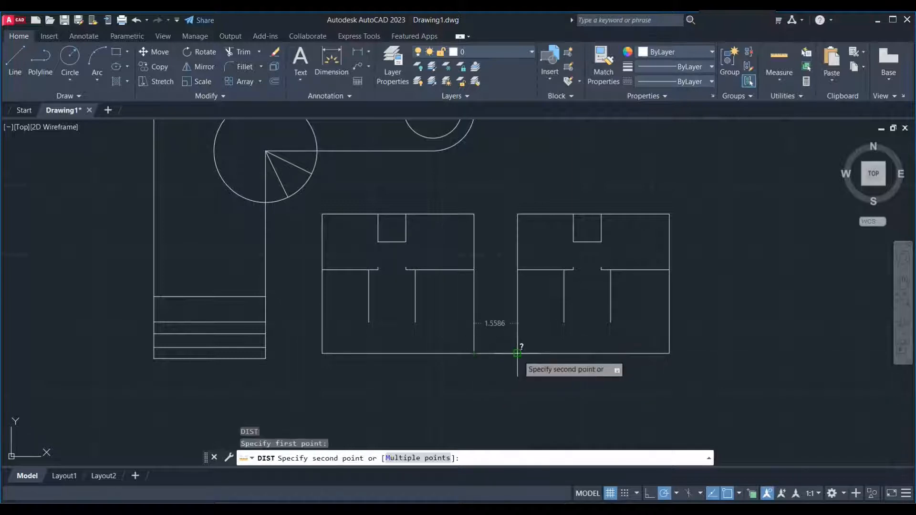
{"action": "left_click", "coordinate": [518, 366]}
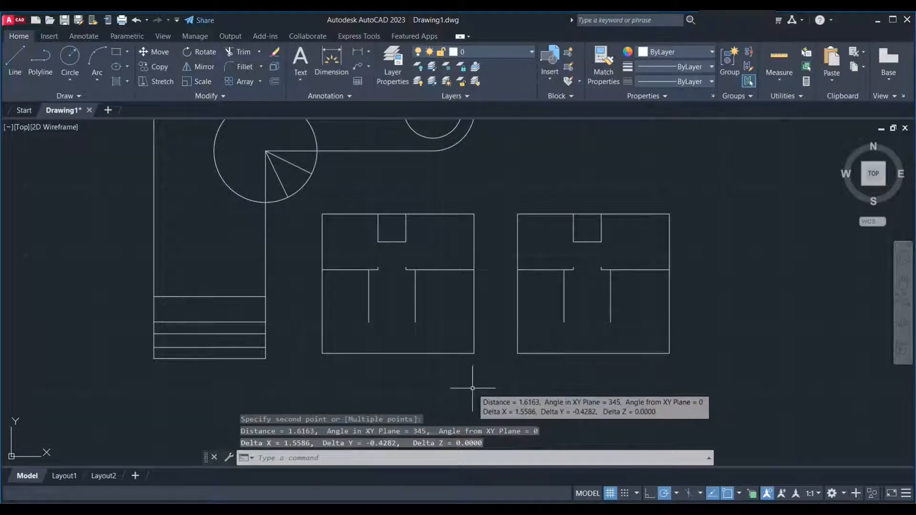
{"action": "key", "text": "Return"}
{"action": "left_click", "coordinate": [323, 354]}
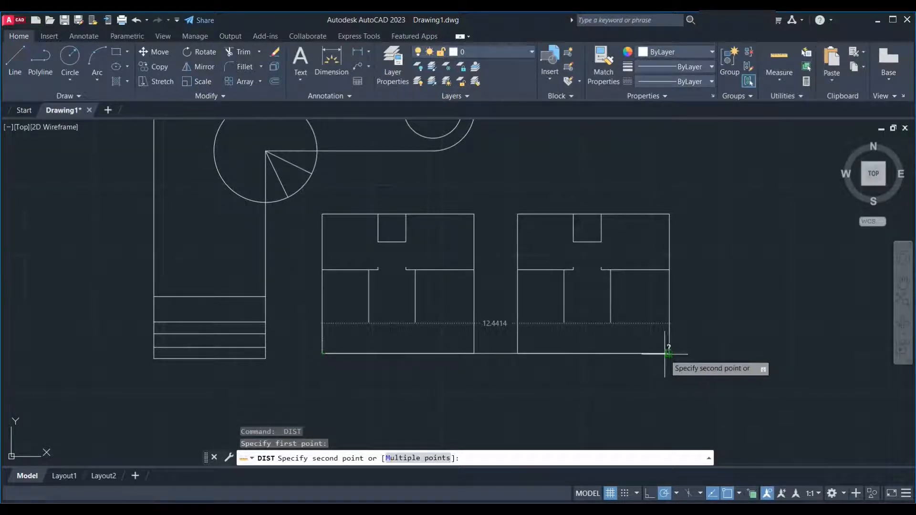
{"action": "key", "text": "Escape"}
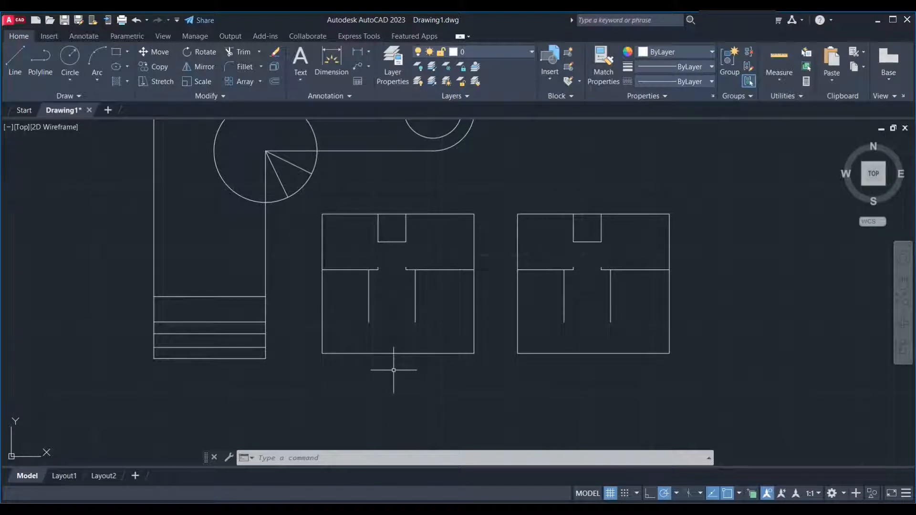
Measure the distance from the original plan's lower-left corner to the copied plan's lower-left corner with DIST
{"action": "scroll", "coordinate": [397, 366], "scroll_direction": "up", "scroll_amount": 2}
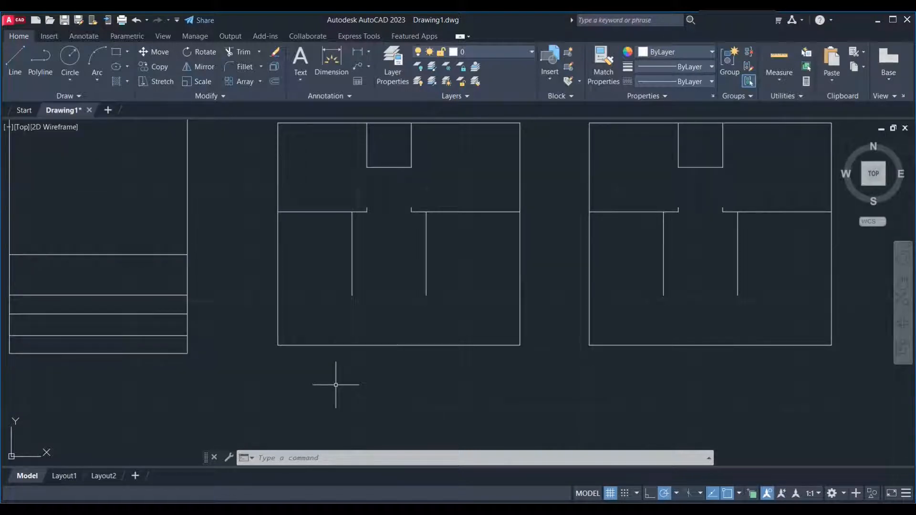
{"action": "type", "text": "di"}
{"action": "key", "text": "Return"}
{"action": "scroll", "coordinate": [291, 376], "scroll_direction": "down", "scroll_amount": 2}
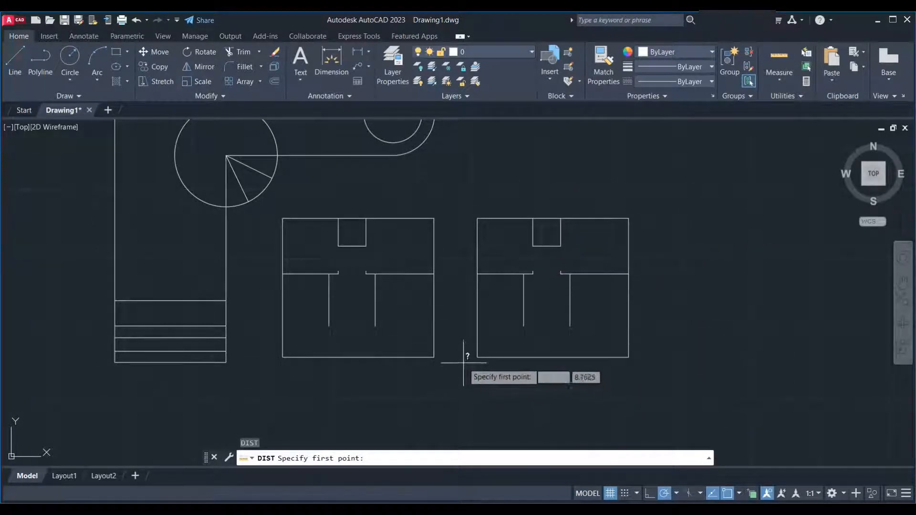
{"action": "left_click", "coordinate": [283, 357]}
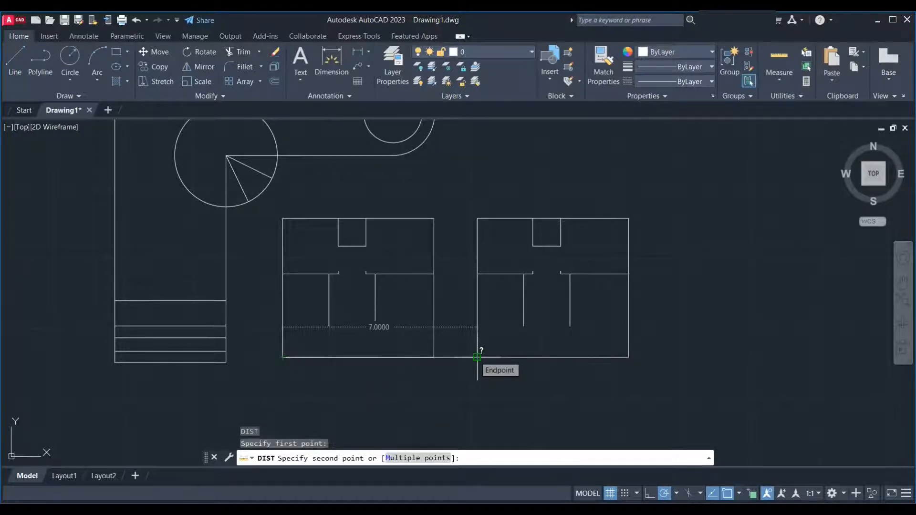
{"action": "left_click", "coordinate": [477, 357]}
Check the distance from the original plan's left inner wall endpoint to the matching endpoint in the copy, and cancel DIST
{"action": "key", "text": "Return"}
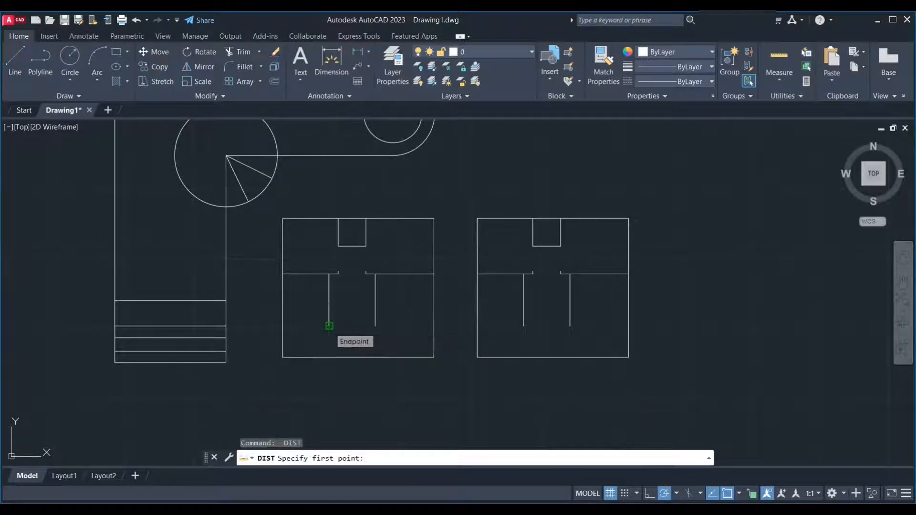
{"action": "left_click", "coordinate": [329, 327]}
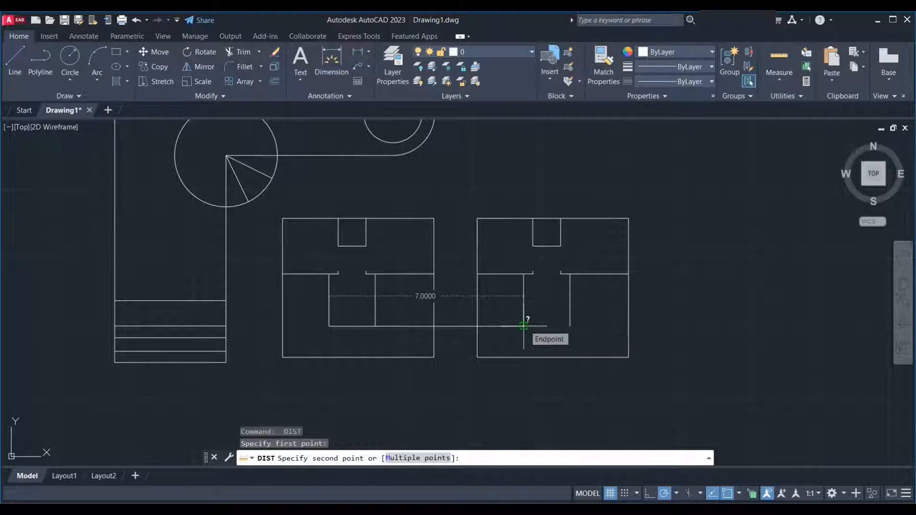
{"action": "key", "text": "Escape"}
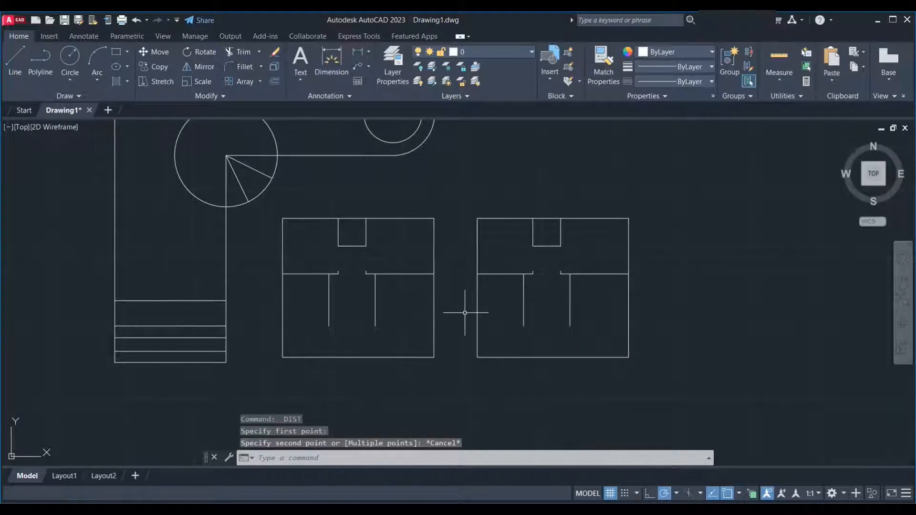
Copy the whole original plan 7 units horizontally to the right, using a free base point in the empty area below the L-shaped outline
{"action": "scroll", "coordinate": [419, 255], "scroll_direction": "down", "scroll_amount": 2}
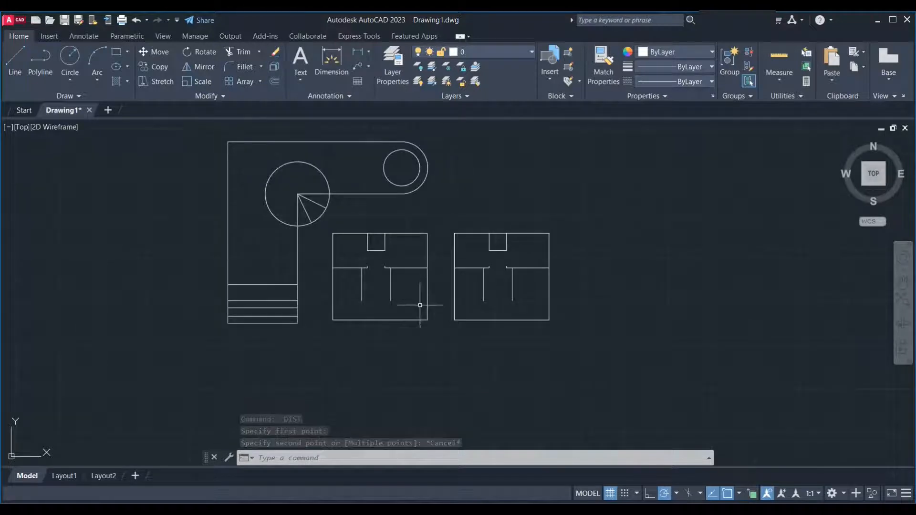
{"action": "scroll", "coordinate": [286, 364], "scroll_direction": "up", "scroll_amount": 2}
{"action": "middle_click_drag", "start_coordinate": [296, 369], "coordinate": [297, 342]}
{"action": "scroll", "coordinate": [297, 346], "scroll_direction": "down", "scroll_amount": 2}
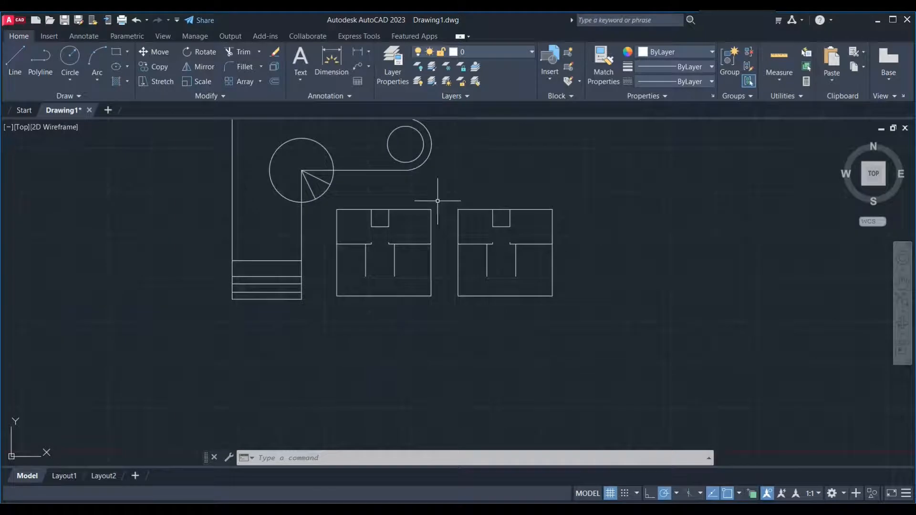
{"action": "left_click", "coordinate": [437, 201]}
{"action": "left_click", "coordinate": [327, 334]}
{"action": "type", "text": "c"}
{"action": "key", "text": "Return"}
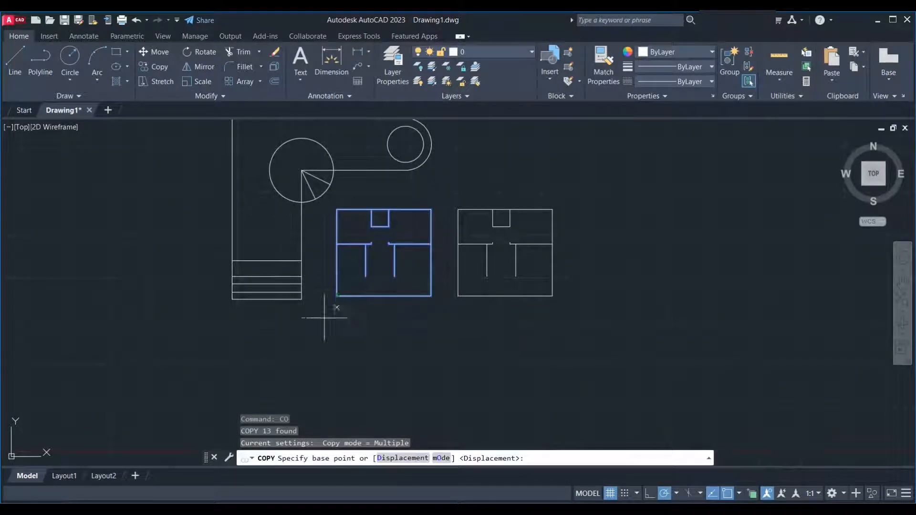
{"action": "left_click", "coordinate": [128, 389]}
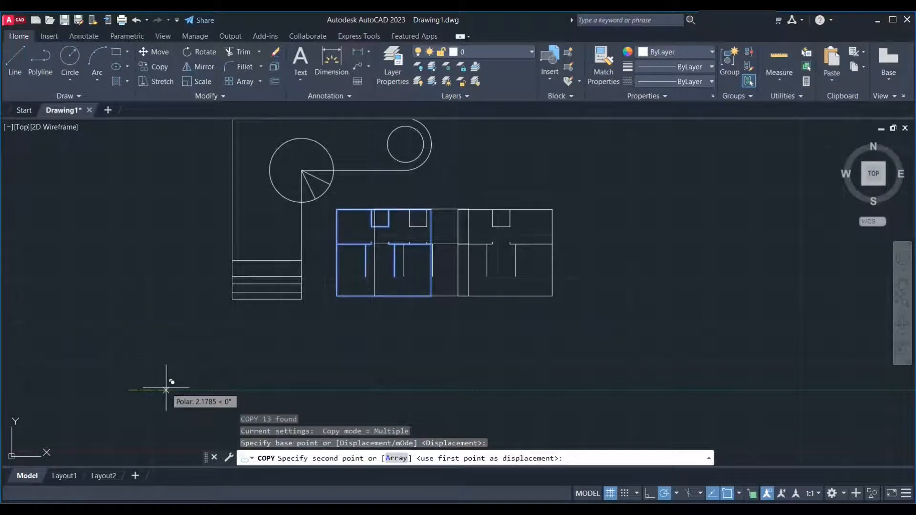
{"action": "type", "text": "7"}
{"action": "key", "text": "Return"}
{"action": "key", "text": "Return"}
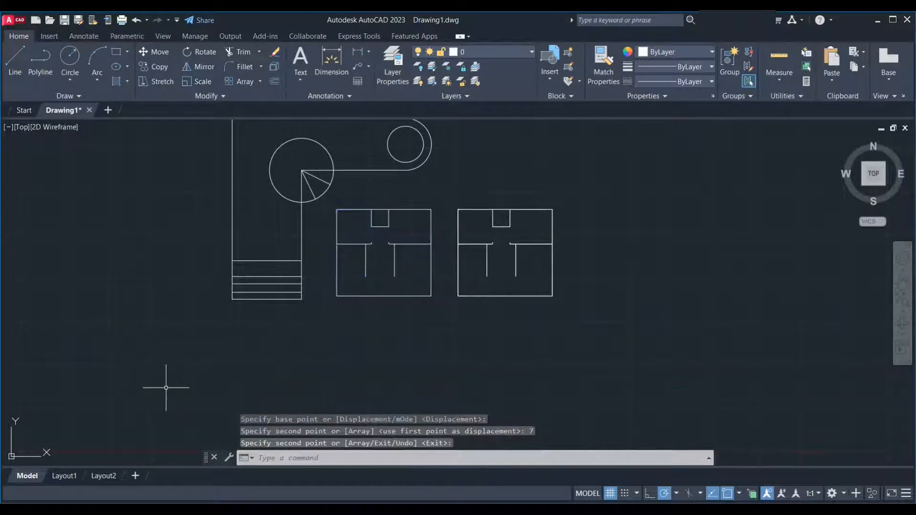
Check the copied plan's bottom line for overlapping lines with selection cycling turned on only for this check
{"action": "scroll", "coordinate": [302, 338], "scroll_direction": "down", "scroll_amount": 6}
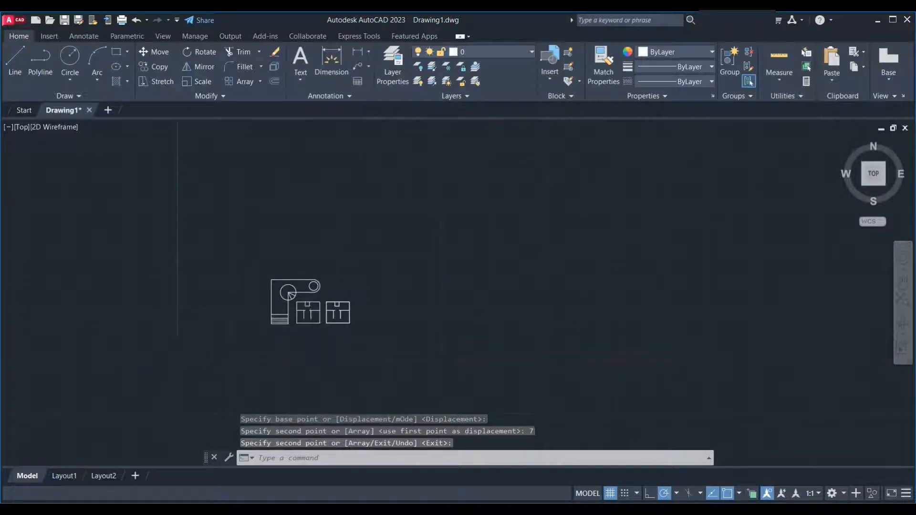
{"action": "scroll", "coordinate": [310, 331], "scroll_direction": "up", "scroll_amount": 6}
{"action": "scroll", "coordinate": [327, 307], "scroll_direction": "up", "scroll_amount": 2}
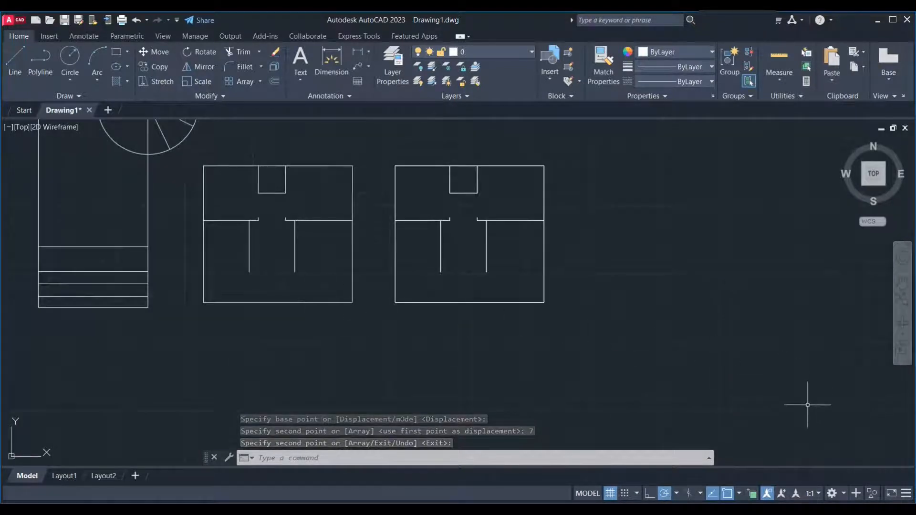
{"action": "left_click", "coordinate": [754, 494]}
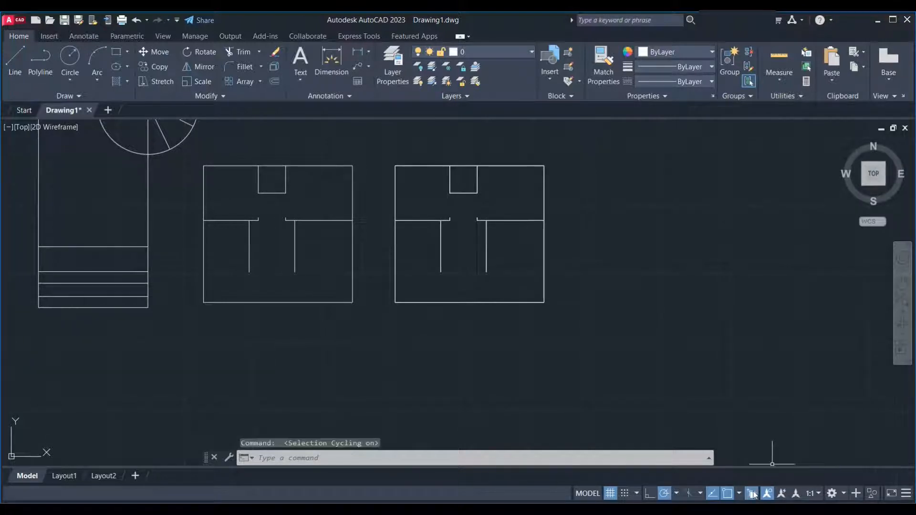
{"action": "left_click", "coordinate": [526, 303]}
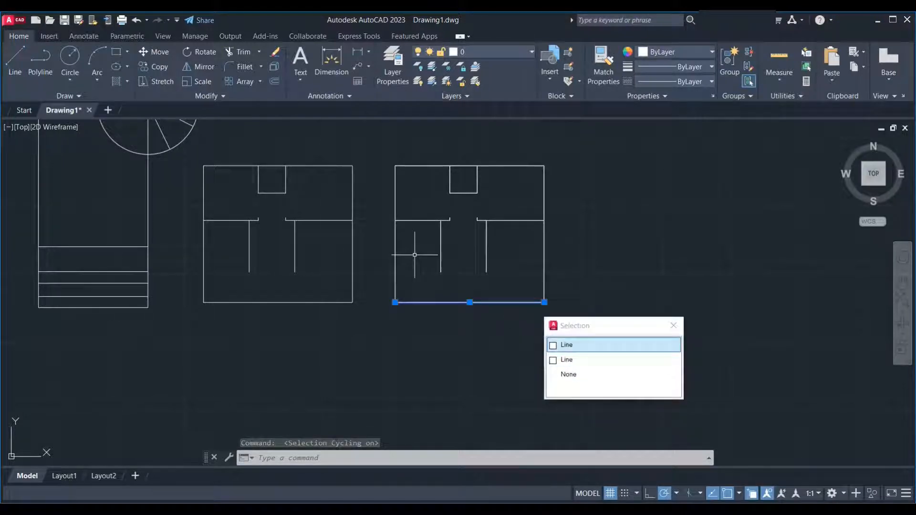
{"action": "left_click", "coordinate": [673, 327]}
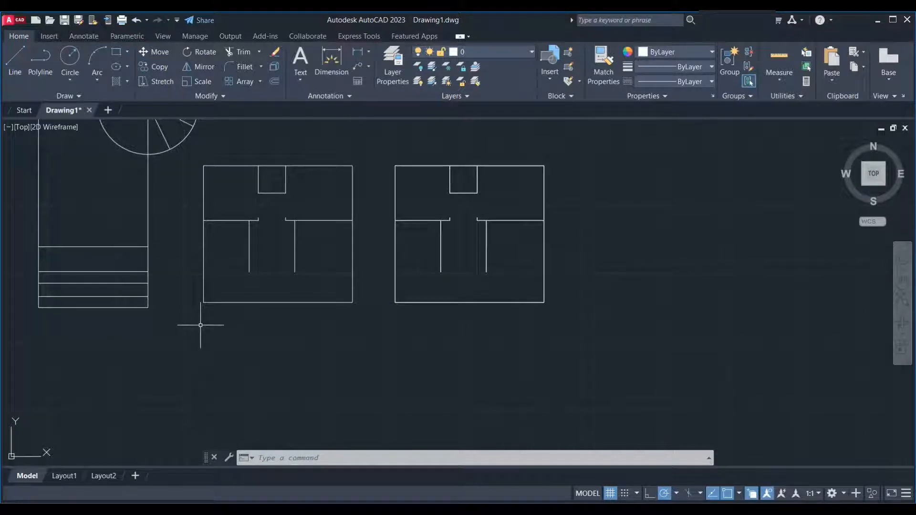
{"action": "scroll", "coordinate": [211, 305], "scroll_direction": "down", "scroll_amount": 2}
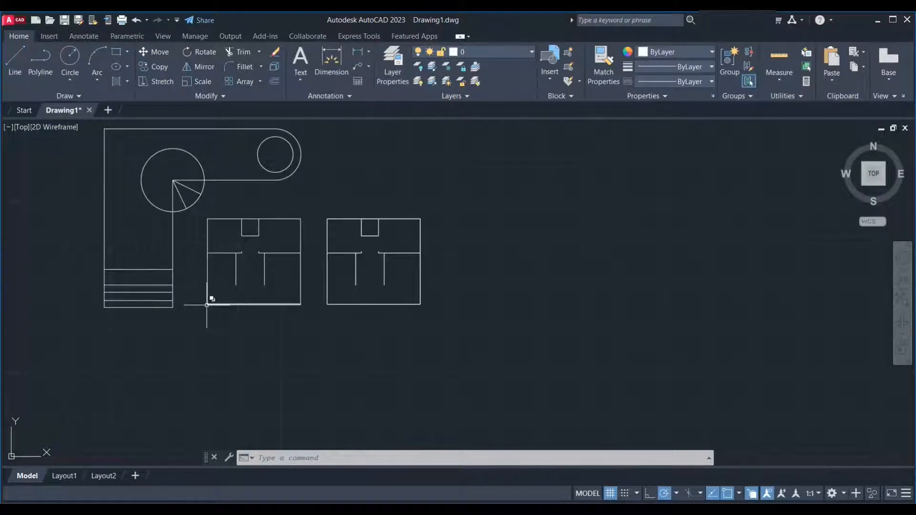
{"action": "left_click", "coordinate": [748, 495]}
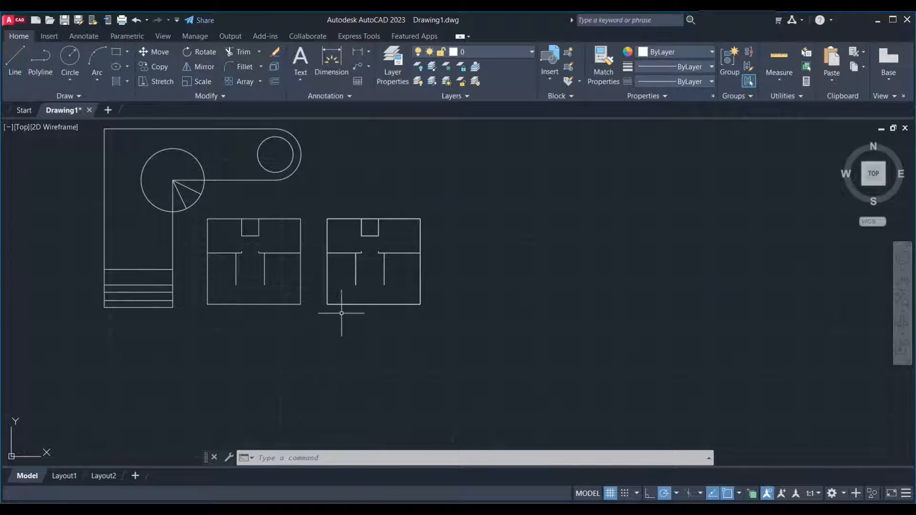
Draw a diagonal line about 6 units long from the original plan's lower-left corner down to the left
{"action": "middle_click_drag", "start_coordinate": [392, 350], "coordinate": [522, 333]}
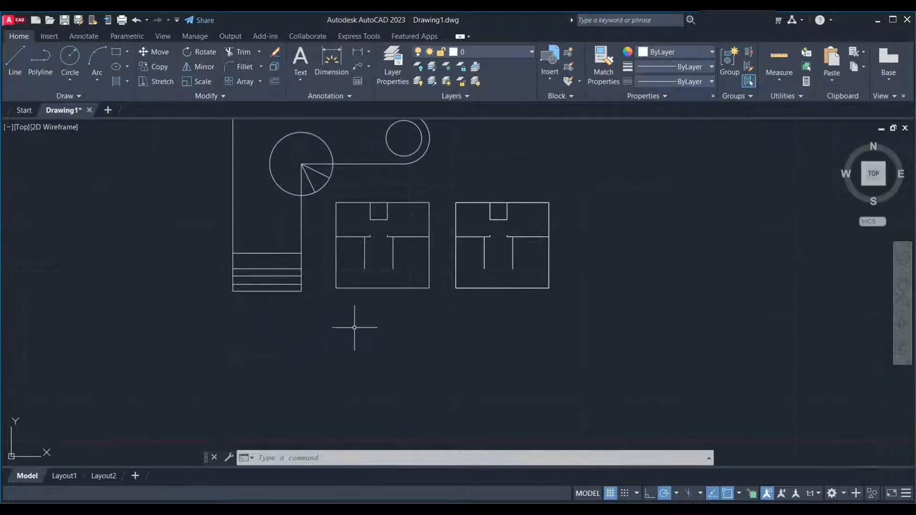
{"action": "scroll", "coordinate": [353, 321], "scroll_direction": "up", "scroll_amount": 2}
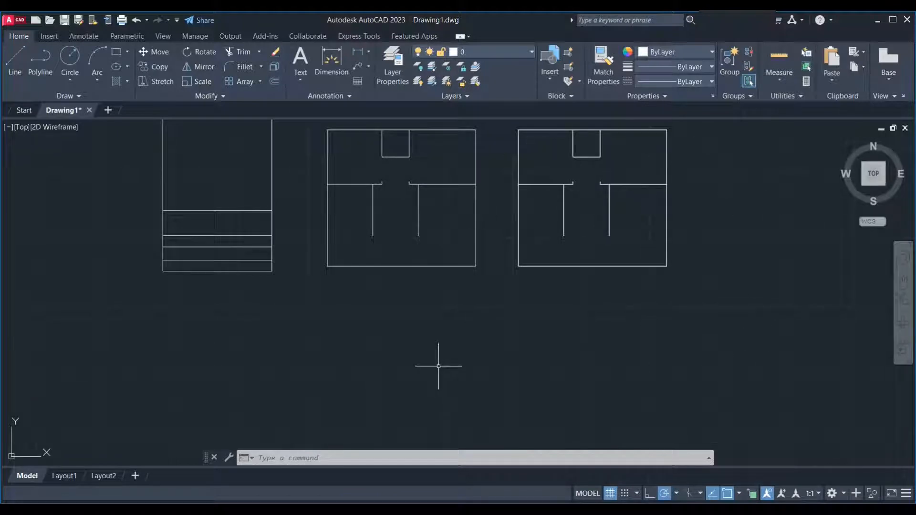
{"action": "type", "text": "l"}
{"action": "key", "text": "Return"}
{"action": "left_click", "coordinate": [328, 267]}
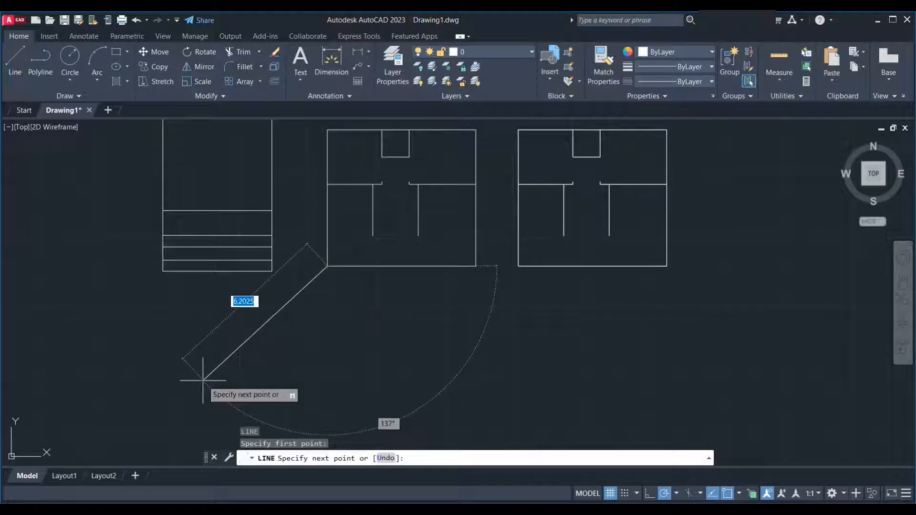
{"action": "left_click", "coordinate": [203, 367]}
{"action": "key", "text": "Return"}
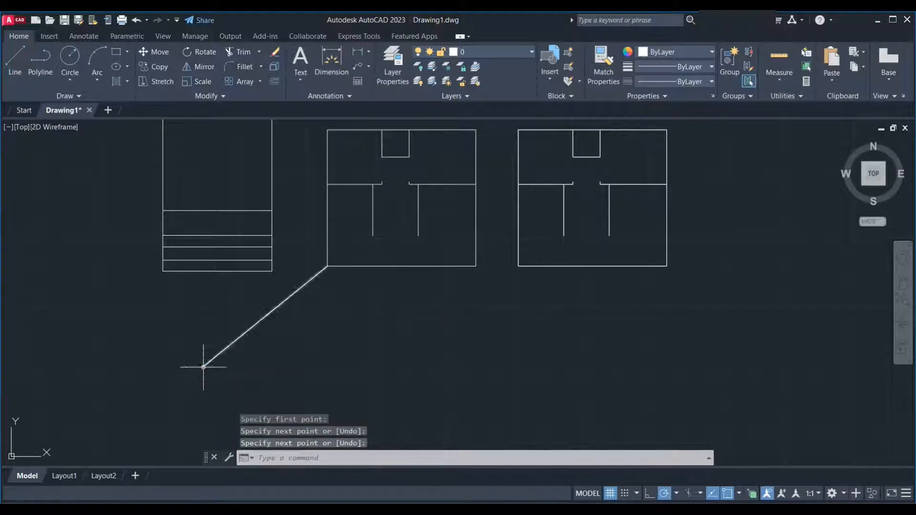
Copy the diagonal line from its upper endpoint to the copied plan's lower-left corner, and end the Copy command
{"action": "left_click", "coordinate": [335, 316]}
{"action": "left_click", "coordinate": [298, 286]}
{"action": "type", "text": "co"}
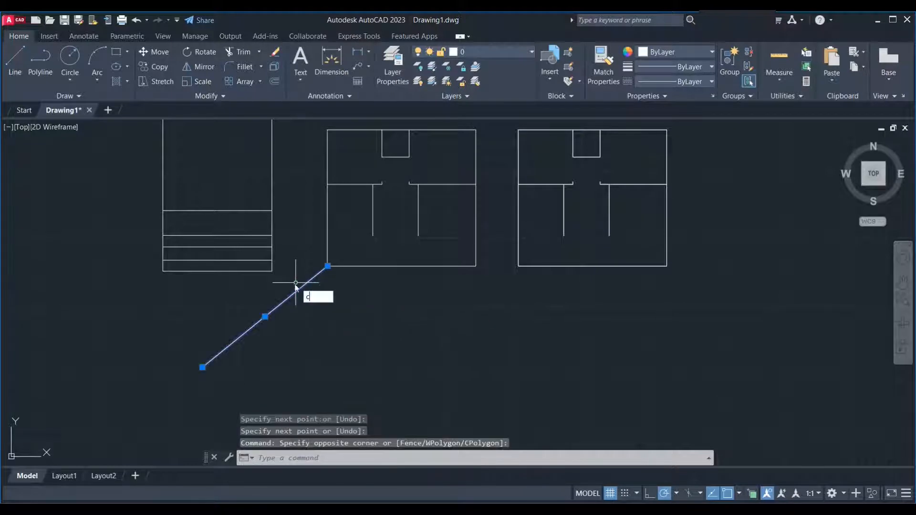
{"action": "key", "text": "Return"}
{"action": "left_click", "coordinate": [328, 267]}
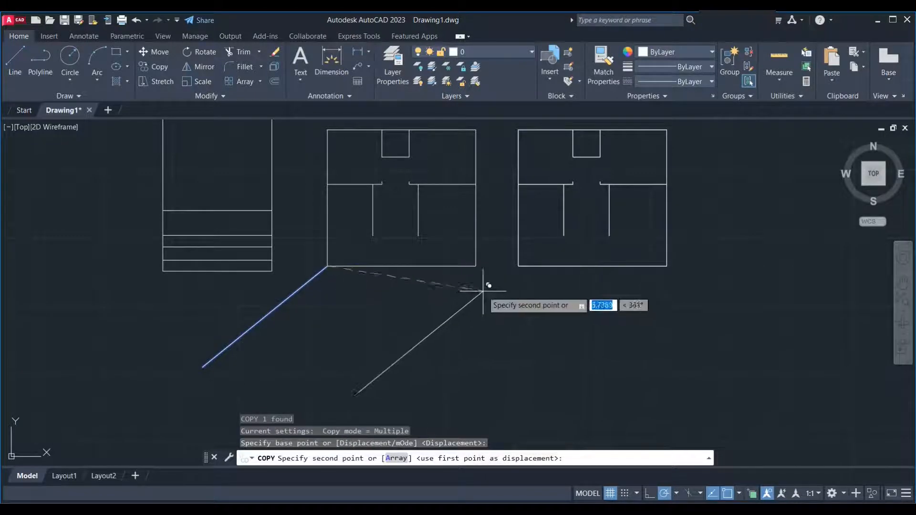
{"action": "left_click", "coordinate": [518, 267]}
{"action": "key", "text": "Escape"}
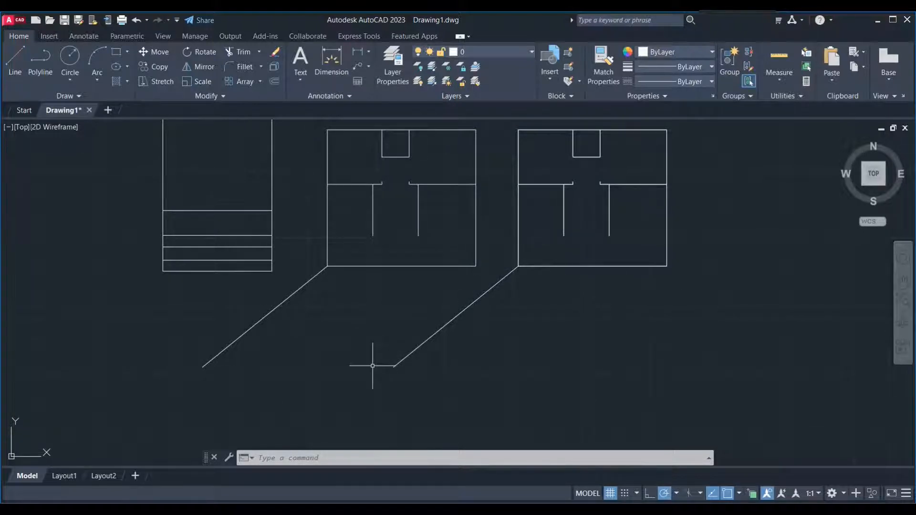
Erase both diagonal lines below the original and copied plans
{"action": "scroll", "coordinate": [373, 366], "scroll_direction": "down", "scroll_amount": 4}
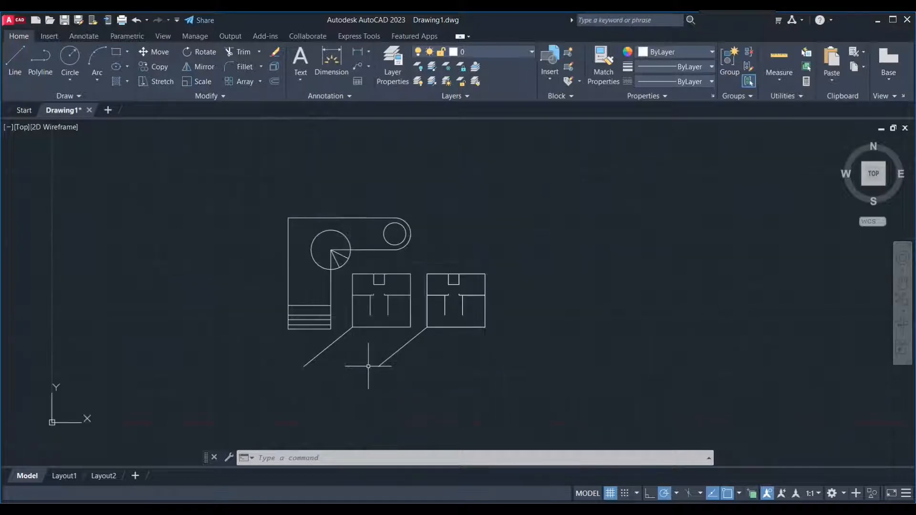
{"action": "scroll", "coordinate": [382, 344], "scroll_direction": "up", "scroll_amount": 2}
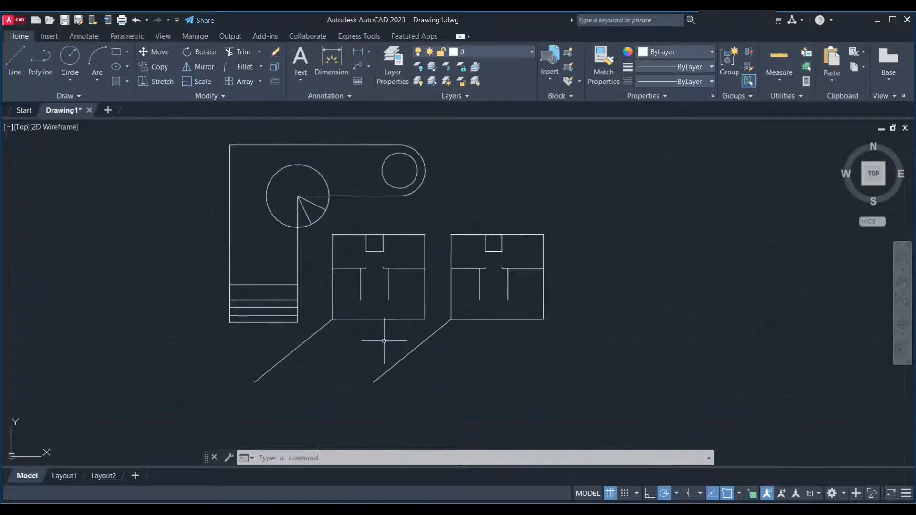
{"action": "left_click", "coordinate": [455, 353]}
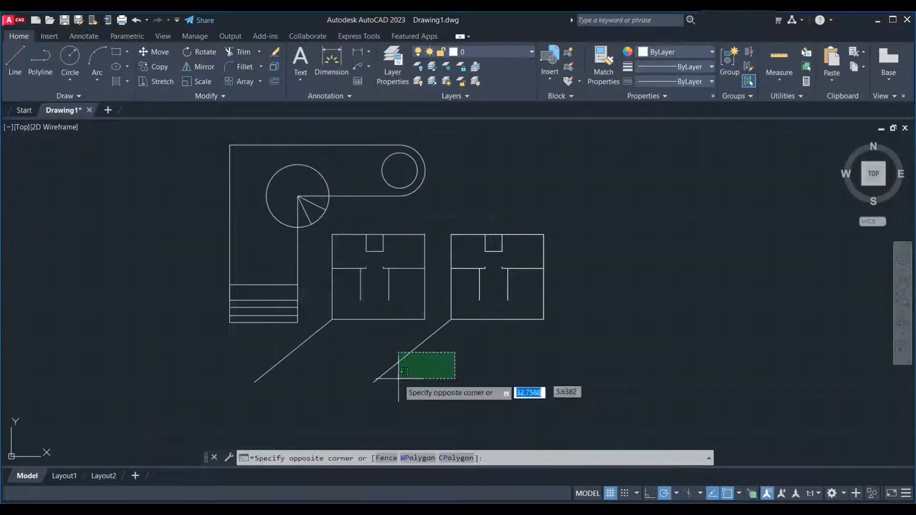
{"action": "left_click", "coordinate": [243, 392]}
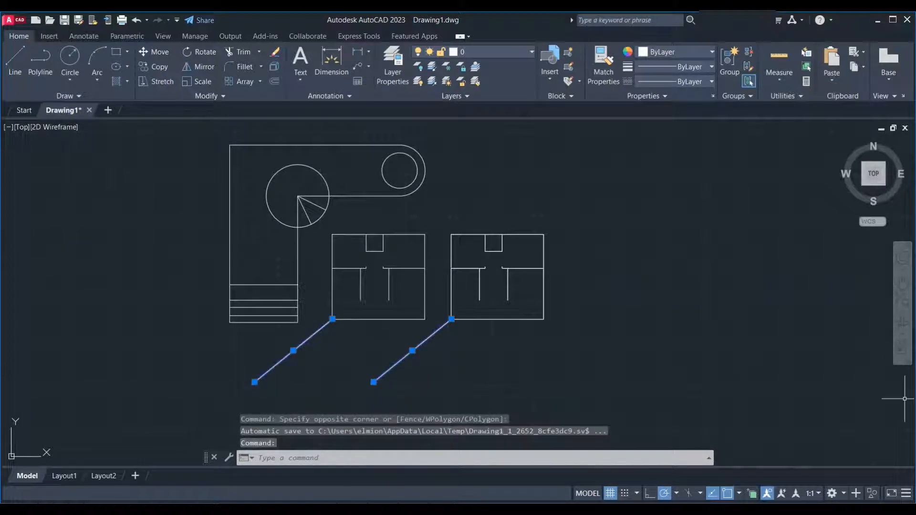
{"action": "key", "text": "Delete"}
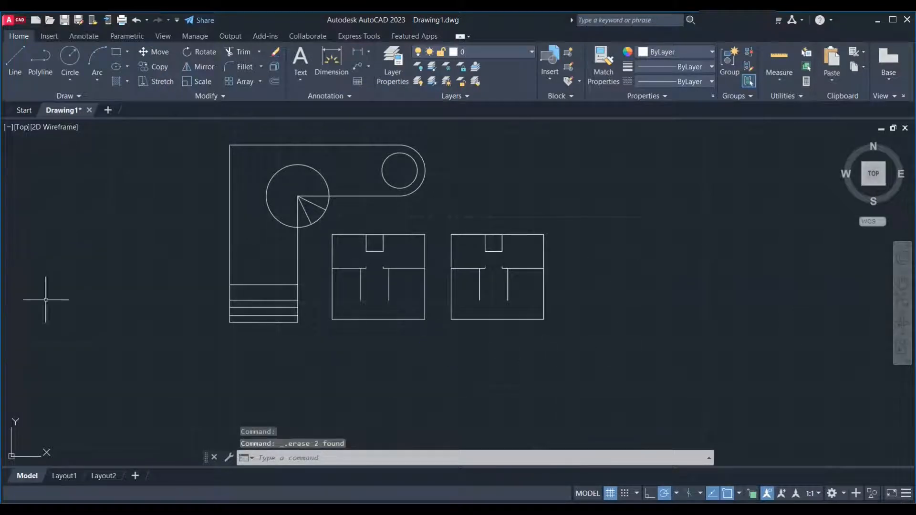
Try to copy the whole original plan using its lower-left corner as the base point
{"action": "scroll", "coordinate": [436, 221], "scroll_direction": "up", "scroll_amount": 2}
{"action": "left_click", "coordinate": [434, 224]}
{"action": "left_click", "coordinate": [244, 391]}
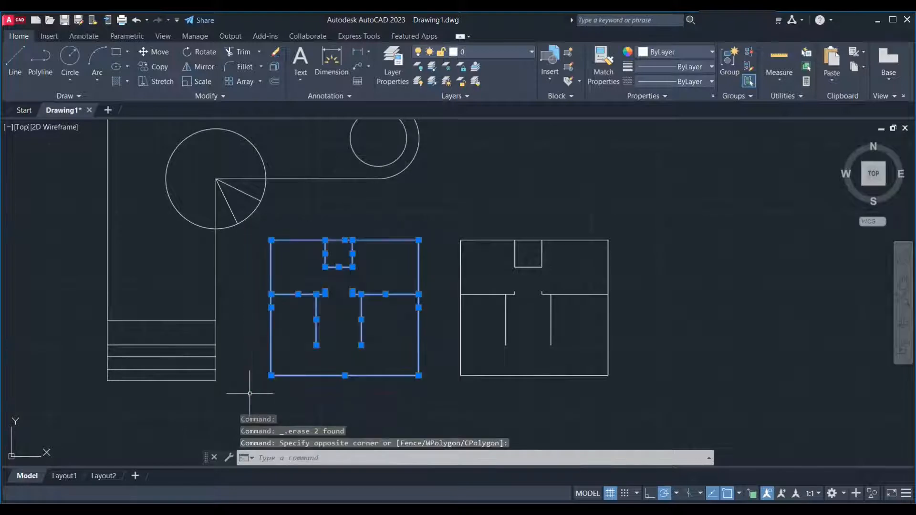
{"action": "type", "text": "co"}
{"action": "key", "text": "Return"}
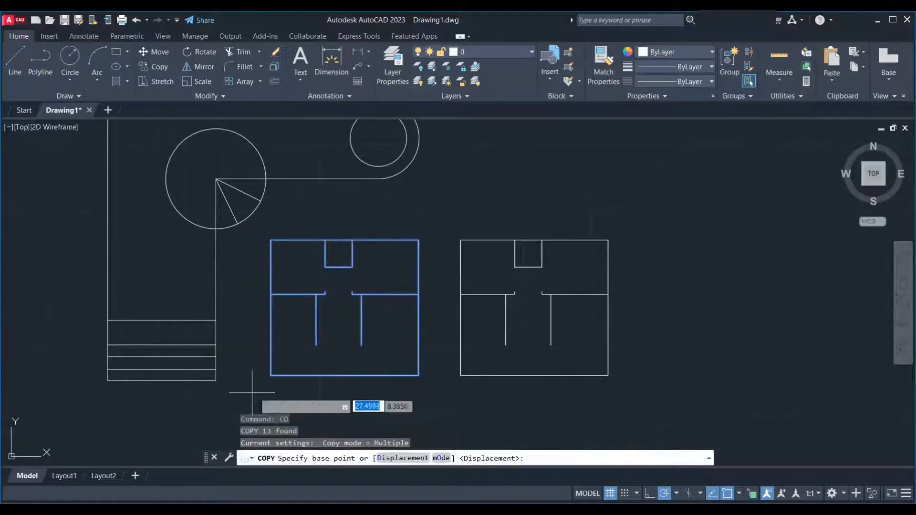
{"action": "left_click", "coordinate": [271, 376]}
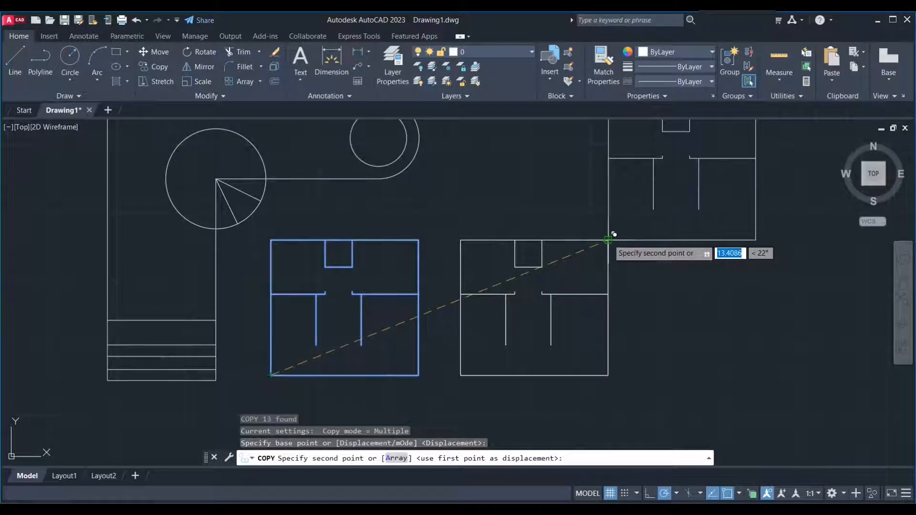
{"action": "scroll", "coordinate": [608, 238], "scroll_direction": "down", "scroll_amount": 2}
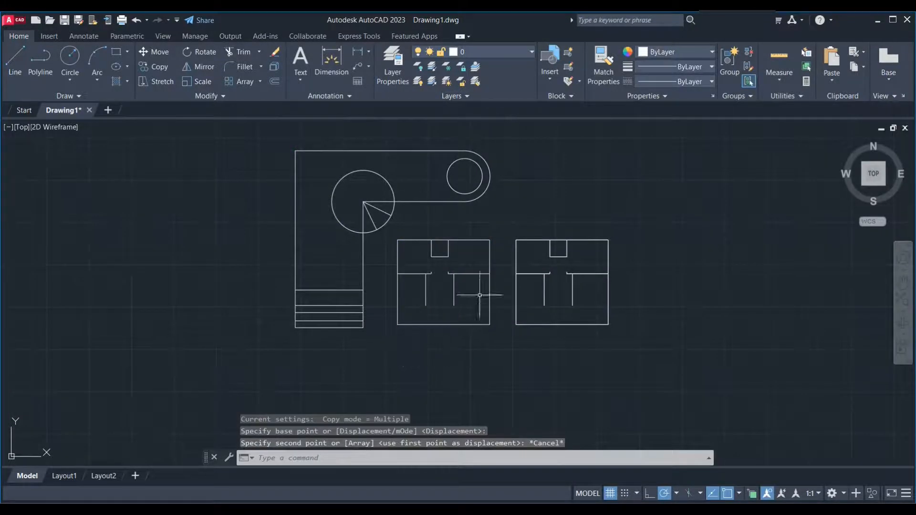
{"action": "left_click", "coordinate": [497, 230]}
{"action": "left_click", "coordinate": [393, 354]}
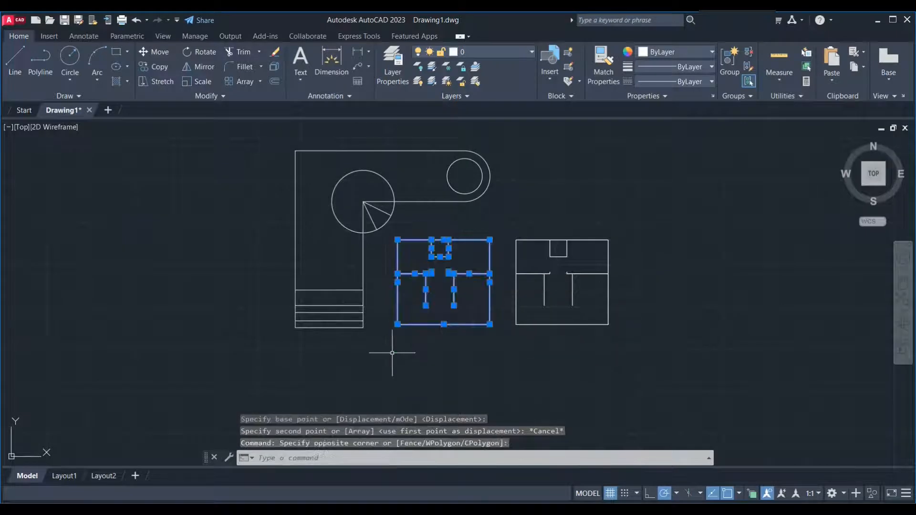
{"action": "type", "text": "co"}
{"action": "key", "text": "Return"}
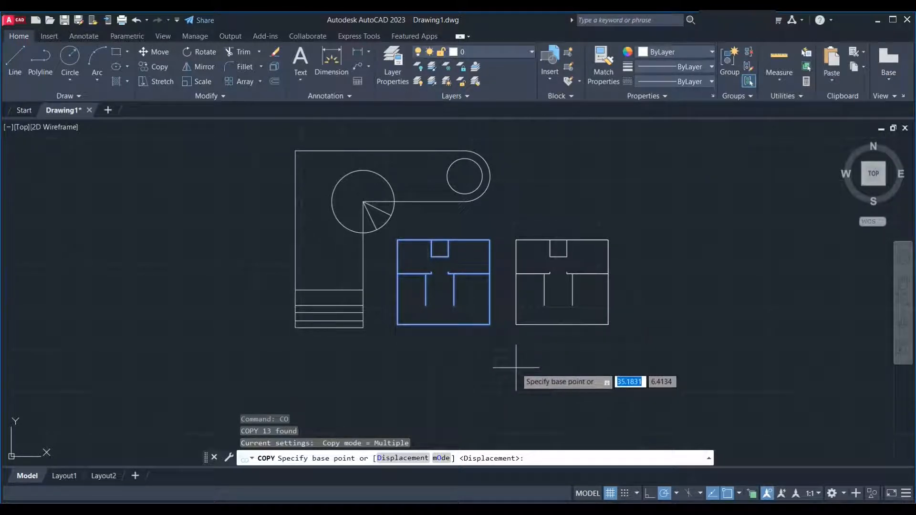
{"action": "key", "text": "Escape"}
{"action": "scroll", "coordinate": [497, 294], "scroll_direction": "down", "scroll_amount": 2}
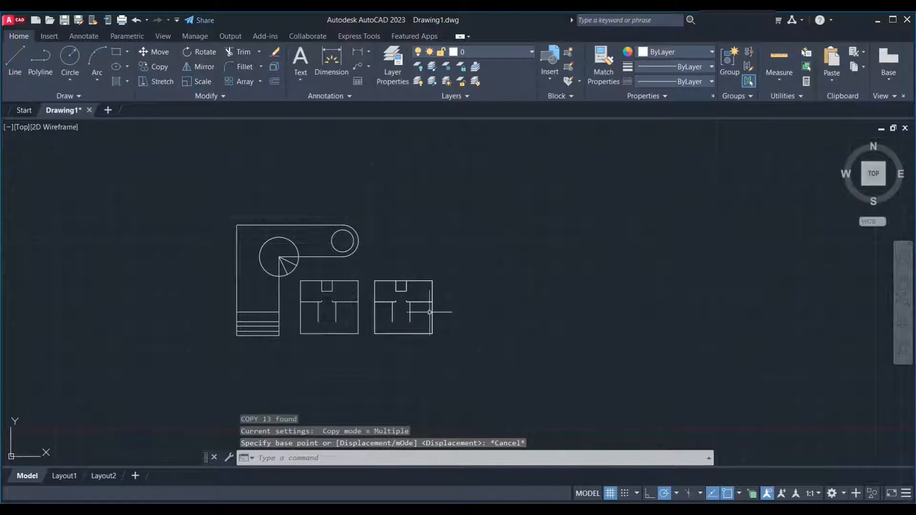
{"action": "type", "text": "c"}
{"action": "key", "text": "Return"}
{"action": "left_click", "coordinate": [500, 232]}
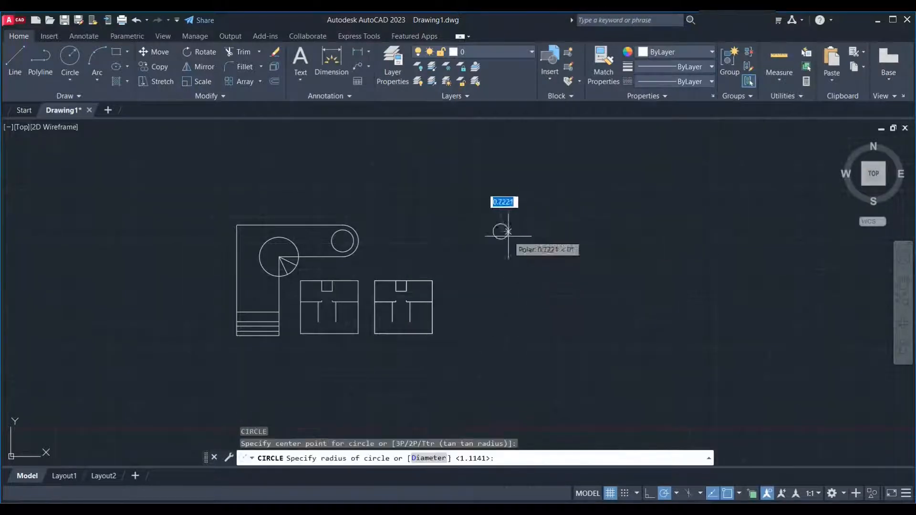
{"action": "key", "text": "Escape"}
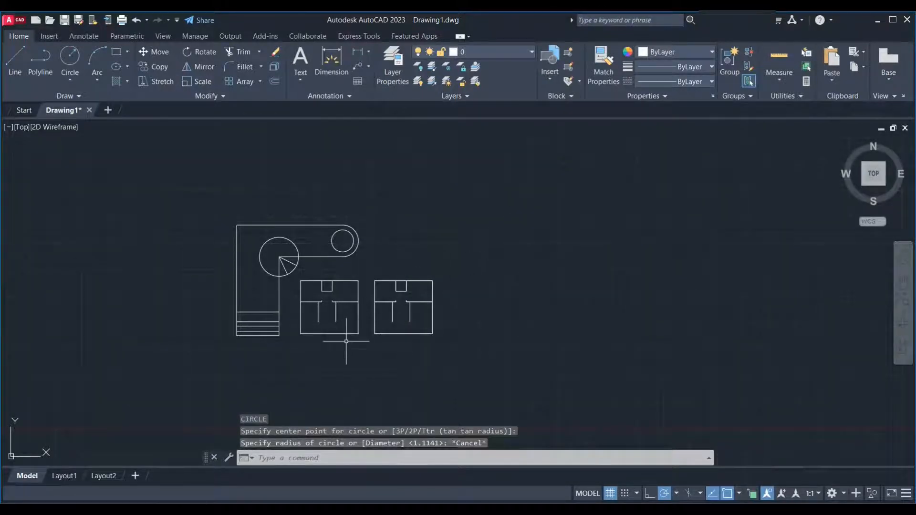
Try to copy the whole original plan using a free base point just below its lower-left corner
{"action": "scroll", "coordinate": [347, 341], "scroll_direction": "up", "scroll_amount": 2}
{"action": "left_click", "coordinate": [380, 240]}
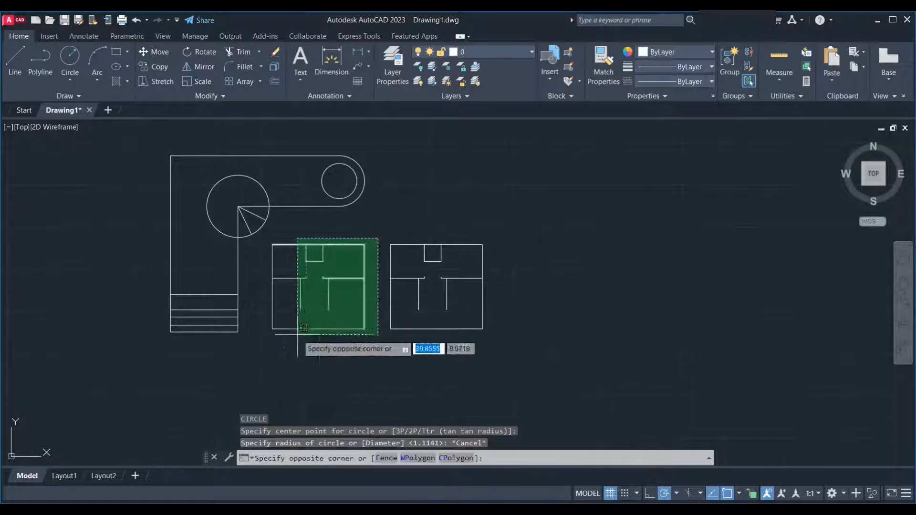
{"action": "left_click", "coordinate": [270, 350]}
{"action": "type", "text": "co"}
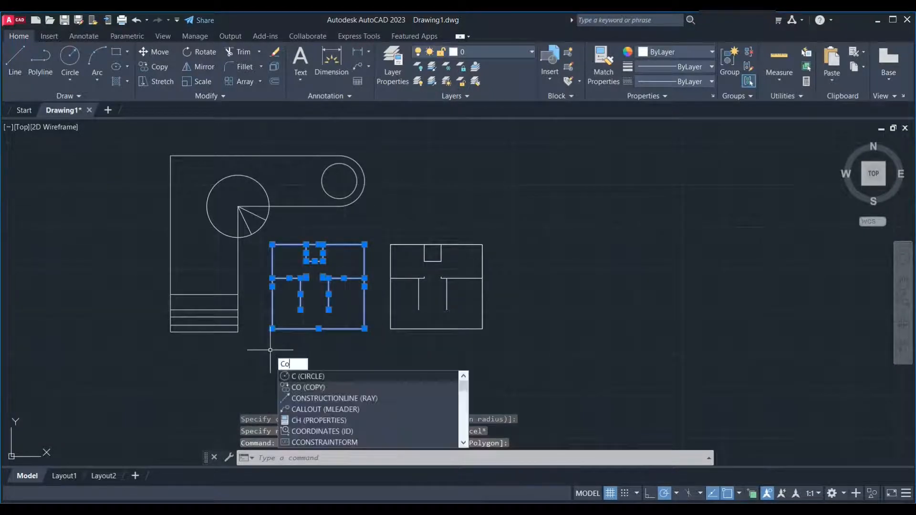
{"action": "key", "text": "Return"}
{"action": "left_click", "coordinate": [271, 350]}
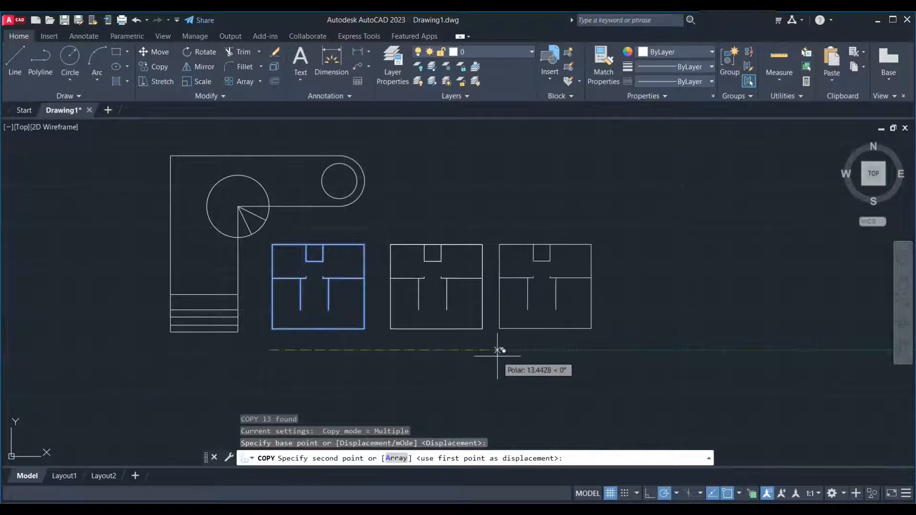
{"action": "scroll", "coordinate": [498, 350], "scroll_direction": "down", "scroll_amount": 1}
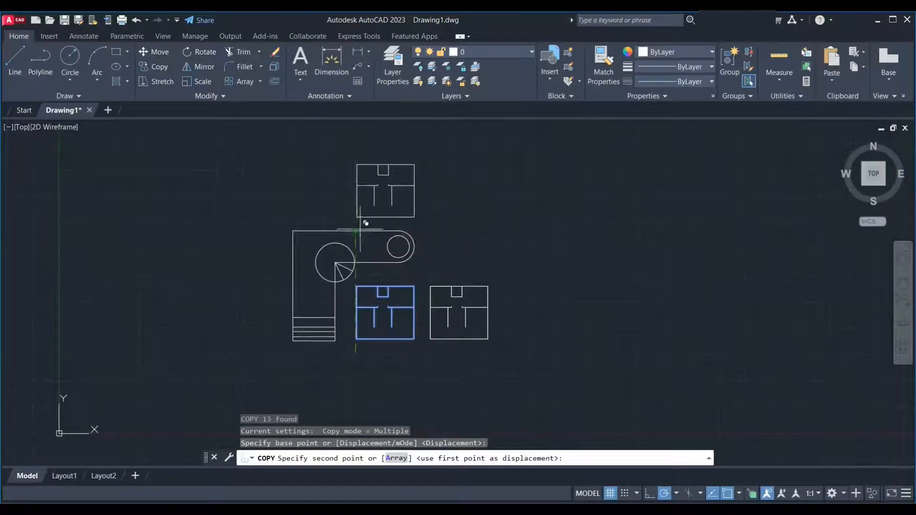
{"action": "scroll", "coordinate": [382, 329], "scroll_direction": "down", "scroll_amount": 1}
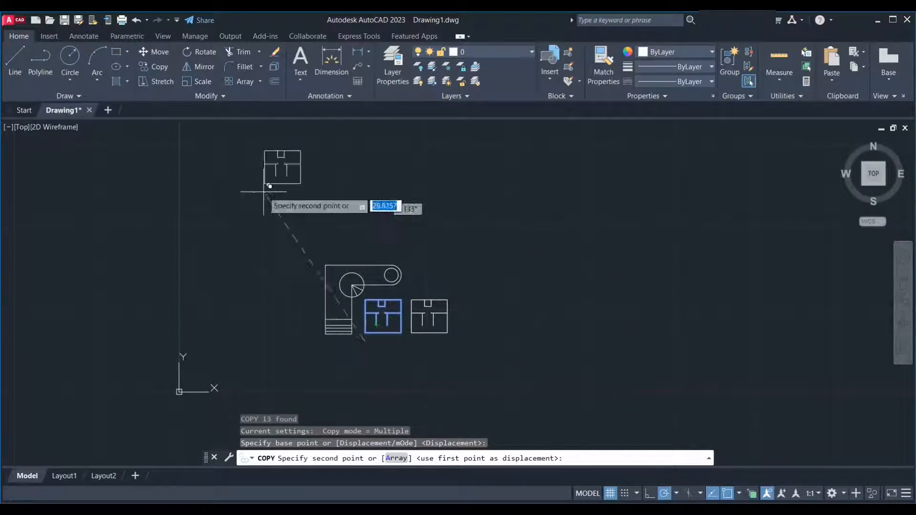
{"action": "key", "text": "Escape"}
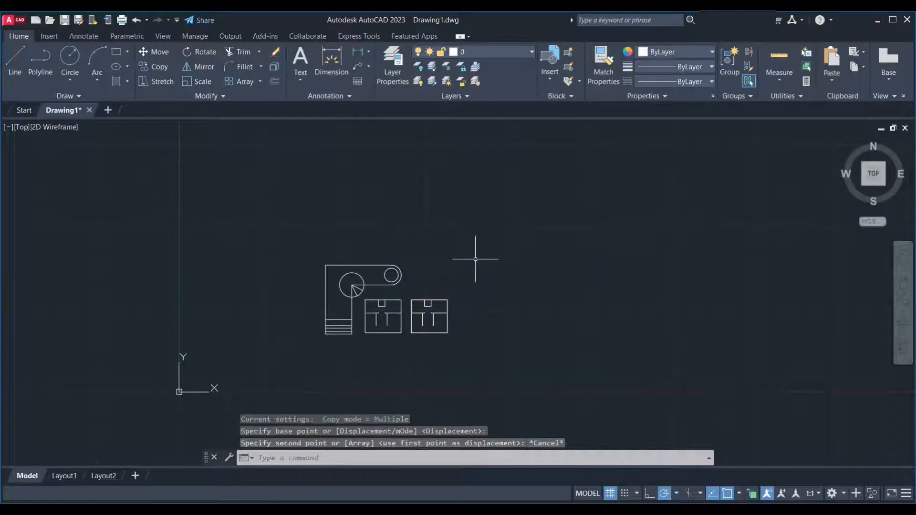
Draw a small circle in the empty area to the right of the L-shaped outline, above the copied plan
{"action": "scroll", "coordinate": [474, 267], "scroll_direction": "up", "scroll_amount": 2}
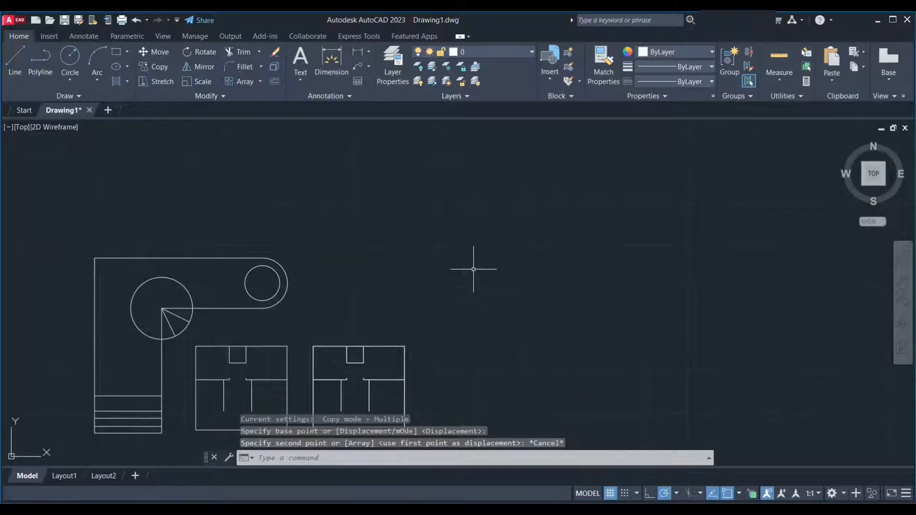
{"action": "key", "text": "Return"}
{"action": "left_click", "coordinate": [510, 249]}
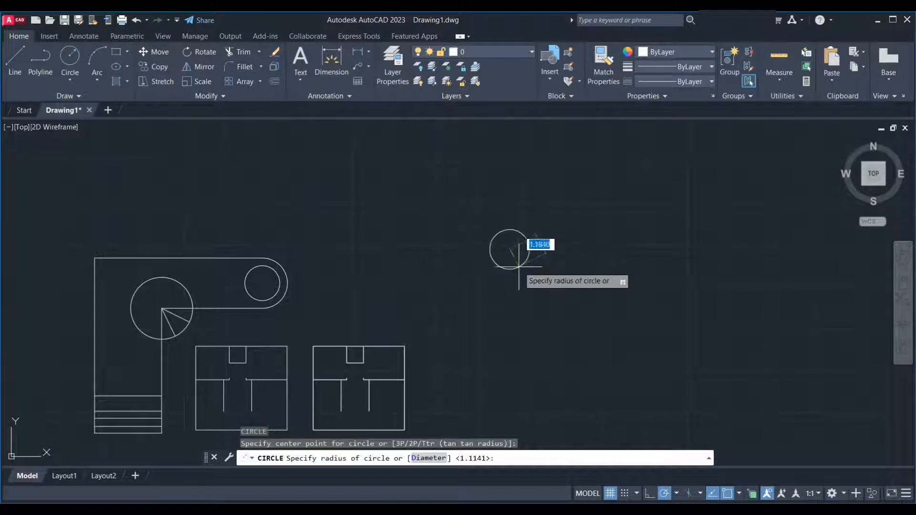
{"action": "left_click", "coordinate": [531, 247]}
{"action": "scroll", "coordinate": [529, 241], "scroll_direction": "up", "scroll_amount": 2}
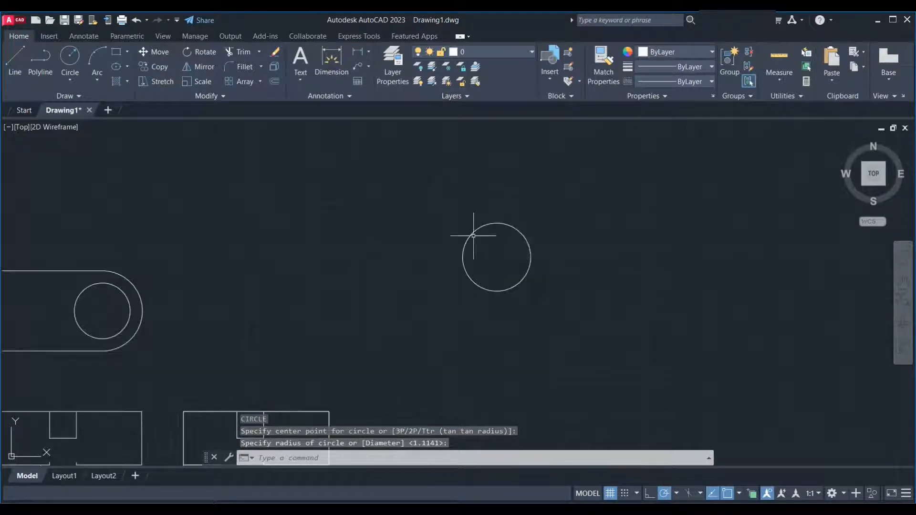
Copy the new circle from its center as an array of 4 items in a horizontal row to the right
{"action": "scroll", "coordinate": [245, 224], "scroll_direction": "down", "scroll_amount": 2}
{"action": "left_click", "coordinate": [482, 185]}
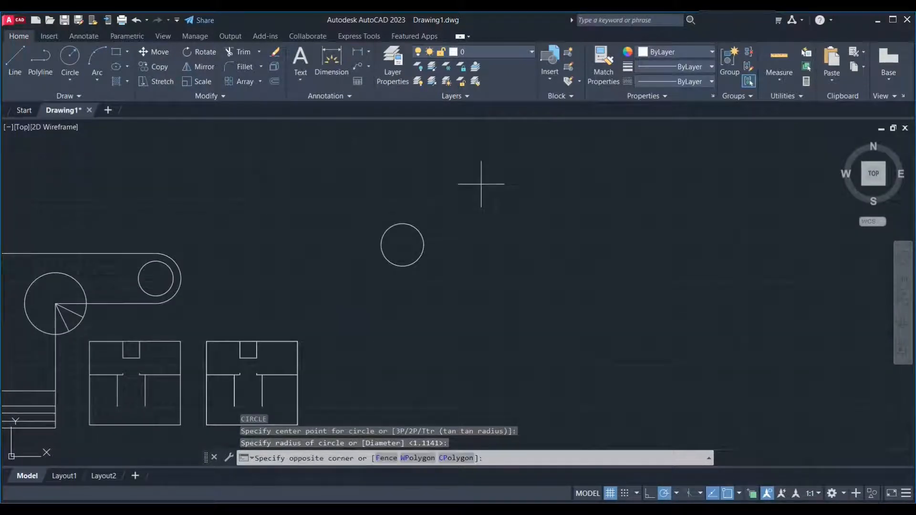
{"action": "left_click", "coordinate": [360, 306]}
{"action": "type", "text": "co"}
{"action": "key", "text": "Return"}
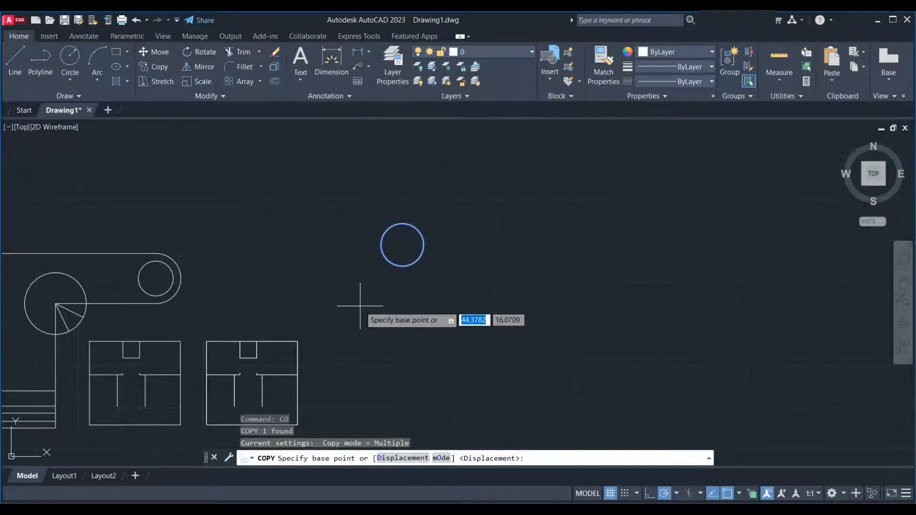
{"action": "left_click", "coordinate": [404, 244]}
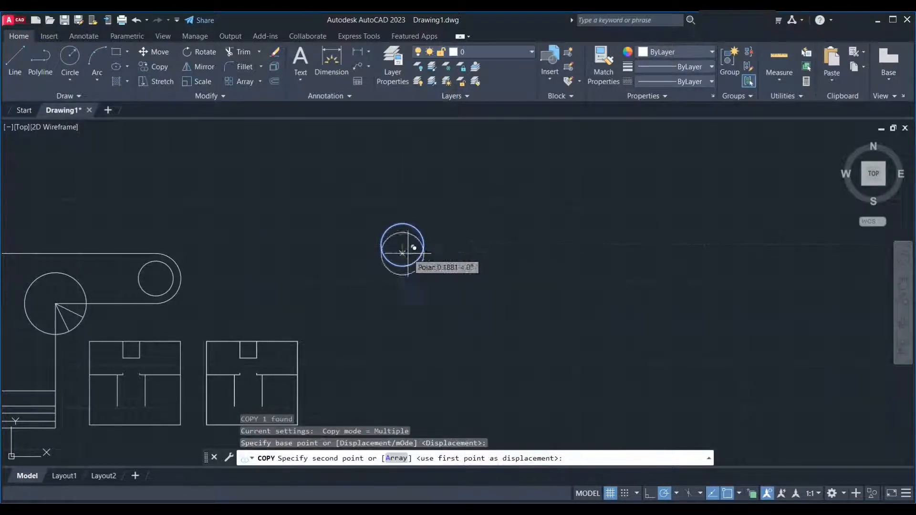
{"action": "scroll", "coordinate": [249, 265], "scroll_direction": "down", "scroll_amount": 2}
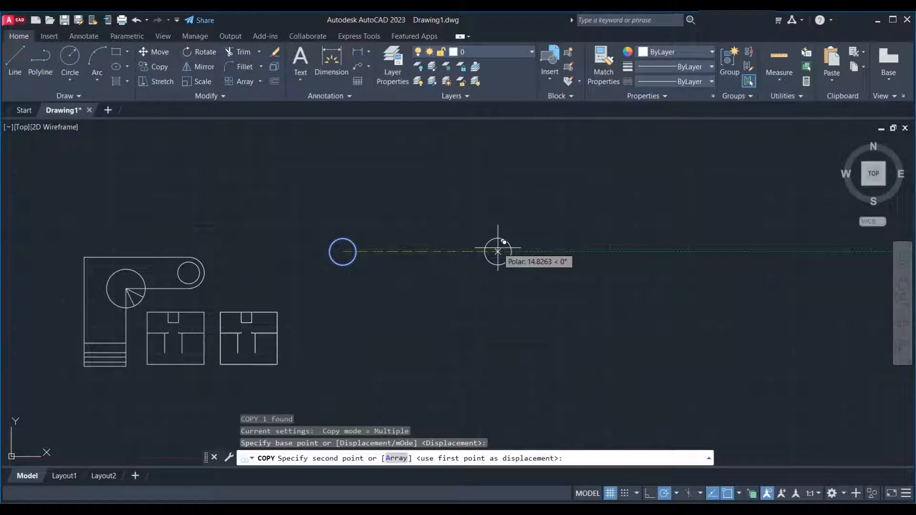
{"action": "type", "text": "a"}
{"action": "key", "text": "Return"}
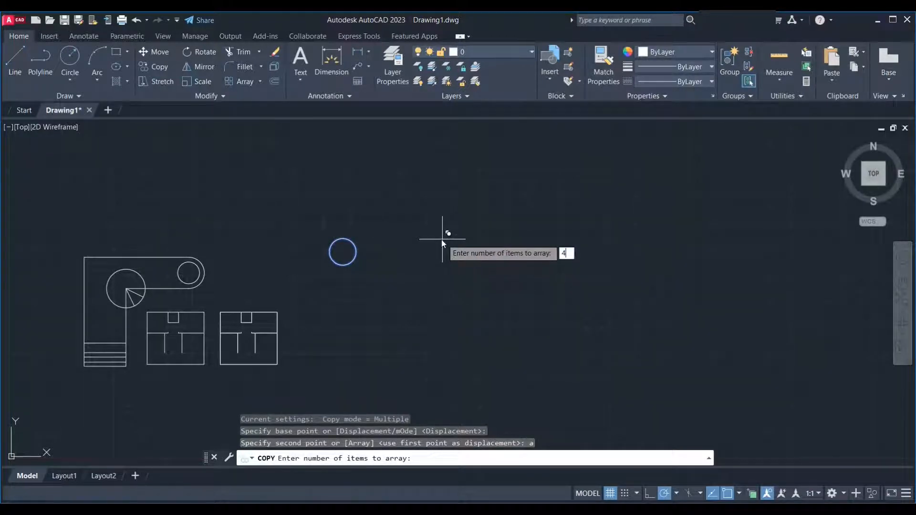
{"action": "key", "text": "Return"}
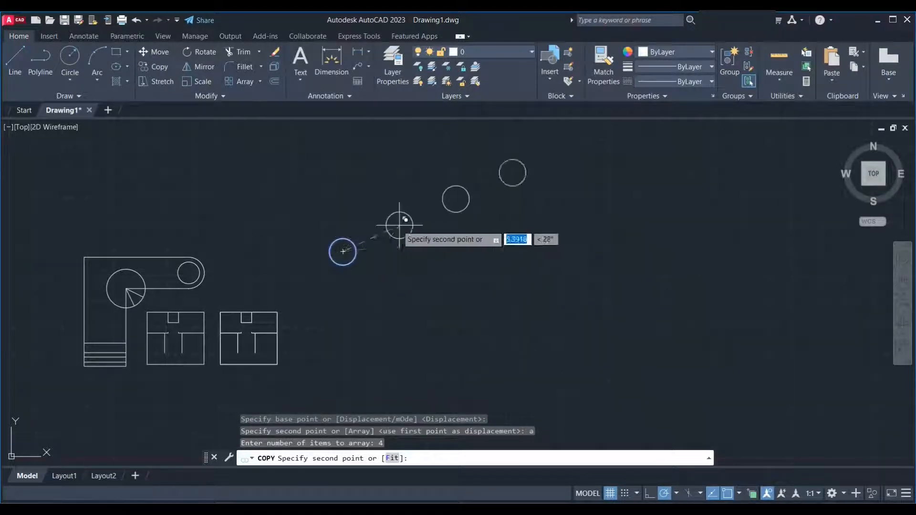
{"action": "left_click", "coordinate": [443, 251]}
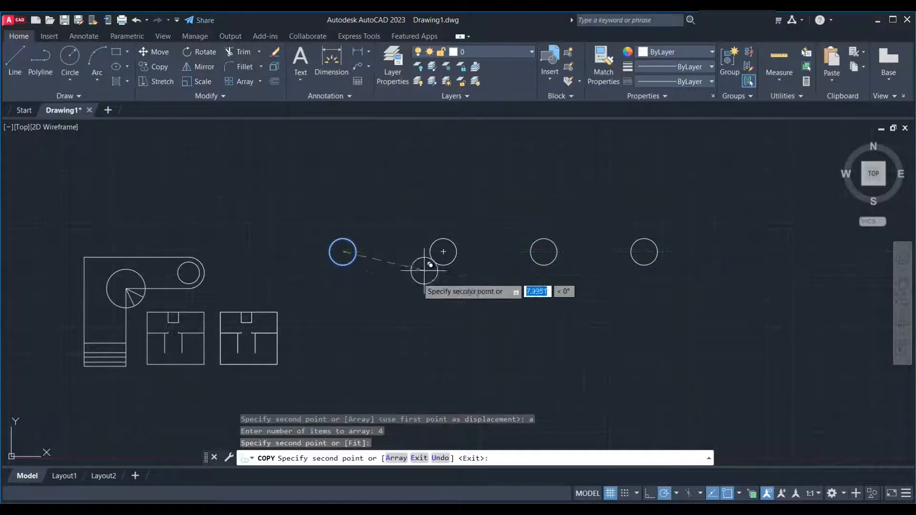
Add a diagonal array of 5 items from the same circle, spaced about 5.1 units at 37° up to the right, and end the Copy command
{"action": "type", "text": "a"}
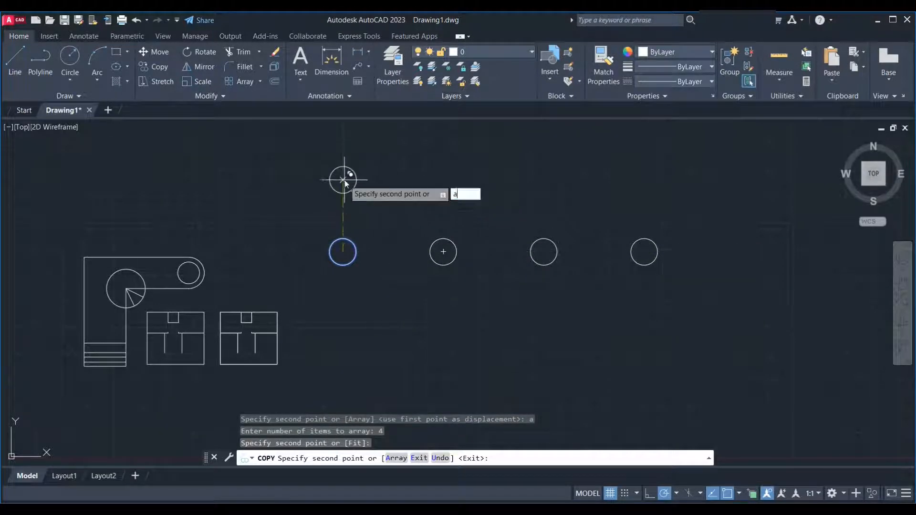
{"action": "key", "text": "Return"}
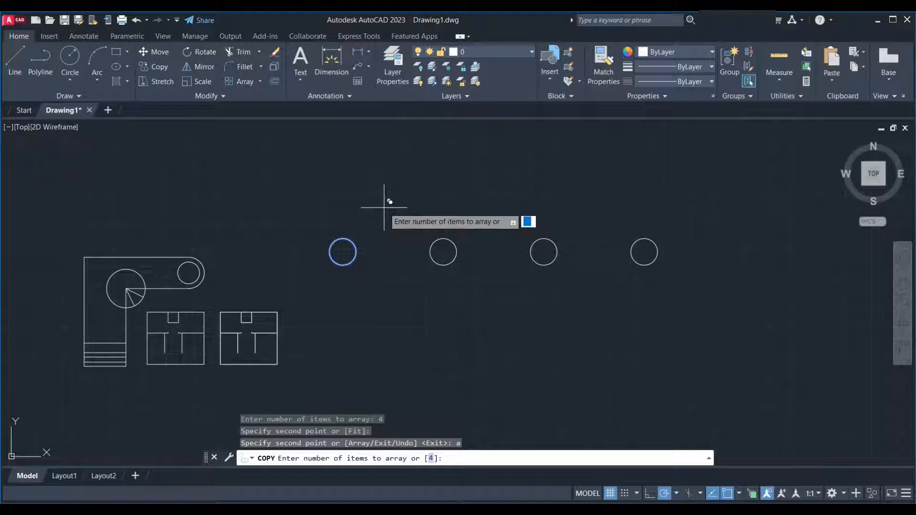
{"action": "type", "text": "5"}
{"action": "key", "text": "Return"}
{"action": "scroll", "coordinate": [407, 206], "scroll_direction": "down", "scroll_amount": 2}
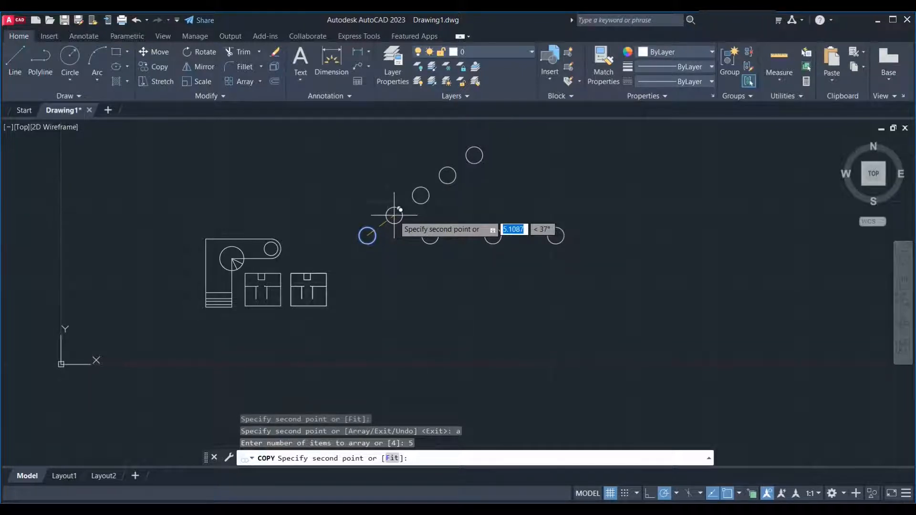
{"action": "left_click", "coordinate": [394, 215]}
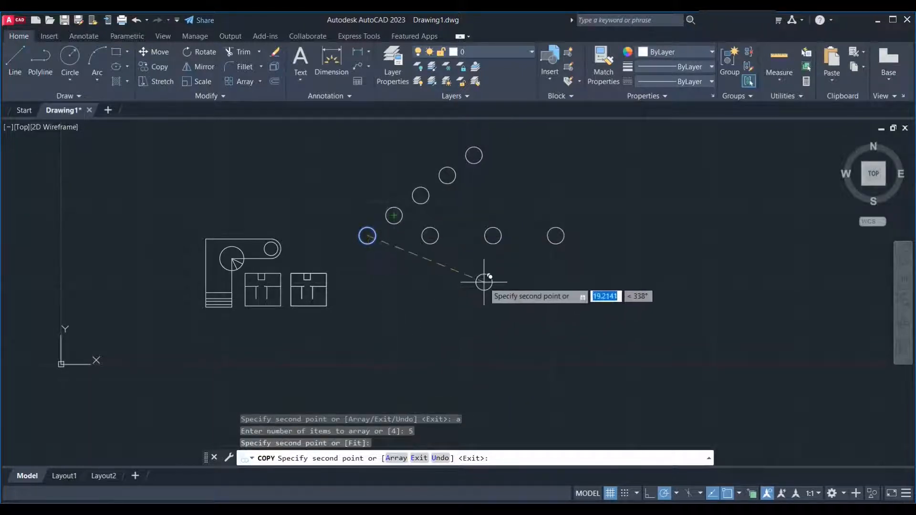
{"action": "key", "text": "Escape"}
{"action": "scroll", "coordinate": [432, 198], "scroll_direction": "up", "scroll_amount": 4}
{"action": "middle_click_drag", "start_coordinate": [432, 199], "coordinate": [440, 169]}
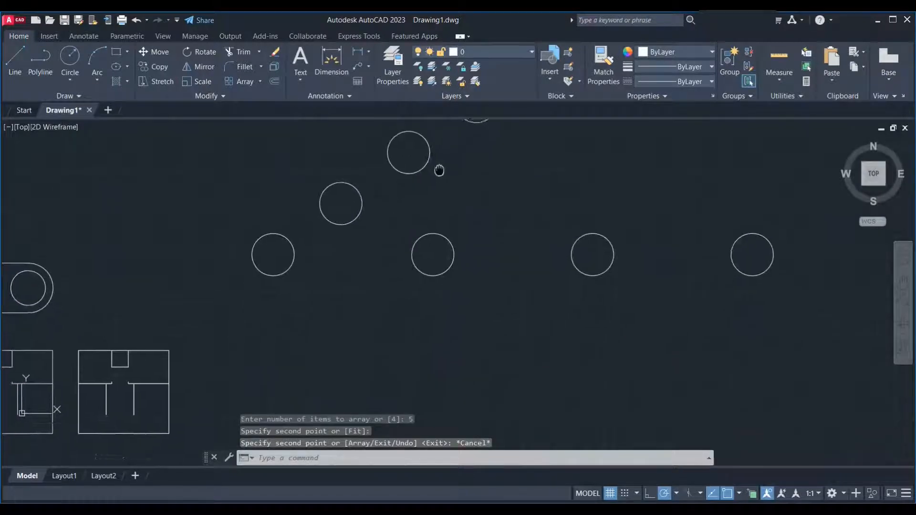
Draw a horizontal line in the empty area below the horizontal row of four circles
{"action": "scroll", "coordinate": [439, 169], "scroll_direction": "down", "scroll_amount": 2}
{"action": "type", "text": "l"}
{"action": "key", "text": "Return"}
{"action": "left_click", "coordinate": [360, 332]}
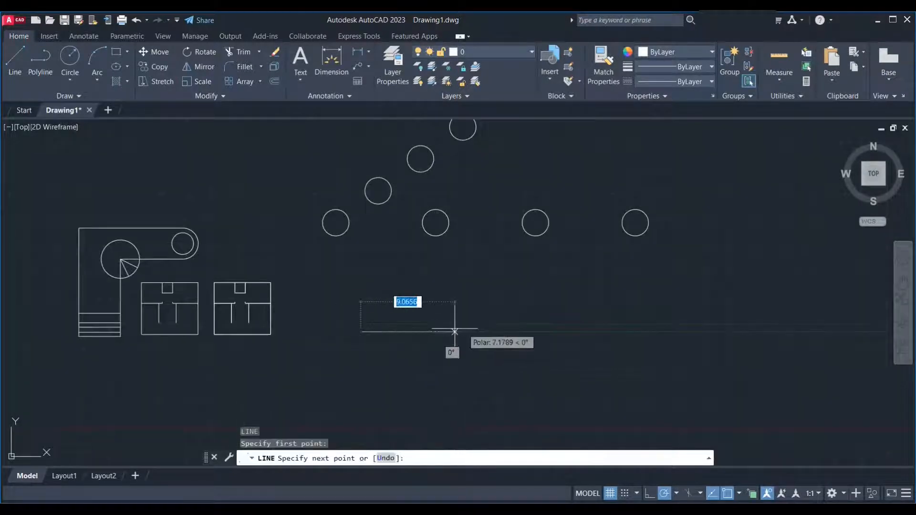
{"action": "left_click", "coordinate": [622, 332]}
{"action": "key", "text": "Return"}
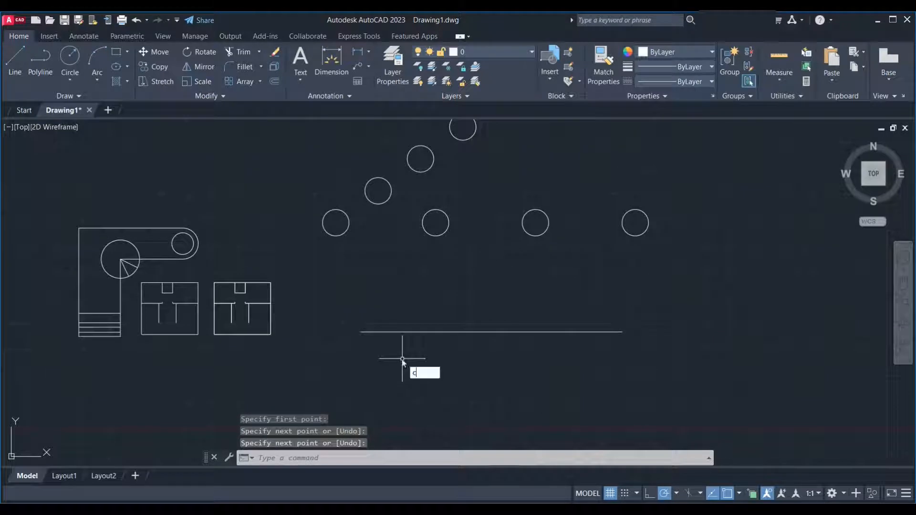
Draw a circle centered on the left end of the new line, slightly larger than the circles above
{"action": "type", "text": "c"}
{"action": "key", "text": "Return"}
{"action": "left_click", "coordinate": [361, 332]}
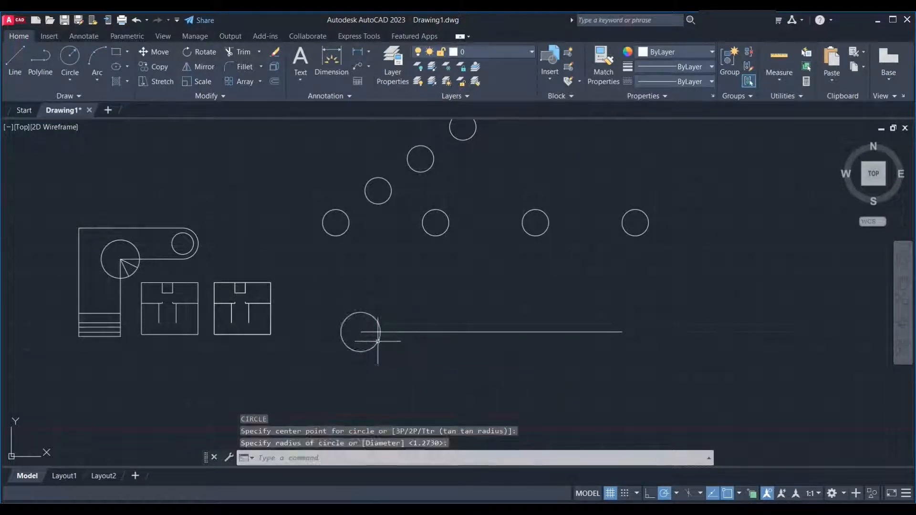
Start copying the circle on the line from its right quadrant, using the Array option with 3 items
{"action": "left_click", "coordinate": [380, 331]}
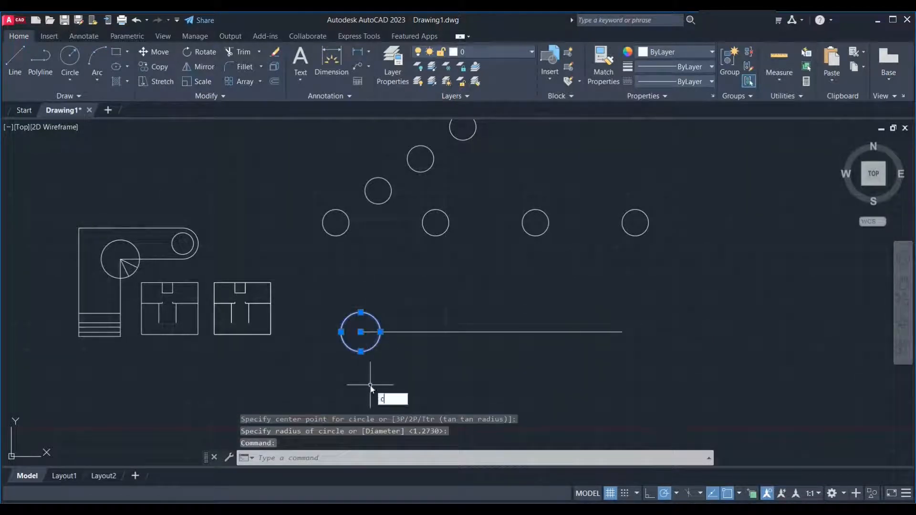
{"action": "key", "text": "Return"}
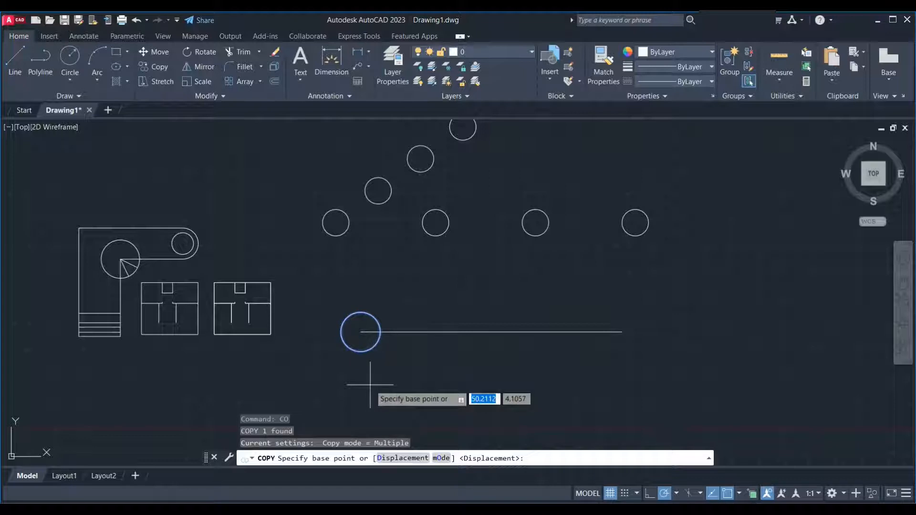
{"action": "scroll", "coordinate": [363, 358], "scroll_direction": "up", "scroll_amount": 2}
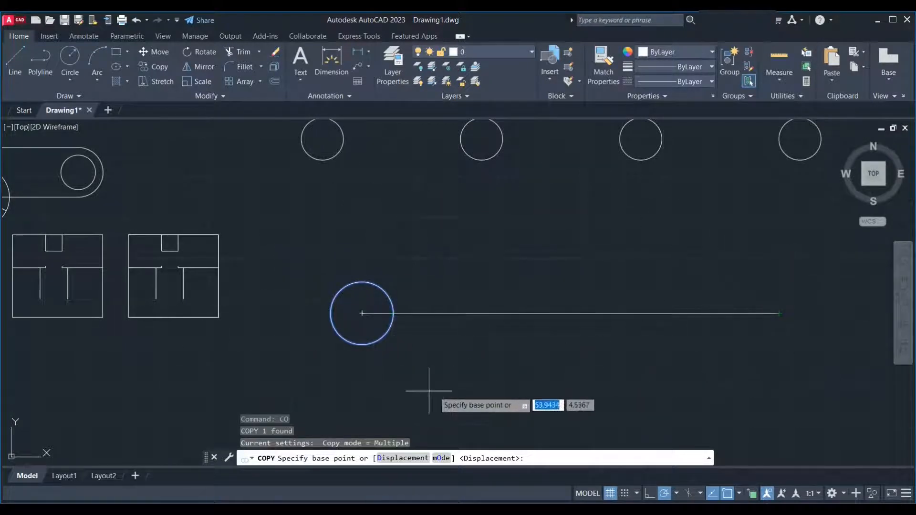
{"action": "left_click", "coordinate": [393, 313]}
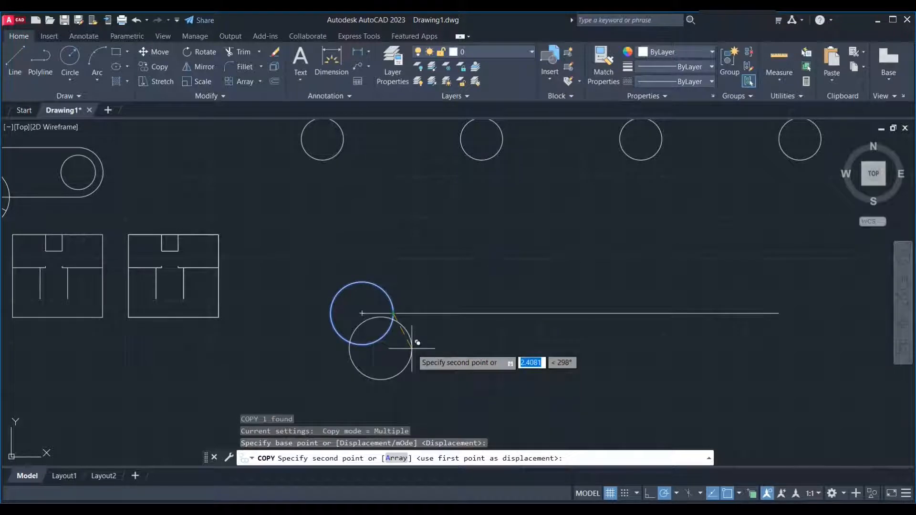
{"action": "type", "text": "a"}
{"action": "key", "text": "Return"}
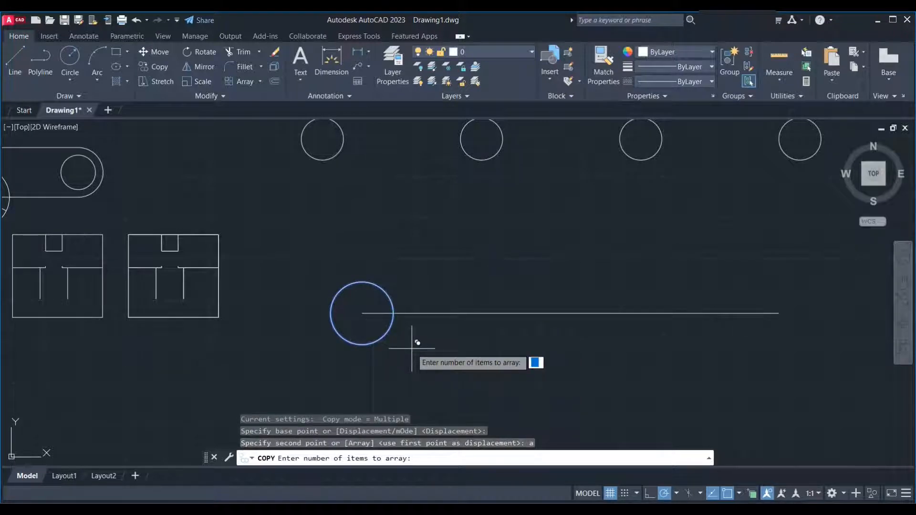
{"action": "type", "text": "3"}
{"action": "key", "text": "Return"}
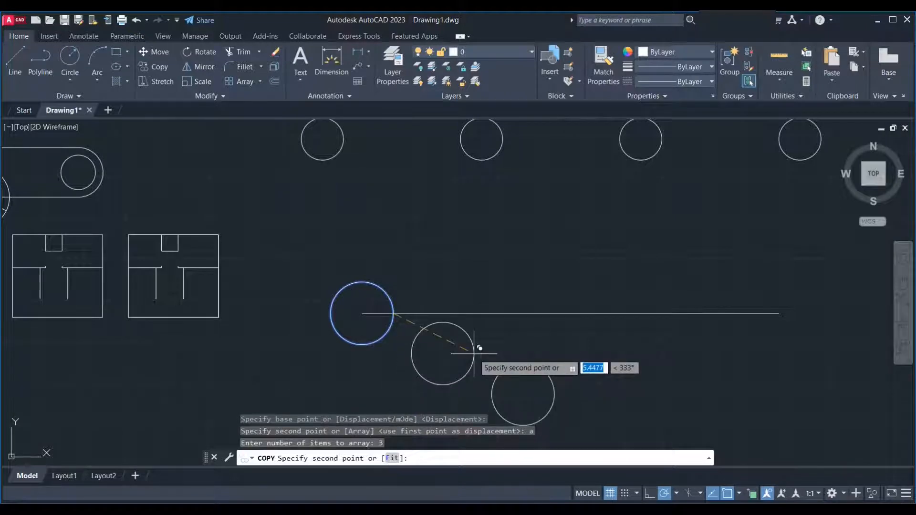
Use the Fit option to spread the circle array up to the line's right end, and end the Copy command
{"action": "type", "text": "f"}
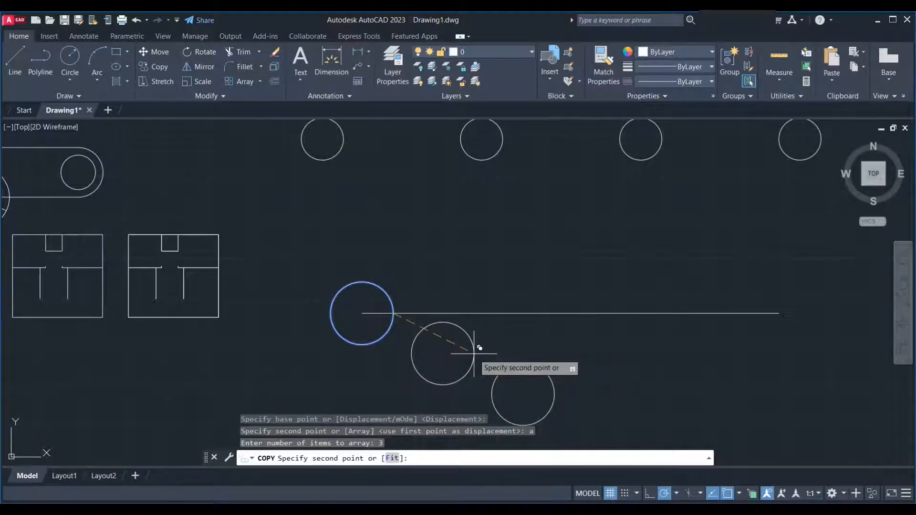
{"action": "key", "text": "Return"}
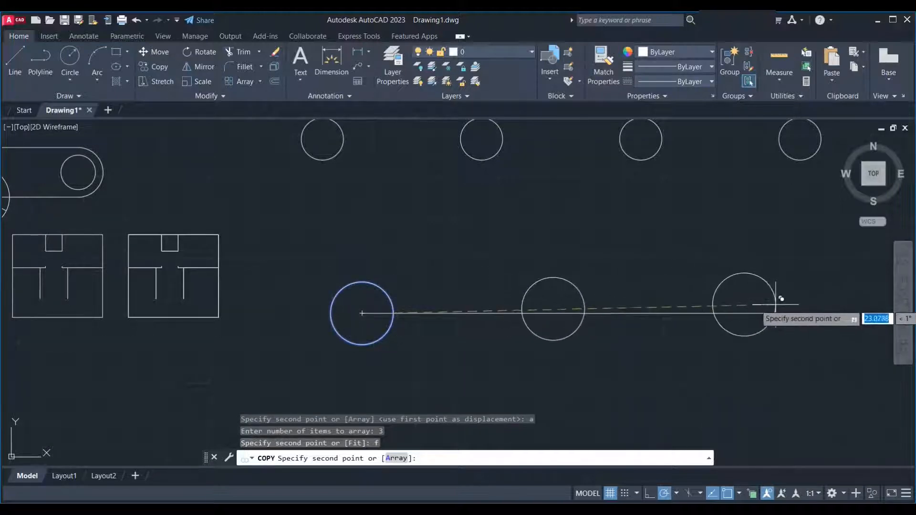
{"action": "scroll", "coordinate": [334, 312], "scroll_direction": "down", "scroll_amount": 2}
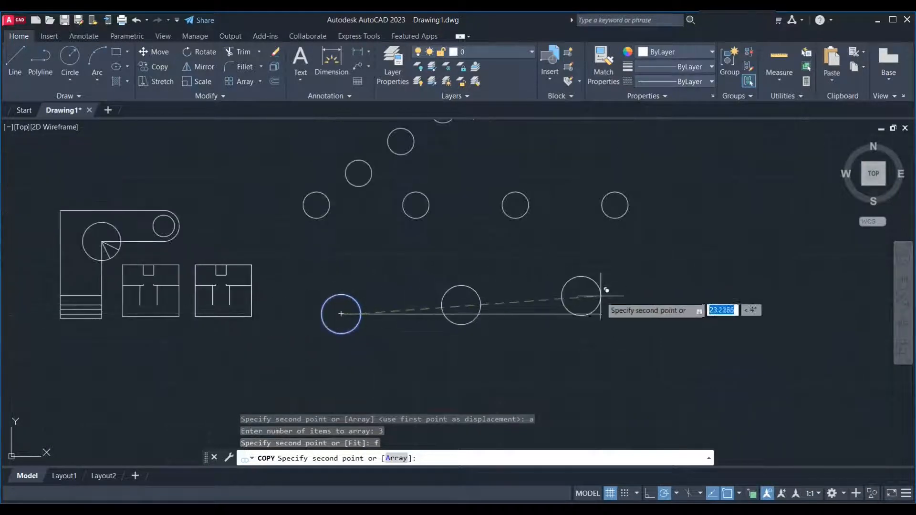
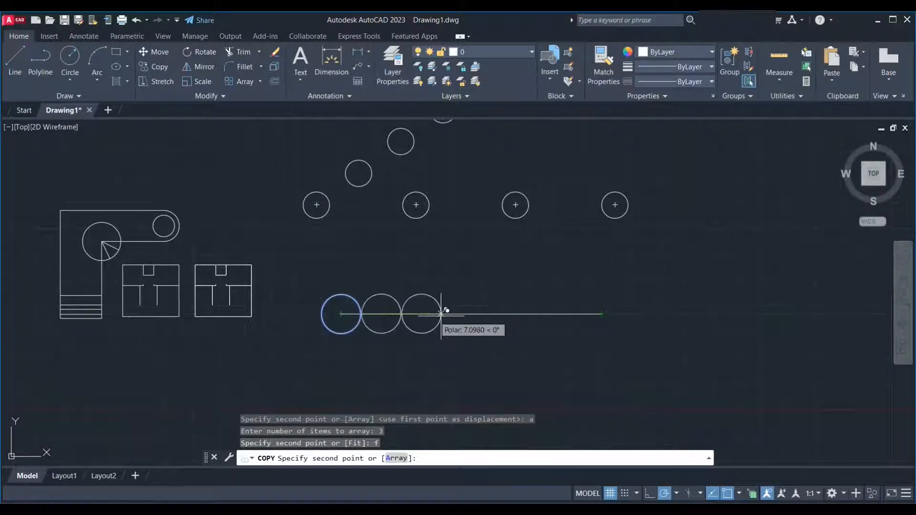
{"action": "left_click", "coordinate": [602, 313]}
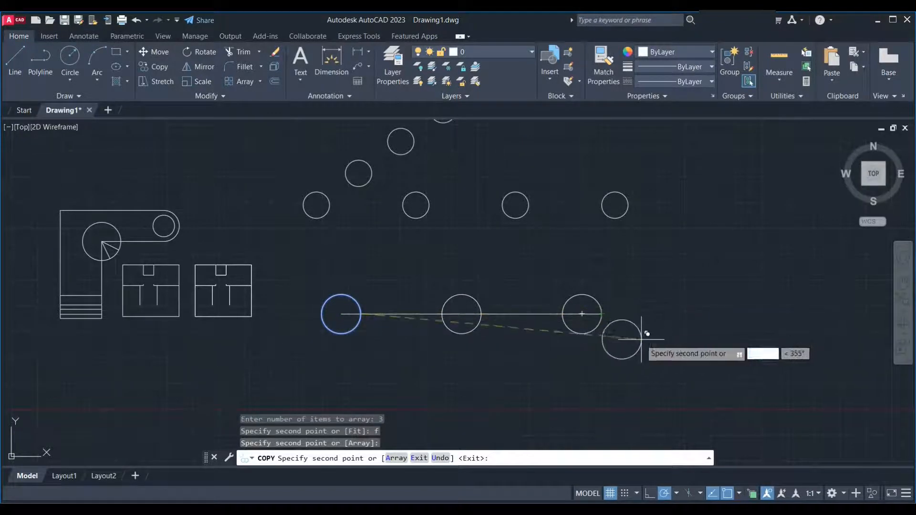
{"action": "key", "text": "Escape"}
Draw a small stair step to the right of the circles on the line, with a 0.2 riser upward and a 0.3 tread to the right
{"action": "scroll", "coordinate": [483, 329], "scroll_direction": "down", "scroll_amount": 5}
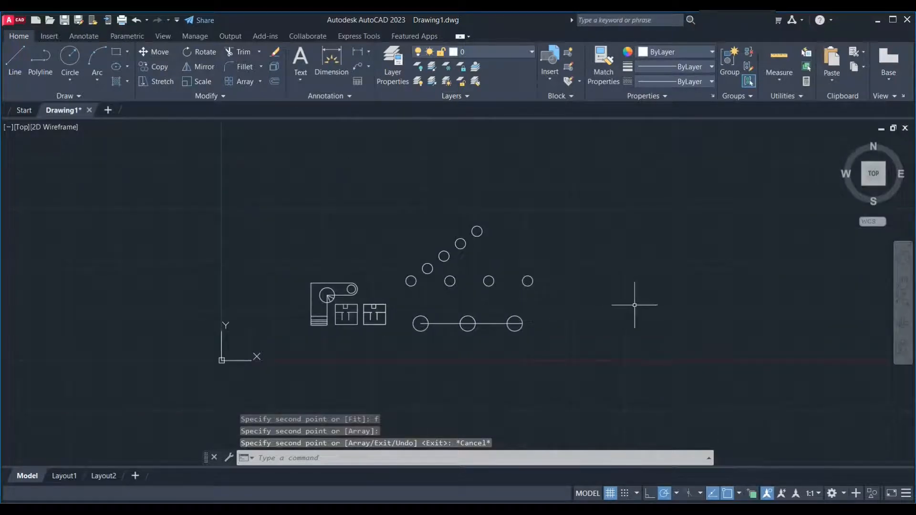
{"action": "scroll", "coordinate": [635, 305], "scroll_direction": "up", "scroll_amount": 4}
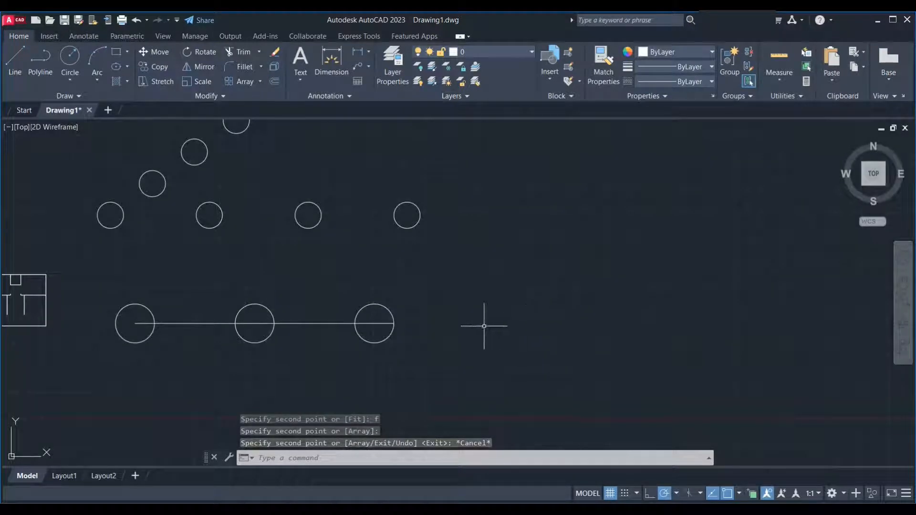
{"action": "scroll", "coordinate": [483, 329], "scroll_direction": "up", "scroll_amount": 4}
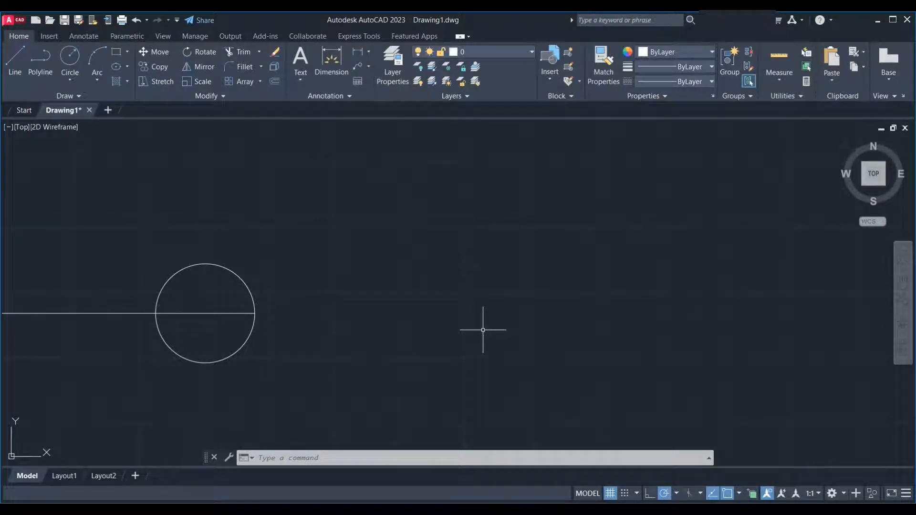
{"action": "key", "text": "Return"}
{"action": "left_click", "coordinate": [485, 355]}
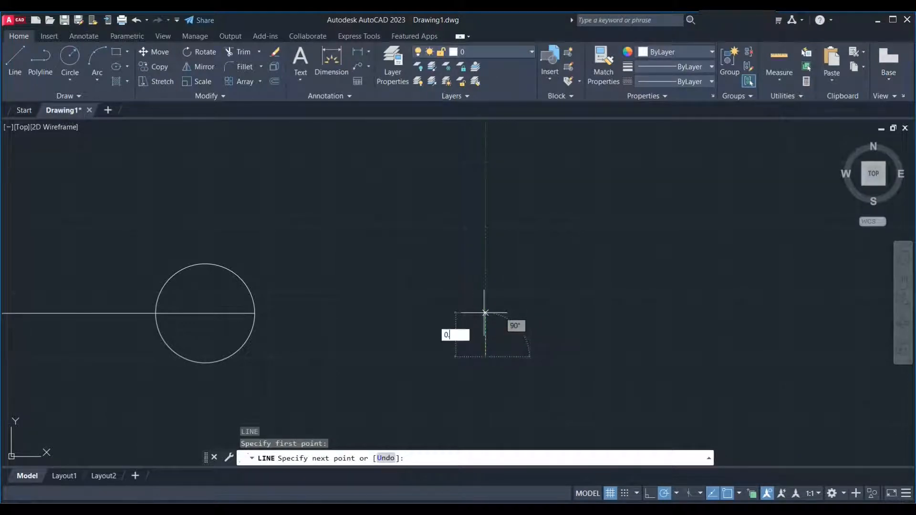
{"action": "key", "text": "Return"}
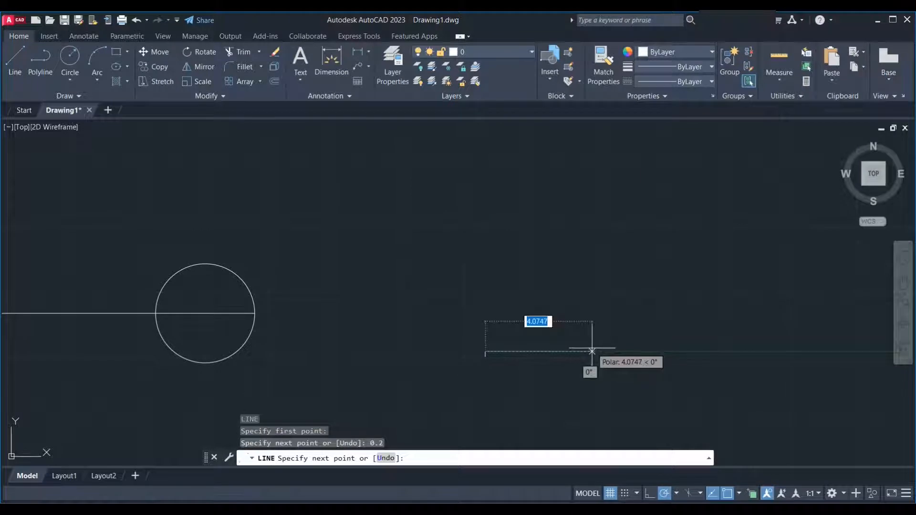
{"action": "type", "text": "0."}
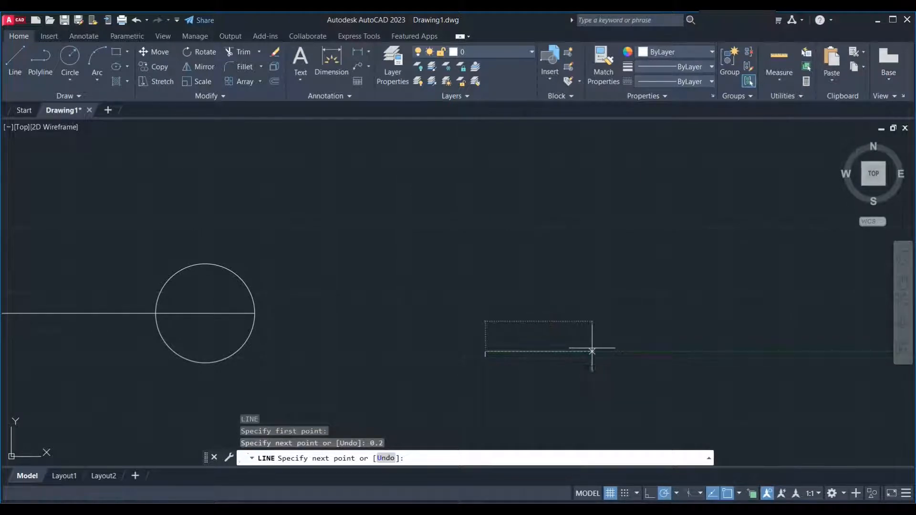
{"action": "type", "text": "3"}
{"action": "key", "text": "Return"}
{"action": "key", "text": "Return"}
Copy the stair step as an array of 15 items, from the riser's lower end to the tread's right end
{"action": "scroll", "coordinate": [563, 359], "scroll_direction": "up", "scroll_amount": 5}
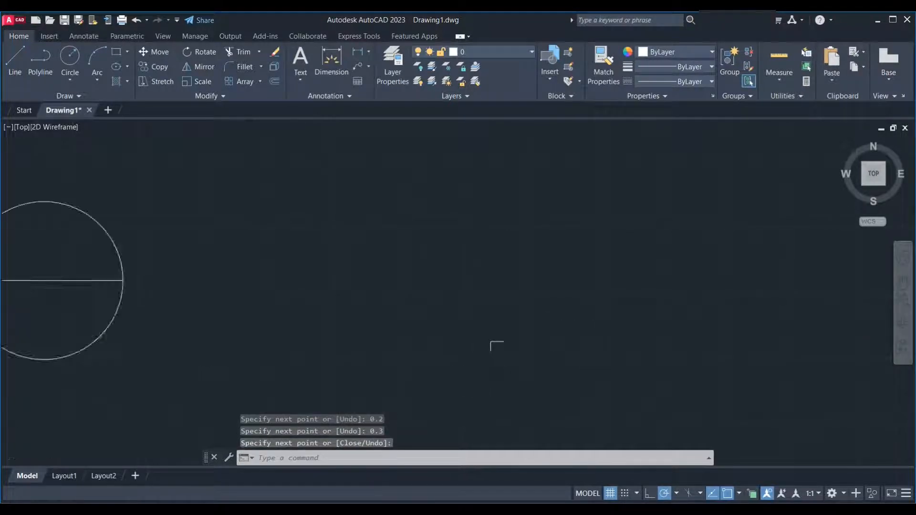
{"action": "left_click", "coordinate": [543, 279]}
{"action": "left_click", "coordinate": [471, 341]}
{"action": "type", "text": "co"}
{"action": "key", "text": "Return"}
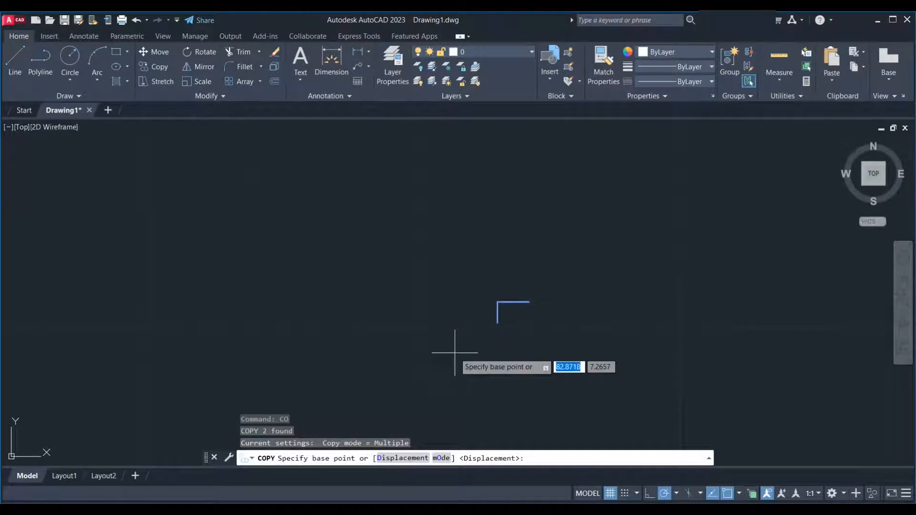
{"action": "left_click", "coordinate": [497, 333]}
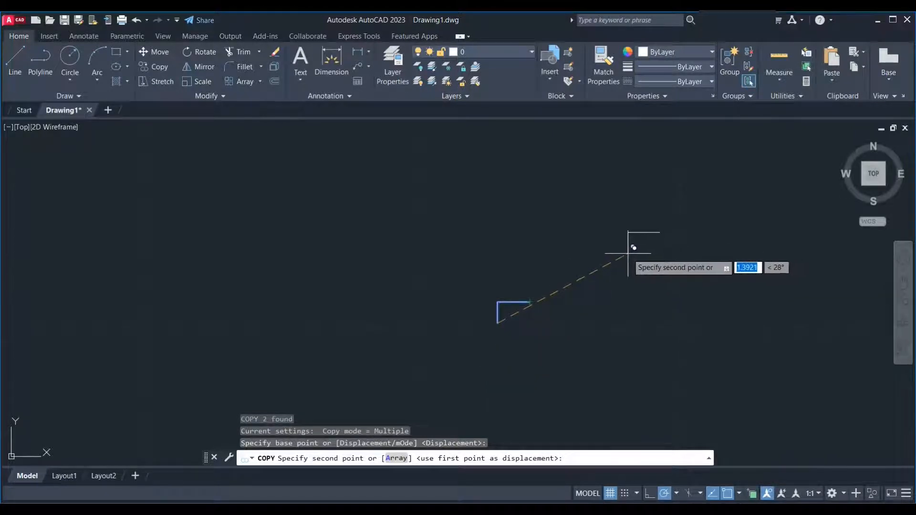
{"action": "key", "text": "Return"}
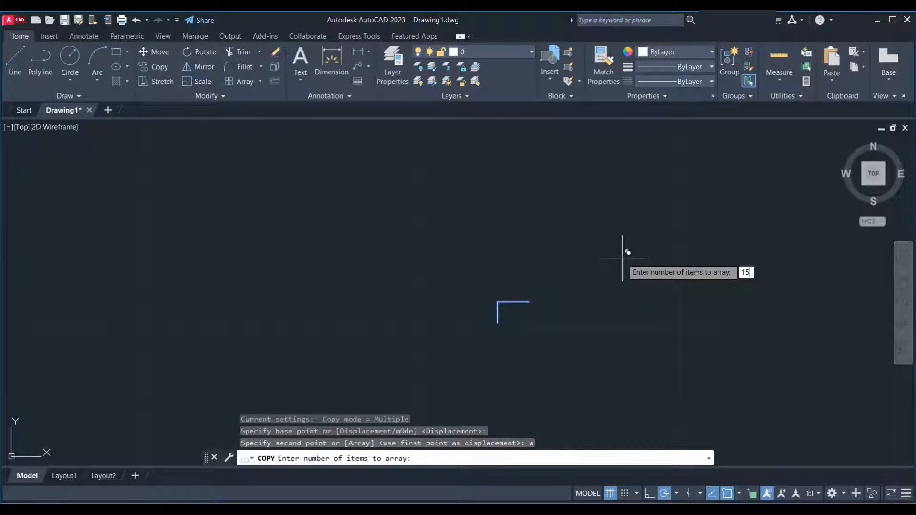
{"action": "type", "text": "15"}
{"action": "key", "text": "Return"}
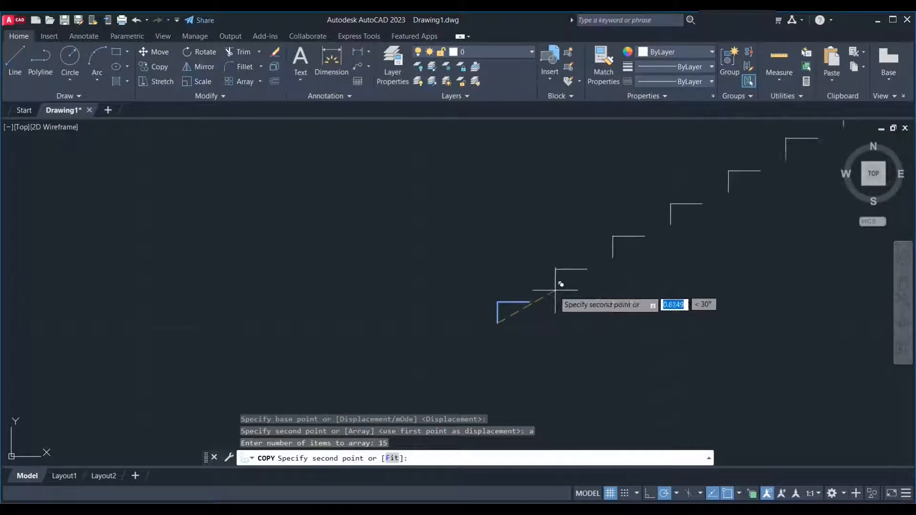
{"action": "left_click", "coordinate": [530, 302]}
{"action": "scroll", "coordinate": [344, 352], "scroll_direction": "down", "scroll_amount": 2}
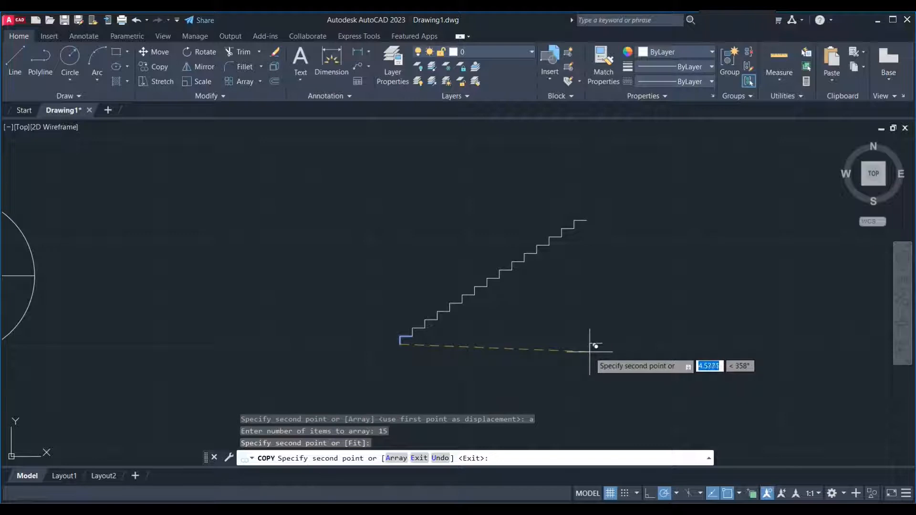
{"action": "key", "text": "Escape"}
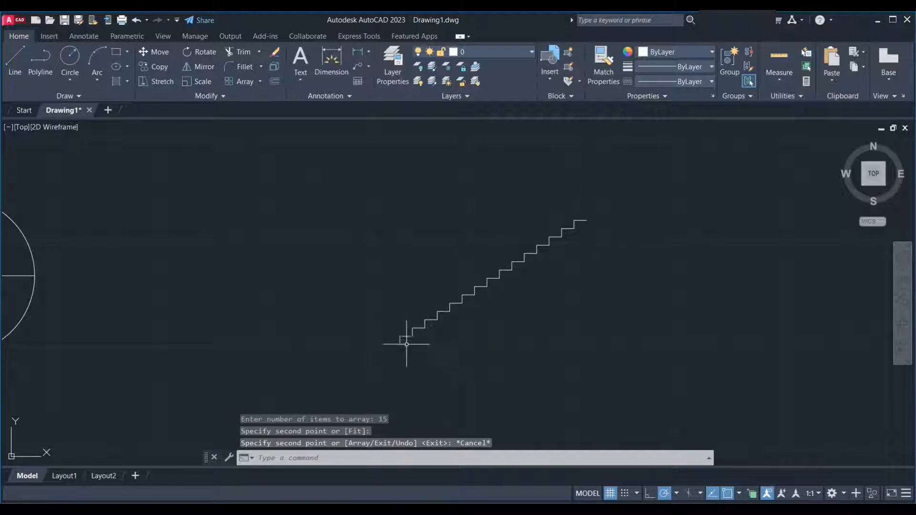
Copy the top stair step from its riser's lower end, placing five more steps end to end up the staircase
{"action": "scroll", "coordinate": [579, 219], "scroll_direction": "up", "scroll_amount": 2}
{"action": "left_click", "coordinate": [576, 222]}
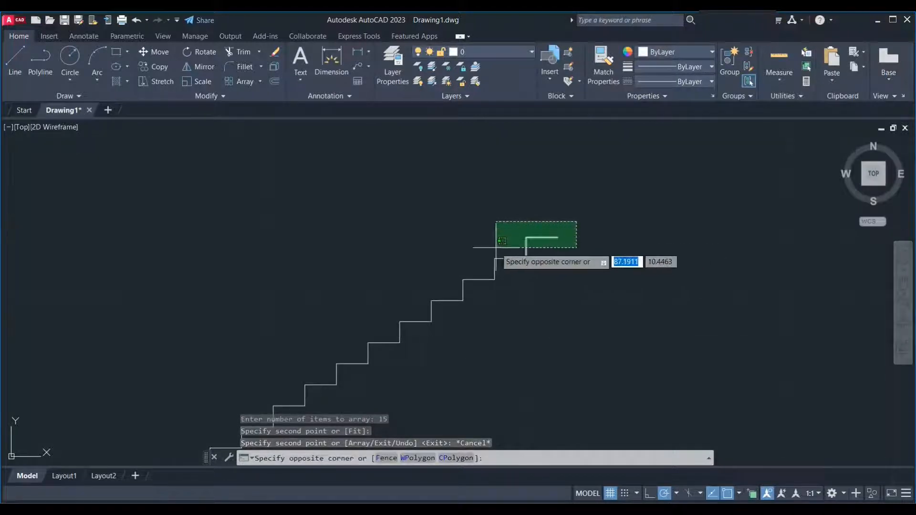
{"action": "left_click", "coordinate": [496, 248]}
{"action": "type", "text": "co"}
{"action": "key", "text": "Return"}
{"action": "left_click", "coordinate": [526, 258]}
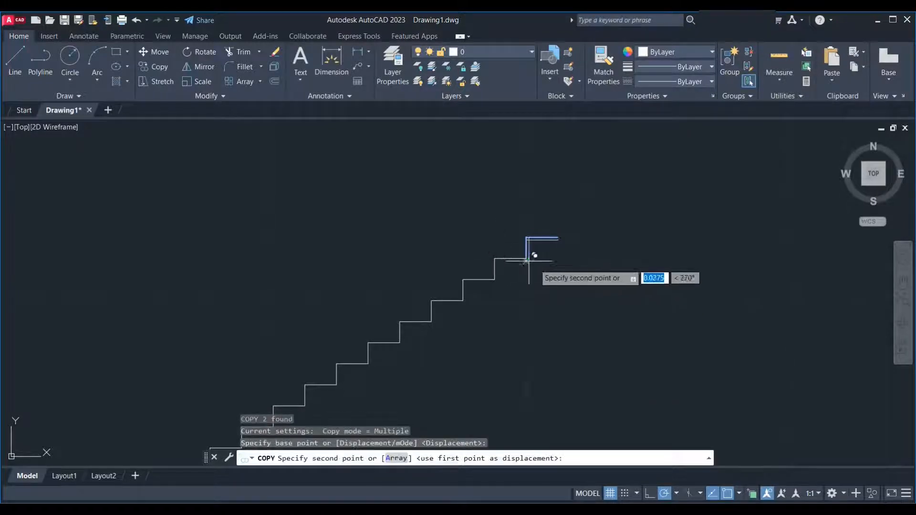
{"action": "left_click", "coordinate": [558, 238]}
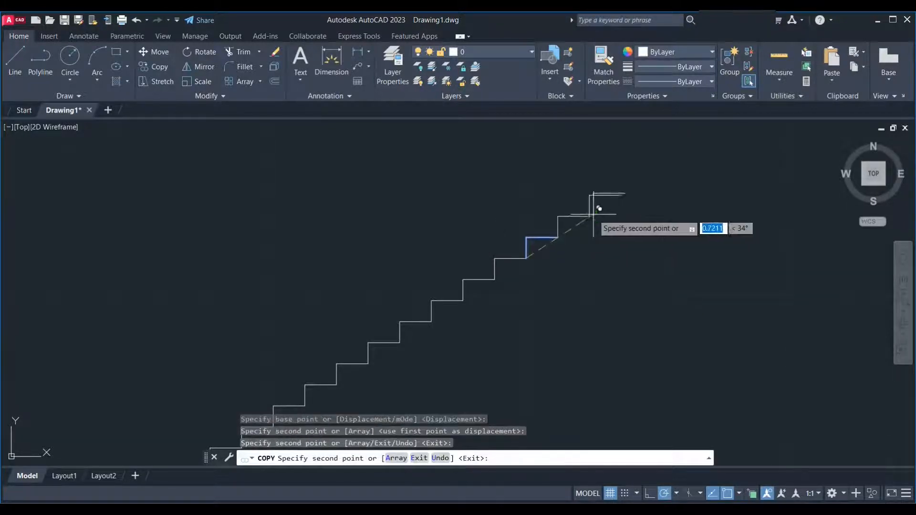
{"action": "left_click", "coordinate": [621, 195]}
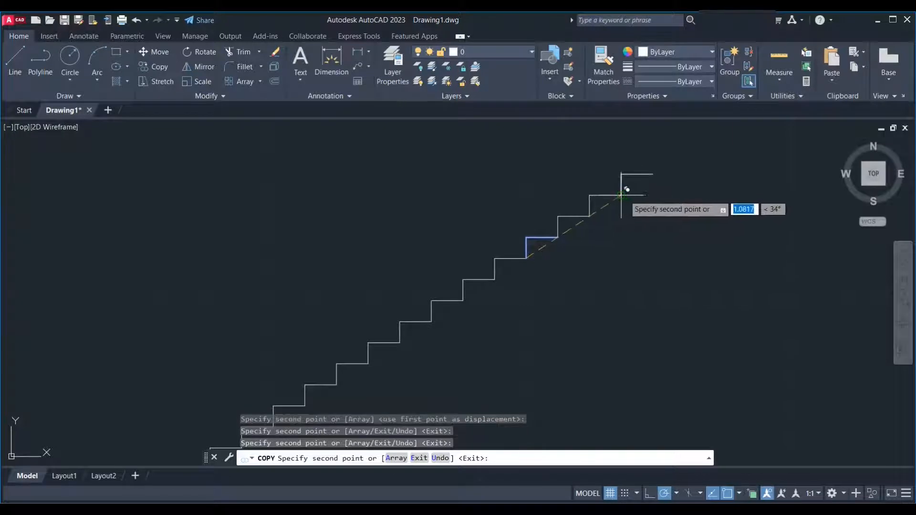
{"action": "left_click", "coordinate": [653, 174]}
{"action": "left_click", "coordinate": [684, 154]}
{"action": "scroll", "coordinate": [549, 272], "scroll_direction": "down", "scroll_amount": 3}
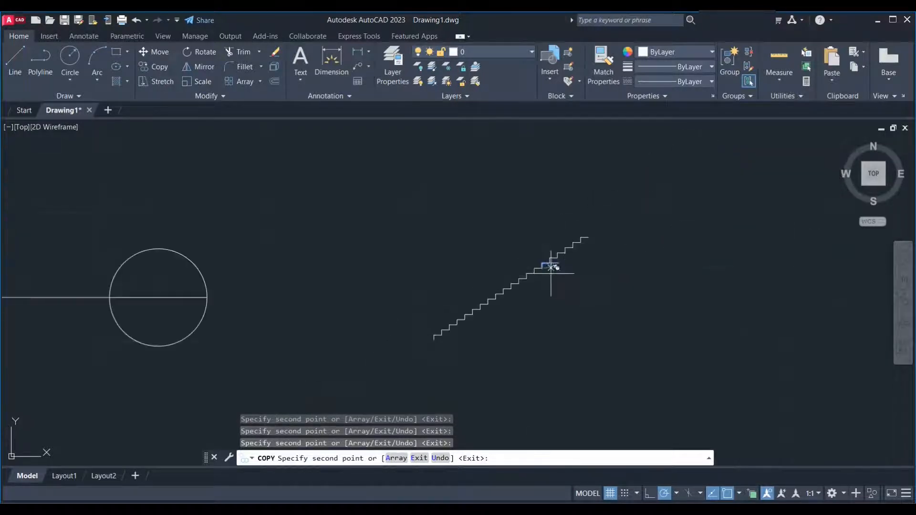
{"action": "key", "text": "Escape"}
End the Copy command and erase the four circles rising diagonally above the horizontal row of circles
{"action": "scroll", "coordinate": [580, 313], "scroll_direction": "down", "scroll_amount": 8}
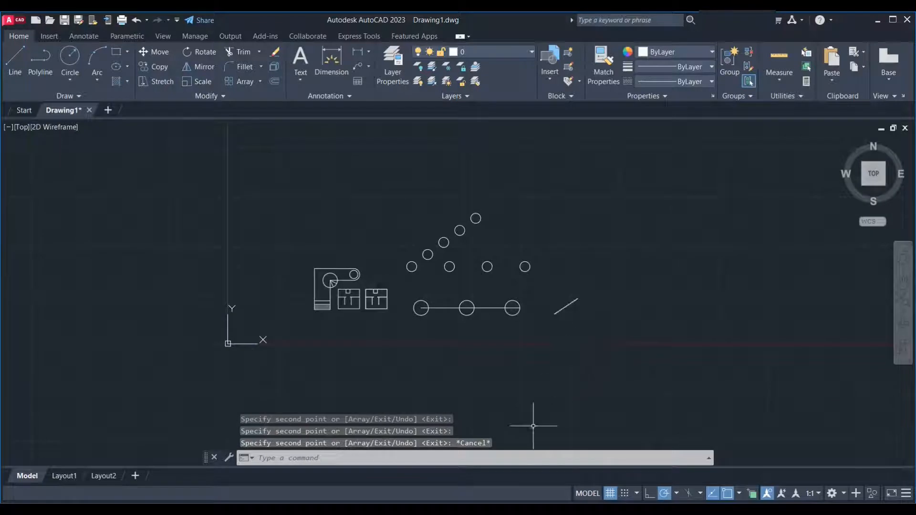
{"action": "scroll", "coordinate": [482, 220], "scroll_direction": "up", "scroll_amount": 2}
{"action": "scroll", "coordinate": [466, 276], "scroll_direction": "up", "scroll_amount": 2}
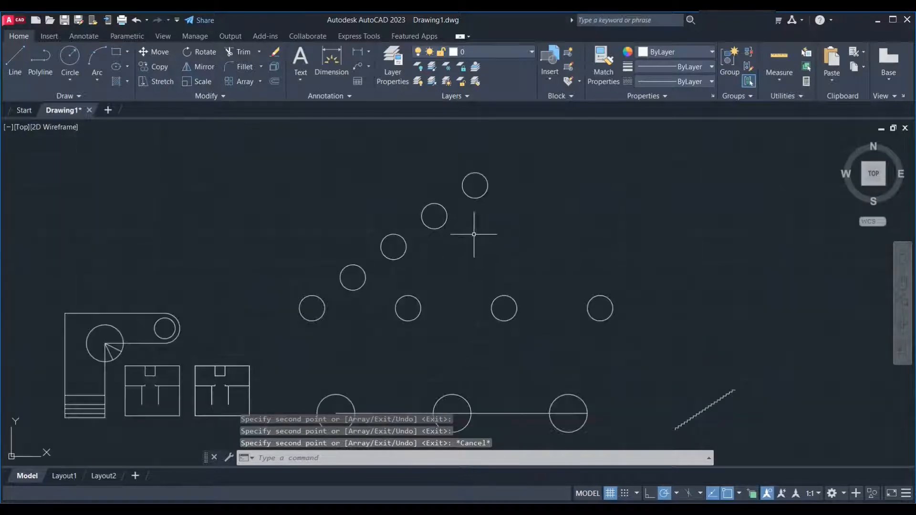
{"action": "left_click", "coordinate": [524, 168]}
{"action": "left_click", "coordinate": [352, 277]}
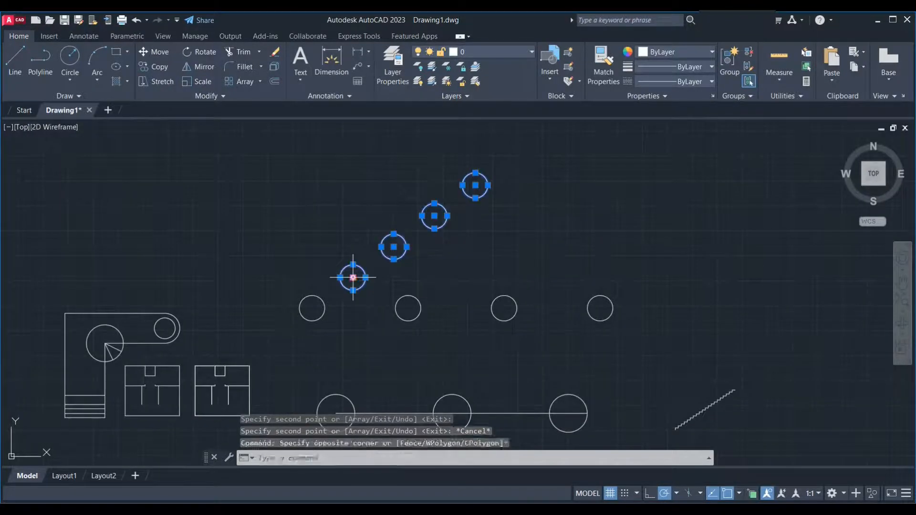
{"action": "key", "text": "Delete"}
Move the leftmost circle of the upper row from its center to the upper-right corner of the right-hand floor plan
{"action": "scroll", "coordinate": [324, 309], "scroll_direction": "up", "scroll_amount": 2}
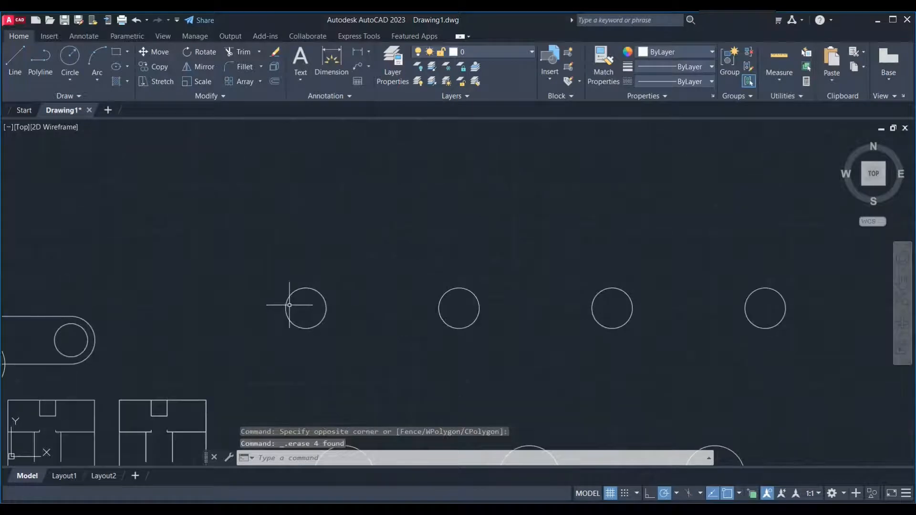
{"action": "left_click", "coordinate": [360, 256]}
{"action": "left_click", "coordinate": [284, 350]}
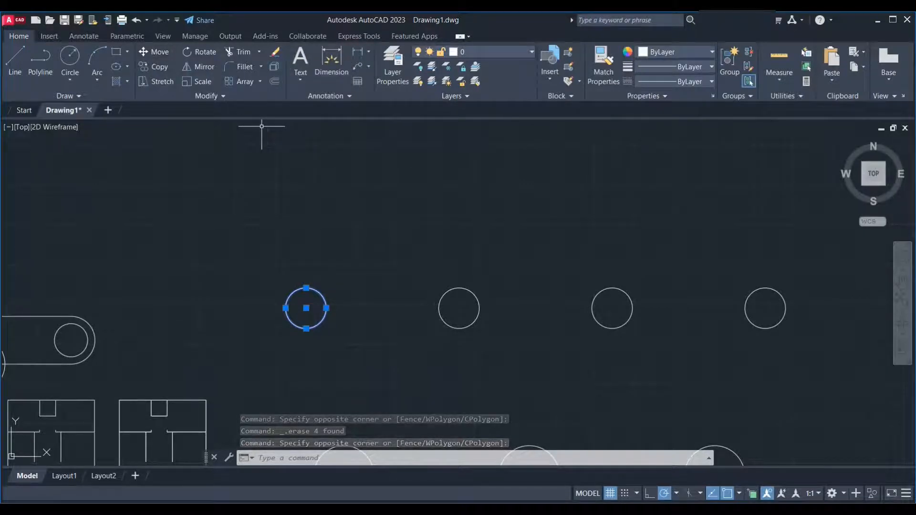
{"action": "type", "text": "m"}
{"action": "key", "text": "Return"}
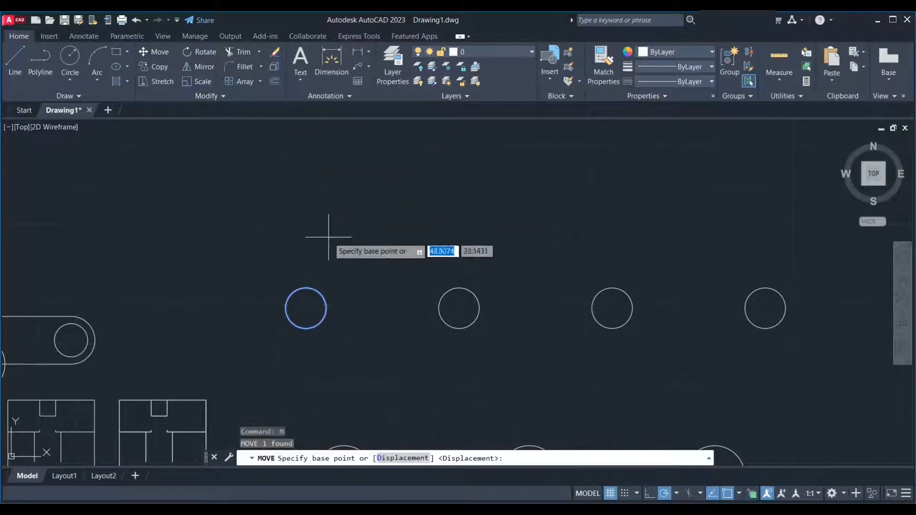
{"action": "scroll", "coordinate": [375, 255], "scroll_direction": "down", "scroll_amount": 3}
{"action": "scroll", "coordinate": [246, 364], "scroll_direction": "up", "scroll_amount": 2}
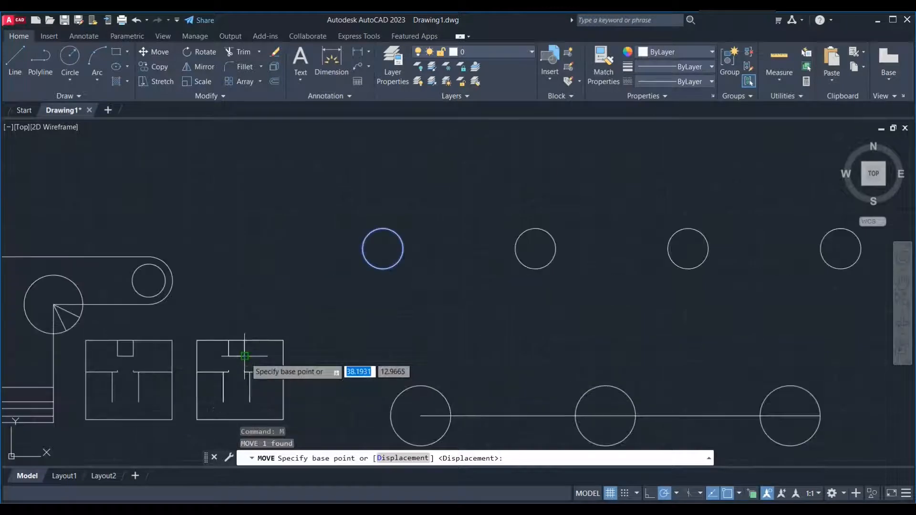
{"action": "scroll", "coordinate": [374, 282], "scroll_direction": "up", "scroll_amount": 2}
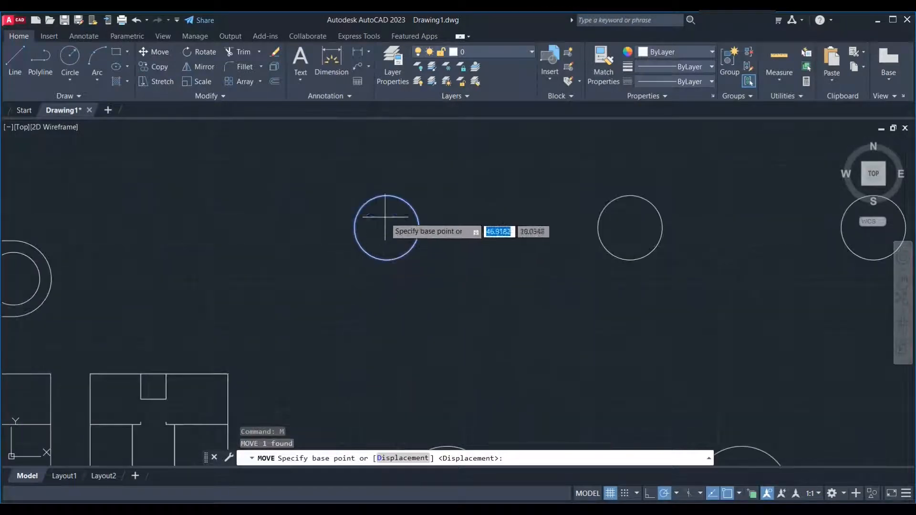
{"action": "left_click", "coordinate": [387, 228]}
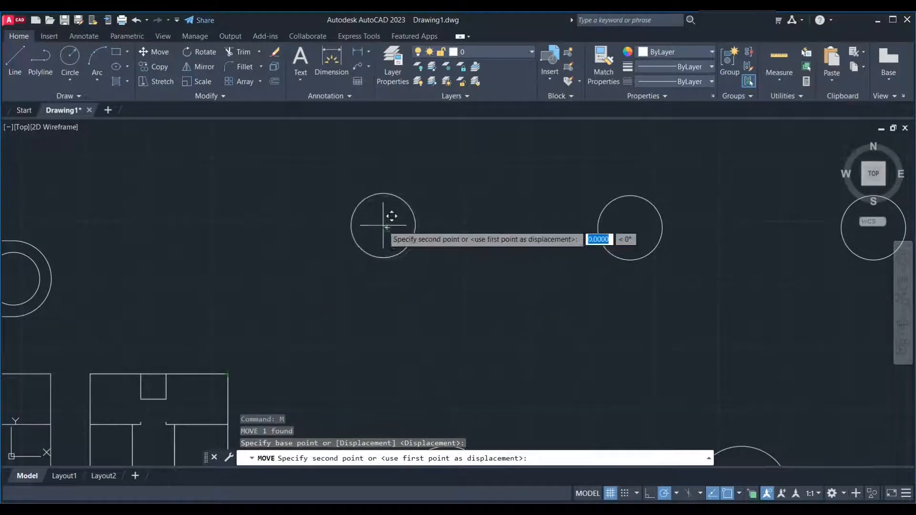
{"action": "left_click", "coordinate": [228, 374]}
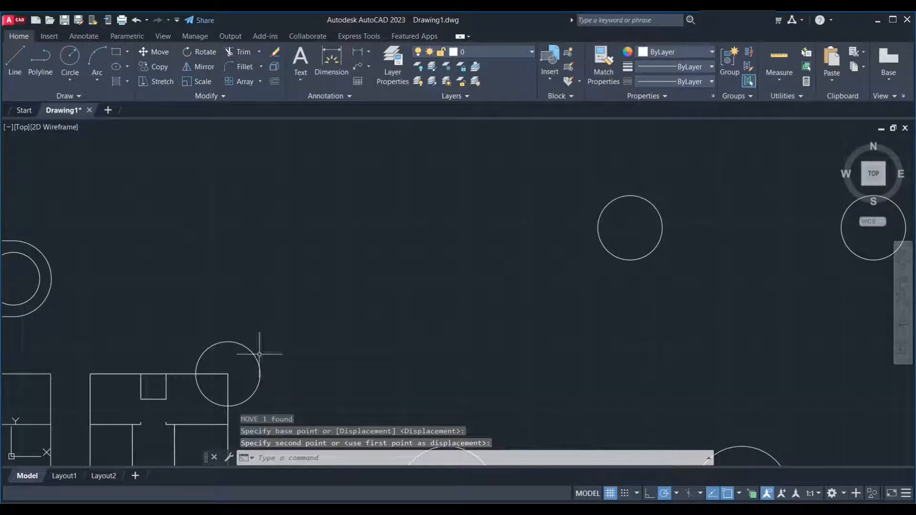
Move the next circle of the row by its left quadrant, using a Quadrant snap override, to the right-hand floor plan's upper-left corner
{"action": "scroll", "coordinate": [311, 263], "scroll_direction": "down", "scroll_amount": 3}
{"action": "scroll", "coordinate": [475, 259], "scroll_direction": "up", "scroll_amount": 3}
{"action": "left_click", "coordinate": [417, 205]}
{"action": "left_click", "coordinate": [305, 303]}
{"action": "type", "text": "M"}
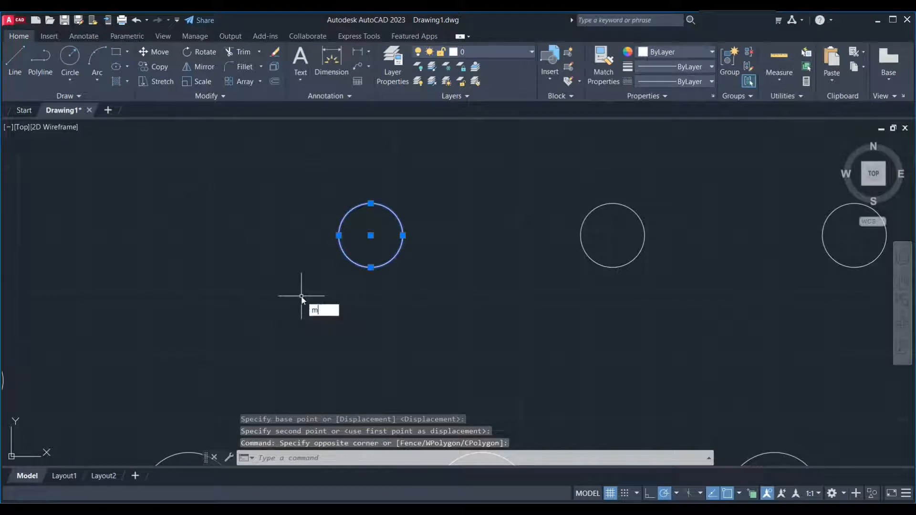
{"action": "key", "text": "Return"}
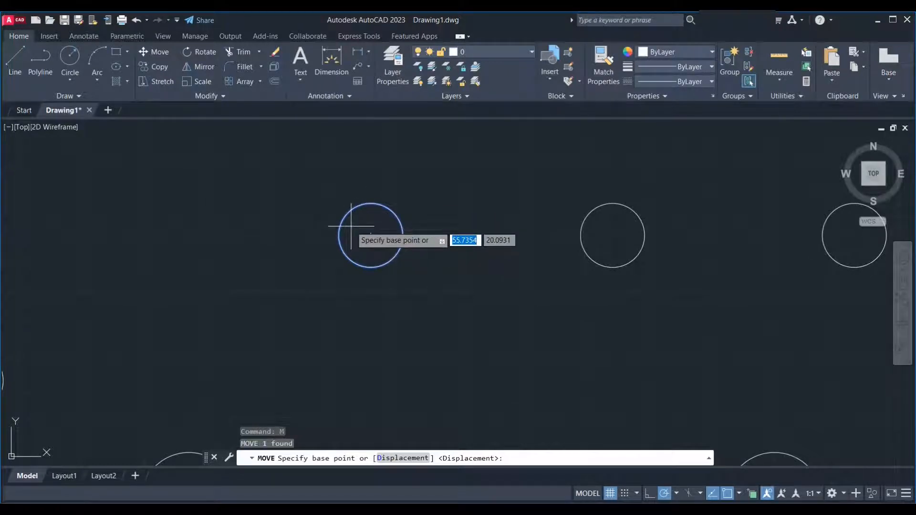
{"action": "right_click", "coordinate": [351, 226], "text": "shift"}
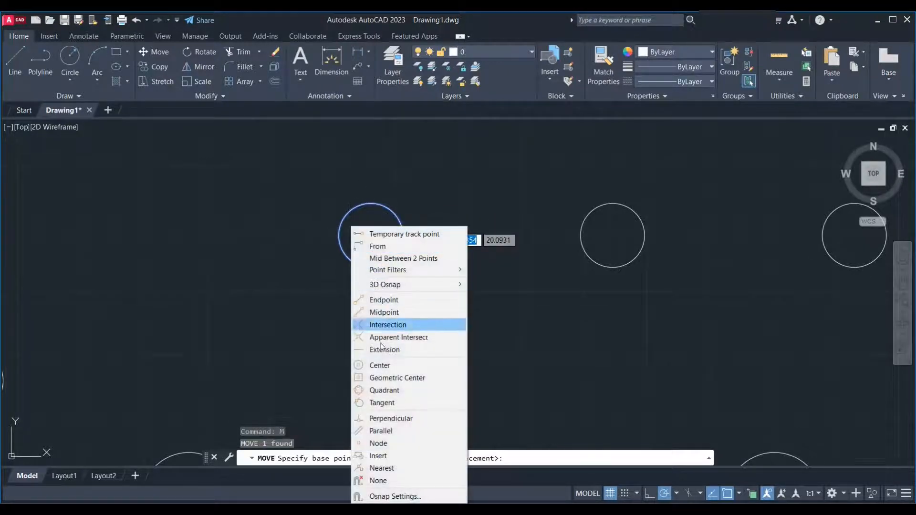
{"action": "left_click", "coordinate": [382, 390]}
{"action": "left_click", "coordinate": [338, 237]}
{"action": "scroll", "coordinate": [390, 206], "scroll_direction": "down", "scroll_amount": 4}
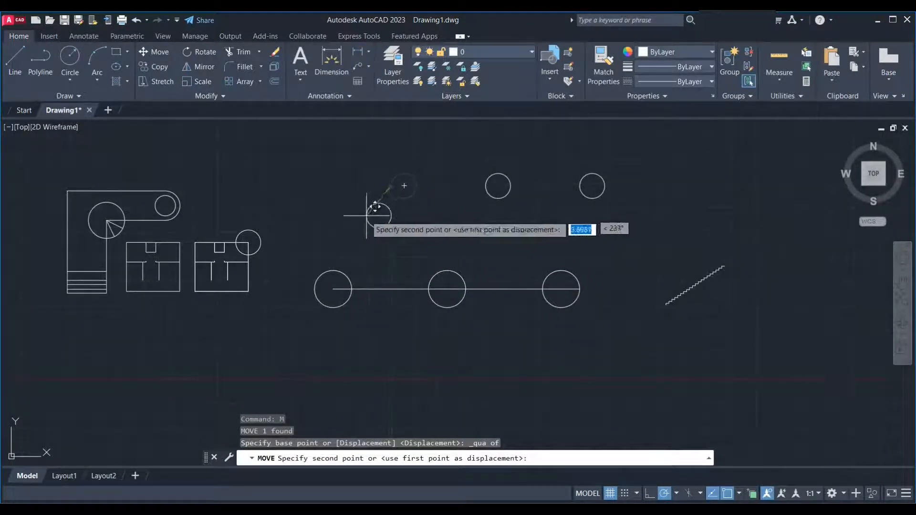
{"action": "scroll", "coordinate": [207, 230], "scroll_direction": "up", "scroll_amount": 5}
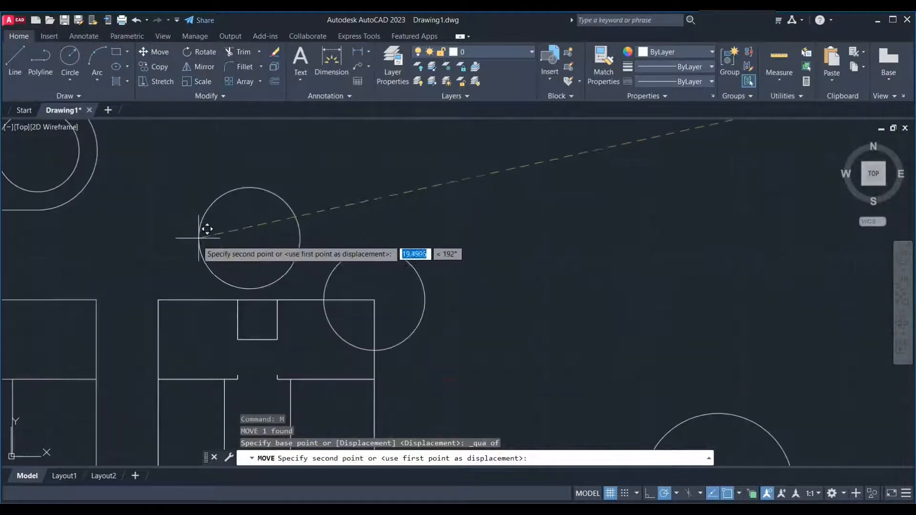
{"action": "left_click", "coordinate": [158, 300]}
Move the left one of the two remaining row circles 5 units straight up from its center
{"action": "scroll", "coordinate": [272, 258], "scroll_direction": "down", "scroll_amount": 6}
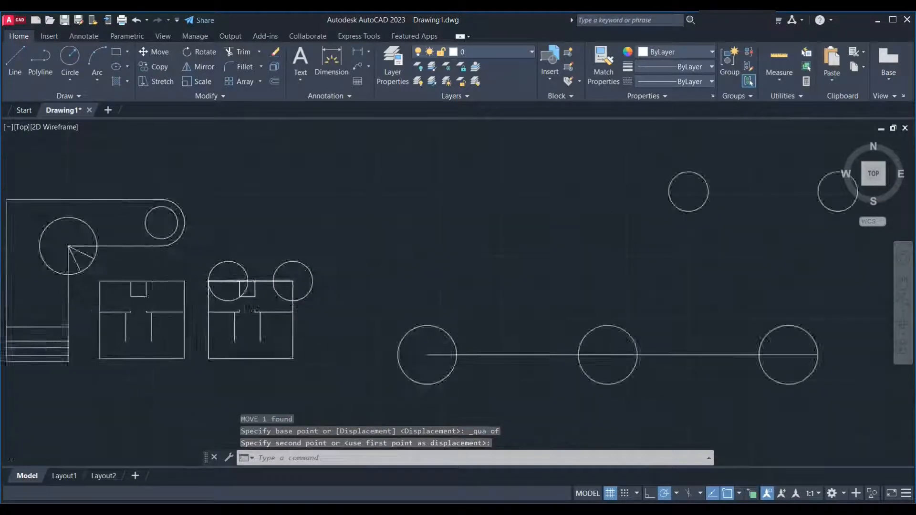
{"action": "scroll", "coordinate": [549, 234], "scroll_direction": "down", "scroll_amount": 3}
{"action": "scroll", "coordinate": [500, 231], "scroll_direction": "up", "scroll_amount": 8}
{"action": "left_click", "coordinate": [463, 186]}
{"action": "left_click", "coordinate": [345, 305]}
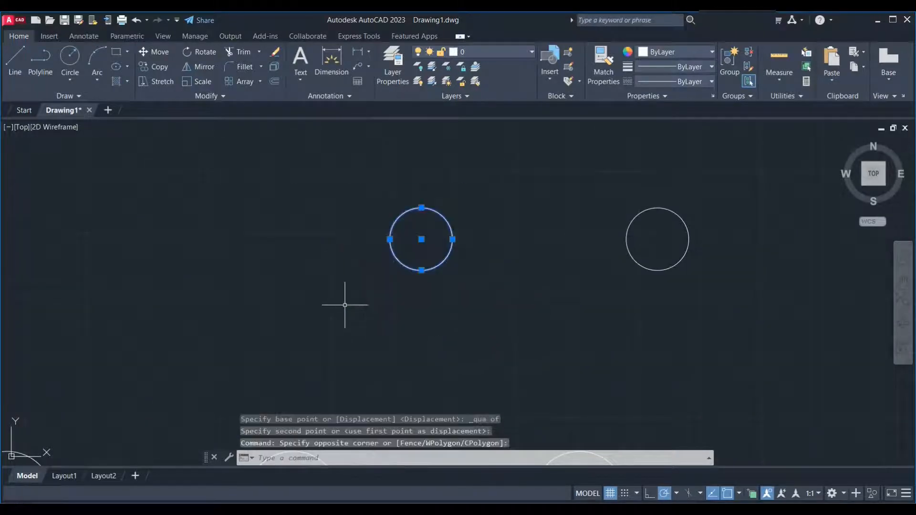
{"action": "type", "text": "co"}
{"action": "key", "text": "Return"}
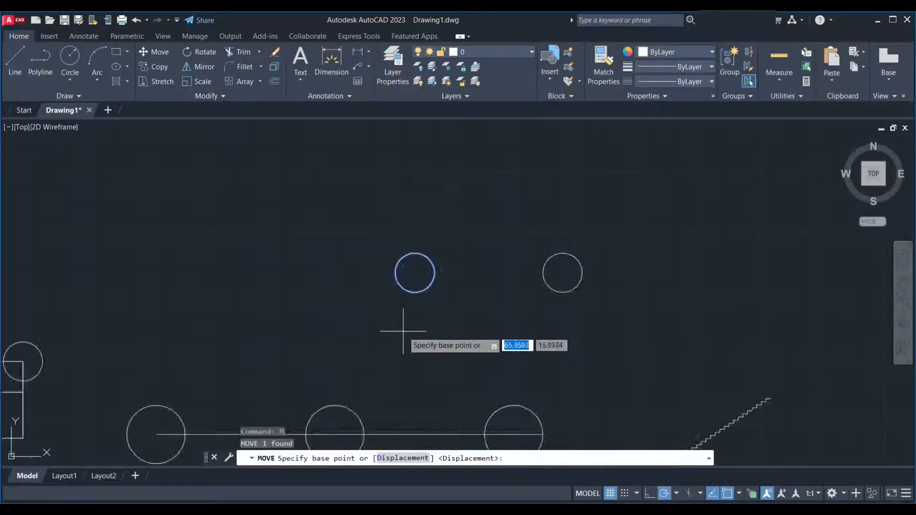
{"action": "scroll", "coordinate": [389, 363], "scroll_direction": "down", "scroll_amount": 4}
{"action": "scroll", "coordinate": [400, 333], "scroll_direction": "up", "scroll_amount": 2}
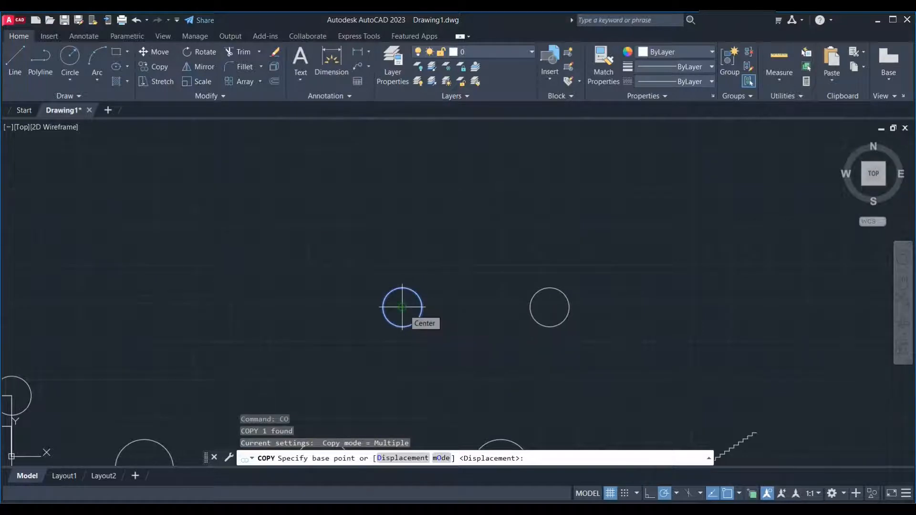
{"action": "left_click", "coordinate": [402, 307]}
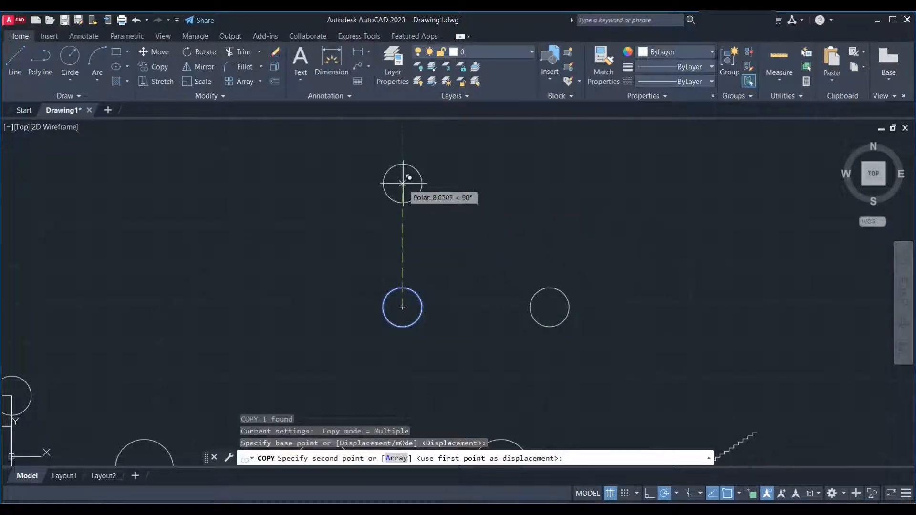
{"action": "type", "text": "5"}
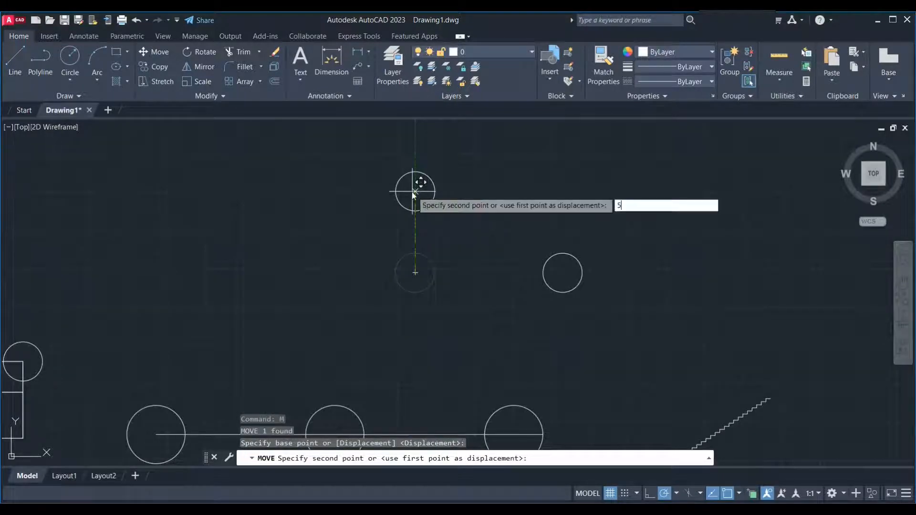
{"action": "key", "text": "Return"}
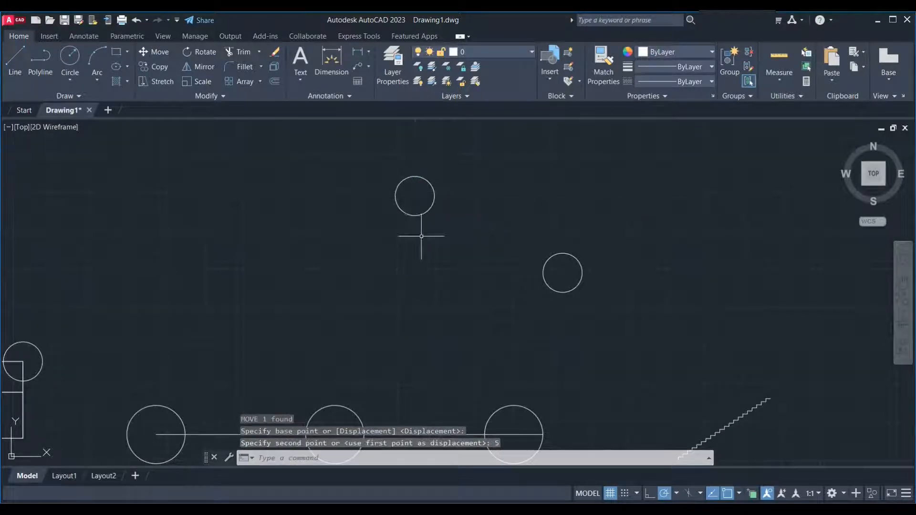
Move the other remaining row circle 5 units straight up, using a base point in empty space away from it
{"action": "left_click", "coordinate": [607, 236]}
{"action": "left_click", "coordinate": [521, 309]}
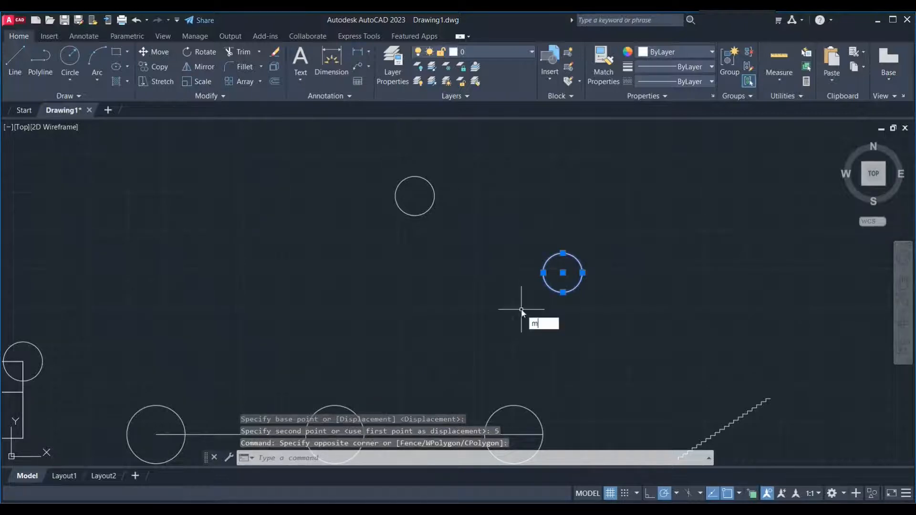
{"action": "key", "text": "Return"}
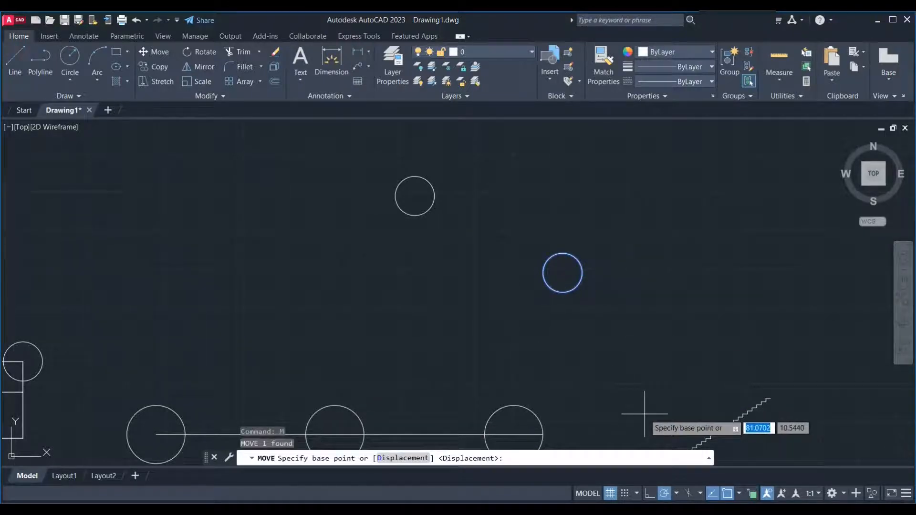
{"action": "left_click", "coordinate": [644, 415]}
{"action": "type", "text": "5"}
{"action": "key", "text": "Return"}
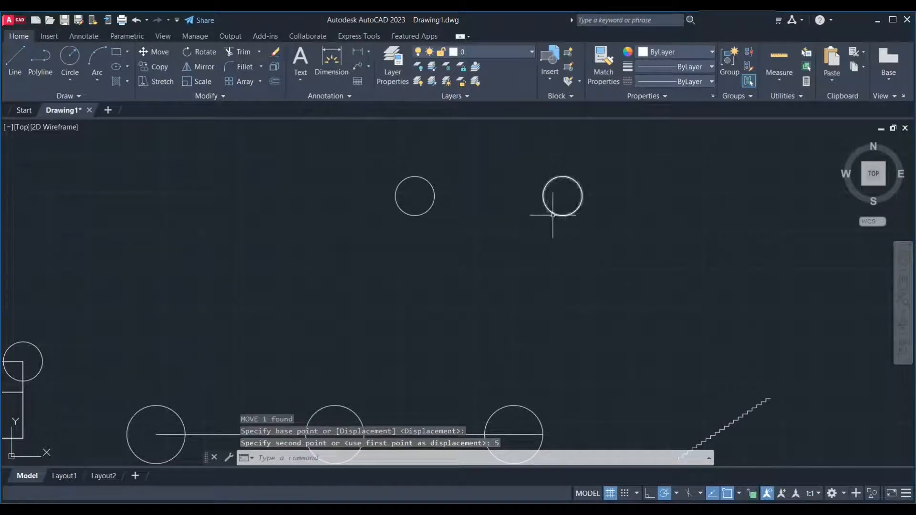
Move the right-hand circle of the raised pair 2 units straight down, using a base point in empty space below it
{"action": "scroll", "coordinate": [551, 276], "scroll_direction": "down", "scroll_amount": 2}
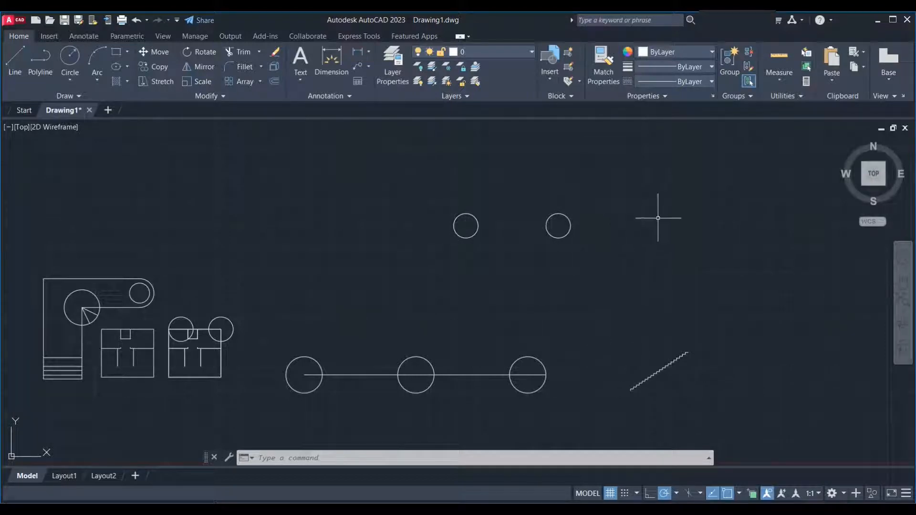
{"action": "scroll", "coordinate": [416, 268], "scroll_direction": "down", "scroll_amount": 2}
{"action": "scroll", "coordinate": [489, 257], "scroll_direction": "up", "scroll_amount": 5}
{"action": "left_click", "coordinate": [532, 237]}
{"action": "left_click", "coordinate": [517, 257]}
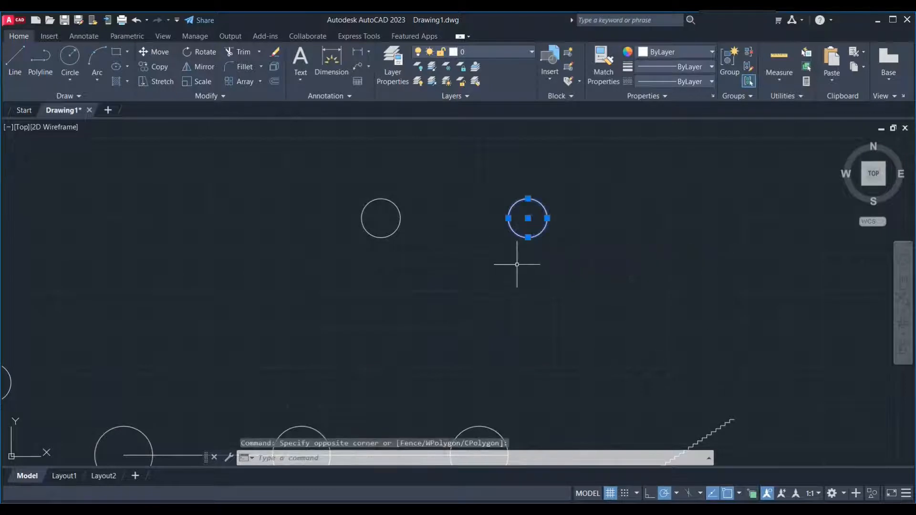
{"action": "type", "text": "m"}
{"action": "key", "text": "Return"}
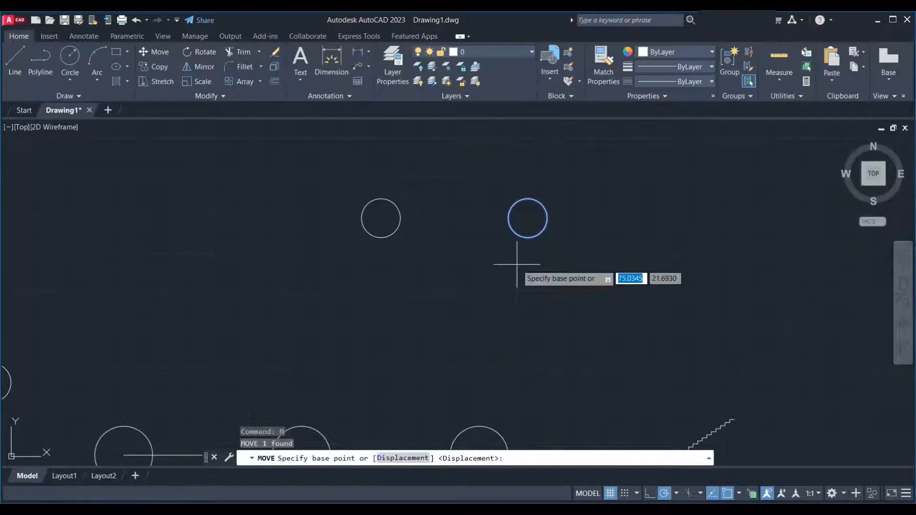
{"action": "left_click", "coordinate": [516, 264]}
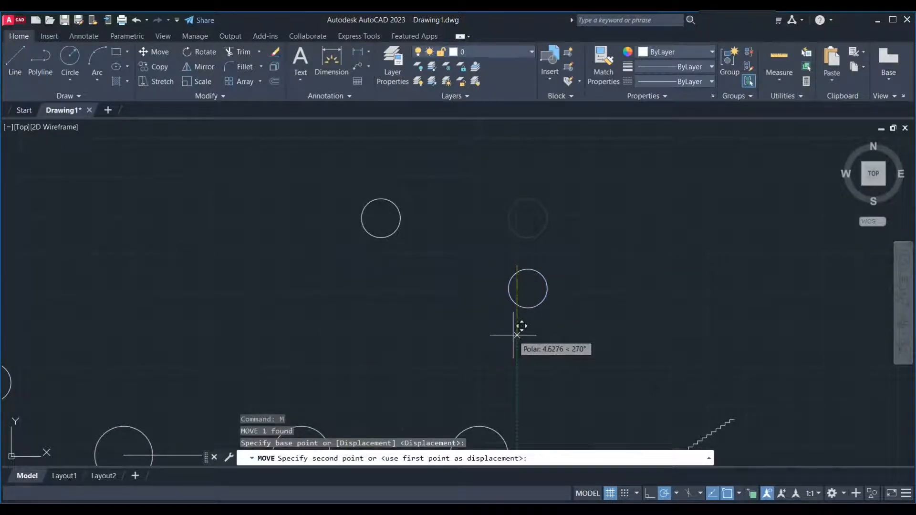
{"action": "type", "text": "2"}
{"action": "key", "text": "Return"}
Move the small three-line box of the left floor plan by its upper-left corner onto the right room's horizontal wall, using a Nearest snap override
{"action": "scroll", "coordinate": [525, 249], "scroll_direction": "down", "scroll_amount": 3}
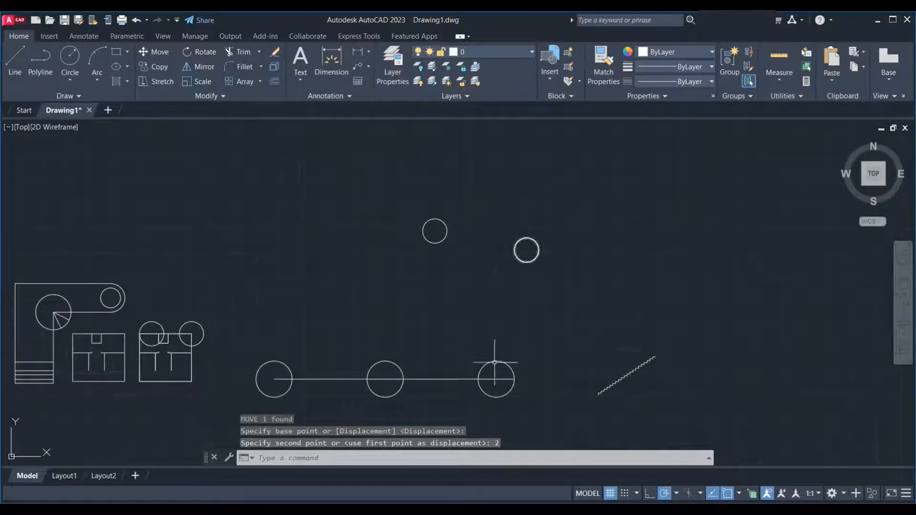
{"action": "scroll", "coordinate": [95, 375], "scroll_direction": "up", "scroll_amount": 3}
{"action": "mouse_move", "coordinate": [95, 334]}
{"action": "middle_mouse_down"}
{"action": "mouse_move", "coordinate": [286, 334]}
{"action": "mouse_move", "coordinate": [449, 311]}
{"action": "middle_mouse_up"}
{"action": "scroll", "coordinate": [449, 311], "scroll_direction": "up", "scroll_amount": 5}
{"action": "left_click", "coordinate": [522, 262]}
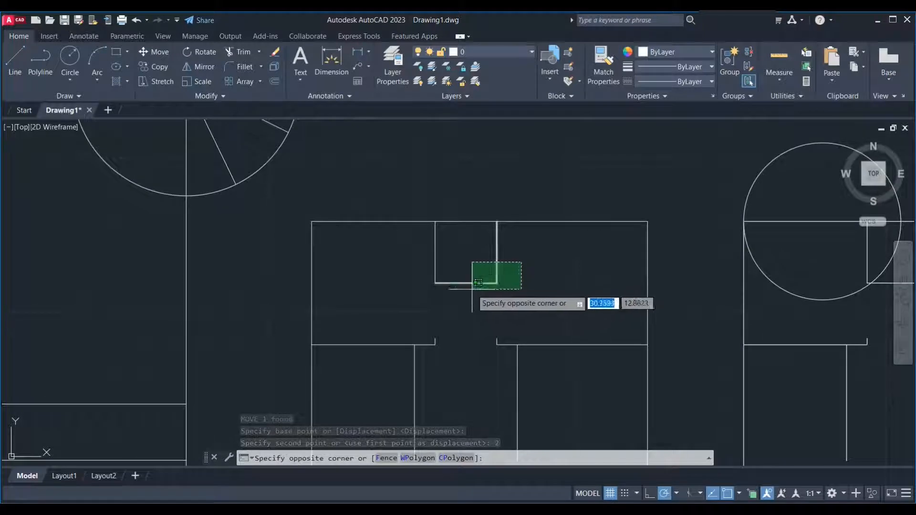
{"action": "left_click", "coordinate": [402, 298]}
{"action": "type", "text": "m"}
{"action": "key", "text": "Return"}
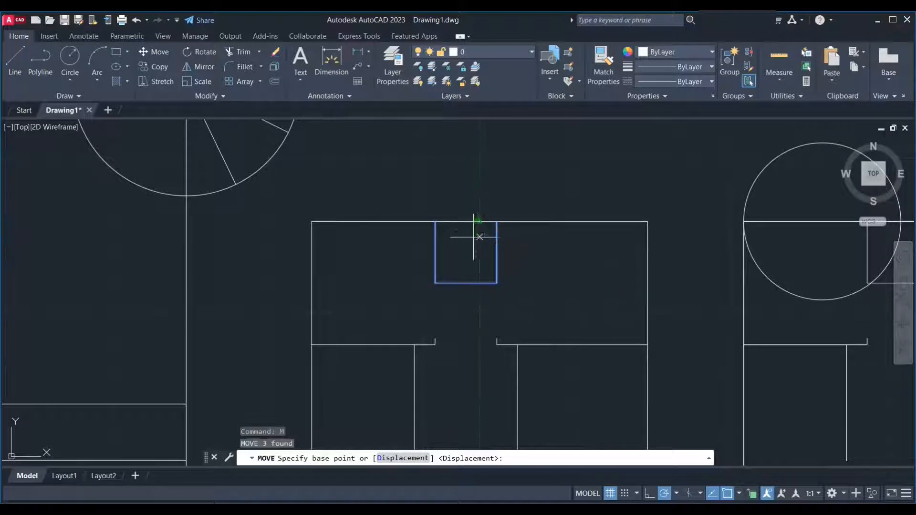
{"action": "left_click", "coordinate": [435, 221]}
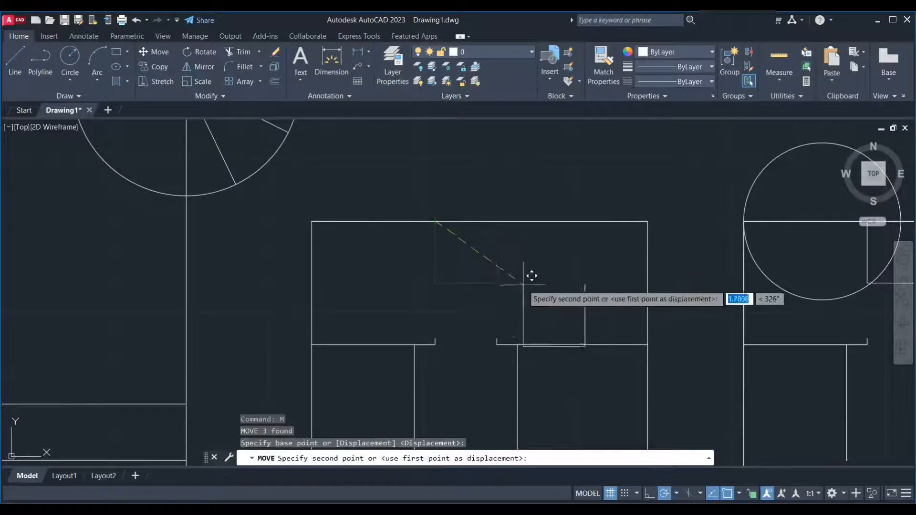
{"action": "scroll", "coordinate": [497, 263], "scroll_direction": "down", "scroll_amount": 4}
{"action": "scroll", "coordinate": [520, 294], "scroll_direction": "up", "scroll_amount": 4}
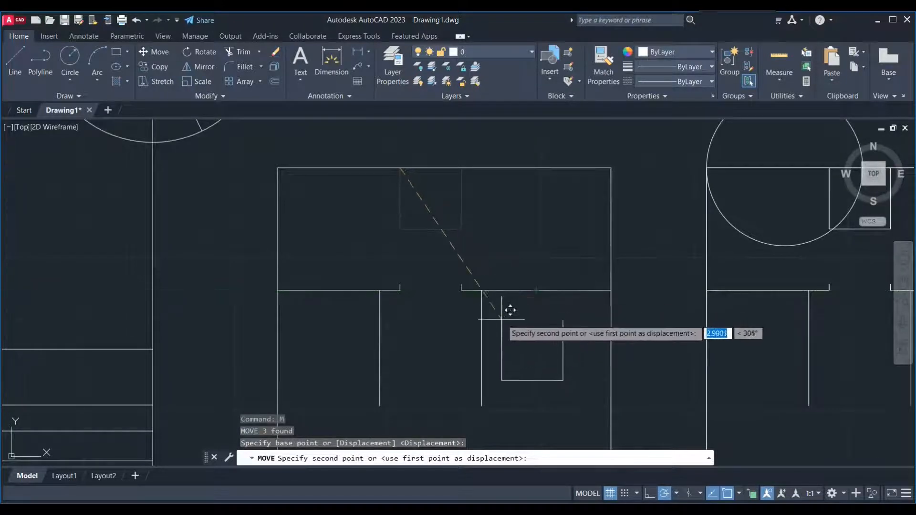
{"action": "scroll", "coordinate": [512, 301], "scroll_direction": "up", "scroll_amount": 2}
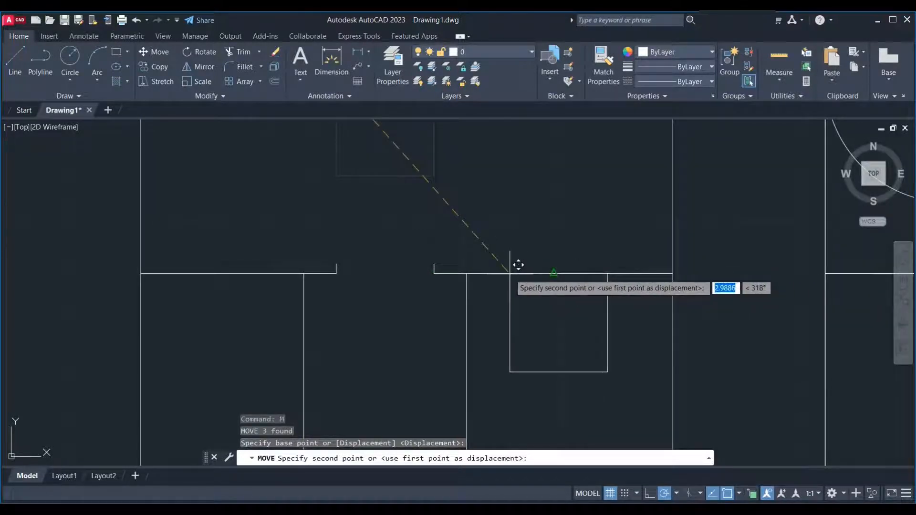
{"action": "left_click", "coordinate": [740, 494]}
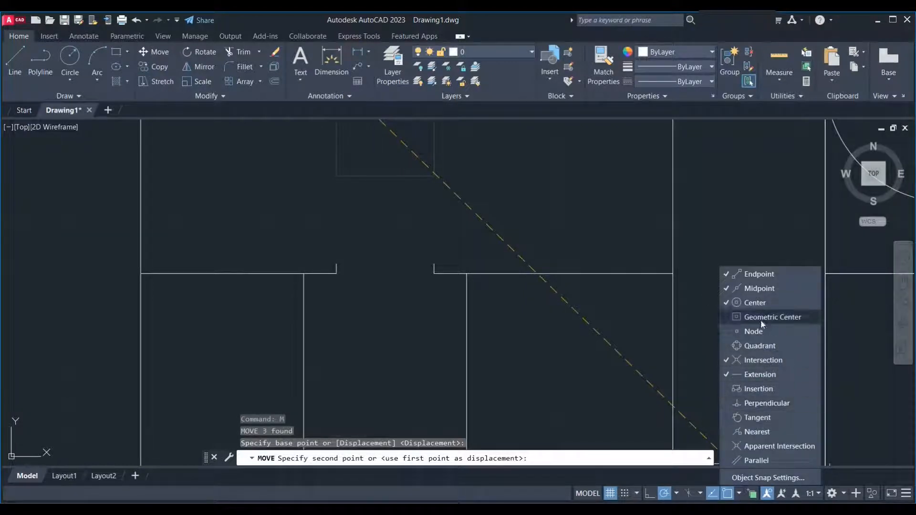
{"action": "left_click", "coordinate": [549, 327]}
{"action": "right_click", "coordinate": [549, 327], "text": "shift"}
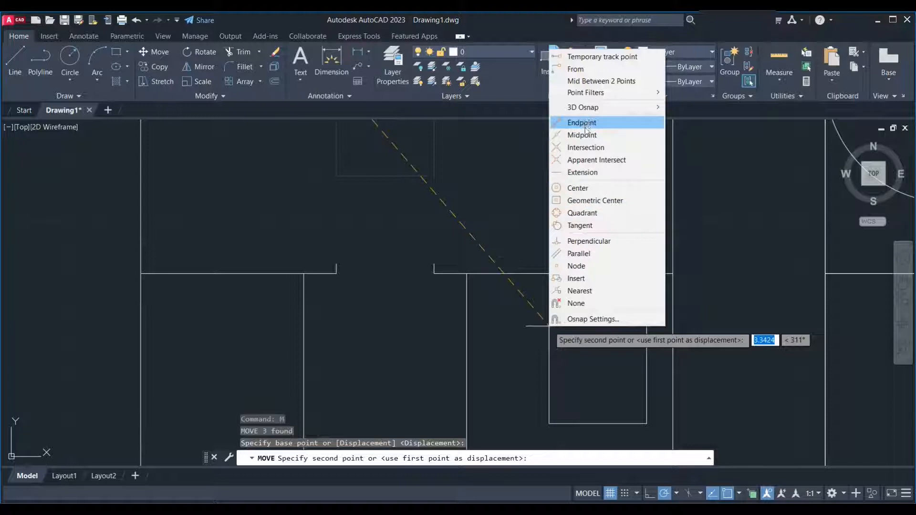
{"action": "left_click", "coordinate": [589, 292]}
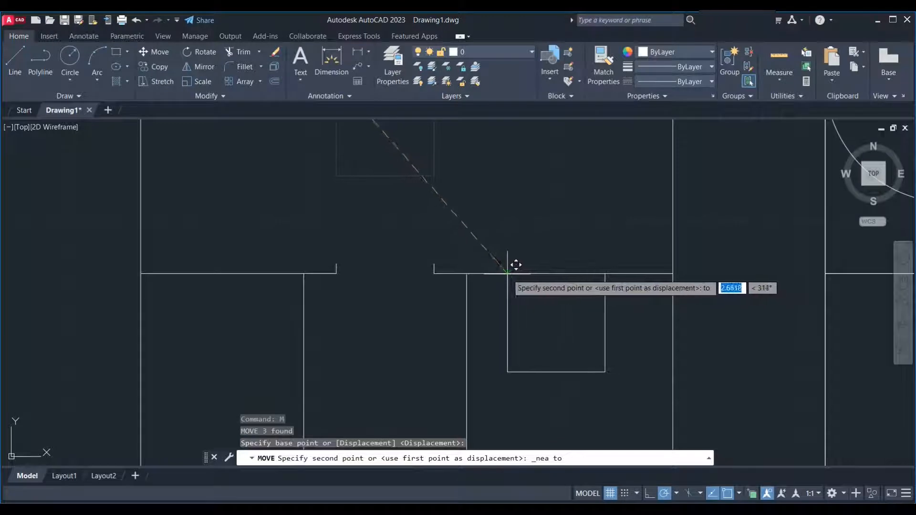
{"action": "left_click", "coordinate": [541, 274]}
{"action": "scroll", "coordinate": [303, 245], "scroll_direction": "down", "scroll_amount": 5}
{"action": "scroll", "coordinate": [347, 328], "scroll_direction": "down", "scroll_amount": 2}
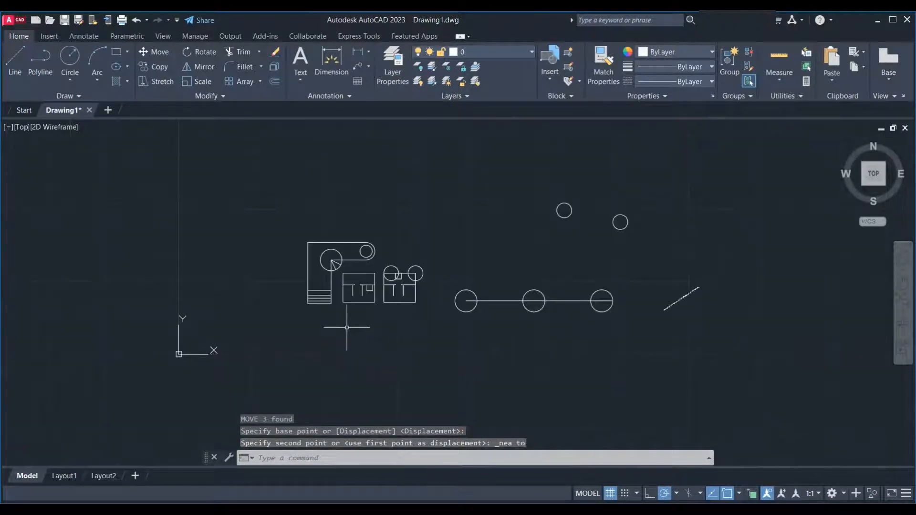
{"action": "scroll", "coordinate": [725, 256], "scroll_direction": "up", "scroll_amount": 2}
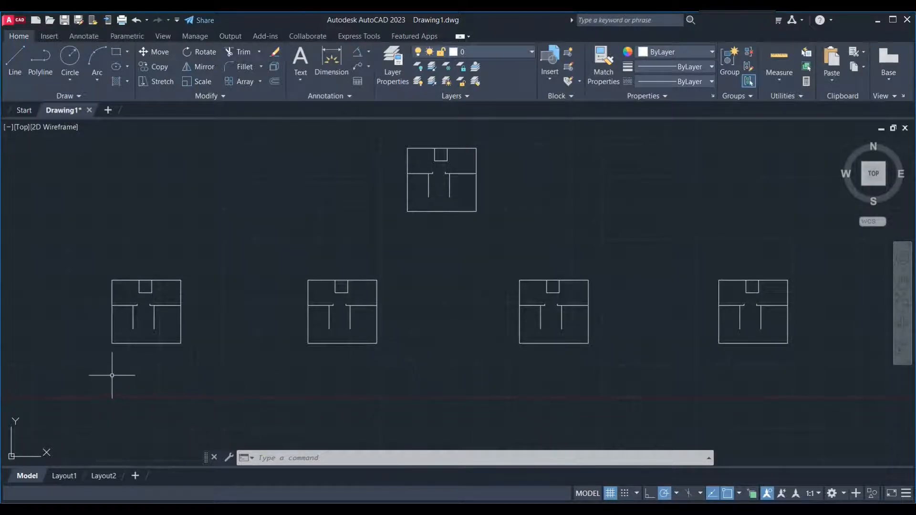
Rotate the leftmost floor plan of the lower row 30 degrees about its lower-left corner
{"action": "scroll", "coordinate": [105, 367], "scroll_direction": "up", "scroll_amount": 2}
{"action": "mouse_move", "coordinate": [142, 357]}
{"action": "middle_mouse_down"}
{"action": "mouse_move", "coordinate": [210, 368]}
{"action": "mouse_move", "coordinate": [364, 344]}
{"action": "mouse_move", "coordinate": [331, 332]}
{"action": "middle_mouse_up"}
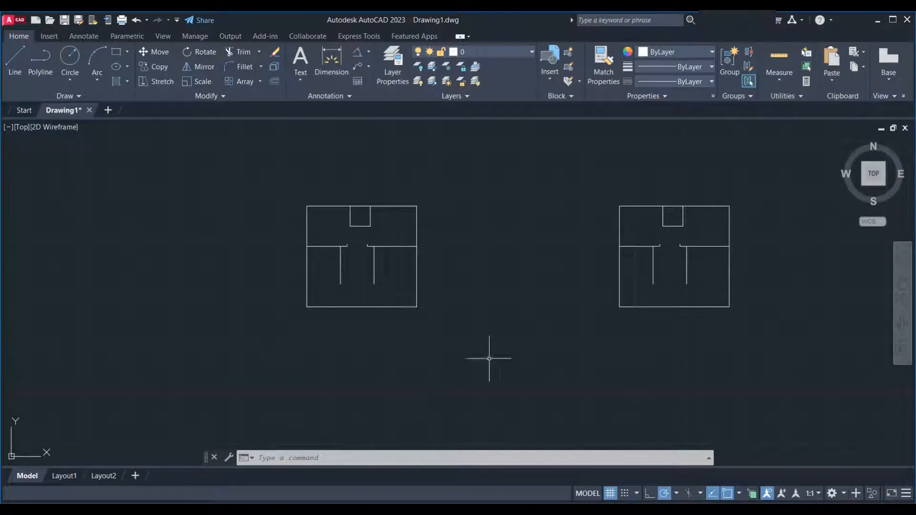
{"action": "left_click", "coordinate": [464, 161]}
{"action": "left_click", "coordinate": [247, 354]}
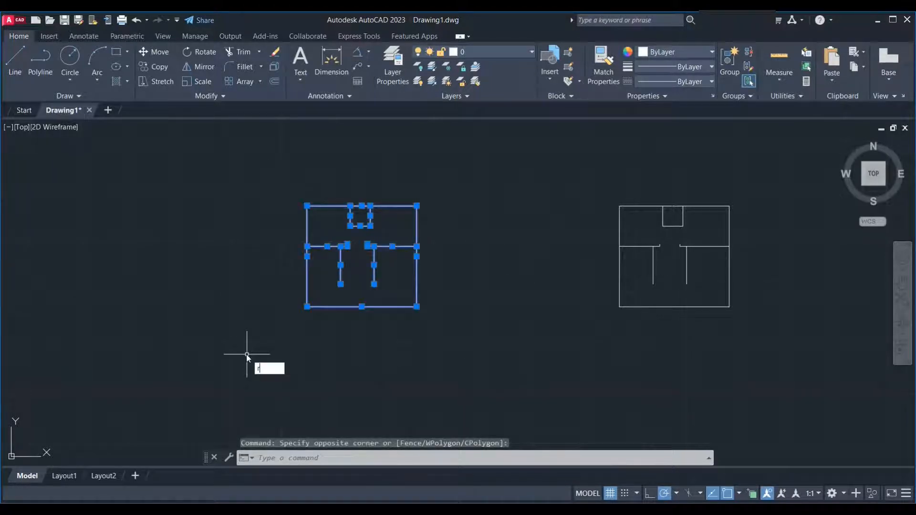
{"action": "type", "text": "ro"}
{"action": "key", "text": "Return"}
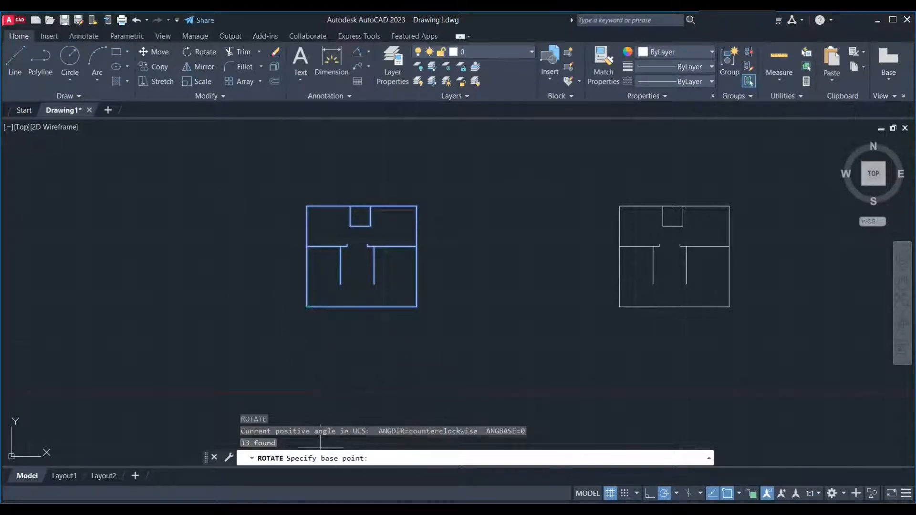
{"action": "left_click", "coordinate": [307, 307]}
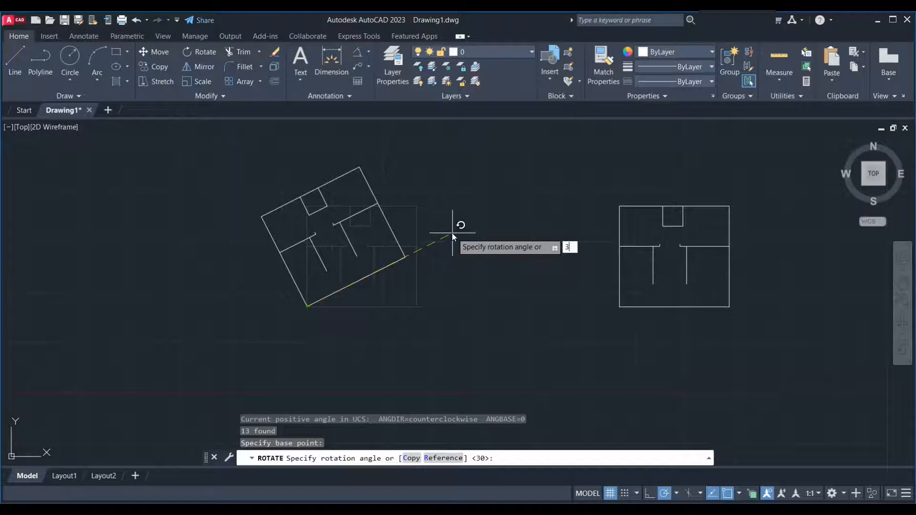
{"action": "key", "text": "Return"}
{"action": "scroll", "coordinate": [230, 307], "scroll_direction": "down", "scroll_amount": 2}
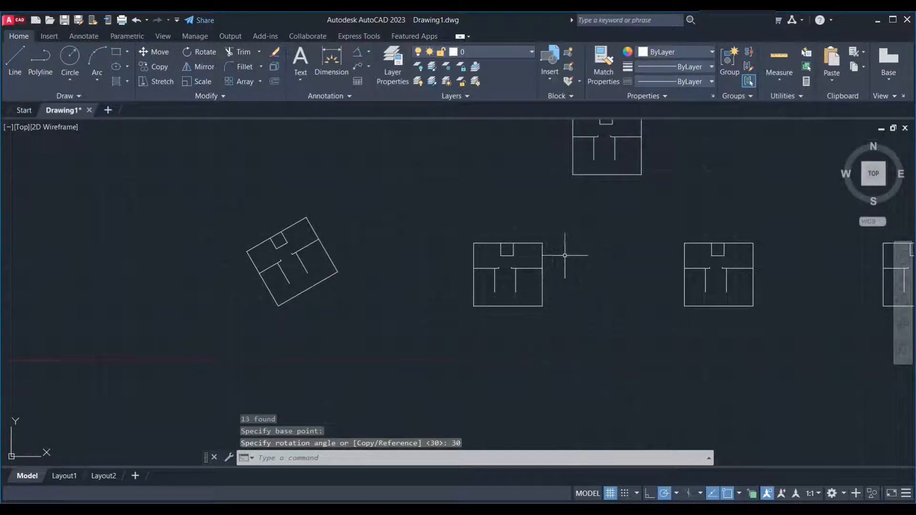
Rotate the second floor plan of the row 30 degrees about the midpoint of its bottom edge
{"action": "left_click", "coordinate": [570, 218]}
{"action": "left_click", "coordinate": [435, 340]}
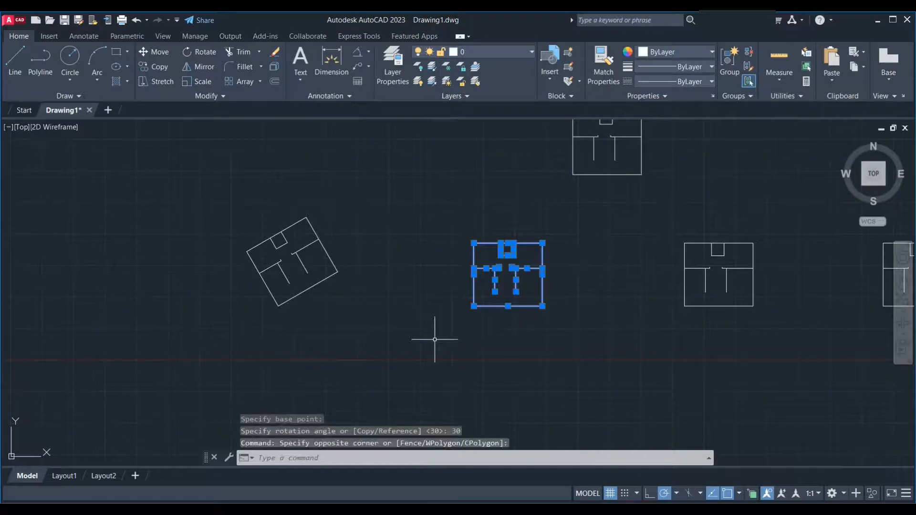
{"action": "type", "text": "ro"}
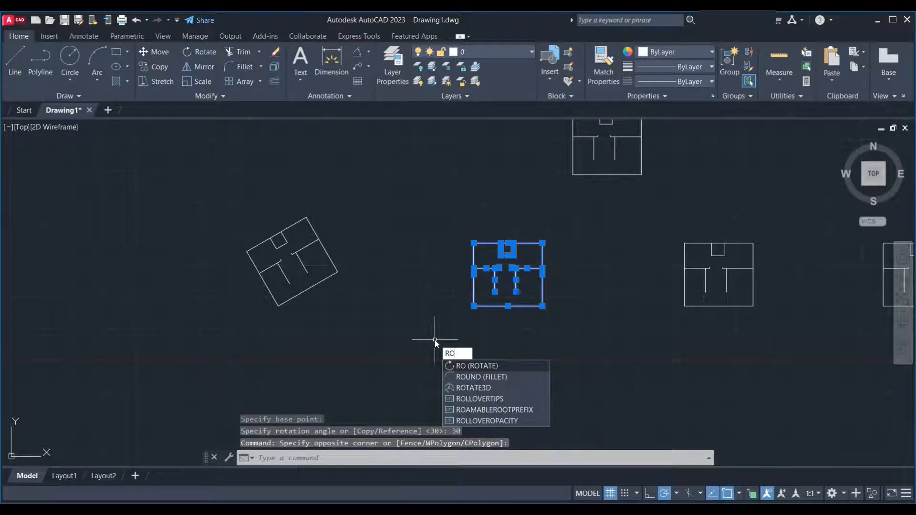
{"action": "key", "text": "Return"}
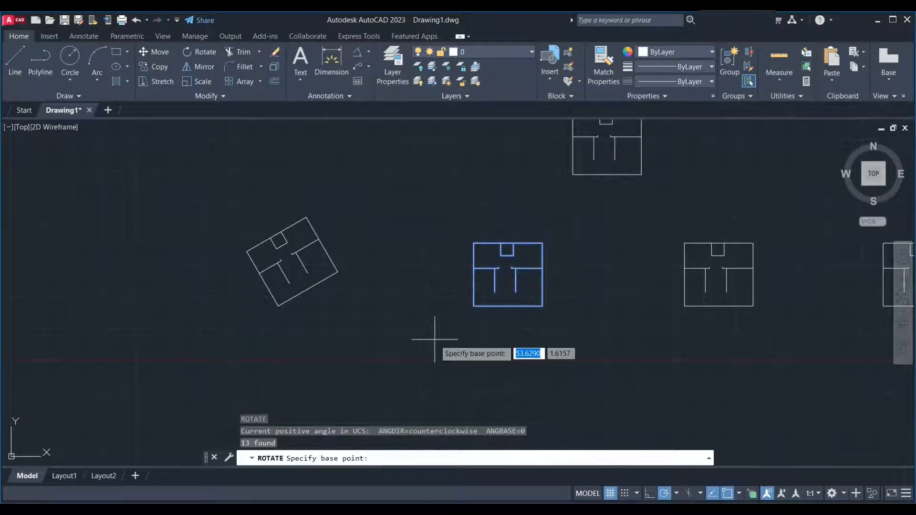
{"action": "left_click", "coordinate": [508, 305]}
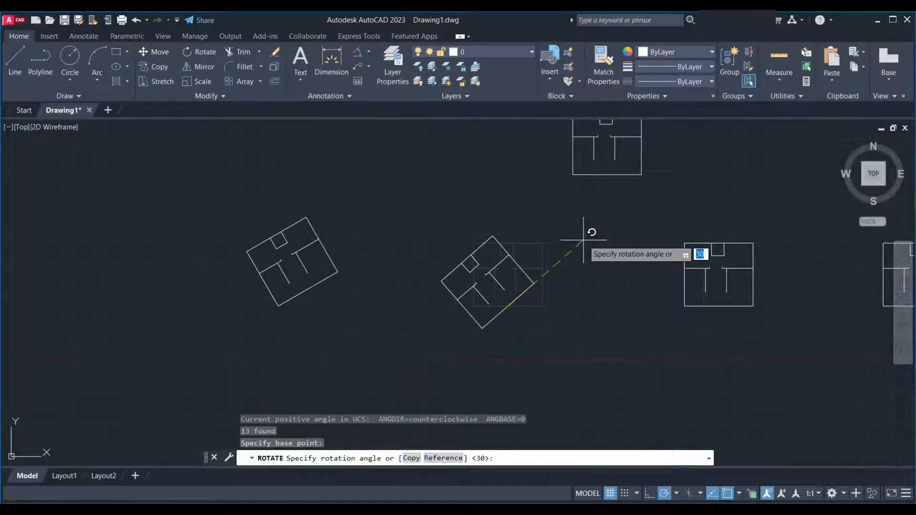
{"action": "type", "text": "0"}
{"action": "key", "text": "Return"}
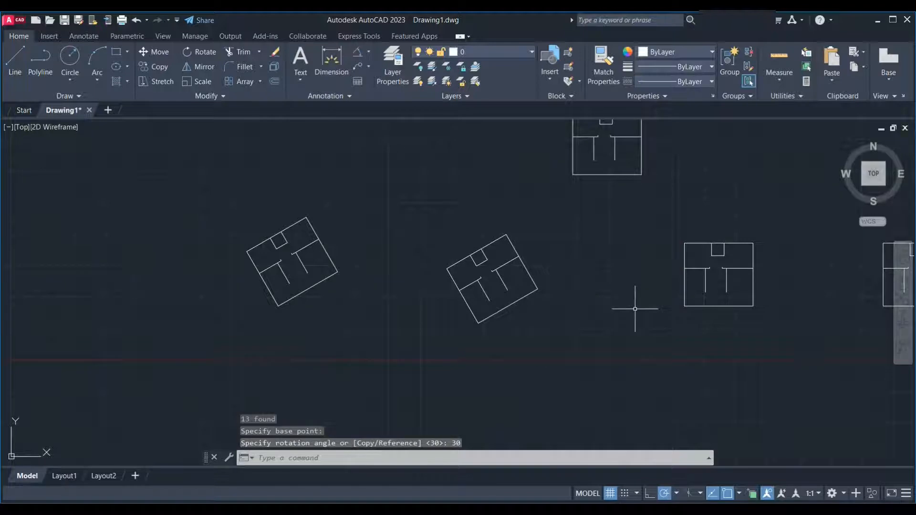
Draw a horizontal reference line running left from the third floor plan's upper-left corner
{"action": "middle_click_drag", "start_coordinate": [595, 334], "coordinate": [393, 336]}
{"action": "scroll", "coordinate": [477, 241], "scroll_direction": "up", "scroll_amount": 4}
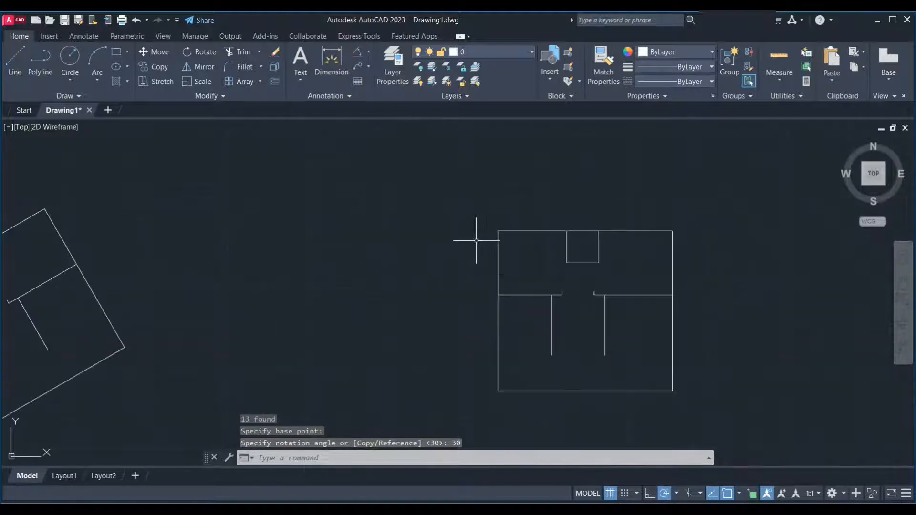
{"action": "type", "text": "l"}
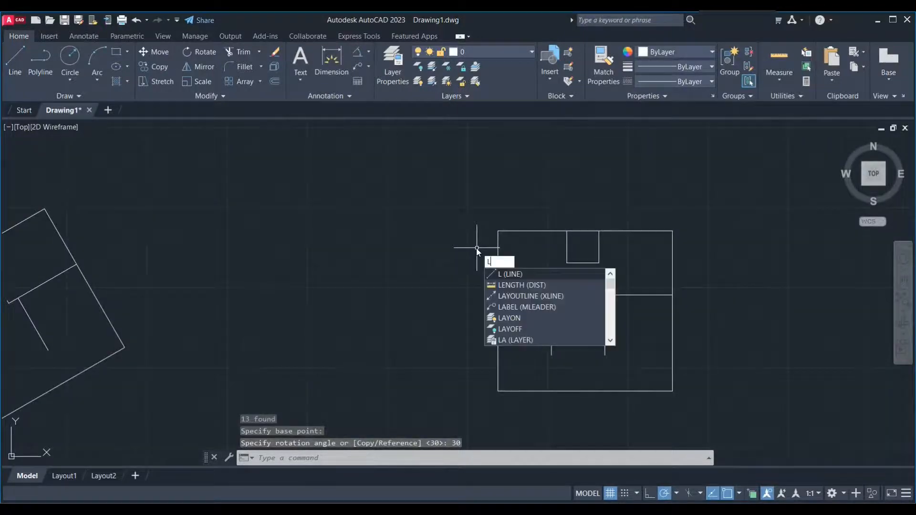
{"action": "key", "text": "Return"}
{"action": "left_click", "coordinate": [498, 231]}
{"action": "left_click", "coordinate": [269, 231]}
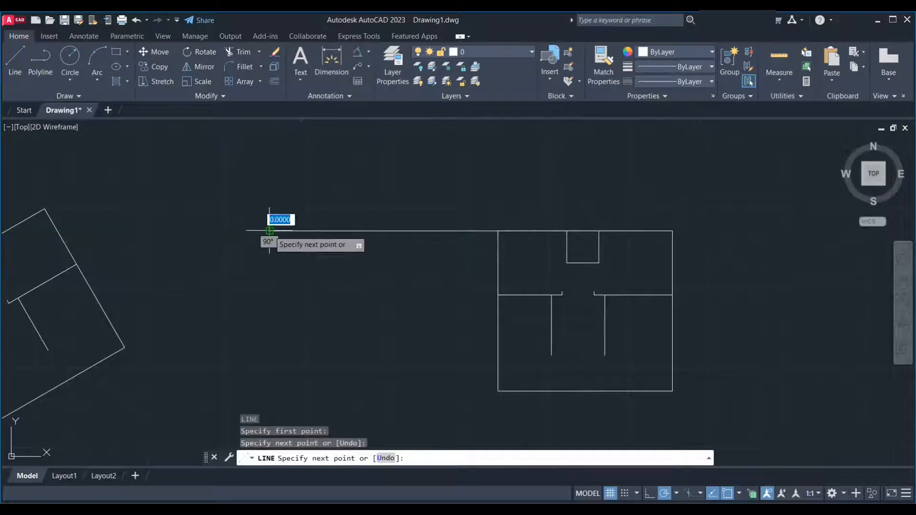
{"action": "key", "text": "Escape"}
{"action": "scroll", "coordinate": [470, 305], "scroll_direction": "down", "scroll_amount": 2}
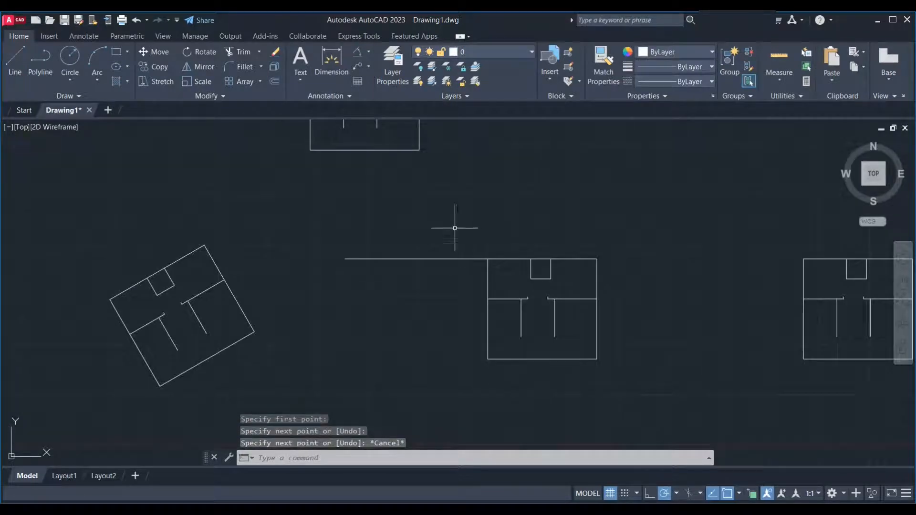
Rotate the third floor plan, without its reference line, 30 degrees about its upper-left corner
{"action": "left_click", "coordinate": [435, 202]}
{"action": "left_click", "coordinate": [671, 394]}
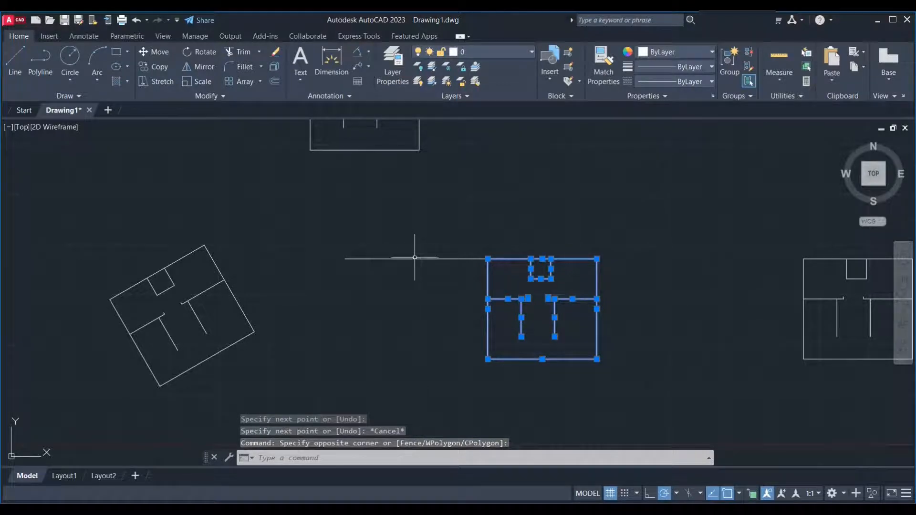
{"action": "scroll", "coordinate": [499, 269], "scroll_direction": "down", "scroll_amount": 2}
{"action": "scroll", "coordinate": [496, 265], "scroll_direction": "up", "scroll_amount": 2}
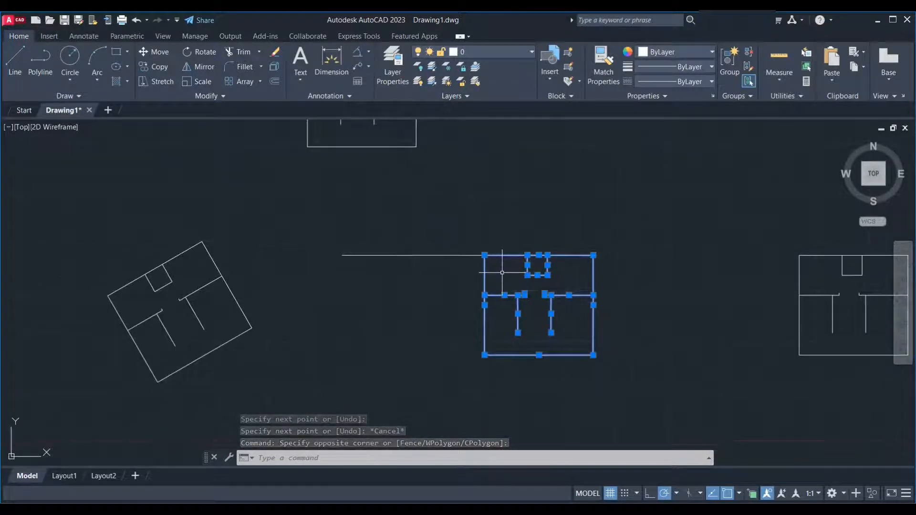
{"action": "type", "text": "RO"}
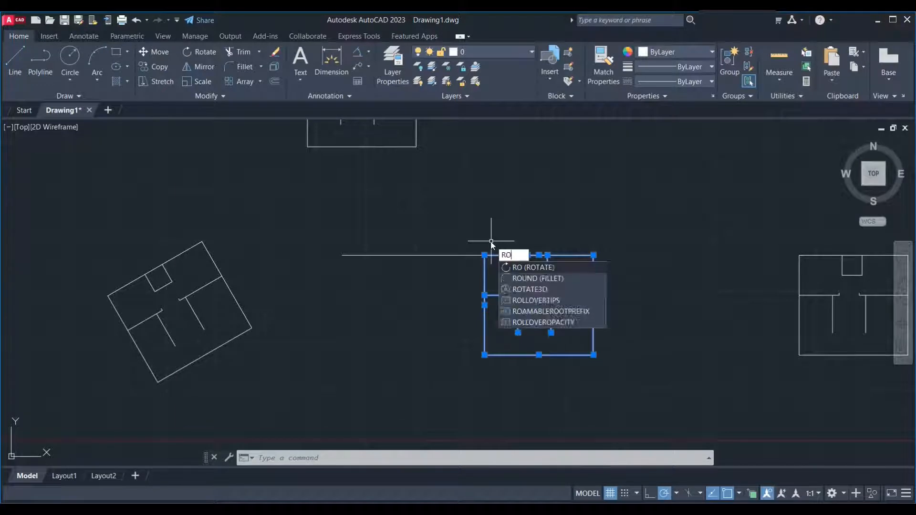
{"action": "key", "text": "Return"}
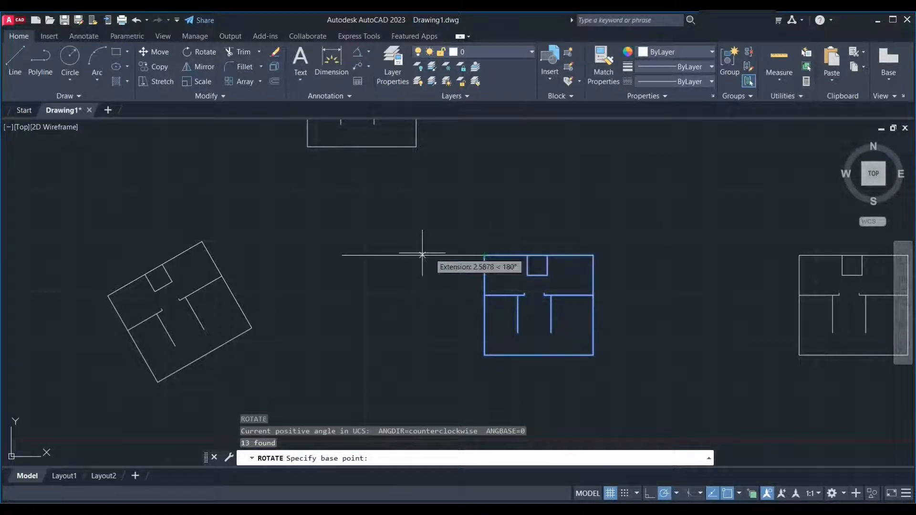
{"action": "left_click", "coordinate": [484, 255]}
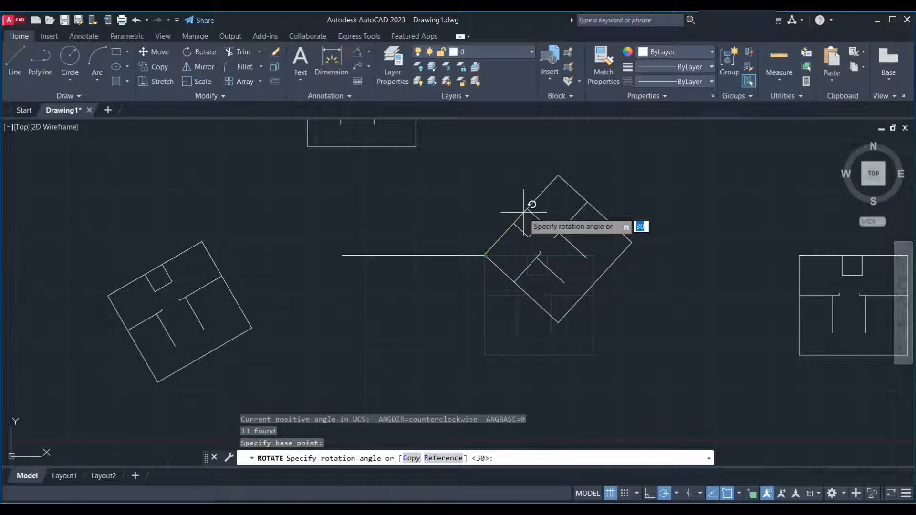
{"action": "type", "text": "3"}
{"action": "key", "text": "Return"}
{"action": "scroll", "coordinate": [418, 237], "scroll_direction": "down", "scroll_amount": 2}
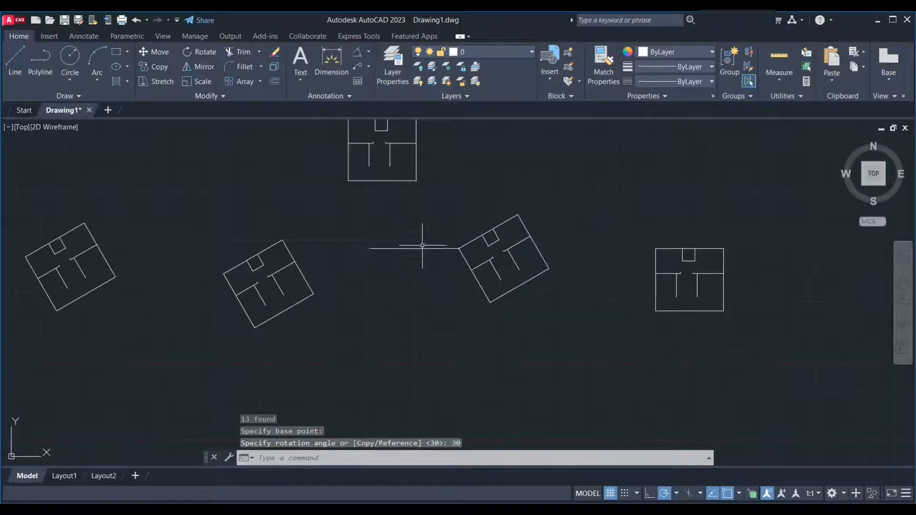
Draw a horizontal reference line running left from the fourth floor plan's upper-left corner
{"action": "scroll", "coordinate": [700, 250], "scroll_direction": "up", "scroll_amount": 2}
{"action": "type", "text": "l"}
{"action": "key", "text": "Return"}
{"action": "left_click", "coordinate": [627, 246]}
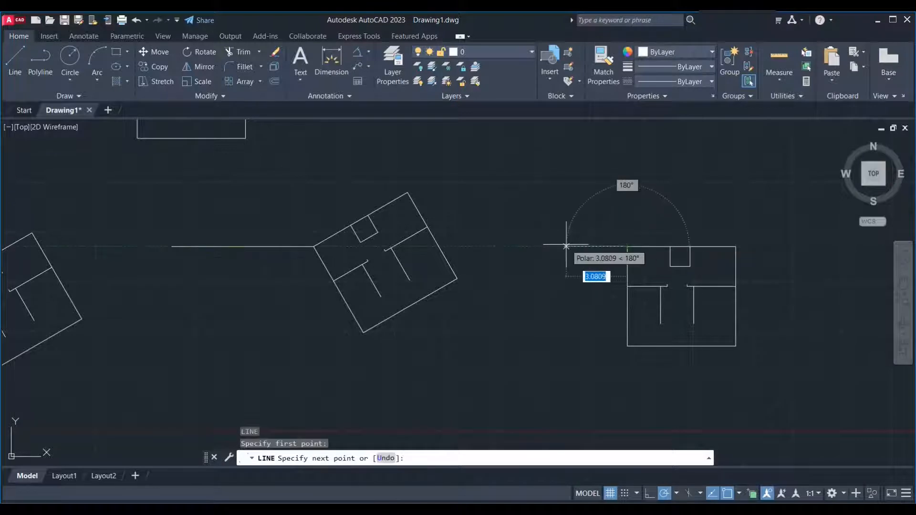
{"action": "left_click", "coordinate": [551, 247]}
{"action": "key", "text": "Escape"}
Rotate the fourth floor plan, without its reference line, 30 degrees about the midpoint of its top edge
{"action": "left_click", "coordinate": [618, 210]}
{"action": "left_click", "coordinate": [762, 382]}
{"action": "type", "text": "Ro"}
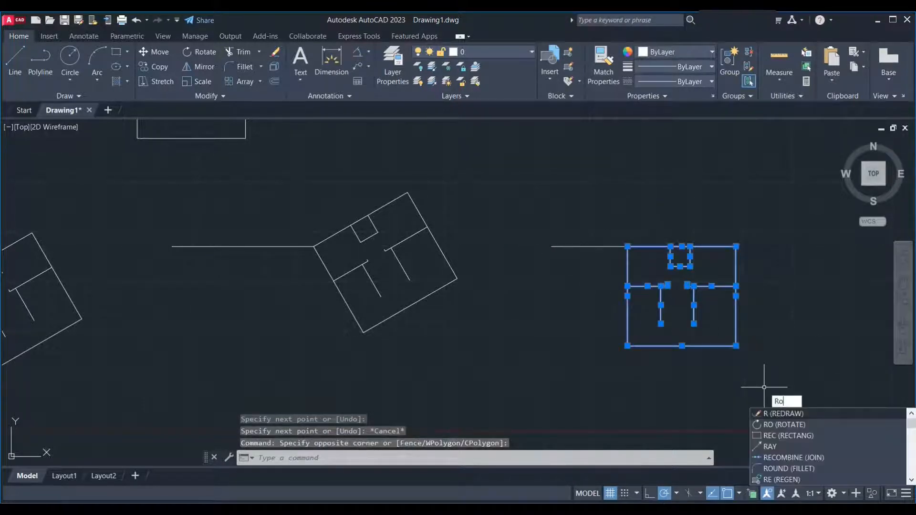
{"action": "key", "text": "Return"}
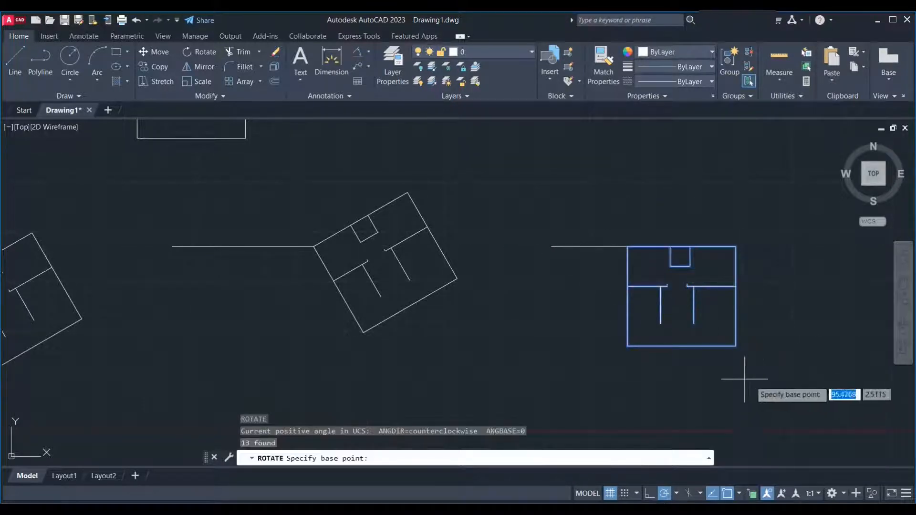
{"action": "left_click", "coordinate": [682, 246]}
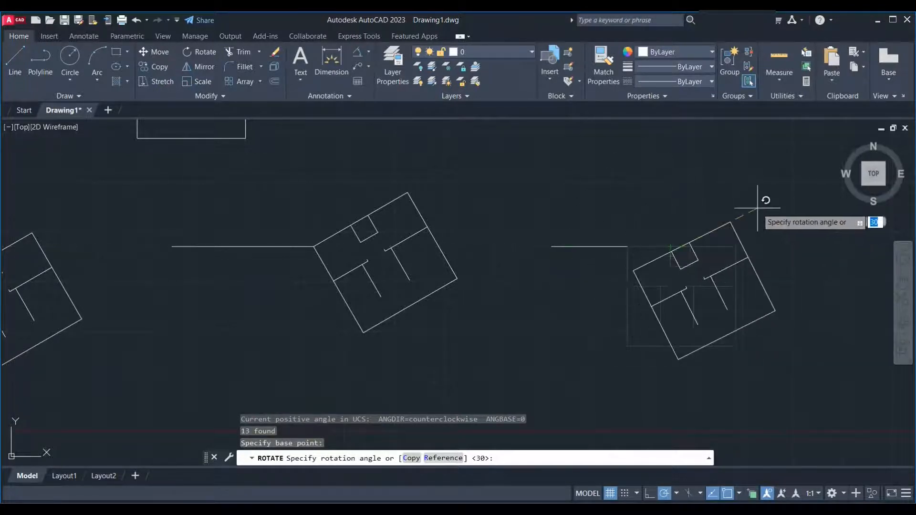
{"action": "key", "text": "Return"}
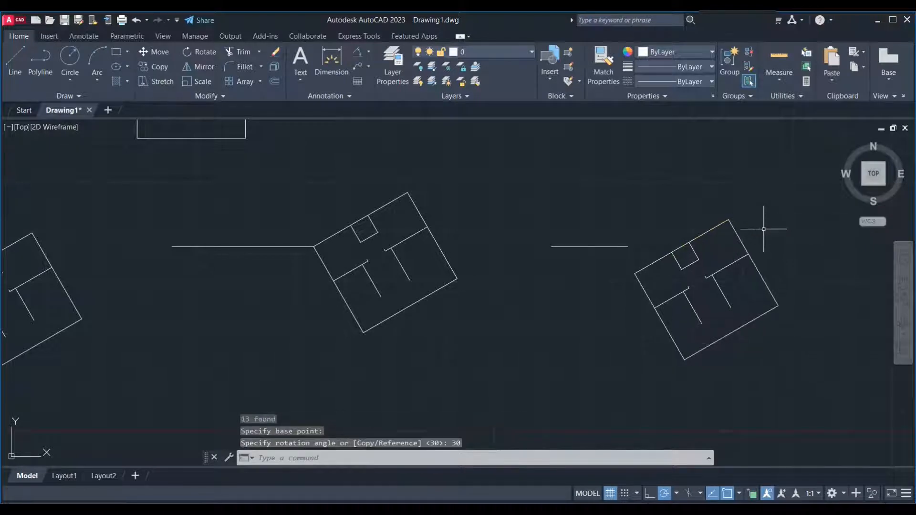
{"action": "left_click", "coordinate": [787, 213]}
{"action": "left_click", "coordinate": [638, 369]}
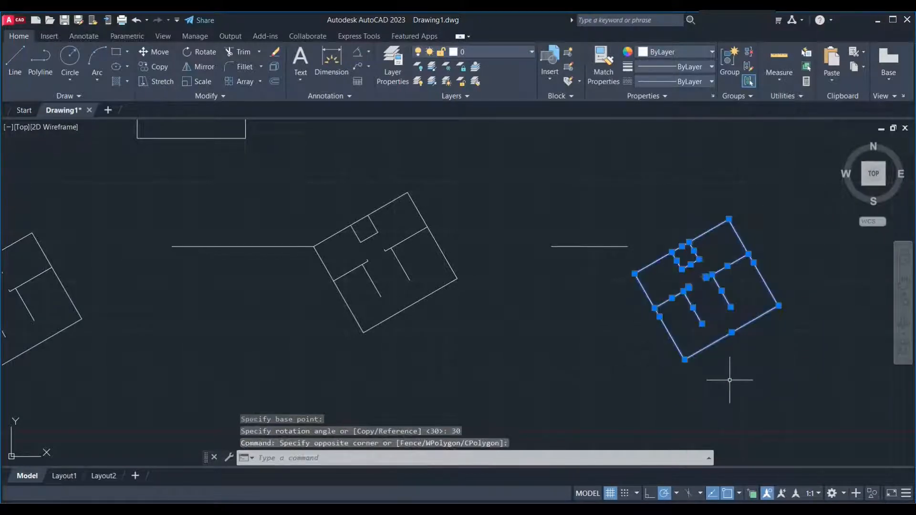
{"action": "type", "text": "m"}
{"action": "key", "text": "Return"}
{"action": "left_click", "coordinate": [779, 306]}
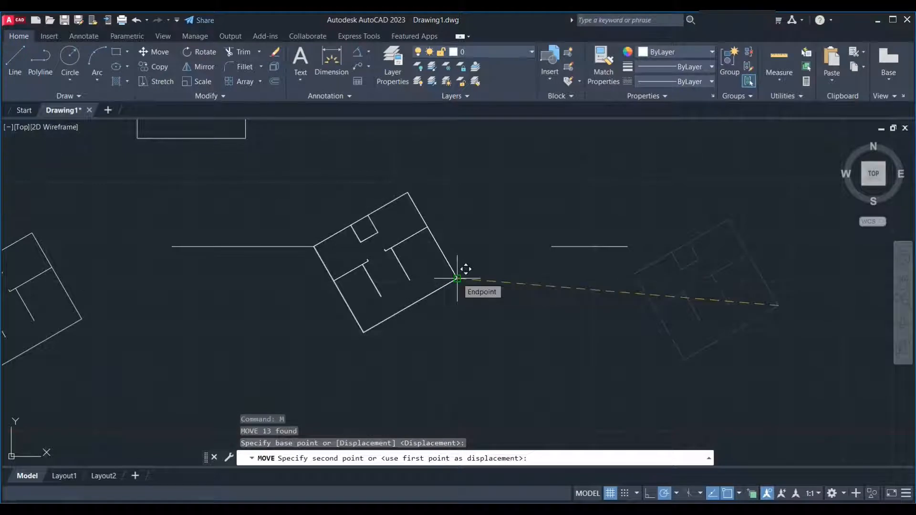
{"action": "key", "text": "Escape"}
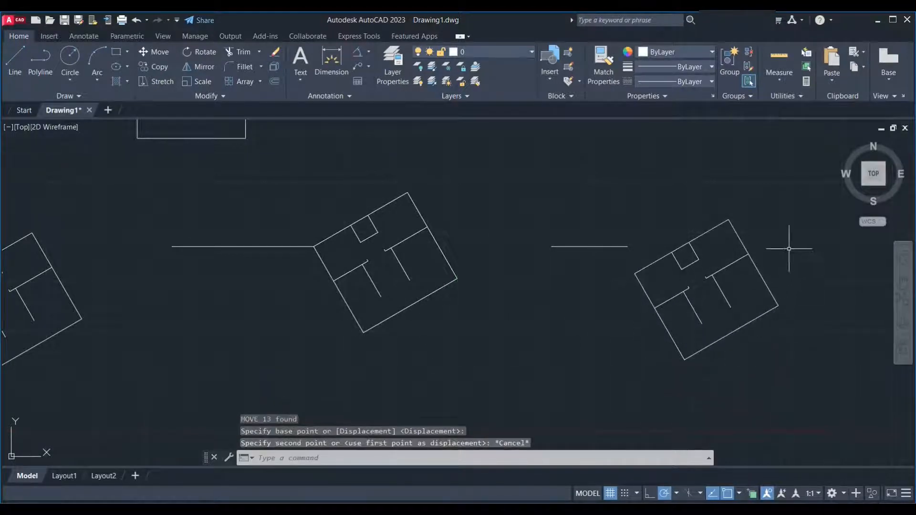
Move the rotated fourth floor plan by its leftmost corner onto the right end of its reference line
{"action": "left_click", "coordinate": [800, 216]}
{"action": "left_click", "coordinate": [642, 371]}
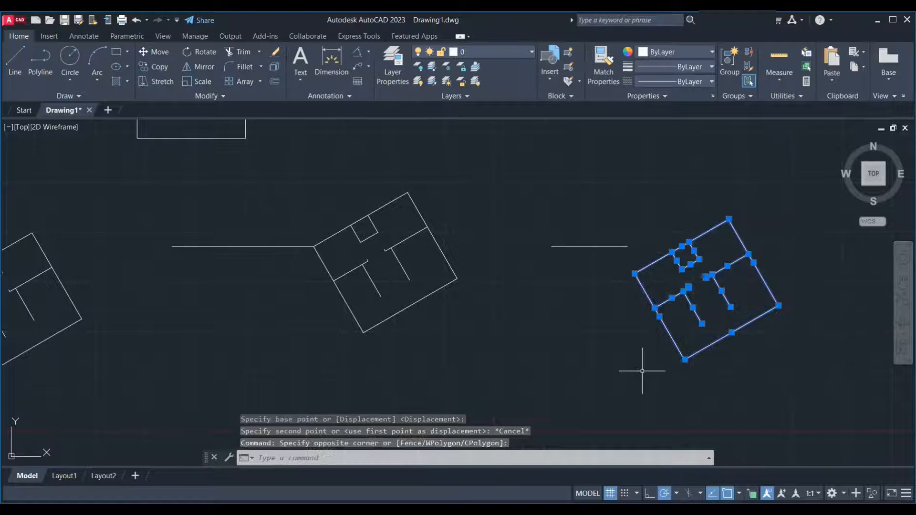
{"action": "key", "text": "Return"}
{"action": "left_click", "coordinate": [634, 273]}
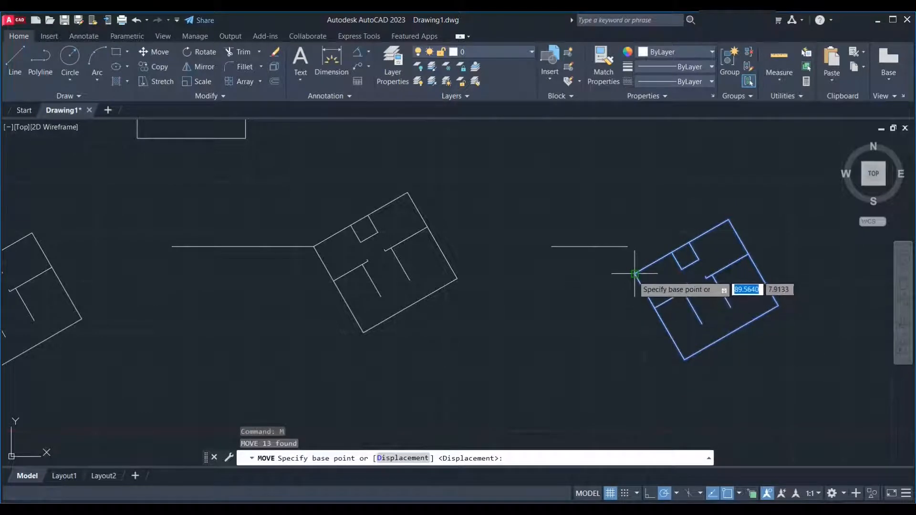
{"action": "left_click", "coordinate": [628, 247]}
Copy the original unrotated floor plan three times to form a new row below the rotated plans
{"action": "scroll", "coordinate": [619, 297], "scroll_direction": "down", "scroll_amount": 2}
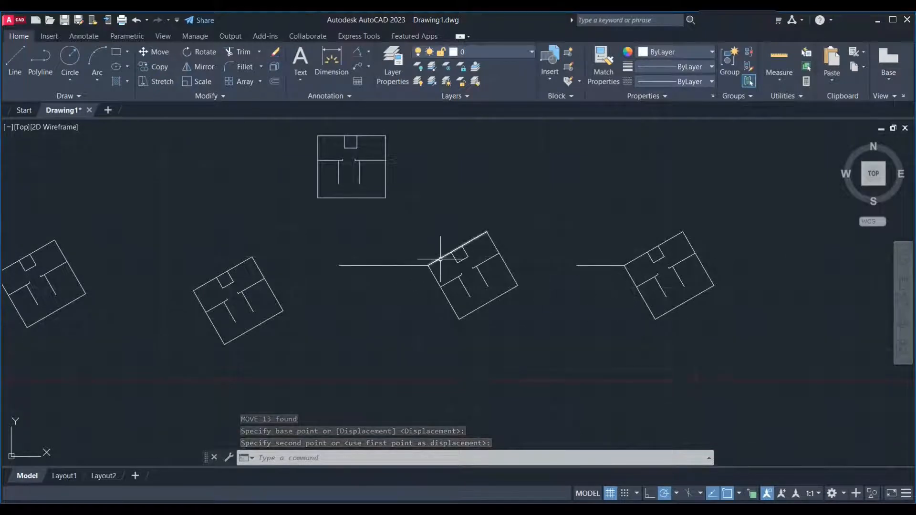
{"action": "scroll", "coordinate": [467, 287], "scroll_direction": "down", "scroll_amount": 2}
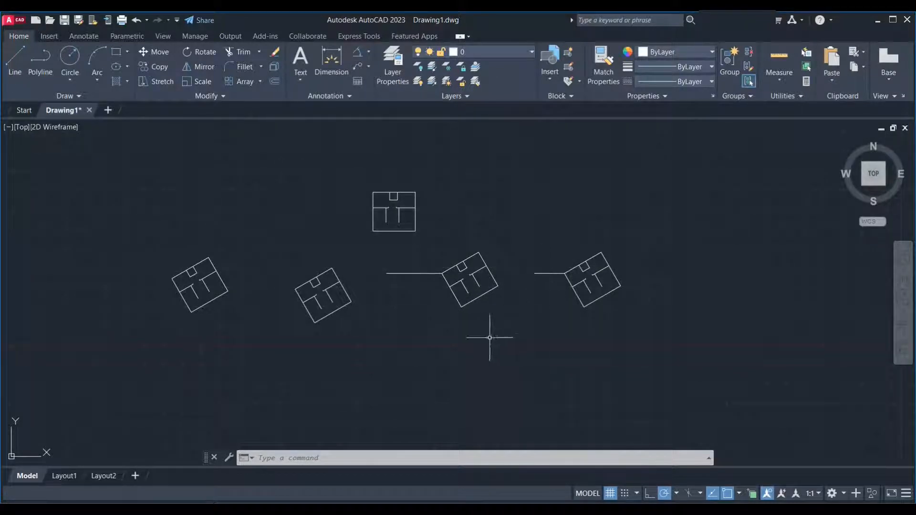
{"action": "middle_click_drag", "start_coordinate": [362, 362], "coordinate": [427, 346]}
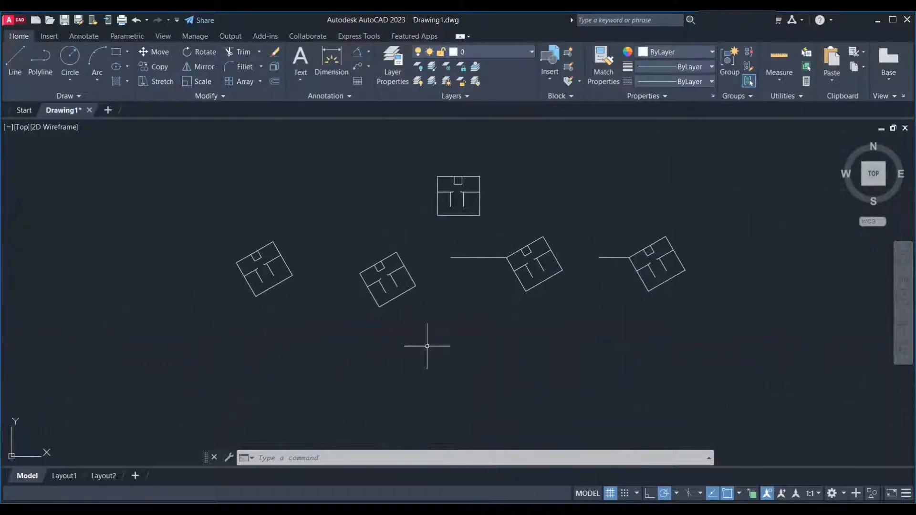
{"action": "left_click", "coordinate": [496, 215]}
{"action": "left_click", "coordinate": [435, 172]}
{"action": "type", "text": "c"}
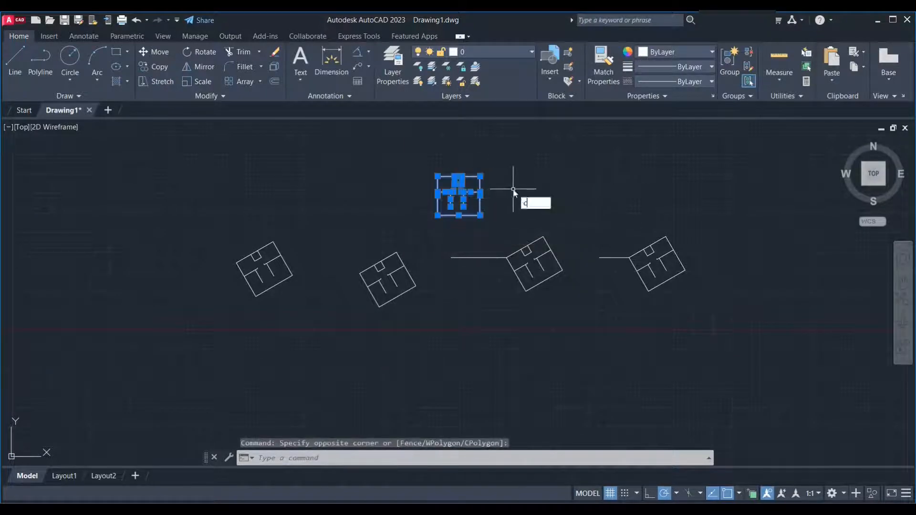
{"action": "key", "text": "Return"}
{"action": "left_click", "coordinate": [513, 191]}
{"action": "middle_click_drag", "start_coordinate": [450, 379], "coordinate": [496, 301]}
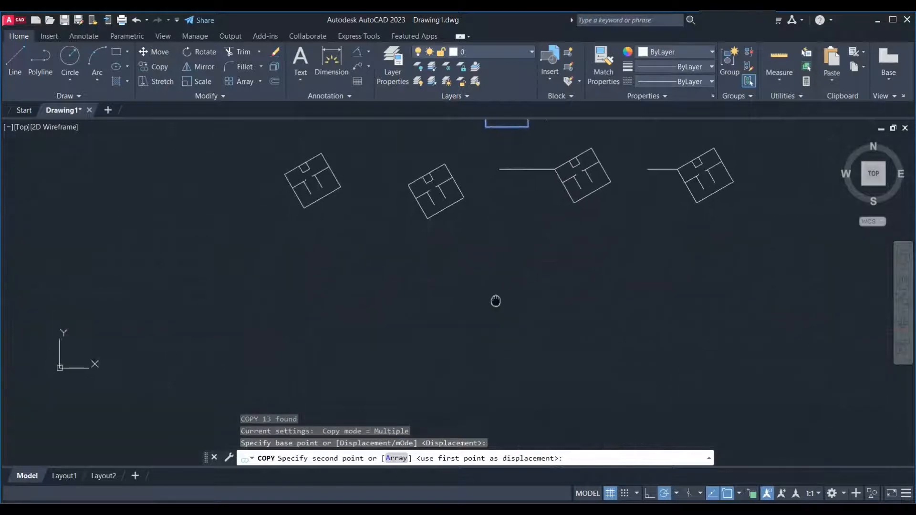
{"action": "left_click", "coordinate": [398, 274]}
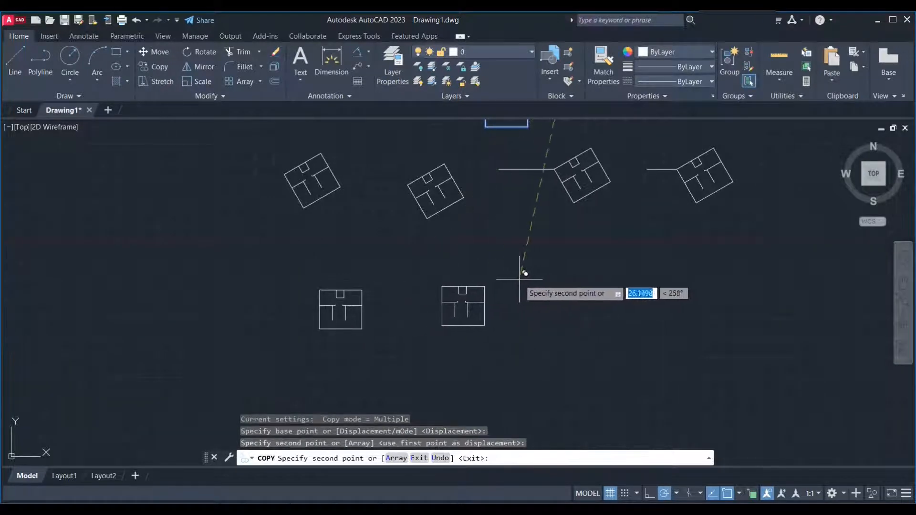
{"action": "left_click", "coordinate": [521, 275]}
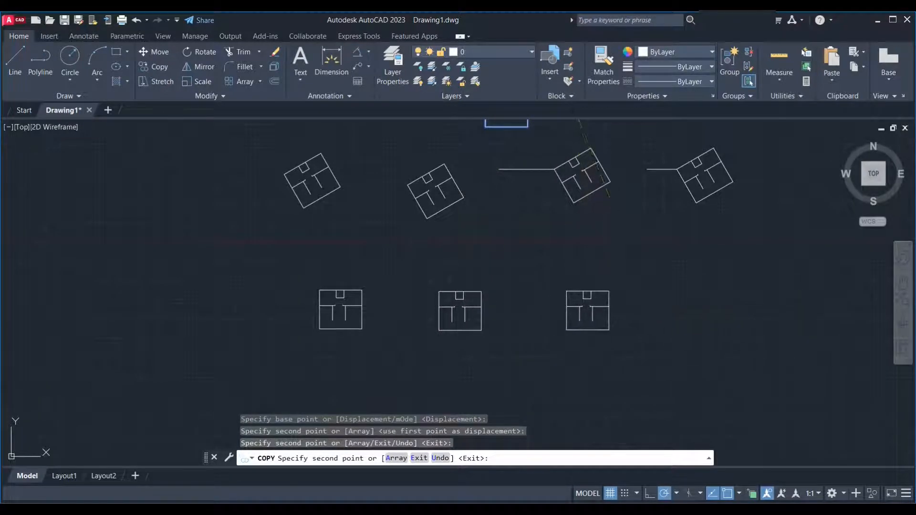
{"action": "left_click", "coordinate": [645, 276]}
{"action": "key", "text": "Escape"}
Rotate the first floor plan of the new lower row 30 degrees about its lower-left corner
{"action": "scroll", "coordinate": [382, 286], "scroll_direction": "up", "scroll_amount": 3}
{"action": "left_click", "coordinate": [402, 257]}
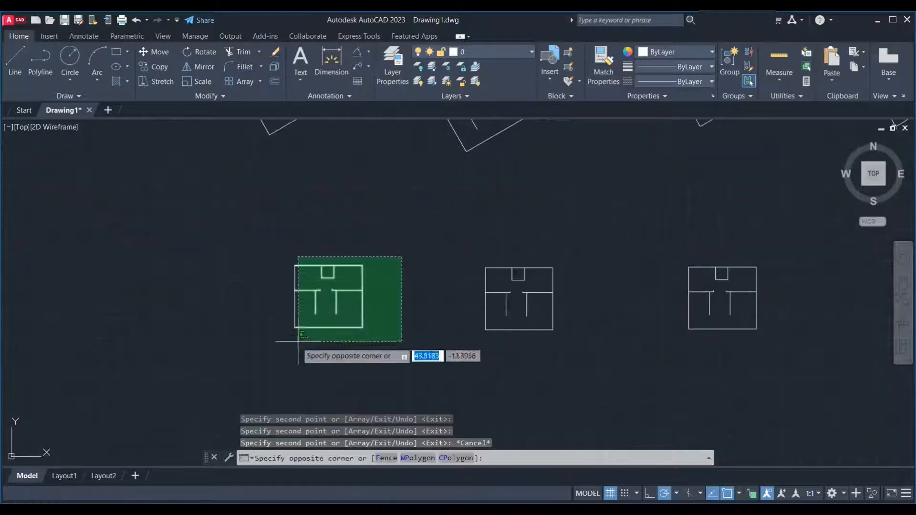
{"action": "left_click", "coordinate": [298, 341]}
{"action": "type", "text": "ro"}
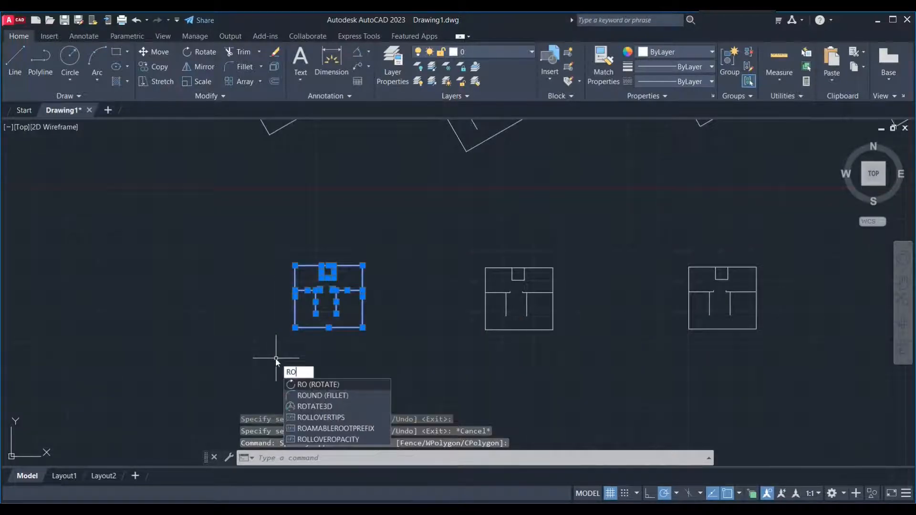
{"action": "key", "text": "Return"}
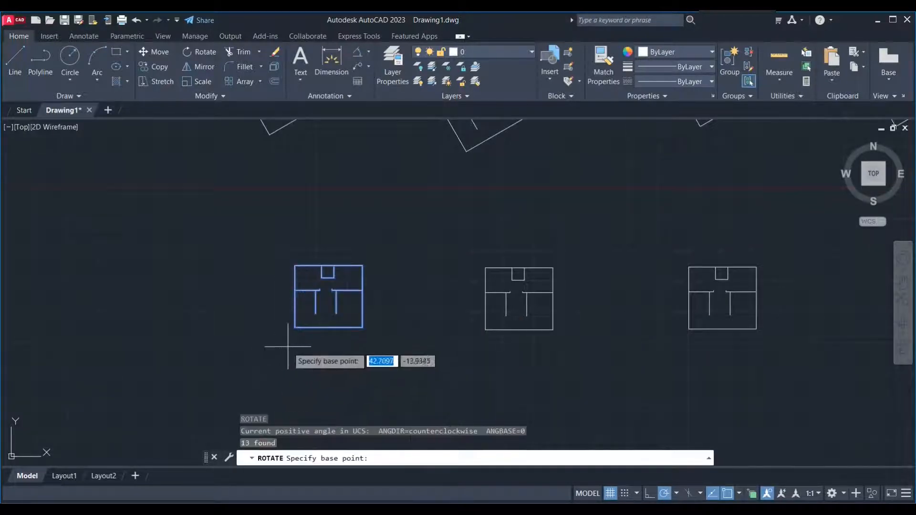
{"action": "left_click", "coordinate": [295, 328]}
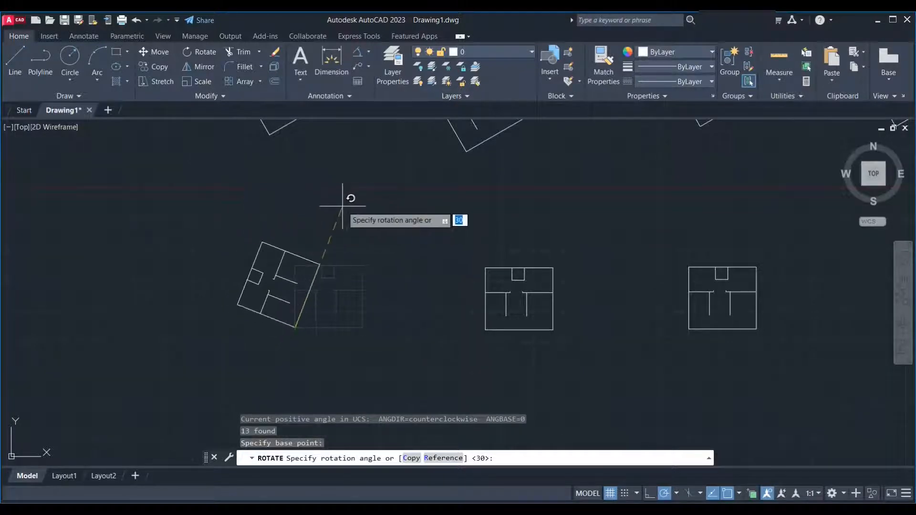
{"action": "type", "text": "30"}
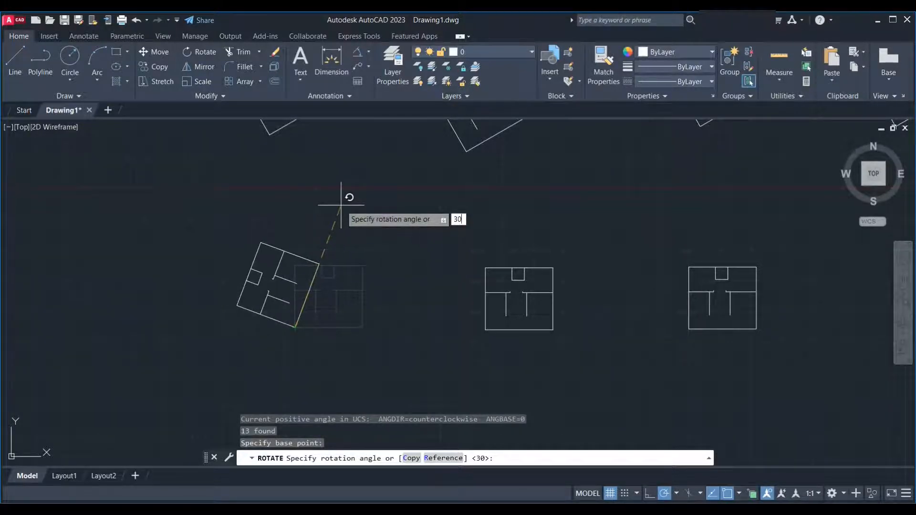
{"action": "key", "text": "Return"}
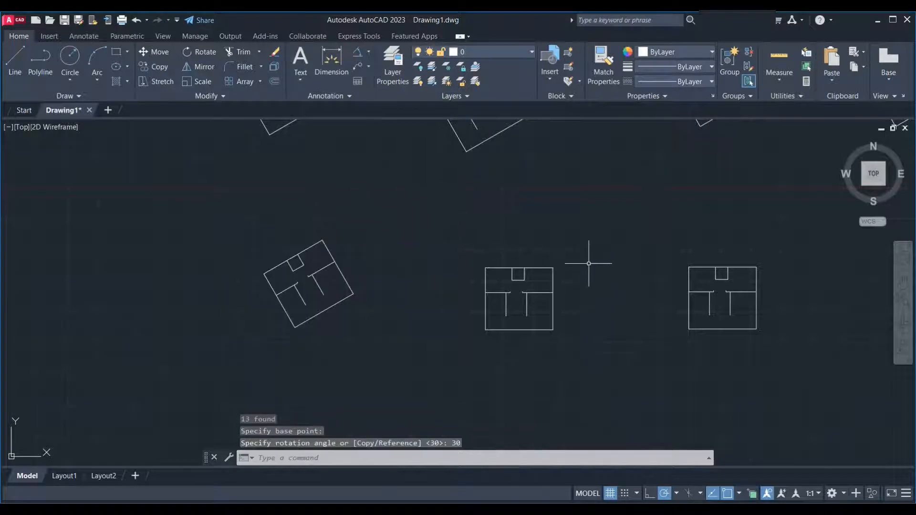
Try rotating the middle floor plan of the lower row 30 degrees about its lower-left corner, and undo the rotation
{"action": "left_click", "coordinate": [598, 249]}
{"action": "left_click", "coordinate": [474, 344]}
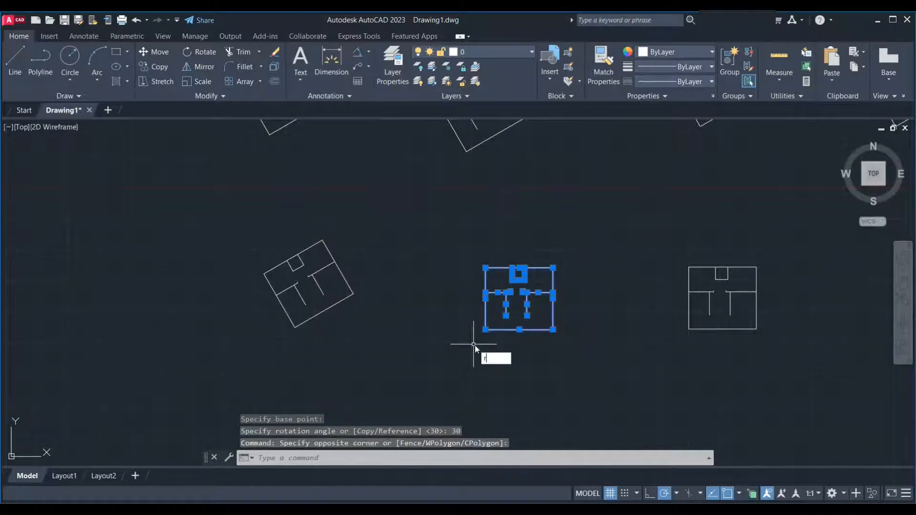
{"action": "key", "text": "Return"}
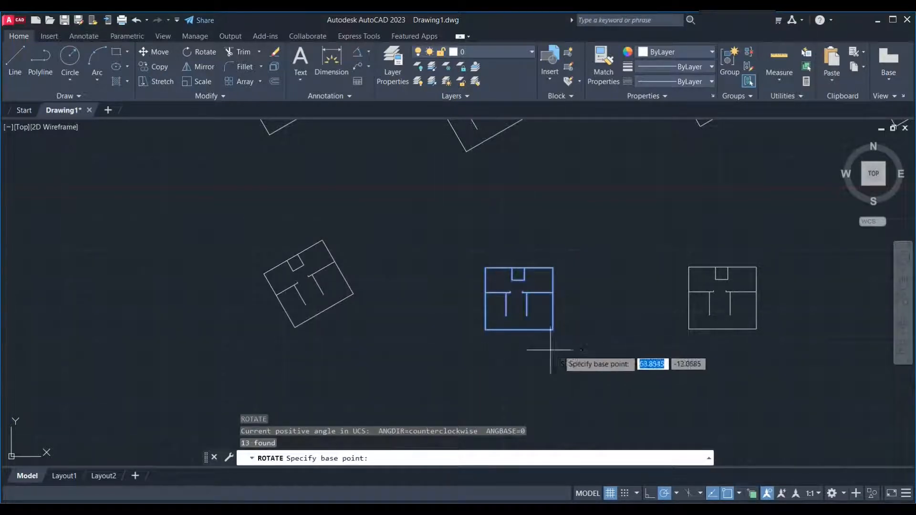
{"action": "left_click", "coordinate": [485, 330]}
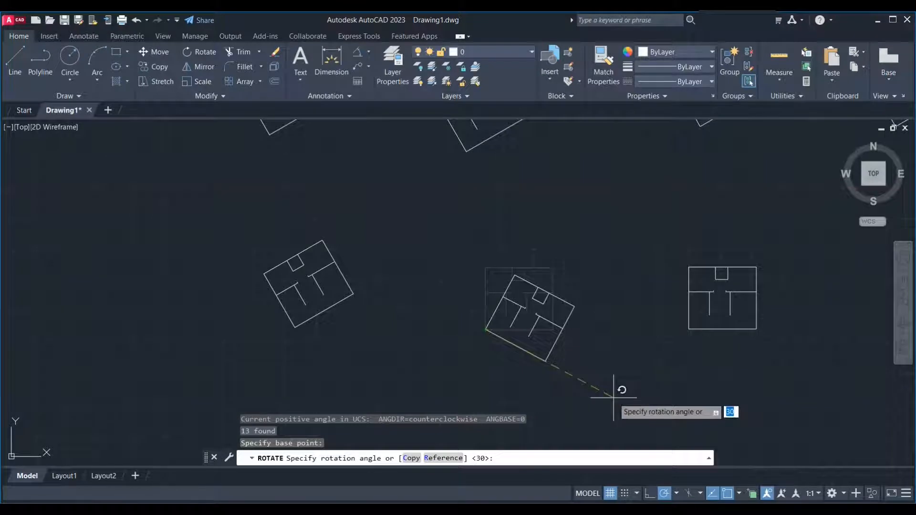
{"action": "key", "text": "Return"}
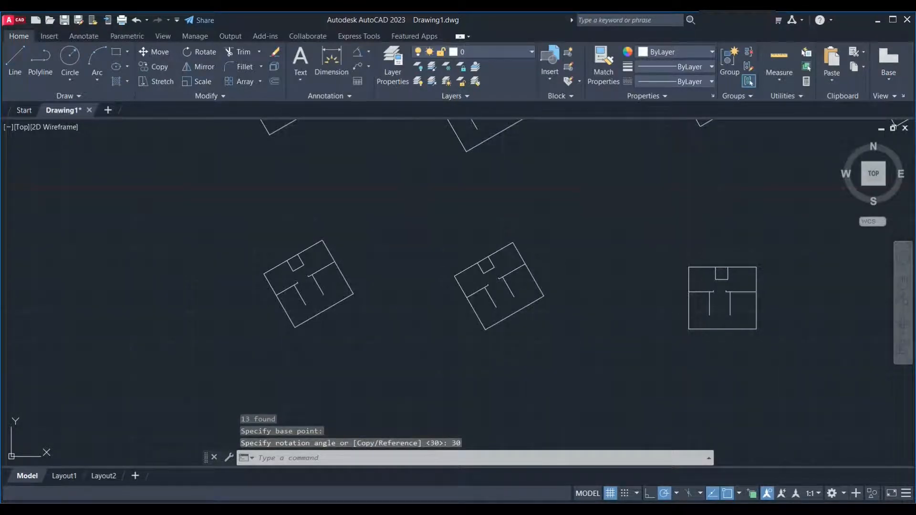
{"action": "key", "text": "ctrl+z"}
Rotate the middle floor plan of the lower row by -30 degrees about its lower-left corner
{"action": "left_click", "coordinate": [582, 249]}
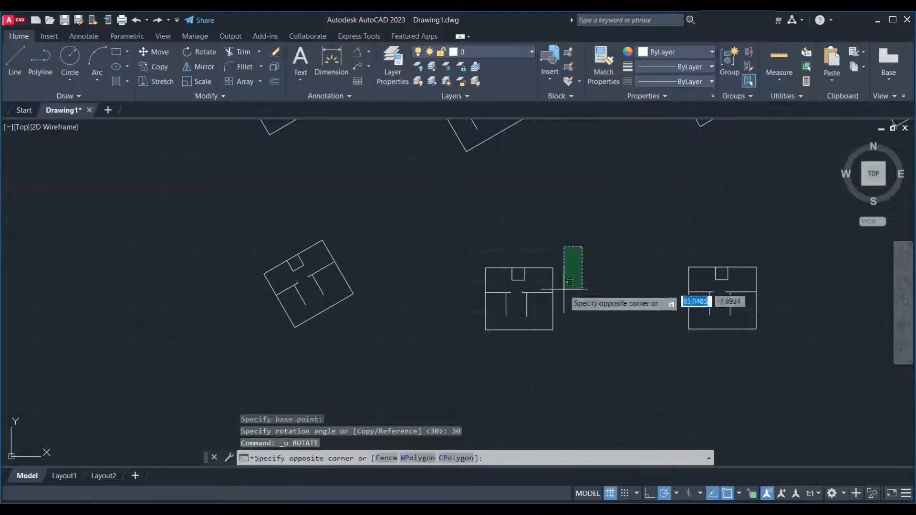
{"action": "left_click", "coordinate": [464, 372]}
{"action": "type", "text": "ro"}
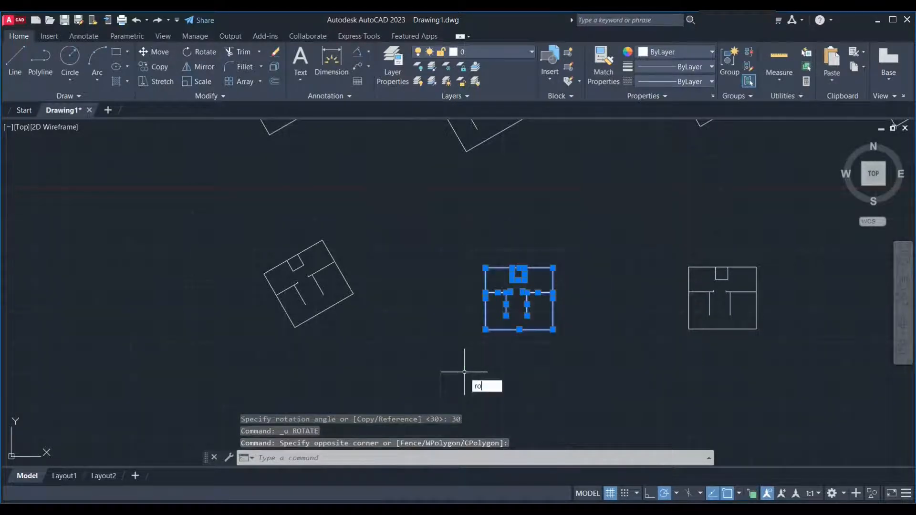
{"action": "key", "text": "Return"}
{"action": "left_click", "coordinate": [485, 330]}
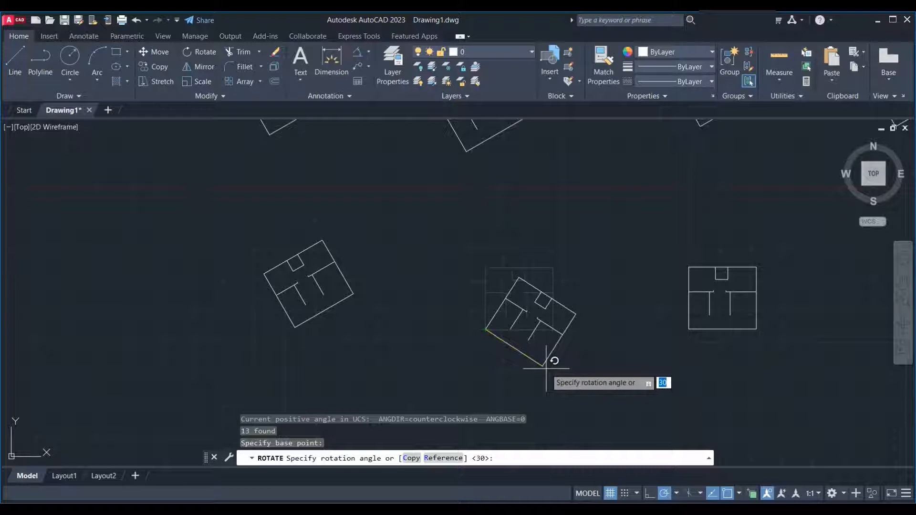
{"action": "type", "text": "30"}
{"action": "key", "text": "Return"}
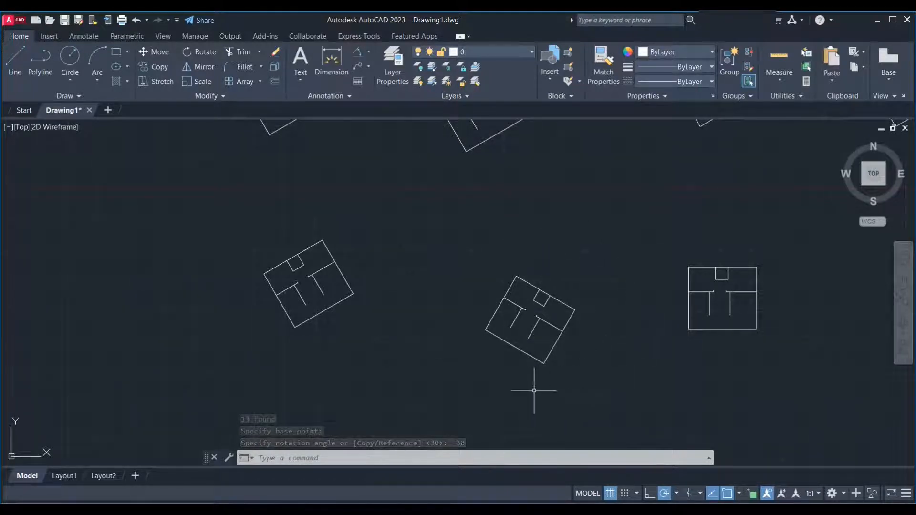
Draw a slanted line rising to the right in the empty space right of the lower row's third floor plan
{"action": "scroll", "coordinate": [474, 371], "scroll_direction": "down", "scroll_amount": 2}
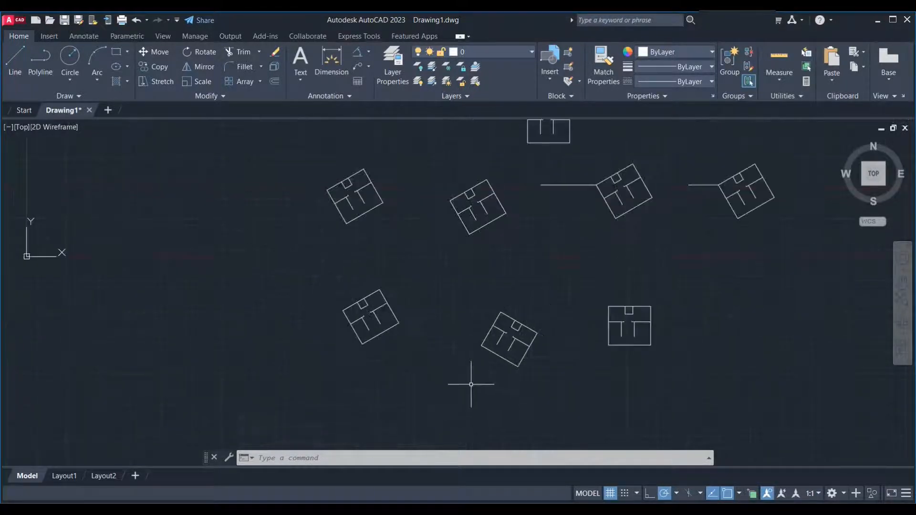
{"action": "middle_click_drag", "start_coordinate": [513, 382], "coordinate": [293, 390]}
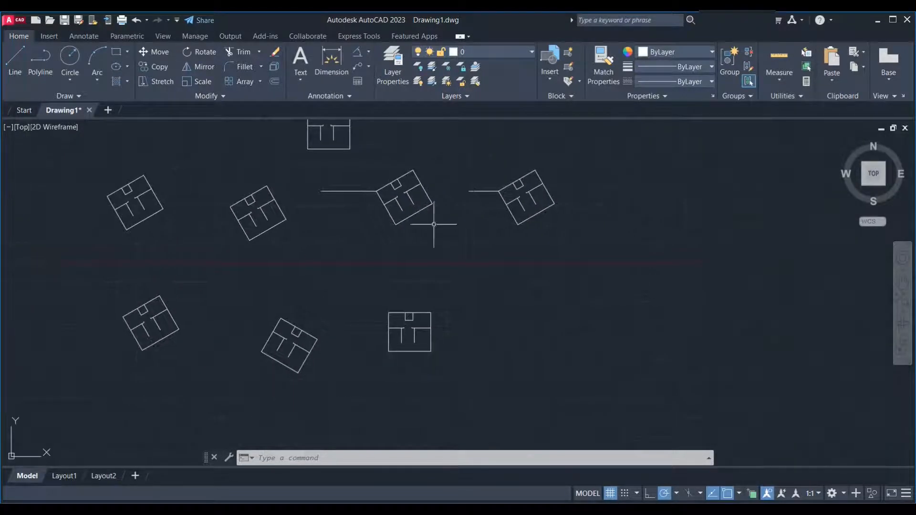
{"action": "scroll", "coordinate": [440, 376], "scroll_direction": "up", "scroll_amount": 3}
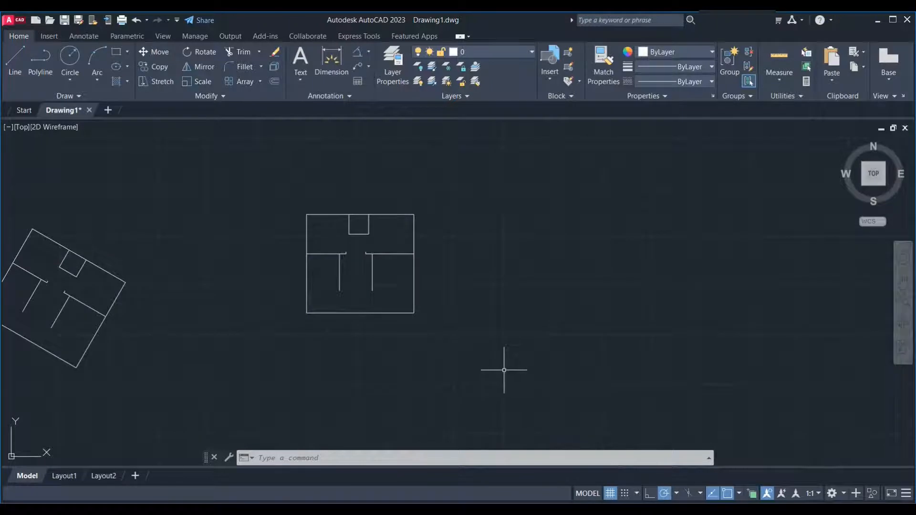
{"action": "type", "text": "l"}
{"action": "key", "text": "Return"}
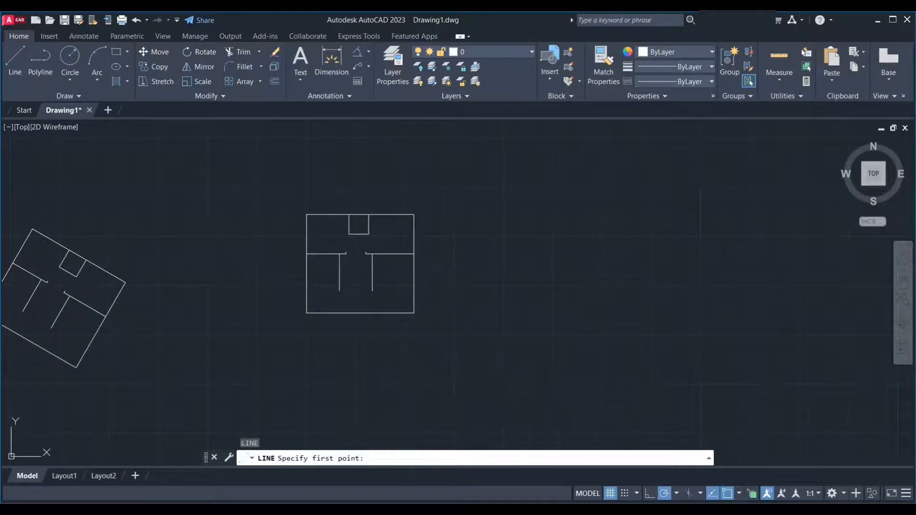
{"action": "left_click", "coordinate": [527, 416]}
{"action": "left_click", "coordinate": [672, 295]}
{"action": "key", "text": "Escape"}
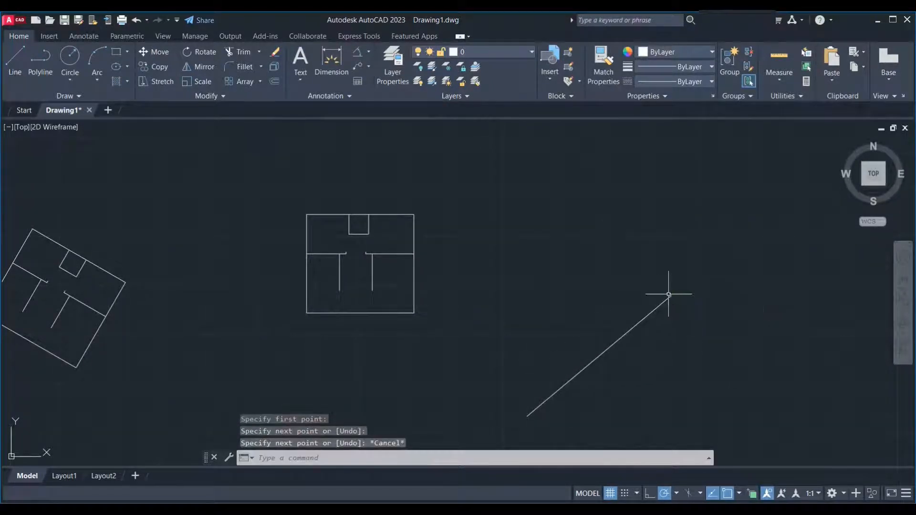
Rotate the third floor plan about its lower-left corner by reference, from its bottom edge to the angle picked along the slanted line from its lower end
{"action": "left_click", "coordinate": [469, 173]}
{"action": "left_click", "coordinate": [290, 360]}
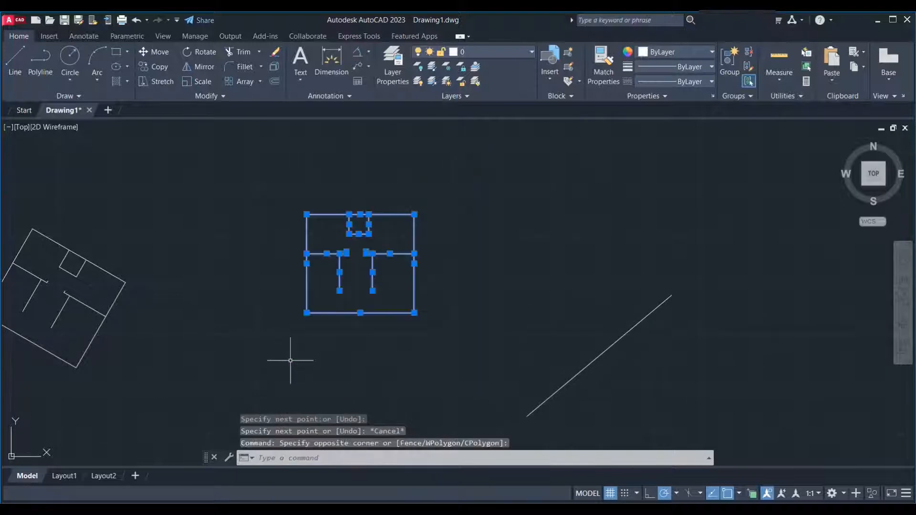
{"action": "type", "text": "ro"}
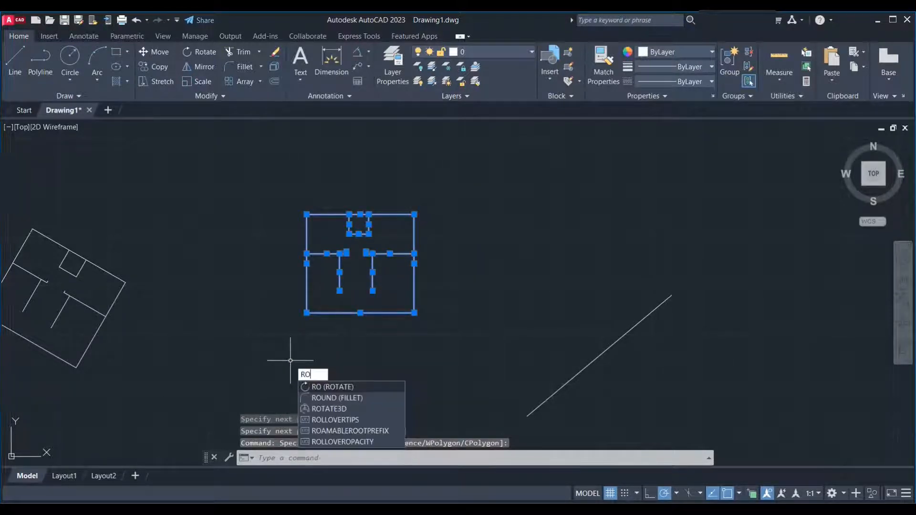
{"action": "key", "text": "Return"}
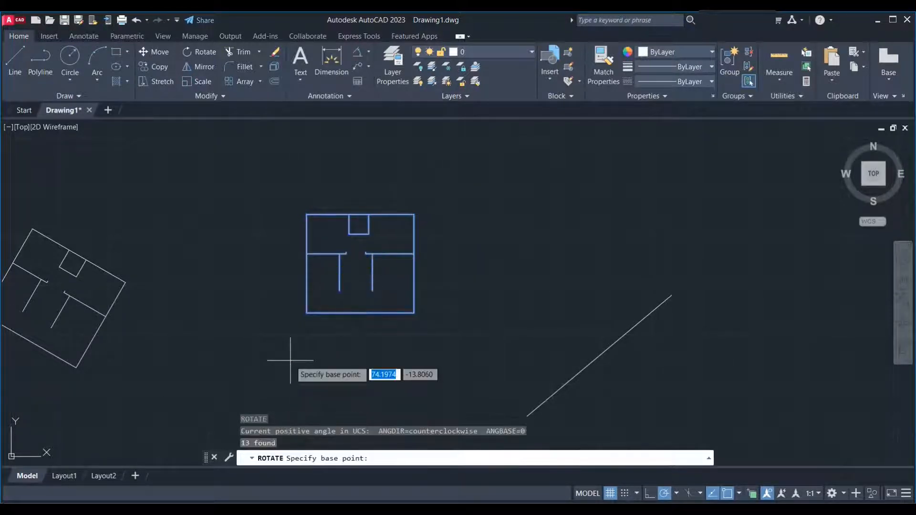
{"action": "left_click", "coordinate": [307, 312]}
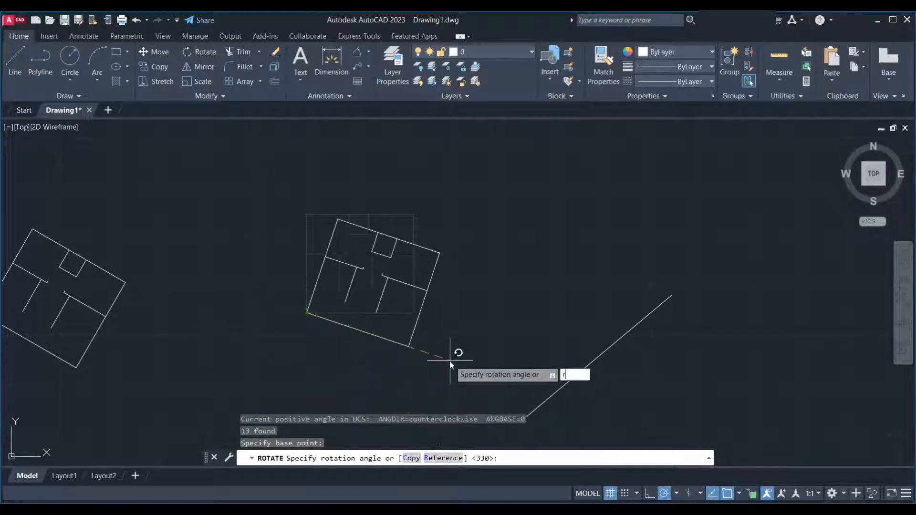
{"action": "key", "text": "Return"}
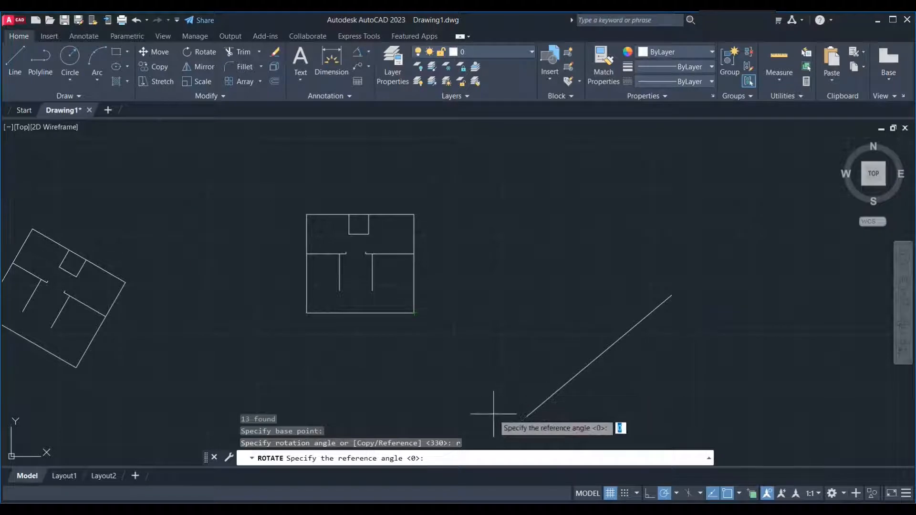
{"action": "left_click", "coordinate": [307, 313]}
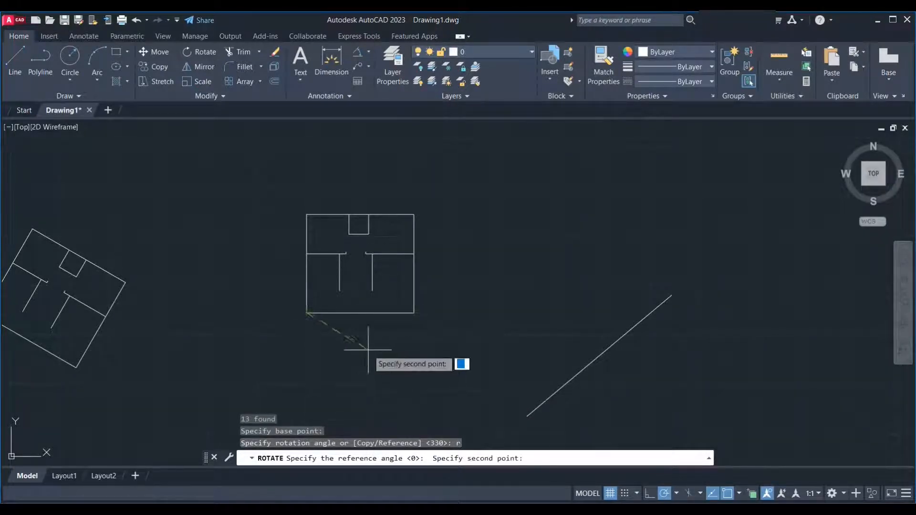
{"action": "left_click", "coordinate": [414, 313]}
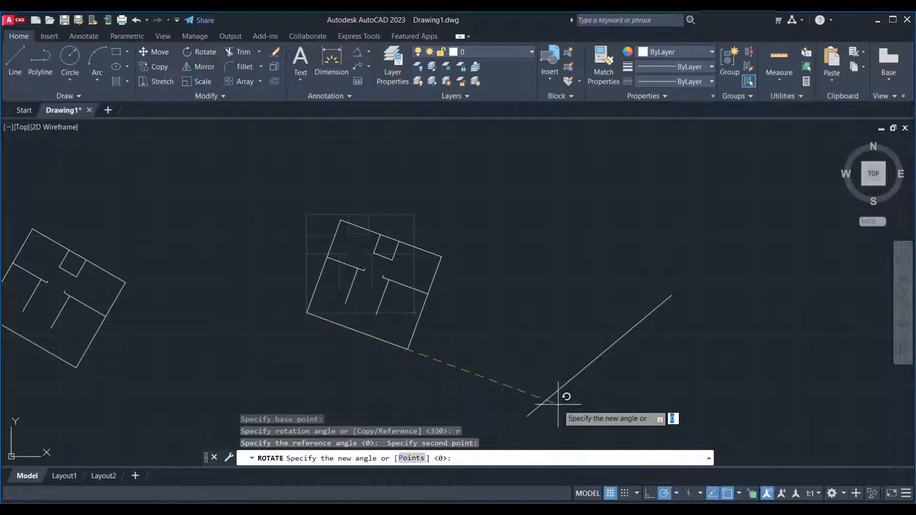
{"action": "key", "text": "Return"}
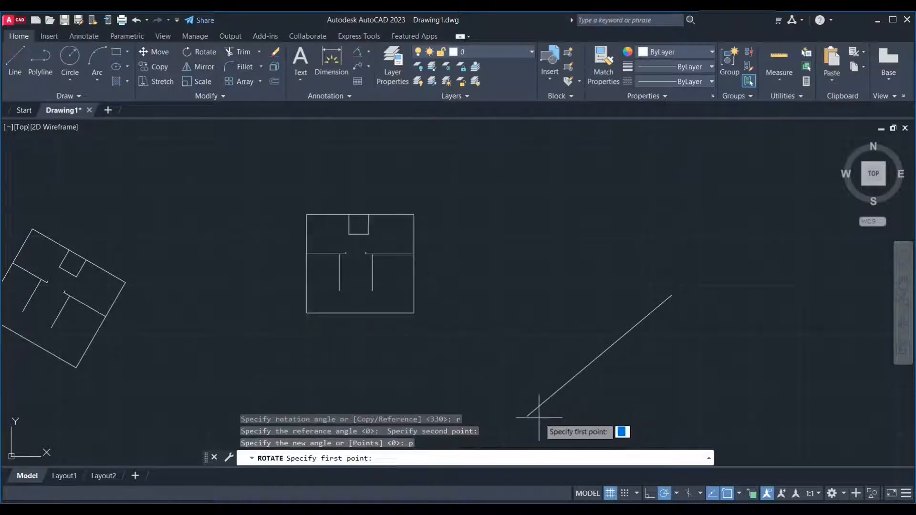
{"action": "left_click", "coordinate": [527, 416]}
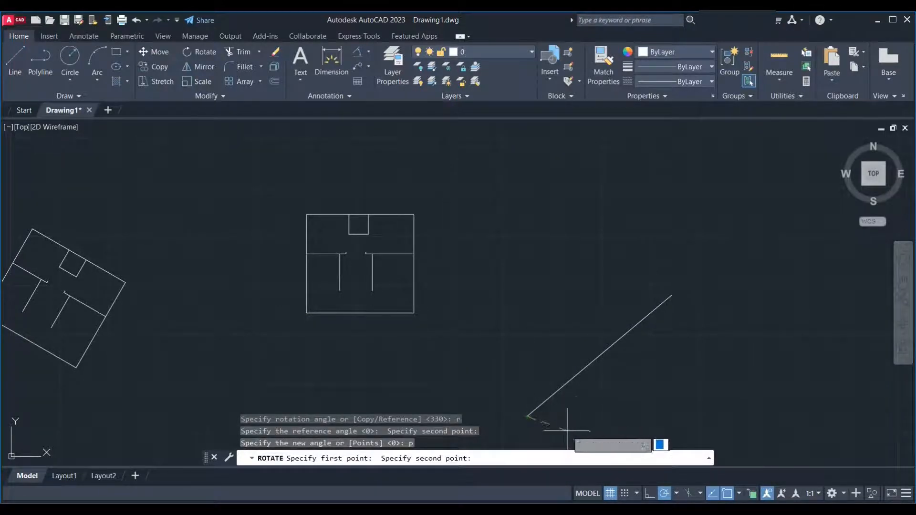
Finish the reference rotation of the floor plan by picking the sloped line's upper endpoint as the second point of the new angle
{"action": "left_click", "coordinate": [672, 295]}
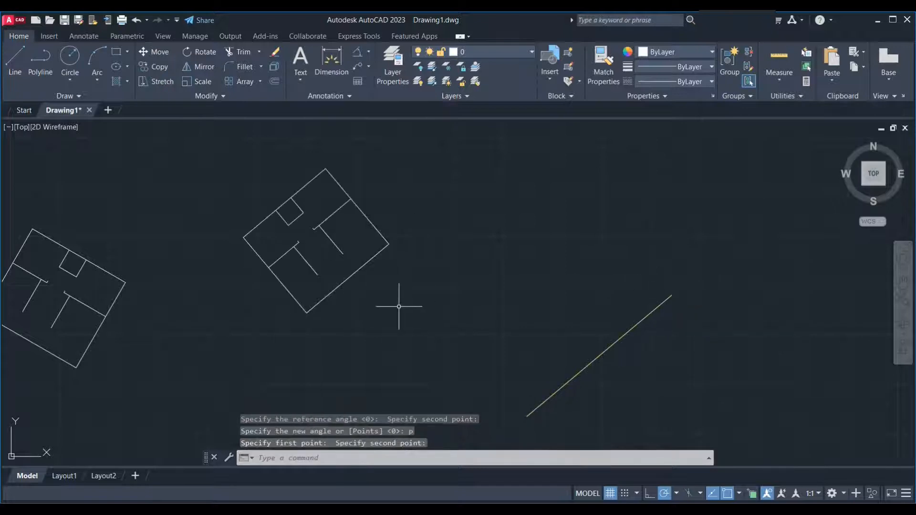
Copy the unrotated floor plan above the other plans to the empty area beyond the sloped line
{"action": "scroll", "coordinate": [399, 306], "scroll_direction": "down", "scroll_amount": 4}
{"action": "left_click", "coordinate": [346, 146]}
{"action": "left_click", "coordinate": [272, 194]}
{"action": "type", "text": "co"}
{"action": "key", "text": "Return"}
{"action": "left_click", "coordinate": [272, 194]}
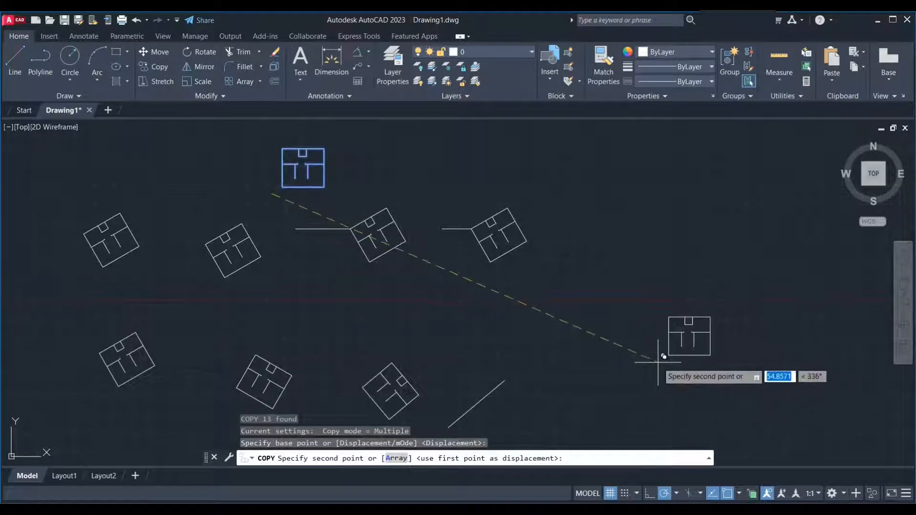
{"action": "left_click", "coordinate": [664, 357]}
Start rotating the newly placed floor plan about its lower-left corner, with the Copy option to keep the original
{"action": "scroll", "coordinate": [643, 344], "scroll_direction": "up", "scroll_amount": 6}
{"action": "scroll", "coordinate": [494, 336], "scroll_direction": "down", "scroll_amount": 4}
{"action": "left_click", "coordinate": [629, 245]}
{"action": "left_click", "coordinate": [462, 376]}
{"action": "type", "text": "ro"}
{"action": "key", "text": "Return"}
{"action": "scroll", "coordinate": [599, 334], "scroll_direction": "up", "scroll_amount": 2}
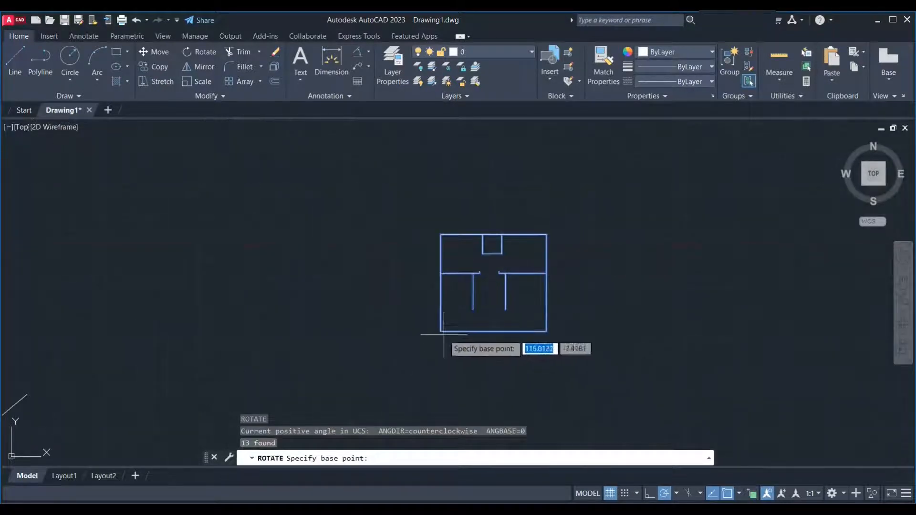
{"action": "left_click", "coordinate": [441, 331]}
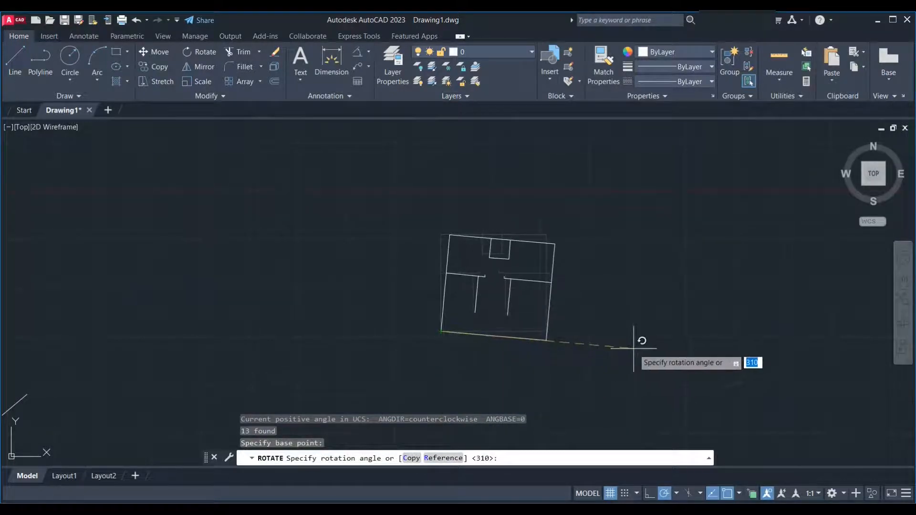
{"action": "type", "text": "c"}
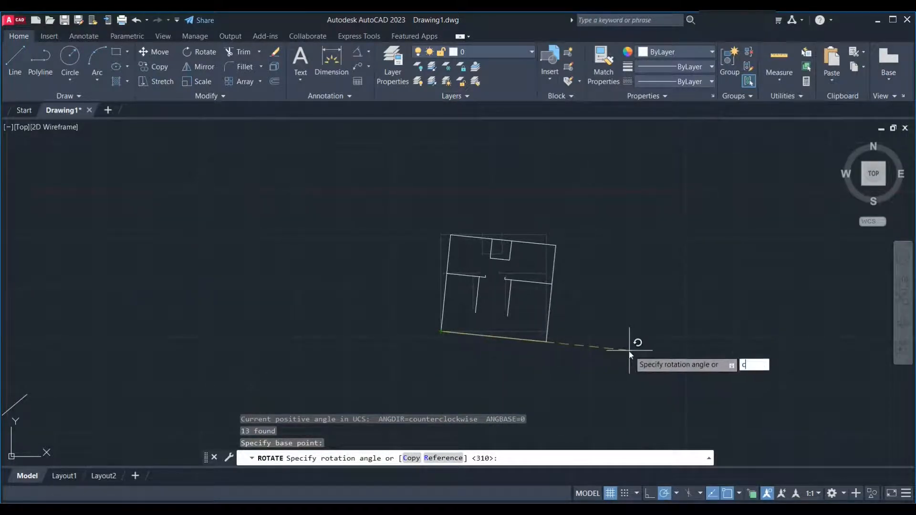
{"action": "key", "text": "Return"}
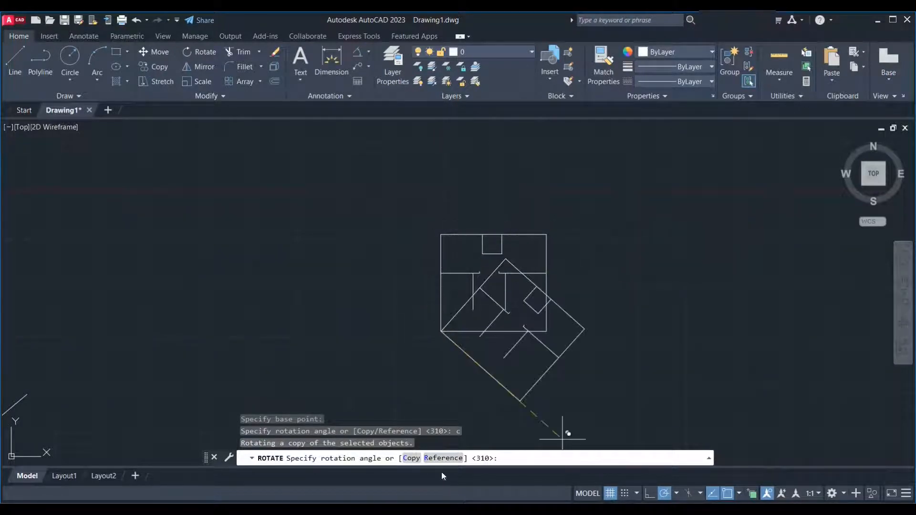
Use the plan's bottom edge as the rotation reference and define the new angle with two free points along an upward slope
{"action": "left_click", "coordinate": [444, 458]}
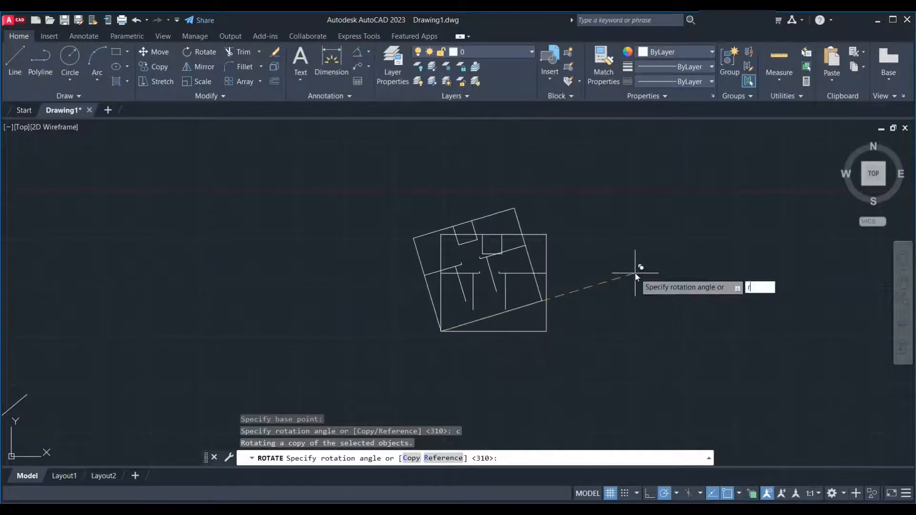
{"action": "left_click", "coordinate": [441, 331]}
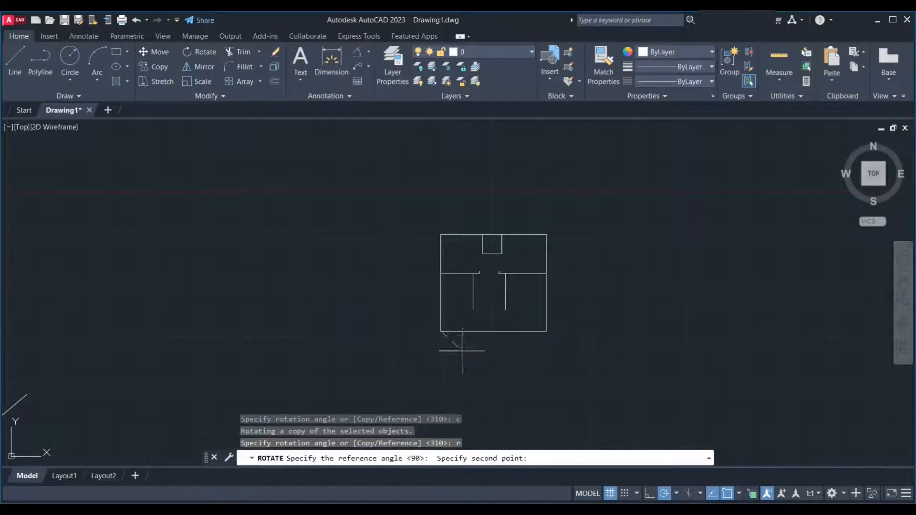
{"action": "left_click", "coordinate": [546, 331]}
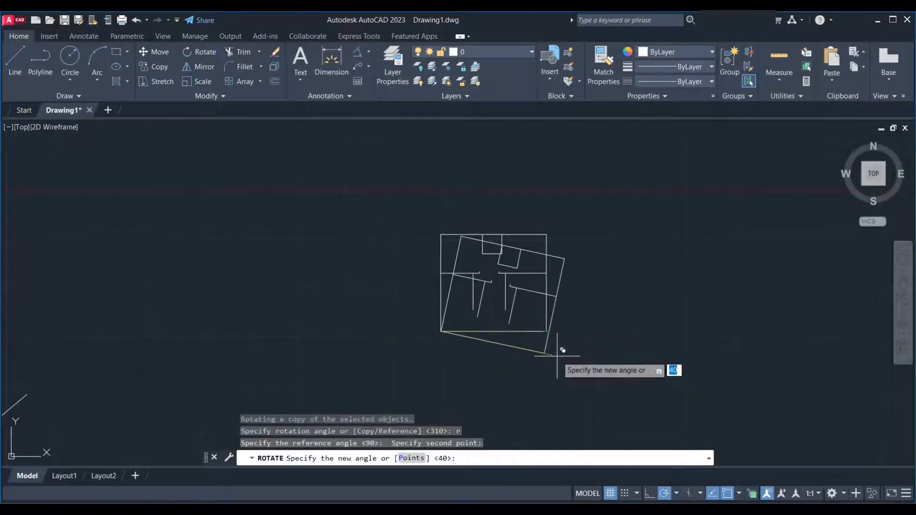
{"action": "type", "text": "p"}
{"action": "key", "text": "Return"}
{"action": "left_click", "coordinate": [591, 403]}
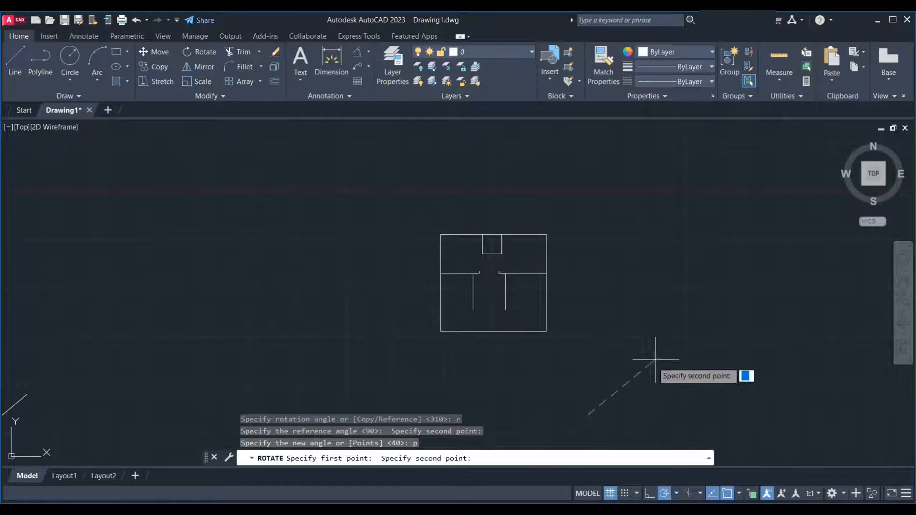
{"action": "left_click", "coordinate": [701, 321]}
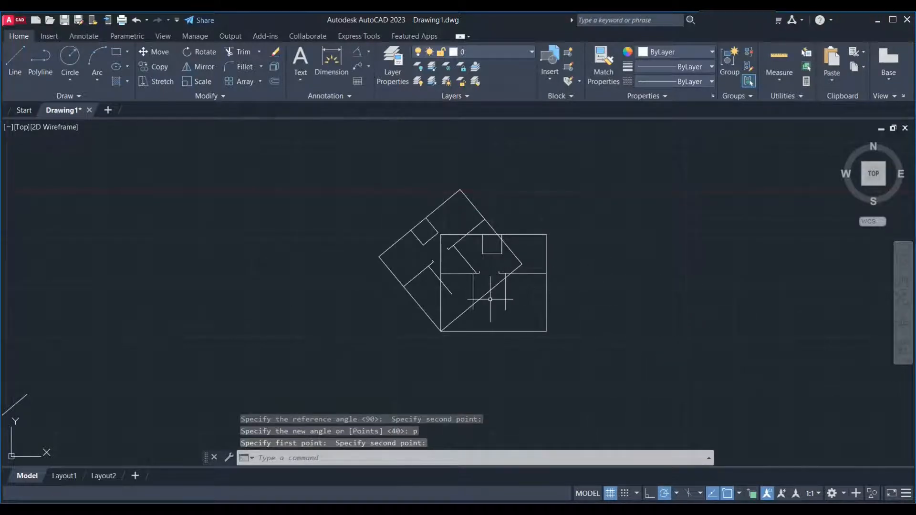
{"action": "scroll", "coordinate": [605, 252], "scroll_direction": "down", "scroll_amount": 7}
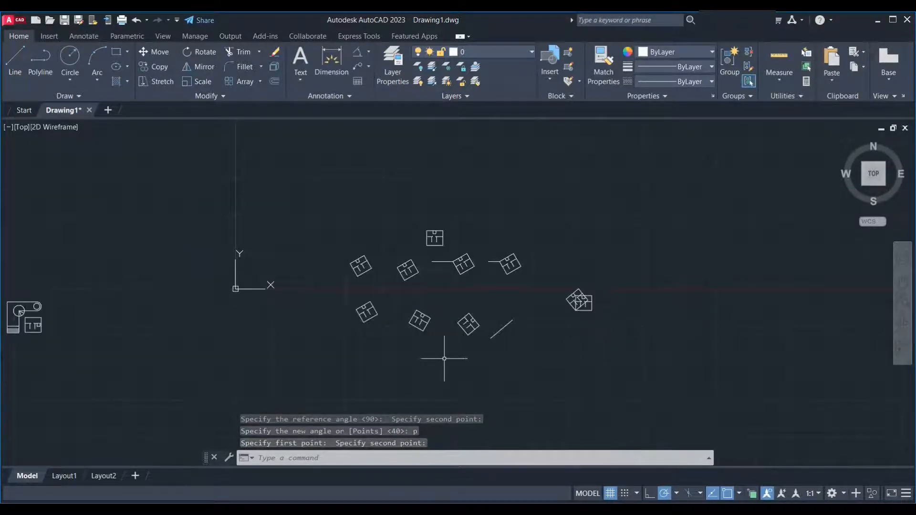
{"action": "mouse_move", "coordinate": [445, 359]}
{"action": "middle_mouse_down"}
{"action": "mouse_move", "coordinate": [487, 349]}
{"action": "mouse_move", "coordinate": [437, 360]}
{"action": "middle_mouse_up"}
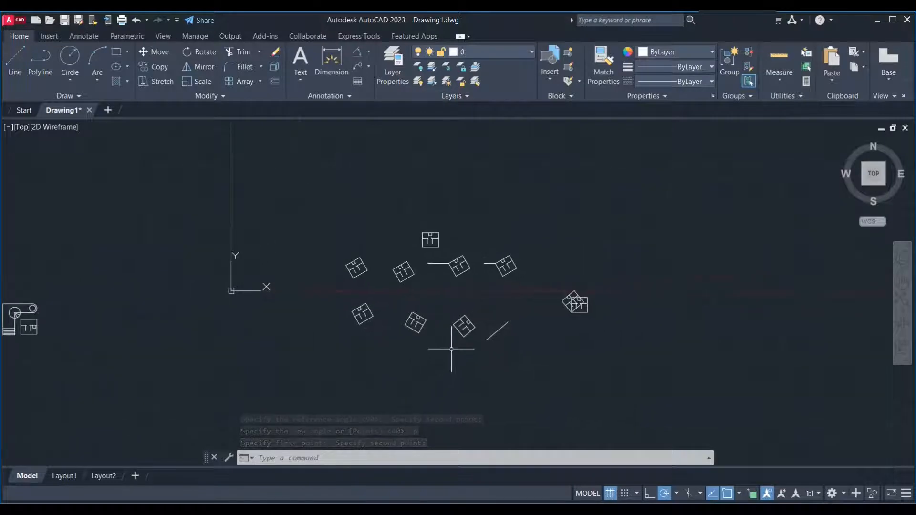
{"action": "scroll", "coordinate": [454, 344], "scroll_direction": "up", "scroll_amount": 2}
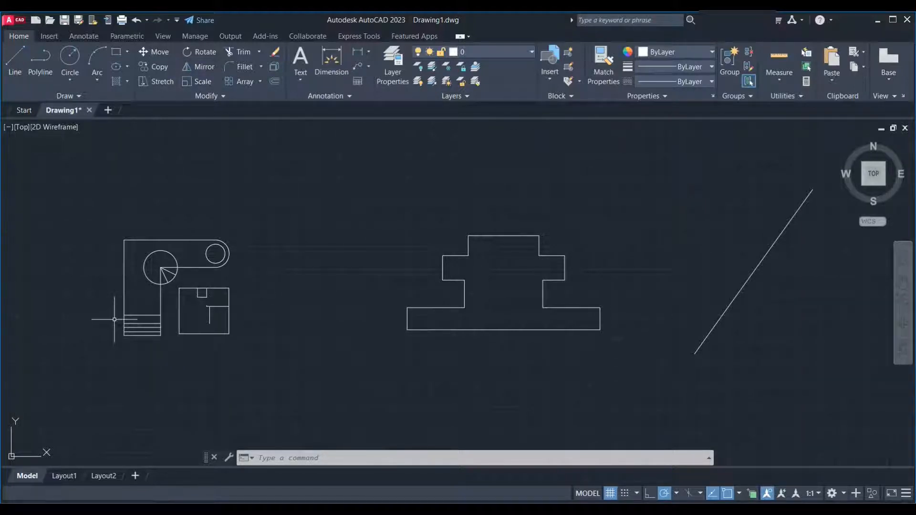
Mirror the stair figure and the small floor plan beside it across a horizontal line below them, keeping the source objects
{"action": "scroll", "coordinate": [130, 308], "scroll_direction": "up", "scroll_amount": 2}
{"action": "middle_click_drag", "start_coordinate": [144, 308], "coordinate": [329, 288]}
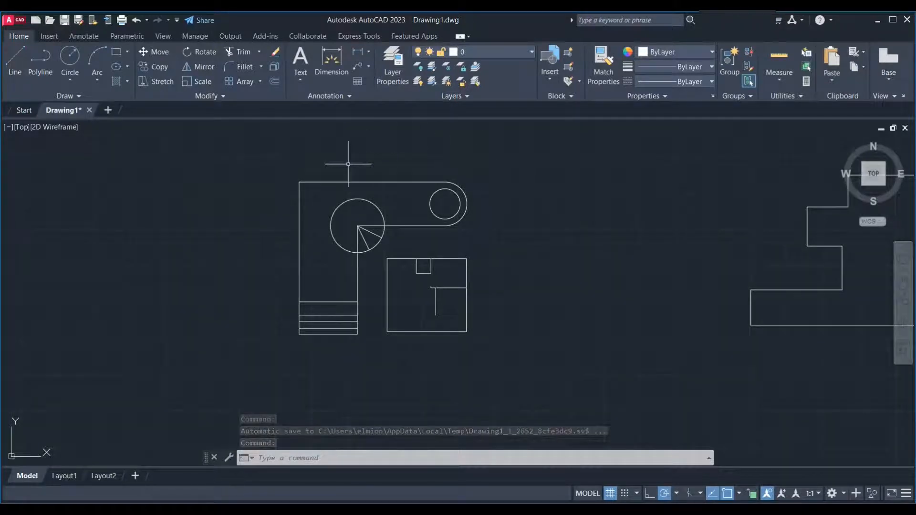
{"action": "left_click", "coordinate": [532, 151]}
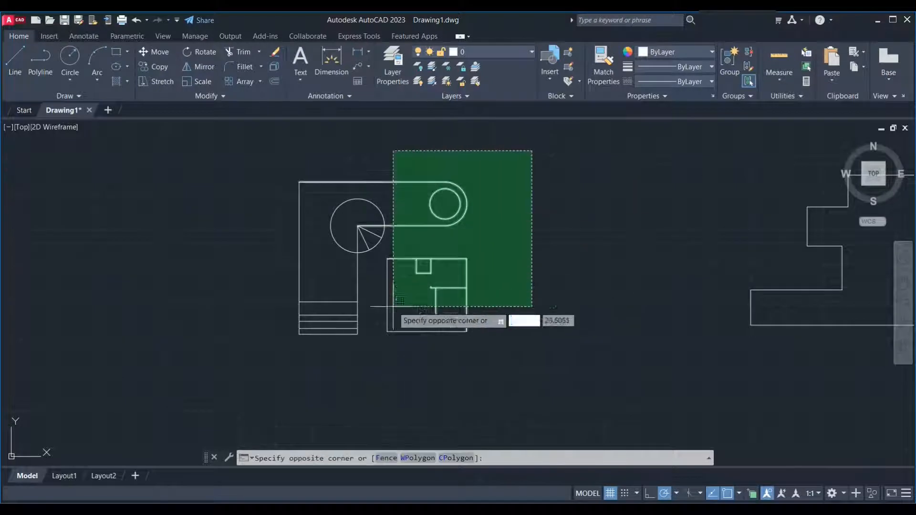
{"action": "left_click", "coordinate": [276, 382]}
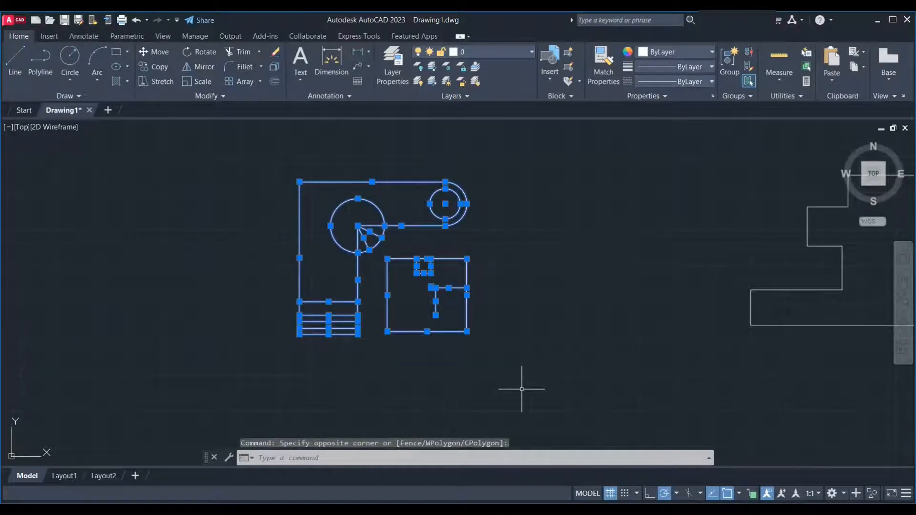
{"action": "type", "text": "mi"}
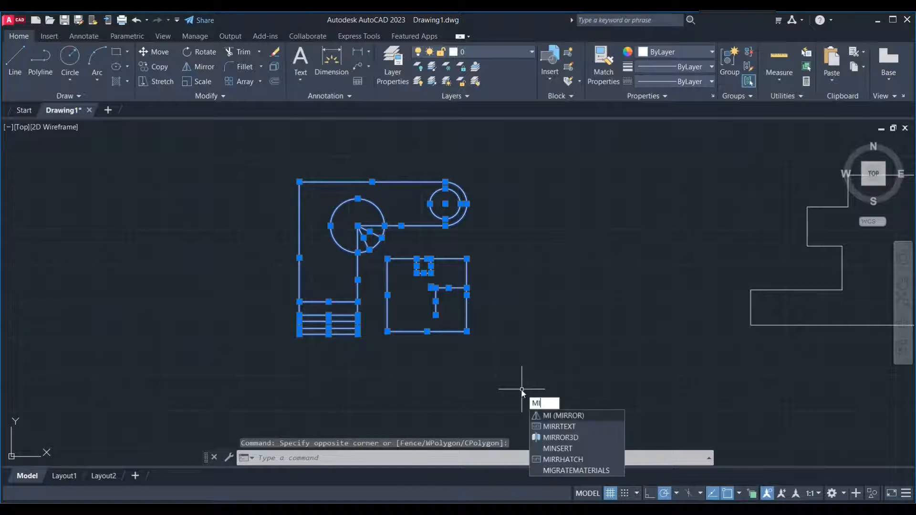
{"action": "key", "text": "Return"}
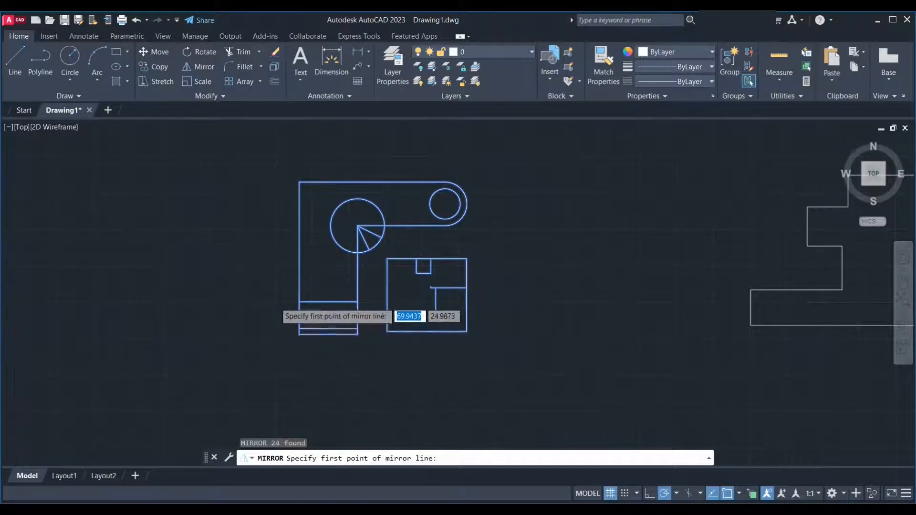
{"action": "scroll", "coordinate": [284, 303], "scroll_direction": "down", "scroll_amount": 3}
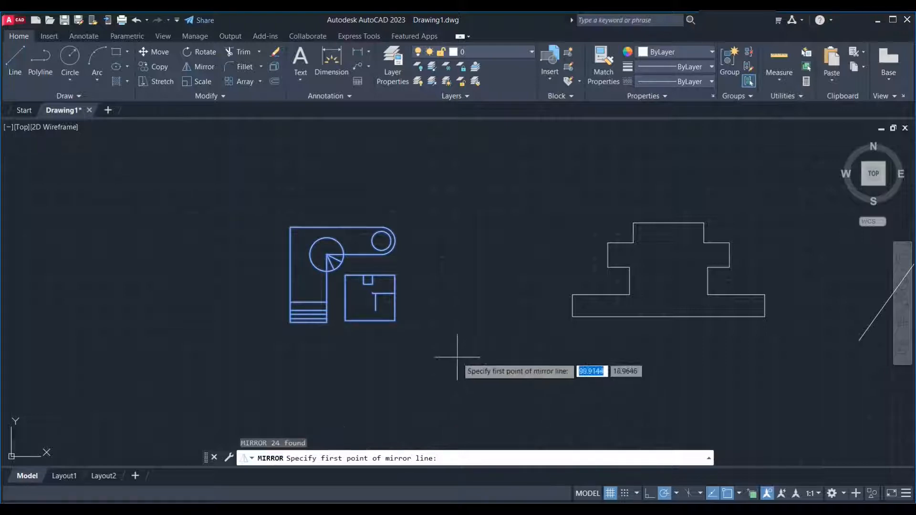
{"action": "left_click", "coordinate": [427, 371]}
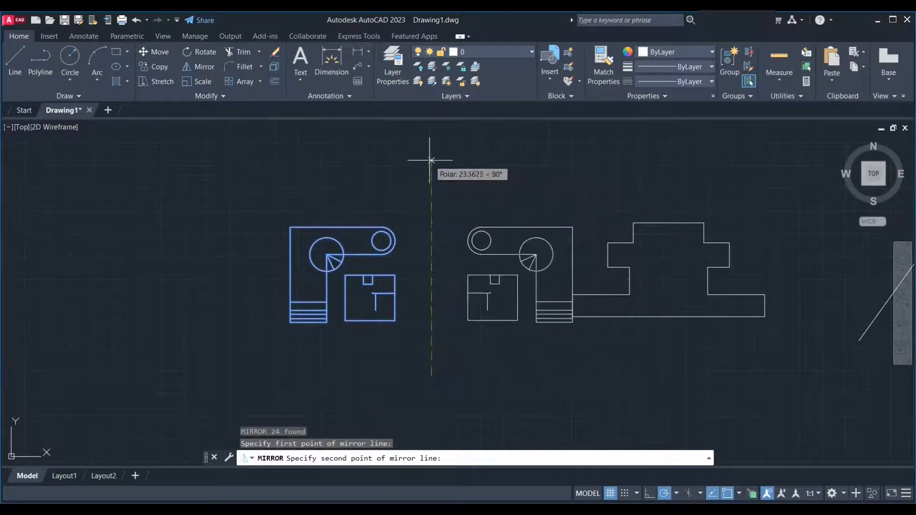
{"action": "scroll", "coordinate": [451, 221], "scroll_direction": "down", "scroll_amount": 3}
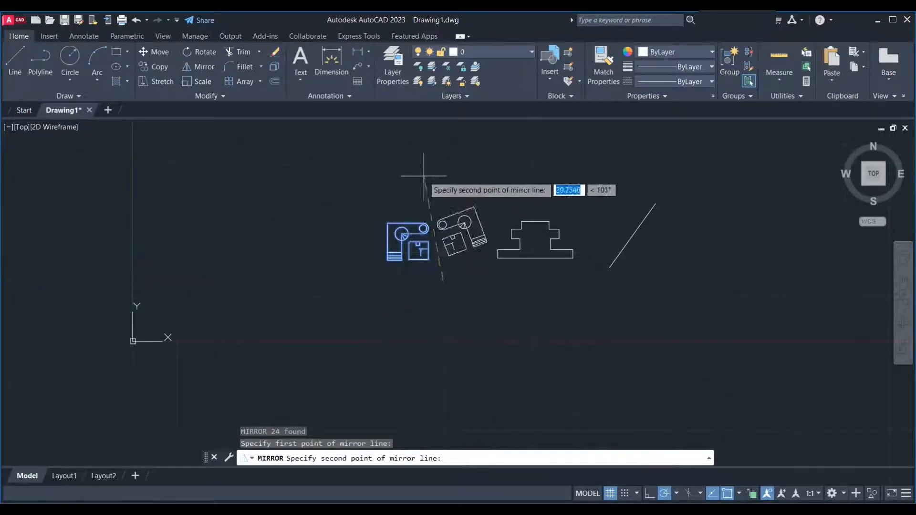
{"action": "scroll", "coordinate": [443, 173], "scroll_direction": "up", "scroll_amount": 2}
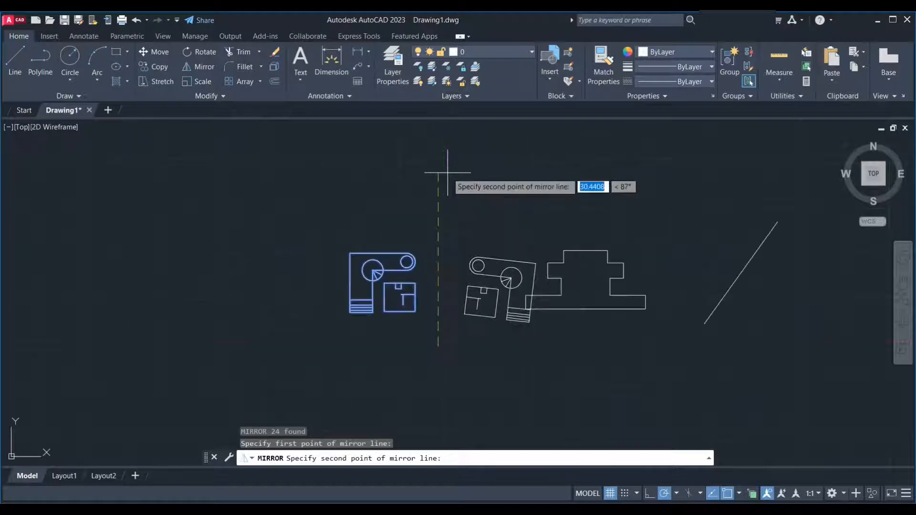
{"action": "left_click", "coordinate": [269, 345]}
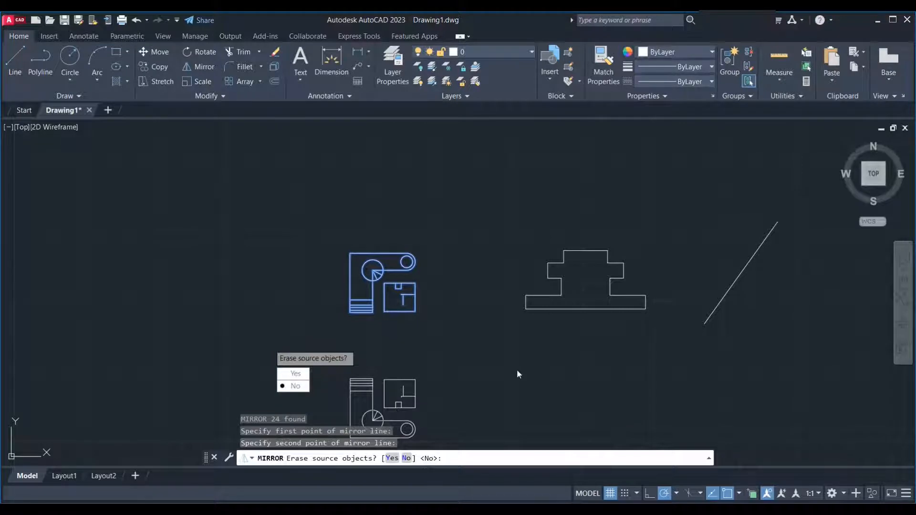
{"action": "key", "text": "Return"}
Mirror the upper floor plan's three interior wall lines across the vertical axis through its bottom edge's midpoint, keeping the originals
{"action": "scroll", "coordinate": [319, 350], "scroll_direction": "down", "scroll_amount": 2}
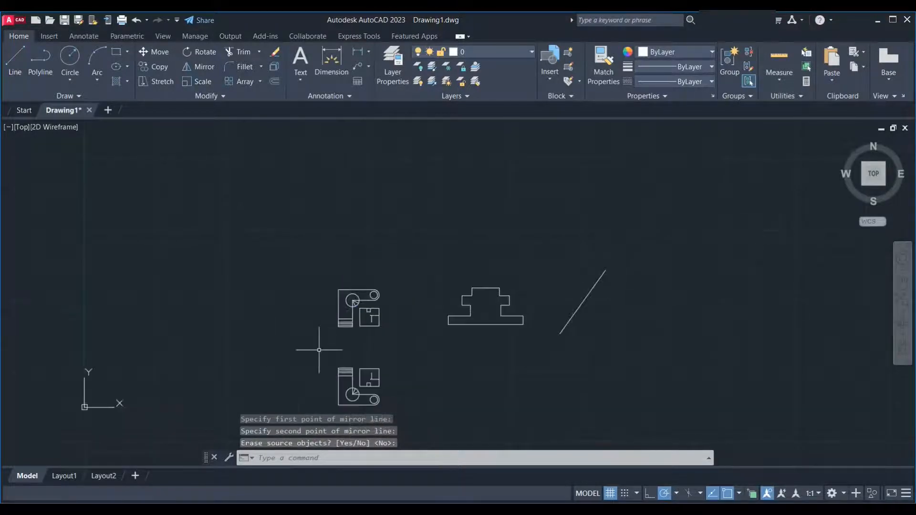
{"action": "middle_click_drag", "start_coordinate": [292, 270], "coordinate": [311, 207]}
{"action": "scroll", "coordinate": [376, 256], "scroll_direction": "up", "scroll_amount": 8}
{"action": "scroll", "coordinate": [391, 311], "scroll_direction": "up", "scroll_amount": 4}
{"action": "middle_click_drag", "start_coordinate": [391, 295], "coordinate": [426, 320]}
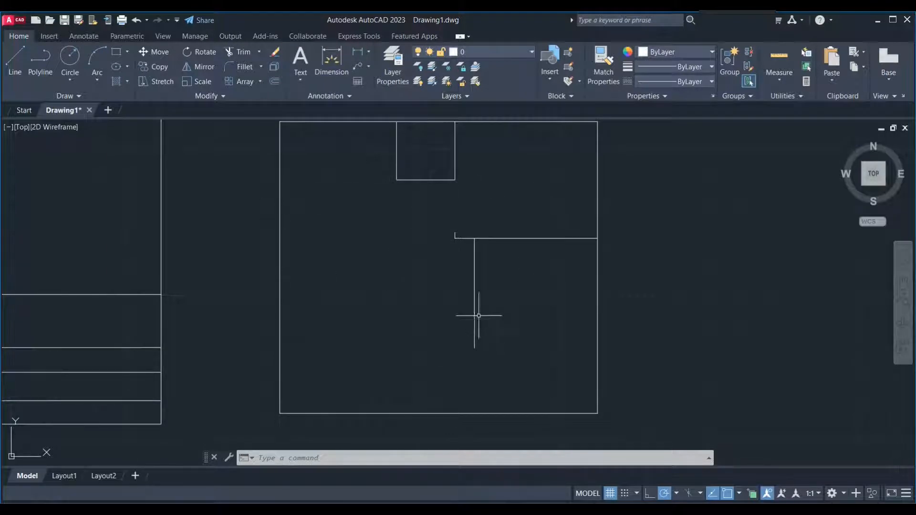
{"action": "left_click", "coordinate": [423, 211]}
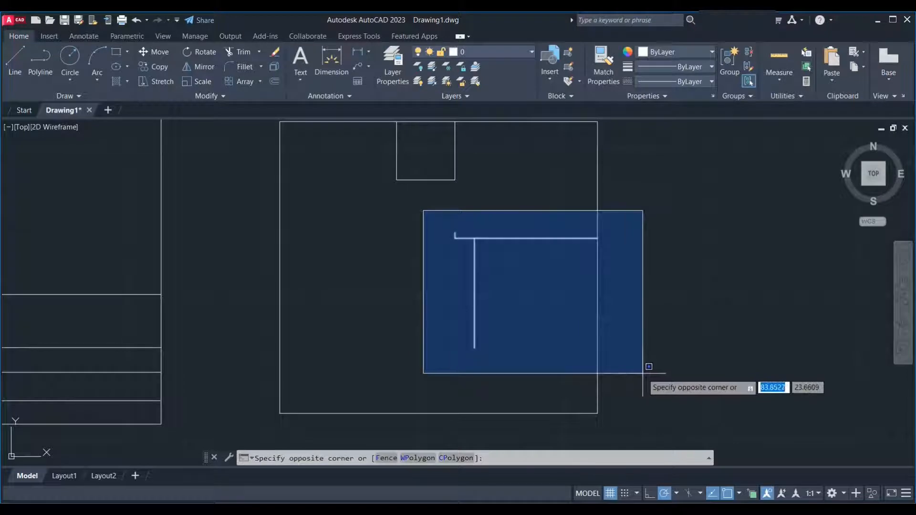
{"action": "left_click", "coordinate": [624, 371]}
{"action": "scroll", "coordinate": [484, 358], "scroll_direction": "down", "scroll_amount": 2}
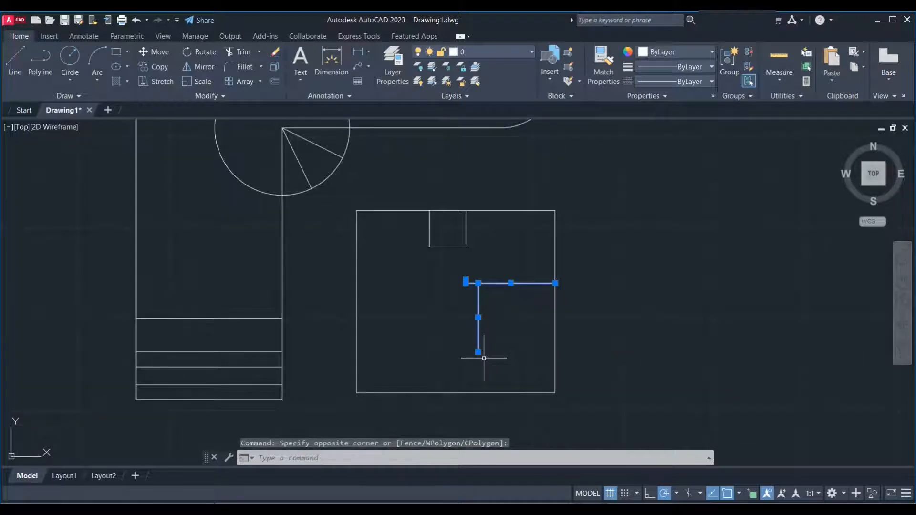
{"action": "type", "text": "m"}
{"action": "key", "text": "Return"}
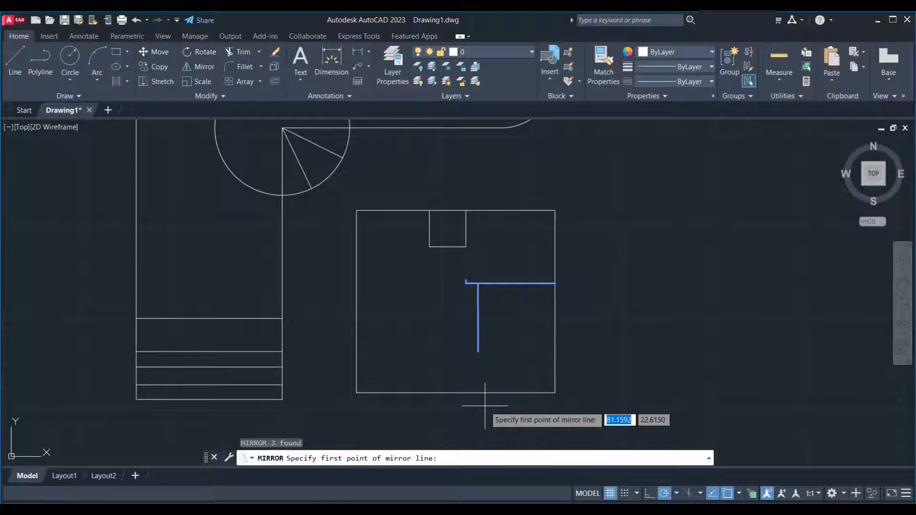
{"action": "left_click", "coordinate": [456, 393]}
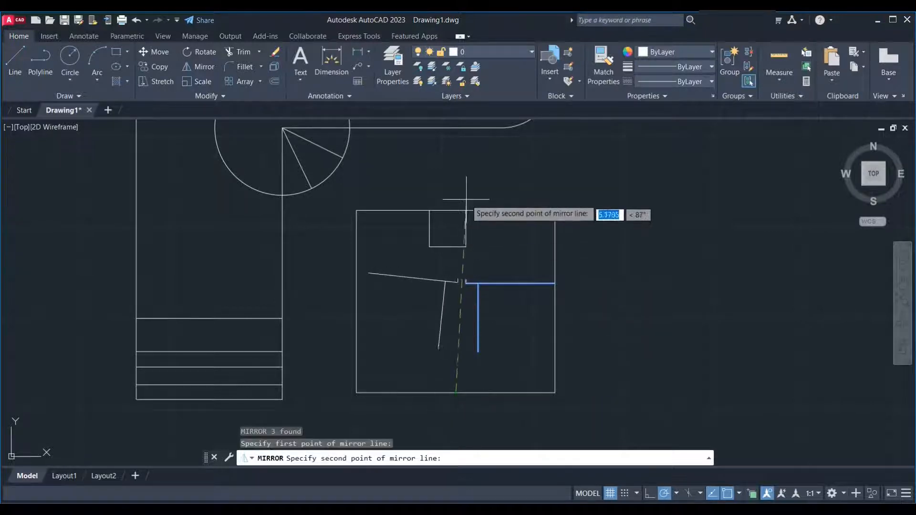
{"action": "left_click", "coordinate": [456, 157]}
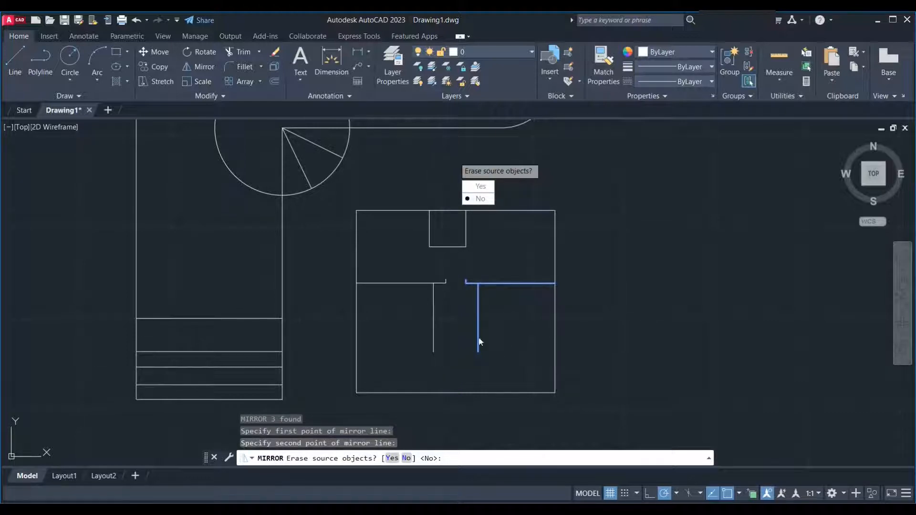
{"action": "key", "text": "Return"}
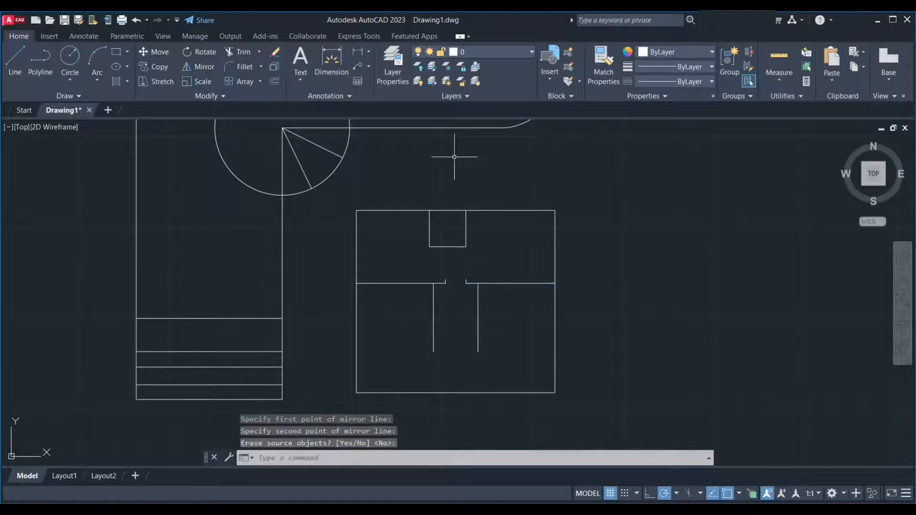
{"action": "scroll", "coordinate": [239, 224], "scroll_direction": "down", "scroll_amount": 3}
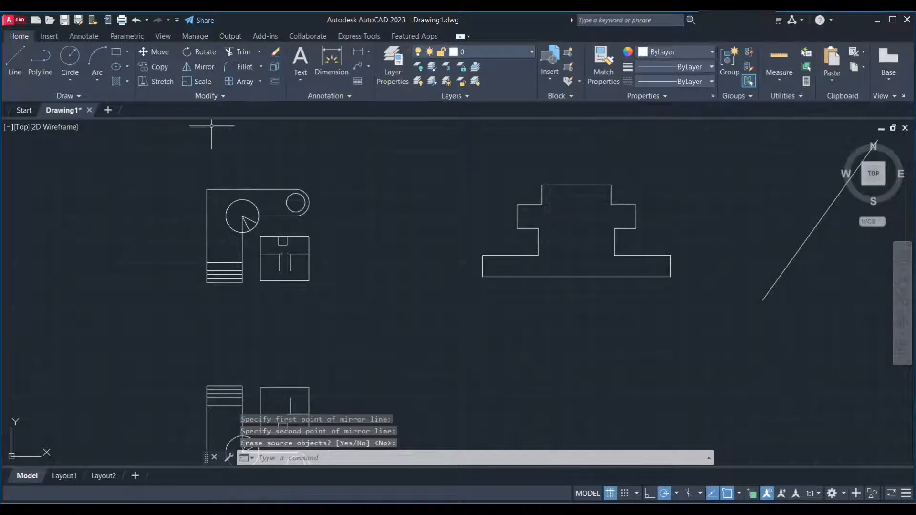
{"action": "mouse_move", "coordinate": [532, 272]}
{"action": "middle_mouse_down"}
{"action": "mouse_move", "coordinate": [446, 282]}
{"action": "mouse_move", "coordinate": [428, 298]}
{"action": "middle_mouse_up"}
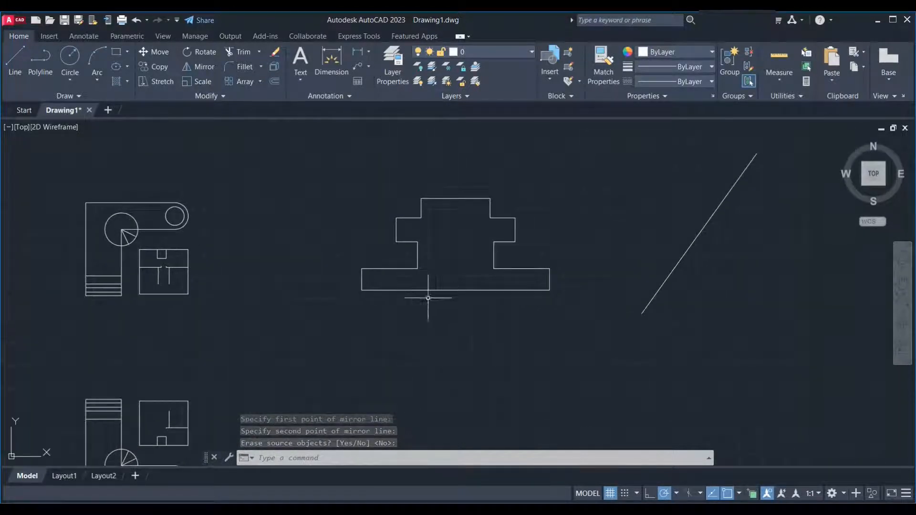
{"action": "scroll", "coordinate": [422, 238], "scroll_direction": "up", "scroll_amount": 2}
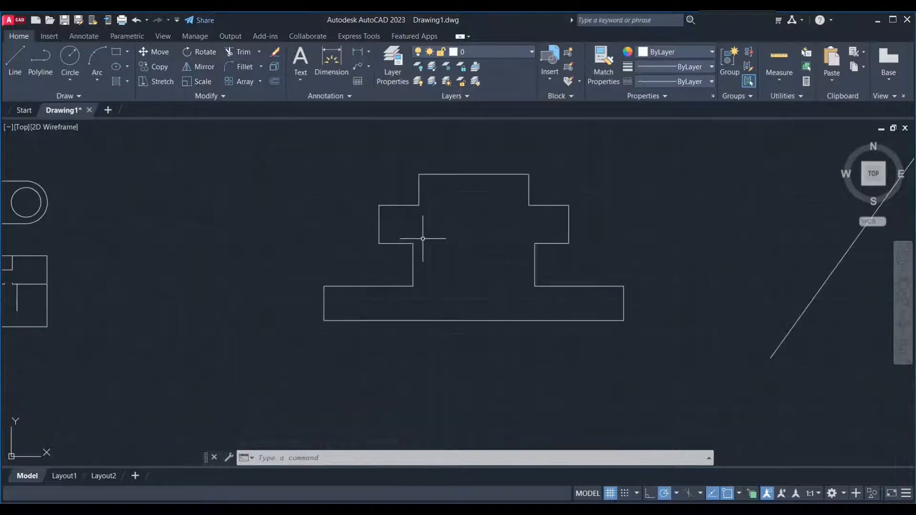
Draw the upper seven connected, alternating horizontal and vertical line segments of a stepped half profile below the existing symmetric stepped figure
{"action": "scroll", "coordinate": [569, 222], "scroll_direction": "down", "scroll_amount": 2}
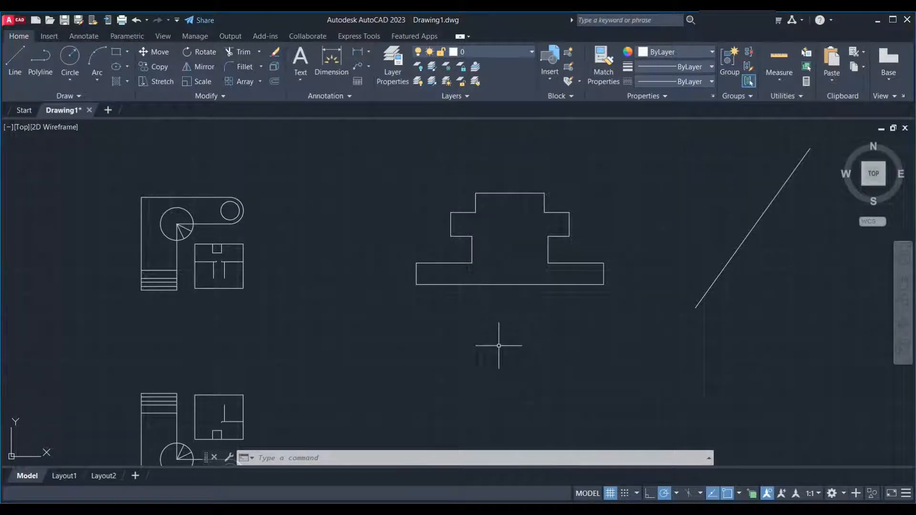
{"action": "middle_click_drag", "start_coordinate": [528, 348], "coordinate": [482, 313]}
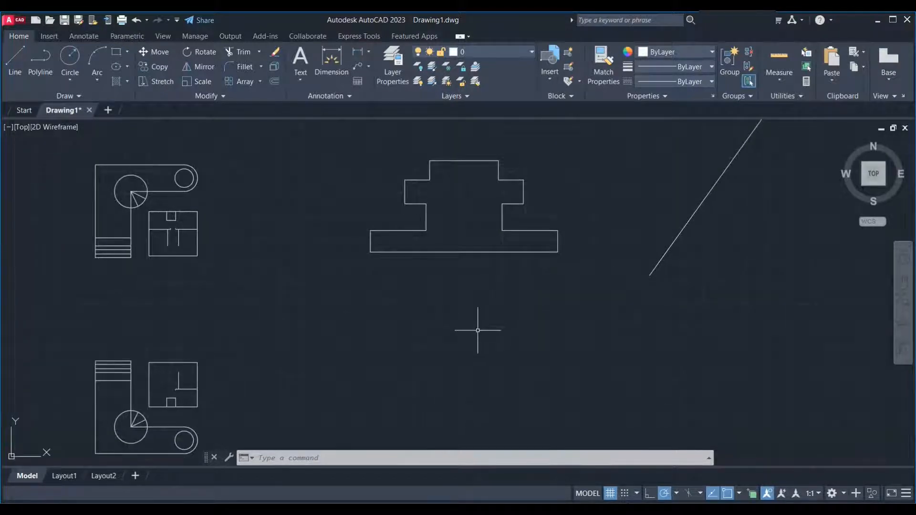
{"action": "type", "text": "l"}
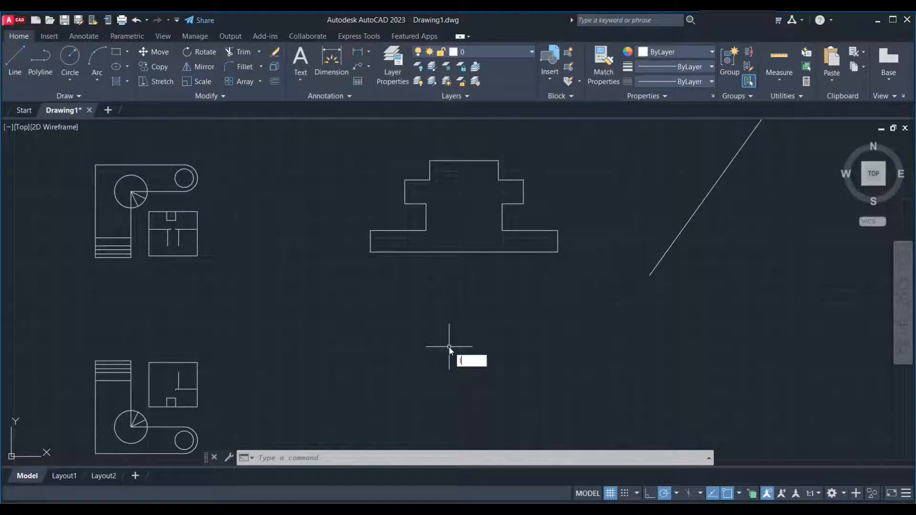
{"action": "key", "text": "Return"}
{"action": "left_click", "coordinate": [443, 316]}
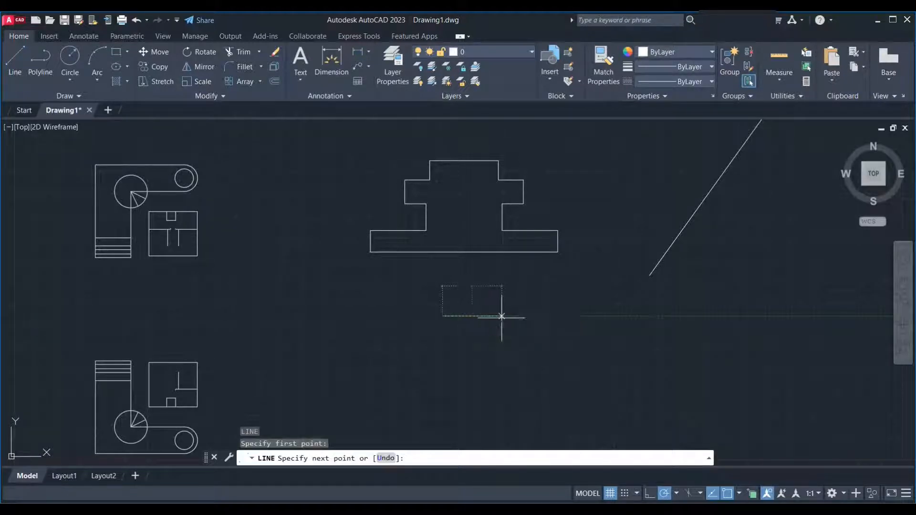
{"action": "left_click", "coordinate": [502, 337]}
{"action": "left_click", "coordinate": [503, 341]}
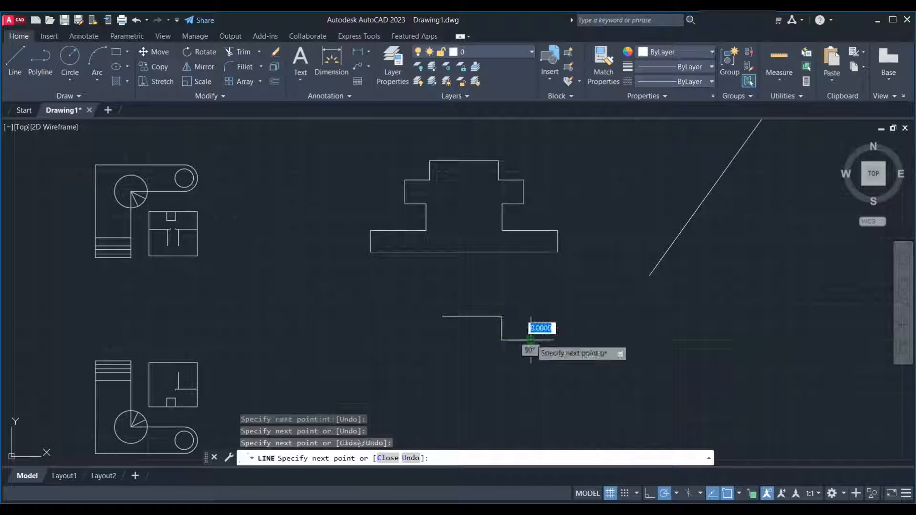
{"action": "left_click", "coordinate": [531, 361]}
{"action": "left_click", "coordinate": [511, 361]}
{"action": "left_click", "coordinate": [512, 381]}
{"action": "left_click", "coordinate": [564, 380]}
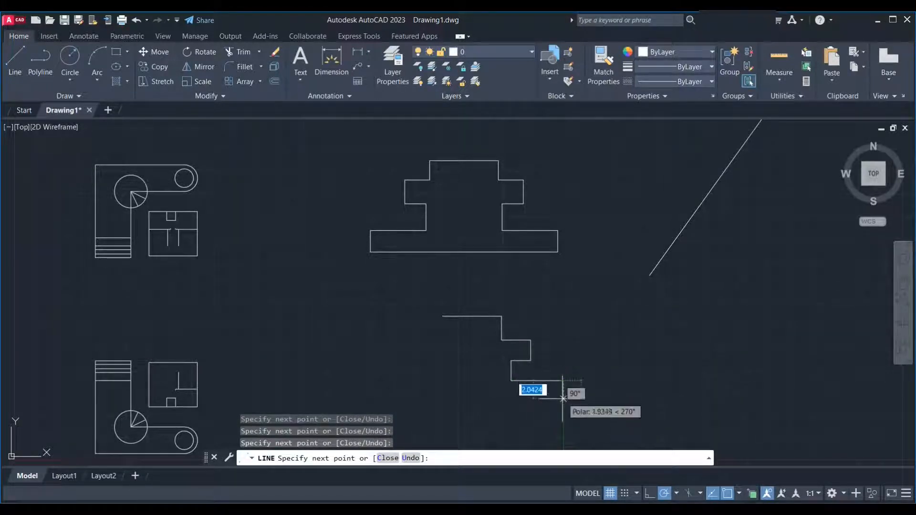
Finish the half profile with a short vertical segment and a horizontal bottom edge ending directly below its starting point
{"action": "middle_click_drag", "start_coordinate": [453, 378], "coordinate": [497, 334]}
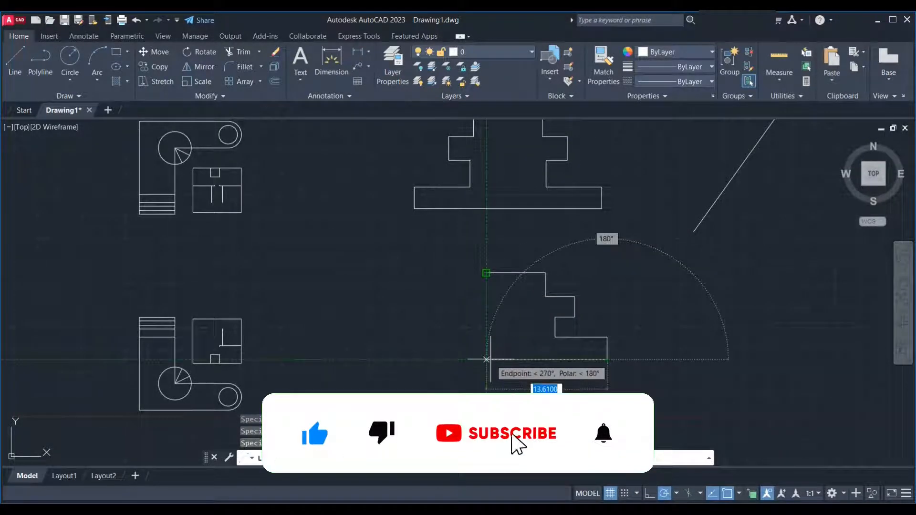
{"action": "left_click", "coordinate": [487, 359]}
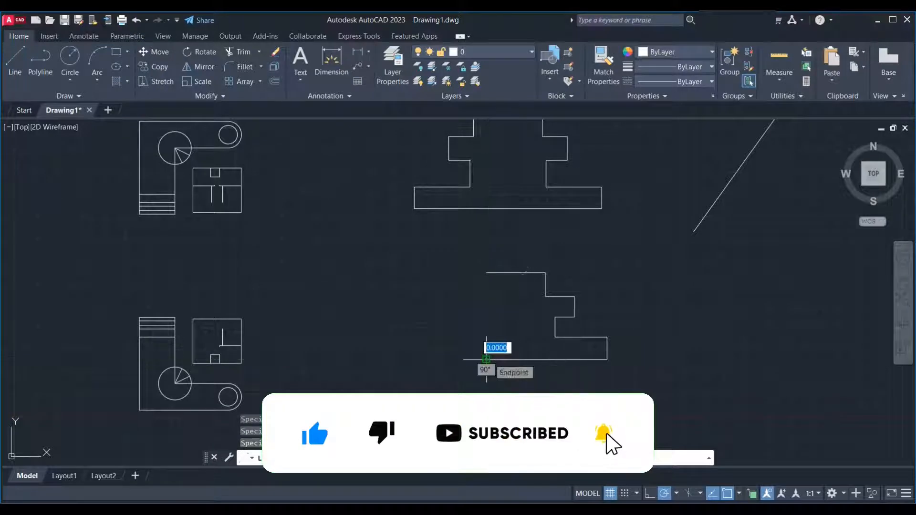
{"action": "key", "text": "Return"}
Mirror the half profile across the vertical axis through its two open endpoints, keeping the source objects
{"action": "left_click", "coordinate": [645, 243]}
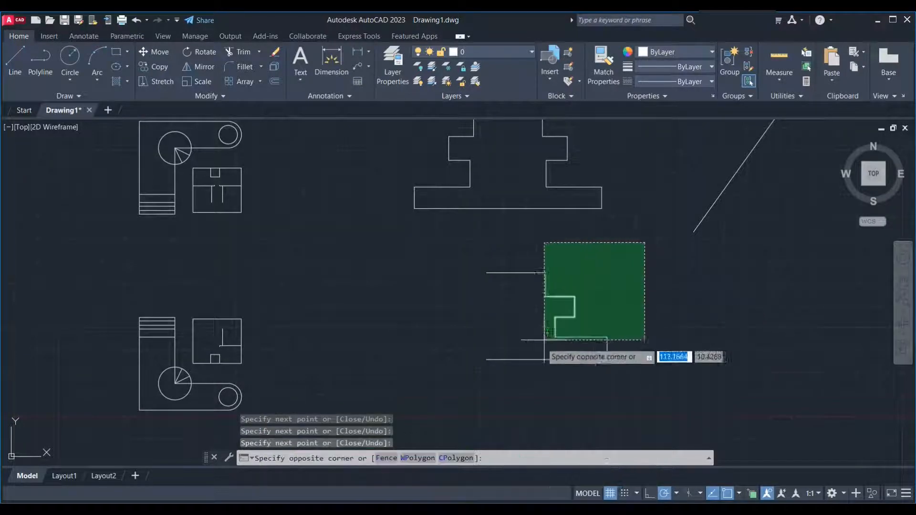
{"action": "left_click", "coordinate": [474, 376]}
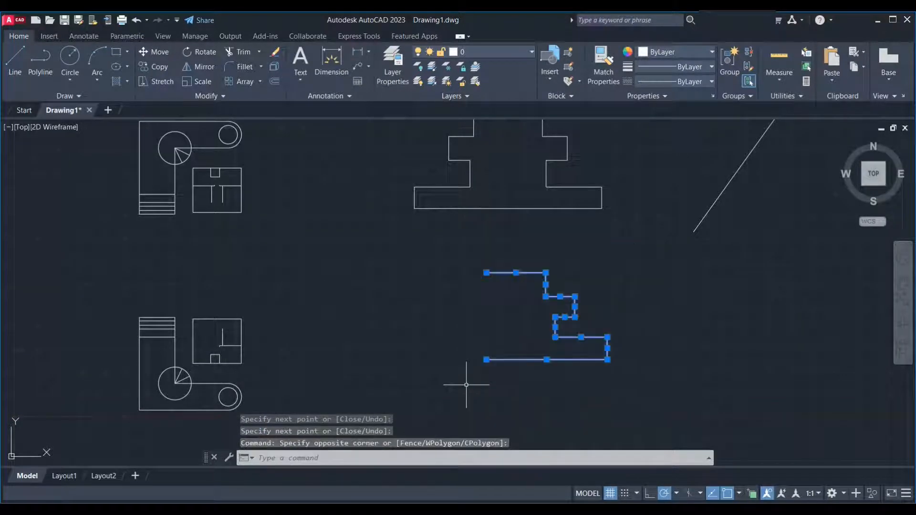
{"action": "type", "text": "M"}
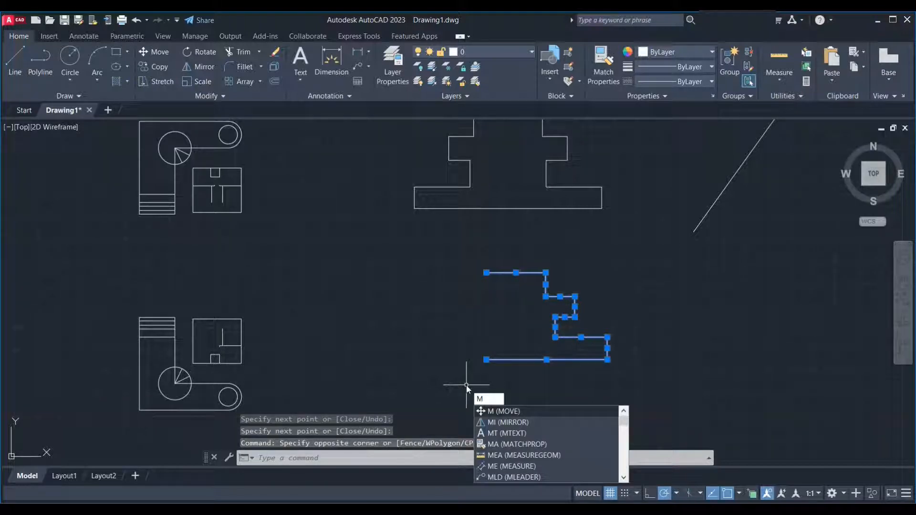
{"action": "type", "text": "I"}
{"action": "key", "text": "Return"}
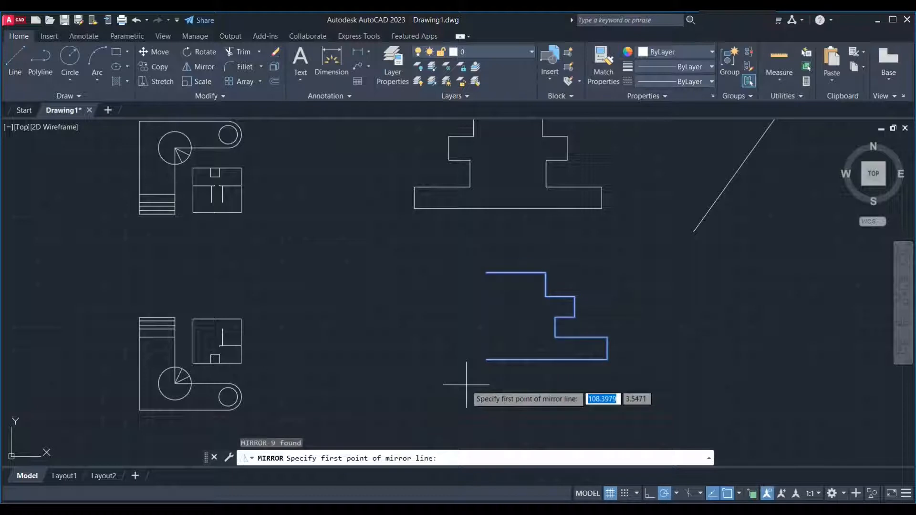
{"action": "left_click", "coordinate": [486, 359]}
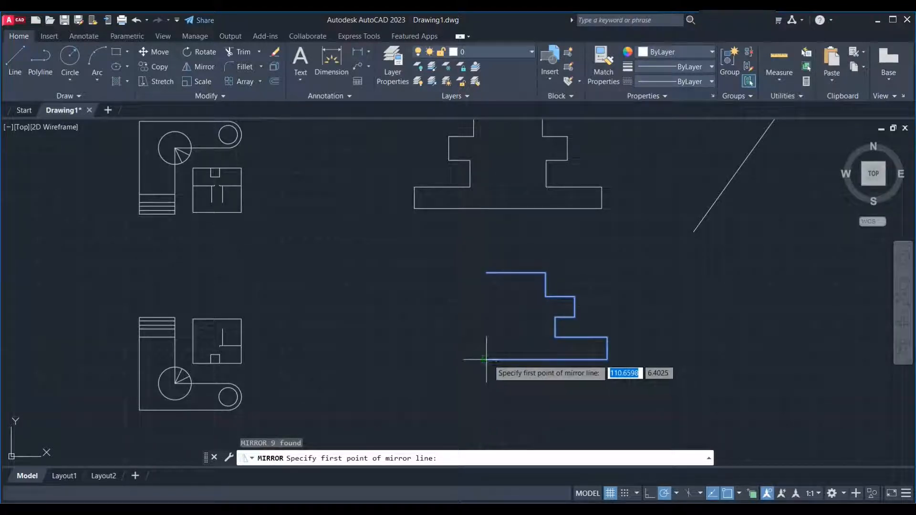
{"action": "left_click", "coordinate": [486, 360]}
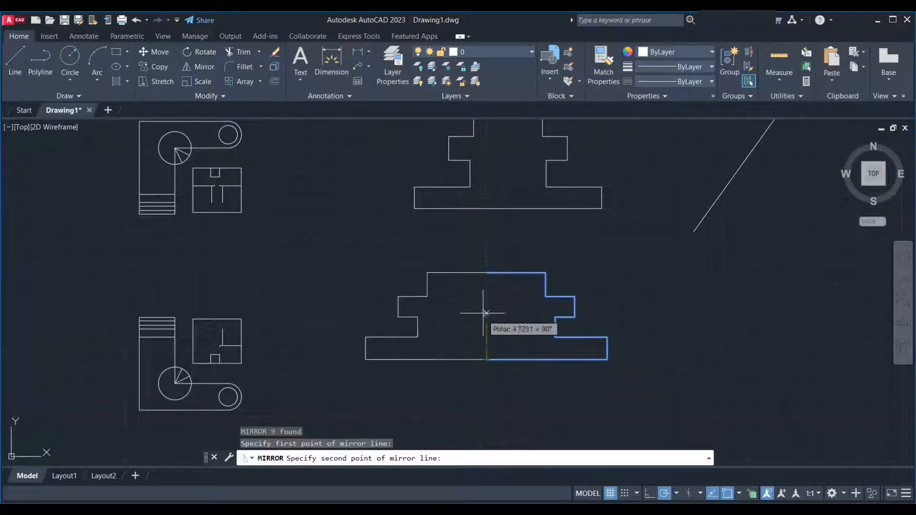
{"action": "left_click", "coordinate": [485, 273]}
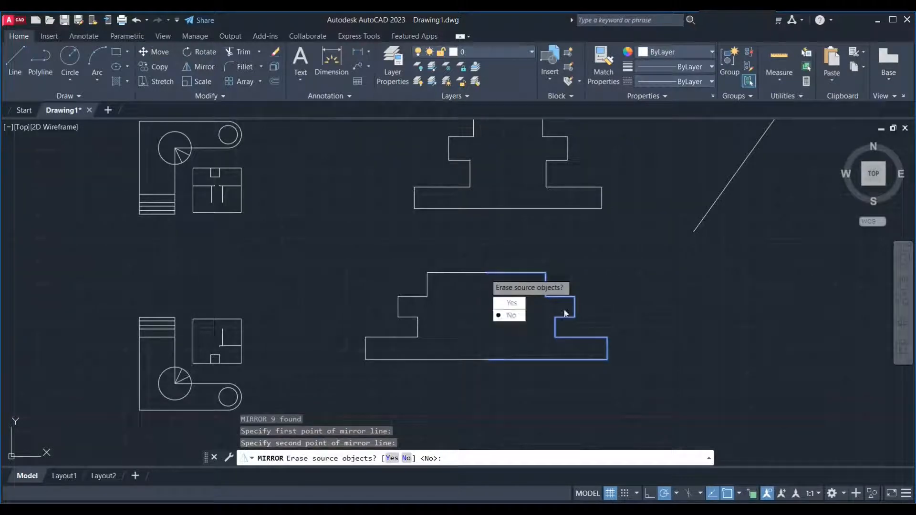
{"action": "key", "text": "Return"}
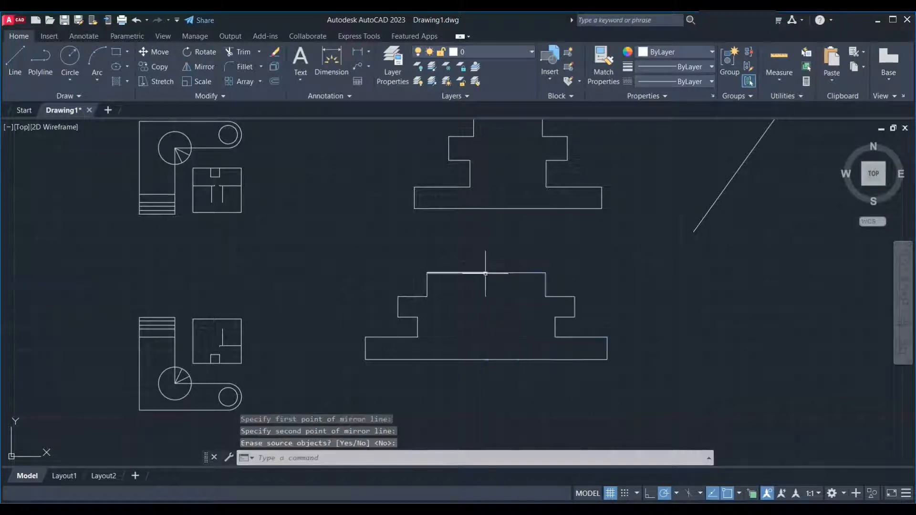
Mirror the upper stepped figure across the sloping line beside it, using the line's endpoints as the mirror axis and erasing the source objects
{"action": "scroll", "coordinate": [322, 273], "scroll_direction": "down", "scroll_amount": 4}
{"action": "scroll", "coordinate": [420, 209], "scroll_direction": "up", "scroll_amount": 2}
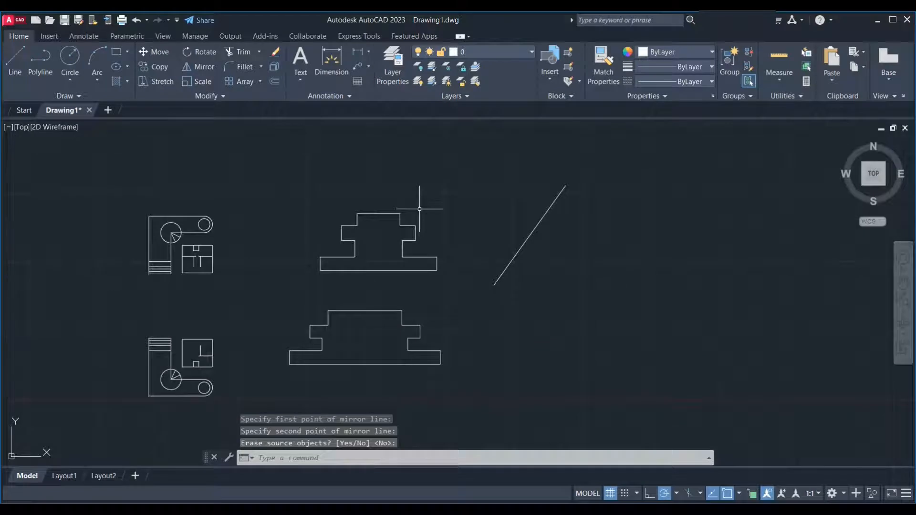
{"action": "scroll", "coordinate": [420, 209], "scroll_direction": "up", "scroll_amount": 2}
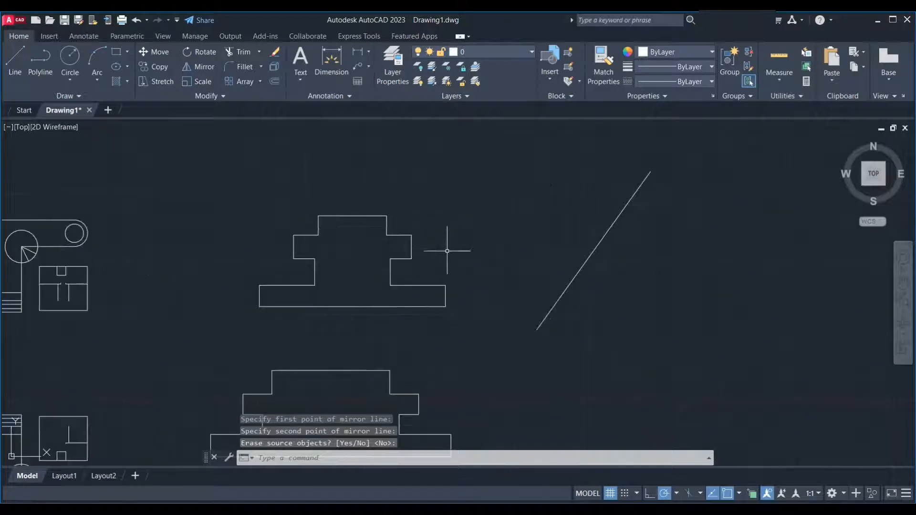
{"action": "left_click", "coordinate": [475, 186]}
{"action": "left_click", "coordinate": [236, 340]}
{"action": "type", "text": "mi"}
{"action": "key", "text": "Return"}
{"action": "left_click", "coordinate": [537, 329]}
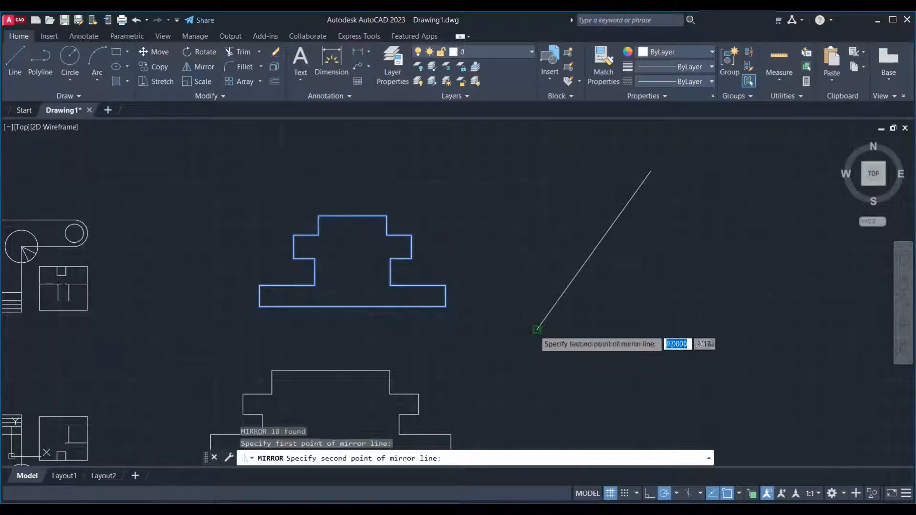
{"action": "left_click", "coordinate": [651, 172]}
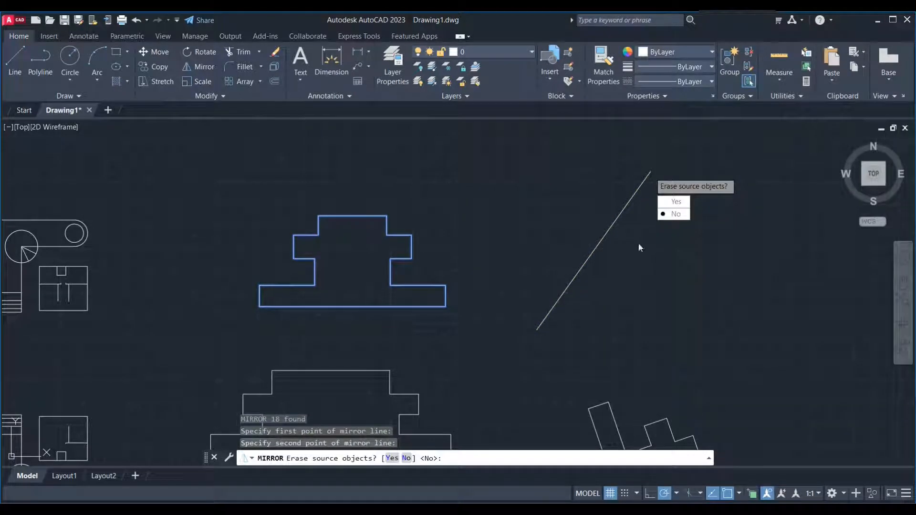
{"action": "type", "text": "y"}
{"action": "key", "text": "Return"}
{"action": "scroll", "coordinate": [505, 235], "scroll_direction": "down", "scroll_amount": 4}
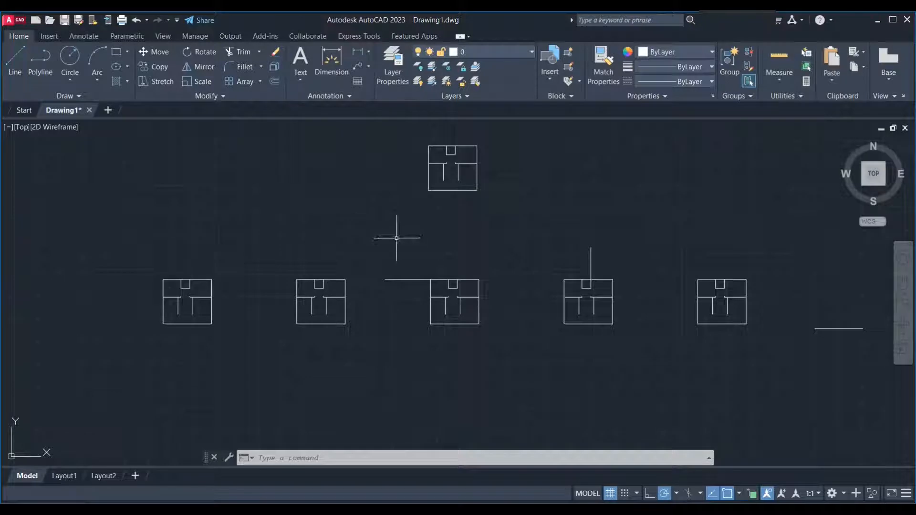
{"action": "type", "text": "l"}
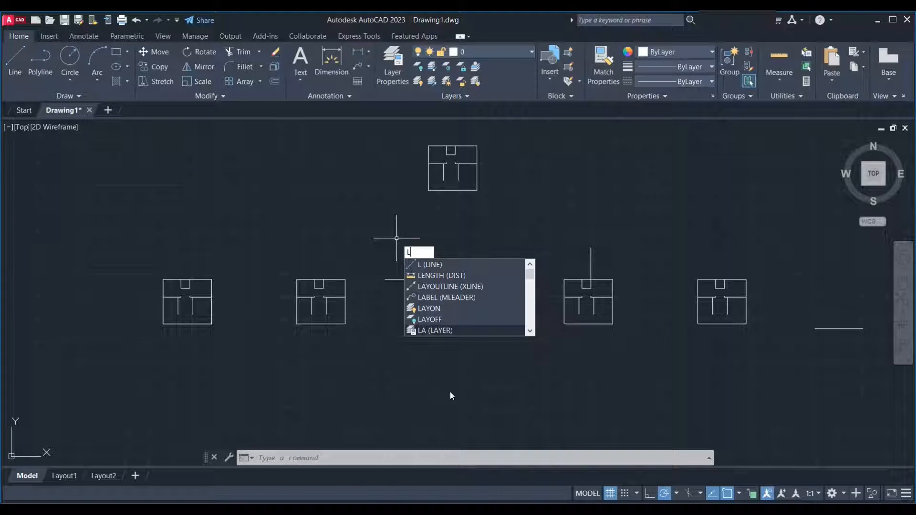
{"action": "left_click", "coordinate": [434, 265]}
{"action": "key", "text": "Escape"}
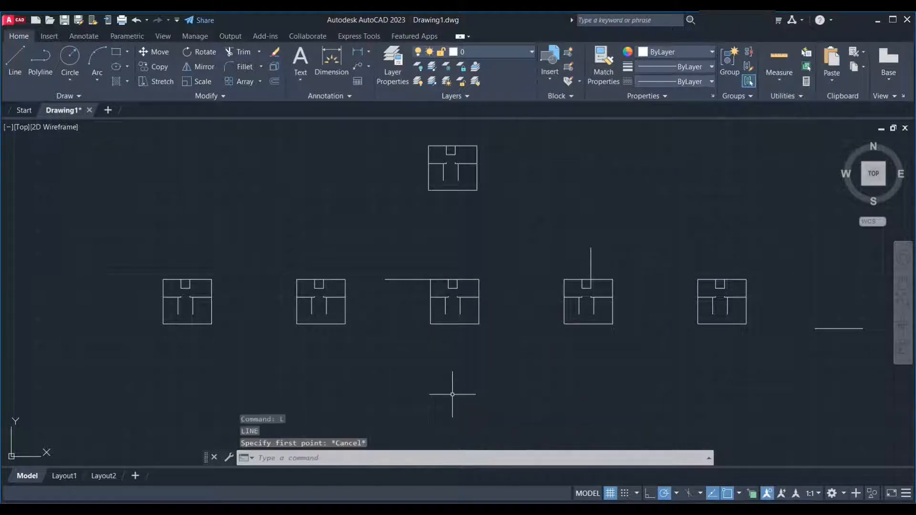
{"action": "type", "text": "SC"}
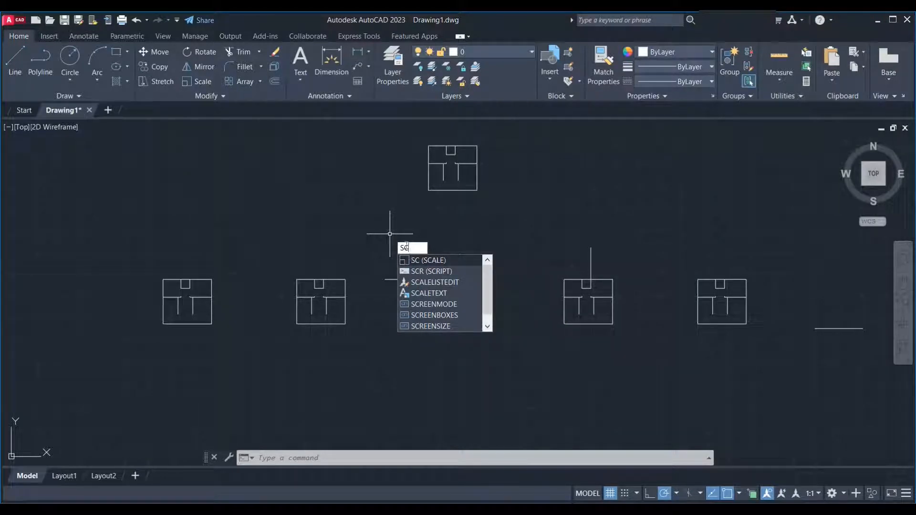
{"action": "key", "text": "Escape"}
{"action": "key", "text": "Escape"}
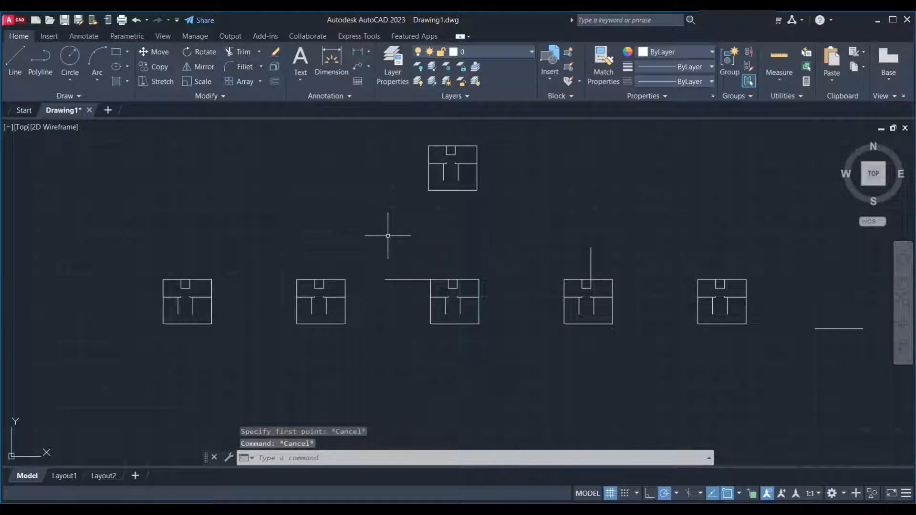
{"action": "type", "text": "sc"}
{"action": "key", "text": "Return"}
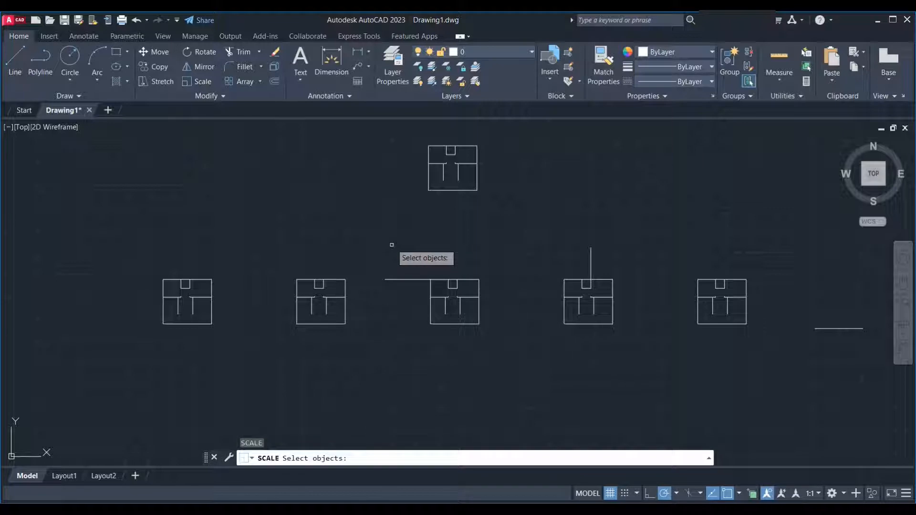
{"action": "key", "text": "Escape"}
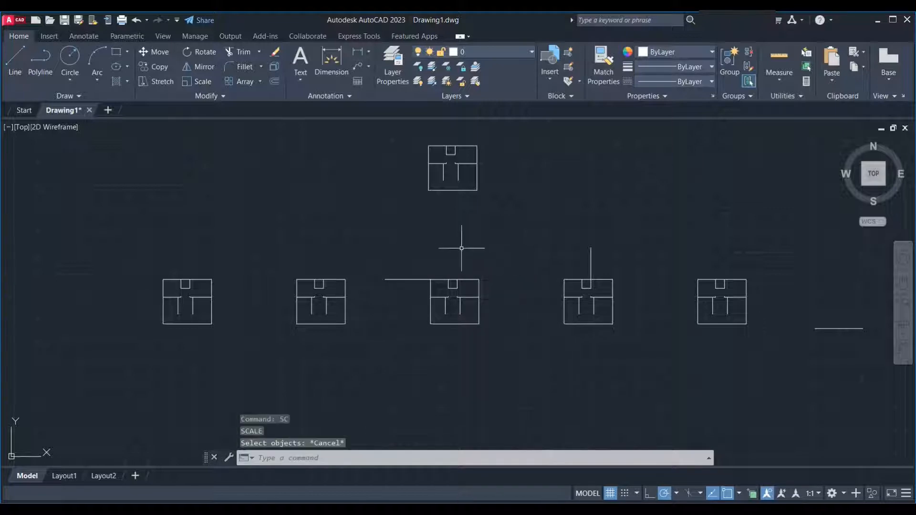
{"action": "type", "text": "s"}
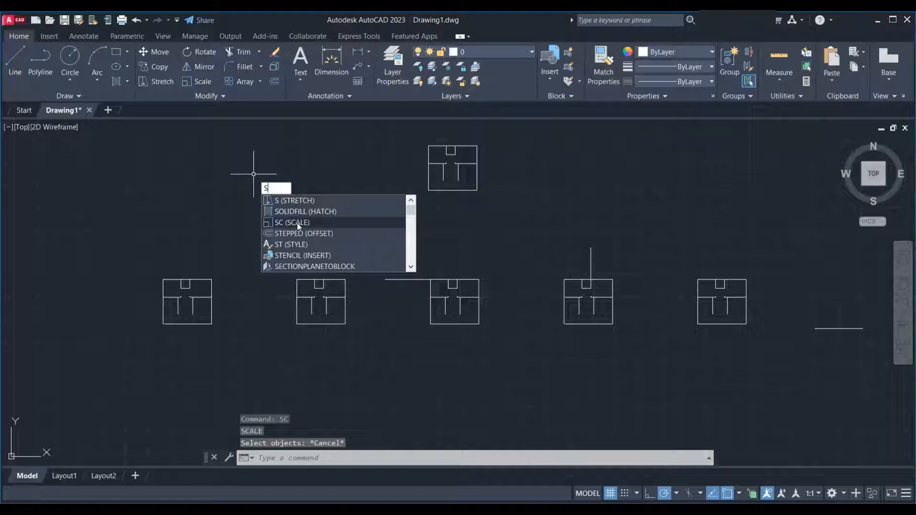
{"action": "type", "text": "c"}
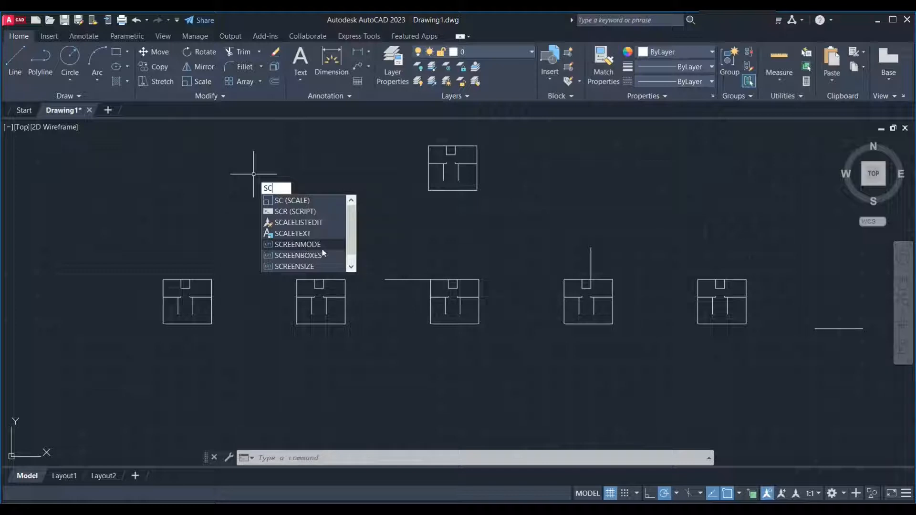
{"action": "key", "text": "Return"}
{"action": "key", "text": "Escape"}
{"action": "key", "text": "Escape"}
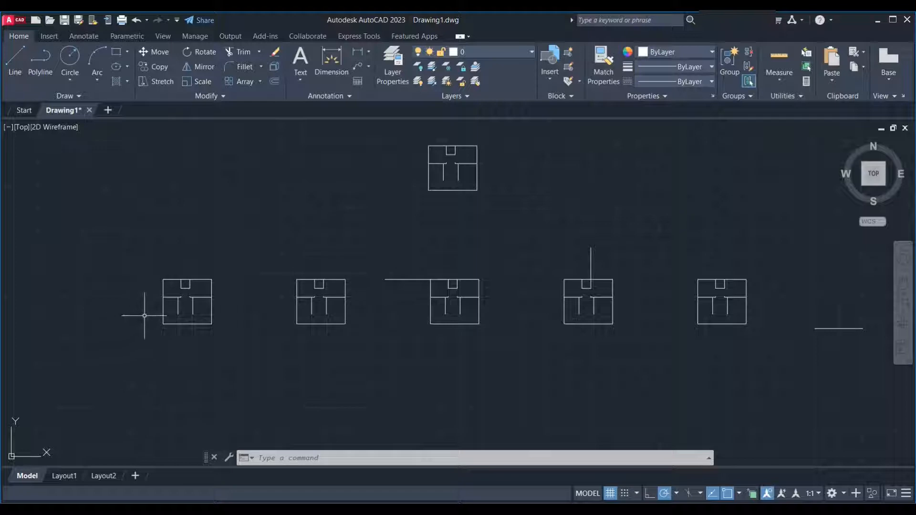
Scale the leftmost floor plan in the row by a factor of 2 about its lower-left corner
{"action": "scroll", "coordinate": [161, 308], "scroll_direction": "up", "scroll_amount": 4}
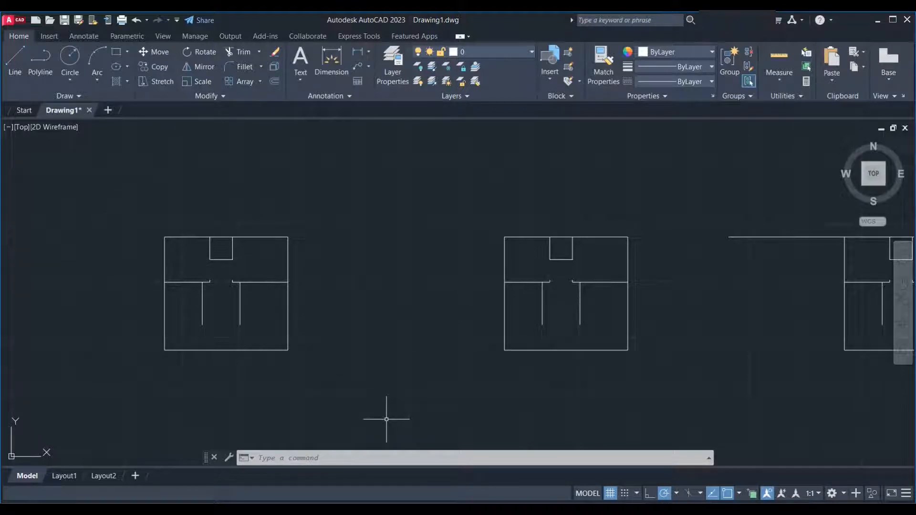
{"action": "left_click", "coordinate": [377, 194]}
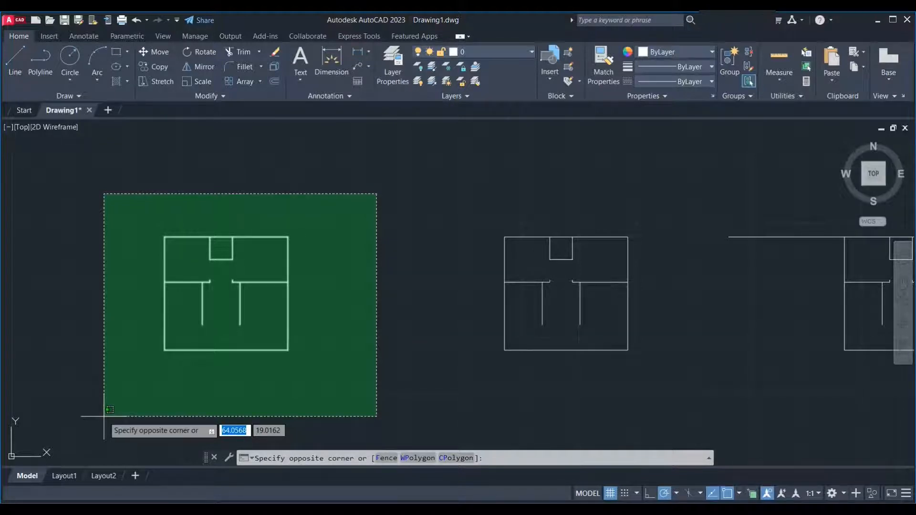
{"action": "left_click", "coordinate": [104, 416]}
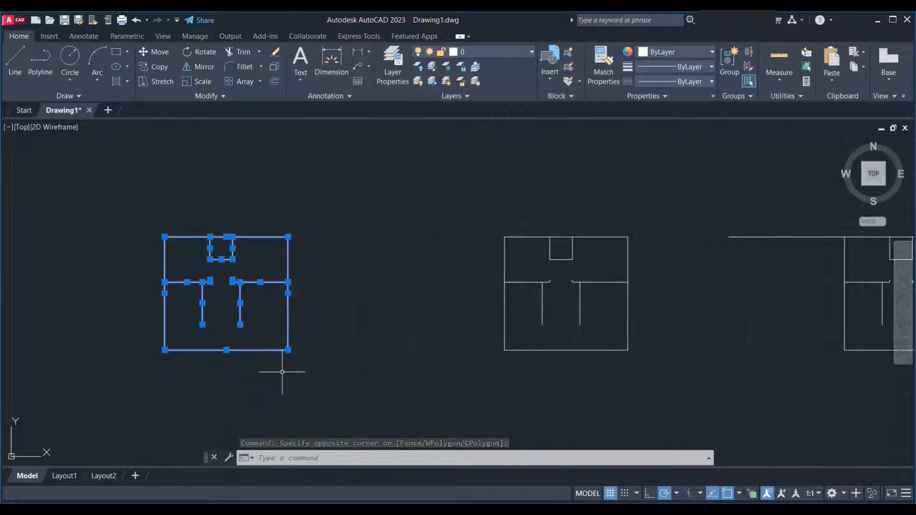
{"action": "type", "text": "sc"}
{"action": "key", "text": "Return"}
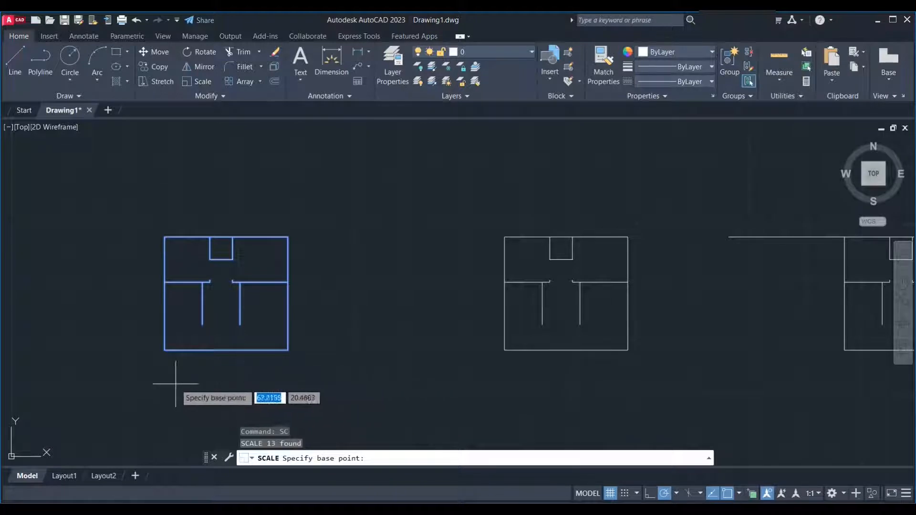
{"action": "scroll", "coordinate": [165, 361], "scroll_direction": "up", "scroll_amount": 2}
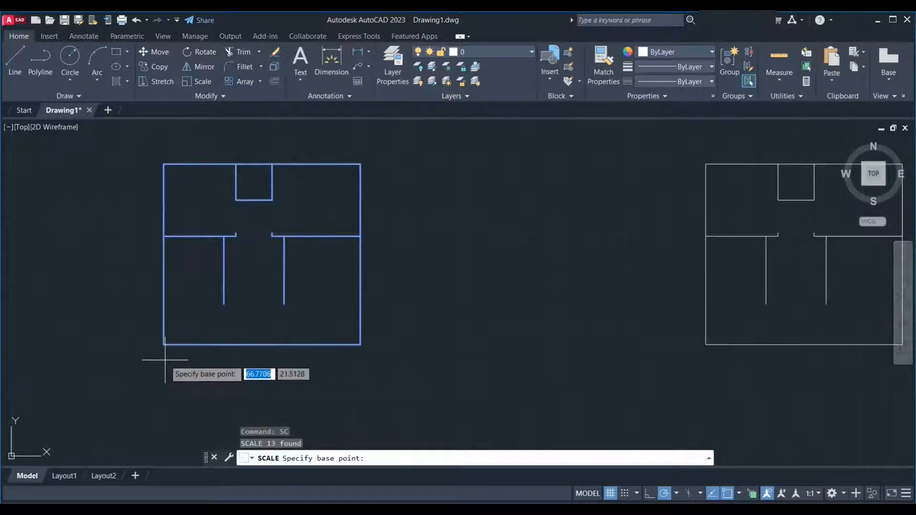
{"action": "scroll", "coordinate": [165, 360], "scroll_direction": "down", "scroll_amount": 2}
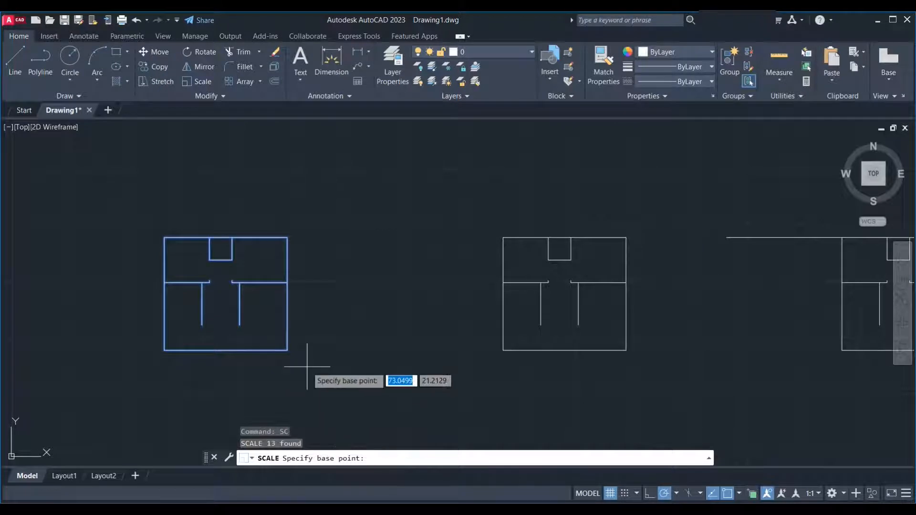
{"action": "left_click", "coordinate": [165, 351]}
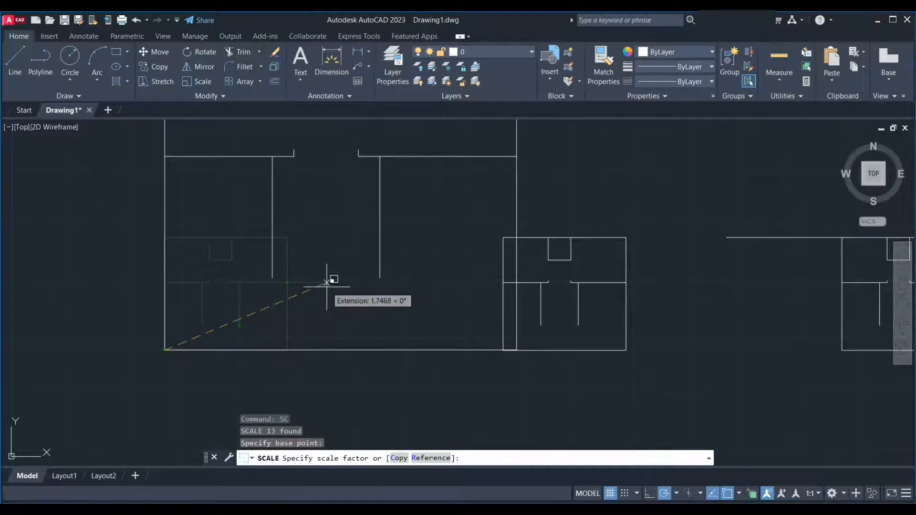
{"action": "type", "text": "2"}
{"action": "key", "text": "Return"}
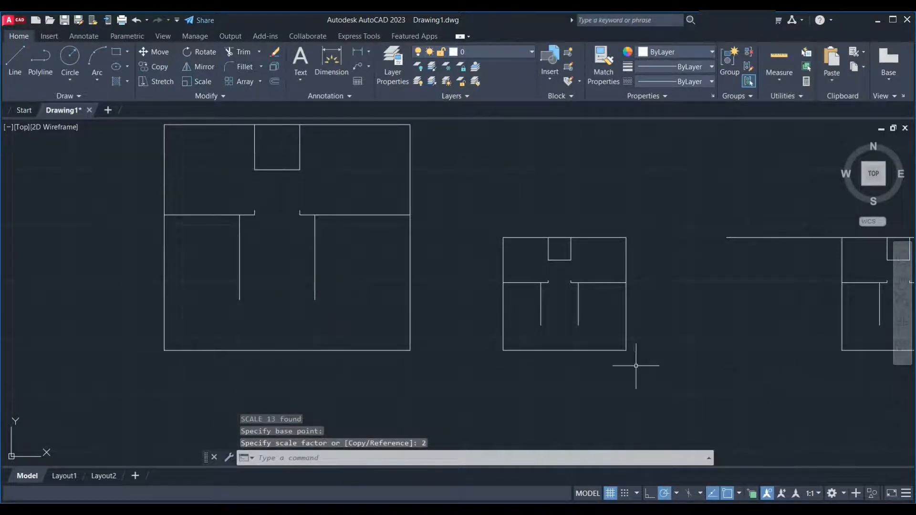
Scale the second floor plan in the row by a factor of 0.5 about the midpoint of its bottom edge
{"action": "middle_click_drag", "start_coordinate": [617, 366], "coordinate": [482, 364]}
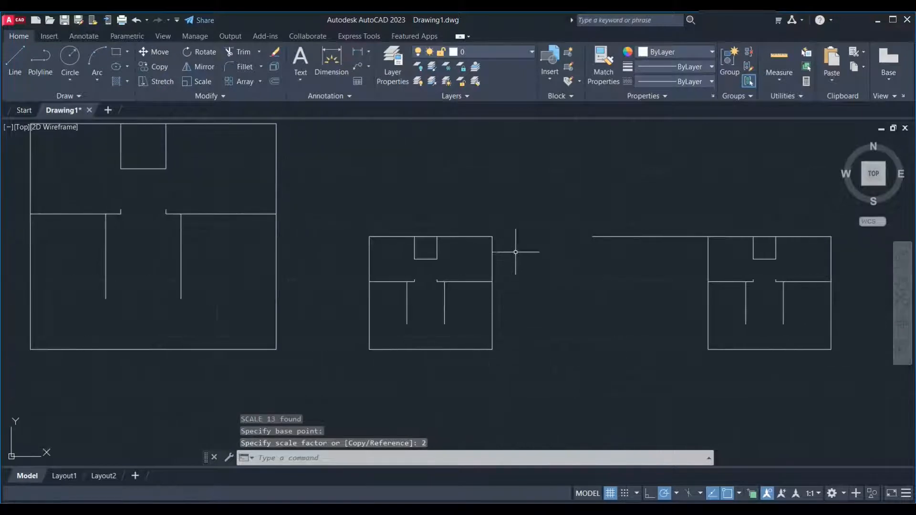
{"action": "left_click", "coordinate": [534, 190]}
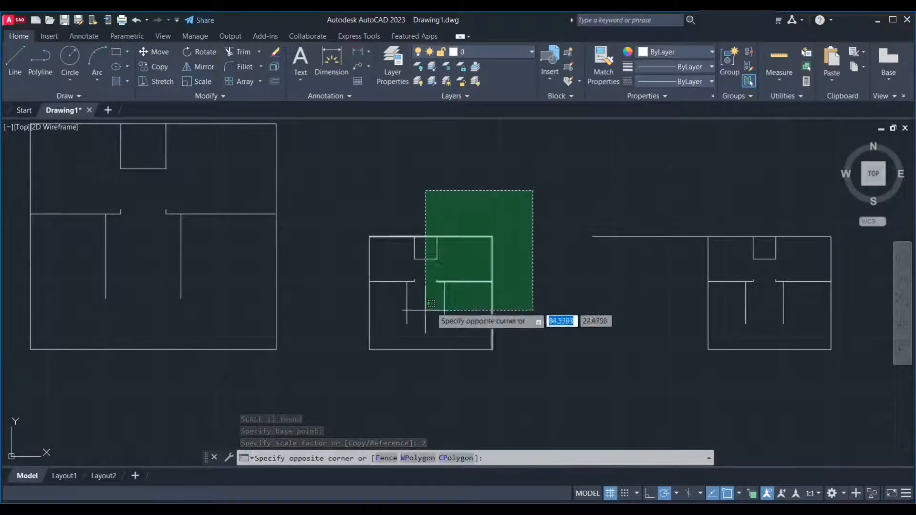
{"action": "left_click", "coordinate": [345, 366]}
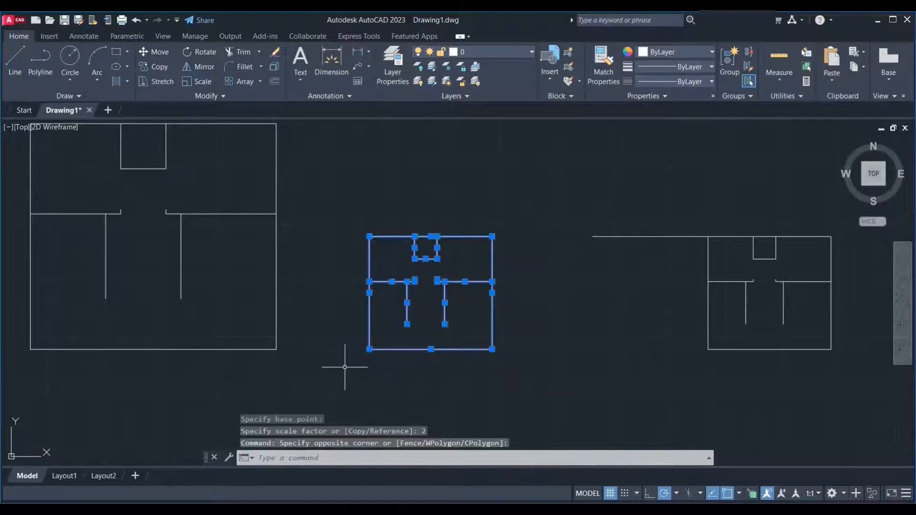
{"action": "type", "text": "Sc"}
{"action": "key", "text": "Return"}
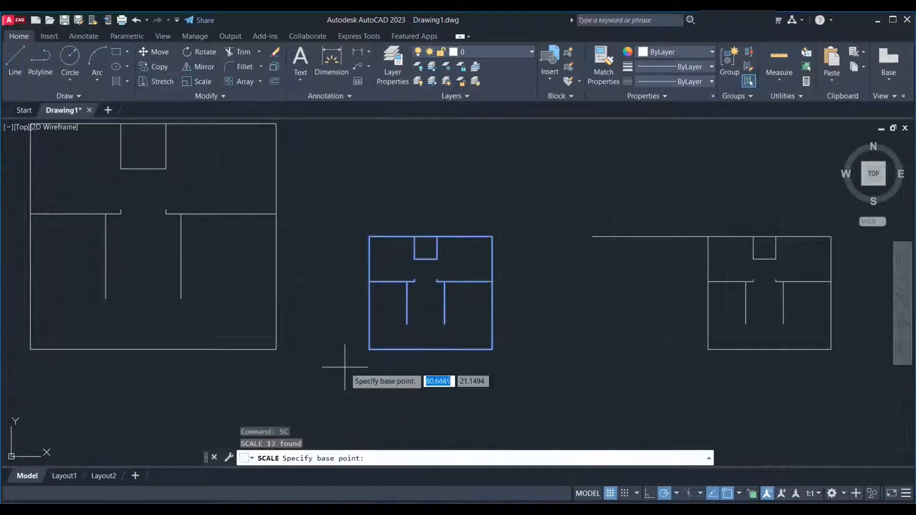
{"action": "left_click", "coordinate": [415, 346]}
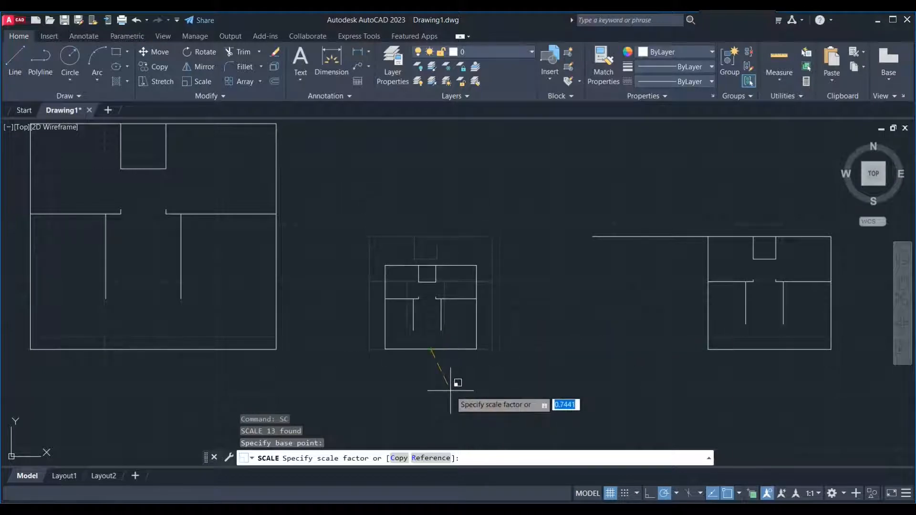
{"action": "type", "text": "0.5"}
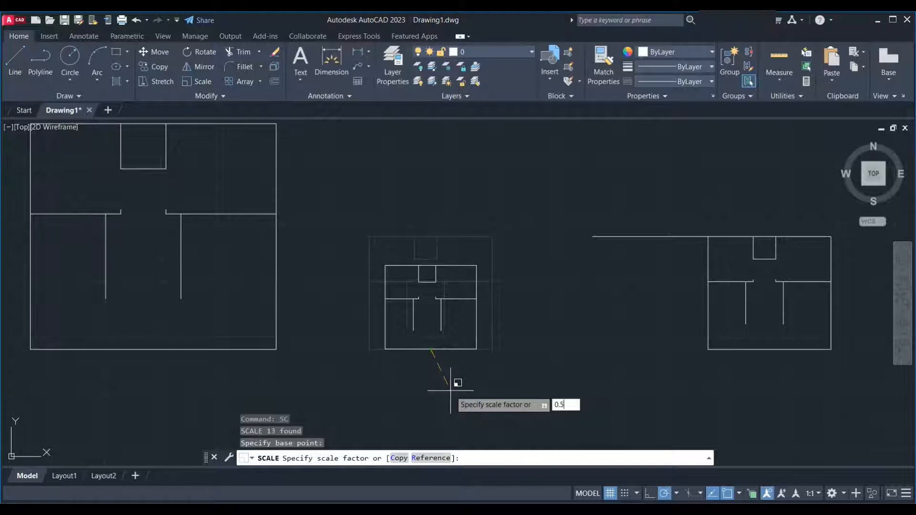
{"action": "key", "text": "Return"}
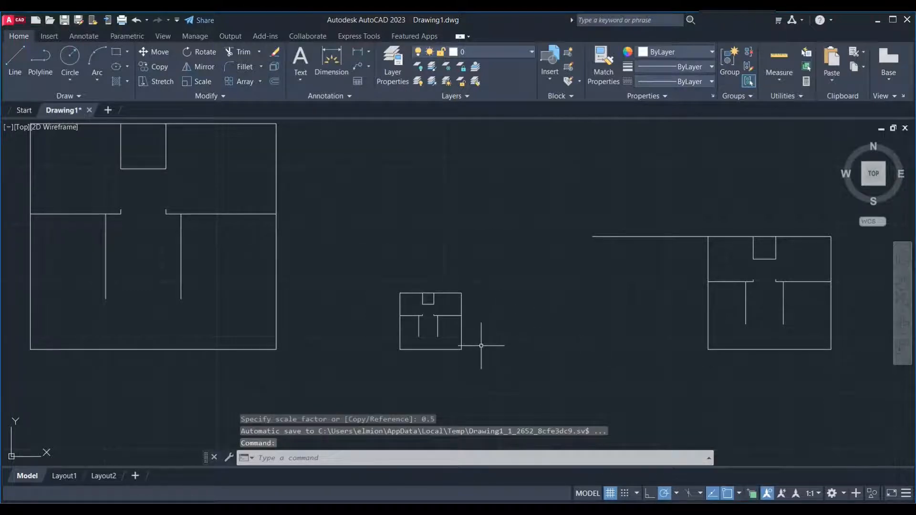
Scale the floor plan attached to the horizontal line by a factor of 1.2 about its upper-left corner, leaving the line out
{"action": "middle_click_drag", "start_coordinate": [566, 368], "coordinate": [383, 368]}
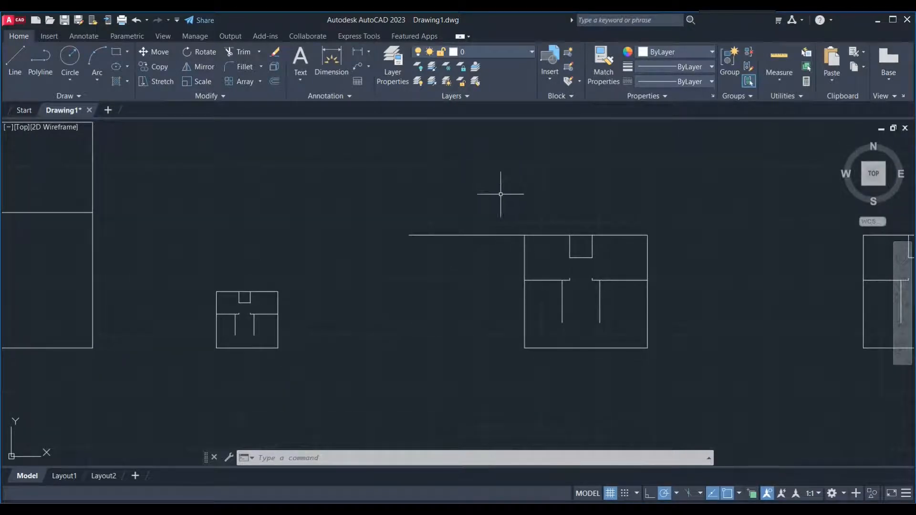
{"action": "left_click", "coordinate": [452, 150]}
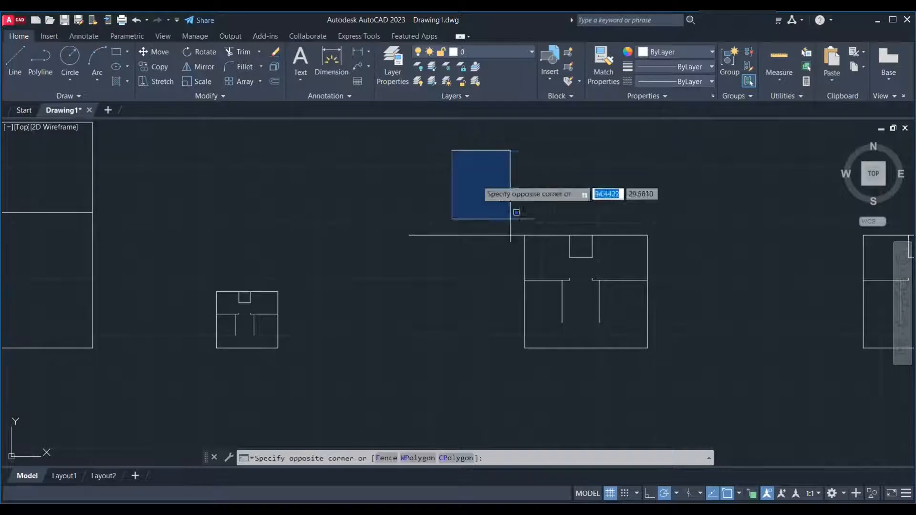
{"action": "left_click", "coordinate": [697, 389]}
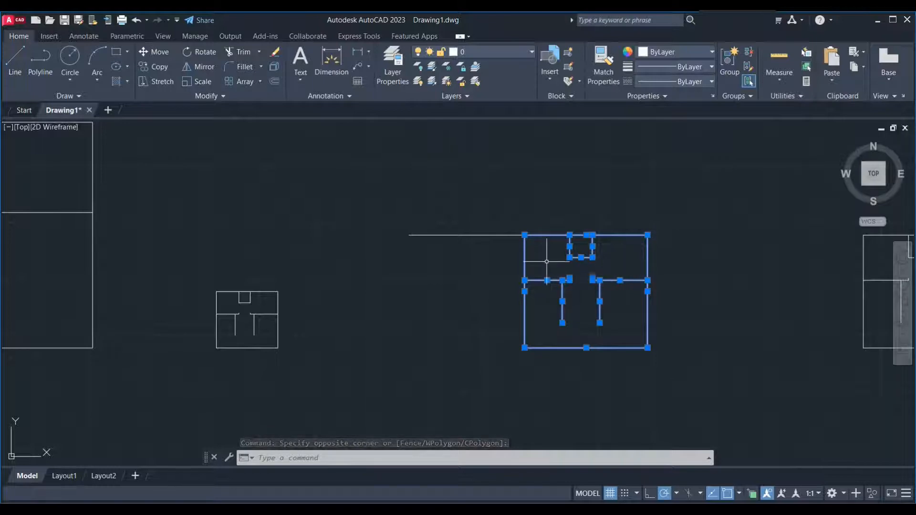
{"action": "type", "text": "sc"}
{"action": "key", "text": "Return"}
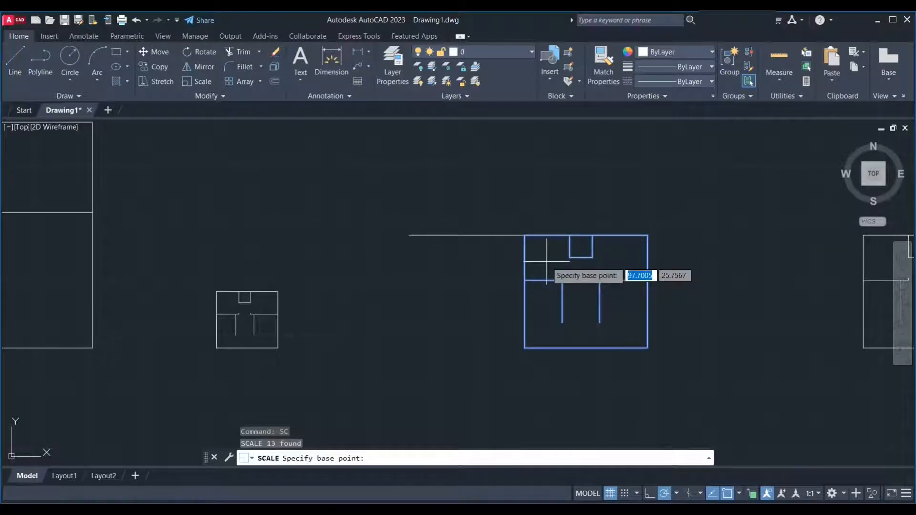
{"action": "left_click", "coordinate": [524, 235]}
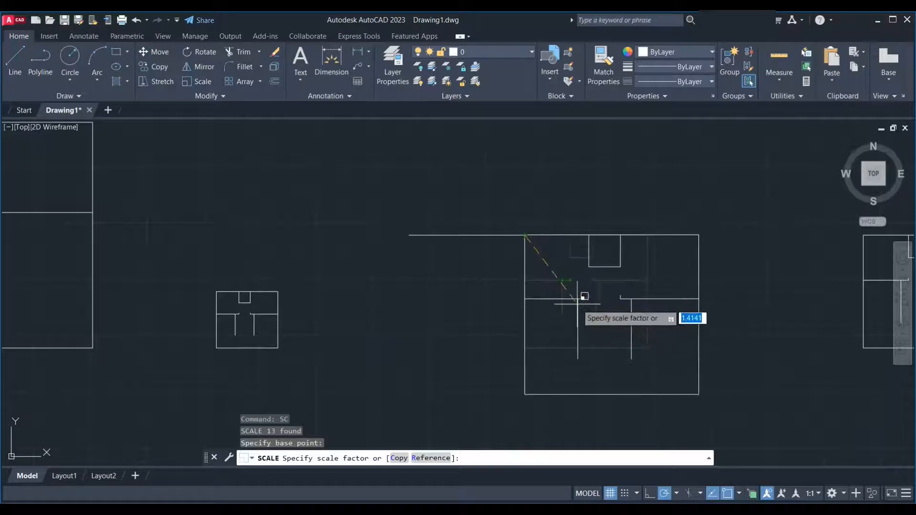
{"action": "type", "text": "1.2"}
{"action": "key", "text": "Return"}
Scale the floor plan below the vertical line by a factor of 0.5 about the line's lower endpoint, leaving the line out
{"action": "scroll", "coordinate": [372, 301], "scroll_direction": "down", "scroll_amount": 2}
{"action": "middle_click_drag", "start_coordinate": [385, 315], "coordinate": [172, 288]}
{"action": "scroll", "coordinate": [563, 272], "scroll_direction": "up", "scroll_amount": 2}
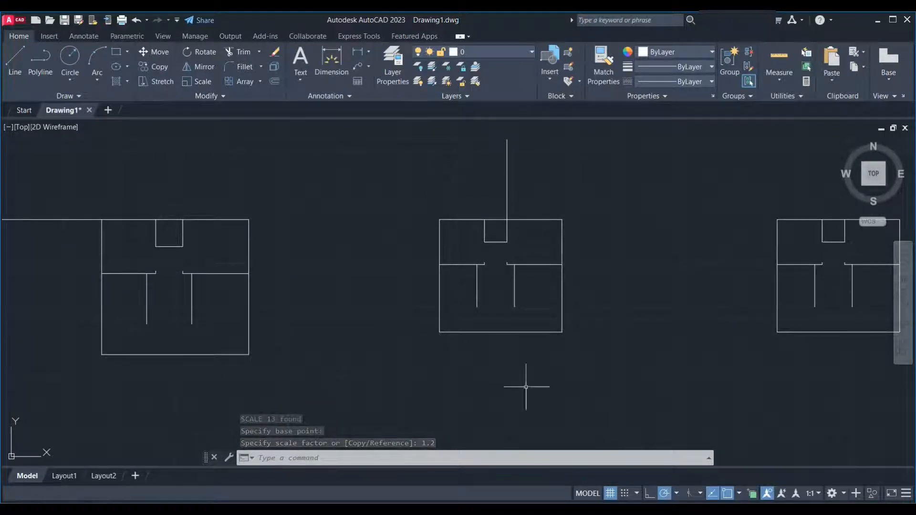
{"action": "left_click", "coordinate": [399, 189]}
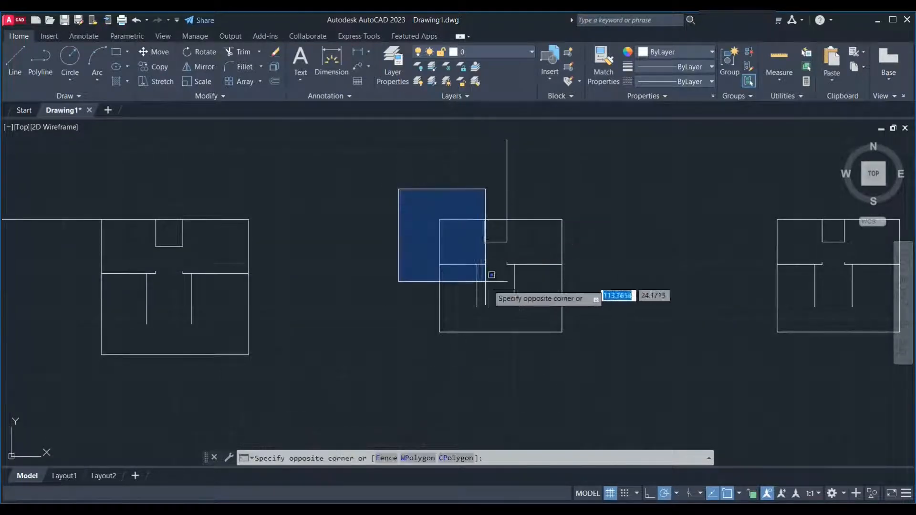
{"action": "left_click", "coordinate": [643, 385]}
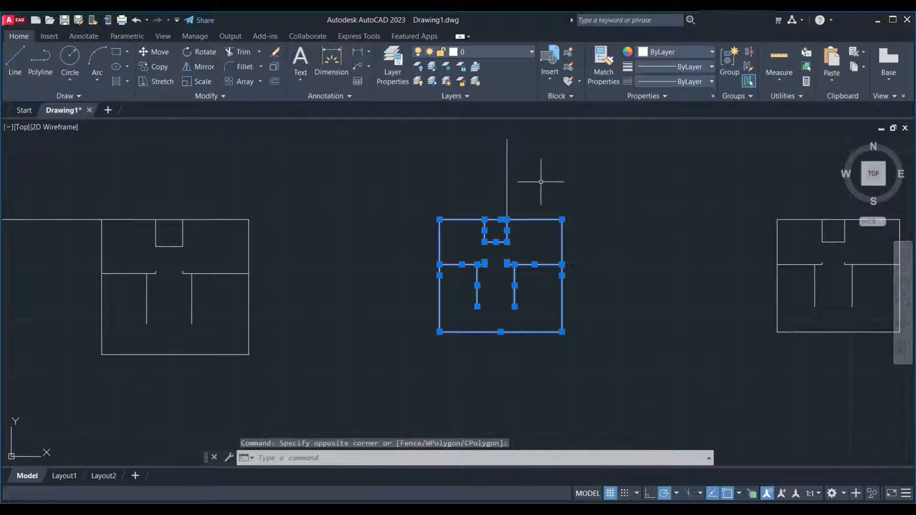
{"action": "type", "text": "SC"}
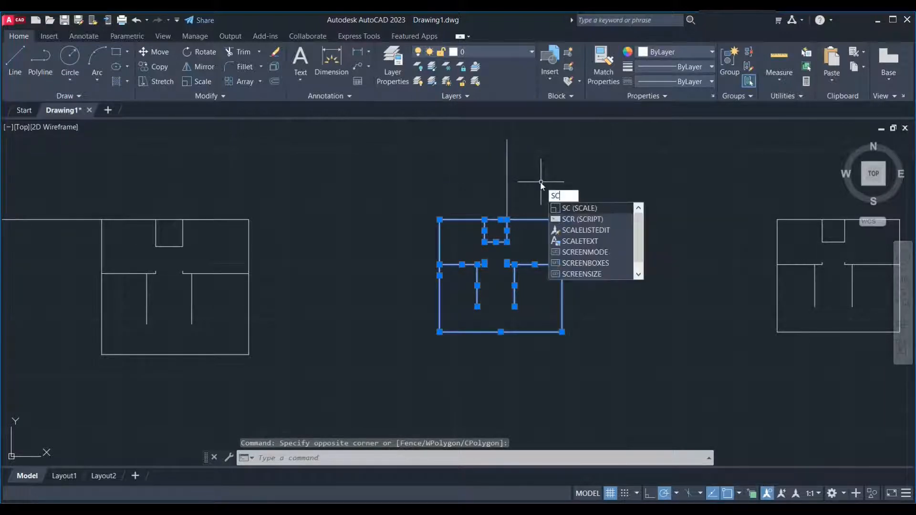
{"action": "key", "text": "Return"}
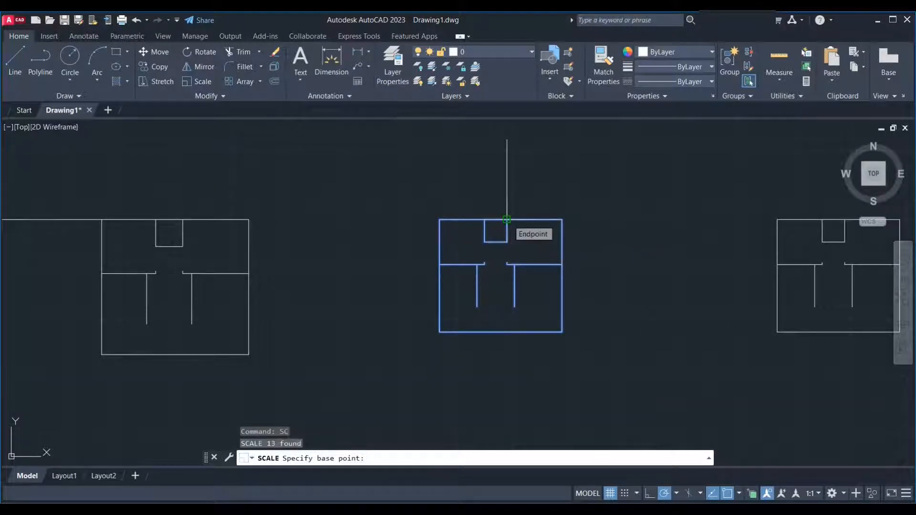
{"action": "left_click", "coordinate": [507, 220]}
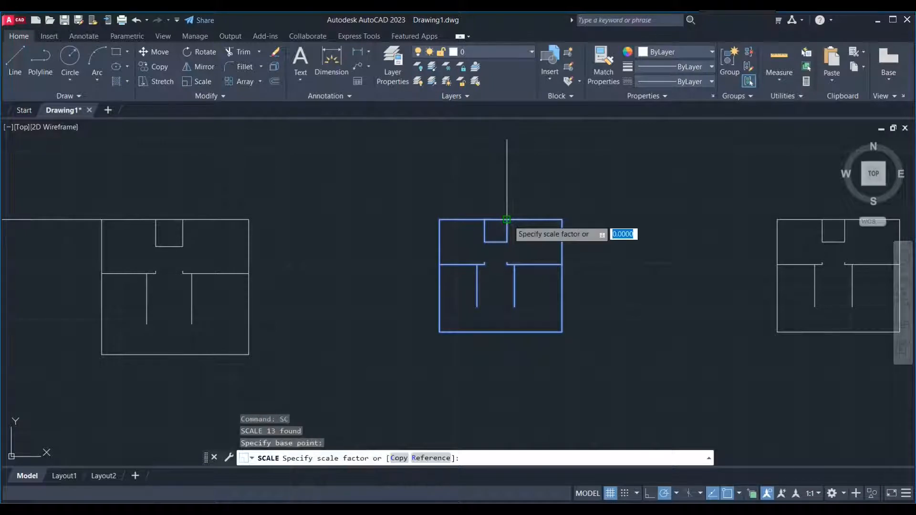
{"action": "type", "text": "0.5"}
{"action": "key", "text": "Return"}
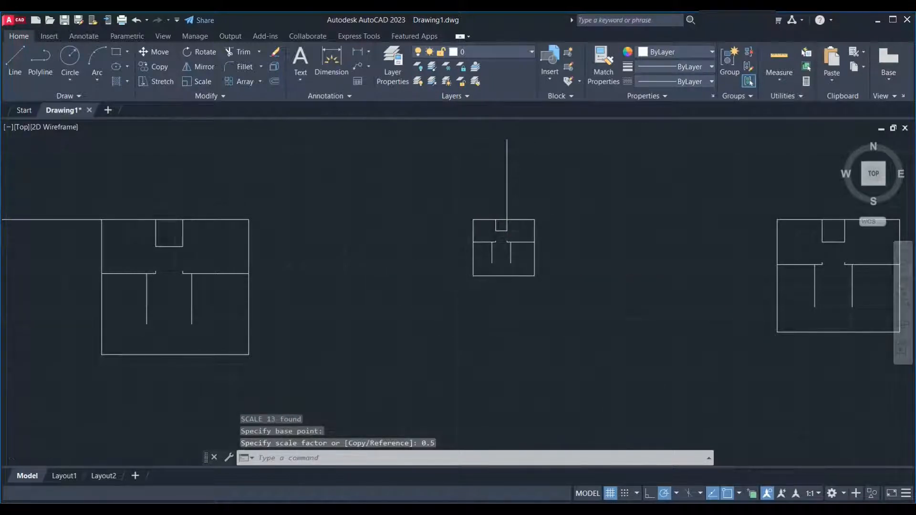
Scale the floor plan nearest the detached horizontal line about its lower-left corner by reference, fitting its bottom edge to the line's endpoint-to-endpoint length
{"action": "scroll", "coordinate": [456, 289], "scroll_direction": "down", "scroll_amount": 2}
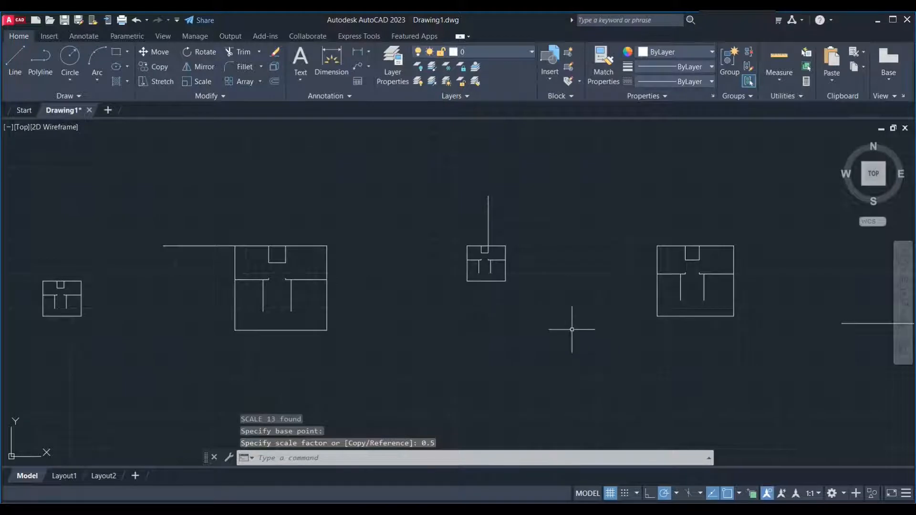
{"action": "middle_click_drag", "start_coordinate": [570, 330], "coordinate": [332, 321]}
{"action": "scroll", "coordinate": [492, 262], "scroll_direction": "up", "scroll_amount": 2}
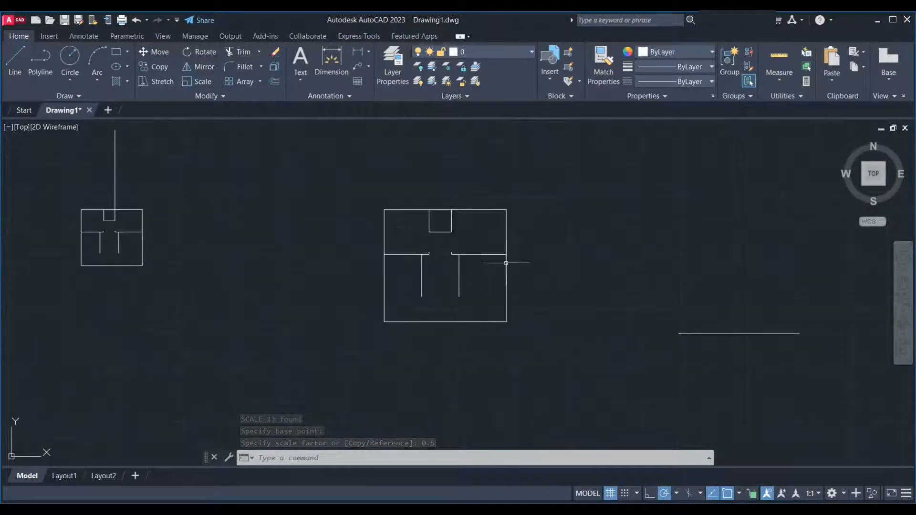
{"action": "left_click", "coordinate": [560, 183]}
{"action": "left_click", "coordinate": [364, 358]}
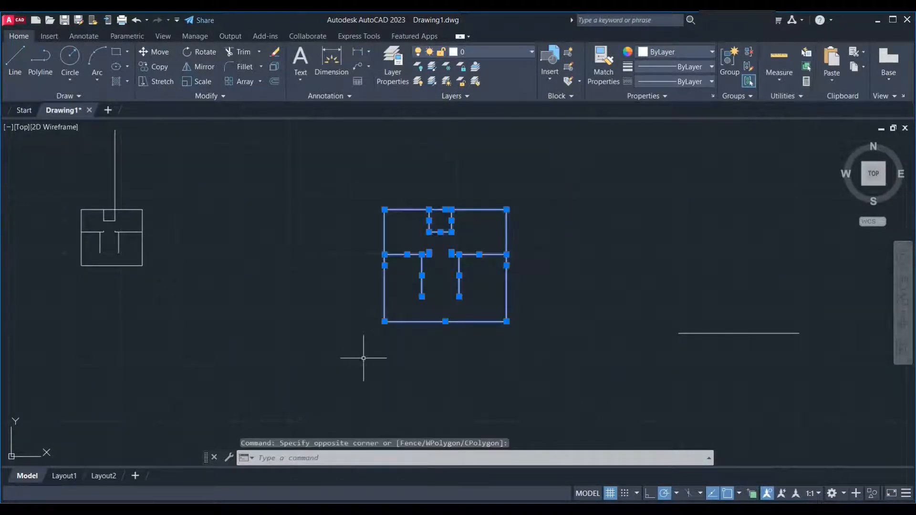
{"action": "key", "text": "Return"}
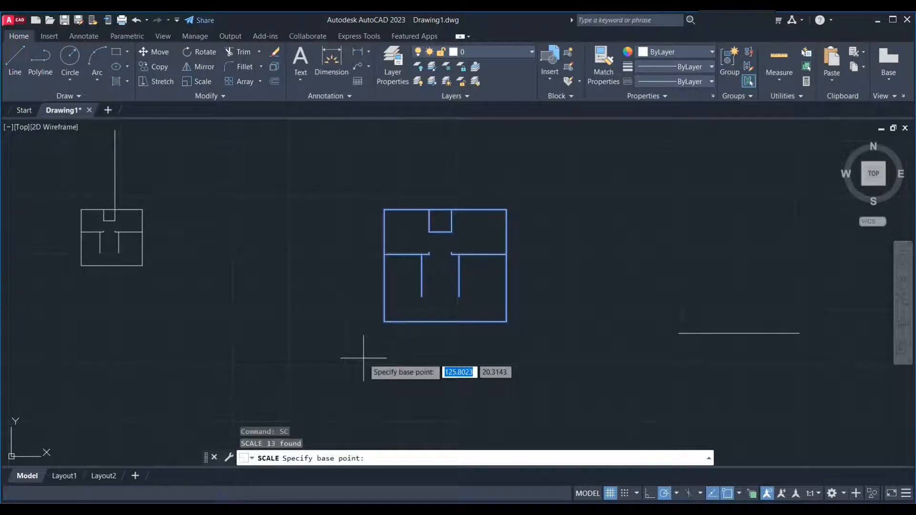
{"action": "left_click", "coordinate": [384, 322]}
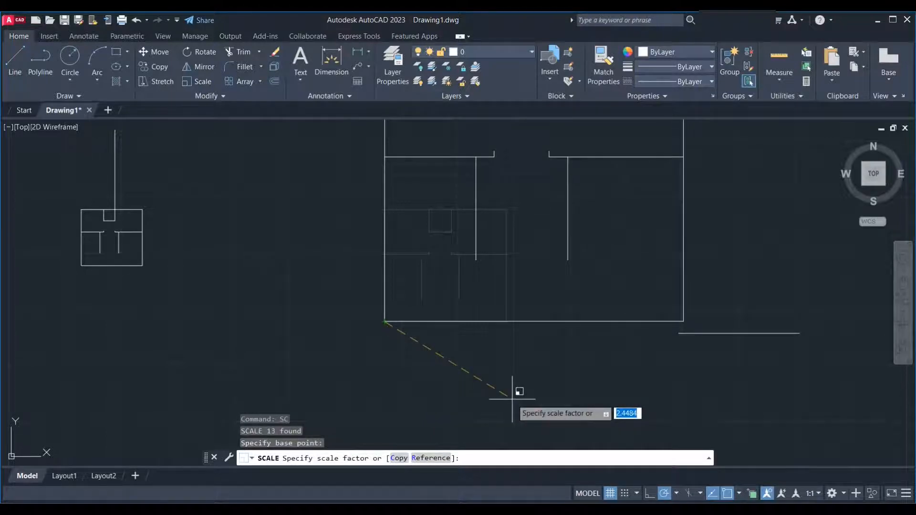
{"action": "key", "text": "Return"}
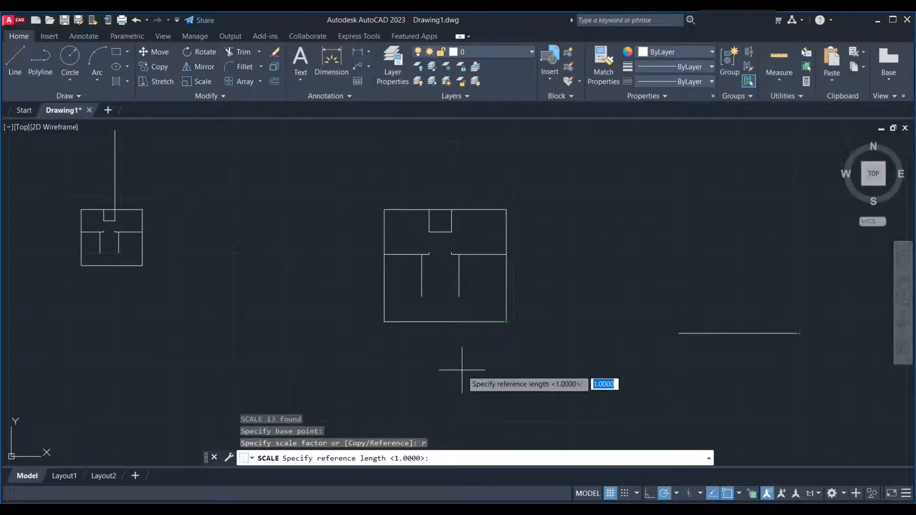
{"action": "left_click", "coordinate": [385, 322]}
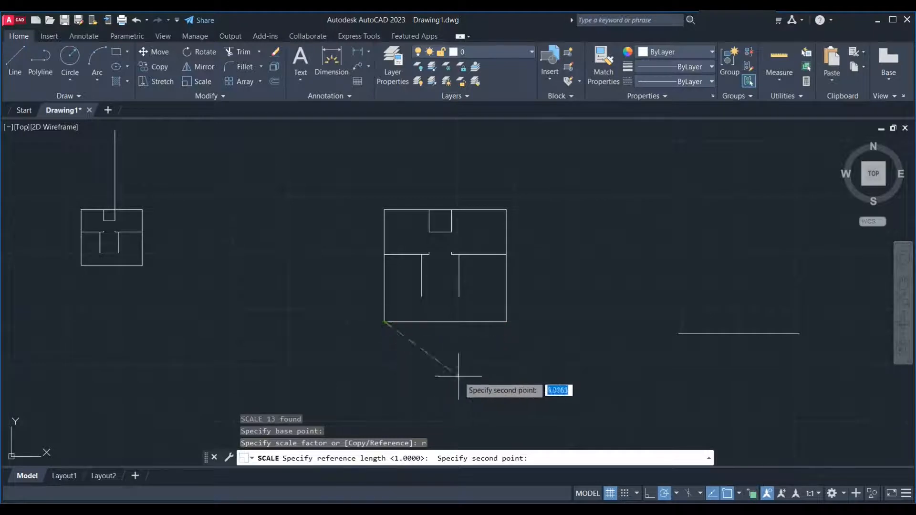
{"action": "left_click", "coordinate": [506, 322]}
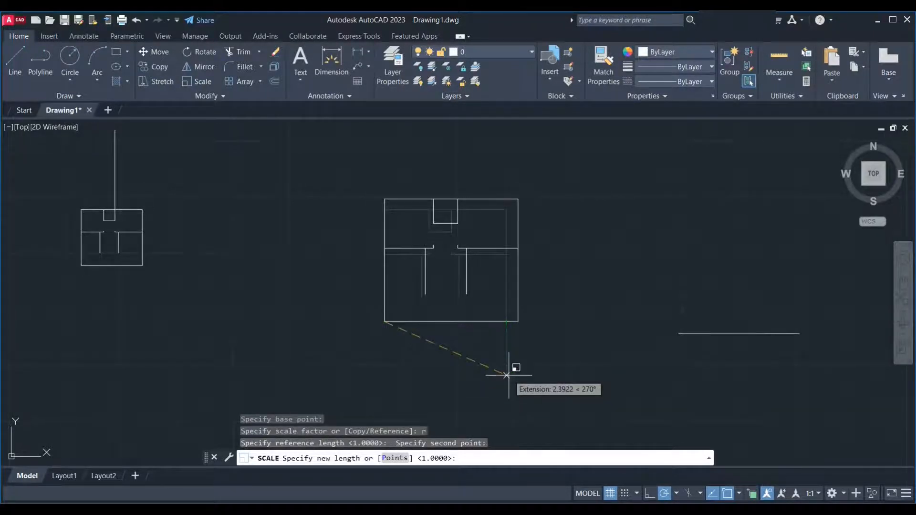
{"action": "type", "text": "p"}
{"action": "key", "text": "Return"}
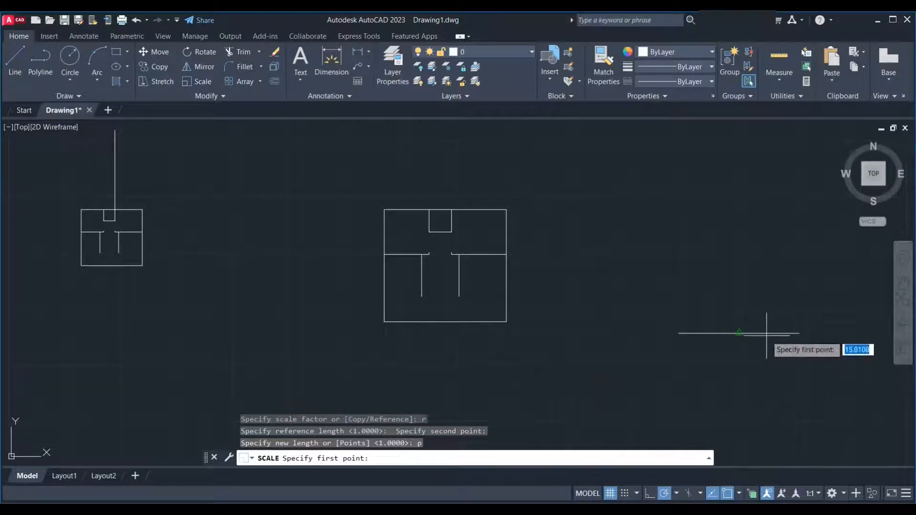
{"action": "left_click", "coordinate": [679, 333]}
{"action": "left_click", "coordinate": [803, 334]}
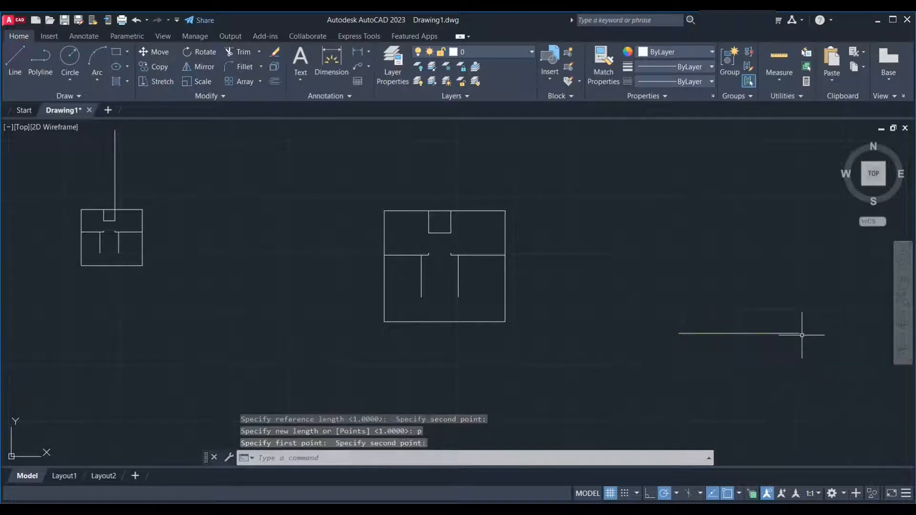
Replace the detached horizontal line beside the floor plan with a new, longer horizontal line in about the same place
{"action": "scroll", "coordinate": [433, 306], "scroll_direction": "down", "scroll_amount": 2}
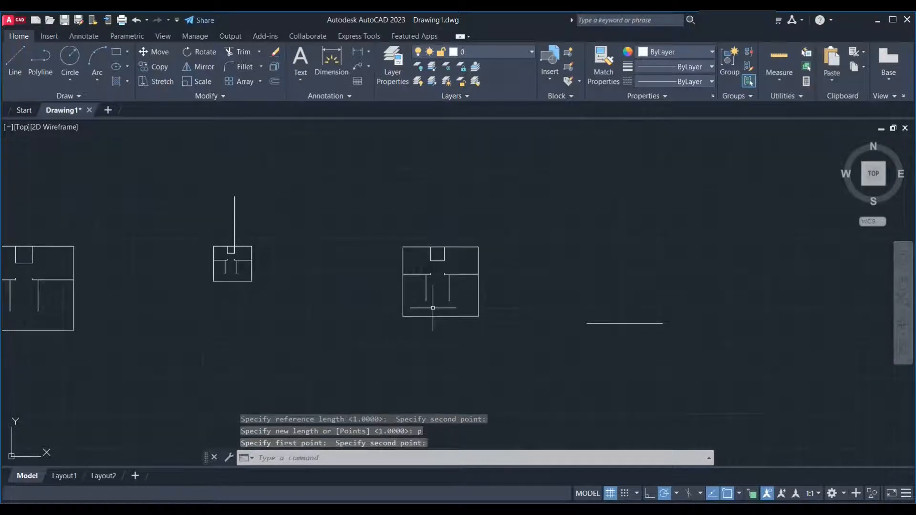
{"action": "left_click_drag", "start_coordinate": [639, 329], "coordinate": [620, 334]}
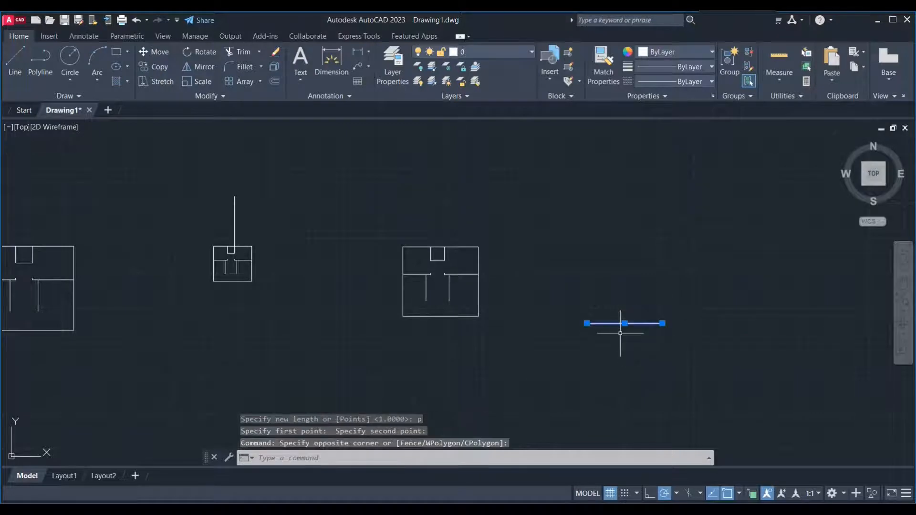
{"action": "key", "text": "Delete"}
{"action": "type", "text": "l"}
{"action": "key", "text": "Return"}
{"action": "left_click", "coordinate": [596, 329]}
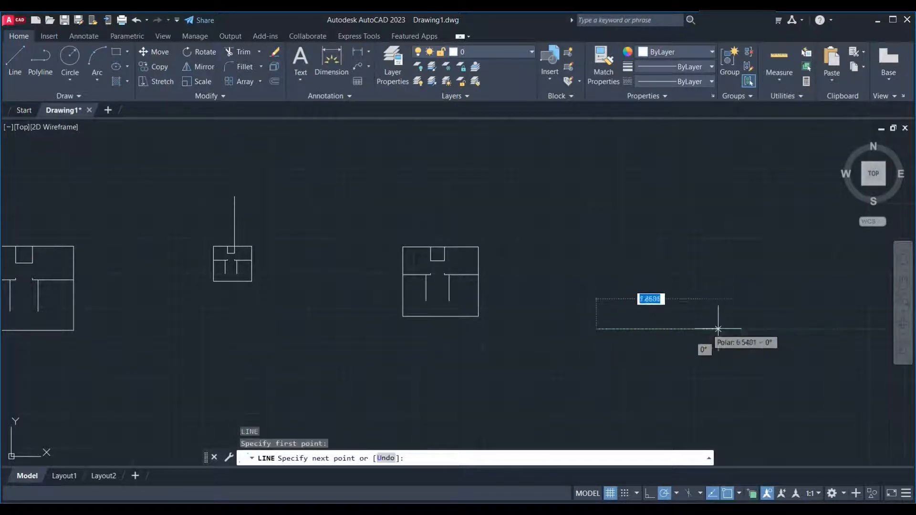
{"action": "left_click", "coordinate": [817, 329]}
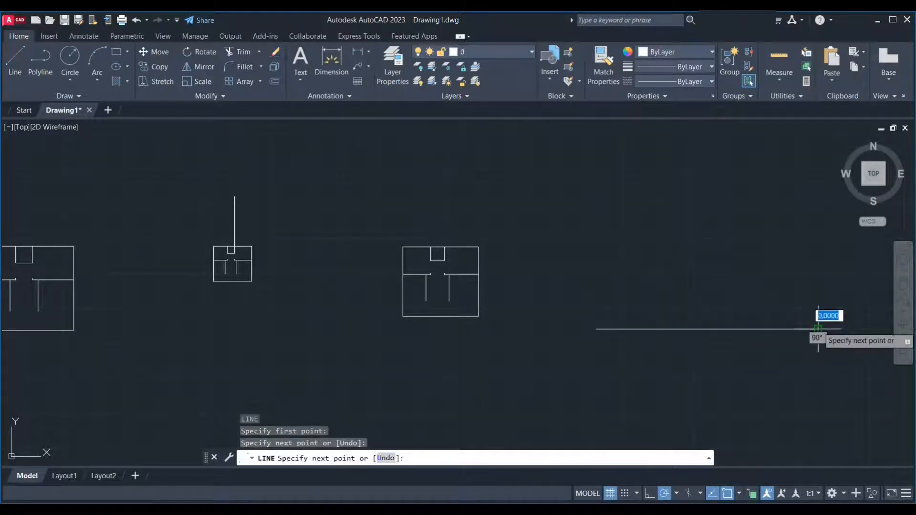
{"action": "key", "text": "Escape"}
Scale the same floor plan about its lower-left corner by reference, matching its bottom edge to the longer line's two endpoints
{"action": "left_click", "coordinate": [534, 203]}
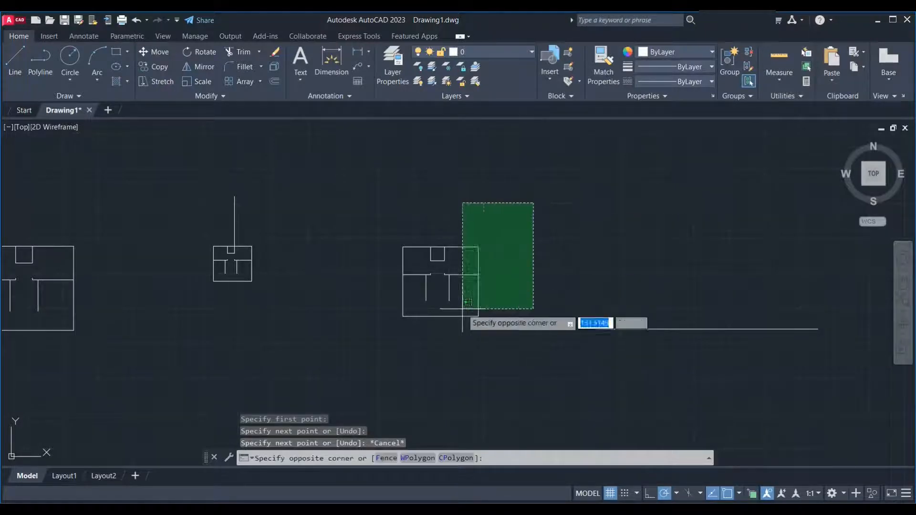
{"action": "left_click", "coordinate": [357, 377]}
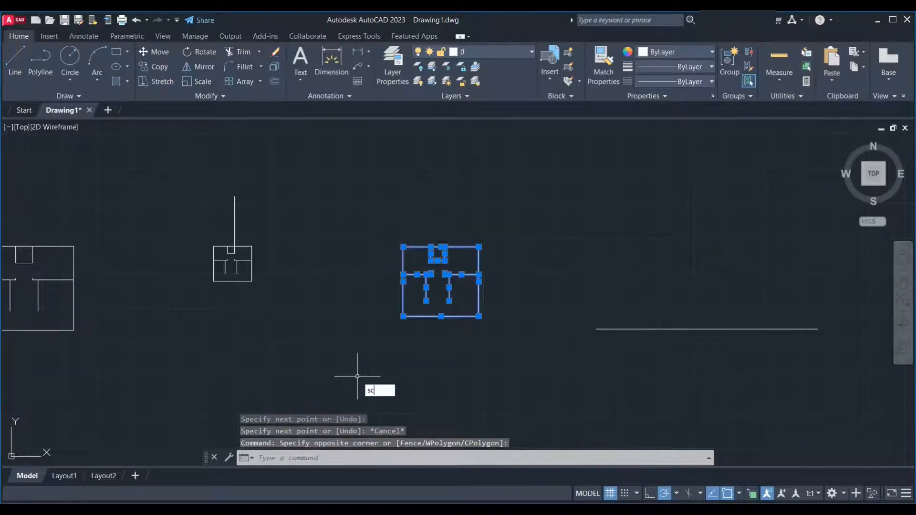
{"action": "type", "text": "sc"}
{"action": "key", "text": "Return"}
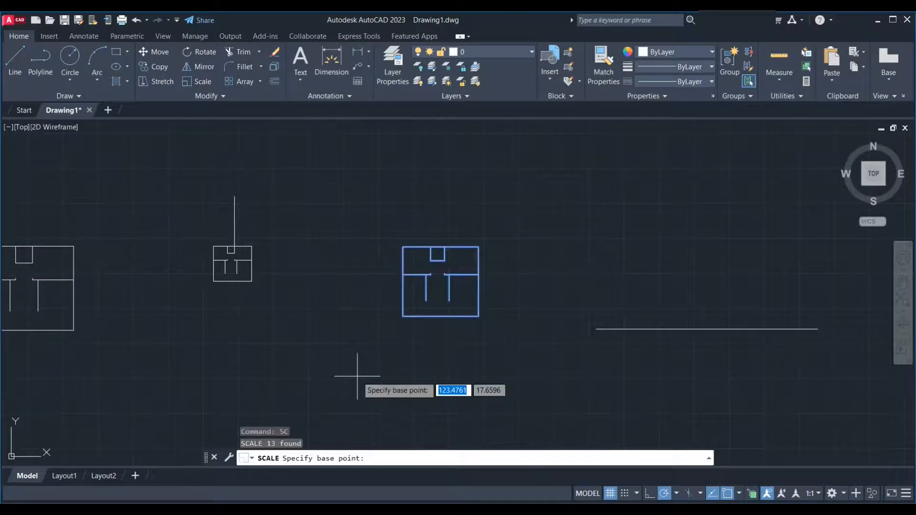
{"action": "left_click", "coordinate": [403, 316]}
{"action": "key", "text": "Return"}
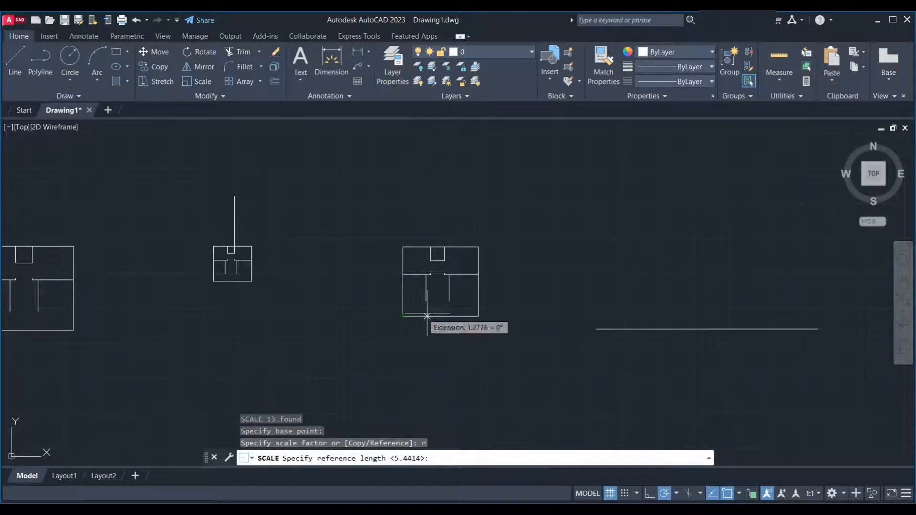
{"action": "left_click", "coordinate": [404, 316]}
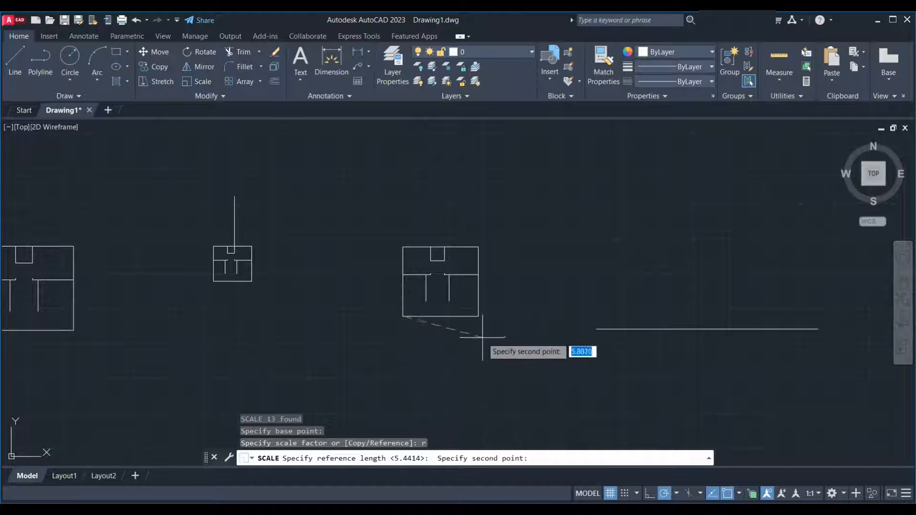
{"action": "left_click", "coordinate": [479, 316]}
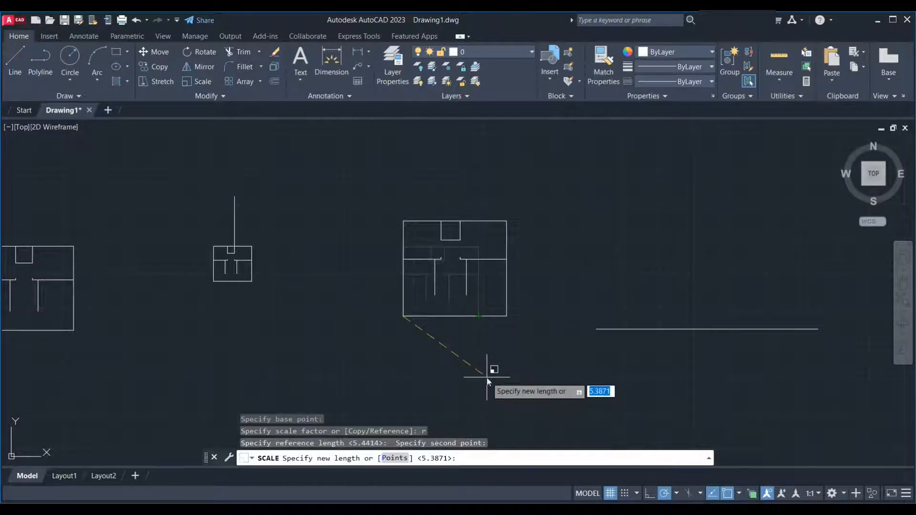
{"action": "type", "text": "p"}
{"action": "key", "text": "Return"}
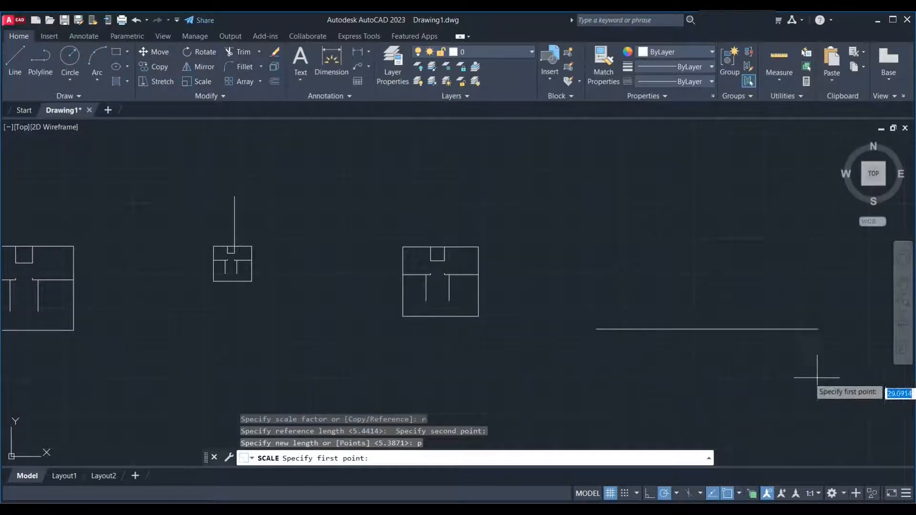
{"action": "left_click", "coordinate": [597, 328]}
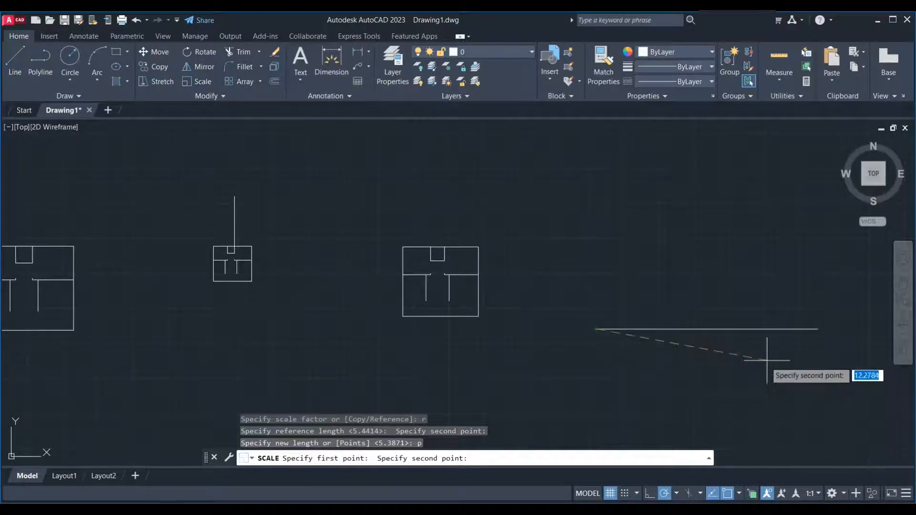
{"action": "left_click", "coordinate": [815, 329]}
Erase the long horizontal reference line below the enlarged floor plan
{"action": "scroll", "coordinate": [419, 351], "scroll_direction": "down", "scroll_amount": 2}
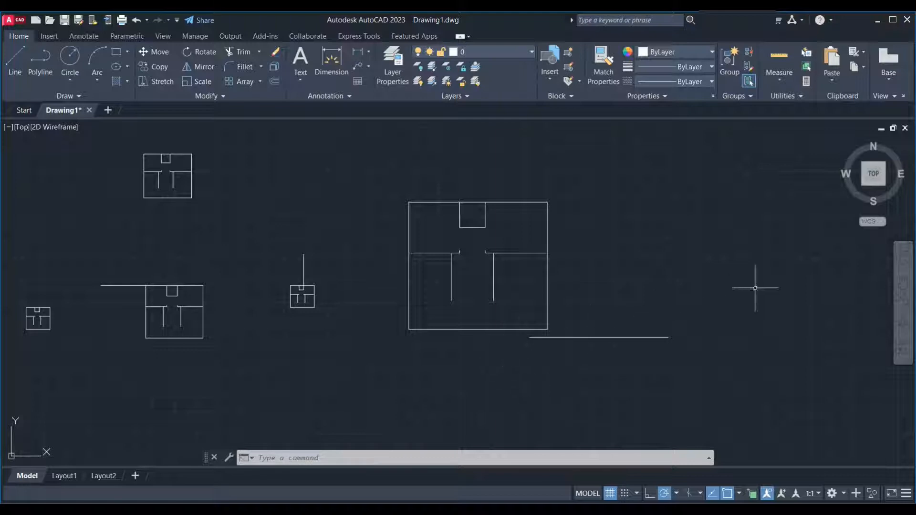
{"action": "scroll", "coordinate": [604, 254], "scroll_direction": "down", "scroll_amount": 4}
{"action": "scroll", "coordinate": [591, 252], "scroll_direction": "up", "scroll_amount": 4}
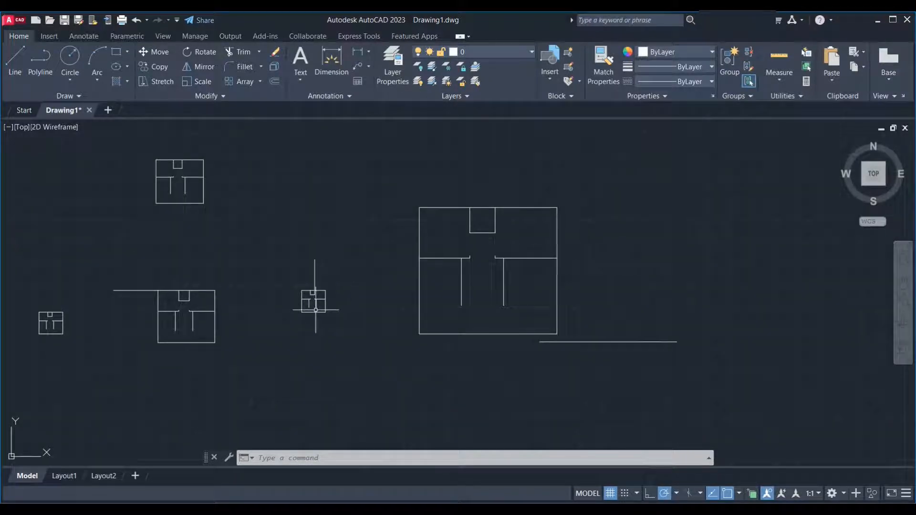
{"action": "left_click", "coordinate": [625, 315]}
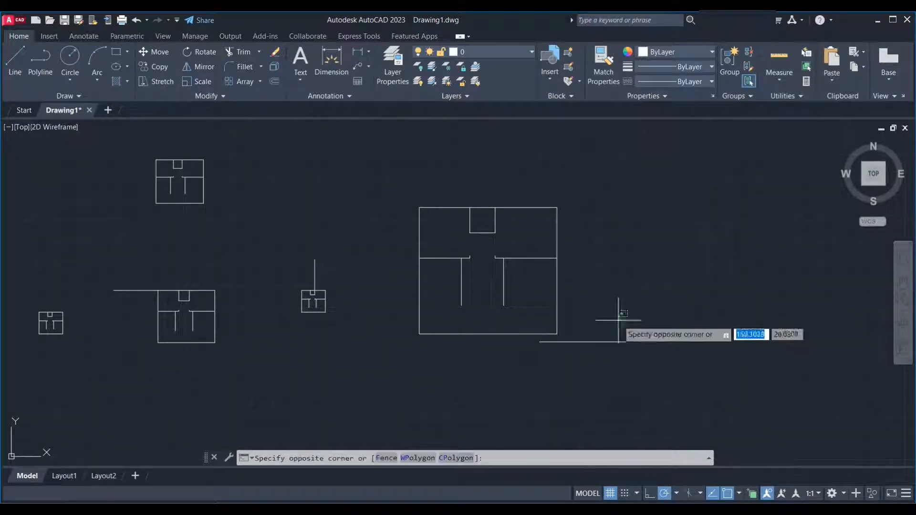
{"action": "left_click", "coordinate": [589, 362]}
{"action": "key", "text": "Delete"}
Scale a copy of the enlarged floor plan by a factor of 2 about its lower-left corner, keeping the original
{"action": "left_click", "coordinate": [613, 167]}
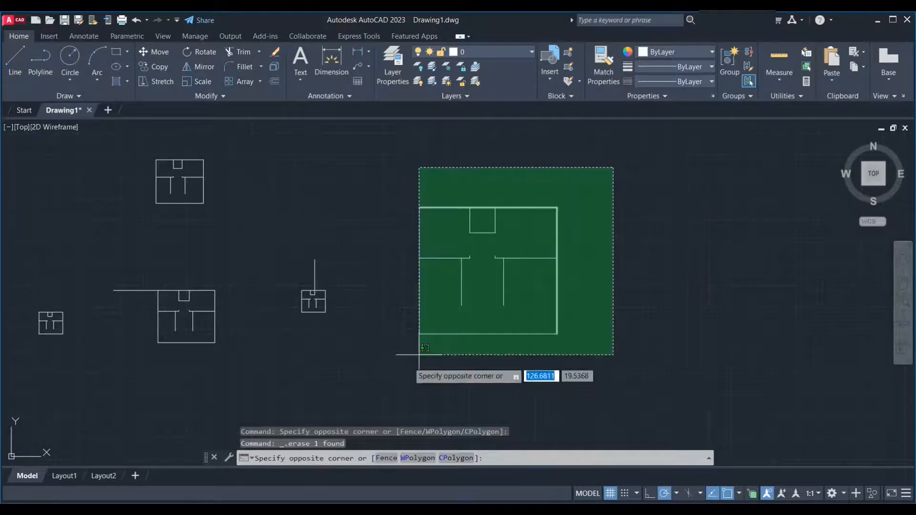
{"action": "left_click", "coordinate": [378, 380]}
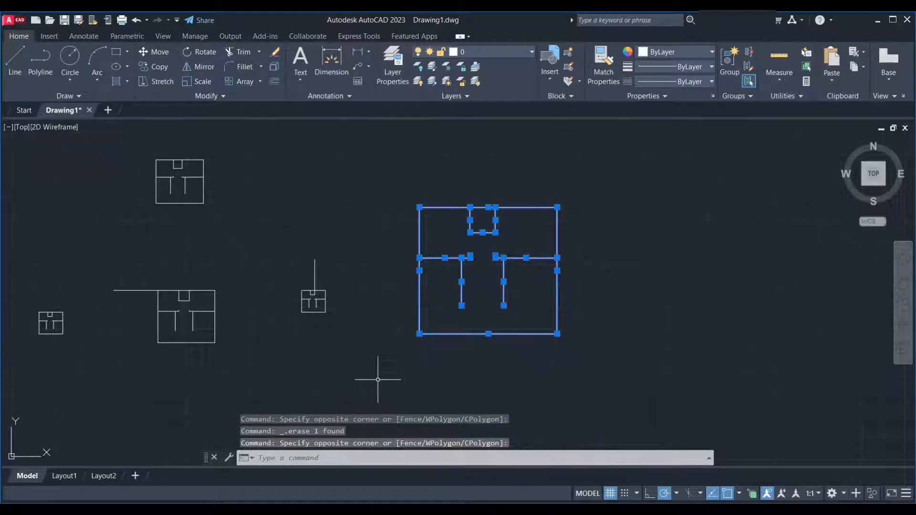
{"action": "type", "text": "sc"}
{"action": "key", "text": "Return"}
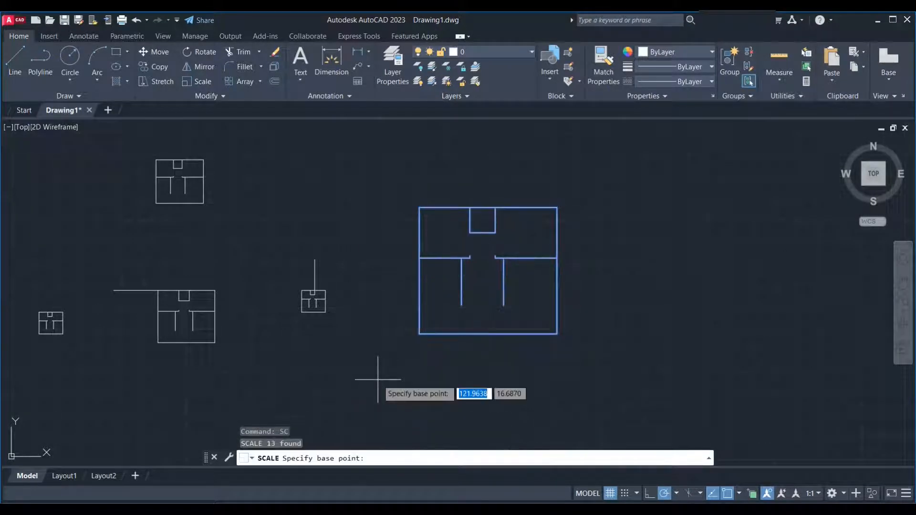
{"action": "left_click", "coordinate": [420, 334]}
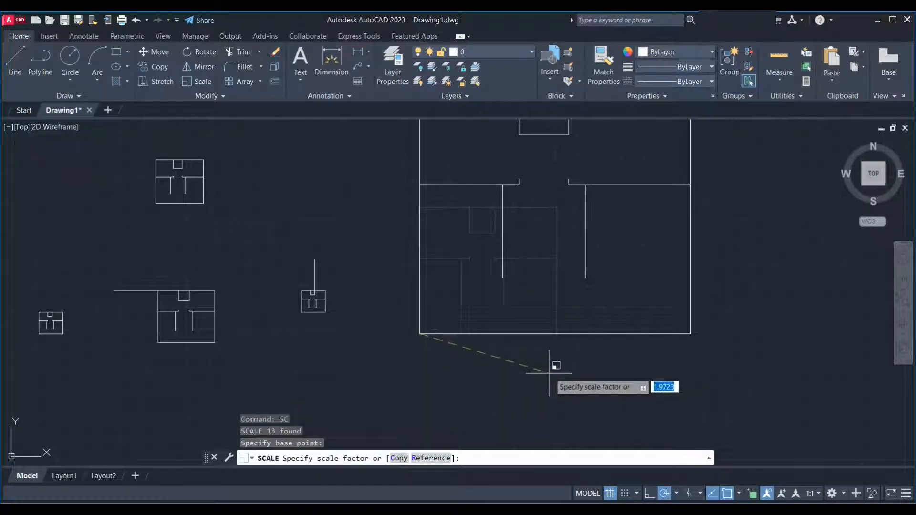
{"action": "key", "text": "Return"}
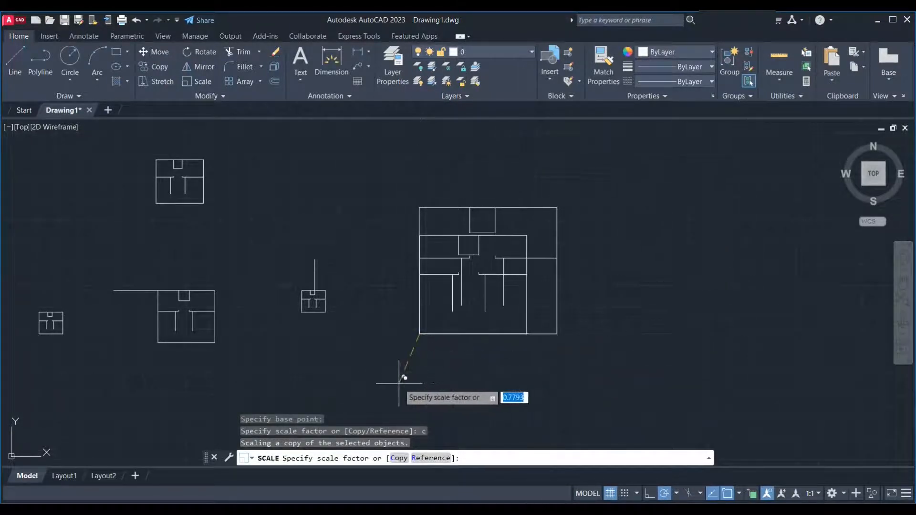
{"action": "type", "text": "2"}
{"action": "key", "text": "Return"}
{"action": "scroll", "coordinate": [419, 364], "scroll_direction": "down", "scroll_amount": 4}
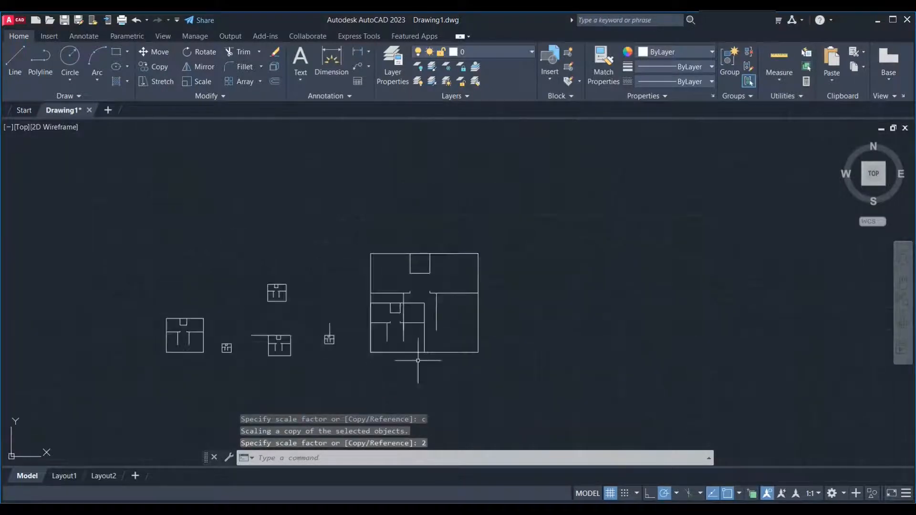
Draw a circle in the empty area to the right of the two overlapping floor plans
{"action": "scroll", "coordinate": [646, 339], "scroll_direction": "up", "scroll_amount": 2}
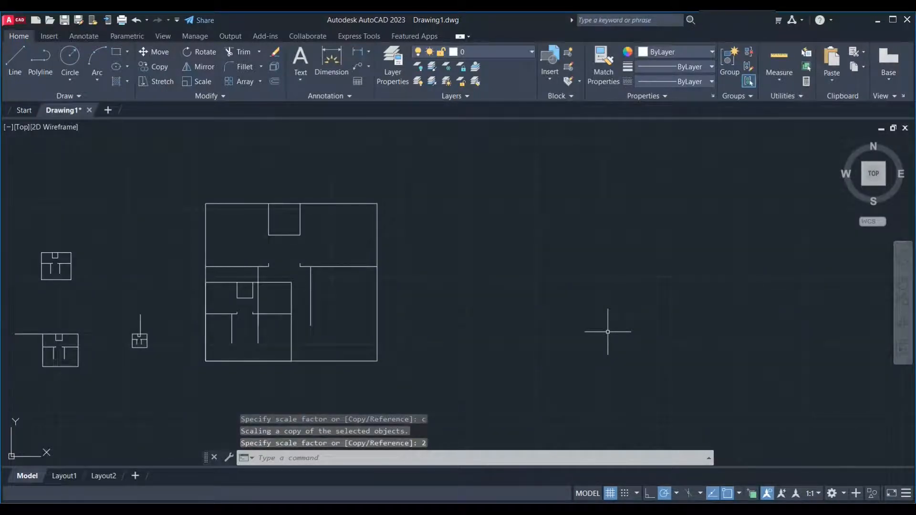
{"action": "type", "text": "c"}
{"action": "key", "text": "Return"}
{"action": "left_click", "coordinate": [525, 294]}
{"action": "left_click", "coordinate": [541, 319]}
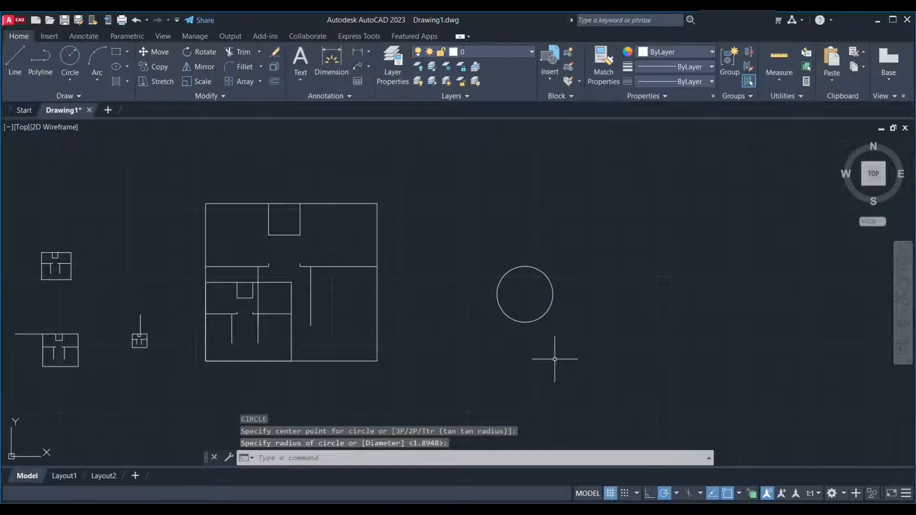
Scale a copy of the circle by a factor of 2 about its centre, keeping the original circle
{"action": "left_click", "coordinate": [599, 245]}
{"action": "left_click", "coordinate": [490, 346]}
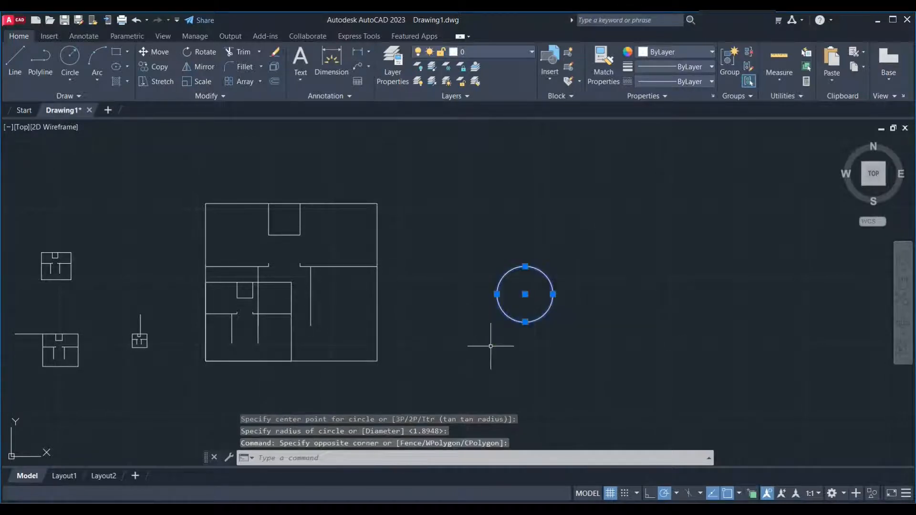
{"action": "type", "text": "sc"}
{"action": "key", "text": "Return"}
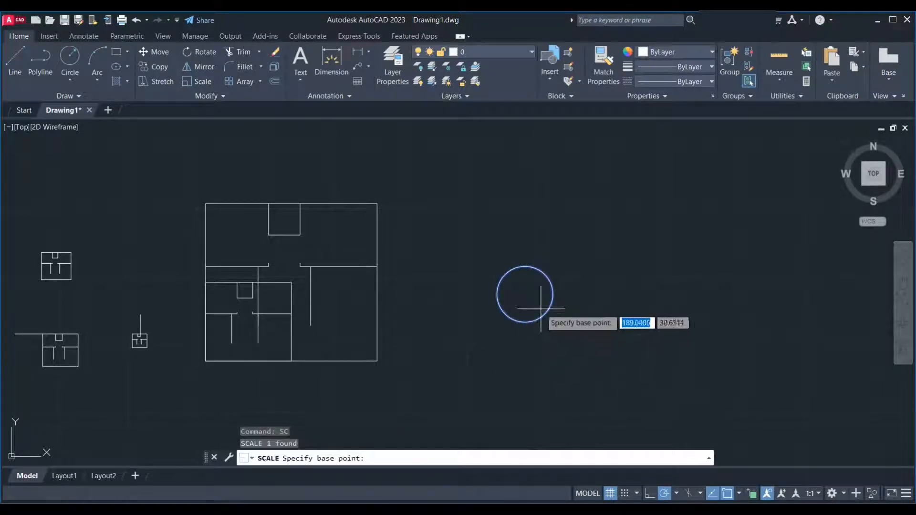
{"action": "left_click", "coordinate": [525, 294]}
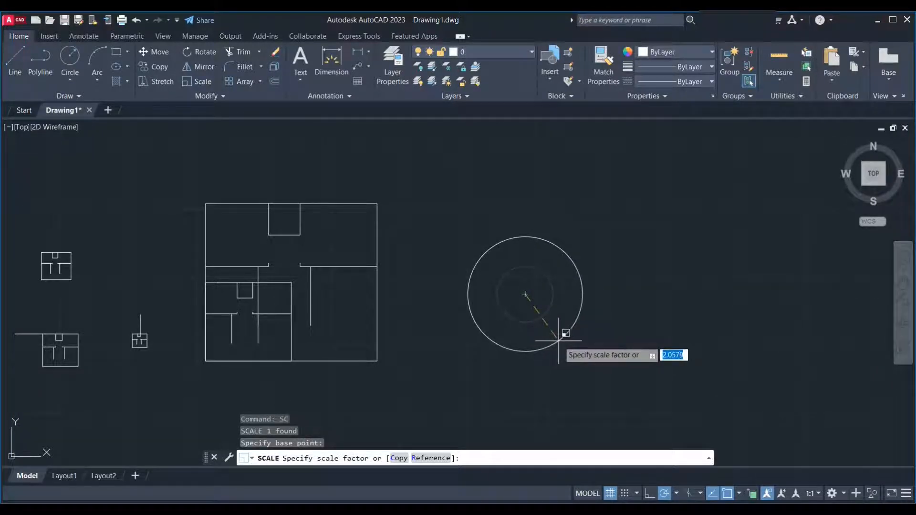
{"action": "type", "text": "c"}
{"action": "key", "text": "Return"}
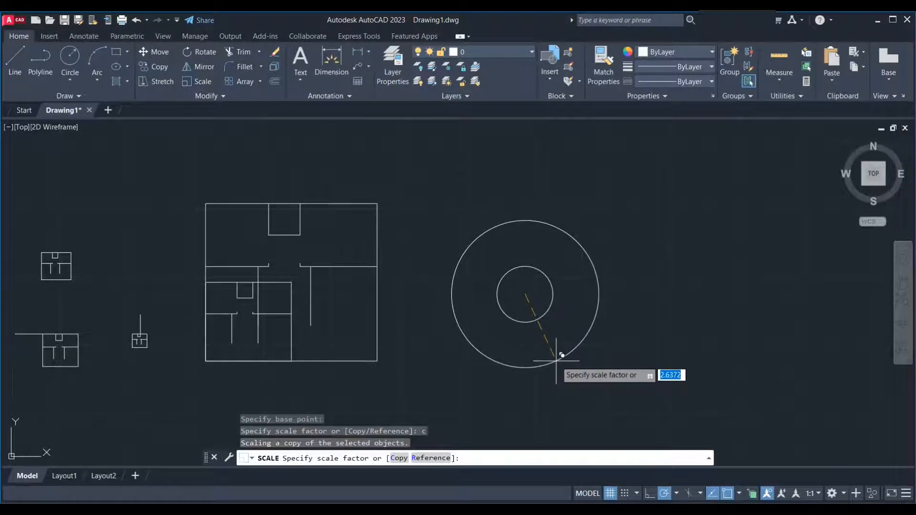
{"action": "type", "text": "2"}
{"action": "key", "text": "Return"}
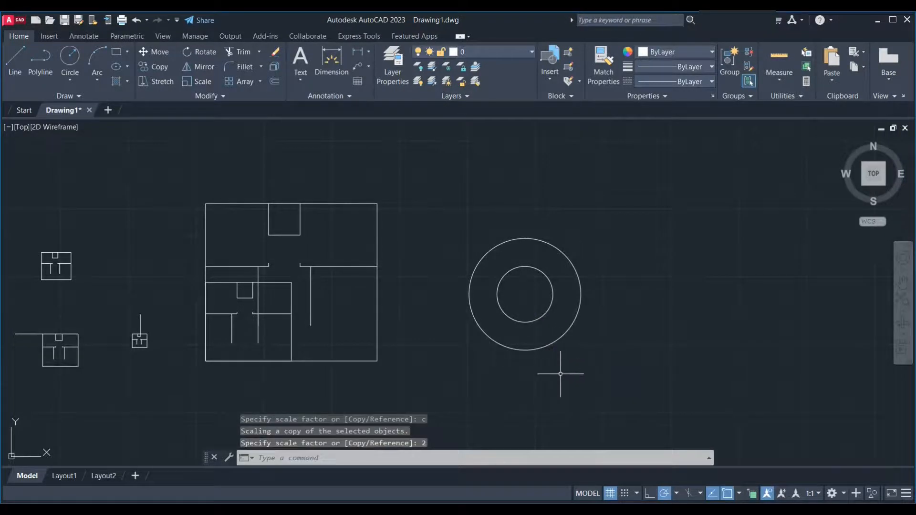
{"action": "scroll", "coordinate": [583, 258], "scroll_direction": "down", "scroll_amount": 3}
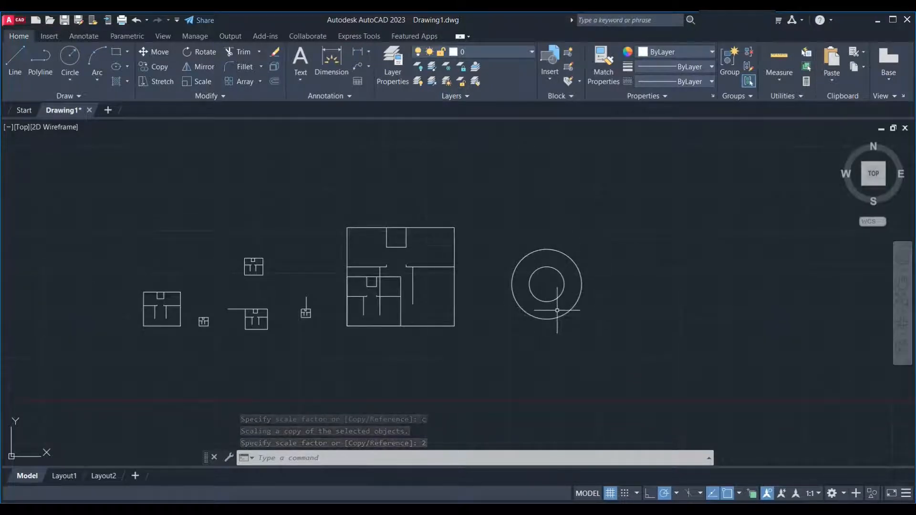
{"action": "middle_click_drag", "start_coordinate": [442, 344], "coordinate": [530, 342]}
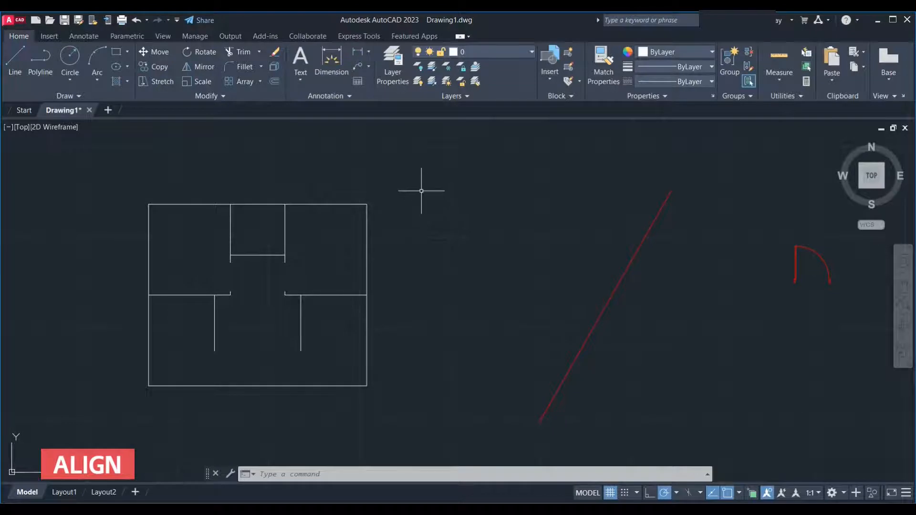
{"action": "left_click", "coordinate": [223, 96]}
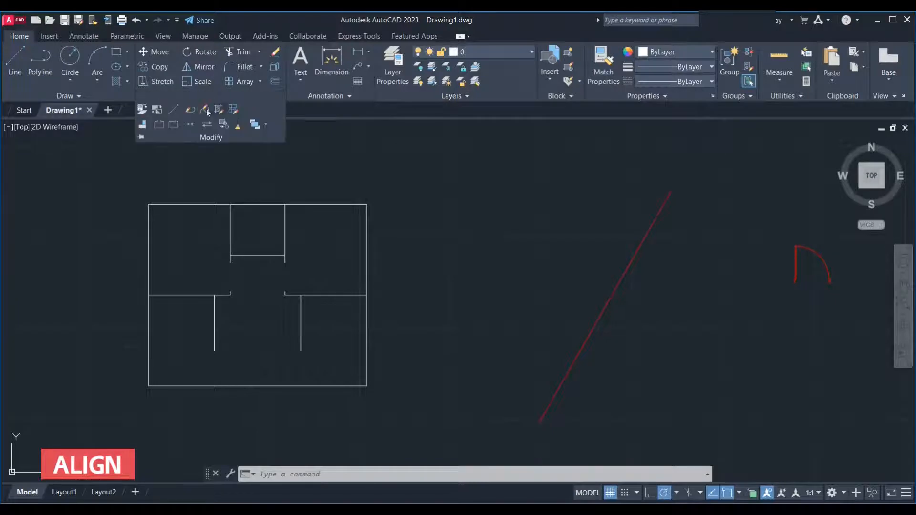
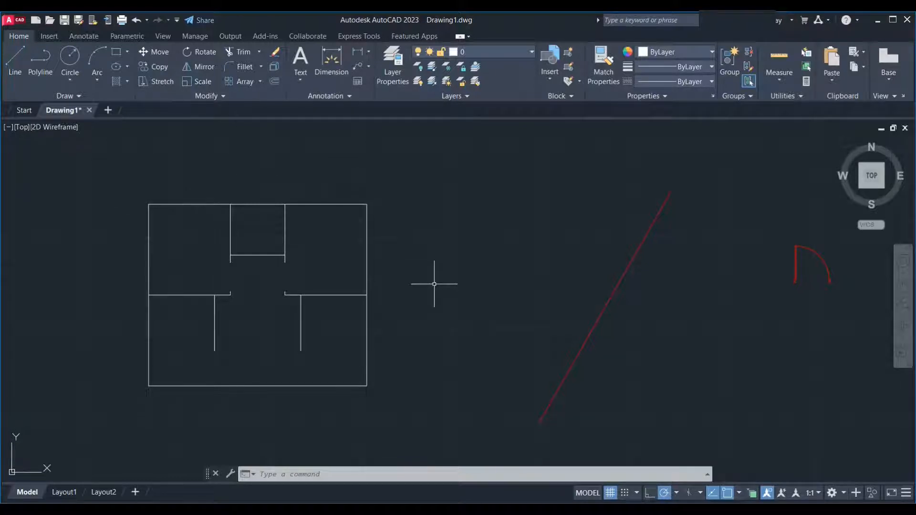
{"action": "left_click", "coordinate": [446, 166]}
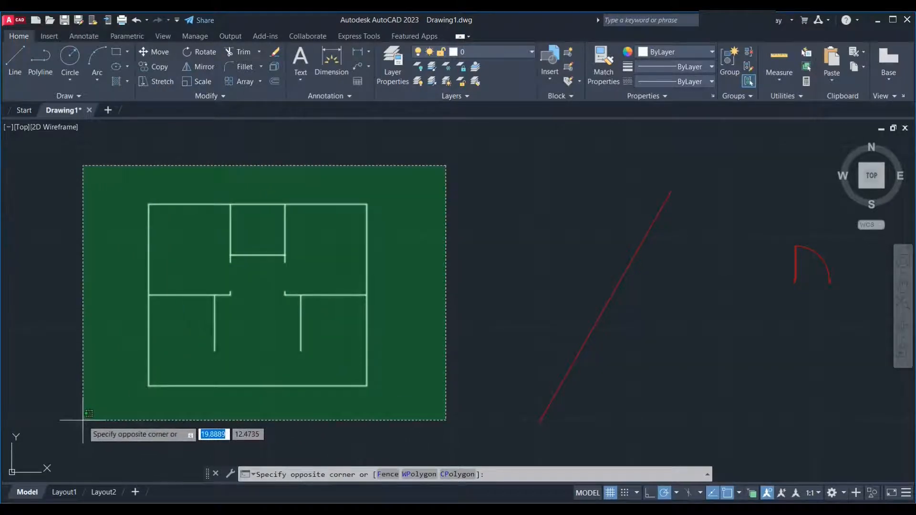
{"action": "left_click", "coordinate": [82, 420]}
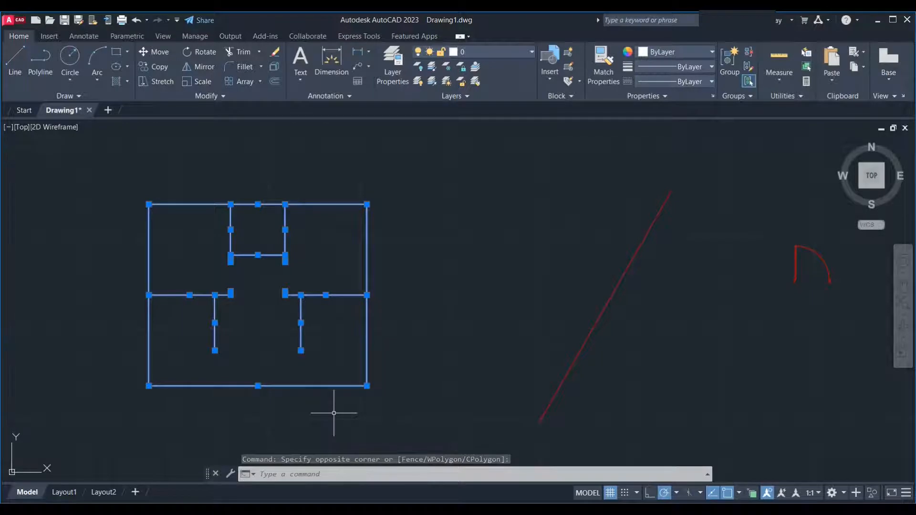
{"action": "key", "text": "Escape"}
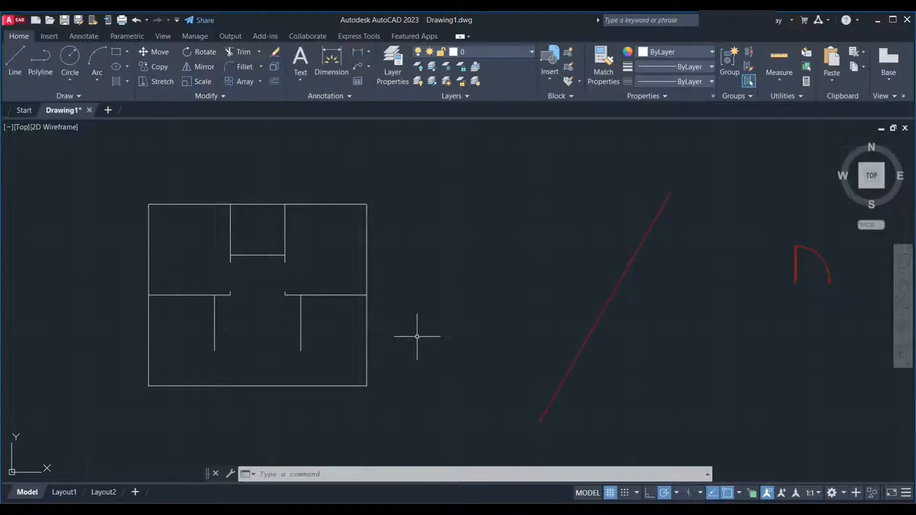
Align the floor plan's lower-right and upper-right corners to the red slanted line's lower and upper ends without scaling, and undo the alignment
{"action": "left_click", "coordinate": [415, 164]}
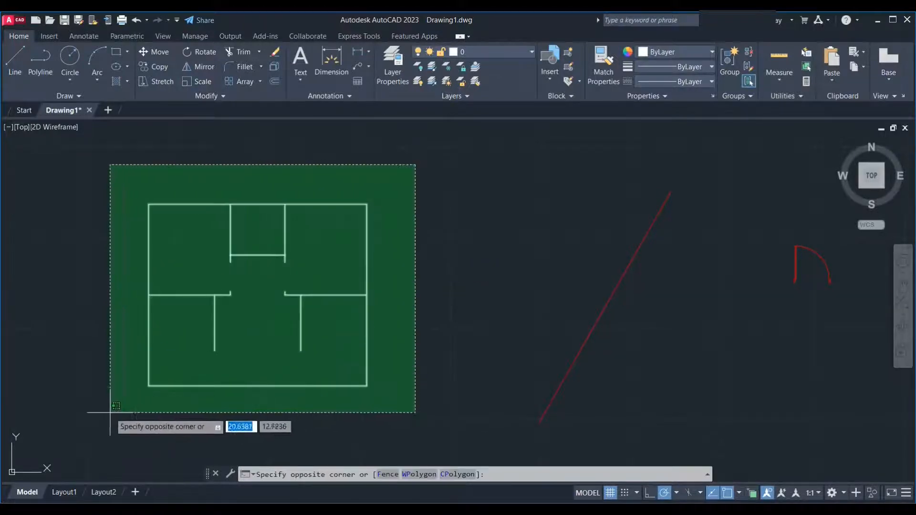
{"action": "left_click", "coordinate": [110, 413]}
{"action": "type", "text": "al"}
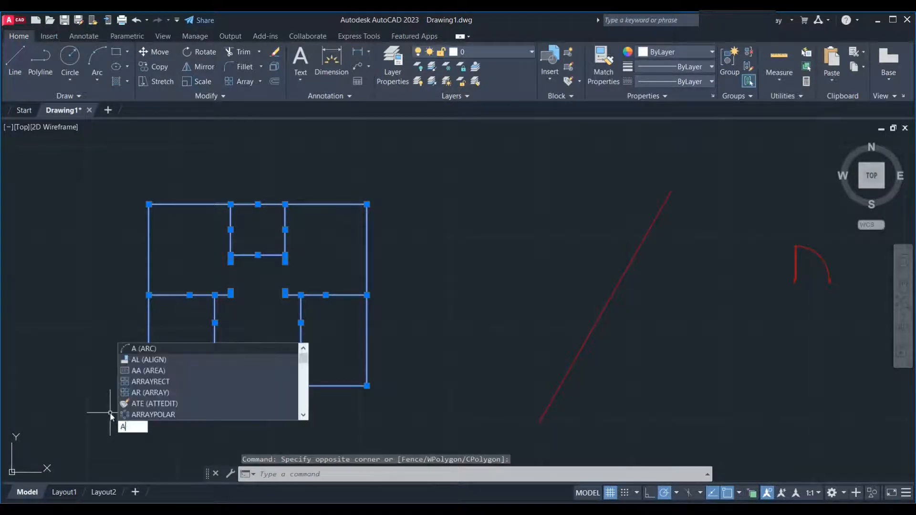
{"action": "key", "text": "Return"}
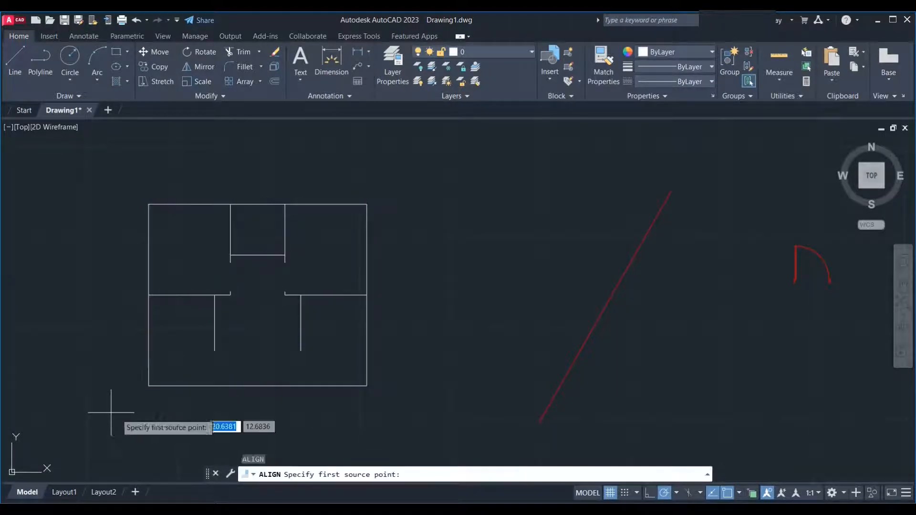
{"action": "left_click", "coordinate": [367, 386]}
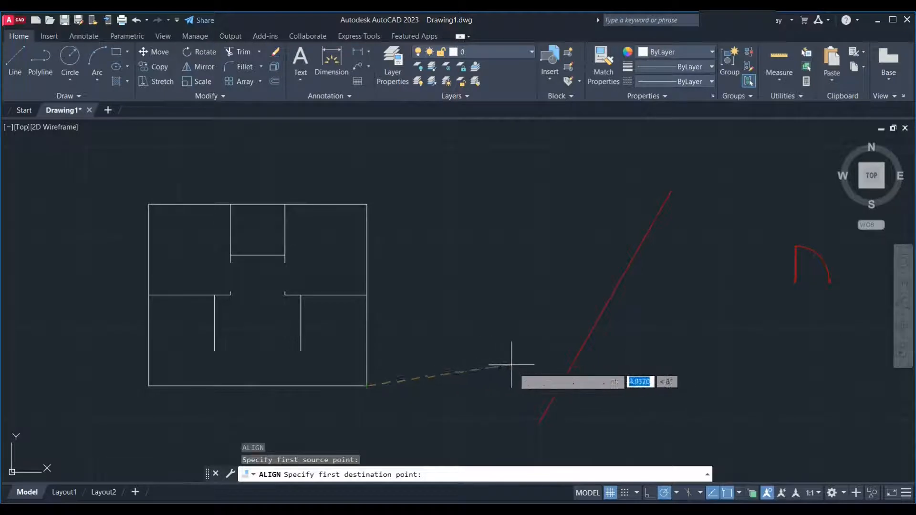
{"action": "left_click", "coordinate": [539, 422]}
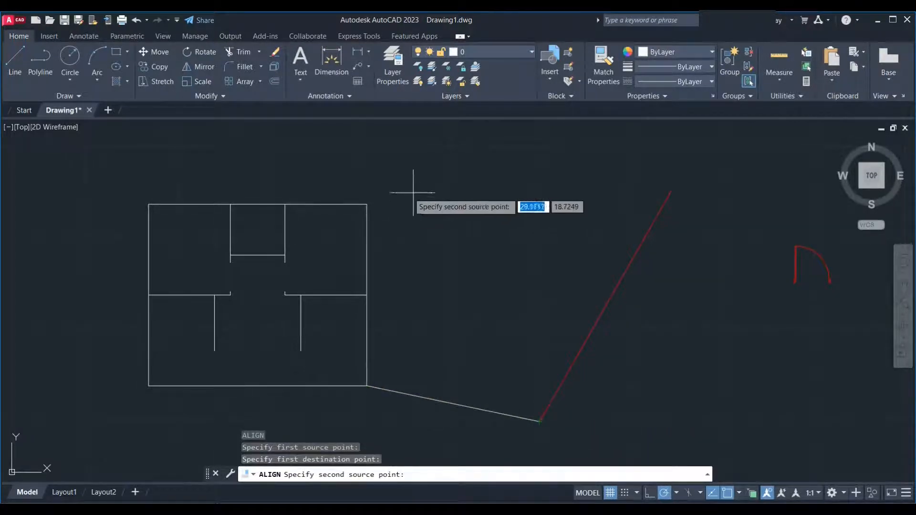
{"action": "left_click", "coordinate": [367, 205]}
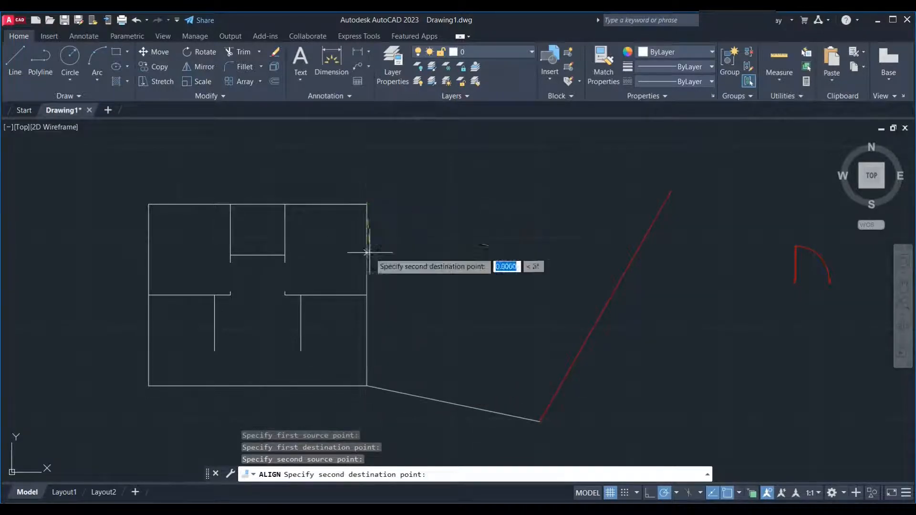
{"action": "left_click", "coordinate": [672, 191]}
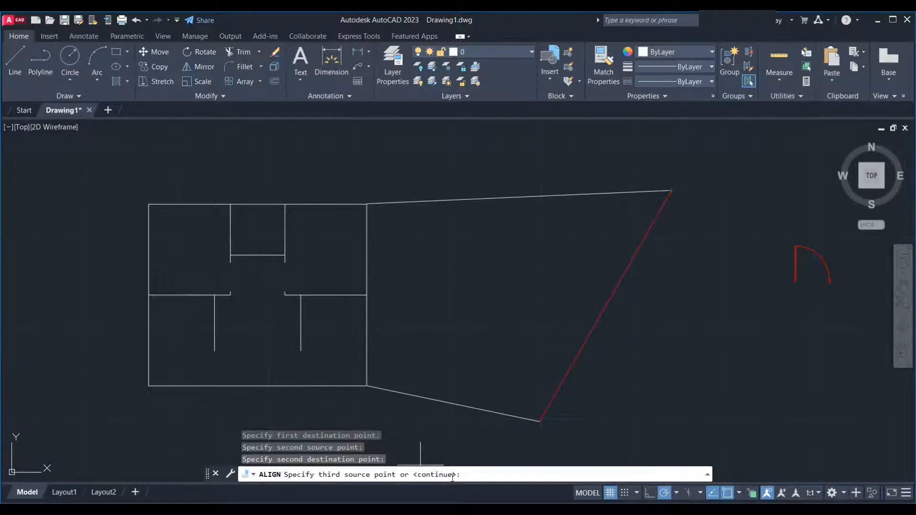
{"action": "key", "text": "Return"}
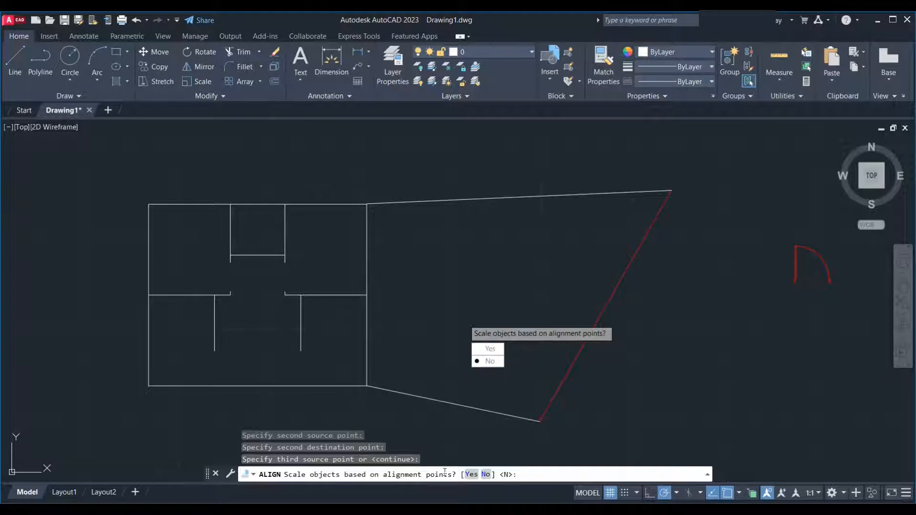
{"action": "type", "text": "n"}
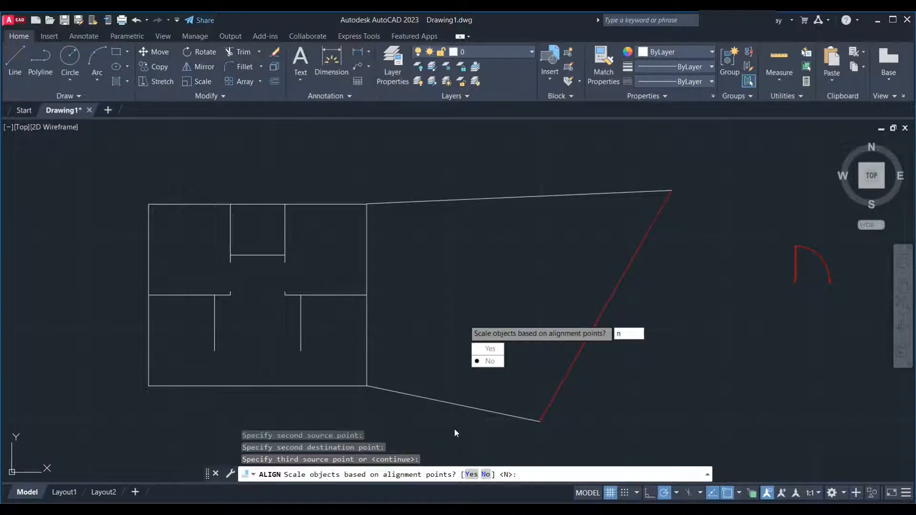
{"action": "key", "text": "Return"}
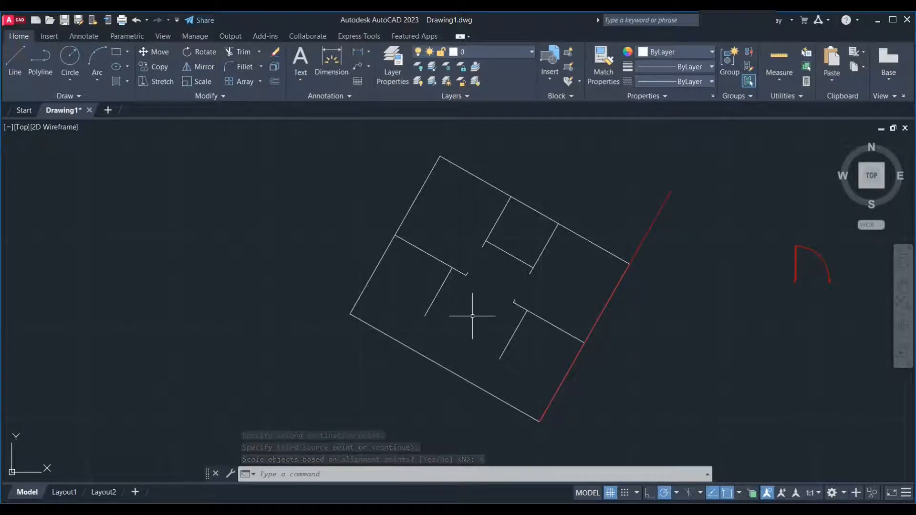
{"action": "key", "text": "ctrl+z"}
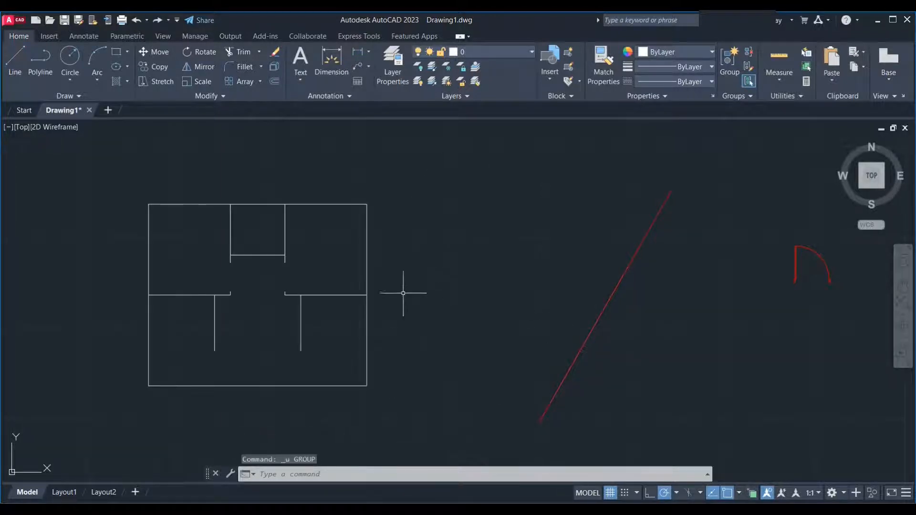
Align the floor plan's bottom edge to the red slanted line's two endpoints, scaling it to the alignment points, and undo the alignment
{"action": "left_click", "coordinate": [416, 182]}
{"action": "left_click", "coordinate": [112, 425]}
{"action": "type", "text": "AL"}
{"action": "key", "text": "Return"}
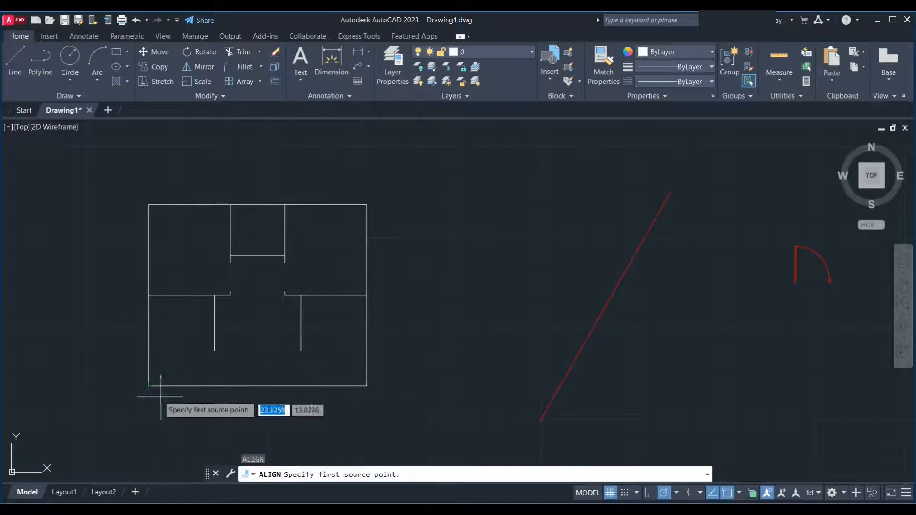
{"action": "left_click", "coordinate": [149, 387]}
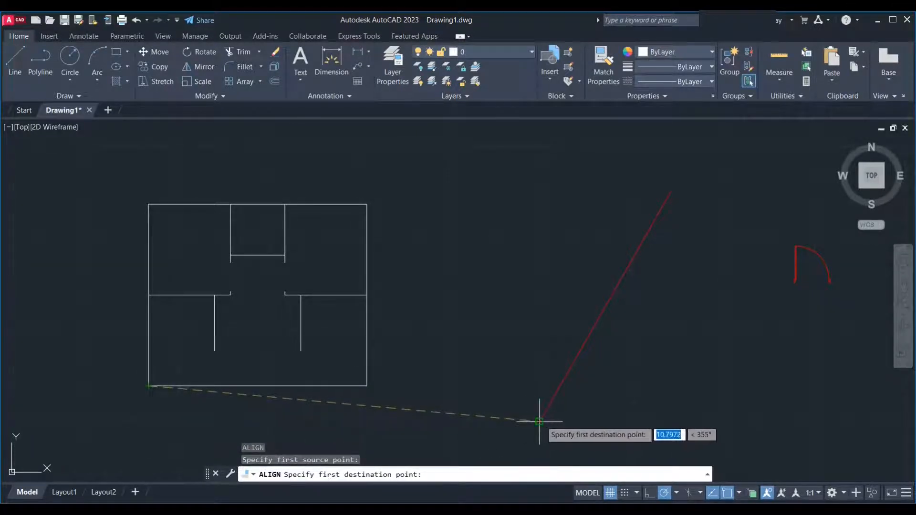
{"action": "left_click", "coordinate": [539, 422]}
{"action": "left_click", "coordinate": [367, 386]}
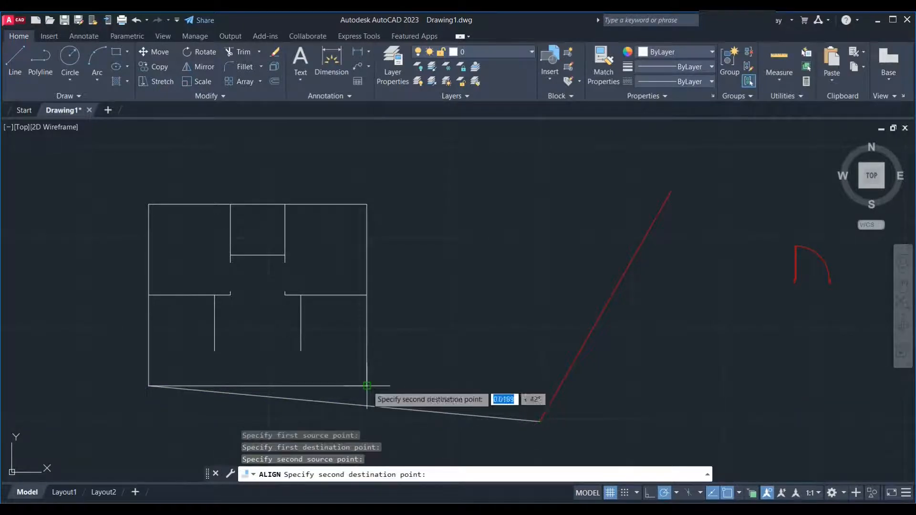
{"action": "left_click", "coordinate": [671, 191]}
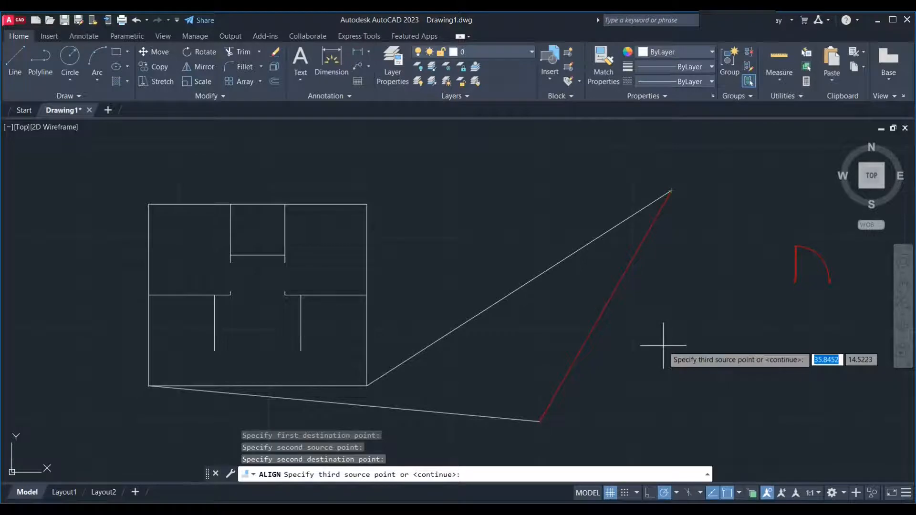
{"action": "key", "text": "Return"}
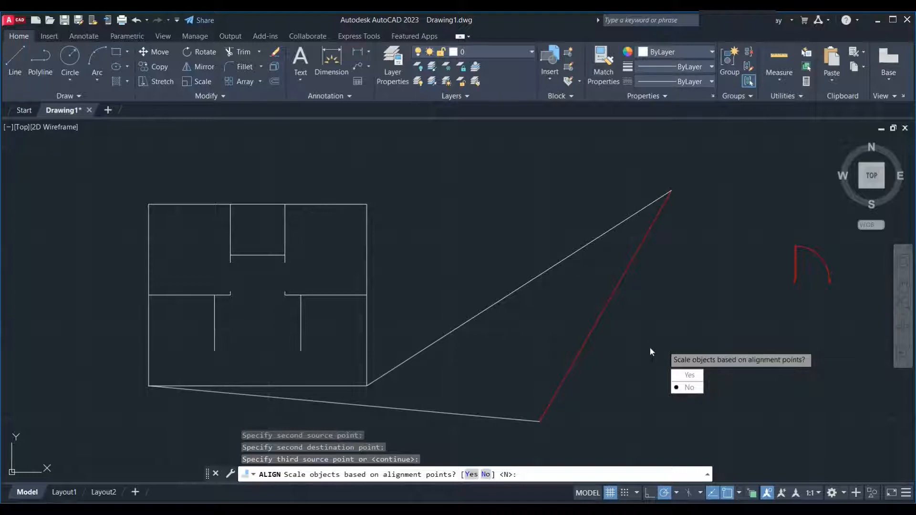
{"action": "type", "text": "y"}
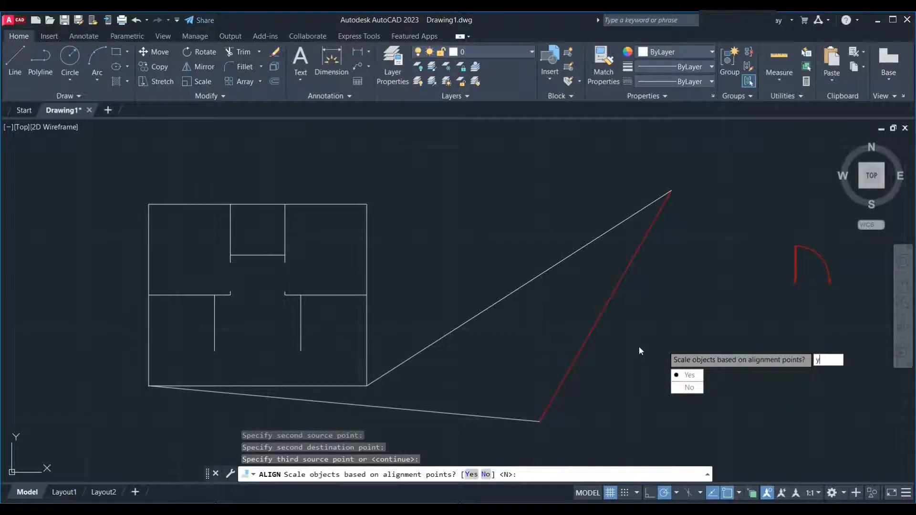
{"action": "key", "text": "Return"}
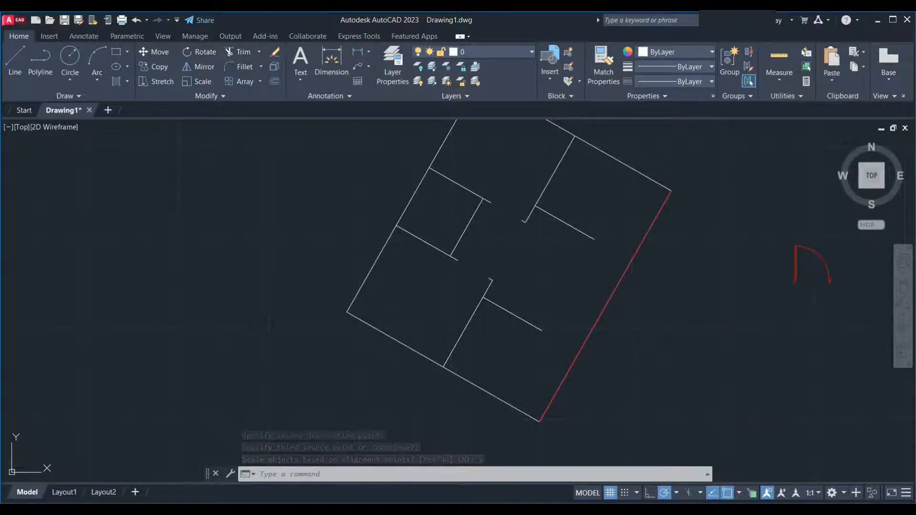
{"action": "key", "text": "ctrl+z"}
{"action": "scroll", "coordinate": [382, 313], "scroll_direction": "up", "scroll_amount": 2}
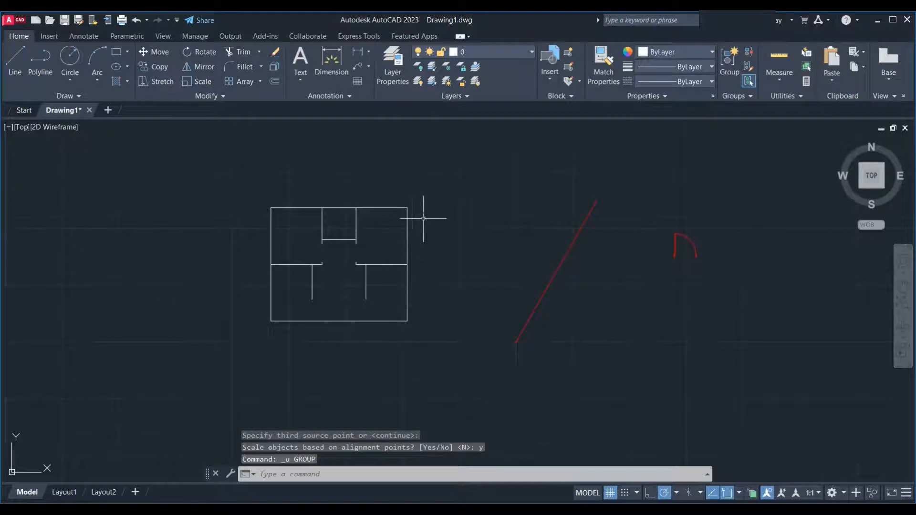
{"action": "left_click", "coordinate": [436, 188]}
{"action": "left_click", "coordinate": [221, 358]}
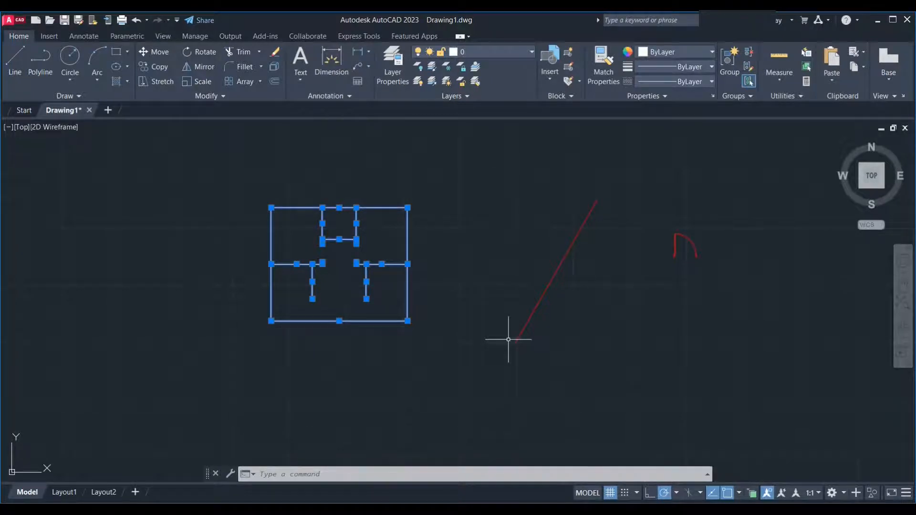
{"action": "key", "text": "Escape"}
Copy the red door symbol into the upper-left room of the floor plan
{"action": "left_click", "coordinate": [710, 222]}
{"action": "left_click", "coordinate": [659, 262]}
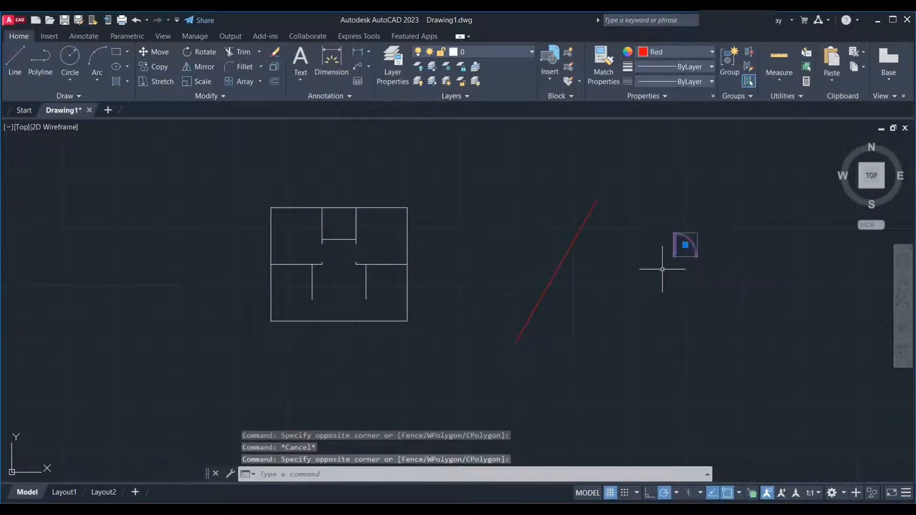
{"action": "type", "text": "co"}
{"action": "key", "text": "Return"}
{"action": "left_click", "coordinate": [634, 264]}
{"action": "scroll", "coordinate": [252, 244], "scroll_direction": "up", "scroll_amount": 2}
{"action": "scroll", "coordinate": [252, 245], "scroll_direction": "up", "scroll_amount": 3}
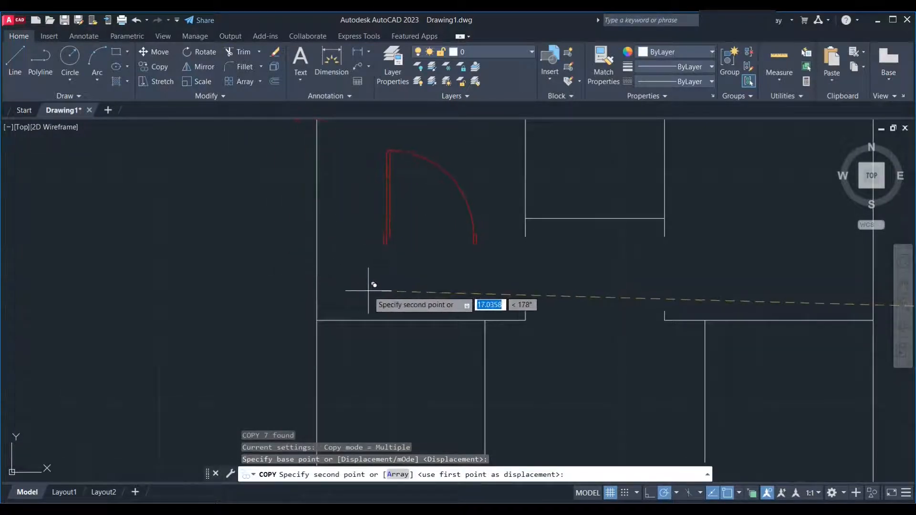
{"action": "left_click", "coordinate": [382, 278]}
{"action": "key", "text": "Escape"}
{"action": "middle_click_drag", "start_coordinate": [427, 277], "coordinate": [302, 333]}
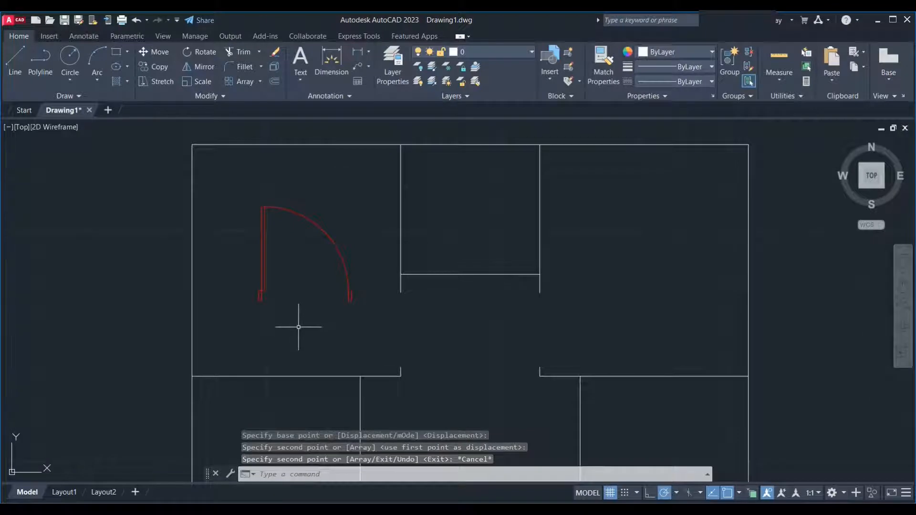
Rotate the copied red door symbol 90° counterclockwise about its lower-left frame corner
{"action": "left_click", "coordinate": [362, 245]}
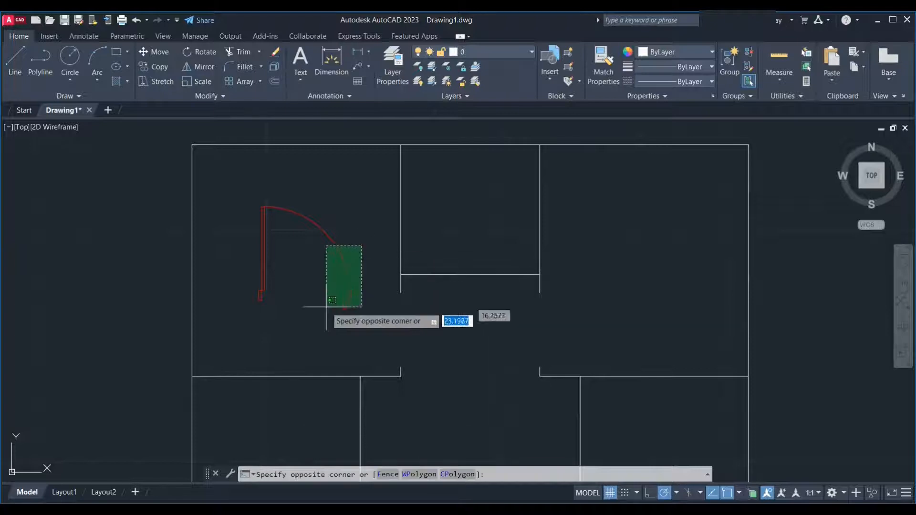
{"action": "left_click", "coordinate": [311, 325]}
{"action": "type", "text": "ro"}
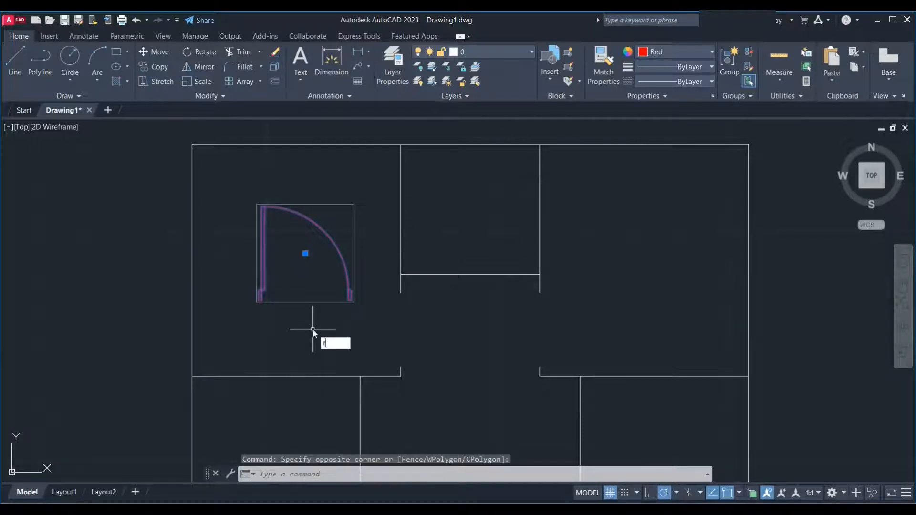
{"action": "key", "text": "Return"}
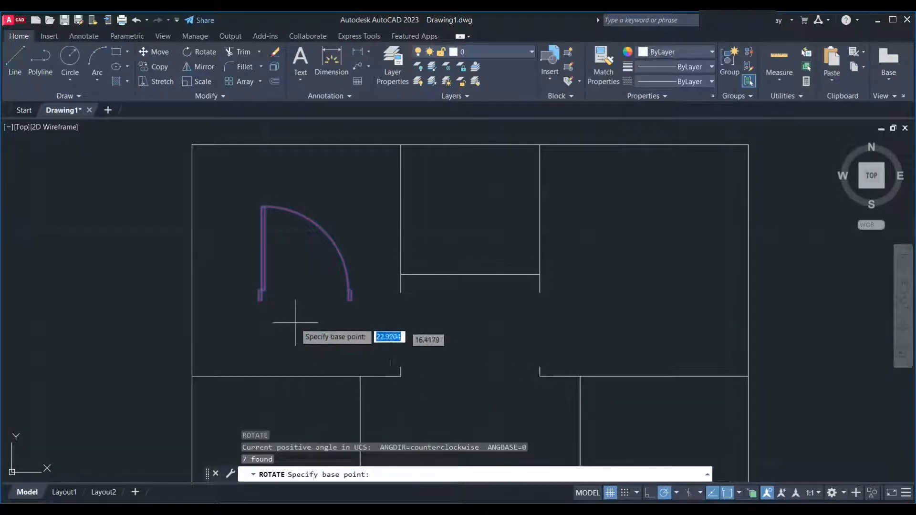
{"action": "left_click", "coordinate": [260, 299]}
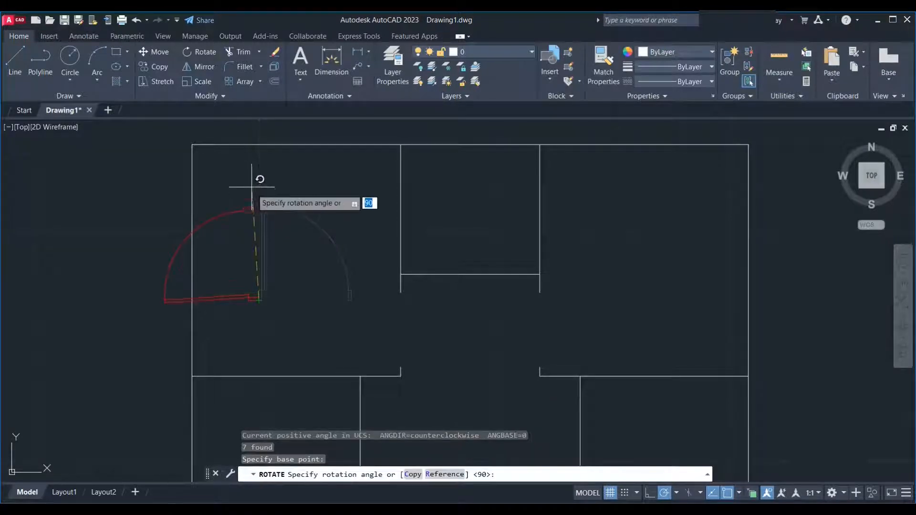
{"action": "left_click", "coordinate": [258, 174]}
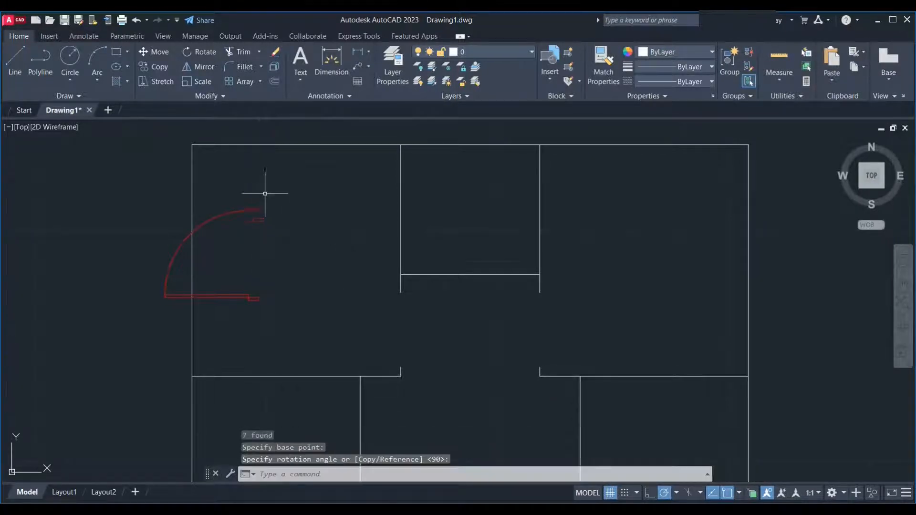
Move the rotated door by its lower-right frame corner onto the lower wall end of the upper-left room's door opening
{"action": "left_click", "coordinate": [272, 323]}
{"action": "left_click", "coordinate": [228, 267]}
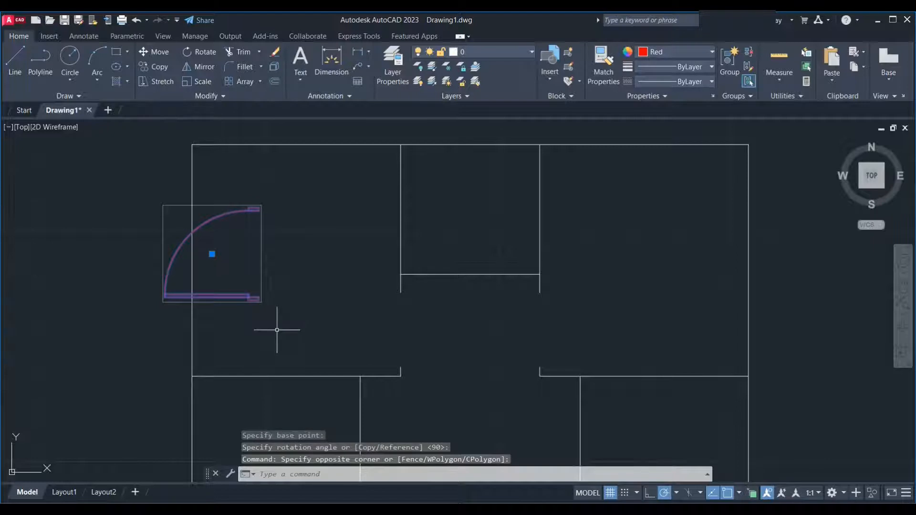
{"action": "type", "text": "m"}
{"action": "key", "text": "Return"}
{"action": "scroll", "coordinate": [255, 306], "scroll_direction": "up", "scroll_amount": 2}
{"action": "left_click", "coordinate": [253, 289]}
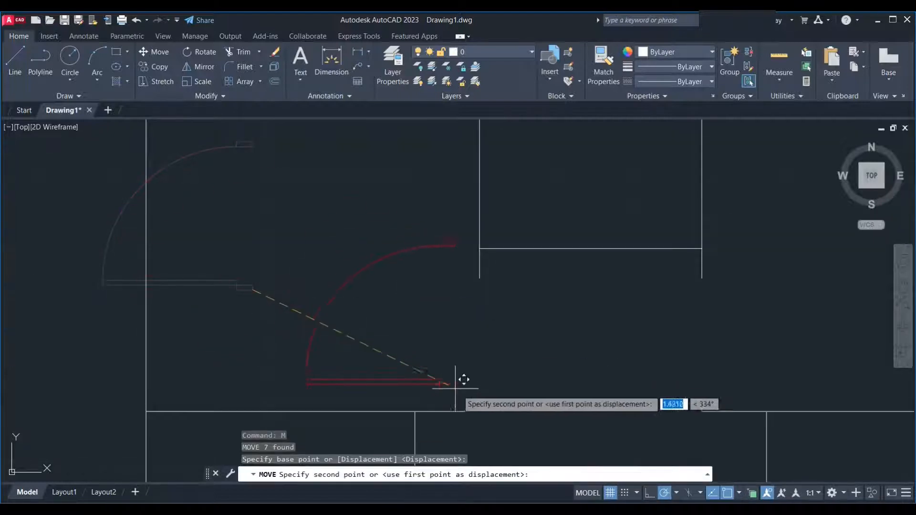
{"action": "left_click", "coordinate": [480, 395]}
Scale the door by reference about its lower-right corner, picking its lower and upper frame corners as the reference length
{"action": "mouse_move", "coordinate": [529, 379]}
{"action": "middle_mouse_down"}
{"action": "mouse_move", "coordinate": [452, 368]}
{"action": "mouse_move", "coordinate": [403, 338]}
{"action": "middle_mouse_up"}
{"action": "left_click", "coordinate": [312, 344]}
{"action": "type", "text": "sc"}
{"action": "key", "text": "Return"}
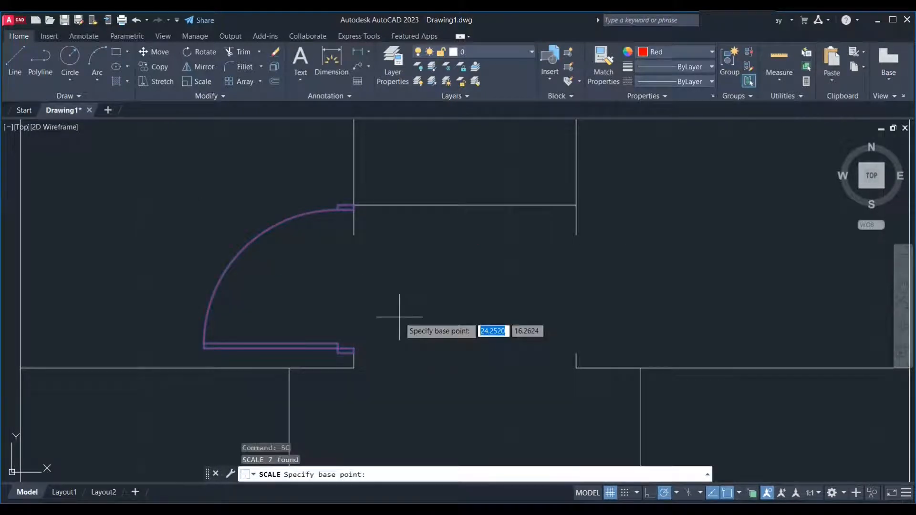
{"action": "left_click", "coordinate": [354, 353]}
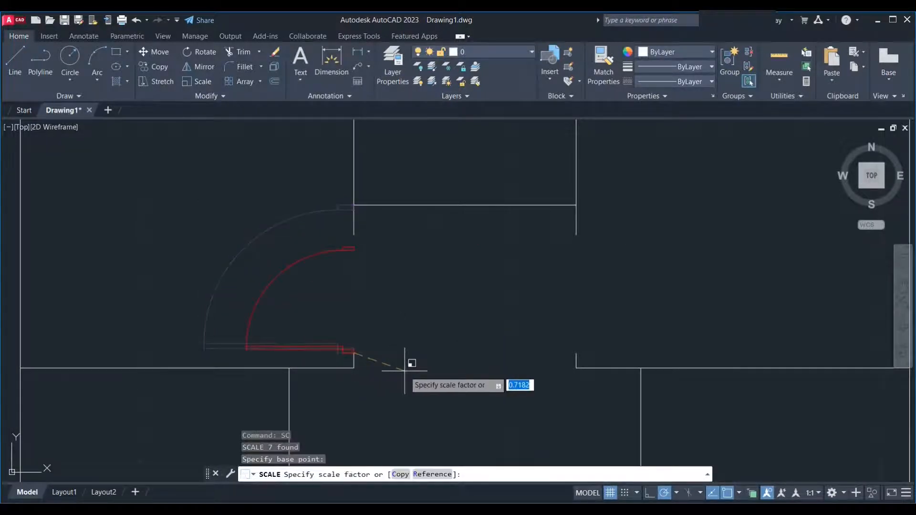
{"action": "type", "text": "r"}
{"action": "key", "text": "Return"}
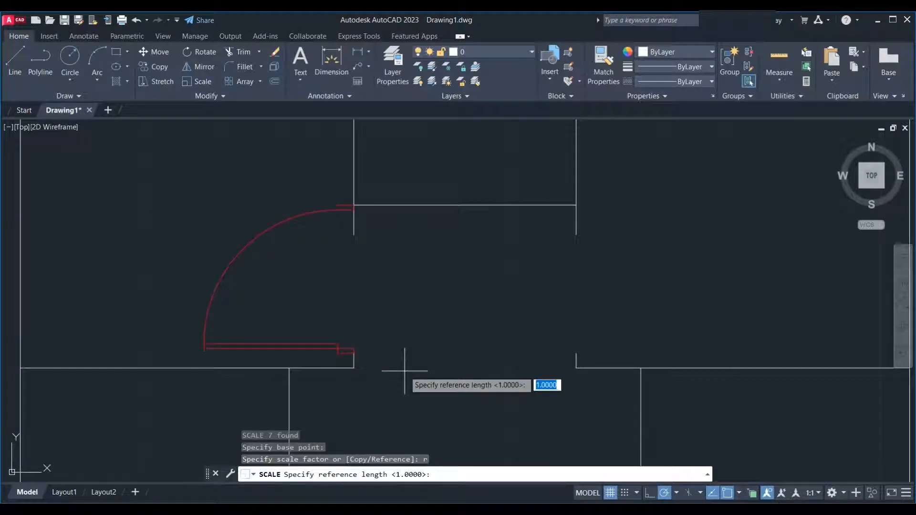
{"action": "scroll", "coordinate": [368, 365], "scroll_direction": "up", "scroll_amount": 2}
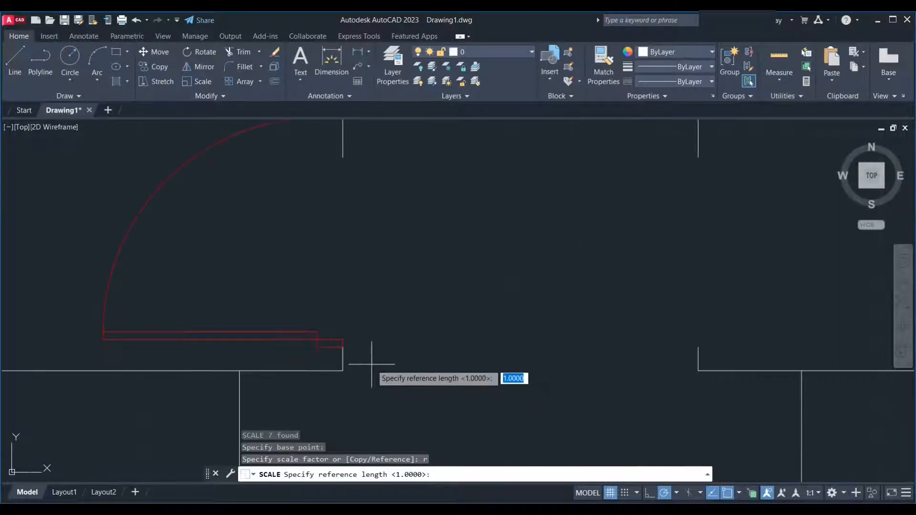
{"action": "left_click", "coordinate": [343, 347]}
{"action": "scroll", "coordinate": [360, 360], "scroll_direction": "down", "scroll_amount": 2}
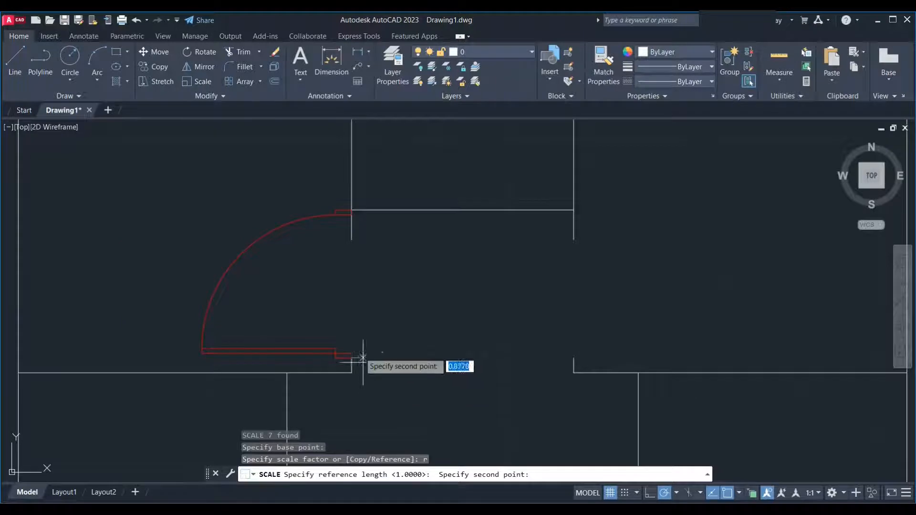
{"action": "scroll", "coordinate": [352, 208], "scroll_direction": "up", "scroll_amount": 3}
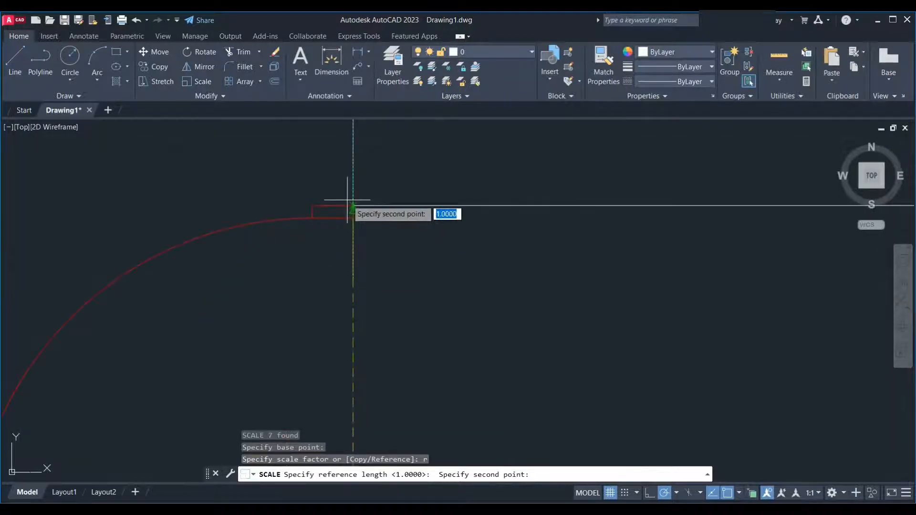
{"action": "left_click", "coordinate": [353, 206]}
{"action": "scroll", "coordinate": [368, 215], "scroll_direction": "down", "scroll_amount": 3}
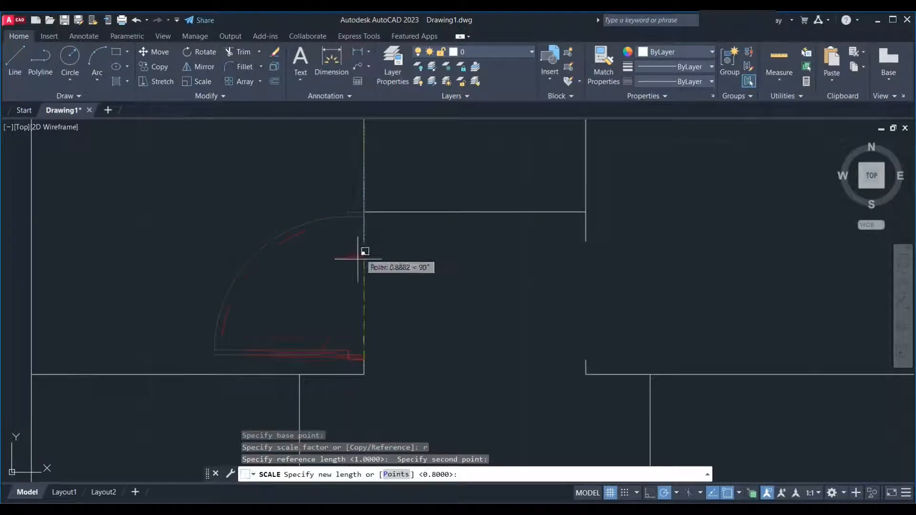
Define the door's new scaled length with the Points option, from the opening's lower wall end to its upper wall end
{"action": "type", "text": "p"}
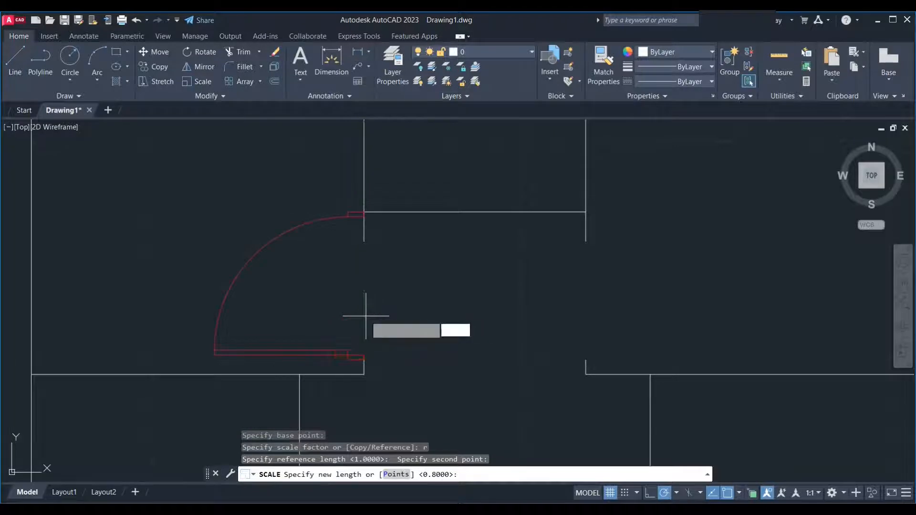
{"action": "key", "text": "Return"}
{"action": "scroll", "coordinate": [368, 310], "scroll_direction": "up", "scroll_amount": 3}
{"action": "left_click", "coordinate": [347, 381]}
{"action": "scroll", "coordinate": [372, 392], "scroll_direction": "down", "scroll_amount": 4}
{"action": "left_click", "coordinate": [362, 268]}
Move the fitted door horizontally out of the floor plan to the empty area west of it
{"action": "scroll", "coordinate": [374, 306], "scroll_direction": "down", "scroll_amount": 5}
{"action": "scroll", "coordinate": [353, 310], "scroll_direction": "up", "scroll_amount": 2}
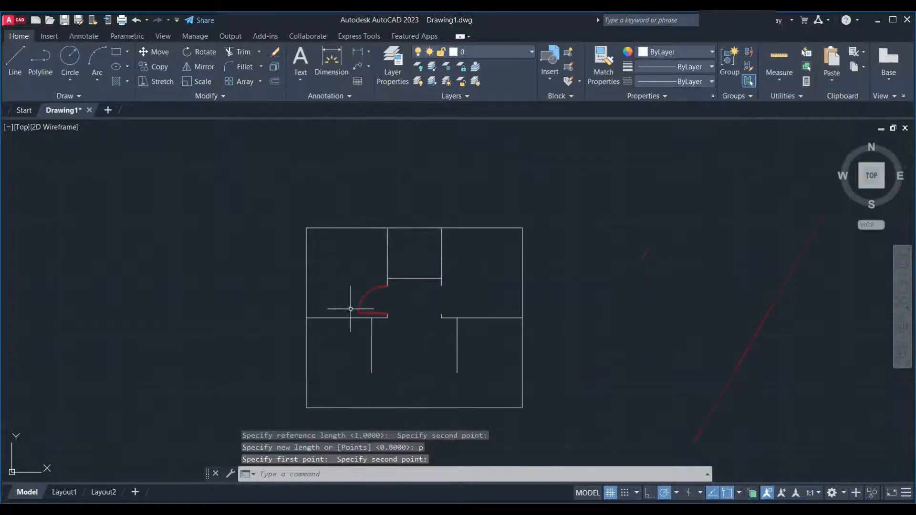
{"action": "left_click", "coordinate": [376, 292]}
{"action": "type", "text": "m"}
{"action": "key", "text": "Return"}
{"action": "left_click", "coordinate": [415, 305]}
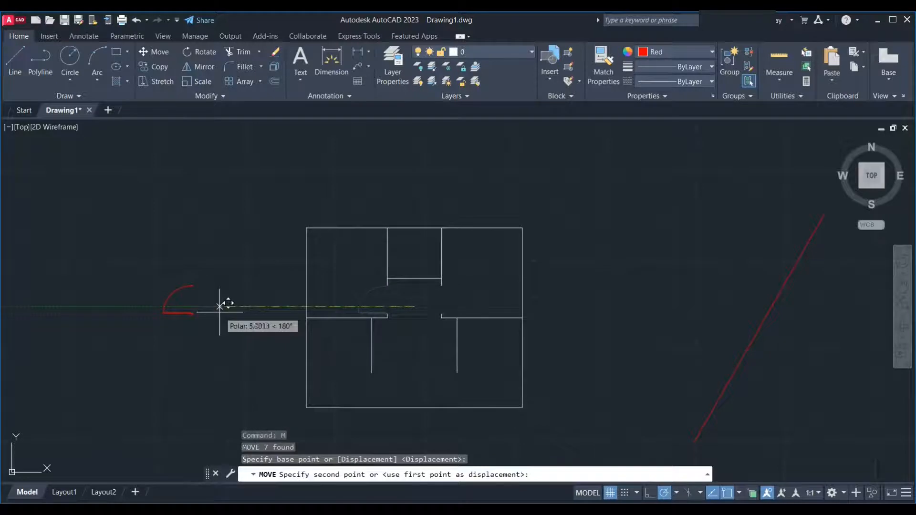
{"action": "left_click", "coordinate": [225, 302]}
Copy the original upright door symbol from east of the floor plan into its upper-left room
{"action": "scroll", "coordinate": [223, 307], "scroll_direction": "down", "scroll_amount": 2}
{"action": "left_click", "coordinate": [707, 288]}
{"action": "left_click", "coordinate": [677, 319]}
{"action": "type", "text": "co"}
{"action": "key", "text": "Return"}
{"action": "left_click", "coordinate": [675, 317]}
{"action": "scroll", "coordinate": [319, 320], "scroll_direction": "up", "scroll_amount": 5}
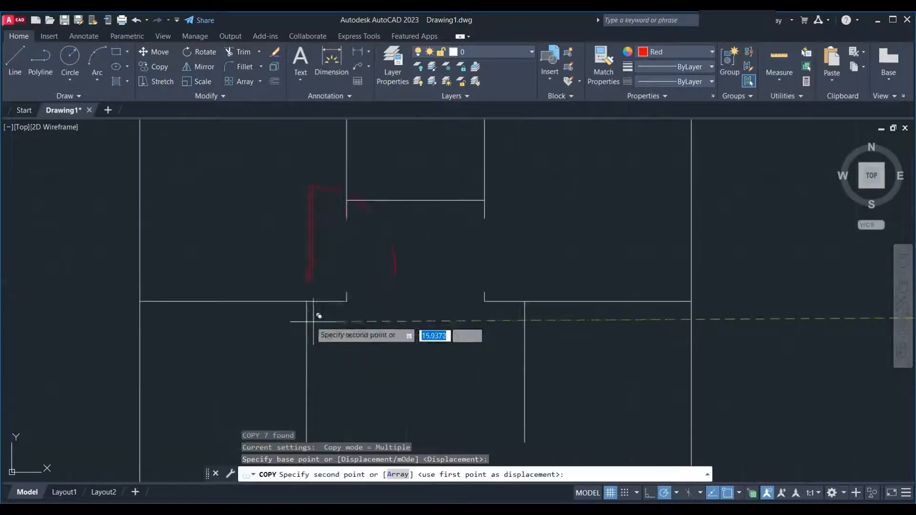
{"action": "left_click", "coordinate": [213, 254]}
{"action": "key", "text": "Escape"}
Align the copied door's lower-left and lower-right frame corners to the opening's lower and upper wall ends, scaling it to the alignment points
{"action": "left_click", "coordinate": [300, 255]}
{"action": "left_click", "coordinate": [181, 177]}
{"action": "type", "text": "al"}
{"action": "key", "text": "Return"}
{"action": "scroll", "coordinate": [191, 205], "scroll_direction": "up", "scroll_amount": 3}
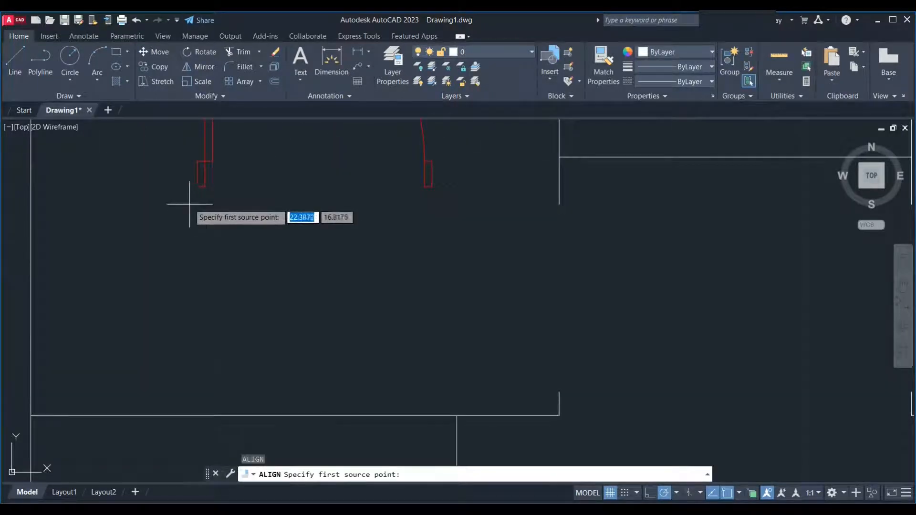
{"action": "left_click", "coordinate": [199, 187]}
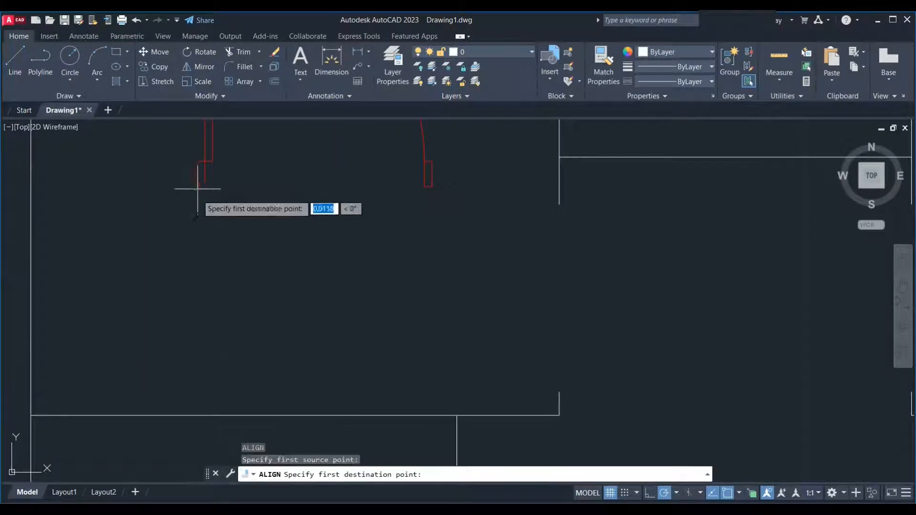
{"action": "left_click", "coordinate": [557, 390]}
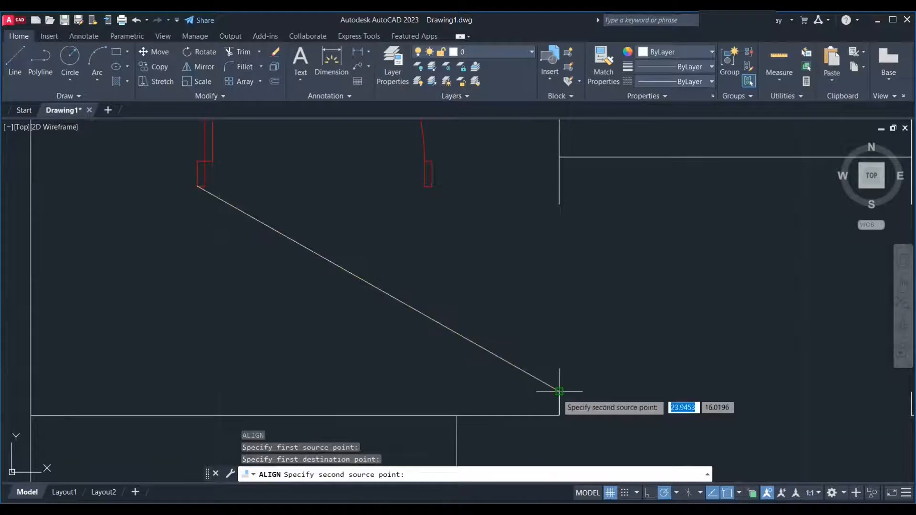
{"action": "left_click", "coordinate": [432, 187]}
{"action": "left_click", "coordinate": [559, 204]}
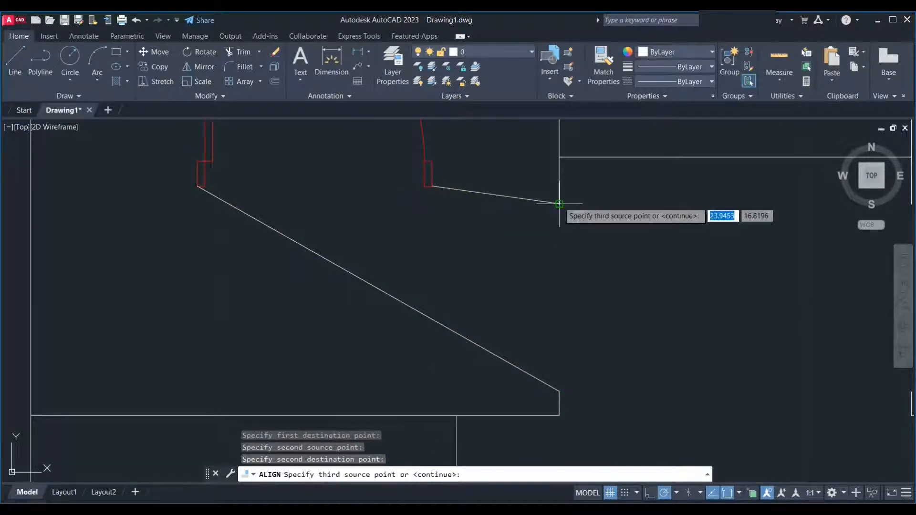
{"action": "key", "text": "Return"}
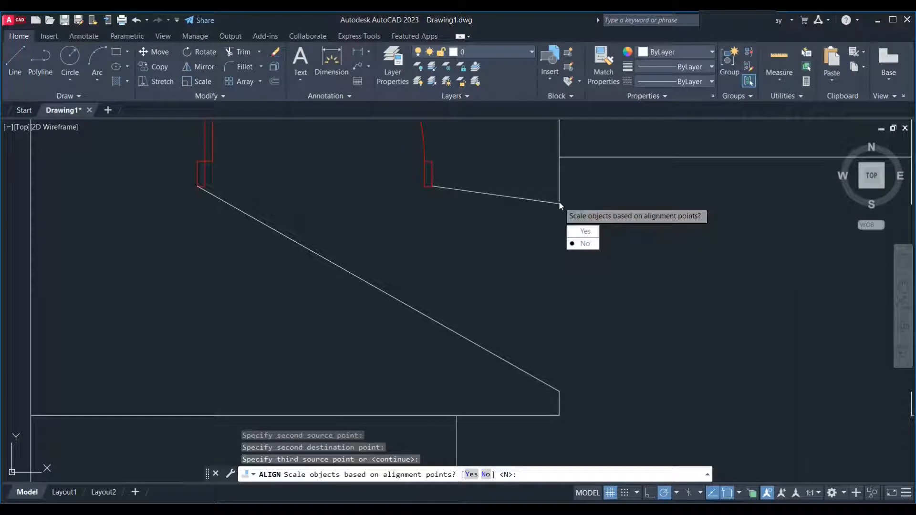
{"action": "type", "text": "y"}
{"action": "key", "text": "Return"}
{"action": "scroll", "coordinate": [542, 204], "scroll_direction": "down", "scroll_amount": 5}
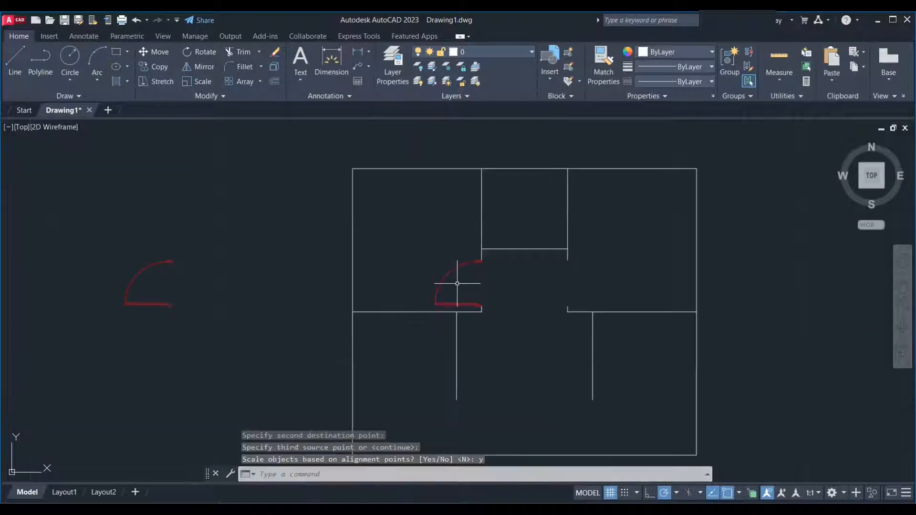
{"action": "scroll", "coordinate": [499, 284], "scroll_direction": "up", "scroll_amount": 2}
{"action": "middle_click_drag", "start_coordinate": [498, 320], "coordinate": [472, 294]}
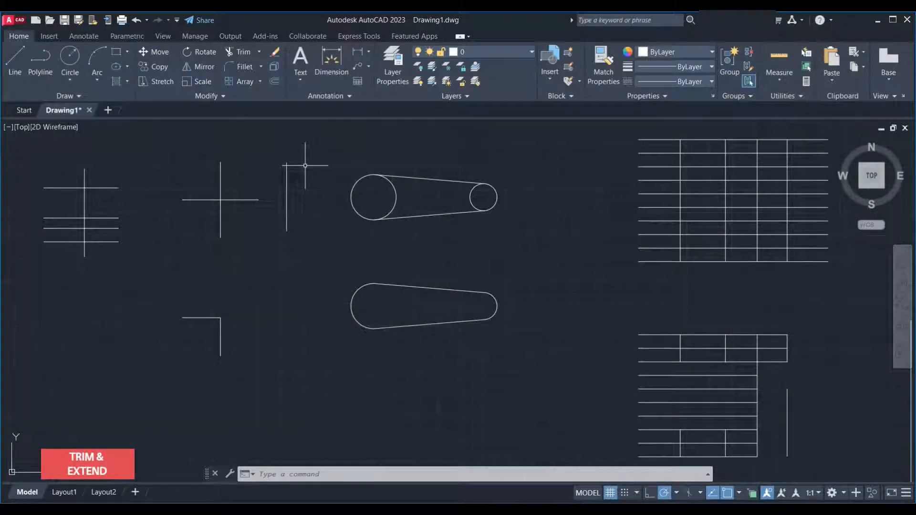
{"action": "left_click", "coordinate": [258, 53]}
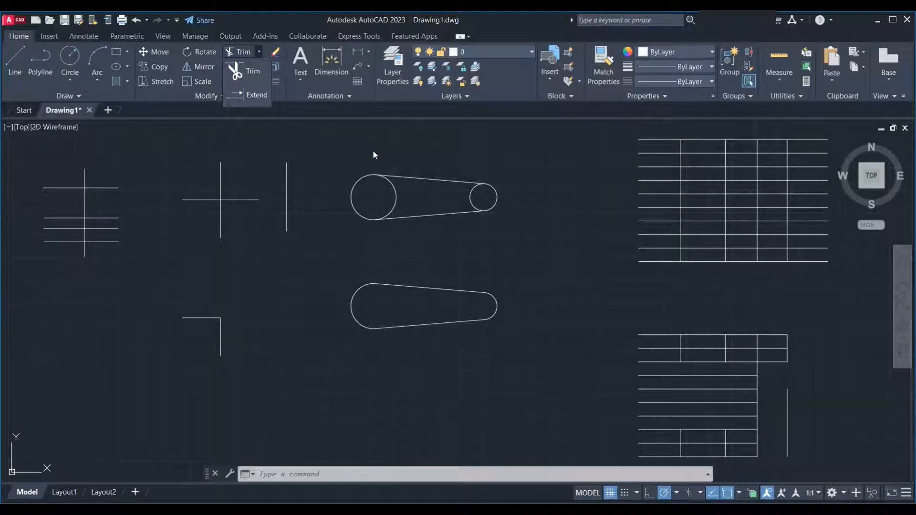
{"action": "left_click", "coordinate": [373, 151]}
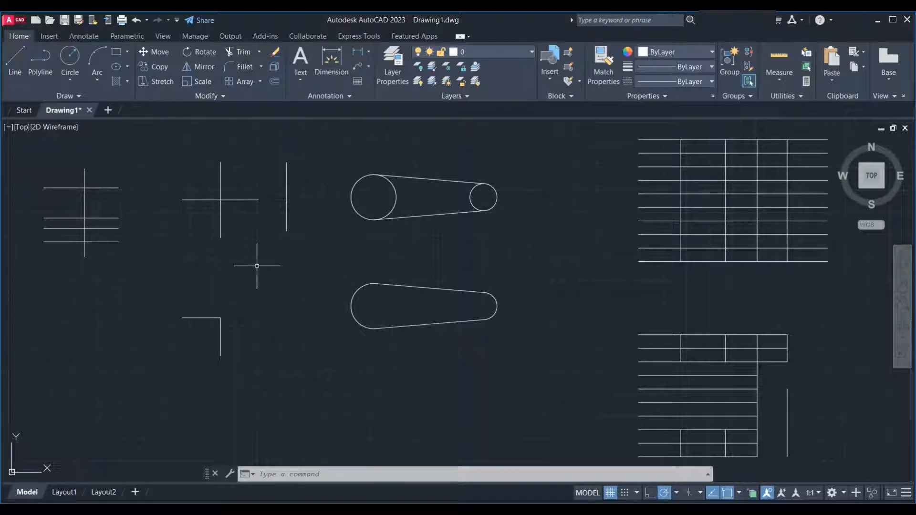
Move the vertical line of the crossing pair west, clear of the horizontal line, and undo the move
{"action": "middle_click_drag", "start_coordinate": [268, 265], "coordinate": [451, 332]}
{"action": "scroll", "coordinate": [333, 285], "scroll_direction": "up", "scroll_amount": 2}
{"action": "scroll", "coordinate": [333, 284], "scroll_direction": "up", "scroll_amount": 2}
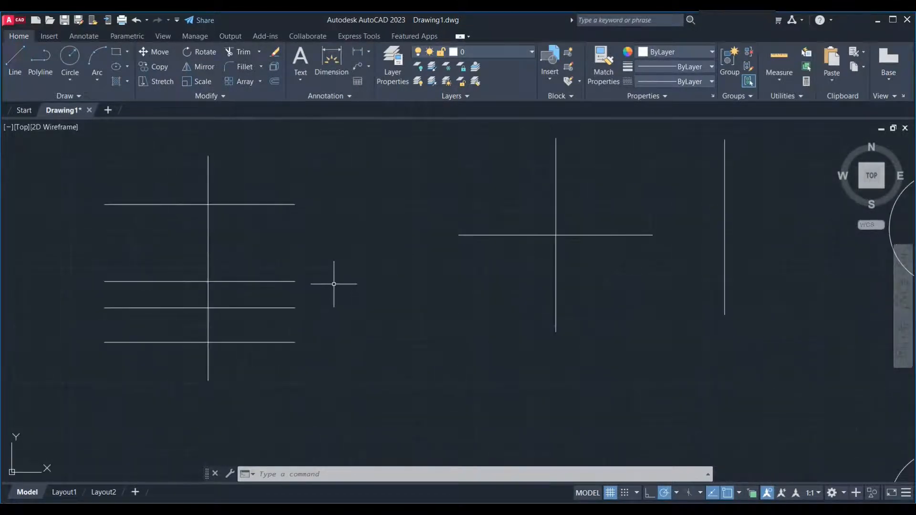
{"action": "left_click", "coordinate": [557, 275]}
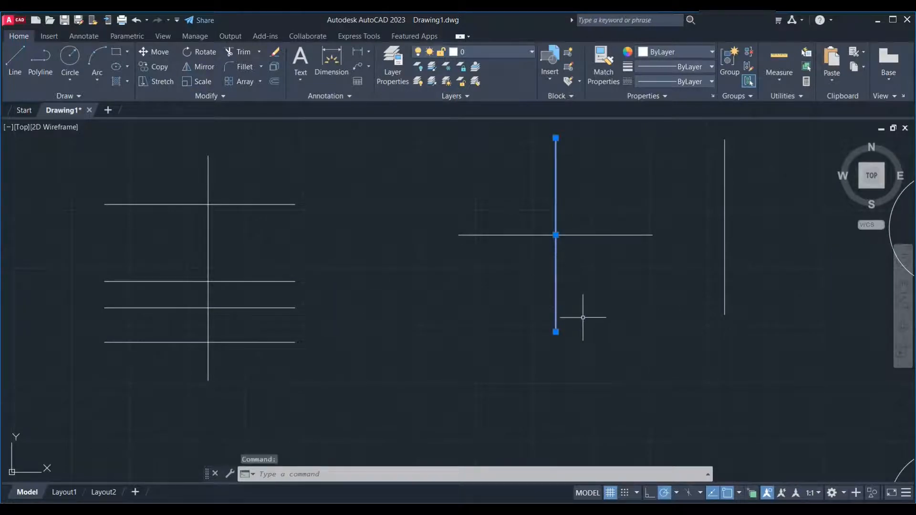
{"action": "type", "text": "m"}
{"action": "key", "text": "Return"}
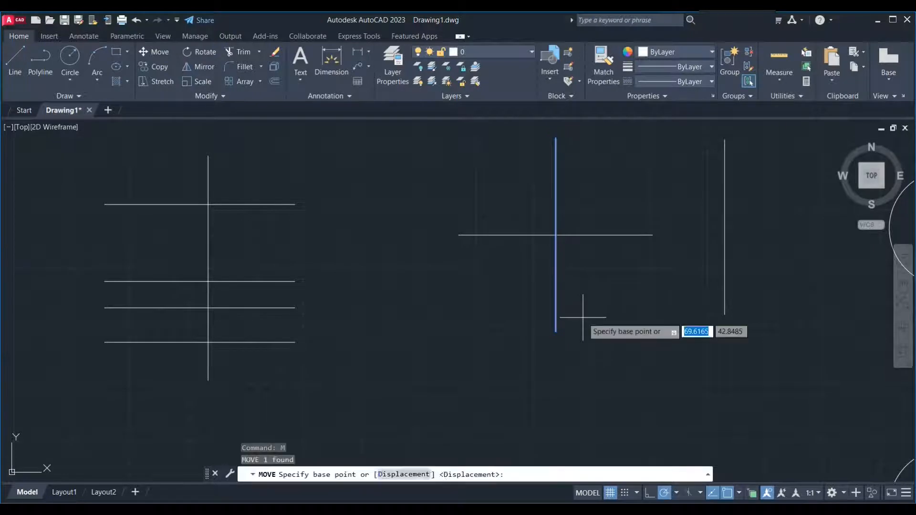
{"action": "left_click", "coordinate": [584, 319]}
{"action": "left_click", "coordinate": [430, 319]}
{"action": "left_click", "coordinate": [542, 338]}
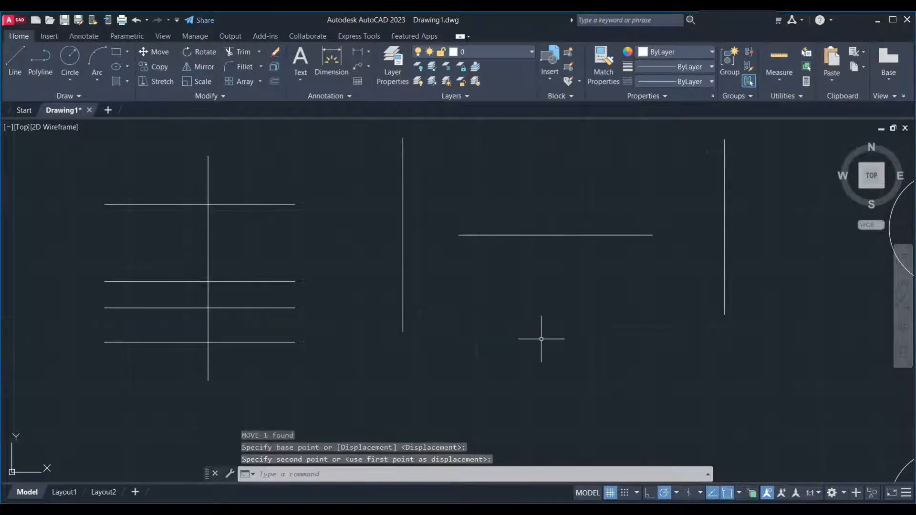
{"action": "key", "text": "ctrl+z"}
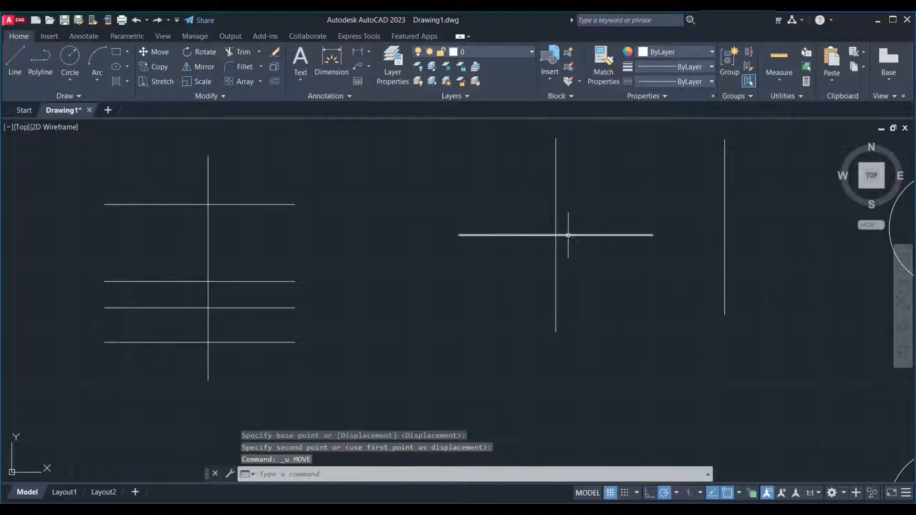
Erase the vertical line that crosses the single horizontal line
{"action": "left_click", "coordinate": [557, 178]}
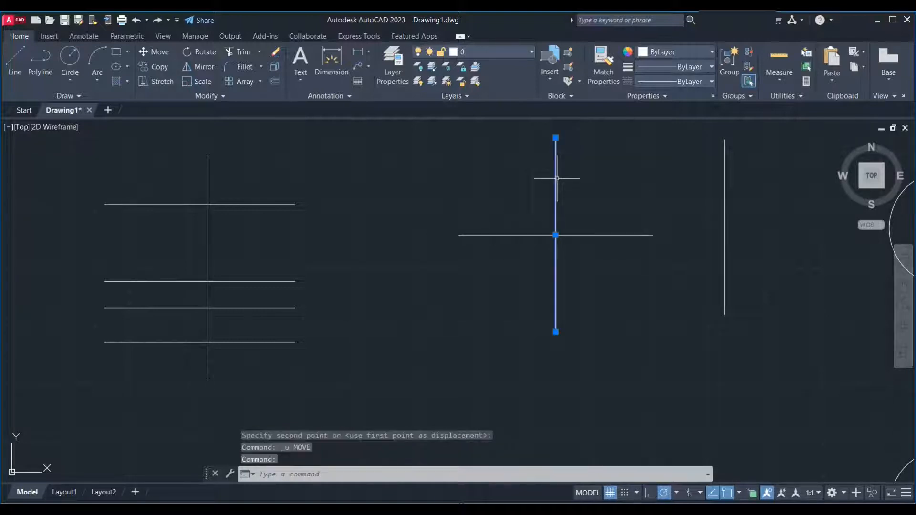
{"action": "type", "text": "E"}
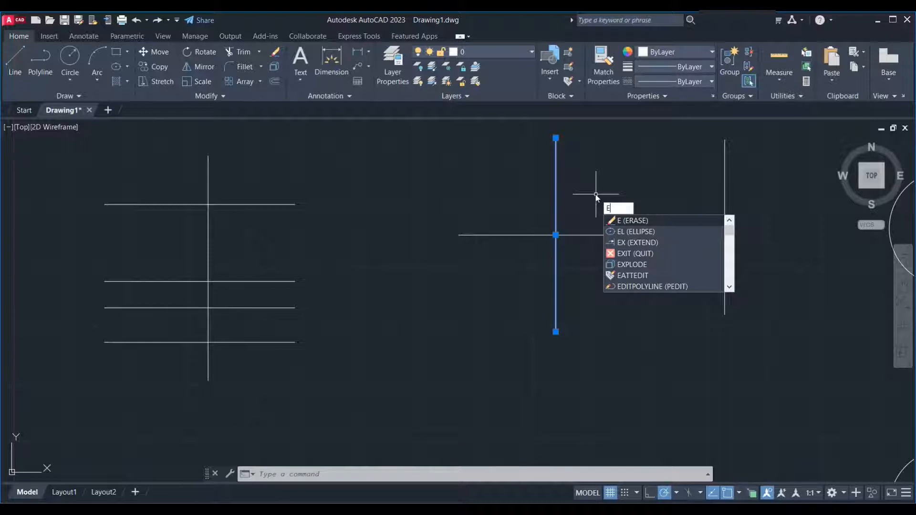
{"action": "key", "text": "Return"}
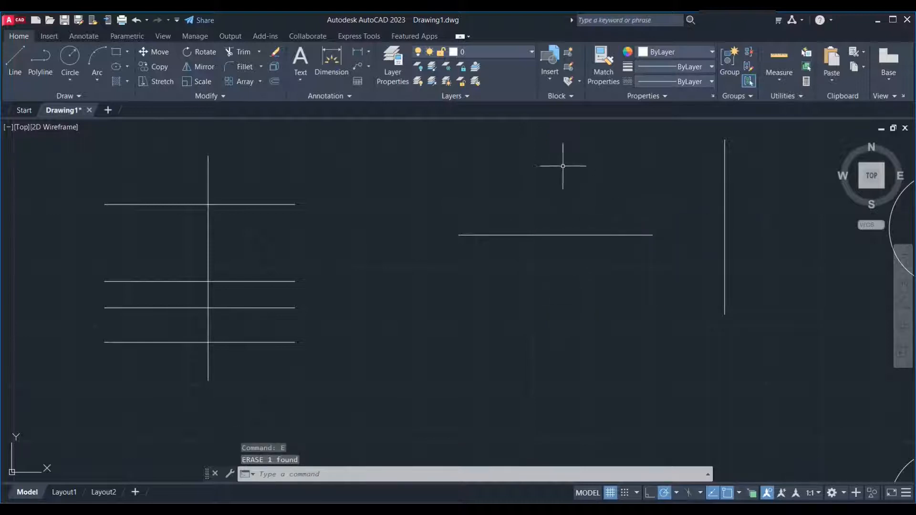
Undo the erasure of the vertical line that crosses the single horizontal line
{"action": "key", "text": "ctrl+z"}
{"action": "left_click", "coordinate": [272, 283]}
{"action": "left_click", "coordinate": [270, 298]}
{"action": "left_click", "coordinate": [250, 205]}
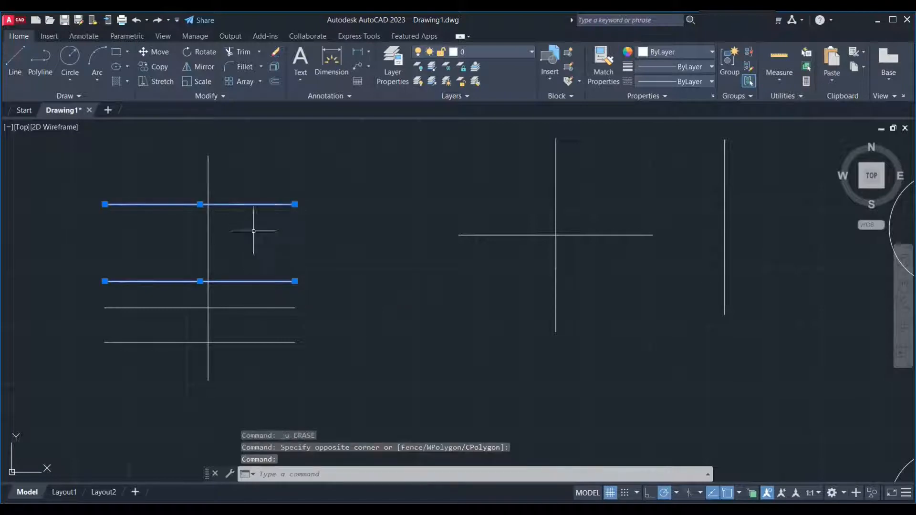
{"action": "left_click", "coordinate": [256, 315]}
{"action": "key", "text": "Escape"}
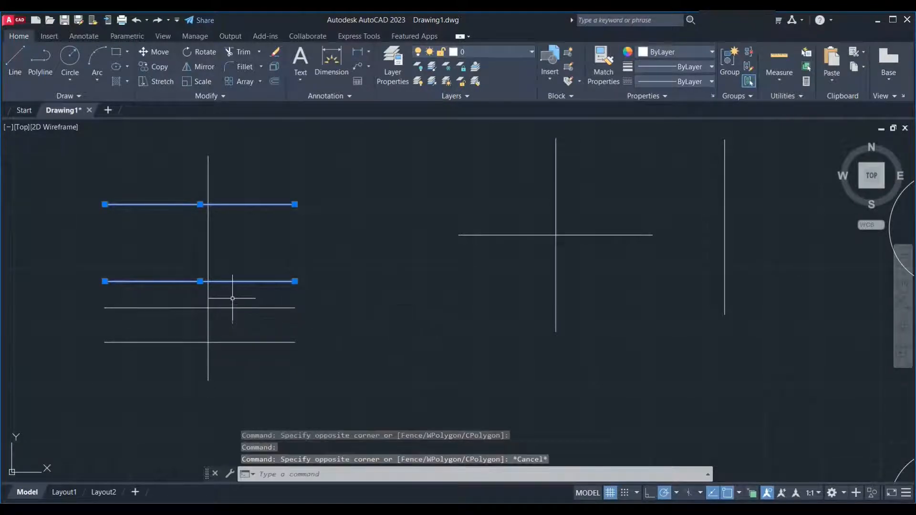
{"action": "key", "text": "Escape"}
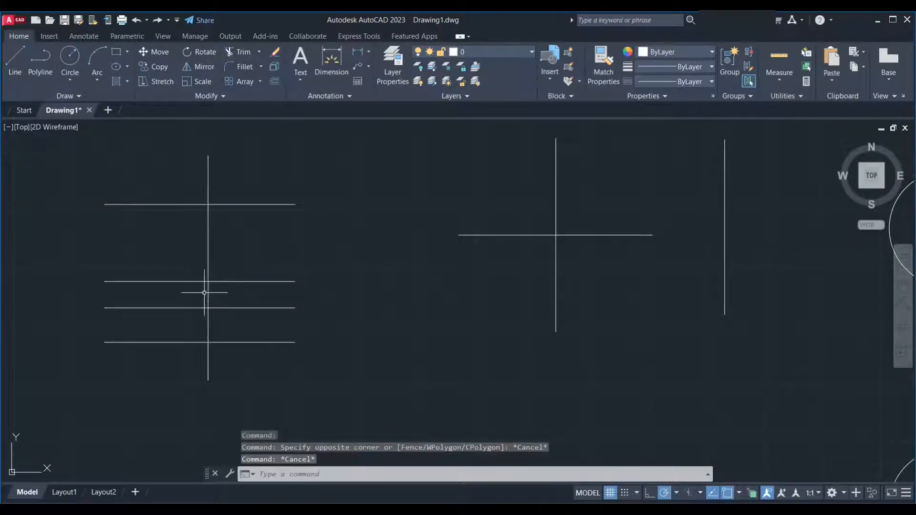
Erase the vertical line crossing the four horizontal lines, and undo the erasure
{"action": "left_click", "coordinate": [208, 295]}
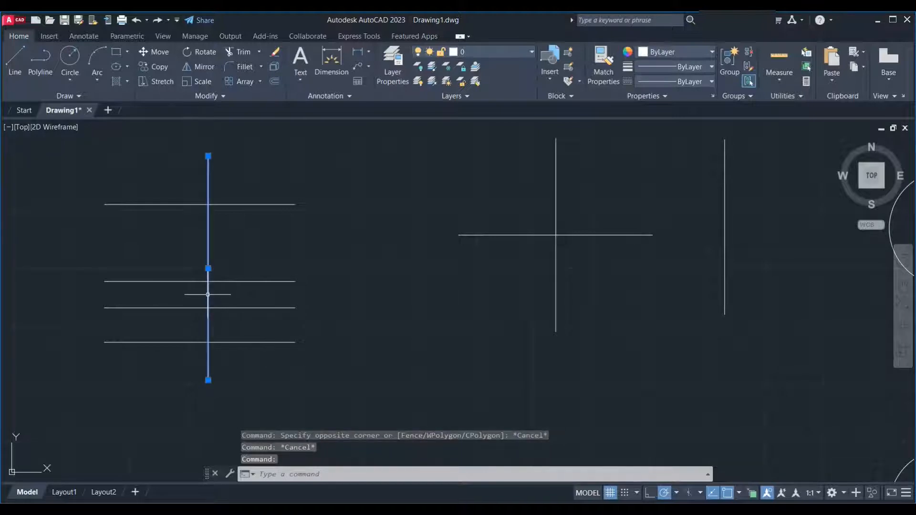
{"action": "type", "text": "e"}
{"action": "key", "text": "Return"}
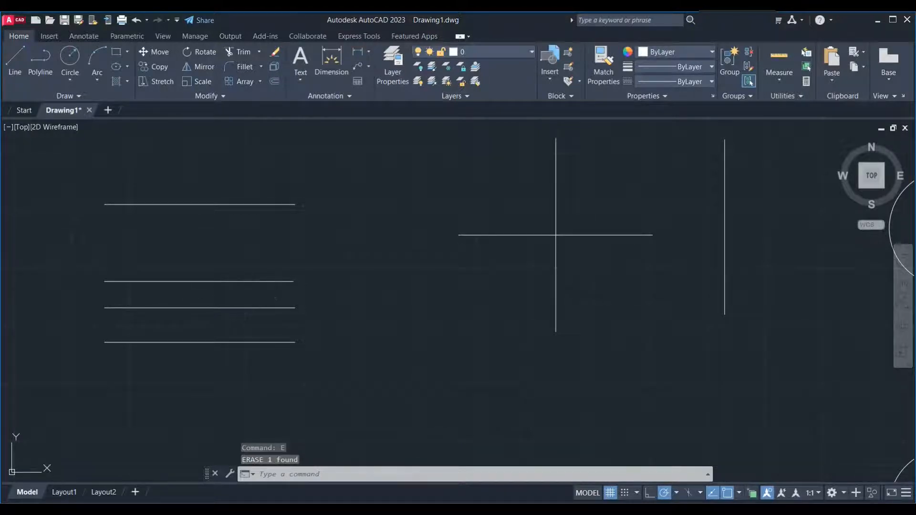
{"action": "key", "text": "ctrl+z"}
Draw a second corner east of the existing one, with a vertical line going up and a shorter horizontal line going west from its upper end
{"action": "scroll", "coordinate": [252, 247], "scroll_direction": "down", "scroll_amount": 4}
{"action": "scroll", "coordinate": [367, 377], "scroll_direction": "up", "scroll_amount": 3}
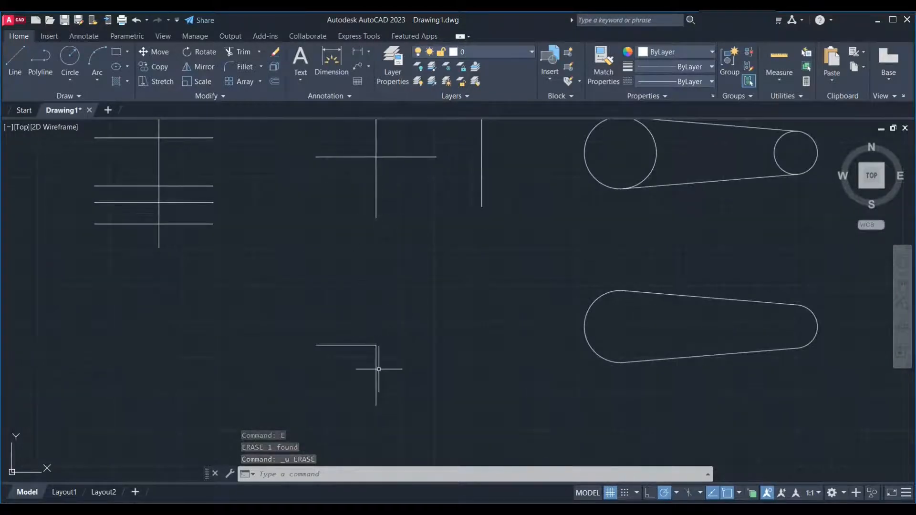
{"action": "type", "text": "l"}
{"action": "key", "text": "Return"}
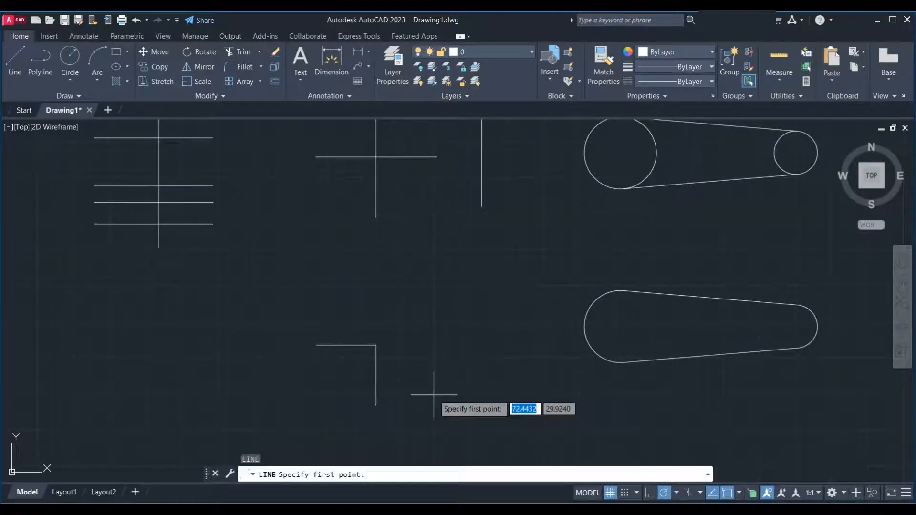
{"action": "left_click", "coordinate": [441, 418]}
{"action": "left_click", "coordinate": [441, 344]}
{"action": "left_click", "coordinate": [404, 344]}
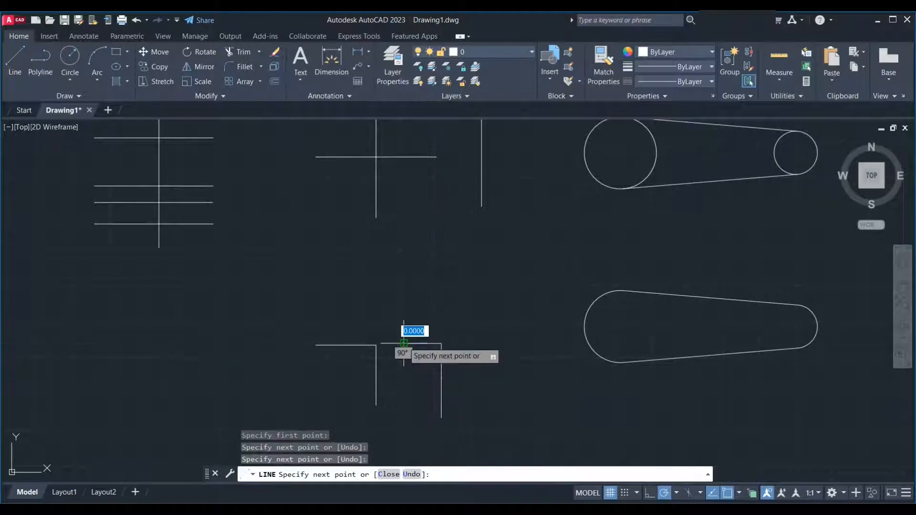
{"action": "key", "text": "Escape"}
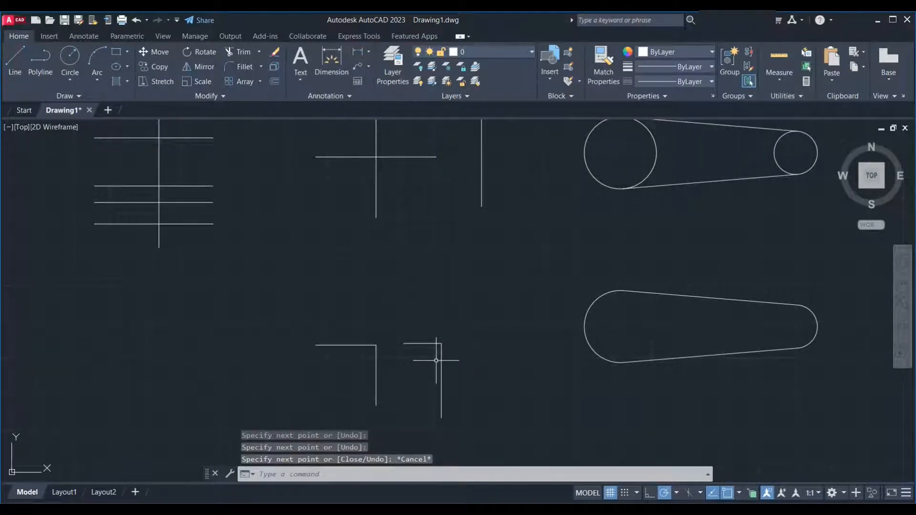
{"action": "scroll", "coordinate": [435, 360], "scroll_direction": "down", "scroll_amount": 2}
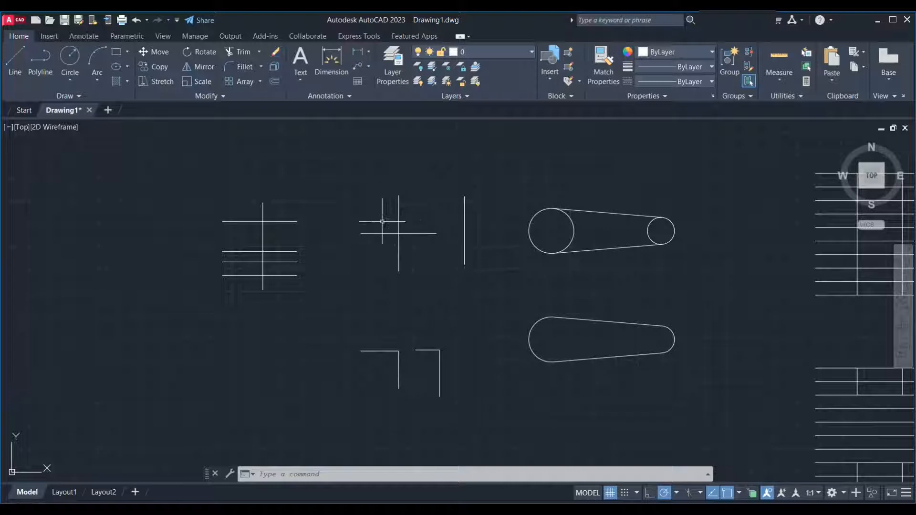
{"action": "scroll", "coordinate": [277, 210], "scroll_direction": "up", "scroll_amount": 2}
{"action": "scroll", "coordinate": [278, 211], "scroll_direction": "up", "scroll_amount": 2}
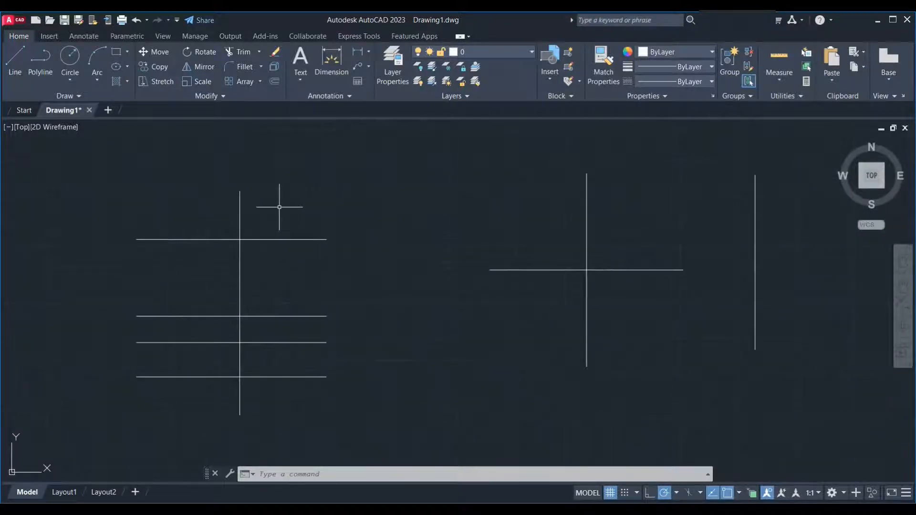
{"action": "type", "text": "tr"}
{"action": "key", "text": "Return"}
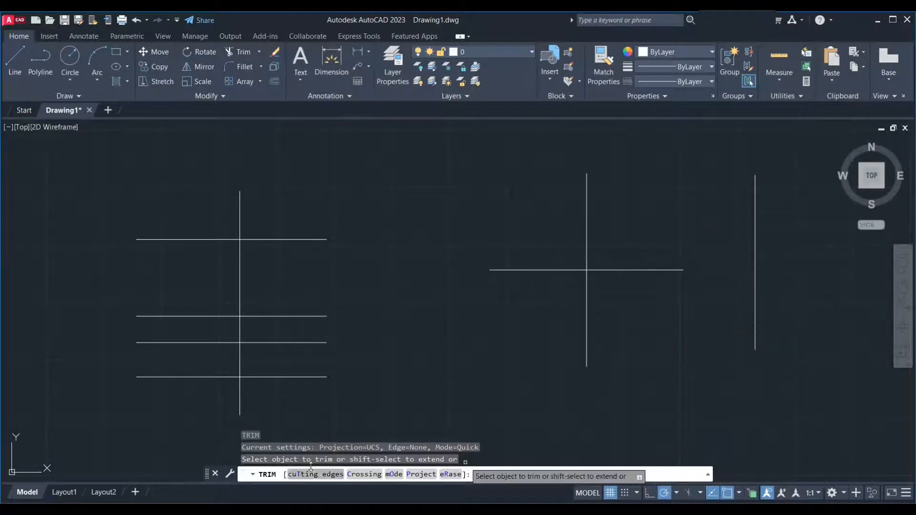
{"action": "scroll", "coordinate": [239, 222], "scroll_direction": "down", "scroll_amount": 2}
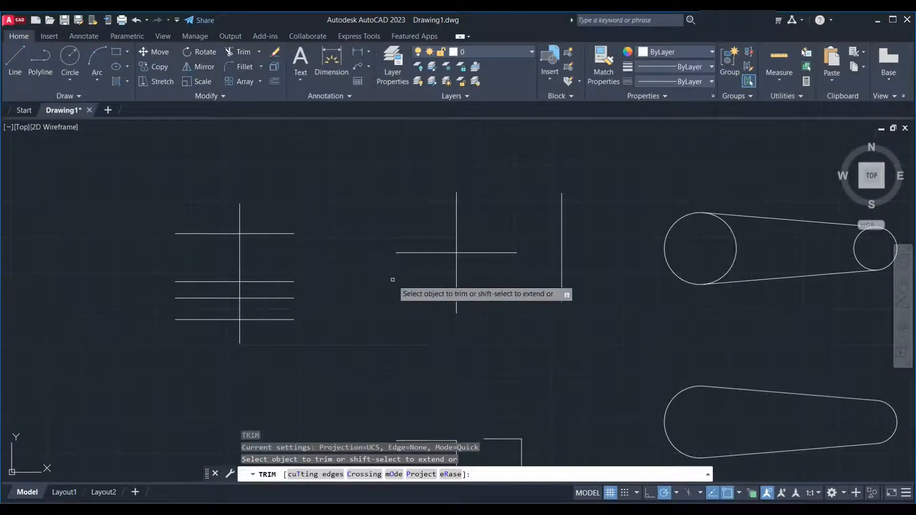
{"action": "key", "text": "Escape"}
{"action": "left_click", "coordinate": [420, 253]}
{"action": "key", "text": "Escape"}
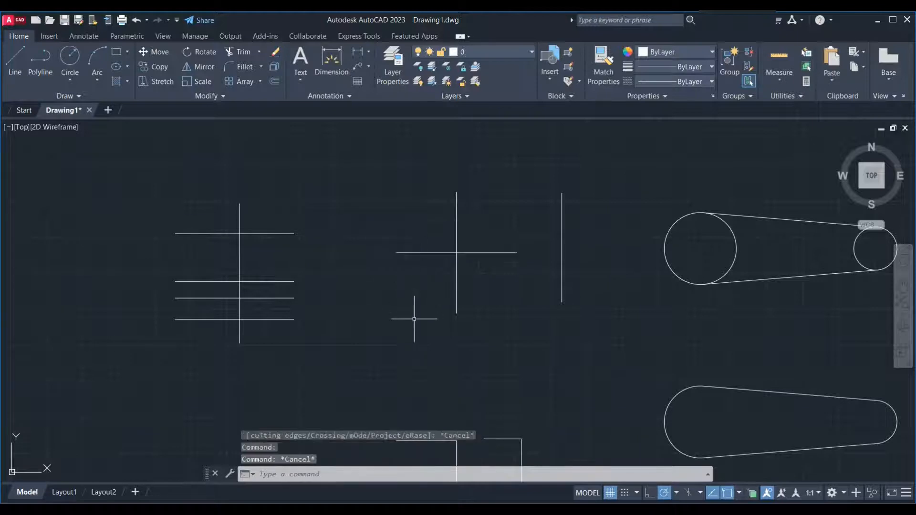
Draw a horizontal line about 9.2 units long just below the crossing pair of lines
{"action": "key", "text": "l"}
{"action": "key", "text": "Return"}
{"action": "left_click", "coordinate": [415, 334]}
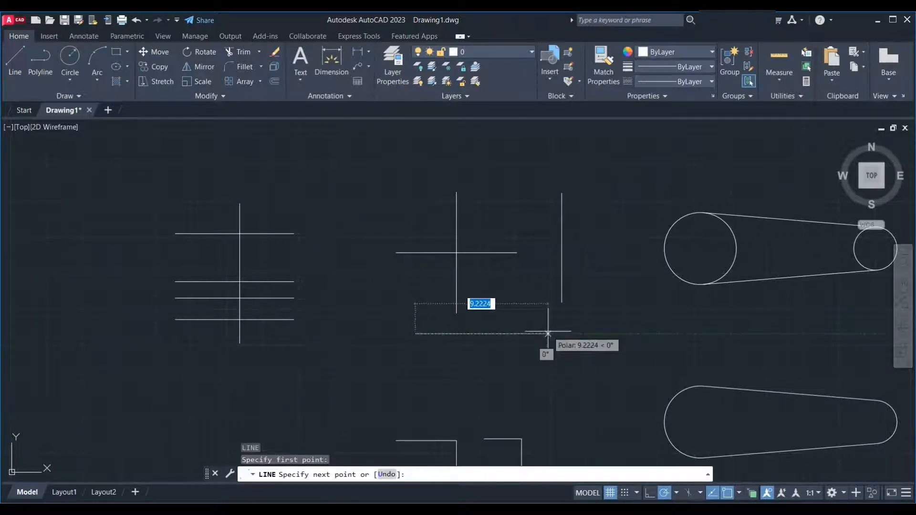
{"action": "left_click", "coordinate": [548, 333]}
{"action": "key", "text": "Escape"}
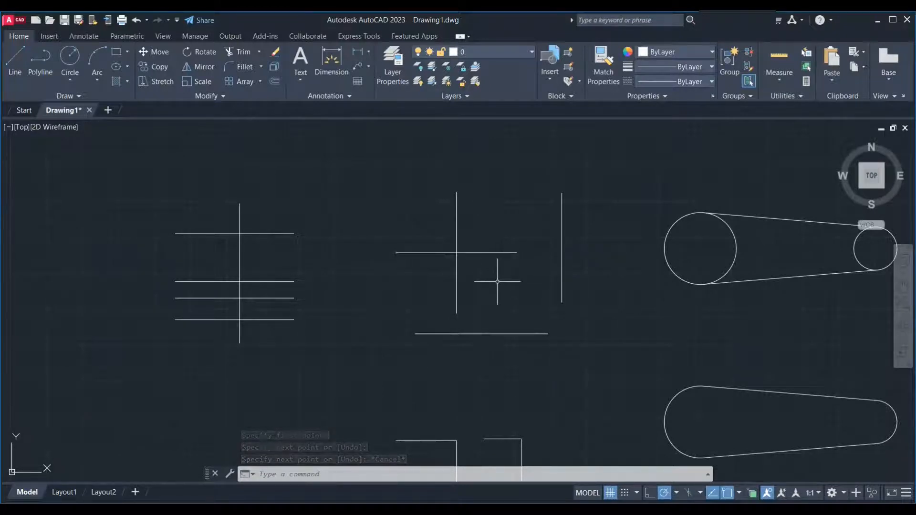
Trim the crossing pair's horizontal line east of the intersection and its vertical line above the intersection
{"action": "type", "text": "tr"}
{"action": "key", "text": "Return"}
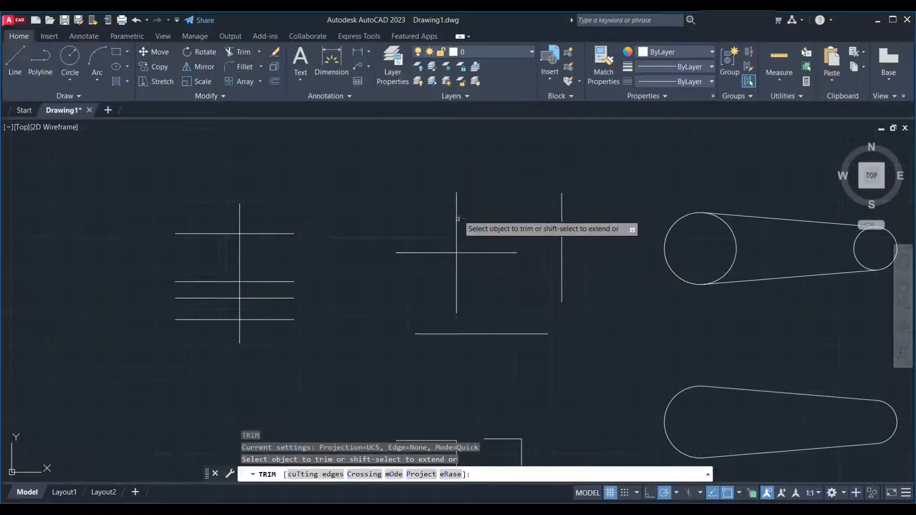
{"action": "scroll", "coordinate": [486, 250], "scroll_direction": "down", "scroll_amount": 2}
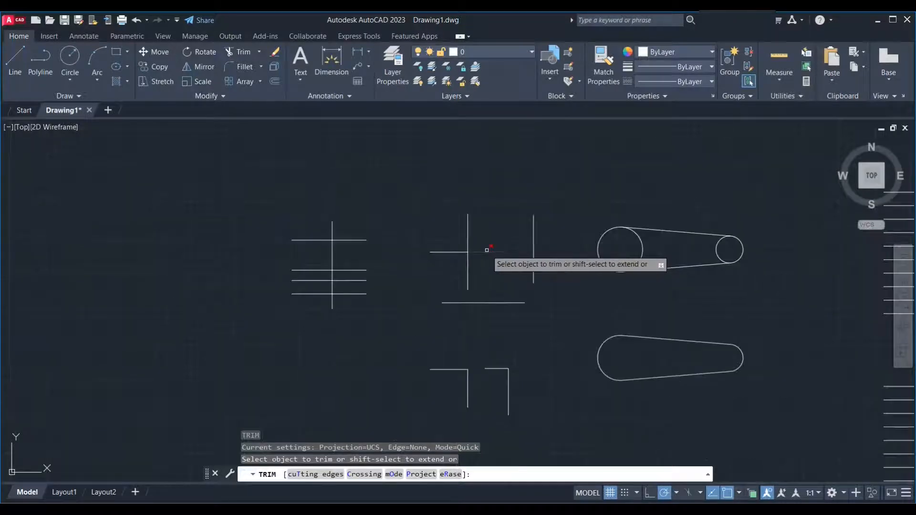
{"action": "left_click", "coordinate": [487, 251]}
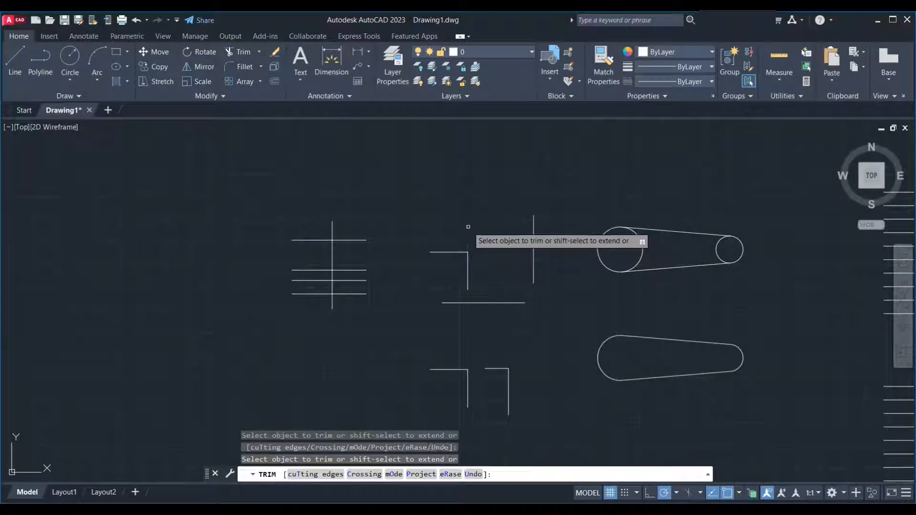
Trim the vertical line between the two lowest of the four horizontal lines, and the third horizontal line east of the vertical
{"action": "left_click", "coordinate": [333, 287]}
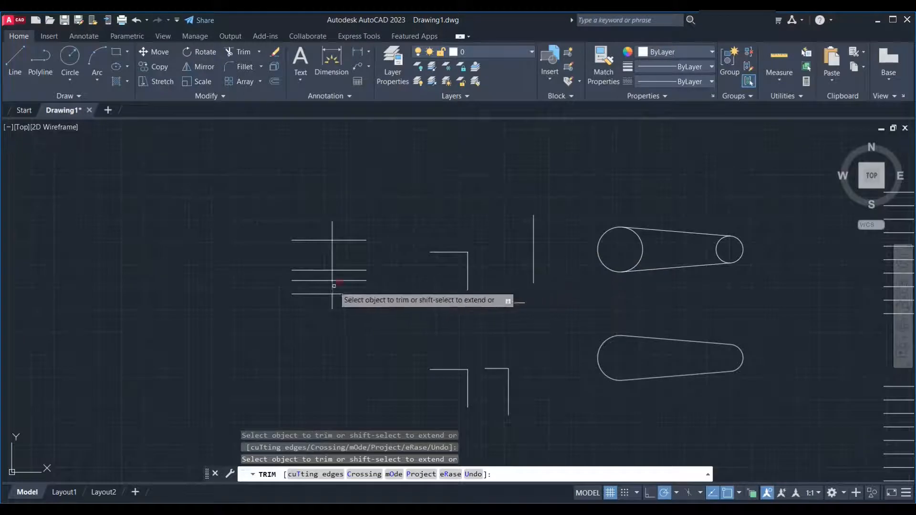
{"action": "left_click", "coordinate": [364, 280]}
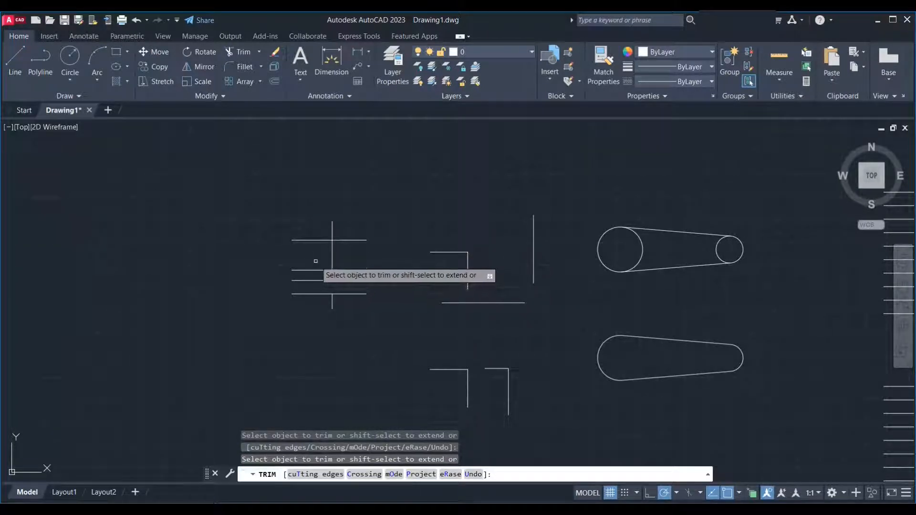
{"action": "left_click", "coordinate": [313, 240]}
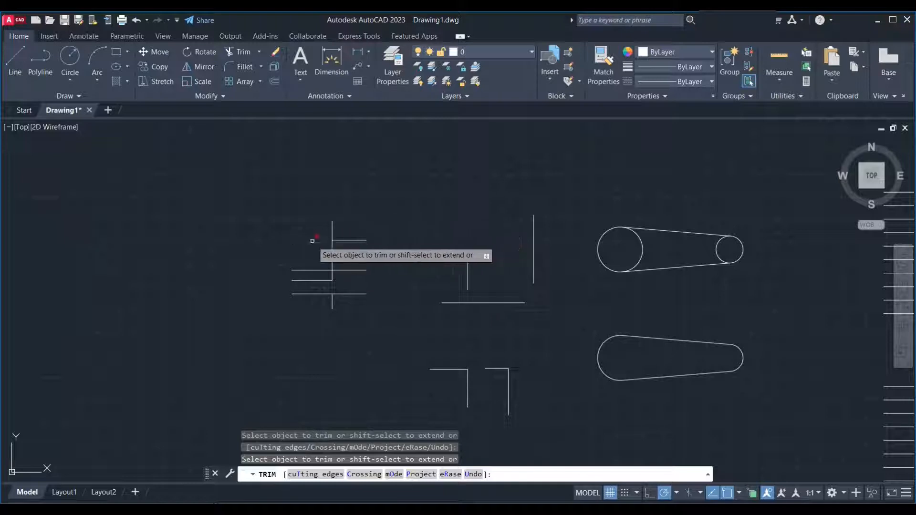
{"action": "mouse_move", "coordinate": [497, 328]}
{"action": "middle_mouse_down"}
{"action": "mouse_move", "coordinate": [368, 257]}
{"action": "mouse_move", "coordinate": [317, 244]}
{"action": "middle_mouse_up"}
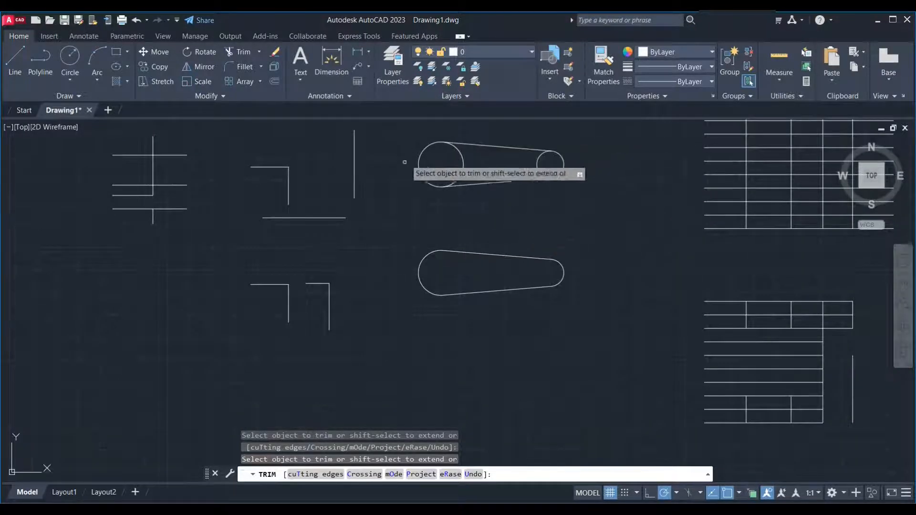
{"action": "key", "text": "Escape"}
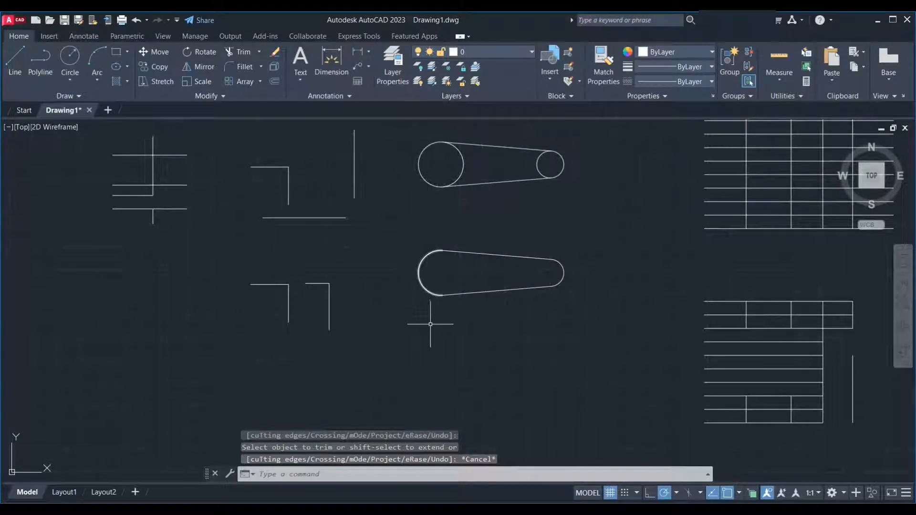
Draw a circle with a radius of about 4.0 units below the corner shapes and the belt outline
{"action": "type", "text": "c"}
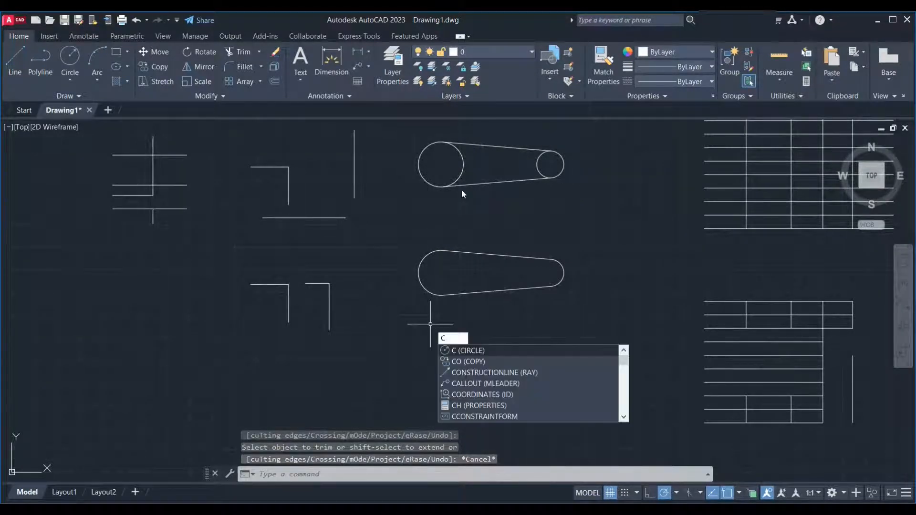
{"action": "key", "text": "Return"}
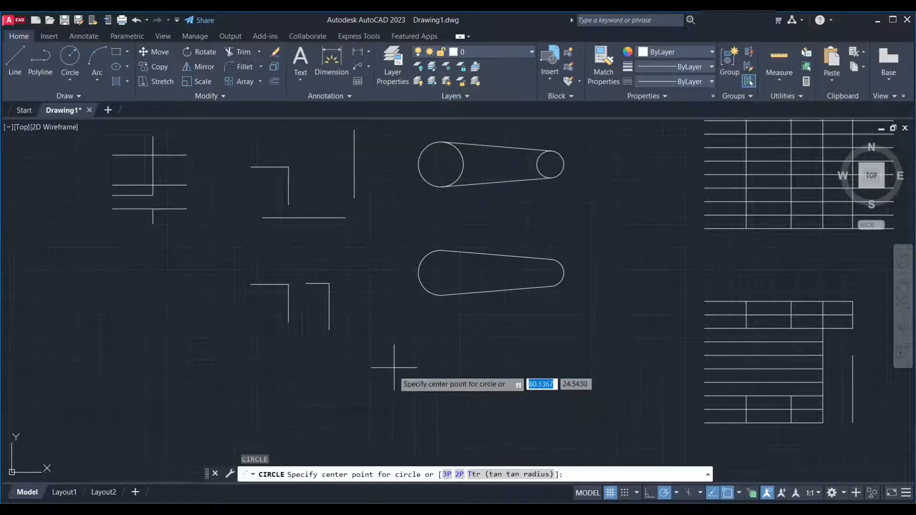
{"action": "left_click", "coordinate": [383, 395]}
{"action": "left_click", "coordinate": [413, 414]}
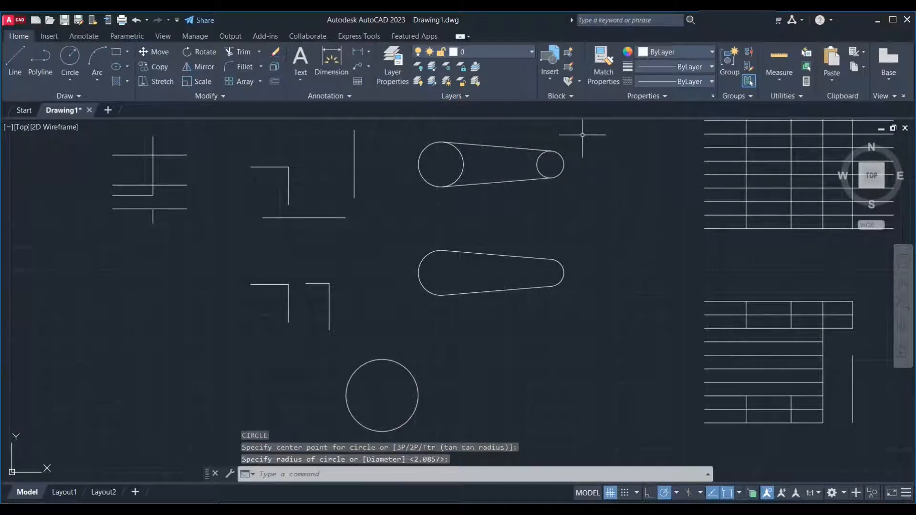
Draw a smaller circle east of the large one, centred level with it and directly below the upper belt's small circle
{"action": "type", "text": "c"}
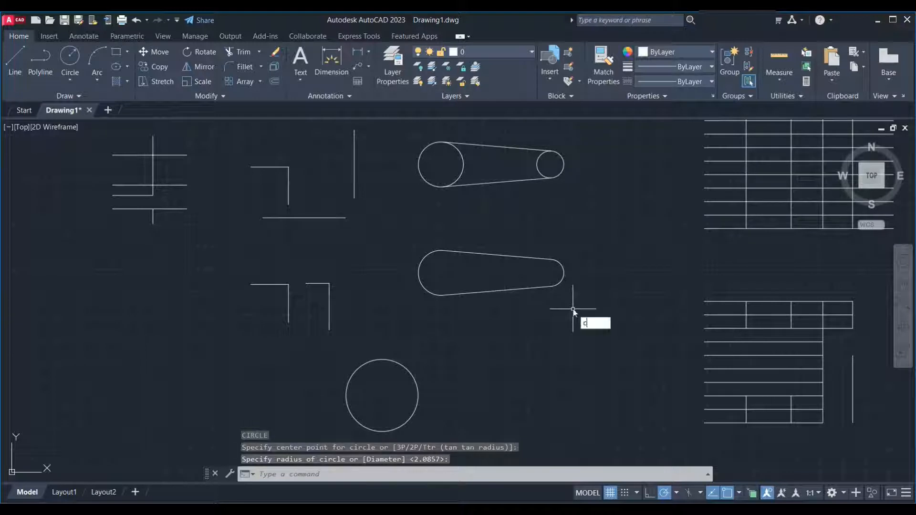
{"action": "key", "text": "Return"}
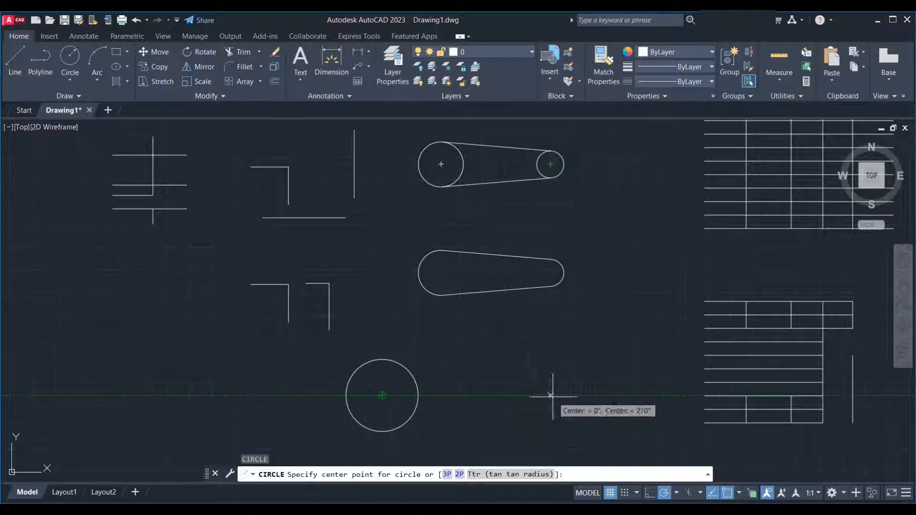
{"action": "left_click", "coordinate": [550, 396]}
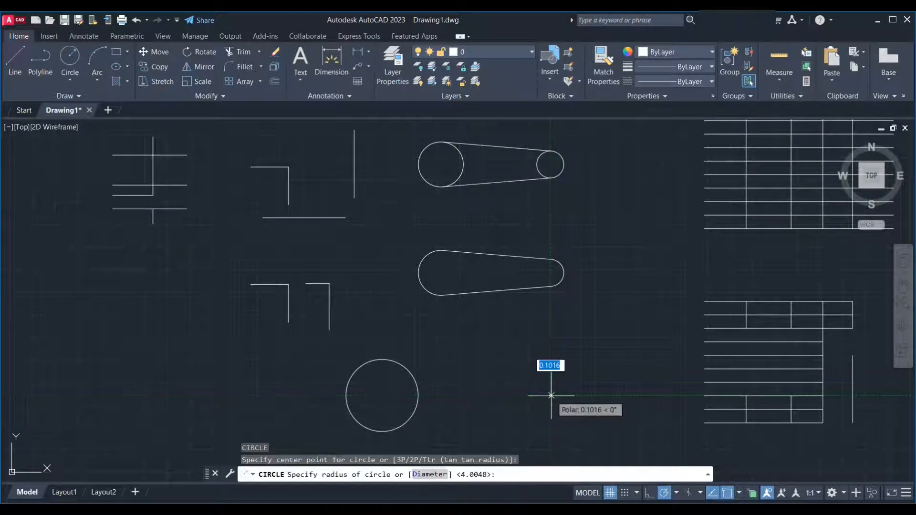
{"action": "left_click", "coordinate": [529, 396]}
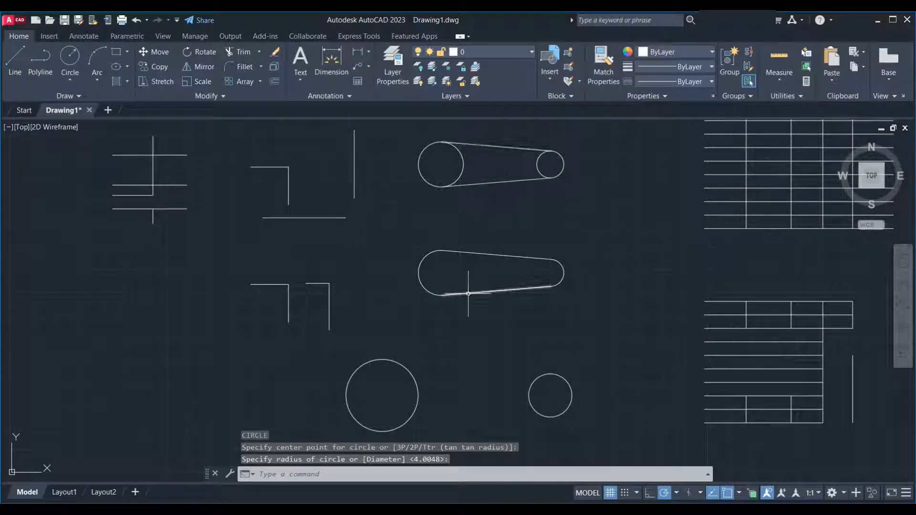
Draw a line tangent to the upper sides of the large and small circles at the bottom of the drawing
{"action": "type", "text": "l"}
{"action": "key", "text": "Return"}
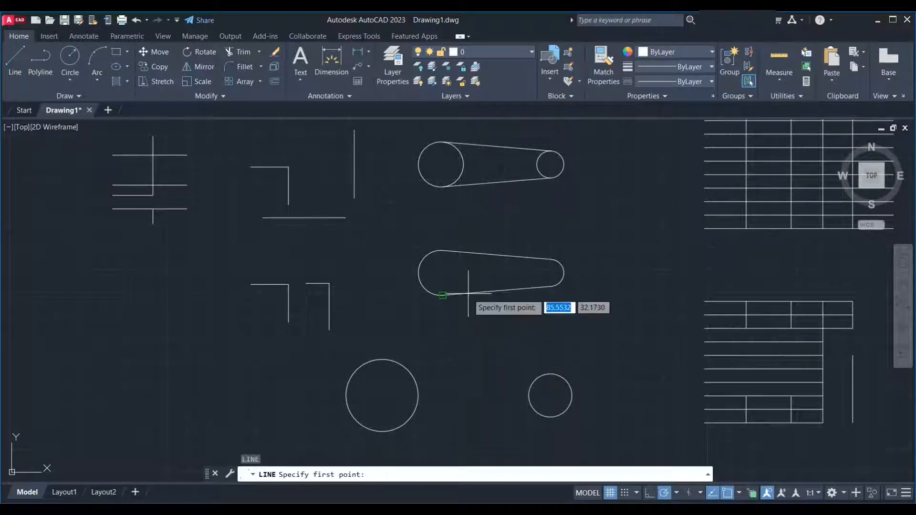
{"action": "right_click", "coordinate": [380, 359], "text": "shift"}
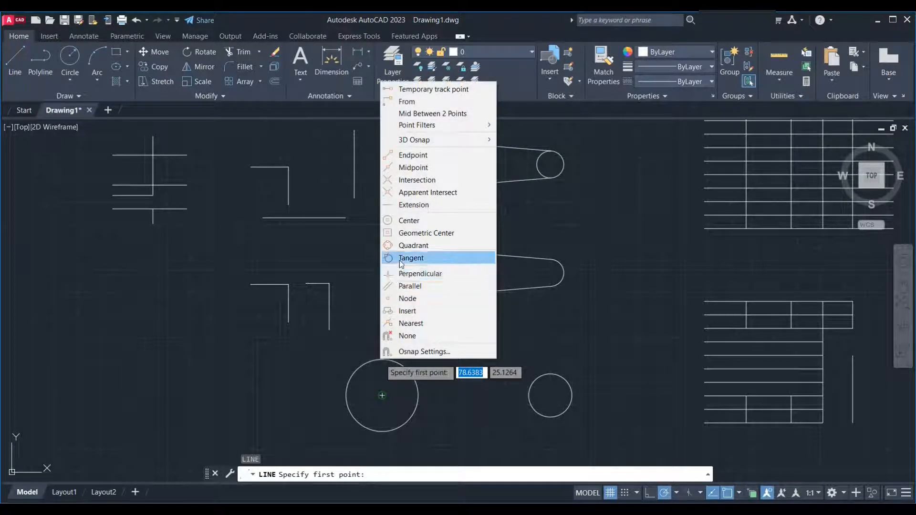
{"action": "left_click", "coordinate": [412, 257]}
{"action": "left_click", "coordinate": [385, 366]}
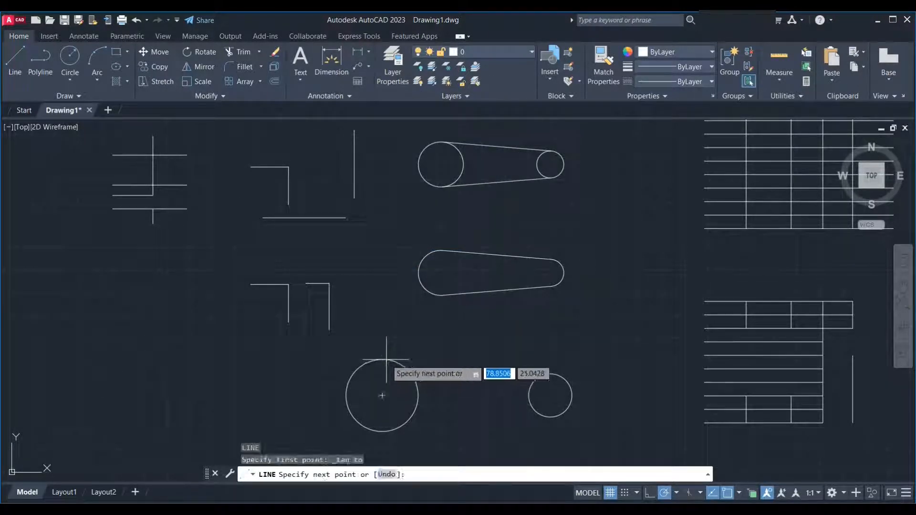
{"action": "right_click", "coordinate": [550, 395], "text": "shift"}
{"action": "left_click", "coordinate": [573, 275]}
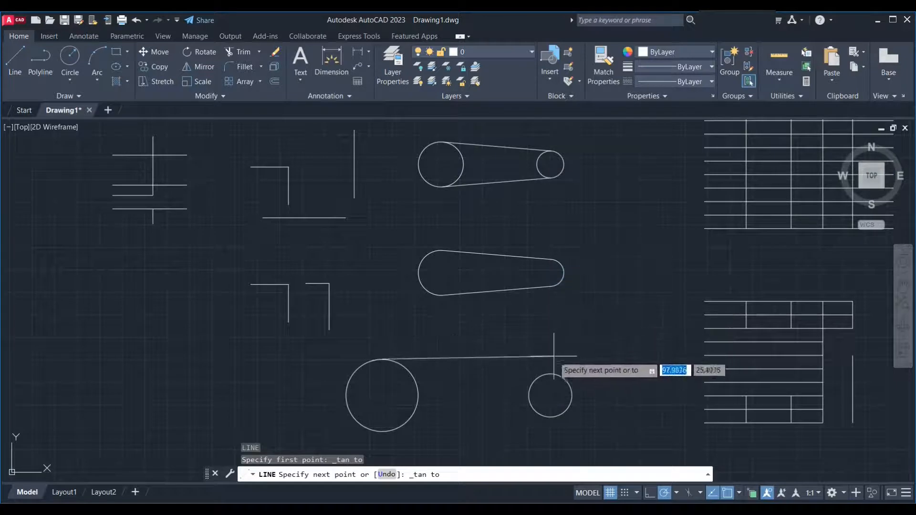
{"action": "left_click", "coordinate": [550, 372]}
{"action": "key", "text": "Return"}
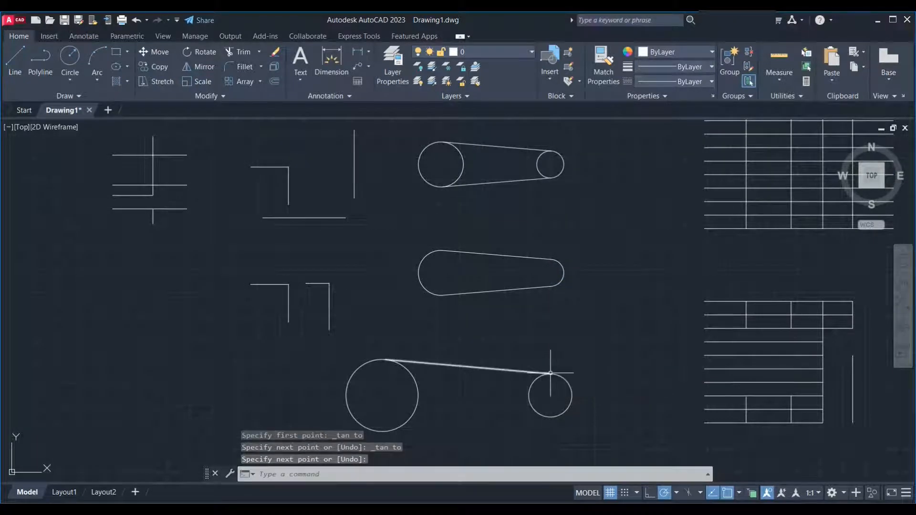
Mirror the tangent line about the horizontal axis through the circle centres, keeping the source line
{"action": "left_click", "coordinate": [490, 398]}
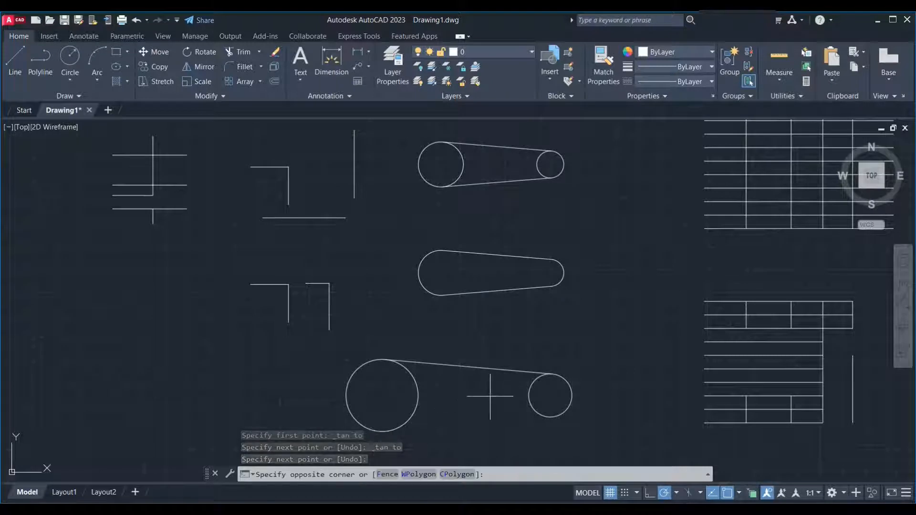
{"action": "left_click", "coordinate": [463, 350]}
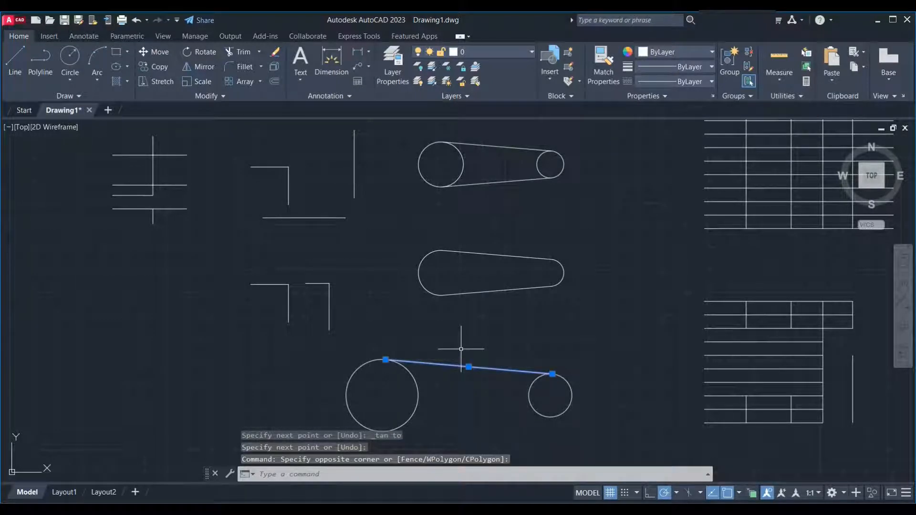
{"action": "type", "text": "mi"}
{"action": "key", "text": "Return"}
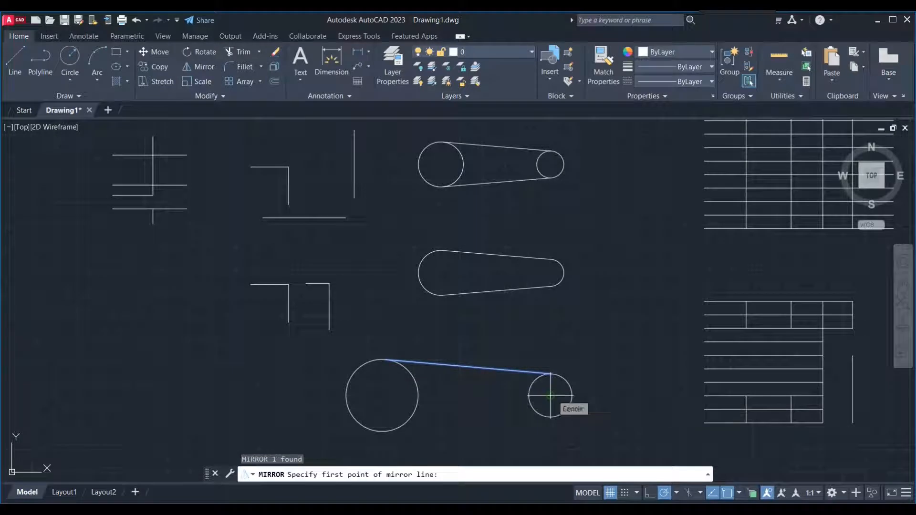
{"action": "left_click", "coordinate": [551, 396]}
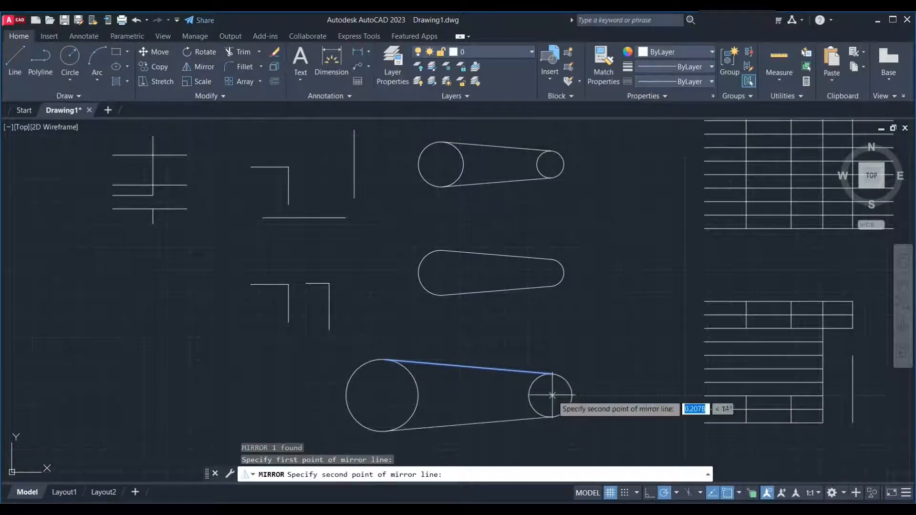
{"action": "left_click", "coordinate": [289, 390]}
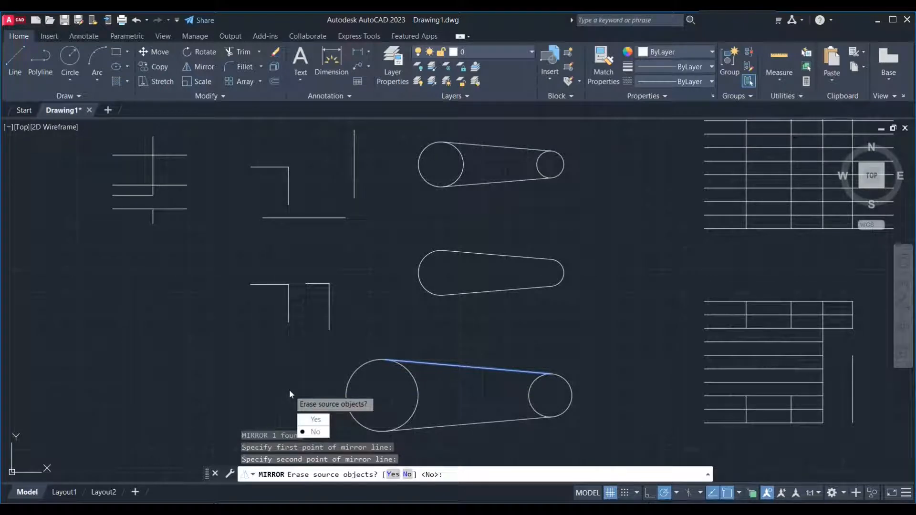
{"action": "key", "text": "Return"}
Trim the inner arcs of the large and small circles between the tangent lines to leave a closed belt outline
{"action": "middle_click_drag", "start_coordinate": [445, 387], "coordinate": [281, 325]}
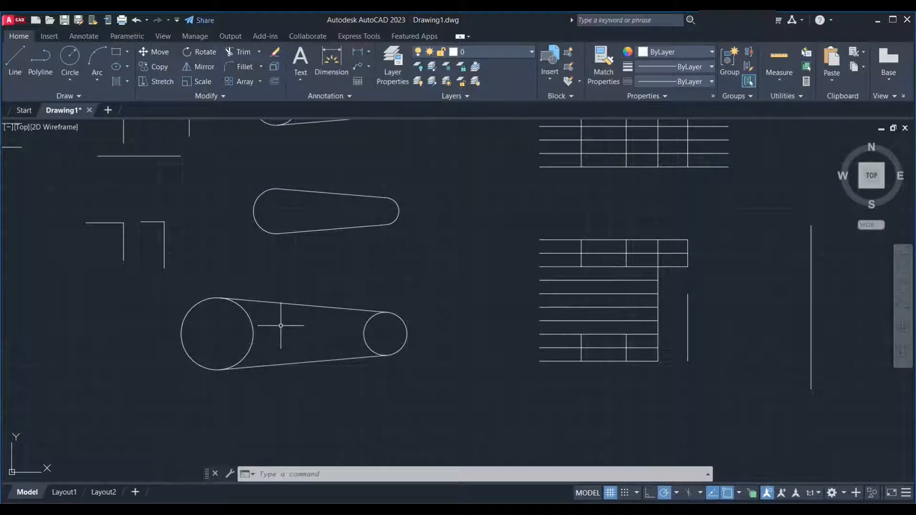
{"action": "middle_click_drag", "start_coordinate": [281, 326], "coordinate": [341, 363]}
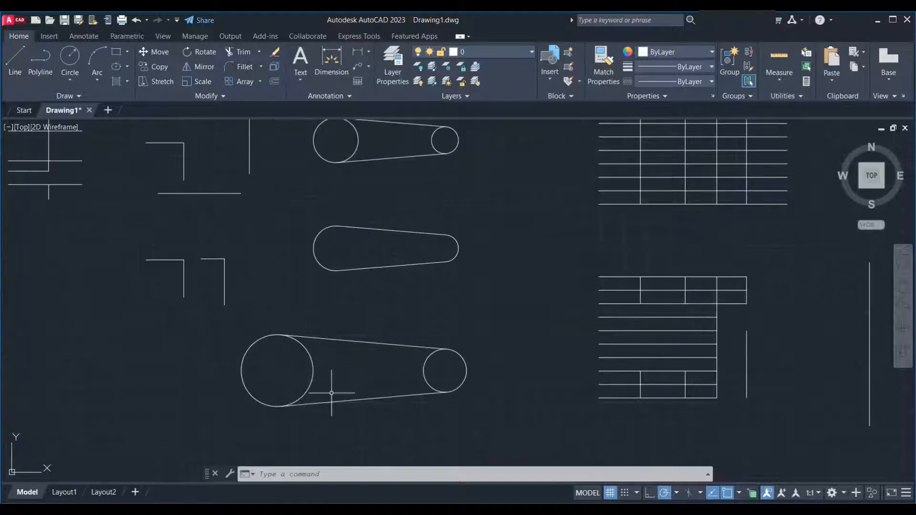
{"action": "type", "text": "tr"}
{"action": "key", "text": "Return"}
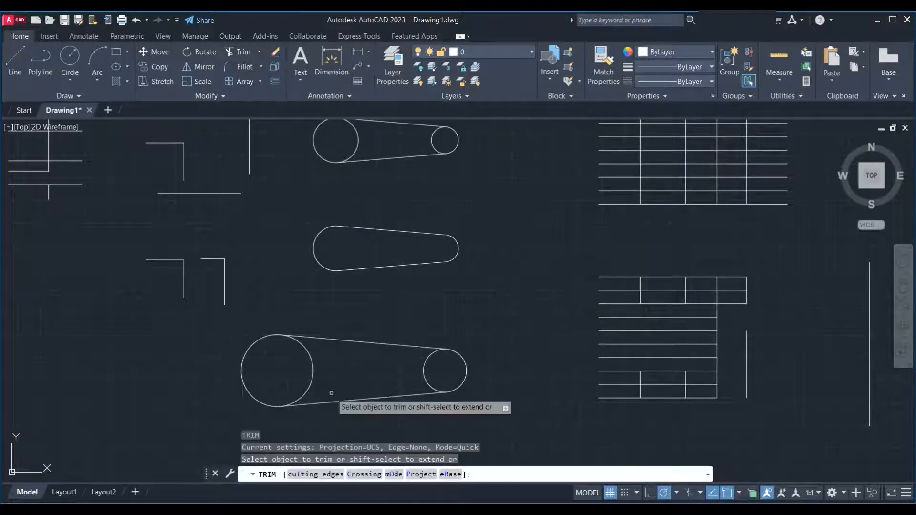
{"action": "left_click", "coordinate": [272, 336]}
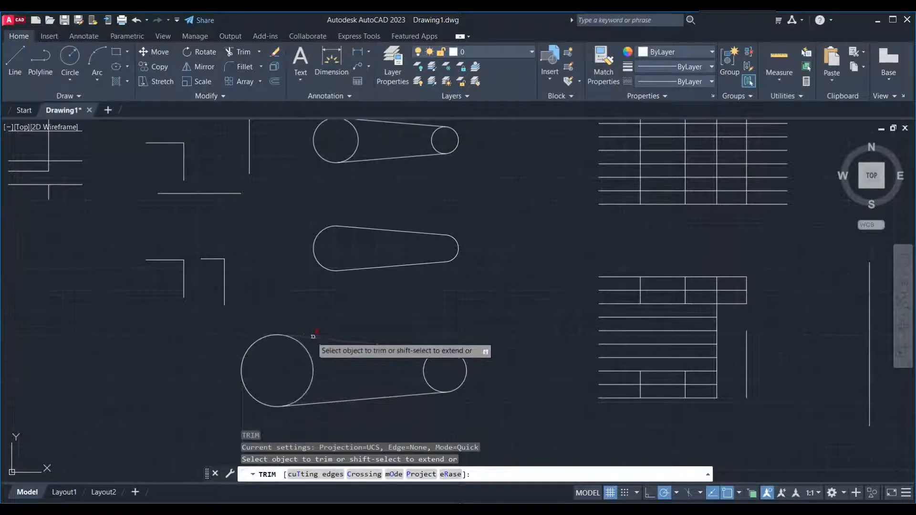
{"action": "left_click", "coordinate": [306, 355]}
{"action": "left_click", "coordinate": [426, 370]}
{"action": "scroll", "coordinate": [238, 372], "scroll_direction": "down", "scroll_amount": 5}
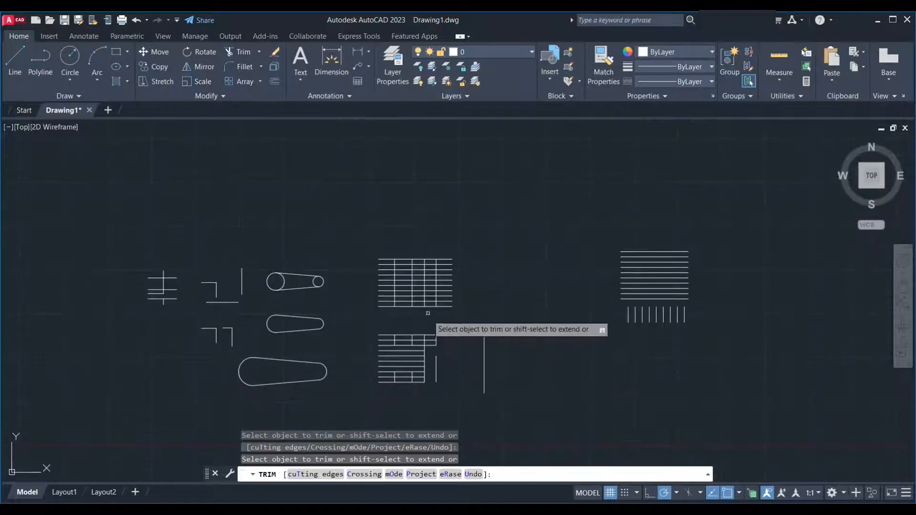
{"action": "scroll", "coordinate": [422, 286], "scroll_direction": "up", "scroll_amount": 5}
{"action": "scroll", "coordinate": [390, 312], "scroll_direction": "up", "scroll_amount": 2}
{"action": "scroll", "coordinate": [434, 241], "scroll_direction": "down", "scroll_amount": 4}
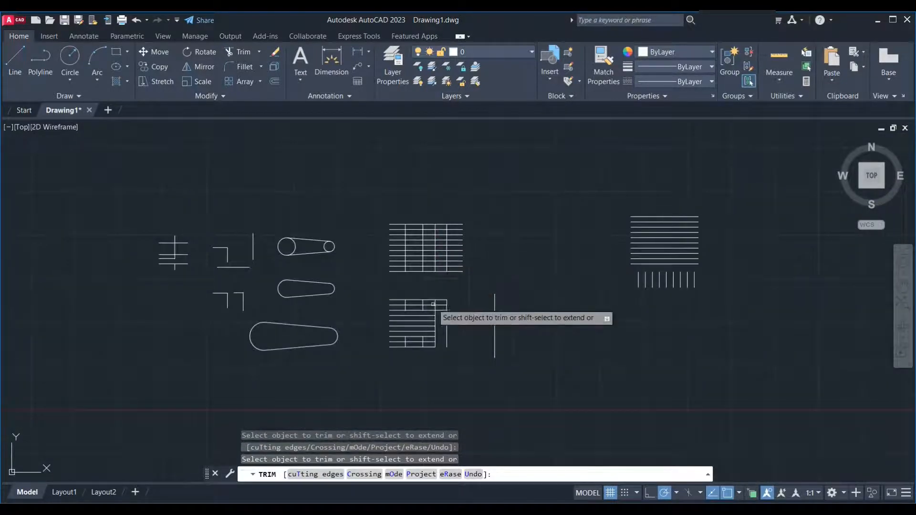
{"action": "scroll", "coordinate": [436, 311], "scroll_direction": "up", "scroll_amount": 2}
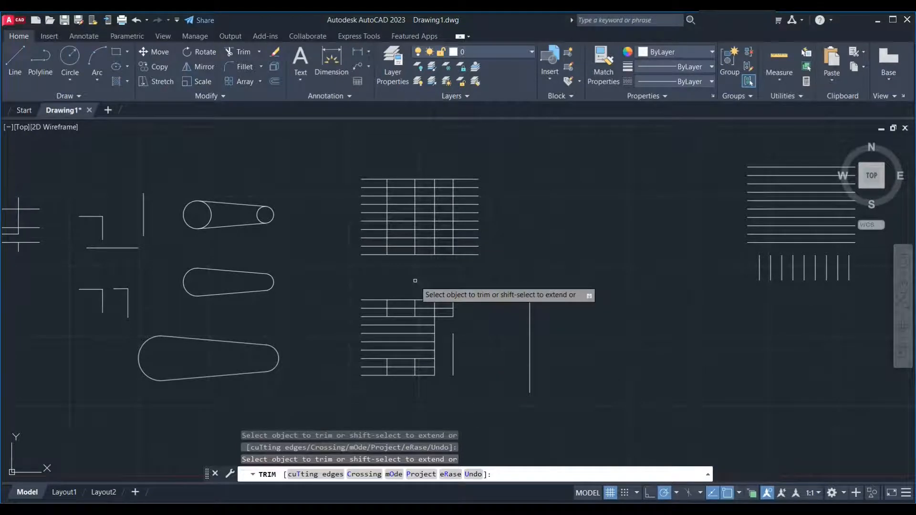
{"action": "scroll", "coordinate": [394, 234], "scroll_direction": "up", "scroll_amount": 2}
{"action": "scroll", "coordinate": [390, 230], "scroll_direction": "down", "scroll_amount": 2}
{"action": "key", "text": "Escape"}
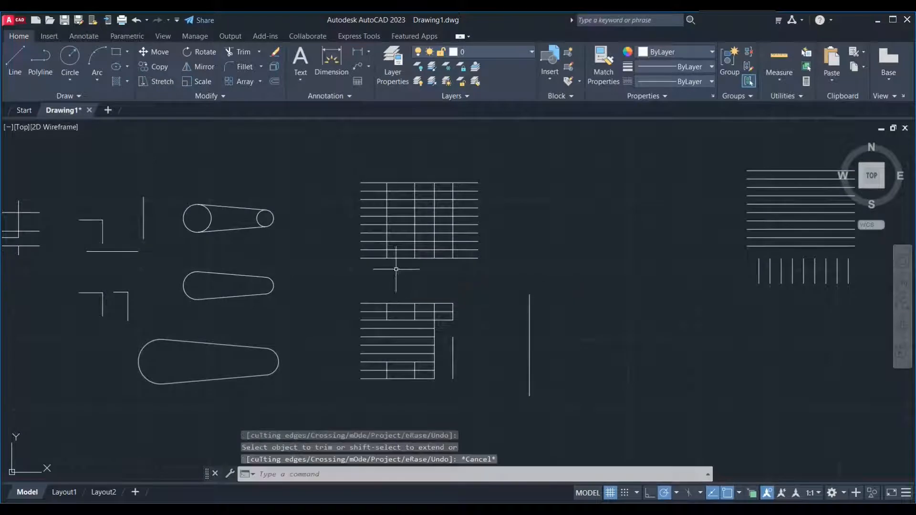
Try erasing the westernmost vertical line of the upper grid, and undo the erasure
{"action": "left_click", "coordinate": [387, 223]}
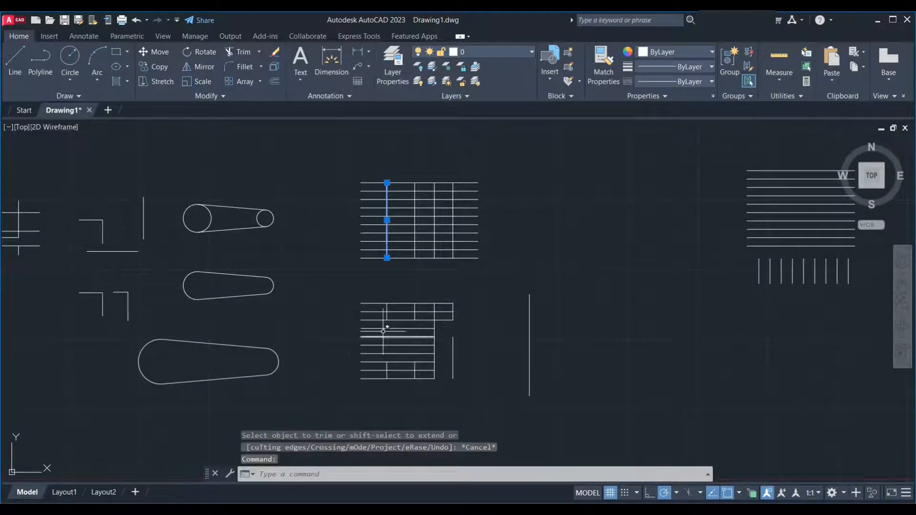
{"action": "type", "text": "E"}
{"action": "key", "text": "Return"}
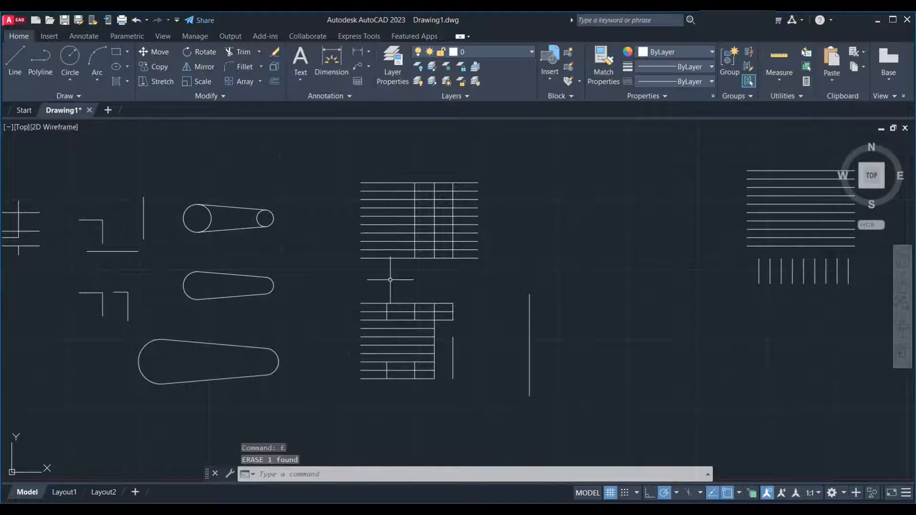
{"action": "key", "text": "ctrl+z"}
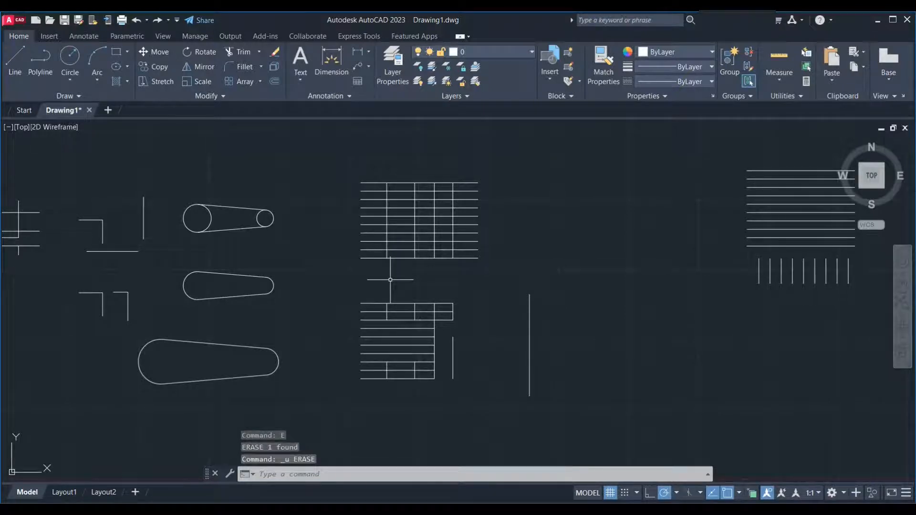
Try trimming the middle segments of the upper grid's westernmost vertical line one by one, and undo the trim
{"action": "scroll", "coordinate": [389, 267], "scroll_direction": "up", "scroll_amount": 2}
{"action": "scroll", "coordinate": [390, 288], "scroll_direction": "down", "scroll_amount": 2}
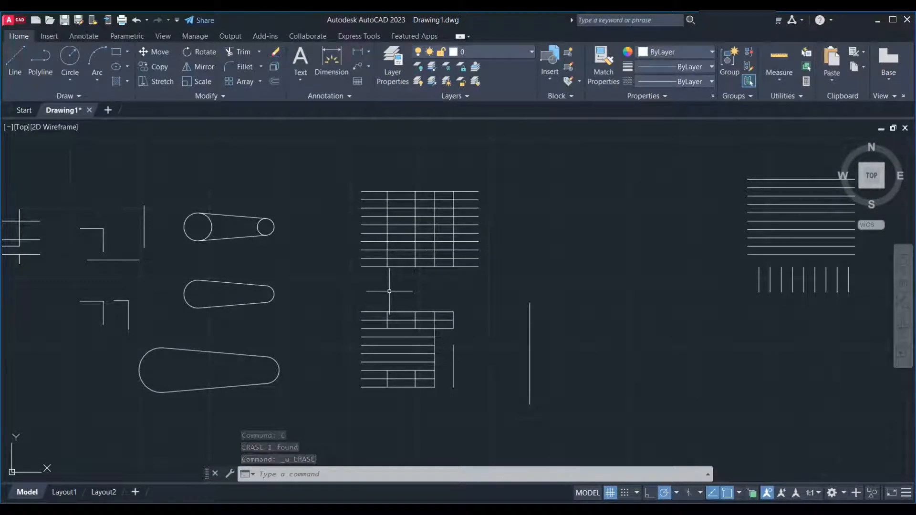
{"action": "type", "text": "tr"}
{"action": "key", "text": "Return"}
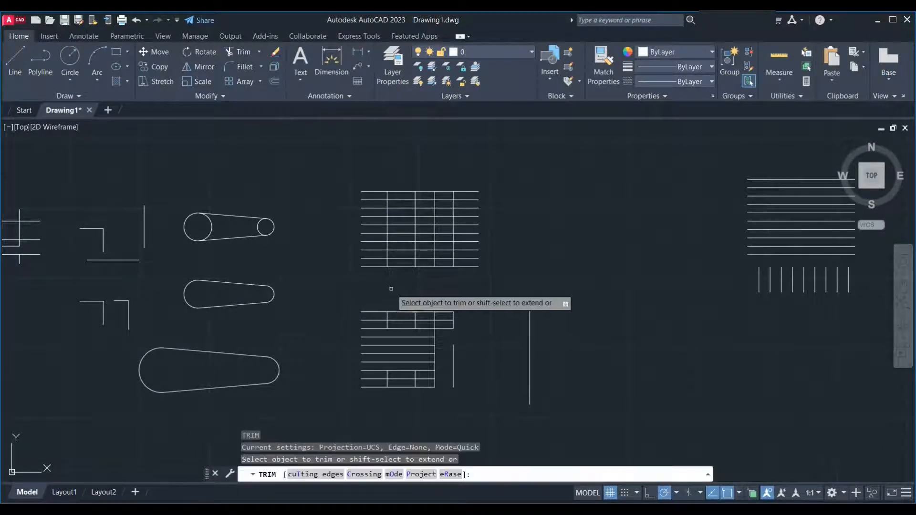
{"action": "left_click", "coordinate": [389, 246]}
{"action": "left_click", "coordinate": [388, 233]}
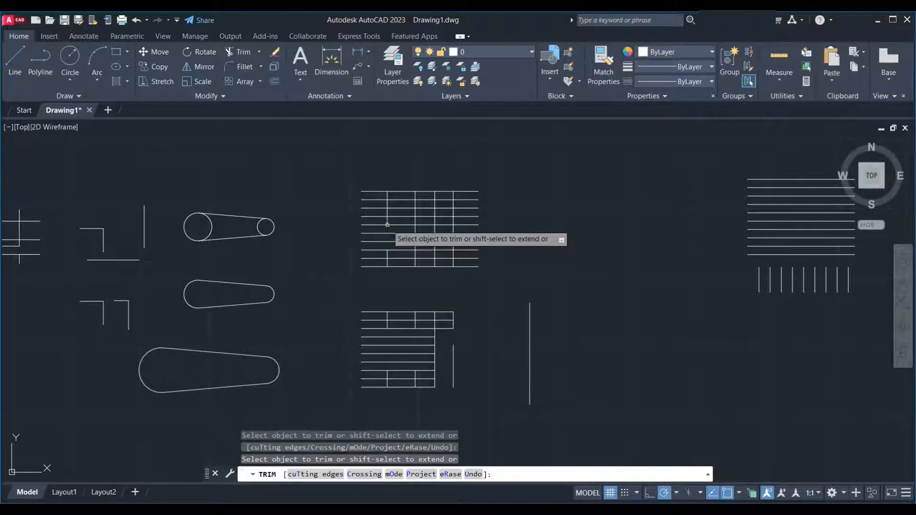
{"action": "left_click", "coordinate": [388, 220]}
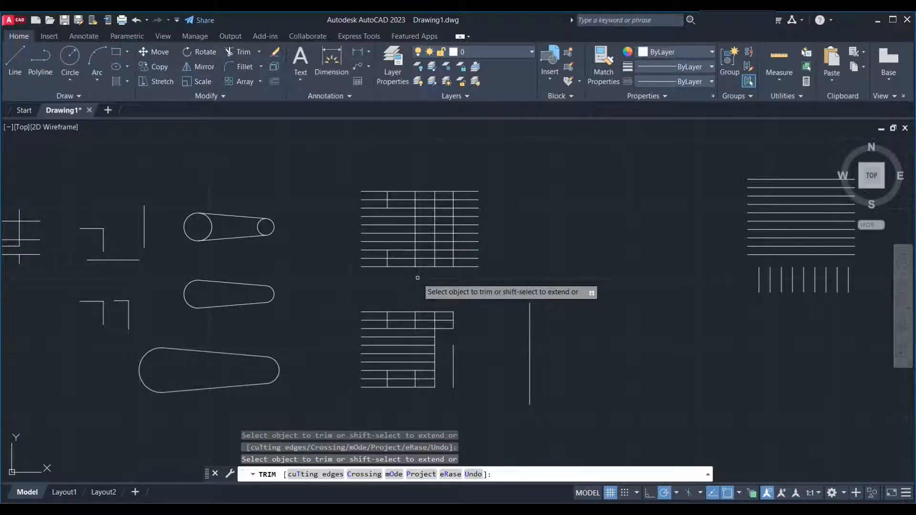
{"action": "key", "text": "Escape"}
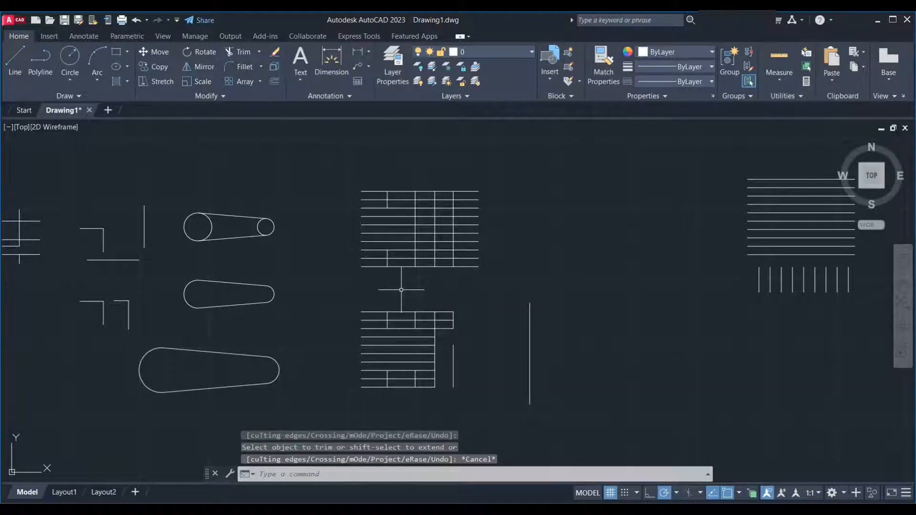
{"action": "key", "text": "ctrl+z"}
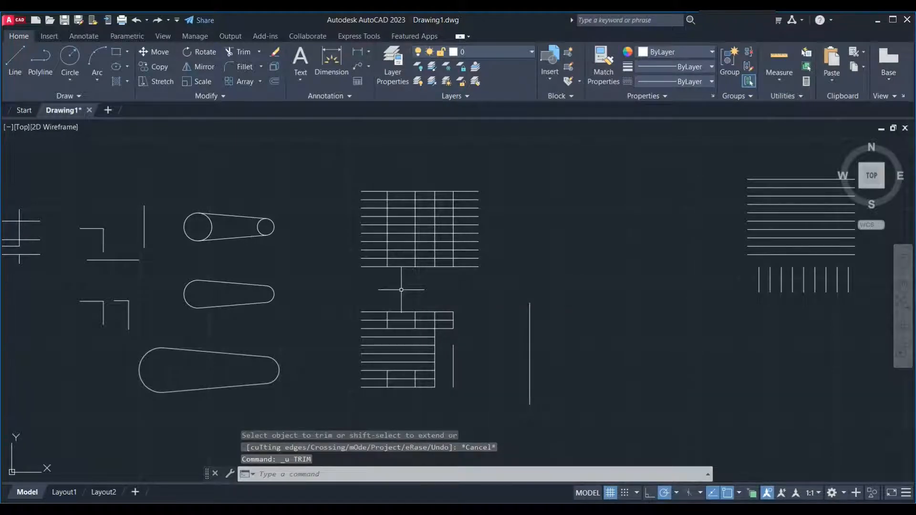
Trim the upper grid's westernmost vertical line between the third horizontal lines from top and bottom, using those two as cutting edges
{"action": "type", "text": "tr"}
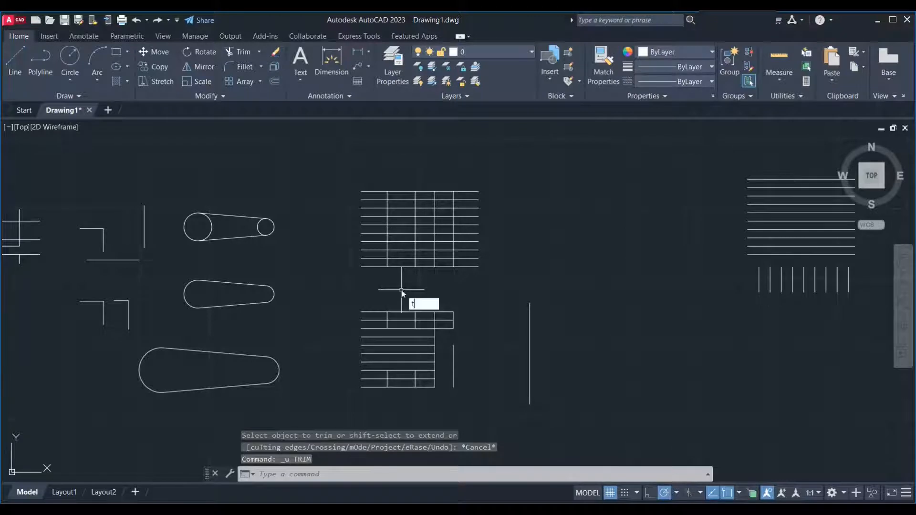
{"action": "key", "text": "Return"}
{"action": "scroll", "coordinate": [384, 215], "scroll_direction": "up", "scroll_amount": 3}
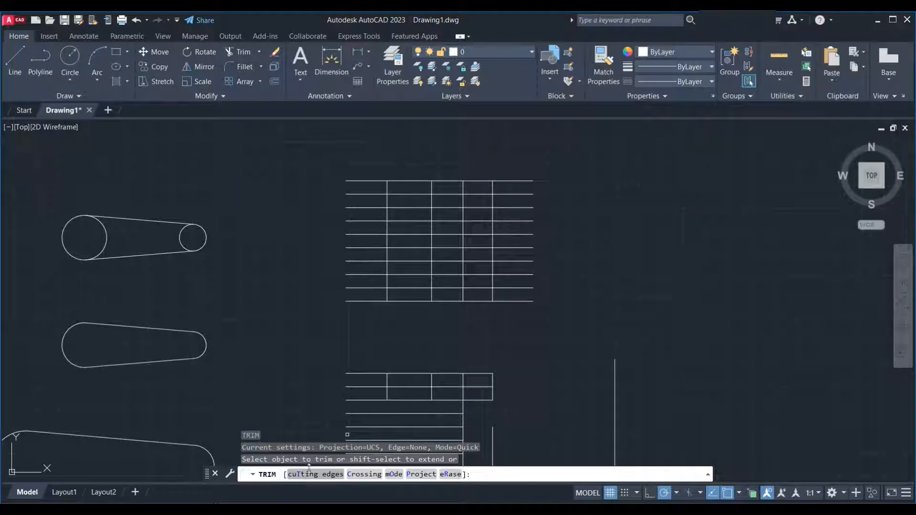
{"action": "type", "text": "t"}
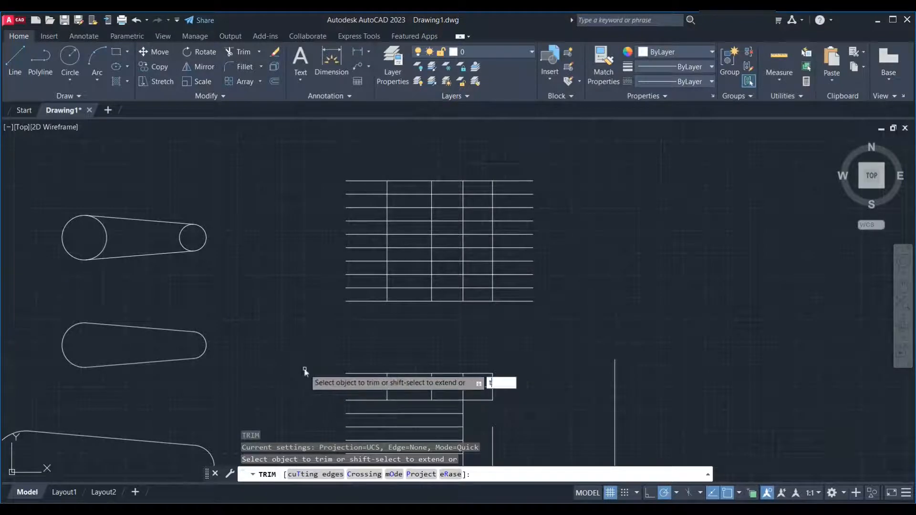
{"action": "key", "text": "Return"}
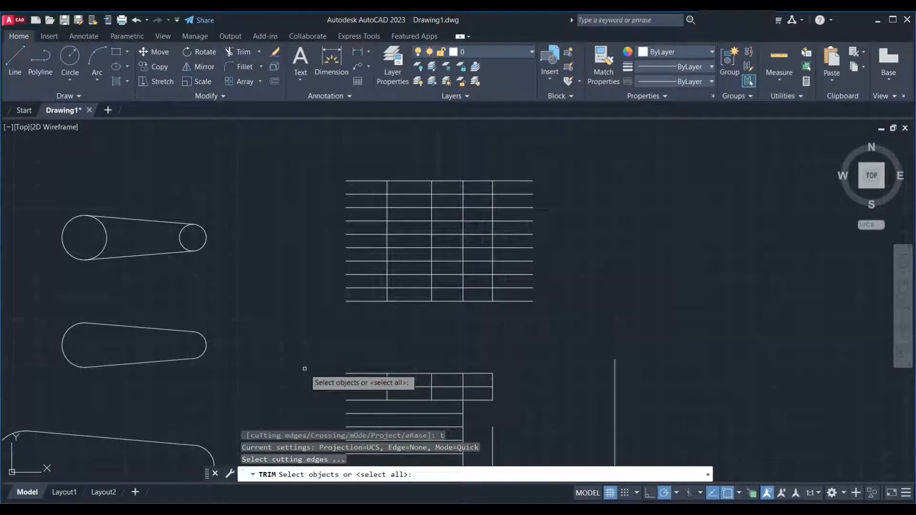
{"action": "left_click", "coordinate": [357, 274]}
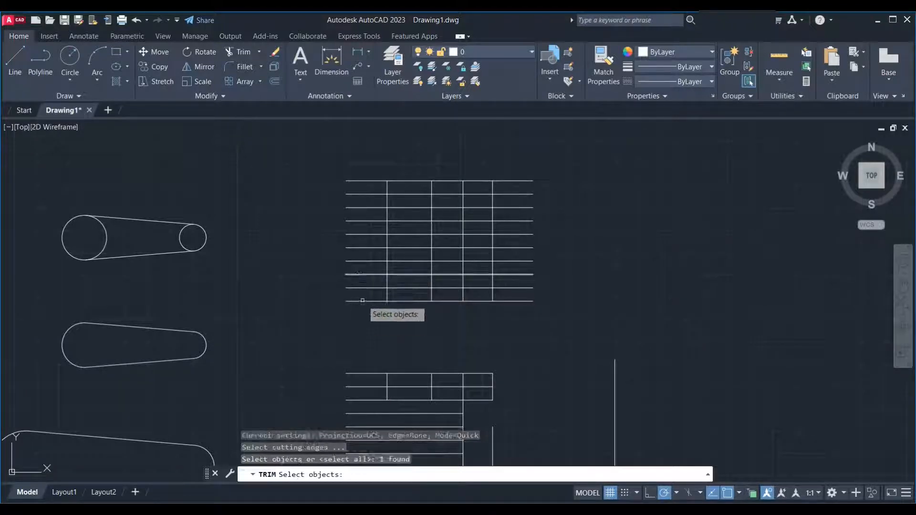
{"action": "left_click", "coordinate": [373, 207]}
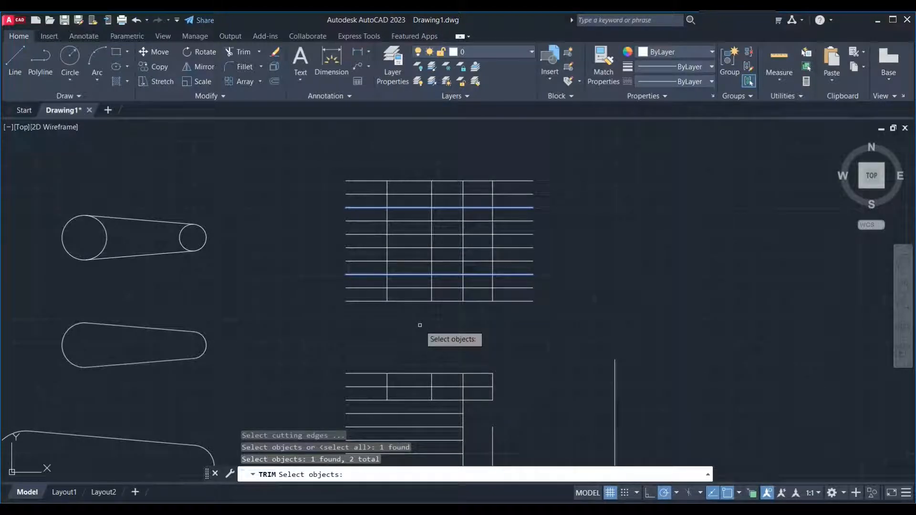
{"action": "key", "text": "Return"}
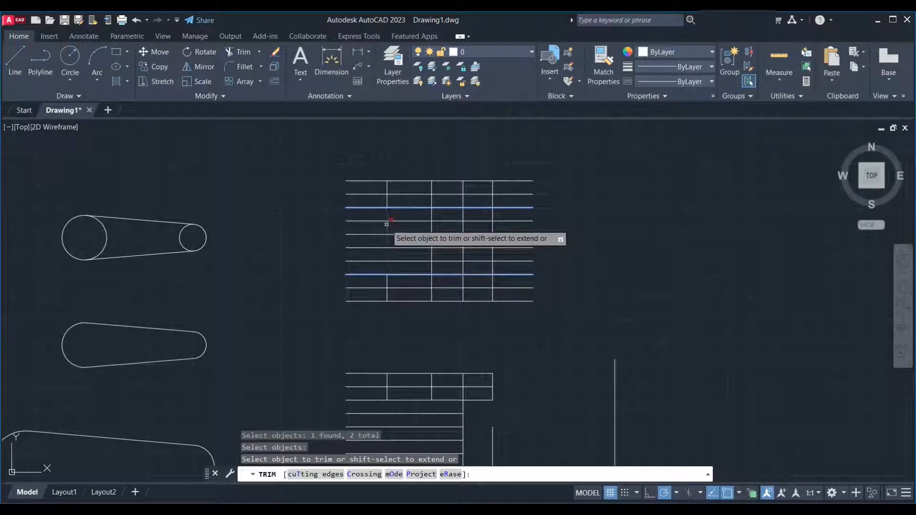
{"action": "scroll", "coordinate": [386, 224], "scroll_direction": "down", "scroll_amount": 2}
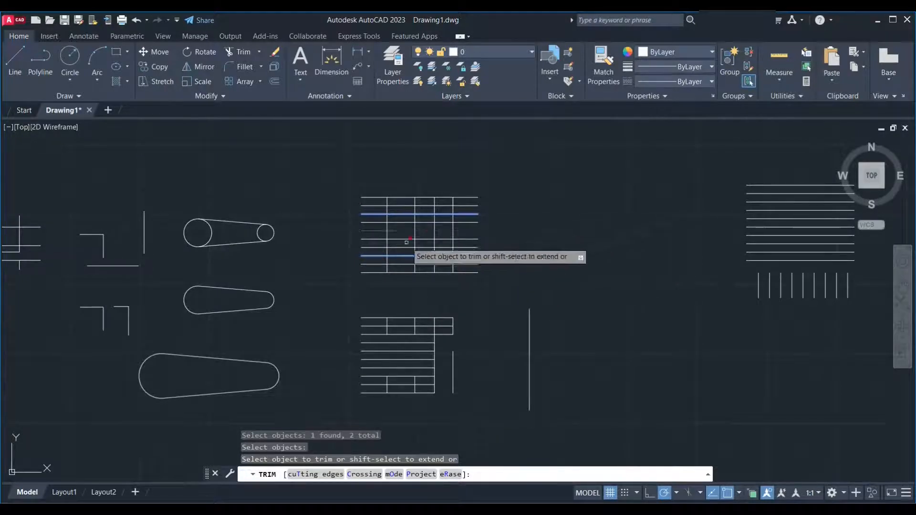
{"action": "left_click", "coordinate": [387, 229]}
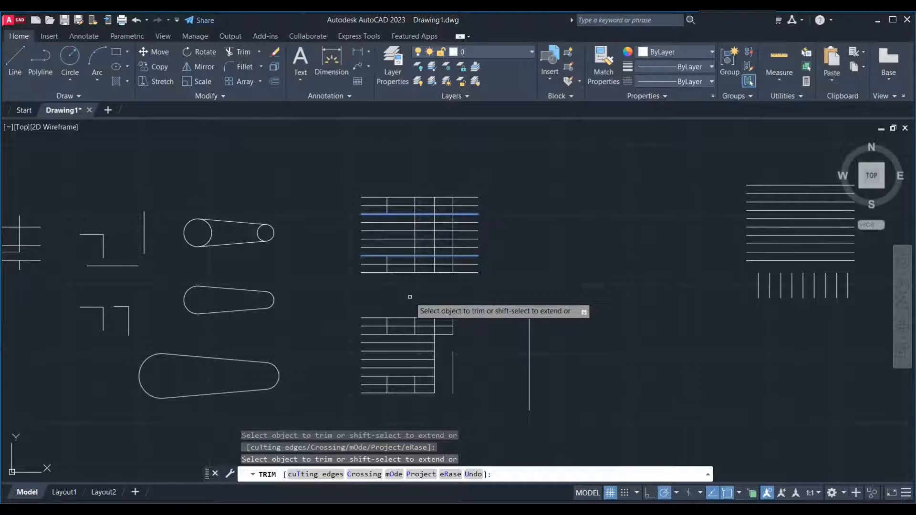
{"action": "type", "text": "t"}
{"action": "key", "text": "Return"}
{"action": "left_click", "coordinate": [410, 239]}
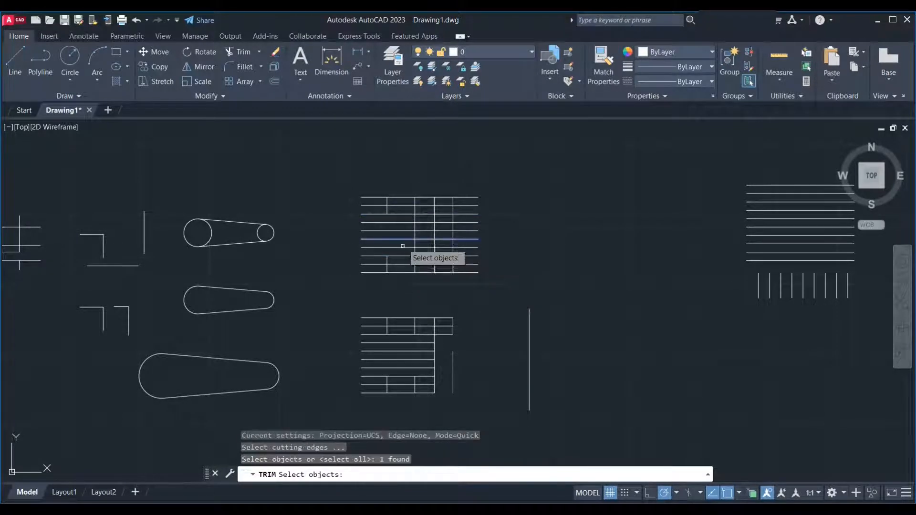
{"action": "key", "text": "Return"}
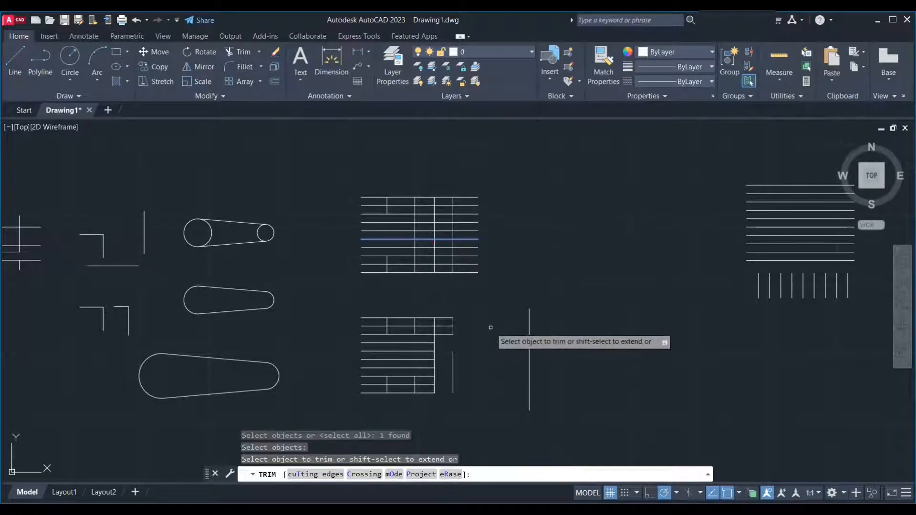
{"action": "key", "text": "Escape"}
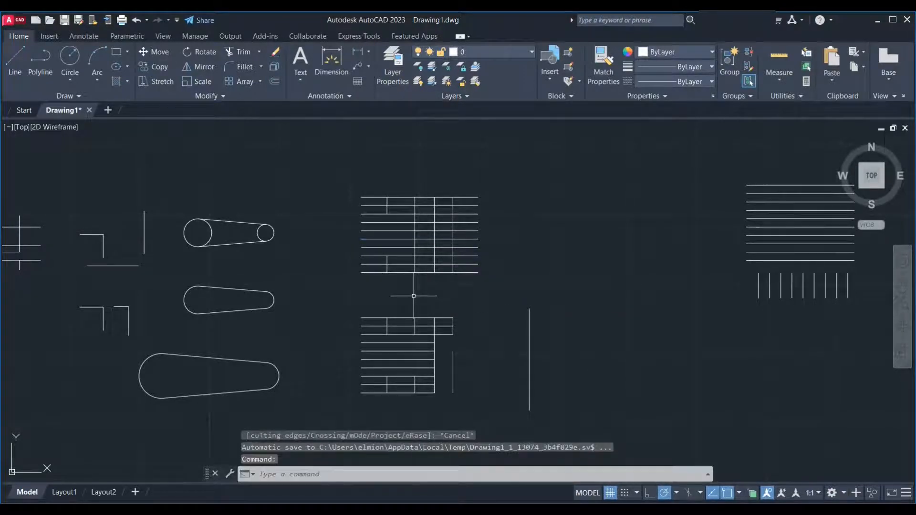
Try trimming the eastern overhangs of the upper grid's lower horizontal lines one by one, and undo the trims
{"action": "key", "text": "Return"}
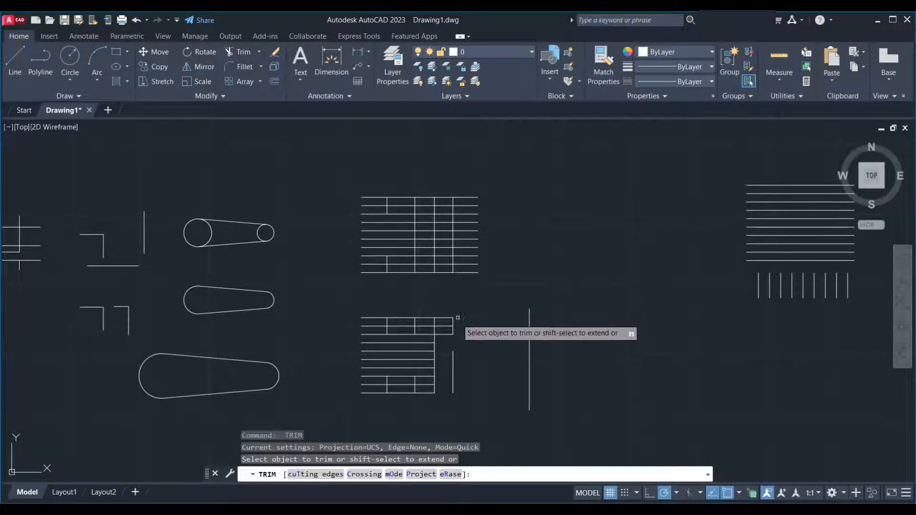
{"action": "left_click", "coordinate": [467, 264]}
{"action": "left_click", "coordinate": [469, 256]}
{"action": "left_click", "coordinate": [468, 247]}
{"action": "key", "text": "ctrl+z"}
{"action": "key", "text": "ctrl+z"}
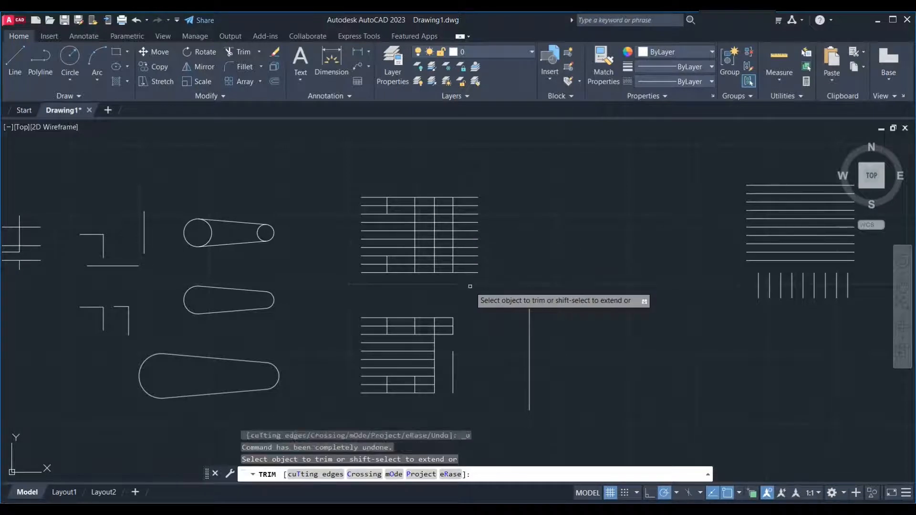
Try trimming all eastern overhangs of the upper grid's horizontal lines with a fence twice, undoing each trim
{"action": "left_click_drag", "start_coordinate": [470, 286], "coordinate": [473, 171]}
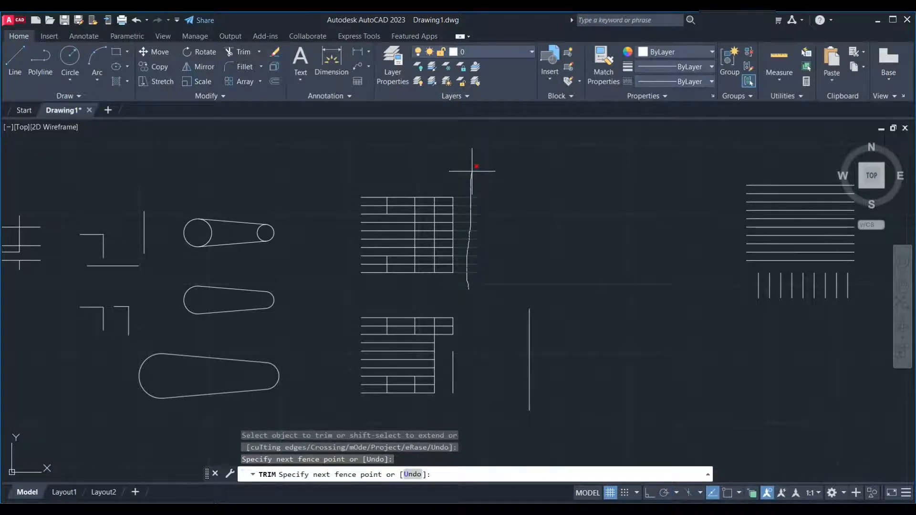
{"action": "mouse_move", "coordinate": [472, 171]}
{"action": "left_mouse_down"}
{"action": "mouse_move", "coordinate": [499, 180]}
{"action": "mouse_move", "coordinate": [520, 207]}
{"action": "mouse_move", "coordinate": [477, 260]}
{"action": "mouse_move", "coordinate": [484, 309]}
{"action": "left_mouse_up"}
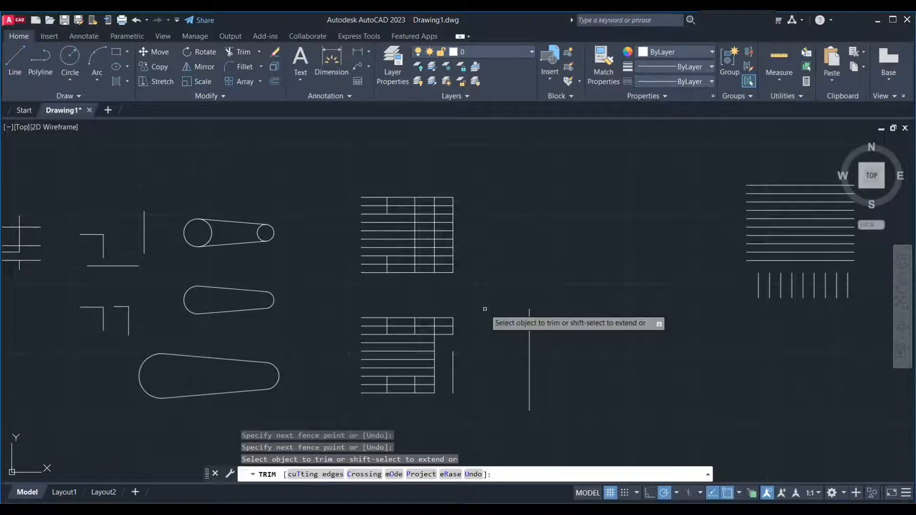
{"action": "key", "text": "ctrl+z"}
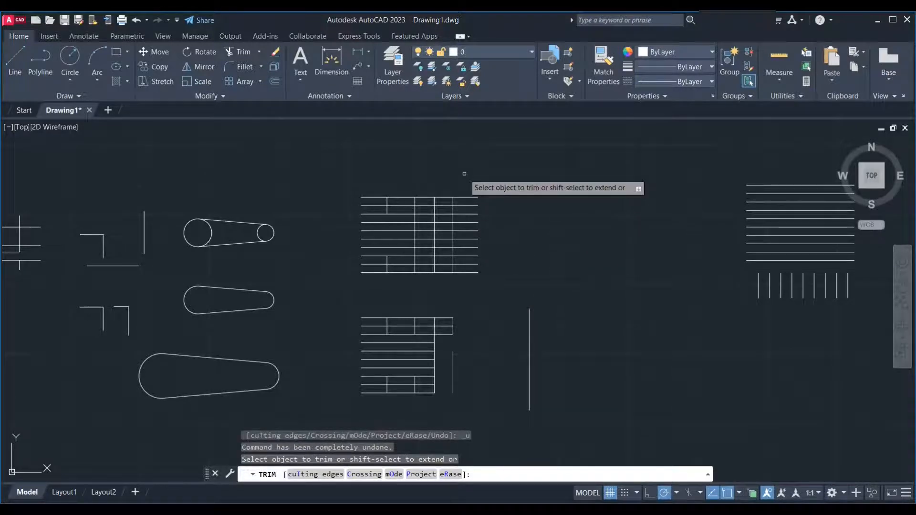
{"action": "left_click", "coordinate": [465, 286]}
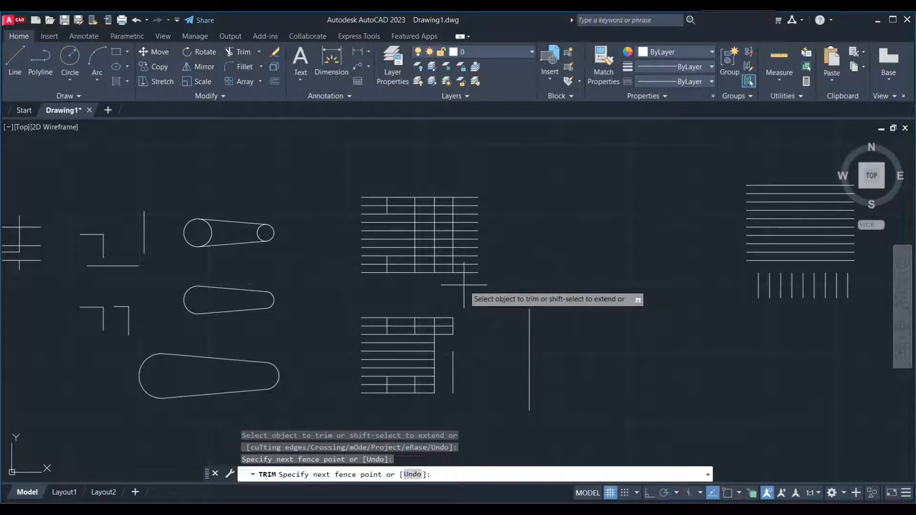
{"action": "left_click_drag", "start_coordinate": [464, 285], "coordinate": [467, 188]}
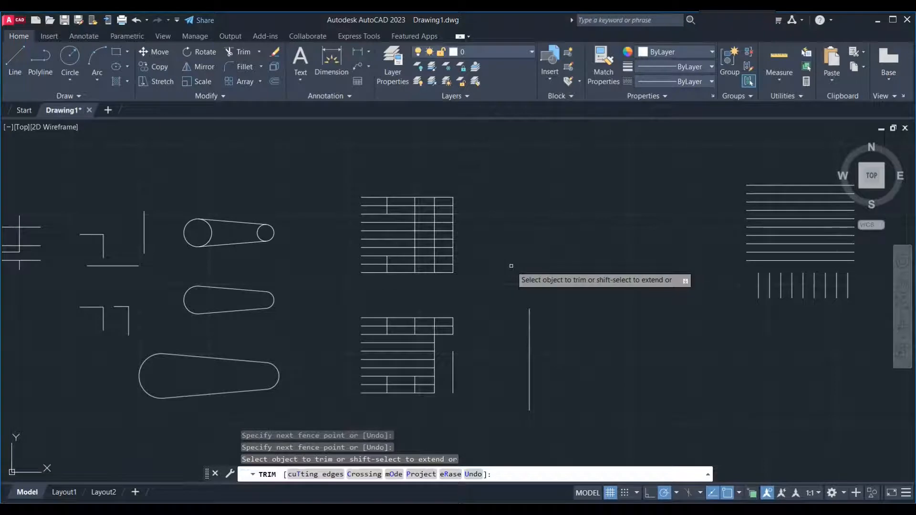
{"action": "left_click", "coordinate": [473, 474]}
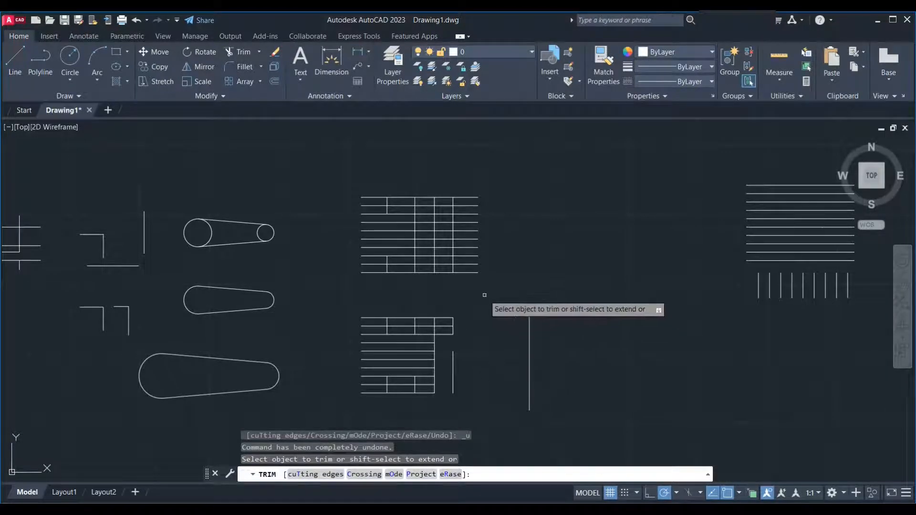
Try trimming the upper grid's eastern overhangs with Trim's Crossing option, and undo the trim
{"action": "type", "text": "c"}
{"action": "key", "text": "Return"}
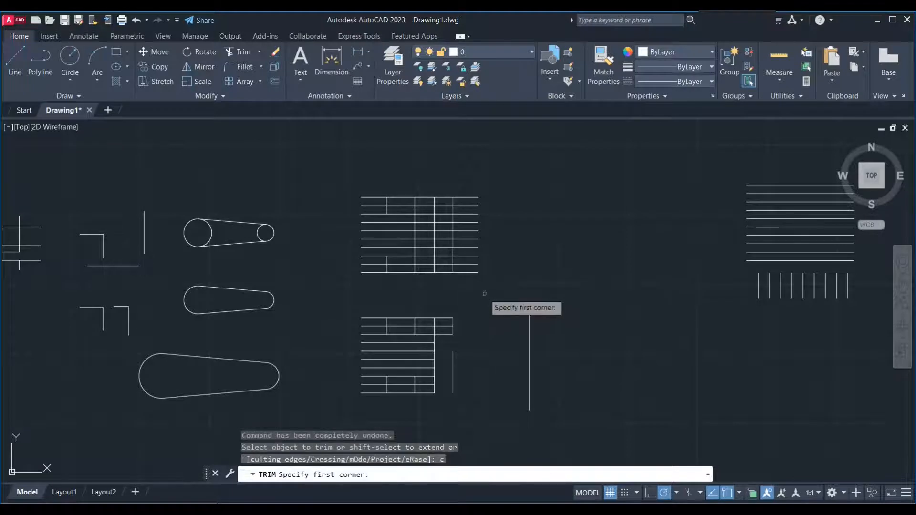
{"action": "left_click", "coordinate": [485, 294]}
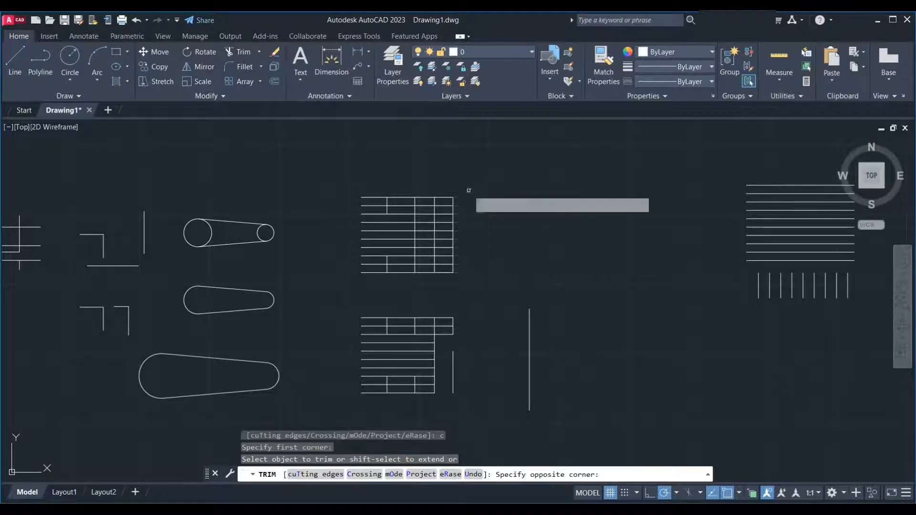
{"action": "key", "text": "Escape"}
{"action": "key", "text": "ctrl+z"}
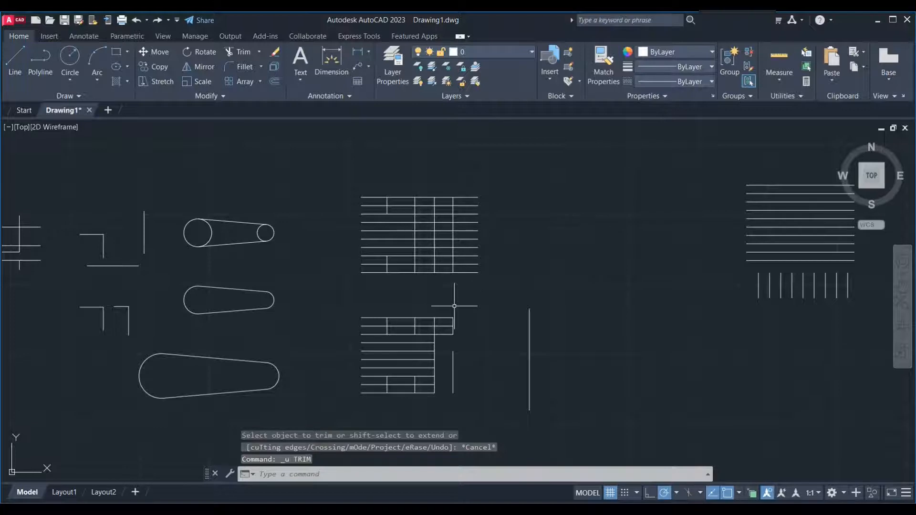
{"action": "type", "text": "u"}
{"action": "key", "text": "Return"}
Try erasing the upper grid's third vertical line from the west with Trim's eRase option, and undo the erasure
{"action": "type", "text": "tr"}
{"action": "key", "text": "Return"}
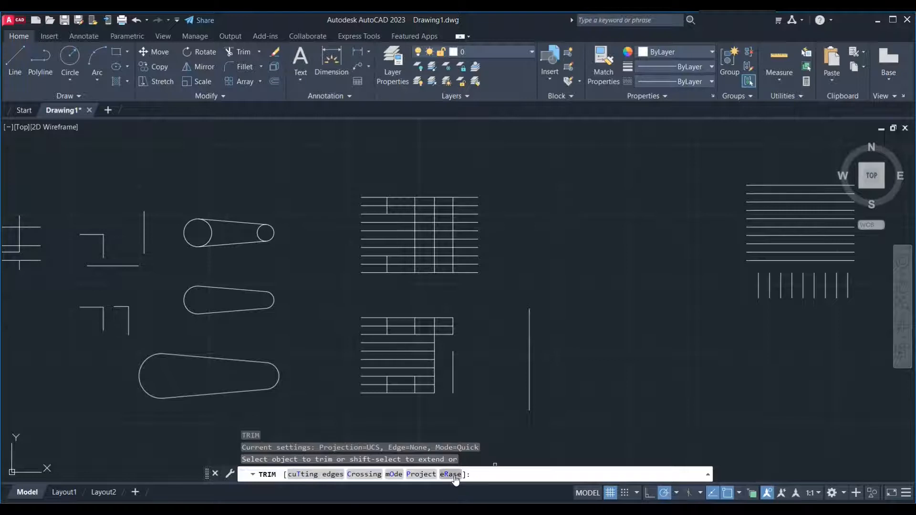
{"action": "type", "text": "r"}
{"action": "key", "text": "Return"}
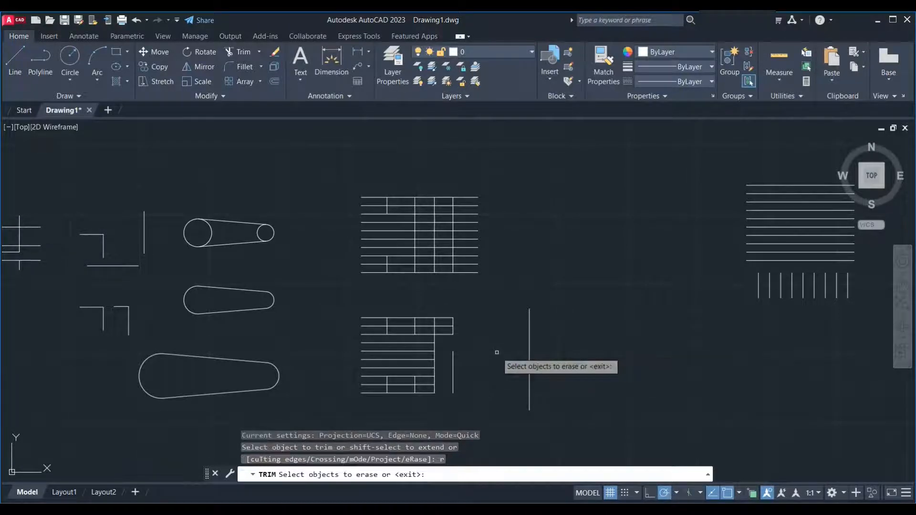
{"action": "left_click", "coordinate": [455, 236]}
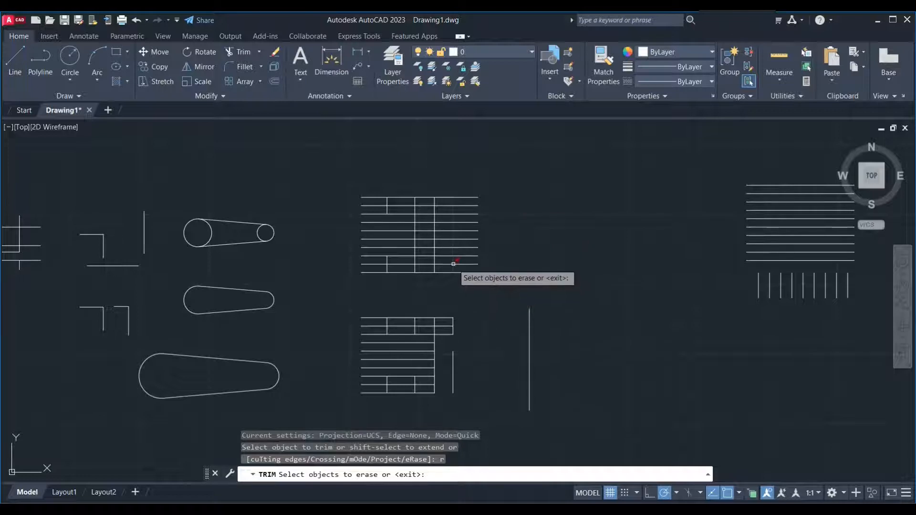
{"action": "left_click", "coordinate": [435, 235]}
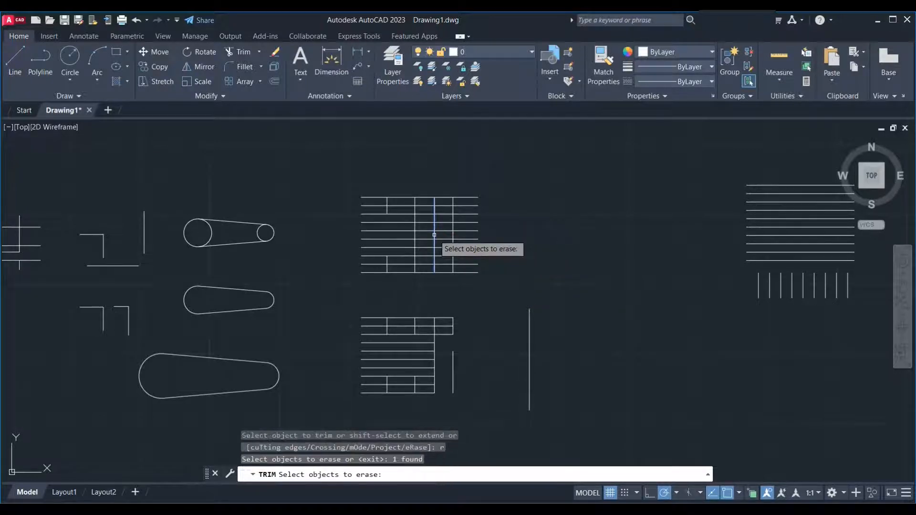
{"action": "key", "text": "Return"}
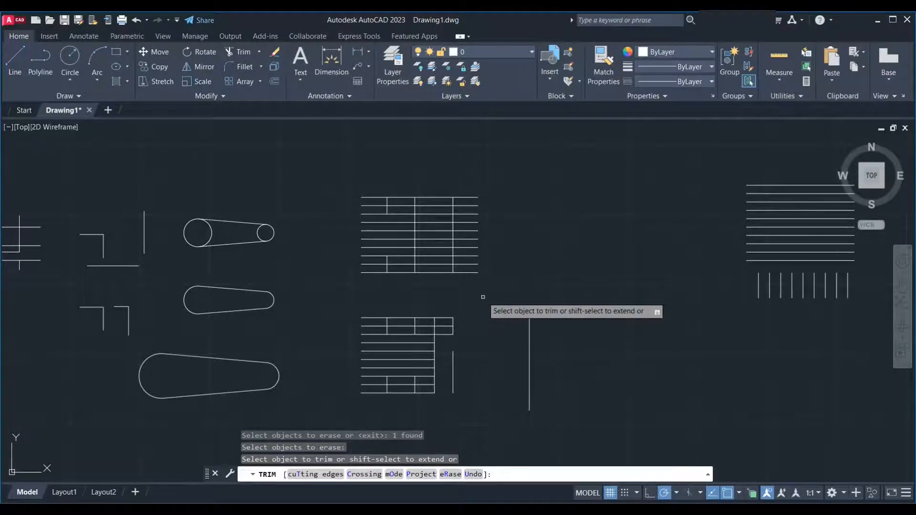
{"action": "key", "text": "ctrl+z"}
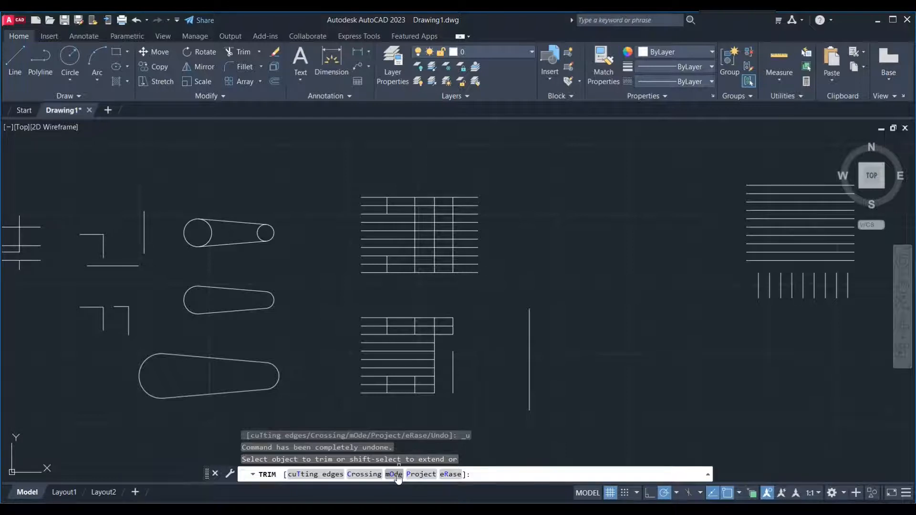
Set the trim mode to Standard and finish the Trim command
{"action": "left_click", "coordinate": [397, 475]}
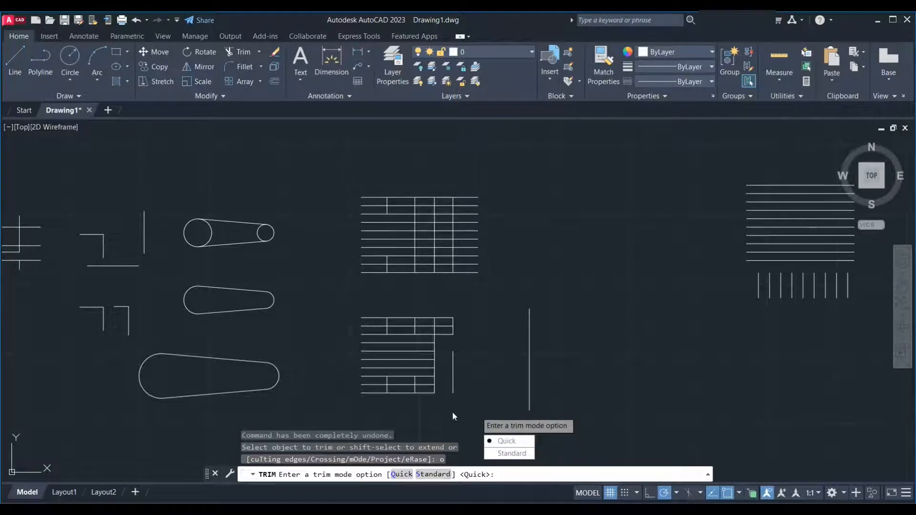
{"action": "type", "text": "s"}
{"action": "key", "text": "Return"}
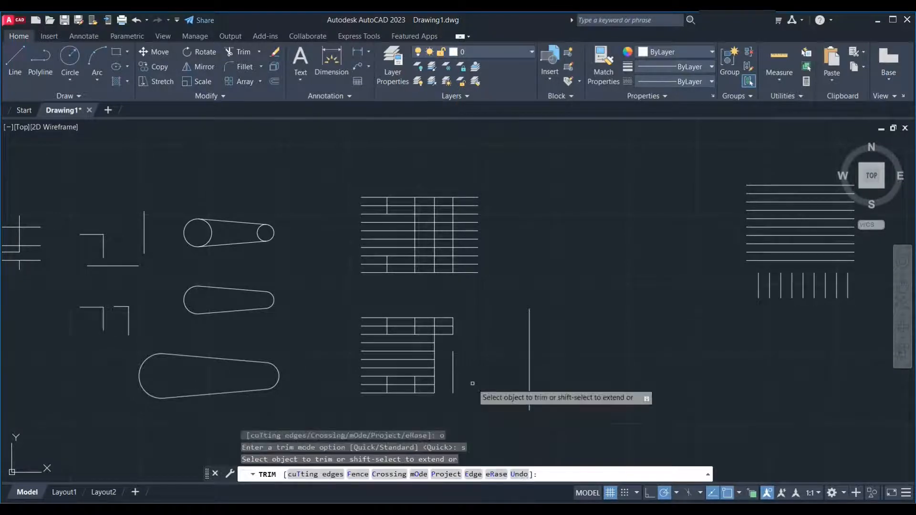
{"action": "key", "text": "Return"}
{"action": "type", "text": "tr"}
{"action": "key", "text": "Return"}
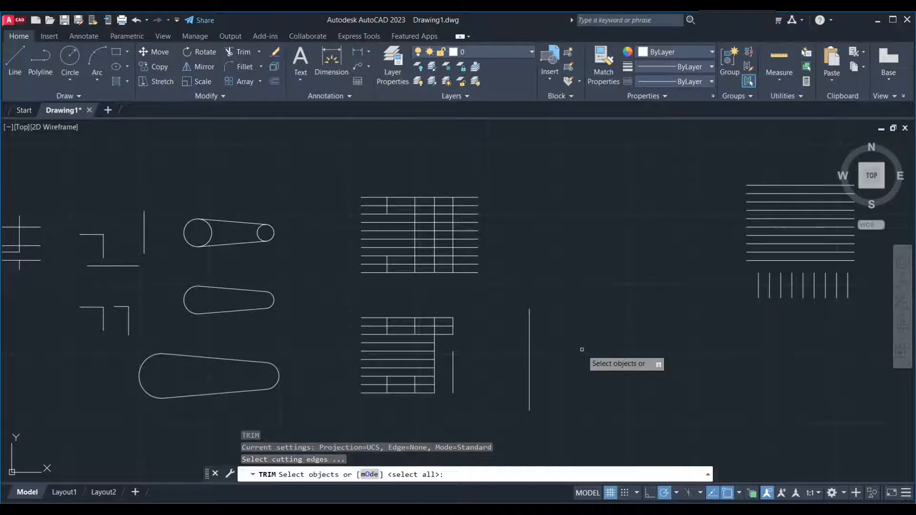
{"action": "key", "text": "Return"}
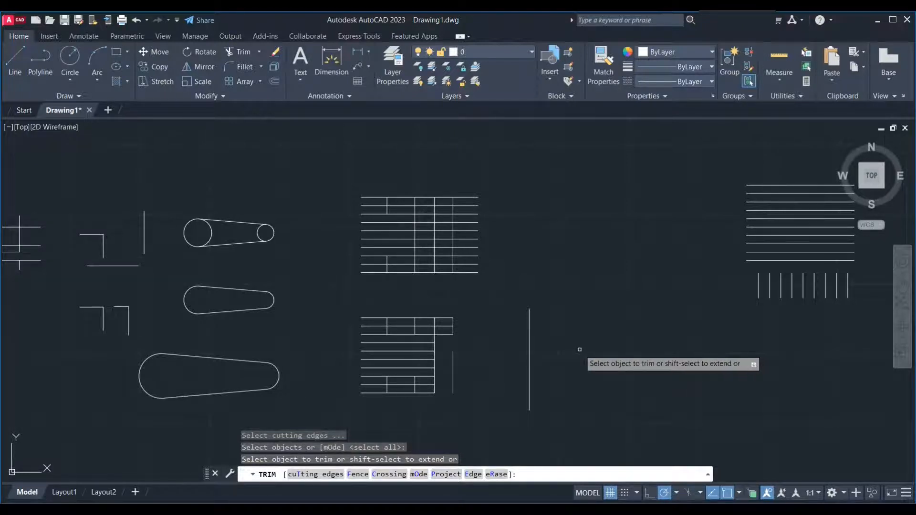
{"action": "key", "text": "Escape"}
{"action": "type", "text": "tr"}
{"action": "key", "text": "Return"}
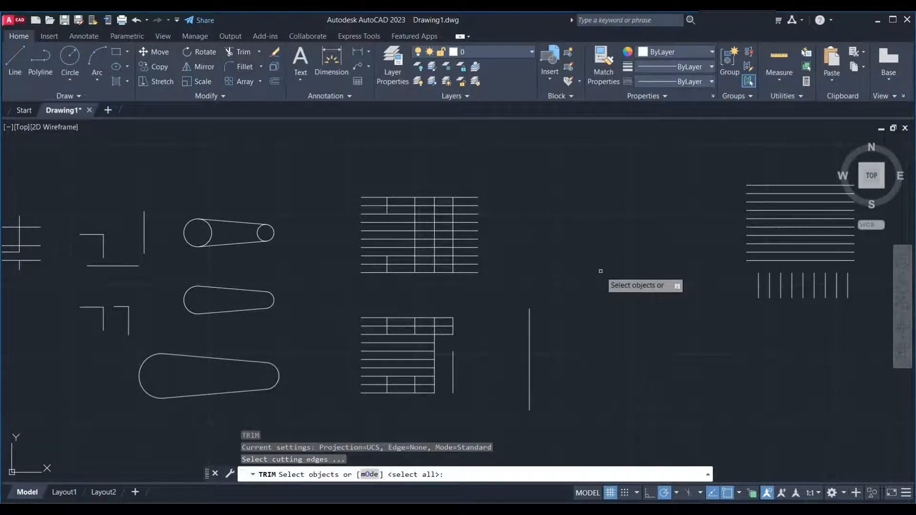
{"action": "left_click", "coordinate": [477, 238]}
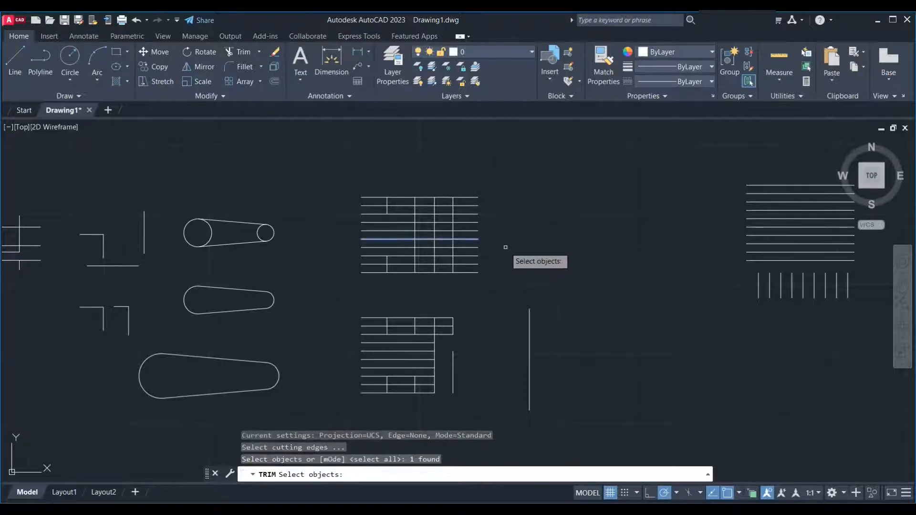
{"action": "key", "text": "Return"}
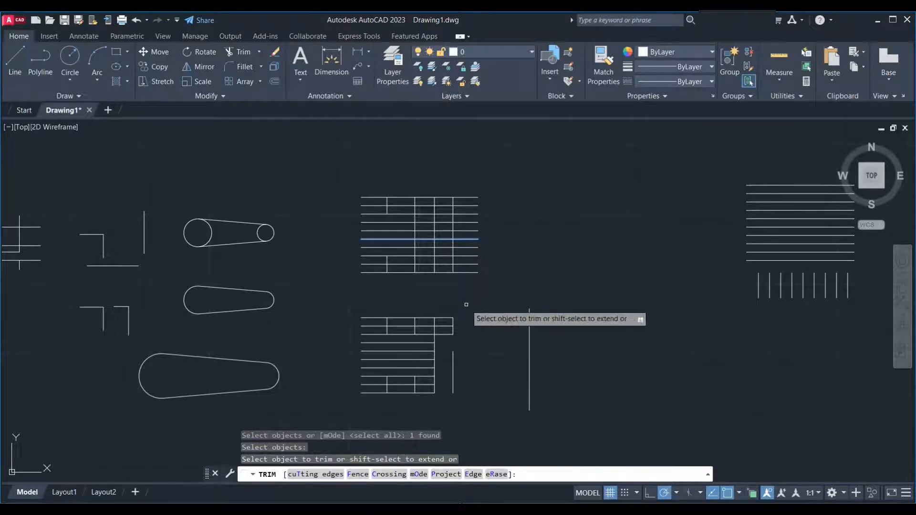
{"action": "key", "text": "Escape"}
Try trimming the upper grid's horizontal segments between the third and fourth vertical lines, using all objects as cutting edges, and undo the trim
{"action": "key", "text": "Return"}
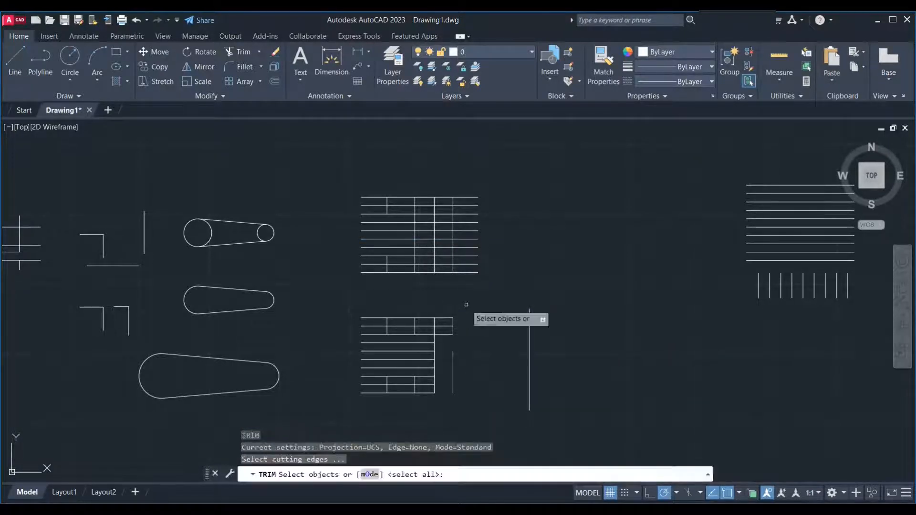
{"action": "scroll", "coordinate": [443, 267], "scroll_direction": "up", "scroll_amount": 2}
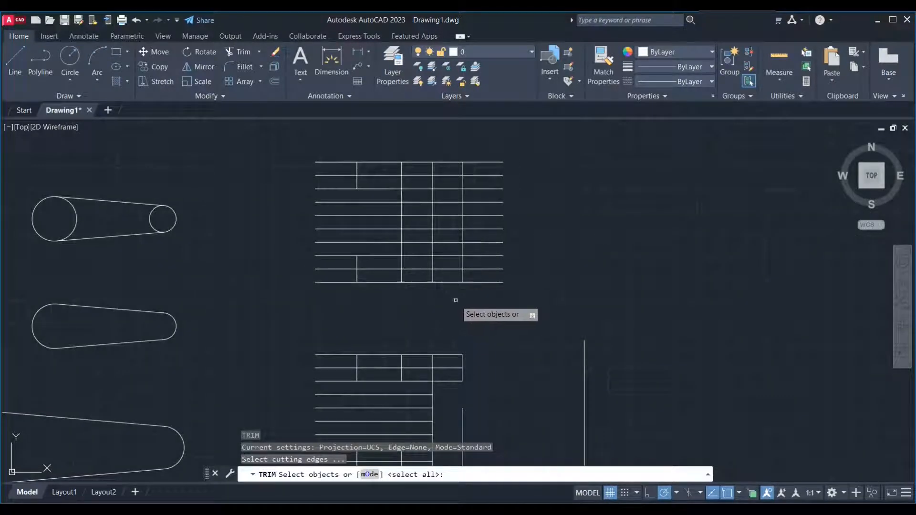
{"action": "key", "text": "Return"}
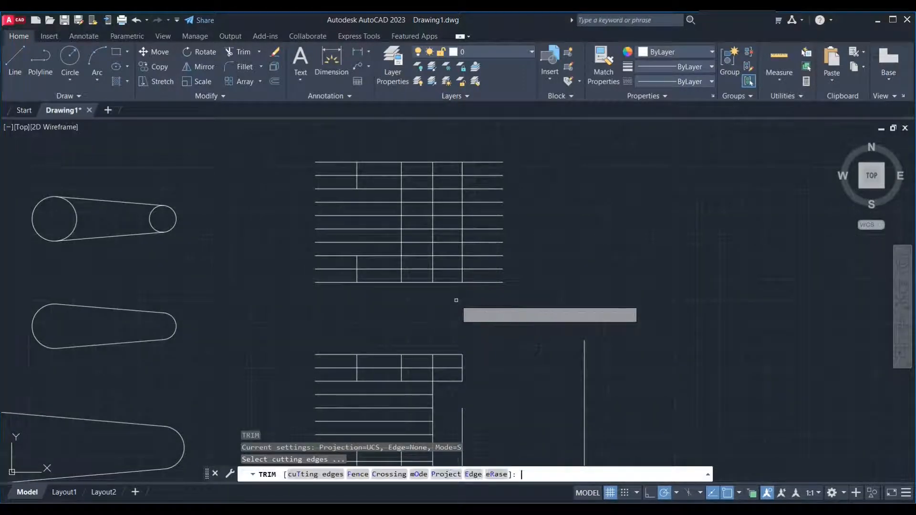
{"action": "left_click", "coordinate": [456, 300]}
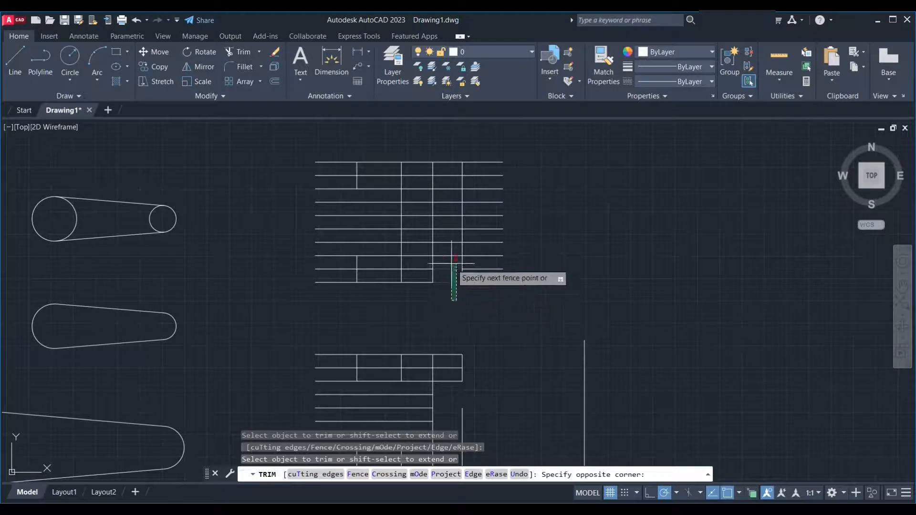
{"action": "left_click", "coordinate": [449, 150]}
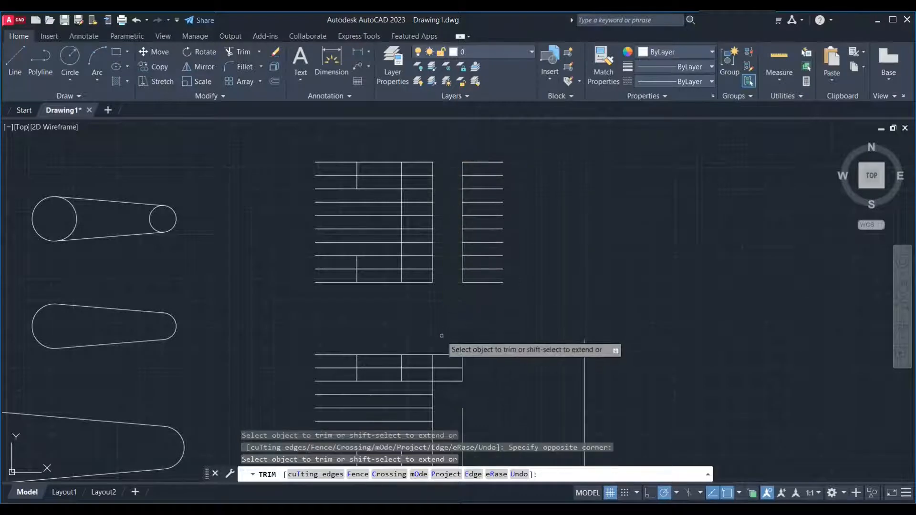
{"action": "key", "text": "Escape"}
{"action": "key", "text": "ctrl+z"}
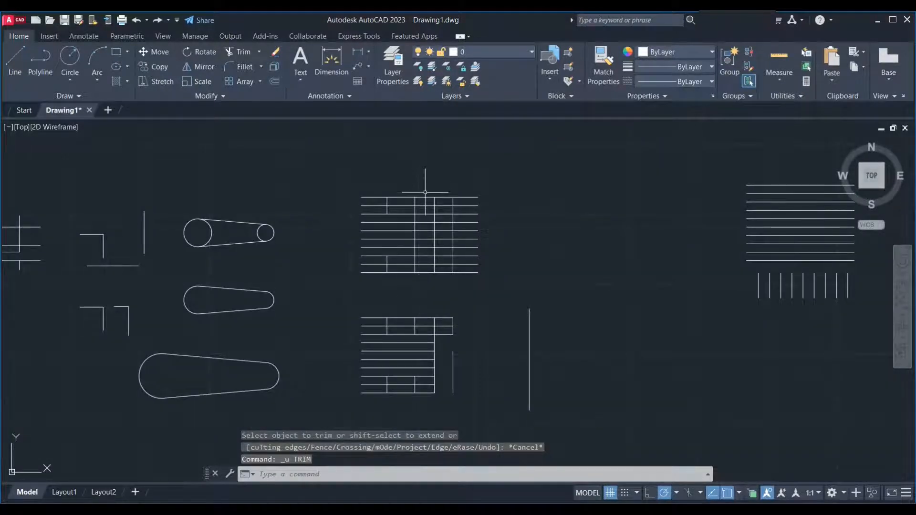
Try trimming the upper grid's horizontal segments between the second and third vertical lines with Trim's Fence option, and cancel it
{"action": "type", "text": "tr"}
{"action": "key", "text": "Return"}
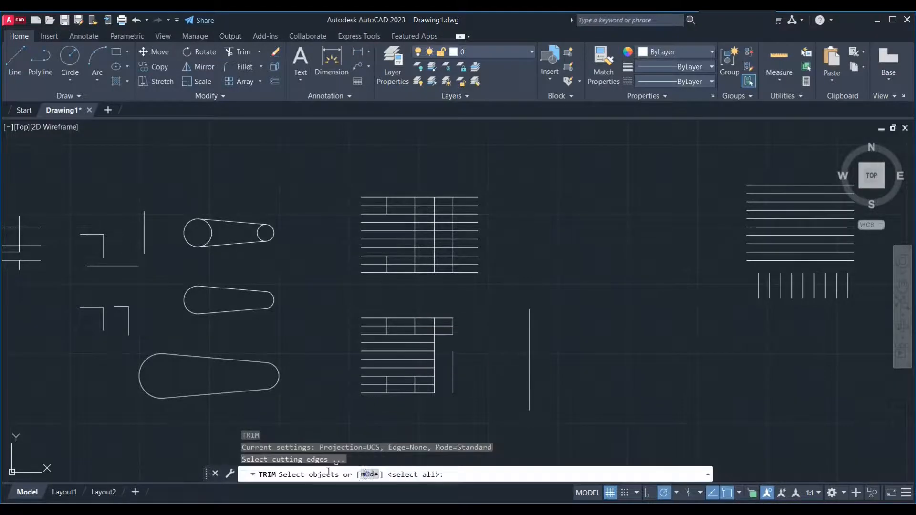
{"action": "key", "text": "Return"}
{"action": "left_click", "coordinate": [363, 474]}
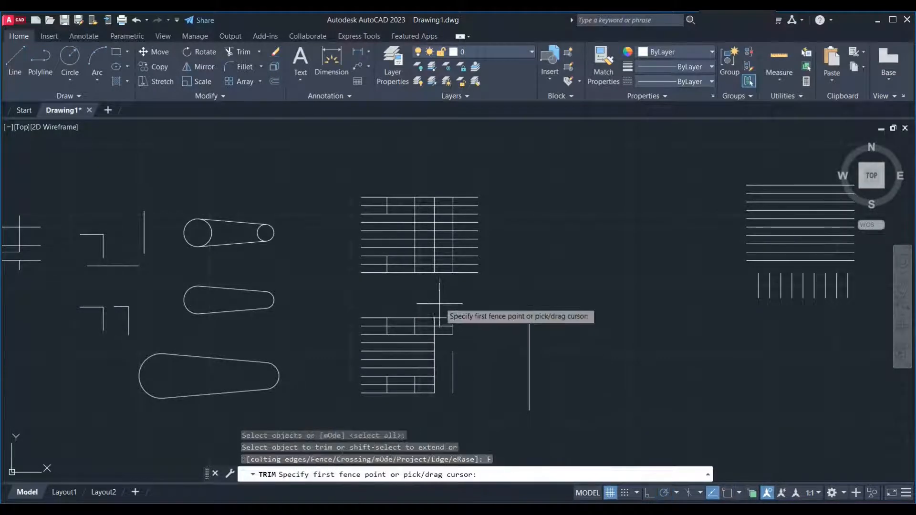
{"action": "left_click", "coordinate": [425, 289]}
{"action": "left_click", "coordinate": [424, 186]}
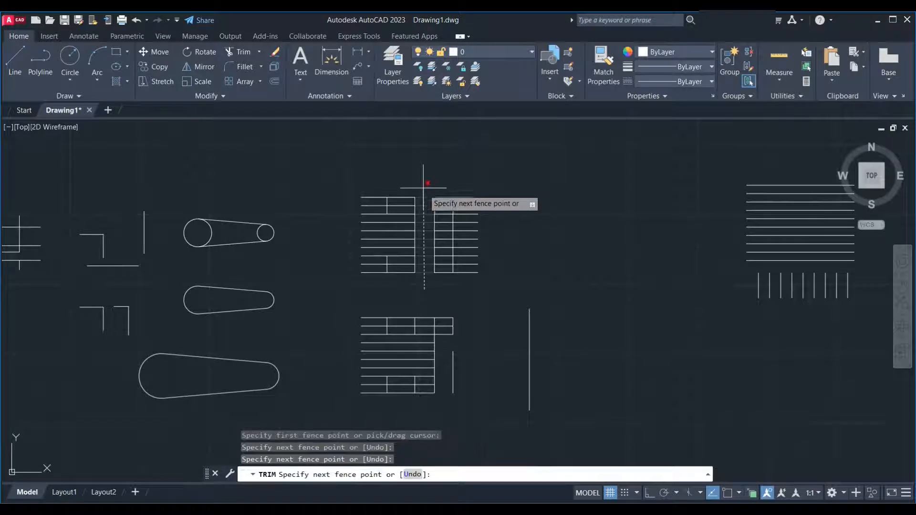
{"action": "key", "text": "Escape"}
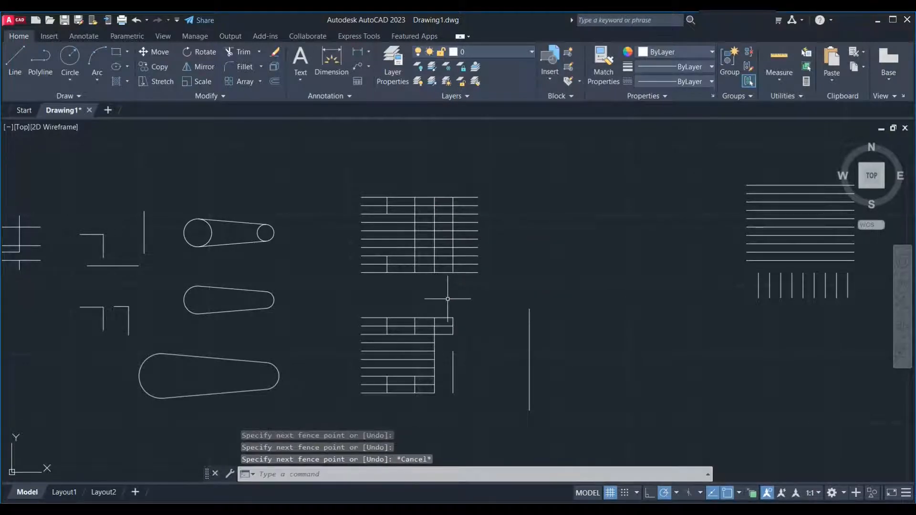
Start Trim with all objects as cutting edges and set its implied edge extension mode to Extend
{"action": "type", "text": "tr"}
{"action": "key", "text": "Return"}
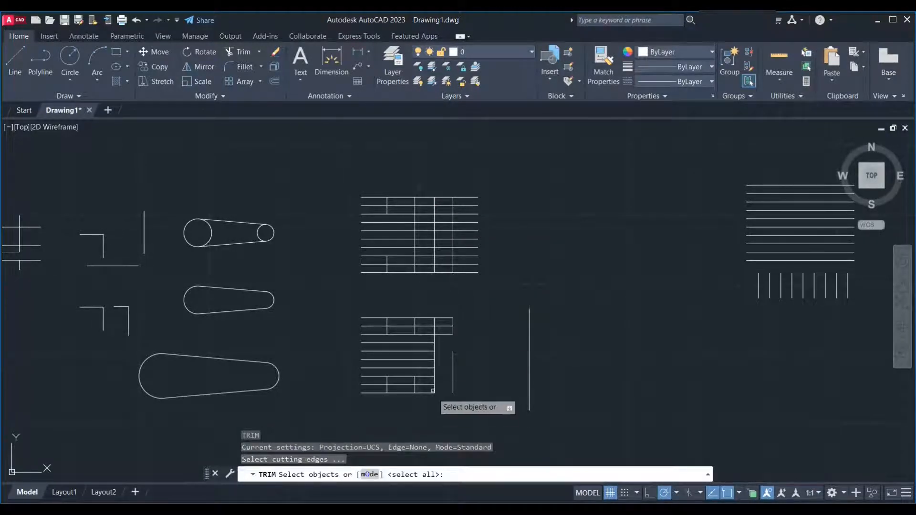
{"action": "key", "text": "Return"}
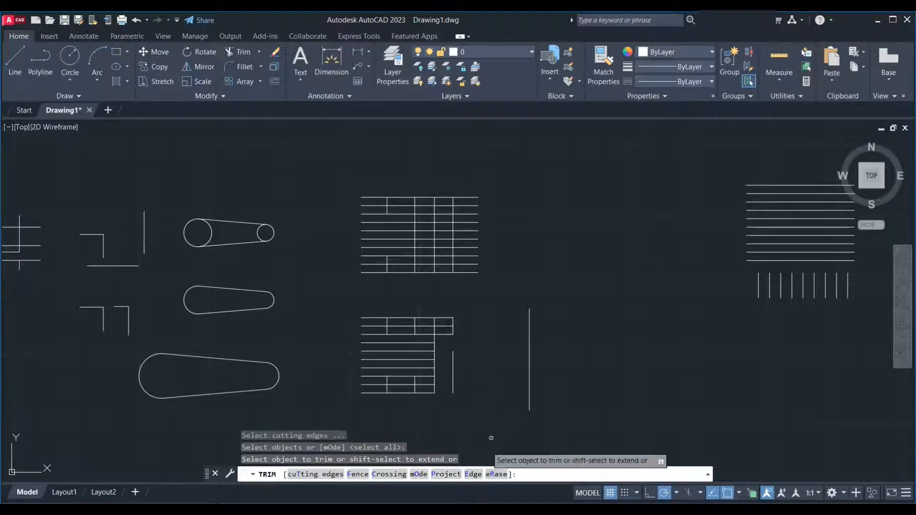
{"action": "type", "text": "e"}
{"action": "key", "text": "Return"}
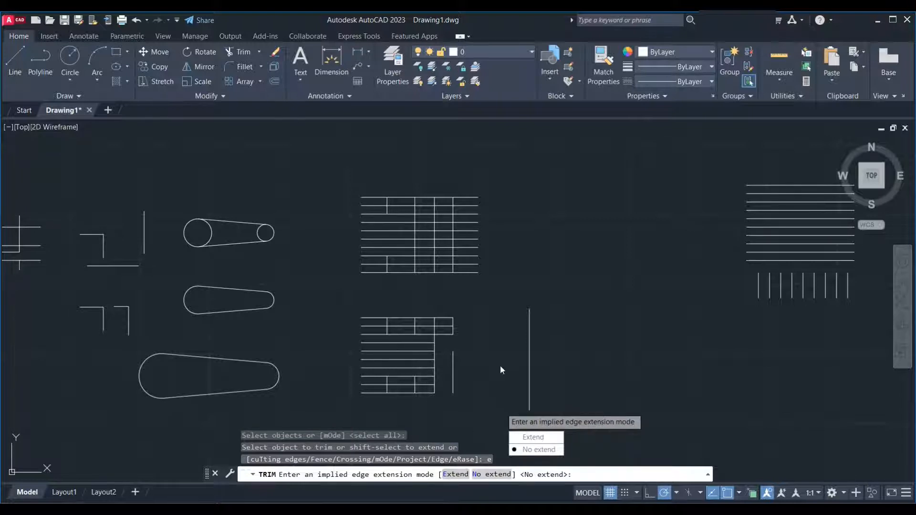
{"action": "left_click", "coordinate": [456, 474]}
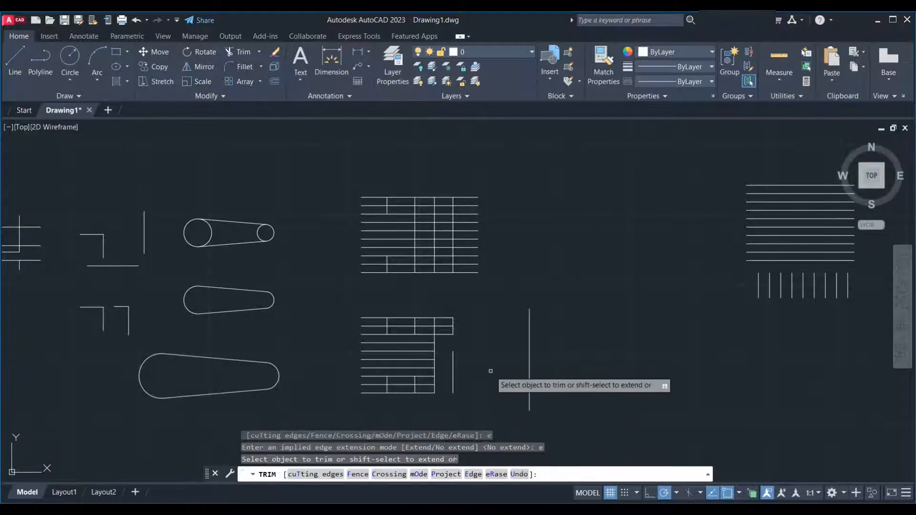
Trim three separate gaps in the freestanding vertical line east of the lower grid, using the implied extensions of the grid lines
{"action": "scroll", "coordinate": [491, 370], "scroll_direction": "up", "scroll_amount": 2}
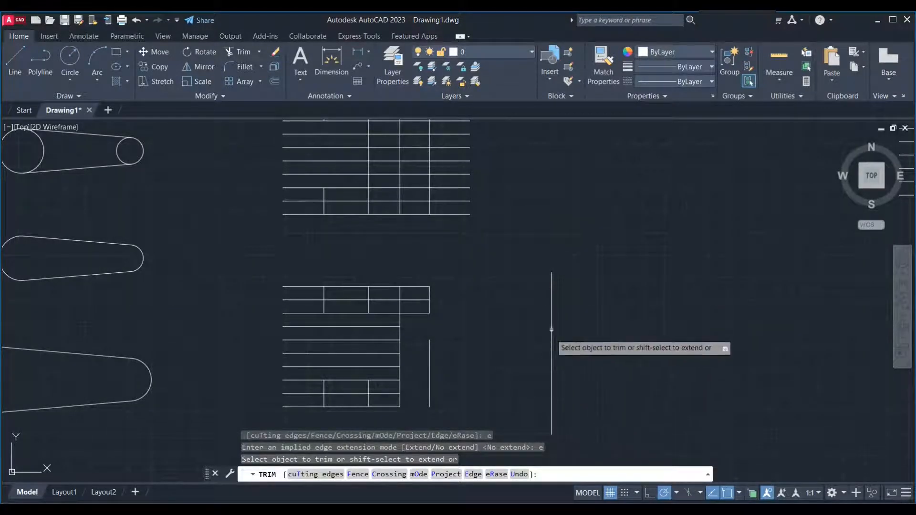
{"action": "scroll", "coordinate": [555, 285], "scroll_direction": "down", "scroll_amount": 2}
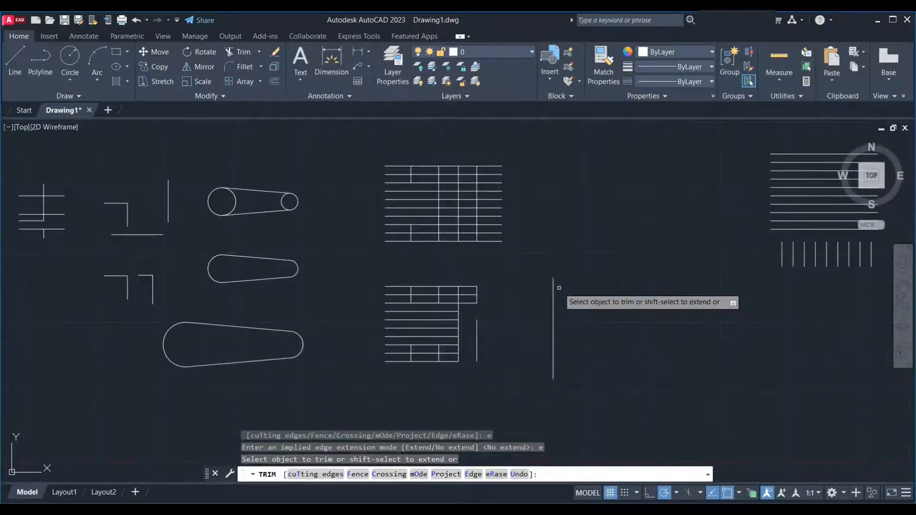
{"action": "left_click", "coordinate": [553, 288]}
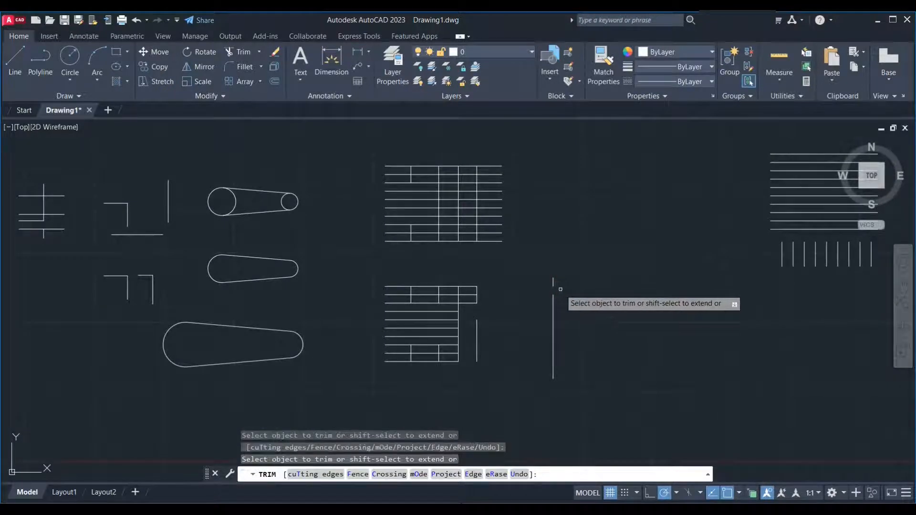
{"action": "left_click", "coordinate": [553, 315]}
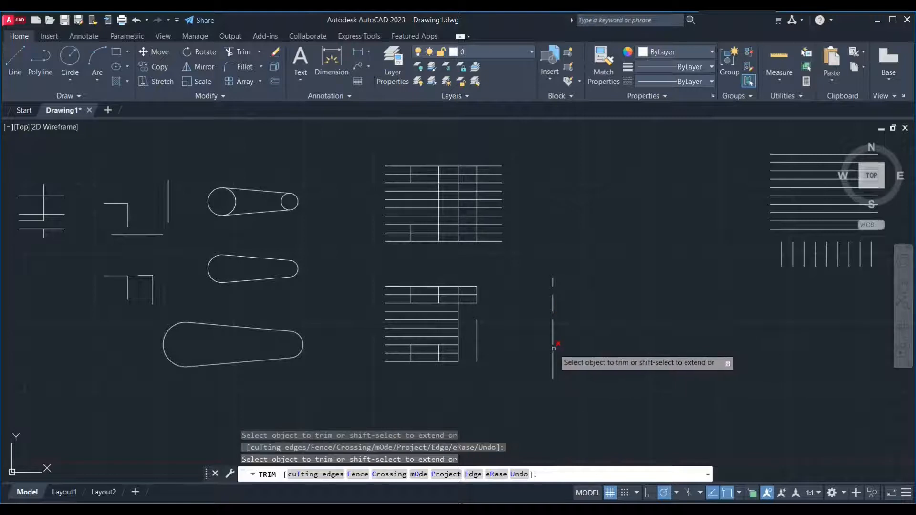
{"action": "left_click", "coordinate": [553, 349]}
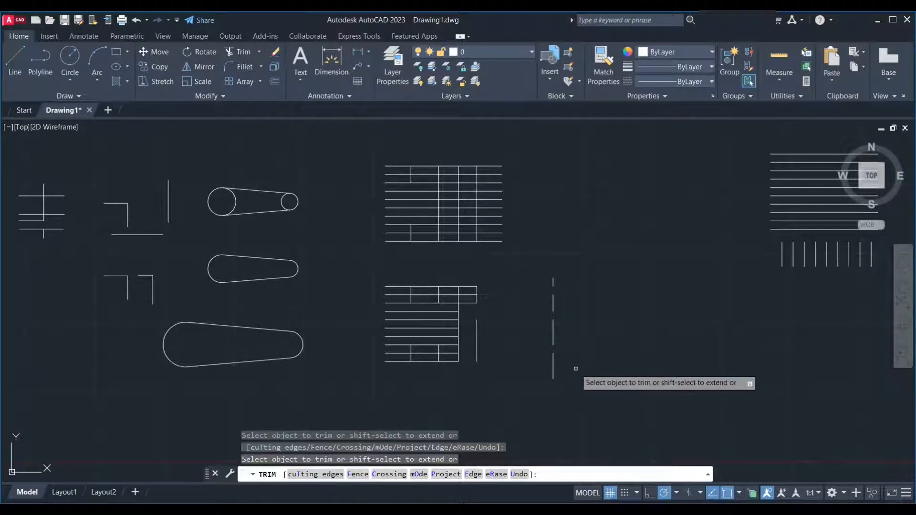
{"action": "key", "text": "Escape"}
Draw three horizontal lines continuing the lower grid's three northernmost lines eastward past the broken vertical line
{"action": "scroll", "coordinate": [578, 363], "scroll_direction": "up", "scroll_amount": 2}
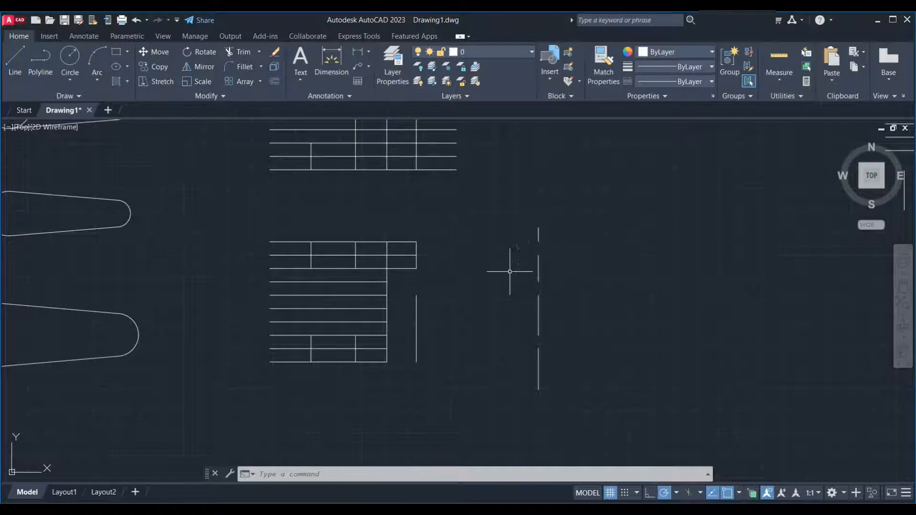
{"action": "key", "text": "l"}
{"action": "key", "text": "Return"}
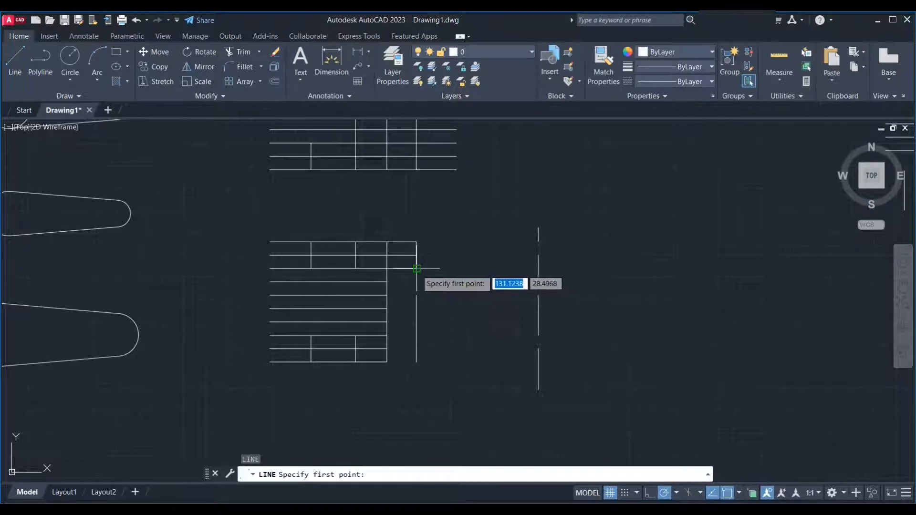
{"action": "left_click", "coordinate": [417, 269]}
{"action": "left_click", "coordinate": [645, 267]}
{"action": "key", "text": "Escape"}
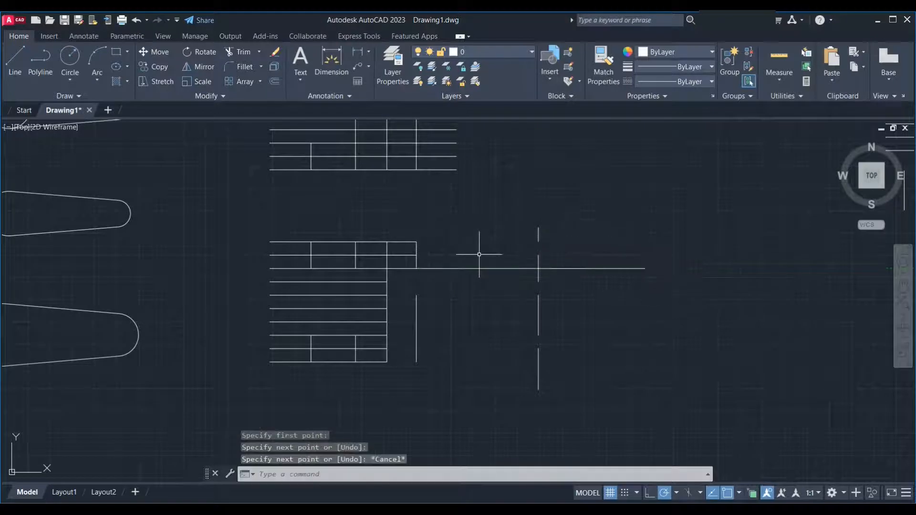
{"action": "key", "text": "Return"}
{"action": "left_click", "coordinate": [416, 256]}
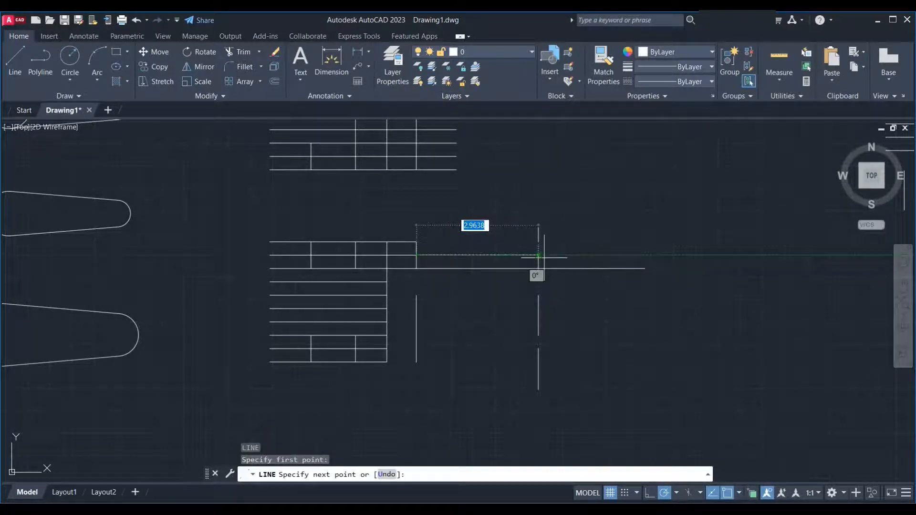
{"action": "left_click", "coordinate": [644, 256]}
{"action": "key", "text": "Return"}
{"action": "key", "text": "Return"}
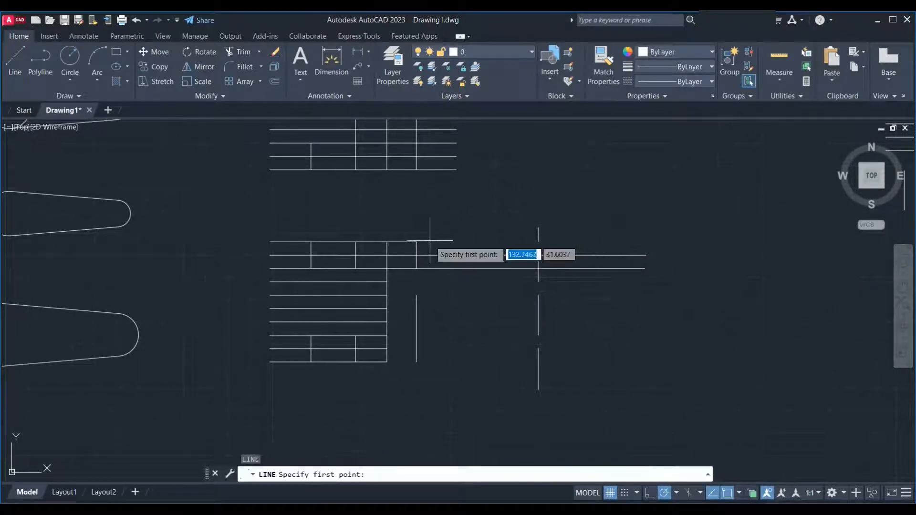
{"action": "left_click", "coordinate": [417, 243]}
{"action": "left_click", "coordinate": [642, 242]}
{"action": "key", "text": "Escape"}
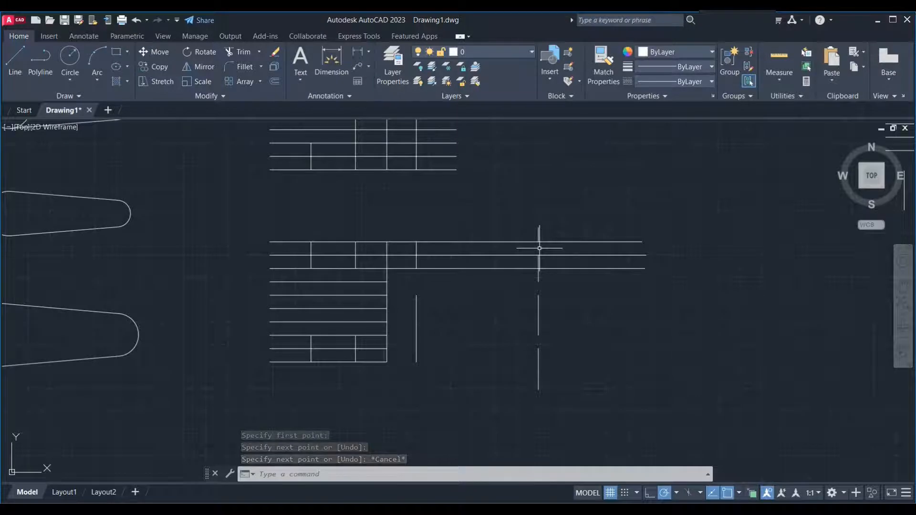
Trim the upper grid's third vertical line between the second and third horizontal lines from the south
{"action": "scroll", "coordinate": [552, 324], "scroll_direction": "down", "scroll_amount": 2}
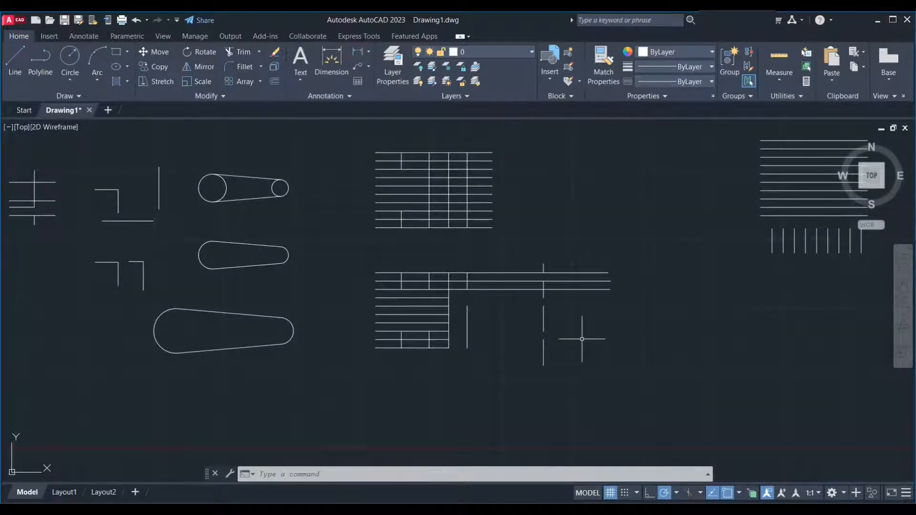
{"action": "type", "text": "tr"}
{"action": "key", "text": "Return"}
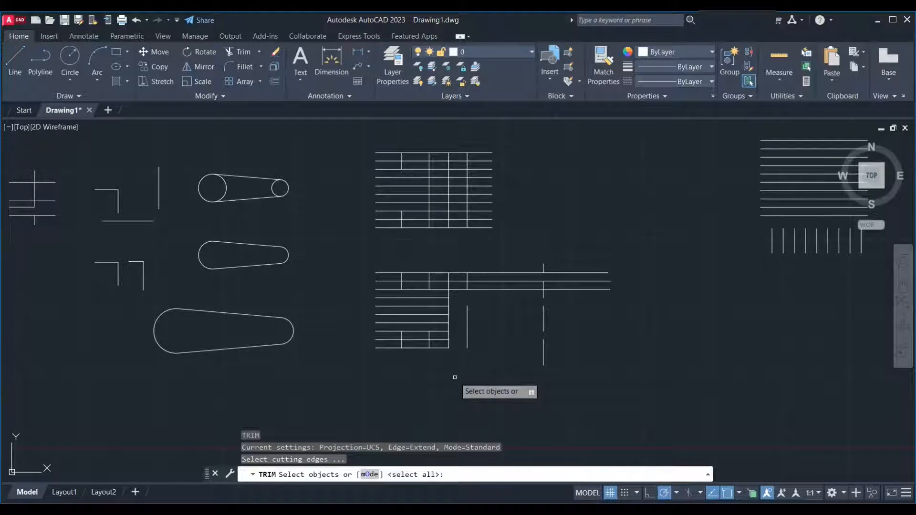
{"action": "key", "text": "Return"}
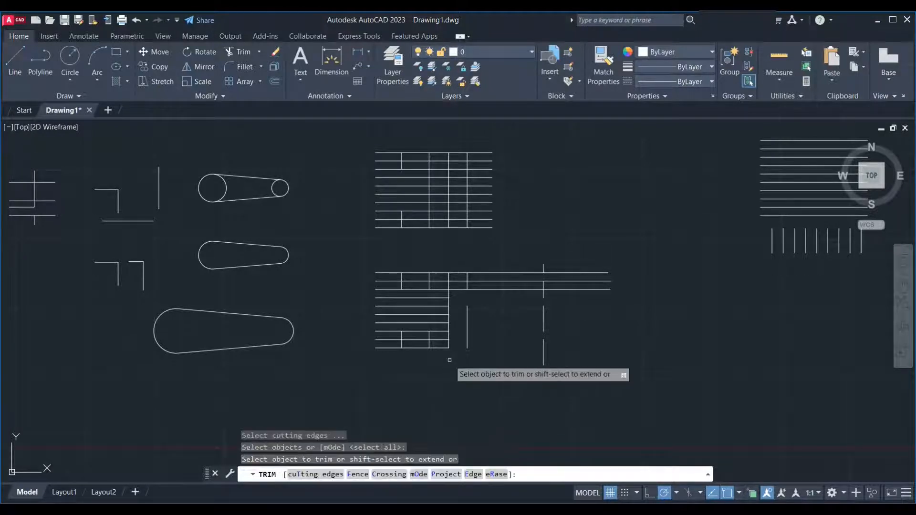
{"action": "scroll", "coordinate": [451, 217], "scroll_direction": "up", "scroll_amount": 2}
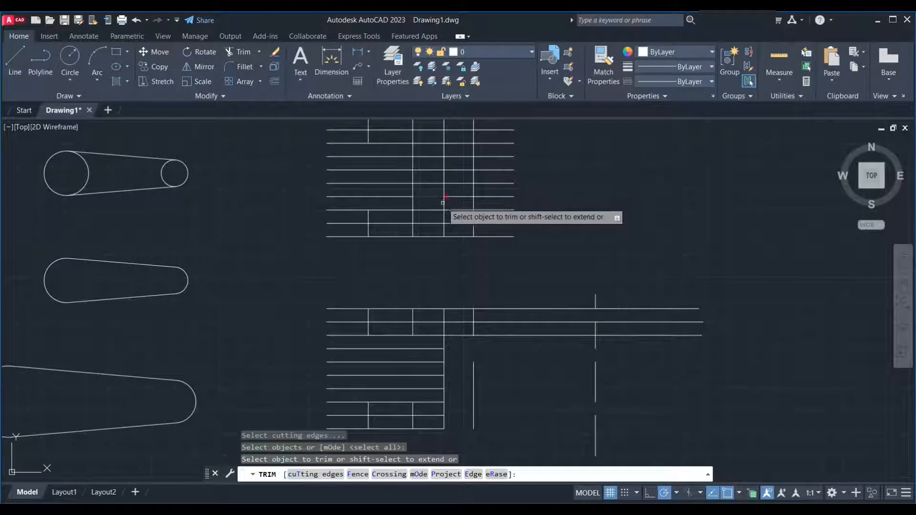
{"action": "left_click", "coordinate": [443, 216]}
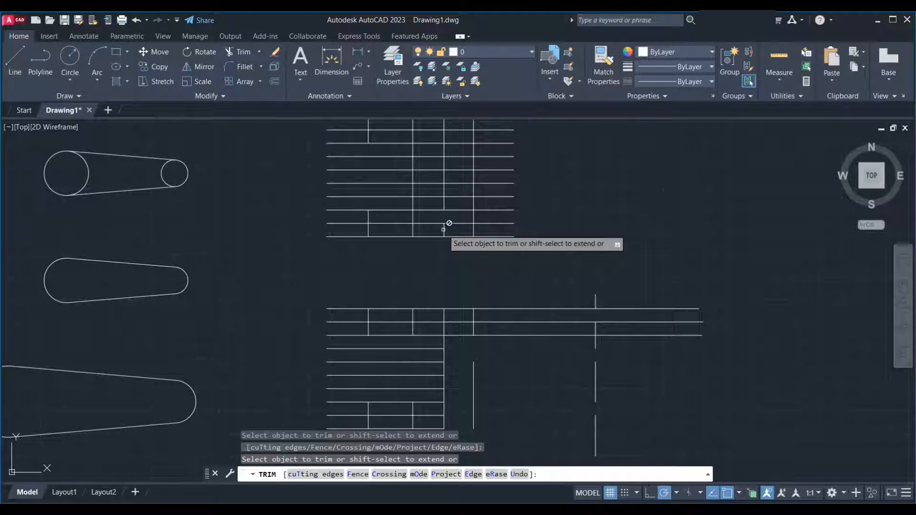
{"action": "key", "text": "Escape"}
{"action": "left_click", "coordinate": [444, 230]}
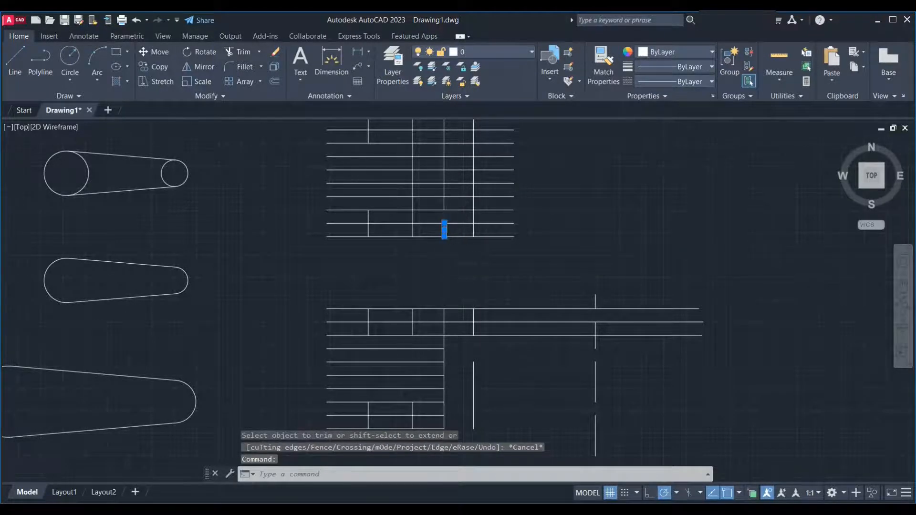
{"action": "scroll", "coordinate": [446, 222], "scroll_direction": "up", "scroll_amount": 4}
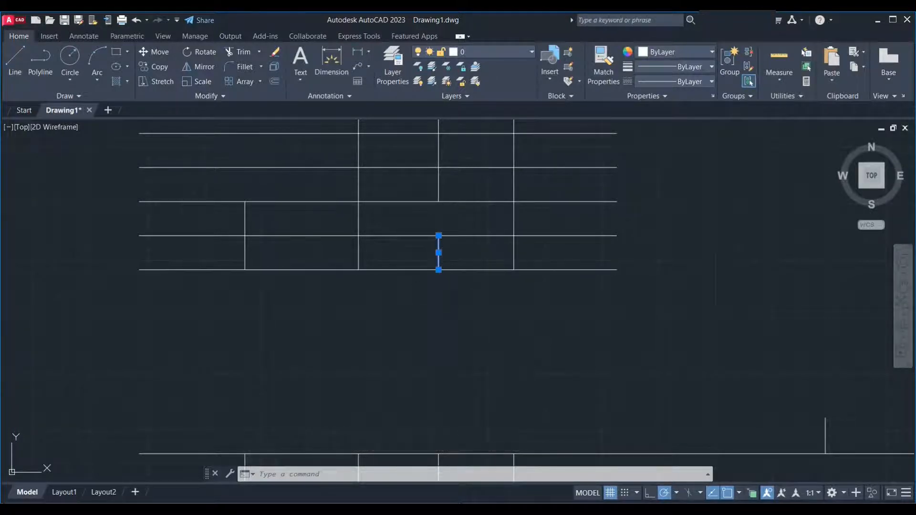
{"action": "key", "text": "Escape"}
{"action": "type", "text": "tr"}
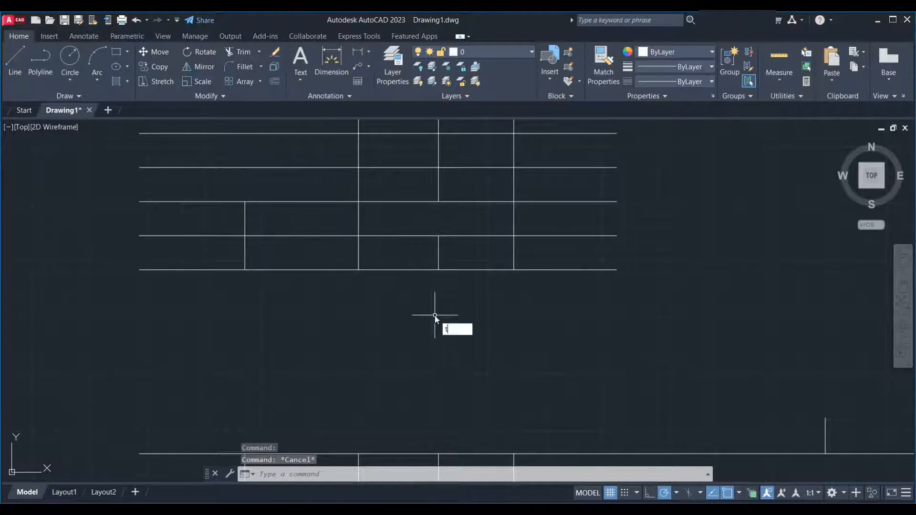
{"action": "key", "text": "Return"}
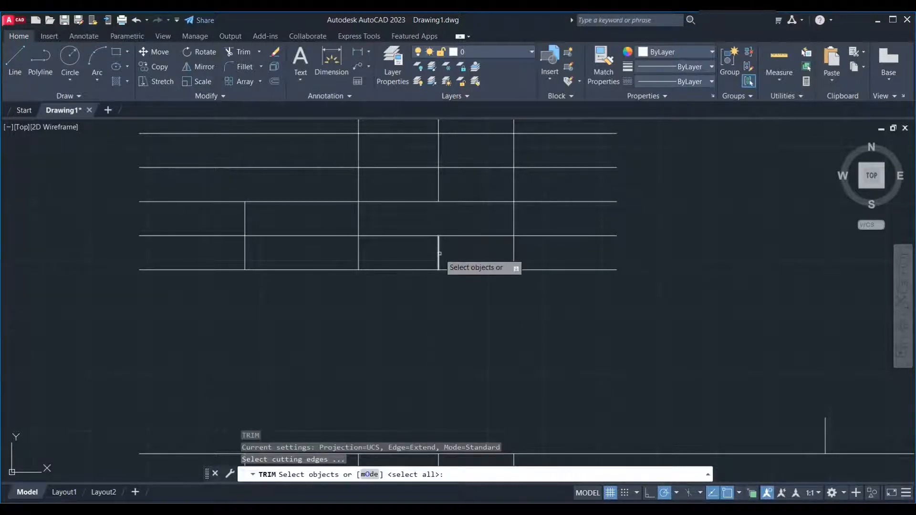
{"action": "key", "text": "Return"}
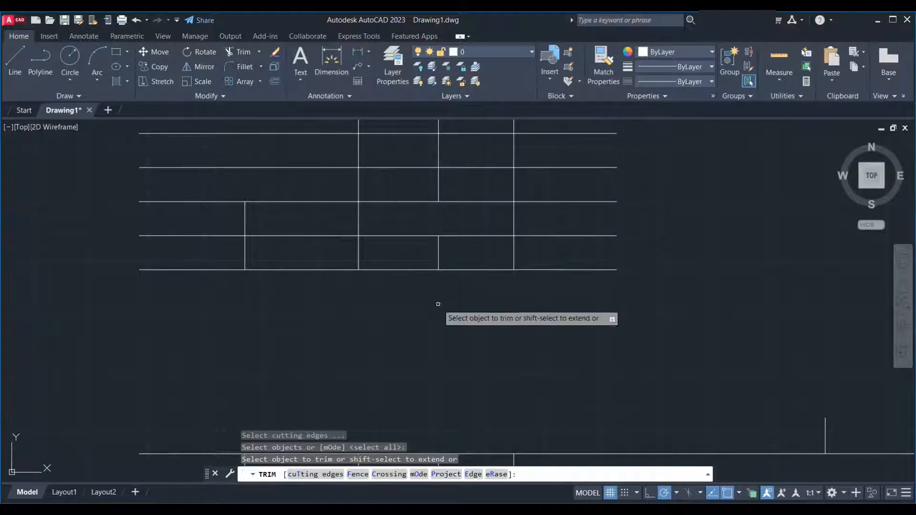
{"action": "key", "text": "Escape"}
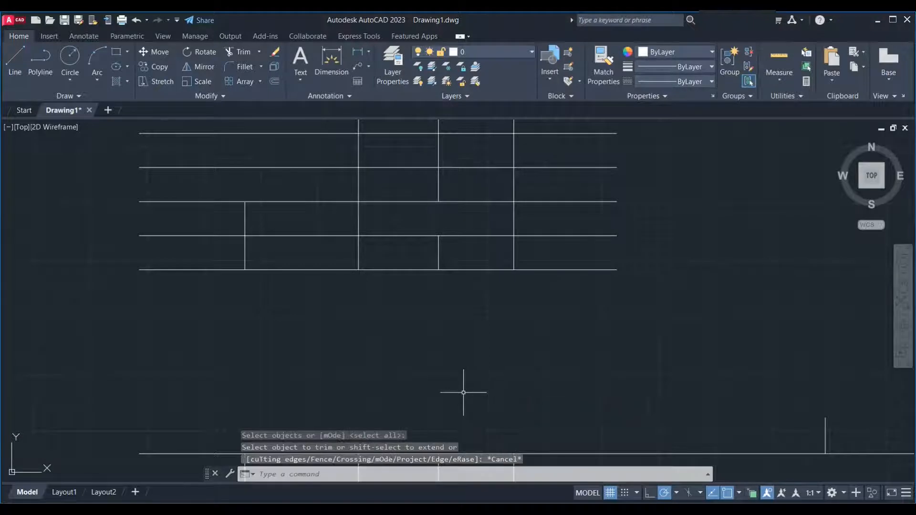
Switch Trim to Quick mode and remove the leftover third vertical segment between the upper grid's two southernmost horizontal lines
{"action": "type", "text": "tr"}
{"action": "key", "text": "Return"}
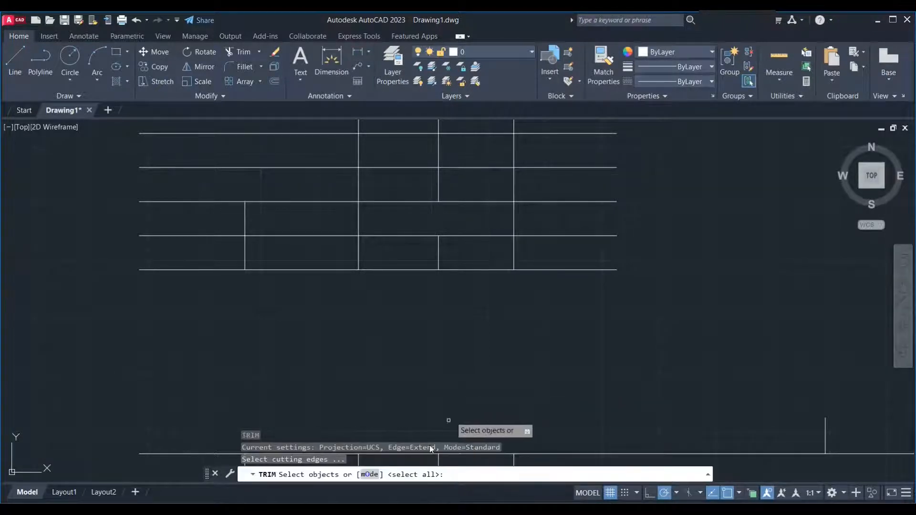
{"action": "type", "text": "o"}
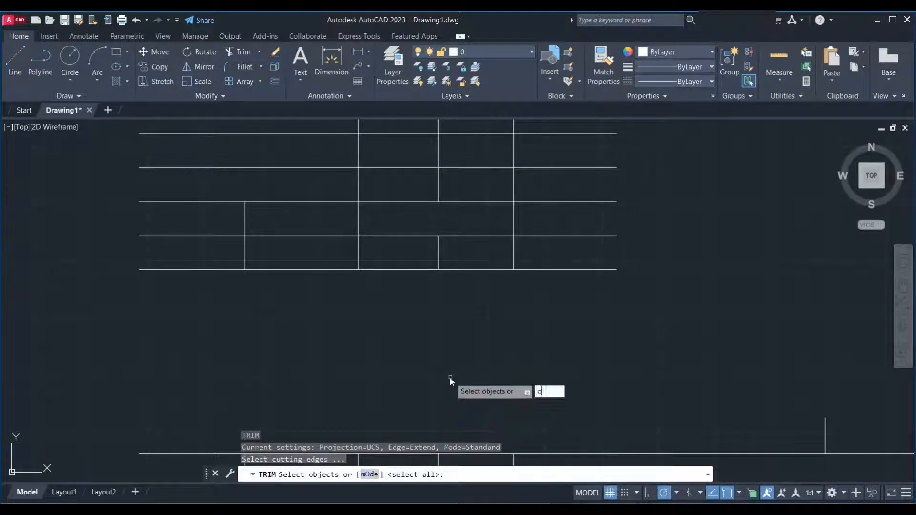
{"action": "key", "text": "Return"}
{"action": "type", "text": "q"}
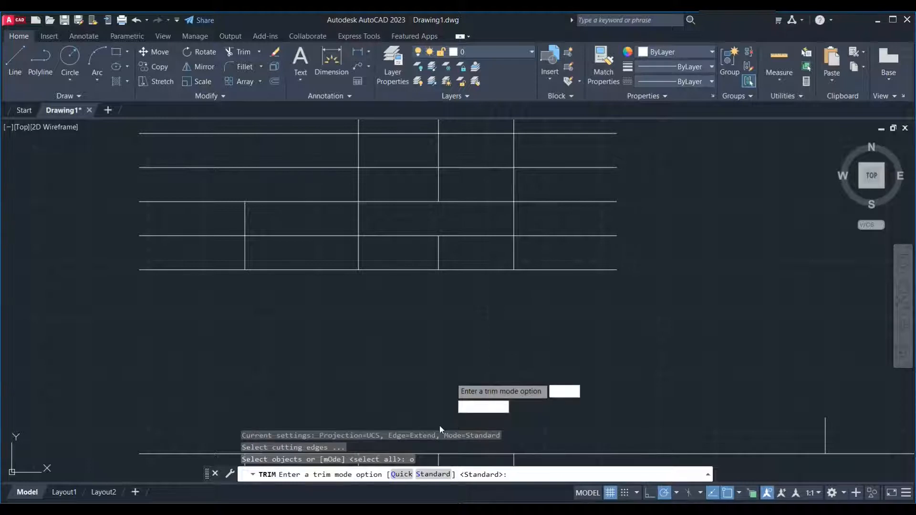
{"action": "key", "text": "Return"}
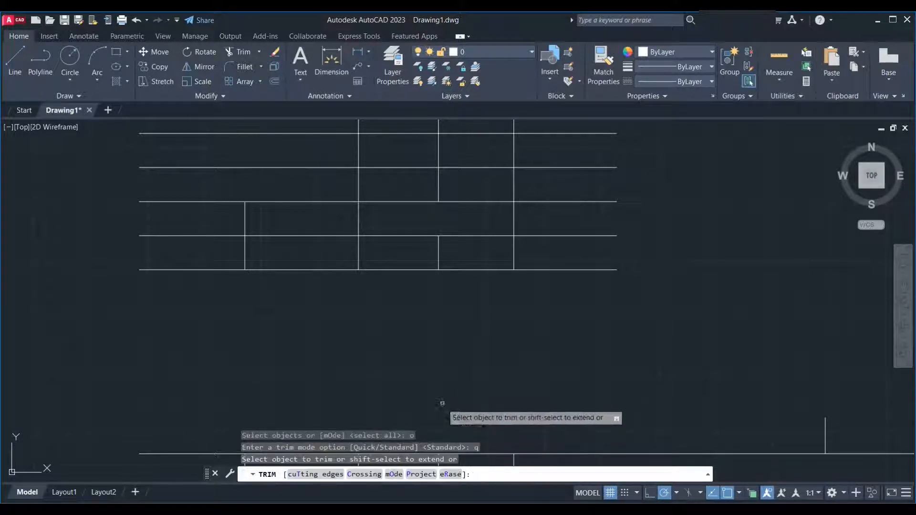
{"action": "left_click", "coordinate": [439, 254]}
{"action": "right_click", "coordinate": [450, 299]}
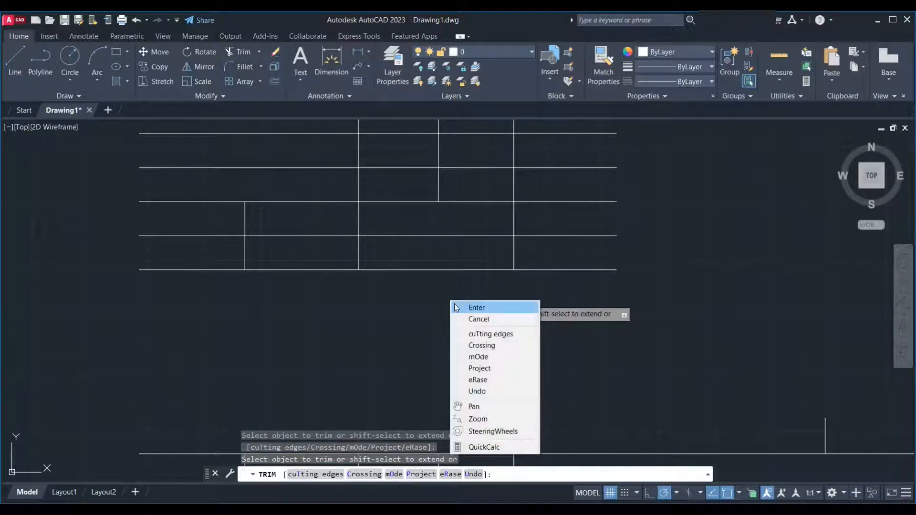
{"action": "left_click", "coordinate": [465, 304]}
Try extending the southern segment of the upper grid's first vertical line northward one horizontal line at a time, then undo the extensions
{"action": "scroll", "coordinate": [452, 320], "scroll_direction": "down", "scroll_amount": 5}
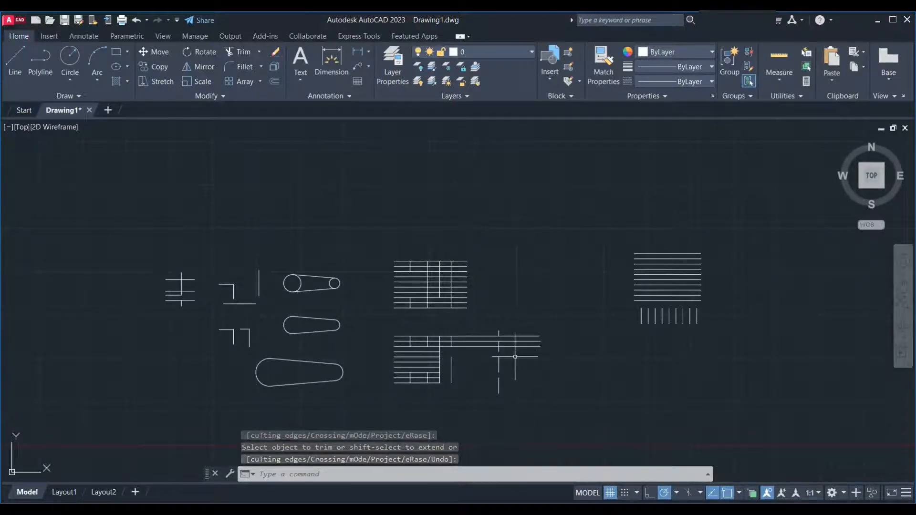
{"action": "scroll", "coordinate": [383, 360], "scroll_direction": "up", "scroll_amount": 2}
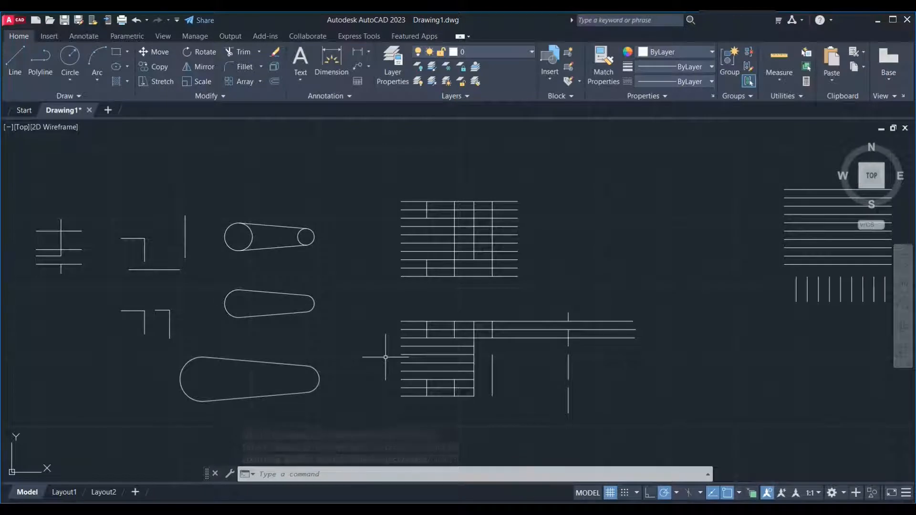
{"action": "middle_click_drag", "start_coordinate": [386, 357], "coordinate": [459, 353]}
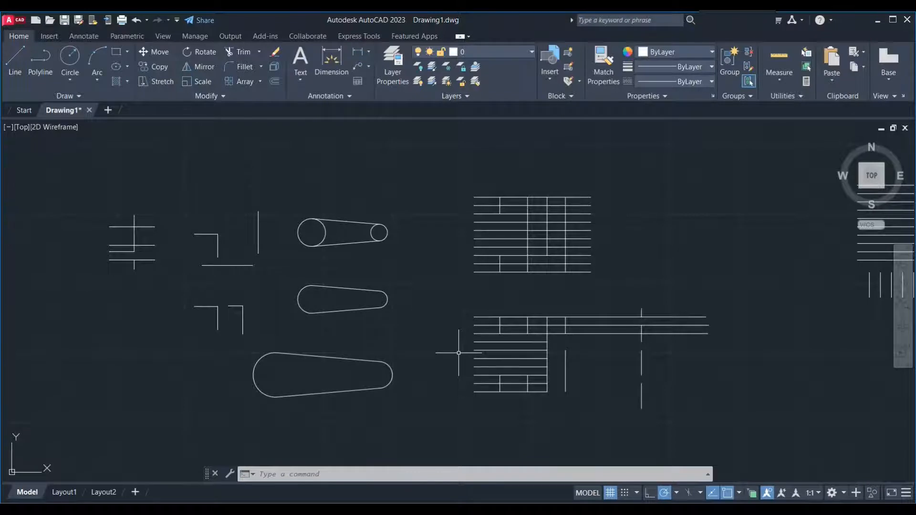
{"action": "left_click", "coordinate": [259, 50]}
{"action": "type", "text": "ex"}
{"action": "key", "text": "Return"}
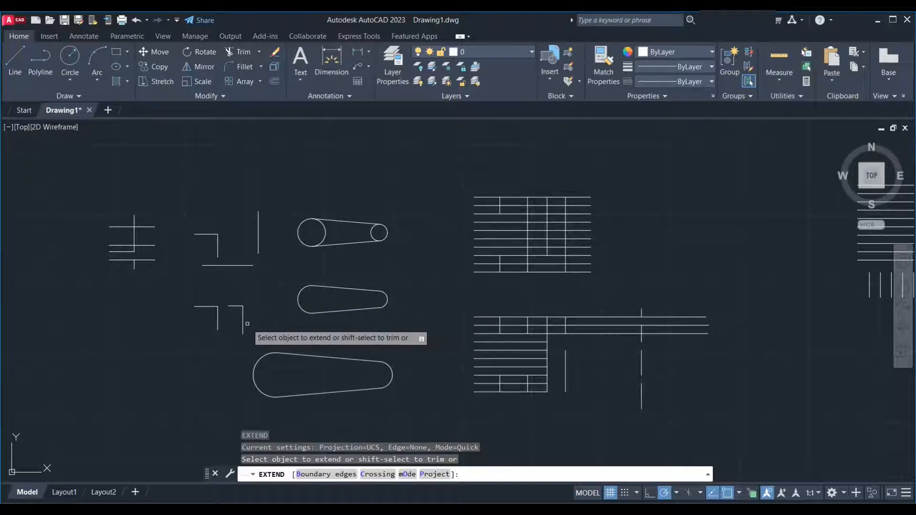
{"action": "scroll", "coordinate": [109, 264], "scroll_direction": "down", "scroll_amount": 2}
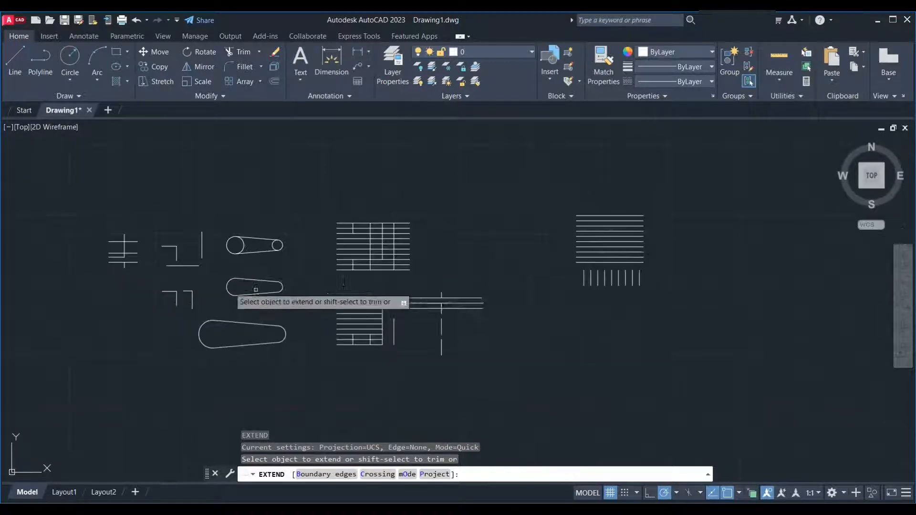
{"action": "scroll", "coordinate": [591, 275], "scroll_direction": "up", "scroll_amount": 2}
{"action": "middle_click_drag", "start_coordinate": [292, 276], "coordinate": [338, 298]}
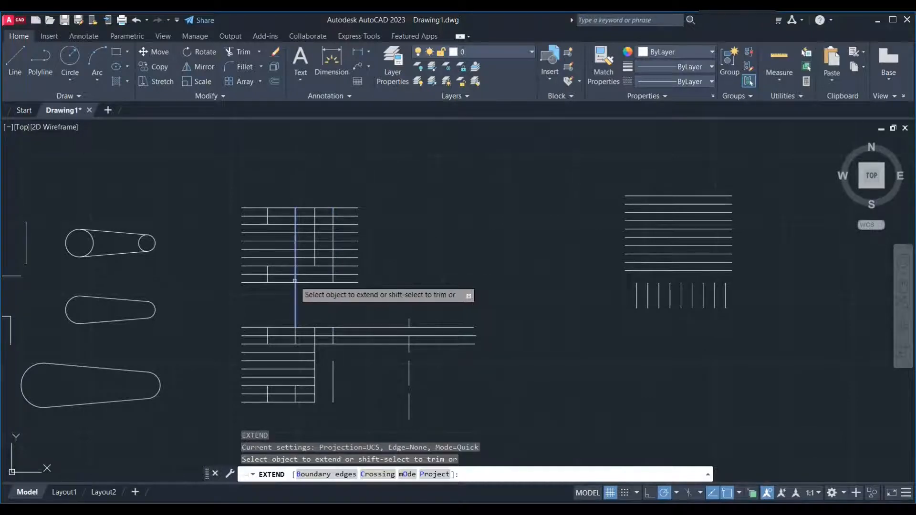
{"action": "scroll", "coordinate": [295, 320], "scroll_direction": "up", "scroll_amount": 2}
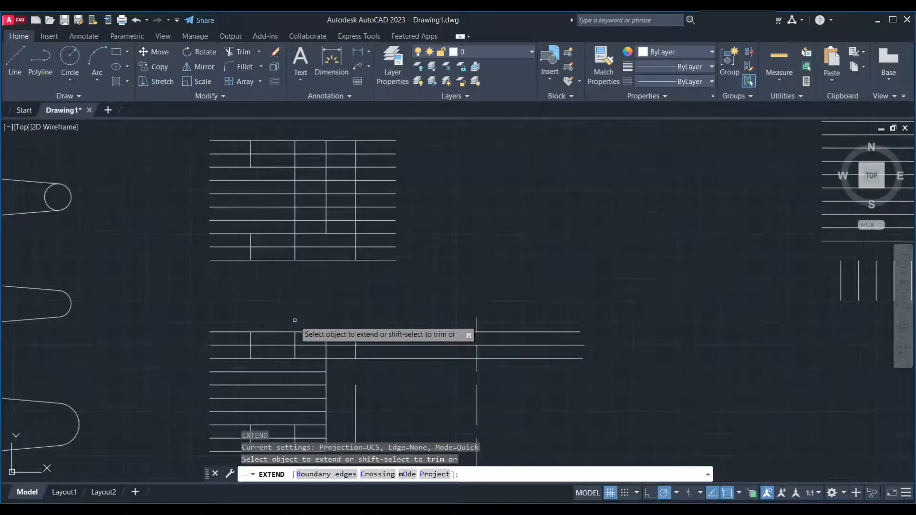
{"action": "left_click", "coordinate": [251, 239]}
{"action": "left_click", "coordinate": [252, 227]}
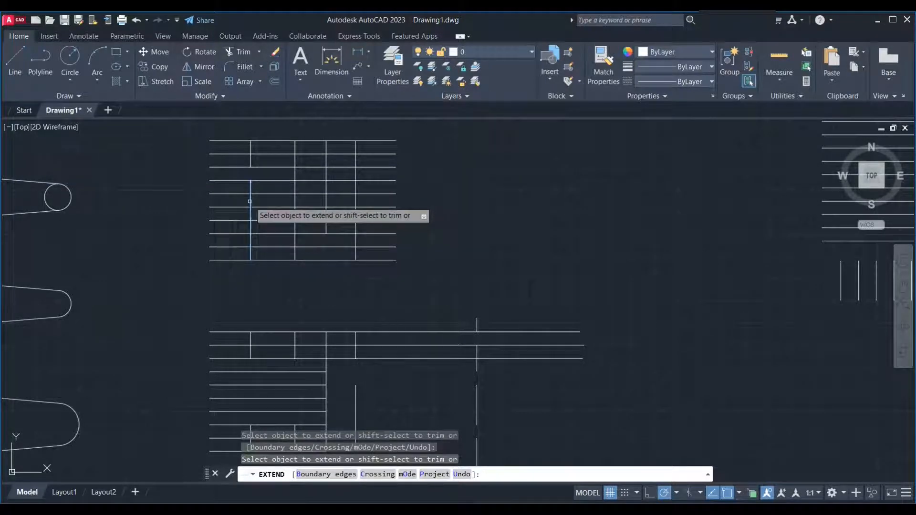
{"action": "left_click", "coordinate": [250, 201]}
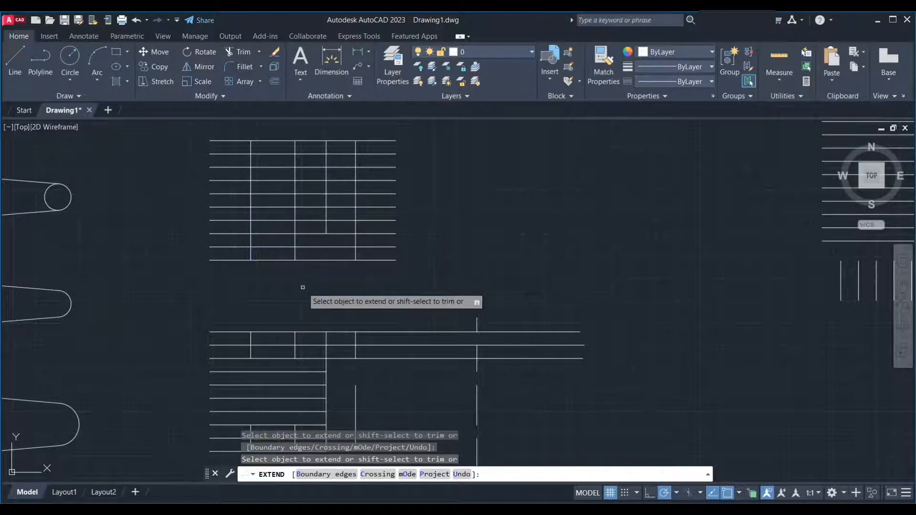
{"action": "key", "text": "ctrl+z"}
Extend the southern segment of the upper grid's first vertical line, using the fourth horizontal line from the north as the boundary edge
{"action": "scroll", "coordinate": [302, 287], "scroll_direction": "down", "scroll_amount": 2}
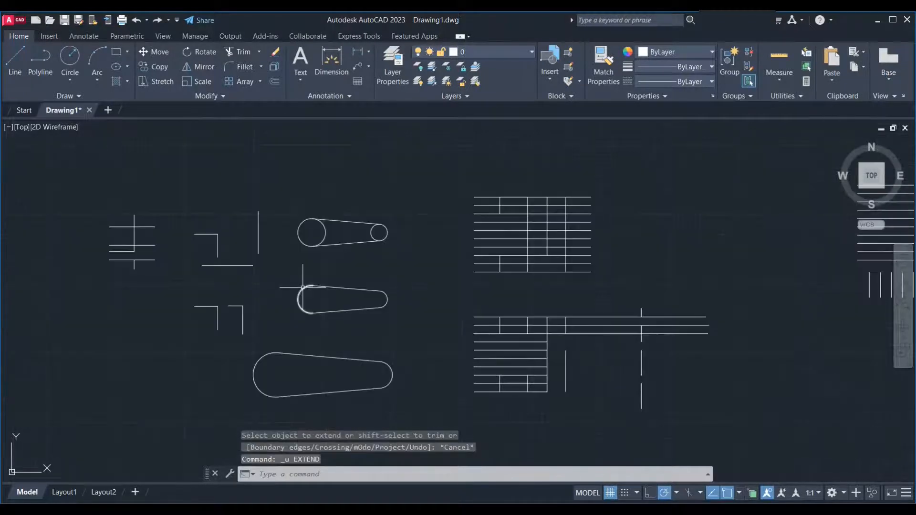
{"action": "scroll", "coordinate": [565, 262], "scroll_direction": "up", "scroll_amount": 2}
{"action": "type", "text": "ex"}
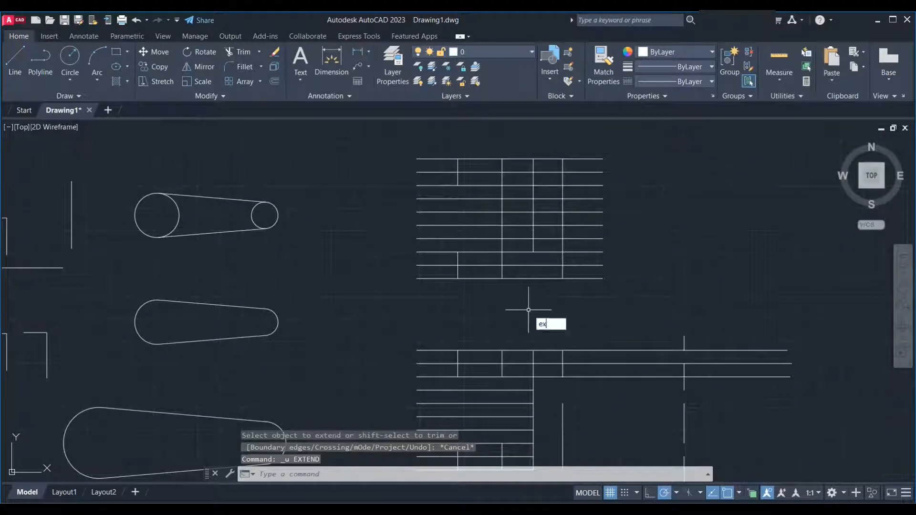
{"action": "key", "text": "Return"}
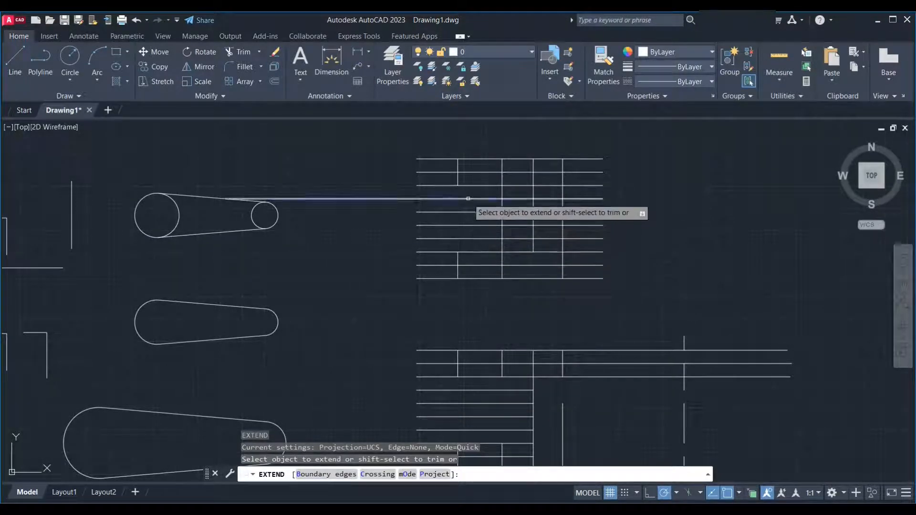
{"action": "type", "text": "b"}
{"action": "key", "text": "Return"}
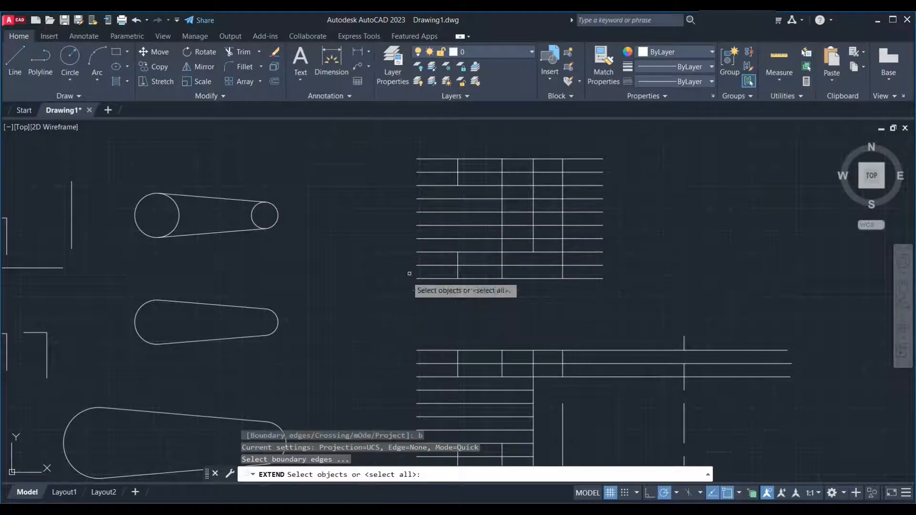
{"action": "left_click", "coordinate": [436, 198]}
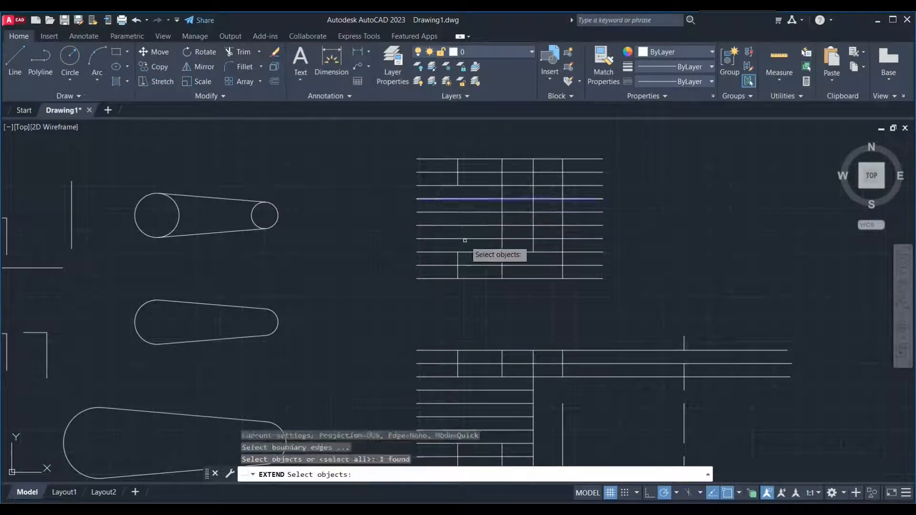
{"action": "key", "text": "Return"}
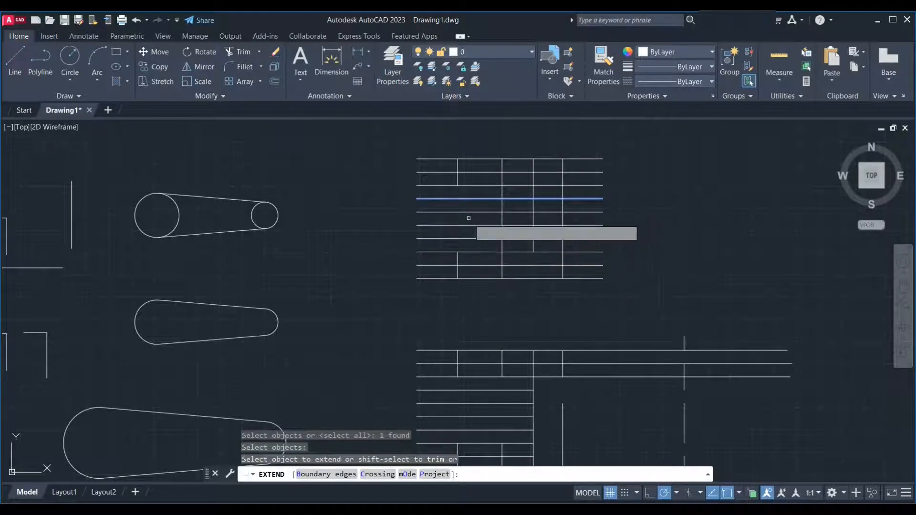
{"action": "left_click", "coordinate": [458, 262]}
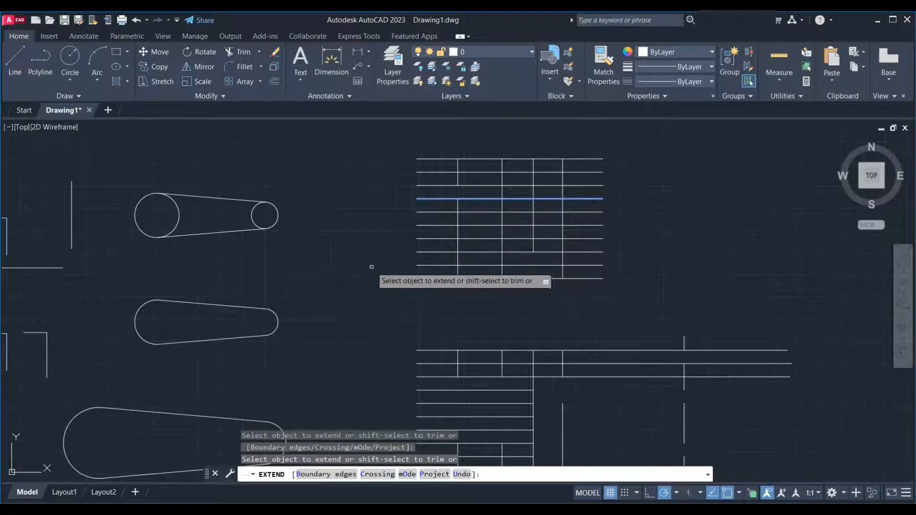
From within the Trim command, extend the two easternmost short vertical lines north to the nearest horizontal line of the far eastern group
{"action": "scroll", "coordinate": [424, 247], "scroll_direction": "down", "scroll_amount": 2}
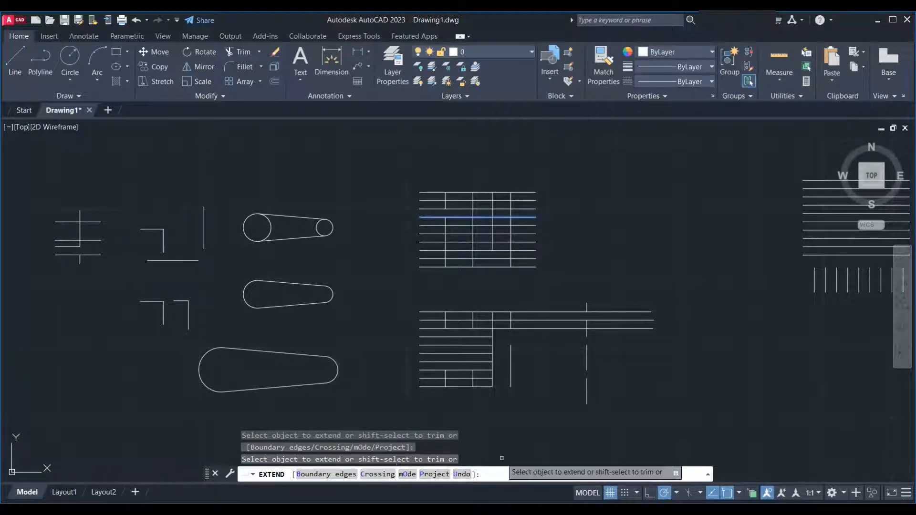
{"action": "middle_click_drag", "start_coordinate": [538, 397], "coordinate": [245, 423]}
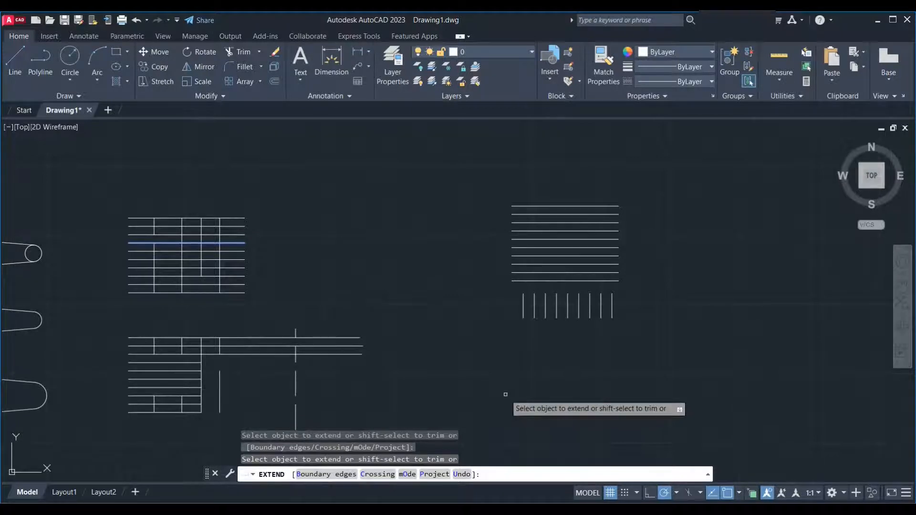
{"action": "scroll", "coordinate": [626, 281], "scroll_direction": "up", "scroll_amount": 2}
{"action": "middle_click_drag", "start_coordinate": [623, 289], "coordinate": [591, 331]}
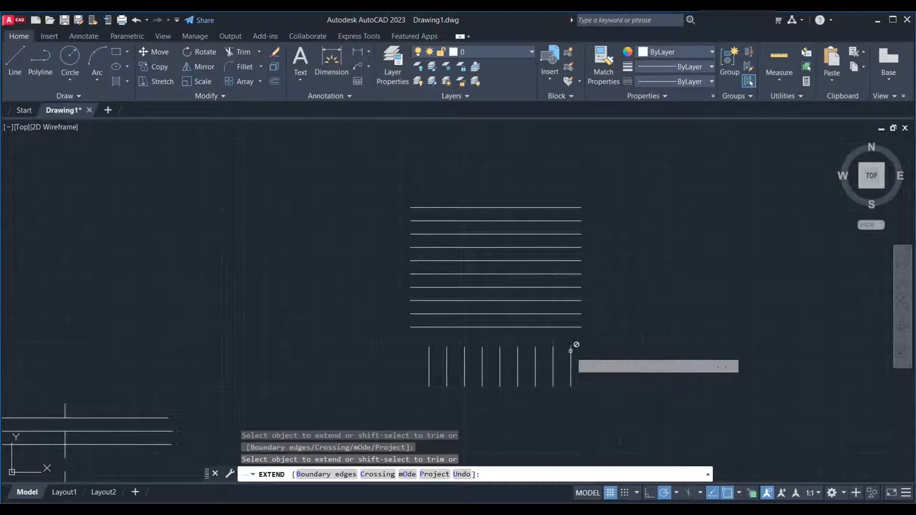
{"action": "key", "text": "Escape"}
{"action": "type", "text": "t"}
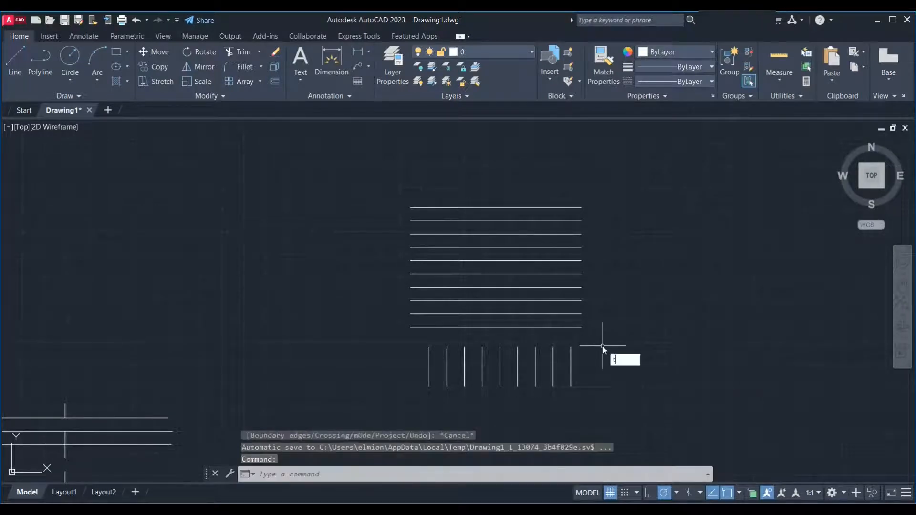
{"action": "type", "text": "r"}
{"action": "key", "text": "Return"}
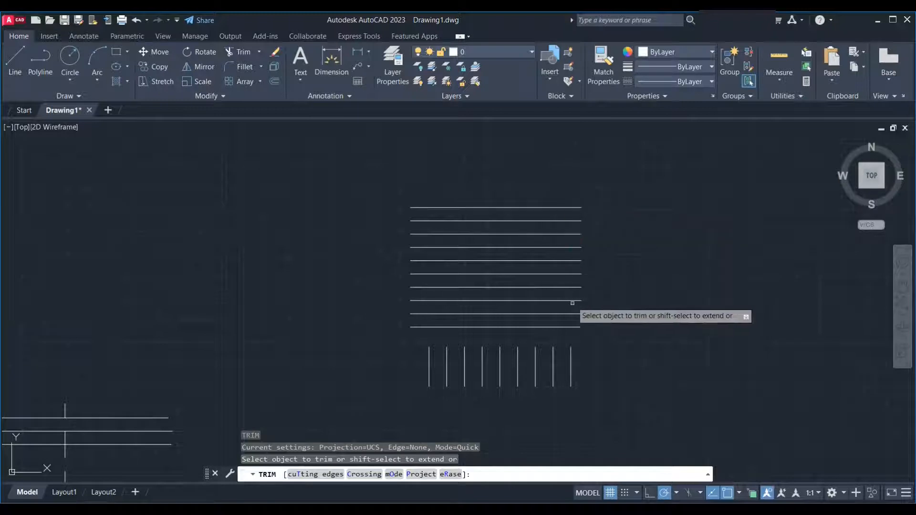
{"action": "key", "text": "Escape"}
{"action": "type", "text": "tr"}
{"action": "key", "text": "Return"}
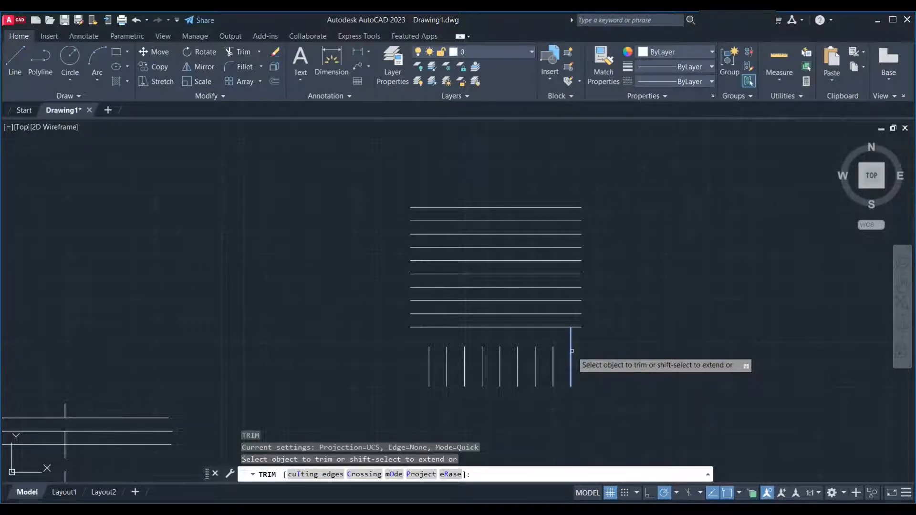
{"action": "left_click", "coordinate": [572, 351], "text": "shift"}
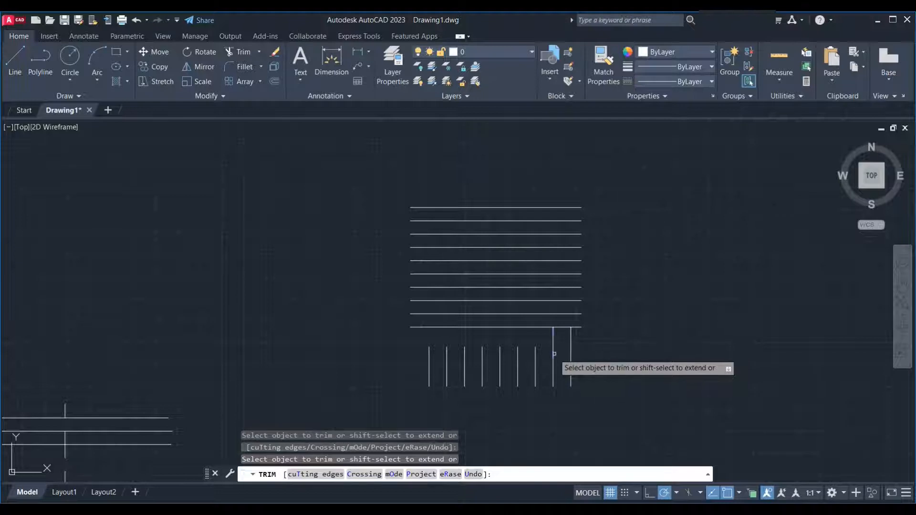
{"action": "left_click", "coordinate": [555, 353], "text": "shift"}
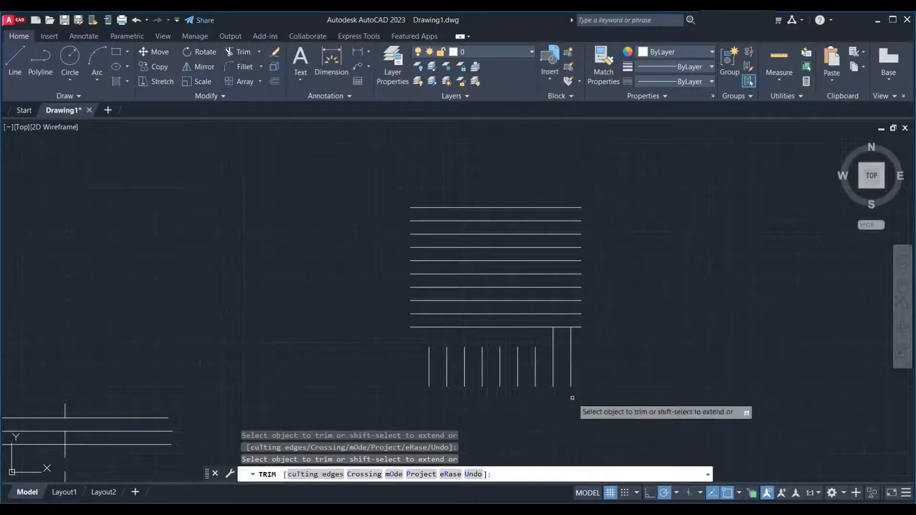
Within Trim, set the northernmost horizontal line as the cutting edge and extend the easternmost vertical line north to it
{"action": "type", "text": "t"}
{"action": "key", "text": "Return"}
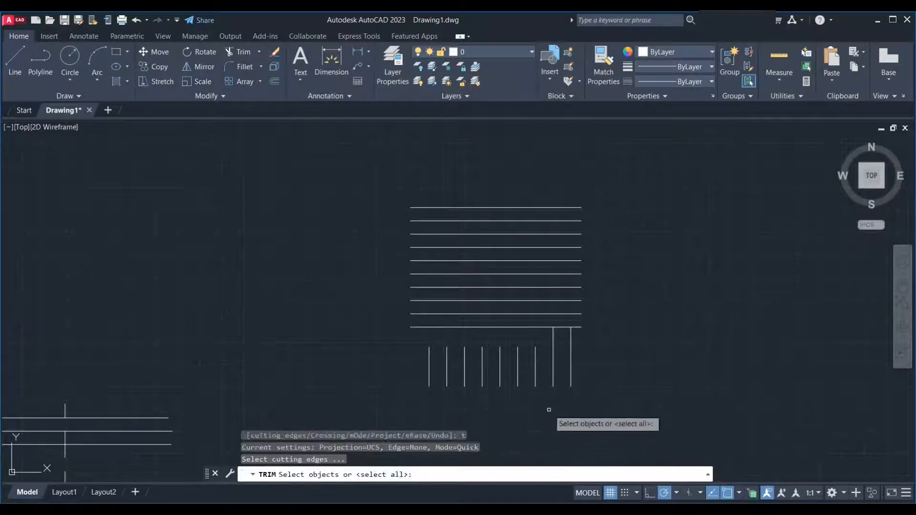
{"action": "left_click", "coordinate": [571, 207]}
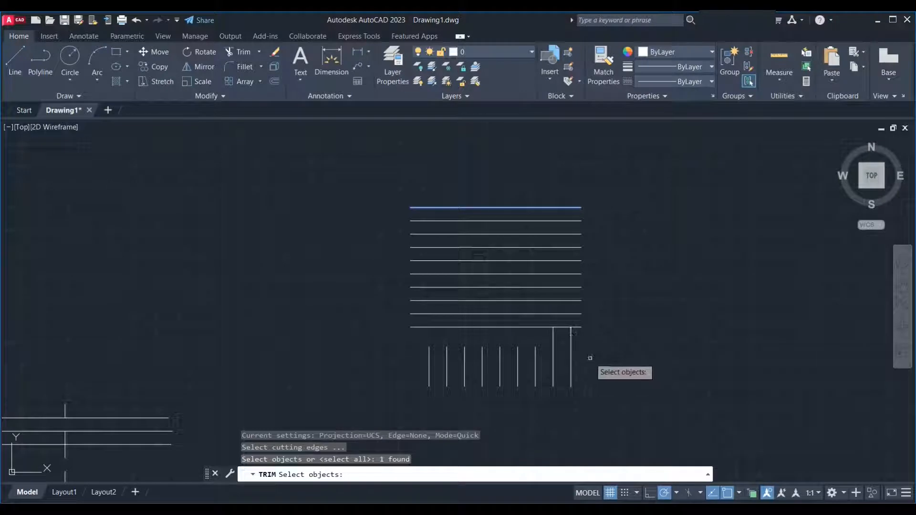
{"action": "key", "text": "Return"}
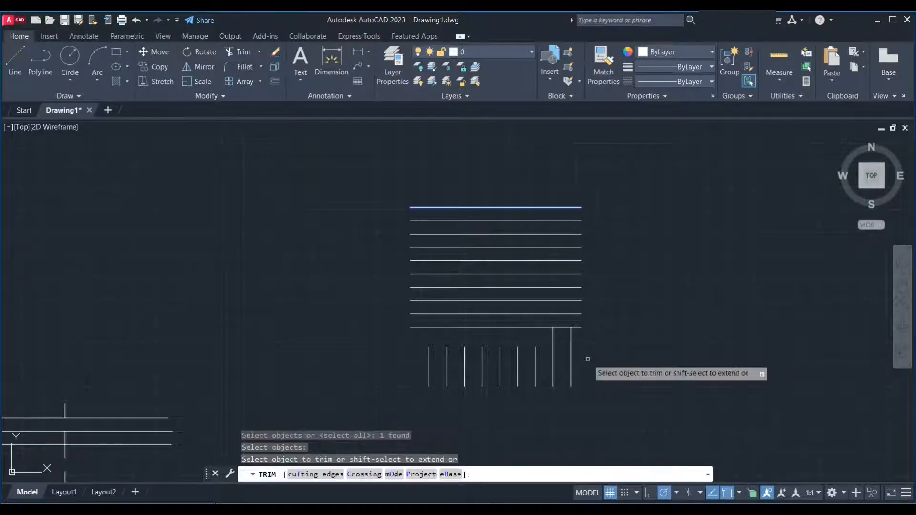
{"action": "left_click", "coordinate": [571, 337]}
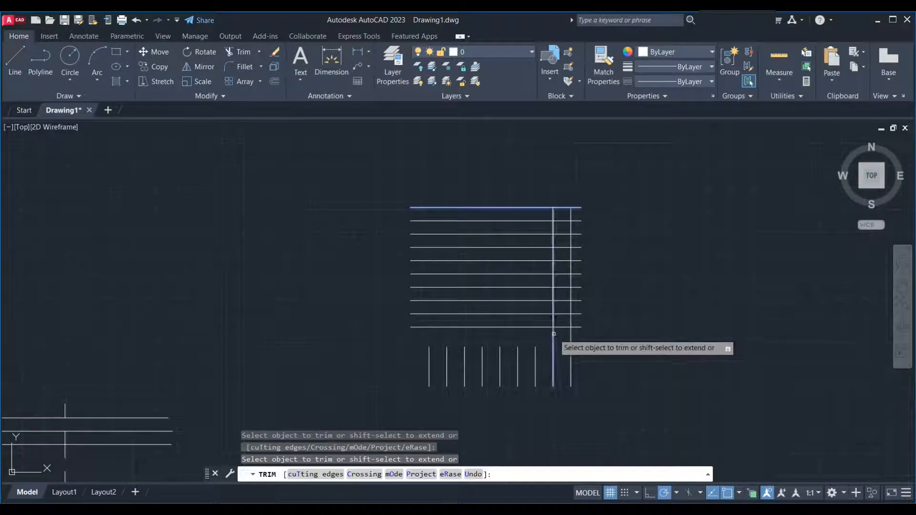
{"action": "left_click", "coordinate": [566, 312]}
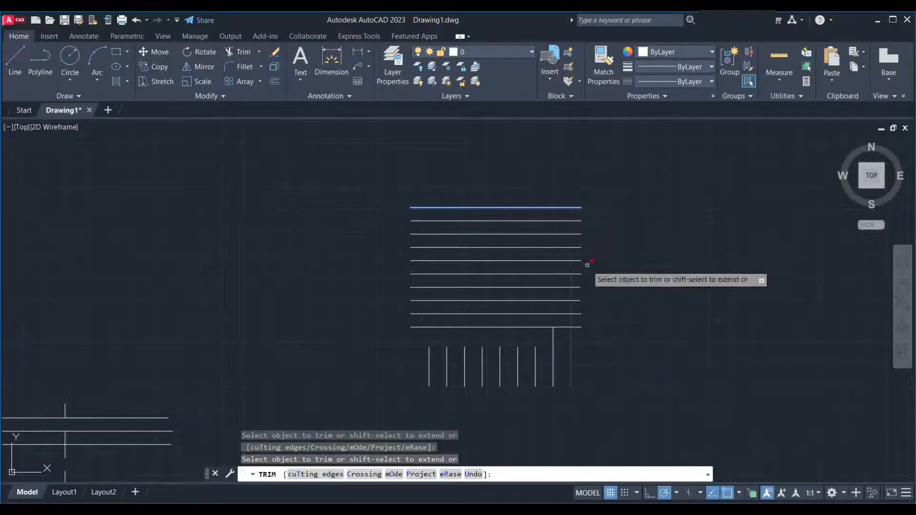
{"action": "key", "text": "Escape"}
Using the second horizontal line from the north as cutting edge, trim the easternmost vertical line south of it and extend the adjacent vertical line to it
{"action": "type", "text": "tr"}
{"action": "key", "text": "Return"}
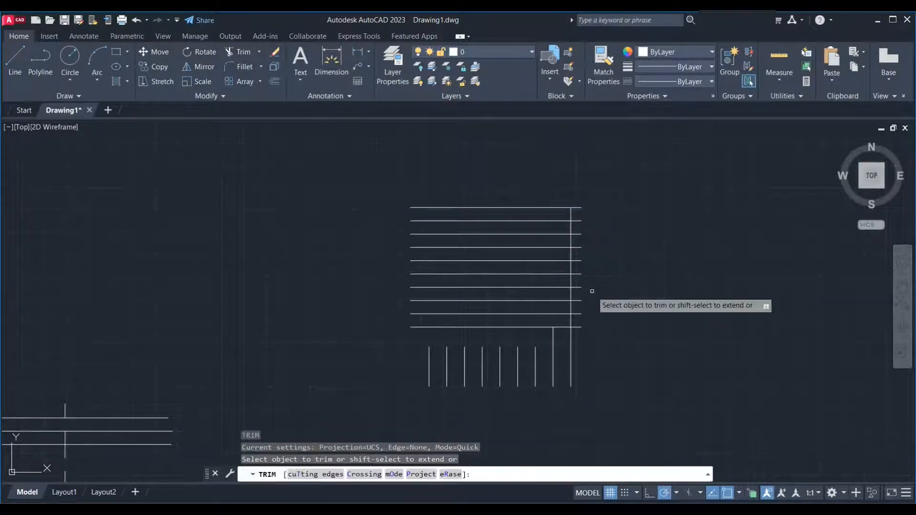
{"action": "type", "text": "t"}
{"action": "key", "text": "Return"}
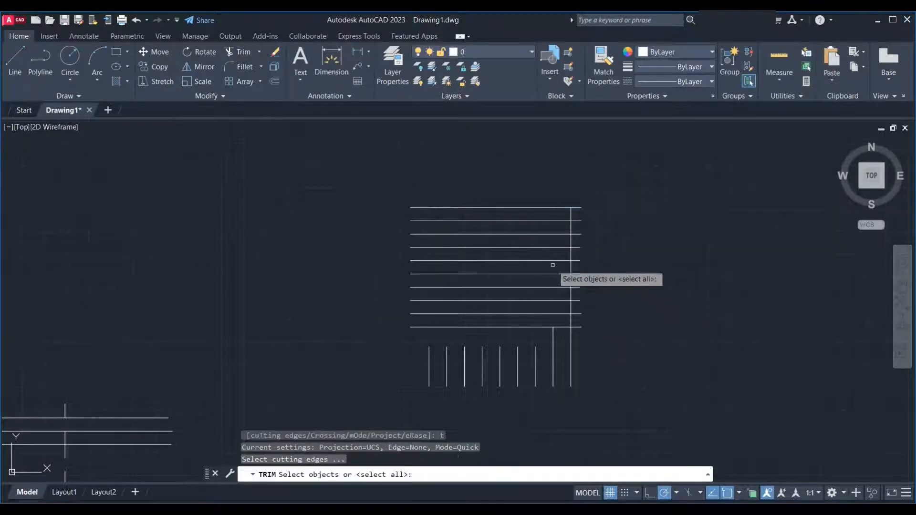
{"action": "left_click", "coordinate": [535, 221]}
{"action": "key", "text": "Return"}
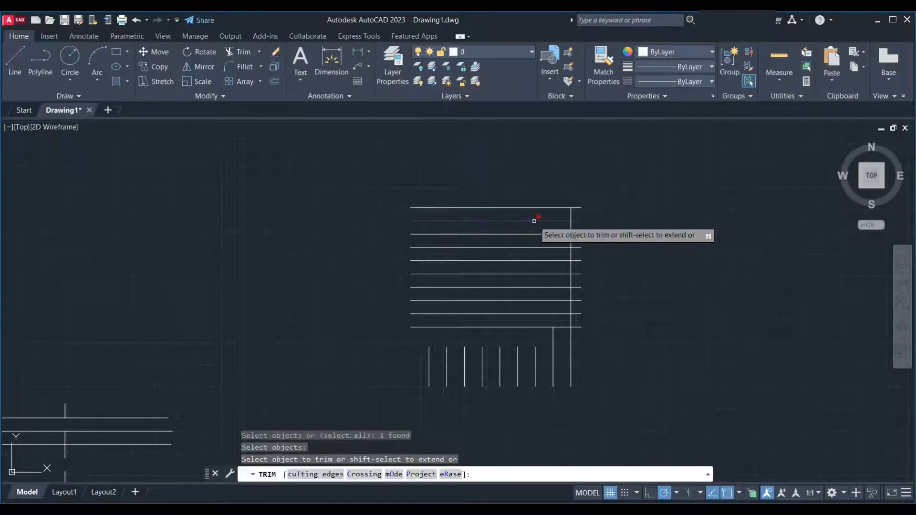
{"action": "left_click", "coordinate": [572, 225]}
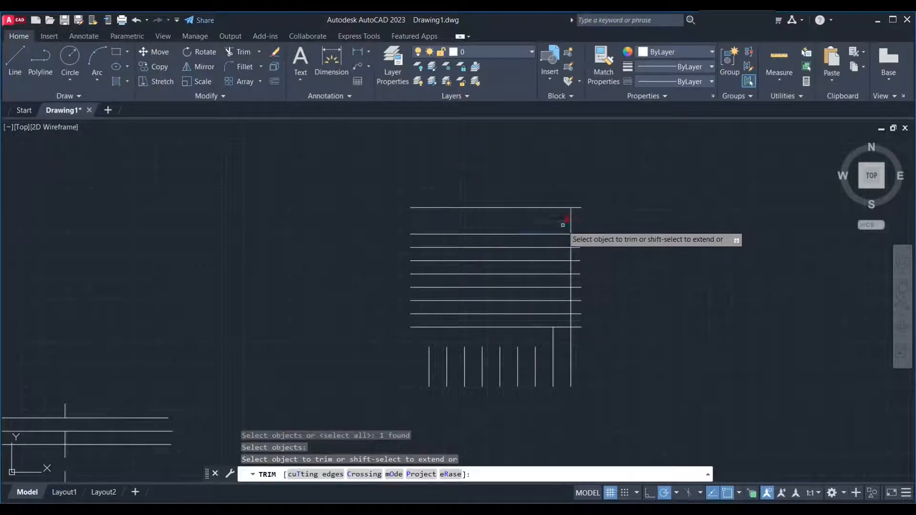
{"action": "left_click", "coordinate": [572, 225]}
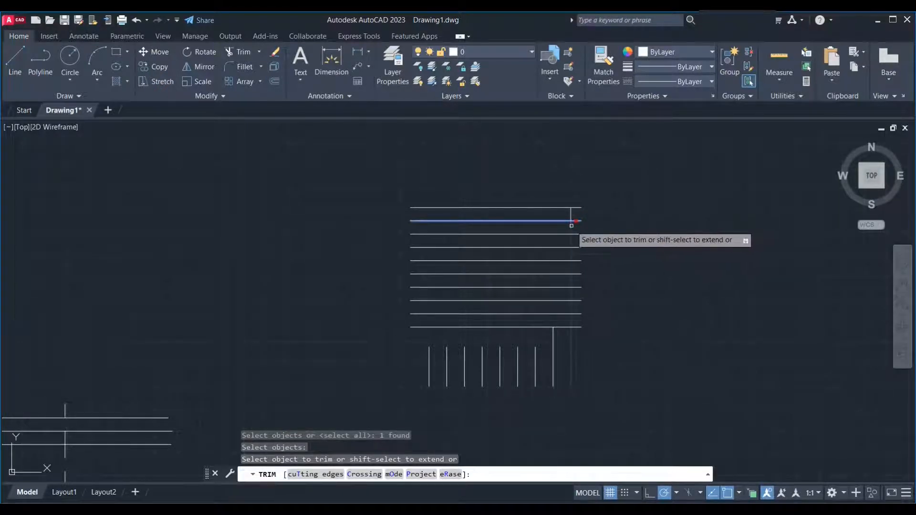
{"action": "left_click", "coordinate": [572, 226]}
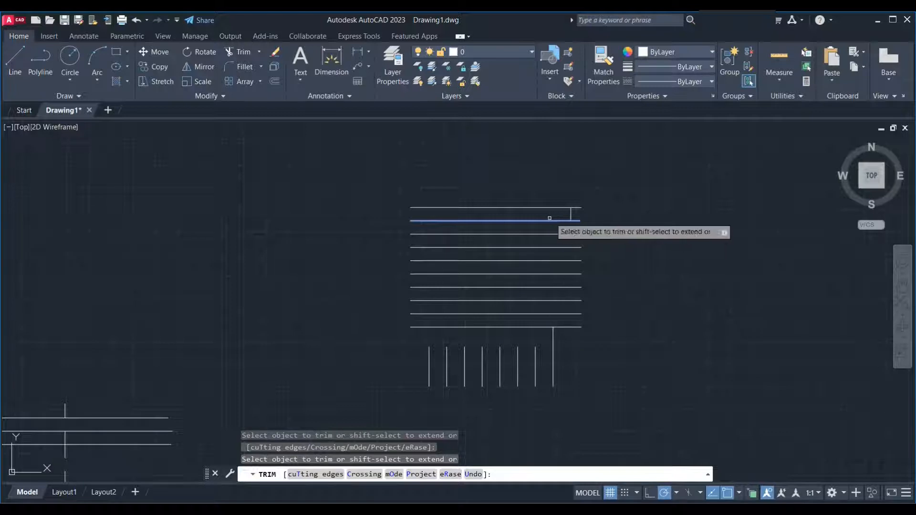
{"action": "left_click", "coordinate": [552, 332], "text": "shift"}
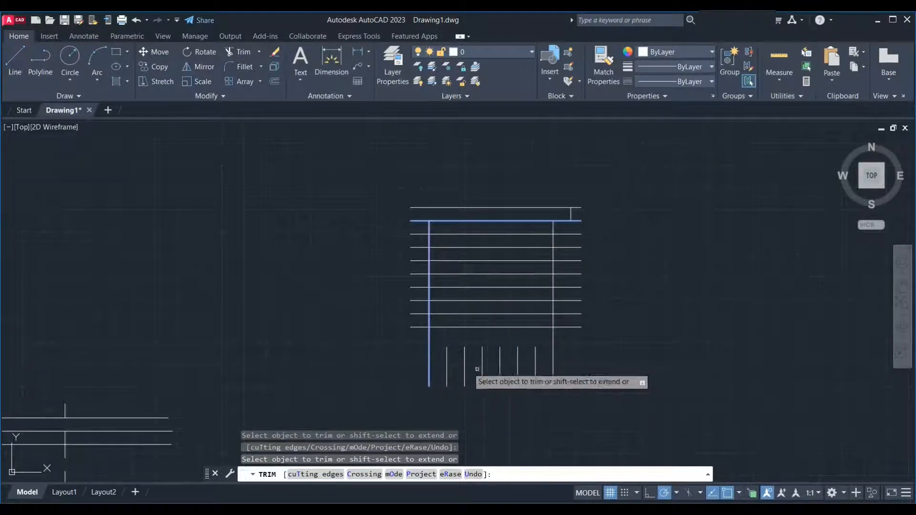
Extend the short vertical lines between the two outer verticals up to the second horizontal line from the top
{"action": "left_click_drag", "start_coordinate": [623, 364], "coordinate": [406, 364], "text": "shift"}
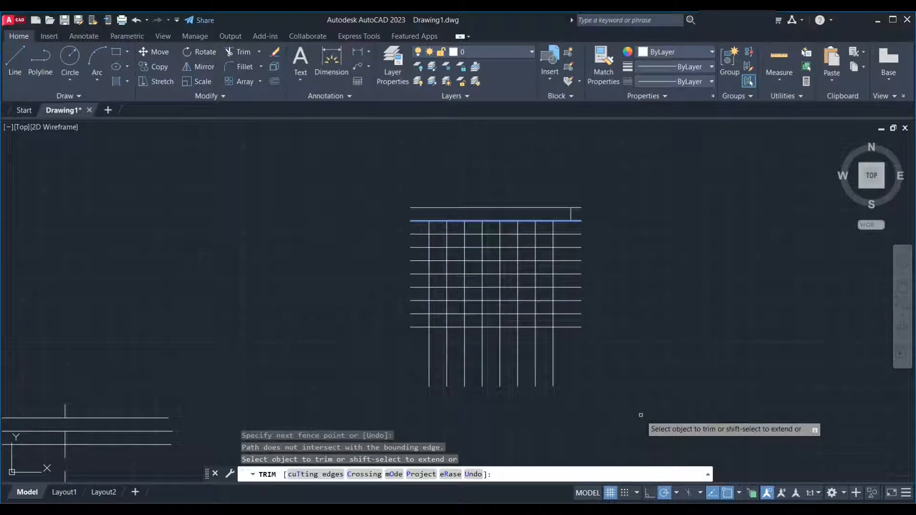
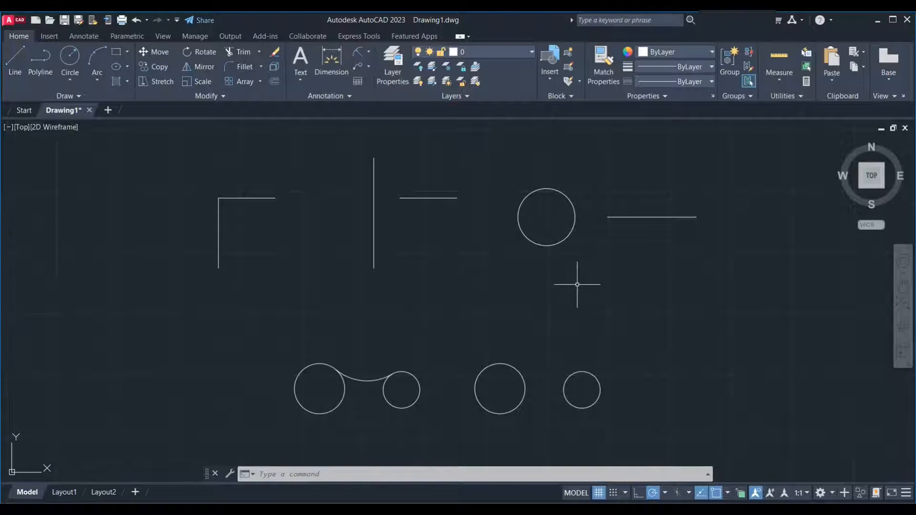
{"action": "type", "text": "f"}
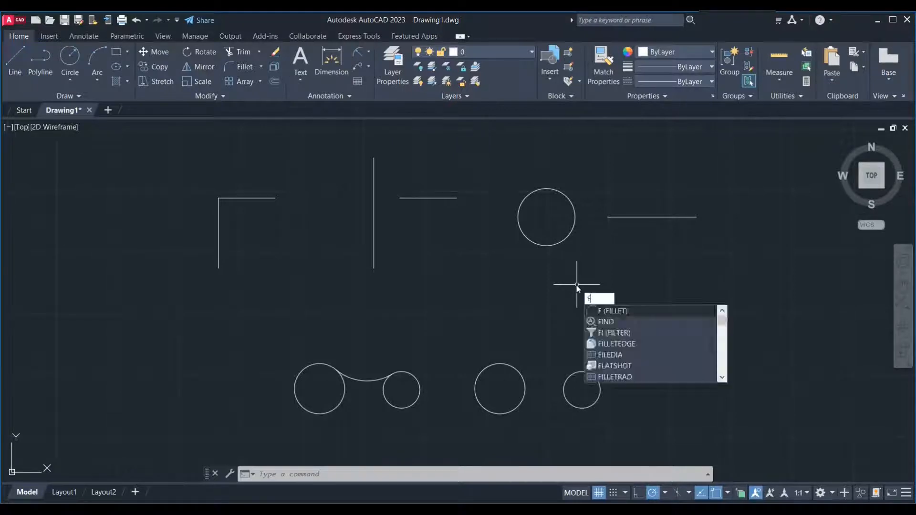
{"action": "key", "text": "Return"}
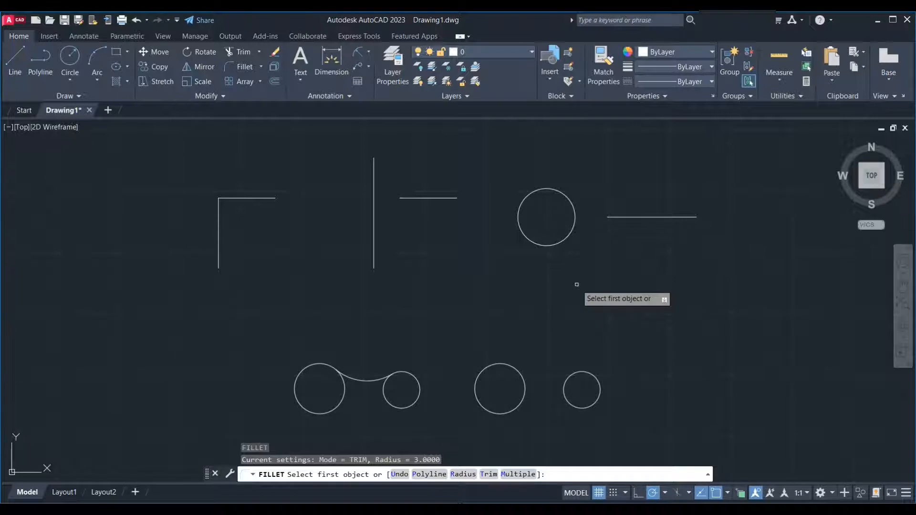
{"action": "key", "text": "Escape"}
{"action": "key", "text": "Return"}
{"action": "key", "text": "Escape"}
Try a radius 2 fillet on the corner where the leftmost vertical and horizontal lines meet, and undo it
{"action": "key", "text": "Return"}
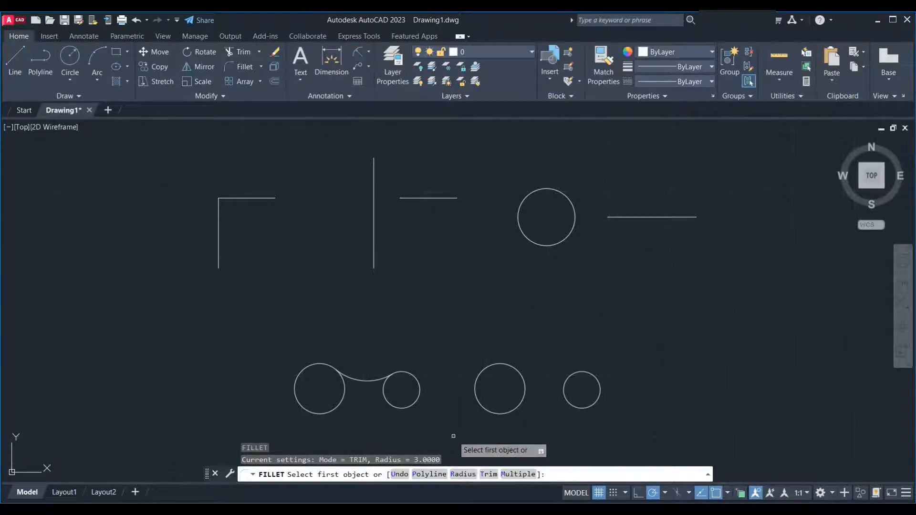
{"action": "type", "text": "r"}
{"action": "key", "text": "Return"}
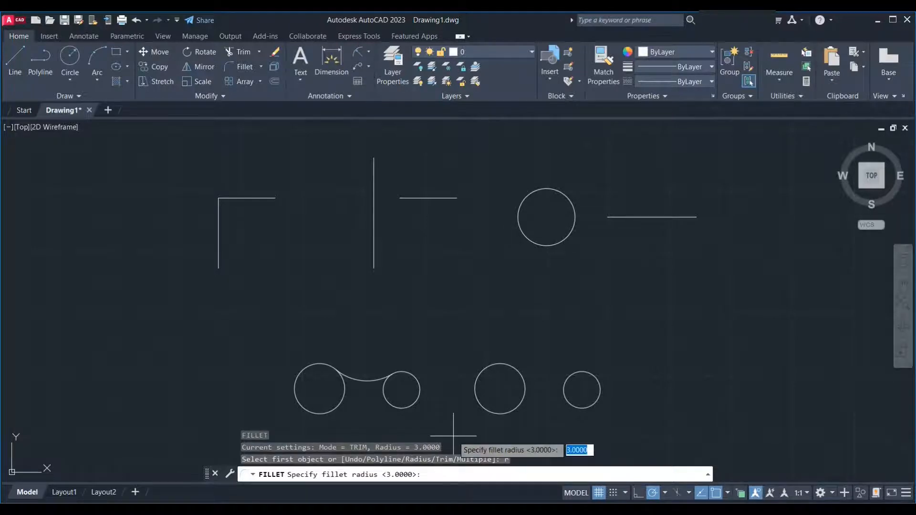
{"action": "type", "text": "2"}
{"action": "key", "text": "Return"}
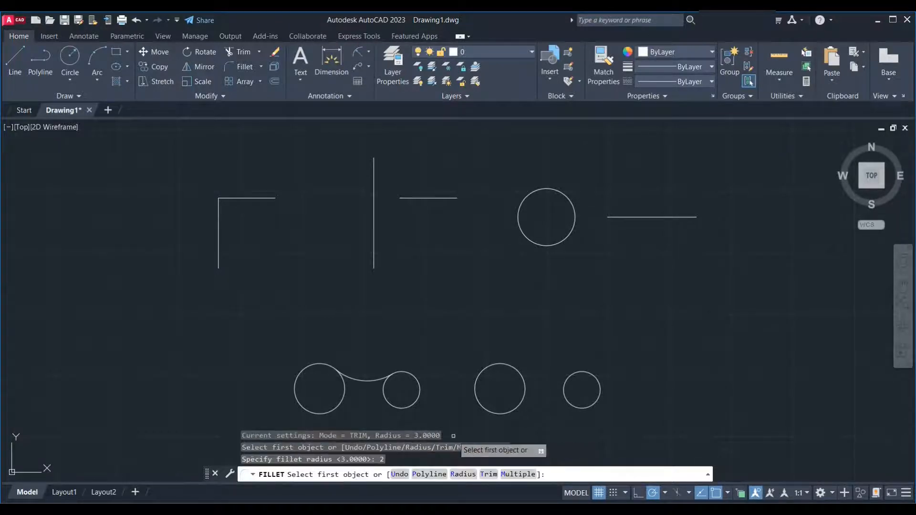
{"action": "scroll", "coordinate": [232, 177], "scroll_direction": "up", "scroll_amount": 2}
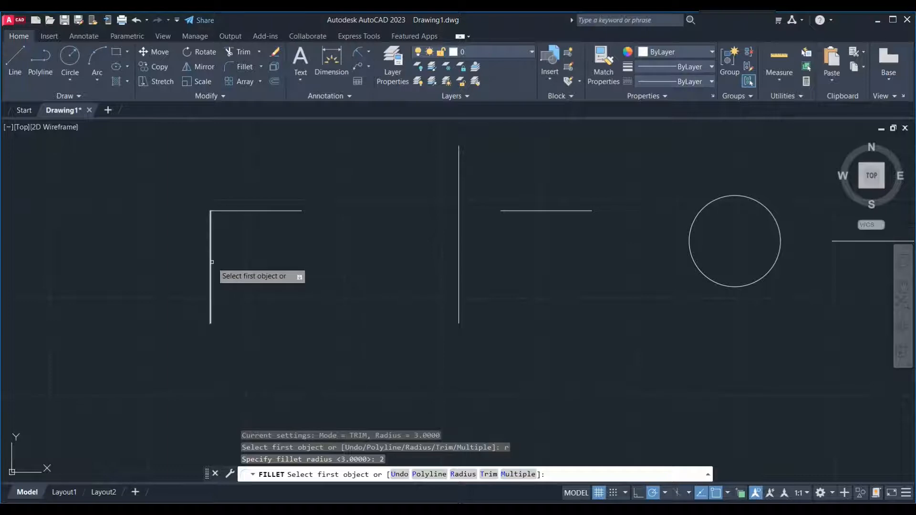
{"action": "left_click", "coordinate": [251, 210]}
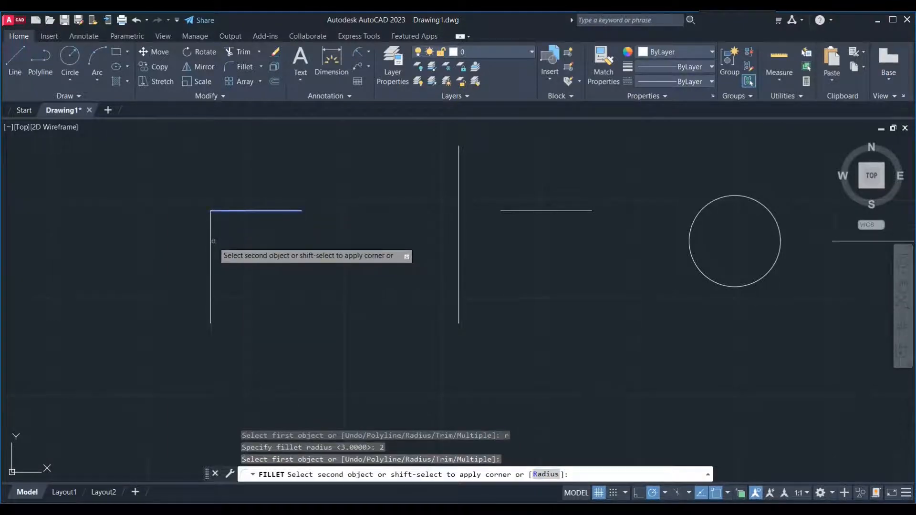
{"action": "left_click", "coordinate": [212, 243]}
{"action": "key", "text": "ctrl+z"}
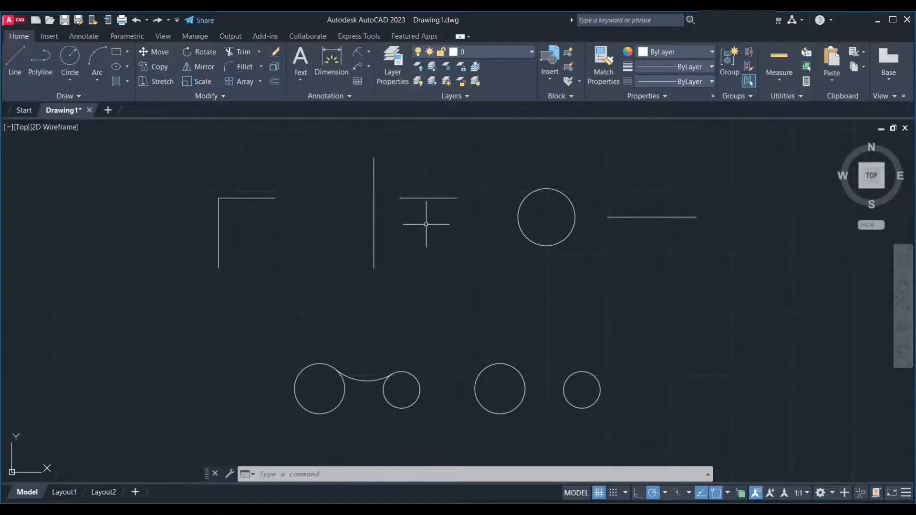
Fillet the separated horizontal line and the long vertical line beside it with radius 1
{"action": "type", "text": "f"}
{"action": "key", "text": "Return"}
{"action": "type", "text": "r"}
{"action": "key", "text": "Return"}
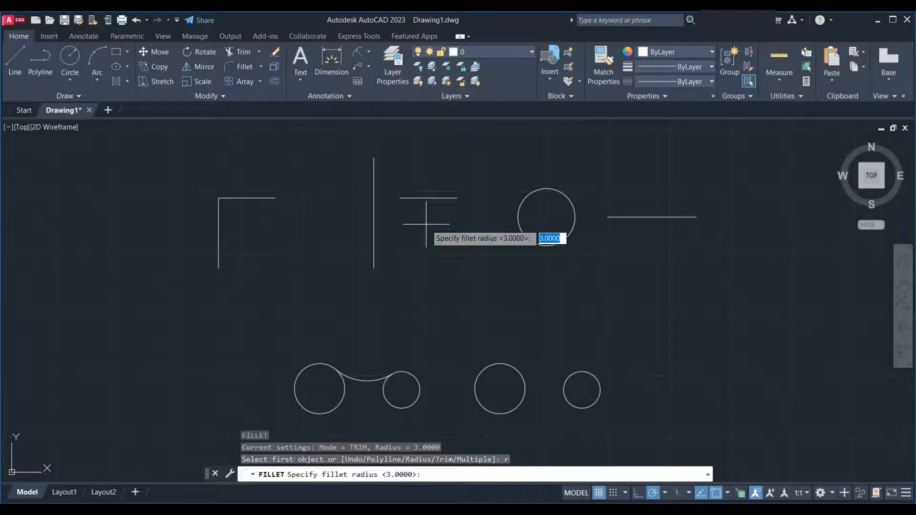
{"action": "type", "text": "1"}
{"action": "key", "text": "Return"}
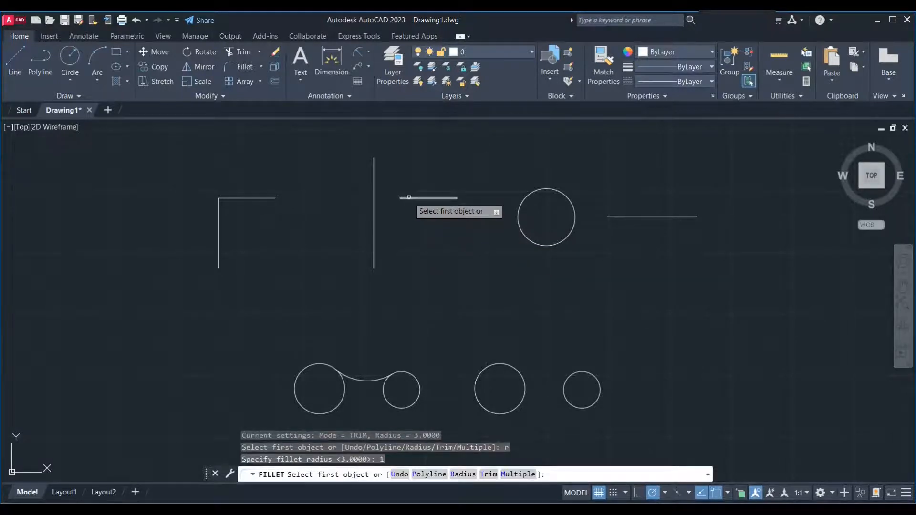
{"action": "left_click", "coordinate": [409, 197]}
{"action": "left_click", "coordinate": [374, 216]}
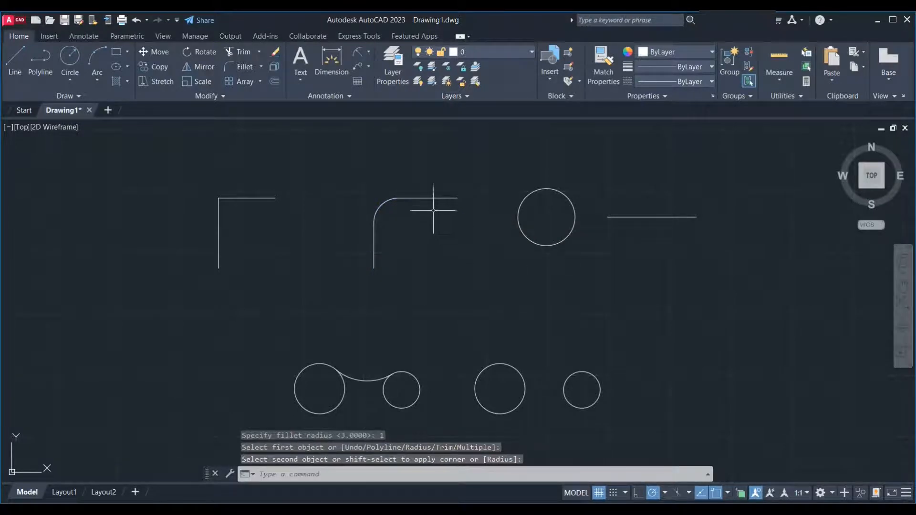
Try a radius 2 fillet between the horizontal line and the upper side of the neighbouring circle, and undo it
{"action": "scroll", "coordinate": [617, 220], "scroll_direction": "up", "scroll_amount": 2}
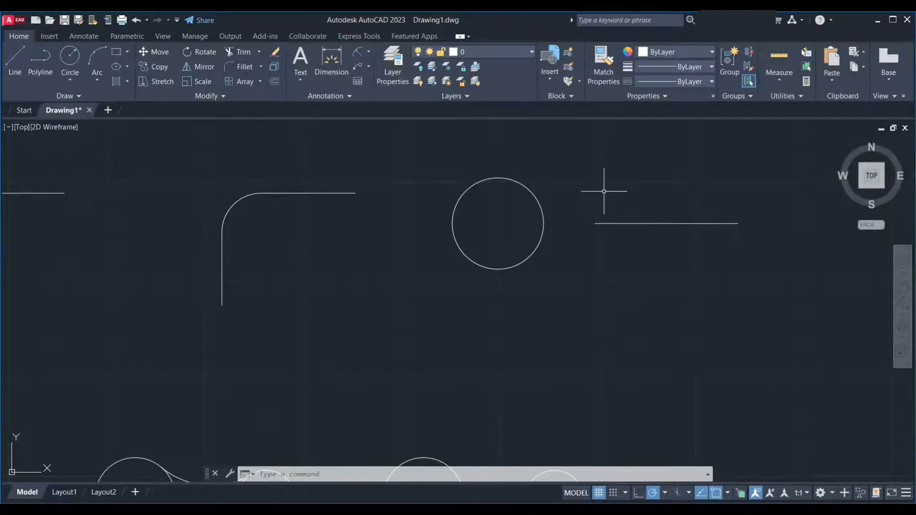
{"action": "type", "text": "f"}
{"action": "key", "text": "Return"}
{"action": "type", "text": "r"}
{"action": "key", "text": "Return"}
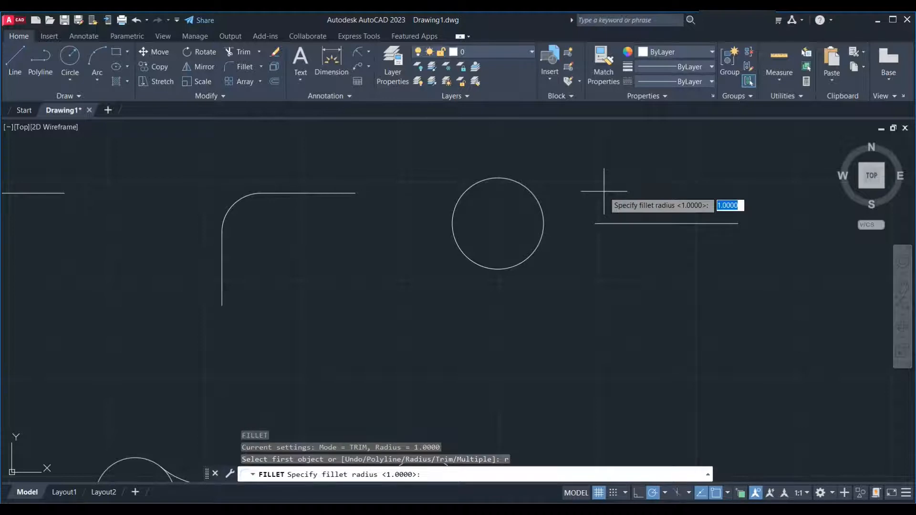
{"action": "key", "text": "Return"}
{"action": "left_click", "coordinate": [606, 223]}
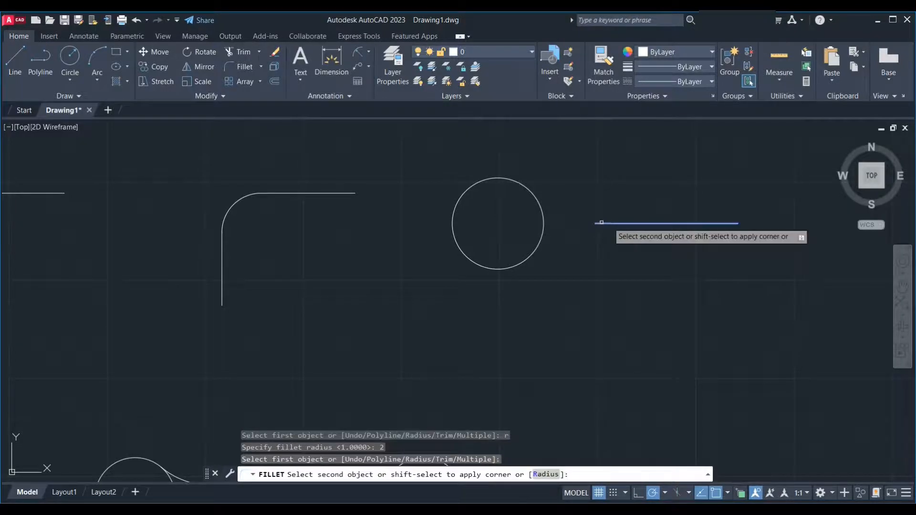
{"action": "left_click", "coordinate": [534, 193]}
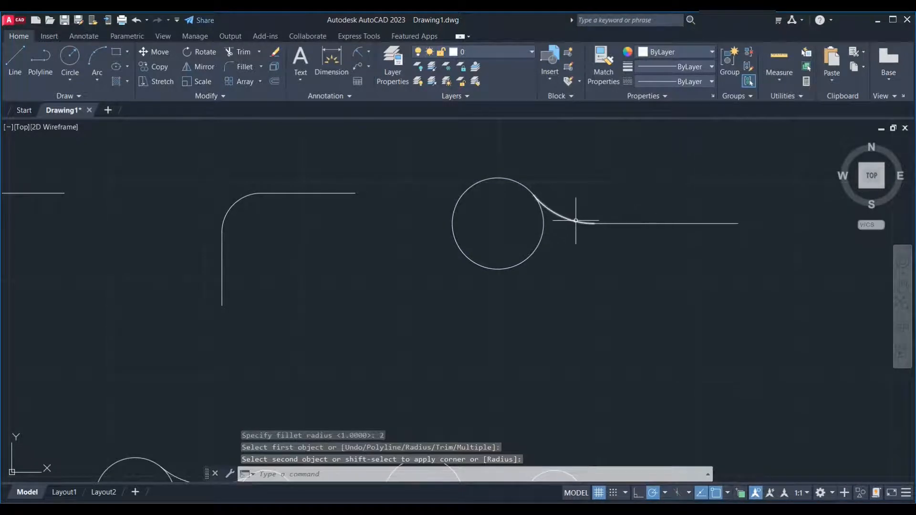
{"action": "key", "text": "Escape"}
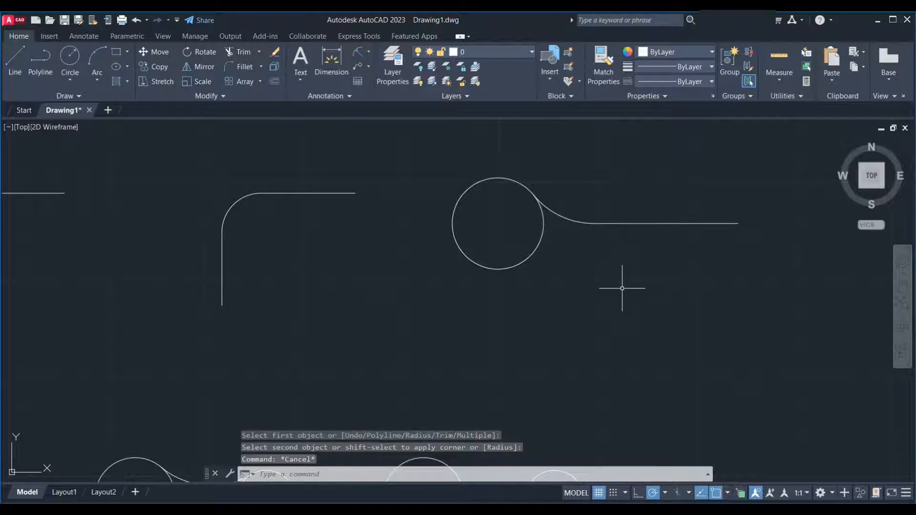
{"action": "key", "text": "ctrl+z"}
Fillet the horizontal line to the upper side of the neighbouring circle with radius 1
{"action": "type", "text": "f"}
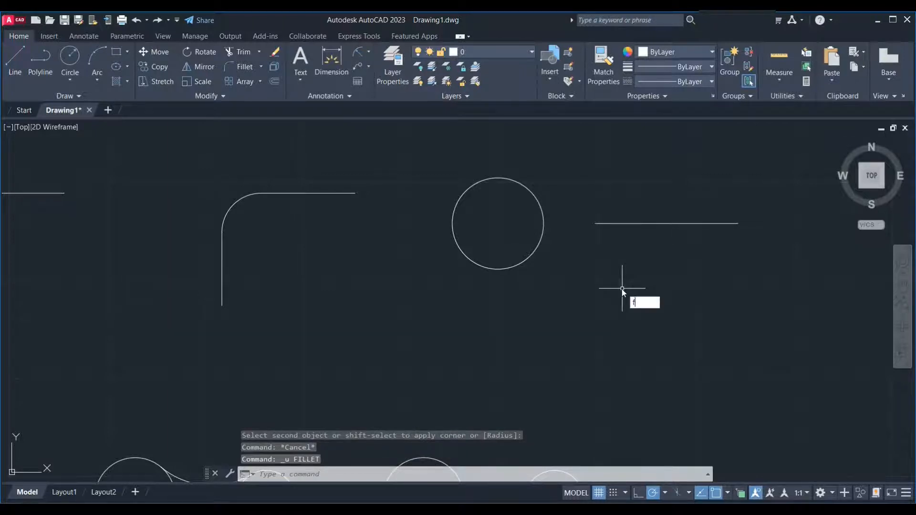
{"action": "key", "text": "Return"}
{"action": "type", "text": "r"}
{"action": "key", "text": "Return"}
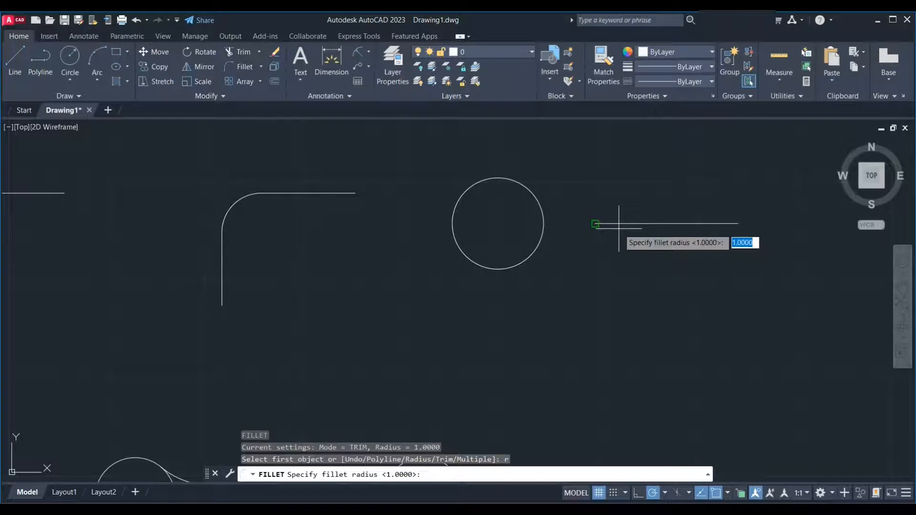
{"action": "type", "text": "1"}
{"action": "key", "text": "Return"}
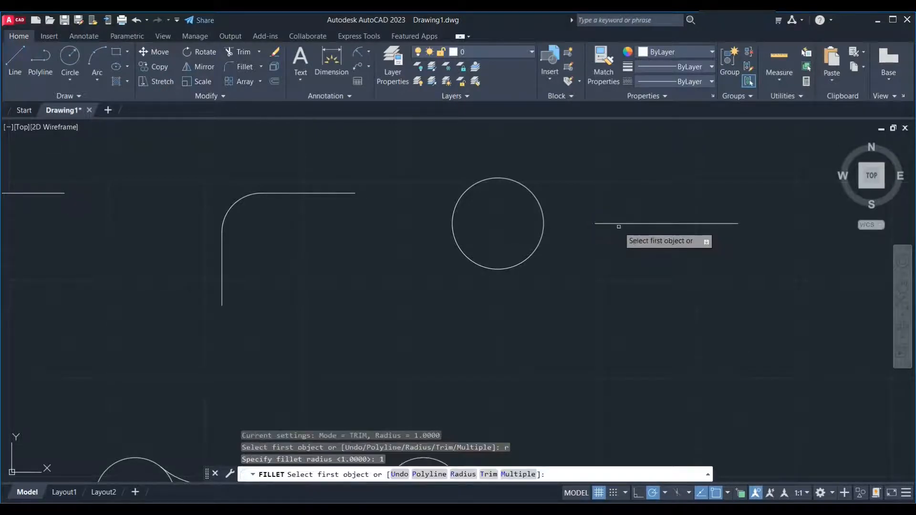
{"action": "left_click", "coordinate": [619, 226]}
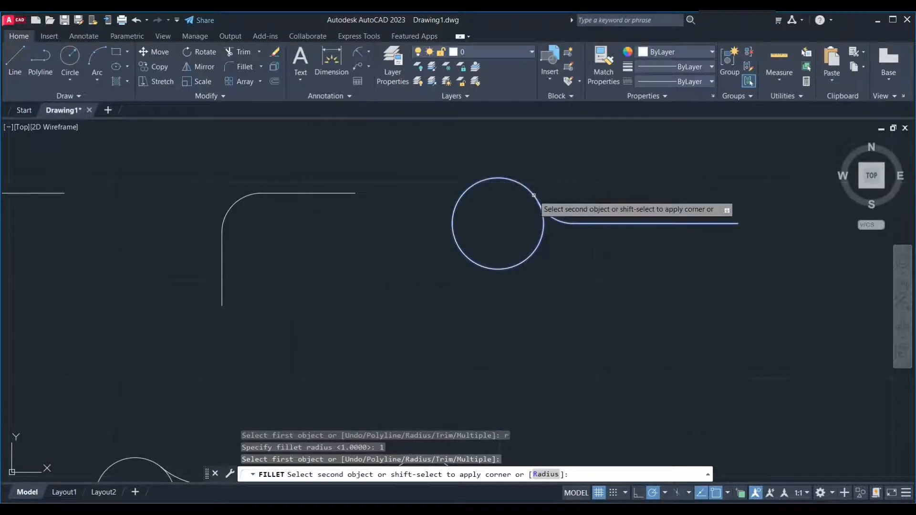
{"action": "left_click", "coordinate": [532, 193]}
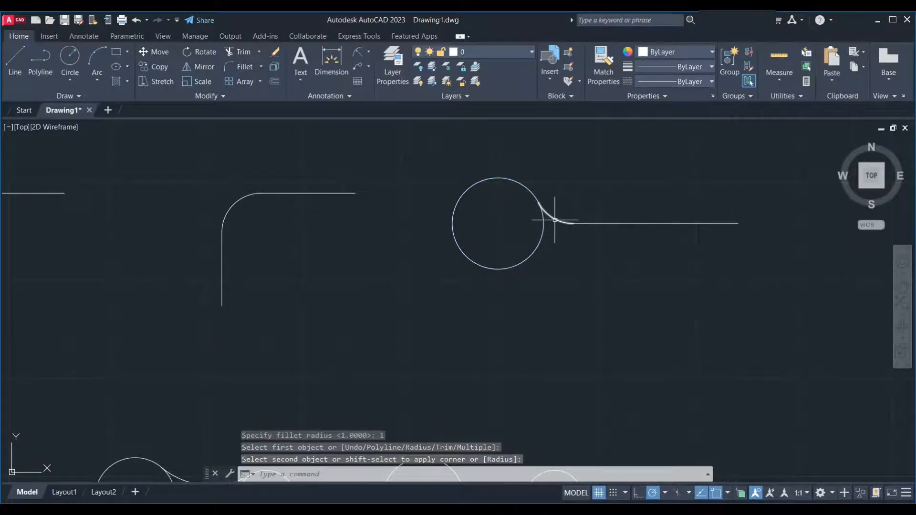
Draw a radius 2 circle tangent to the upper sides of the two unconnected circles using the tan-tan-radius option
{"action": "scroll", "coordinate": [615, 167], "scroll_direction": "down", "scroll_amount": 2}
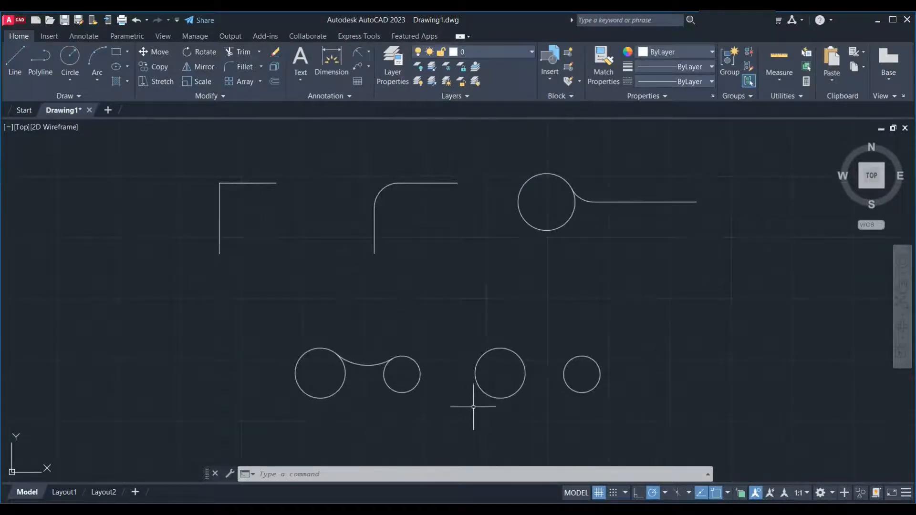
{"action": "scroll", "coordinate": [410, 428], "scroll_direction": "up", "scroll_amount": 2}
{"action": "middle_click_drag", "start_coordinate": [410, 429], "coordinate": [371, 428]}
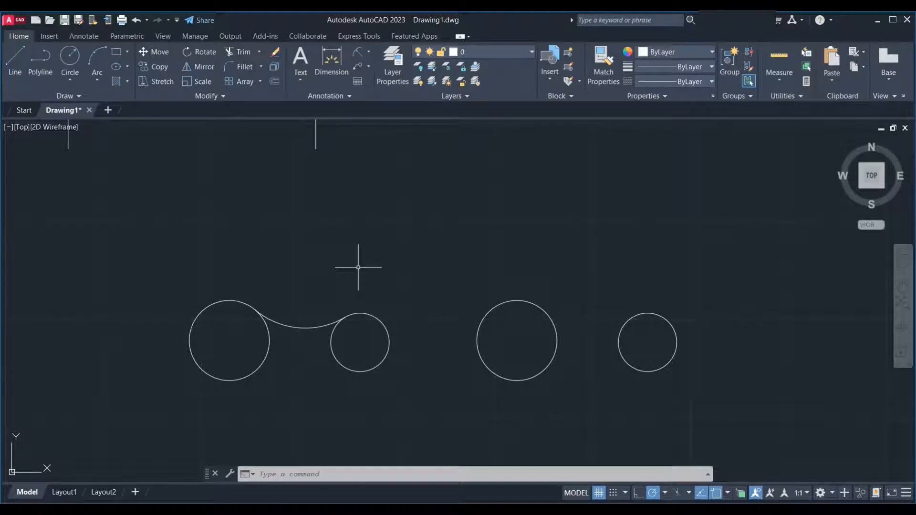
{"action": "type", "text": "c"}
{"action": "key", "text": "Return"}
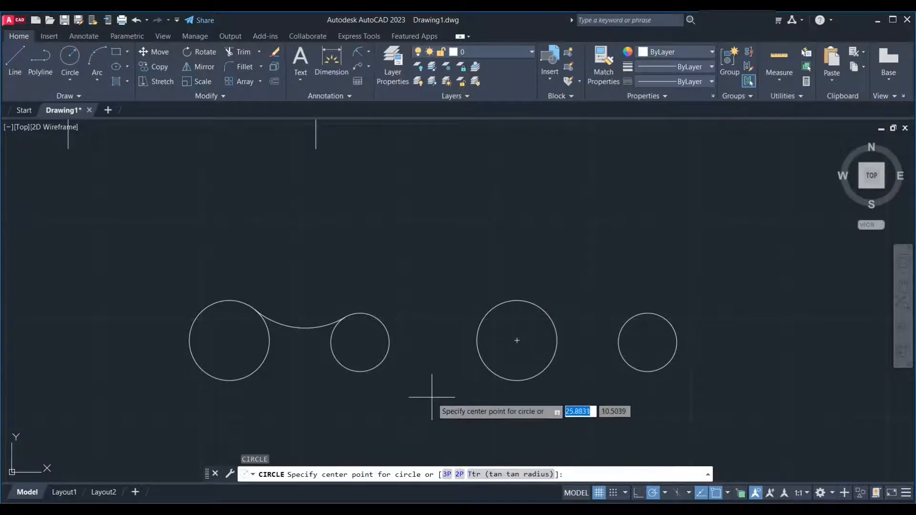
{"action": "type", "text": "t"}
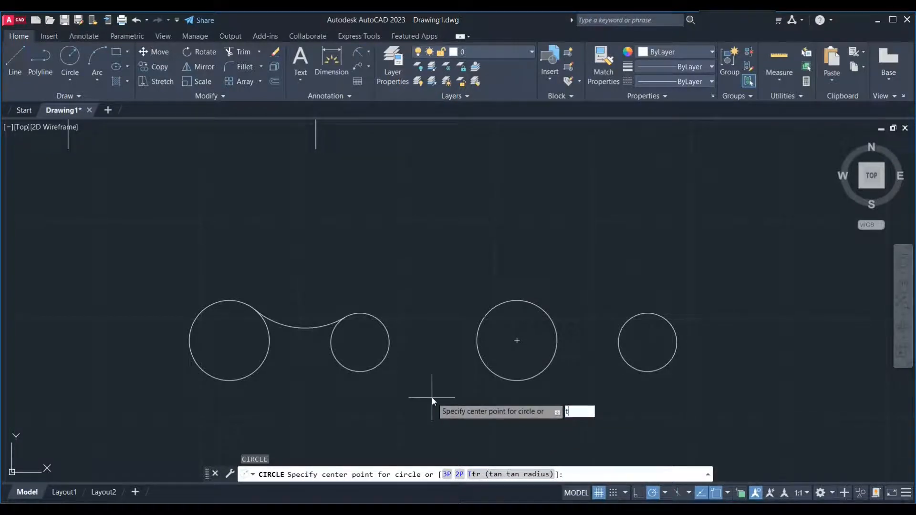
{"action": "key", "text": "Return"}
{"action": "left_click", "coordinate": [540, 310]}
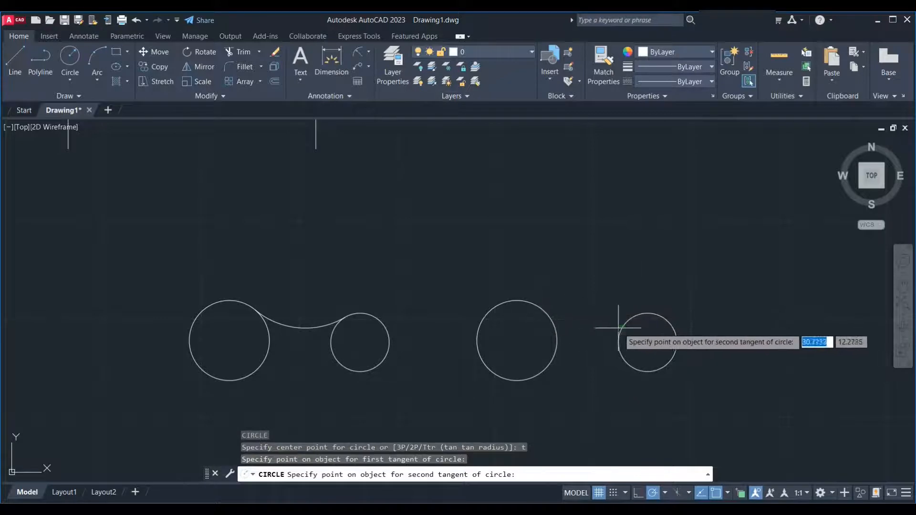
{"action": "left_click", "coordinate": [625, 323]}
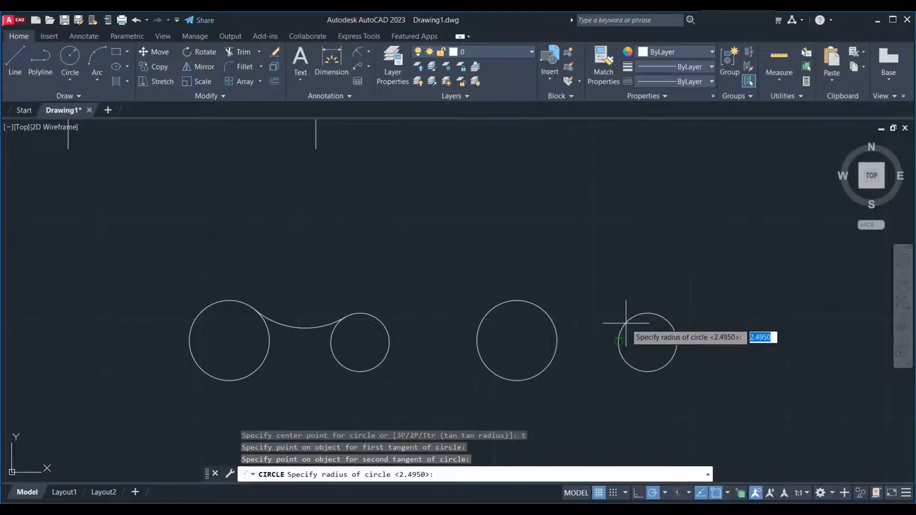
{"action": "key", "text": "Return"}
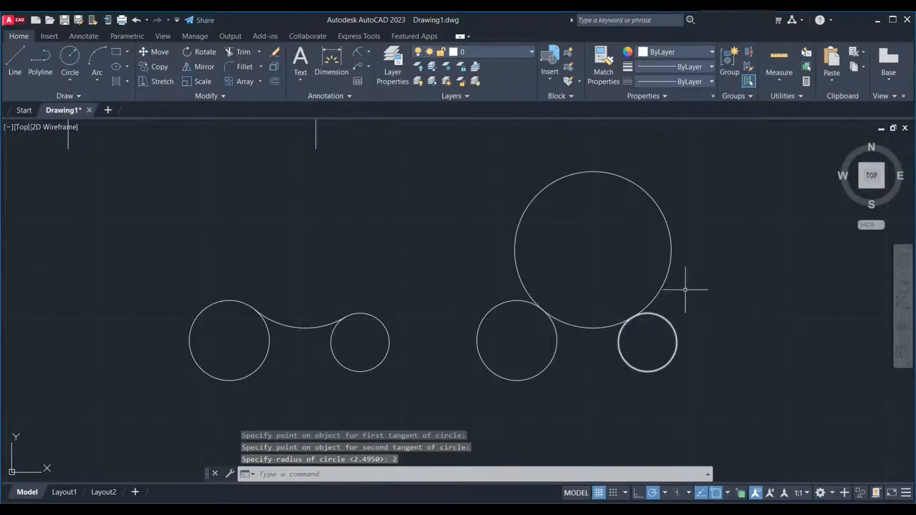
Trim away the upper part of the large tangent circle, leaving only the arc that connects the two circles
{"action": "type", "text": "tr"}
{"action": "key", "text": "Return"}
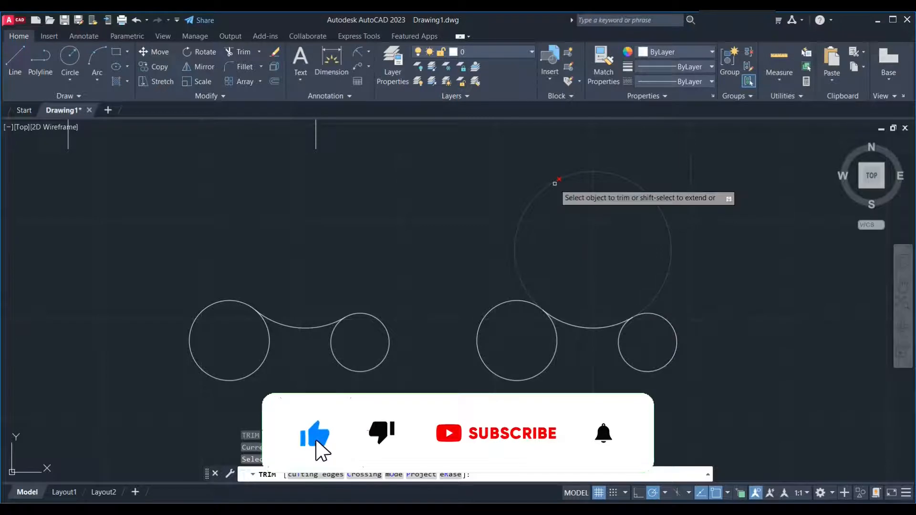
{"action": "scroll", "coordinate": [440, 193], "scroll_direction": "down", "scroll_amount": 2}
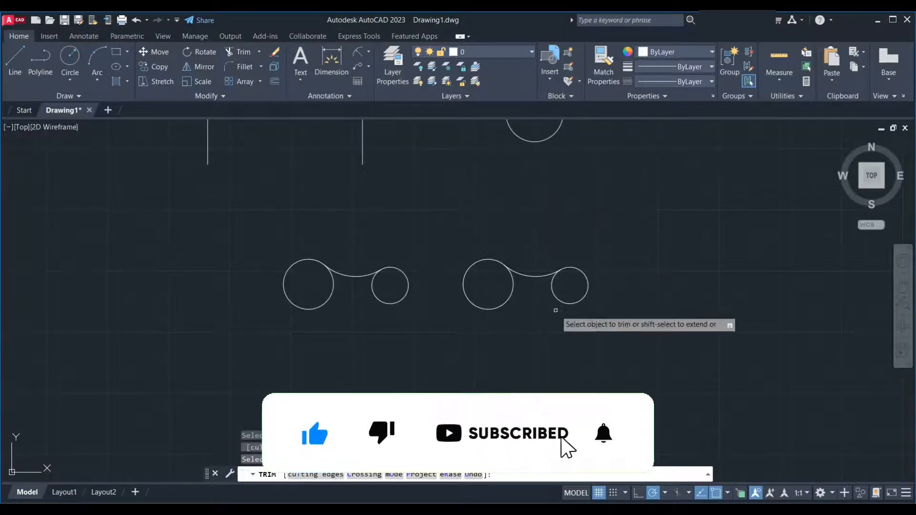
{"action": "key", "text": "Escape"}
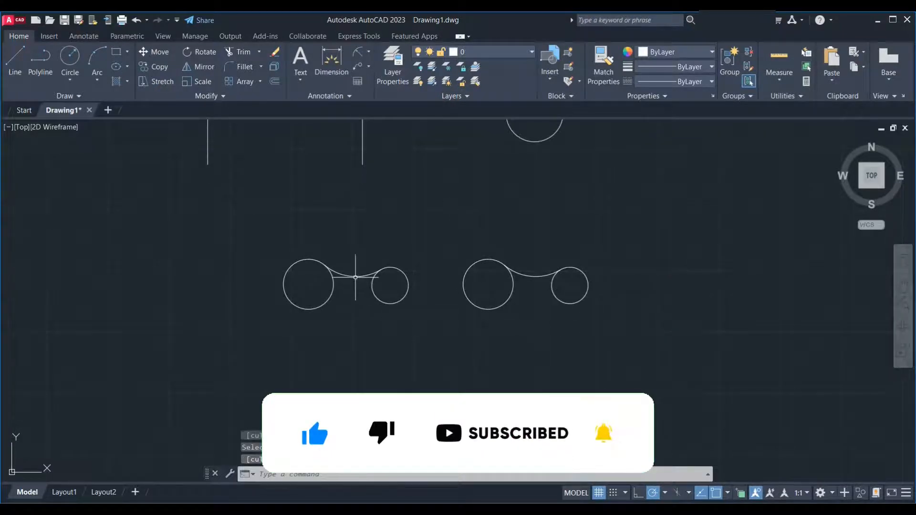
Copy the right-hand pair of circles and their connecting arc to a spot directly below the original
{"action": "left_click", "coordinate": [640, 245]}
{"action": "left_click", "coordinate": [493, 329]}
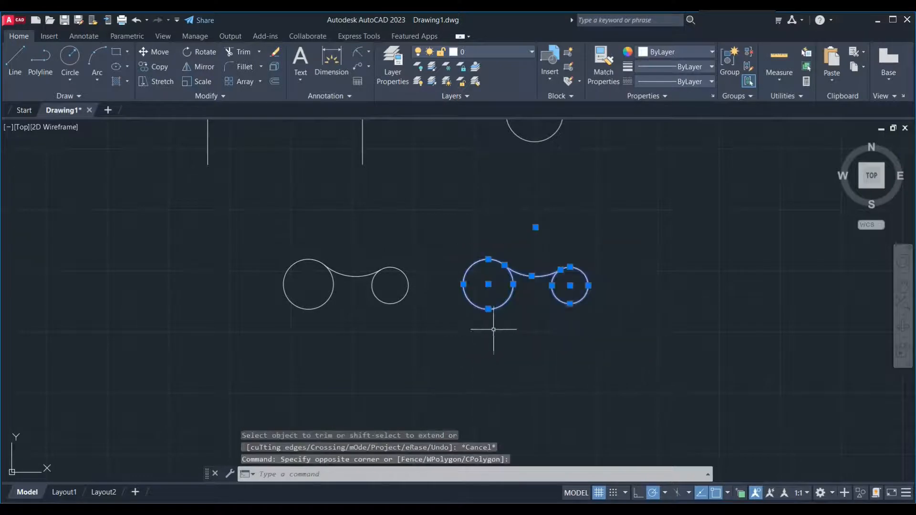
{"action": "type", "text": "co"}
{"action": "key", "text": "Return"}
{"action": "left_click", "coordinate": [664, 260]}
{"action": "left_click", "coordinate": [663, 363]}
{"action": "key", "text": "Escape"}
Delete the connecting arc from the lower copy of the circle pair
{"action": "left_click", "coordinate": [533, 382]}
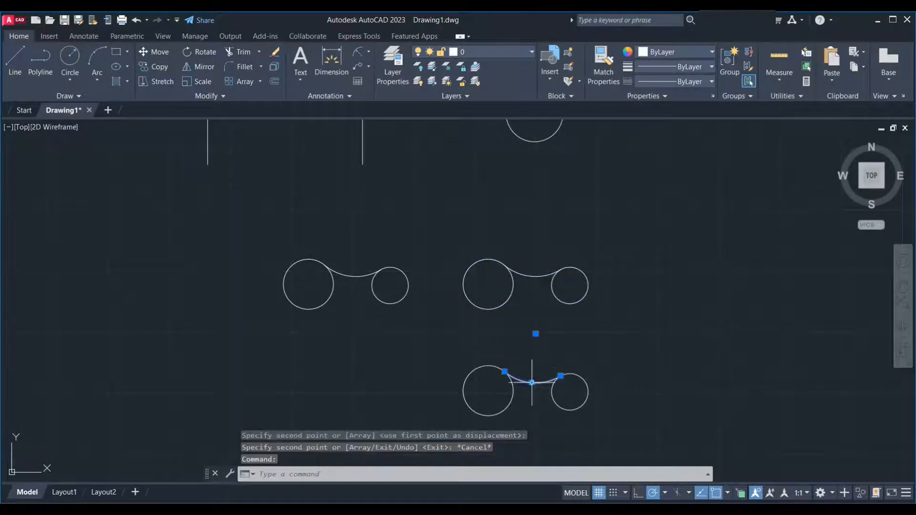
{"action": "key", "text": "Delete"}
{"action": "scroll", "coordinate": [540, 422], "scroll_direction": "up", "scroll_amount": 2}
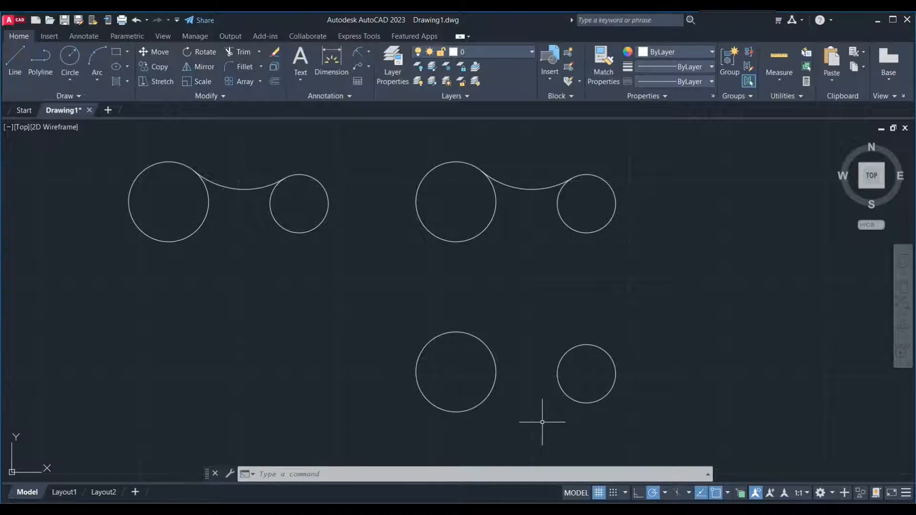
Fillet the upper sides of the lower pair's two circles with radius 2 to connect them with an arc
{"action": "type", "text": "f"}
{"action": "key", "text": "Return"}
{"action": "type", "text": "r"}
{"action": "key", "text": "Return"}
{"action": "type", "text": "2"}
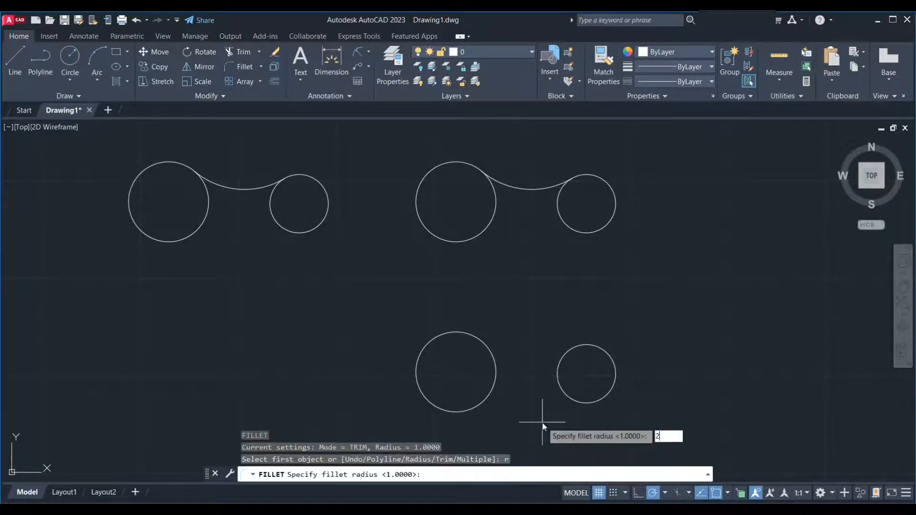
{"action": "key", "text": "Return"}
{"action": "left_click", "coordinate": [487, 344]}
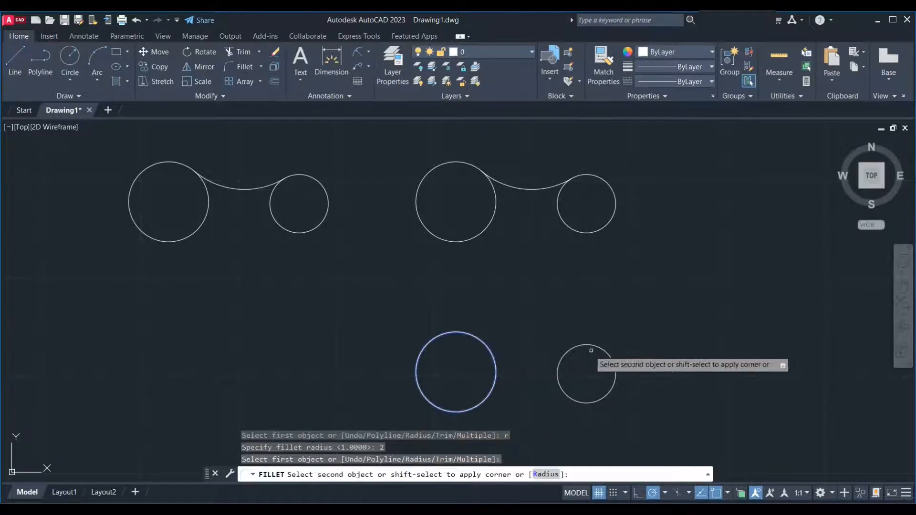
{"action": "left_click", "coordinate": [591, 346]}
Draw a vertical line upward and continue it with a horizontal line to the right, forming a square corner beside the circle pairs
{"action": "scroll", "coordinate": [334, 359], "scroll_direction": "down", "scroll_amount": 2}
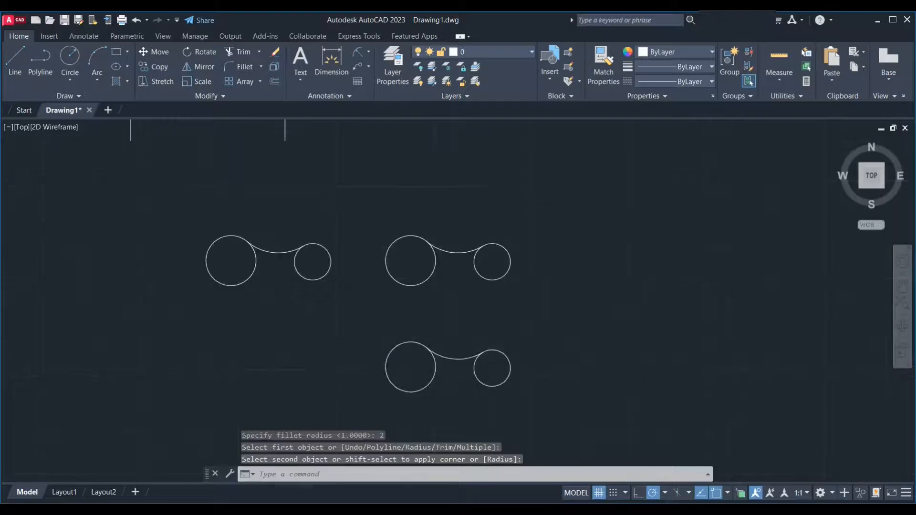
{"action": "scroll", "coordinate": [338, 358], "scroll_direction": "down", "scroll_amount": 2}
{"action": "middle_click_drag", "start_coordinate": [473, 360], "coordinate": [353, 357]}
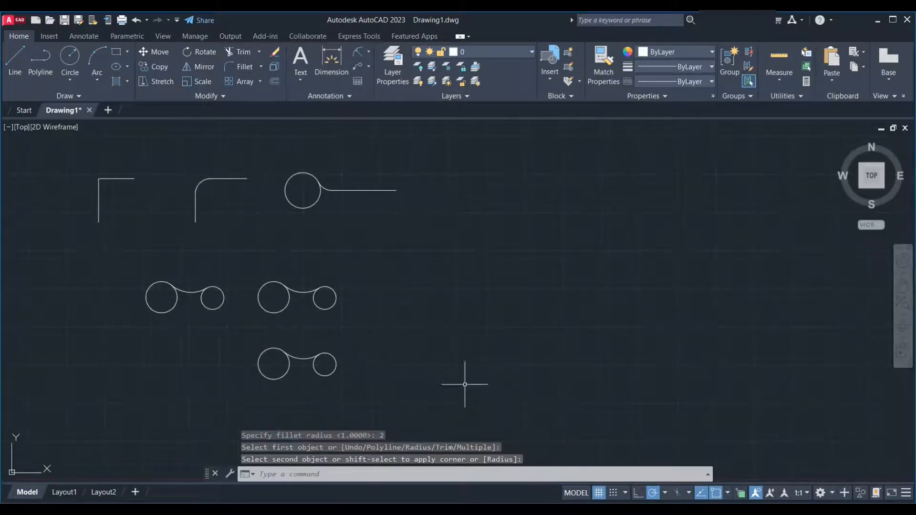
{"action": "type", "text": "l"}
{"action": "key", "text": "Return"}
{"action": "left_click", "coordinate": [462, 399]}
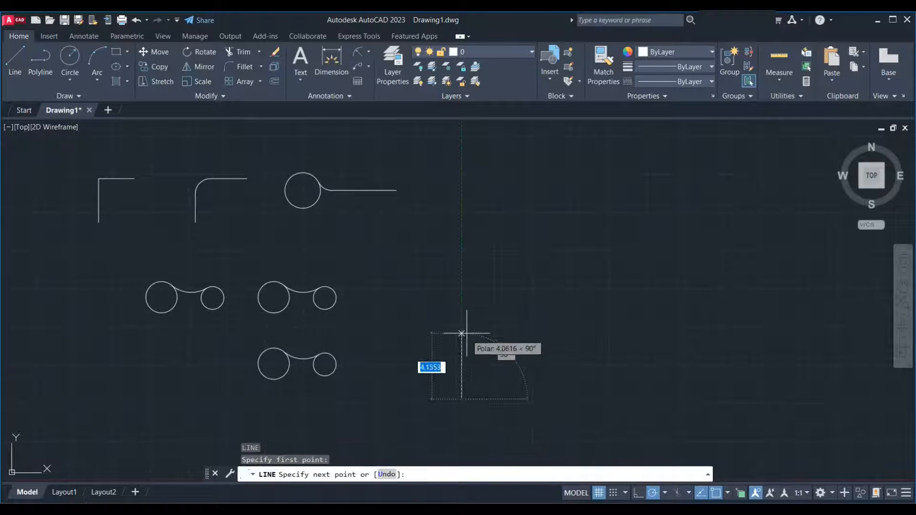
{"action": "left_click", "coordinate": [462, 311]}
{"action": "left_click", "coordinate": [559, 311]}
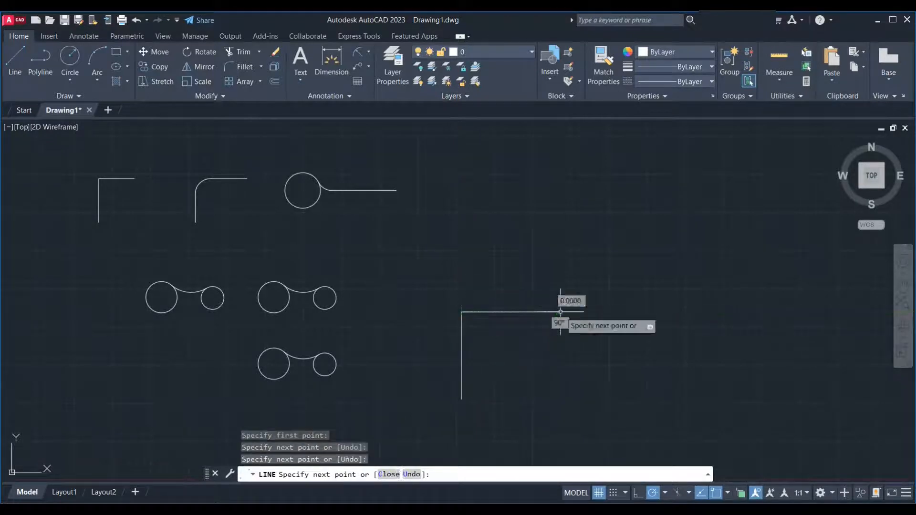
{"action": "key", "text": "Escape"}
Draw a radius 2 circle tangent to the corner's horizontal and vertical lines using the tan-tan-radius option
{"action": "scroll", "coordinate": [506, 332], "scroll_direction": "up", "scroll_amount": 2}
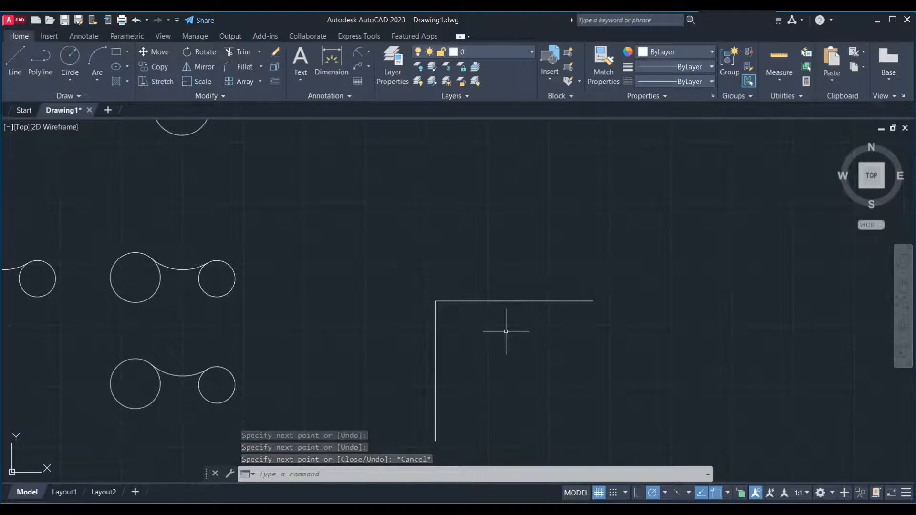
{"action": "type", "text": "c"}
{"action": "key", "text": "Return"}
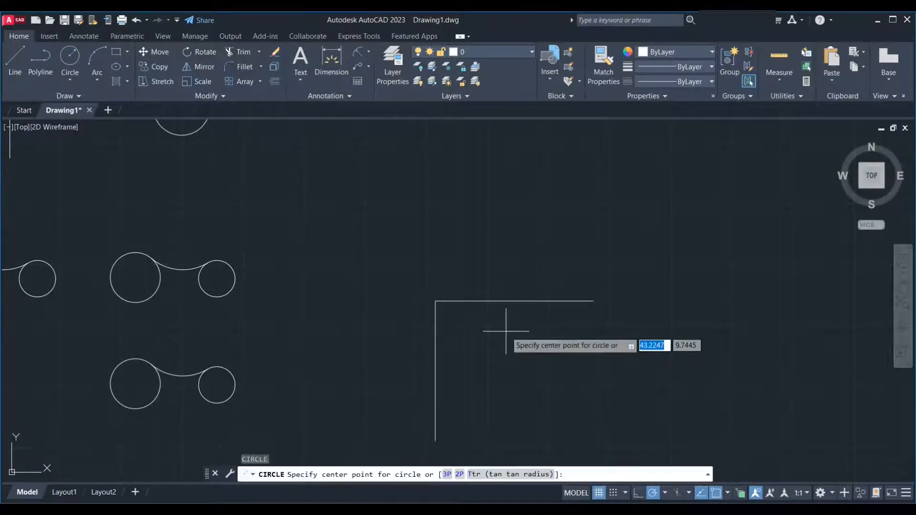
{"action": "type", "text": "t"}
{"action": "key", "text": "Return"}
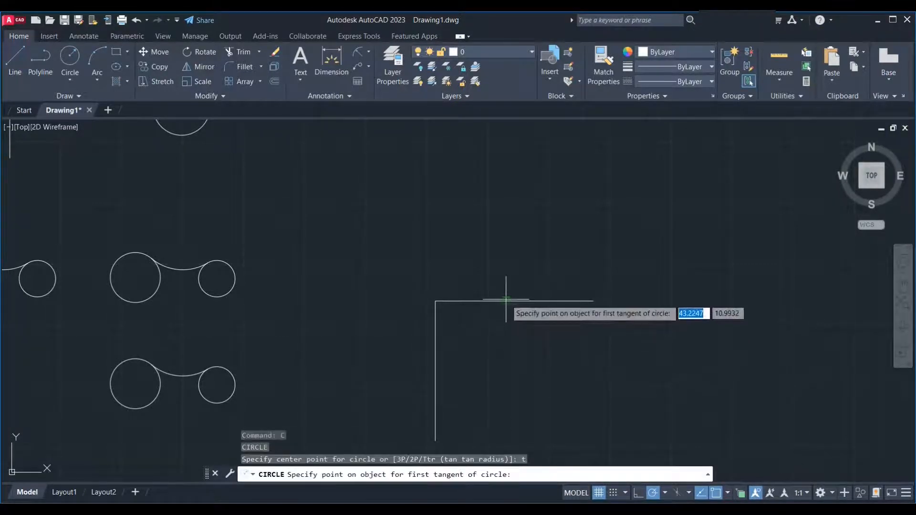
{"action": "left_click", "coordinate": [507, 301]}
{"action": "left_click", "coordinate": [435, 363]}
{"action": "type", "text": "2"}
{"action": "key", "text": "Return"}
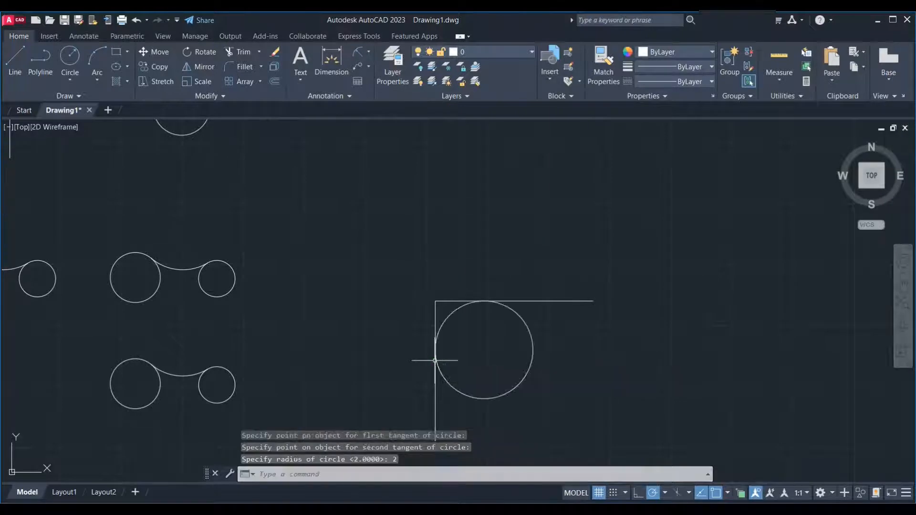
Trim the outer part of the tangent circle and both line ends at the corner, leaving a rounded corner
{"action": "middle_click_drag", "start_coordinate": [496, 371], "coordinate": [479, 279]}
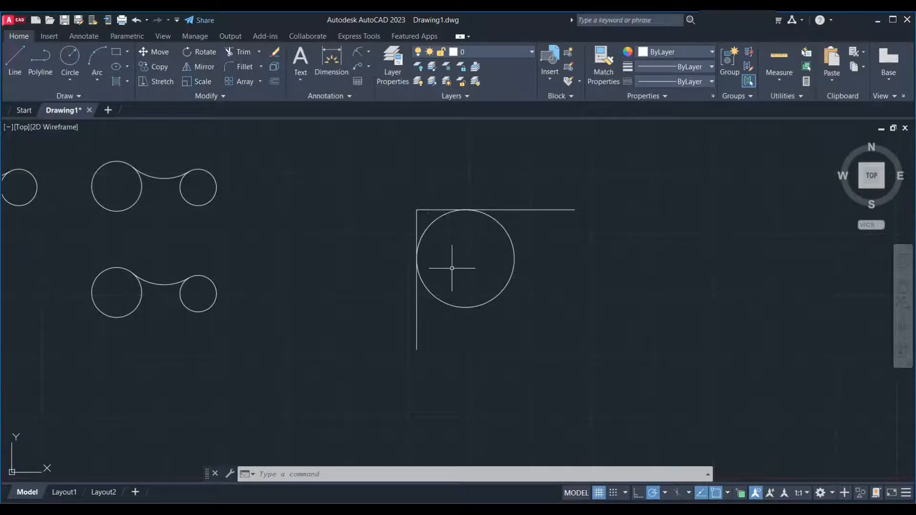
{"action": "key", "text": "Return"}
{"action": "left_click", "coordinate": [512, 239]}
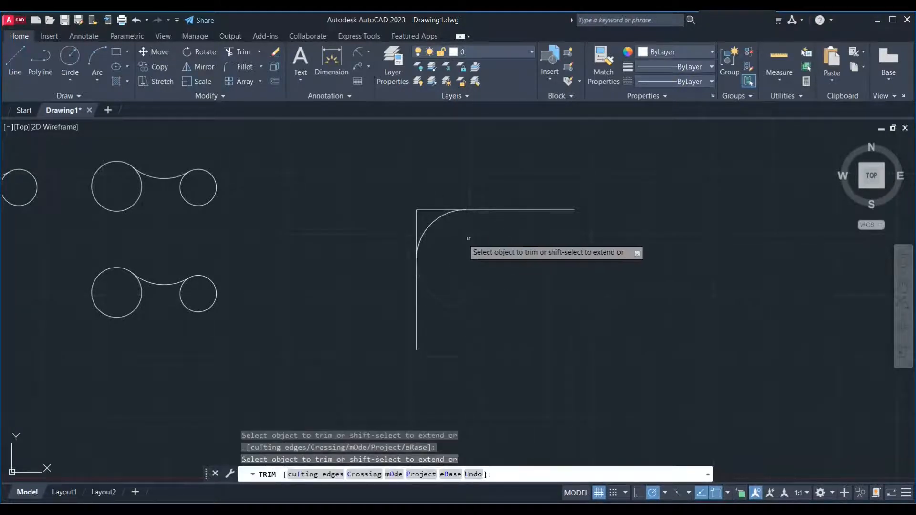
{"action": "left_click_drag", "start_coordinate": [429, 211], "coordinate": [423, 206]}
{"action": "left_click", "coordinate": [417, 216]}
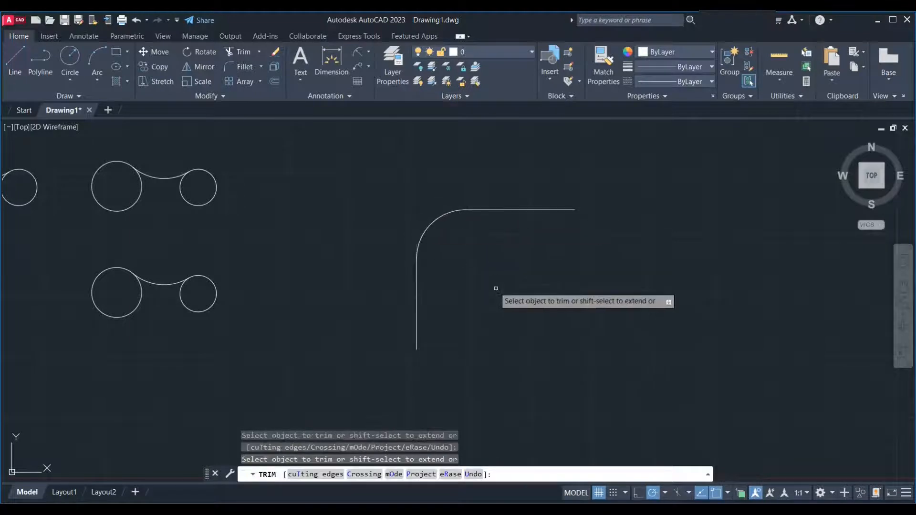
{"action": "key", "text": "Escape"}
Apply a fillet between the rounded corner's horizontal and vertical lines, keeping the radius at 2
{"action": "type", "text": "f"}
{"action": "key", "text": "Return"}
{"action": "type", "text": "r"}
{"action": "key", "text": "Return"}
{"action": "key", "text": "Return"}
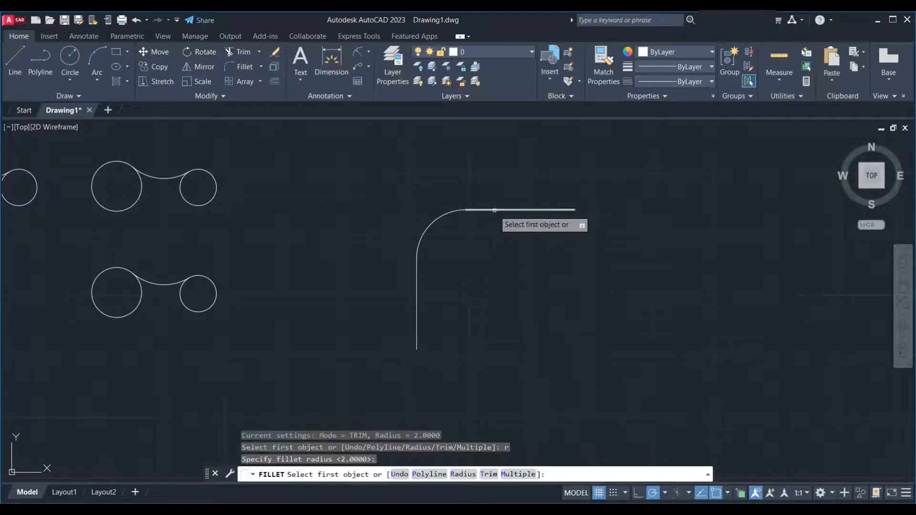
{"action": "left_click", "coordinate": [497, 210]}
{"action": "left_click", "coordinate": [417, 286]}
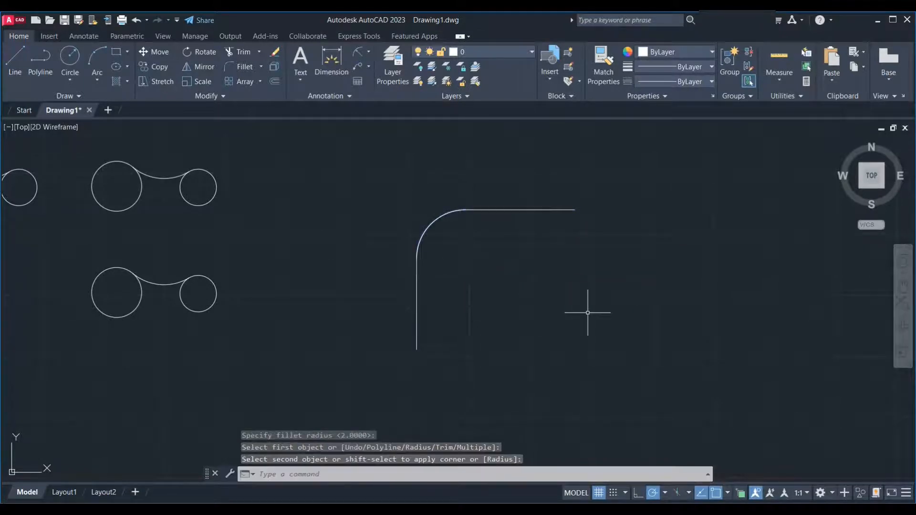
Draw another square corner to the right of the rounded one from a vertical and a horizontal line
{"action": "scroll", "coordinate": [390, 302], "scroll_direction": "down", "scroll_amount": 2}
{"action": "type", "text": "l"}
{"action": "key", "text": "Return"}
{"action": "left_click", "coordinate": [592, 372]}
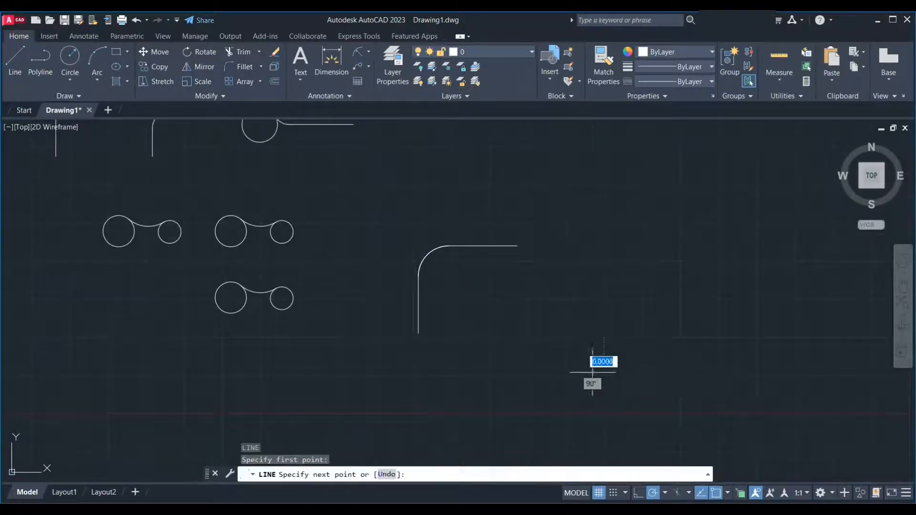
{"action": "left_click", "coordinate": [592, 268]}
{"action": "left_click", "coordinate": [719, 268]}
{"action": "key", "text": "Return"}
Fillet the new square corner with radius 2
{"action": "type", "text": "f"}
{"action": "key", "text": "Return"}
{"action": "type", "text": "r"}
{"action": "key", "text": "Return"}
{"action": "type", "text": "2"}
{"action": "key", "text": "Return"}
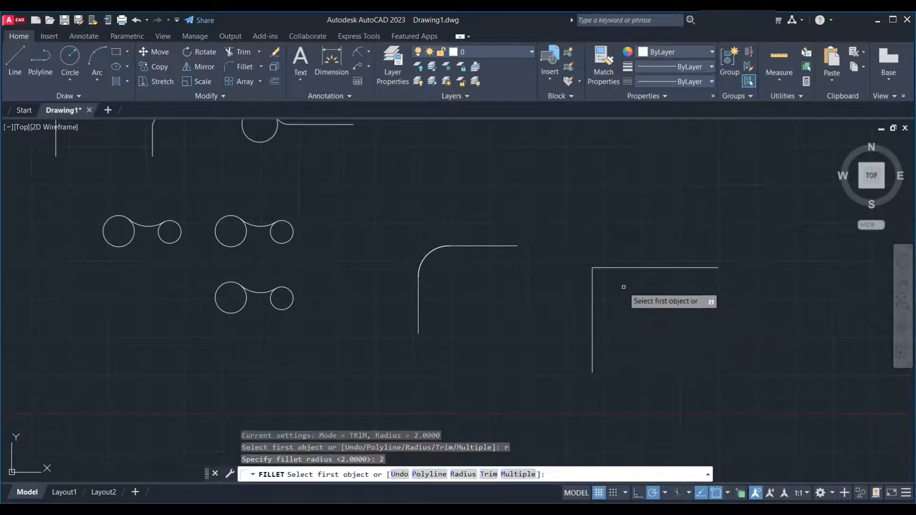
{"action": "left_click", "coordinate": [630, 267]}
{"action": "left_click", "coordinate": [594, 302]}
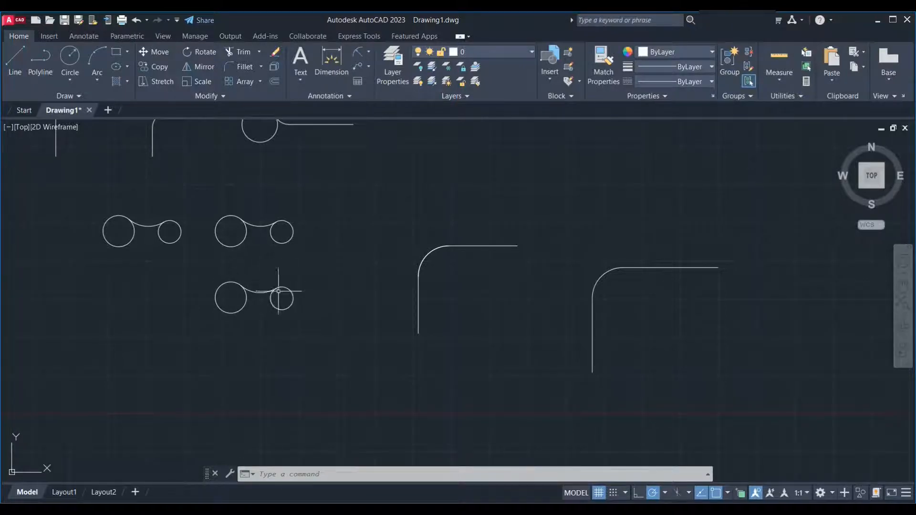
Above the rounded corners, draw a vertical line and a separate horizontal line to its right, level with its upper end
{"action": "scroll", "coordinate": [325, 369], "scroll_direction": "down", "scroll_amount": 3}
{"action": "scroll", "coordinate": [352, 294], "scroll_direction": "up", "scroll_amount": 3}
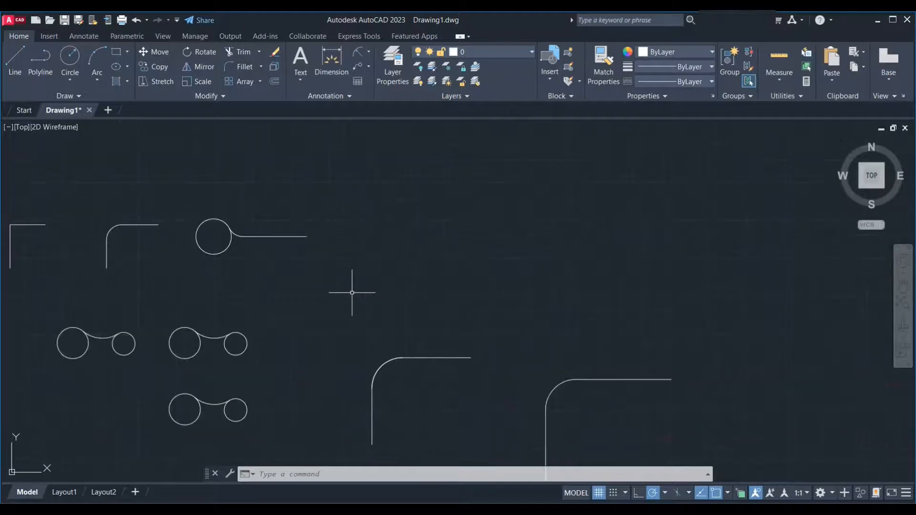
{"action": "type", "text": "l"}
{"action": "key", "text": "Return"}
{"action": "left_click", "coordinate": [454, 317]}
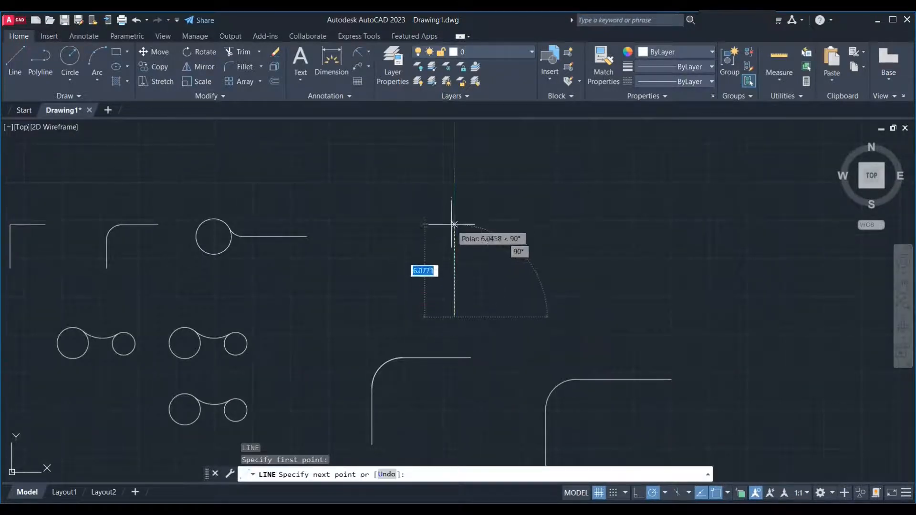
{"action": "left_click", "coordinate": [454, 210]}
{"action": "key", "text": "Escape"}
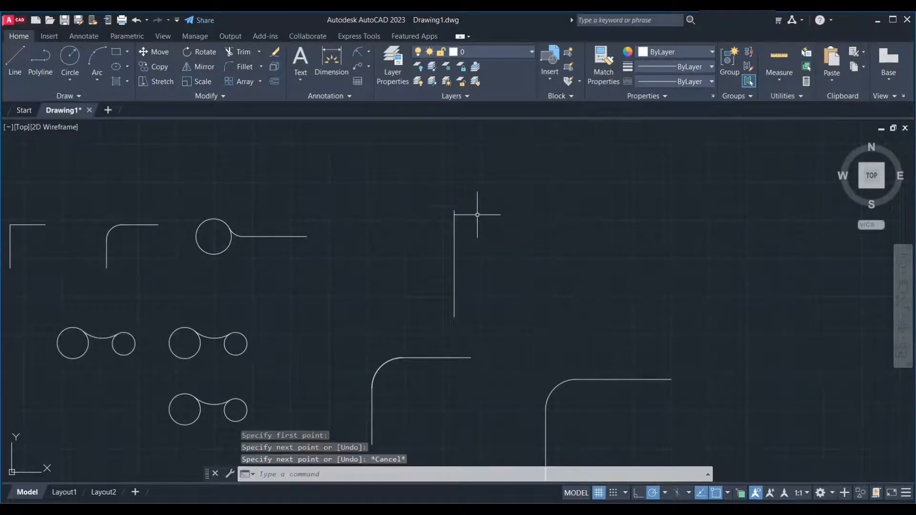
{"action": "key", "text": "Return"}
{"action": "left_click", "coordinate": [527, 210]}
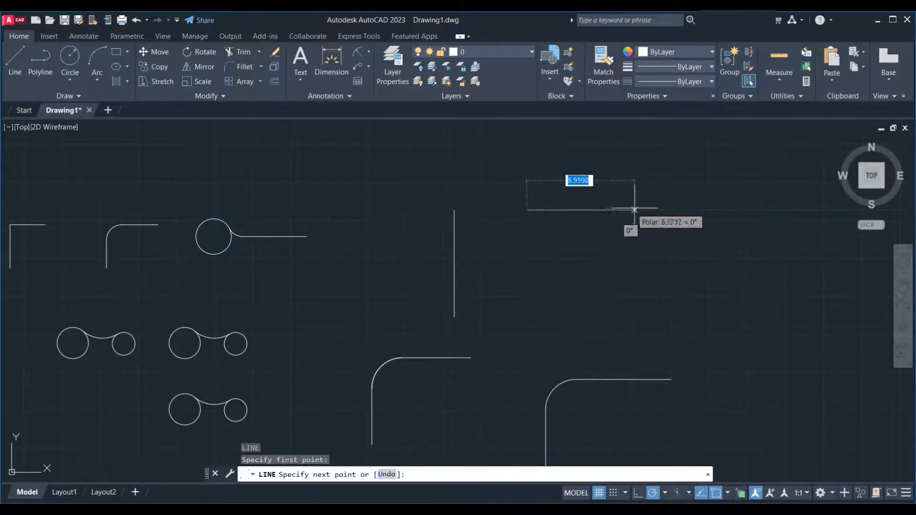
{"action": "left_click", "coordinate": [636, 210]}
{"action": "key", "text": "Escape"}
Draw a second vertical line further right and a separate horizontal line beside it, level with its middle
{"action": "middle_click_drag", "start_coordinate": [575, 262], "coordinate": [408, 262]}
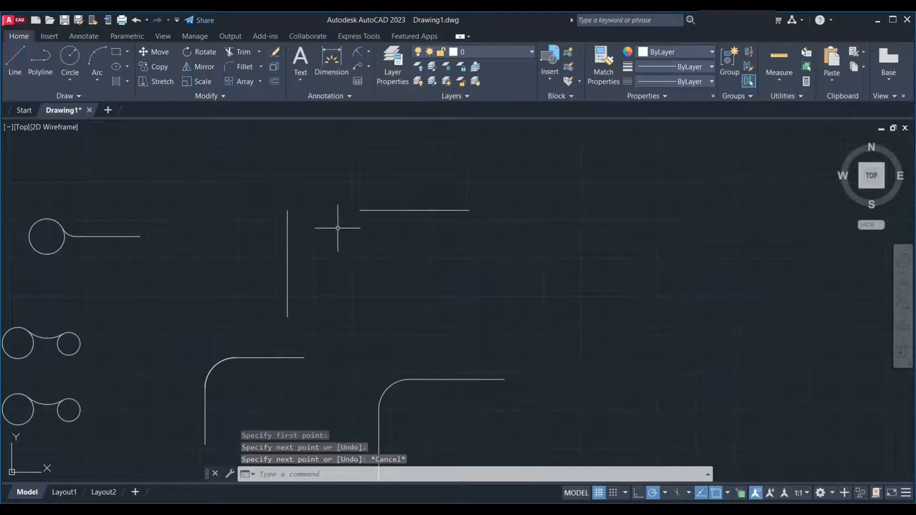
{"action": "key", "text": "Return"}
{"action": "left_click", "coordinate": [518, 313]}
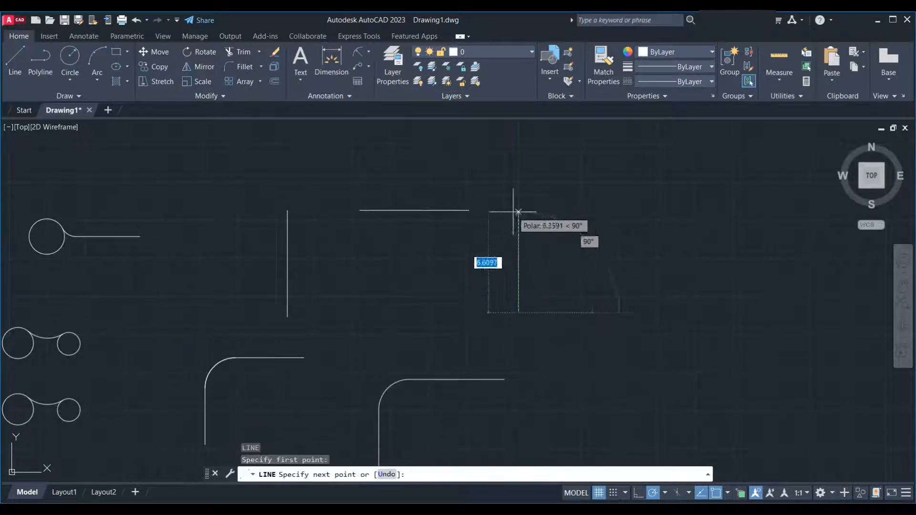
{"action": "left_click", "coordinate": [518, 194]}
{"action": "key", "text": "Return"}
{"action": "key", "text": "Return"}
{"action": "left_click", "coordinate": [731, 261]}
{"action": "left_click", "coordinate": [569, 261]}
{"action": "key", "text": "Return"}
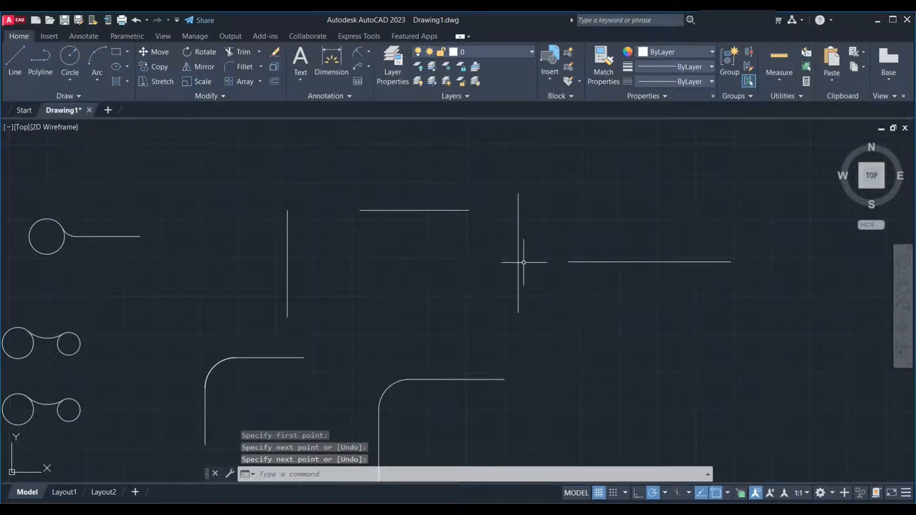
Extend the first horizontal line to the upper end of its vertical line using Trim's extend option
{"action": "scroll", "coordinate": [266, 170], "scroll_direction": "up", "scroll_amount": 2}
{"action": "type", "text": "tr"}
{"action": "key", "text": "Return"}
{"action": "left_click", "coordinate": [415, 234], "text": "shift"}
{"action": "key", "text": "Escape"}
Extend the second horizontal line to its vertical line and trim off the vertical line's part above the junction
{"action": "scroll", "coordinate": [447, 277], "scroll_direction": "up", "scroll_amount": 2}
{"action": "type", "text": "tr"}
{"action": "key", "text": "Return"}
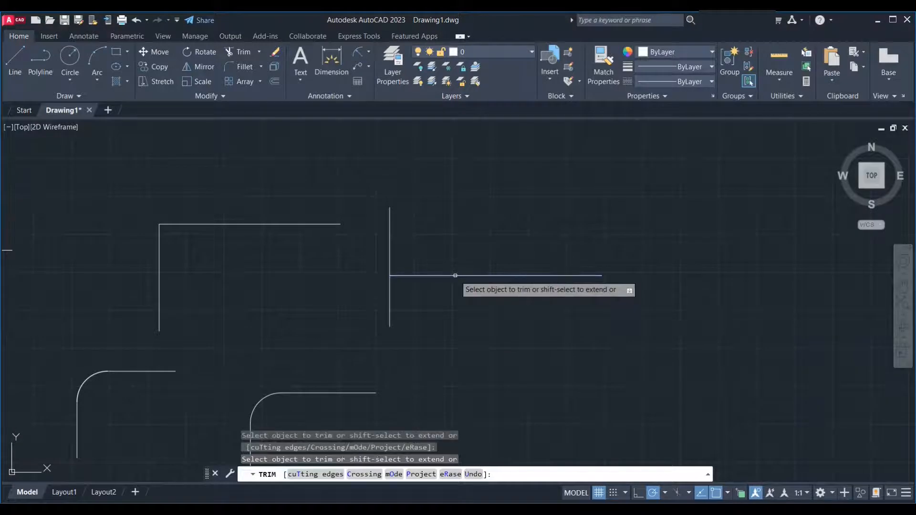
{"action": "left_click", "coordinate": [390, 242]}
{"action": "scroll", "coordinate": [407, 256], "scroll_direction": "down", "scroll_amount": 2}
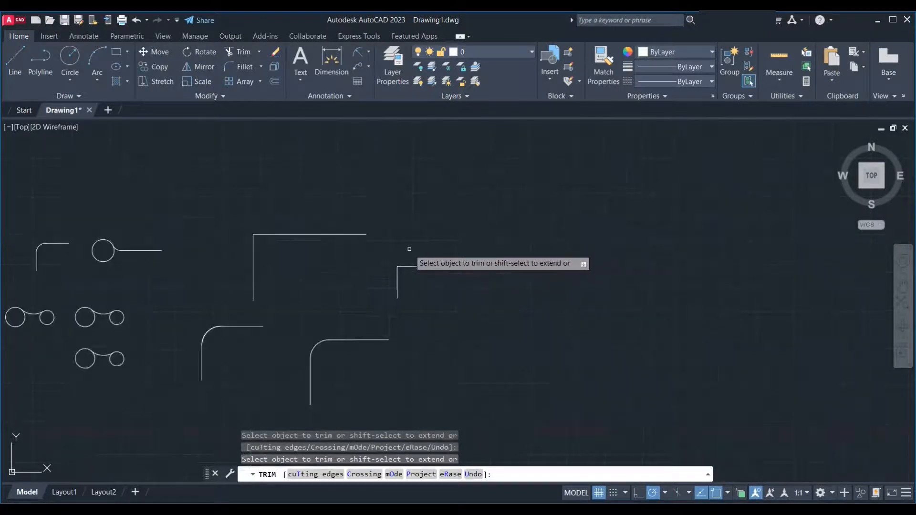
{"action": "key", "text": "Escape"}
Below the second corner, draw a vertical line and a separate horizontal line to its right, just below its middle
{"action": "type", "text": "l"}
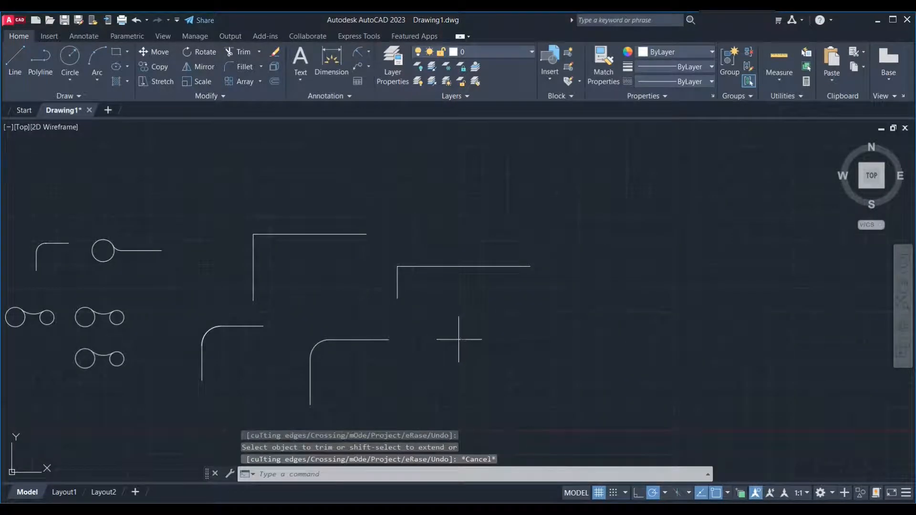
{"action": "key", "text": "Return"}
{"action": "left_click", "coordinate": [479, 300]}
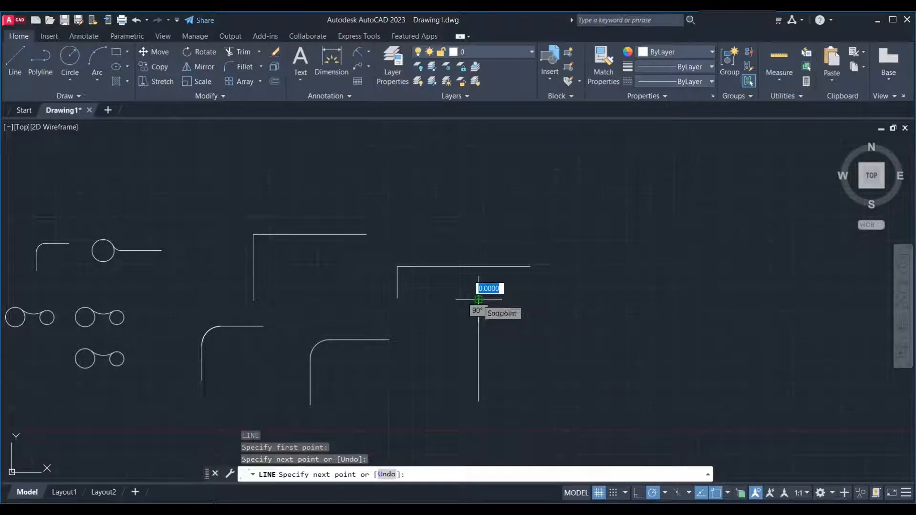
{"action": "key", "text": "Escape"}
{"action": "key", "text": "Return"}
{"action": "left_click", "coordinate": [654, 356]}
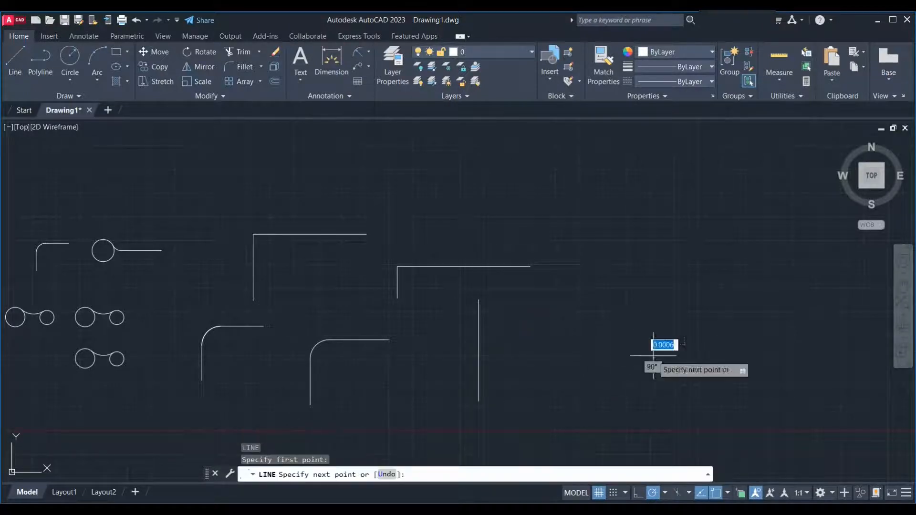
{"action": "left_click", "coordinate": [525, 352]}
{"action": "key", "text": "Escape"}
Join the separate vertical and horizontal lines into a sharp corner using Fillet with radius 0
{"action": "type", "text": "f"}
{"action": "key", "text": "Return"}
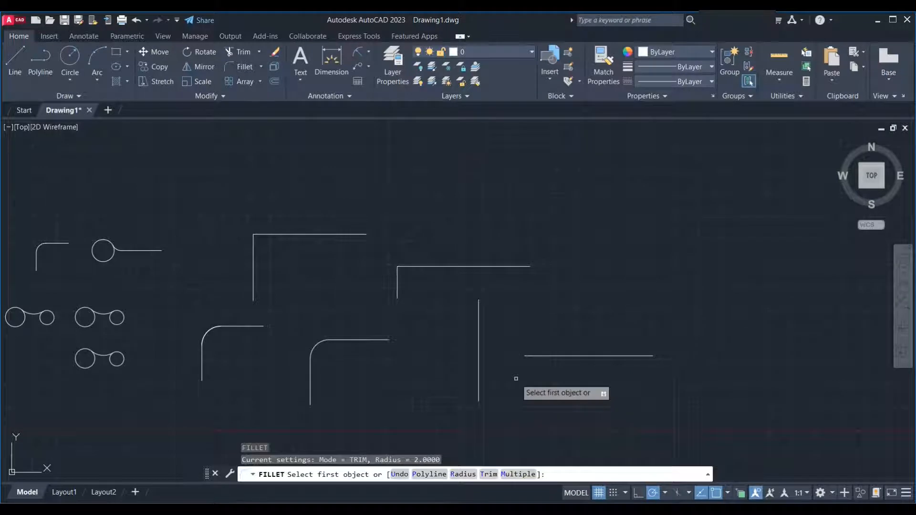
{"action": "type", "text": "r"}
{"action": "key", "text": "Return"}
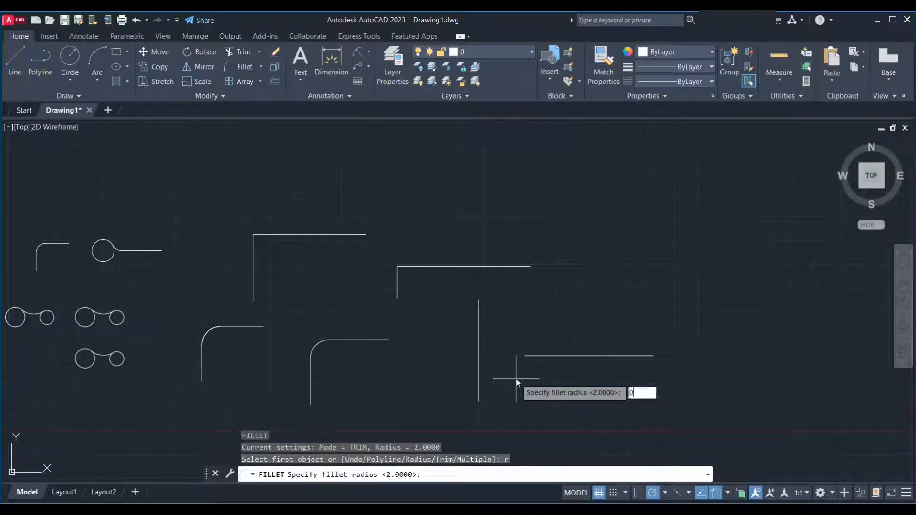
{"action": "type", "text": "0"}
{"action": "key", "text": "Return"}
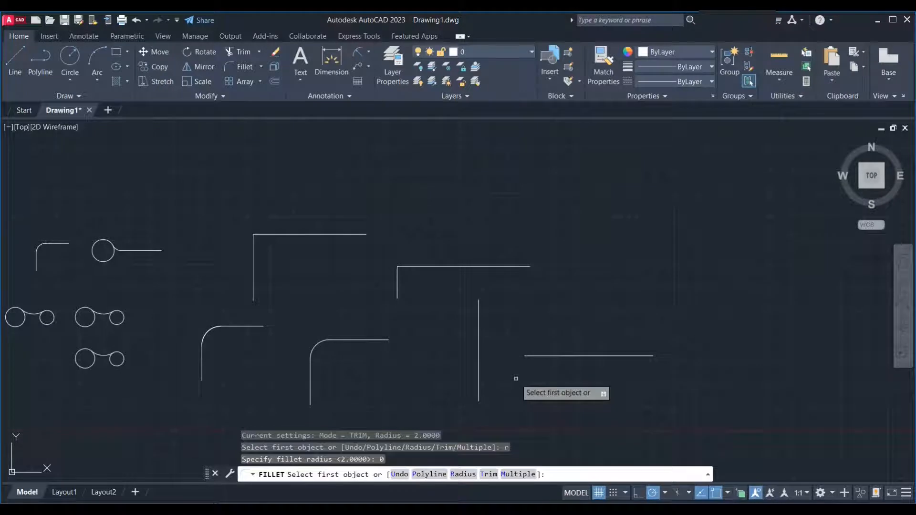
{"action": "left_click", "coordinate": [537, 356]}
{"action": "left_click", "coordinate": [480, 376]}
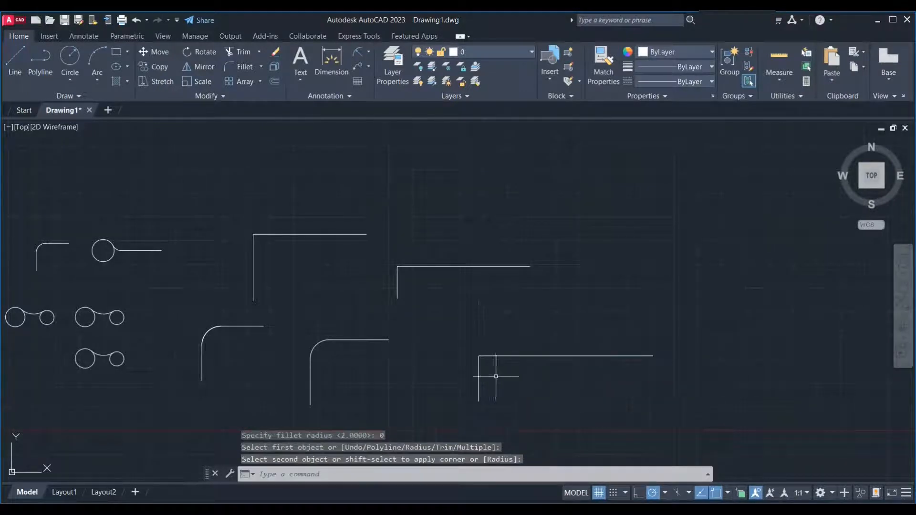
Below the existing corners, draw a line rising to the right and a separate line sloping down to the right beside it
{"action": "mouse_move", "coordinate": [530, 342]}
{"action": "middle_mouse_down"}
{"action": "mouse_move", "coordinate": [534, 257]}
{"action": "mouse_move", "coordinate": [499, 272]}
{"action": "middle_mouse_up"}
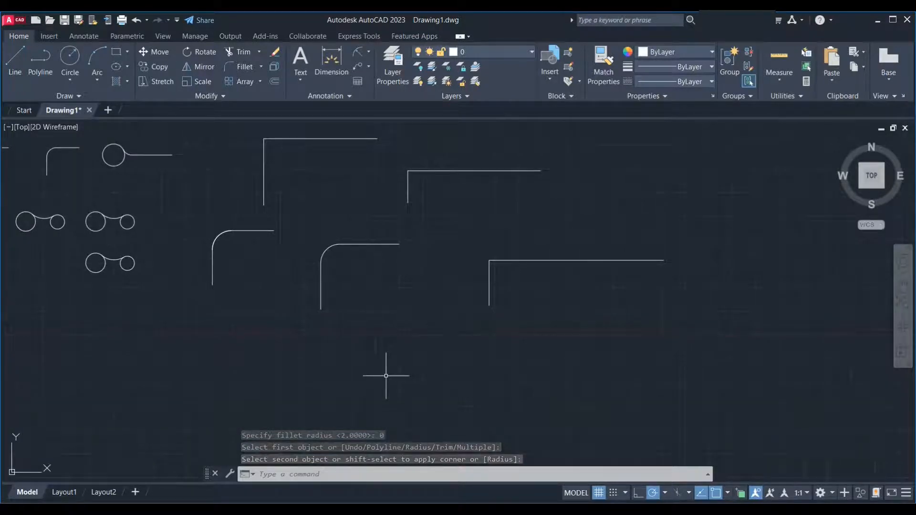
{"action": "type", "text": "l"}
{"action": "key", "text": "Return"}
{"action": "left_click", "coordinate": [353, 393]}
{"action": "left_click", "coordinate": [408, 296]}
{"action": "key", "text": "Return"}
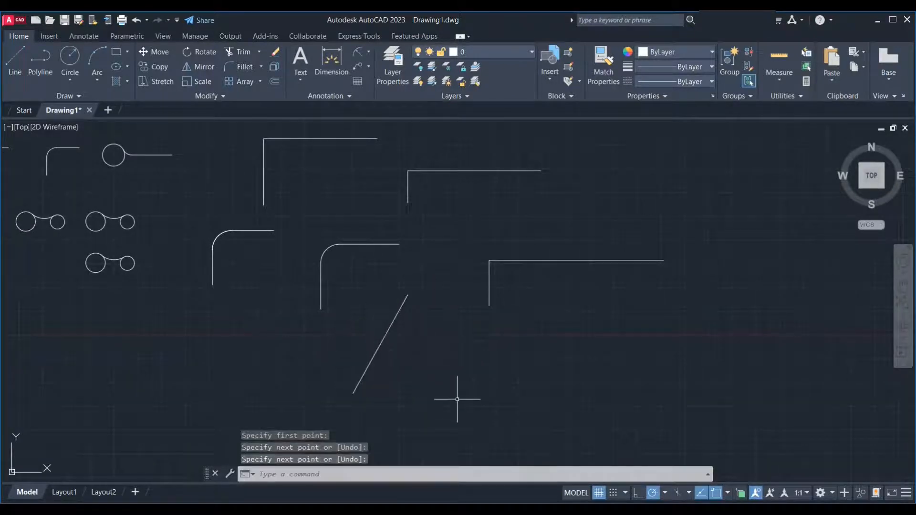
{"action": "key", "text": "Return"}
{"action": "left_click", "coordinate": [472, 407]}
{"action": "left_click", "coordinate": [401, 354]}
{"action": "key", "text": "Return"}
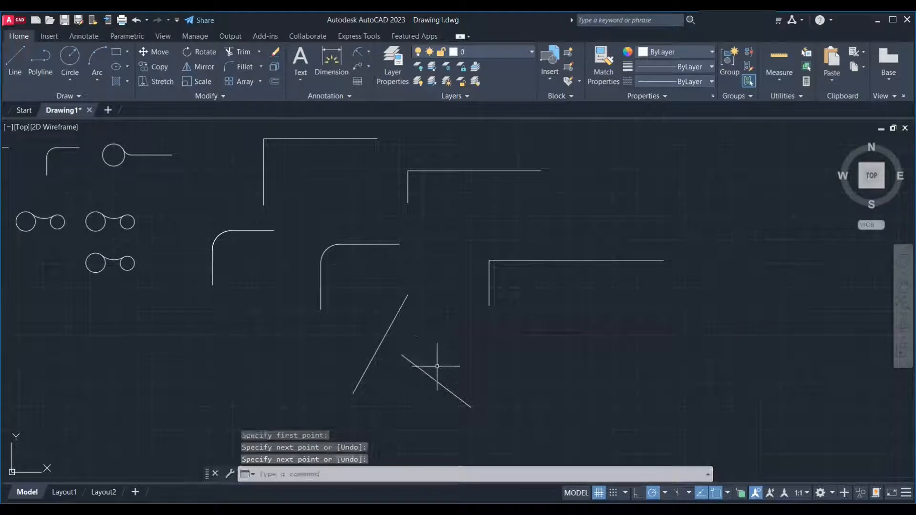
Join the two slanted lines into a sharp peak using Fillet with radius 0, keeping their lower portions
{"action": "type", "text": "f"}
{"action": "key", "text": "Return"}
{"action": "type", "text": "r"}
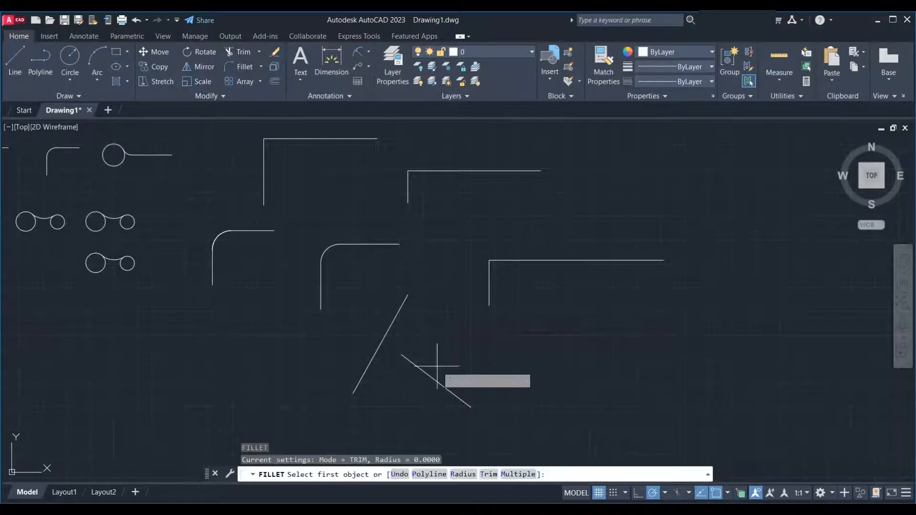
{"action": "key", "text": "Return"}
{"action": "key", "text": "Return"}
{"action": "left_click", "coordinate": [409, 361]}
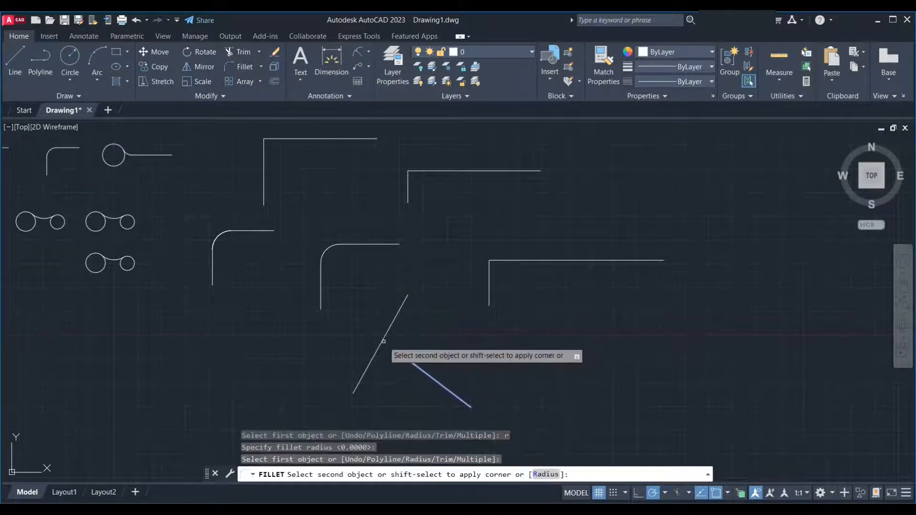
{"action": "left_click", "coordinate": [380, 348]}
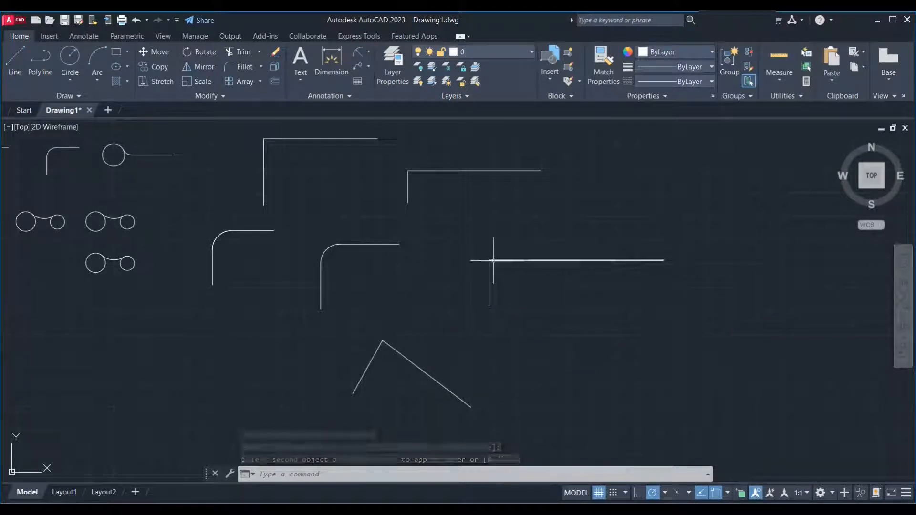
In the empty area beyond the practice corners, draw an irregular zigzag outline of ten connected lines, leaving it open on its left side
{"action": "scroll", "coordinate": [481, 359], "scroll_direction": "down", "scroll_amount": 4}
{"action": "middle_click_drag", "start_coordinate": [540, 342], "coordinate": [428, 354]}
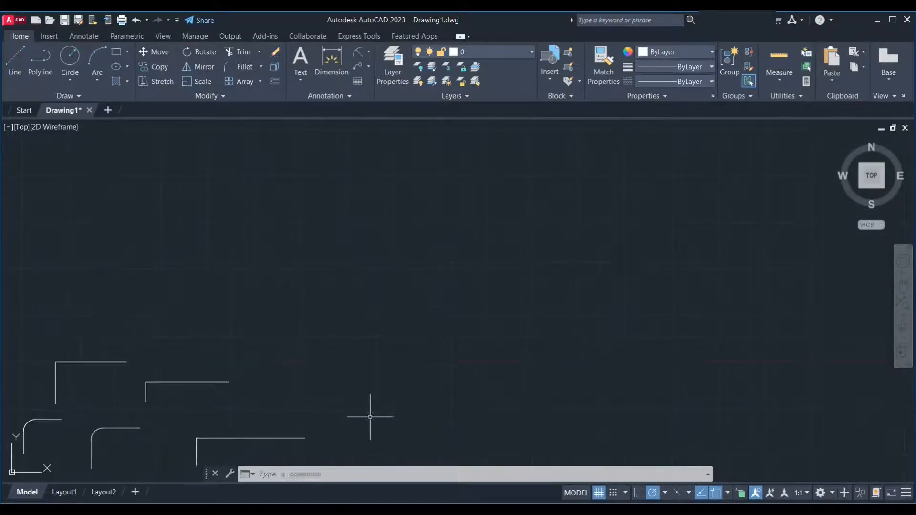
{"action": "type", "text": "l"}
{"action": "key", "text": "Return"}
{"action": "left_click", "coordinate": [384, 324]}
{"action": "left_click", "coordinate": [460, 222]}
{"action": "left_click", "coordinate": [522, 255]}
{"action": "left_click", "coordinate": [674, 189]}
{"action": "left_click", "coordinate": [745, 282]}
{"action": "left_click", "coordinate": [670, 363]}
{"action": "left_click", "coordinate": [711, 409]}
{"action": "left_click", "coordinate": [546, 454]}
{"action": "left_click", "coordinate": [450, 417]}
{"action": "left_click", "coordinate": [373, 385]}
{"action": "key", "text": "Escape"}
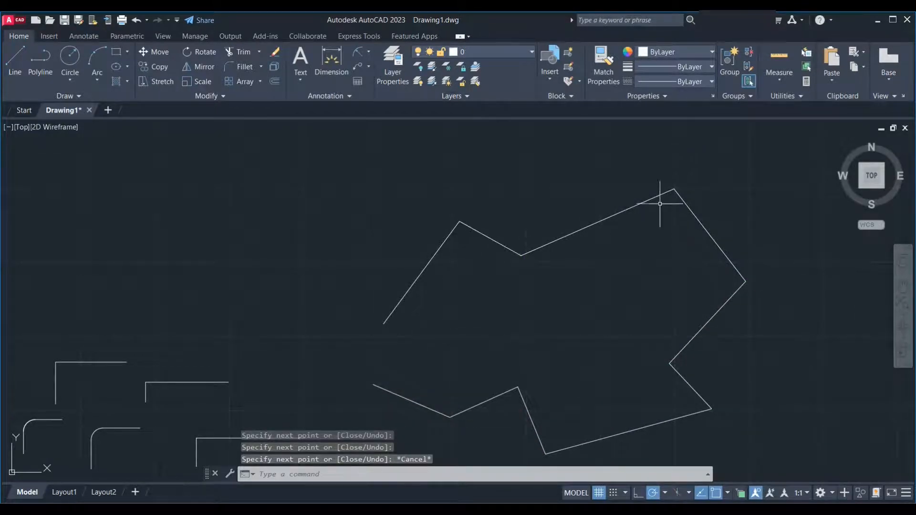
Fillet the outline's upper-left peak with radius 2
{"action": "middle_click_drag", "start_coordinate": [714, 301], "coordinate": [636, 244]}
{"action": "type", "text": "f"}
{"action": "key", "text": "Return"}
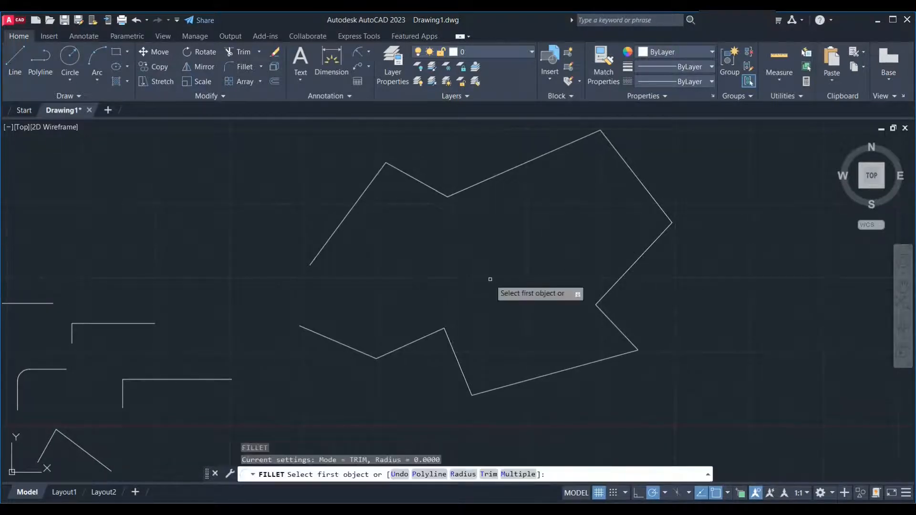
{"action": "type", "text": "r"}
{"action": "key", "text": "Return"}
{"action": "type", "text": "2"}
{"action": "key", "text": "Return"}
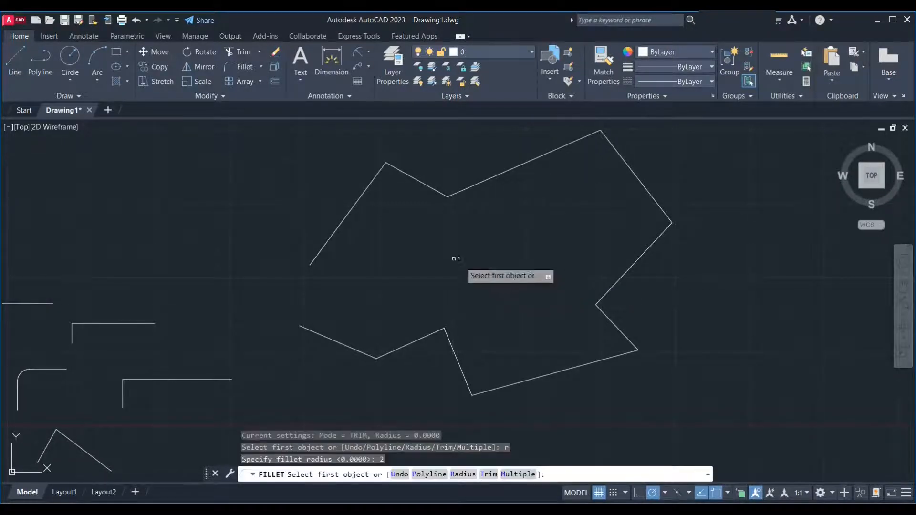
{"action": "left_click", "coordinate": [382, 171]}
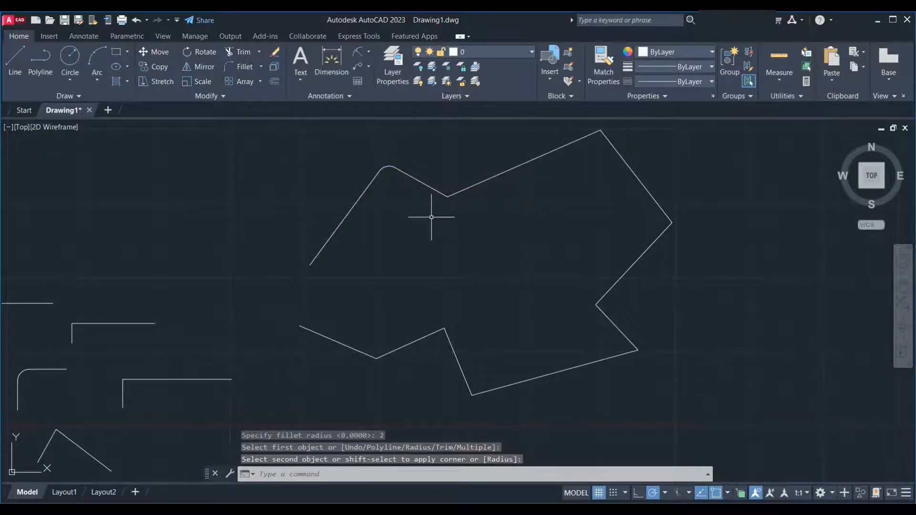
Fillet the inward corner just right of the upper-left peak, keeping radius 2
{"action": "key", "text": "Return"}
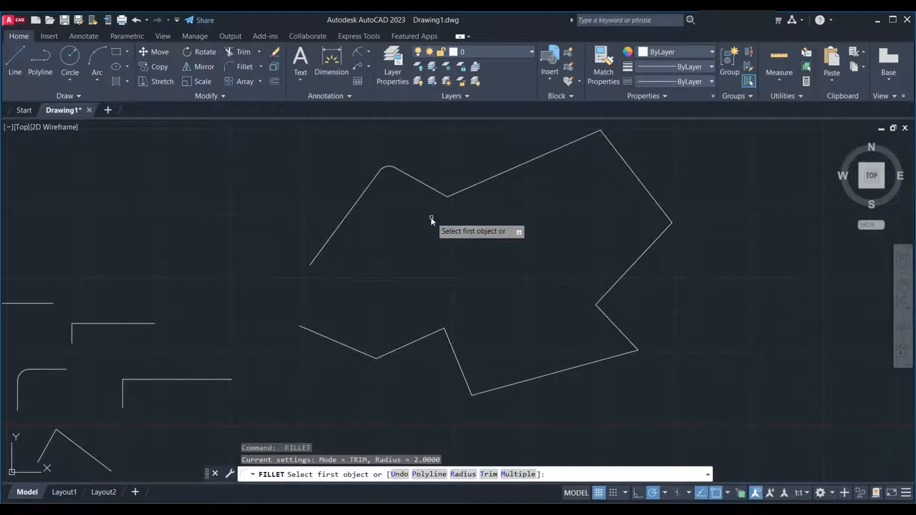
{"action": "type", "text": "r"}
{"action": "key", "text": "Return"}
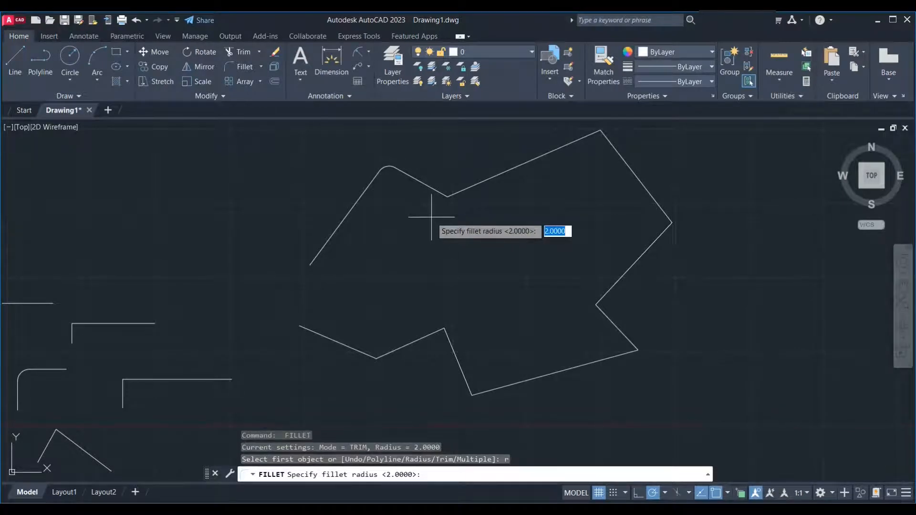
{"action": "key", "text": "Return"}
{"action": "left_click", "coordinate": [461, 192]}
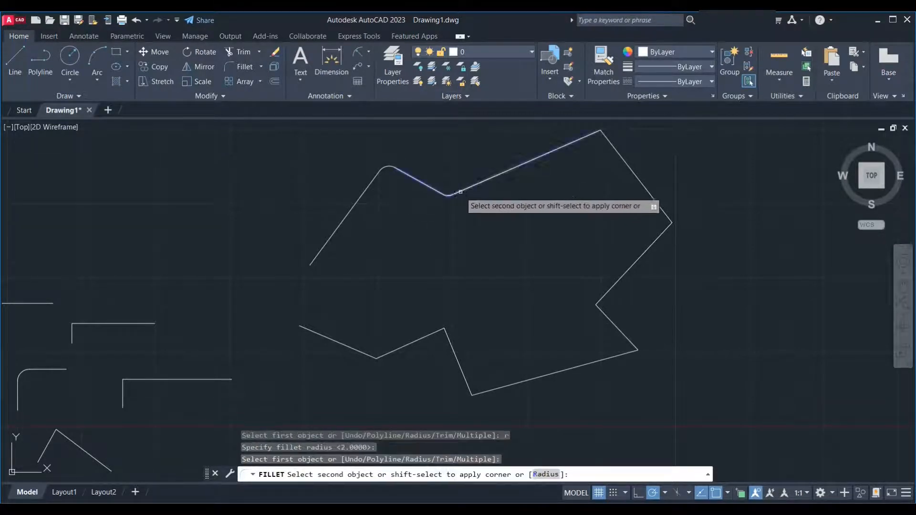
{"action": "left_click", "coordinate": [458, 193]}
Fillet the outline's topmost corner with radius 2
{"action": "middle_click_drag", "start_coordinate": [584, 274], "coordinate": [519, 285]}
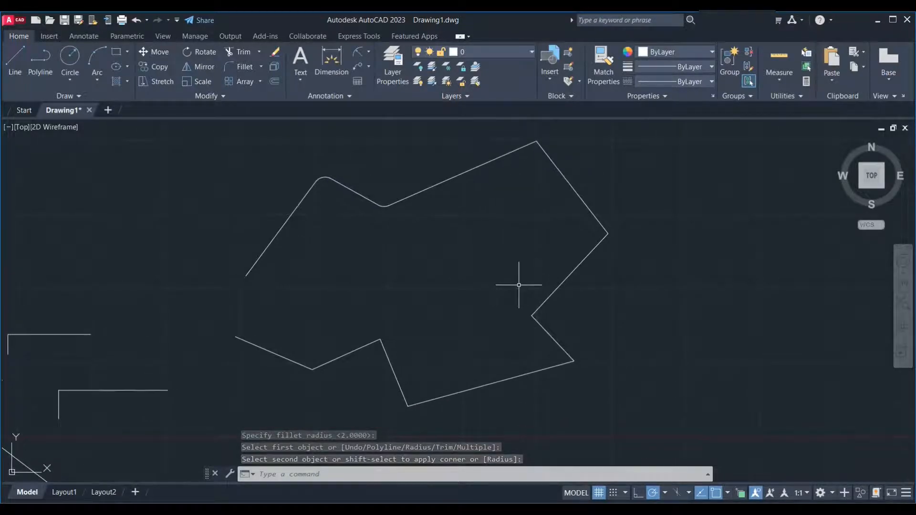
{"action": "key", "text": "Return"}
{"action": "type", "text": "r"}
{"action": "key", "text": "Return"}
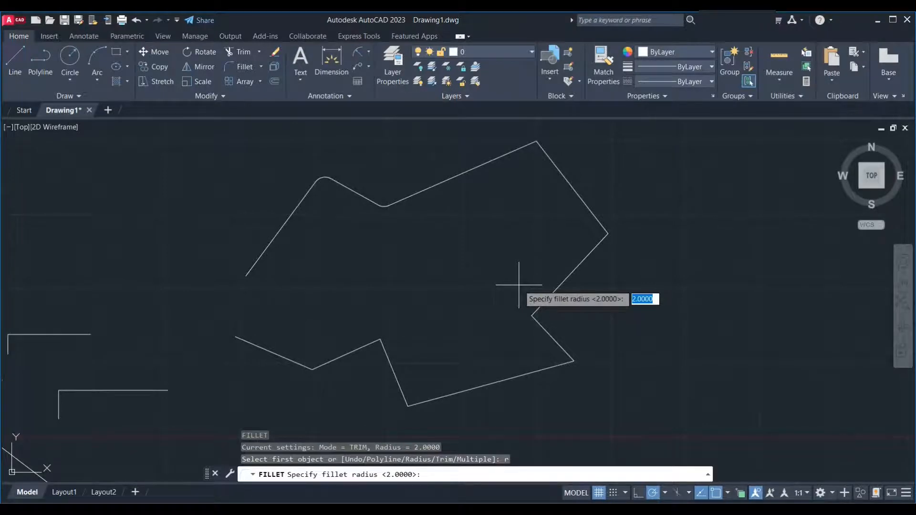
{"action": "type", "text": "2"}
{"action": "key", "text": "Return"}
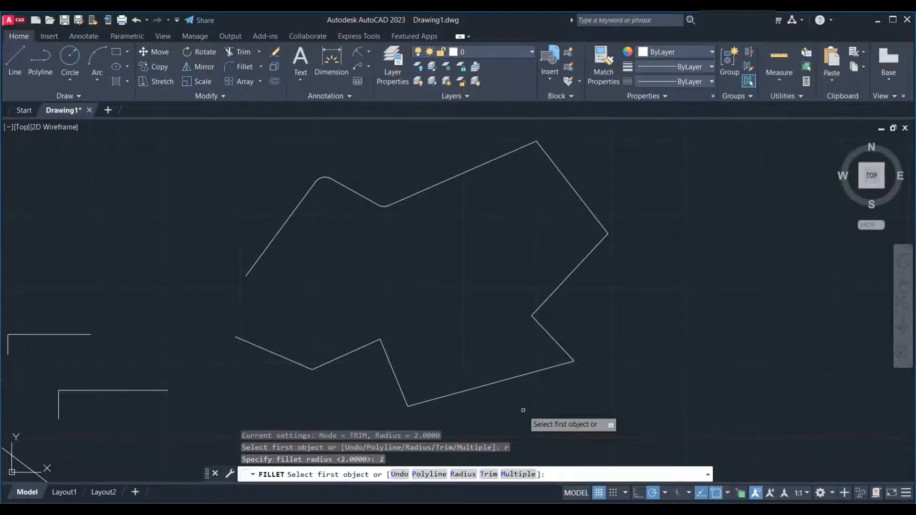
{"action": "left_click", "coordinate": [526, 146]}
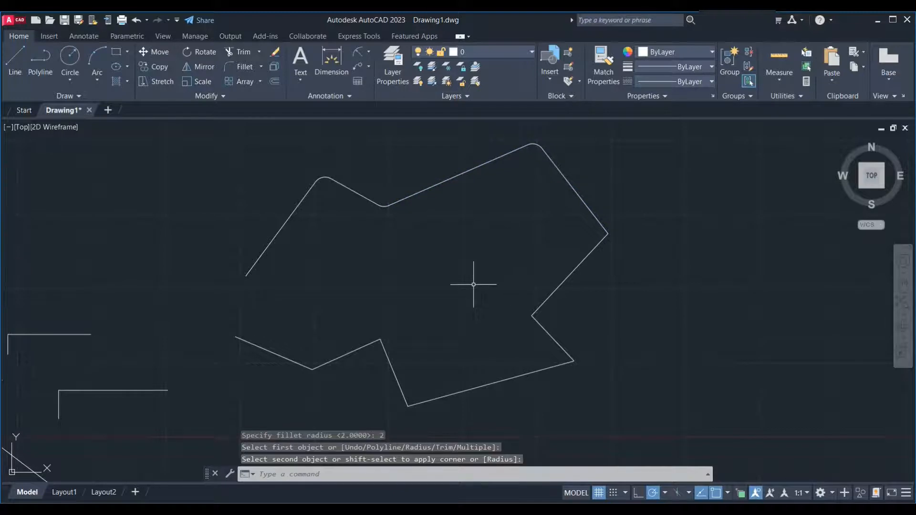
Using Fillet's Multiple option with radius 2, round the three corners along the outline's right side
{"action": "key", "text": "Escape"}
{"action": "key", "text": "Return"}
{"action": "type", "text": "r"}
{"action": "key", "text": "Return"}
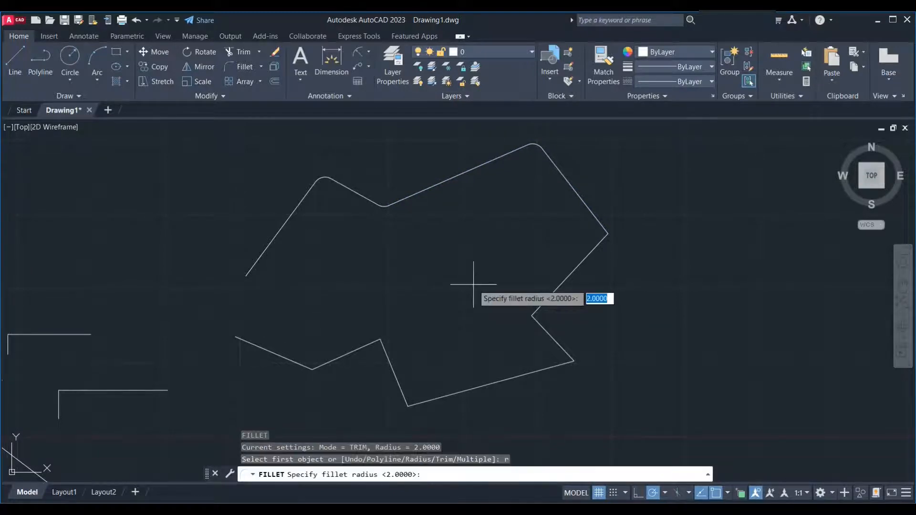
{"action": "key", "text": "Return"}
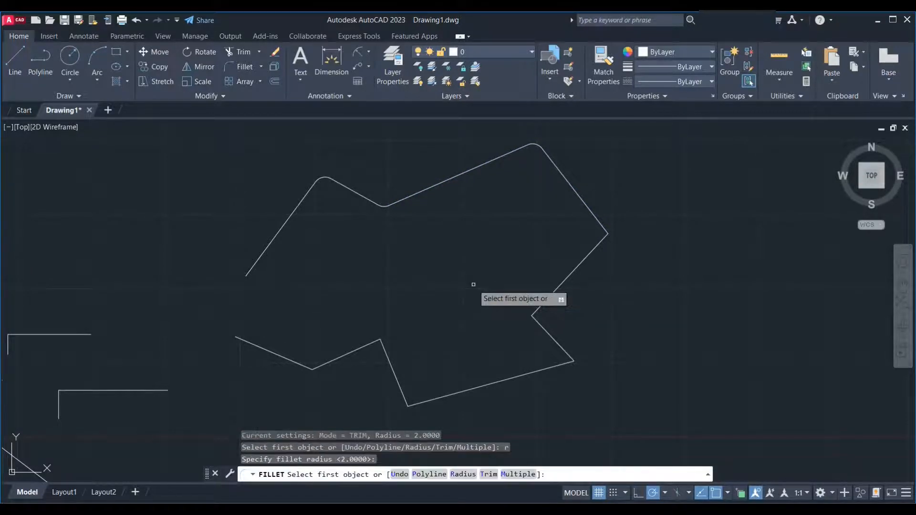
{"action": "type", "text": "m"}
{"action": "key", "text": "Return"}
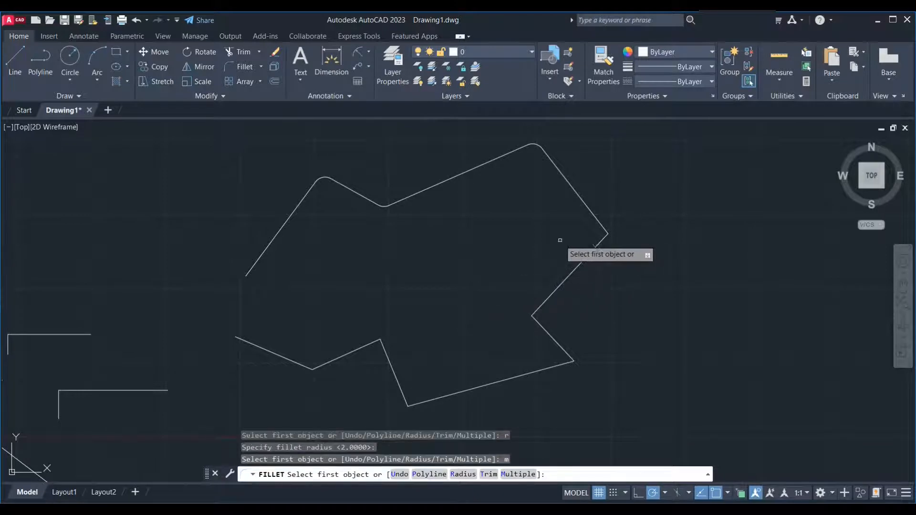
{"action": "left_click", "coordinate": [592, 214]}
{"action": "left_click", "coordinate": [602, 242]}
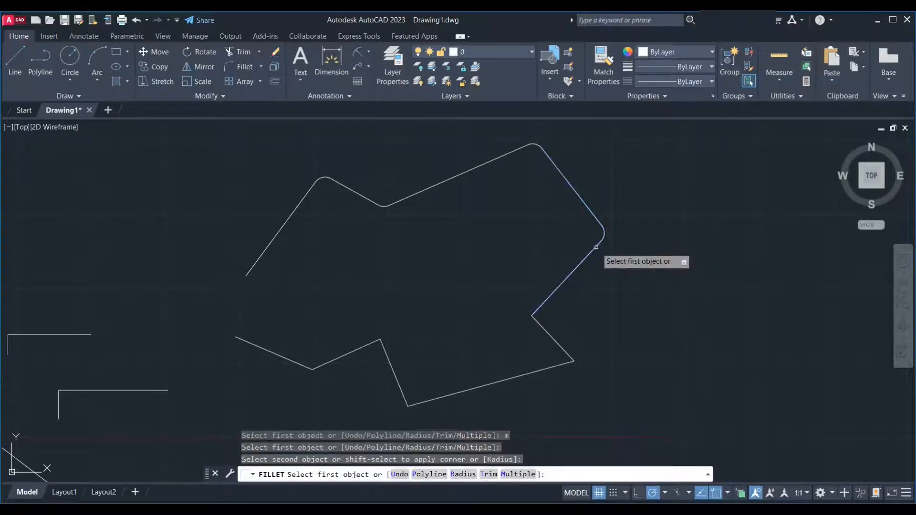
{"action": "left_click", "coordinate": [567, 279]}
{"action": "left_click", "coordinate": [544, 330]}
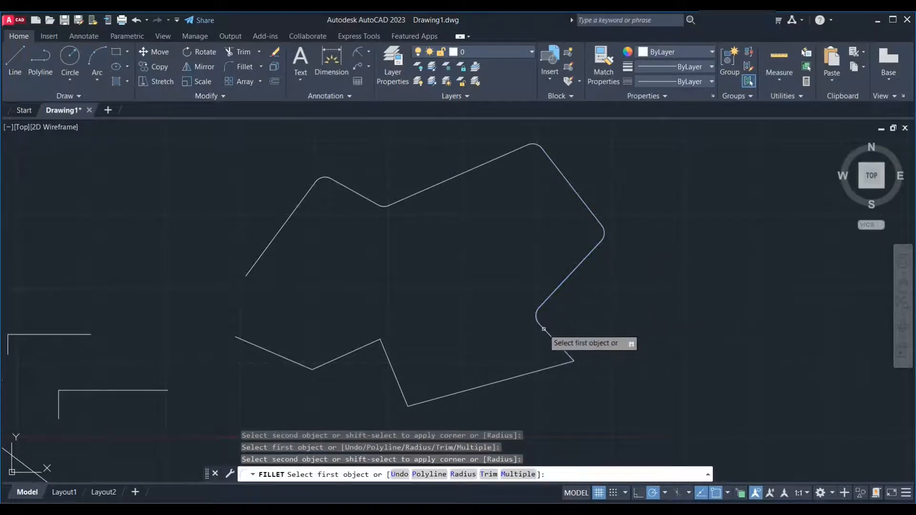
{"action": "left_click", "coordinate": [559, 350]}
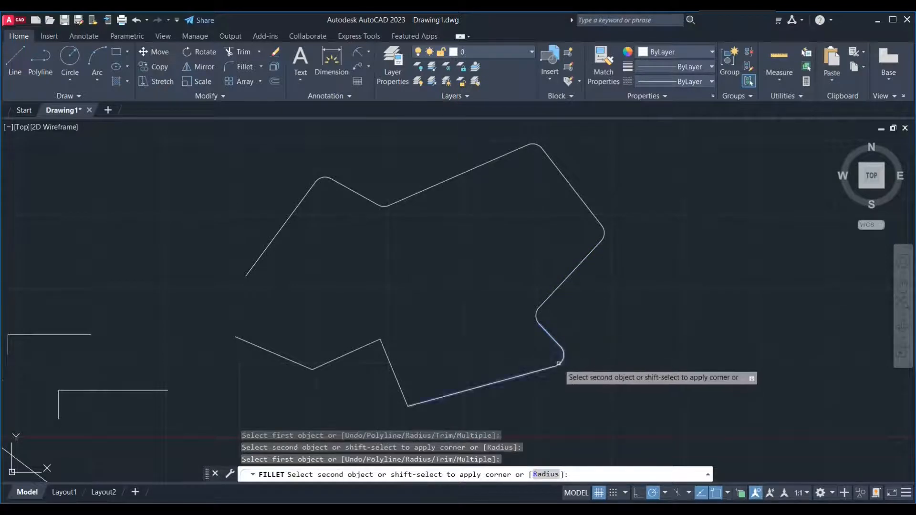
{"action": "left_click", "coordinate": [556, 368]}
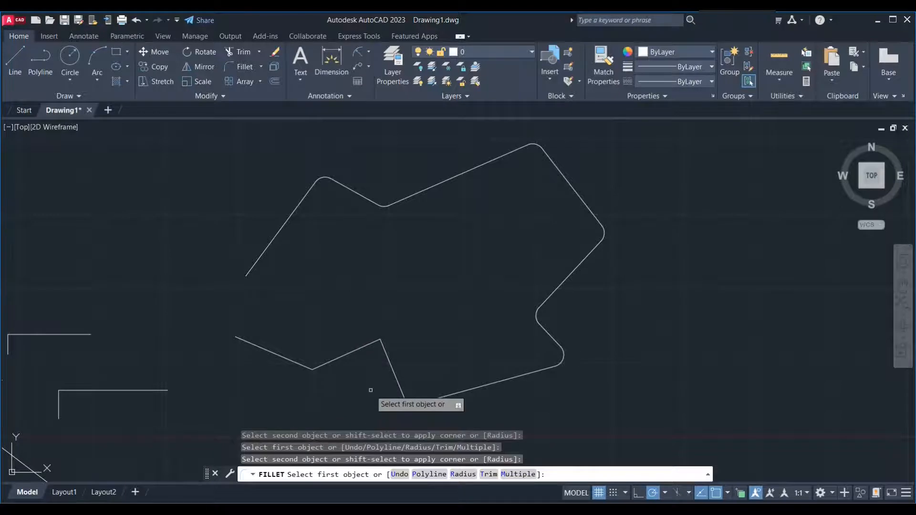
Within the same multiple fillet, set the radius to 1 and round the three remaining corners along the outline's lower-left part
{"action": "middle_click_drag", "start_coordinate": [371, 391], "coordinate": [413, 359]}
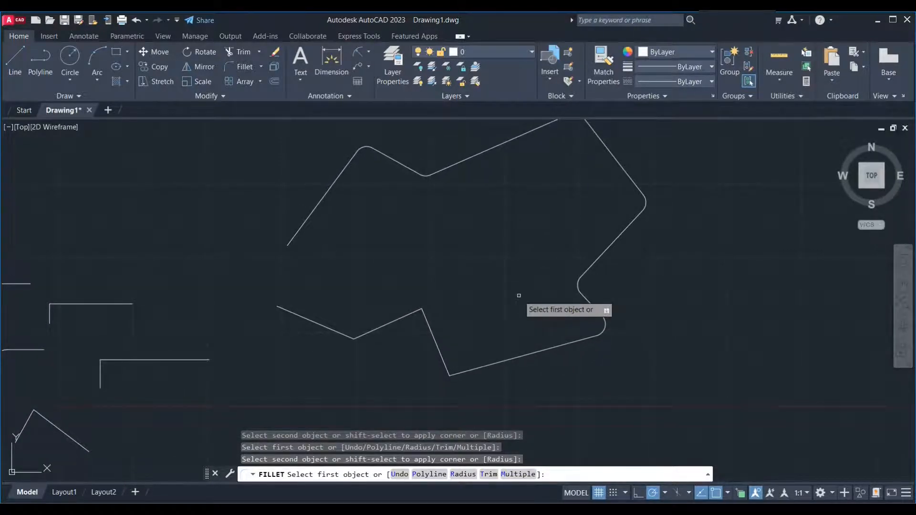
{"action": "type", "text": "r"}
{"action": "key", "text": "Return"}
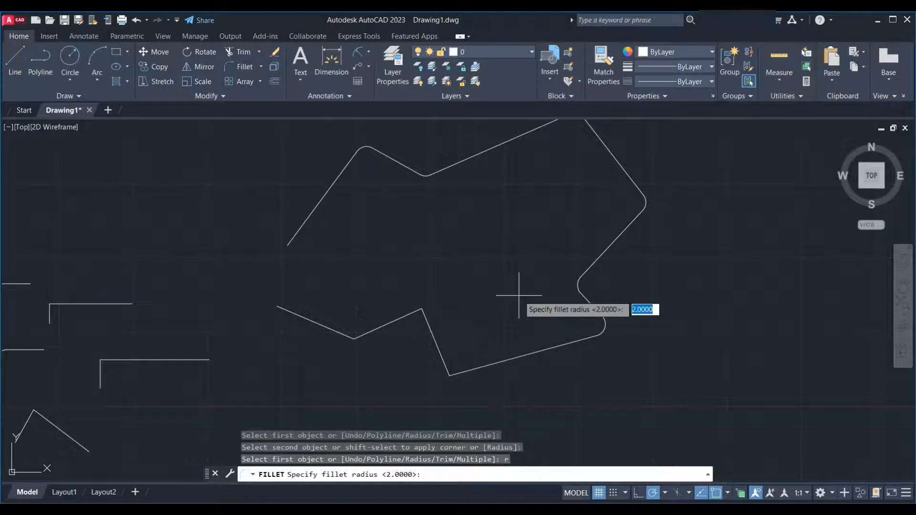
{"action": "type", "text": "1"}
{"action": "key", "text": "Return"}
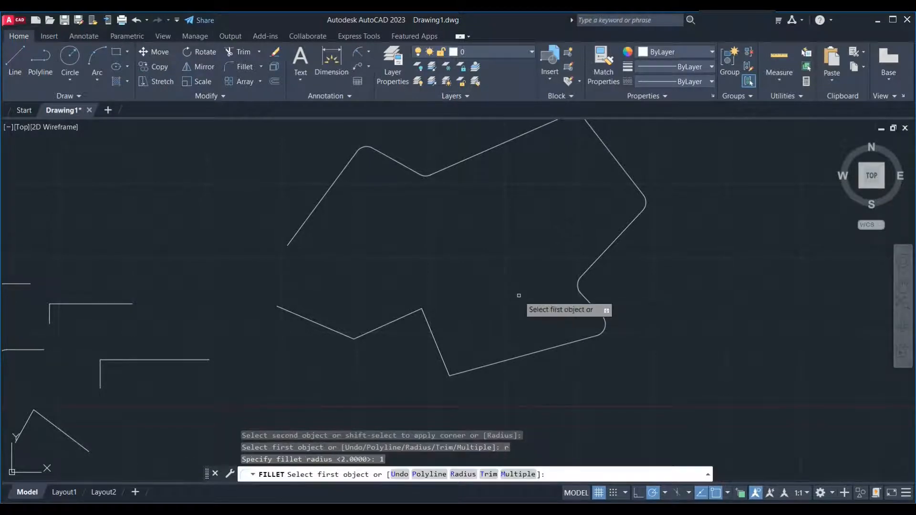
{"action": "left_click", "coordinate": [472, 370]}
{"action": "left_click", "coordinate": [440, 354]}
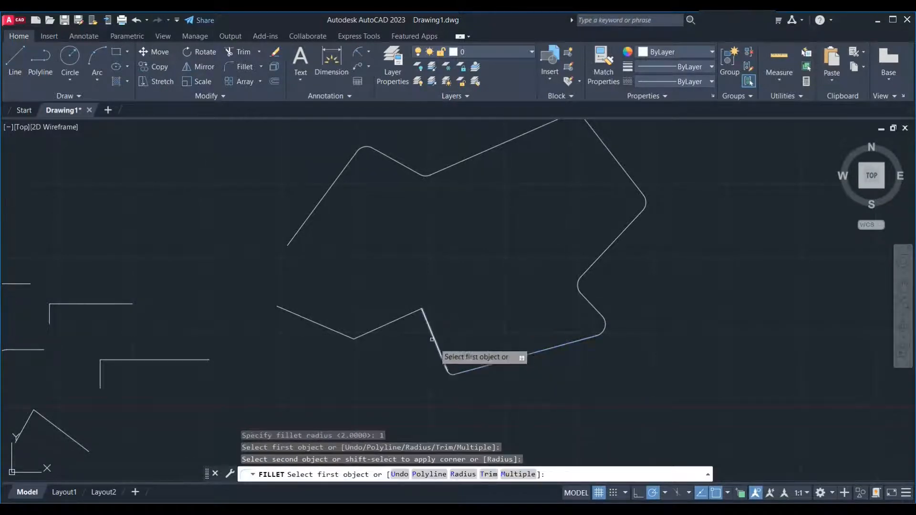
{"action": "left_click", "coordinate": [412, 312]}
{"action": "left_click", "coordinate": [433, 335]}
{"action": "left_click", "coordinate": [340, 331]}
{"action": "left_click", "coordinate": [363, 334]}
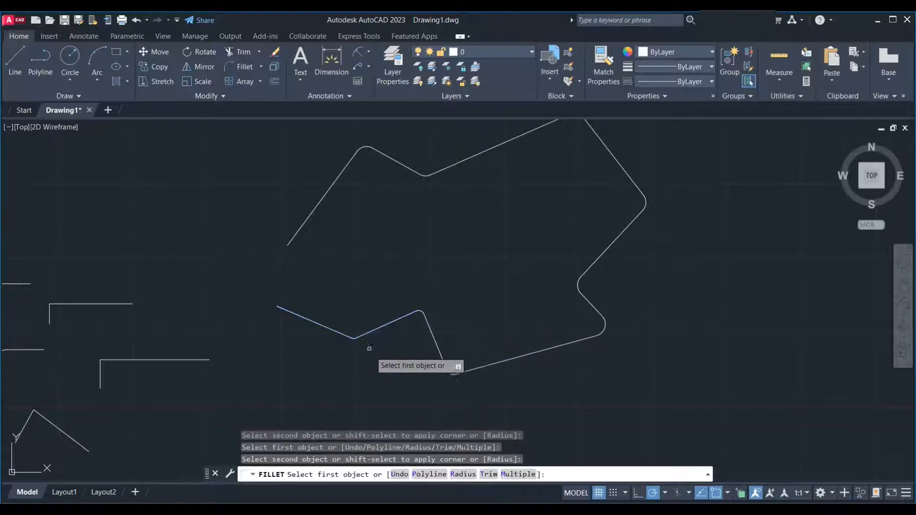
{"action": "scroll", "coordinate": [370, 386], "scroll_direction": "up", "scroll_amount": 6}
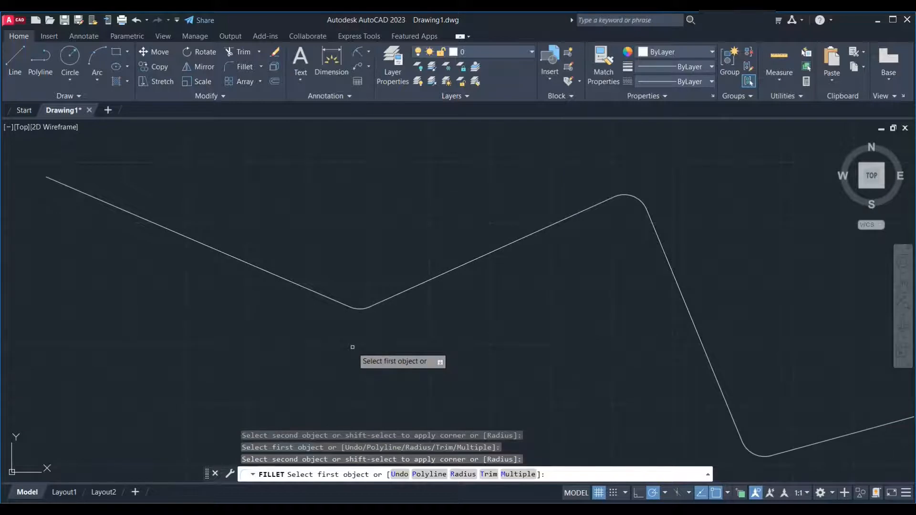
Re-round the outline's lower-left inward corner with fillet radius 2 and delete the leftover smaller arc
{"action": "type", "text": "r"}
{"action": "key", "text": "Return"}
{"action": "type", "text": "2"}
{"action": "key", "text": "Return"}
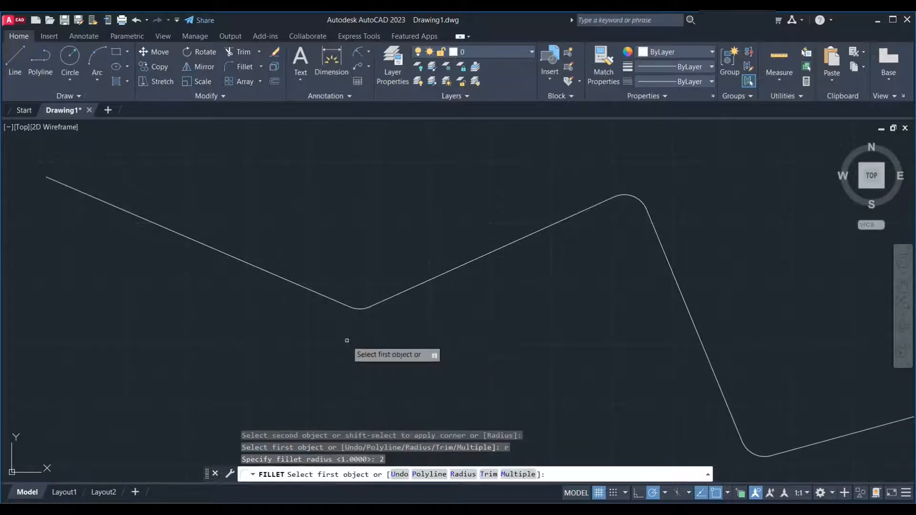
{"action": "left_click", "coordinate": [327, 295]}
{"action": "left_click", "coordinate": [397, 296]}
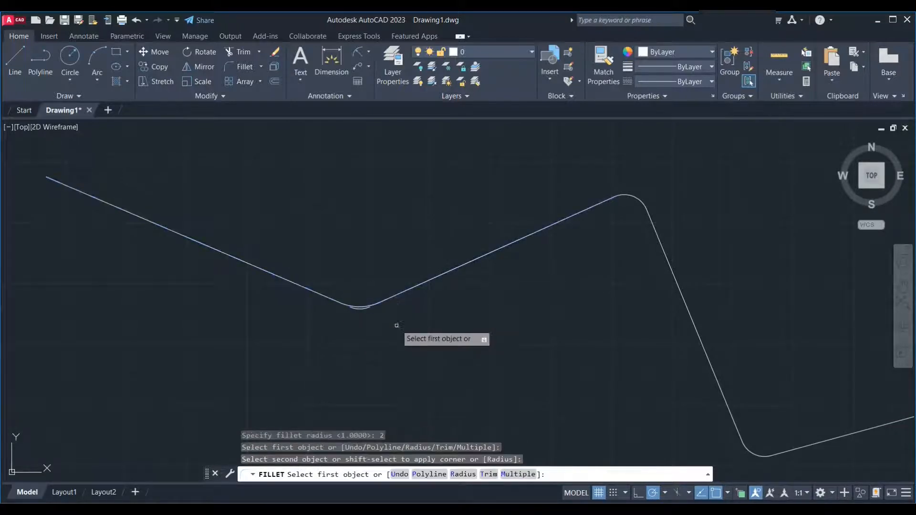
{"action": "key", "text": "Escape"}
{"action": "left_click", "coordinate": [364, 308]}
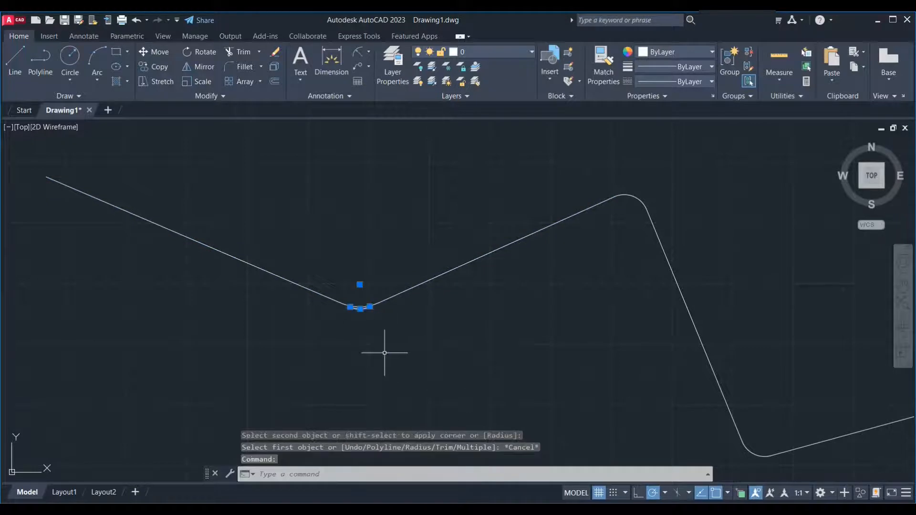
{"action": "key", "text": "Delete"}
Draw a chain of four connected lines forming an open shape with three corners beside the filleted outline
{"action": "scroll", "coordinate": [334, 351], "scroll_direction": "down", "scroll_amount": 6}
{"action": "middle_click_drag", "start_coordinate": [493, 298], "coordinate": [217, 354]}
{"action": "type", "text": "l"}
{"action": "key", "text": "Return"}
{"action": "left_click", "coordinate": [514, 300]}
{"action": "left_click", "coordinate": [635, 204]}
{"action": "left_click", "coordinate": [719, 320]}
{"action": "left_click", "coordinate": [625, 401]}
{"action": "left_click", "coordinate": [533, 388]}
{"action": "key", "text": "Escape"}
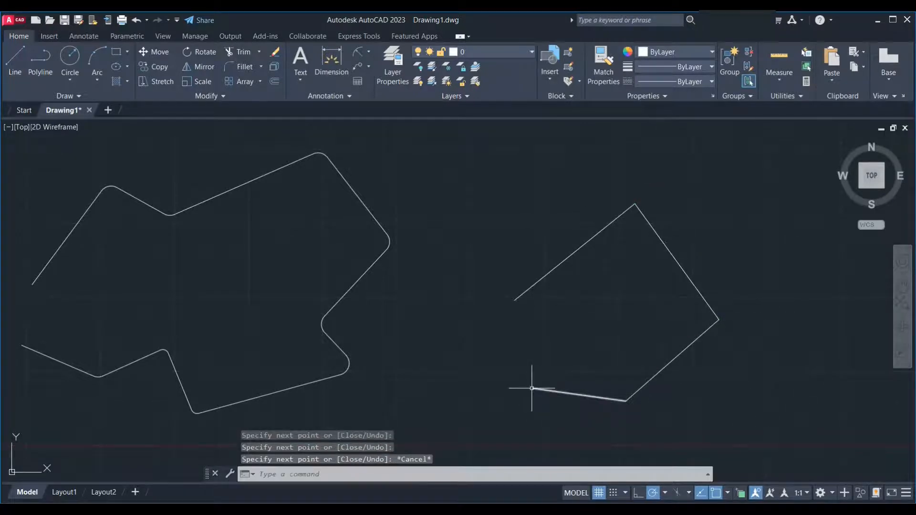
Fillet the new shape's top corner with radius 2 using the No trim mode
{"action": "type", "text": "f"}
{"action": "key", "text": "Return"}
{"action": "type", "text": "r"}
{"action": "key", "text": "Return"}
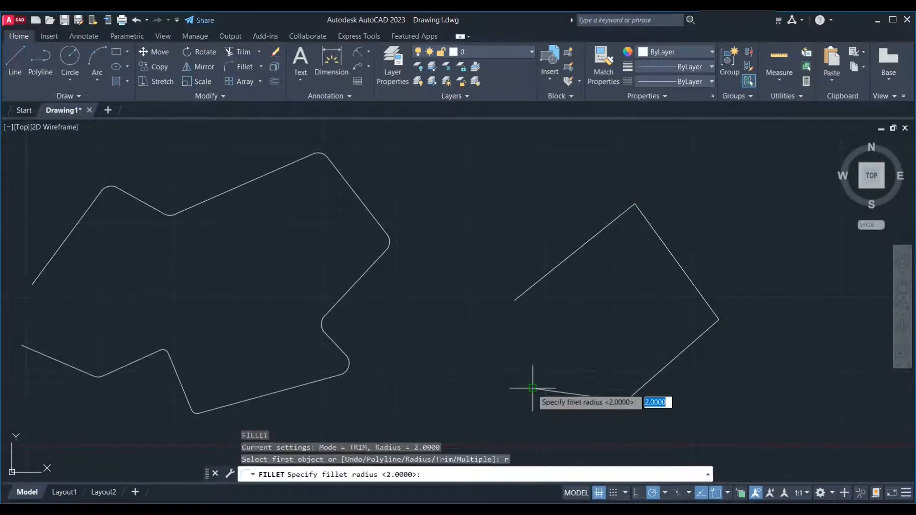
{"action": "key", "text": "Return"}
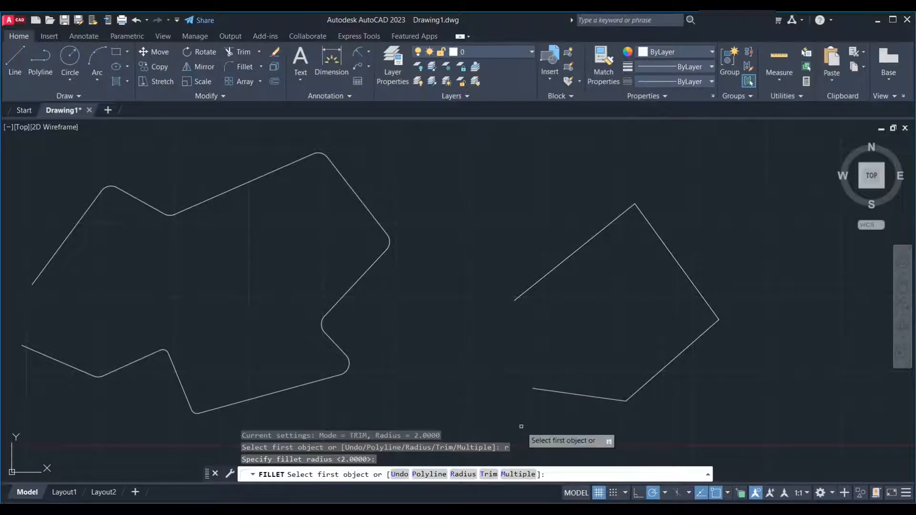
{"action": "type", "text": "t"}
{"action": "key", "text": "Return"}
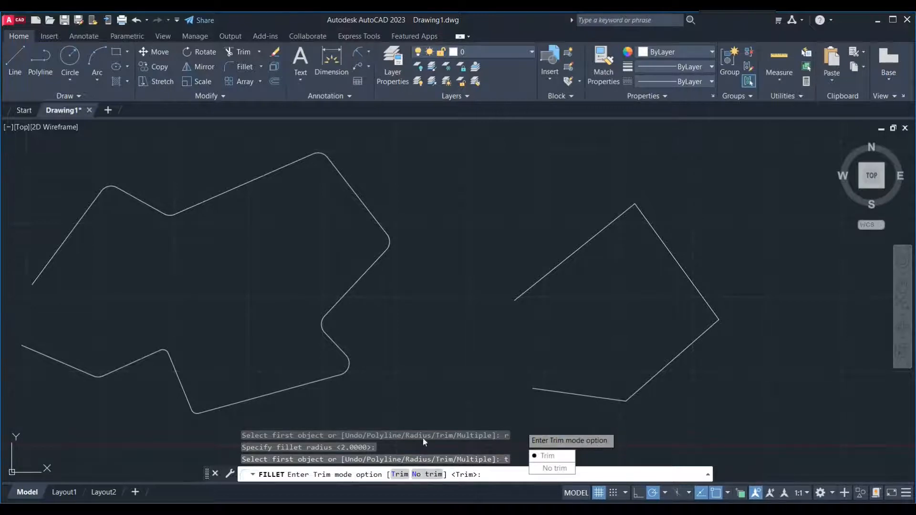
{"action": "type", "text": "n"}
{"action": "key", "text": "Return"}
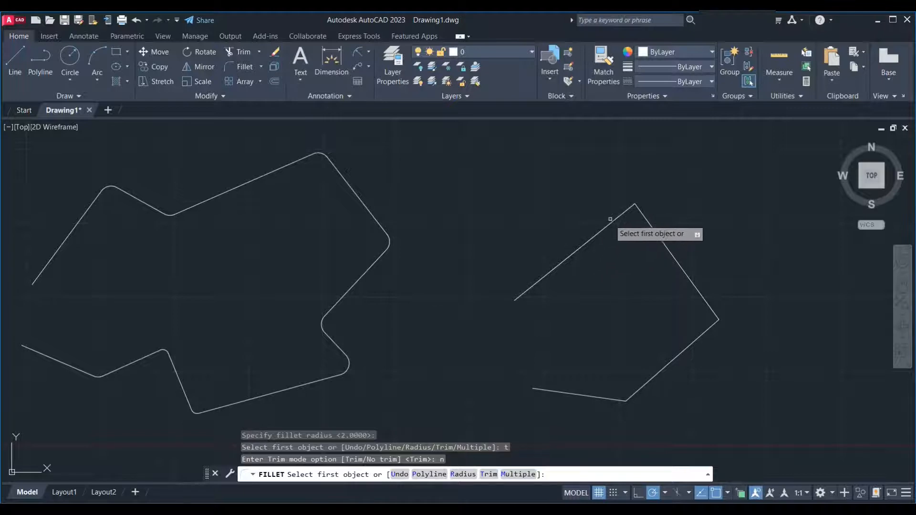
{"action": "left_click", "coordinate": [615, 219]}
{"action": "left_click", "coordinate": [649, 224]}
{"action": "scroll", "coordinate": [662, 199], "scroll_direction": "up", "scroll_amount": 5}
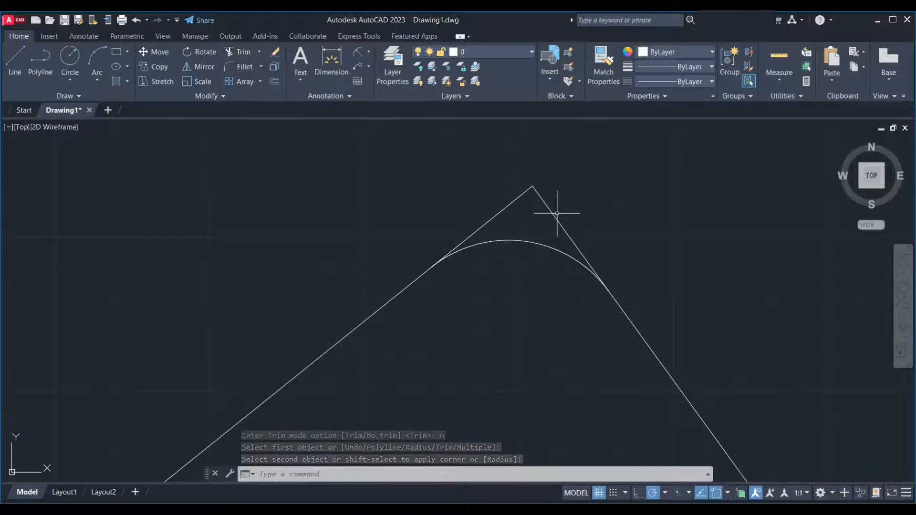
Fillet the same shape's rightmost corner, keeping radius 2 and No trim mode
{"action": "scroll", "coordinate": [530, 184], "scroll_direction": "down", "scroll_amount": 5}
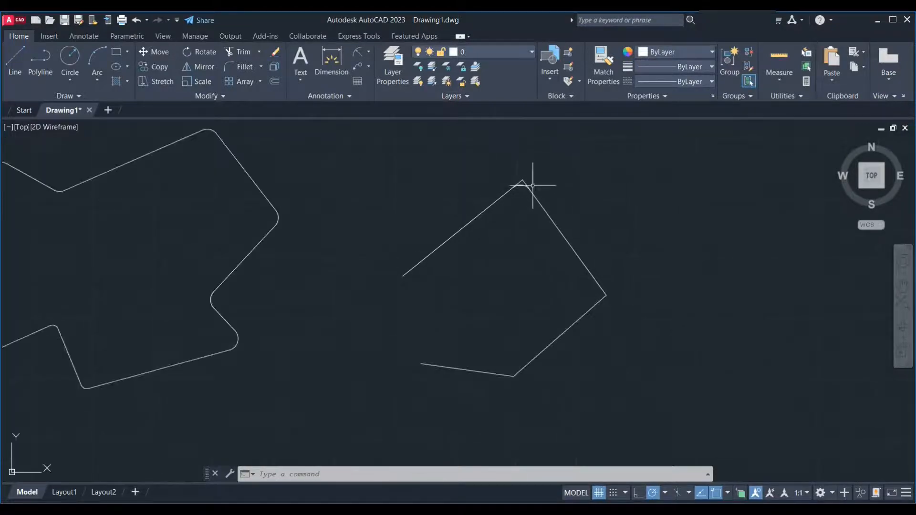
{"action": "type", "text": "f"}
{"action": "key", "text": "Return"}
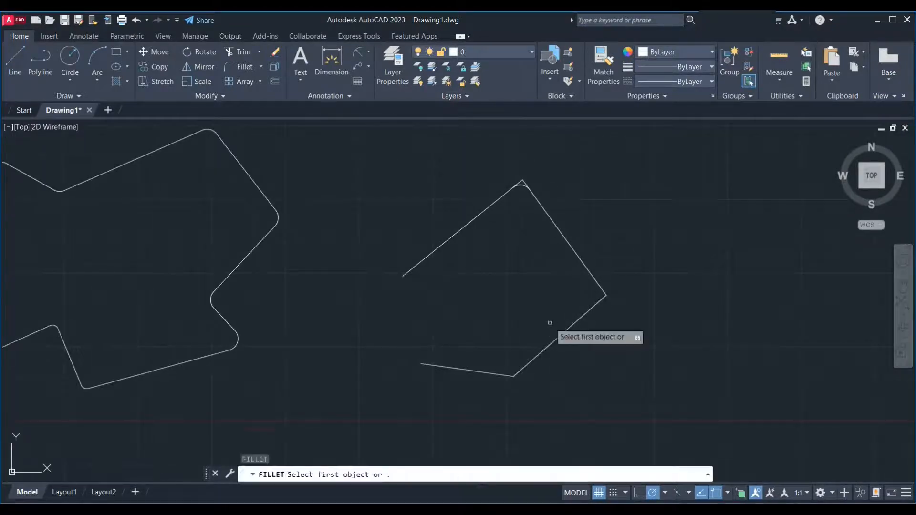
{"action": "type", "text": "r"}
{"action": "key", "text": "Return"}
{"action": "key", "text": "Return"}
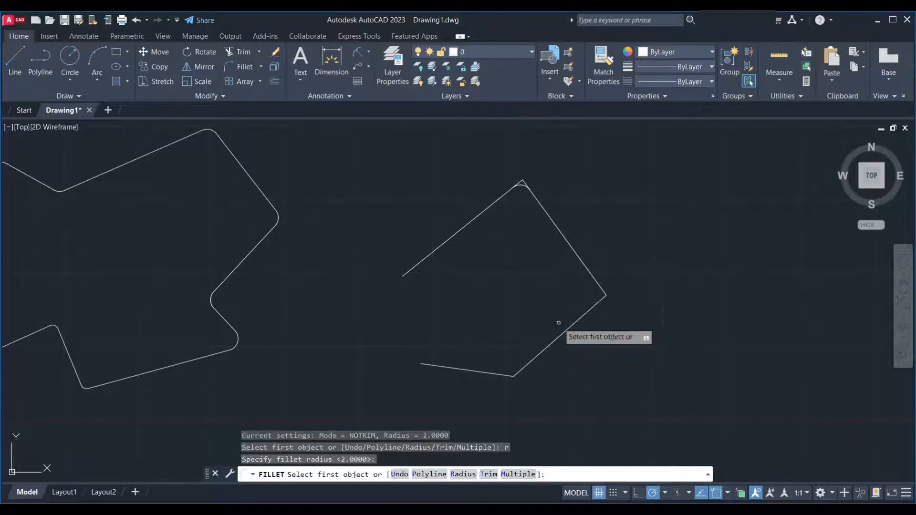
{"action": "left_click", "coordinate": [600, 302]}
{"action": "left_click", "coordinate": [595, 288]}
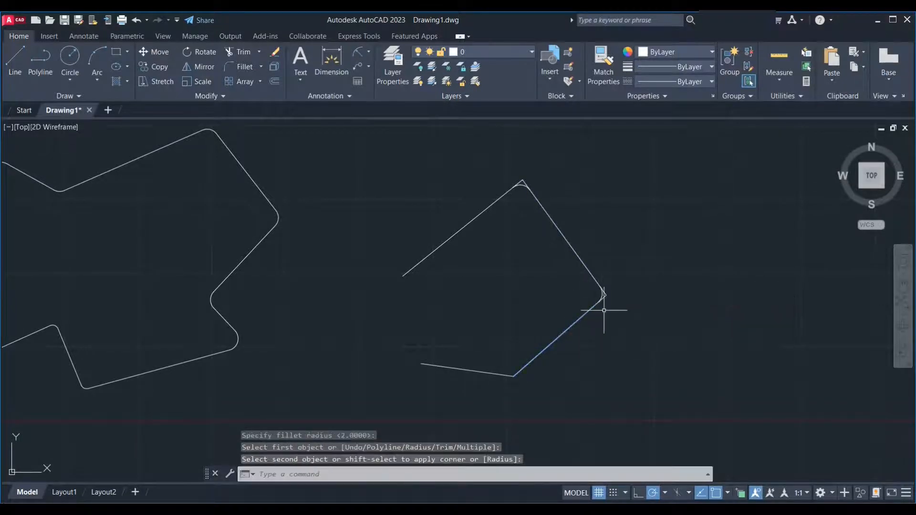
{"action": "type", "text": "f"}
{"action": "key", "text": "Return"}
{"action": "type", "text": "r"}
{"action": "key", "text": "Return"}
{"action": "key", "text": "Escape"}
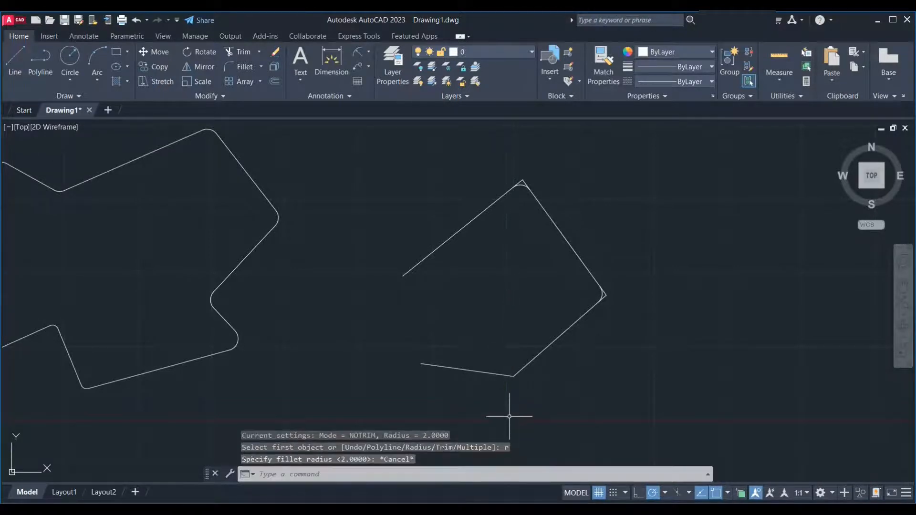
Switch the Fillet command's trim mode back to Trim
{"action": "key", "text": "Return"}
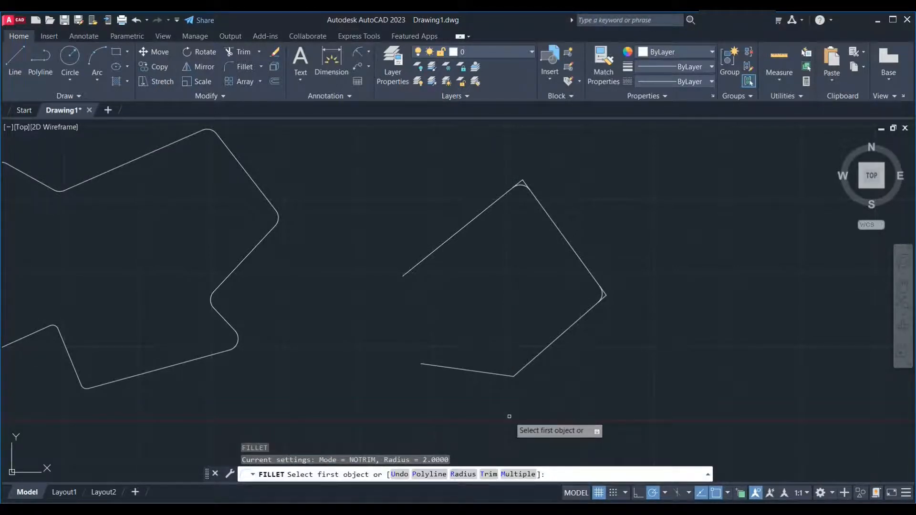
{"action": "left_click", "coordinate": [497, 474]}
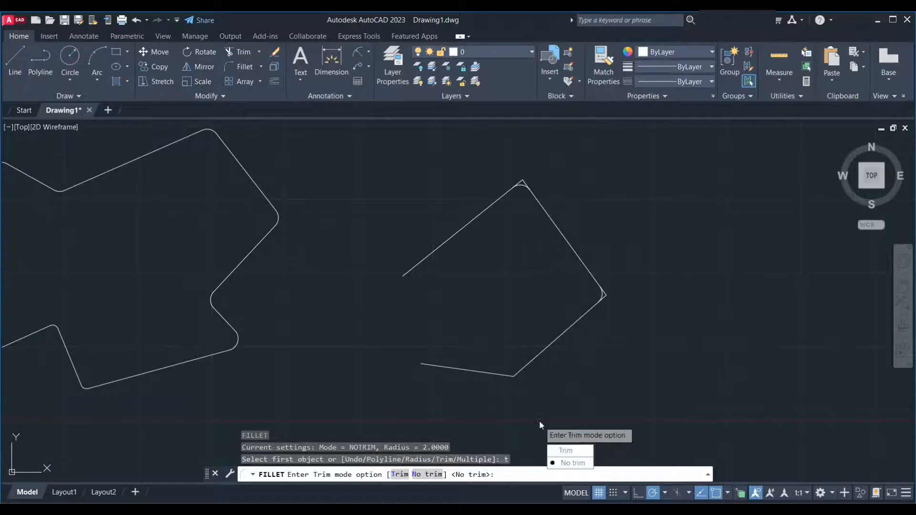
{"action": "type", "text": "t"}
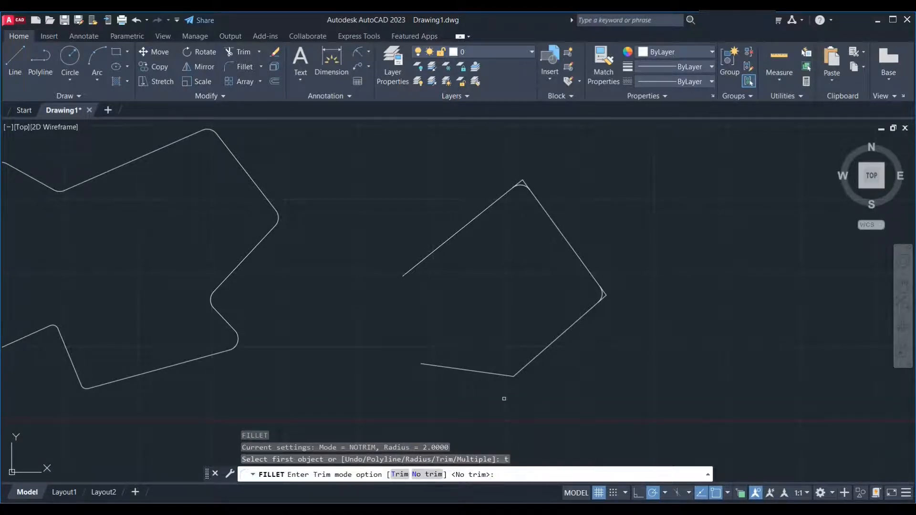
{"action": "key", "text": "Return"}
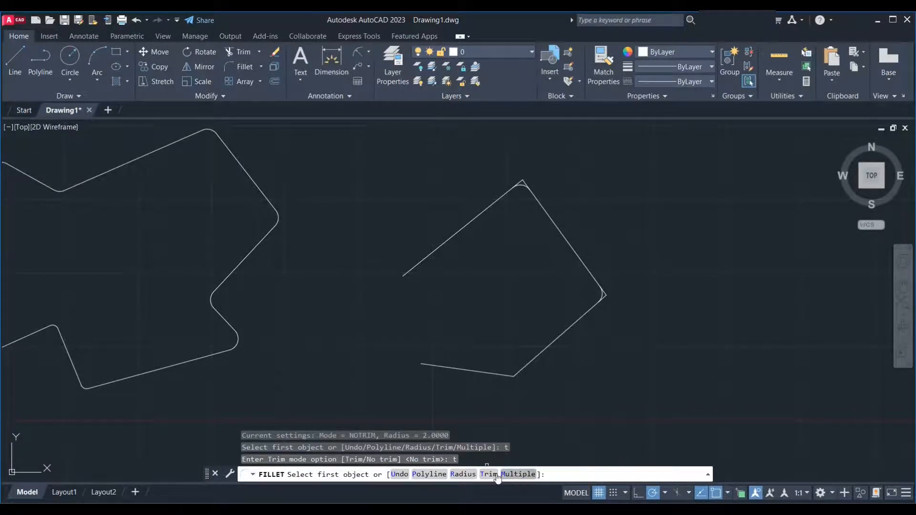
Draw an open zigzag polyline of nine segments in the empty area beside the four-line shape
{"action": "scroll", "coordinate": [583, 311], "scroll_direction": "down", "scroll_amount": 2}
{"action": "middle_click_drag", "start_coordinate": [583, 310], "coordinate": [409, 348]}
{"action": "scroll", "coordinate": [409, 348], "scroll_direction": "up", "scroll_amount": 3}
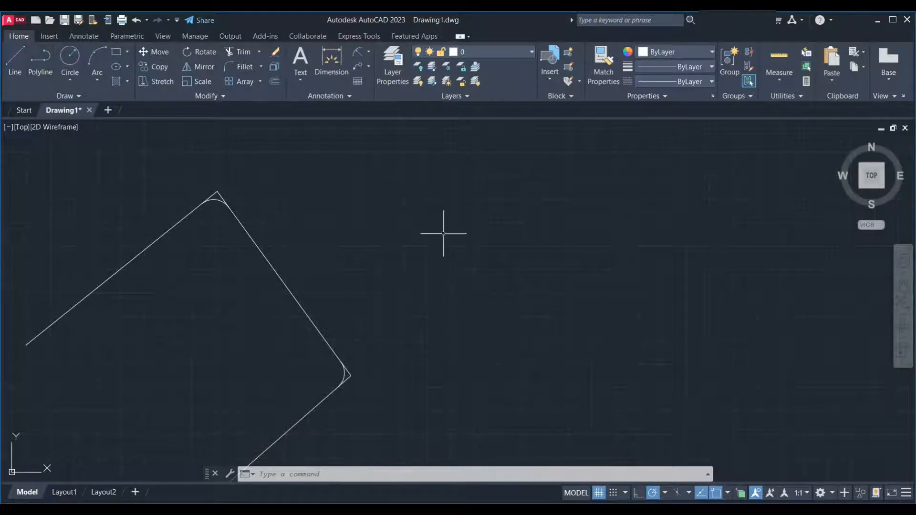
{"action": "type", "text": "pl"}
{"action": "key", "text": "Return"}
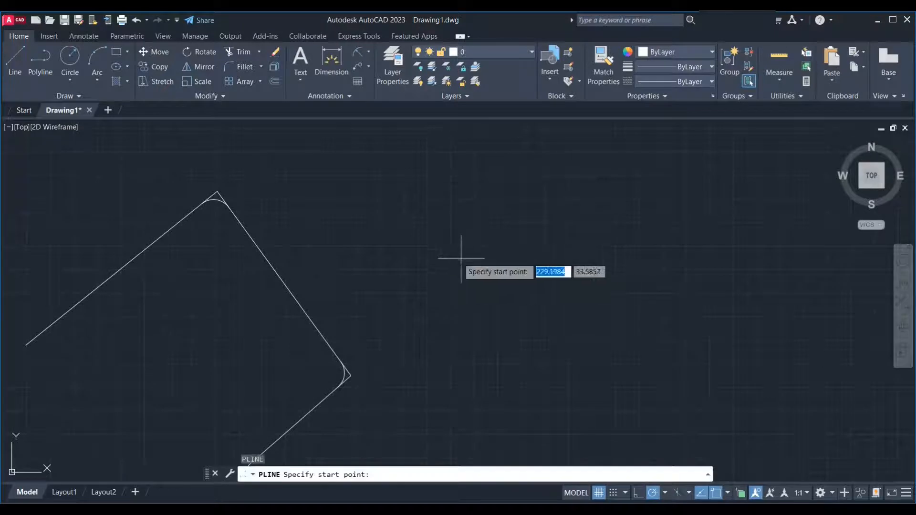
{"action": "left_click", "coordinate": [439, 243]}
{"action": "left_click", "coordinate": [714, 223]}
{"action": "left_click", "coordinate": [637, 304]}
{"action": "left_click", "coordinate": [762, 337]}
{"action": "left_click", "coordinate": [632, 407]}
{"action": "left_click", "coordinate": [466, 329]}
{"action": "left_click", "coordinate": [370, 313]}
{"action": "left_click", "coordinate": [370, 211]}
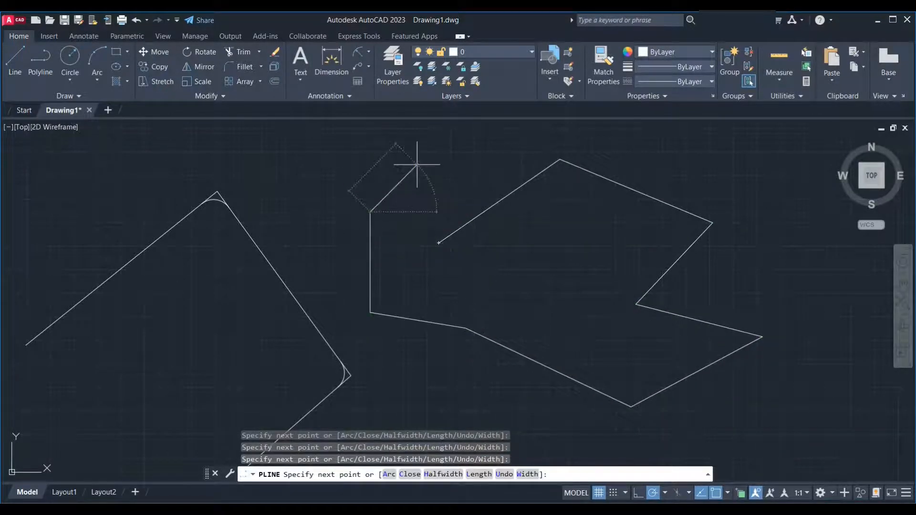
{"action": "left_click", "coordinate": [417, 165]}
{"action": "key", "text": "Escape"}
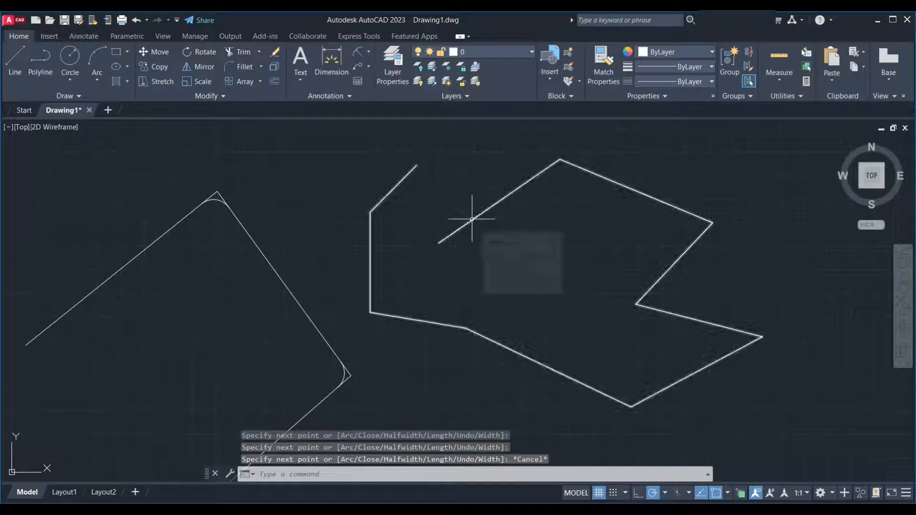
Fillet only the polyline's topmost corner with radius 2
{"action": "type", "text": "f"}
{"action": "key", "text": "Return"}
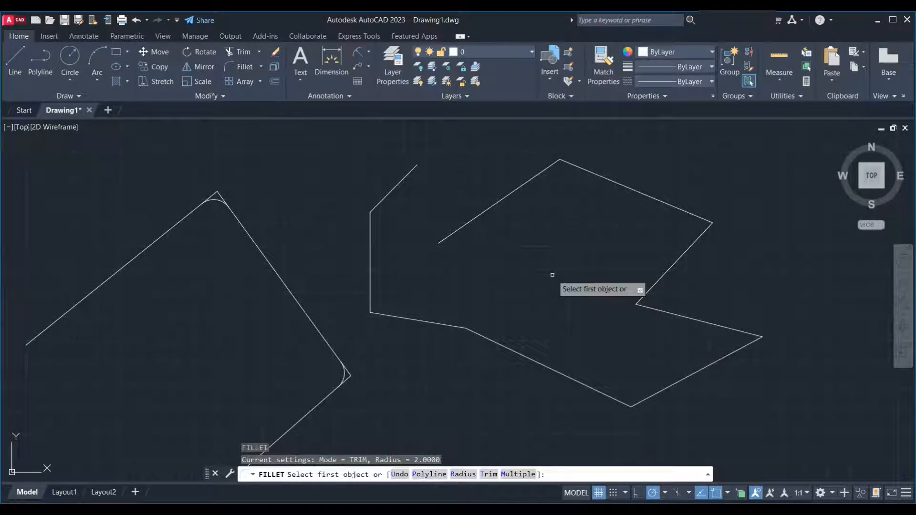
{"action": "type", "text": "r"}
{"action": "key", "text": "Return"}
{"action": "key", "text": "Return"}
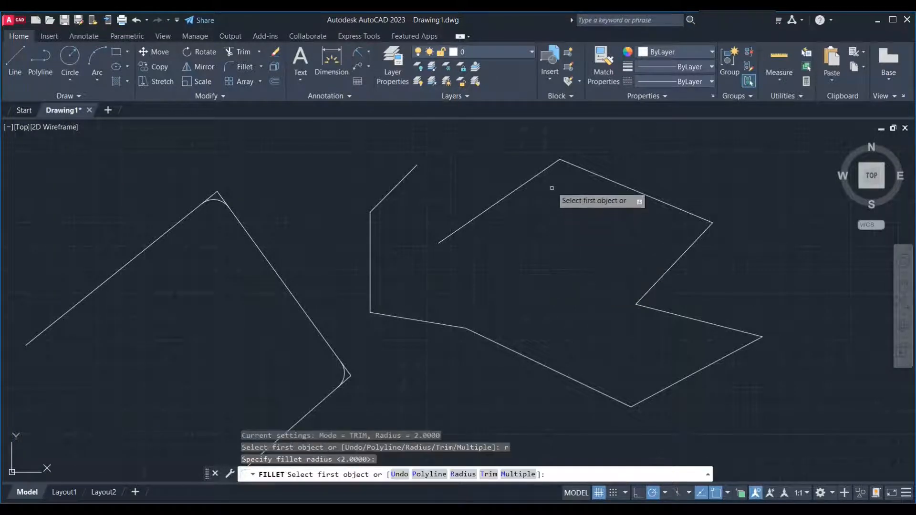
{"action": "left_click", "coordinate": [549, 167]}
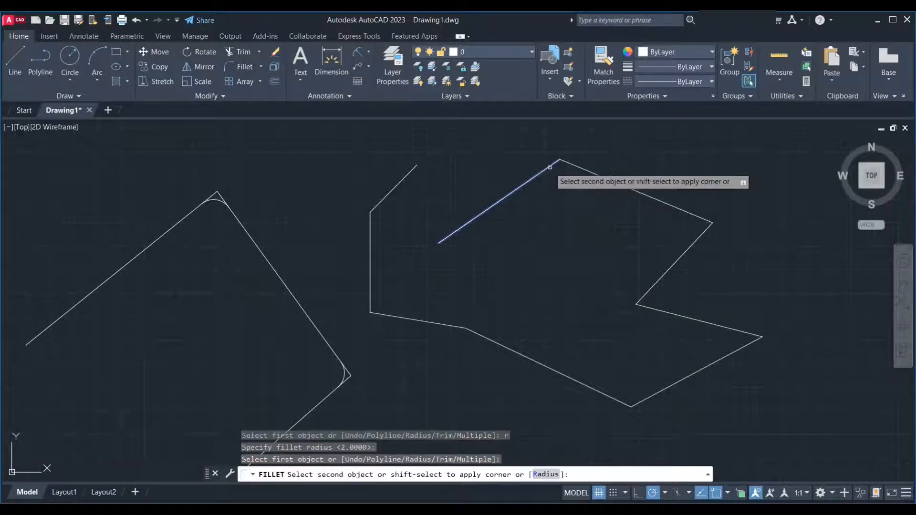
{"action": "left_click", "coordinate": [581, 168]}
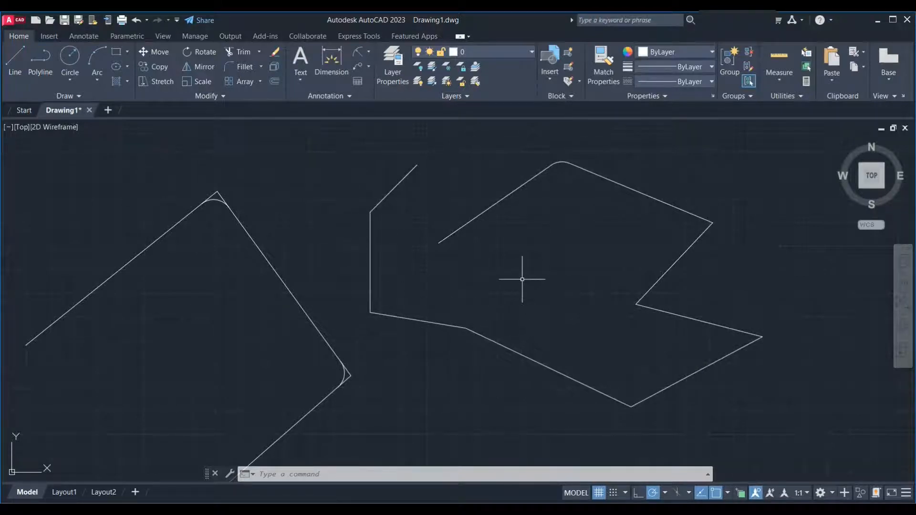
Using Fillet's Polyline option with radius 1, round all corners of the polyline at once
{"action": "type", "text": "f"}
{"action": "key", "text": "Return"}
{"action": "type", "text": "r"}
{"action": "key", "text": "Return"}
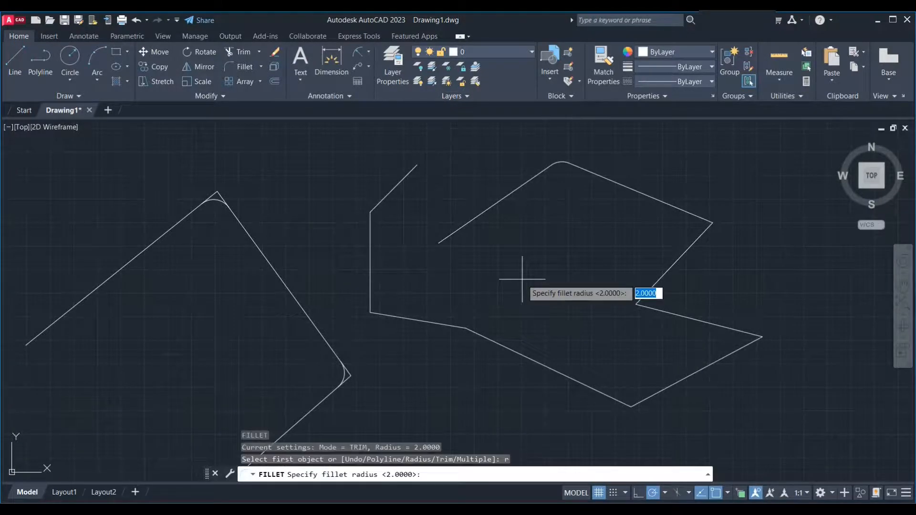
{"action": "key", "text": "Return"}
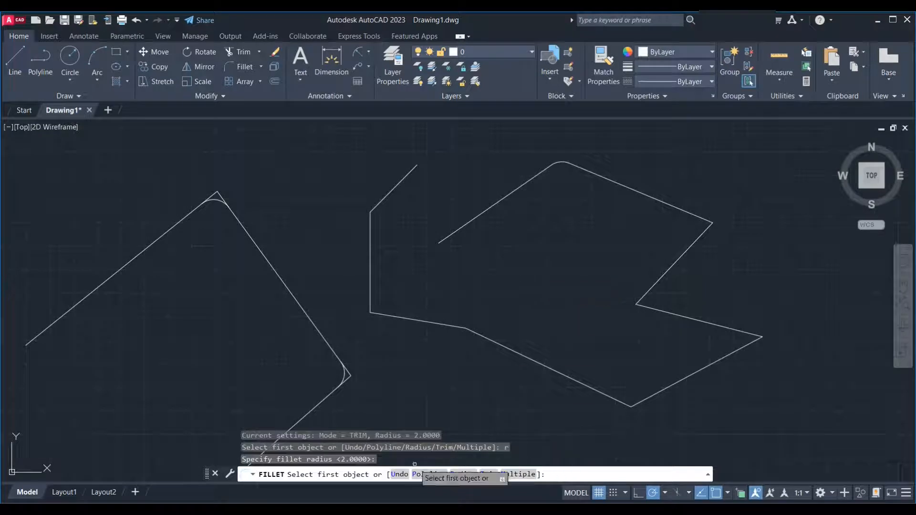
{"action": "type", "text": "p"}
{"action": "key", "text": "Return"}
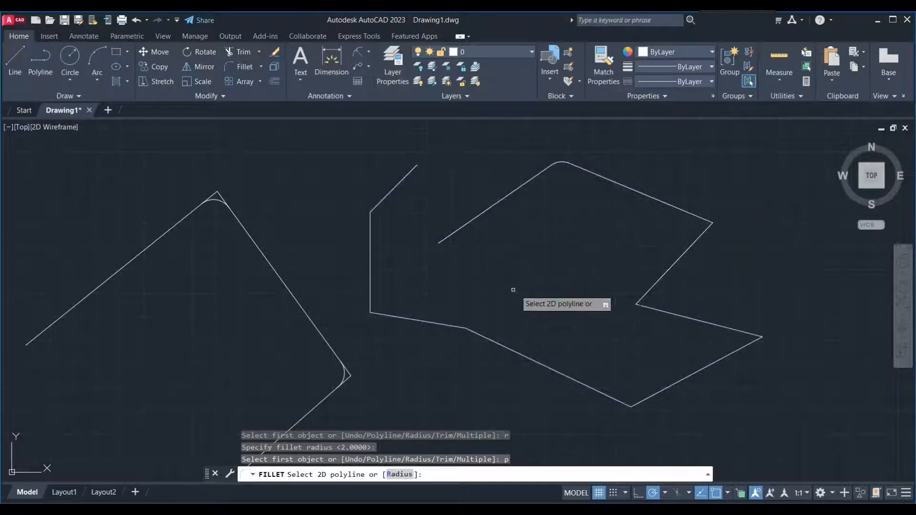
{"action": "type", "text": "r"}
{"action": "key", "text": "Return"}
{"action": "type", "text": "1"}
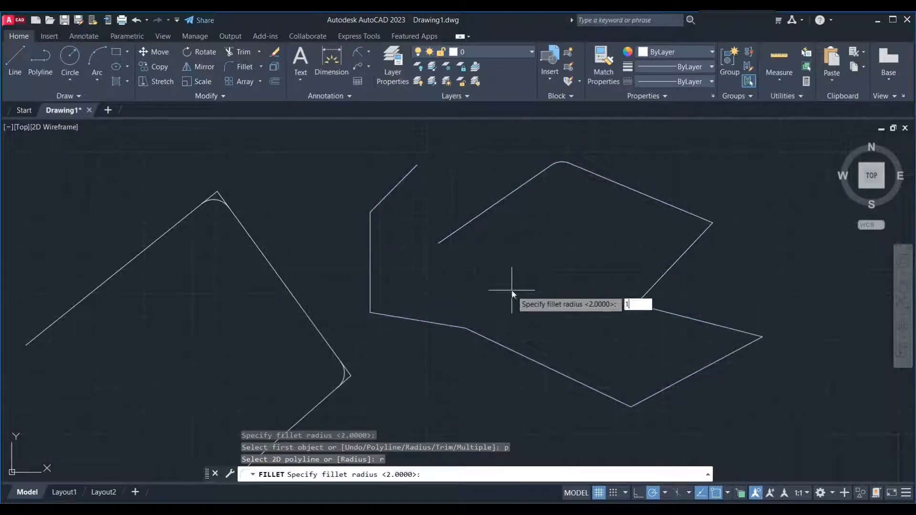
{"action": "key", "text": "Return"}
{"action": "left_click", "coordinate": [599, 173]}
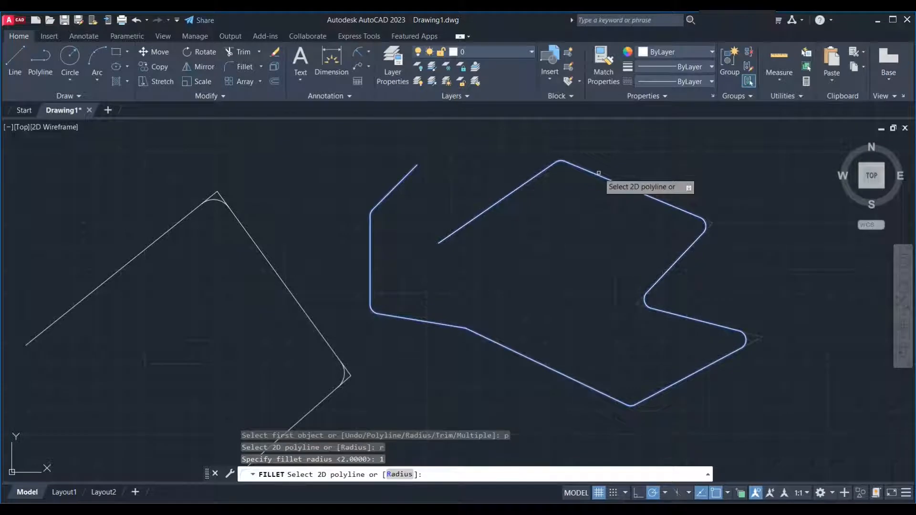
Move the four-line shape's short bottom line to the left, away from the adjoining slanted line
{"action": "scroll", "coordinate": [553, 267], "scroll_direction": "down", "scroll_amount": 6}
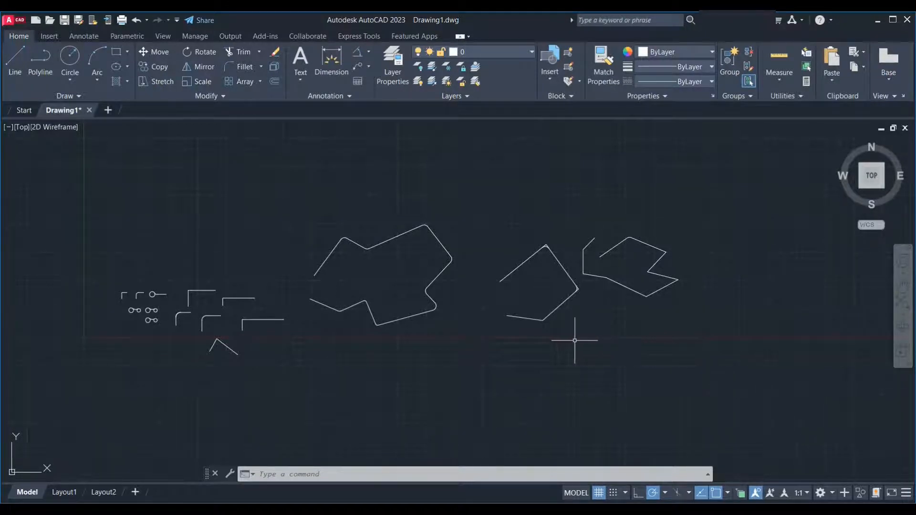
{"action": "scroll", "coordinate": [537, 341], "scroll_direction": "up", "scroll_amount": 8}
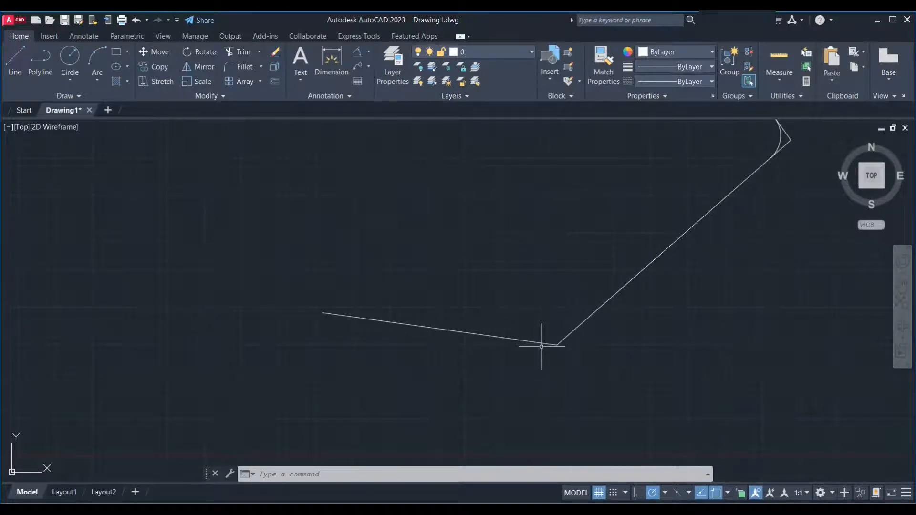
{"action": "left_click", "coordinate": [542, 347]}
{"action": "type", "text": "m"}
{"action": "key", "text": "Return"}
{"action": "left_click", "coordinate": [542, 377]}
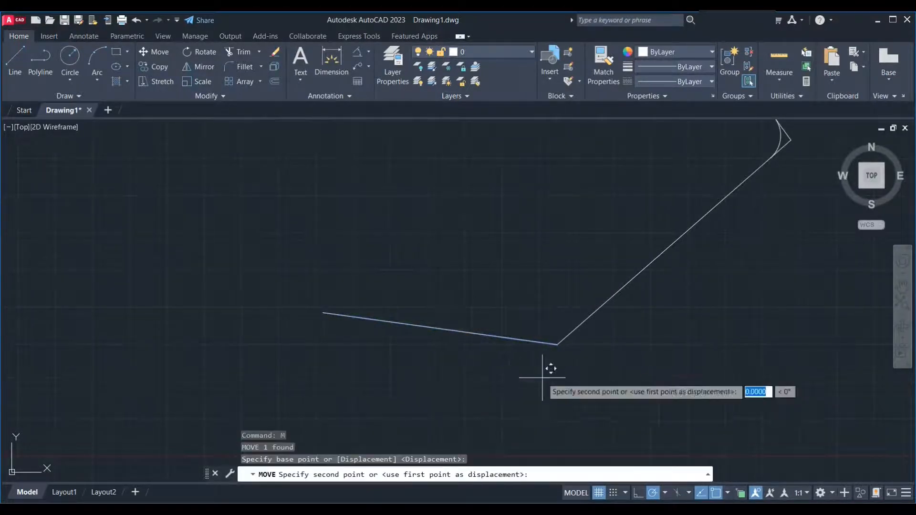
{"action": "left_click", "coordinate": [436, 363]}
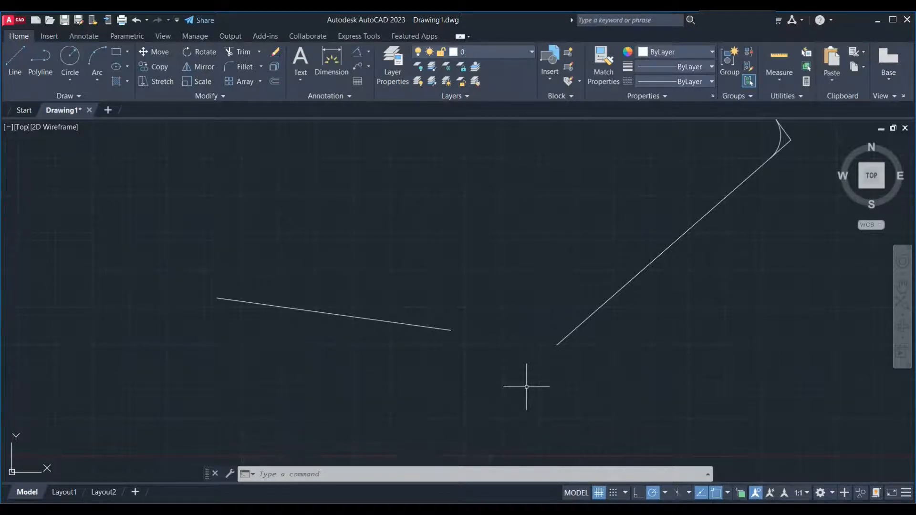
Using Fillet with radius 0, join the slanted line and the separate short bottom line into a sharp corner
{"action": "type", "text": "f"}
{"action": "key", "text": "Return"}
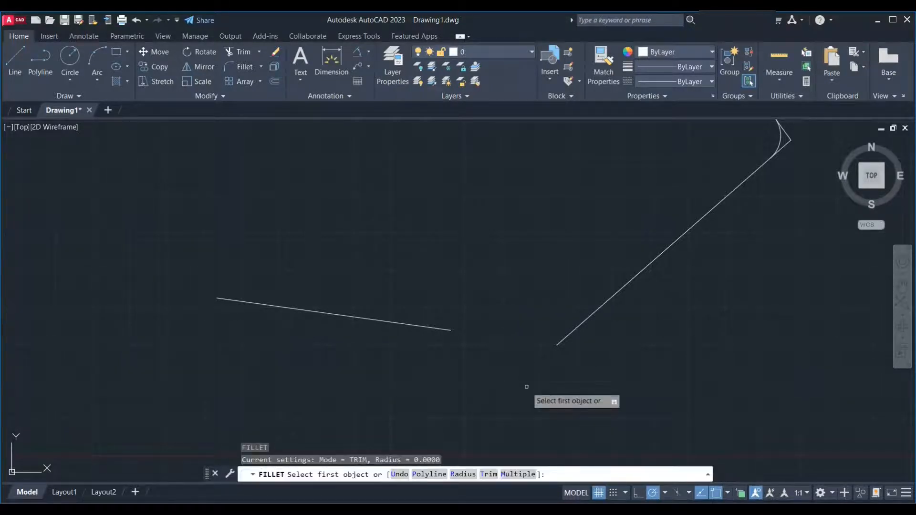
{"action": "type", "text": "r"}
{"action": "key", "text": "Return"}
{"action": "key", "text": "Return"}
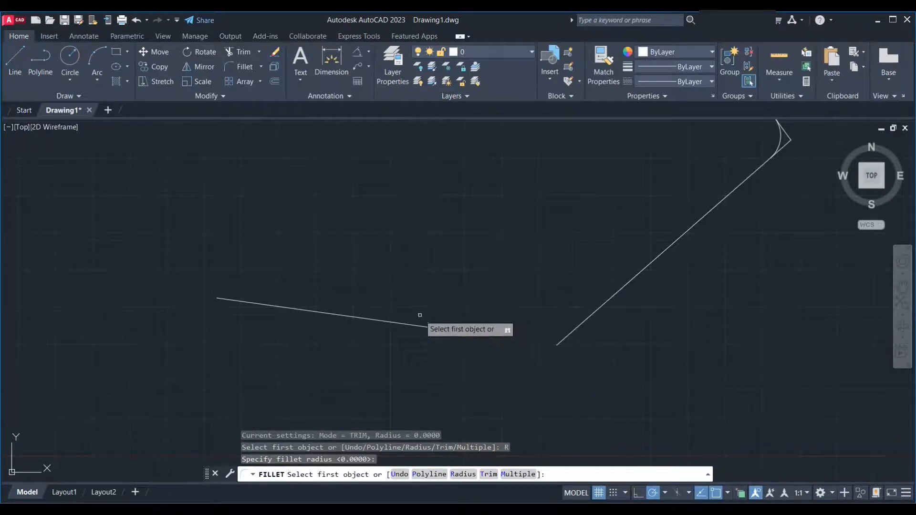
{"action": "key", "text": "Escape"}
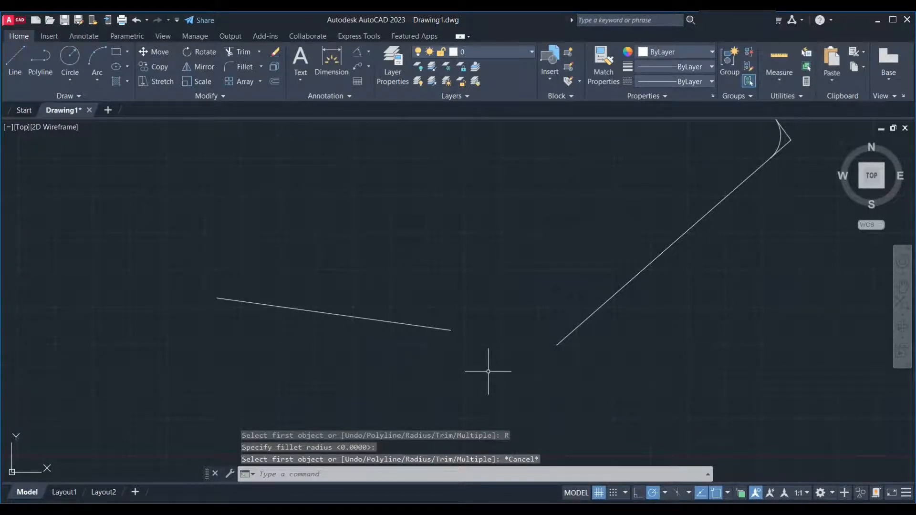
{"action": "type", "text": "f"}
{"action": "key", "text": "Return"}
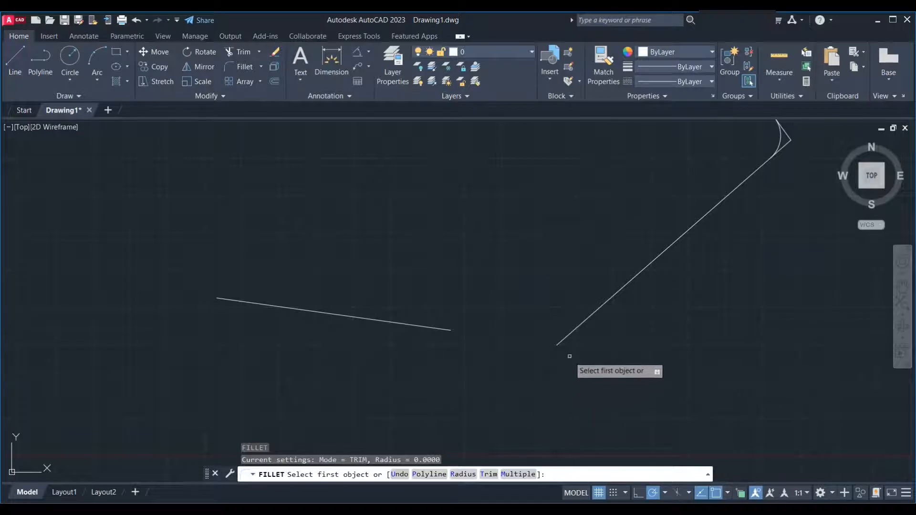
{"action": "left_click", "coordinate": [577, 329]}
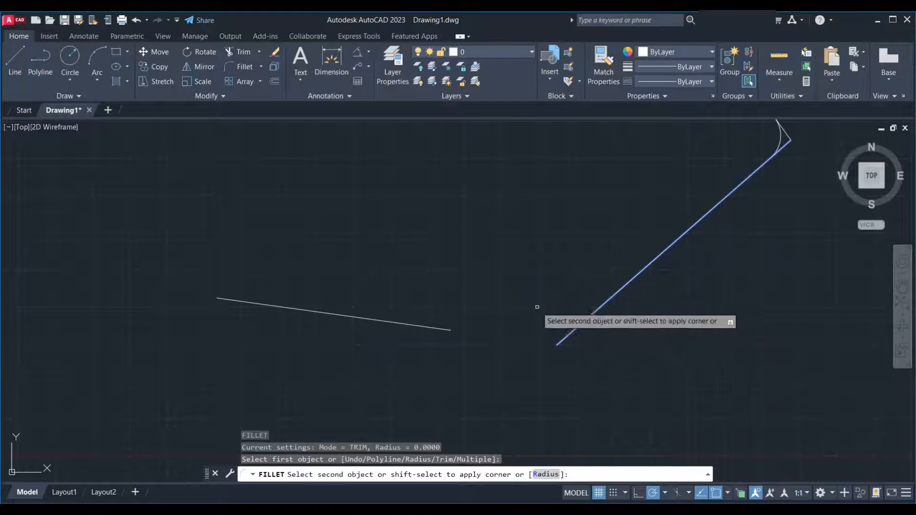
{"action": "left_click", "coordinate": [437, 330]}
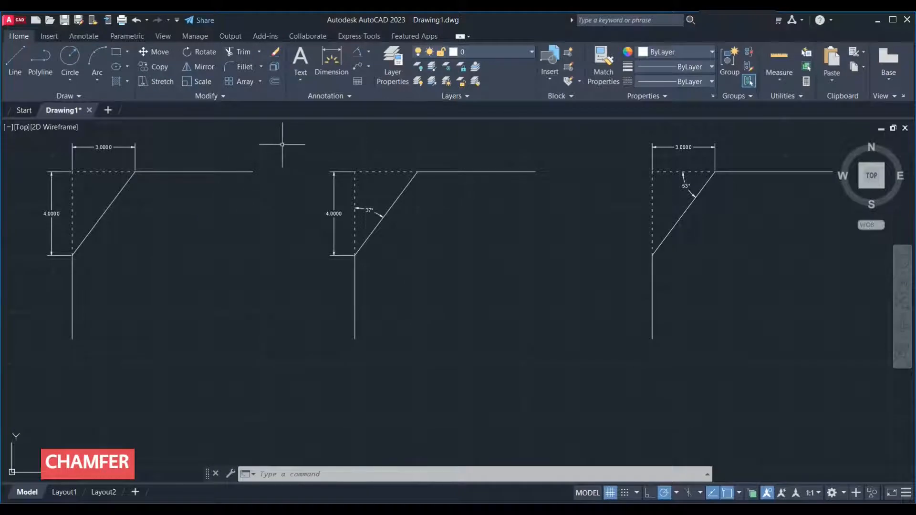
{"action": "left_click", "coordinate": [261, 67]}
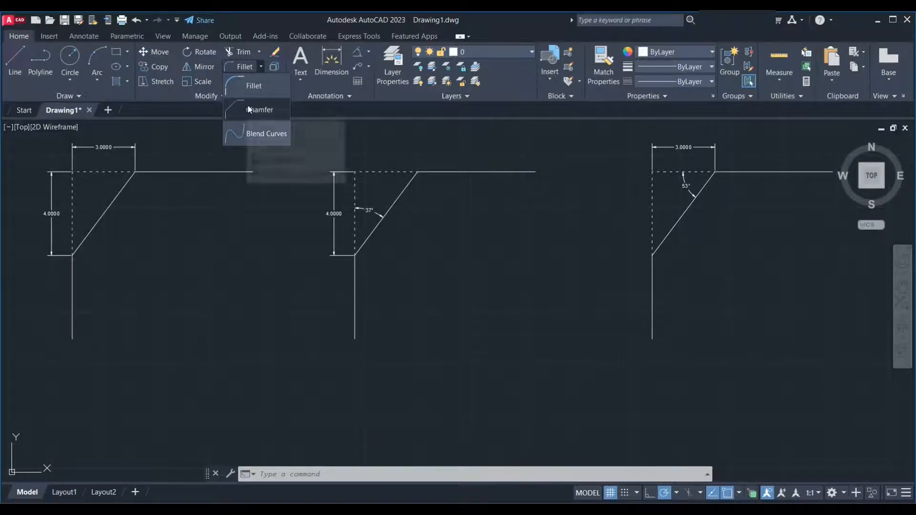
{"action": "left_click", "coordinate": [472, 142]}
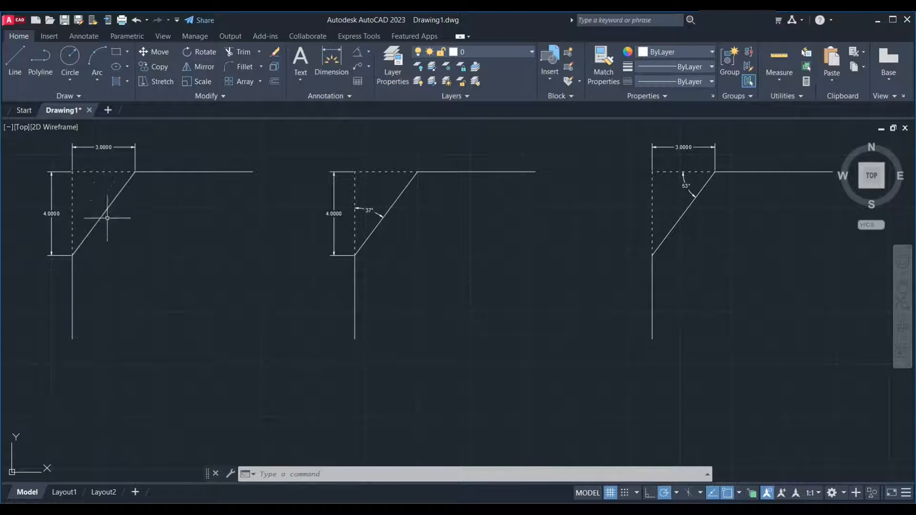
{"action": "mouse_move", "coordinate": [109, 209]}
{"action": "type", "text": "L"}
{"action": "key", "text": "Return"}
{"action": "key", "text": "Return"}
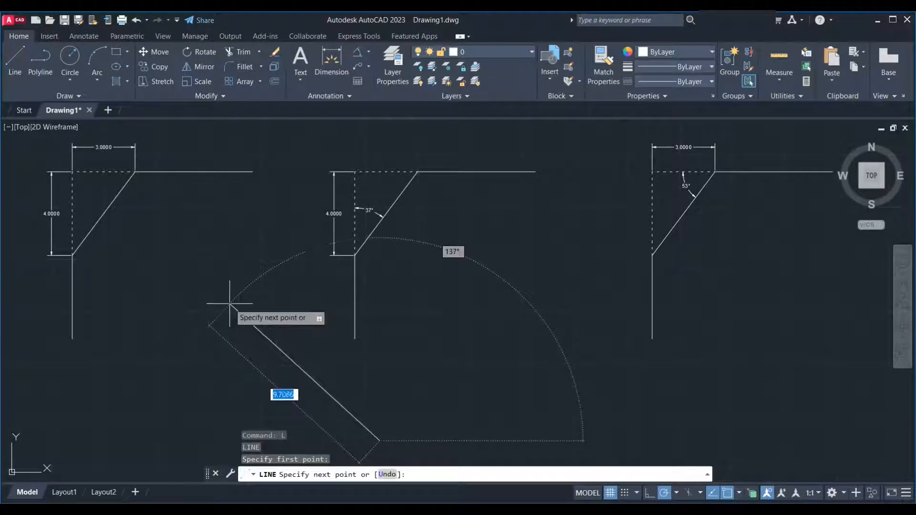
{"action": "key", "text": "Escape"}
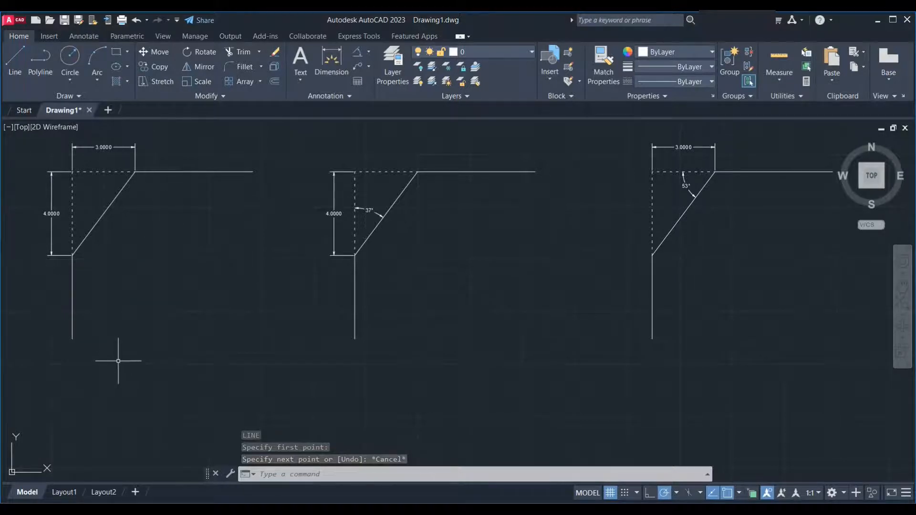
Draw a chamfered-corner outline with lines below the first example: 4 units straight up, a diagonal of @3,4, and a horizontal line to the right
{"action": "type", "text": "L"}
{"action": "key", "text": "Return"}
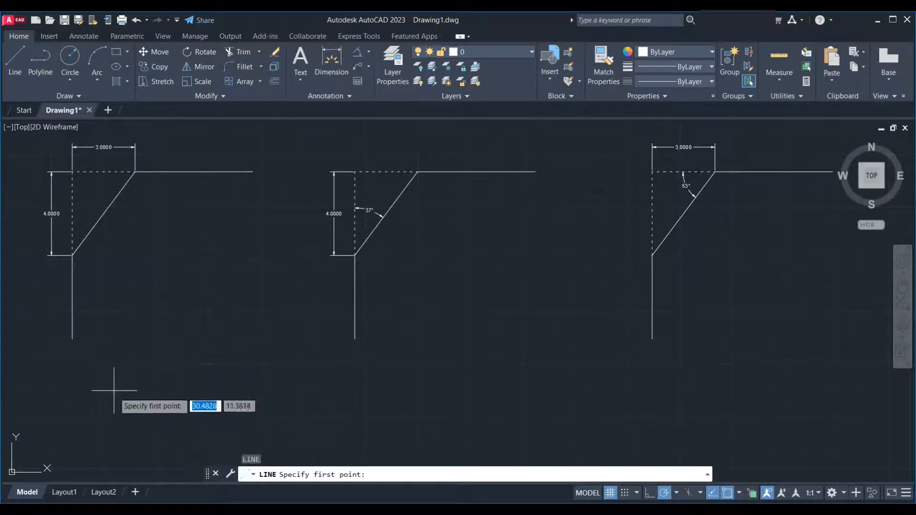
{"action": "left_click", "coordinate": [117, 418]}
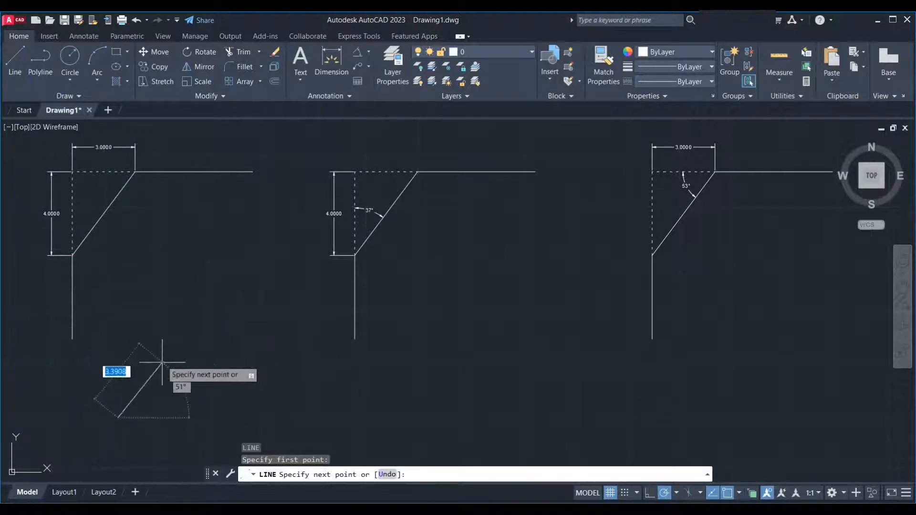
{"action": "type", "text": "4"}
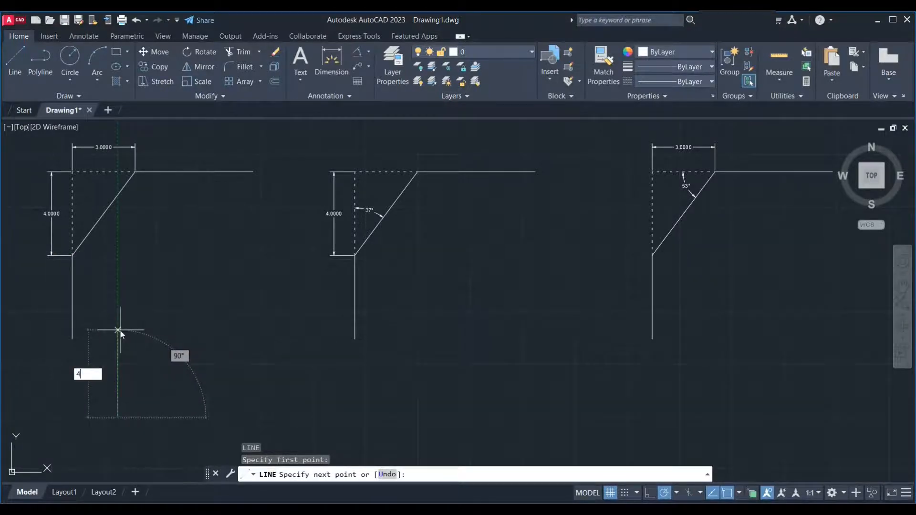
{"action": "key", "text": "Return"}
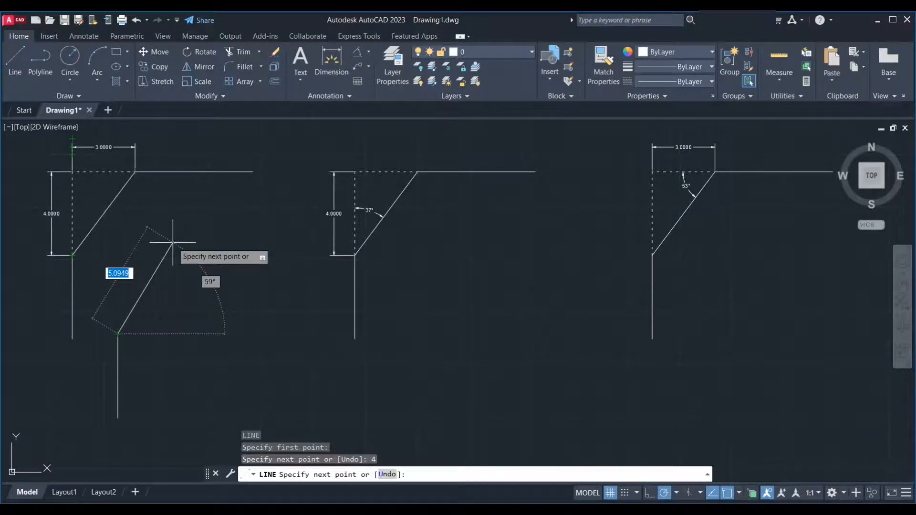
{"action": "type", "text": "@3,4"}
{"action": "key", "text": "Return"}
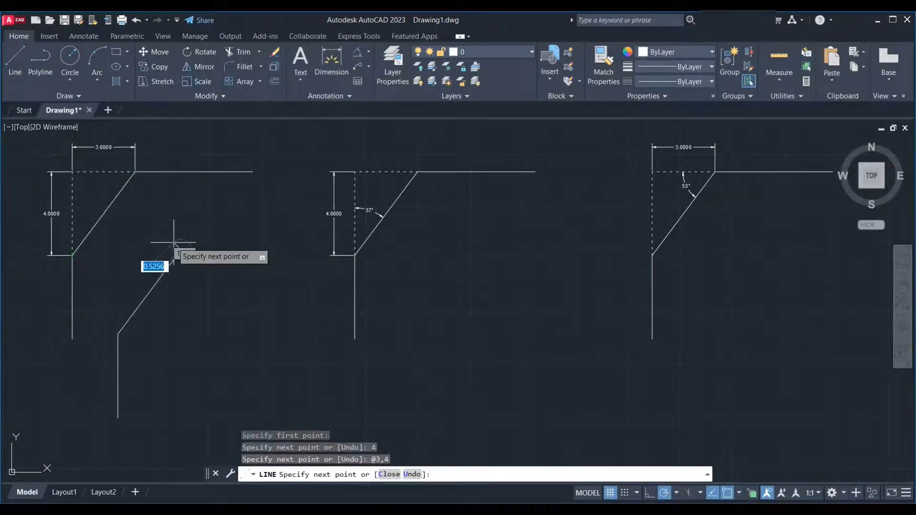
{"action": "left_click", "coordinate": [276, 251]}
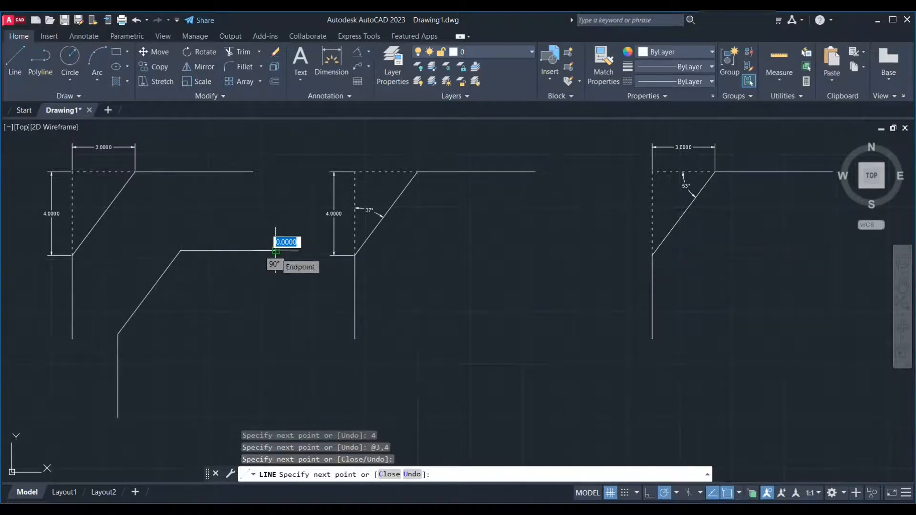
{"action": "key", "text": "Escape"}
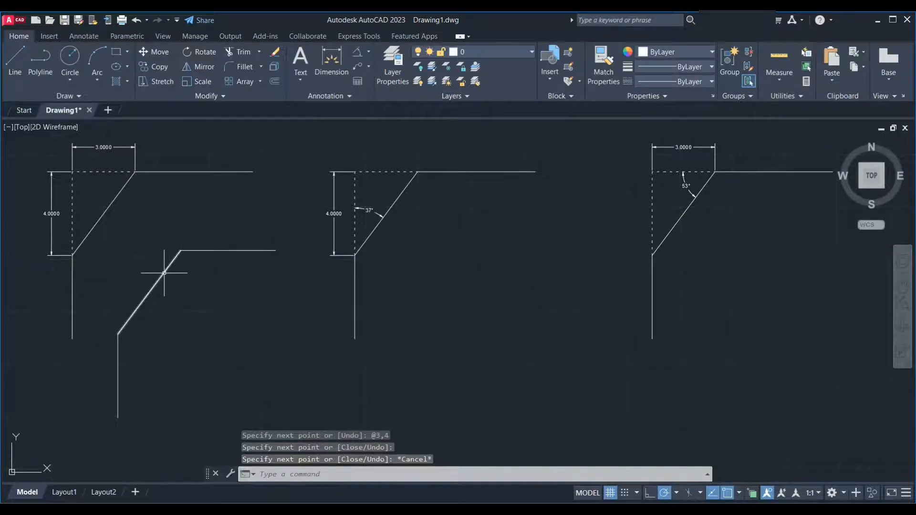
Draw a square corner beside the chamfered outline from one vertical and one horizontal line
{"action": "type", "text": "l"}
{"action": "key", "text": "Return"}
{"action": "left_click", "coordinate": [215, 409]}
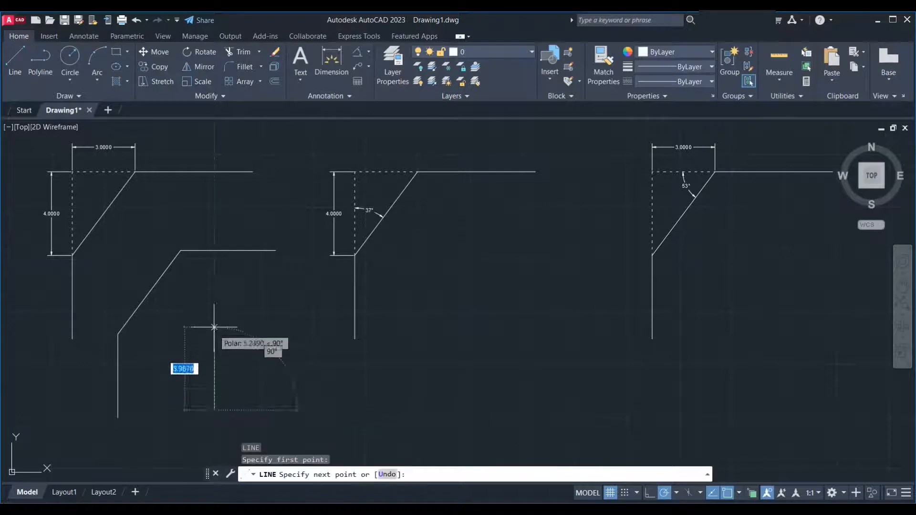
{"action": "left_click", "coordinate": [215, 300]}
{"action": "left_click", "coordinate": [304, 300]}
{"action": "key", "text": "Escape"}
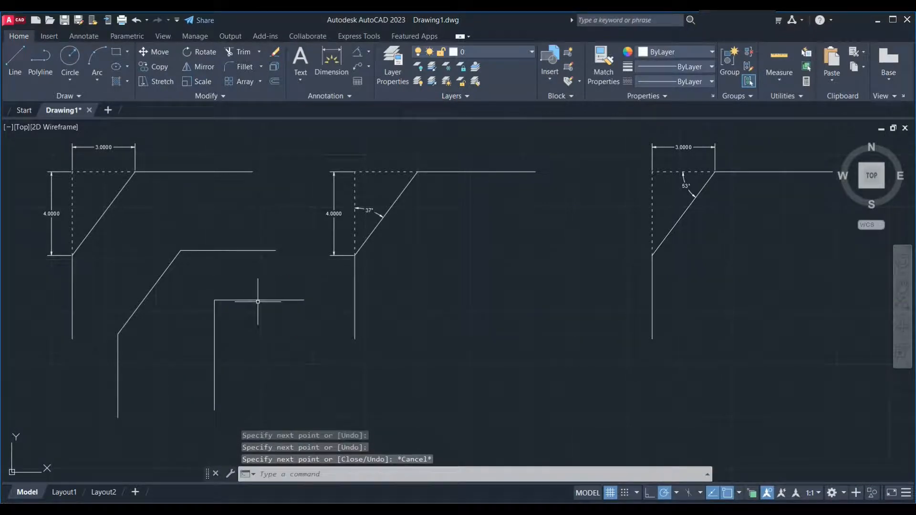
{"action": "type", "text": "cha"}
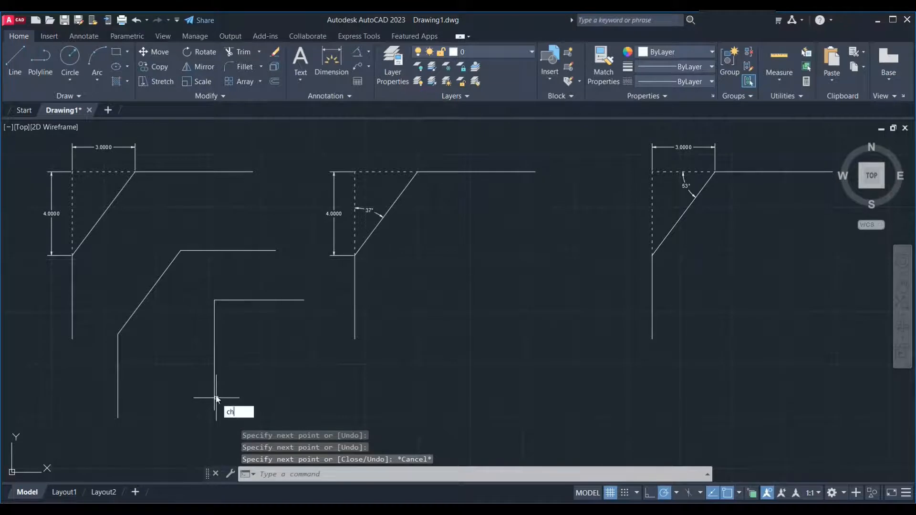
{"action": "key", "text": "Return"}
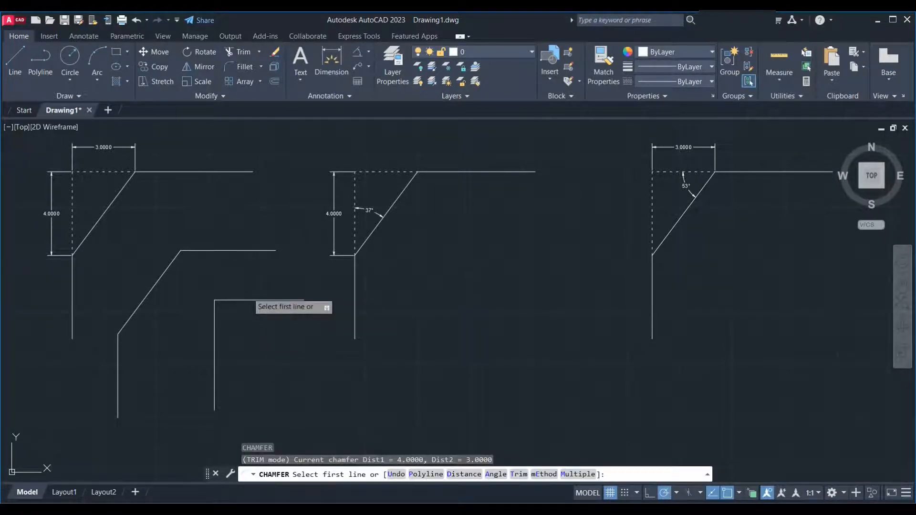
{"action": "key", "text": "Escape"}
Delete the square corner and the hand-drawn chamfered outline below the first example
{"action": "left_click", "coordinate": [245, 260]}
{"action": "left_click", "coordinate": [176, 413]}
{"action": "left_click", "coordinate": [211, 235]}
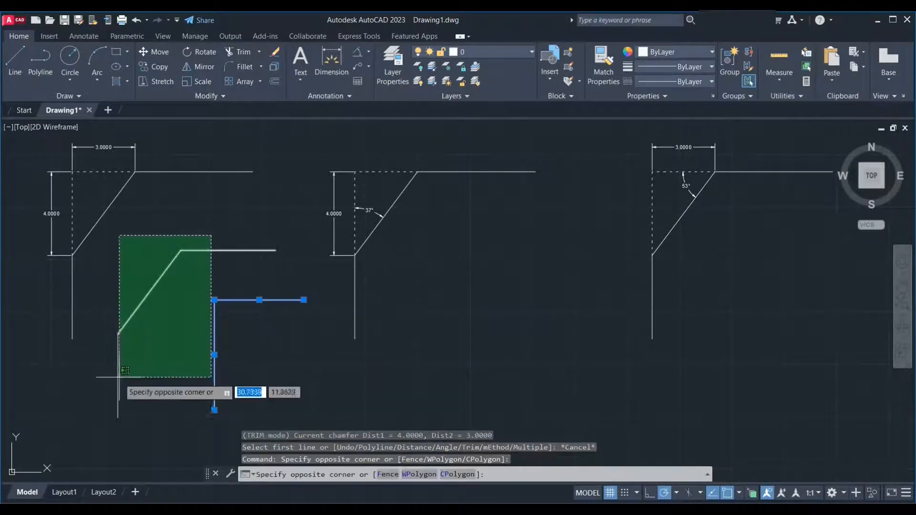
{"action": "left_click", "coordinate": [115, 385]}
{"action": "key", "text": "Delete"}
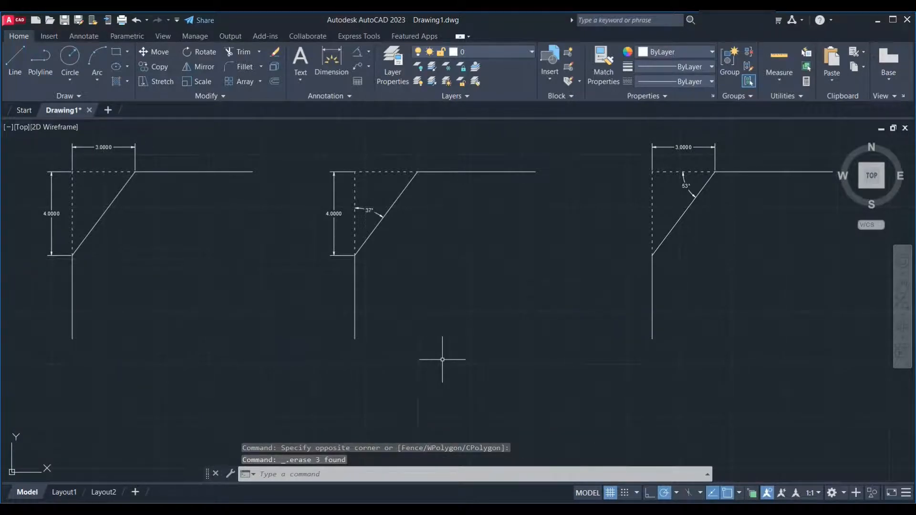
{"action": "type", "text": "cha"}
{"action": "key", "text": "Return"}
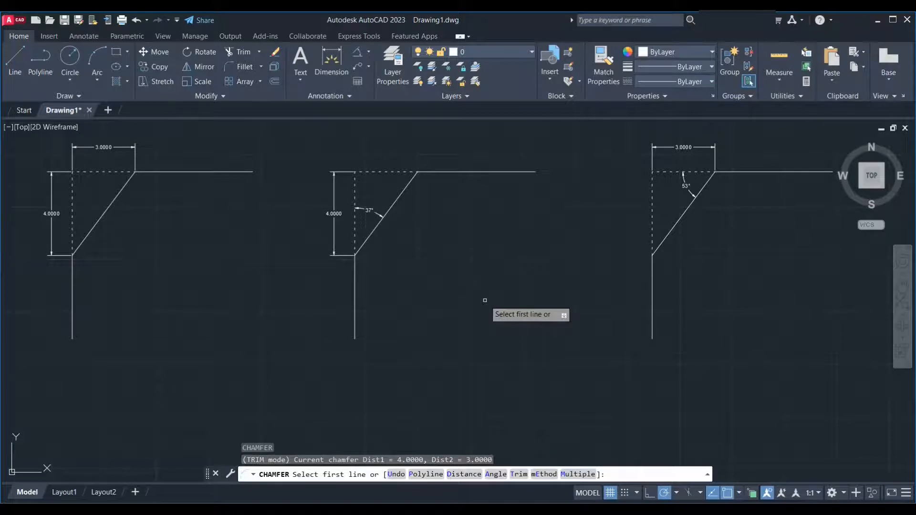
{"action": "middle_click_drag", "start_coordinate": [221, 296], "coordinate": [422, 306]}
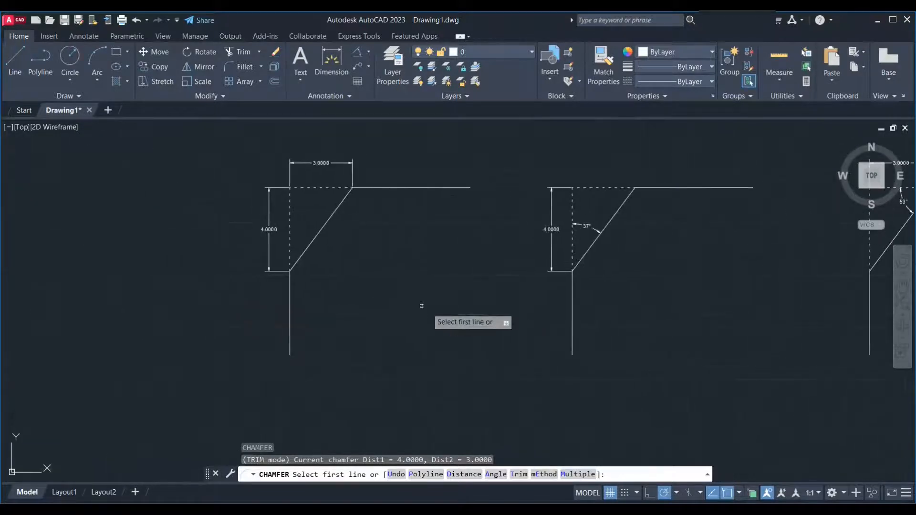
{"action": "scroll", "coordinate": [311, 204], "scroll_direction": "up", "scroll_amount": 2}
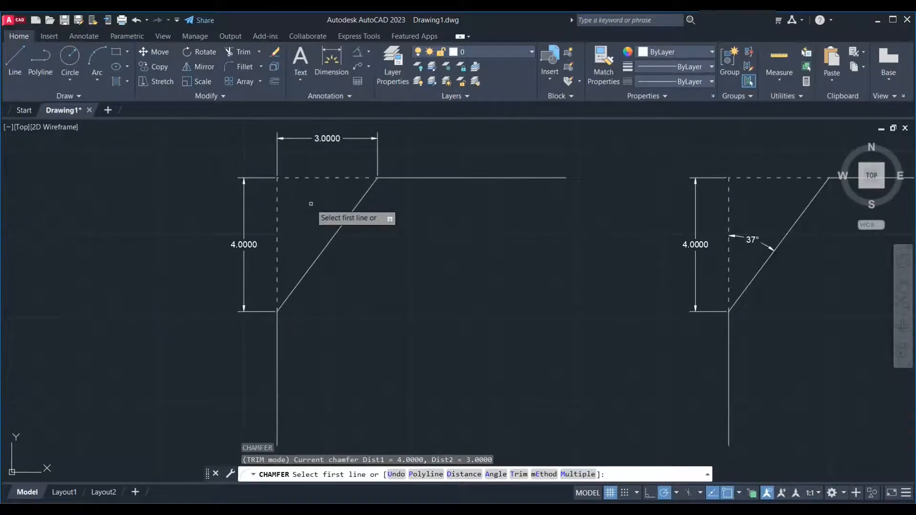
{"action": "key", "text": "Escape"}
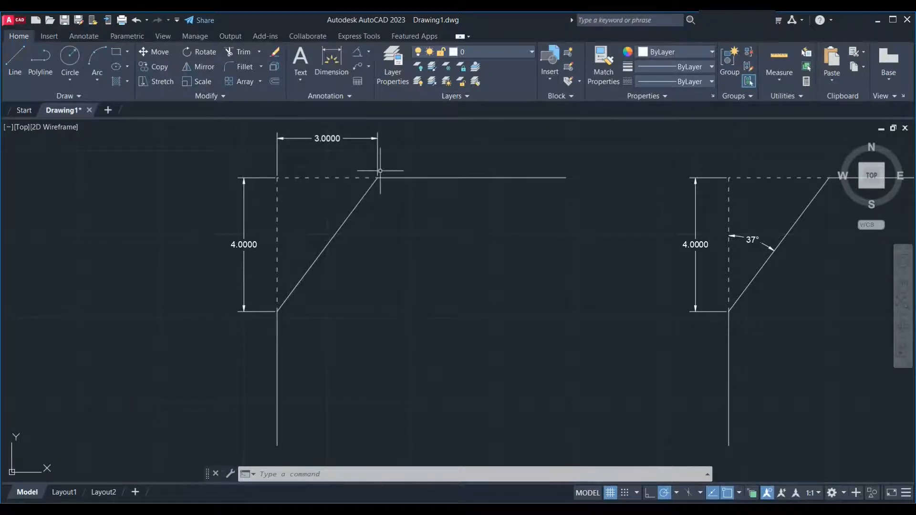
{"action": "scroll", "coordinate": [381, 170], "scroll_direction": "down", "scroll_amount": 4}
{"action": "type", "text": "cha"}
{"action": "key", "text": "Return"}
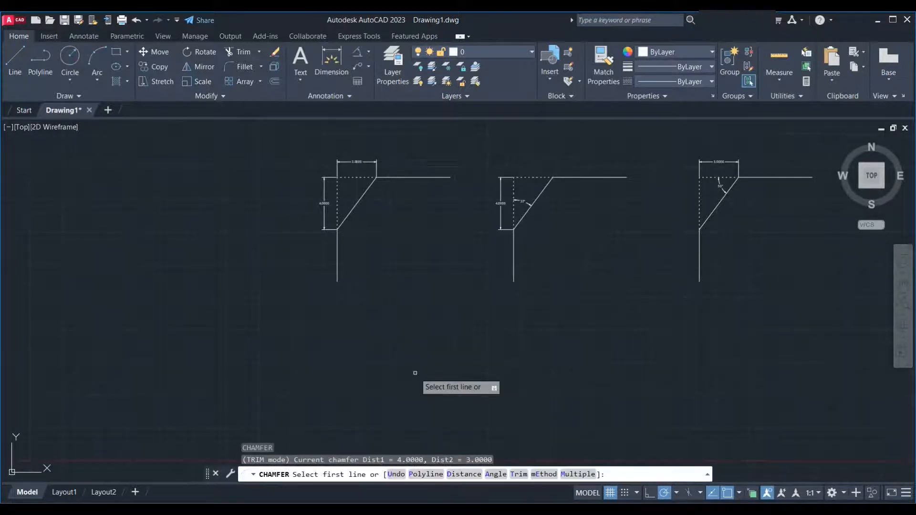
{"action": "key", "text": "Escape"}
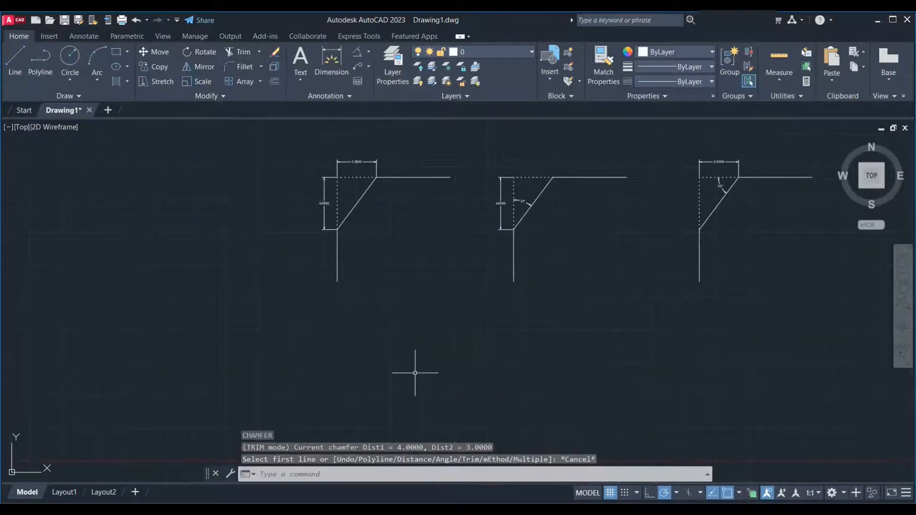
{"action": "type", "text": "f"}
{"action": "key", "text": "Return"}
{"action": "type", "text": "r"}
{"action": "key", "text": "Return"}
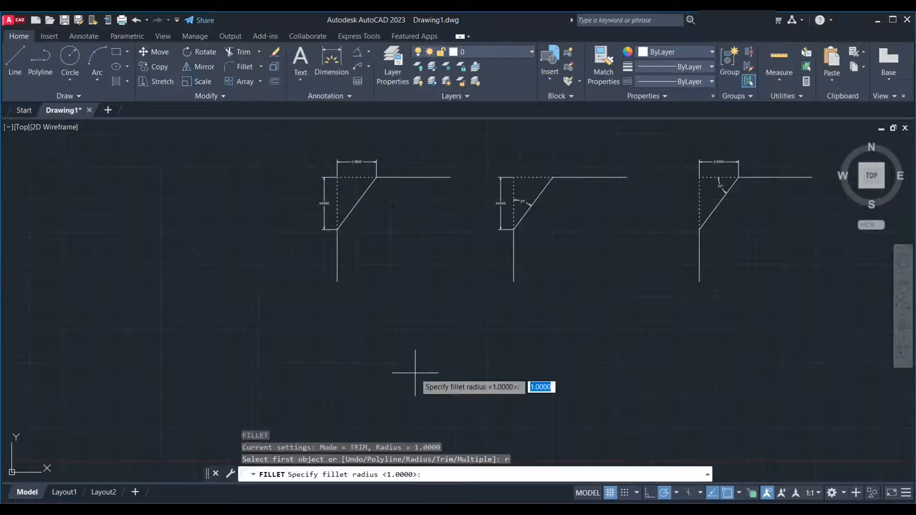
{"action": "key", "text": "Escape"}
{"action": "type", "text": "CHA"}
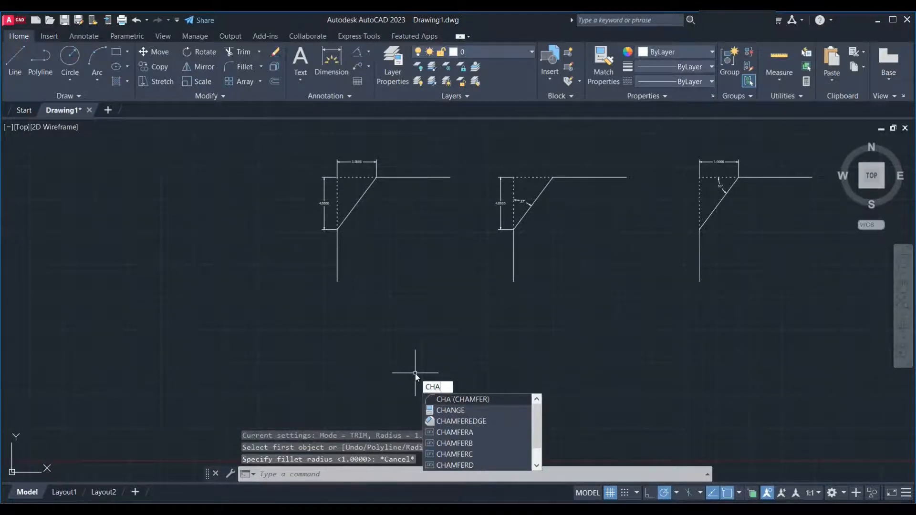
{"action": "key", "text": "Return"}
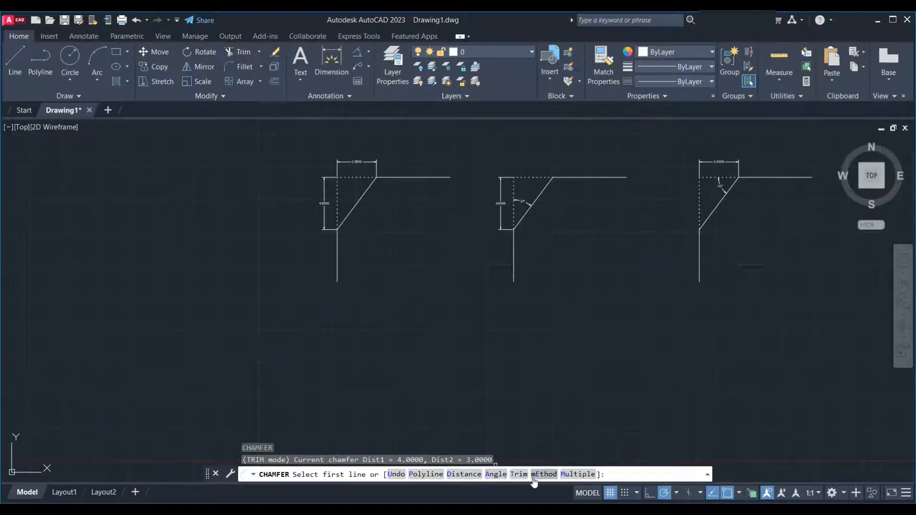
{"action": "type", "text": "d"}
{"action": "key", "text": "Return"}
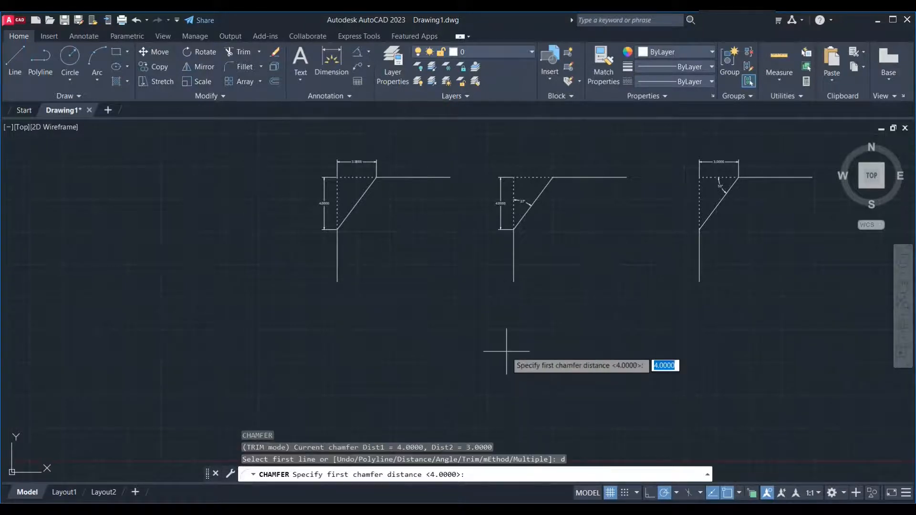
{"action": "scroll", "coordinate": [335, 176], "scroll_direction": "up", "scroll_amount": 2}
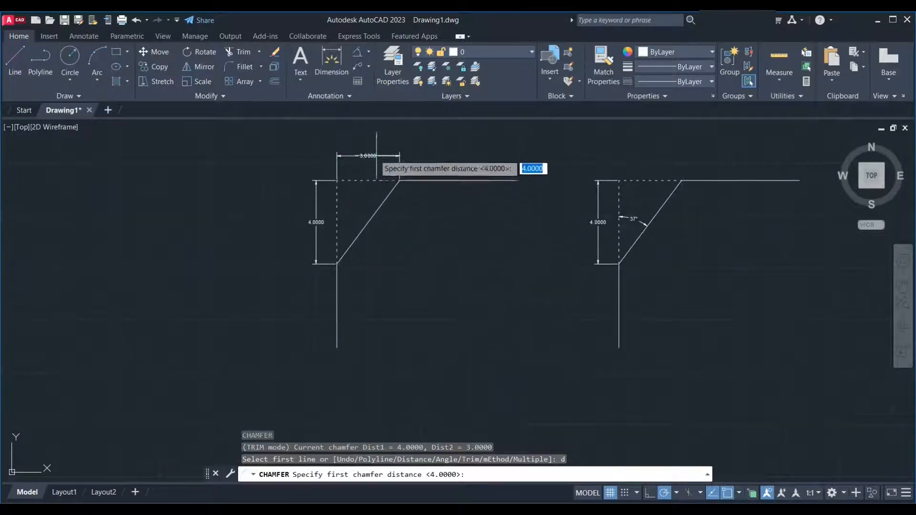
{"action": "scroll", "coordinate": [406, 252], "scroll_direction": "down", "scroll_amount": 2}
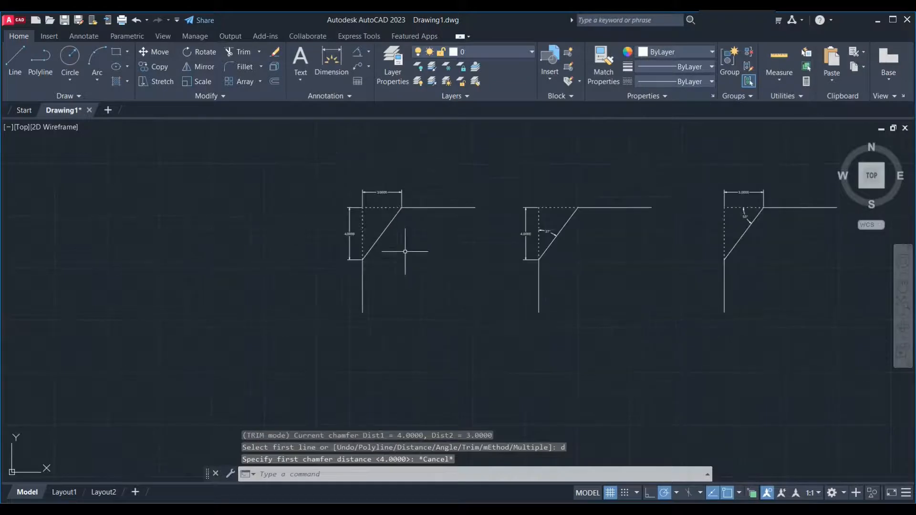
Draw a square corner below the first example from one horizontal and one vertical line
{"action": "type", "text": "l"}
{"action": "key", "text": "Return"}
{"action": "left_click", "coordinate": [475, 328]}
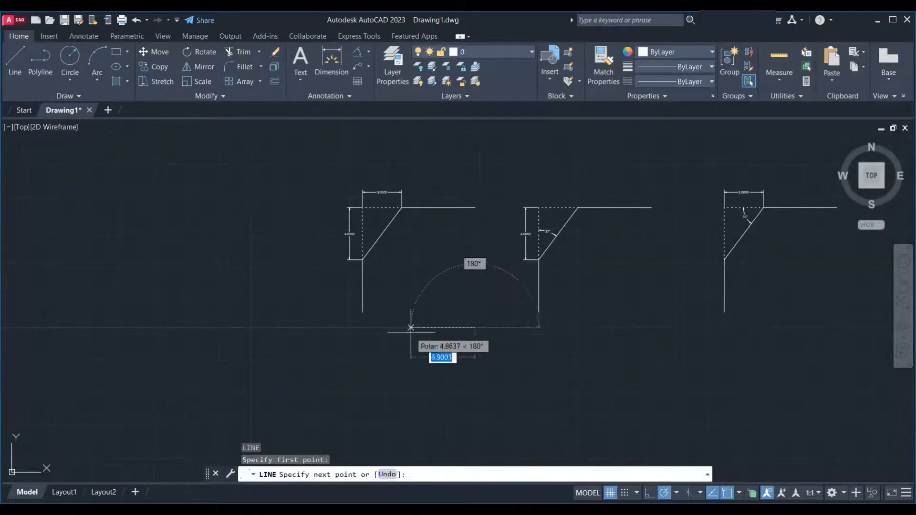
{"action": "left_click", "coordinate": [379, 328]}
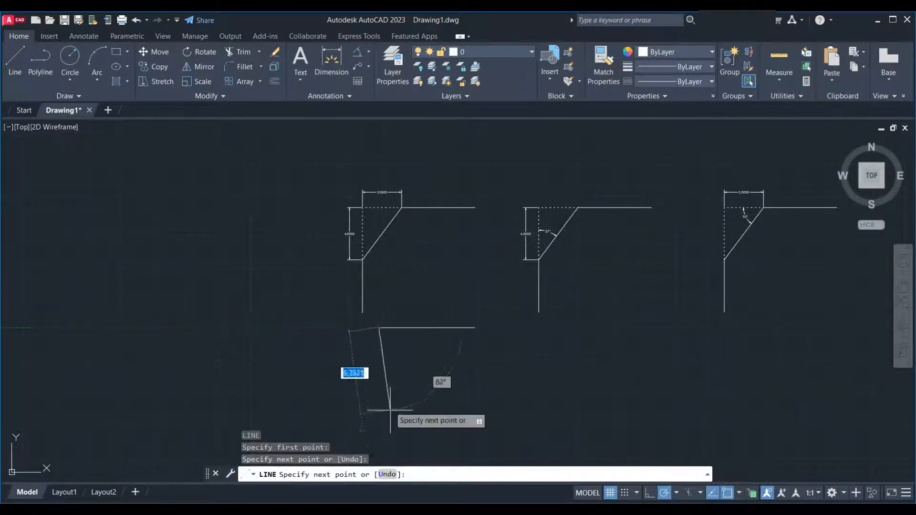
{"action": "left_click", "coordinate": [379, 435]}
{"action": "key", "text": "Escape"}
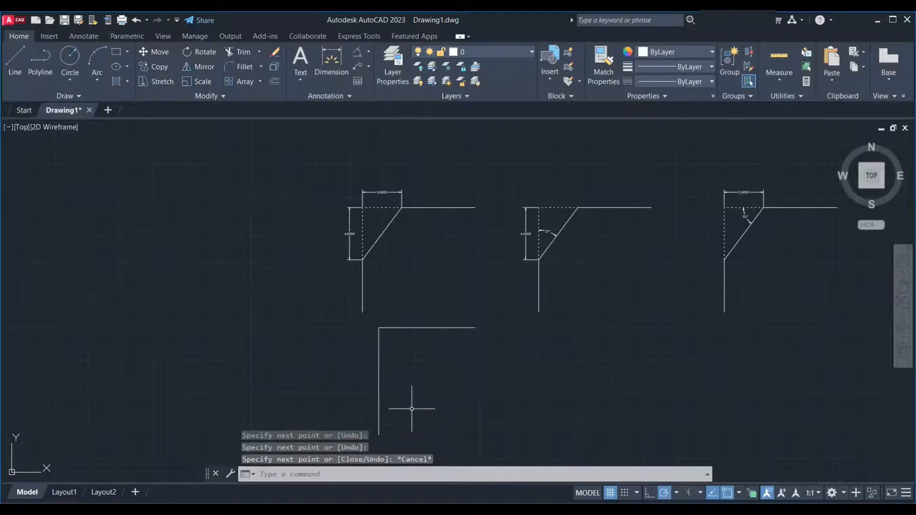
Chamfer the square corner with first distance 3 and second distance 4, selecting the horizontal line first and the vertical line second
{"action": "type", "text": "cha"}
{"action": "key", "text": "Return"}
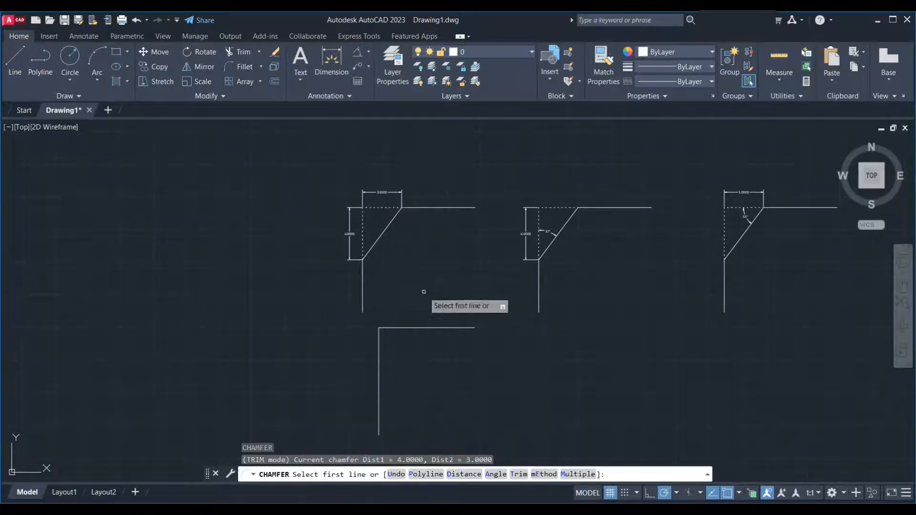
{"action": "type", "text": "d"}
{"action": "key", "text": "Return"}
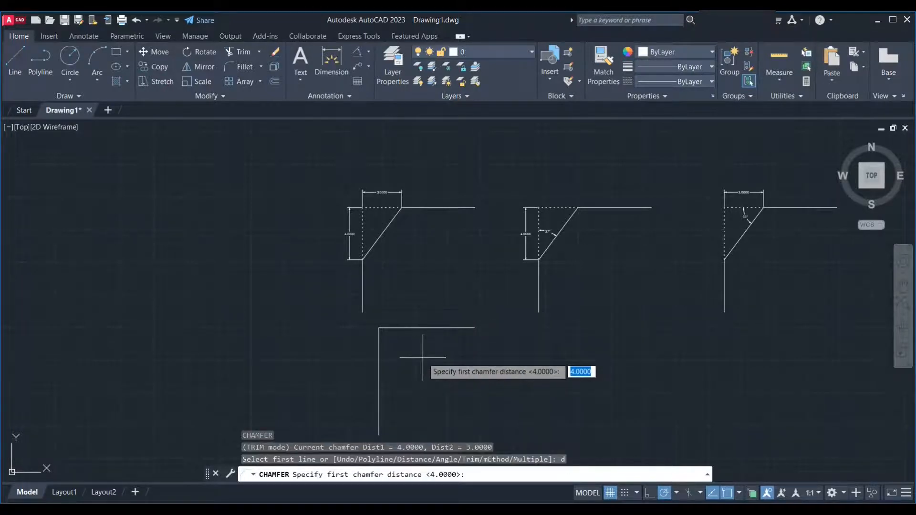
{"action": "scroll", "coordinate": [419, 267], "scroll_direction": "up", "scroll_amount": 2}
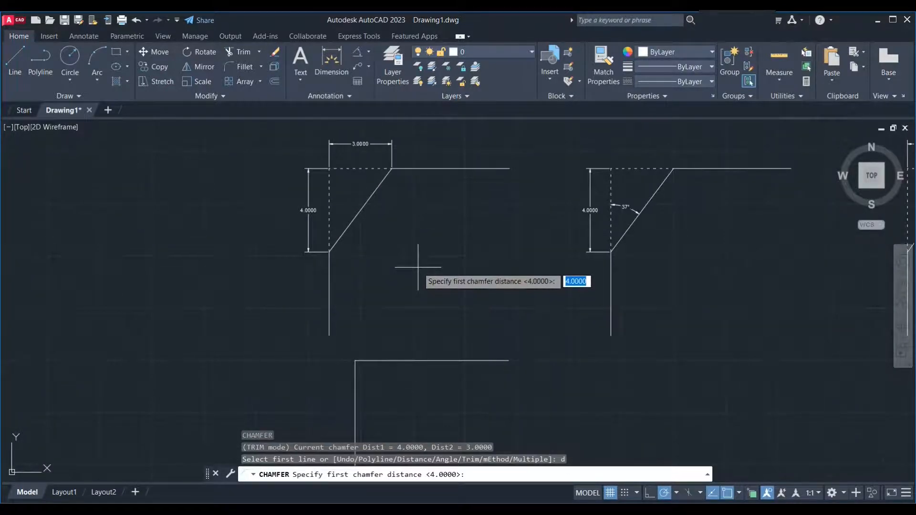
{"action": "scroll", "coordinate": [374, 137], "scroll_direction": "up", "scroll_amount": 3}
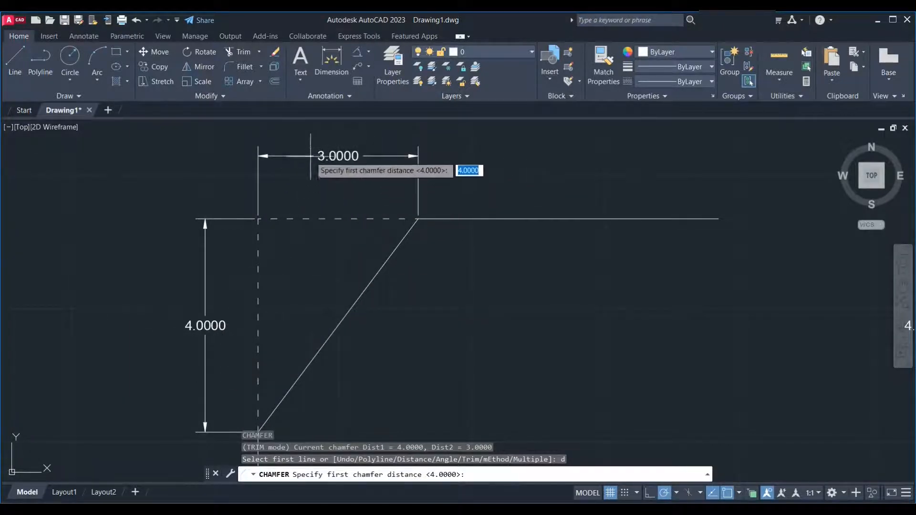
{"action": "scroll", "coordinate": [358, 147], "scroll_direction": "down", "scroll_amount": 4}
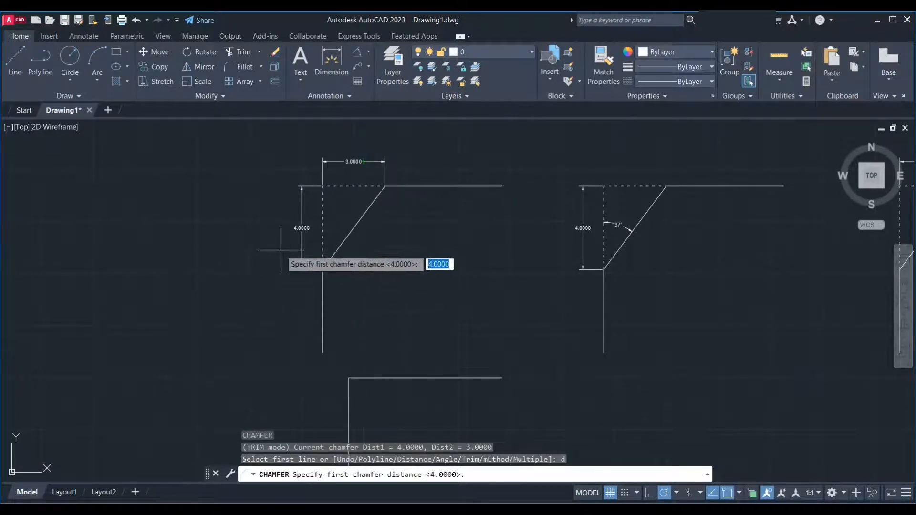
{"action": "scroll", "coordinate": [283, 249], "scroll_direction": "up", "scroll_amount": 2}
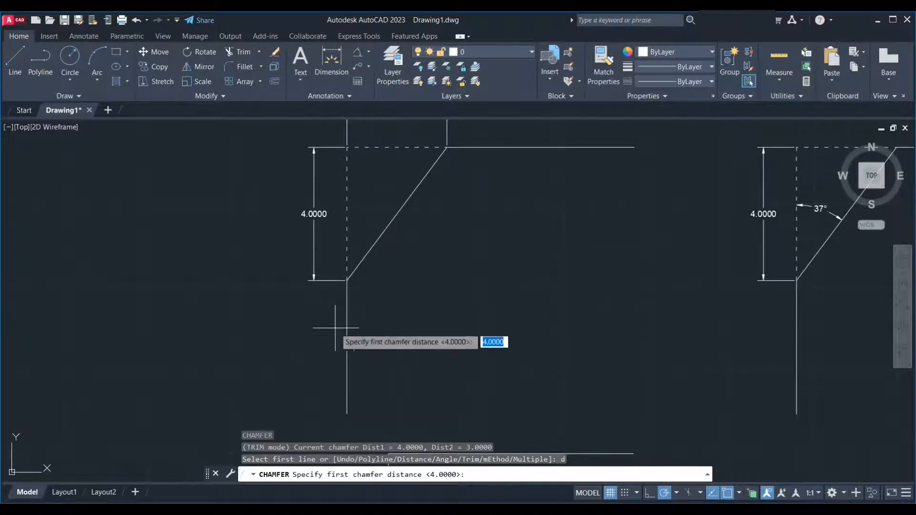
{"action": "scroll", "coordinate": [331, 315], "scroll_direction": "down", "scroll_amount": 2}
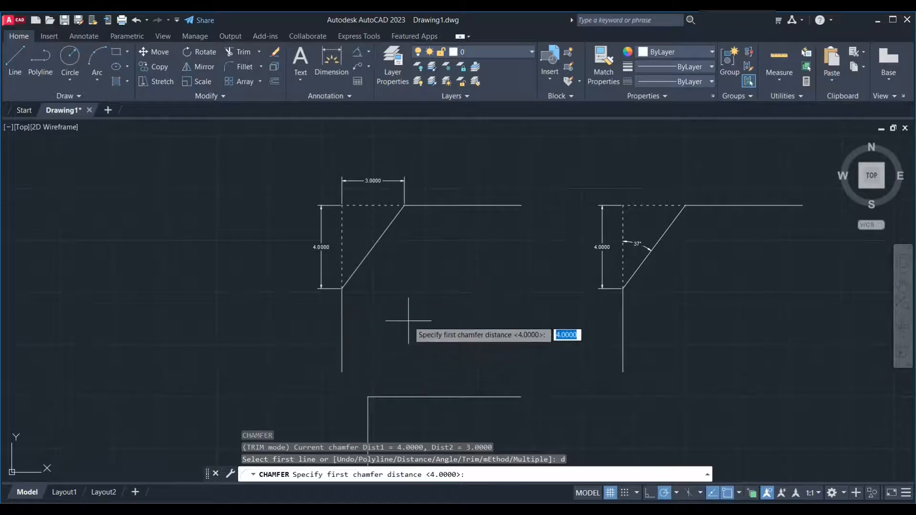
{"action": "middle_click_drag", "start_coordinate": [418, 323], "coordinate": [371, 249]}
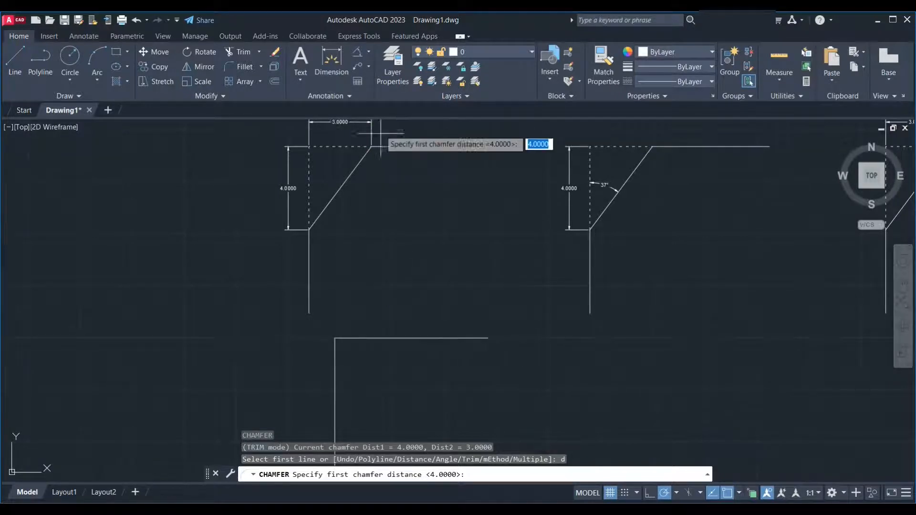
{"action": "key", "text": "Return"}
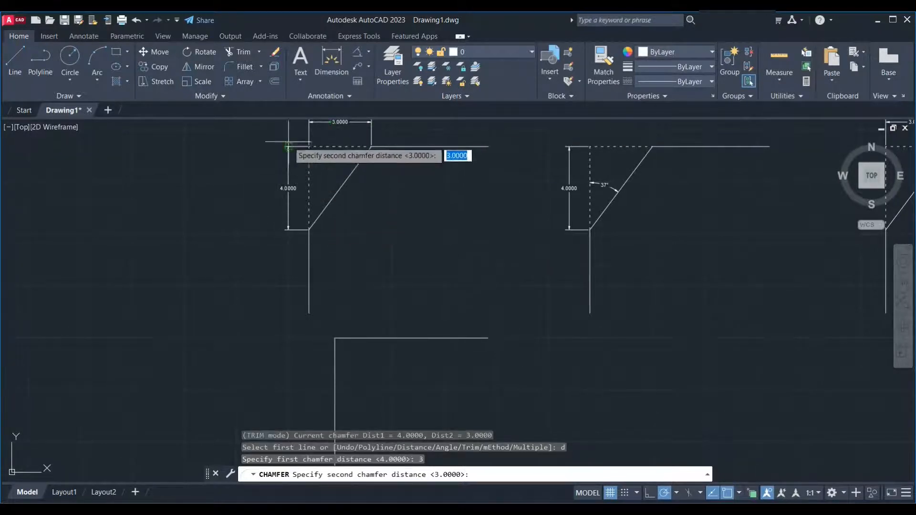
{"action": "key", "text": "Return"}
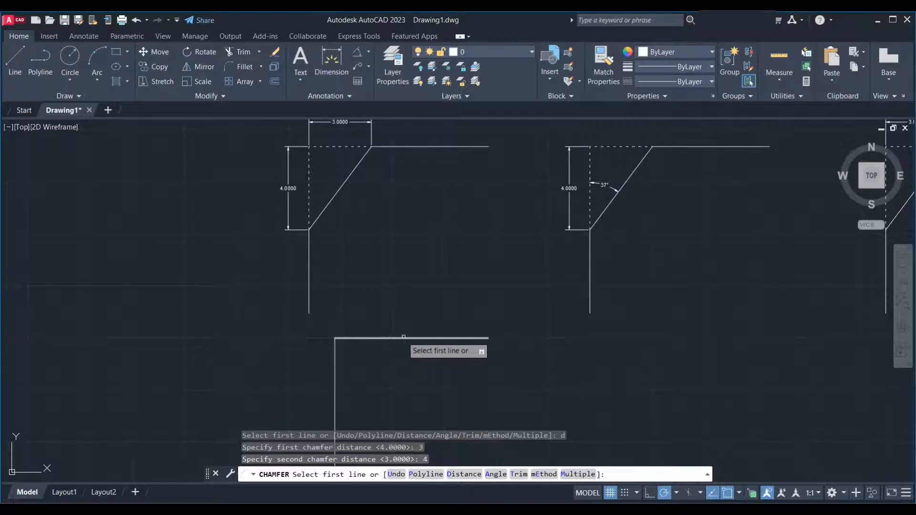
{"action": "left_click", "coordinate": [437, 338]}
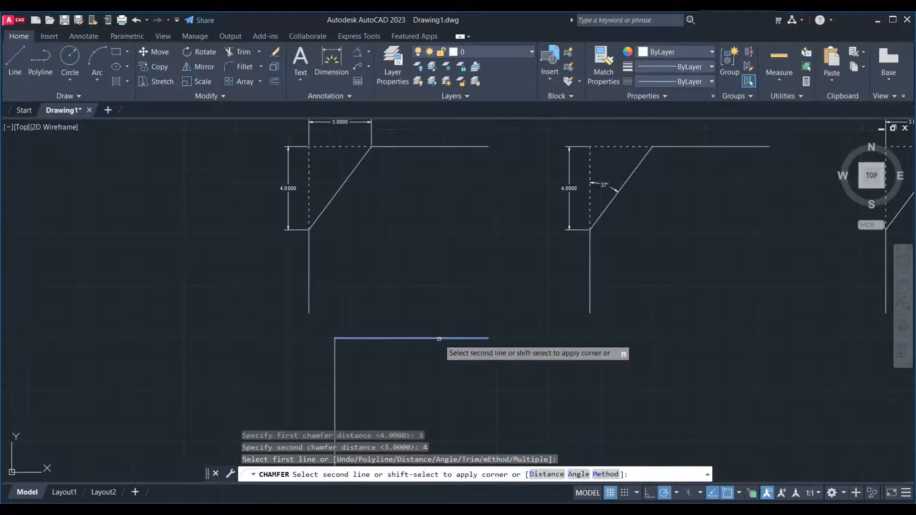
{"action": "left_click", "coordinate": [338, 381]}
Undo the chamfer and the square corner's lines below the first example
{"action": "key", "text": "ctrl+z"}
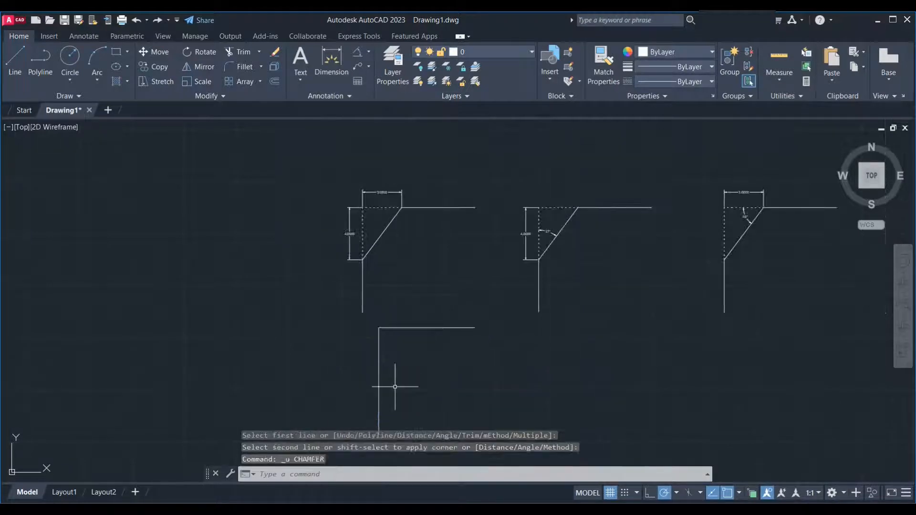
{"action": "type", "text": "u"}
{"action": "key", "text": "Return"}
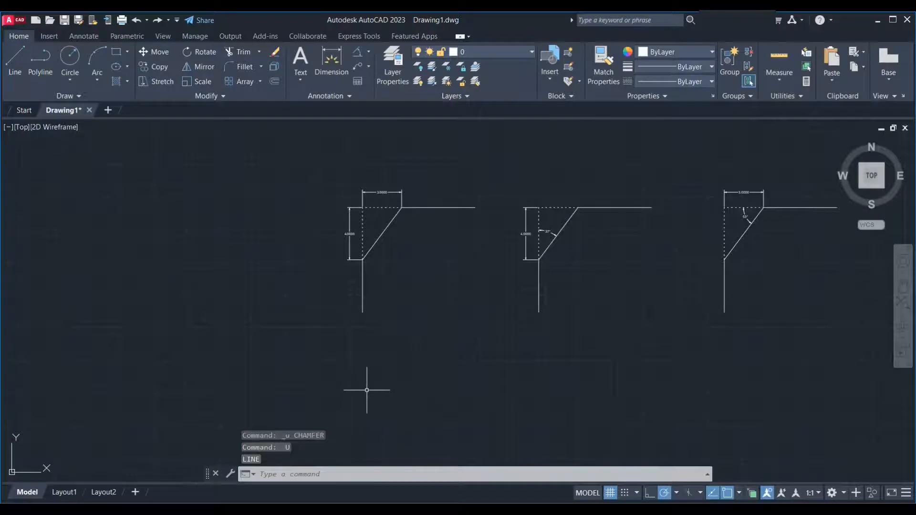
{"action": "key", "text": "Escape"}
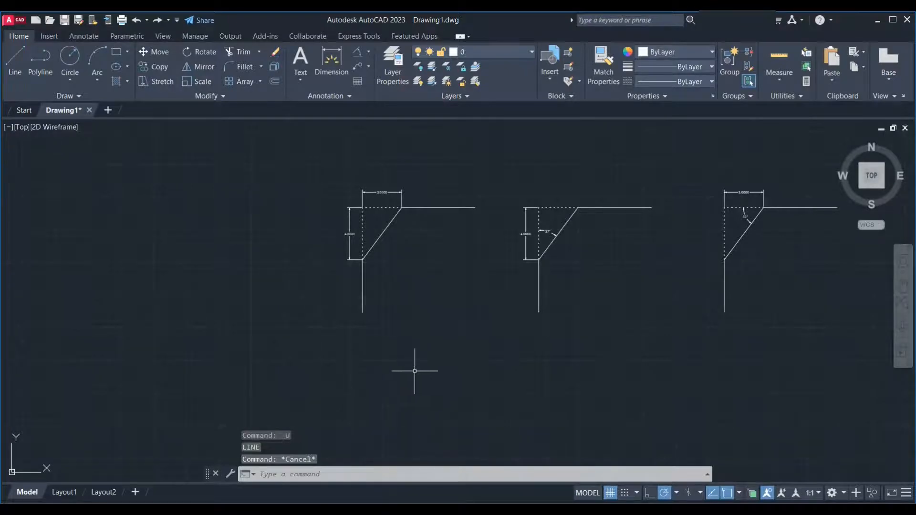
Draw a new square corner below the first example using a horizontal line and a shorter vertical line going down
{"action": "type", "text": "l"}
{"action": "key", "text": "Return"}
{"action": "left_click", "coordinate": [438, 344]}
{"action": "left_click", "coordinate": [369, 344]}
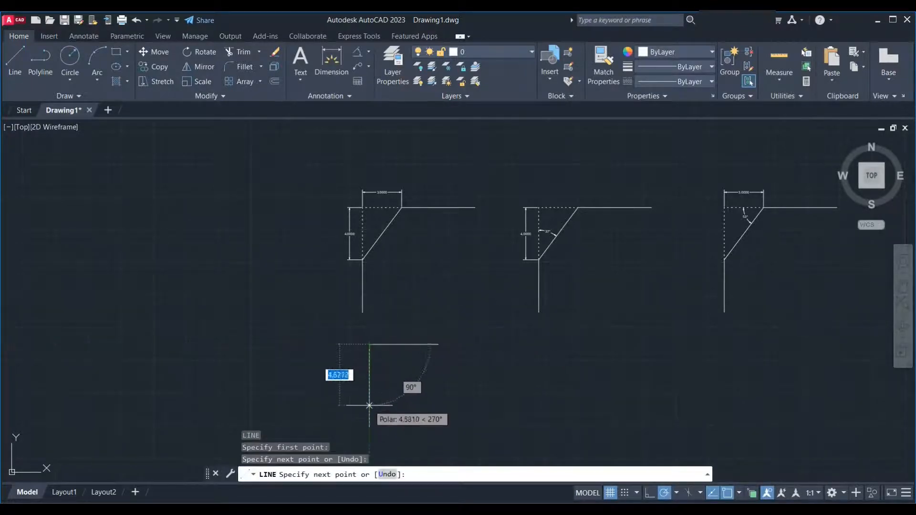
{"action": "left_click", "coordinate": [370, 412]}
{"action": "key", "text": "Return"}
Chamfer the new corner with first distance 4 on the vertical line and second distance 3 on the horizontal line
{"action": "type", "text": "cha"}
{"action": "key", "text": "Return"}
{"action": "scroll", "coordinate": [393, 363], "scroll_direction": "up", "scroll_amount": 2}
{"action": "middle_click_drag", "start_coordinate": [345, 293], "coordinate": [360, 310]}
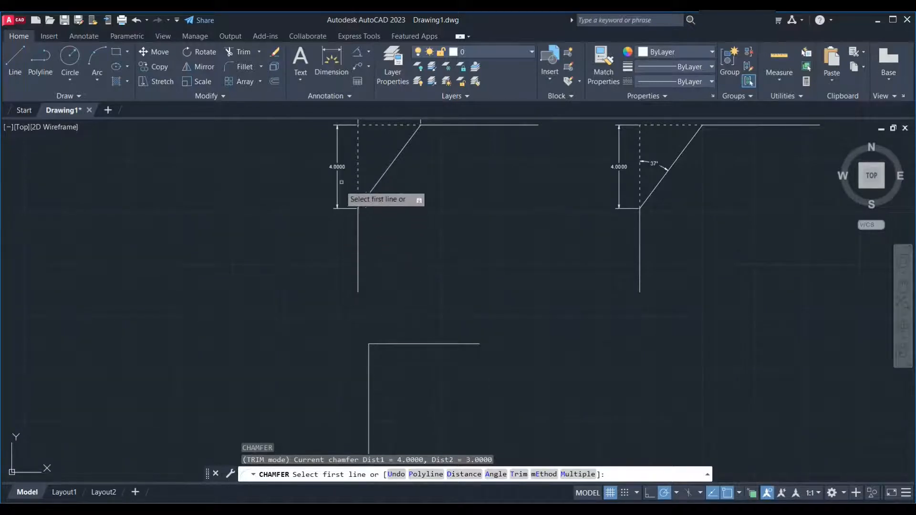
{"action": "type", "text": "d"}
{"action": "key", "text": "Return"}
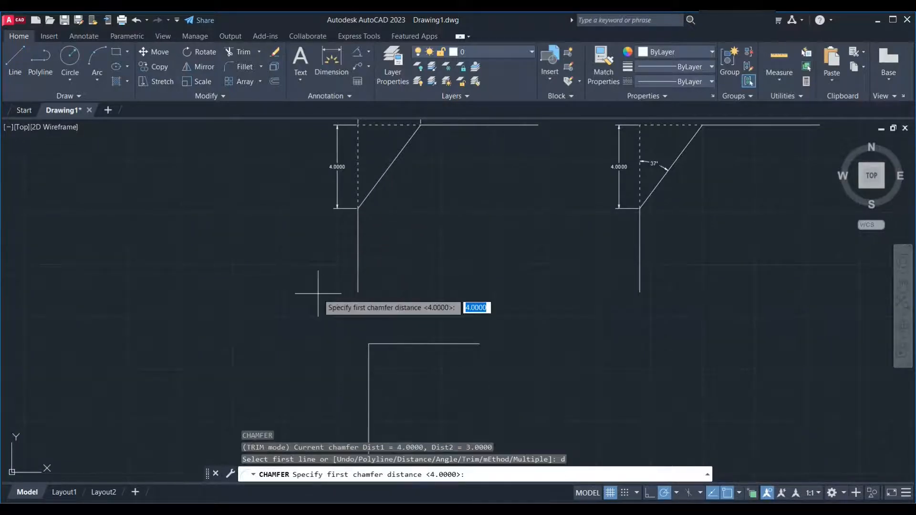
{"action": "type", "text": "4"}
{"action": "key", "text": "Return"}
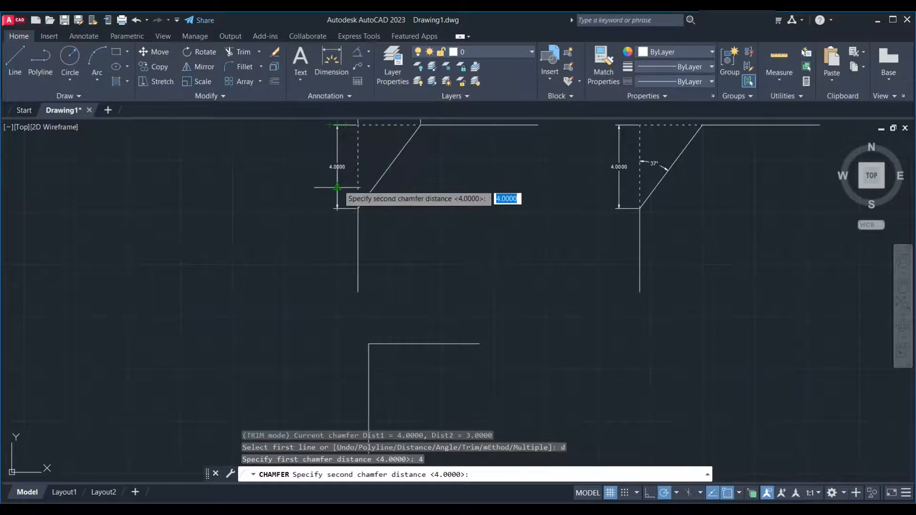
{"action": "scroll", "coordinate": [326, 251], "scroll_direction": "down", "scroll_amount": 2}
{"action": "type", "text": "3"}
{"action": "key", "text": "Return"}
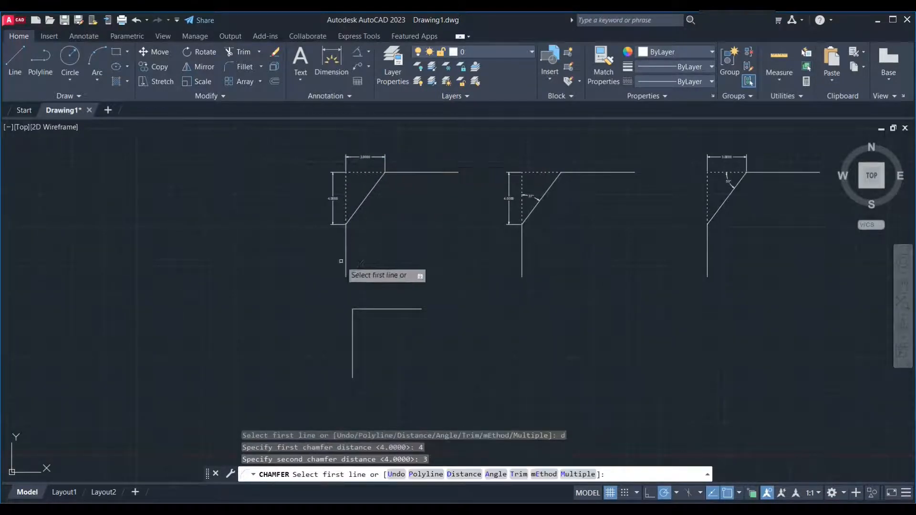
{"action": "left_click", "coordinate": [352, 332]}
{"action": "left_click", "coordinate": [376, 309]}
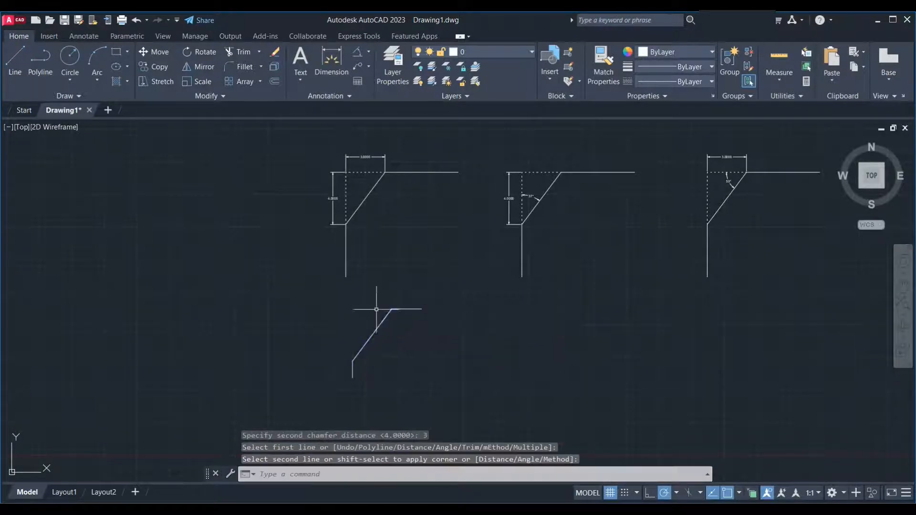
Draw a larger square corner below the second example from one horizontal and one vertical line
{"action": "mouse_move", "coordinate": [562, 357]}
{"action": "middle_mouse_down"}
{"action": "mouse_move", "coordinate": [389, 348]}
{"action": "mouse_move", "coordinate": [323, 329]}
{"action": "middle_mouse_up"}
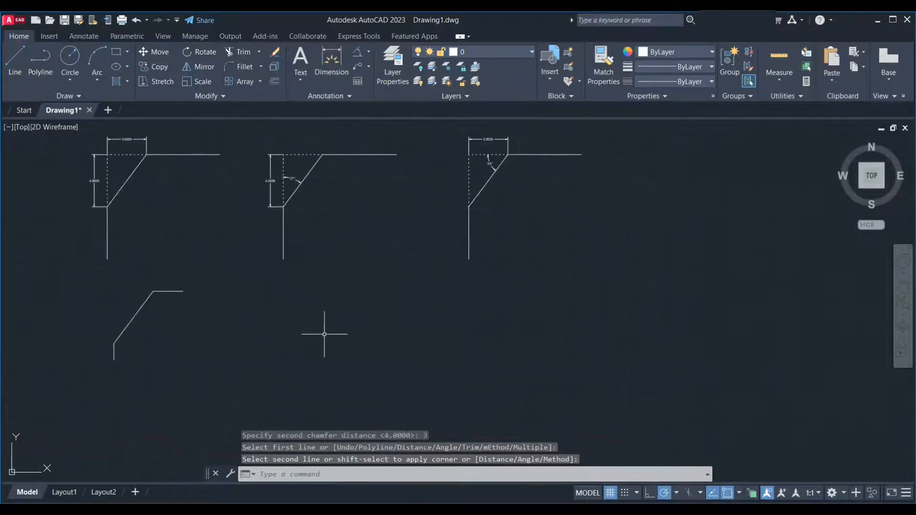
{"action": "type", "text": "l"}
{"action": "key", "text": "Return"}
{"action": "left_click", "coordinate": [430, 319]}
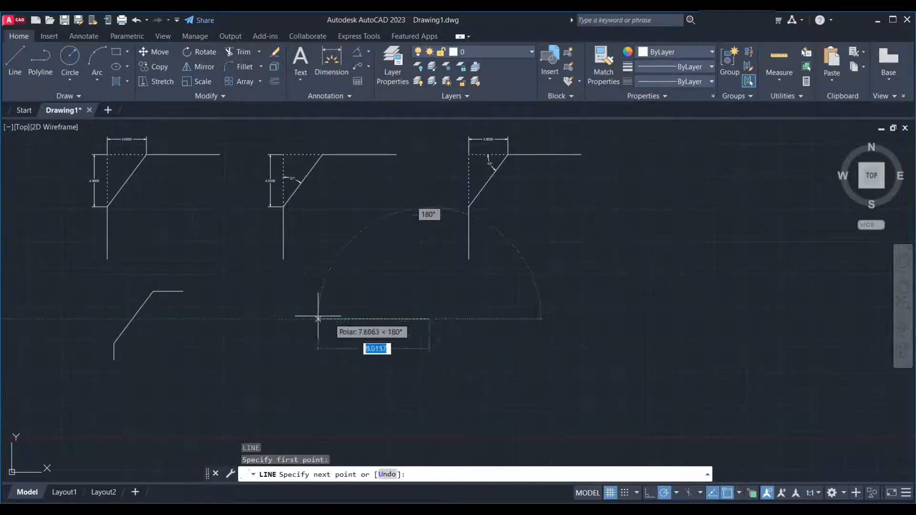
{"action": "left_click", "coordinate": [294, 319]}
{"action": "left_click", "coordinate": [294, 424]}
{"action": "key", "text": "Escape"}
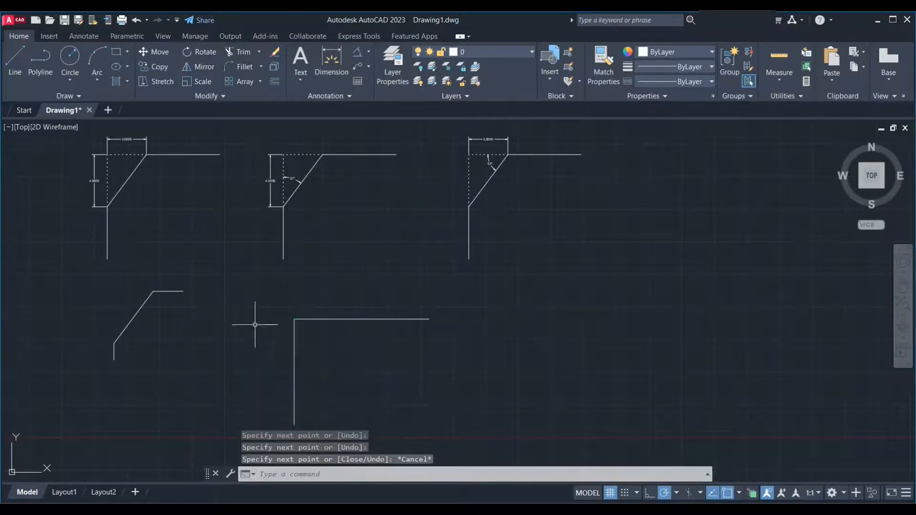
Examine the dimensioned chamfer examples, focusing on the distance and angle that define the second one
{"action": "middle_click_drag", "start_coordinate": [254, 286], "coordinate": [394, 342]}
{"action": "scroll", "coordinate": [271, 210], "scroll_direction": "up", "scroll_amount": 2}
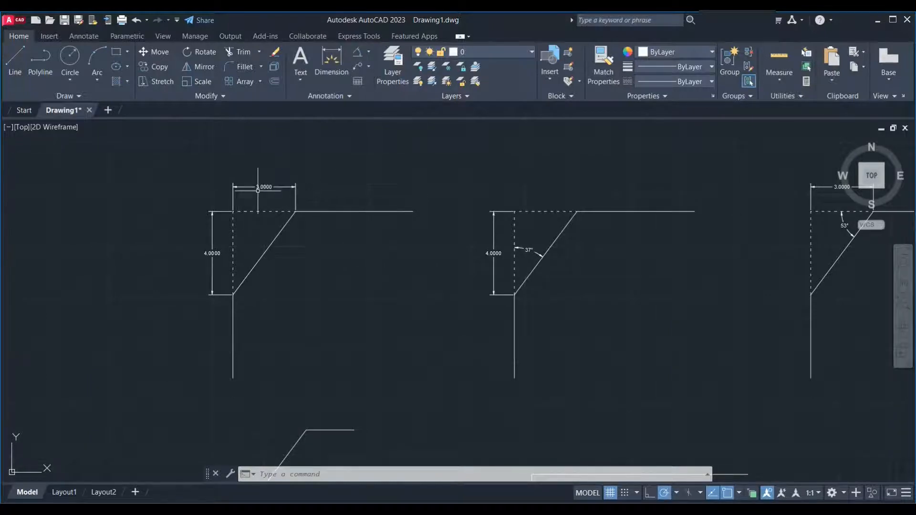
{"action": "scroll", "coordinate": [554, 248], "scroll_direction": "up", "scroll_amount": 4}
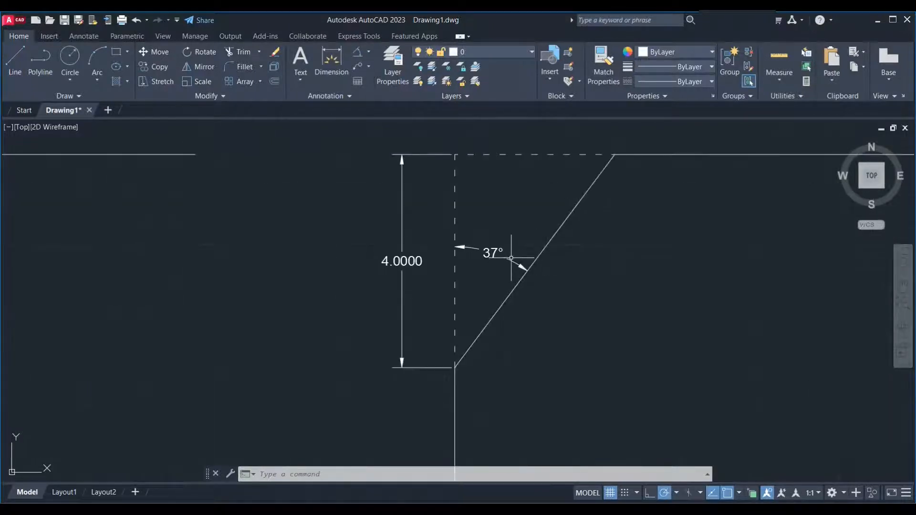
{"action": "middle_click_drag", "start_coordinate": [516, 260], "coordinate": [455, 260]}
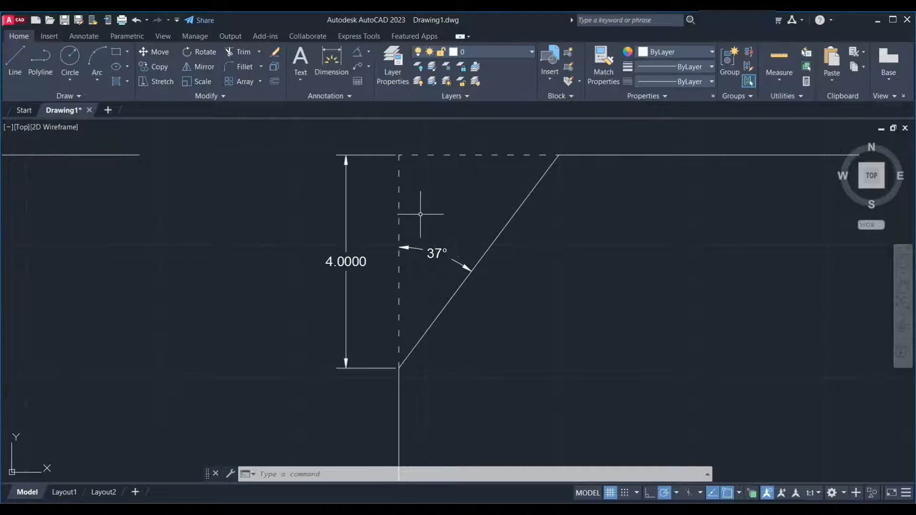
{"action": "scroll", "coordinate": [420, 218], "scroll_direction": "down", "scroll_amount": 2}
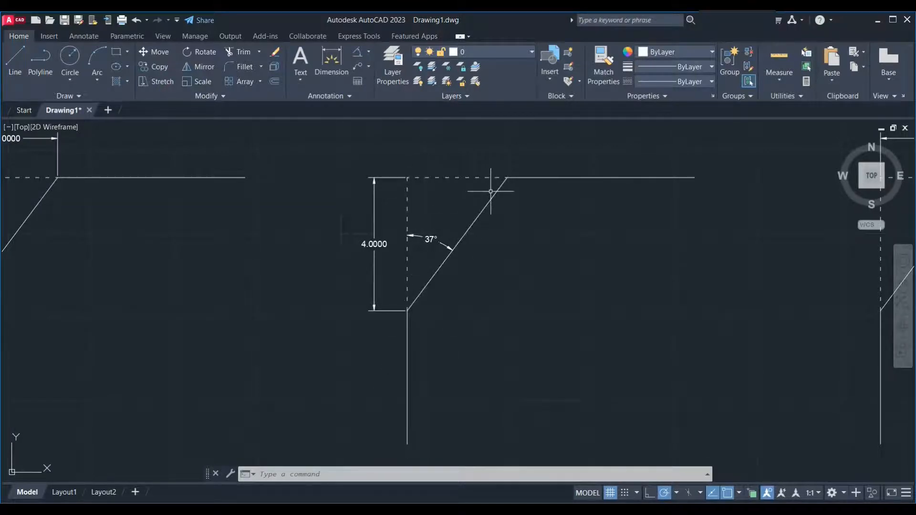
{"action": "scroll", "coordinate": [280, 257], "scroll_direction": "down", "scroll_amount": 2}
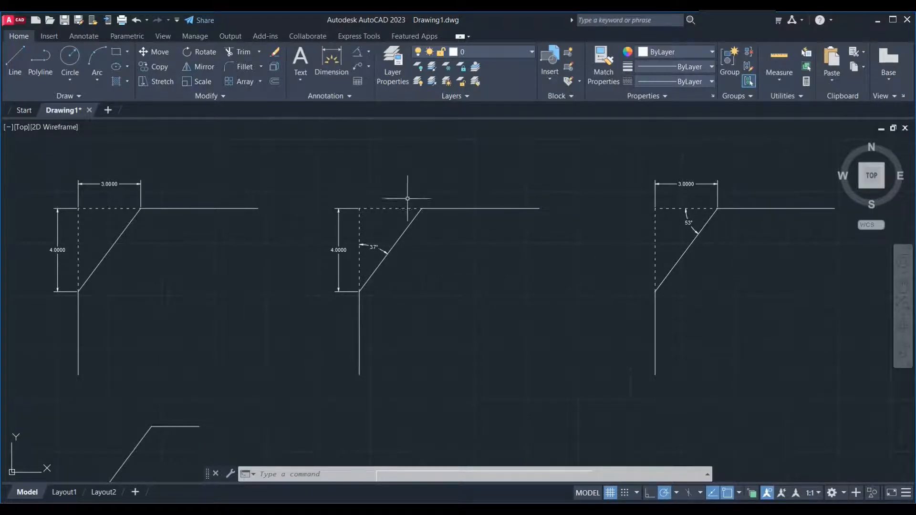
{"action": "scroll", "coordinate": [462, 218], "scroll_direction": "down", "scroll_amount": 4}
{"action": "scroll", "coordinate": [450, 310], "scroll_direction": "up", "scroll_amount": 2}
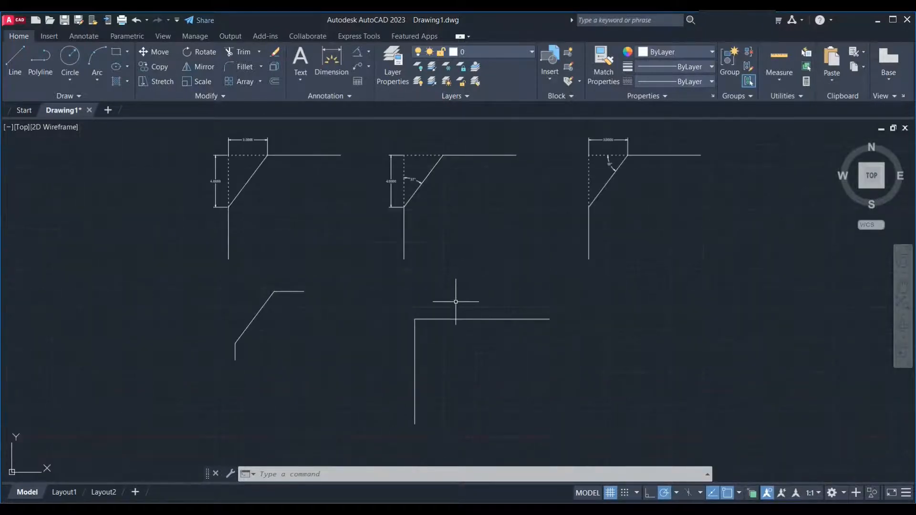
Chamfer the larger square corner by angle, with length 4 on the vertical line and an angle of 37 degrees
{"action": "middle_click_drag", "start_coordinate": [456, 302], "coordinate": [361, 328]}
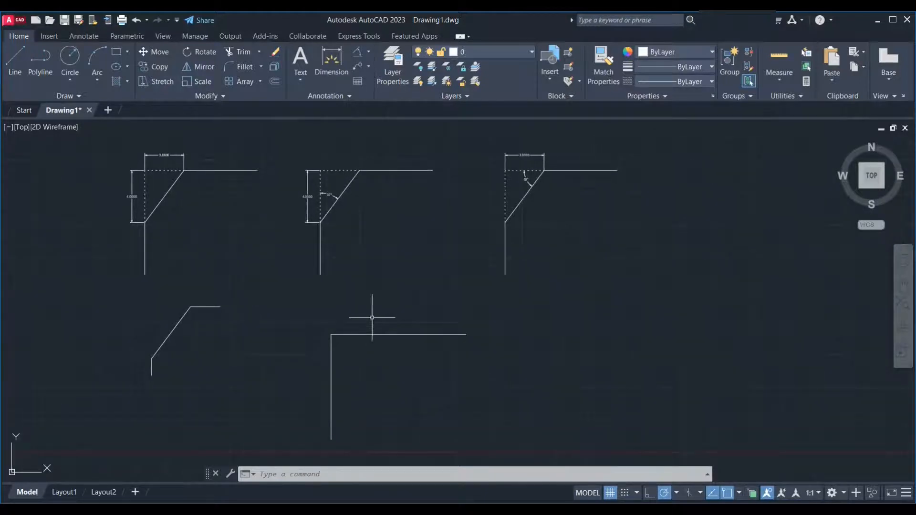
{"action": "type", "text": "h"}
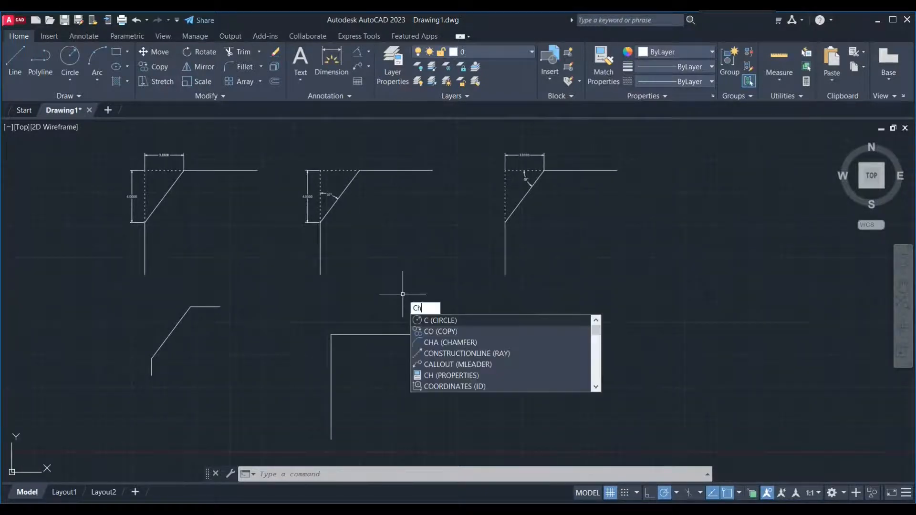
{"action": "type", "text": "a"}
{"action": "key", "text": "Return"}
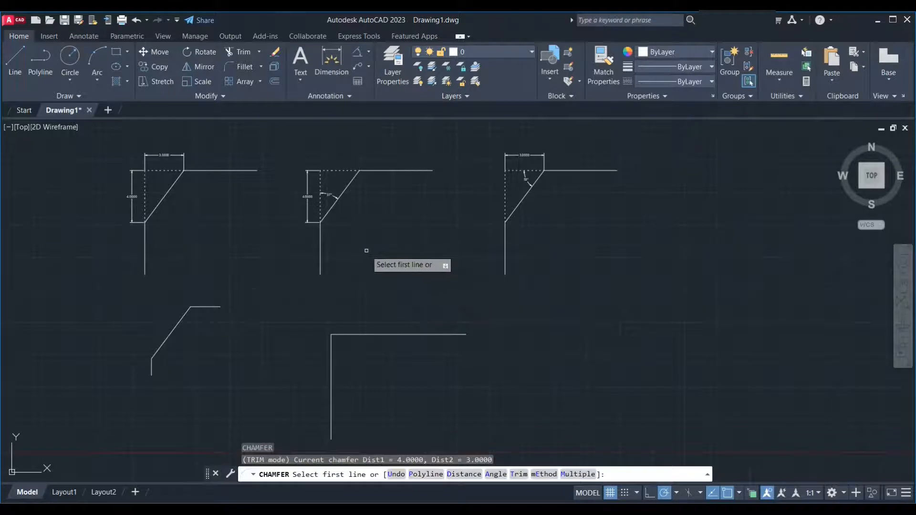
{"action": "key", "text": "Return"}
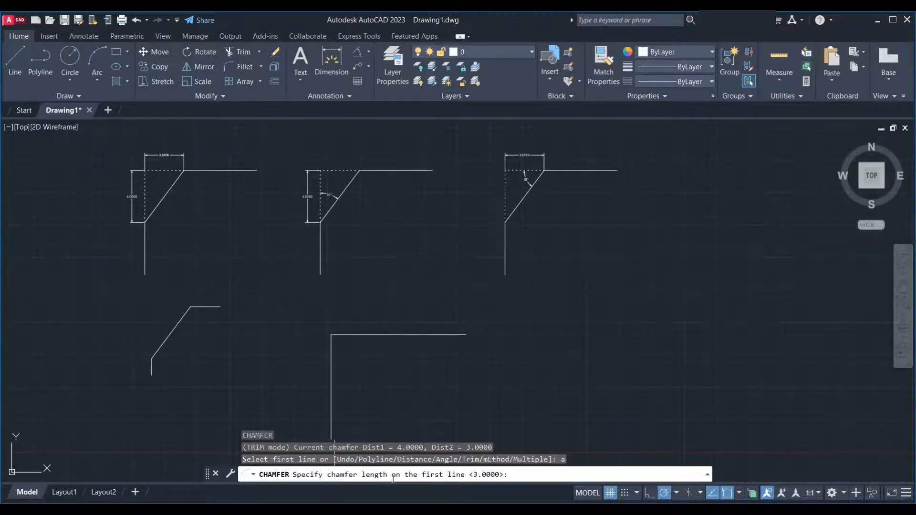
{"action": "type", "text": "4"}
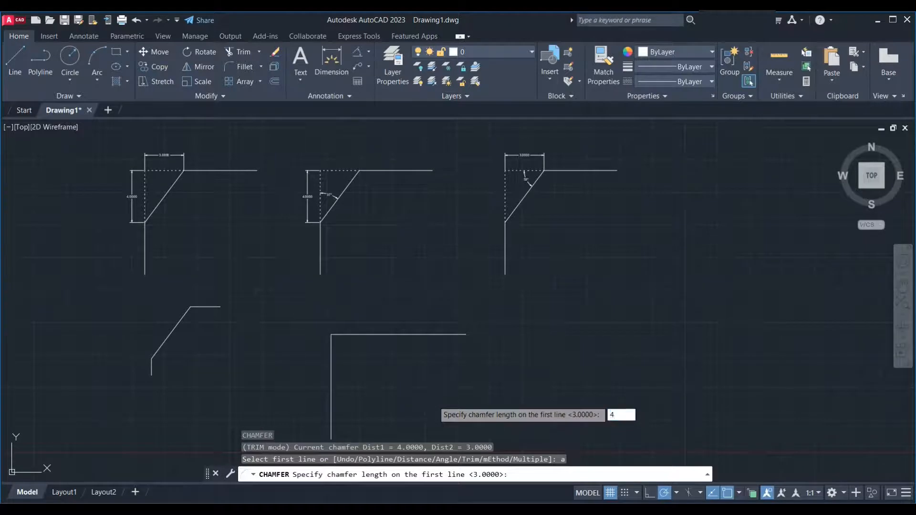
{"action": "key", "text": "Return"}
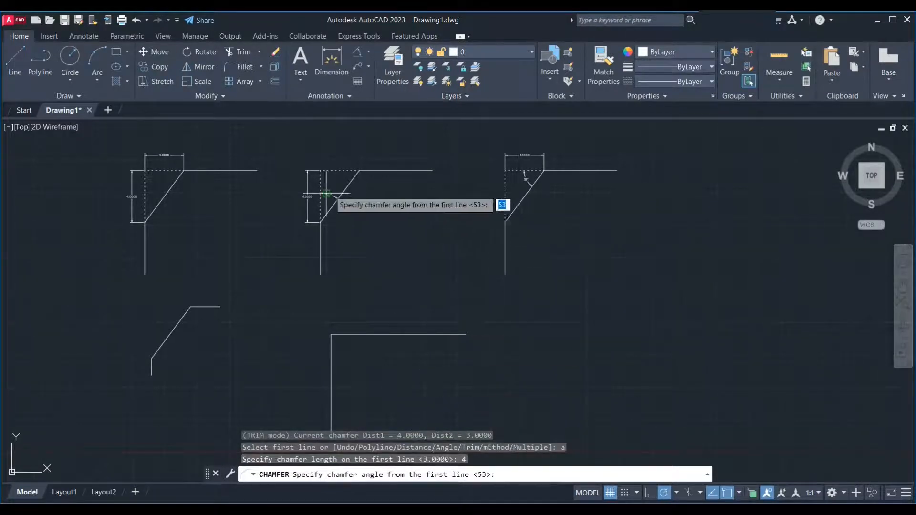
{"action": "scroll", "coordinate": [310, 183], "scroll_direction": "up", "scroll_amount": 4}
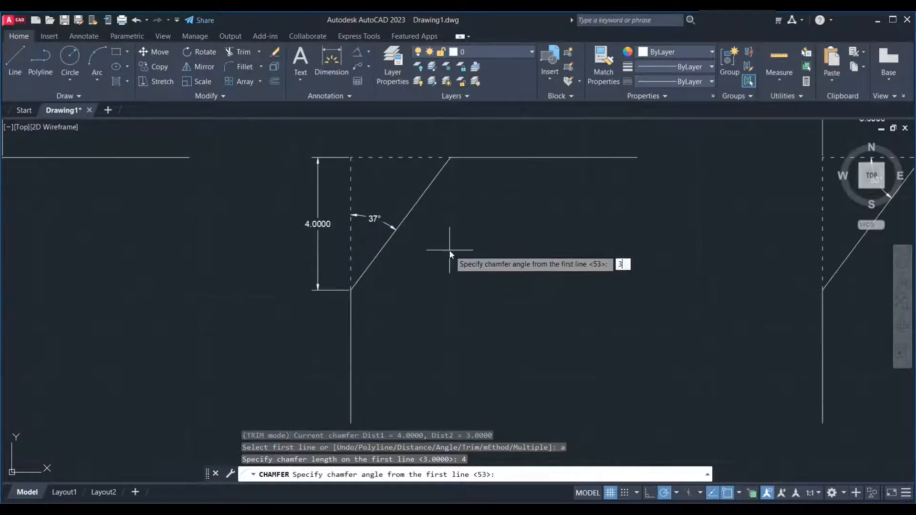
{"action": "type", "text": "37"}
{"action": "key", "text": "Return"}
{"action": "scroll", "coordinate": [423, 219], "scroll_direction": "down", "scroll_amount": 4}
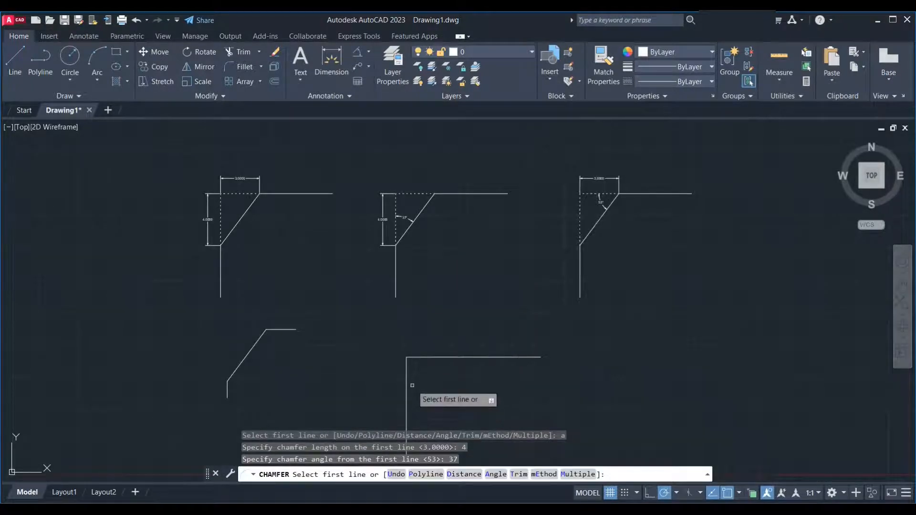
{"action": "left_click", "coordinate": [408, 372]}
{"action": "left_click", "coordinate": [433, 356]}
Draw another square corner to the right of the angle-chamfered one from a horizontal line and a vertical line going down
{"action": "mouse_move", "coordinate": [554, 379]}
{"action": "middle_mouse_down"}
{"action": "mouse_move", "coordinate": [403, 325]}
{"action": "mouse_move", "coordinate": [263, 338]}
{"action": "middle_mouse_up"}
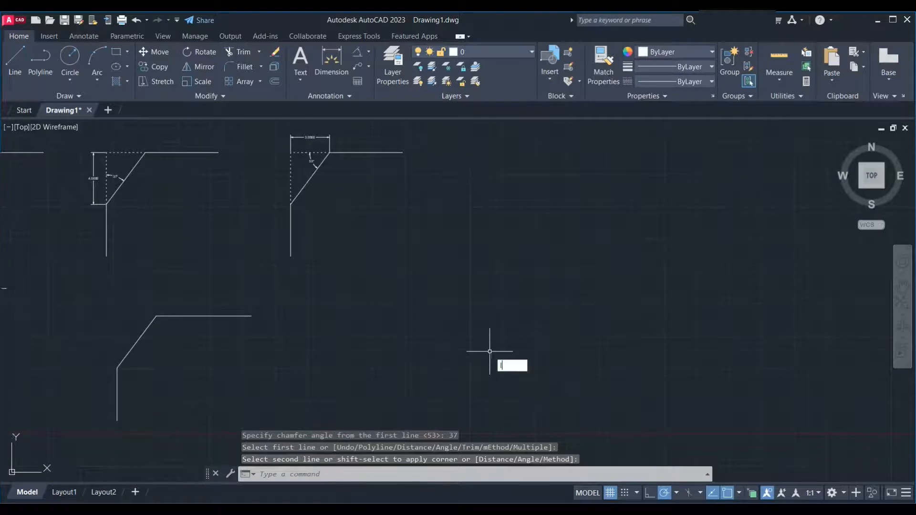
{"action": "type", "text": "l"}
{"action": "key", "text": "Return"}
{"action": "left_click", "coordinate": [539, 287]}
{"action": "left_click", "coordinate": [410, 287]}
{"action": "left_click", "coordinate": [404, 394]}
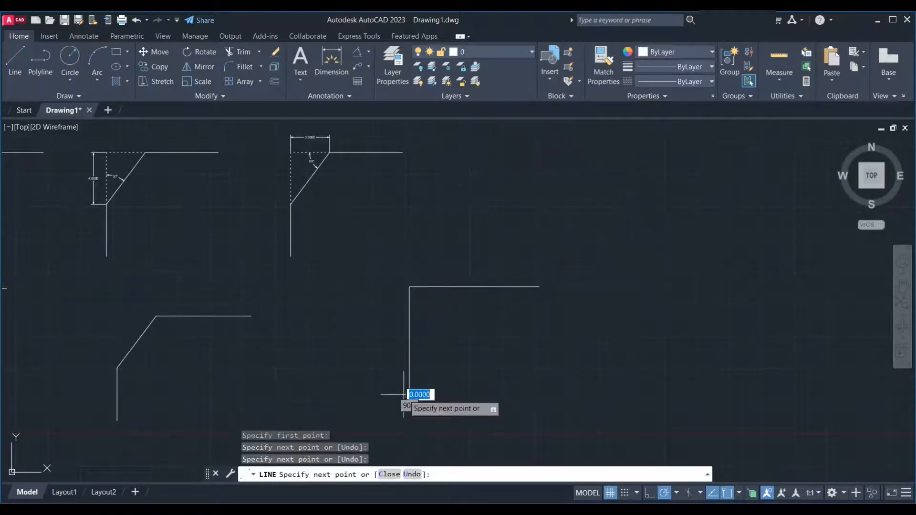
{"action": "key", "text": "Escape"}
Chamfer the new corner by angle, with length 3 on the horizontal line and an angle of 53 degrees
{"action": "type", "text": "cha"}
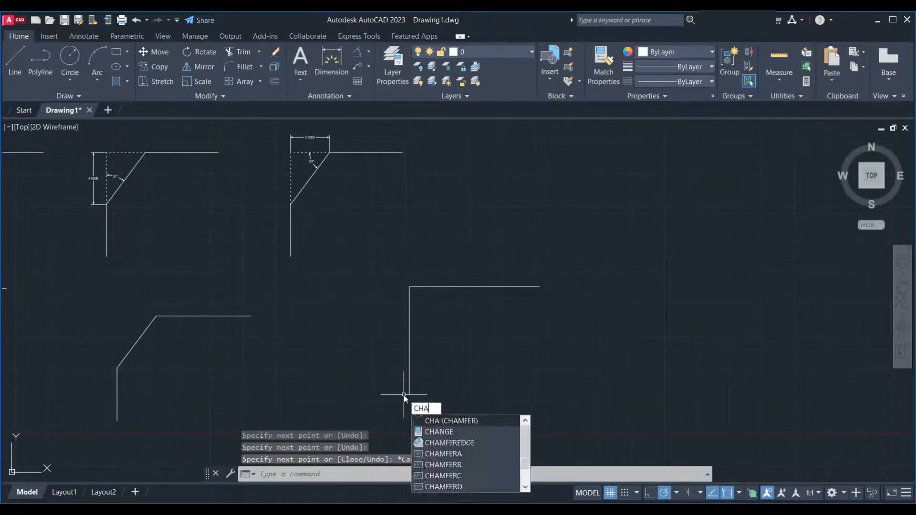
{"action": "key", "text": "Return"}
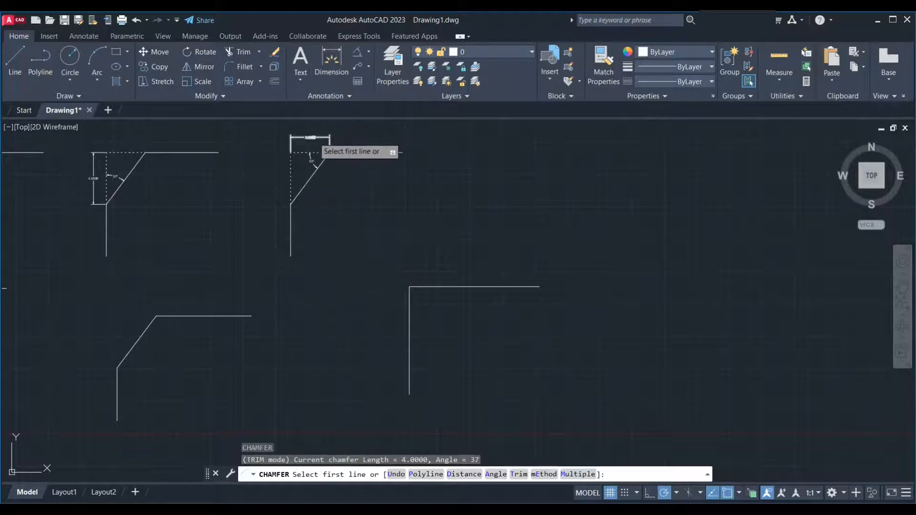
{"action": "key", "text": "Return"}
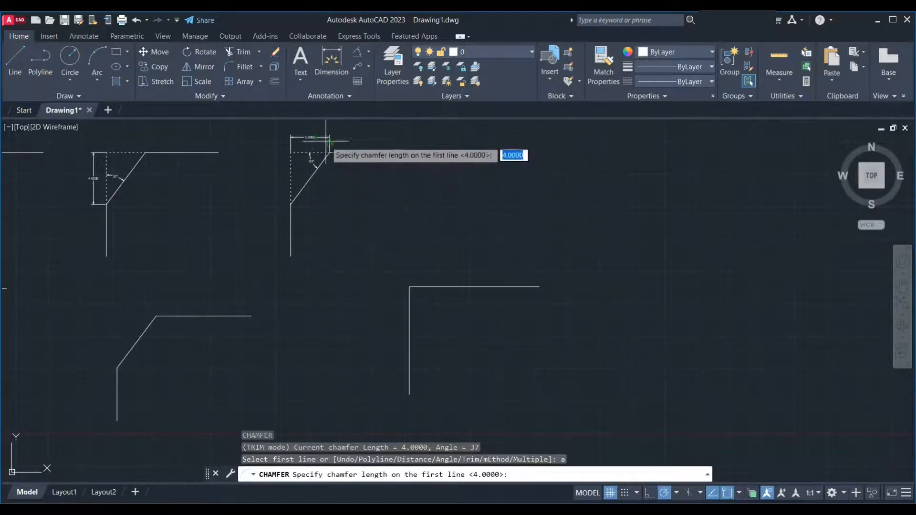
{"action": "scroll", "coordinate": [311, 141], "scroll_direction": "up", "scroll_amount": 5}
{"action": "scroll", "coordinate": [317, 142], "scroll_direction": "up", "scroll_amount": 2}
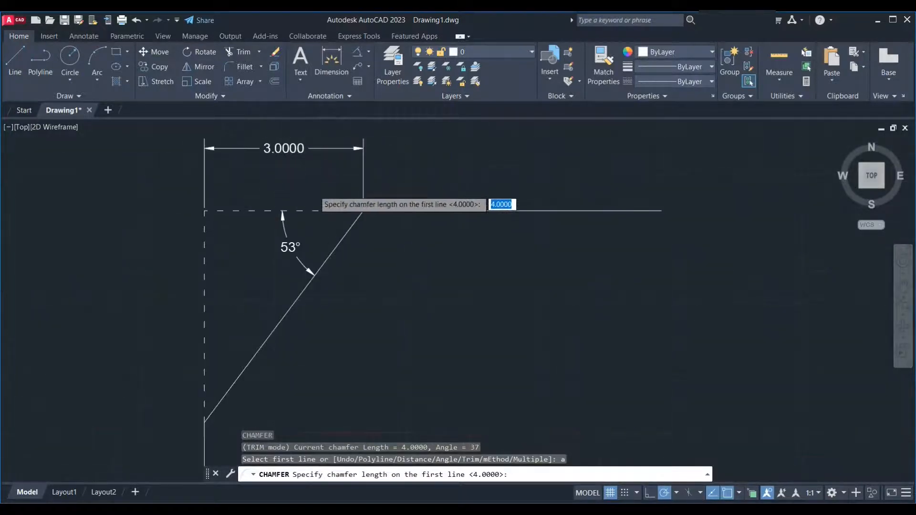
{"action": "scroll", "coordinate": [454, 266], "scroll_direction": "down", "scroll_amount": 4}
{"action": "type", "text": "3"}
{"action": "key", "text": "Return"}
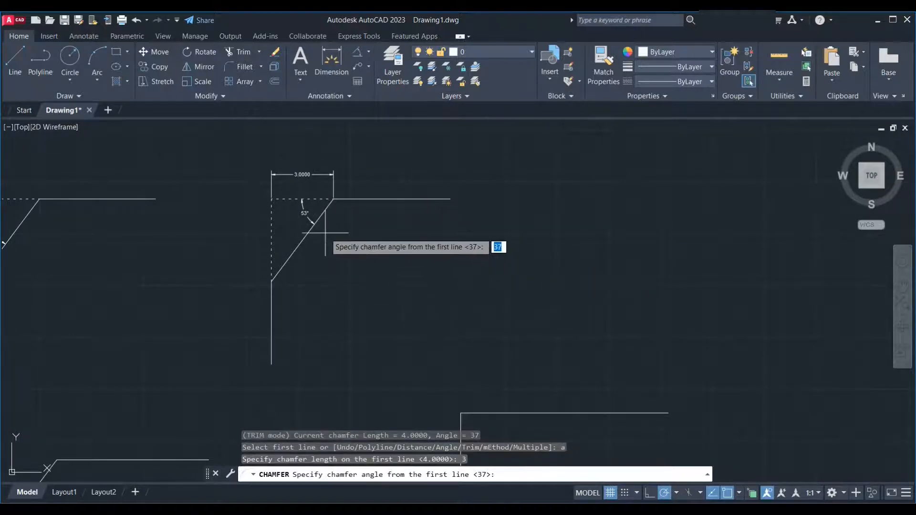
{"action": "type", "text": "53"}
{"action": "key", "text": "Return"}
{"action": "scroll", "coordinate": [358, 234], "scroll_direction": "down", "scroll_amount": 5}
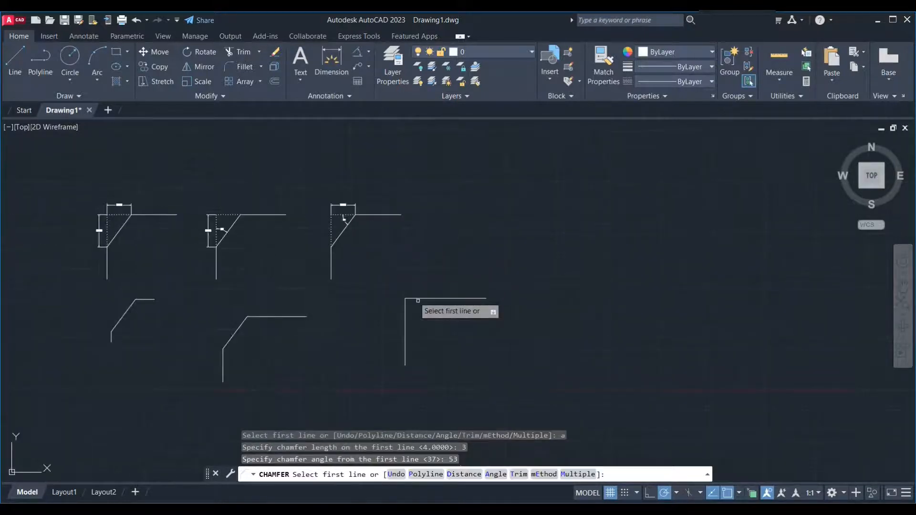
{"action": "left_click", "coordinate": [426, 298]}
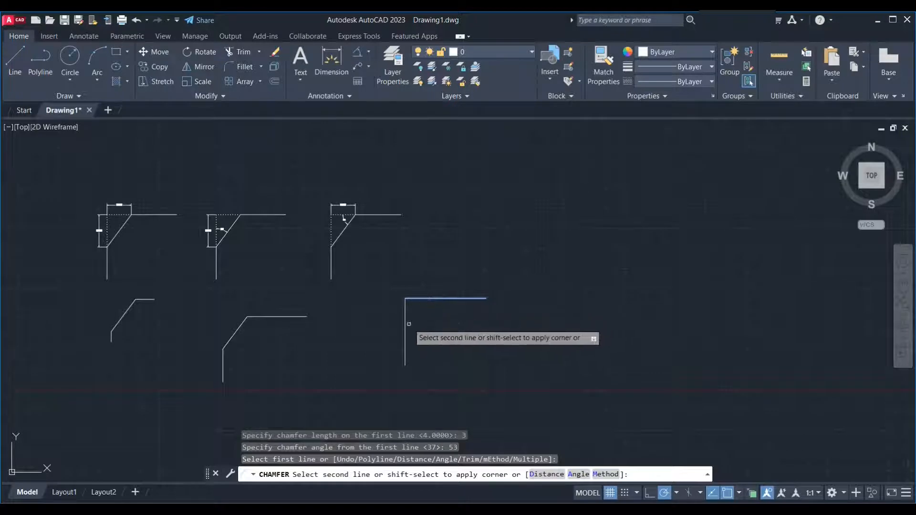
{"action": "left_click", "coordinate": [405, 326]}
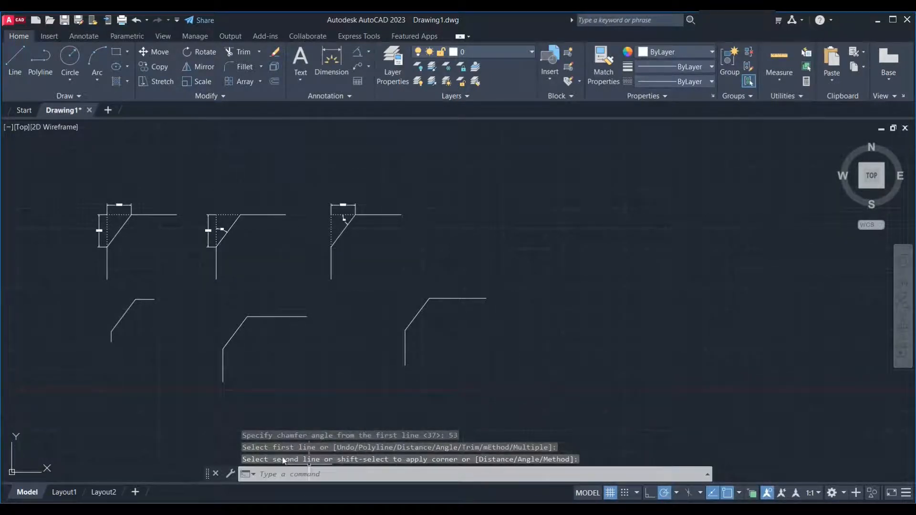
Draw a horizontal line right of the third example and a separate vertical line about 14 units long, extending past its level on the left
{"action": "scroll", "coordinate": [173, 315], "scroll_direction": "up", "scroll_amount": 2}
{"action": "mouse_move", "coordinate": [306, 329]}
{"action": "middle_mouse_down"}
{"action": "mouse_move", "coordinate": [431, 331]}
{"action": "mouse_move", "coordinate": [246, 403]}
{"action": "mouse_move", "coordinate": [108, 435]}
{"action": "middle_mouse_up"}
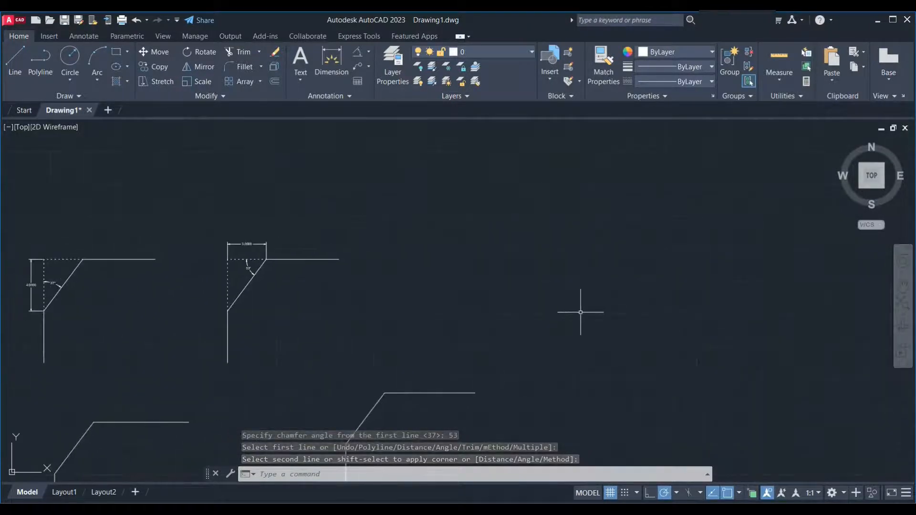
{"action": "type", "text": "l"}
{"action": "key", "text": "Return"}
{"action": "left_click", "coordinate": [623, 290]}
{"action": "left_click", "coordinate": [499, 290]}
{"action": "key", "text": "Escape"}
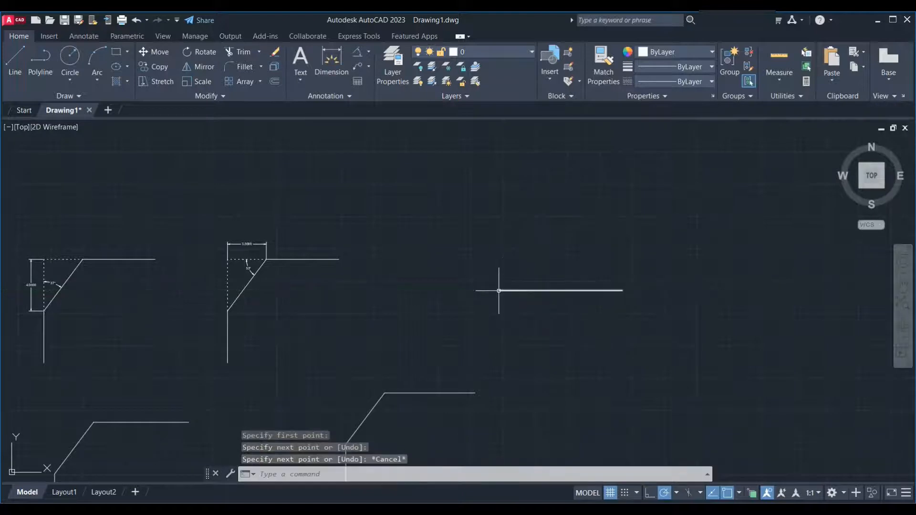
{"action": "type", "text": "l"}
{"action": "key", "text": "Return"}
{"action": "left_click", "coordinate": [455, 357]}
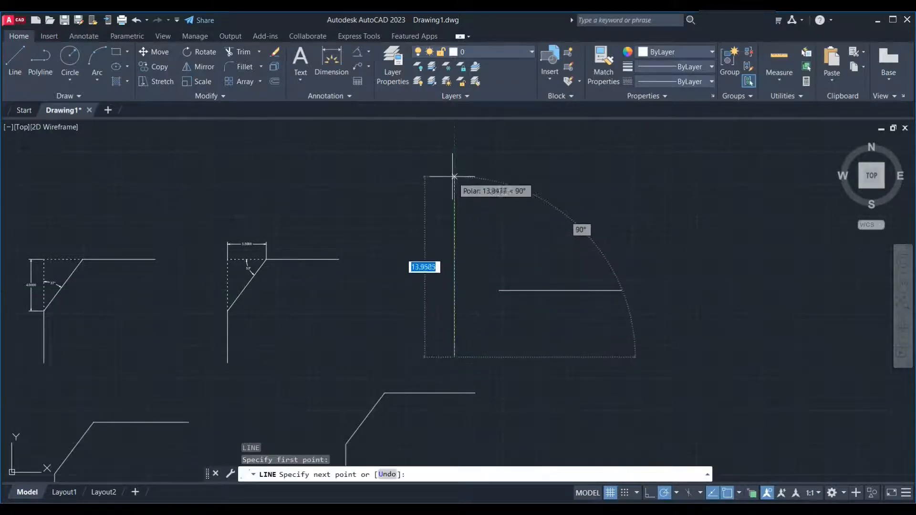
{"action": "left_click", "coordinate": [453, 175]}
{"action": "key", "text": "Escape"}
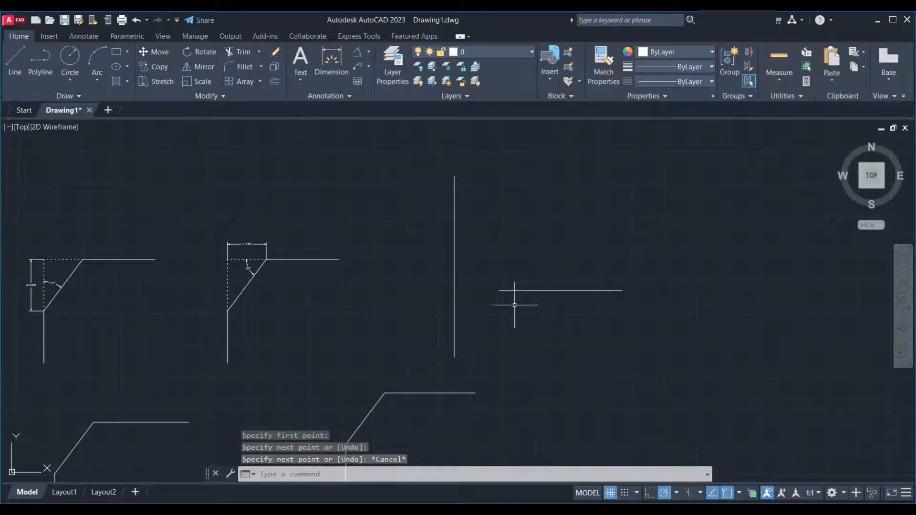
Join the lower part of the vertical line and the horizontal line into a sharp corner using Chamfer's apply-corner option
{"action": "type", "text": "ch"}
{"action": "key", "text": "Return"}
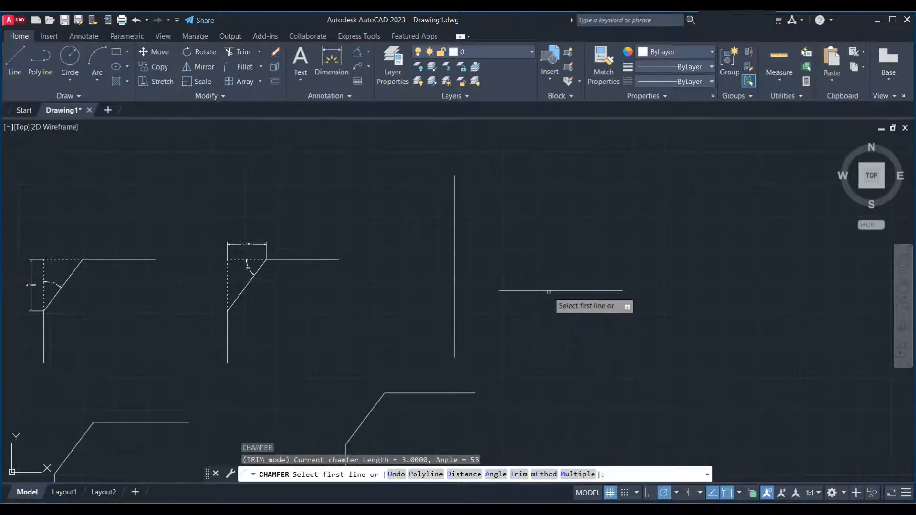
{"action": "left_click", "coordinate": [455, 314]}
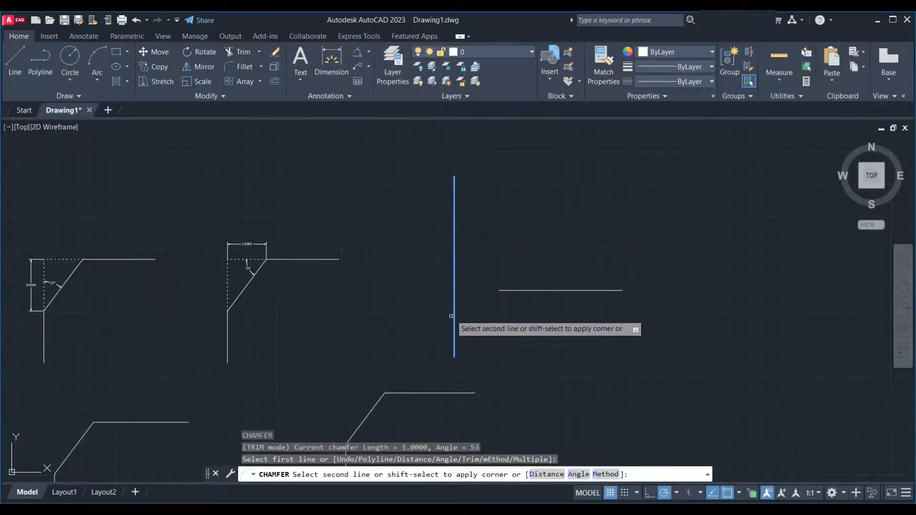
{"action": "left_click", "coordinate": [508, 290]}
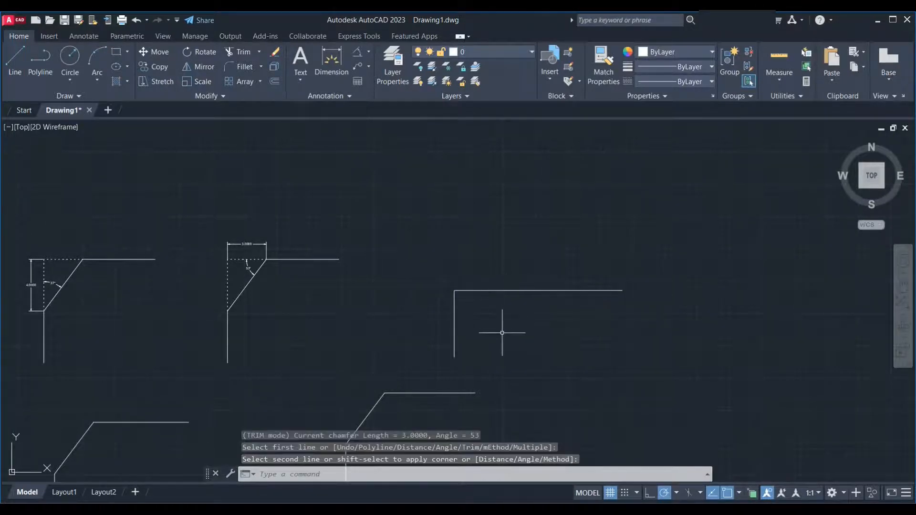
Draw a vertical line below the sharp corner and a separate horizontal line about 9.2 units long to its right
{"action": "type", "text": "l"}
{"action": "key", "text": "Return"}
{"action": "left_click", "coordinate": [586, 432]}
{"action": "left_click", "coordinate": [586, 329]}
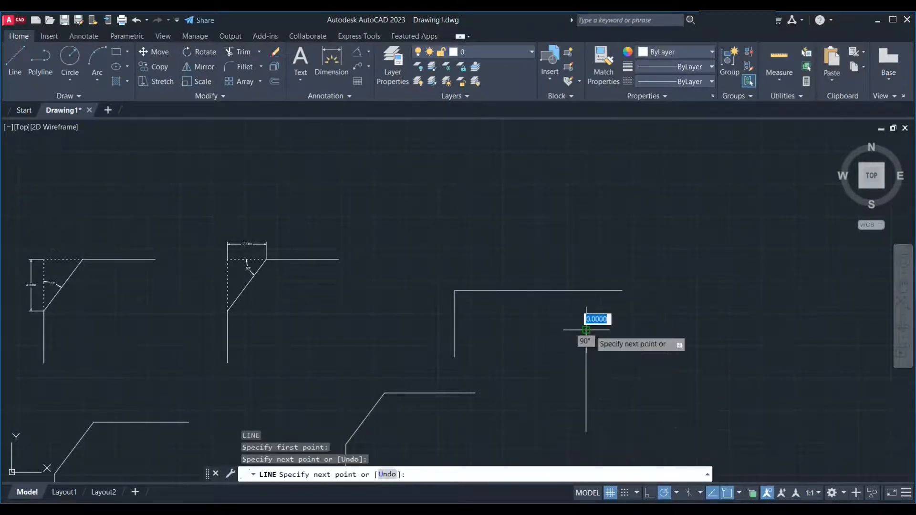
{"action": "key", "text": "Return"}
{"action": "type", "text": "l"}
{"action": "key", "text": "Return"}
{"action": "left_click", "coordinate": [766, 373]}
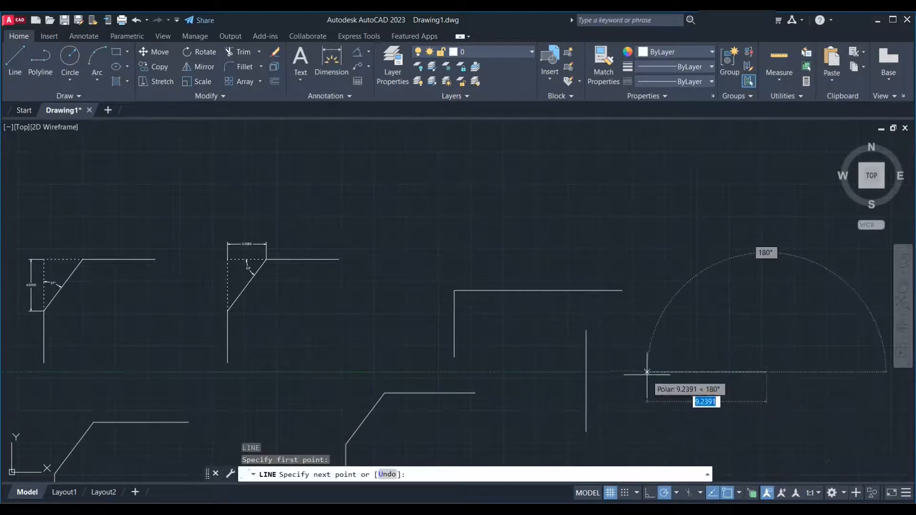
{"action": "left_click", "coordinate": [647, 373]}
{"action": "key", "text": "Return"}
Join the horizontal line and the upper part of the vertical line into a sharp corner with Chamfer's apply-corner option
{"action": "type", "text": "cha"}
{"action": "key", "text": "Return"}
{"action": "left_click", "coordinate": [672, 372]}
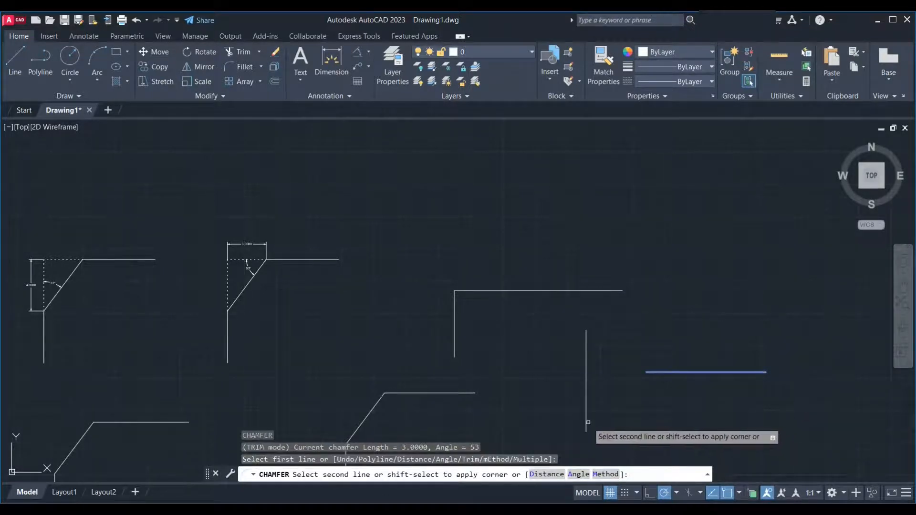
{"action": "left_click", "coordinate": [586, 333], "text": "shift"}
Draw an open, irregular chain of eight connected line segments above the existing corners
{"action": "scroll", "coordinate": [528, 265], "scroll_direction": "down", "scroll_amount": 5}
{"action": "scroll", "coordinate": [525, 276], "scroll_direction": "up", "scroll_amount": 3}
{"action": "mouse_move", "coordinate": [526, 276]}
{"action": "middle_mouse_down"}
{"action": "mouse_move", "coordinate": [456, 379]}
{"action": "mouse_move", "coordinate": [477, 486]}
{"action": "mouse_move", "coordinate": [540, 354]}
{"action": "mouse_move", "coordinate": [521, 357]}
{"action": "middle_mouse_up"}
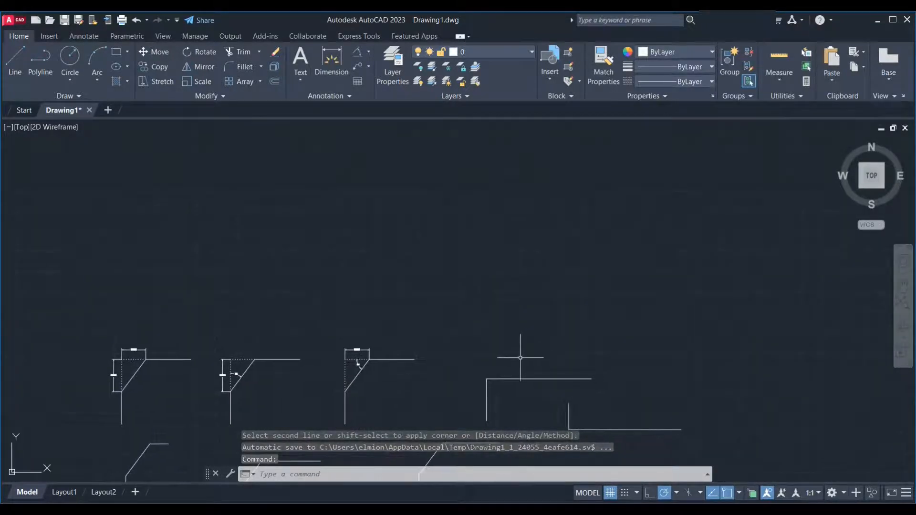
{"action": "key", "text": "l"}
{"action": "key", "text": "Return"}
{"action": "left_click", "coordinate": [496, 242]}
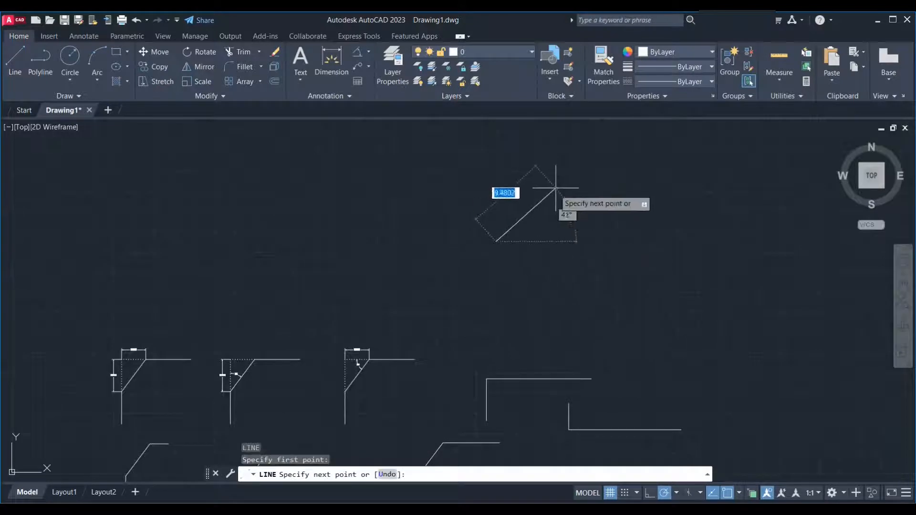
{"action": "left_click", "coordinate": [557, 187]}
{"action": "left_click", "coordinate": [667, 219]}
{"action": "left_click", "coordinate": [666, 300]}
{"action": "left_click", "coordinate": [734, 333]}
{"action": "left_click", "coordinate": [579, 326]}
{"action": "left_click", "coordinate": [477, 344]}
{"action": "left_click", "coordinate": [447, 280]}
{"action": "left_click", "coordinate": [381, 241]}
{"action": "key", "text": "Escape"}
Chamfer the topmost corner of the irregular line chain with both distances set to 1
{"action": "type", "text": "cha"}
{"action": "key", "text": "Return"}
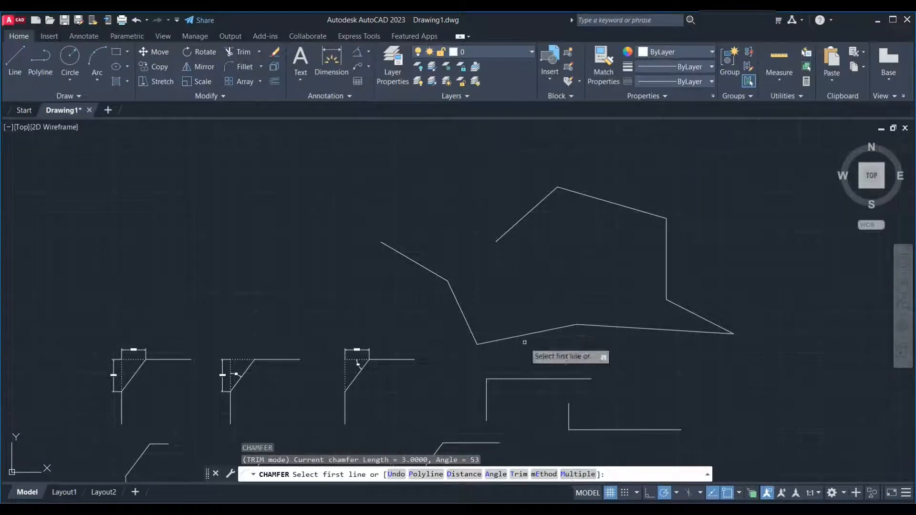
{"action": "scroll", "coordinate": [565, 189], "scroll_direction": "up", "scroll_amount": 2}
{"action": "middle_click_drag", "start_coordinate": [556, 213], "coordinate": [449, 203]}
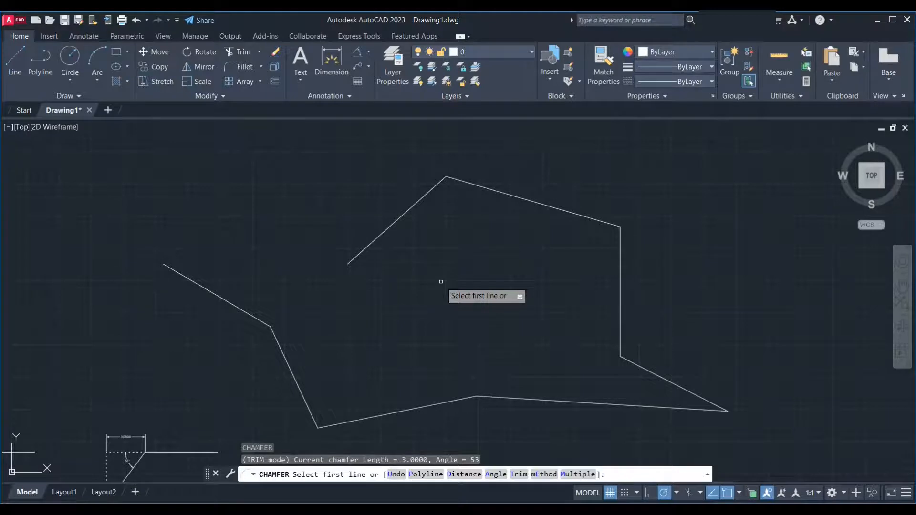
{"action": "type", "text": "d"}
{"action": "key", "text": "Return"}
{"action": "type", "text": "1"}
{"action": "key", "text": "Return"}
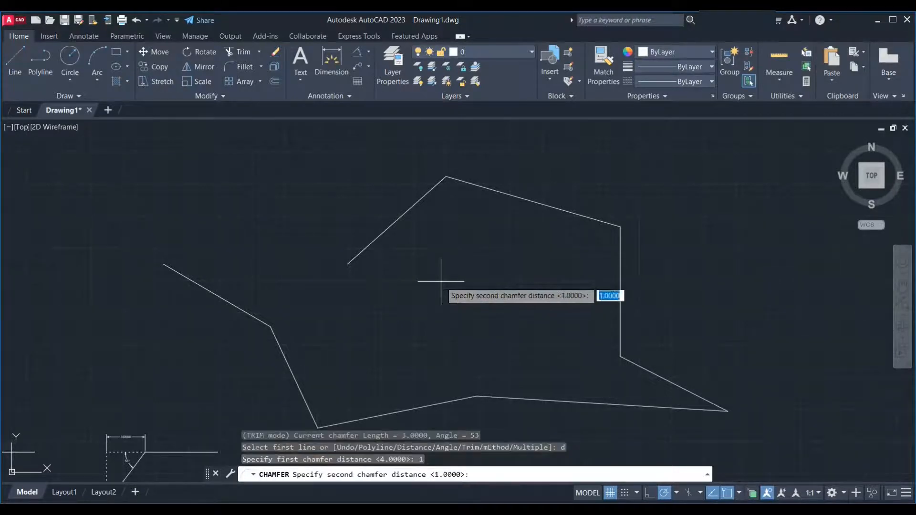
{"action": "type", "text": "1"}
{"action": "key", "text": "Return"}
{"action": "left_click", "coordinate": [426, 194]}
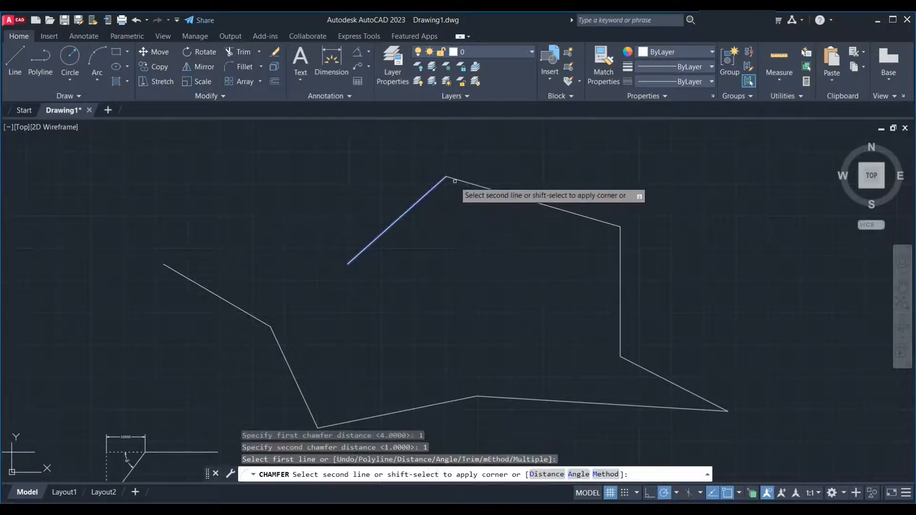
{"action": "left_click", "coordinate": [459, 181]}
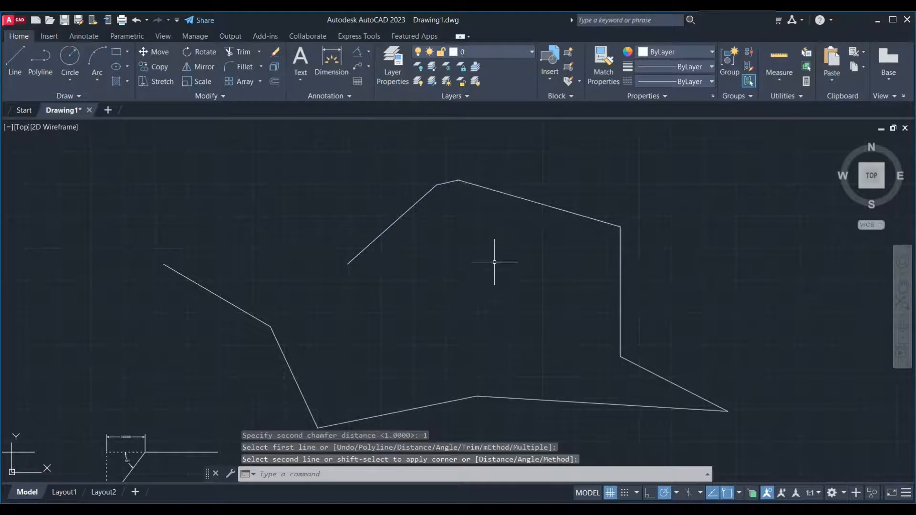
Set up Chamfer for multiple corners with both distances at 1
{"action": "scroll", "coordinate": [495, 261], "scroll_direction": "down", "scroll_amount": 2}
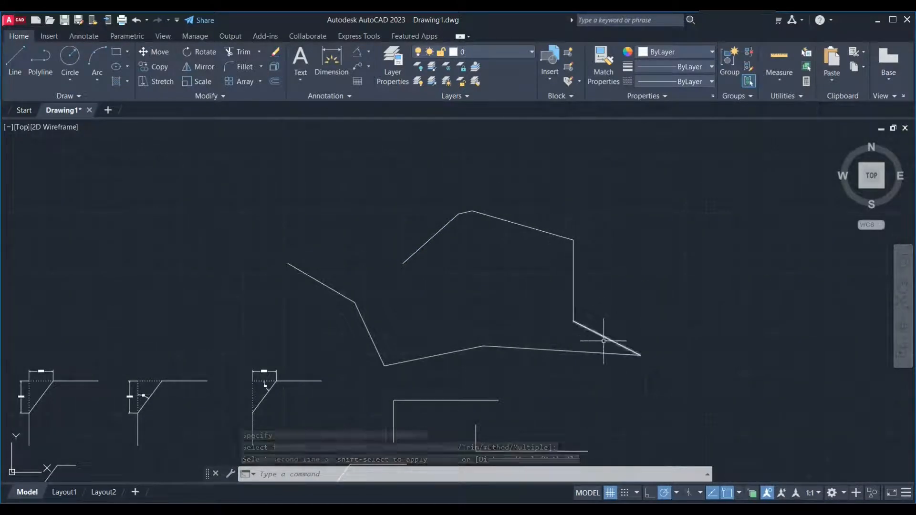
{"action": "type", "text": "cha"}
{"action": "key", "text": "Return"}
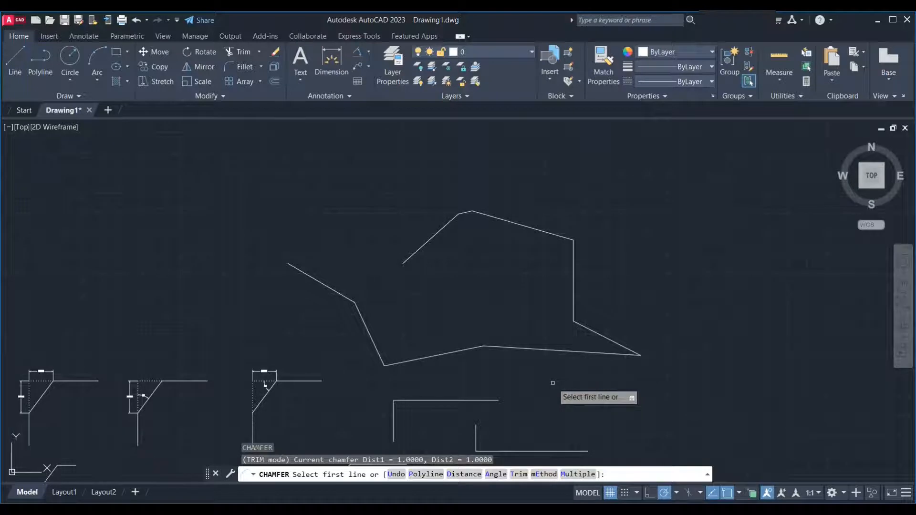
{"action": "type", "text": "m"}
{"action": "key", "text": "Return"}
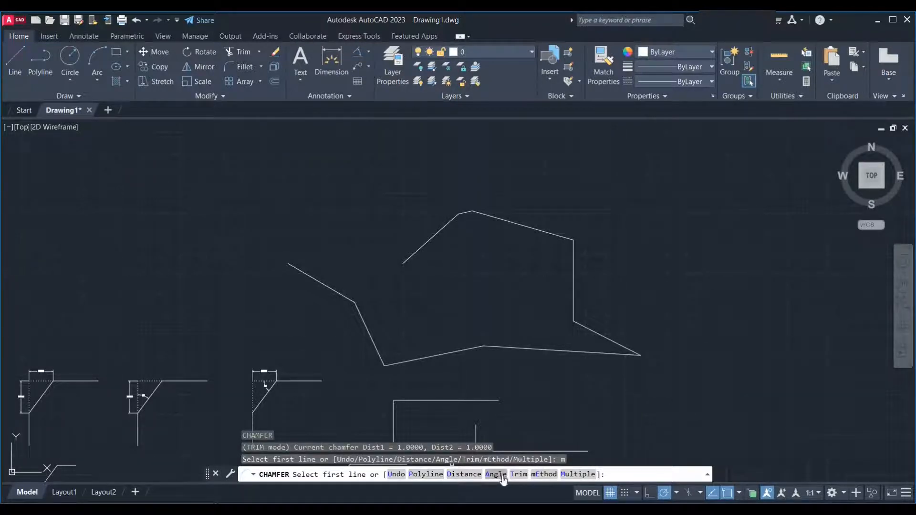
{"action": "type", "text": "d"}
{"action": "key", "text": "Return"}
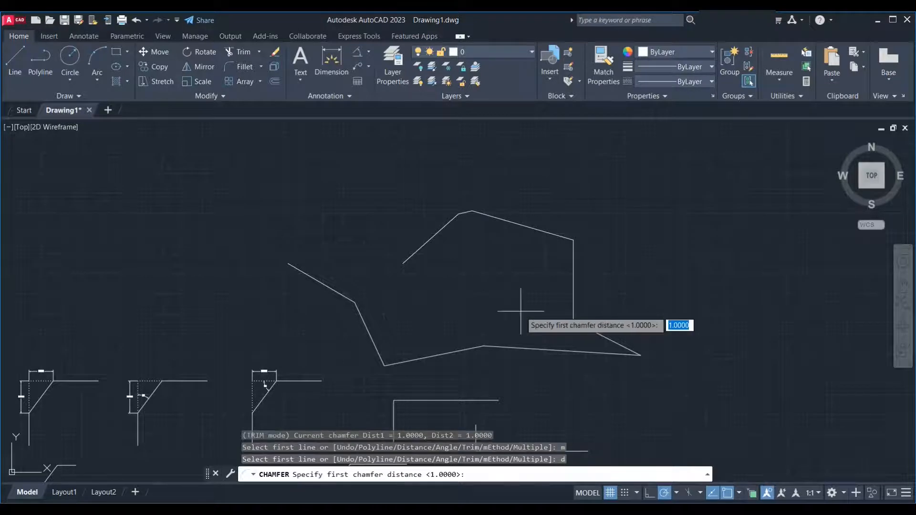
{"action": "key", "text": "Return"}
{"action": "key", "text": "Return"}
Chamfer the irregular chain's upper-right corner, lower-right tip and lower-left corner with both distances at 1
{"action": "left_click", "coordinate": [559, 237]}
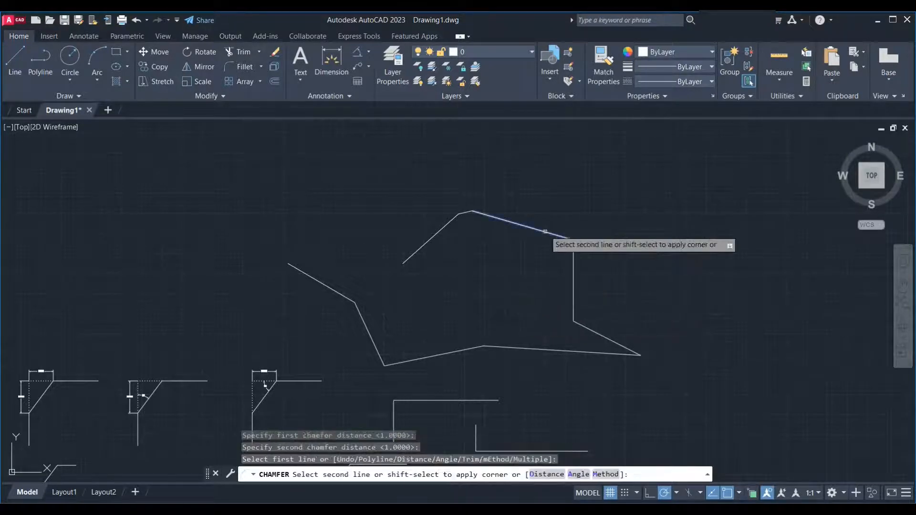
{"action": "left_click", "coordinate": [575, 258]}
{"action": "left_click", "coordinate": [604, 337]}
{"action": "left_click", "coordinate": [604, 353]}
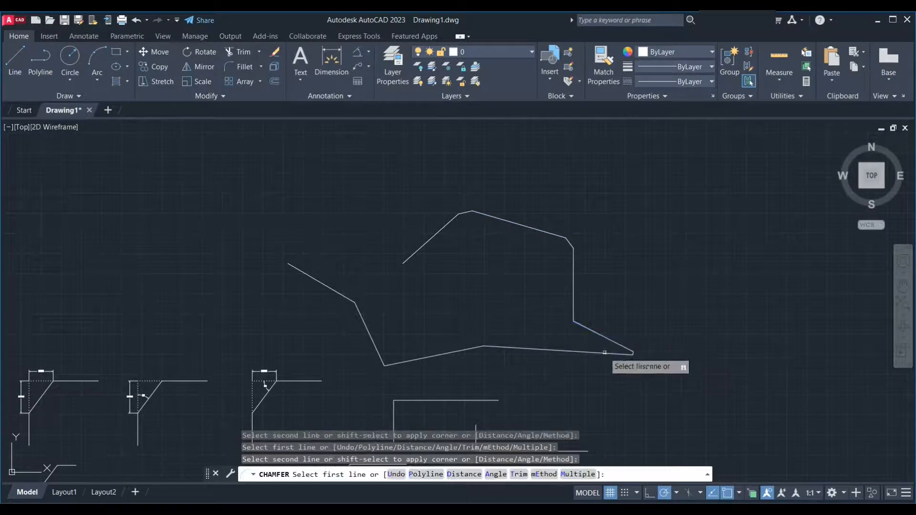
{"action": "left_click", "coordinate": [400, 361]}
{"action": "left_click", "coordinate": [379, 353]}
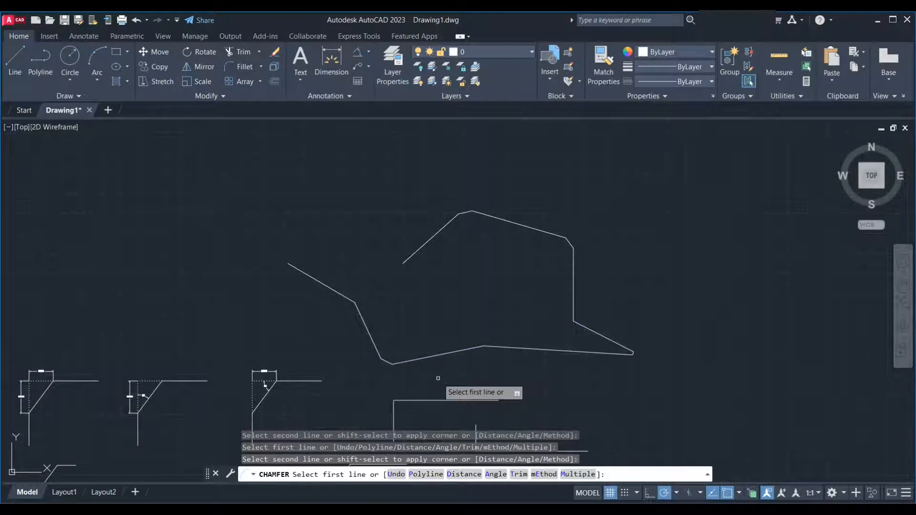
Undo the last three corner chamfers within the running Chamfer command
{"action": "left_click", "coordinate": [397, 474]}
{"action": "key", "text": "ctrl+z"}
{"action": "key", "text": "ctrl+z"}
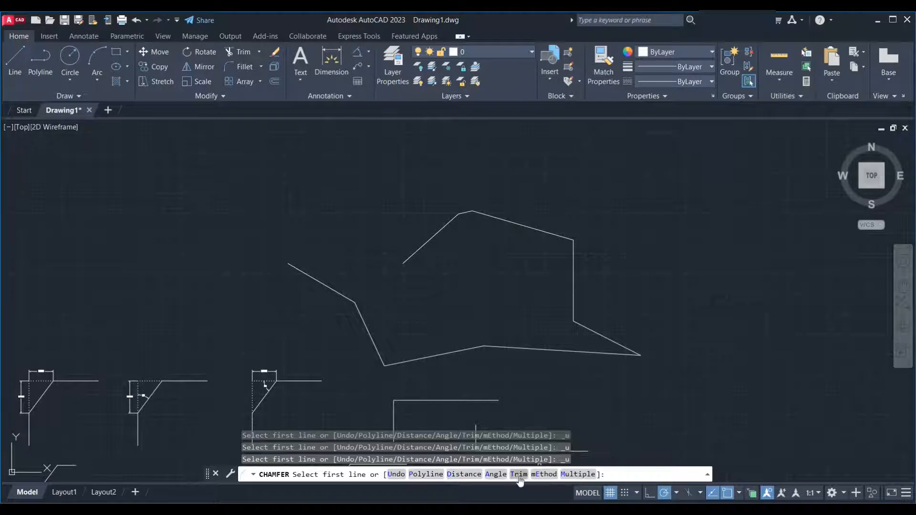
Switch Chamfer to No trim mode and chamfer the chain's sharp lower-right tip with both distances at 1
{"action": "type", "text": "t"}
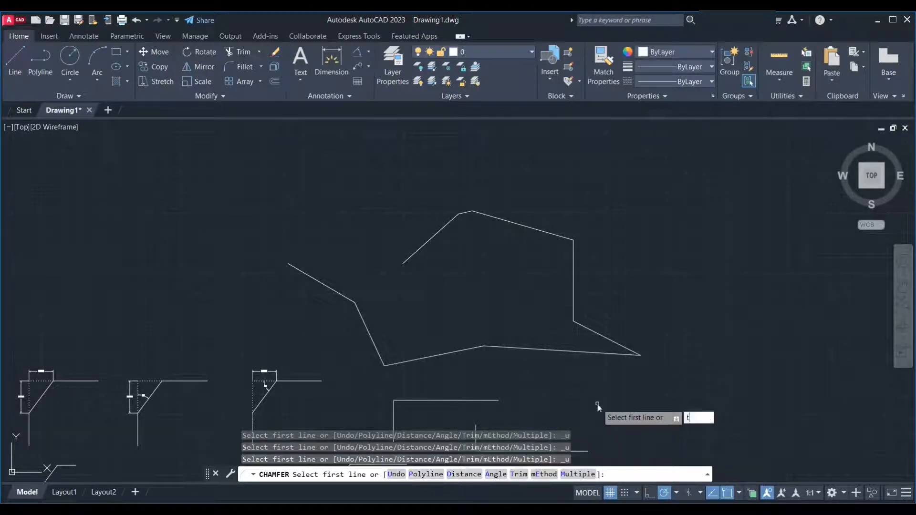
{"action": "key", "text": "Return"}
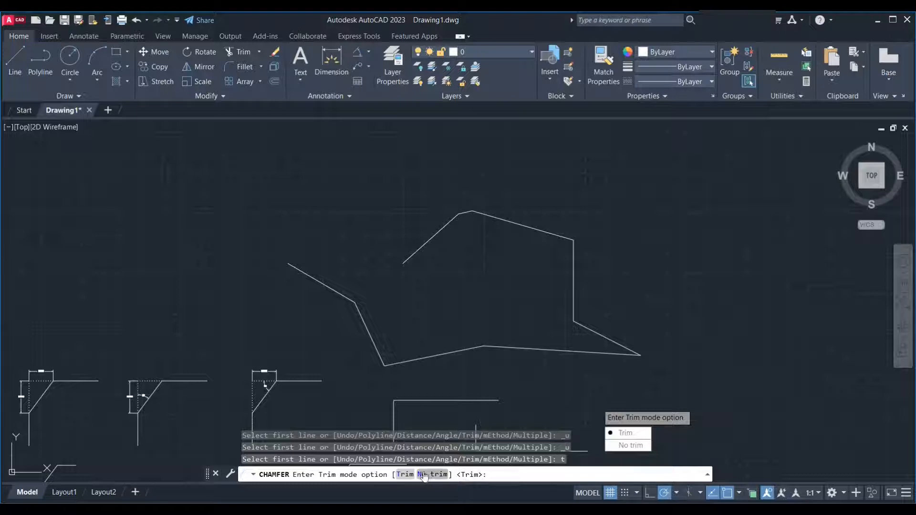
{"action": "type", "text": "n"}
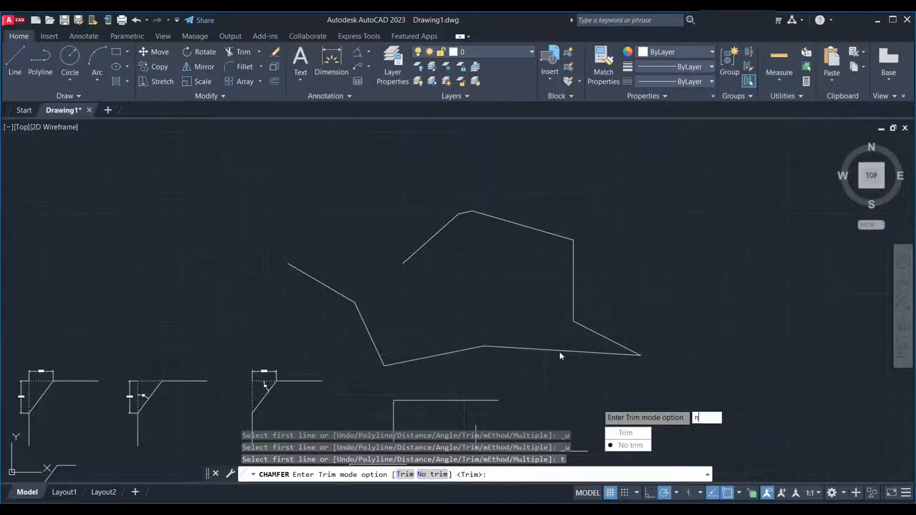
{"action": "key", "text": "Return"}
{"action": "scroll", "coordinate": [613, 364], "scroll_direction": "up", "scroll_amount": 4}
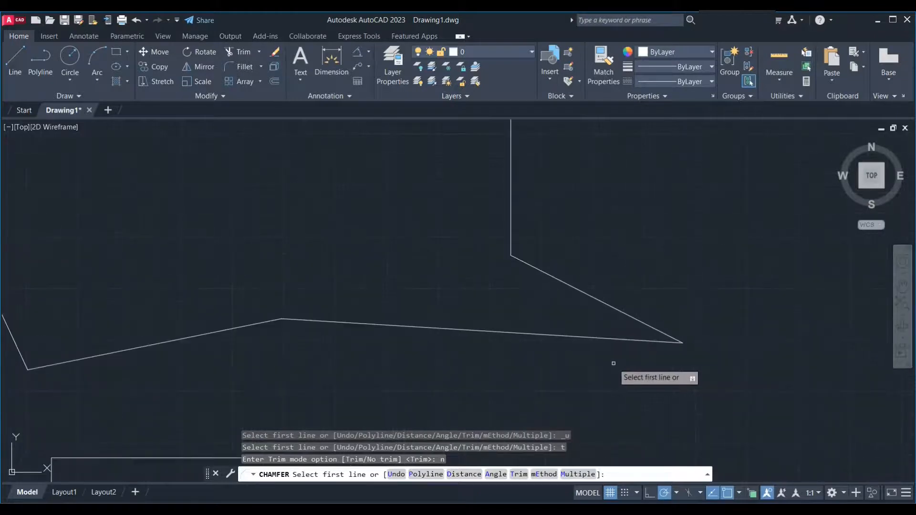
{"action": "type", "text": "d"}
{"action": "key", "text": "Return"}
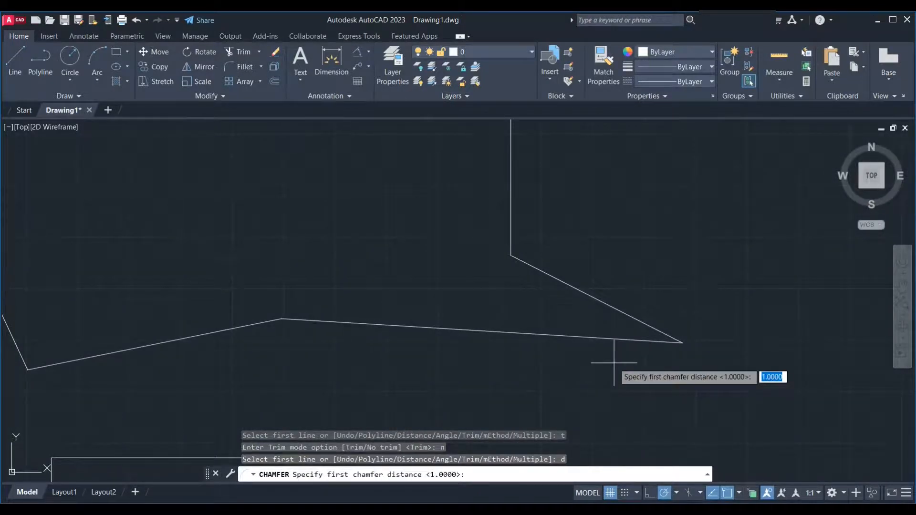
{"action": "key", "text": "Return"}
{"action": "key", "text": "Return"}
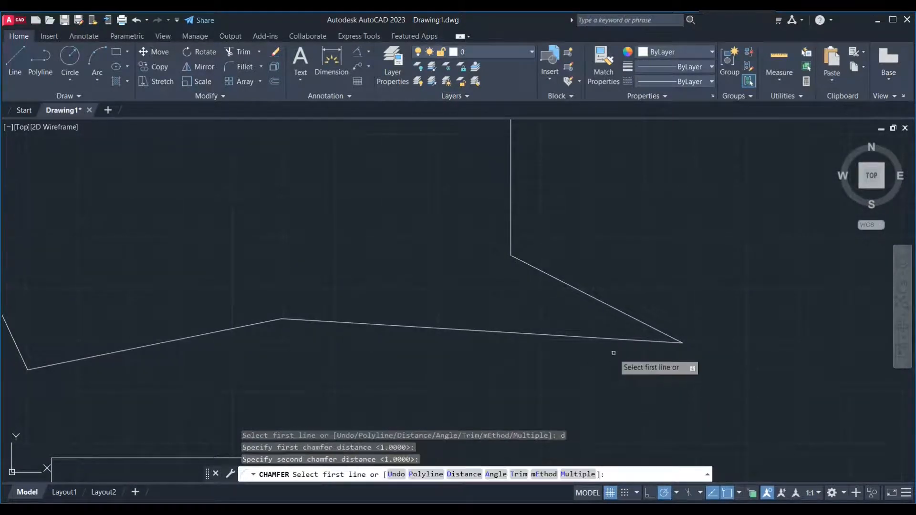
{"action": "left_click", "coordinate": [622, 320]}
{"action": "left_click", "coordinate": [620, 339]}
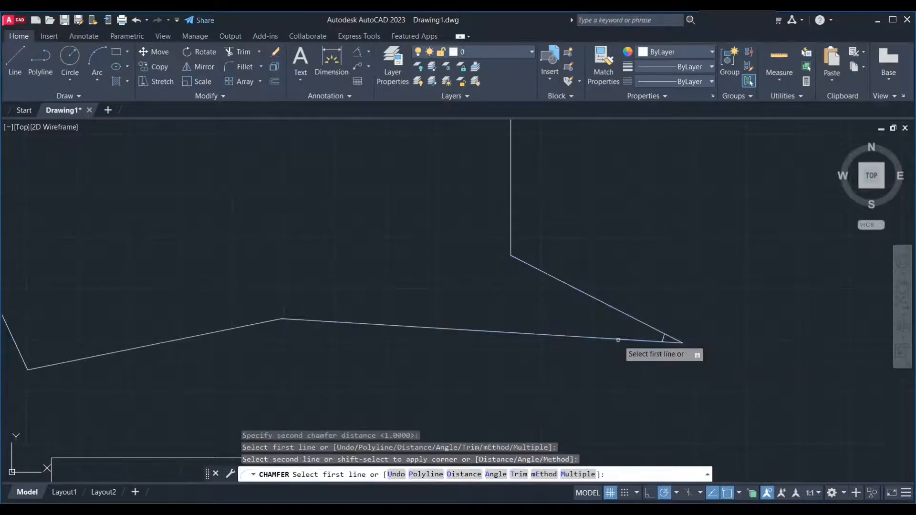
Chamfer both ends of the chain's vertical line without trimming the original lines
{"action": "left_click", "coordinate": [556, 273]}
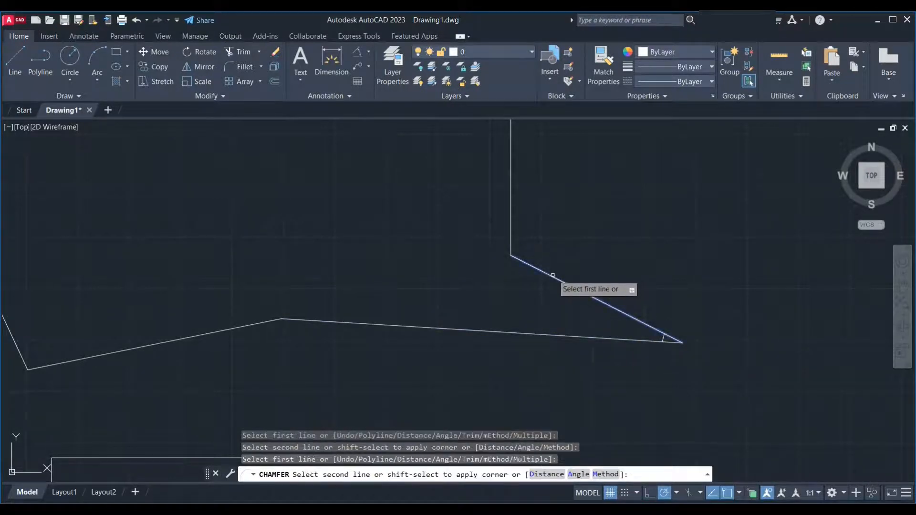
{"action": "left_click", "coordinate": [509, 229]}
{"action": "scroll", "coordinate": [509, 230], "scroll_direction": "up", "scroll_amount": 4}
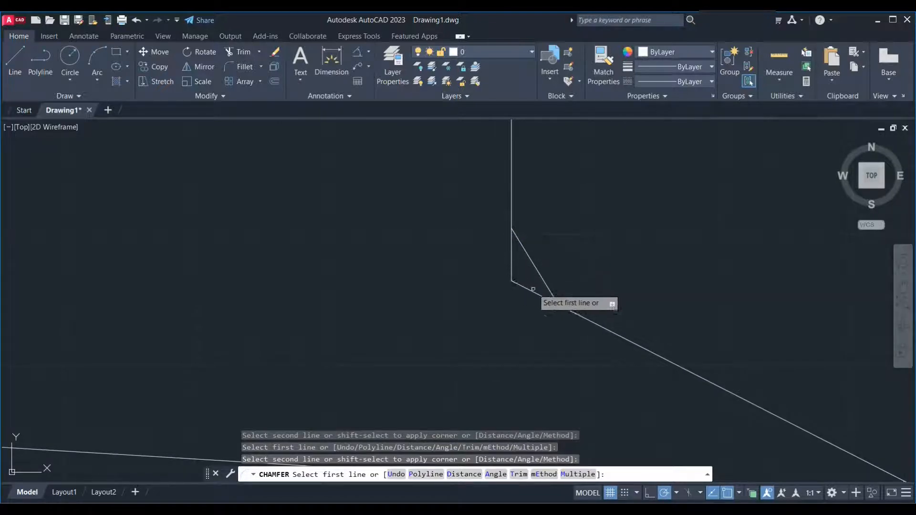
{"action": "scroll", "coordinate": [526, 307], "scroll_direction": "down", "scroll_amount": 5}
{"action": "scroll", "coordinate": [530, 263], "scroll_direction": "up", "scroll_amount": 2}
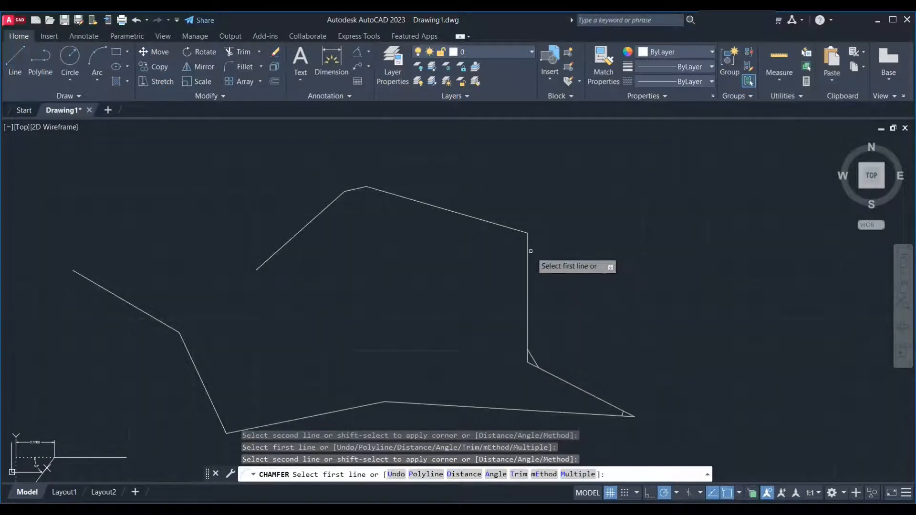
{"action": "left_click", "coordinate": [528, 252]}
{"action": "left_click", "coordinate": [513, 229]}
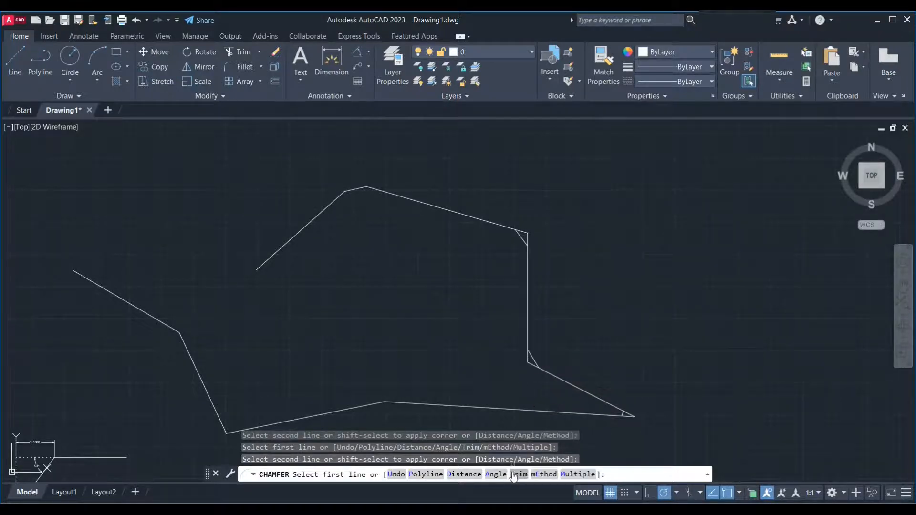
Set Chamfer's trim mode back to Trim
{"action": "type", "text": "t"}
{"action": "key", "text": "Return"}
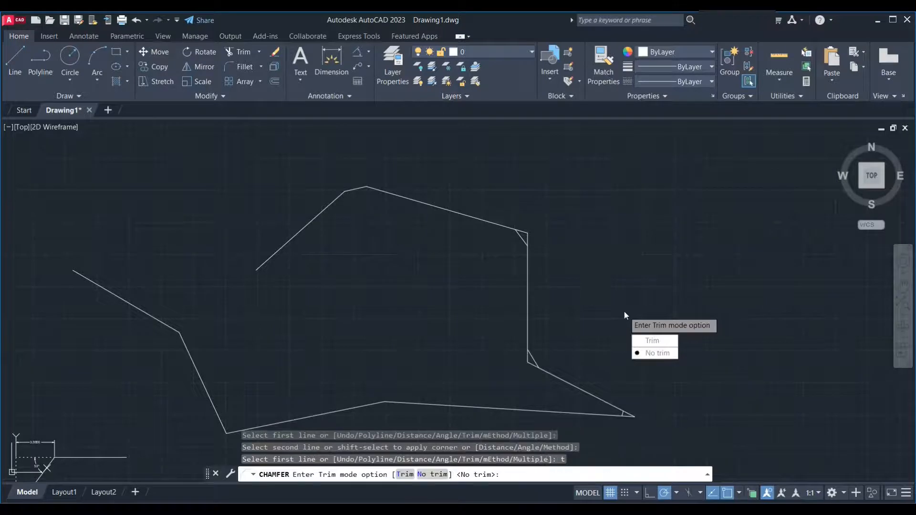
{"action": "type", "text": "t"}
{"action": "key", "text": "Return"}
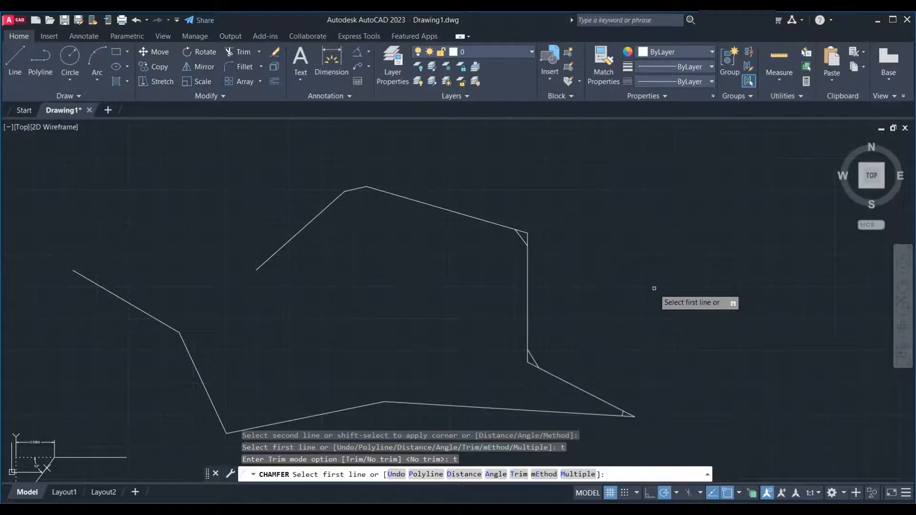
{"action": "type", "text": "e"}
{"action": "key", "text": "Return"}
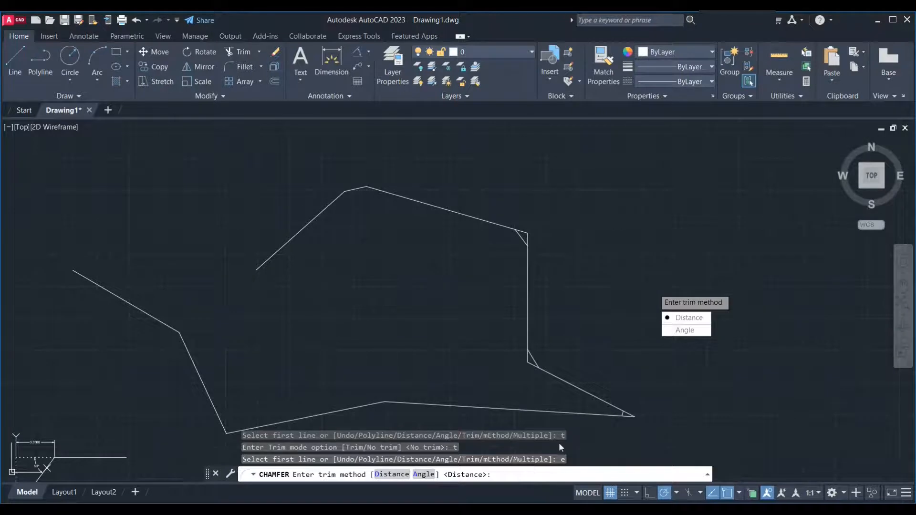
{"action": "key", "text": "Escape"}
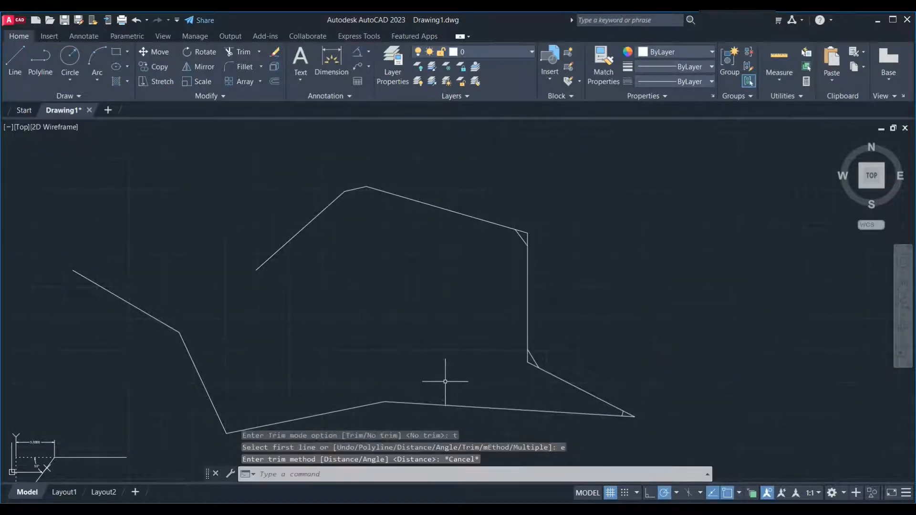
{"action": "type", "text": "cha"}
{"action": "key", "text": "Return"}
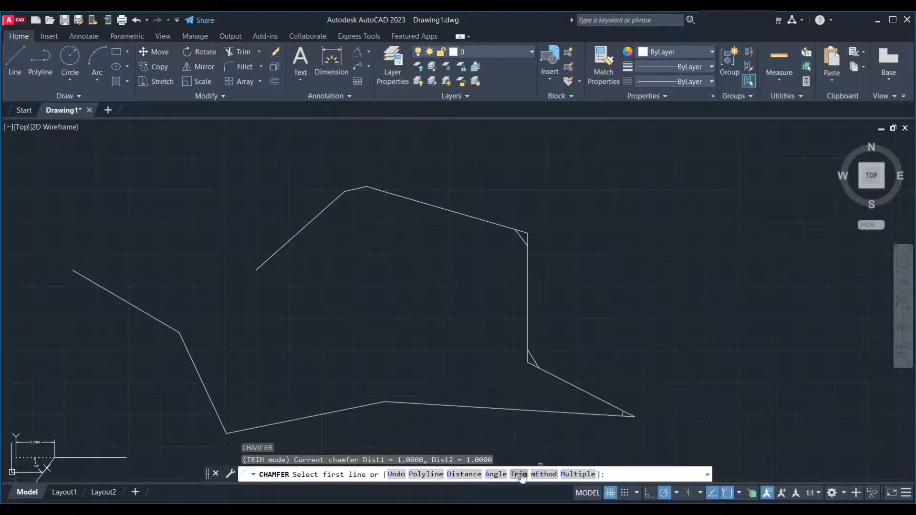
{"action": "key", "text": "Escape"}
Draw an open, irregular polyline of nine straight segments in the empty area to the right of the chamfered chain
{"action": "scroll", "coordinate": [315, 309], "scroll_direction": "down", "scroll_amount": 2}
{"action": "scroll", "coordinate": [460, 268], "scroll_direction": "up", "scroll_amount": 2}
{"action": "middle_click_drag", "start_coordinate": [494, 278], "coordinate": [198, 293]}
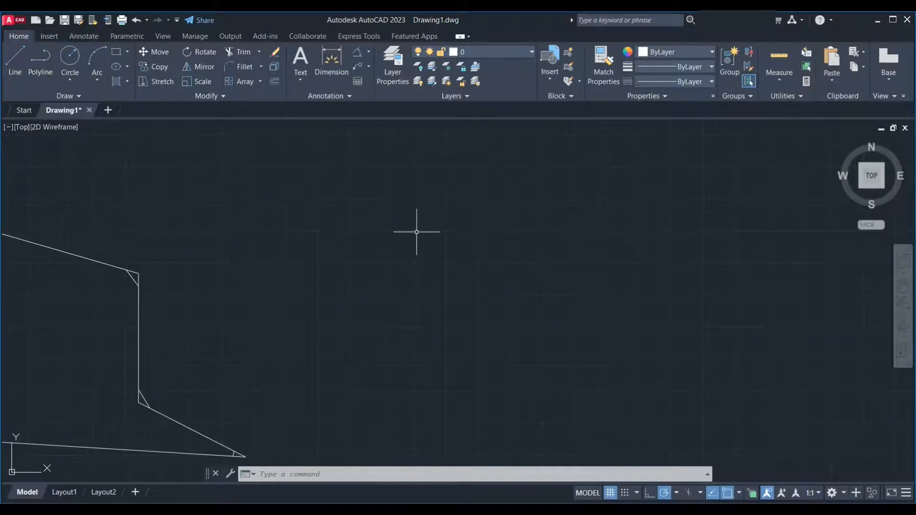
{"action": "type", "text": "l"}
{"action": "key", "text": "Return"}
{"action": "left_click", "coordinate": [398, 223]}
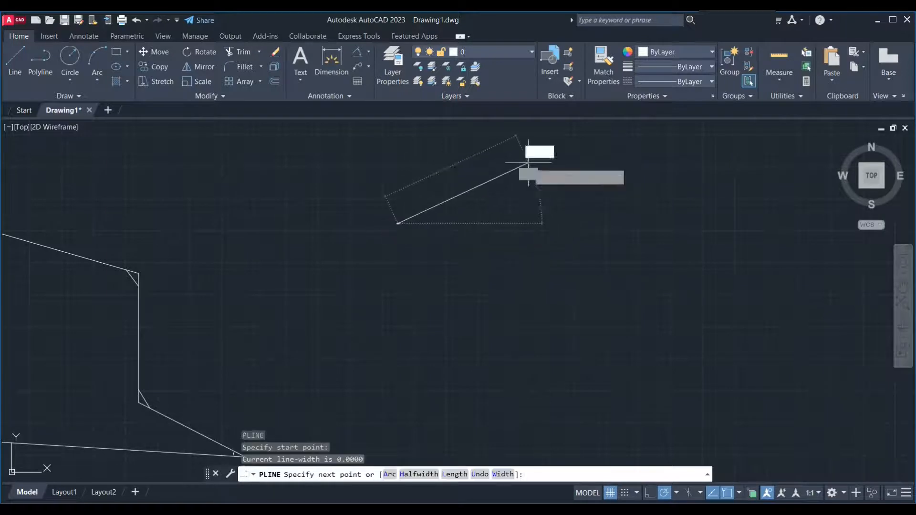
{"action": "left_click", "coordinate": [529, 164]}
{"action": "left_click", "coordinate": [691, 231]}
{"action": "left_click", "coordinate": [705, 369]}
{"action": "left_click", "coordinate": [621, 430]}
{"action": "left_click", "coordinate": [489, 385]}
{"action": "left_click", "coordinate": [369, 366]}
{"action": "left_click", "coordinate": [350, 290]}
{"action": "left_click", "coordinate": [270, 260]}
{"action": "left_click", "coordinate": [289, 206]}
{"action": "key", "text": "Escape"}
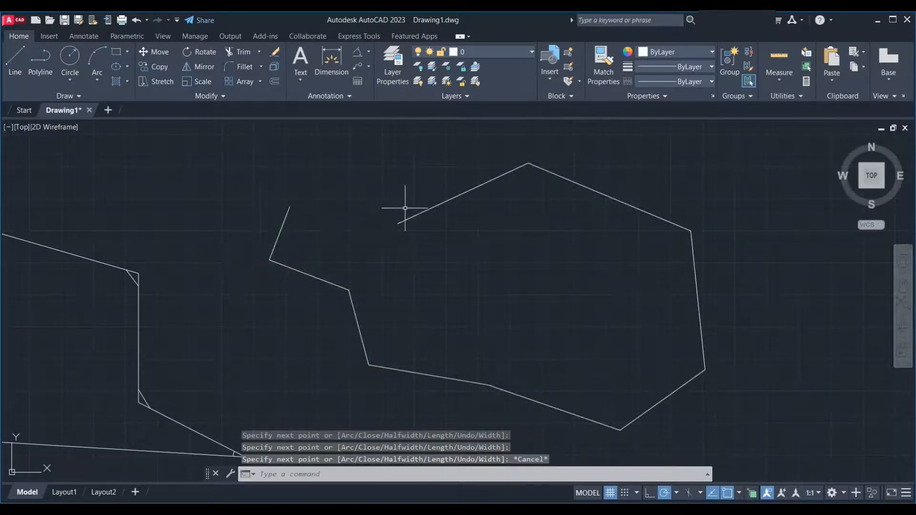
{"action": "left_click", "coordinate": [430, 205]}
{"action": "scroll", "coordinate": [400, 213], "scroll_direction": "down", "scroll_amount": 2}
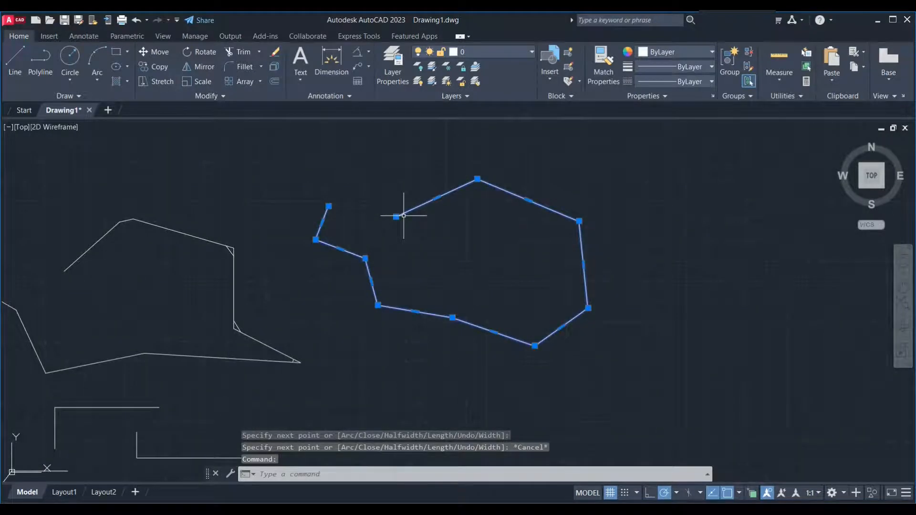
{"action": "key", "text": "Escape"}
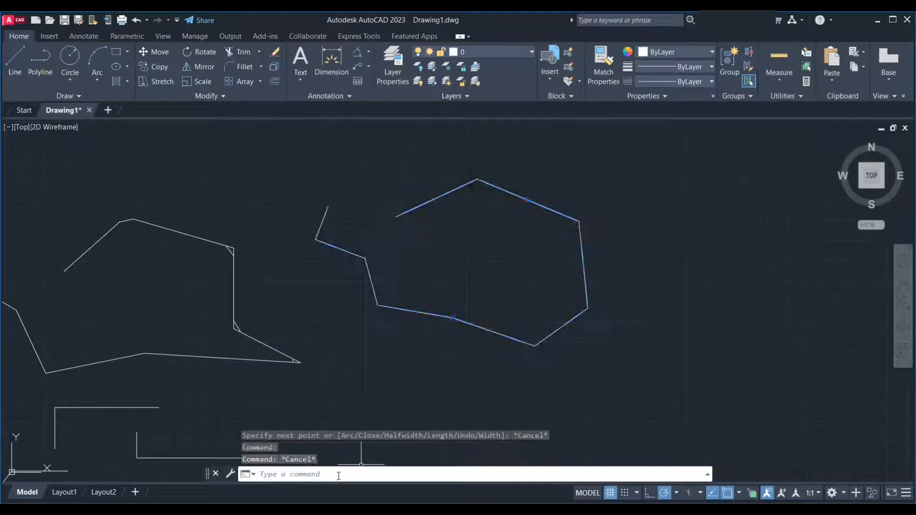
Chamfer the right-hand polyline's top and upper-right corners using the Multiple option with both distances at 1
{"action": "type", "text": "cha"}
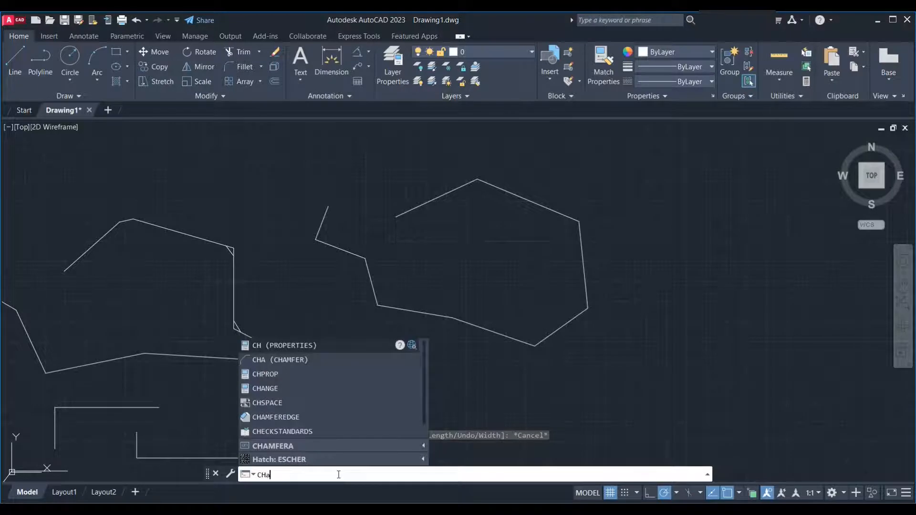
{"action": "key", "text": "Return"}
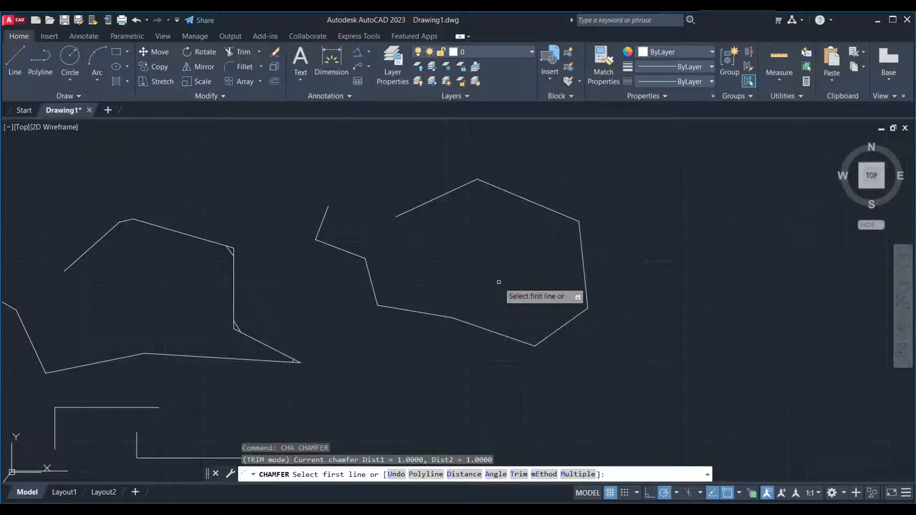
{"action": "type", "text": "d"}
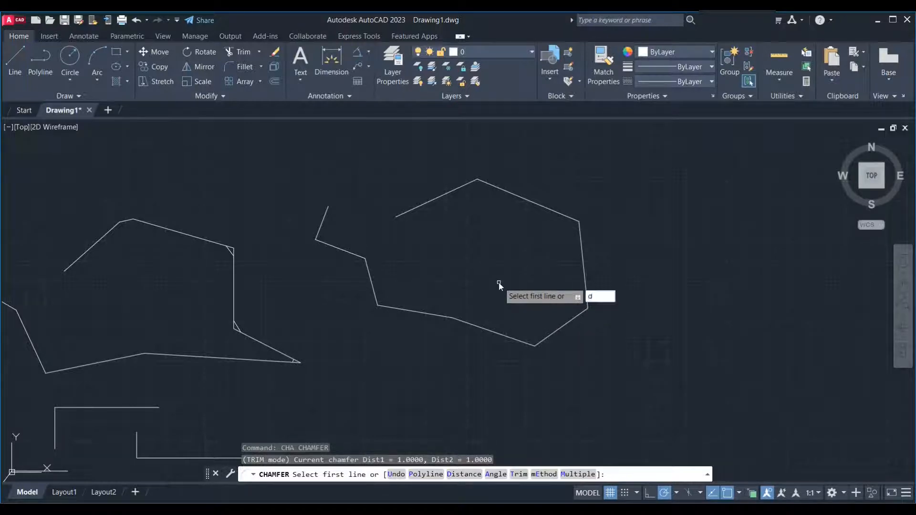
{"action": "key", "text": "Return"}
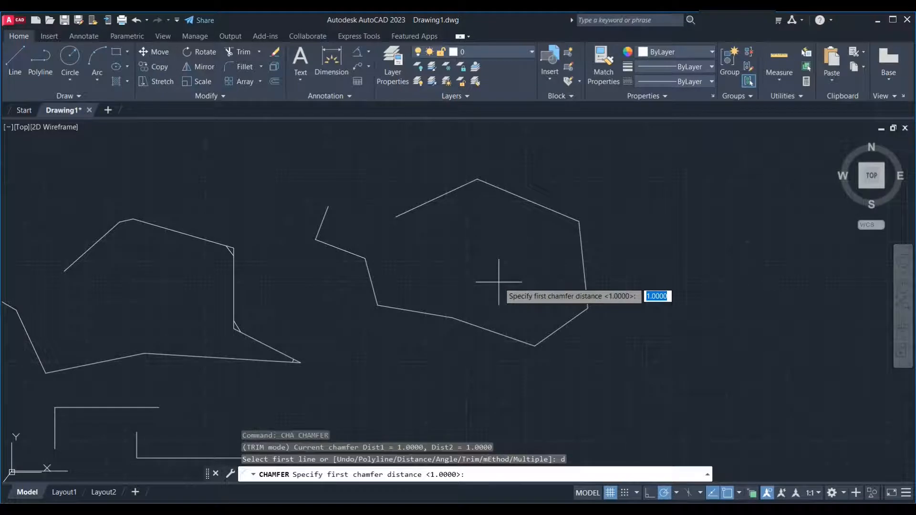
{"action": "key", "text": "Return"}
{"action": "key", "text": "Return"}
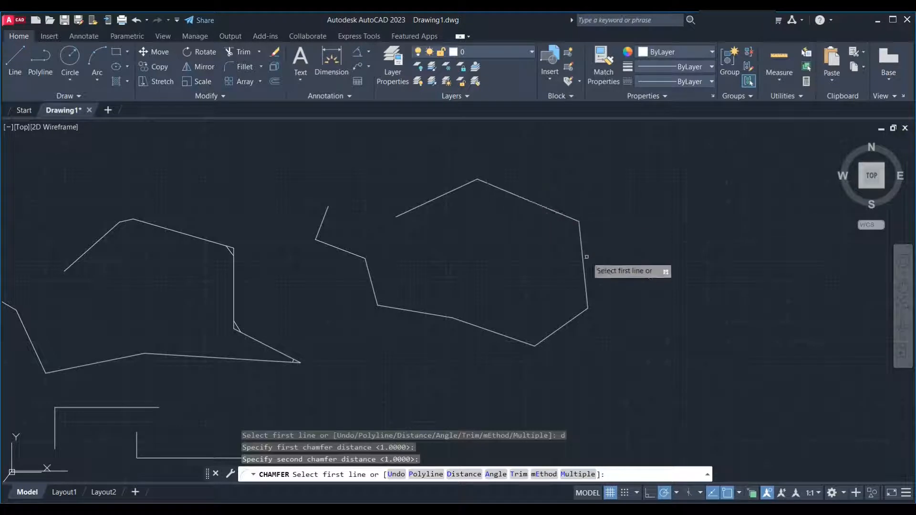
{"action": "type", "text": "m"}
{"action": "key", "text": "Return"}
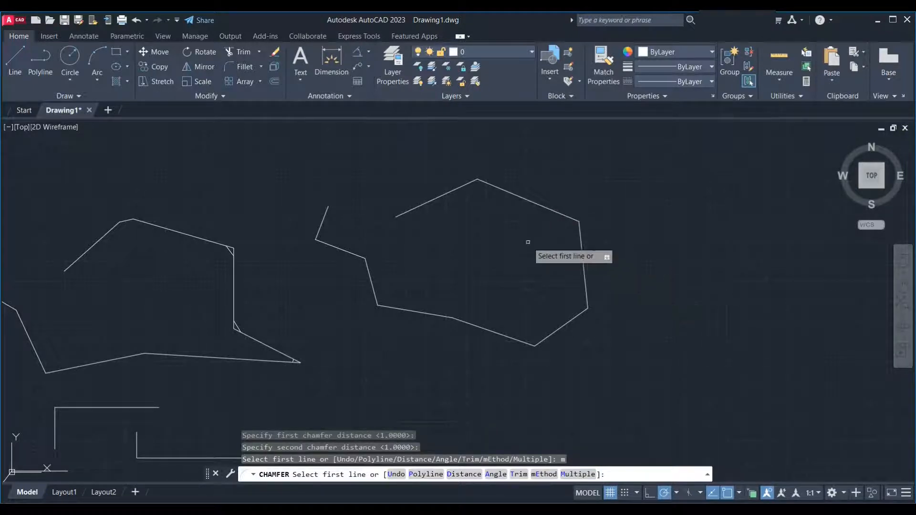
{"action": "left_click", "coordinate": [462, 185]}
{"action": "left_click", "coordinate": [501, 187]}
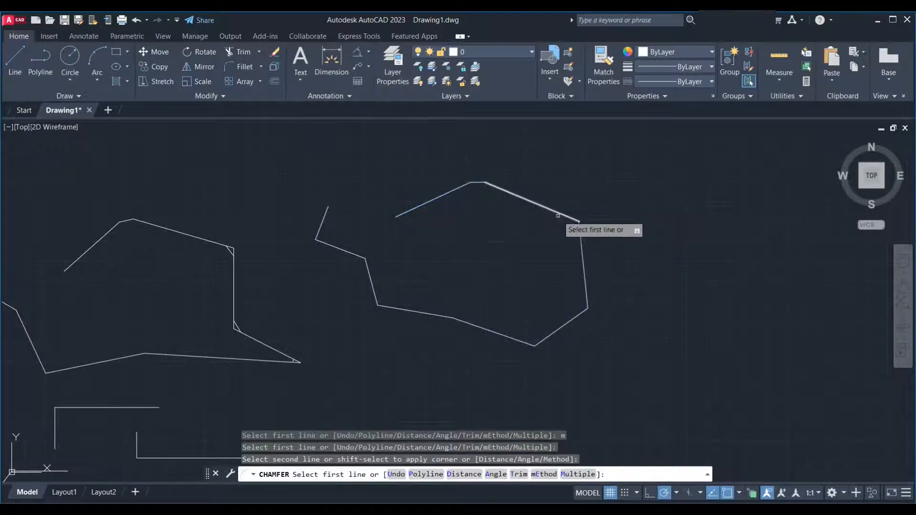
{"action": "left_click", "coordinate": [571, 218]}
{"action": "left_click", "coordinate": [580, 239]}
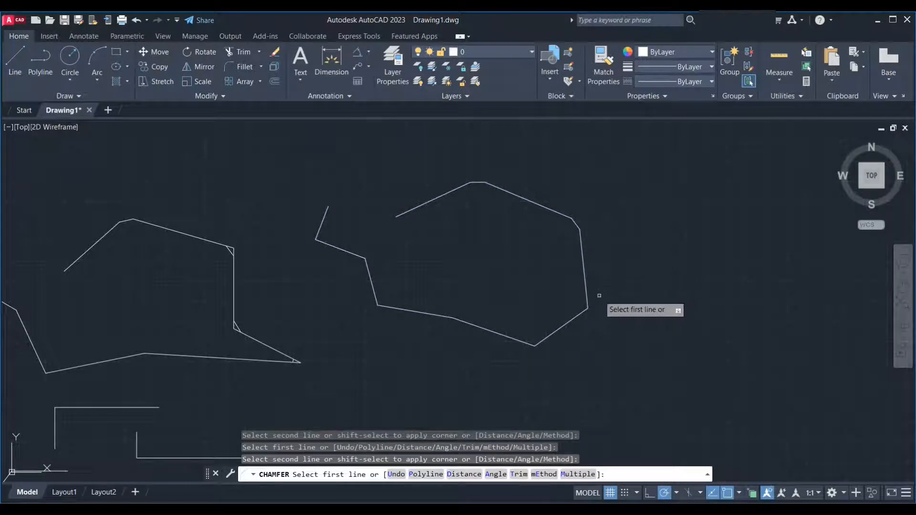
{"action": "left_click", "coordinate": [588, 293]}
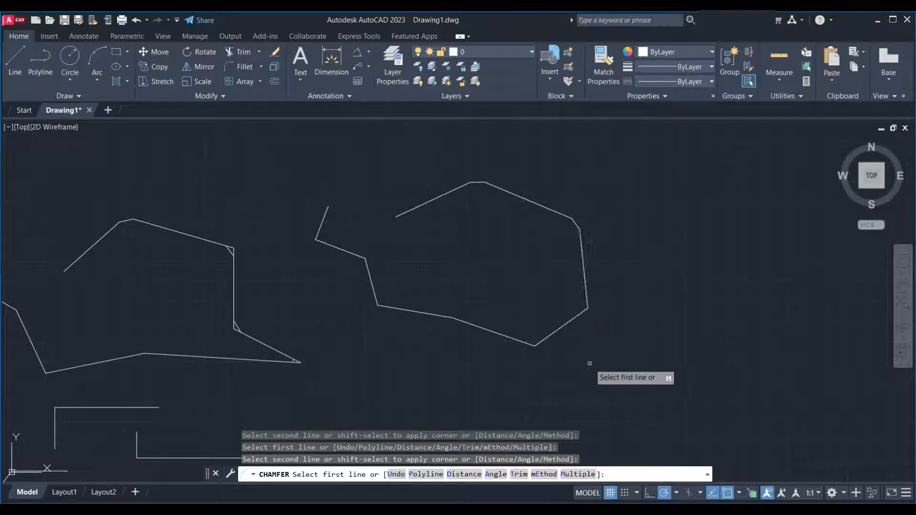
Chamfer all remaining corners of the right-hand polyline at once with Chamfer's Polyline option
{"action": "type", "text": "p"}
{"action": "key", "text": "Return"}
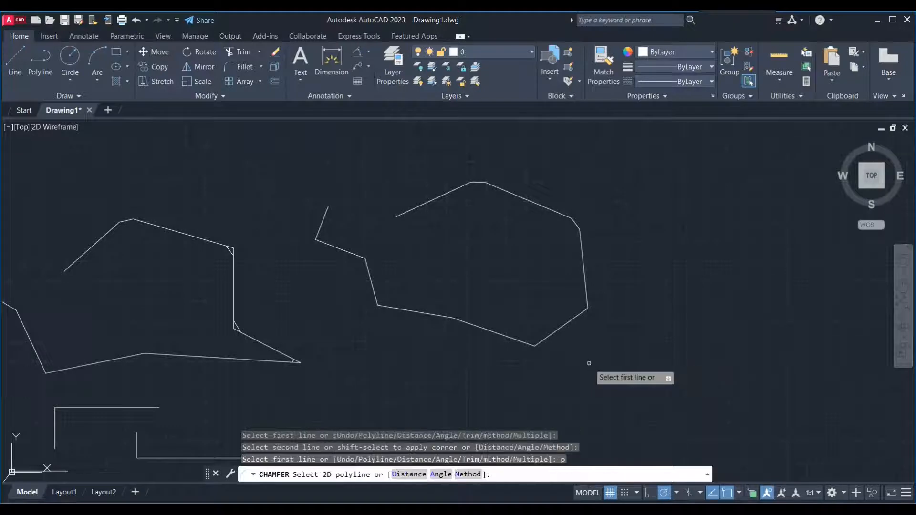
{"action": "left_click", "coordinate": [552, 334]}
{"action": "scroll", "coordinate": [573, 324], "scroll_direction": "down", "scroll_amount": 5}
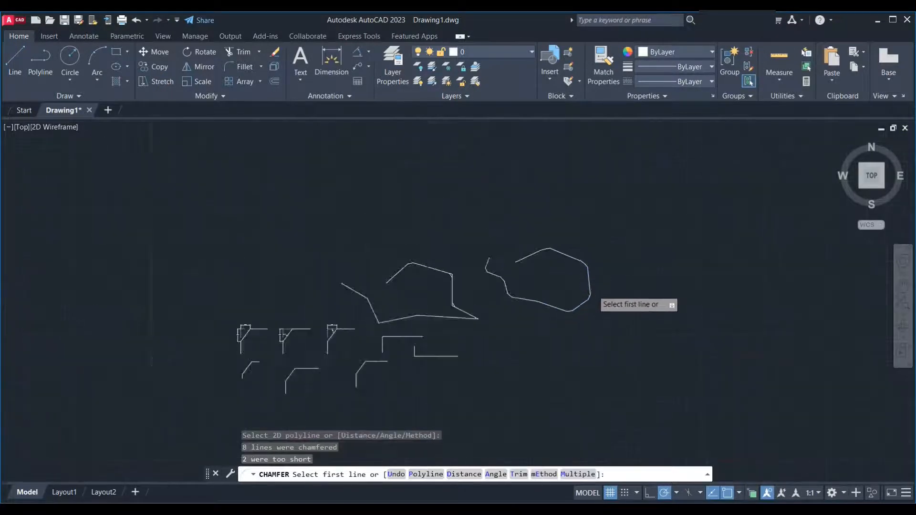
{"action": "scroll", "coordinate": [478, 325], "scroll_direction": "up", "scroll_amount": 2}
{"action": "scroll", "coordinate": [461, 327], "scroll_direction": "up", "scroll_amount": 2}
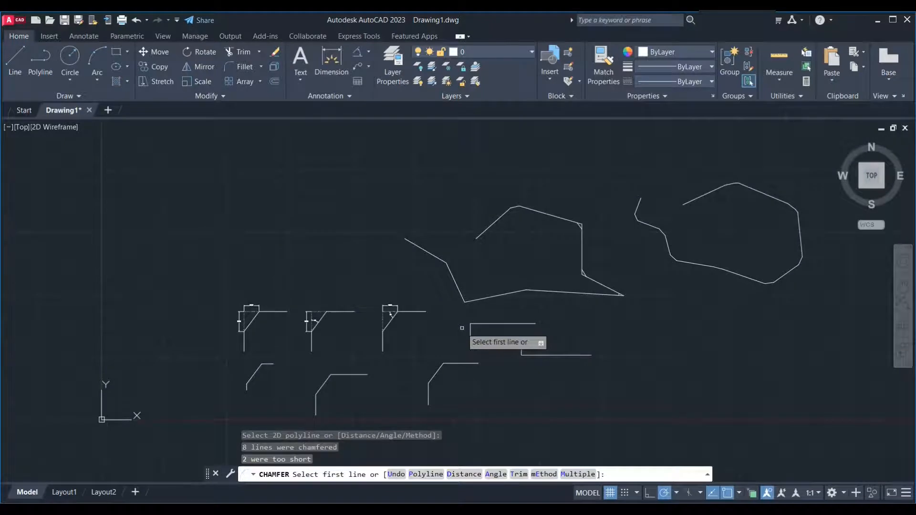
{"action": "middle_click_drag", "start_coordinate": [461, 327], "coordinate": [418, 287]}
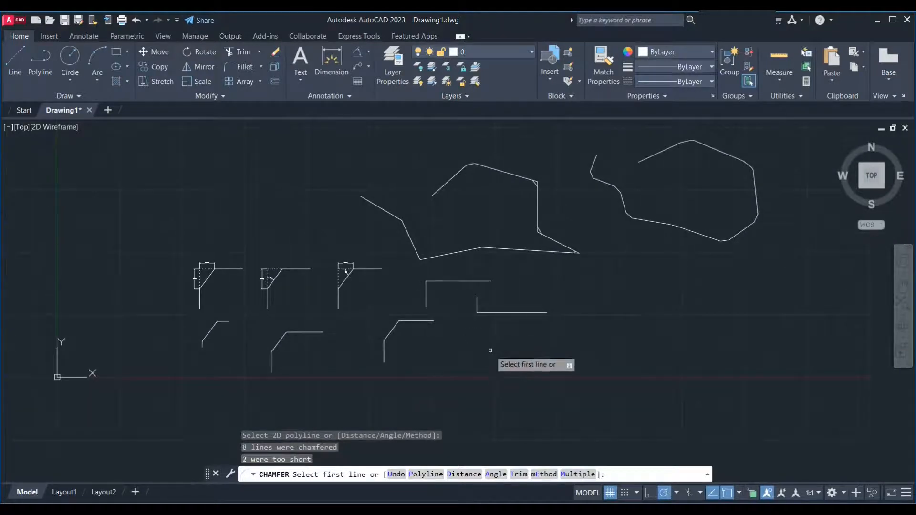
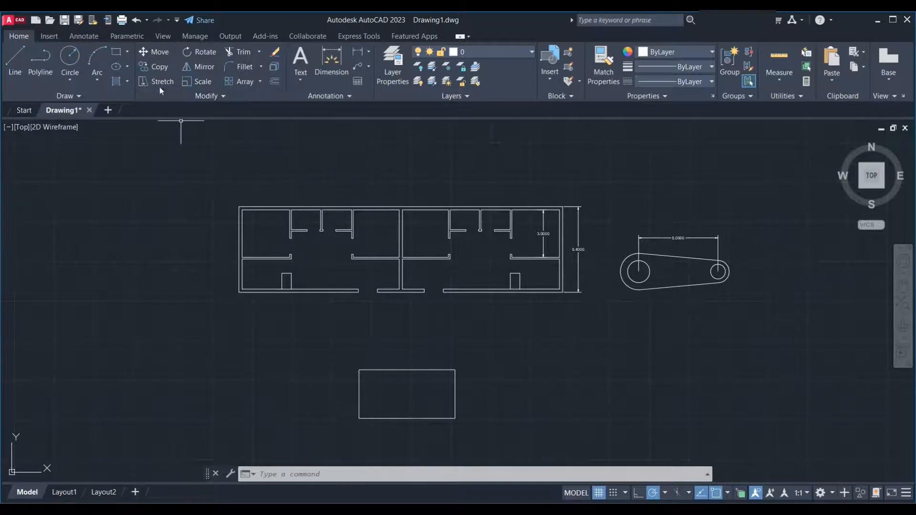
Examine the floor plan's room layout and vertical dimensions, along with the link part and rectangle beside it
{"action": "scroll", "coordinate": [573, 214], "scroll_direction": "up", "scroll_amount": 2}
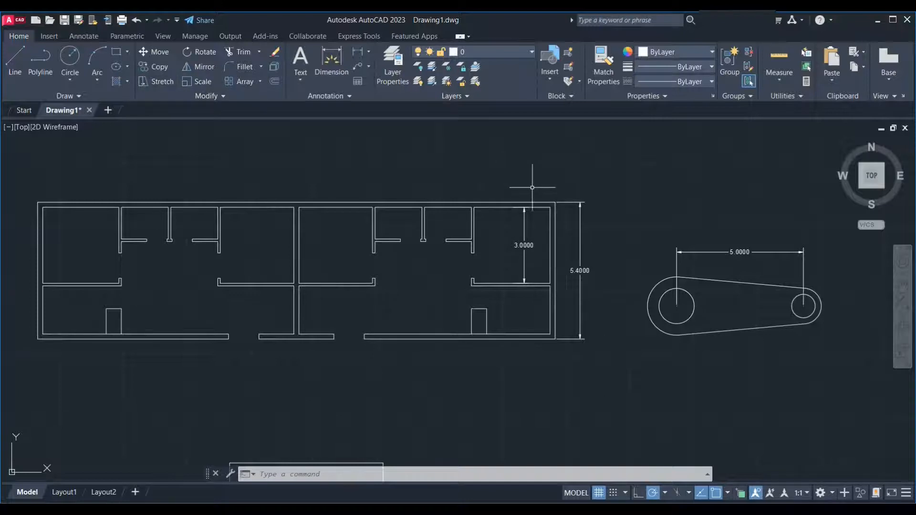
{"action": "scroll", "coordinate": [556, 191], "scroll_direction": "down", "scroll_amount": 2}
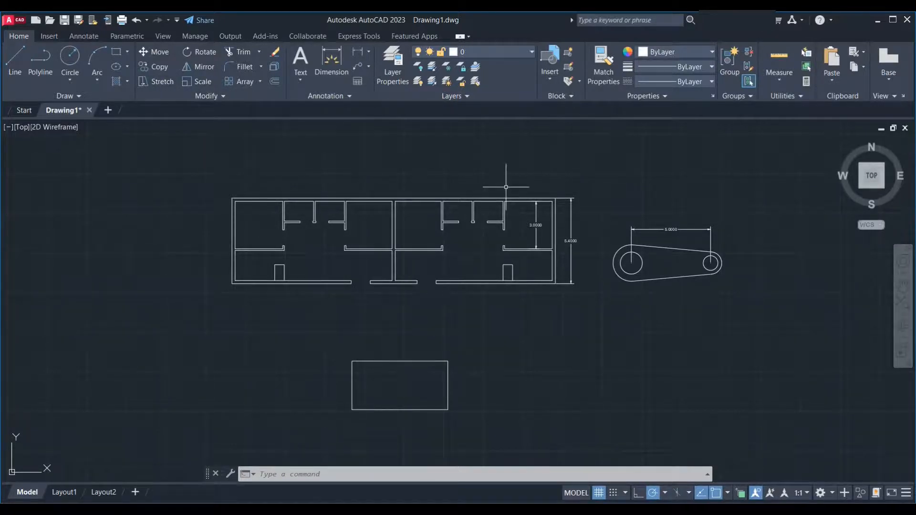
{"action": "scroll", "coordinate": [411, 167], "scroll_direction": "up", "scroll_amount": 2}
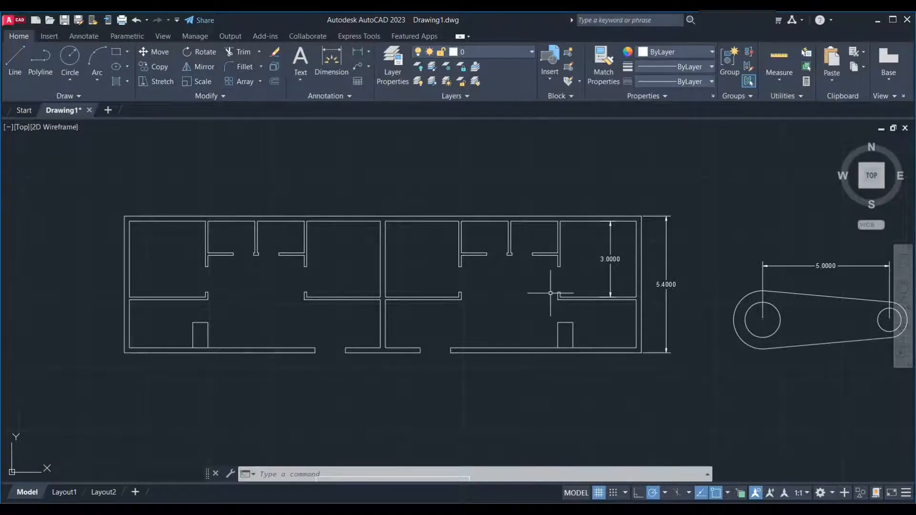
{"action": "scroll", "coordinate": [551, 293], "scroll_direction": "down", "scroll_amount": 2}
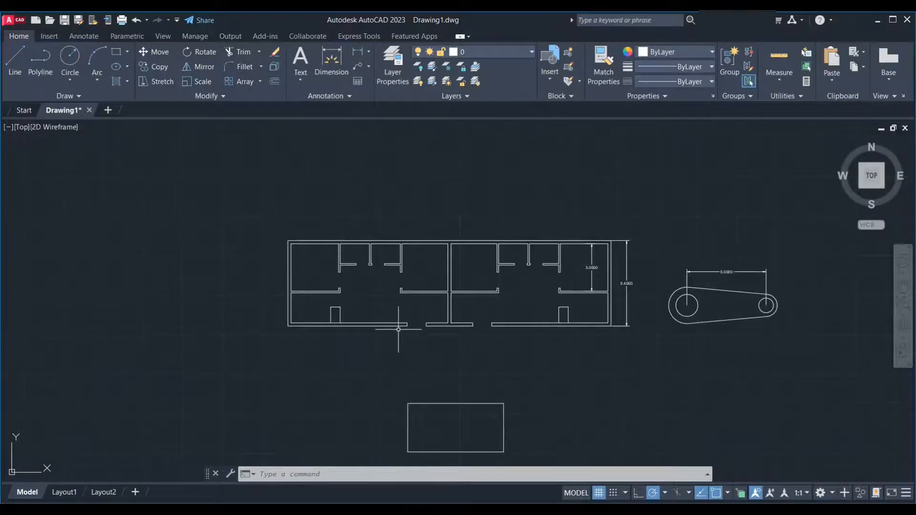
{"action": "scroll", "coordinate": [398, 329], "scroll_direction": "up", "scroll_amount": 2}
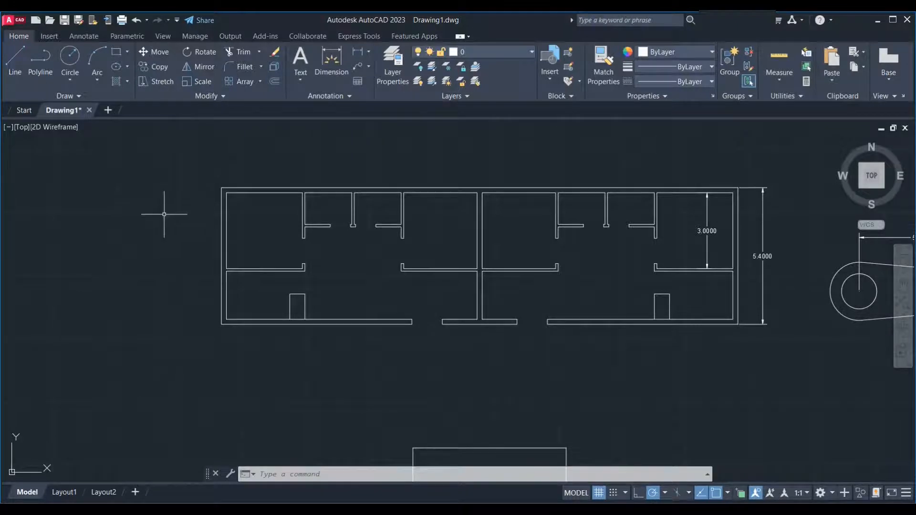
{"action": "scroll", "coordinate": [423, 330], "scroll_direction": "down", "scroll_amount": 2}
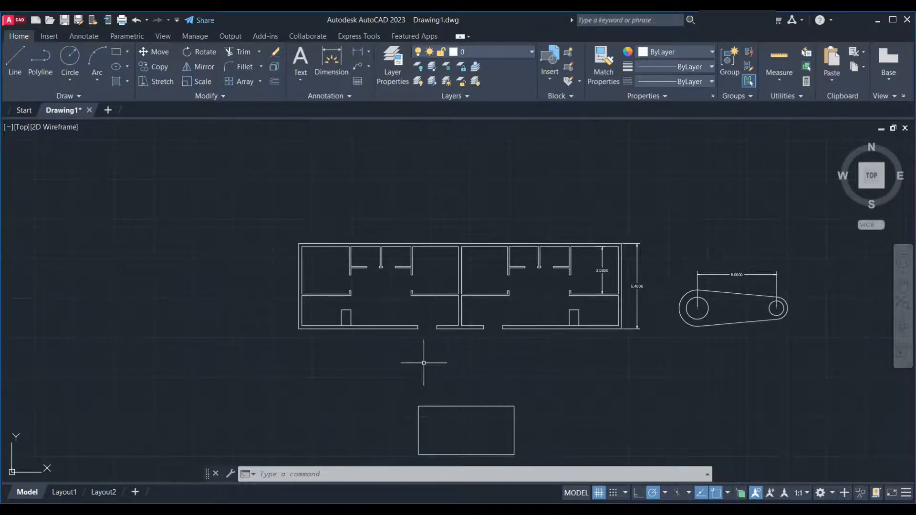
{"action": "scroll", "coordinate": [423, 365], "scroll_direction": "up", "scroll_amount": 2}
{"action": "scroll", "coordinate": [523, 357], "scroll_direction": "down", "scroll_amount": 2}
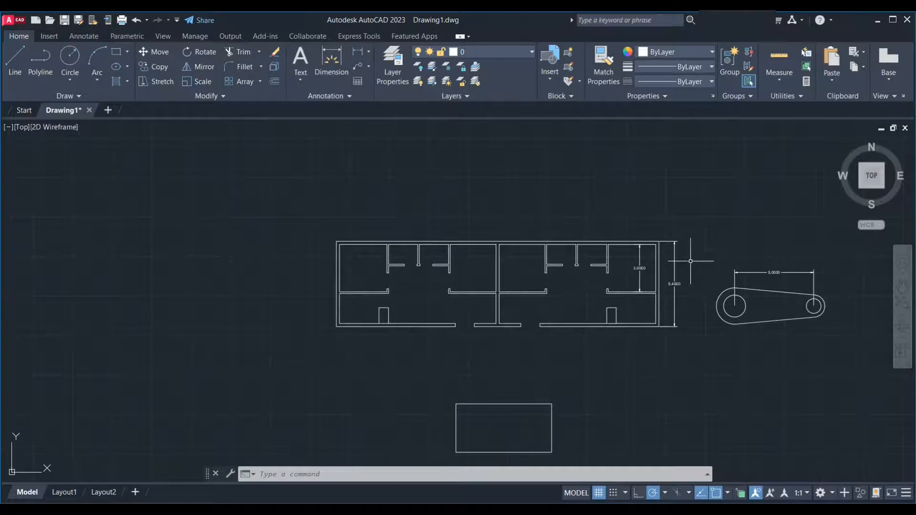
Copy the entire floor plan with its dimensions about 25.27 units horizontally to the left
{"action": "left_click", "coordinate": [700, 199]}
{"action": "left_click", "coordinate": [235, 369]}
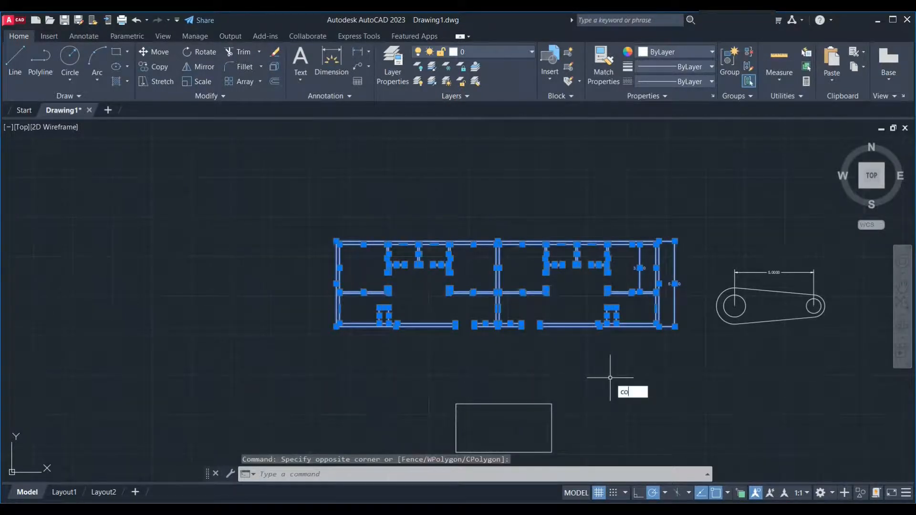
{"action": "type", "text": "co"}
{"action": "key", "text": "Return"}
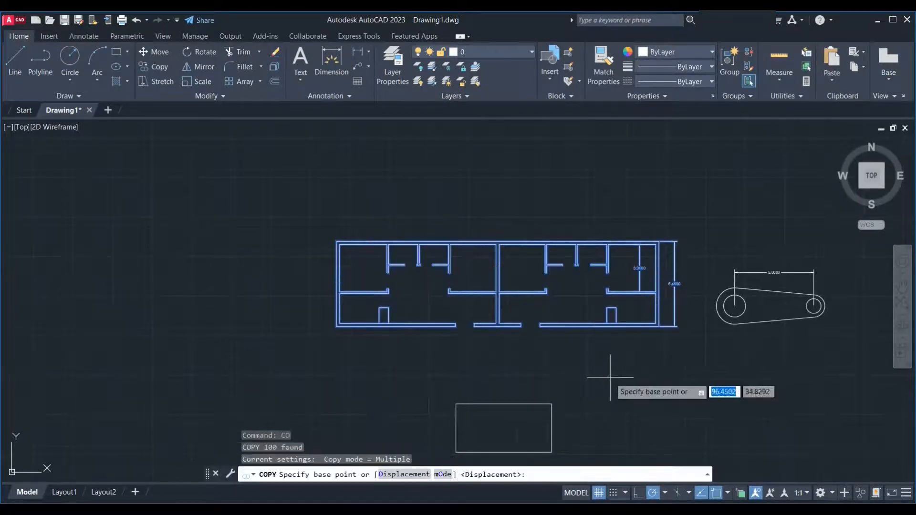
{"action": "left_click", "coordinate": [676, 349]}
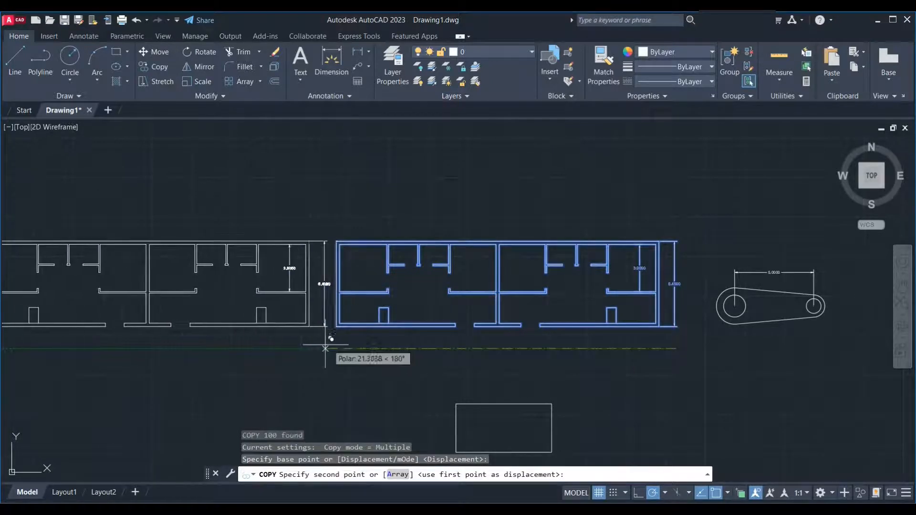
{"action": "middle_click_drag", "start_coordinate": [312, 348], "coordinate": [540, 338]}
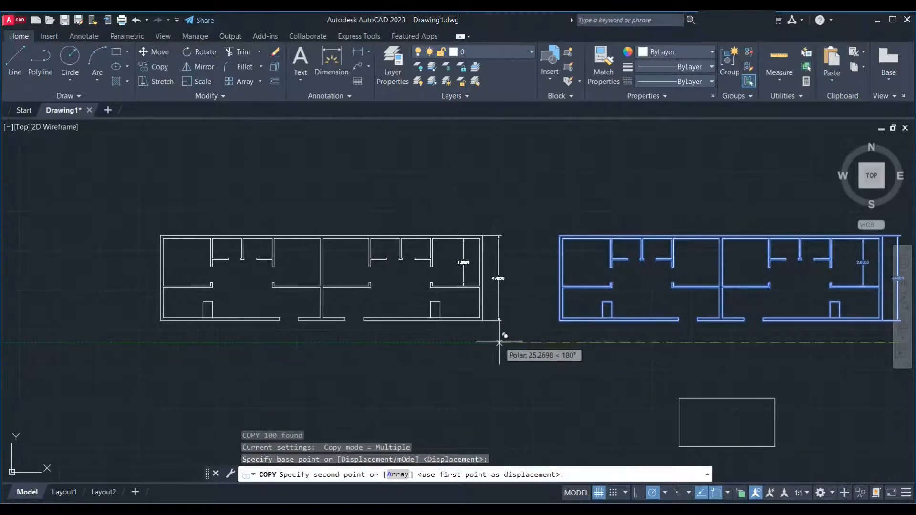
{"action": "left_click", "coordinate": [499, 342]}
{"action": "key", "text": "Escape"}
Select the upper part of the copied floor plan with a crossing window reaching down to the middle partition's door jambs
{"action": "scroll", "coordinate": [220, 267], "scroll_direction": "up", "scroll_amount": 2}
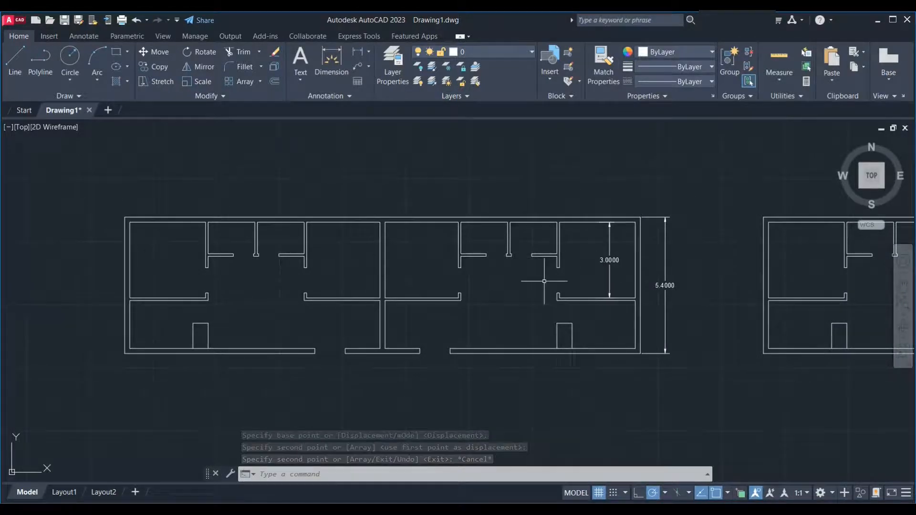
{"action": "left_click", "coordinate": [694, 162]}
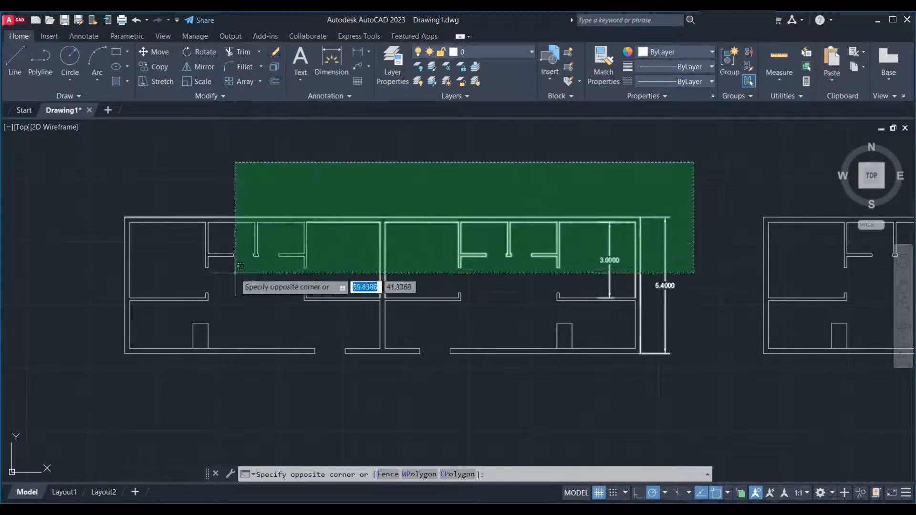
{"action": "left_click", "coordinate": [98, 282]}
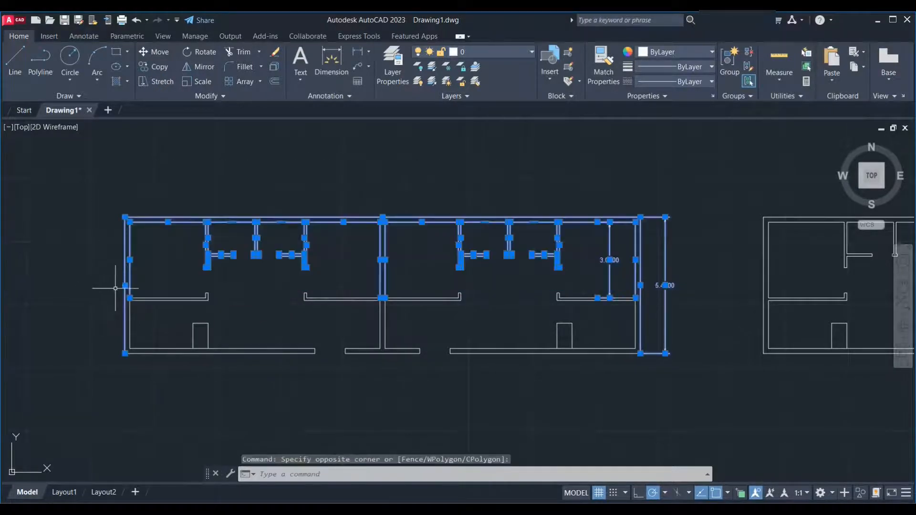
Examine which wall ends, door jambs and dimensions along the copied plan's middle partition are caught by the selection
{"action": "scroll", "coordinate": [195, 297], "scroll_direction": "up", "scroll_amount": 5}
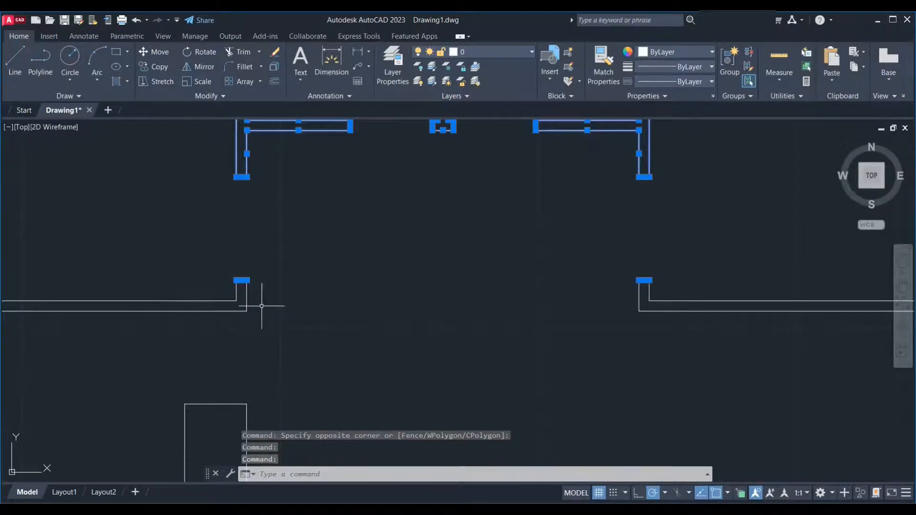
{"action": "scroll", "coordinate": [249, 301], "scroll_direction": "down", "scroll_amount": 5}
{"action": "scroll", "coordinate": [511, 304], "scroll_direction": "up", "scroll_amount": 5}
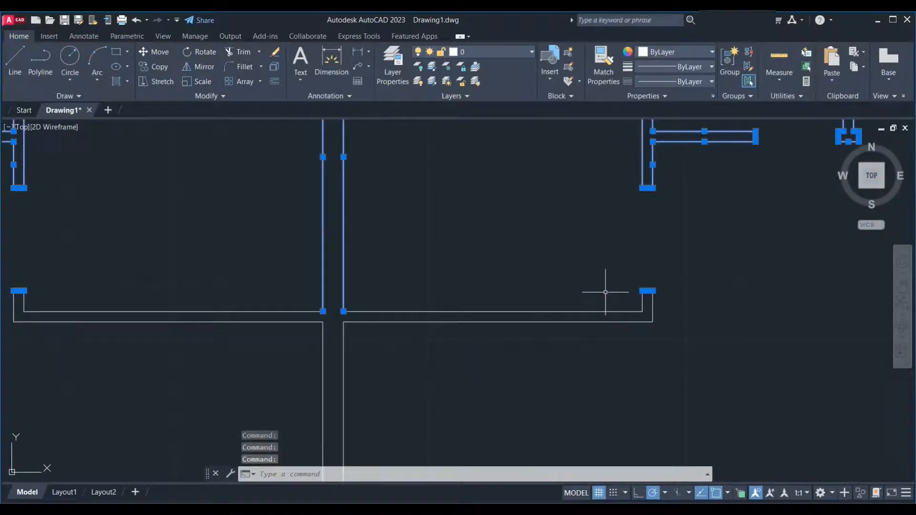
{"action": "scroll", "coordinate": [260, 295], "scroll_direction": "down", "scroll_amount": 5}
{"action": "scroll", "coordinate": [587, 298], "scroll_direction": "up", "scroll_amount": 5}
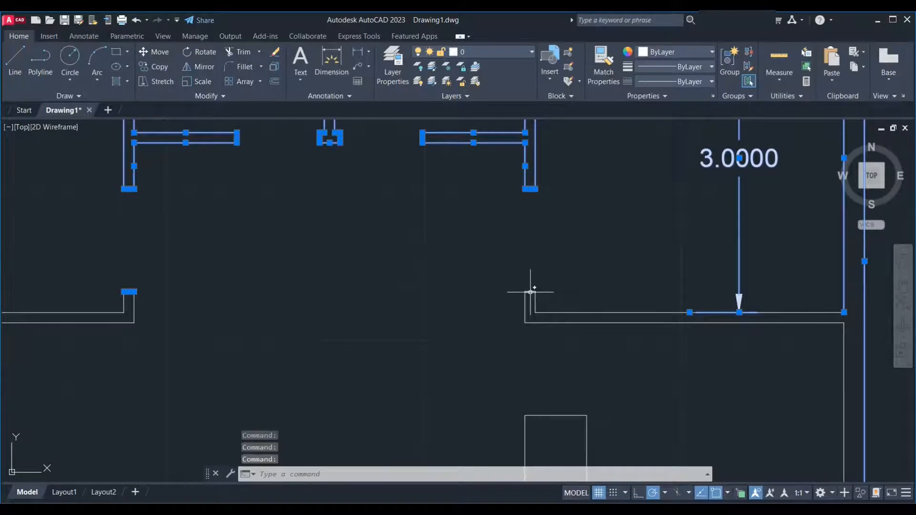
{"action": "scroll", "coordinate": [639, 304], "scroll_direction": "down", "scroll_amount": 5}
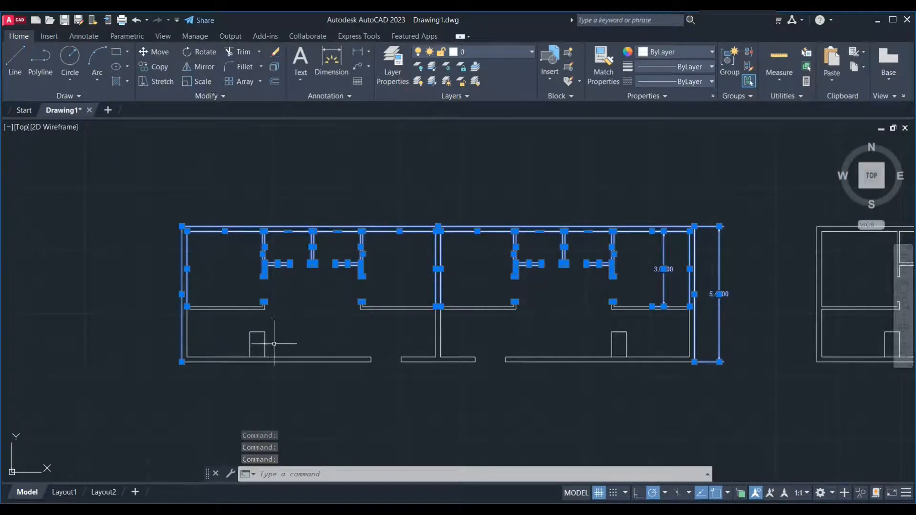
{"action": "scroll", "coordinate": [248, 306], "scroll_direction": "up", "scroll_amount": 4}
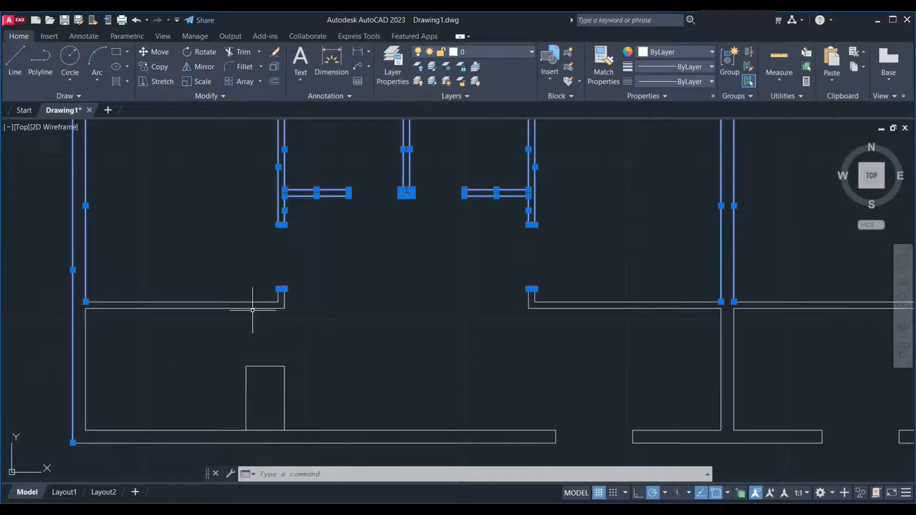
{"action": "scroll", "coordinate": [473, 323], "scroll_direction": "down", "scroll_amount": 4}
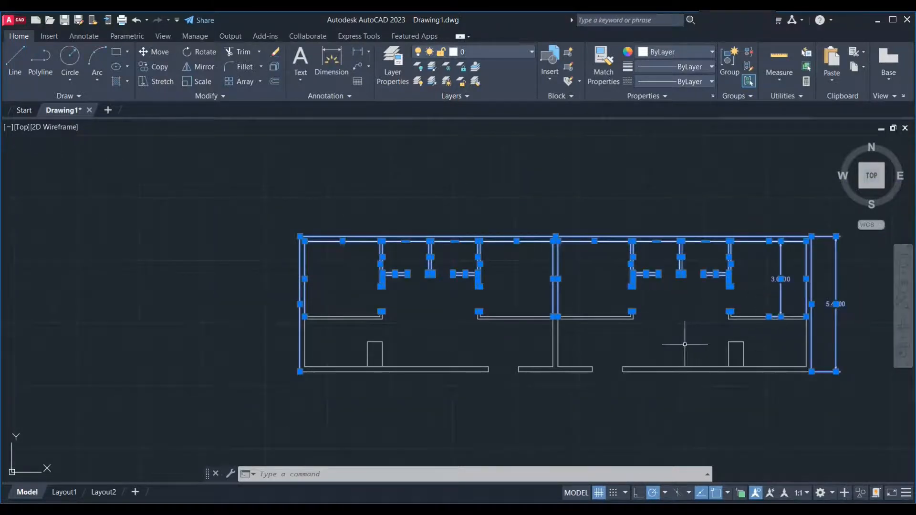
{"action": "middle_click_drag", "start_coordinate": [685, 344], "coordinate": [544, 327]}
{"action": "scroll", "coordinate": [673, 324], "scroll_direction": "up", "scroll_amount": 2}
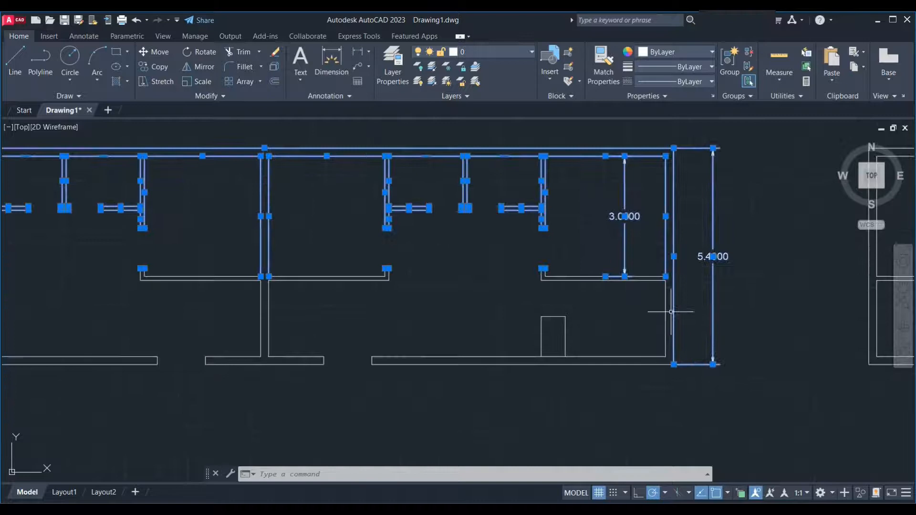
Move the selected upper part of the copied floor plan 1 unit straight up
{"action": "scroll", "coordinate": [662, 329], "scroll_direction": "down", "scroll_amount": 2}
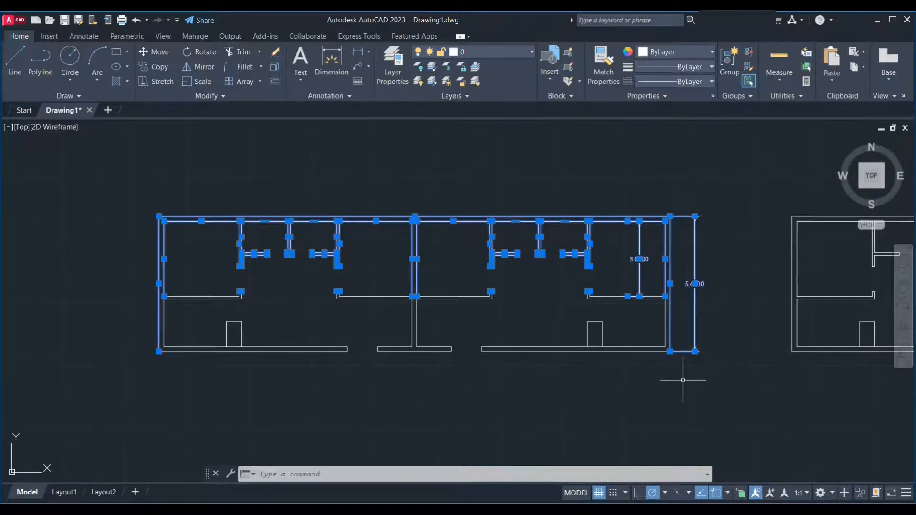
{"action": "key", "text": "Return"}
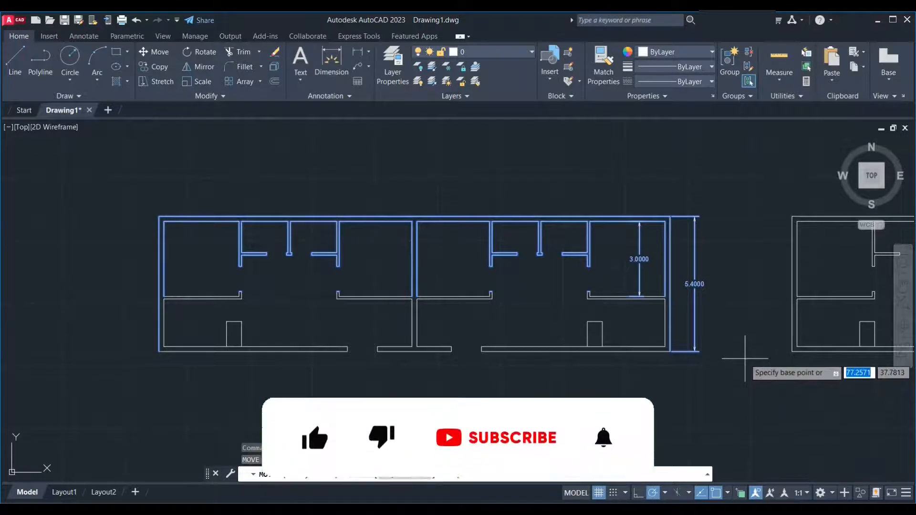
{"action": "left_click", "coordinate": [745, 358]}
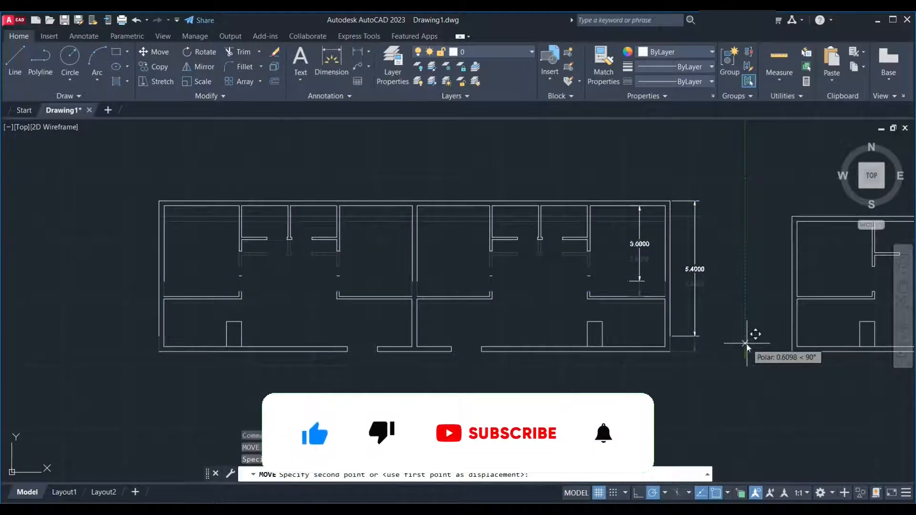
{"action": "type", "text": "1"}
{"action": "key", "text": "Return"}
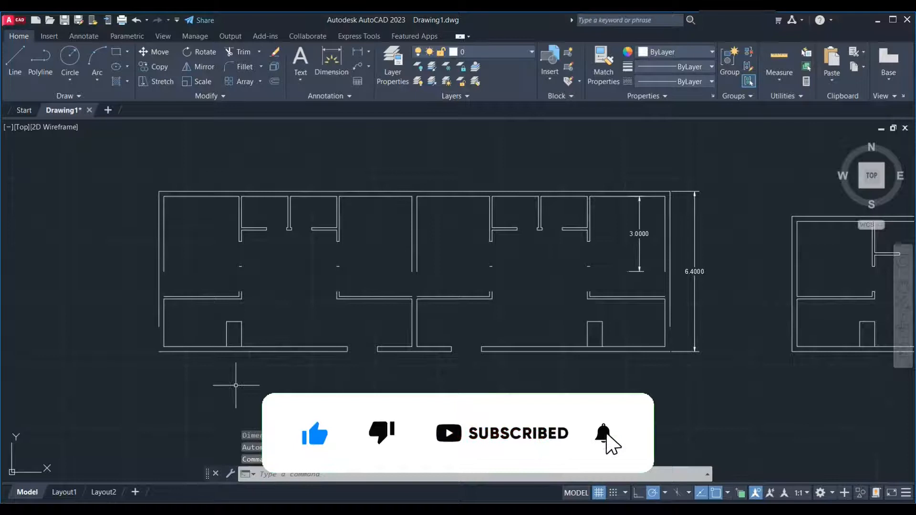
Examine the wall and door jamb gaps in the moved plan against the original floor plan
{"action": "scroll", "coordinate": [219, 292], "scroll_direction": "up", "scroll_amount": 4}
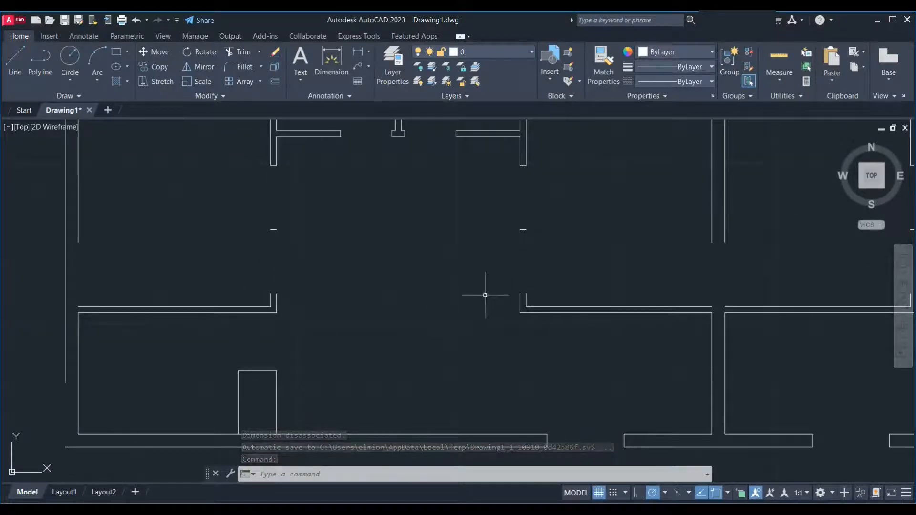
{"action": "scroll", "coordinate": [292, 285], "scroll_direction": "down", "scroll_amount": 5}
{"action": "scroll", "coordinate": [712, 296], "scroll_direction": "up", "scroll_amount": 5}
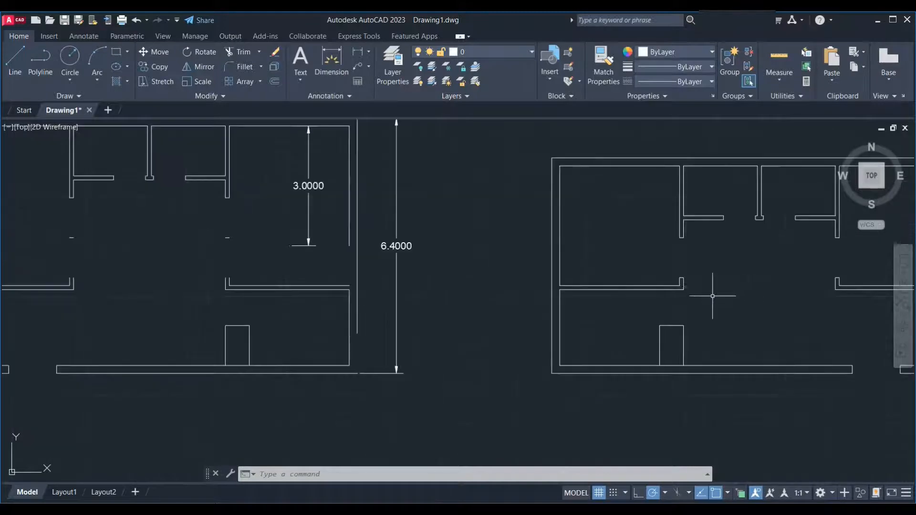
{"action": "scroll", "coordinate": [713, 297], "scroll_direction": "up", "scroll_amount": 2}
{"action": "scroll", "coordinate": [676, 276], "scroll_direction": "down", "scroll_amount": 4}
{"action": "scroll", "coordinate": [738, 324], "scroll_direction": "down", "scroll_amount": 2}
{"action": "scroll", "coordinate": [287, 307], "scroll_direction": "up", "scroll_amount": 4}
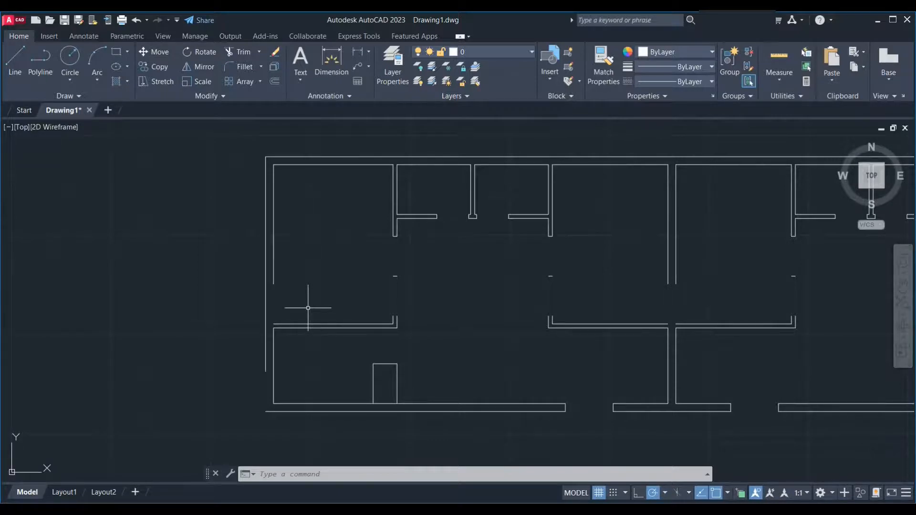
Extend the inner and outer lines of both end walls in the moved plan to close their gaps
{"action": "type", "text": "tr"}
{"action": "key", "text": "Return"}
{"action": "left_click", "coordinate": [273, 279], "text": "shift"}
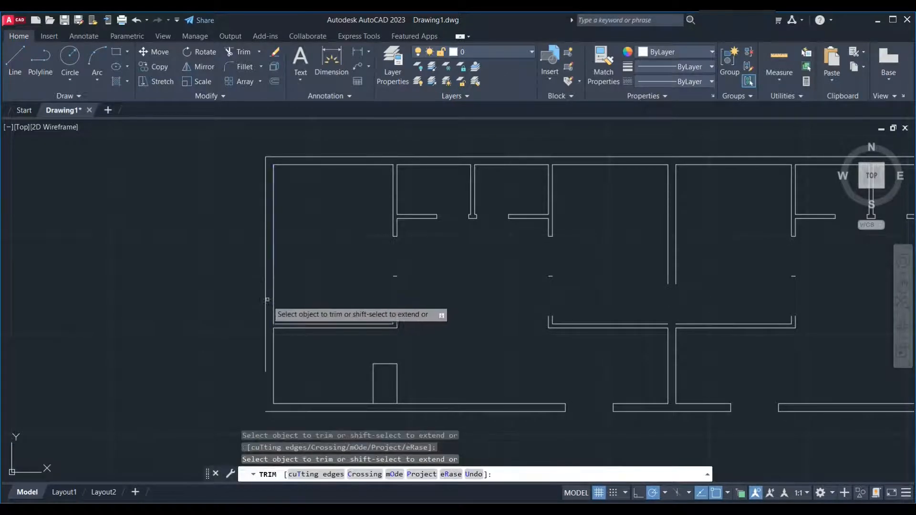
{"action": "left_click", "coordinate": [265, 304], "text": "shift"}
{"action": "scroll", "coordinate": [212, 328], "scroll_direction": "down", "scroll_amount": 1}
{"action": "left_click", "coordinate": [753, 306], "text": "shift"}
{"action": "left_click", "coordinate": [749, 298], "text": "shift"}
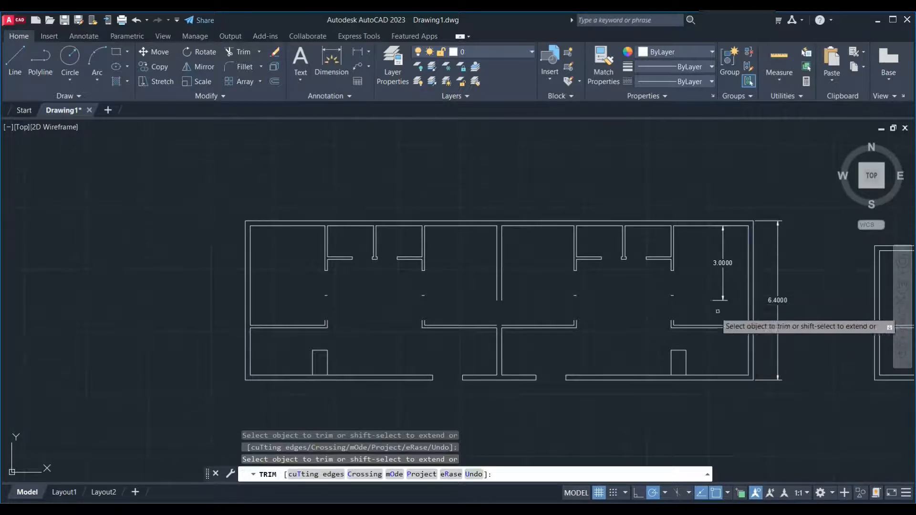
Extend all the door jamb lines along the middle partition up to their end caps with one crossing selection
{"action": "scroll", "coordinate": [608, 332], "scroll_direction": "up", "scroll_amount": 2}
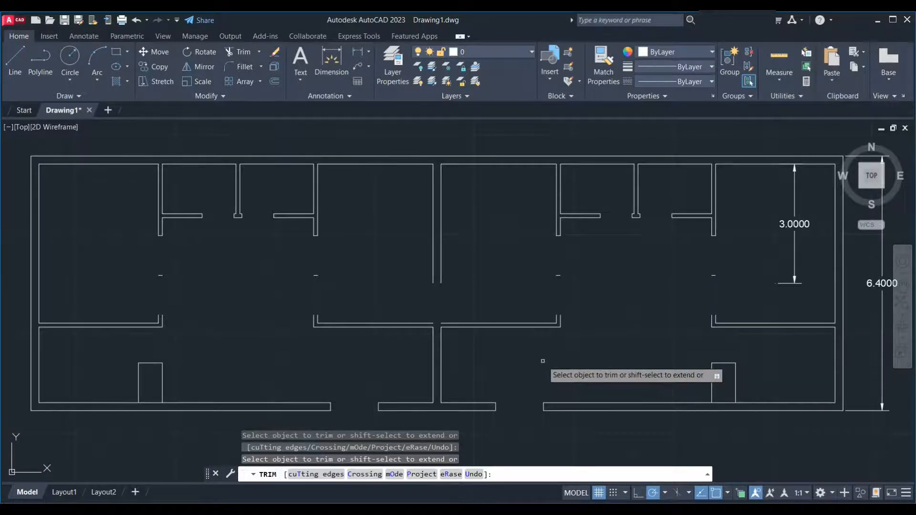
{"action": "middle_click_drag", "start_coordinate": [544, 362], "coordinate": [596, 362]}
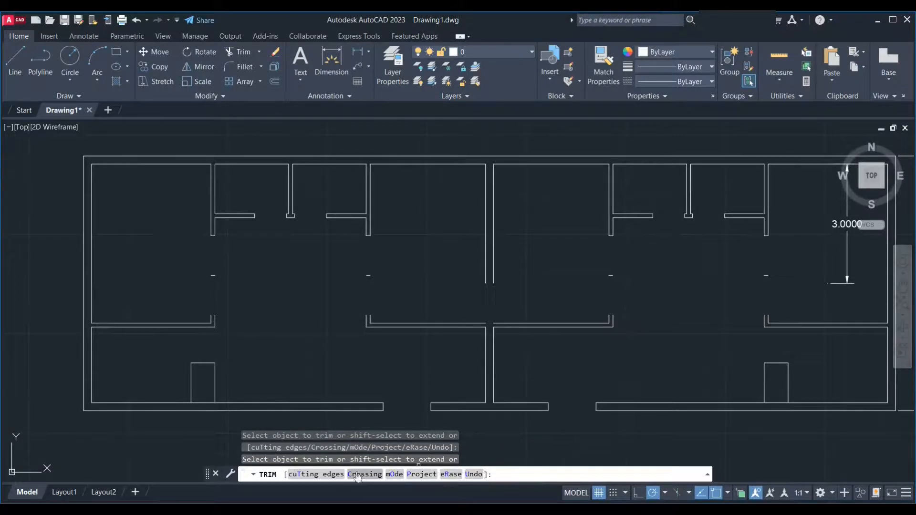
{"action": "type", "text": "c"}
{"action": "key", "text": "Return"}
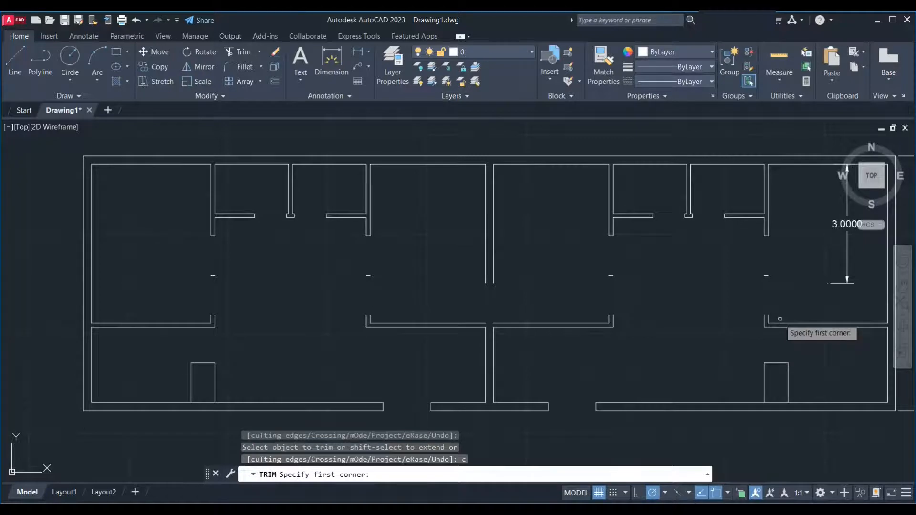
{"action": "left_click", "coordinate": [780, 319]}
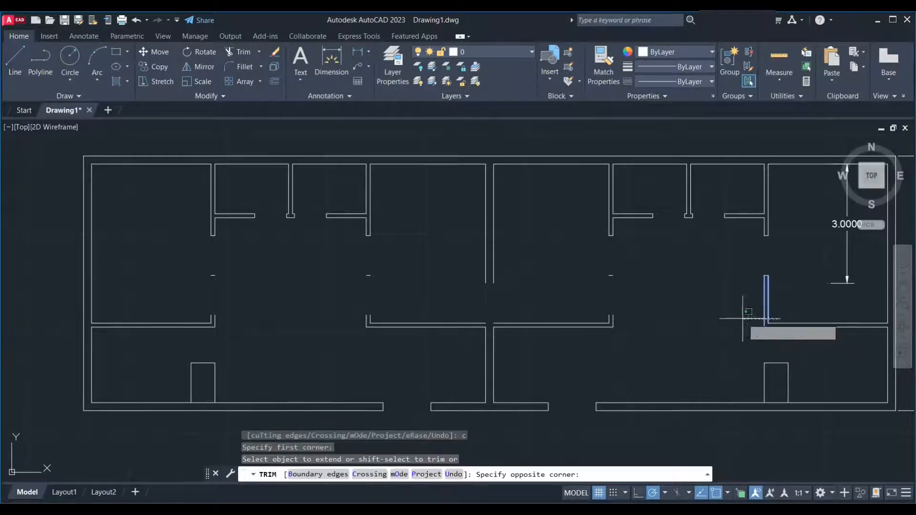
{"action": "left_click", "coordinate": [203, 308]}
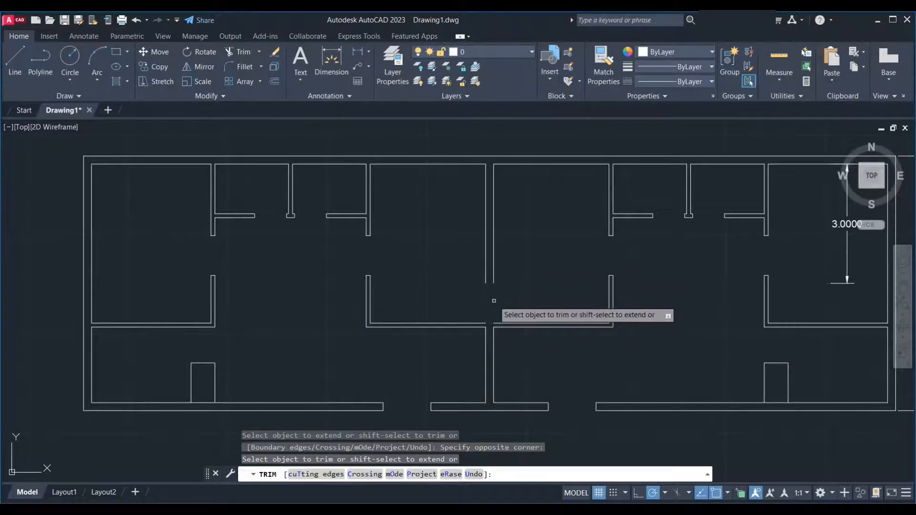
Extend the central dividing wall down across the gap to the middle partition and finish trimming
{"action": "left_click", "coordinate": [494, 276], "text": "shift"}
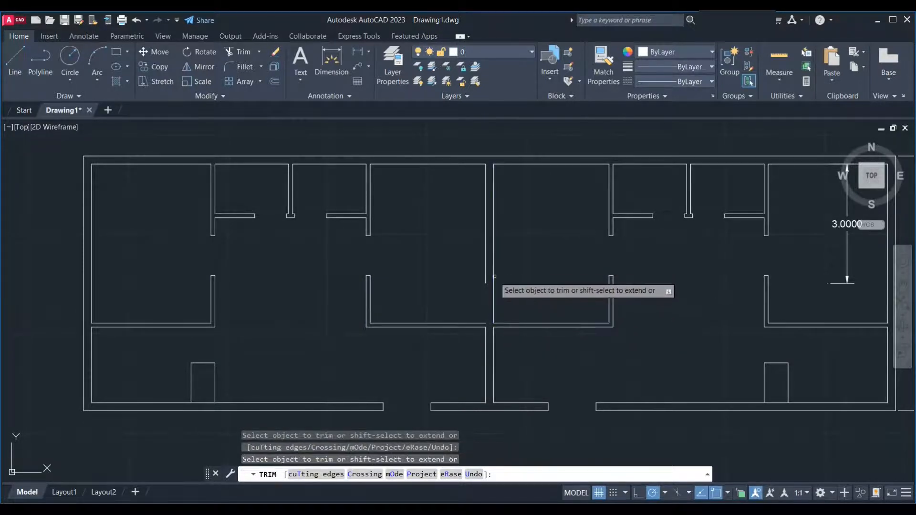
{"action": "scroll", "coordinate": [318, 272], "scroll_direction": "down", "scroll_amount": 4}
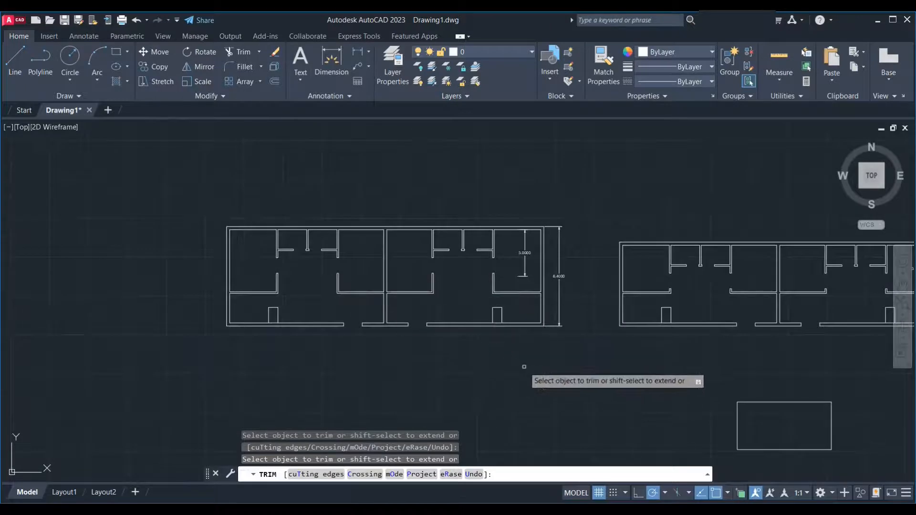
{"action": "key", "text": "Escape"}
Copy the original floor plan with its dimensions about 11.45 units straight up
{"action": "middle_click_drag", "start_coordinate": [525, 367], "coordinate": [313, 370]}
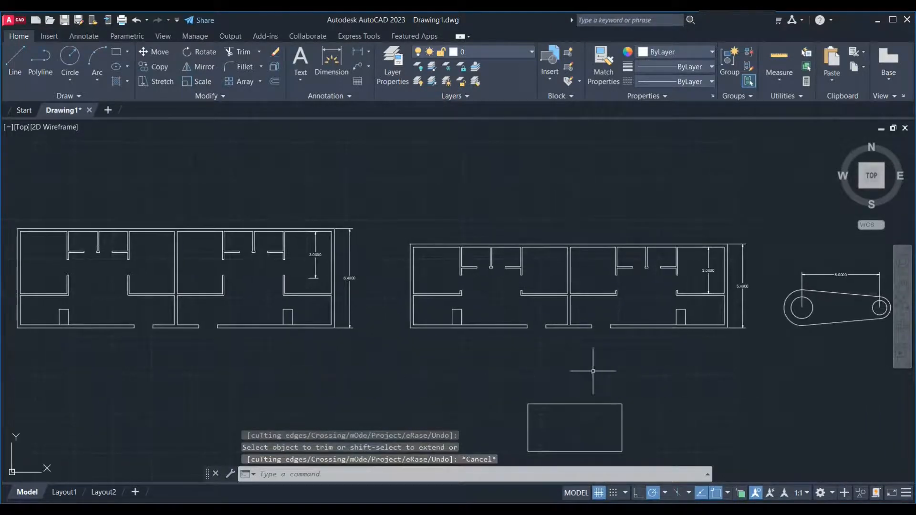
{"action": "left_click", "coordinate": [769, 219]}
{"action": "left_click", "coordinate": [391, 356]}
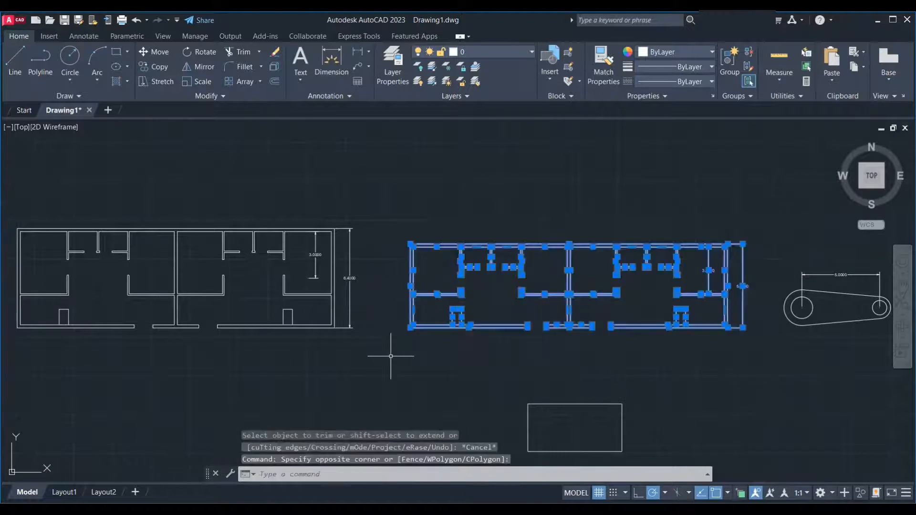
{"action": "type", "text": "co"}
{"action": "key", "text": "Return"}
{"action": "left_click", "coordinate": [705, 364]}
{"action": "scroll", "coordinate": [673, 396], "scroll_direction": "down", "scroll_amount": 3}
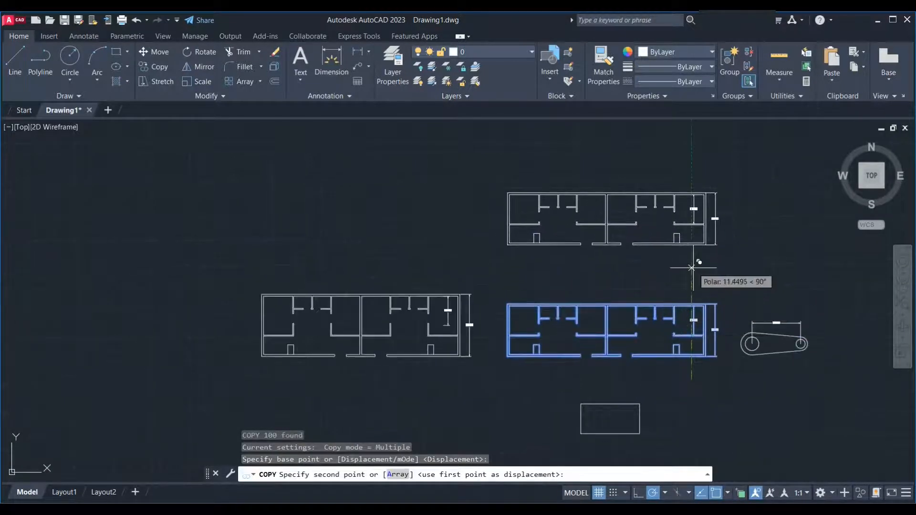
{"action": "left_click", "coordinate": [692, 268]}
{"action": "key", "text": "Escape"}
Stretch the upper part of the new floor plan copy, down to the middle partition's door jambs, 1 unit upward
{"action": "scroll", "coordinate": [725, 195], "scroll_direction": "up", "scroll_amount": 4}
{"action": "middle_click_drag", "start_coordinate": [761, 199], "coordinate": [793, 225]}
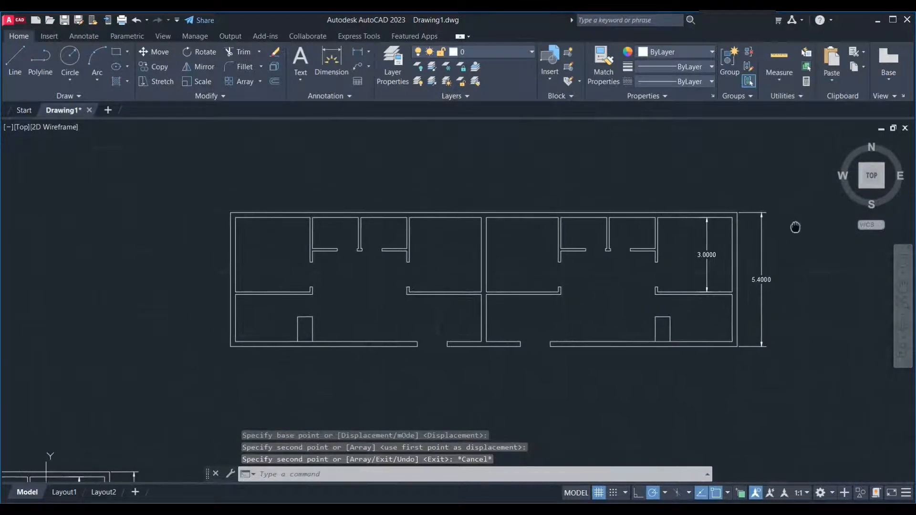
{"action": "left_click", "coordinate": [798, 175]}
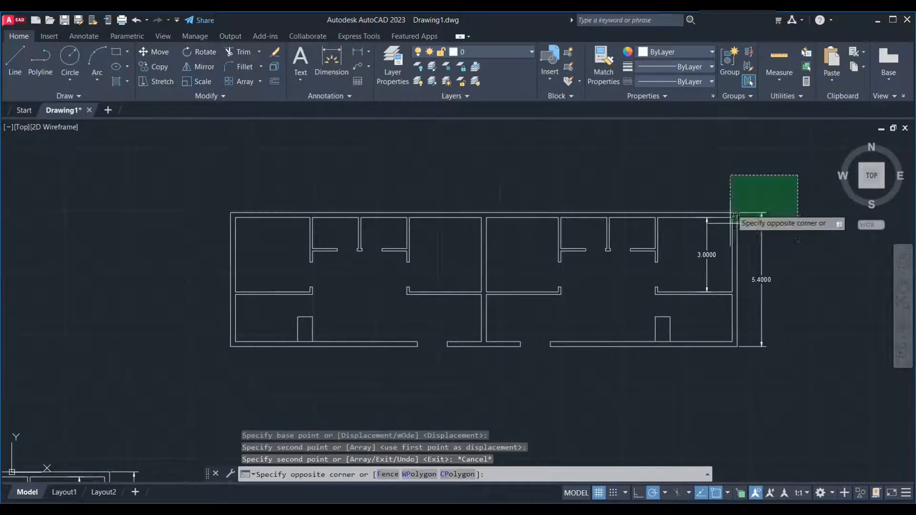
{"action": "left_click", "coordinate": [211, 282]}
{"action": "type", "text": "s"}
{"action": "key", "text": "Return"}
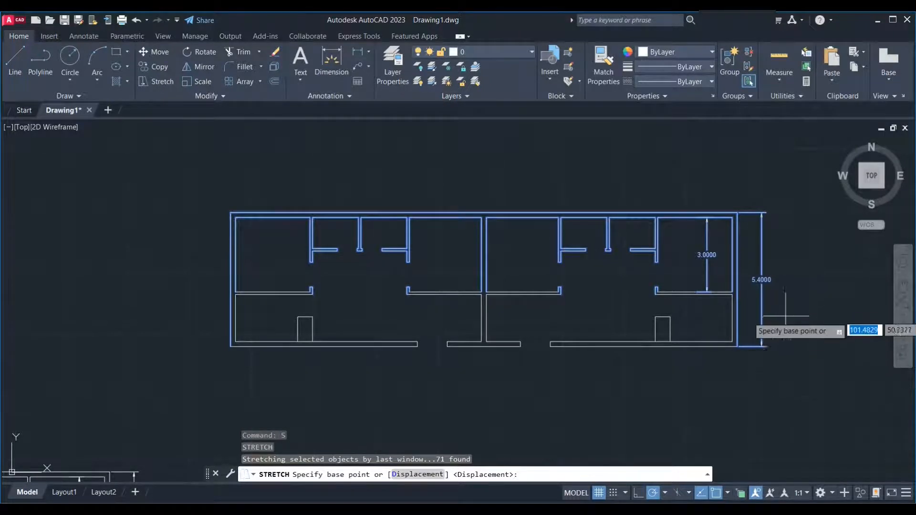
{"action": "left_click", "coordinate": [792, 359]}
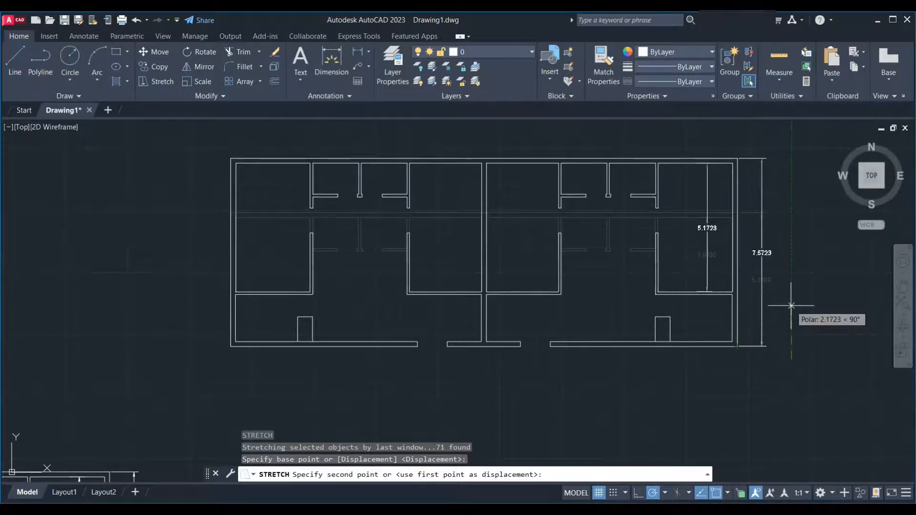
{"action": "type", "text": "1"}
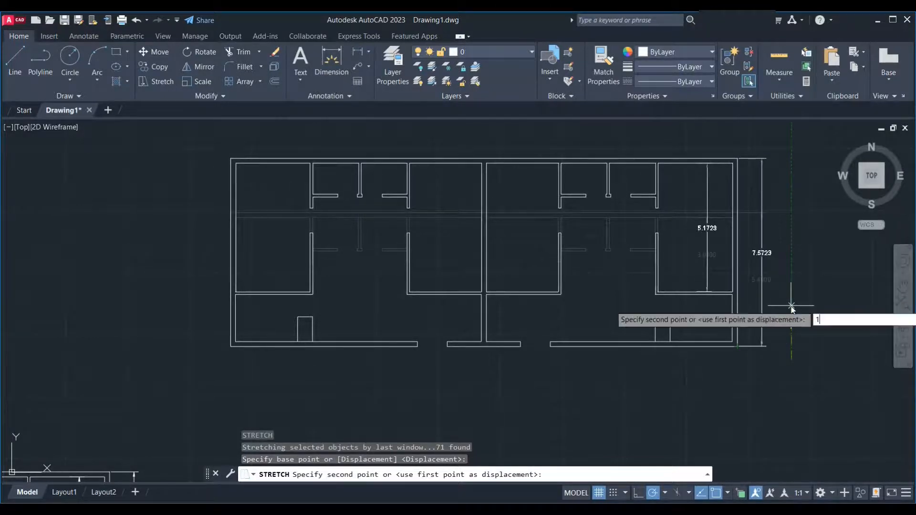
{"action": "key", "text": "Return"}
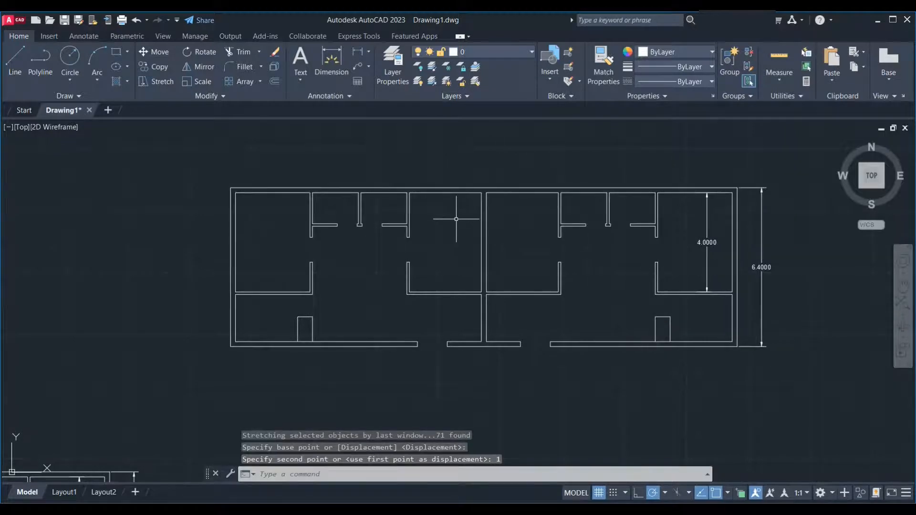
Examine the stretched plan's walls, door jambs and dimensions in comparison with the other two floor plans
{"action": "scroll", "coordinate": [459, 219], "scroll_direction": "down", "scroll_amount": 8}
{"action": "scroll", "coordinate": [460, 238], "scroll_direction": "up", "scroll_amount": 4}
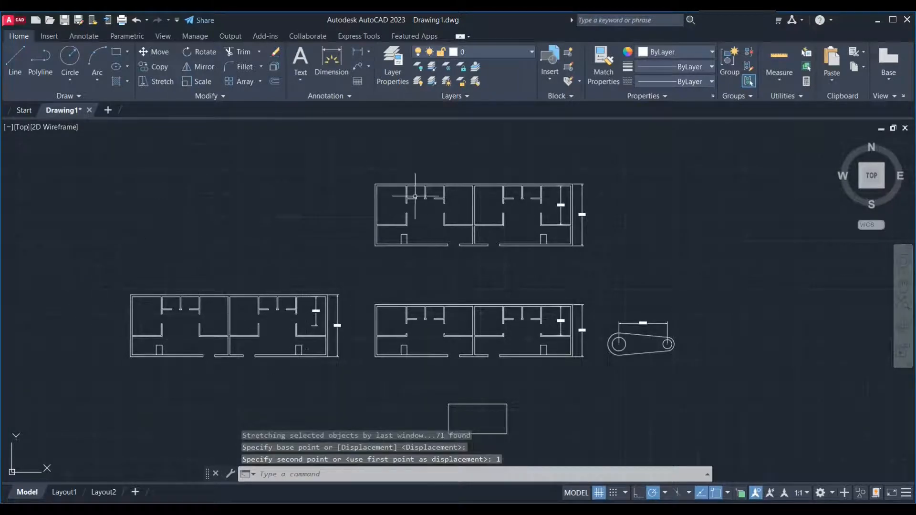
{"action": "scroll", "coordinate": [410, 191], "scroll_direction": "up", "scroll_amount": 4}
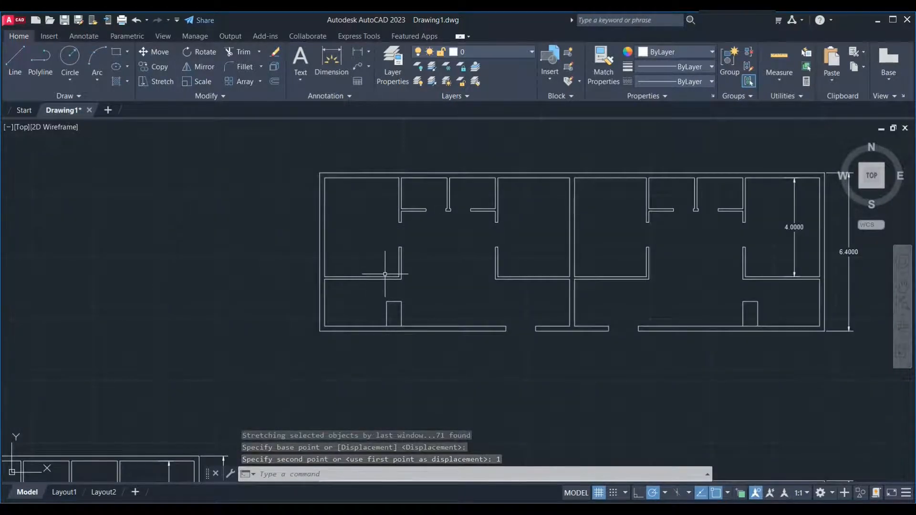
{"action": "scroll", "coordinate": [288, 260], "scroll_direction": "down", "scroll_amount": 2}
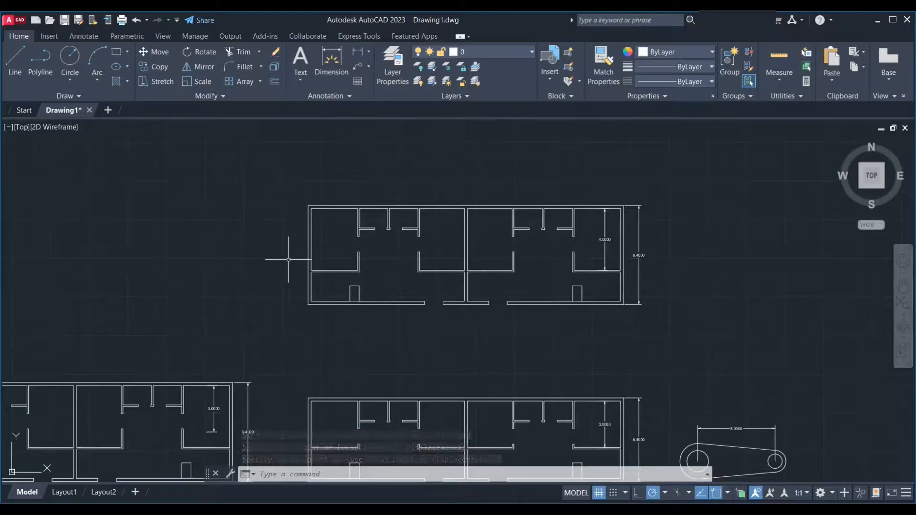
{"action": "scroll", "coordinate": [343, 262], "scroll_direction": "up", "scroll_amount": 4}
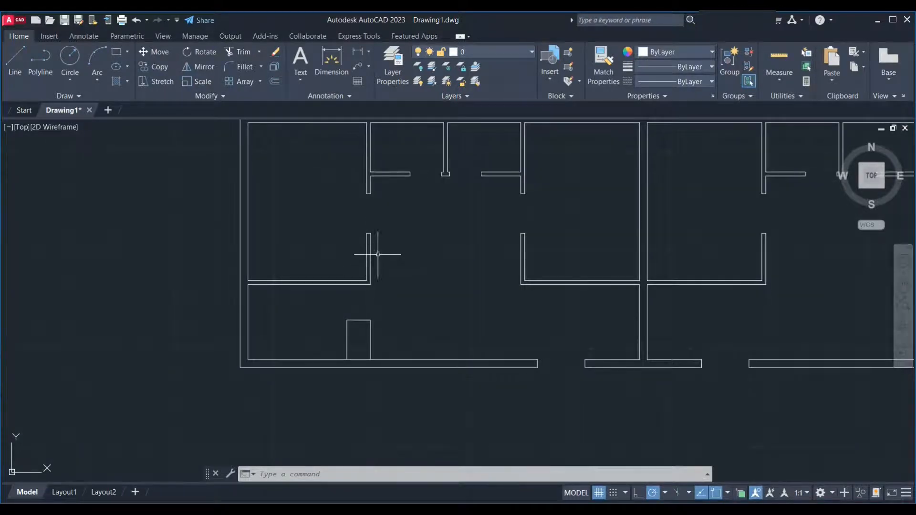
{"action": "scroll", "coordinate": [285, 294], "scroll_direction": "down", "scroll_amount": 3}
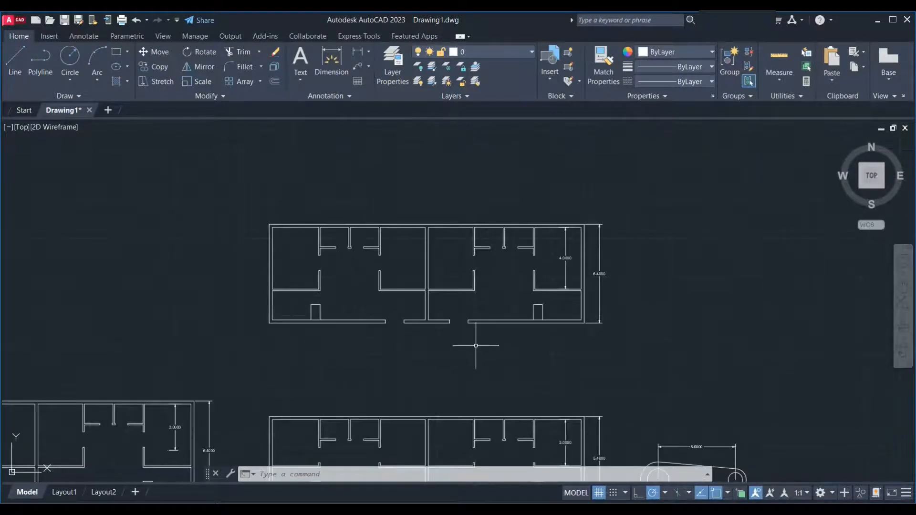
Stretch the small-circle end of the link part, with its length dimension, 1 unit horizontally to the right
{"action": "mouse_move", "coordinate": [478, 345]}
{"action": "middle_mouse_down"}
{"action": "mouse_move", "coordinate": [484, 319]}
{"action": "mouse_move", "coordinate": [415, 253]}
{"action": "mouse_move", "coordinate": [346, 223]}
{"action": "middle_mouse_up"}
{"action": "scroll", "coordinate": [599, 363], "scroll_direction": "up", "scroll_amount": 4}
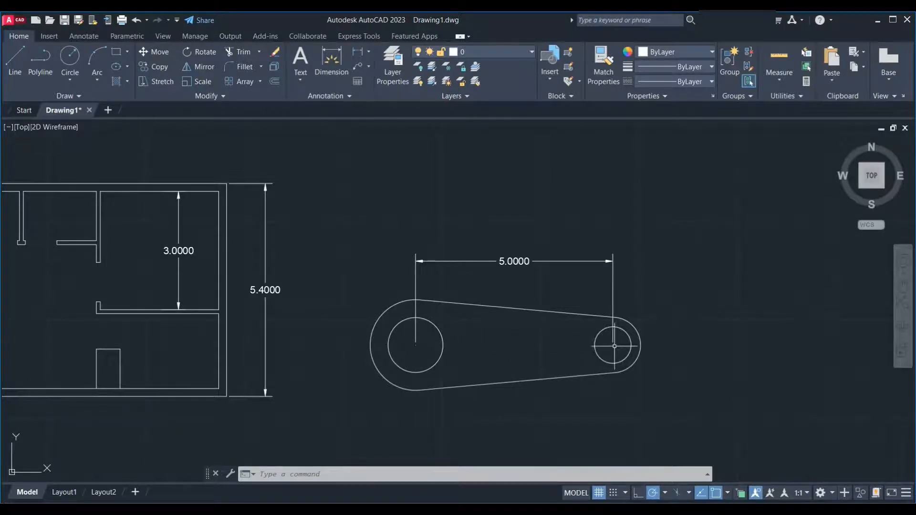
{"action": "left_click", "coordinate": [674, 288]}
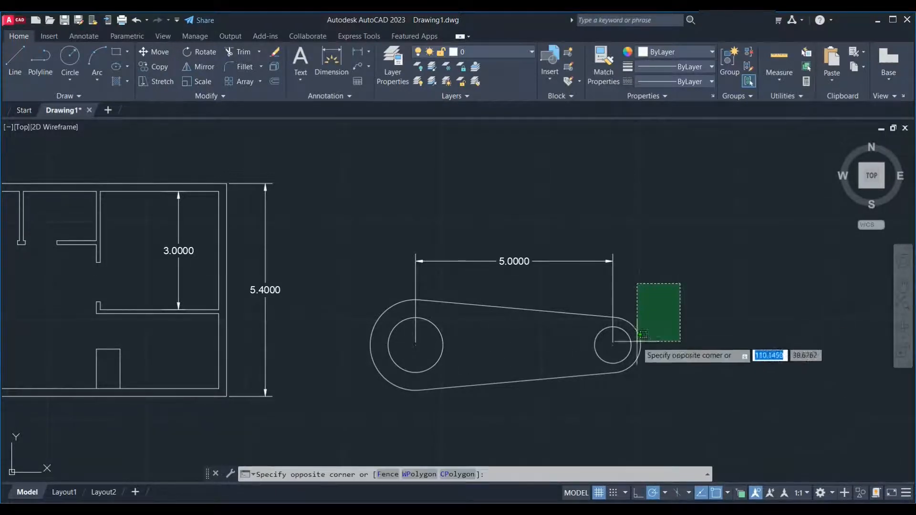
{"action": "left_click", "coordinate": [546, 396]}
{"action": "type", "text": "s"}
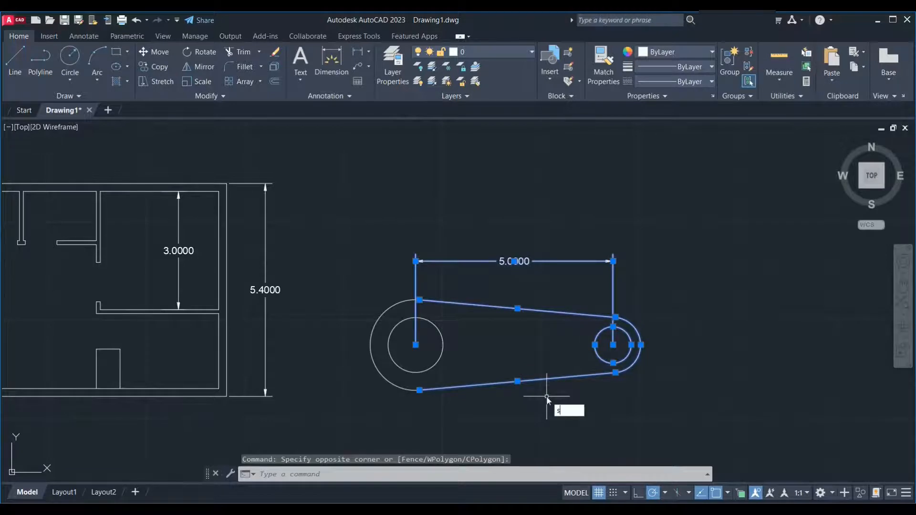
{"action": "key", "text": "Return"}
{"action": "left_click", "coordinate": [425, 410]}
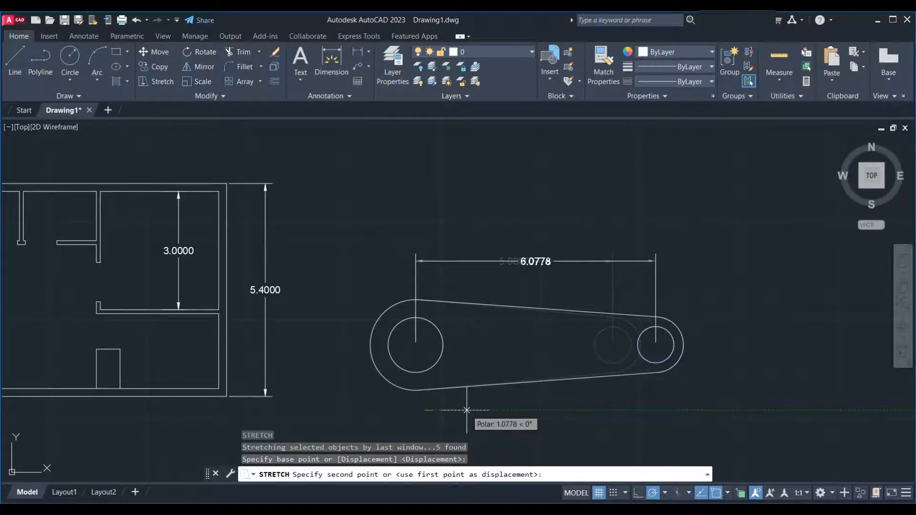
{"action": "type", "text": "1"}
{"action": "key", "text": "Return"}
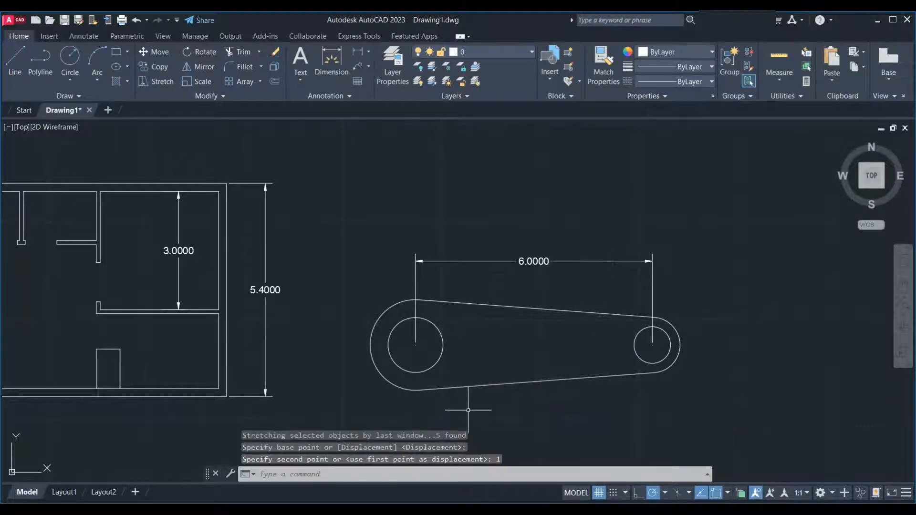
Try to stretch the plain rectangle below the floor plans straight up by its top edge
{"action": "scroll", "coordinate": [572, 286], "scroll_direction": "down", "scroll_amount": 2}
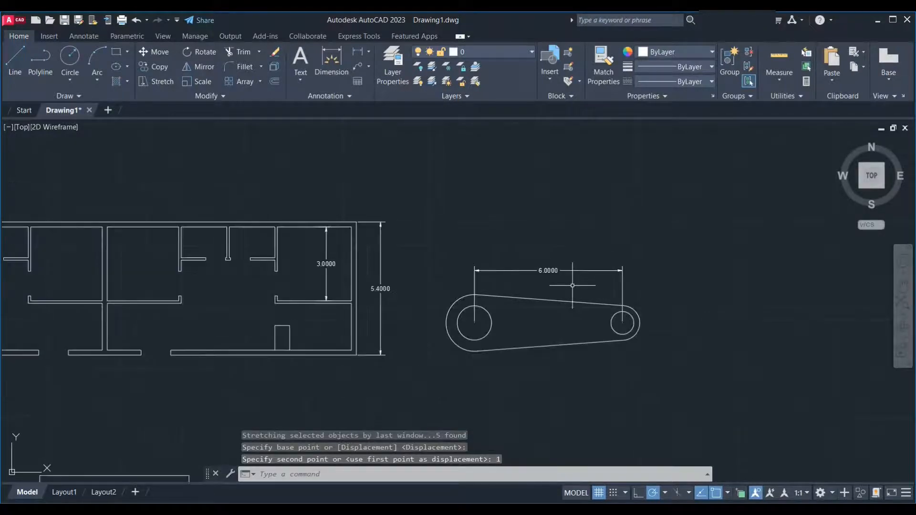
{"action": "scroll", "coordinate": [416, 337], "scroll_direction": "down", "scroll_amount": 3}
{"action": "scroll", "coordinate": [467, 335], "scroll_direction": "up", "scroll_amount": 5}
{"action": "scroll", "coordinate": [467, 335], "scroll_direction": "up", "scroll_amount": 2}
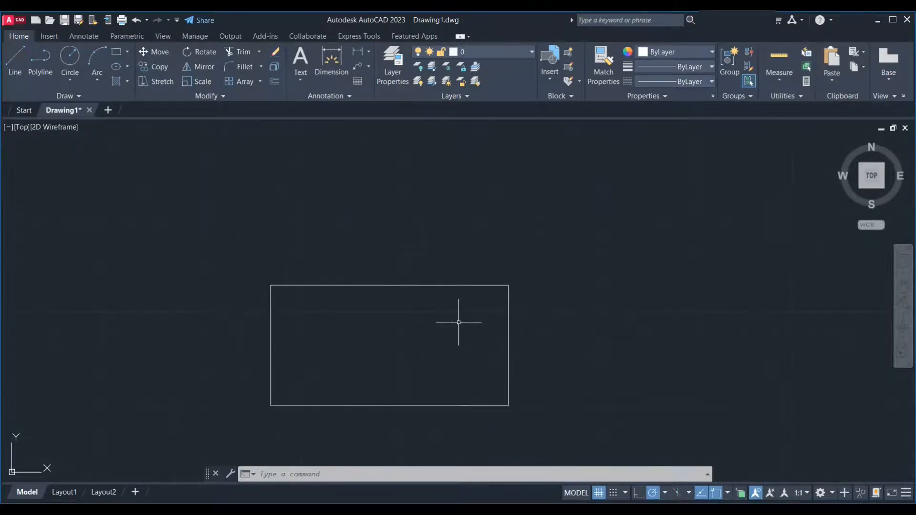
{"action": "middle_click_drag", "start_coordinate": [491, 326], "coordinate": [562, 335]}
{"action": "scroll", "coordinate": [469, 349], "scroll_direction": "down", "scroll_amount": 2}
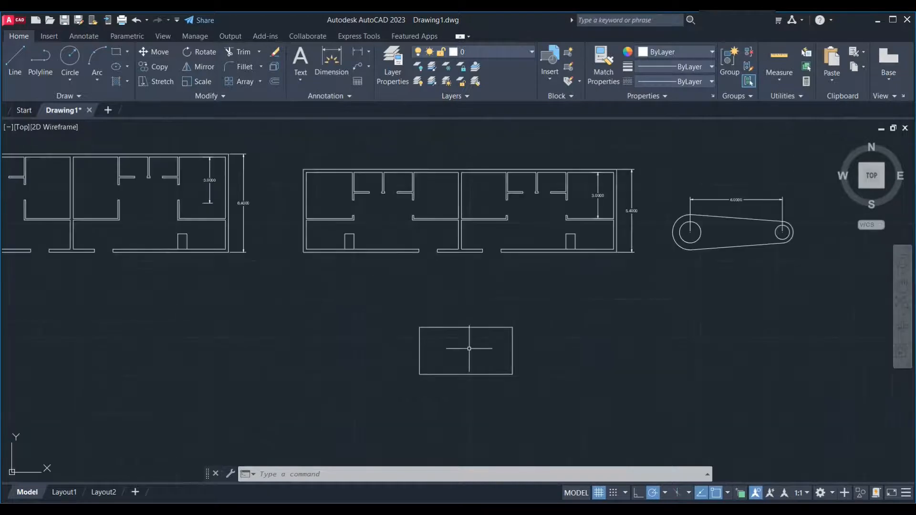
{"action": "scroll", "coordinate": [450, 342], "scroll_direction": "up", "scroll_amount": 2}
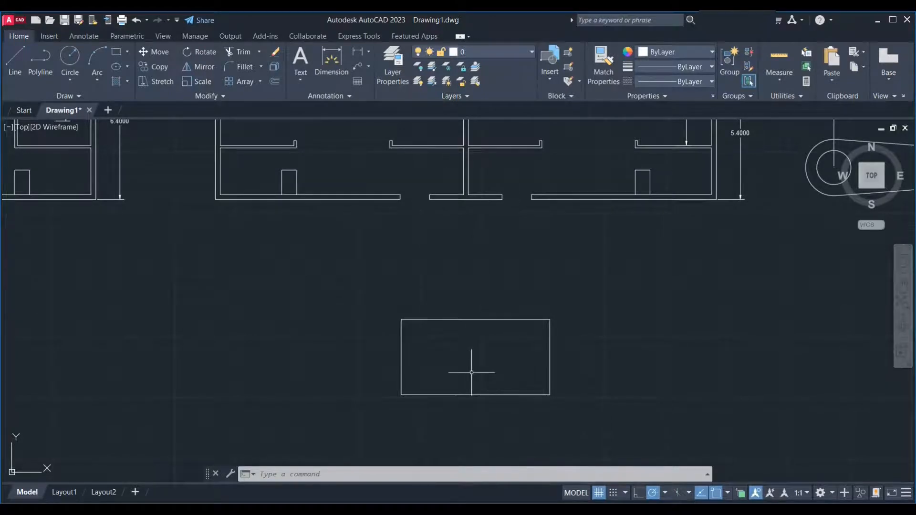
{"action": "scroll", "coordinate": [415, 367], "scroll_direction": "up", "scroll_amount": 5}
{"action": "scroll", "coordinate": [405, 282], "scroll_direction": "down", "scroll_amount": 3}
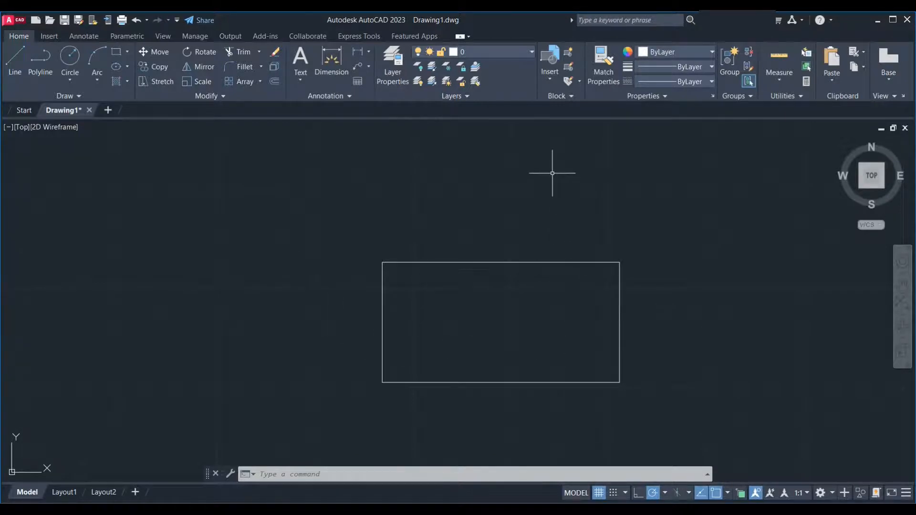
{"action": "left_click", "coordinate": [732, 197]}
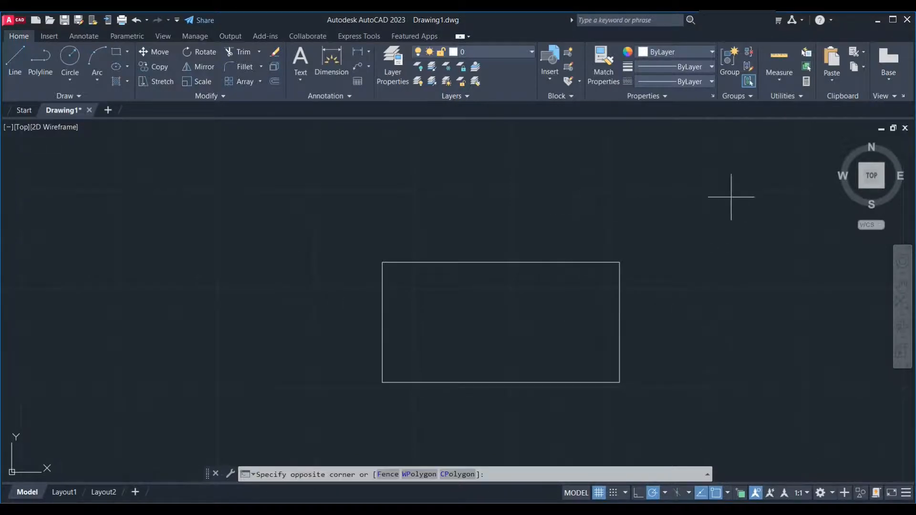
{"action": "left_click", "coordinate": [298, 345]}
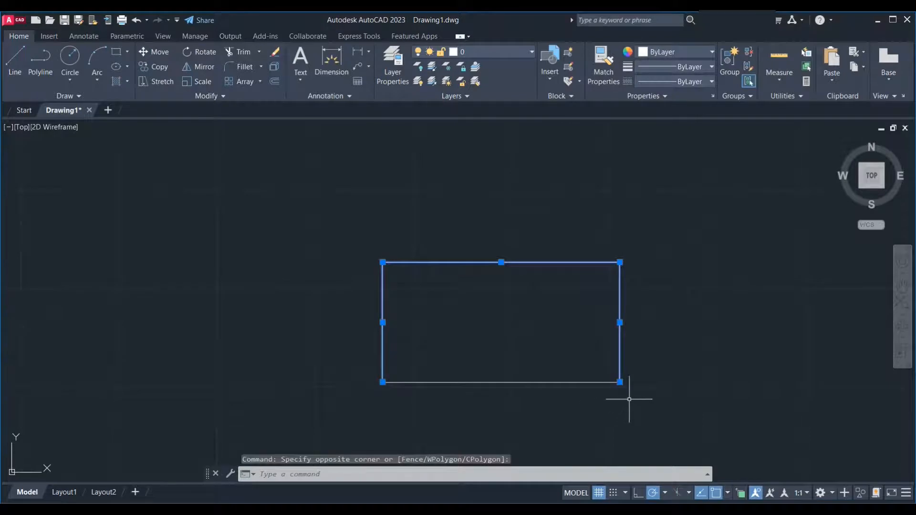
{"action": "type", "text": "s"}
{"action": "key", "text": "Return"}
{"action": "scroll", "coordinate": [646, 399], "scroll_direction": "up", "scroll_amount": 2}
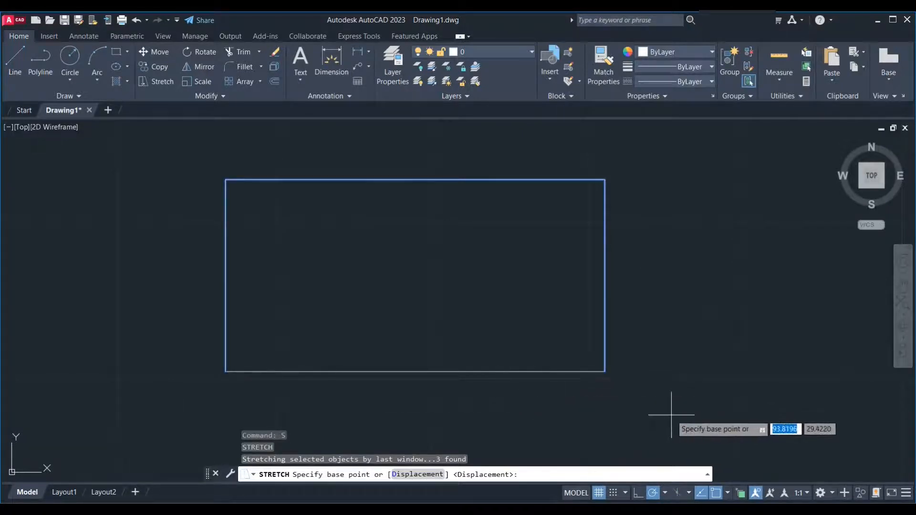
{"action": "scroll", "coordinate": [605, 420], "scroll_direction": "down", "scroll_amount": 2}
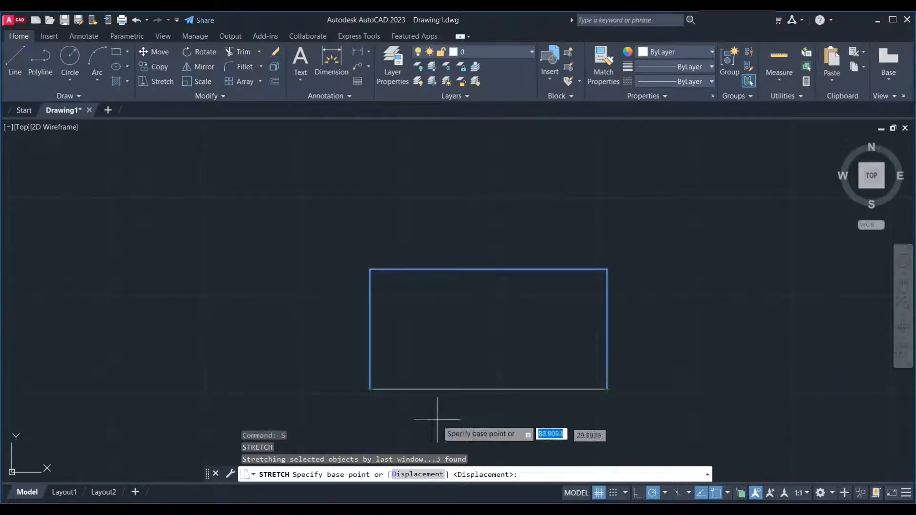
{"action": "left_click", "coordinate": [654, 342]}
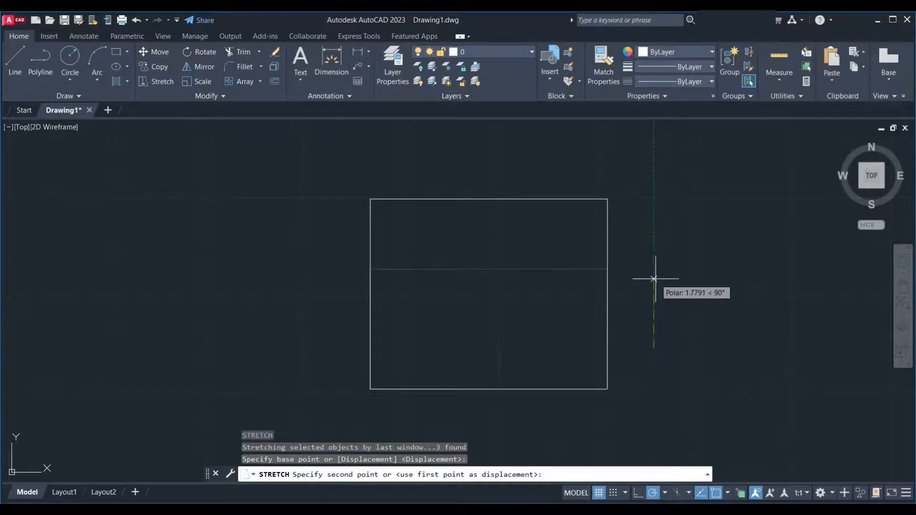
{"action": "key", "text": "Escape"}
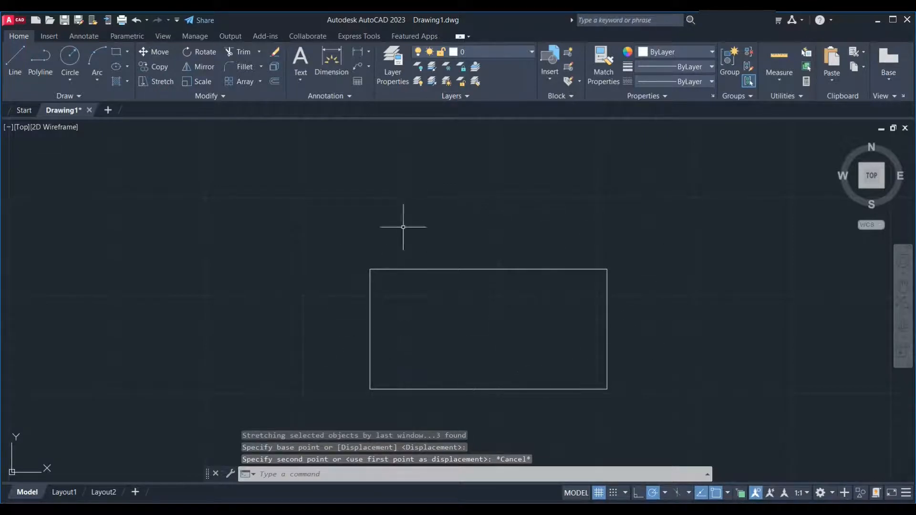
Try to stretch the plain rectangle horizontally to the right by its right edge
{"action": "left_click", "coordinate": [661, 245]}
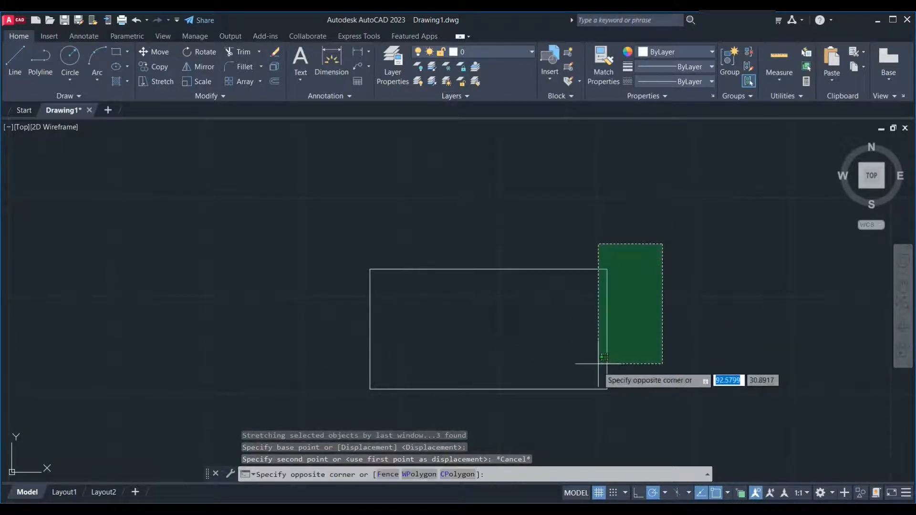
{"action": "left_click", "coordinate": [561, 424]}
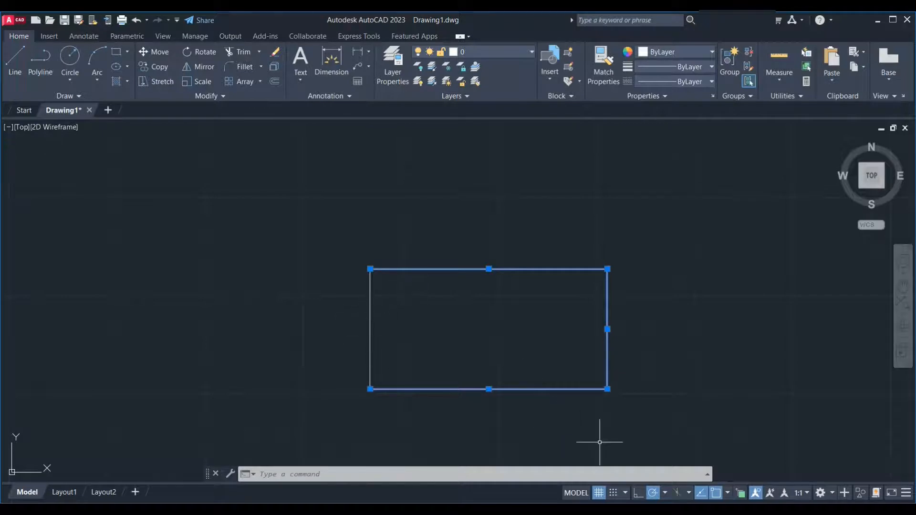
{"action": "type", "text": "s"}
{"action": "key", "text": "Return"}
{"action": "left_click", "coordinate": [587, 422]}
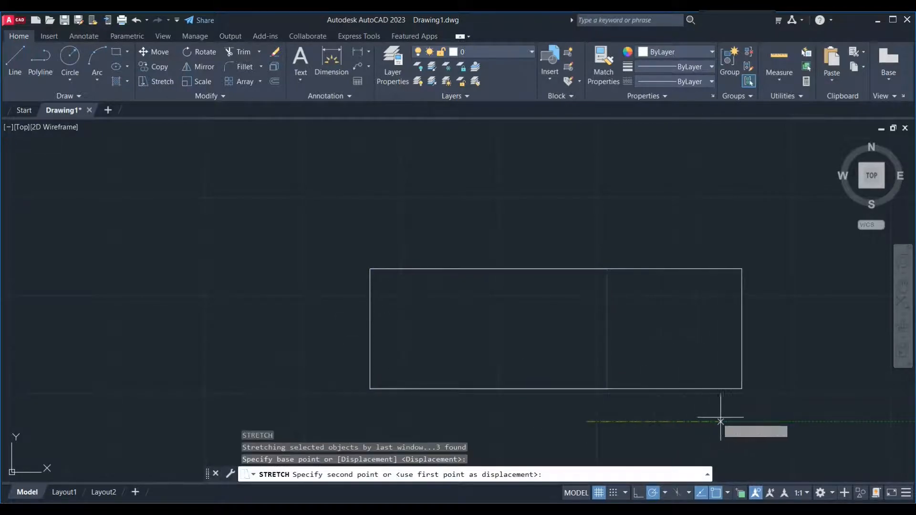
{"action": "key", "text": "Escape"}
Try to stretch the link part's small-circle end, with its length dimension, horizontally to the right
{"action": "scroll", "coordinate": [607, 405], "scroll_direction": "down", "scroll_amount": 5}
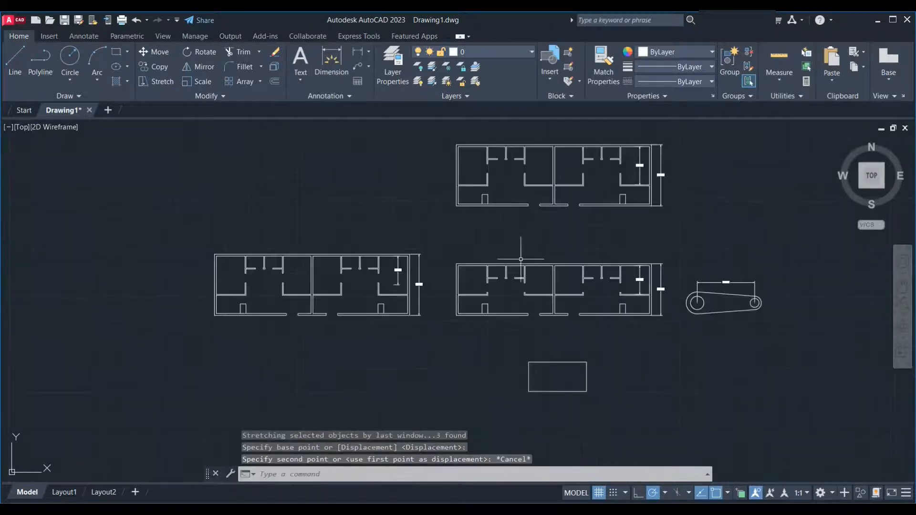
{"action": "scroll", "coordinate": [591, 257], "scroll_direction": "up", "scroll_amount": 5}
{"action": "scroll", "coordinate": [592, 256], "scroll_direction": "down", "scroll_amount": 3}
{"action": "scroll", "coordinate": [737, 358], "scroll_direction": "up", "scroll_amount": 5}
{"action": "middle_click_drag", "start_coordinate": [746, 356], "coordinate": [511, 340]}
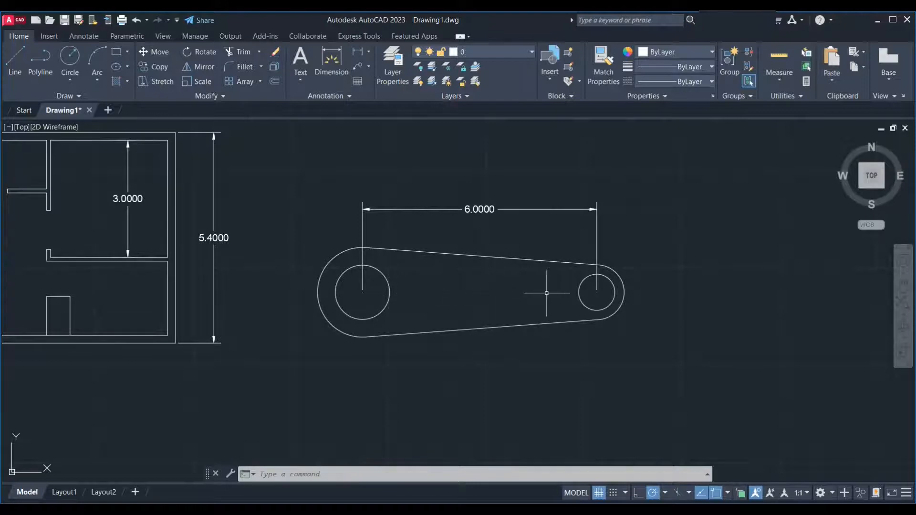
{"action": "left_click", "coordinate": [680, 212]}
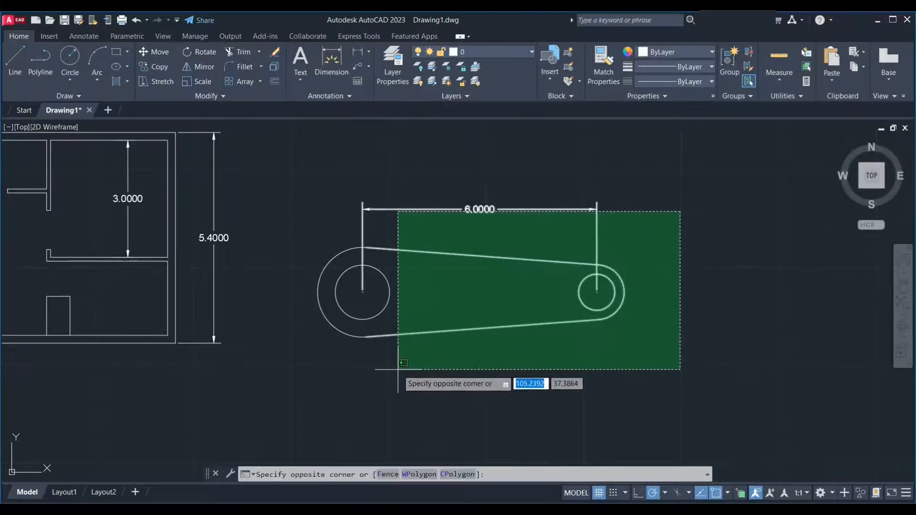
{"action": "left_click", "coordinate": [455, 348]}
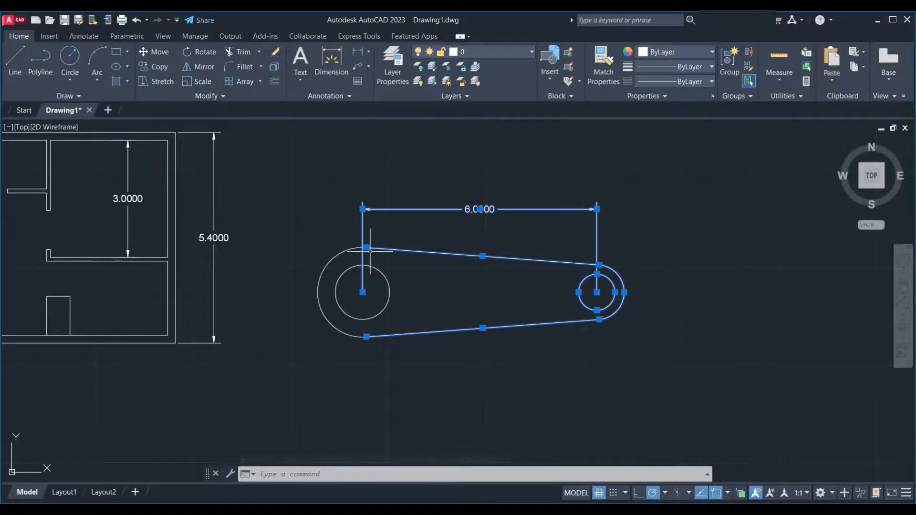
{"action": "mouse_move", "coordinate": [368, 248]}
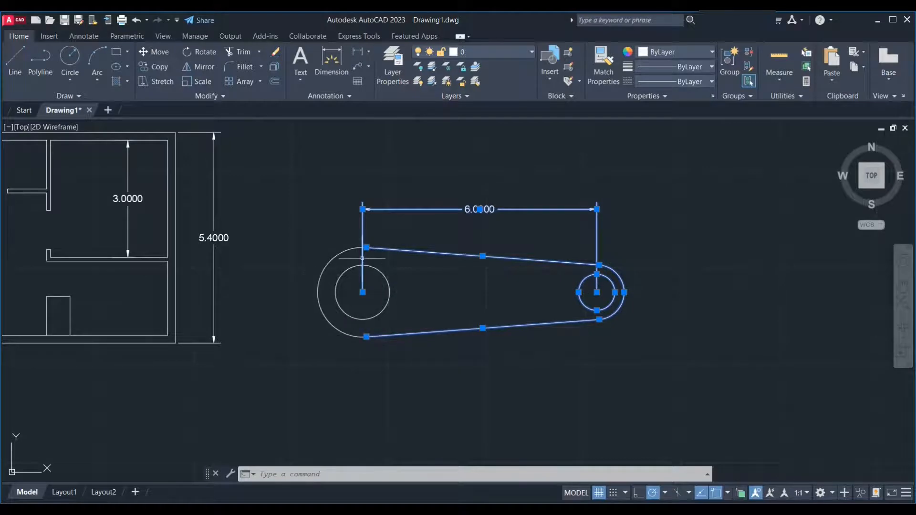
{"action": "mouse_move", "coordinate": [367, 337]}
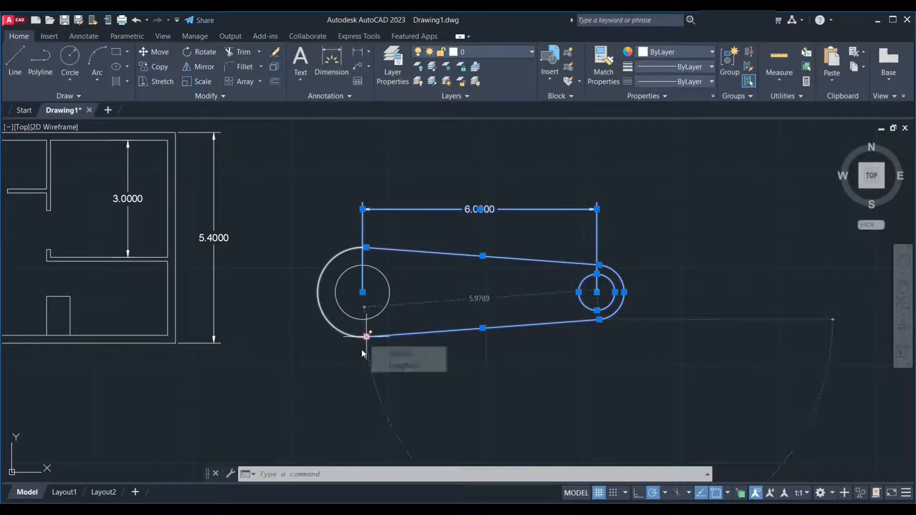
{"action": "key", "text": "Return"}
{"action": "left_click", "coordinate": [497, 383]}
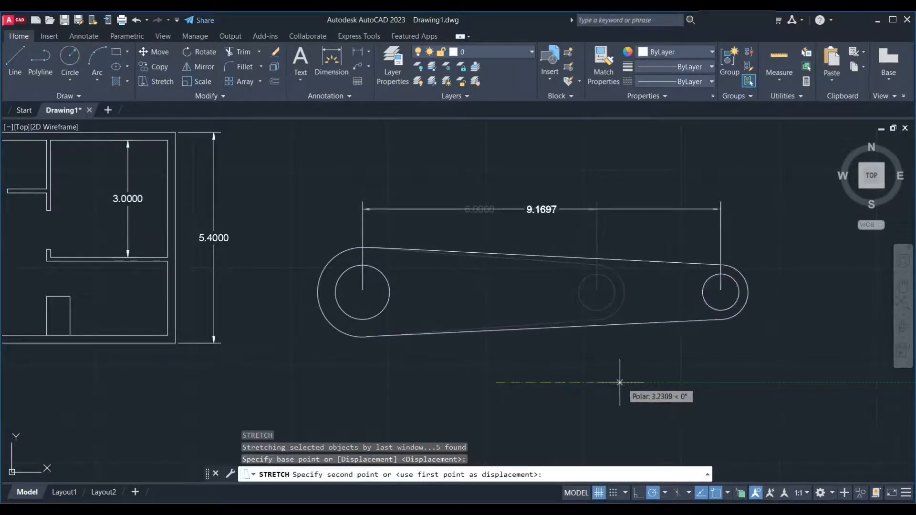
{"action": "key", "text": "Escape"}
Move the upper walls of the original floor plan, including the middle partition's door jambs and the dimensions, straight up
{"action": "scroll", "coordinate": [600, 383], "scroll_direction": "down", "scroll_amount": 5}
{"action": "scroll", "coordinate": [487, 361], "scroll_direction": "up", "scroll_amount": 4}
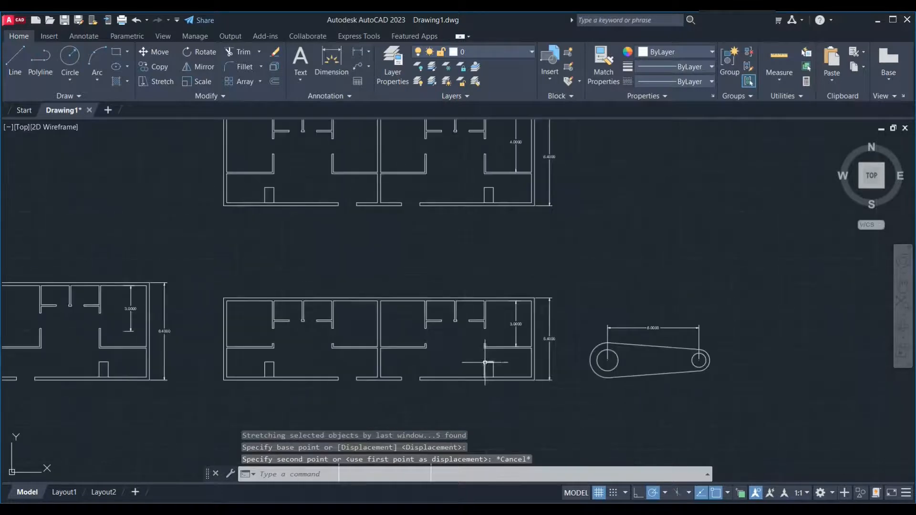
{"action": "left_click", "coordinate": [714, 225]}
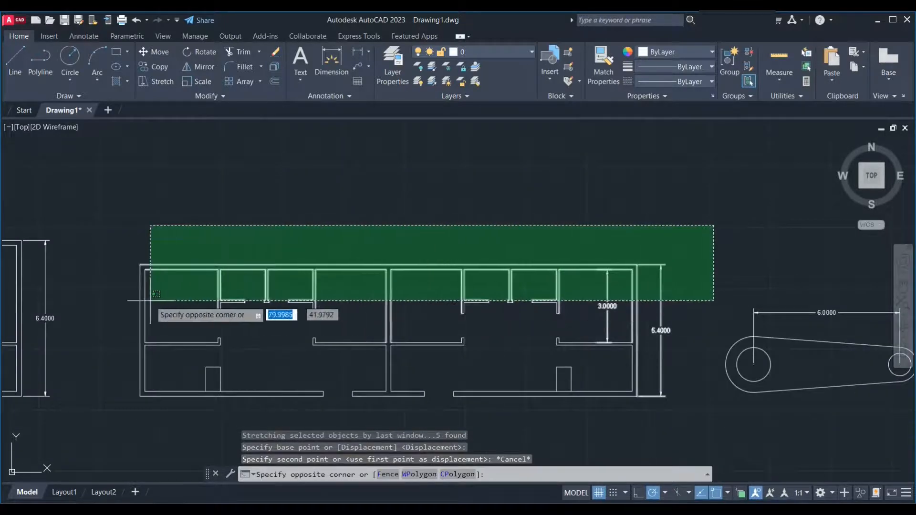
{"action": "left_click", "coordinate": [113, 334]}
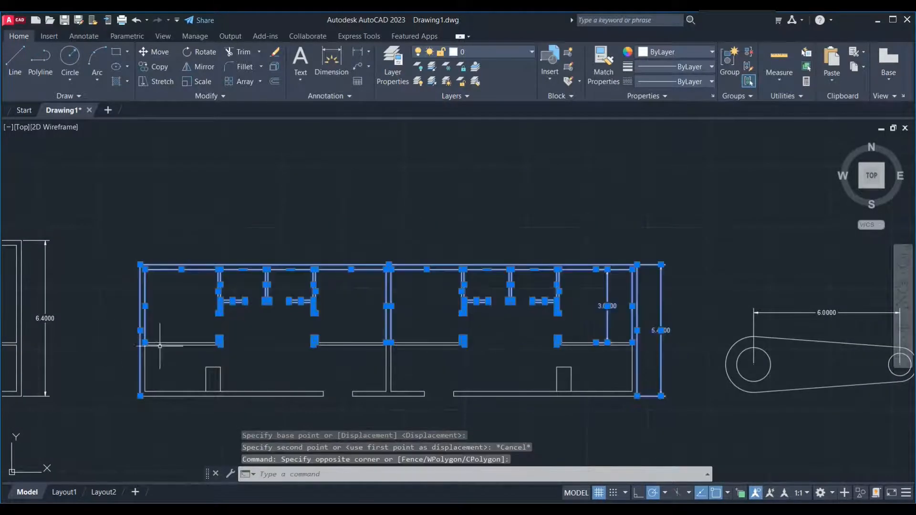
{"action": "scroll", "coordinate": [185, 340], "scroll_direction": "up", "scroll_amount": 4}
{"action": "scroll", "coordinate": [266, 364], "scroll_direction": "up", "scroll_amount": 4}
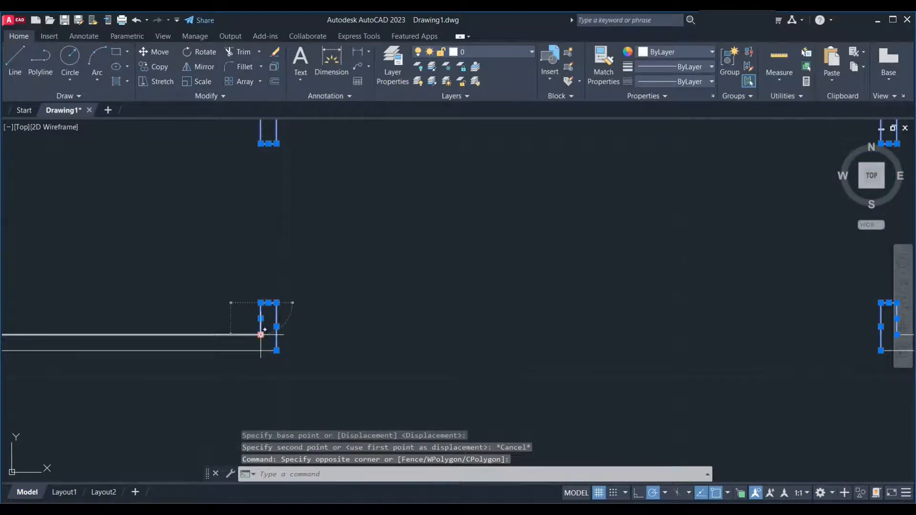
{"action": "mouse_move", "coordinate": [261, 335]}
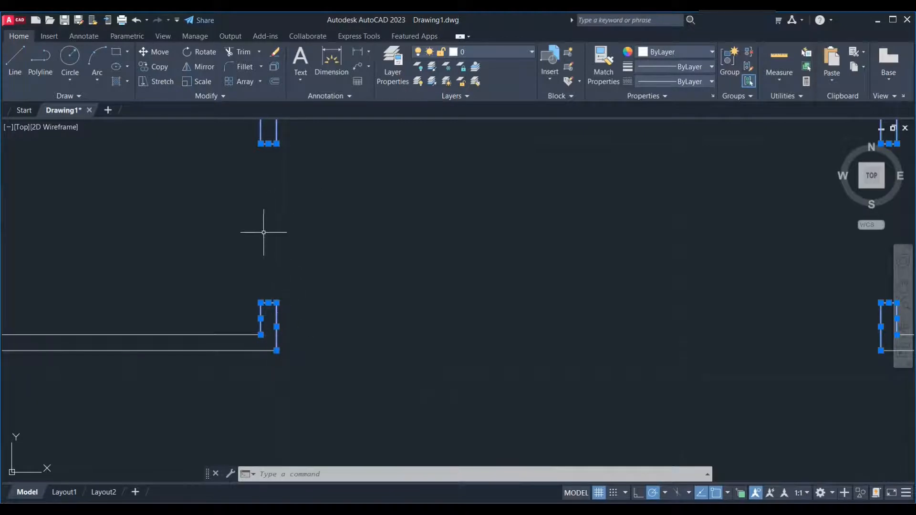
{"action": "scroll", "coordinate": [221, 295], "scroll_direction": "down", "scroll_amount": 4}
{"action": "scroll", "coordinate": [221, 298], "scroll_direction": "down", "scroll_amount": 2}
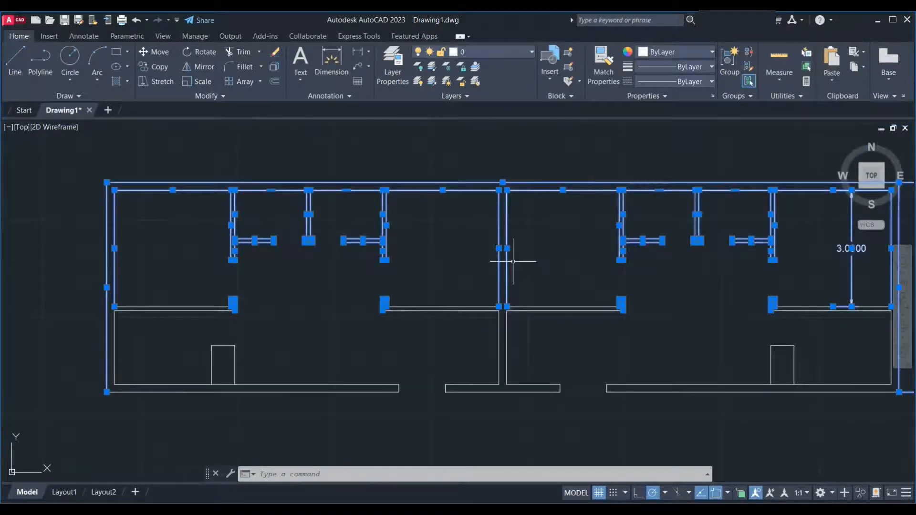
{"action": "scroll", "coordinate": [507, 307], "scroll_direction": "up", "scroll_amount": 6}
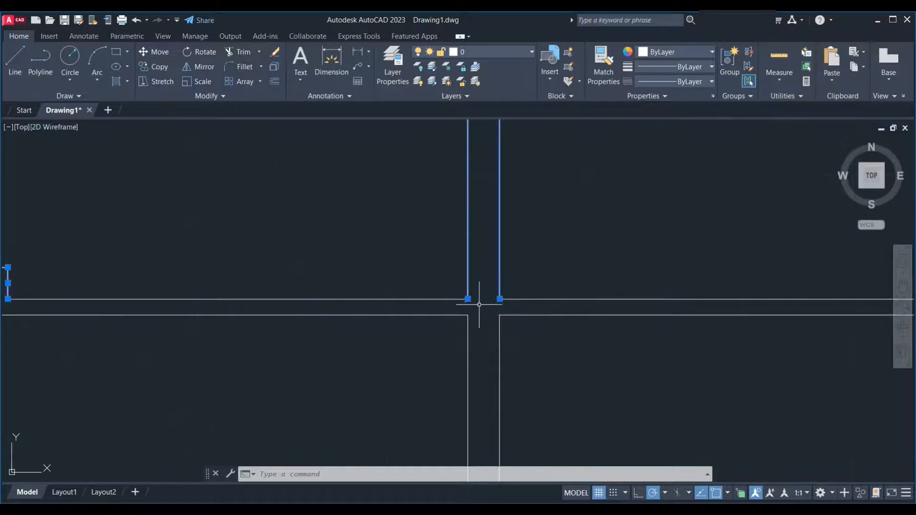
{"action": "scroll", "coordinate": [470, 307], "scroll_direction": "down", "scroll_amount": 5}
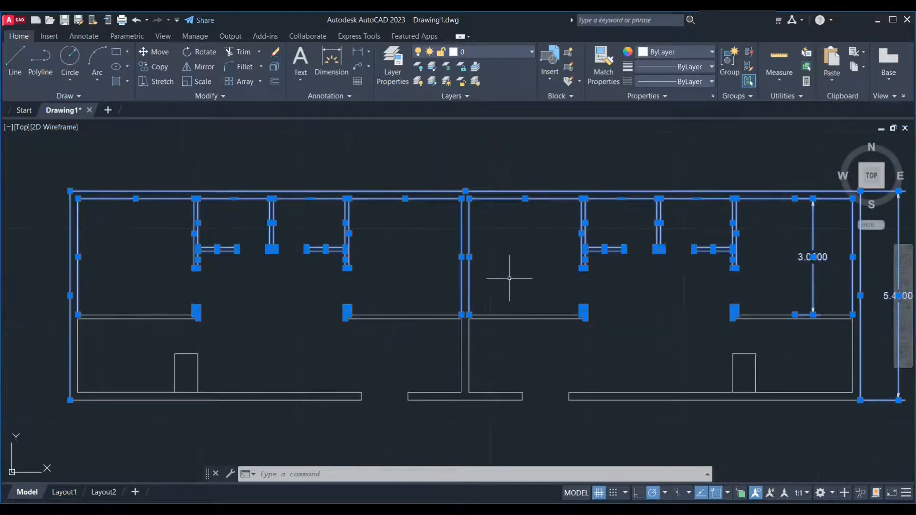
{"action": "key", "text": "Return"}
{"action": "left_click", "coordinate": [514, 263]}
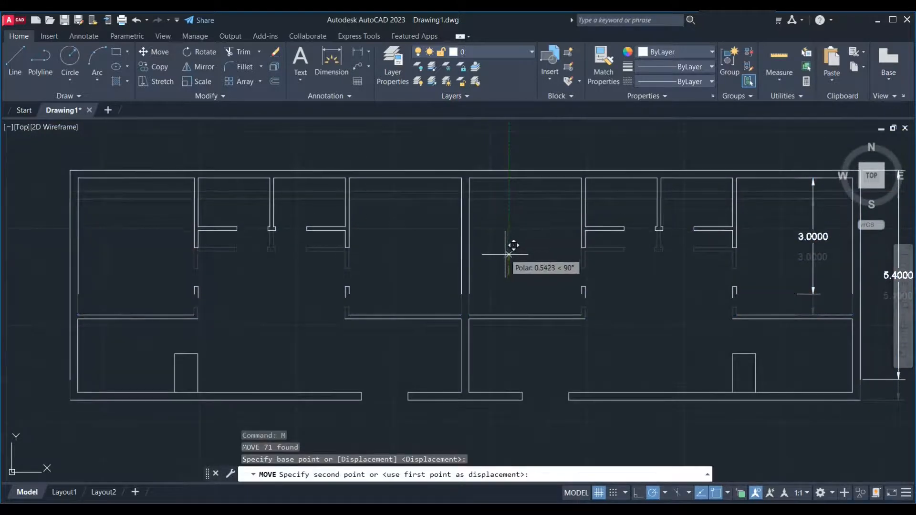
{"action": "key", "text": "Escape"}
{"action": "scroll", "coordinate": [489, 268], "scroll_direction": "down", "scroll_amount": 3}
{"action": "left_click", "coordinate": [680, 214]}
{"action": "left_click", "coordinate": [286, 284]}
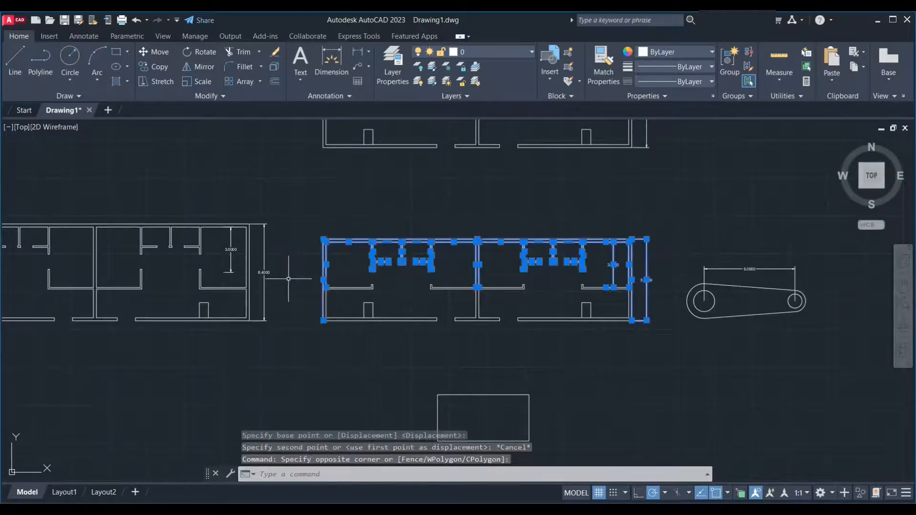
{"action": "key", "text": "Escape"}
Try to stretch the upper walls of the lower middle floor plan vertically upward using a crossing selection
{"action": "left_click", "coordinate": [646, 218]}
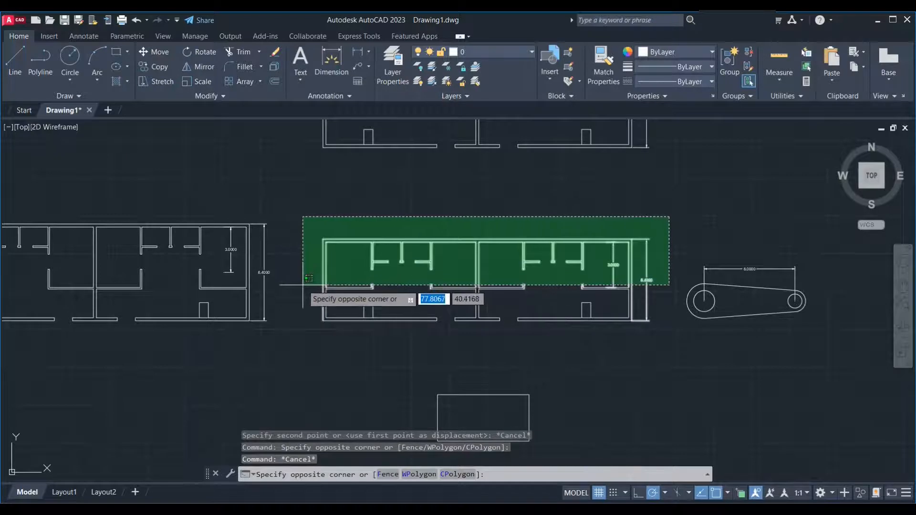
{"action": "left_click", "coordinate": [303, 287]}
{"action": "type", "text": "s"}
{"action": "key", "text": "Return"}
{"action": "scroll", "coordinate": [415, 307], "scroll_direction": "up", "scroll_amount": 3}
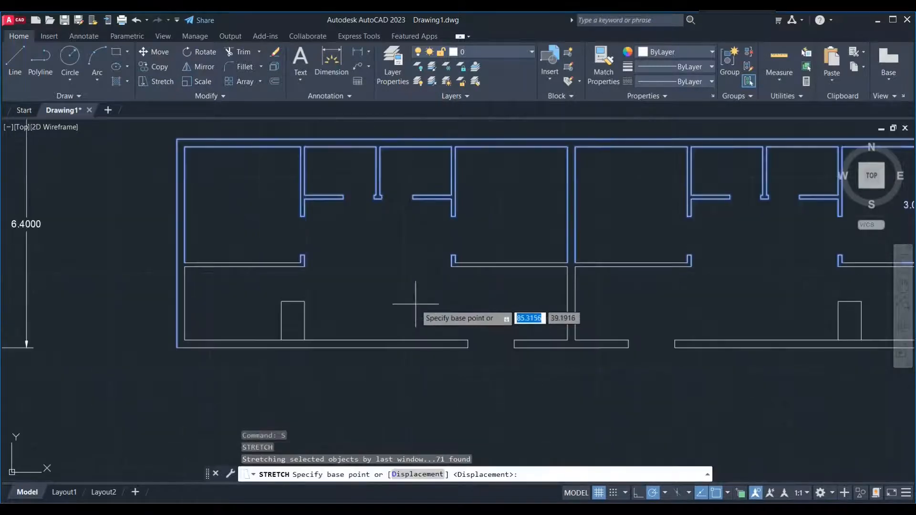
{"action": "scroll", "coordinate": [468, 276], "scroll_direction": "up", "scroll_amount": 2}
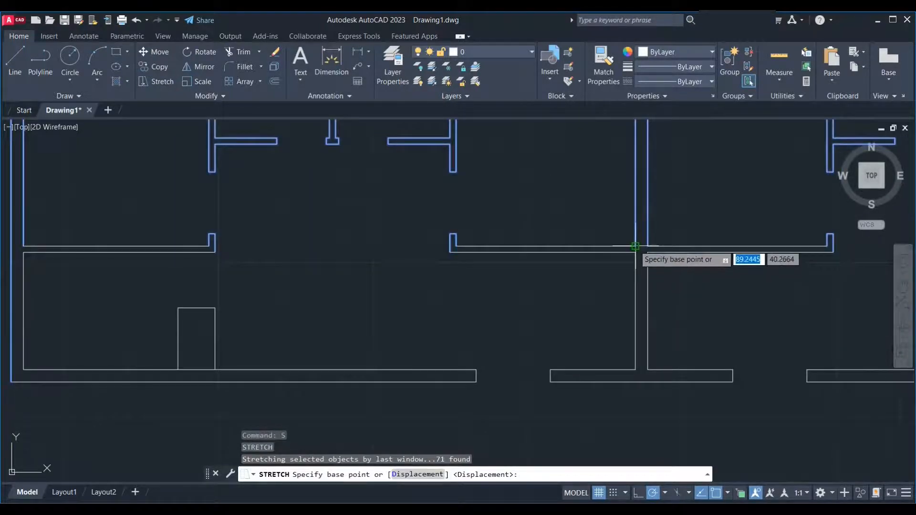
{"action": "scroll", "coordinate": [610, 245], "scroll_direction": "down", "scroll_amount": 3}
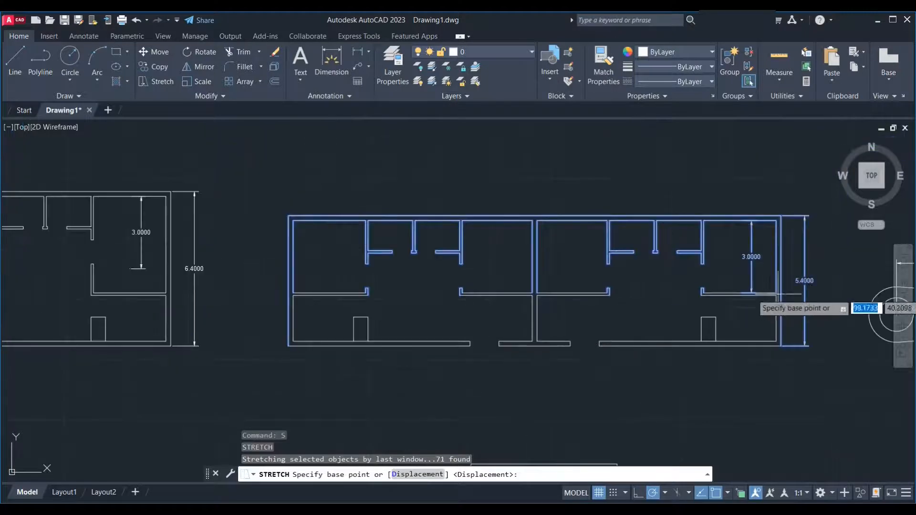
{"action": "left_click", "coordinate": [841, 268]}
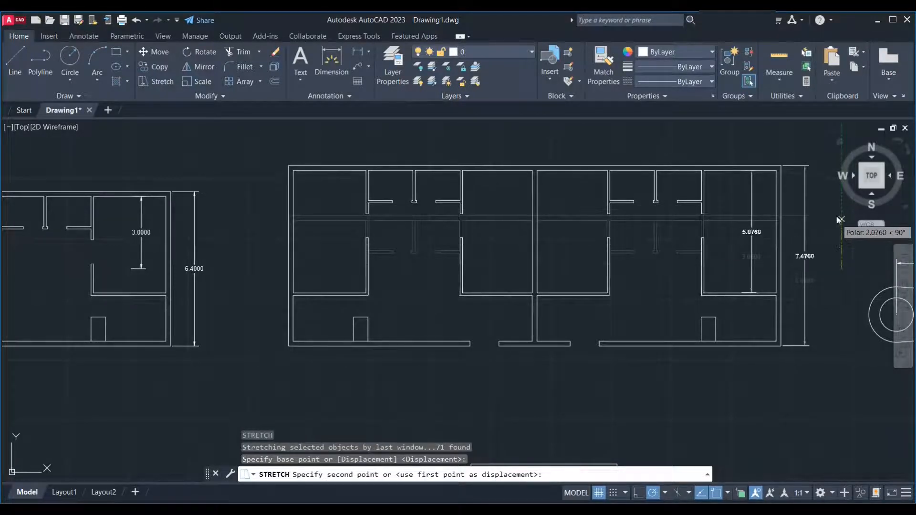
{"action": "key", "text": "Escape"}
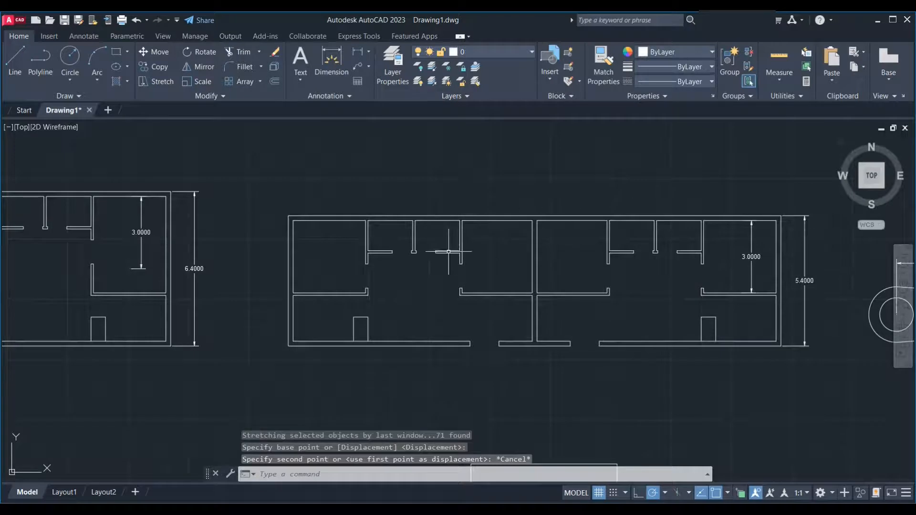
Examine the floor plan copies and compare the room depth and overall depth dimensions of the uppermost plan
{"action": "scroll", "coordinate": [449, 252], "scroll_direction": "down", "scroll_amount": 4}
{"action": "scroll", "coordinate": [504, 271], "scroll_direction": "up", "scroll_amount": 2}
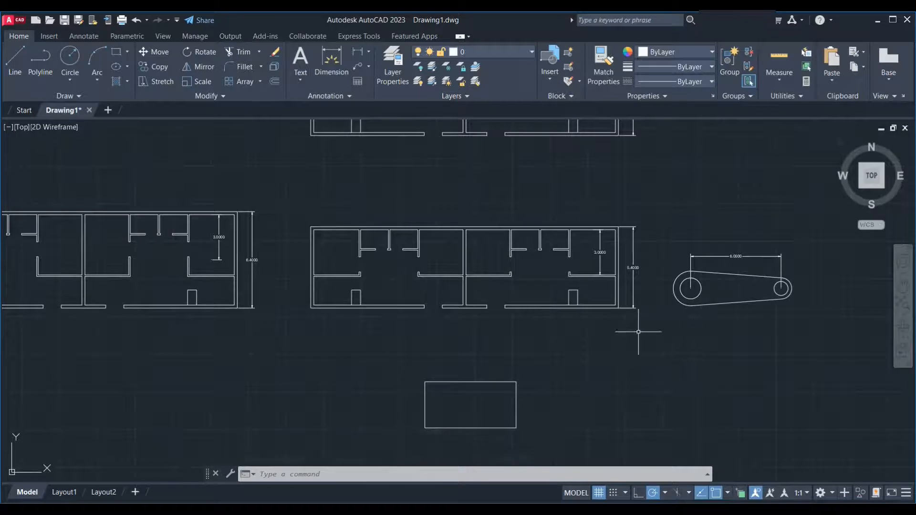
{"action": "scroll", "coordinate": [616, 341], "scroll_direction": "down", "scroll_amount": 2}
{"action": "middle_click_drag", "start_coordinate": [593, 255], "coordinate": [584, 304]}
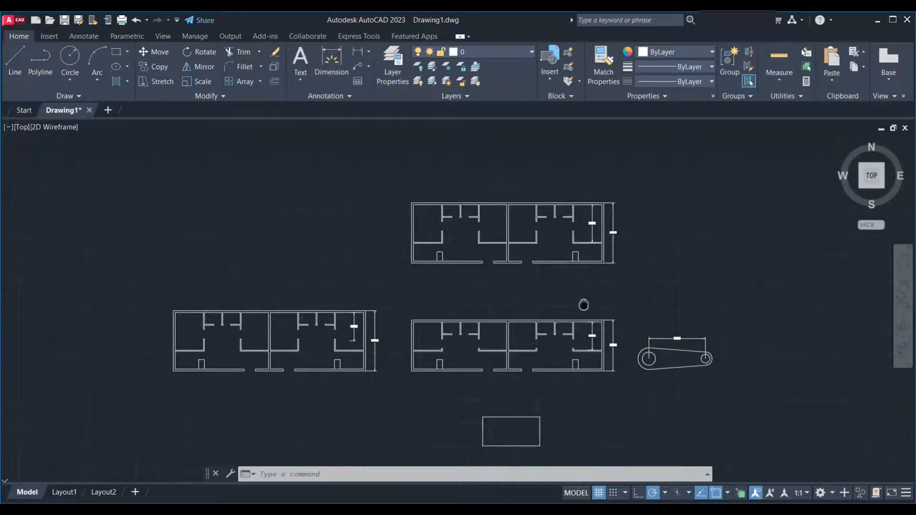
{"action": "scroll", "coordinate": [578, 210], "scroll_direction": "up", "scroll_amount": 4}
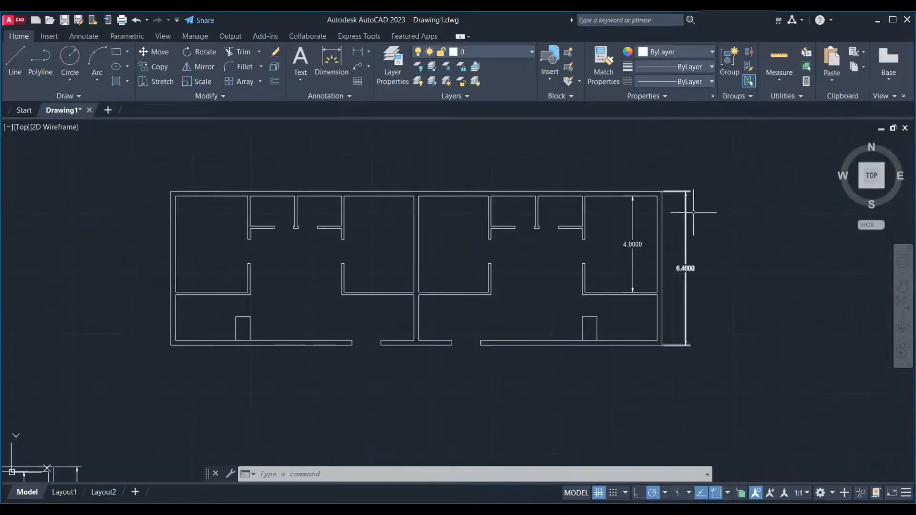
{"action": "scroll", "coordinate": [696, 167], "scroll_direction": "up", "scroll_amount": 2}
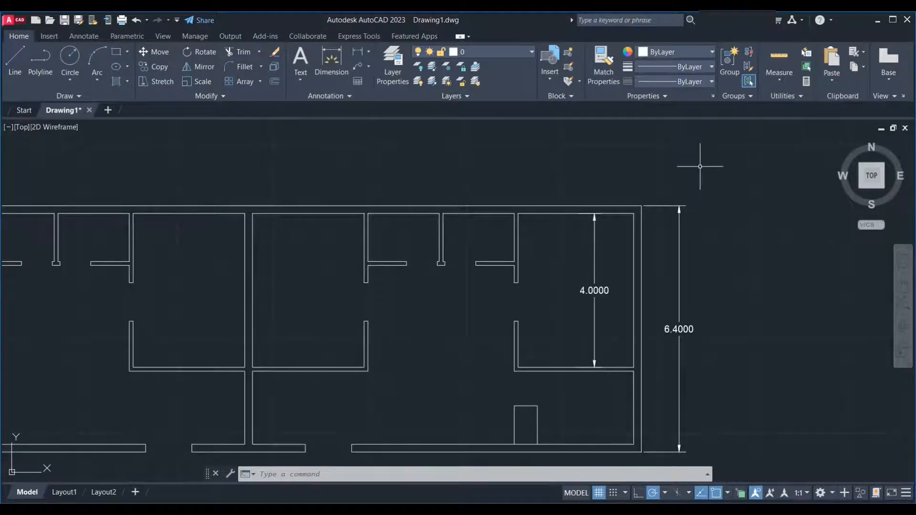
{"action": "scroll", "coordinate": [700, 166], "scroll_direction": "down", "scroll_amount": 2}
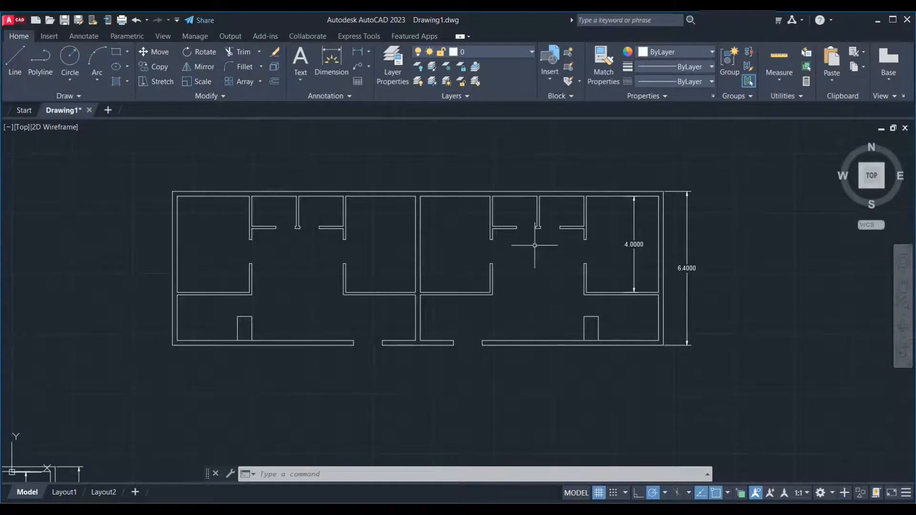
{"action": "scroll", "coordinate": [548, 226], "scroll_direction": "down", "scroll_amount": 4}
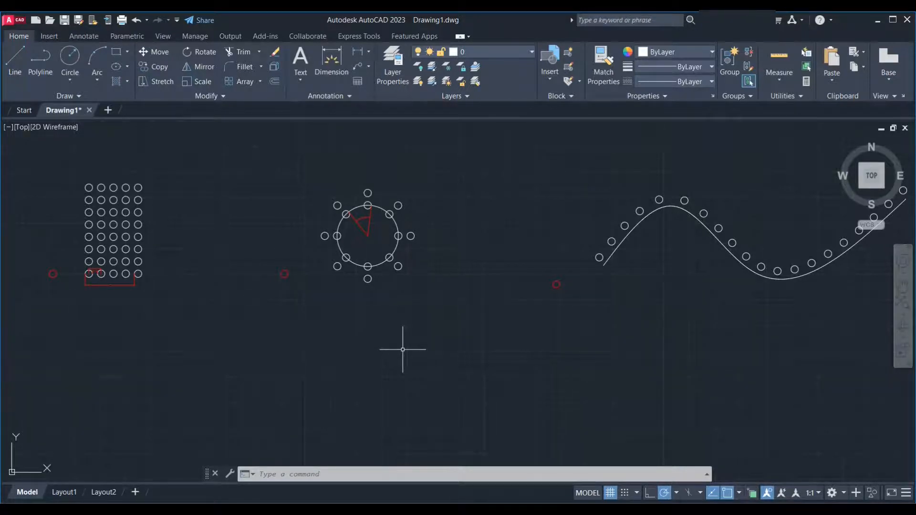
{"action": "left_click", "coordinate": [260, 82]}
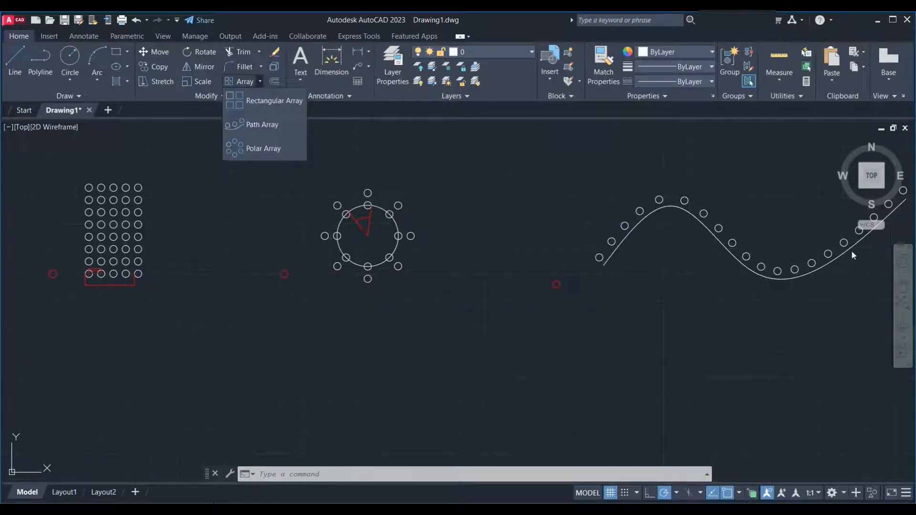
{"action": "left_click", "coordinate": [280, 175]}
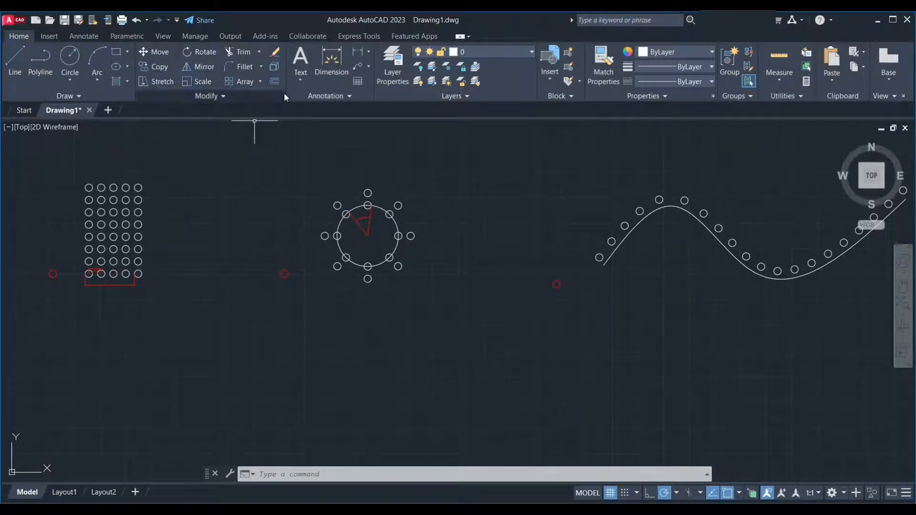
{"action": "left_click", "coordinate": [261, 81]}
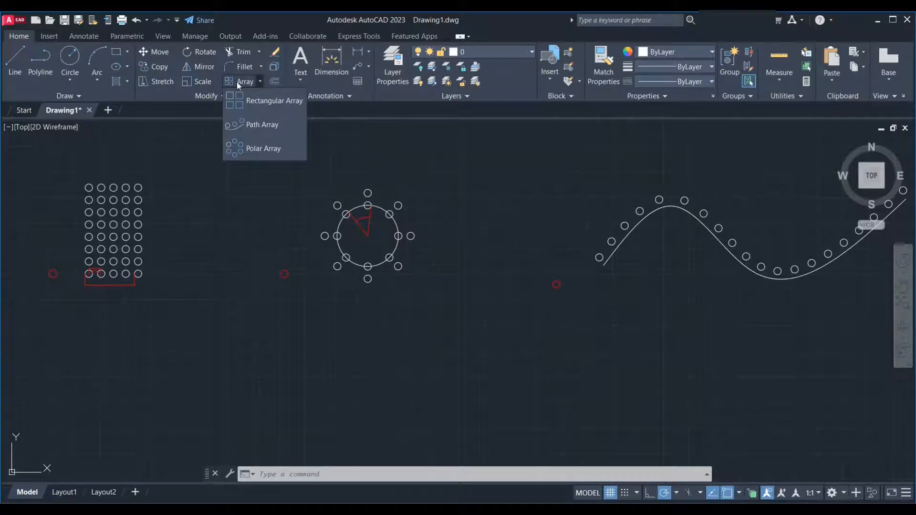
{"action": "left_click", "coordinate": [534, 238]}
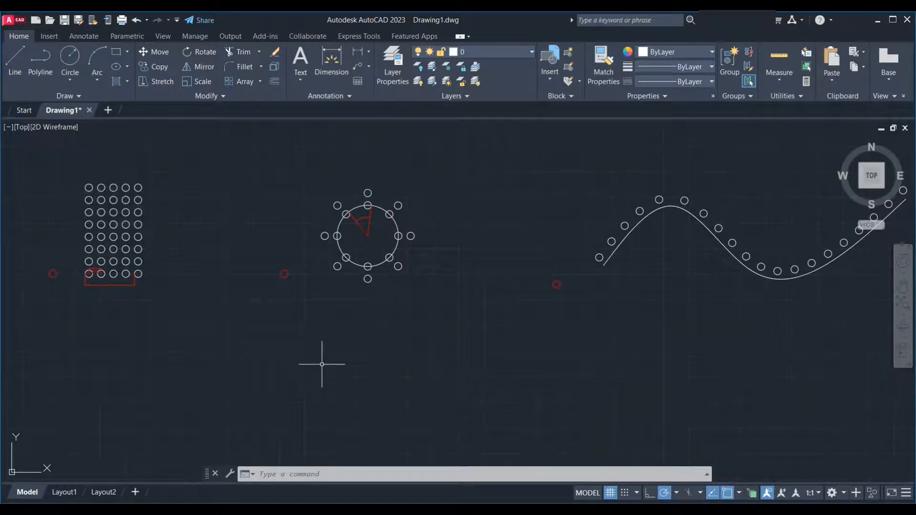
{"action": "left_click", "coordinate": [260, 82]}
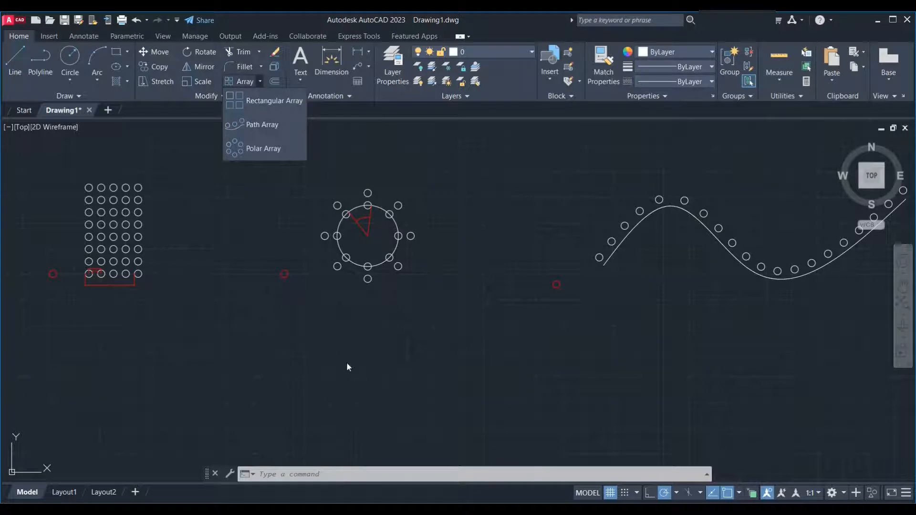
{"action": "left_click", "coordinate": [347, 363]}
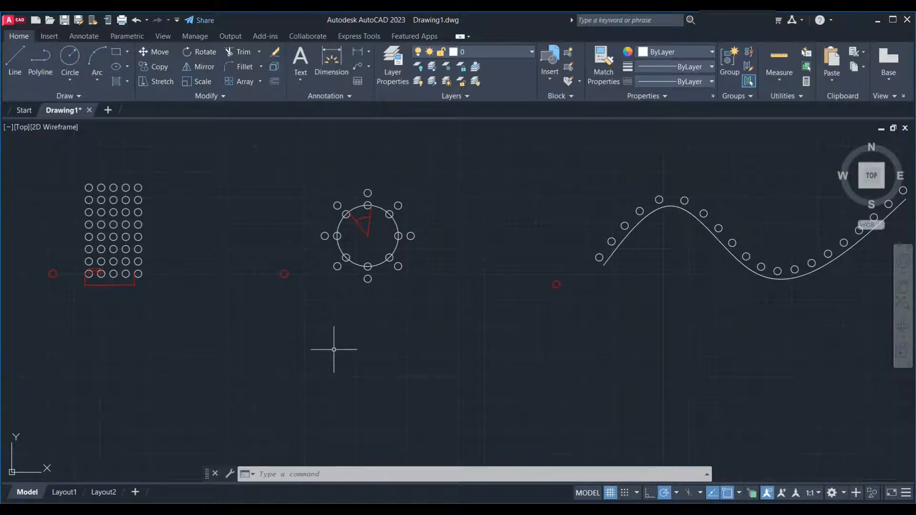
{"action": "mouse_move", "coordinate": [221, 324]}
{"action": "middle_mouse_down"}
{"action": "mouse_move", "coordinate": [329, 368]}
{"action": "mouse_move", "coordinate": [756, 367]}
{"action": "middle_mouse_up"}
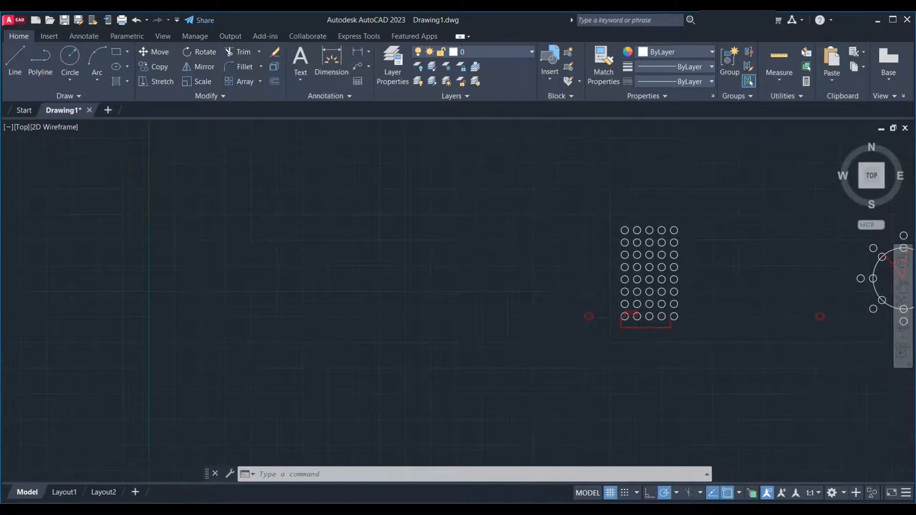
{"action": "scroll", "coordinate": [571, 342], "scroll_direction": "up", "scroll_amount": 2}
{"action": "left_click", "coordinate": [623, 288]}
{"action": "left_click", "coordinate": [552, 337]}
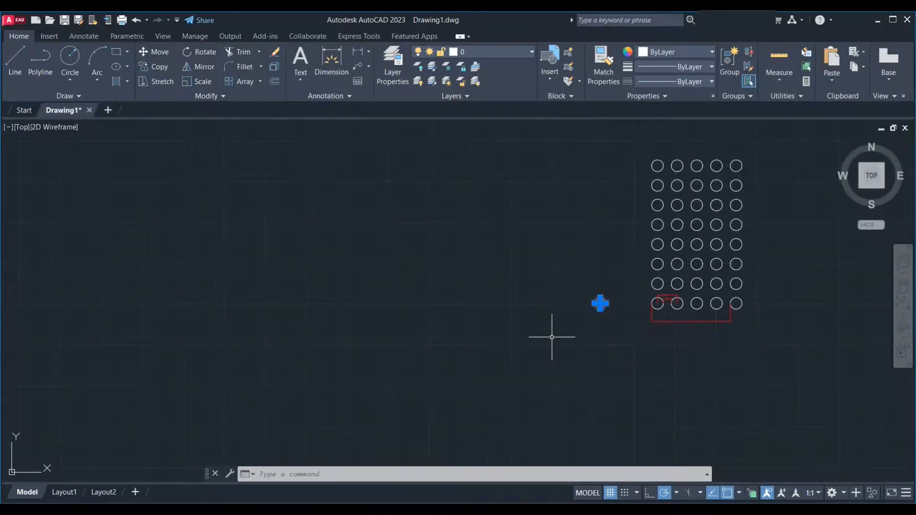
{"action": "key", "text": "Escape"}
Draw a small circle in the empty area left of the existing rectangular circle array
{"action": "type", "text": "c"}
{"action": "key", "text": "Return"}
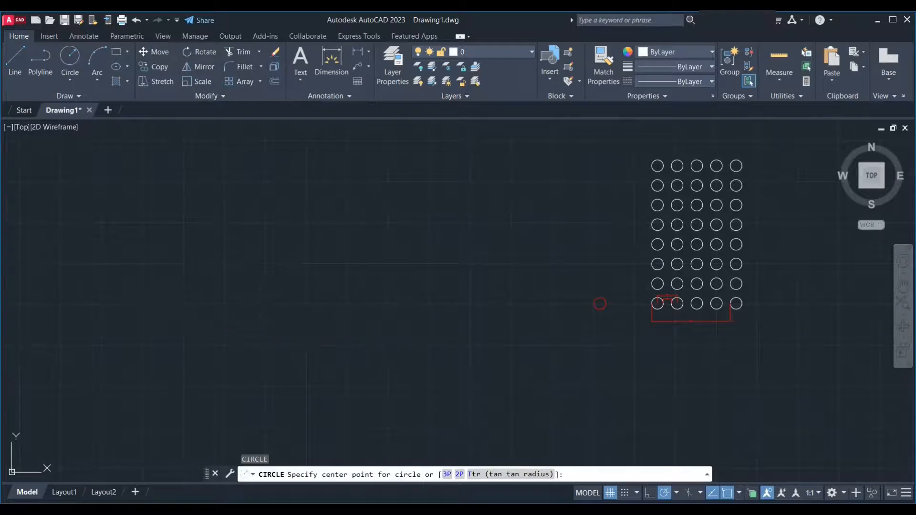
{"action": "left_click", "coordinate": [132, 304]}
{"action": "left_click", "coordinate": [137, 313]}
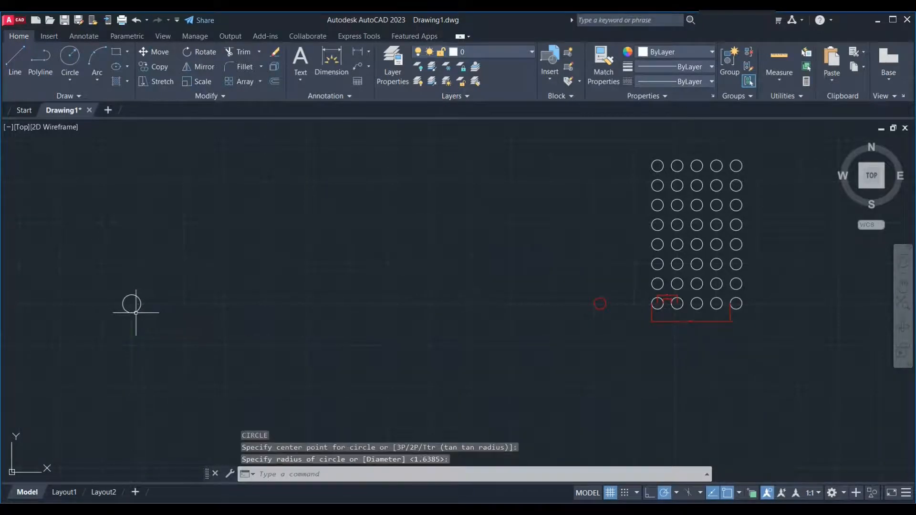
Start an array of the new circle and set the array type to Rectangular
{"action": "scroll", "coordinate": [113, 313], "scroll_direction": "up", "scroll_amount": 2}
{"action": "middle_click_drag", "start_coordinate": [133, 311], "coordinate": [160, 348]}
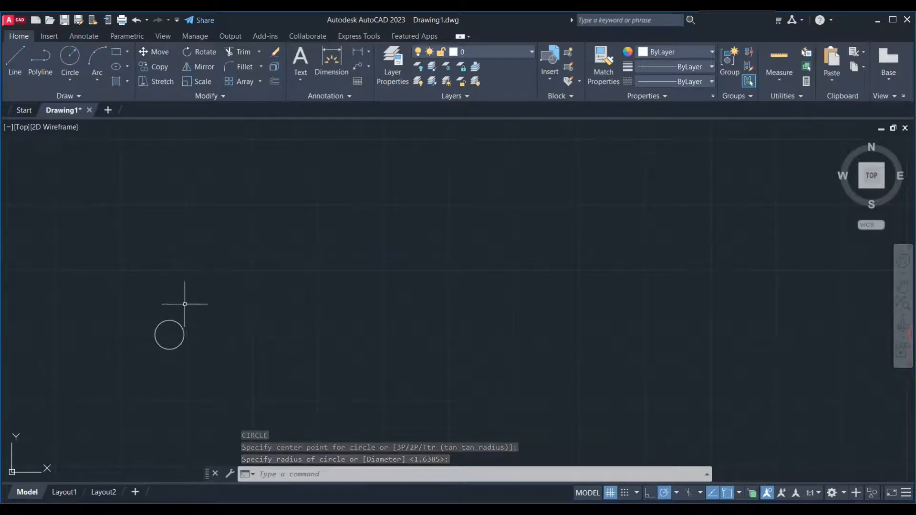
{"action": "left_click", "coordinate": [200, 281]}
{"action": "left_click", "coordinate": [143, 380]}
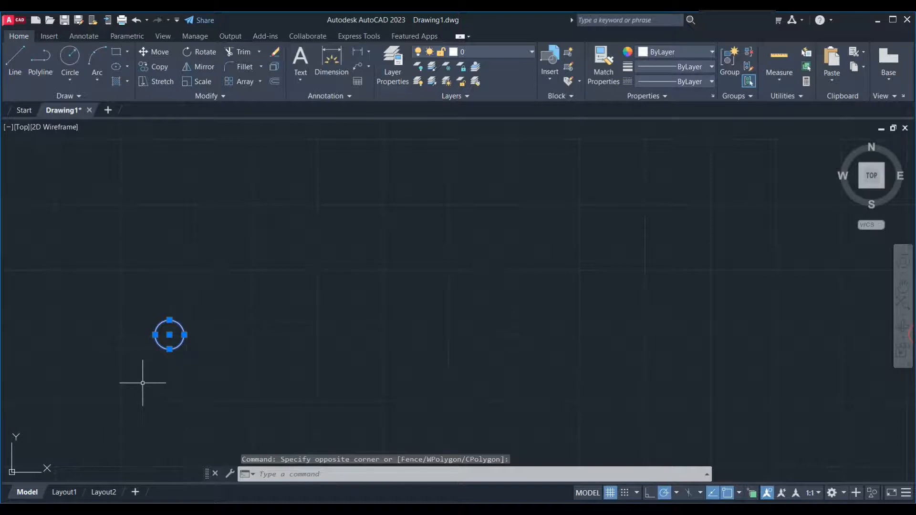
{"action": "type", "text": "AR"}
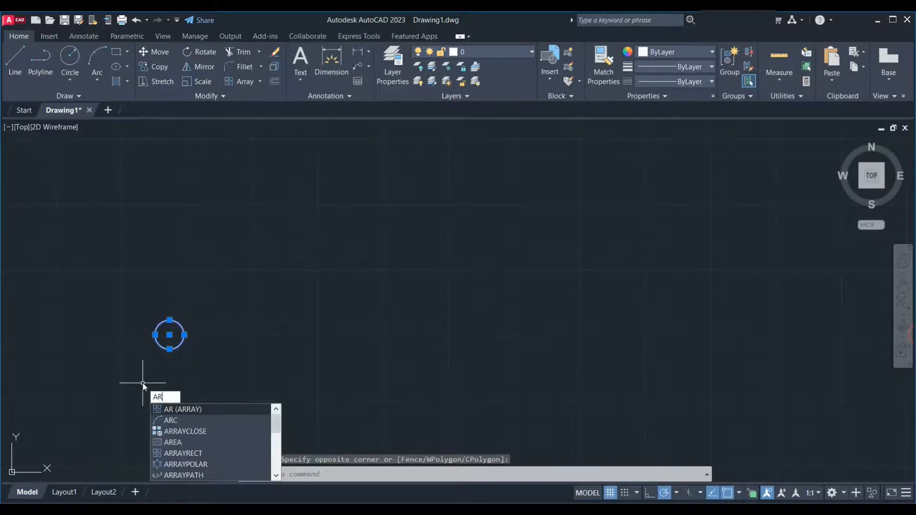
{"action": "key", "text": "Return"}
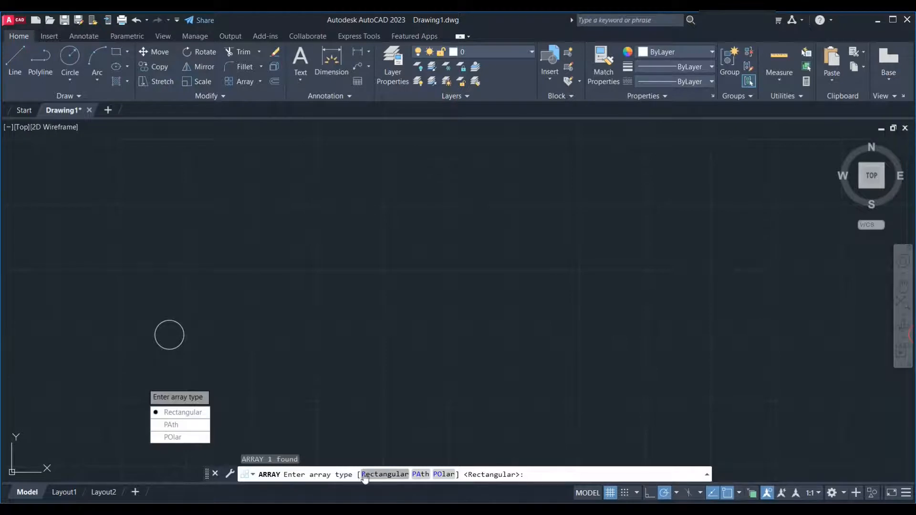
{"action": "type", "text": "r"}
{"action": "key", "text": "Return"}
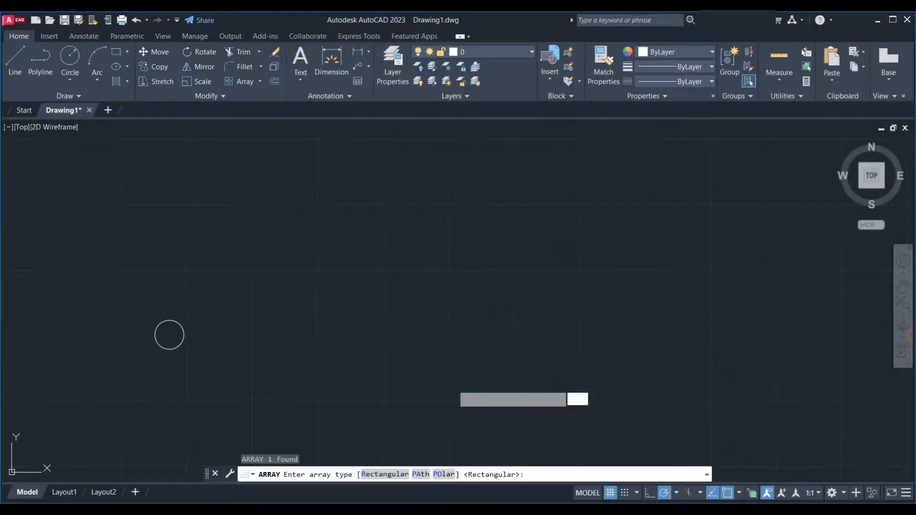
Set the column count of the rectangular circle array to 5
{"action": "middle_click_drag", "start_coordinate": [274, 380], "coordinate": [440, 375]}
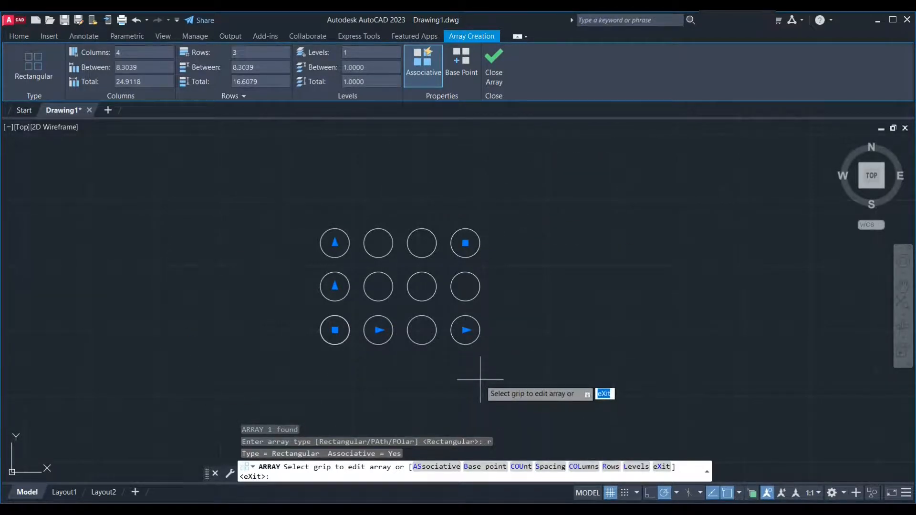
{"action": "scroll", "coordinate": [304, 364], "scroll_direction": "down", "scroll_amount": 4}
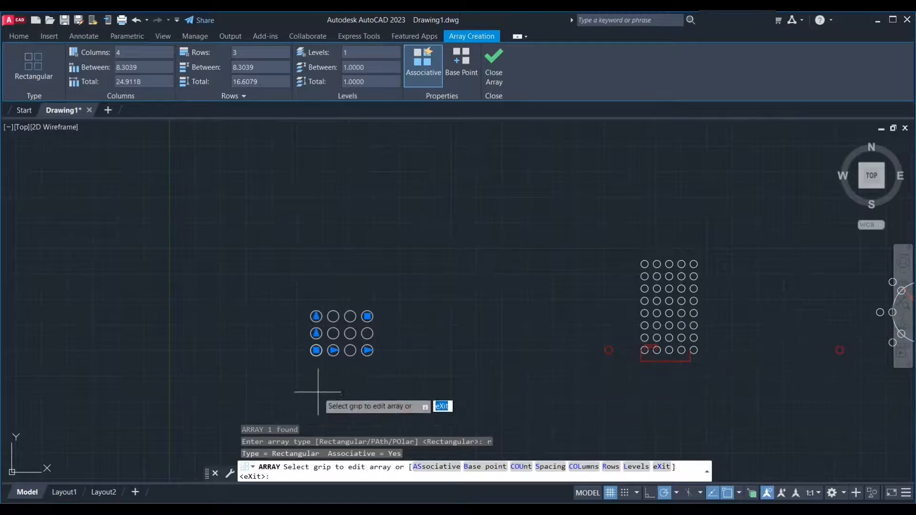
{"action": "scroll", "coordinate": [320, 370], "scroll_direction": "up", "scroll_amount": 4}
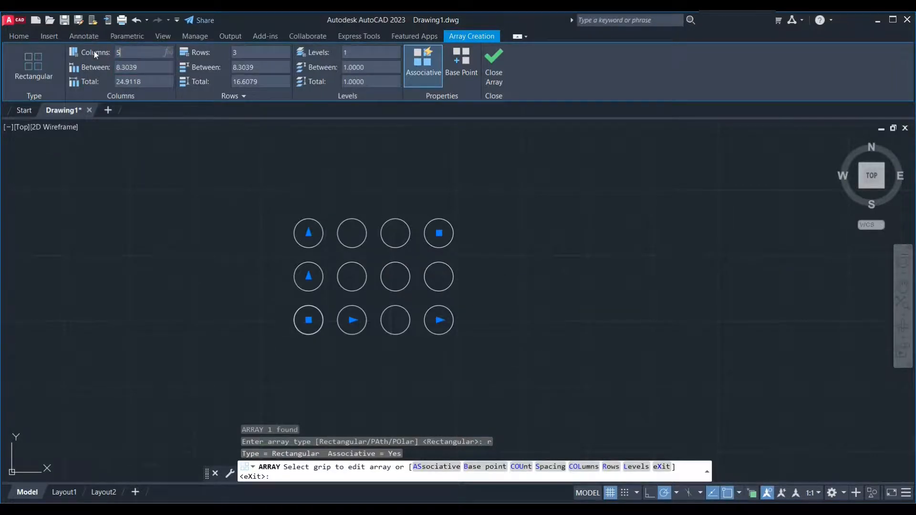
{"action": "type", "text": "5"}
{"action": "key", "text": "Return"}
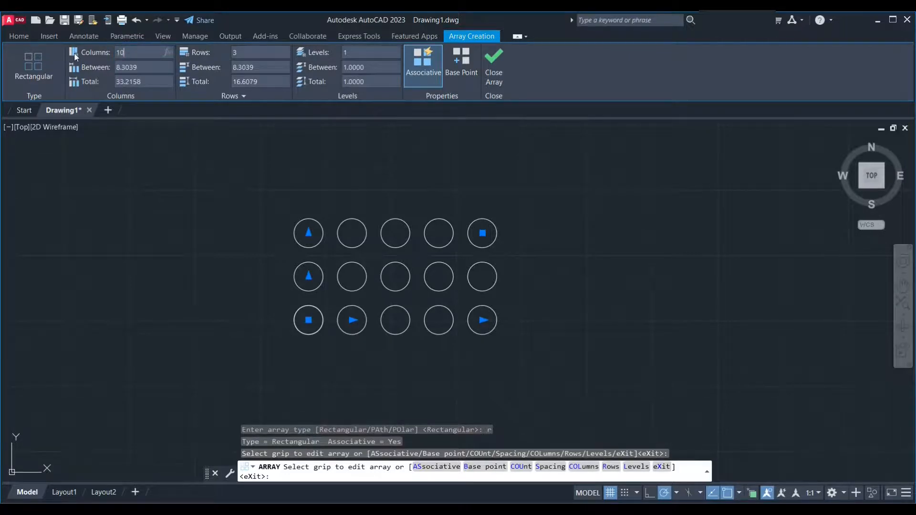
Try 10 columns for the circle array, and restore the column count to 5
{"action": "key", "text": "Return"}
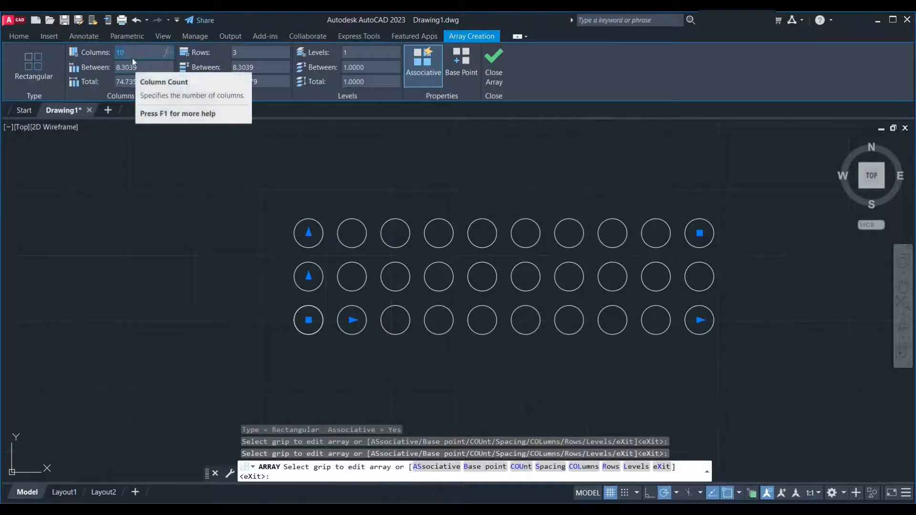
{"action": "type", "text": "5"}
{"action": "key", "text": "Return"}
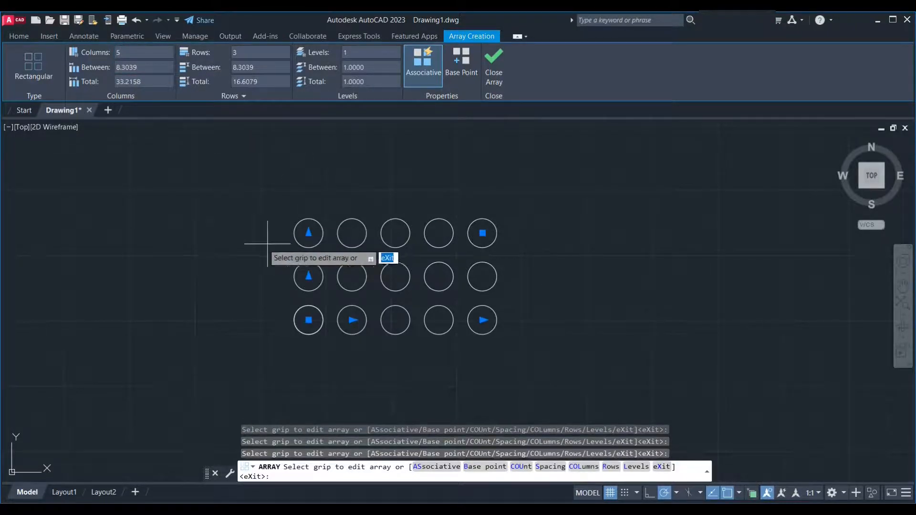
Set the column spacing of the new circle array to 6
{"action": "scroll", "coordinate": [142, 171], "scroll_direction": "down", "scroll_amount": 4}
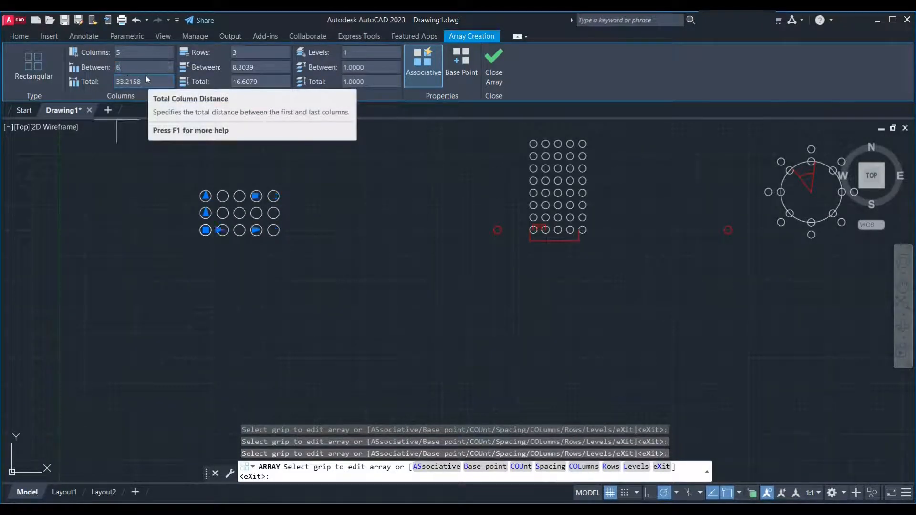
{"action": "type", "text": "6"}
{"action": "key", "text": "Return"}
{"action": "scroll", "coordinate": [211, 208], "scroll_direction": "up", "scroll_amount": 4}
{"action": "middle_click_drag", "start_coordinate": [141, 228], "coordinate": [209, 283]}
{"action": "scroll", "coordinate": [262, 300], "scroll_direction": "up", "scroll_amount": 4}
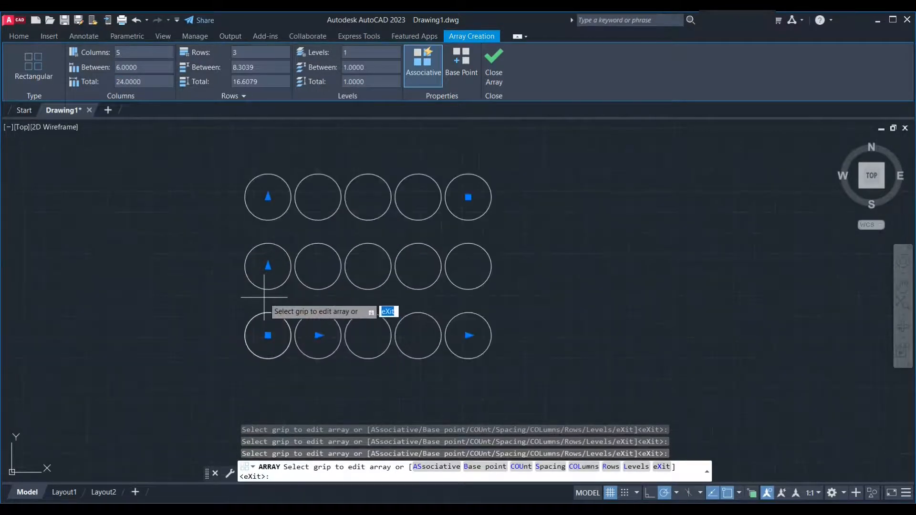
{"action": "middle_click_drag", "start_coordinate": [282, 302], "coordinate": [429, 285]}
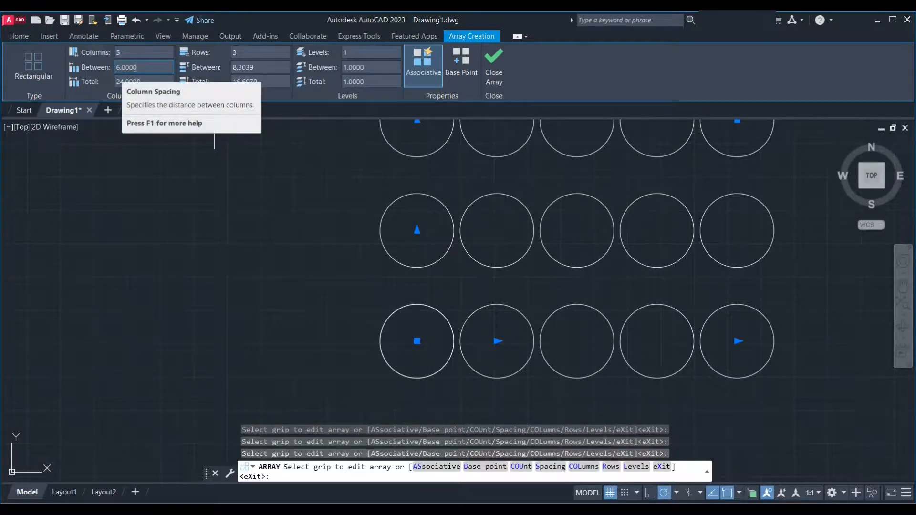
{"action": "scroll", "coordinate": [451, 372], "scroll_direction": "up", "scroll_amount": 4}
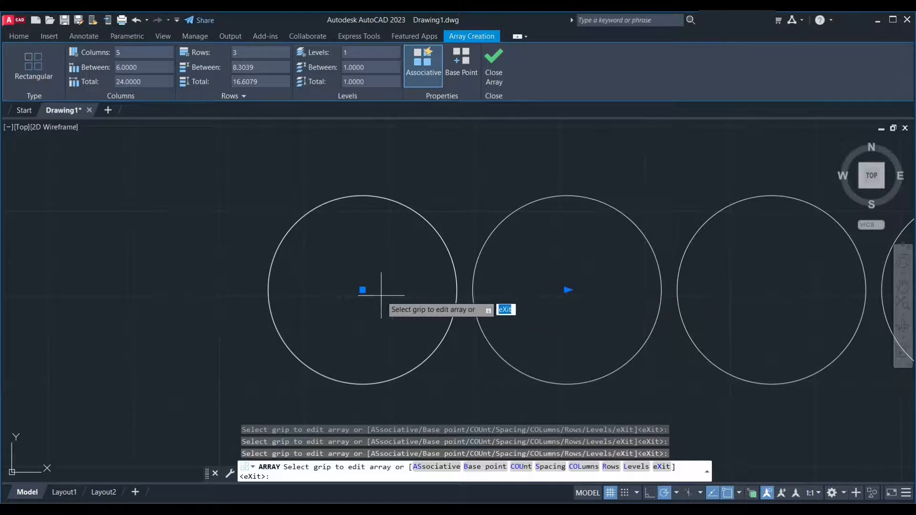
Set the distance between the circle array's columns to 7
{"action": "scroll", "coordinate": [473, 282], "scroll_direction": "down", "scroll_amount": 2}
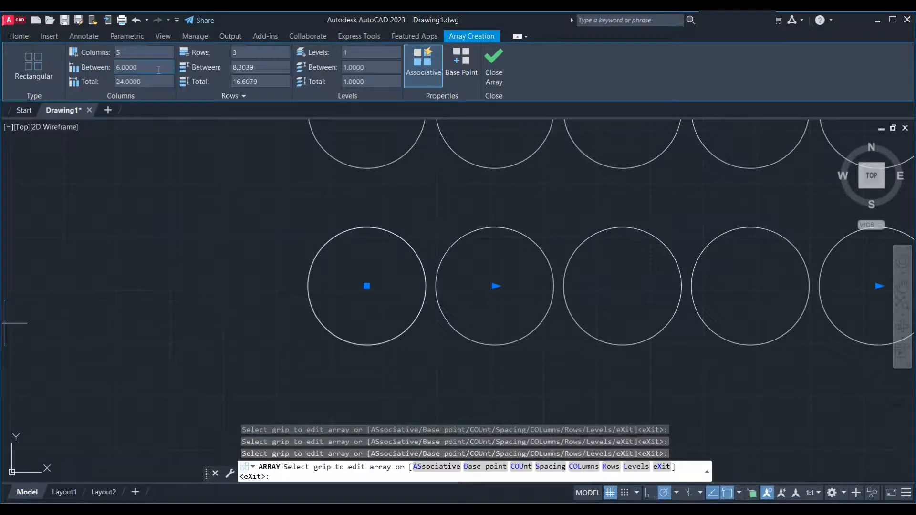
{"action": "type", "text": "7"}
{"action": "key", "text": "Return"}
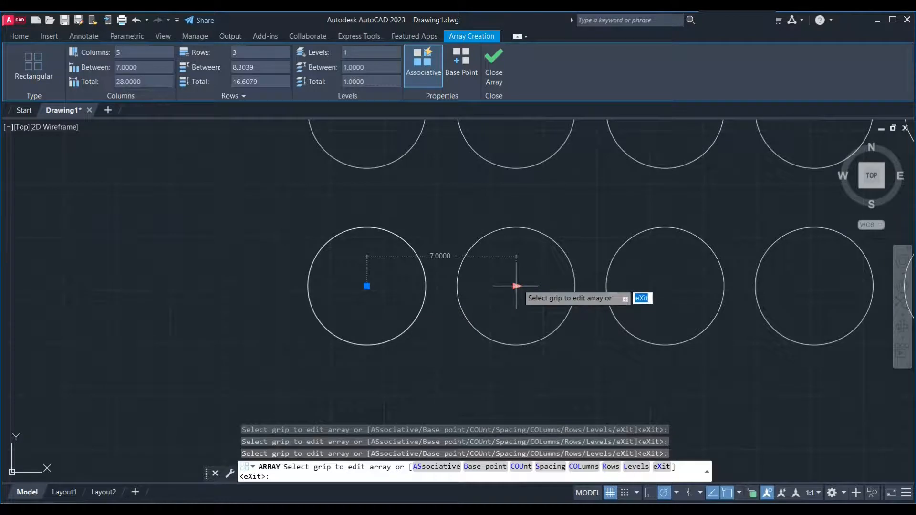
Set the circle array's total column distance to 50 and compare its layout with the existing dimensioned array
{"action": "scroll", "coordinate": [267, 282], "scroll_direction": "down", "scroll_amount": 4}
{"action": "scroll", "coordinate": [286, 287], "scroll_direction": "up", "scroll_amount": 2}
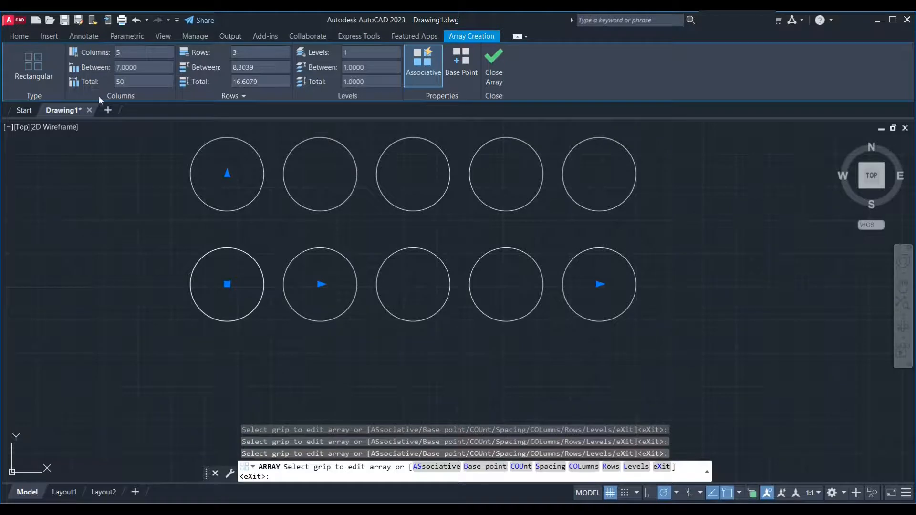
{"action": "key", "text": "Return"}
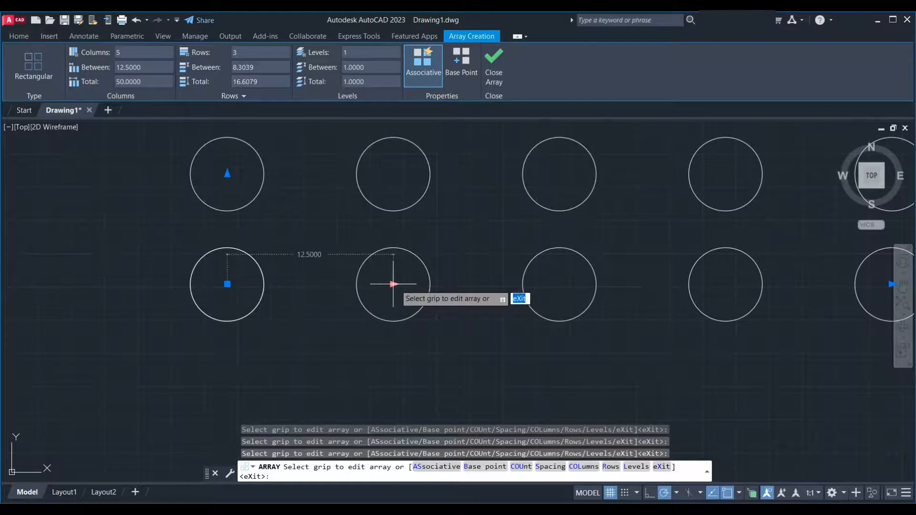
{"action": "scroll", "coordinate": [315, 320], "scroll_direction": "down", "scroll_amount": 2}
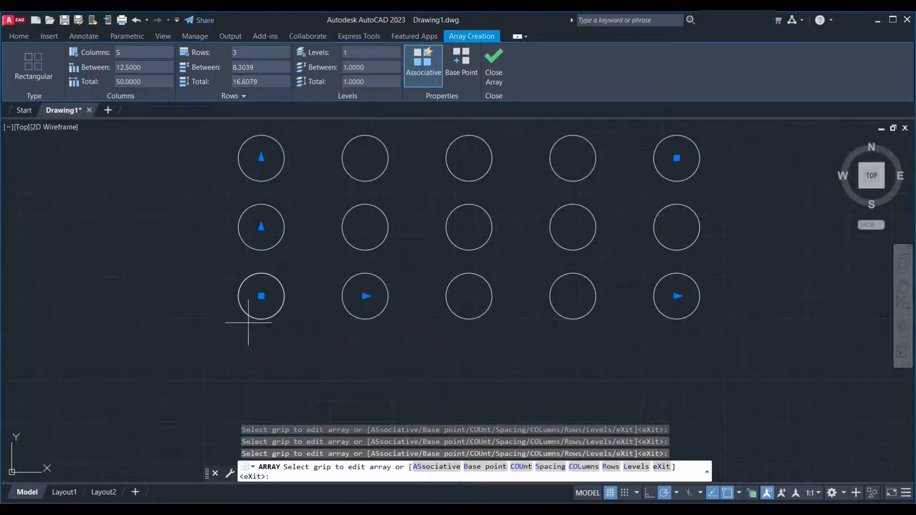
{"action": "scroll", "coordinate": [217, 330], "scroll_direction": "down", "scroll_amount": 3}
{"action": "scroll", "coordinate": [557, 335], "scroll_direction": "up", "scroll_amount": 5}
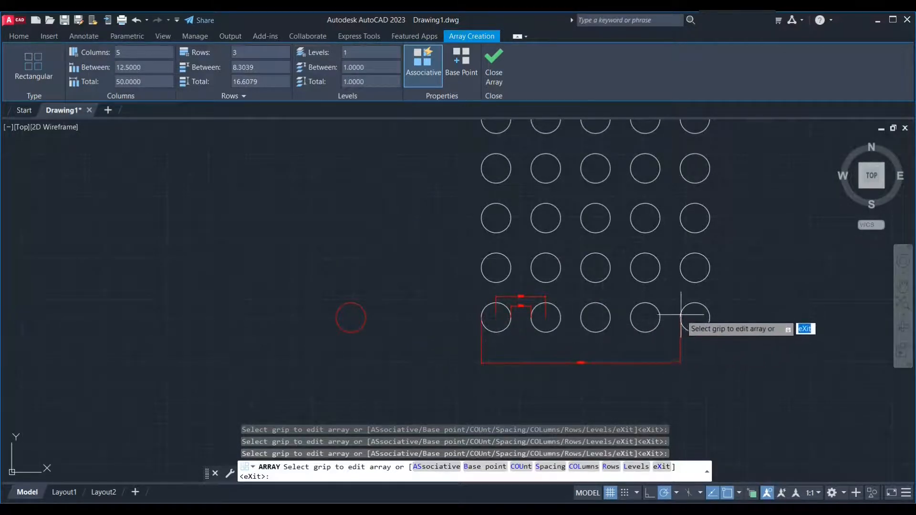
{"action": "scroll", "coordinate": [688, 334], "scroll_direction": "down", "scroll_amount": 3}
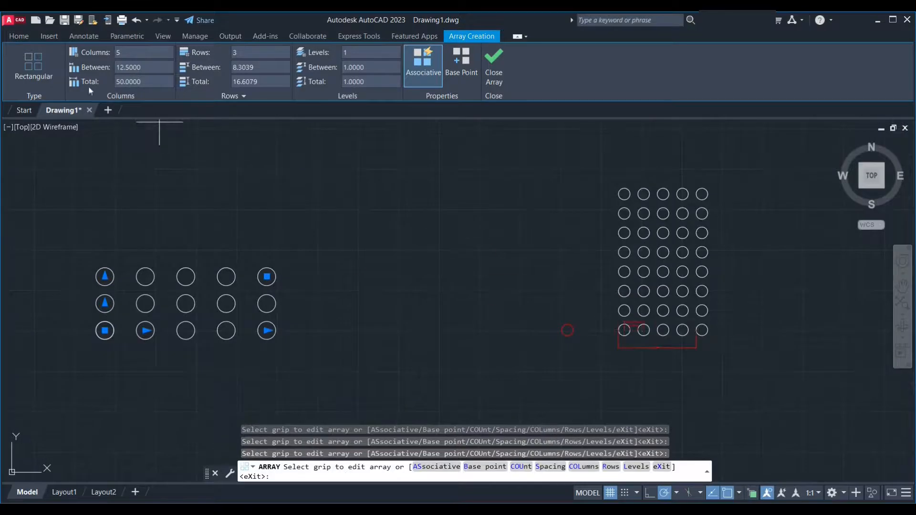
Try a column spacing of 6 for the circle array, and set it to 7
{"action": "middle_click_drag", "start_coordinate": [269, 363], "coordinate": [481, 374]}
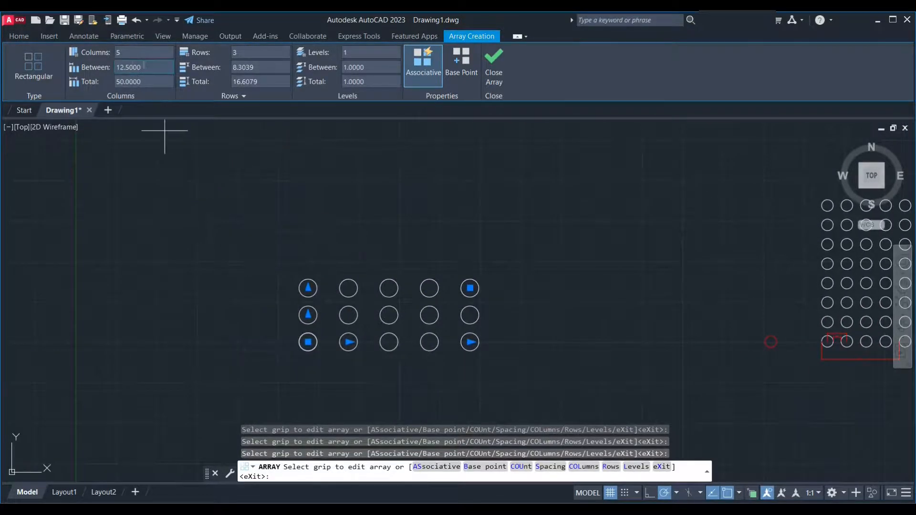
{"action": "type", "text": "6"}
{"action": "key", "text": "Return"}
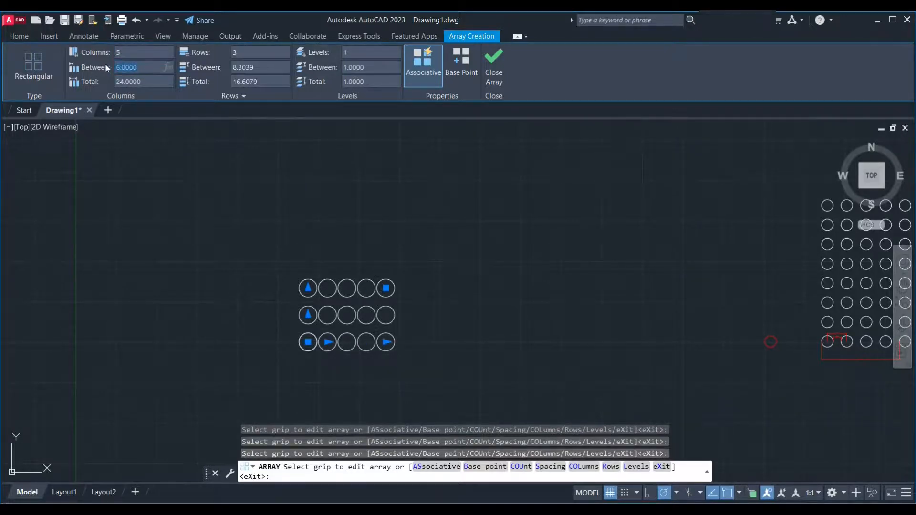
{"action": "type", "text": "7"}
{"action": "key", "text": "Return"}
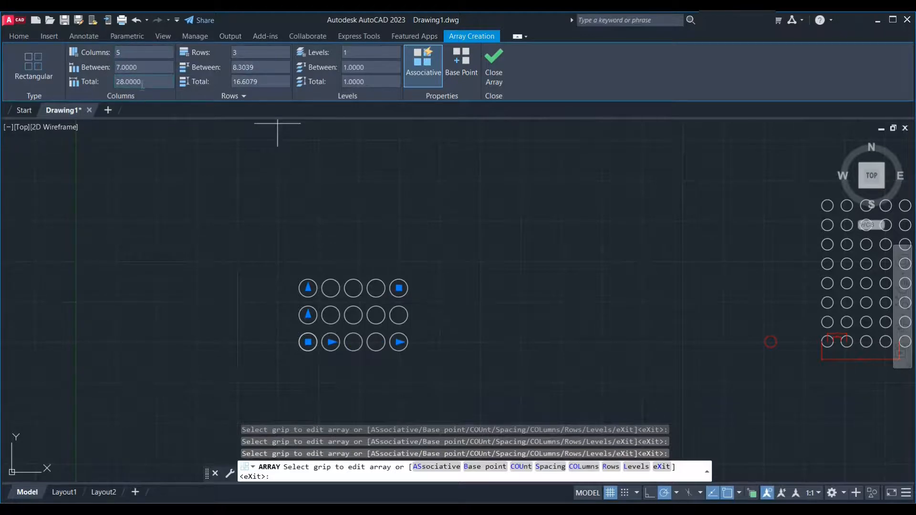
Set the row count of the circle array to 9
{"action": "left_click_drag", "start_coordinate": [243, 53], "coordinate": [225, 52]}
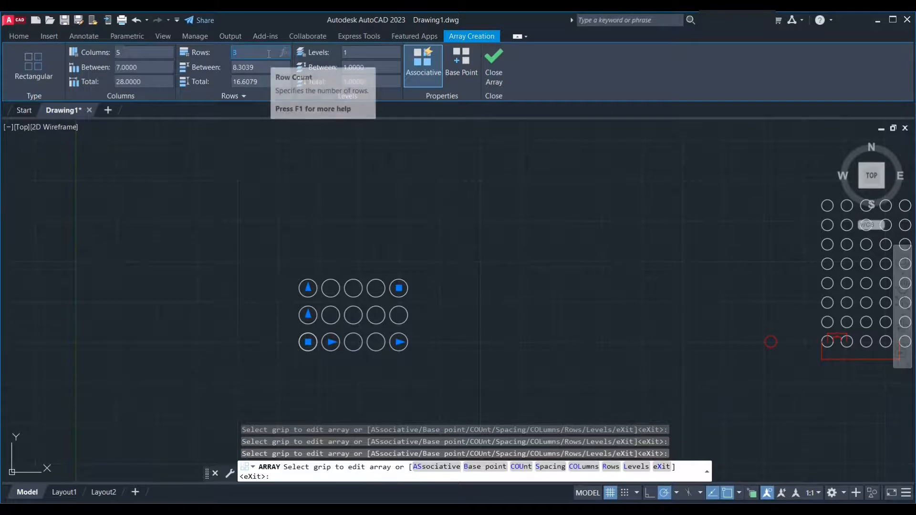
{"action": "type", "text": "9"}
{"action": "key", "text": "Return"}
{"action": "scroll", "coordinate": [377, 350], "scroll_direction": "down", "scroll_amount": 2}
{"action": "scroll", "coordinate": [377, 351], "scroll_direction": "up", "scroll_amount": 2}
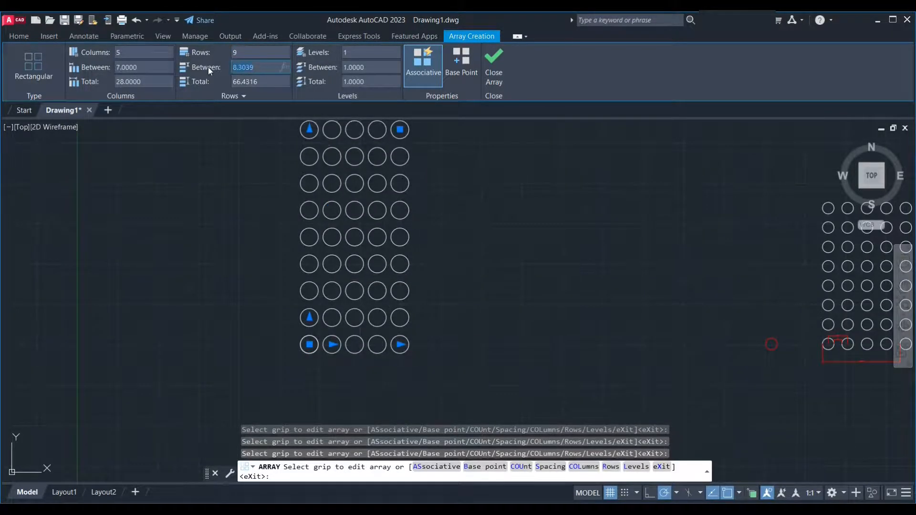
Set the distance between the circle array's rows to 9
{"action": "type", "text": "9"}
{"action": "key", "text": "Return"}
{"action": "scroll", "coordinate": [457, 379], "scroll_direction": "down", "scroll_amount": 2}
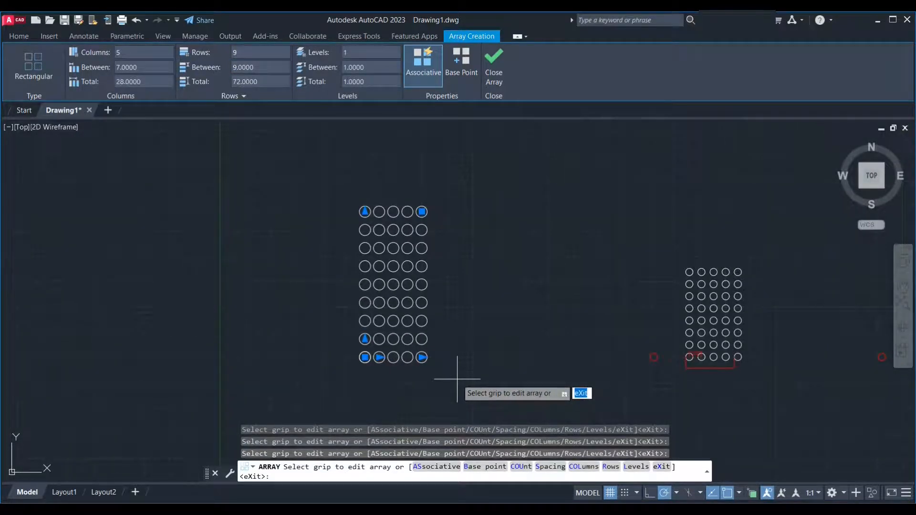
{"action": "scroll", "coordinate": [420, 344], "scroll_direction": "up", "scroll_amount": 4}
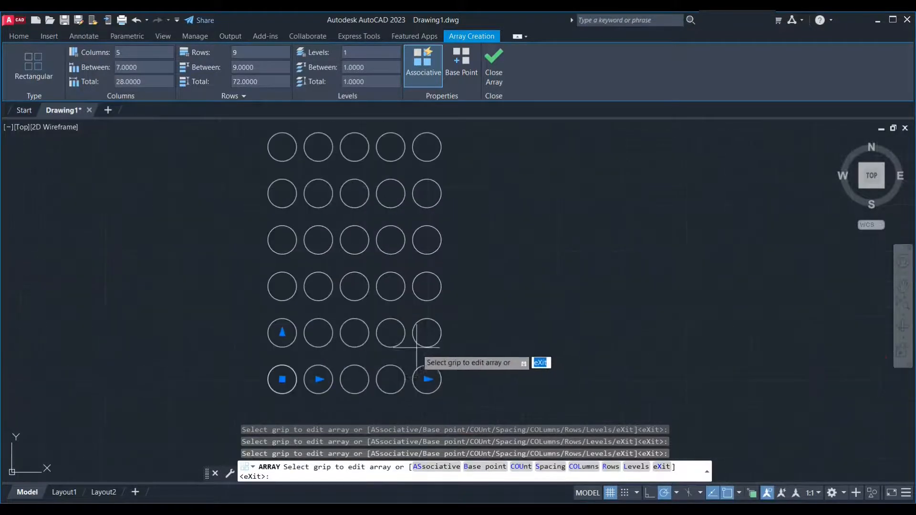
{"action": "scroll", "coordinate": [346, 391], "scroll_direction": "down", "scroll_amount": 2}
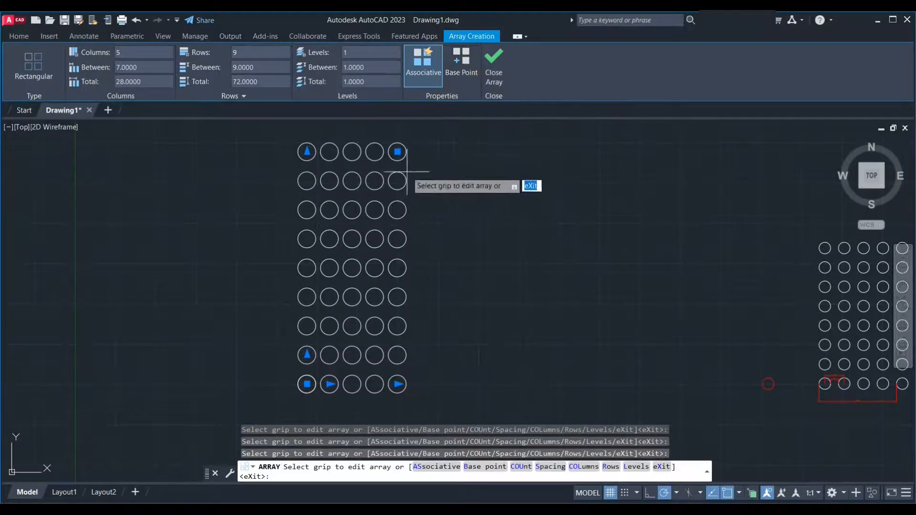
Try an array base point in the empty area left of the circles, and restore it to the lower-left circle's centre
{"action": "left_click", "coordinate": [460, 73]}
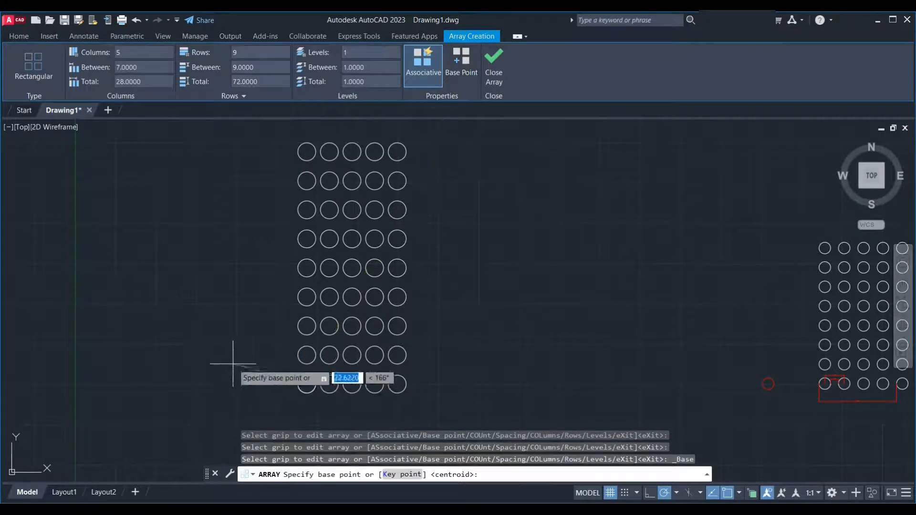
{"action": "left_click", "coordinate": [189, 307]}
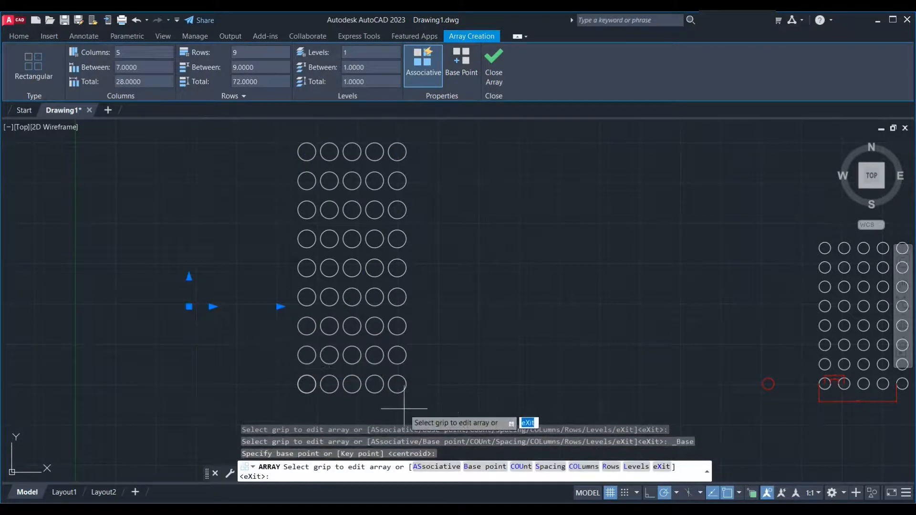
{"action": "left_click", "coordinate": [460, 73]}
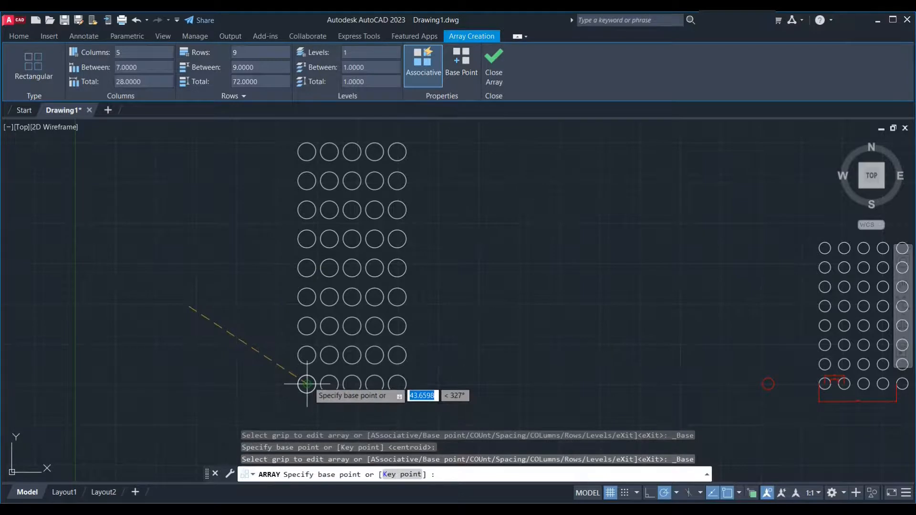
{"action": "left_click", "coordinate": [307, 384]}
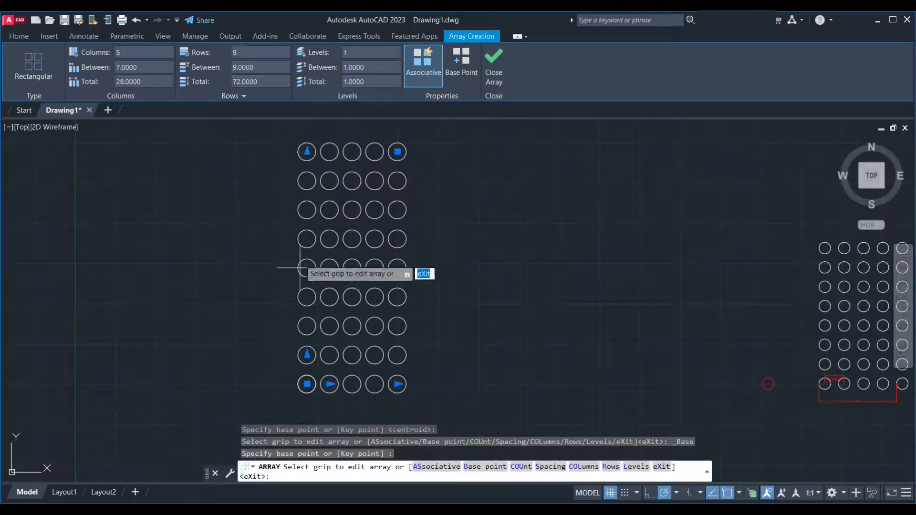
{"action": "scroll", "coordinate": [305, 382], "scroll_direction": "up", "scroll_amount": 3}
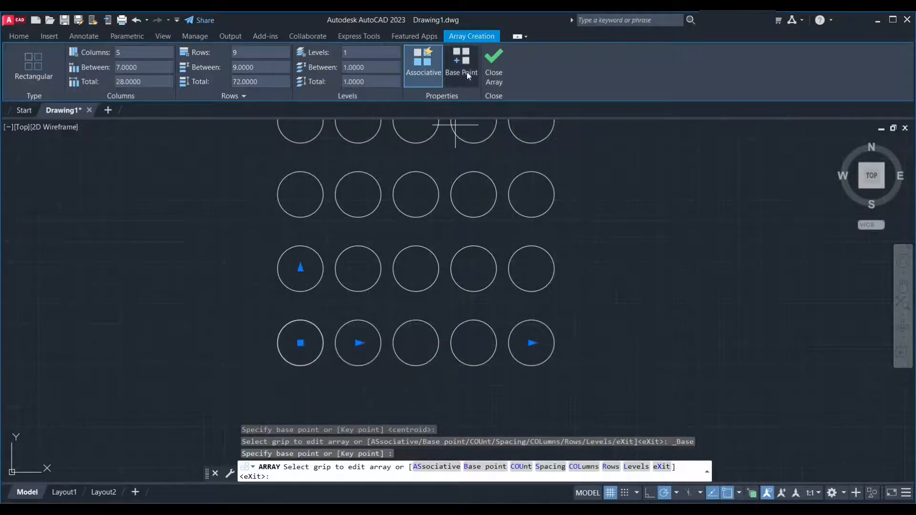
{"action": "scroll", "coordinate": [312, 380], "scroll_direction": "down", "scroll_amount": 3}
{"action": "scroll", "coordinate": [311, 379], "scroll_direction": "down", "scroll_amount": 2}
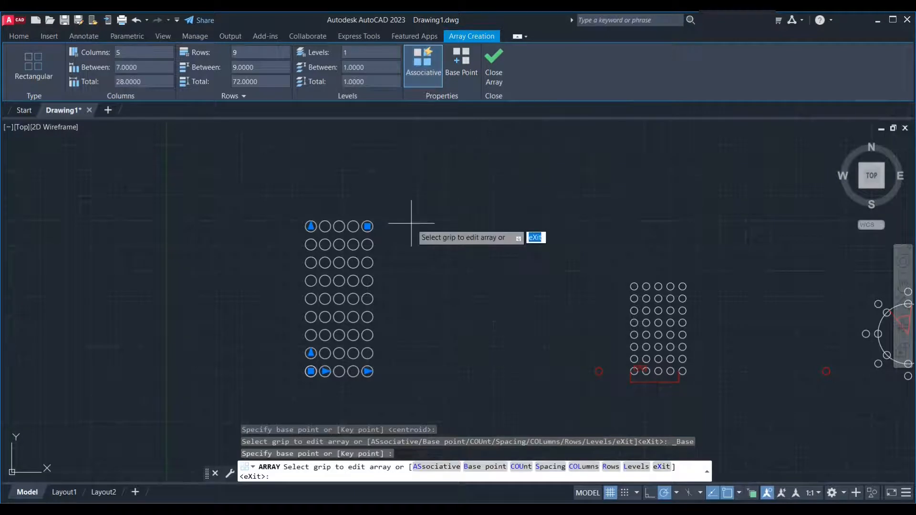
Switch the array's Associative property off and back on, and finish the array
{"action": "left_click", "coordinate": [435, 83]}
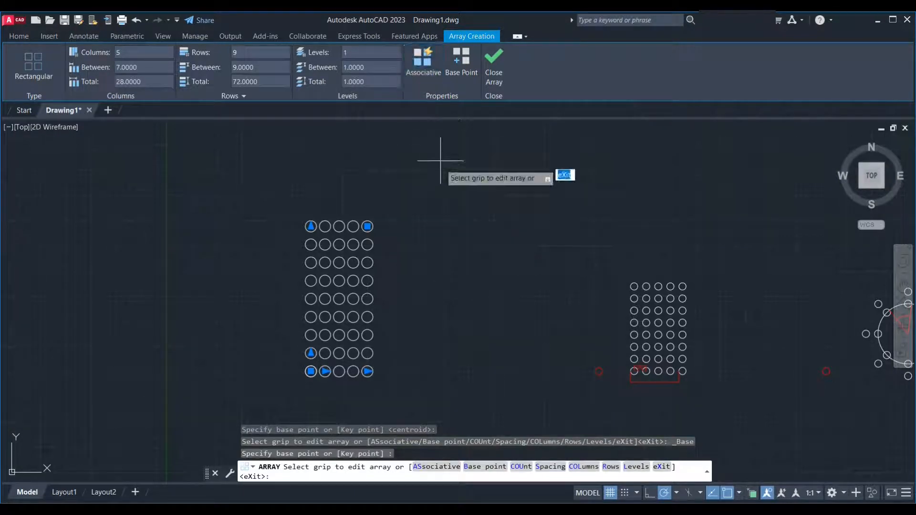
{"action": "left_click", "coordinate": [423, 86]}
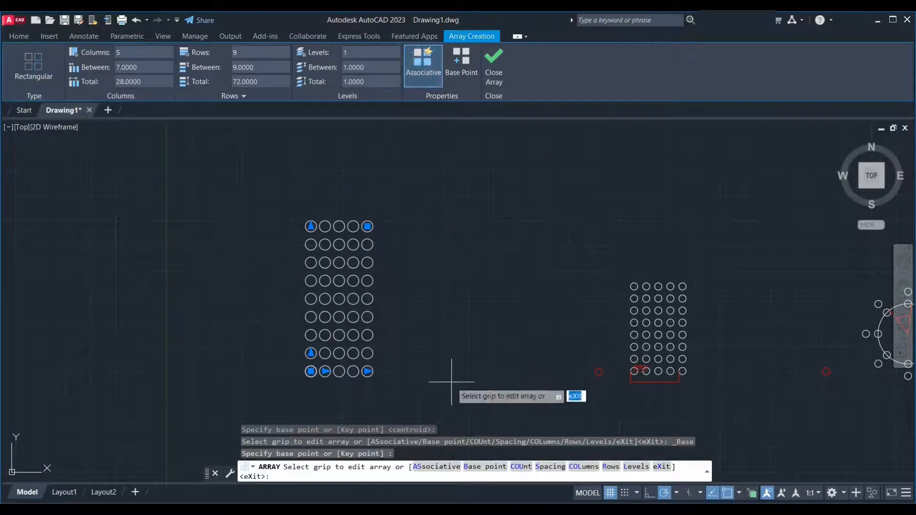
{"action": "key", "text": "Return"}
Move the finished circle array to the left to free up space beside it
{"action": "left_click", "coordinate": [410, 399]}
{"action": "left_click", "coordinate": [306, 311]}
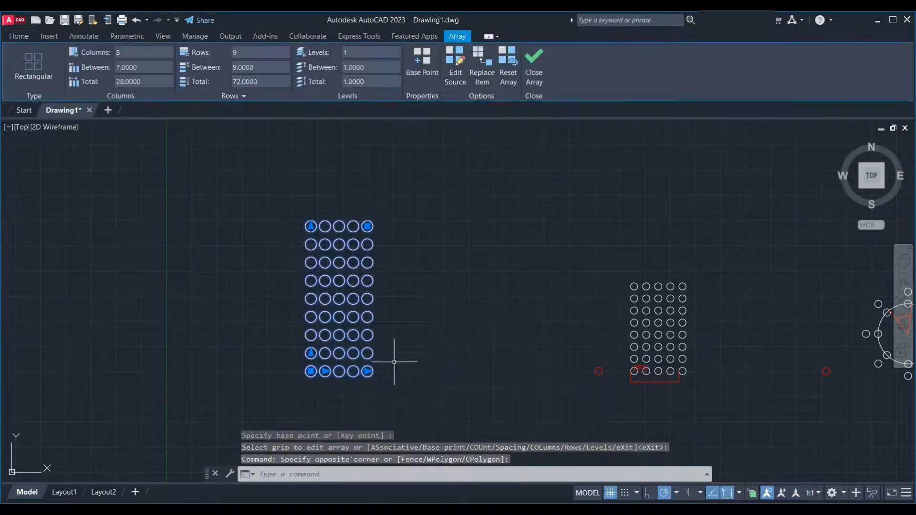
{"action": "type", "text": "m"}
{"action": "key", "text": "Return"}
{"action": "left_click", "coordinate": [423, 376]}
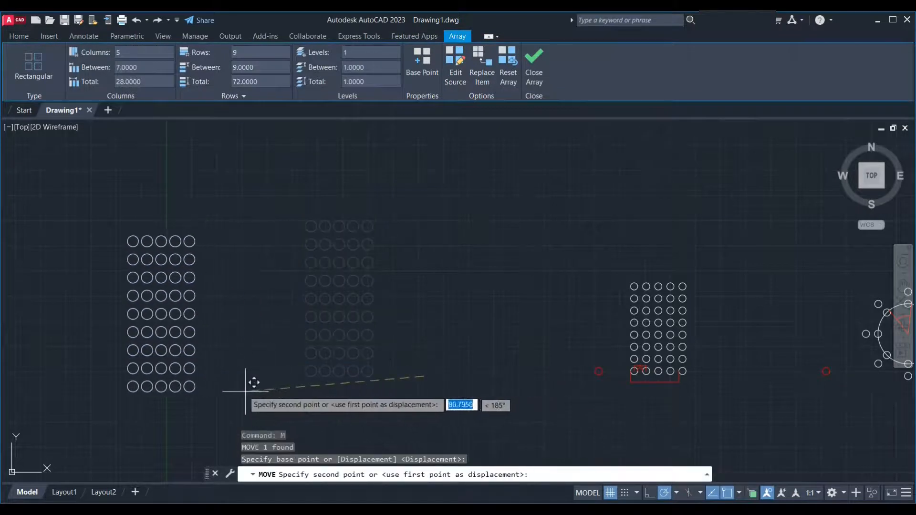
{"action": "left_click", "coordinate": [245, 378]}
Draw a small circle just right of the moved array, level with its bottom row
{"action": "type", "text": "c"}
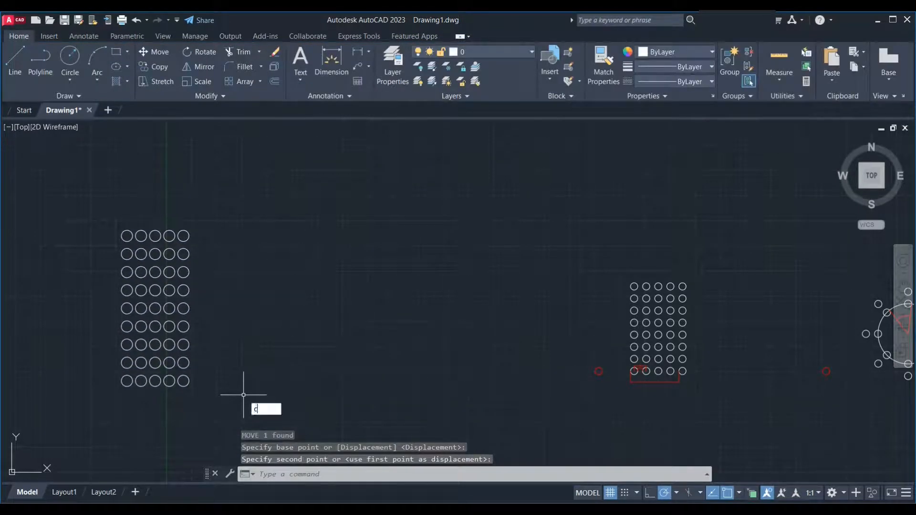
{"action": "key", "text": "Return"}
{"action": "left_click", "coordinate": [266, 383]}
{"action": "left_click", "coordinate": [268, 389]}
Start an array of the new circle with the Rectangular type
{"action": "left_click", "coordinate": [274, 387]}
{"action": "left_click", "coordinate": [242, 359]}
{"action": "type", "text": "ar"}
{"action": "key", "text": "Return"}
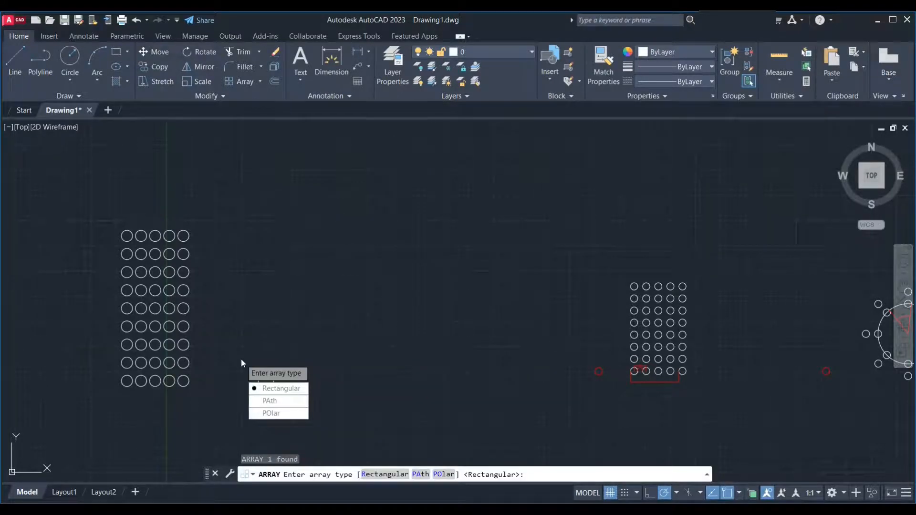
{"action": "key", "text": "Return"}
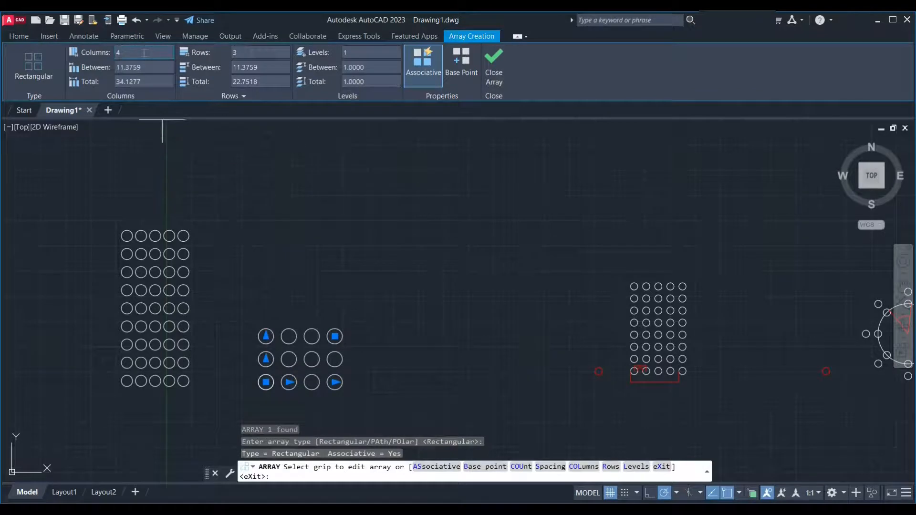
Set the second circle array to 5 columns and 10 rows
{"action": "type", "text": "5"}
{"action": "left_click", "coordinate": [272, 54]}
{"action": "key", "text": "BackSpace"}
{"action": "type", "text": "10"}
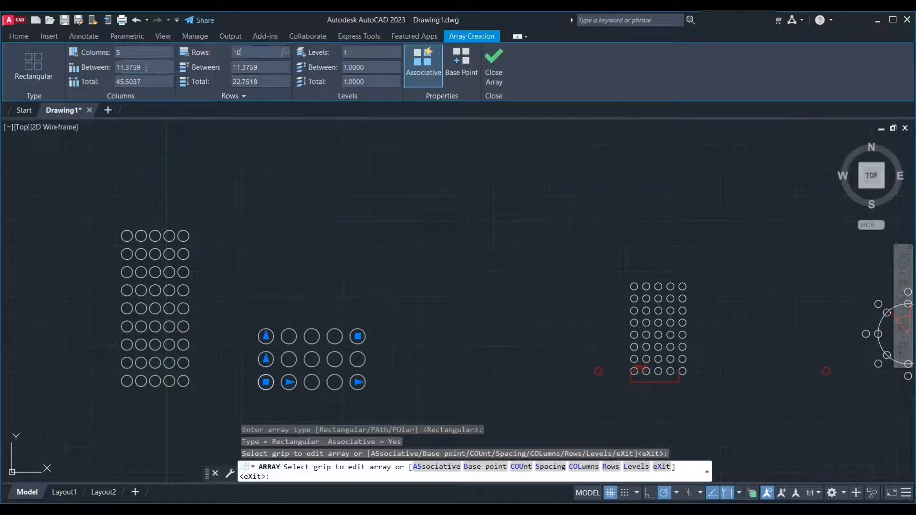
{"action": "key", "text": "Return"}
Set the column spacing of the 10-row circle array to 9
{"action": "left_click", "coordinate": [144, 67]}
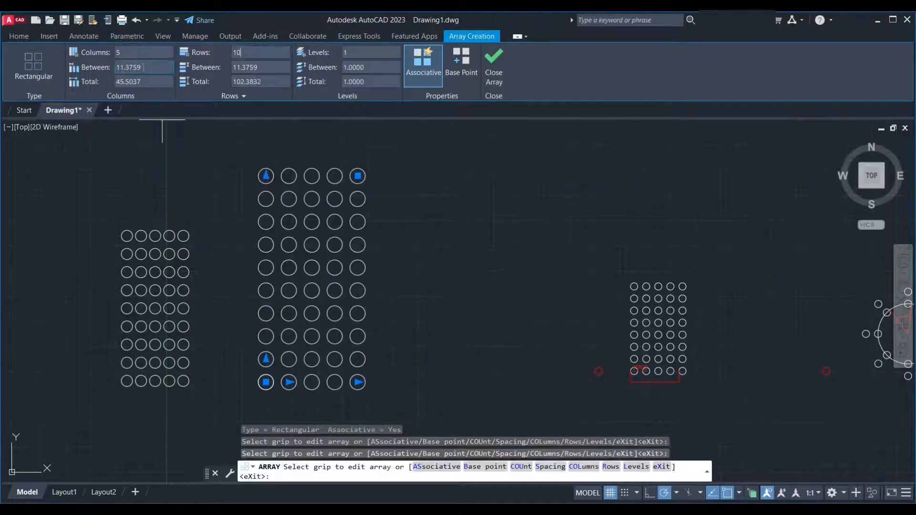
{"action": "type", "text": "9"}
{"action": "key", "text": "Return"}
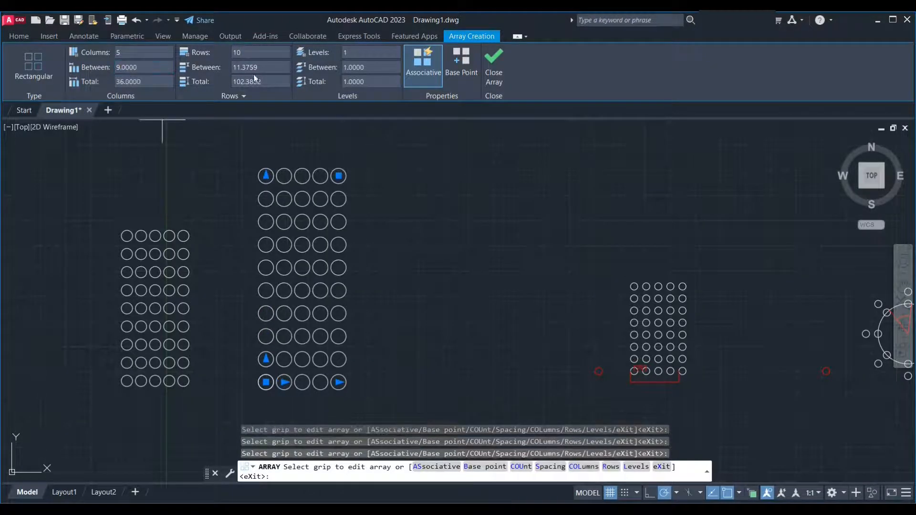
Set the second circle array's row spacing to 9 and its row count to 9
{"action": "type", "text": "9"}
{"action": "key", "text": "Return"}
{"action": "left_click", "coordinate": [220, 53]}
{"action": "type", "text": "9"}
{"action": "key", "text": "Return"}
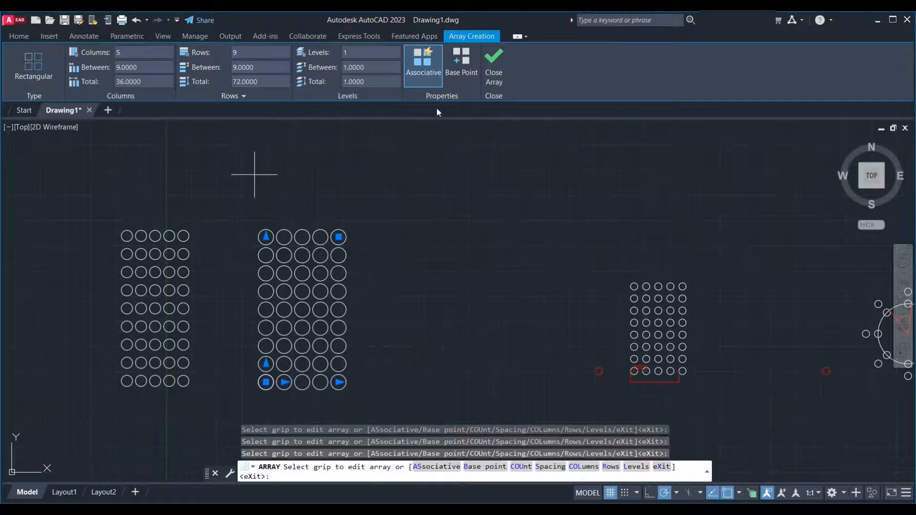
Turn off associativity for the second circle array and finish creating it
{"action": "left_click", "coordinate": [430, 82]}
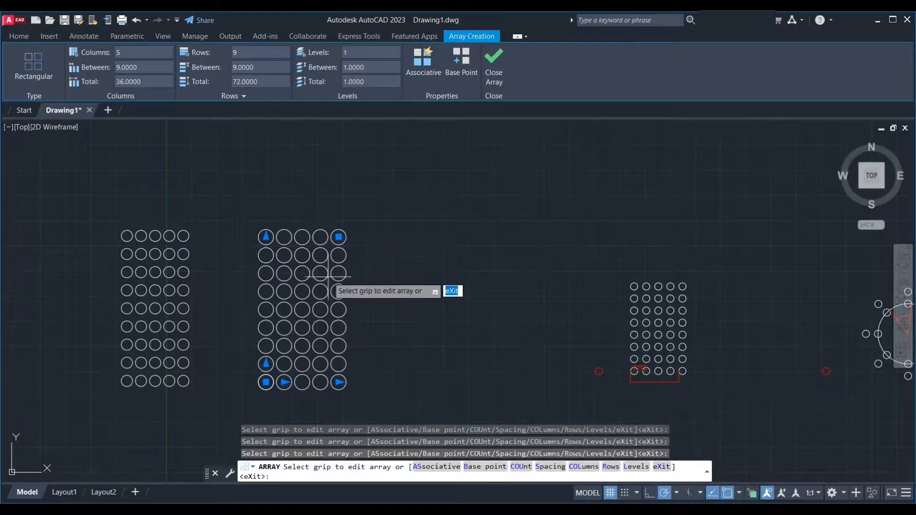
{"action": "key", "text": "Return"}
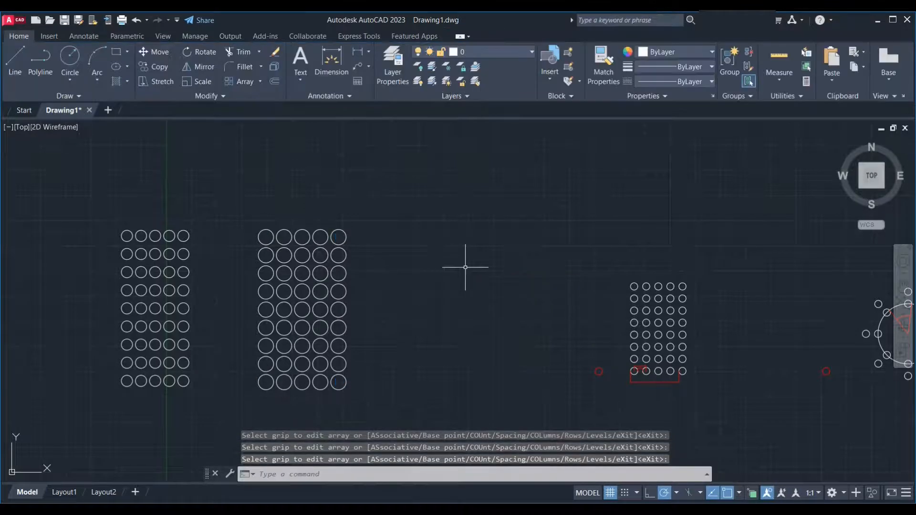
Select the first array and a corner circle of the second array in turn to compare how they select
{"action": "middle_click_drag", "start_coordinate": [301, 364], "coordinate": [424, 335]}
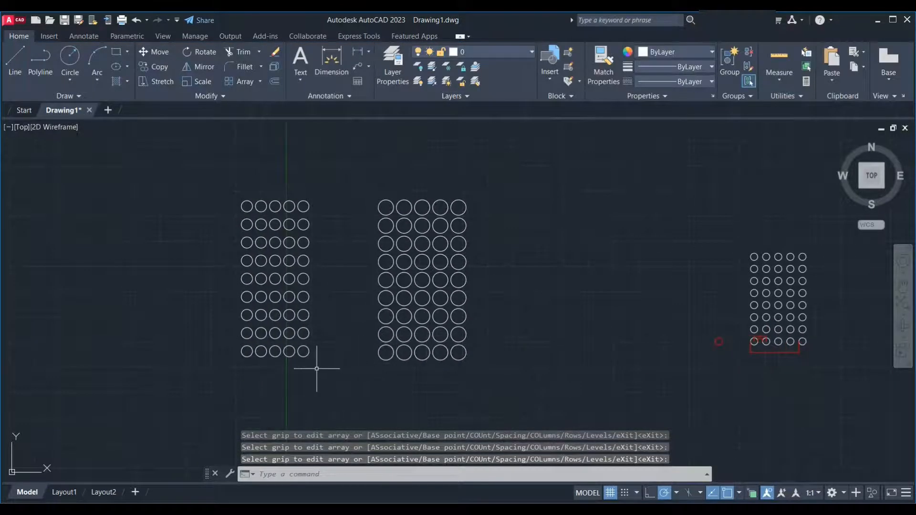
{"action": "left_click", "coordinate": [305, 353]}
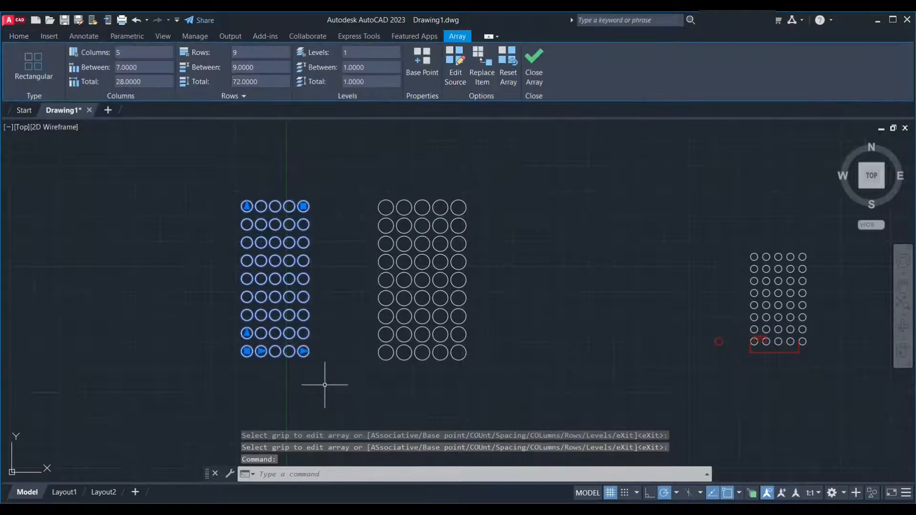
{"action": "key", "text": "Escape"}
{"action": "left_click", "coordinate": [384, 353]}
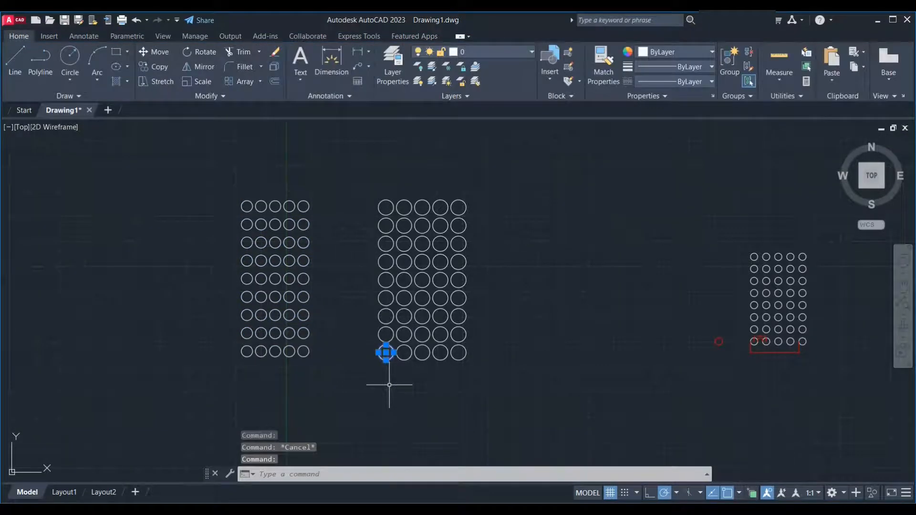
{"action": "left_click", "coordinate": [306, 352]}
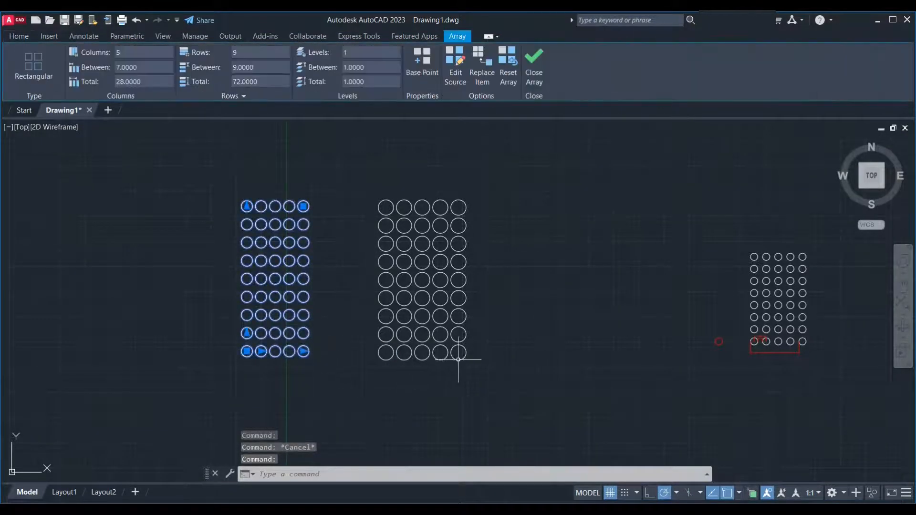
{"action": "key", "text": "Escape"}
Draw a larger circle in the empty space between the second array and the small array farther right
{"action": "type", "text": "c"}
{"action": "key", "text": "Return"}
{"action": "left_click", "coordinate": [585, 316]}
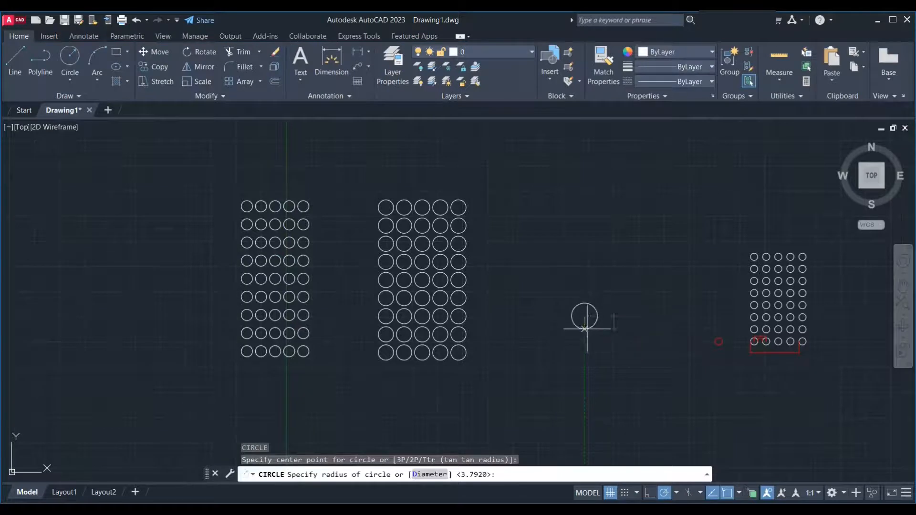
{"action": "left_click", "coordinate": [588, 329]}
Create a rectangular array of the larger circle in 4 columns and 3 rows with associativity turned on
{"action": "left_click", "coordinate": [608, 348]}
{"action": "left_click", "coordinate": [570, 293]}
{"action": "type", "text": "ar"}
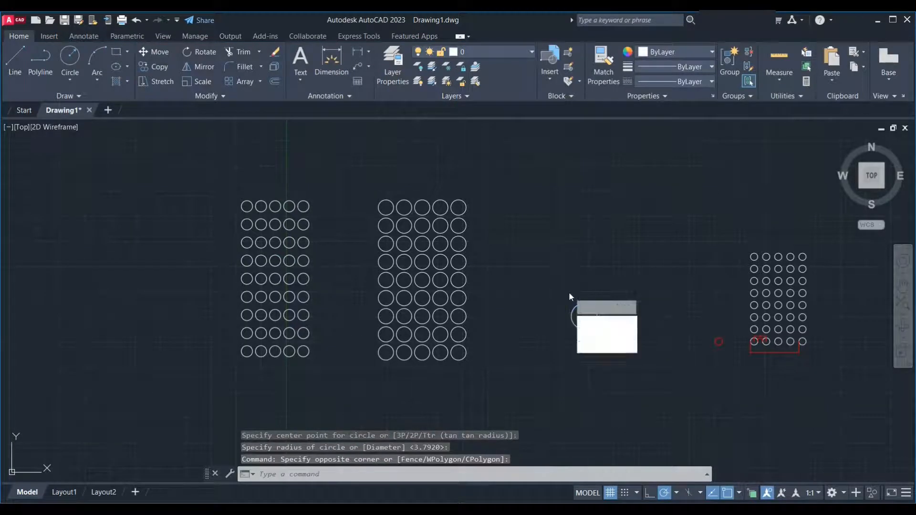
{"action": "key", "text": "Return"}
{"action": "key", "text": "Return"}
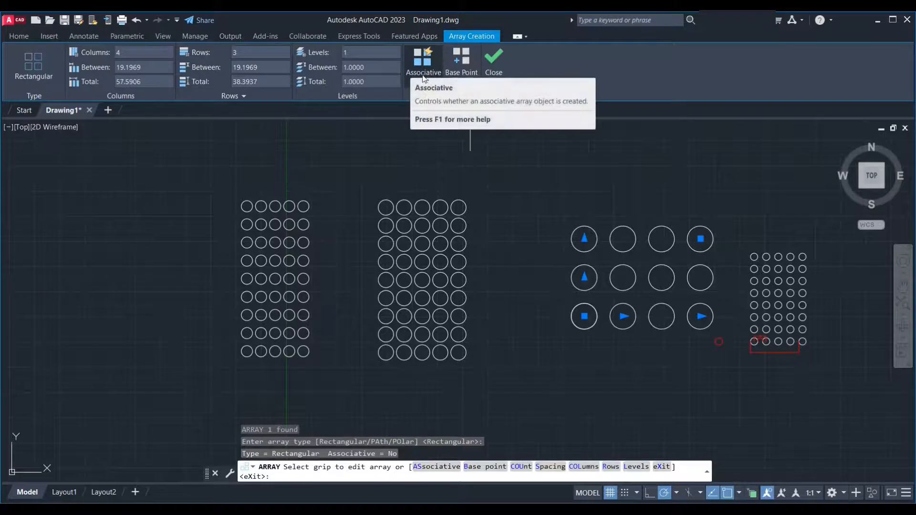
{"action": "left_click", "coordinate": [424, 77]}
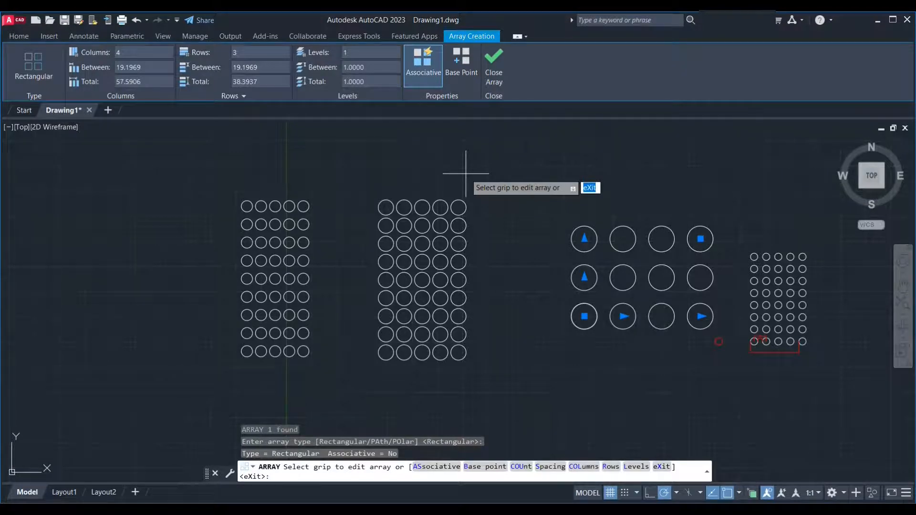
{"action": "key", "text": "Return"}
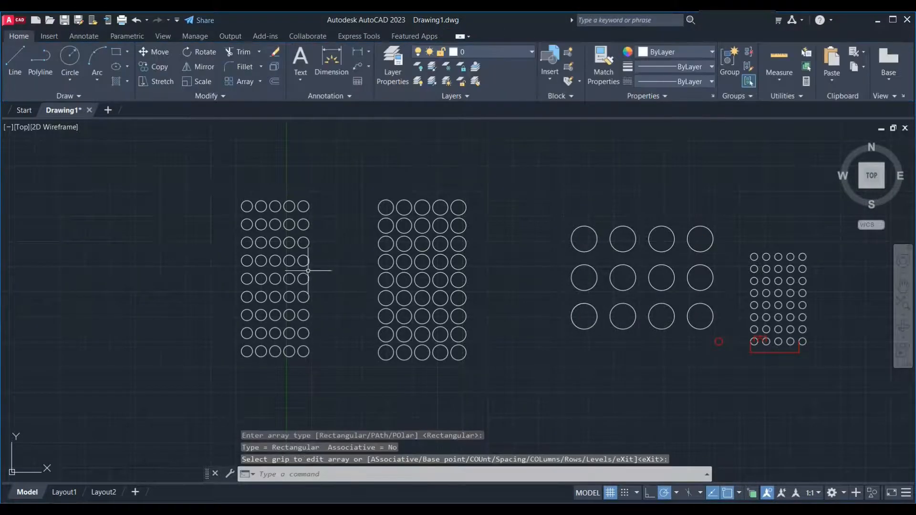
Select the leftmost array and the 4-column array in turn to check whether each behaves as one object
{"action": "left_click", "coordinate": [304, 281]}
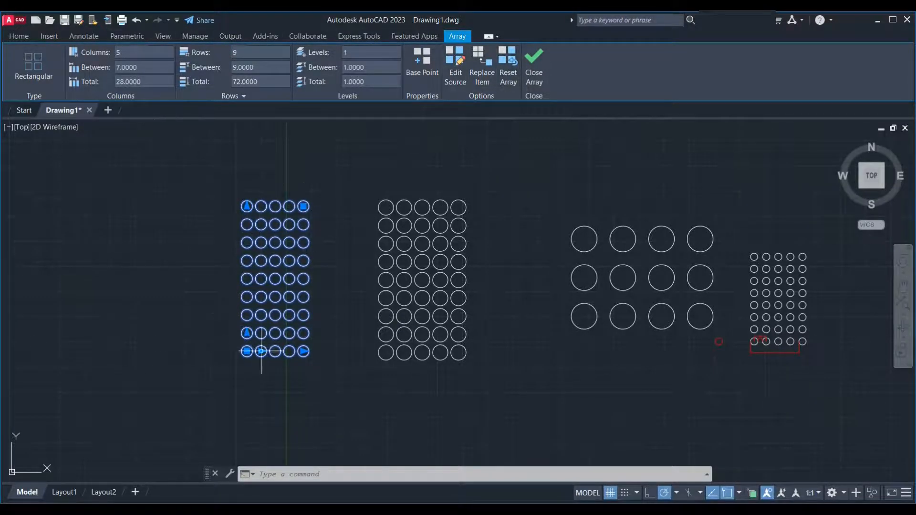
{"action": "key", "text": "Escape"}
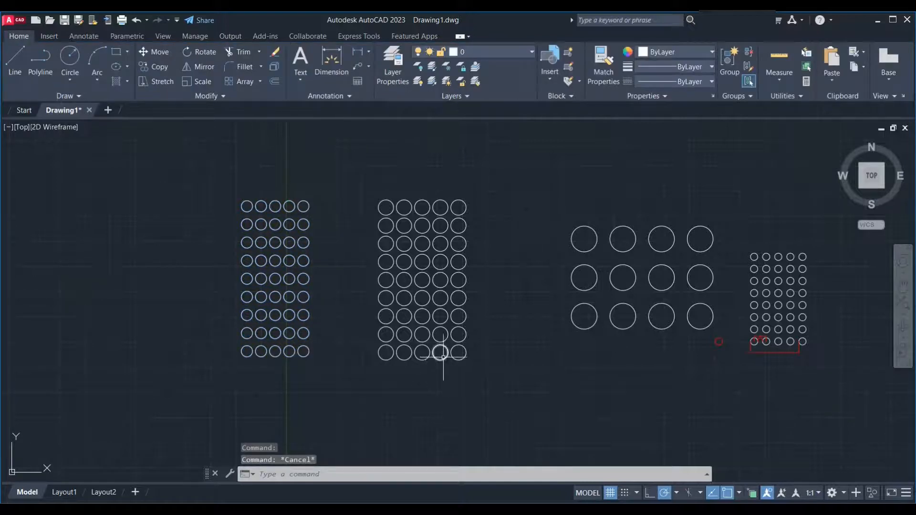
{"action": "left_click", "coordinate": [583, 323]}
{"action": "key", "text": "Escape"}
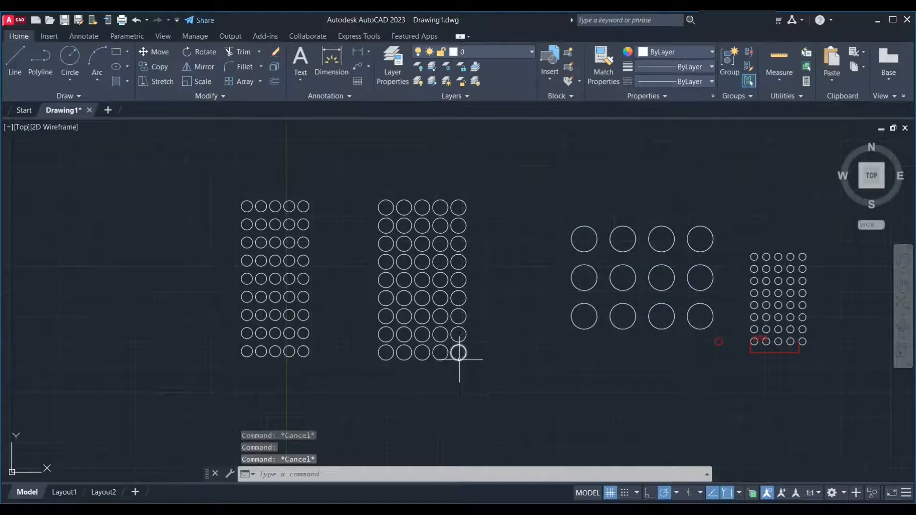
Select circles one by one along the bottom row and inner columns of the non-associative array to check their independence
{"action": "left_click", "coordinate": [459, 359]}
{"action": "left_click", "coordinate": [437, 357]}
{"action": "left_click", "coordinate": [420, 358]}
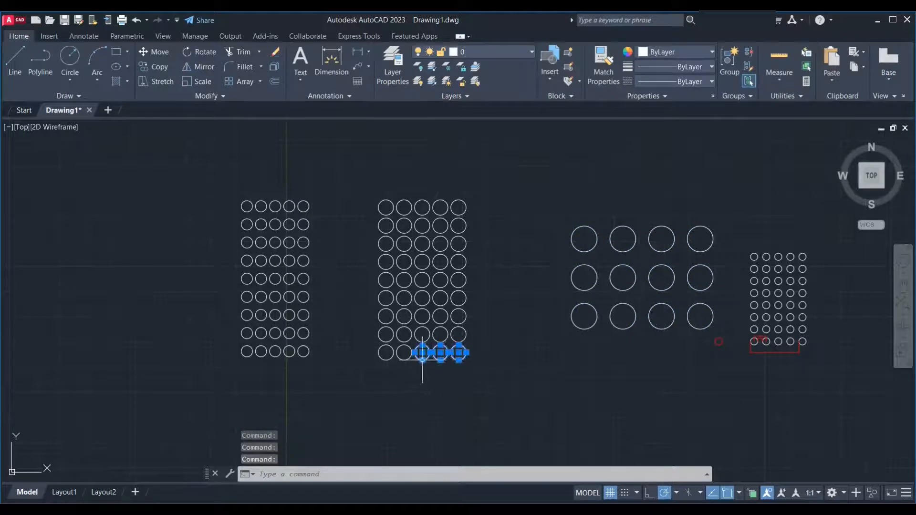
{"action": "left_click", "coordinate": [403, 356]}
{"action": "left_click", "coordinate": [386, 355]}
{"action": "left_click", "coordinate": [404, 317]}
{"action": "left_click", "coordinate": [404, 298]}
{"action": "left_click", "coordinate": [404, 281]}
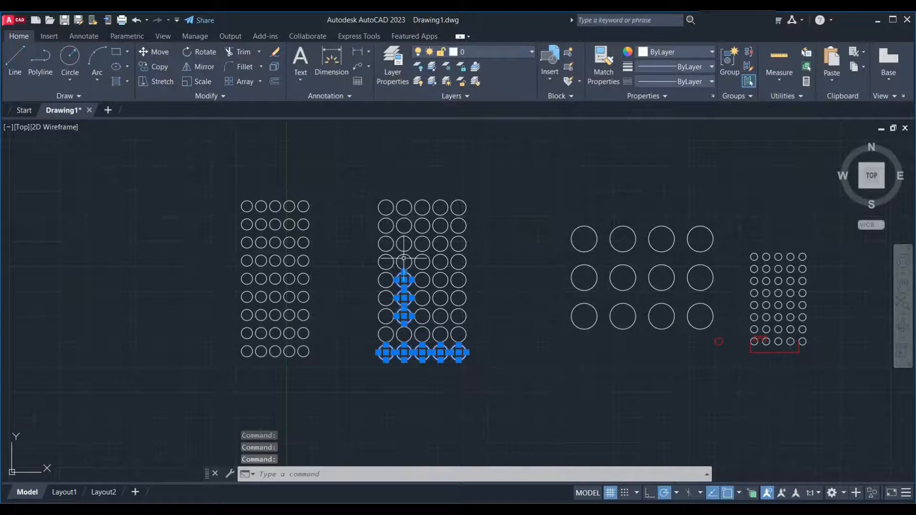
{"action": "key", "text": "Escape"}
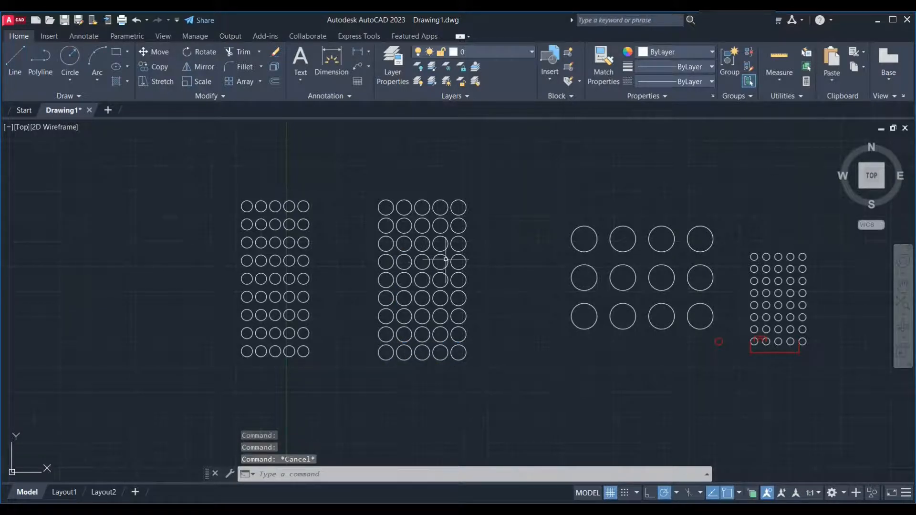
{"action": "left_click", "coordinate": [446, 261]}
{"action": "left_click", "coordinate": [445, 242]}
{"action": "left_click", "coordinate": [446, 224]}
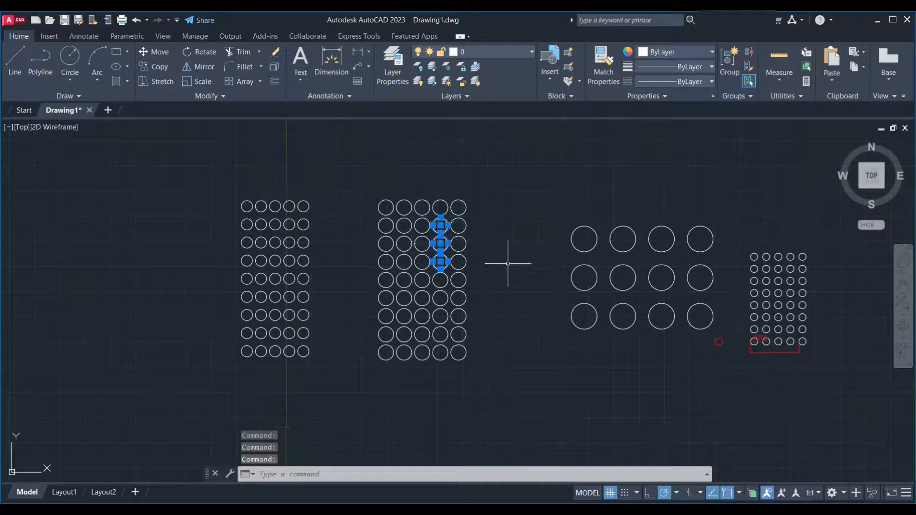
{"action": "key", "text": "Escape"}
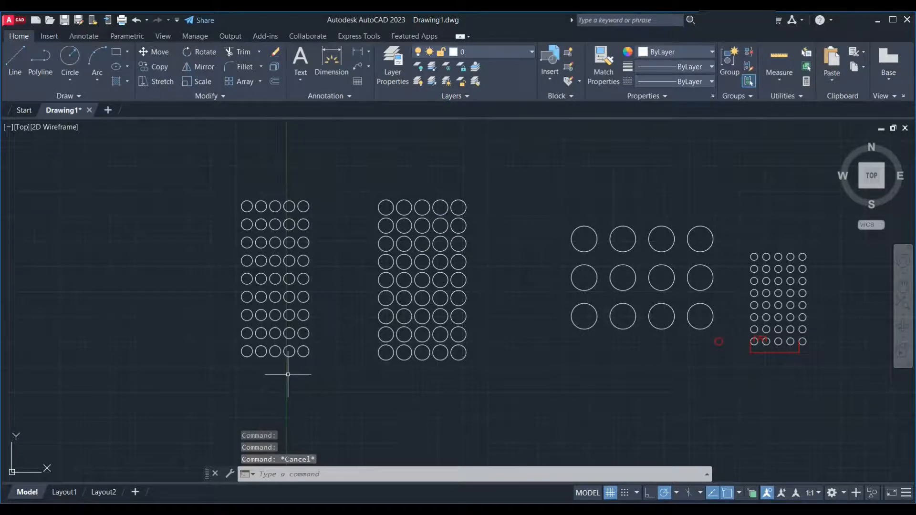
Set the leftmost associative array's row count to 8
{"action": "middle_click_drag", "start_coordinate": [274, 364], "coordinate": [277, 371]}
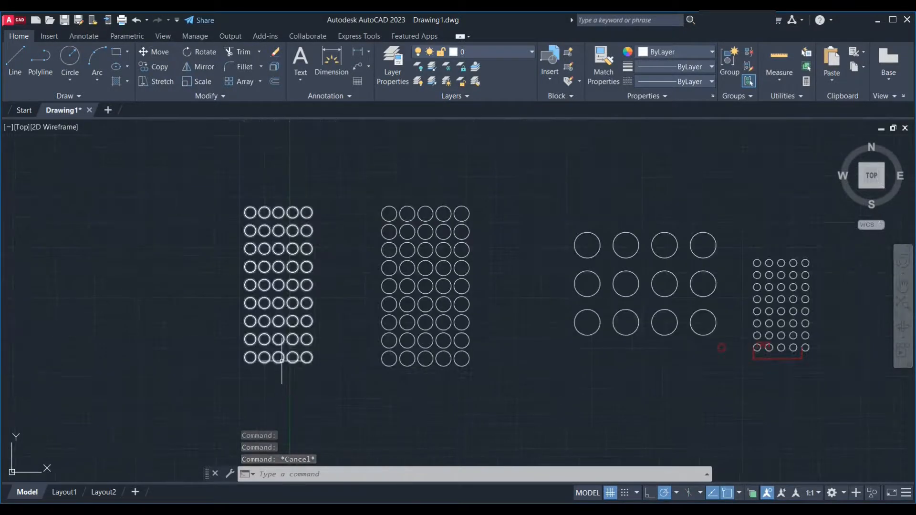
{"action": "left_click", "coordinate": [282, 358]}
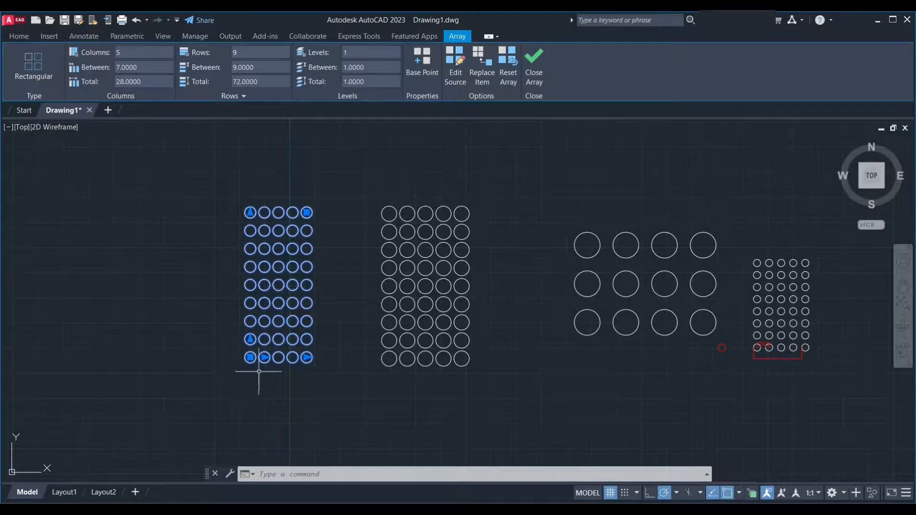
{"action": "scroll", "coordinate": [261, 347], "scroll_direction": "up", "scroll_amount": 2}
{"action": "middle_click_drag", "start_coordinate": [261, 347], "coordinate": [302, 366]}
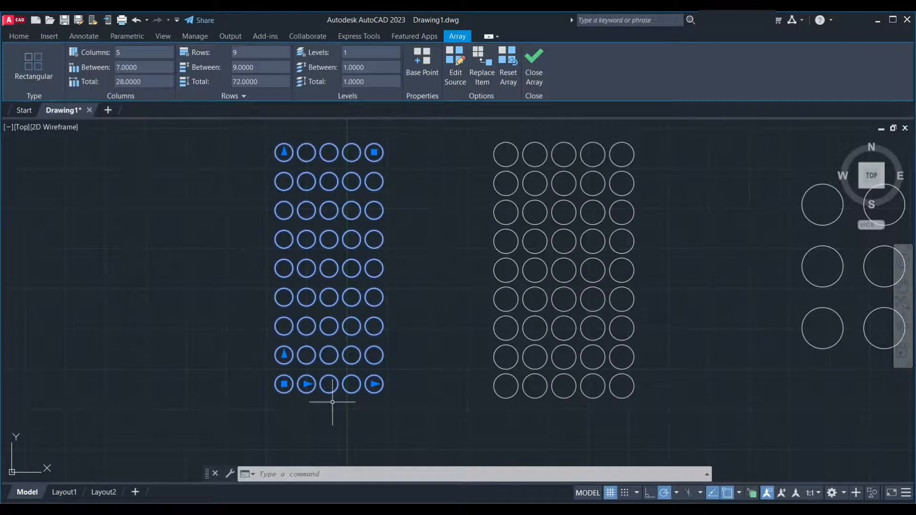
{"action": "scroll", "coordinate": [333, 402], "scroll_direction": "down", "scroll_amount": 2}
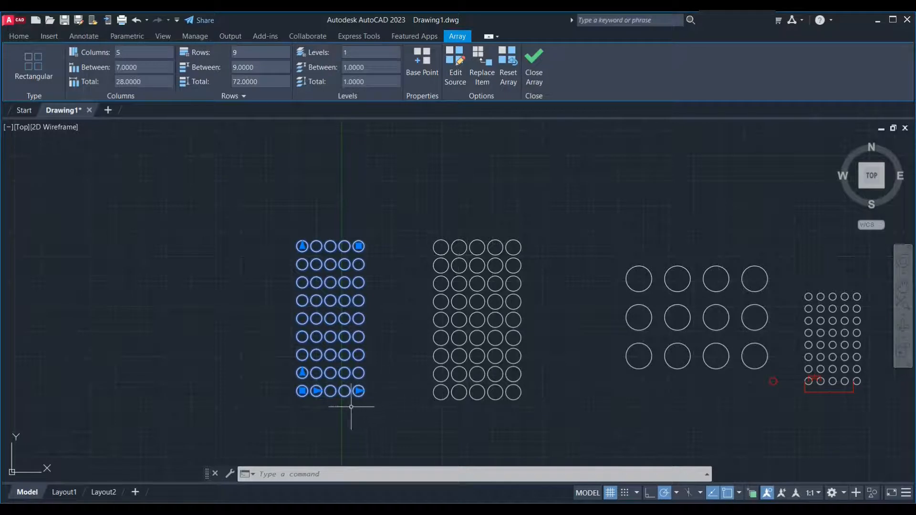
{"action": "scroll", "coordinate": [329, 404], "scroll_direction": "up", "scroll_amount": 2}
{"action": "middle_click_drag", "start_coordinate": [409, 382], "coordinate": [402, 403]}
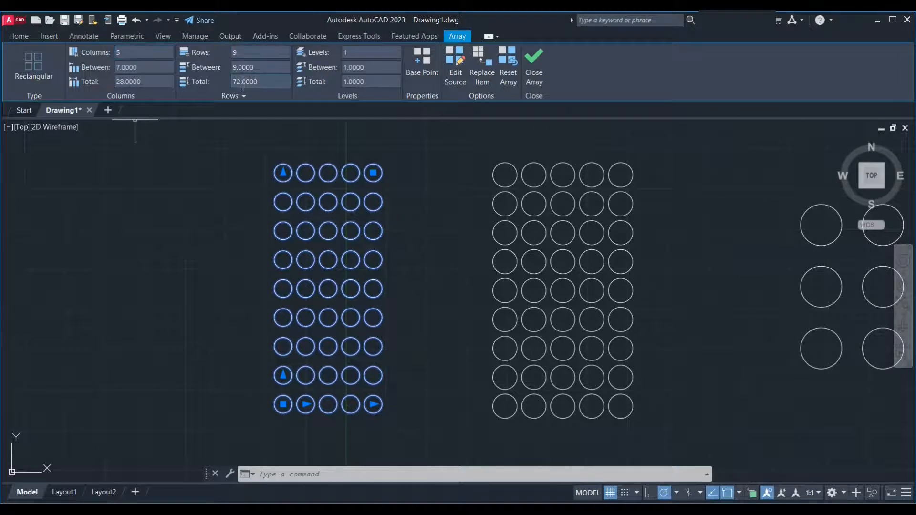
{"action": "left_click_drag", "start_coordinate": [120, 52], "coordinate": [109, 53]}
{"action": "type", "text": "8"}
{"action": "key", "text": "Return"}
Set the leftmost array's column spacing to 8
{"action": "left_click", "coordinate": [110, 67]}
{"action": "type", "text": "58"}
{"action": "key", "text": "Return"}
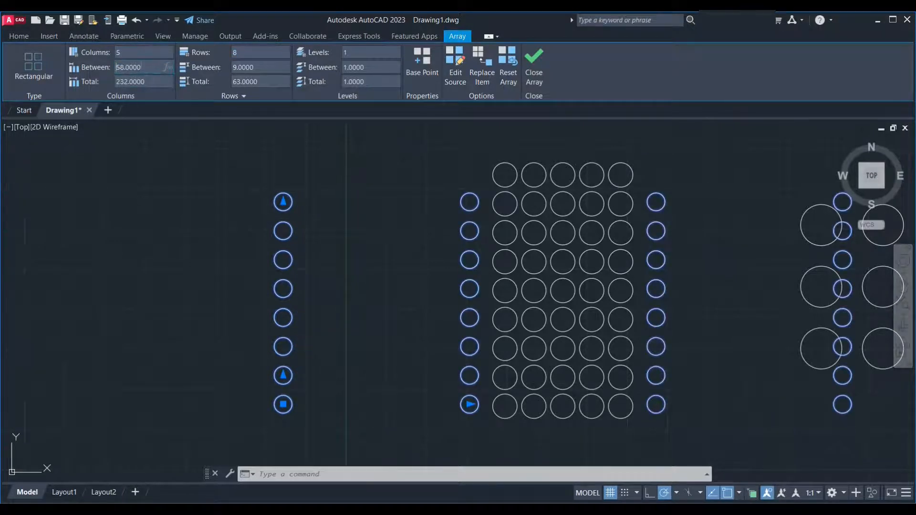
{"action": "type", "text": "8"}
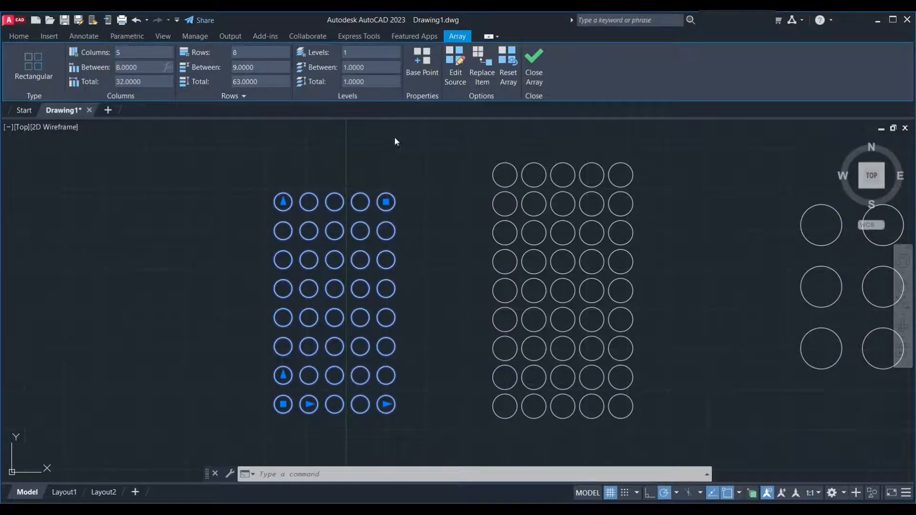
Move the leftmost array's base point to a free spot left of the circles and back to the bottom-left circle's center
{"action": "left_click", "coordinate": [411, 72]}
{"action": "left_click", "coordinate": [157, 303]}
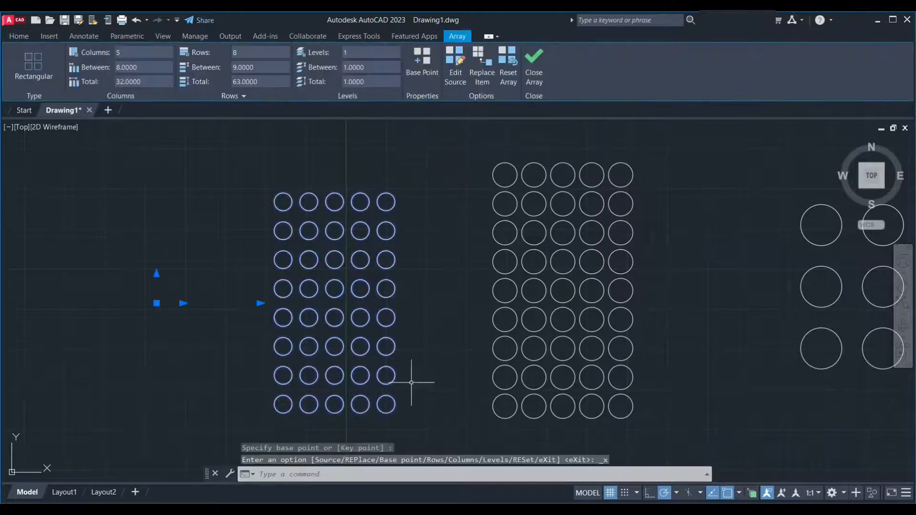
{"action": "left_click", "coordinate": [432, 72]}
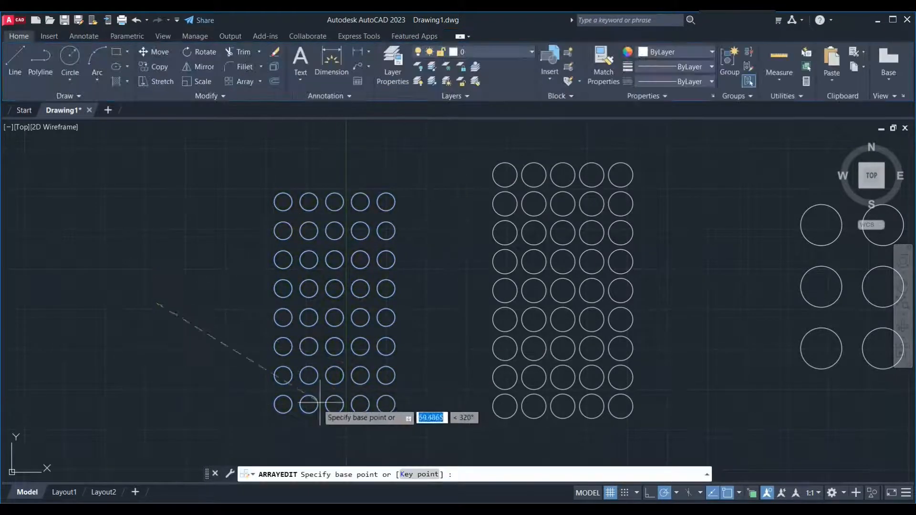
{"action": "left_click", "coordinate": [283, 404]}
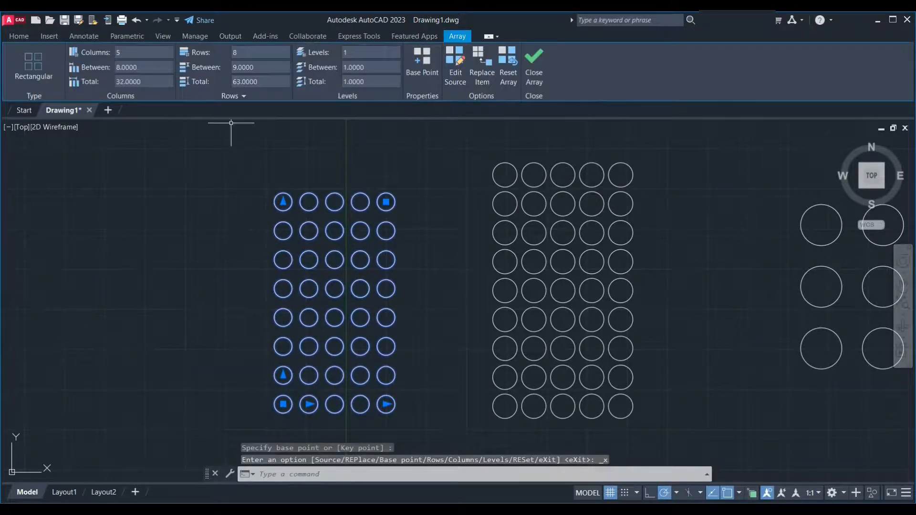
Open the leftmost associative array's source for editing through its bottom-left circle and accept the array editing state
{"action": "middle_click_drag", "start_coordinate": [436, 250], "coordinate": [460, 227]}
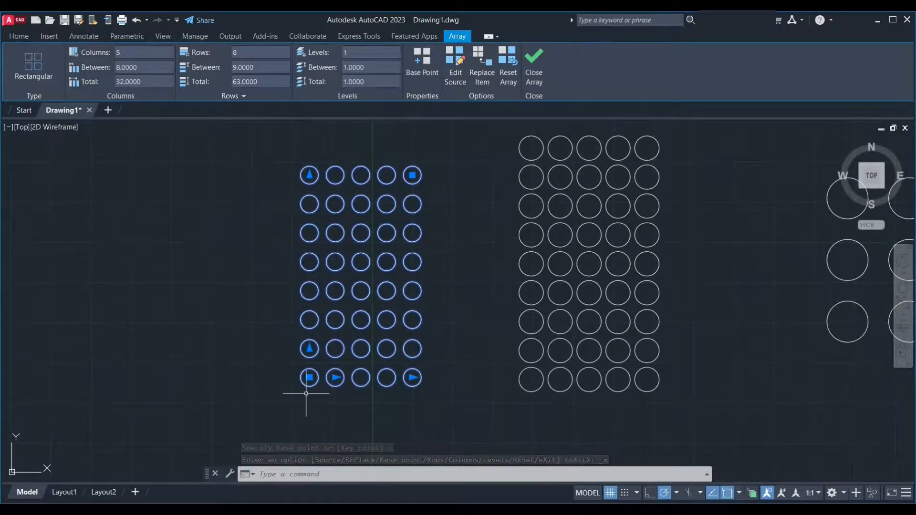
{"action": "scroll", "coordinate": [308, 392], "scroll_direction": "up", "scroll_amount": 6}
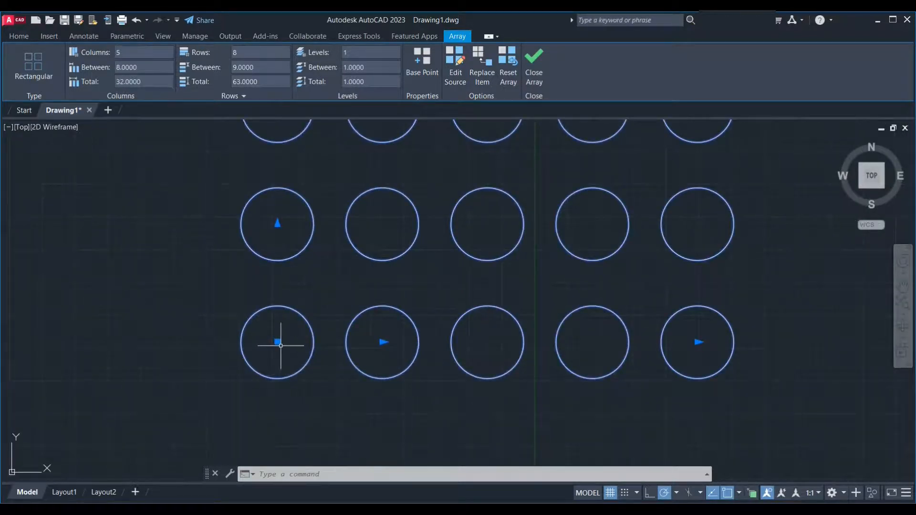
{"action": "scroll", "coordinate": [339, 395], "scroll_direction": "down", "scroll_amount": 2}
{"action": "scroll", "coordinate": [340, 394], "scroll_direction": "down", "scroll_amount": 2}
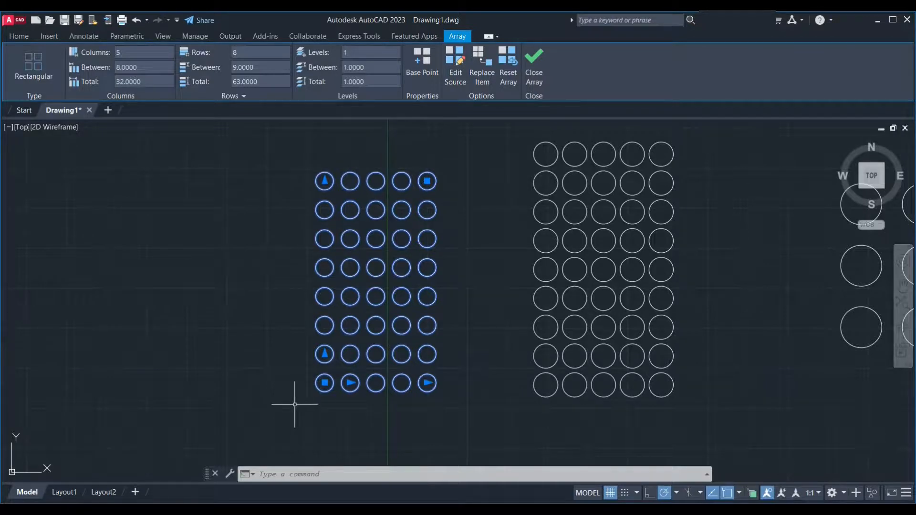
{"action": "scroll", "coordinate": [295, 405], "scroll_direction": "up", "scroll_amount": 5}
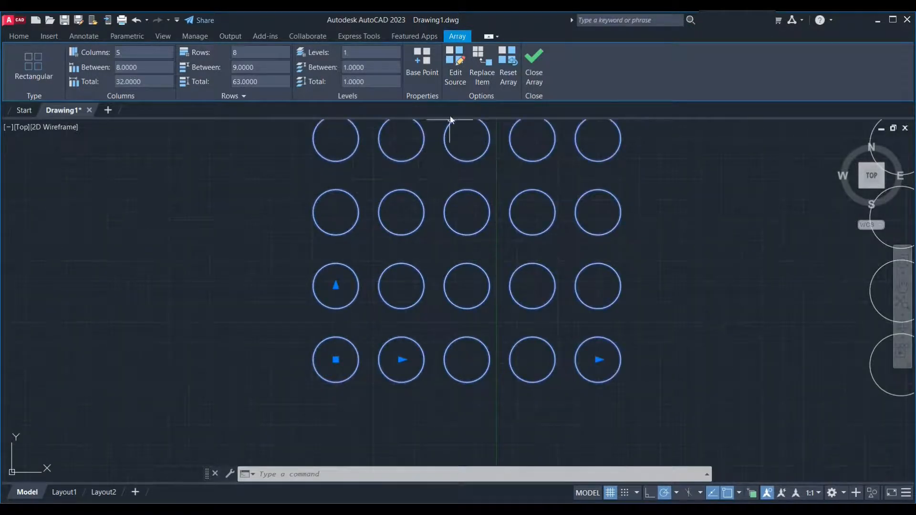
{"action": "left_click", "coordinate": [457, 83]}
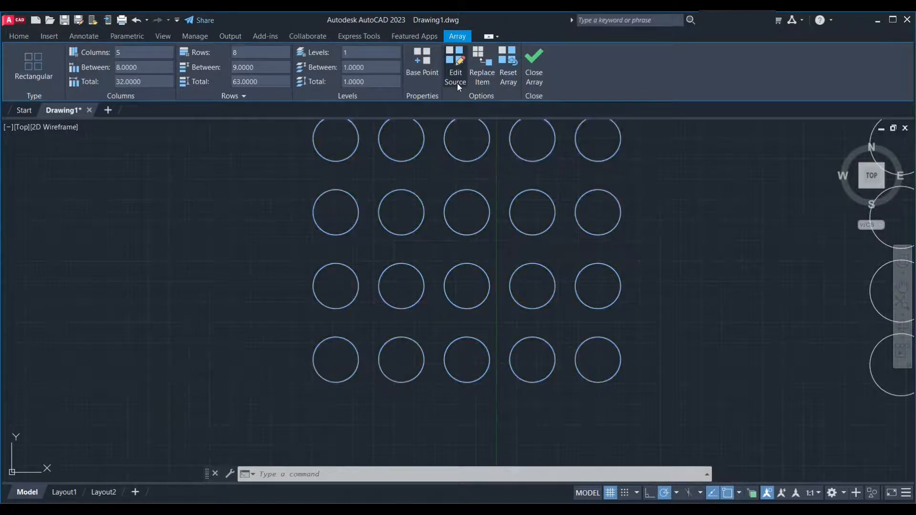
{"action": "left_click", "coordinate": [349, 378]}
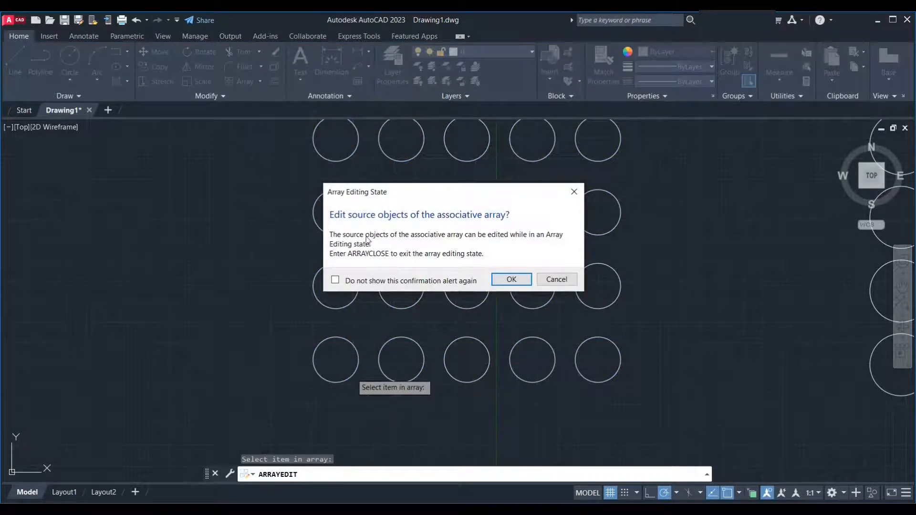
{"action": "left_click", "coordinate": [512, 280]}
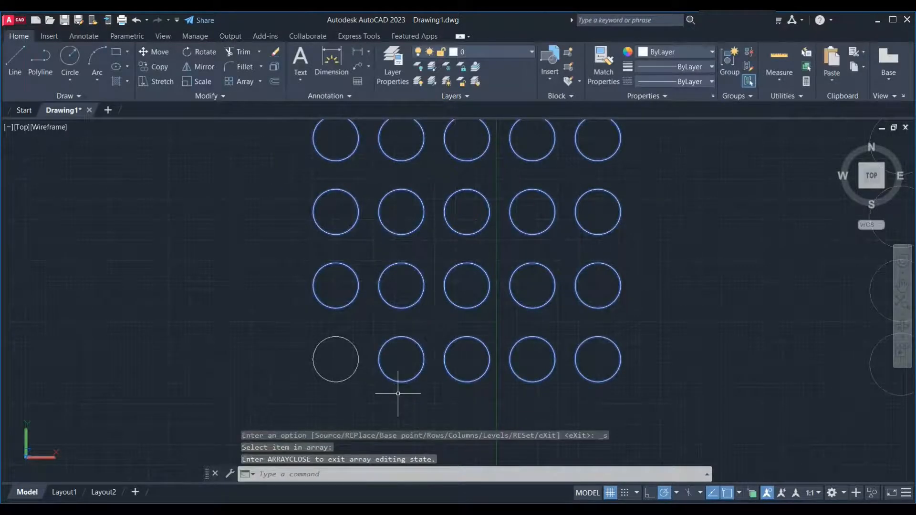
Draw a smaller concentric circle inside the array's bottom-left source circle
{"action": "scroll", "coordinate": [320, 377], "scroll_direction": "up", "scroll_amount": 2}
{"action": "scroll", "coordinate": [323, 381], "scroll_direction": "up", "scroll_amount": 2}
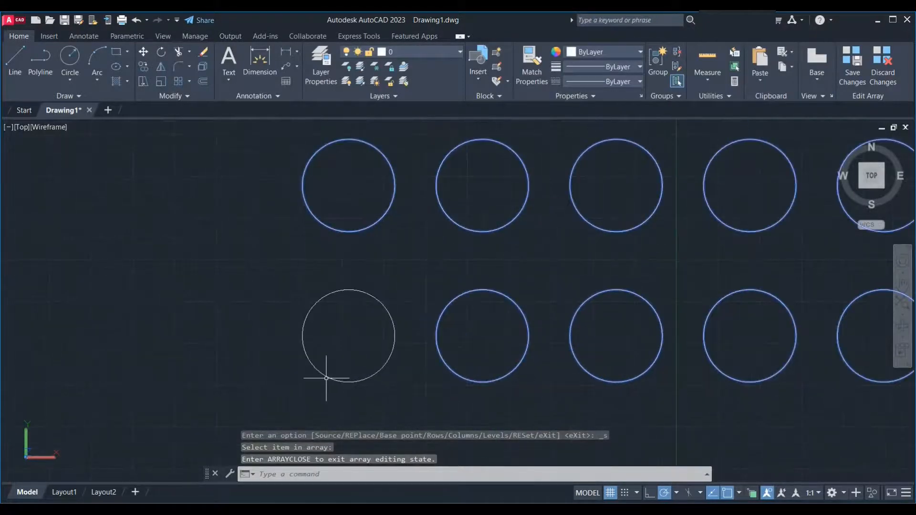
{"action": "left_click", "coordinate": [327, 379]}
{"action": "type", "text": "c"}
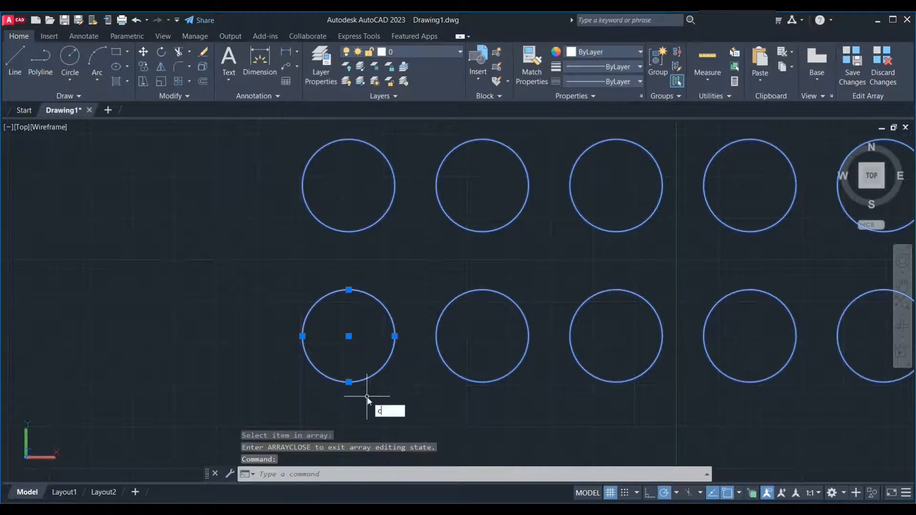
{"action": "key", "text": "Return"}
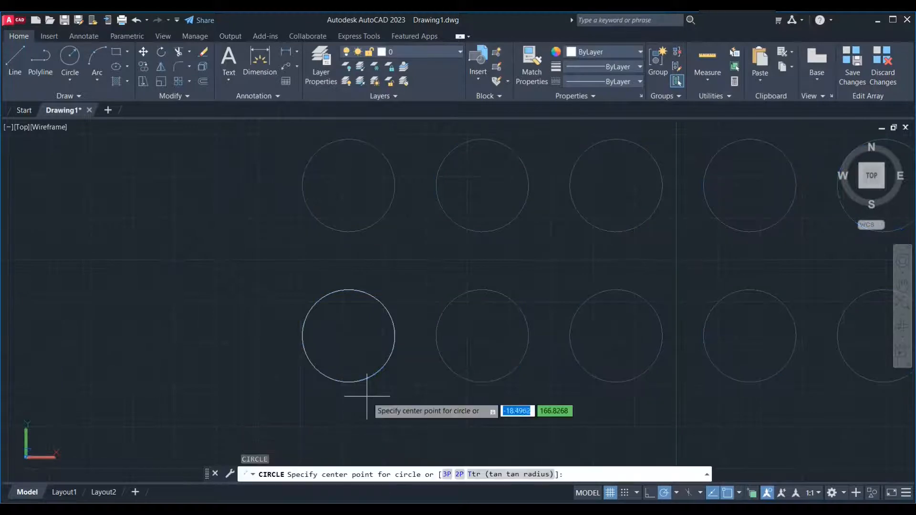
{"action": "left_click", "coordinate": [349, 336]}
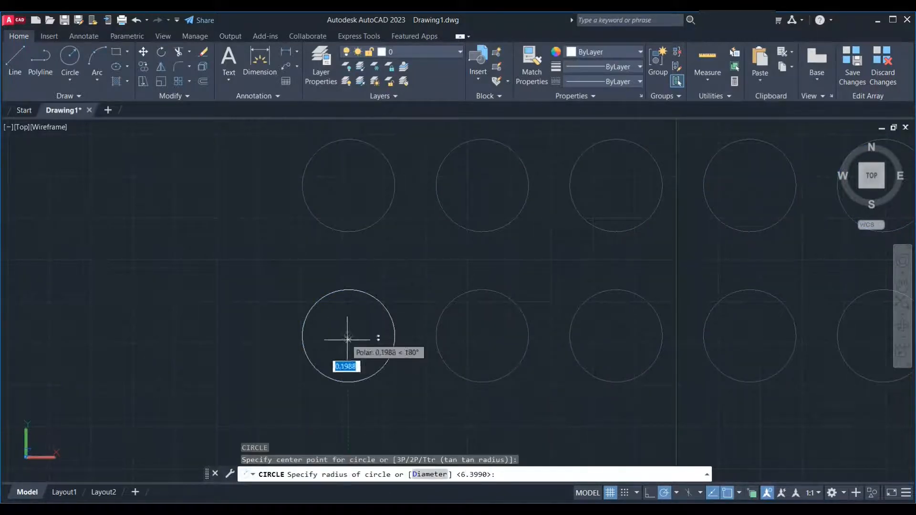
{"action": "left_click", "coordinate": [357, 364]}
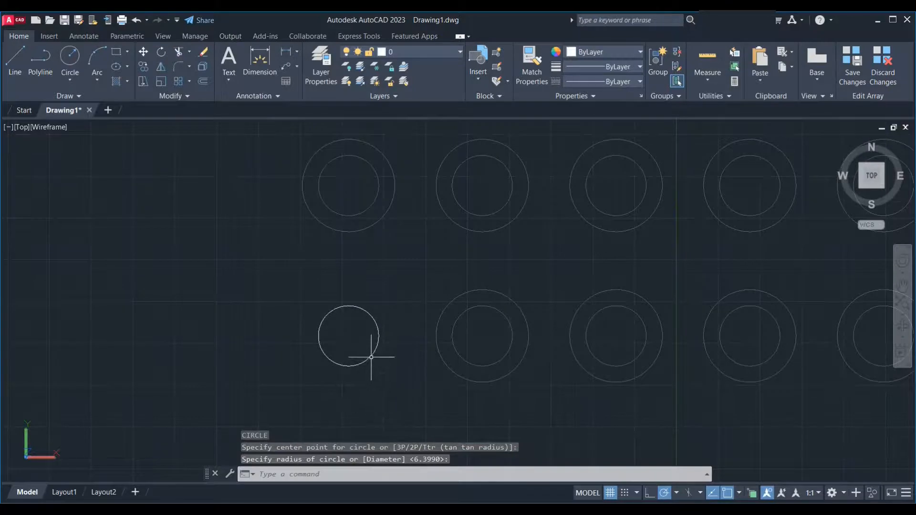
{"action": "scroll", "coordinate": [359, 376], "scroll_direction": "down", "scroll_amount": 4}
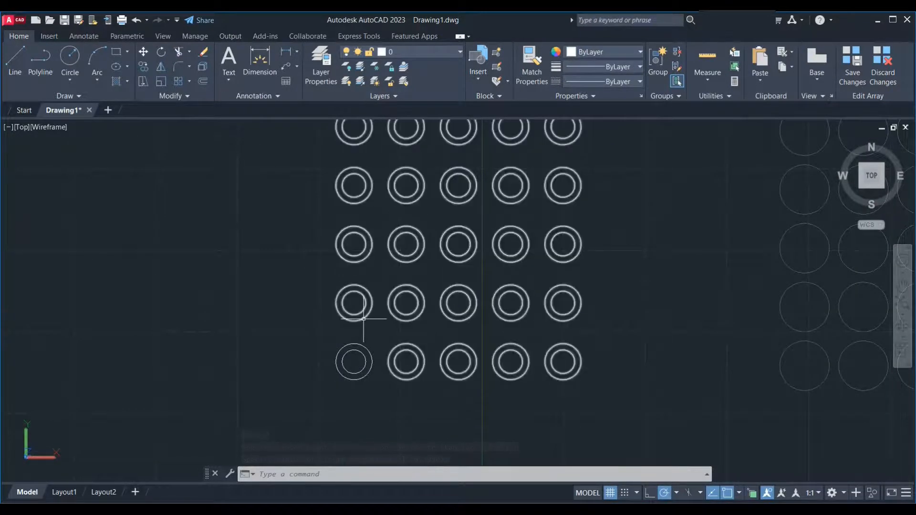
Draw a vertical line across the source's inner circle, from its top quadrant to its bottom quadrant
{"action": "scroll", "coordinate": [358, 358], "scroll_direction": "up", "scroll_amount": 3}
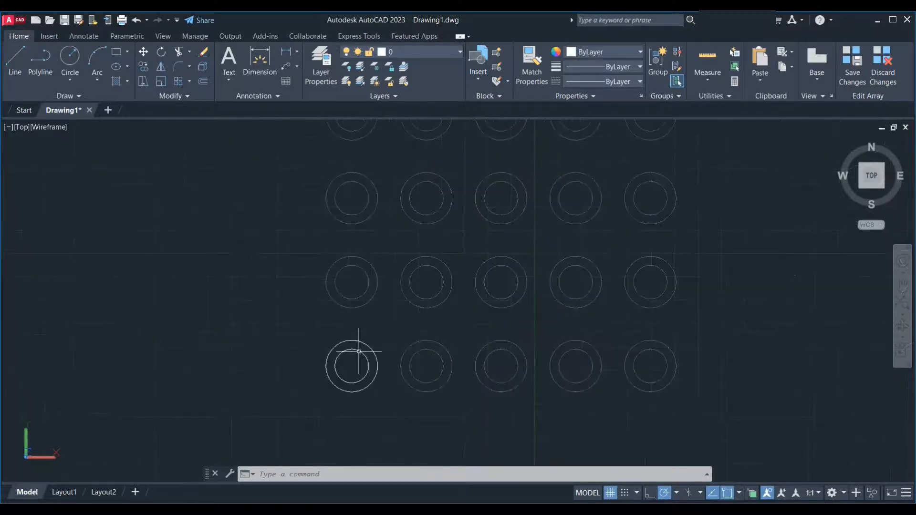
{"action": "scroll", "coordinate": [344, 369], "scroll_direction": "up", "scroll_amount": 1}
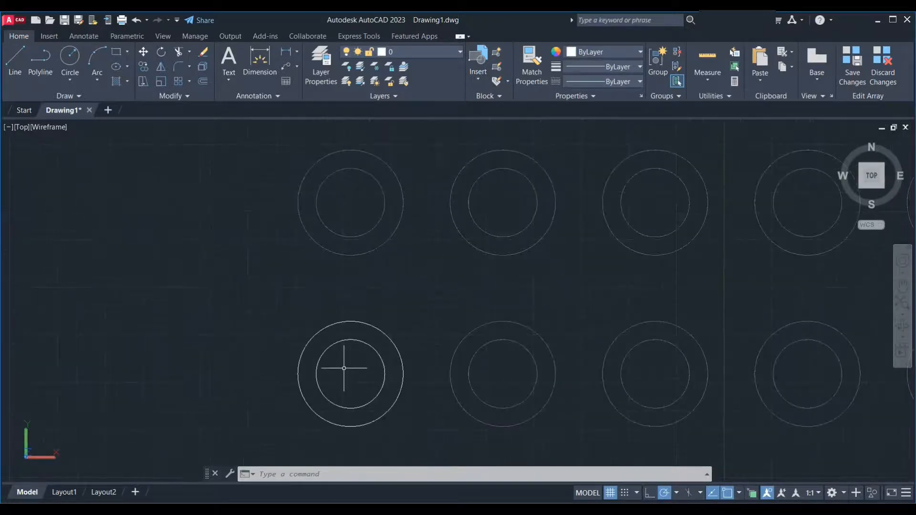
{"action": "key", "text": "Return"}
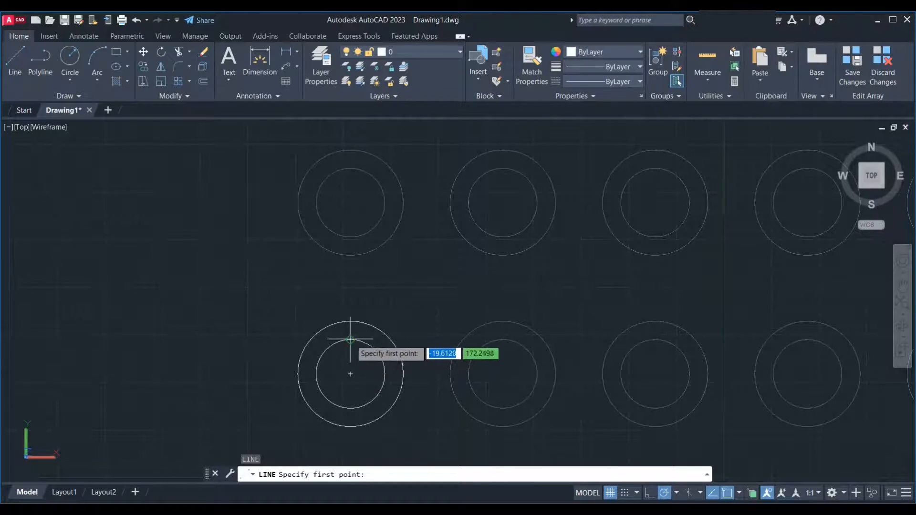
{"action": "left_click", "coordinate": [351, 340]}
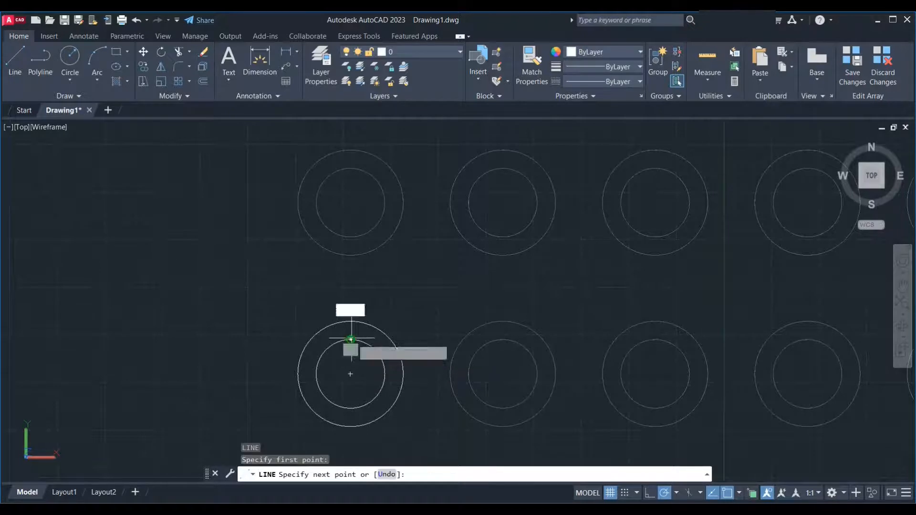
{"action": "left_click", "coordinate": [351, 409]}
{"action": "key", "text": "Escape"}
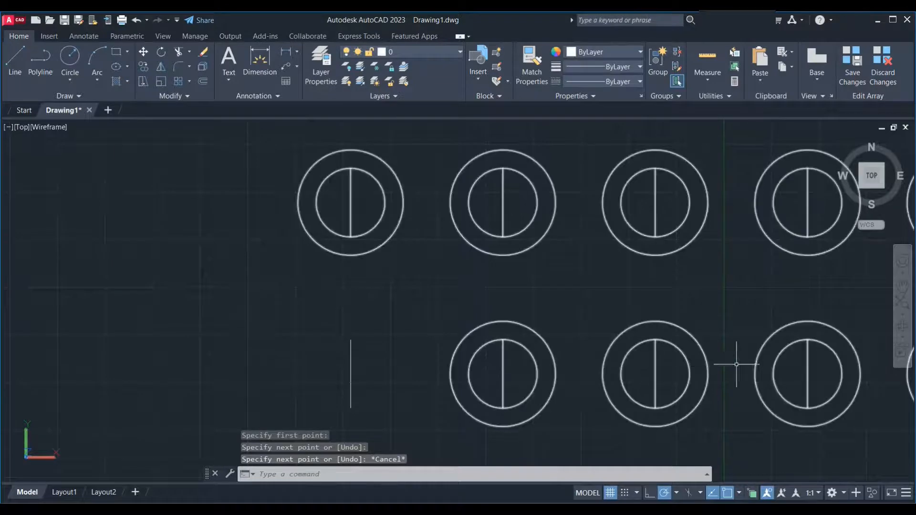
{"action": "scroll", "coordinate": [332, 383], "scroll_direction": "down", "scroll_amount": 6}
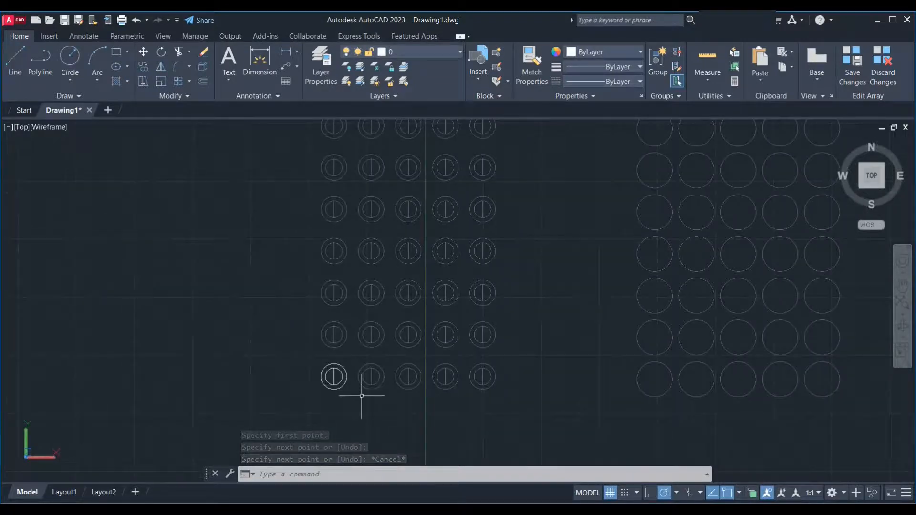
{"action": "scroll", "coordinate": [385, 404], "scroll_direction": "down", "scroll_amount": 4}
{"action": "scroll", "coordinate": [406, 403], "scroll_direction": "up", "scroll_amount": 2}
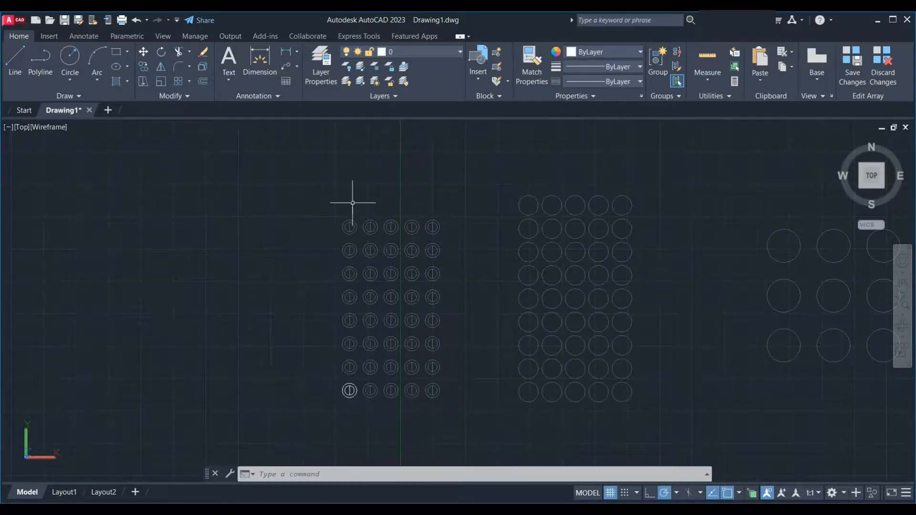
Exit the array editing state with ARRAYCLOSE and save the changes to the array objects
{"action": "left_click", "coordinate": [436, 394]}
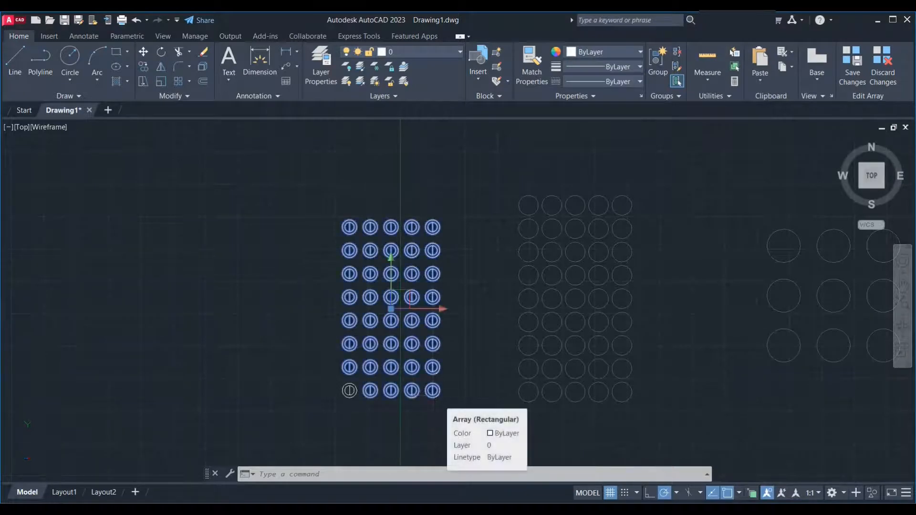
{"action": "type", "text": "arrayc"}
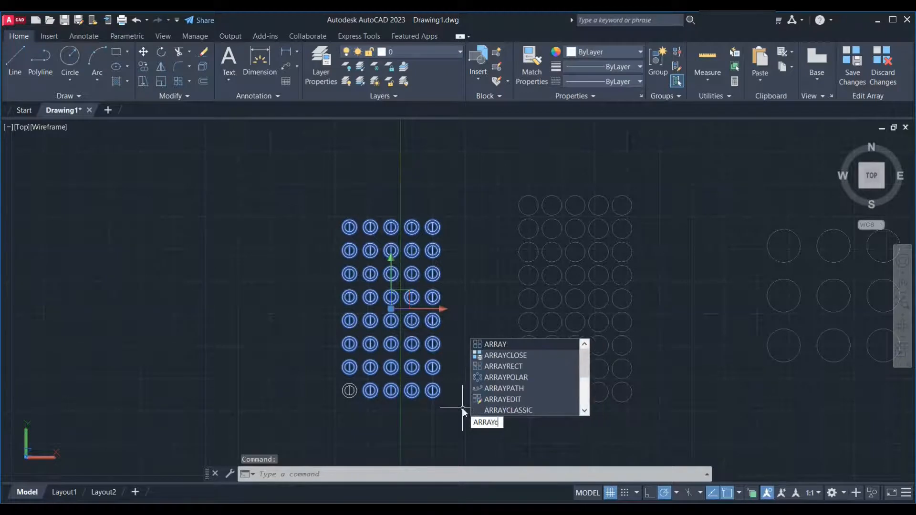
{"action": "type", "text": "l"}
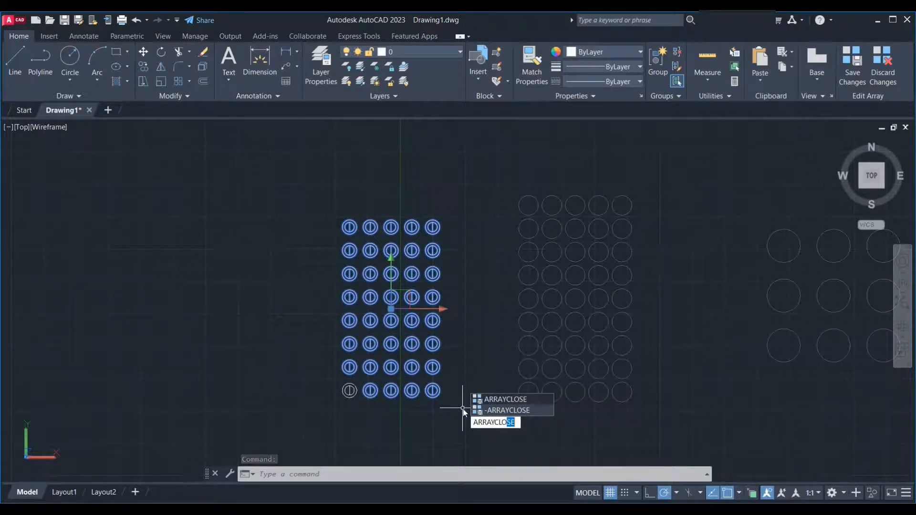
{"action": "type", "text": "o"}
{"action": "key", "text": "Return"}
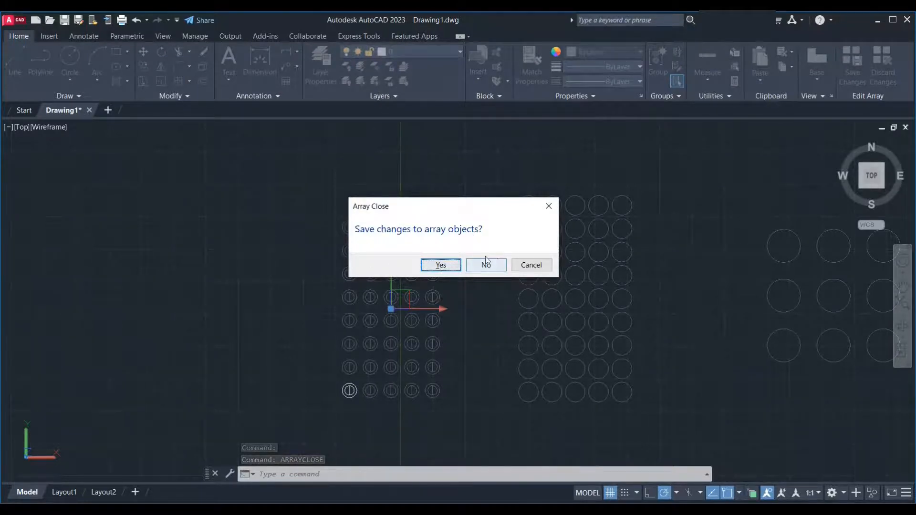
{"action": "key", "text": "Return"}
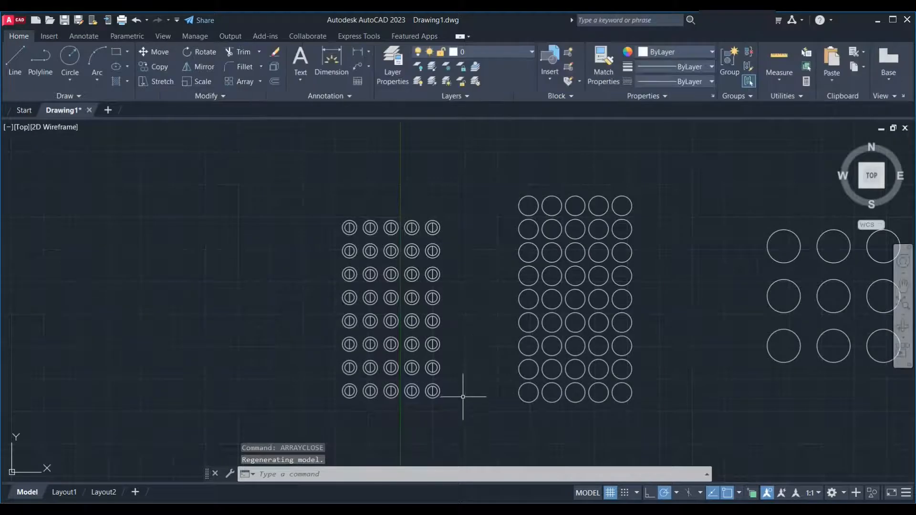
{"action": "middle_click_drag", "start_coordinate": [349, 406], "coordinate": [378, 389]}
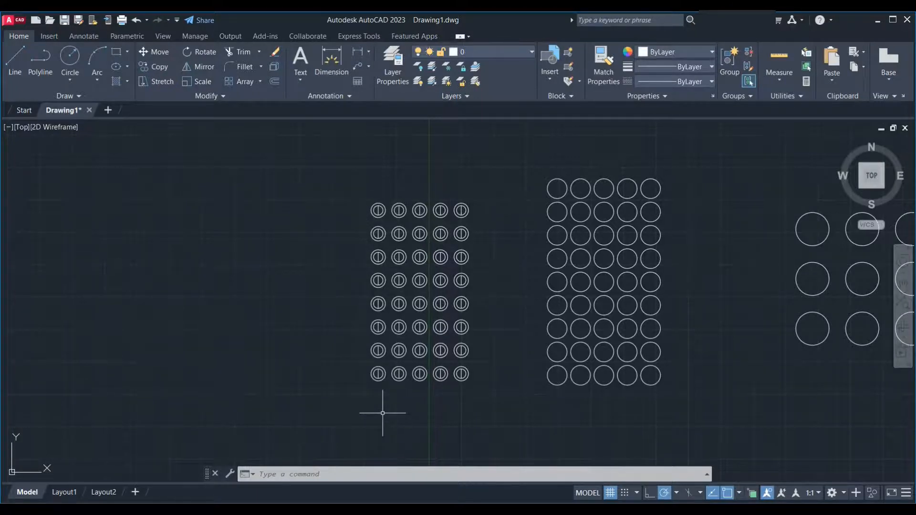
Undo the array close, the line, the inner circle and the source editing of the leftmost array
{"action": "key", "text": "ctrl+z"}
{"action": "key", "text": "ctrl+z"}
{"action": "key", "text": "ctrl+z"}
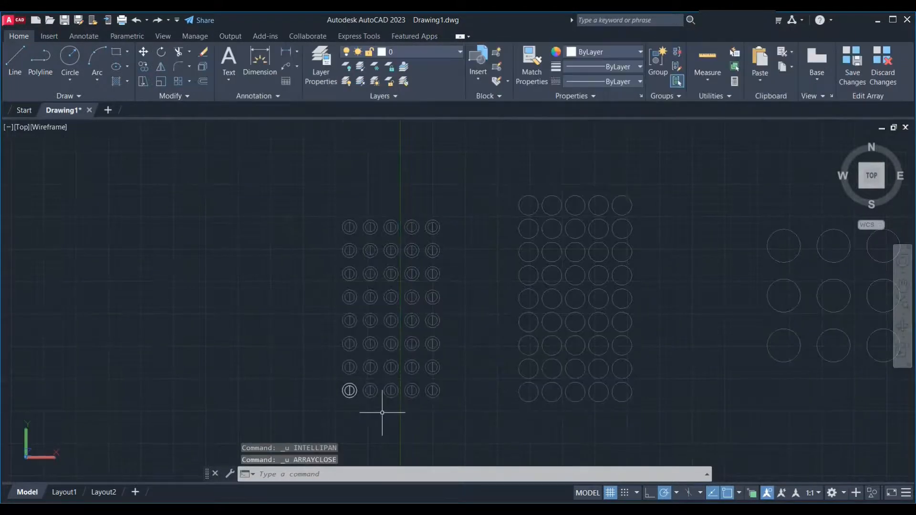
{"action": "key", "text": "ctrl+z"}
{"action": "key", "text": "ctrl+z"}
{"action": "key", "text": "ctrl+z"}
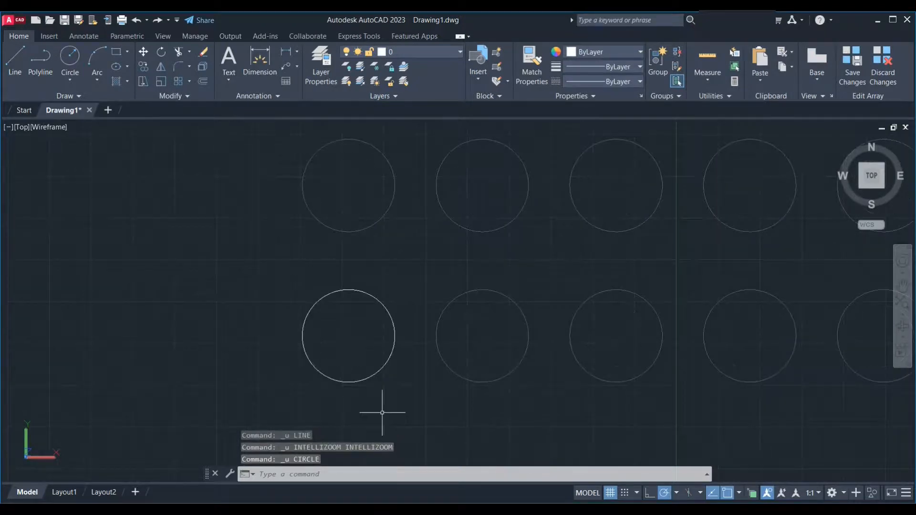
{"action": "key", "text": "ctrl+z"}
{"action": "key", "text": "ctrl+z"}
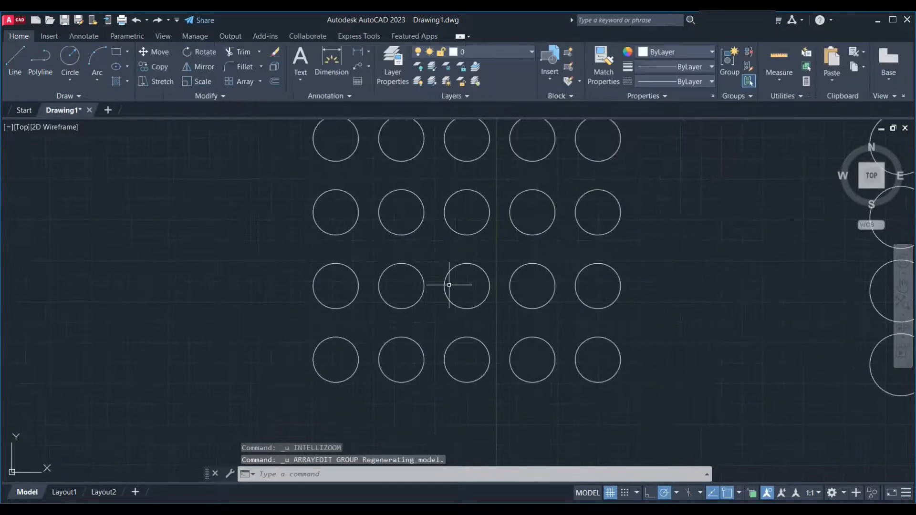
Draw a small rectangle in the free space left of the leftmost array's bottom row
{"action": "scroll", "coordinate": [428, 294], "scroll_direction": "up", "scroll_amount": 2}
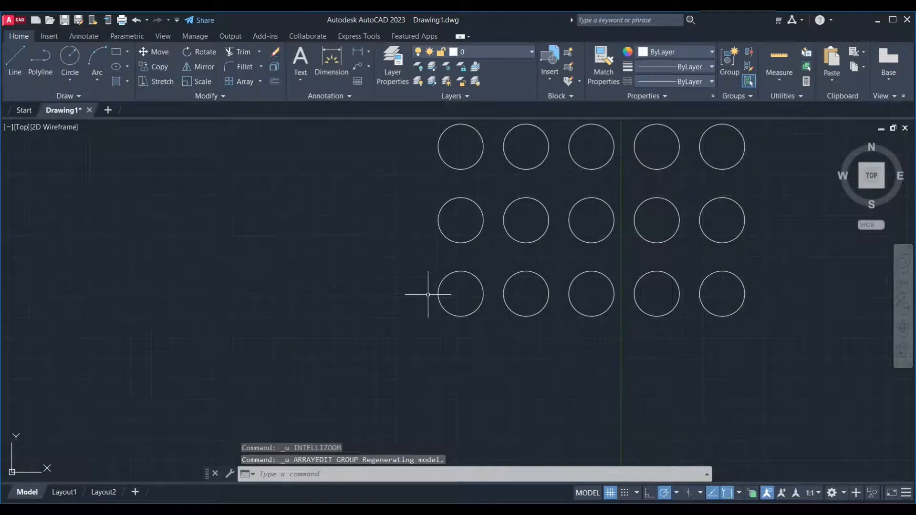
{"action": "type", "text": "c"}
{"action": "key", "text": "Return"}
{"action": "left_click", "coordinate": [386, 279]}
{"action": "left_click", "coordinate": [353, 306]}
Draw two concentric circles left of the small rectangle, the outer one with a radius of about 1.93
{"action": "key", "text": "Return"}
{"action": "left_click", "coordinate": [285, 284]}
{"action": "left_click", "coordinate": [291, 296]}
{"action": "key", "text": "Return"}
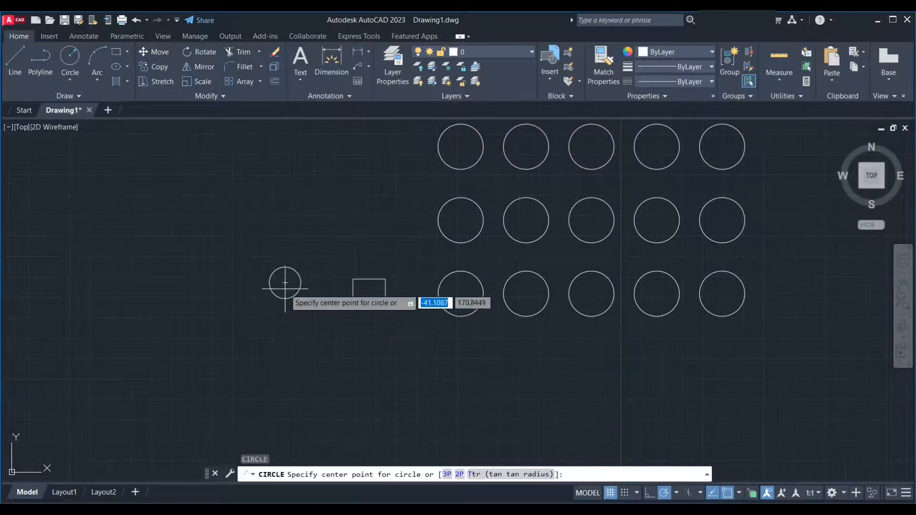
{"action": "left_click", "coordinate": [286, 283]}
{"action": "left_click", "coordinate": [286, 290]}
{"action": "left_click", "coordinate": [286, 291]}
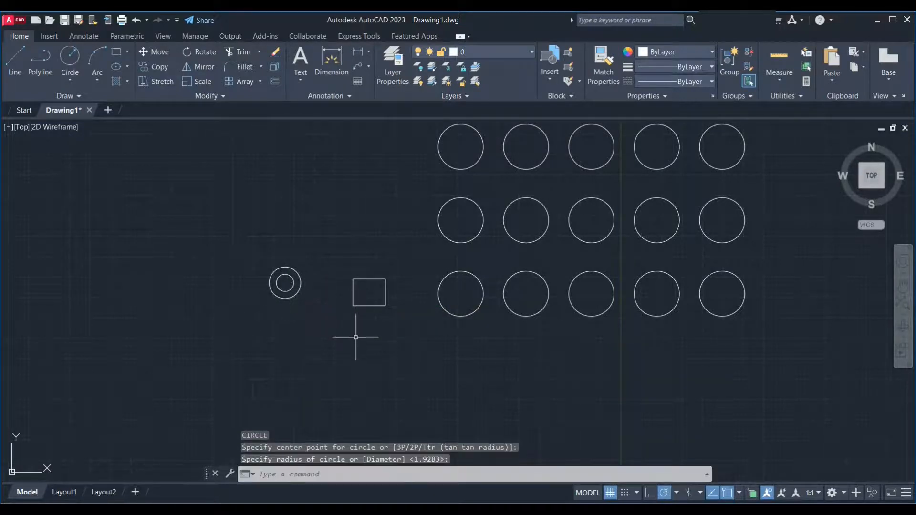
Start replacing items in the leftmost array, using the two concentric circles as replacement objects with their centroid as base point
{"action": "middle_click_drag", "start_coordinate": [369, 338], "coordinate": [274, 361]}
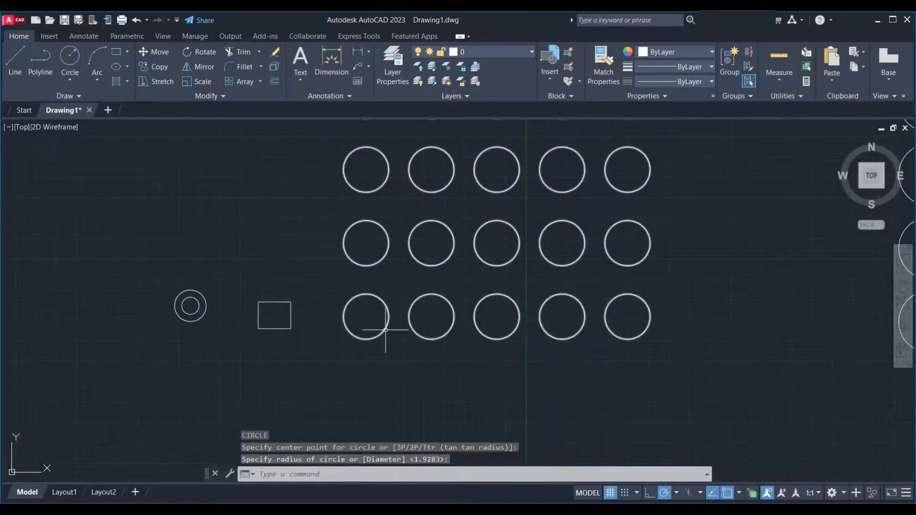
{"action": "left_click", "coordinate": [480, 328]}
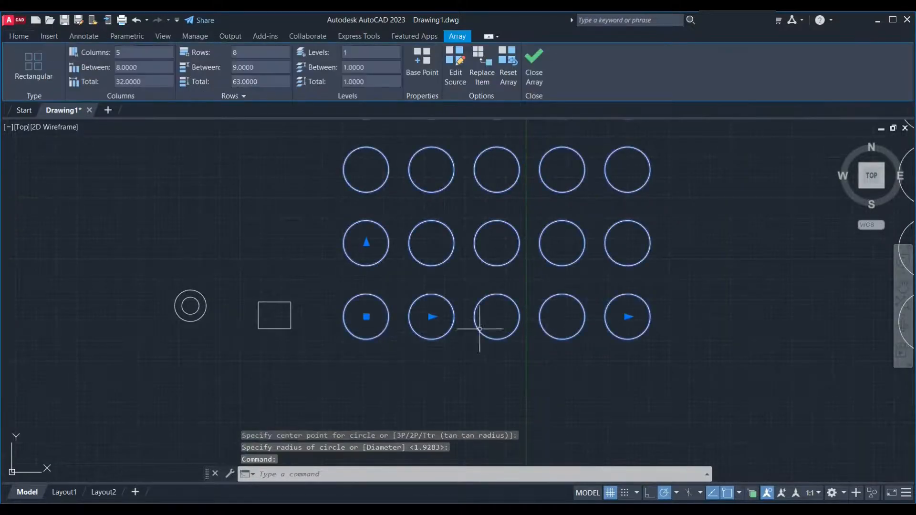
{"action": "left_click", "coordinate": [478, 63]}
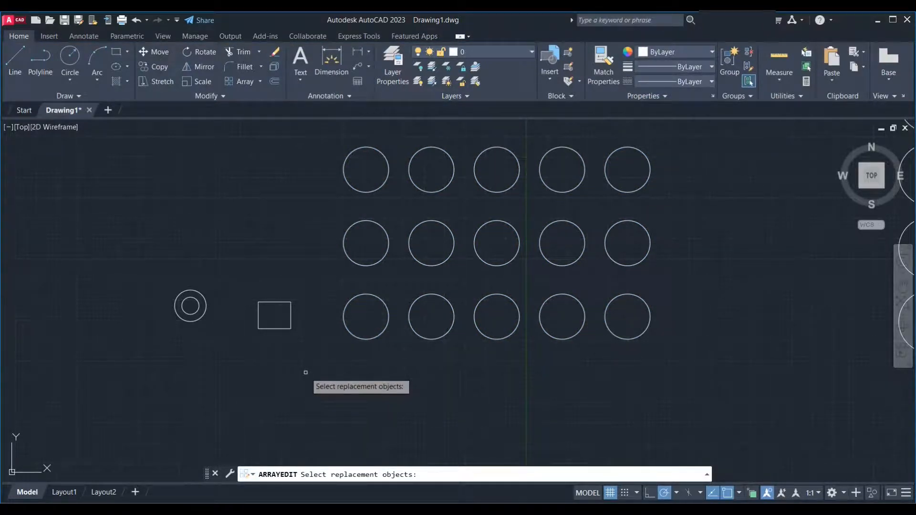
{"action": "left_click", "coordinate": [228, 275]}
{"action": "left_click", "coordinate": [151, 356]}
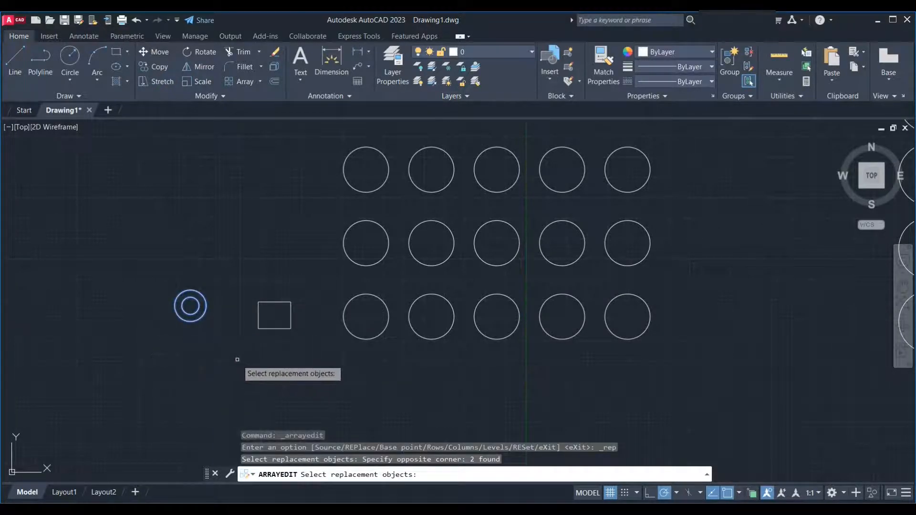
{"action": "key", "text": "Return"}
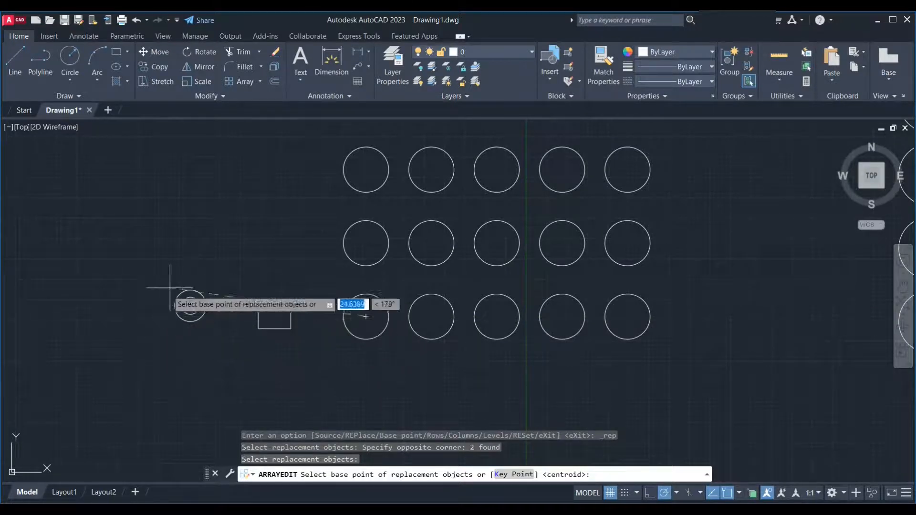
{"action": "scroll", "coordinate": [194, 321], "scroll_direction": "up", "scroll_amount": 2}
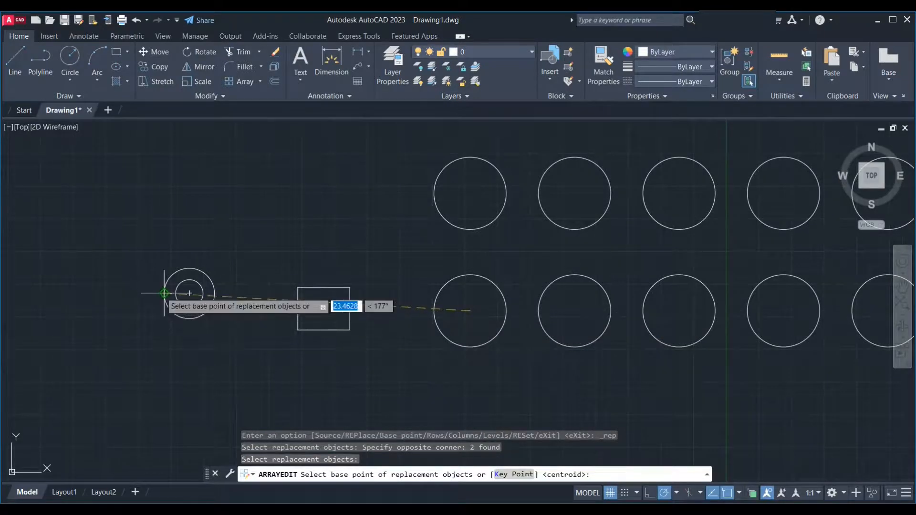
{"action": "left_click", "coordinate": [279, 361]}
{"action": "scroll", "coordinate": [205, 375], "scroll_direction": "down", "scroll_amount": 8}
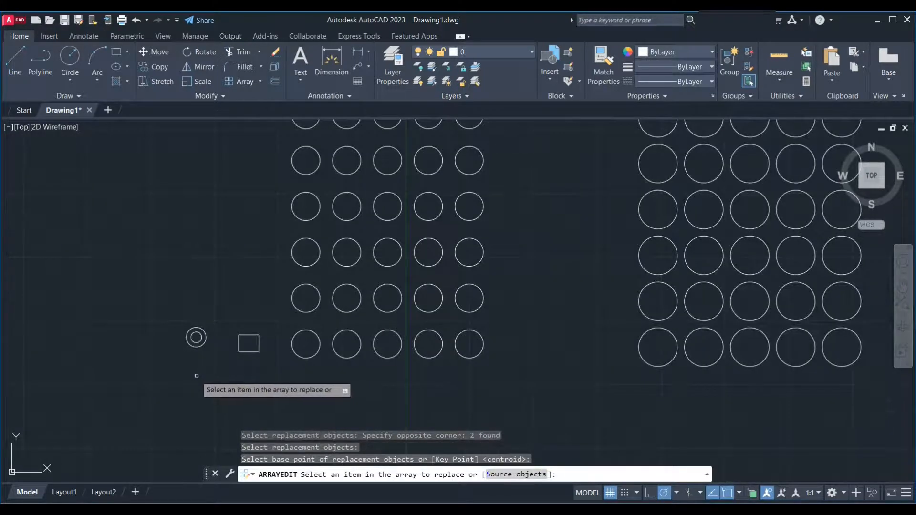
Pick the five circles on the diagonal descending from the leftmost array's upper-left corner item as items to replace
{"action": "scroll", "coordinate": [278, 349], "scroll_direction": "up", "scroll_amount": 2}
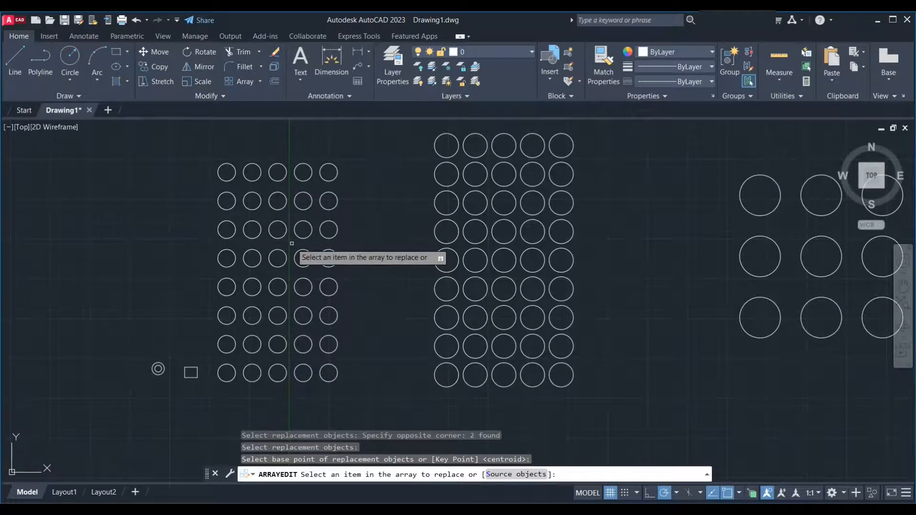
{"action": "left_click", "coordinate": [257, 194]}
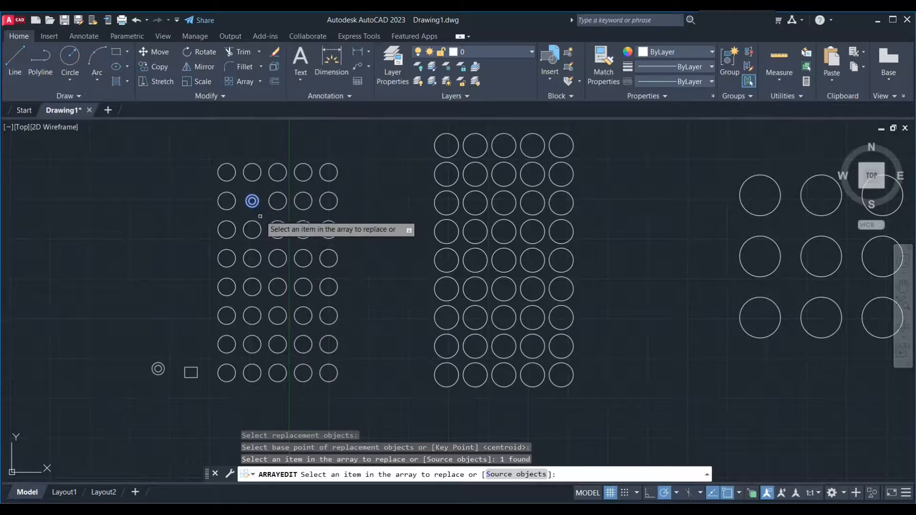
{"action": "left_click", "coordinate": [273, 223]}
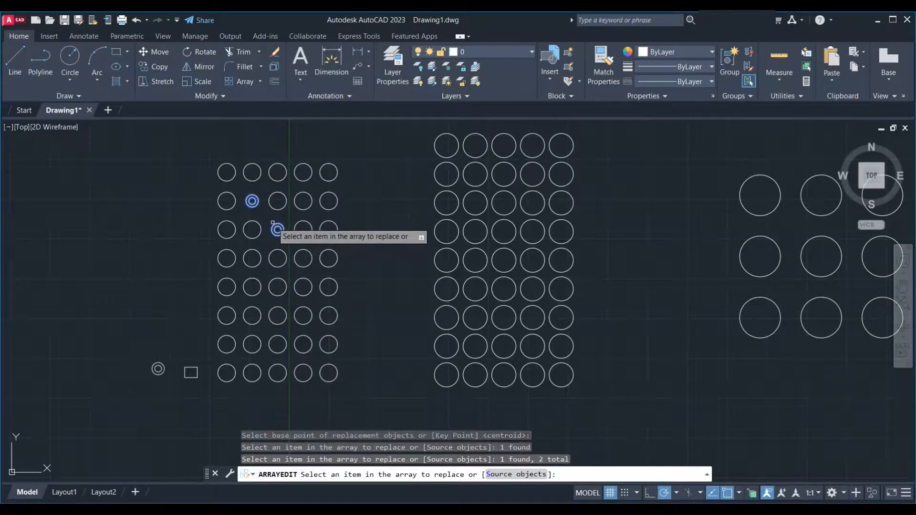
{"action": "left_click", "coordinate": [309, 265]}
{"action": "left_click", "coordinate": [326, 279]}
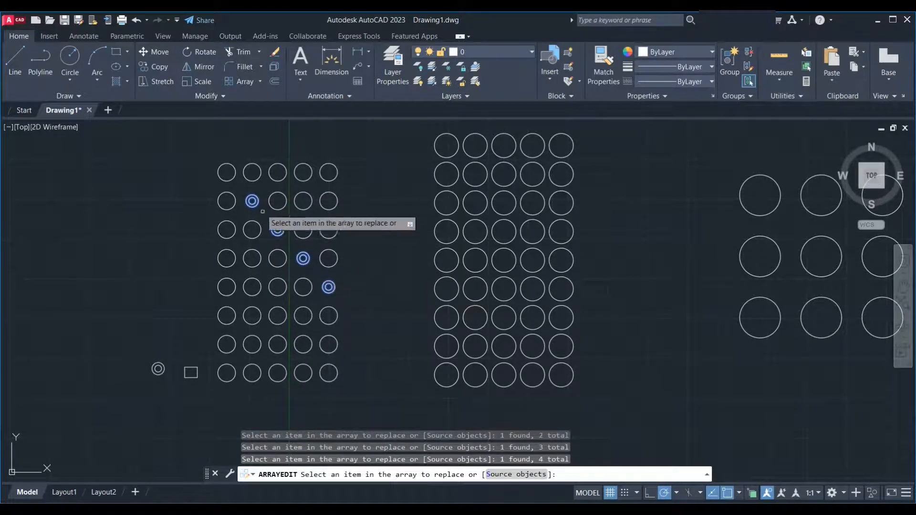
{"action": "left_click", "coordinate": [233, 179]}
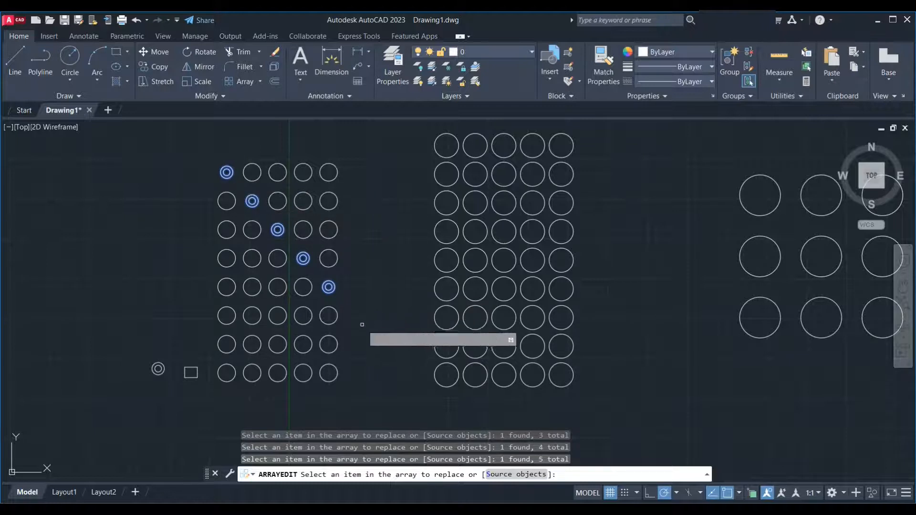
Add the five circles on the parallel diagonal two rows lower to the items to replace
{"action": "left_click", "coordinate": [333, 336]}
{"action": "left_click", "coordinate": [309, 322]}
{"action": "left_click", "coordinate": [284, 293]}
{"action": "left_click", "coordinate": [258, 265]}
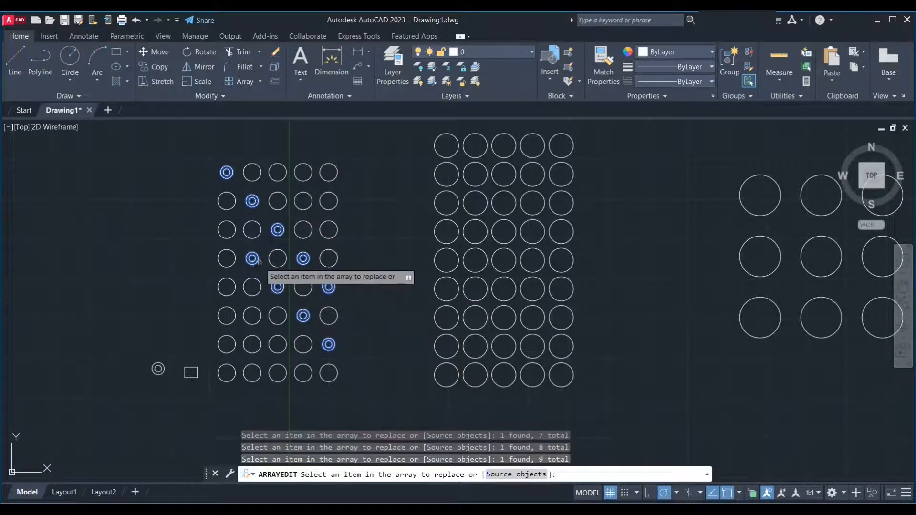
{"action": "left_click", "coordinate": [233, 236]}
{"action": "scroll", "coordinate": [339, 259], "scroll_direction": "down", "scroll_amount": 2}
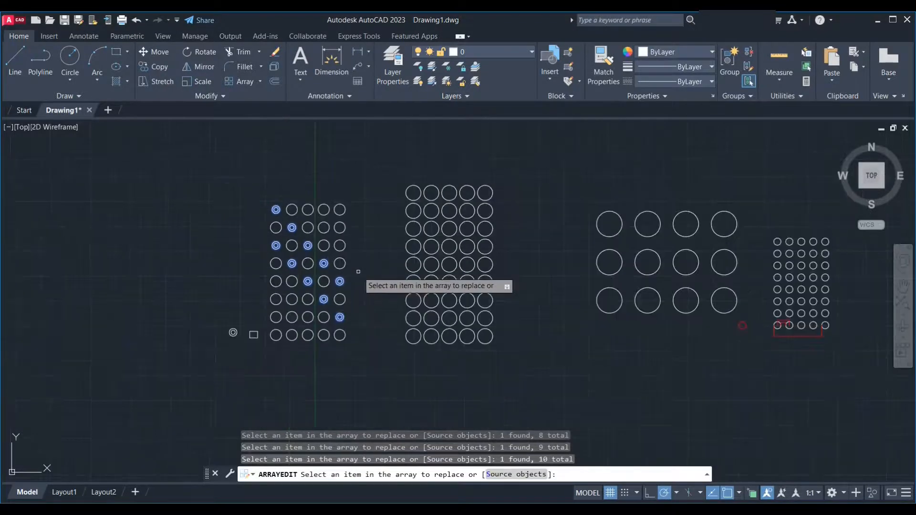
{"action": "scroll", "coordinate": [275, 313], "scroll_direction": "up", "scroll_amount": 2}
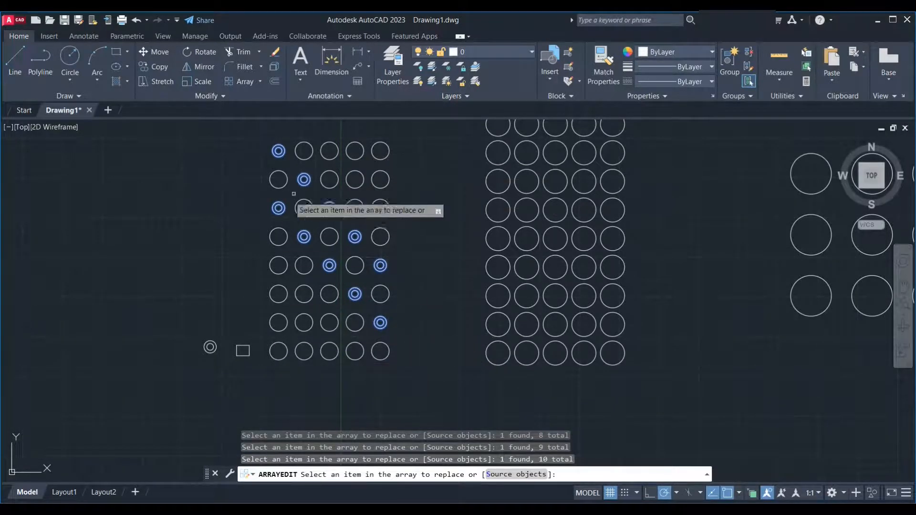
Apply the replacement to the array's source objects, finish the array edit and deselect the array
{"action": "key", "text": "Return"}
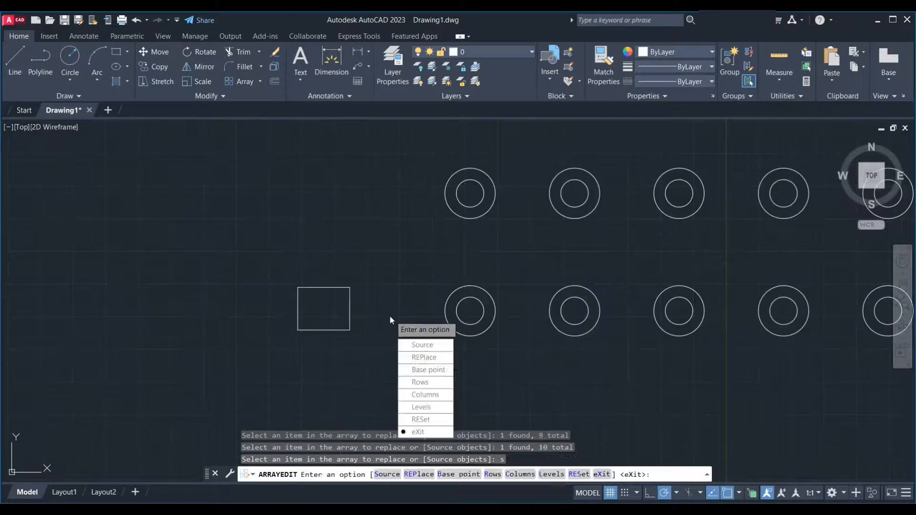
{"action": "key", "text": "Return"}
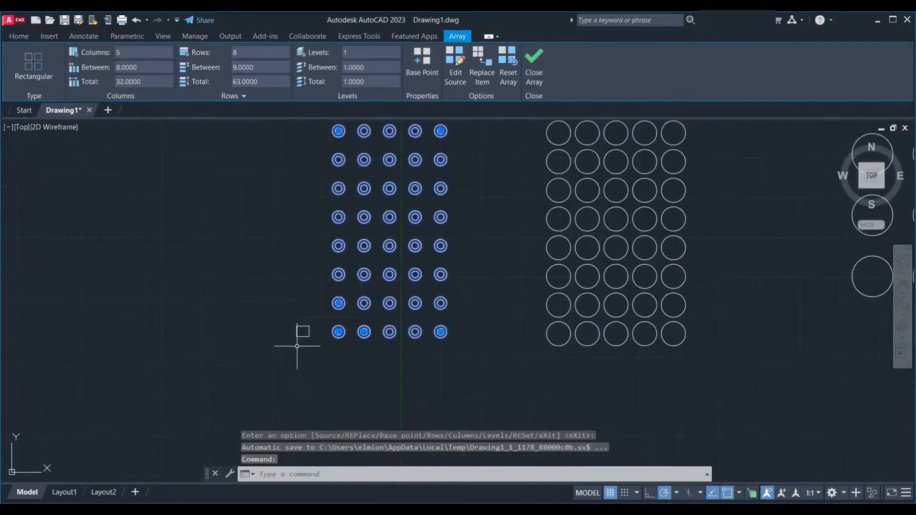
{"action": "scroll", "coordinate": [385, 352], "scroll_direction": "down", "scroll_amount": 3}
{"action": "scroll", "coordinate": [430, 324], "scroll_direction": "up", "scroll_amount": 3}
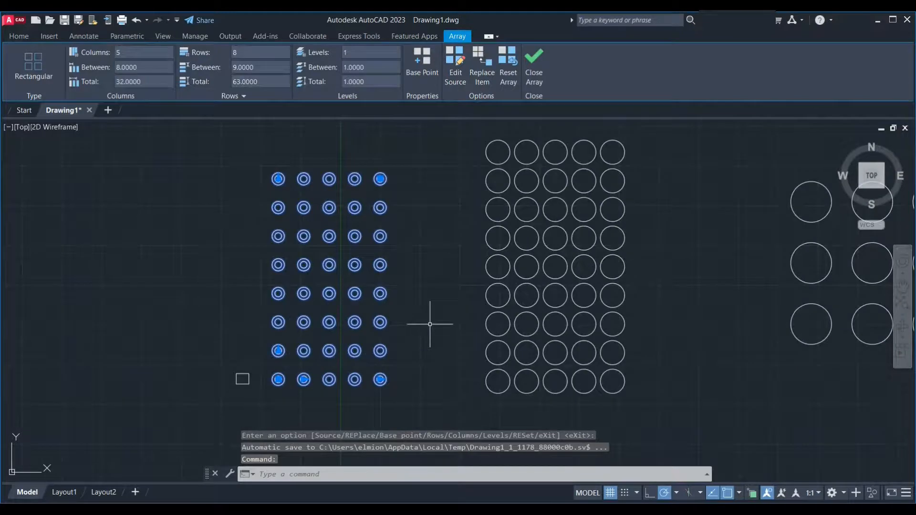
{"action": "key", "text": "Escape"}
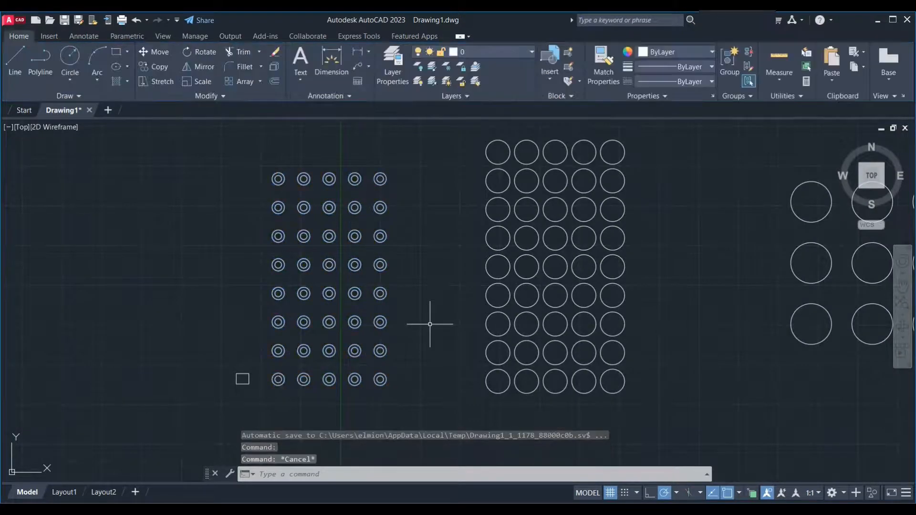
Examine the leftmost array's replaced items and its selection grips
{"action": "scroll", "coordinate": [284, 343], "scroll_direction": "down", "scroll_amount": 2}
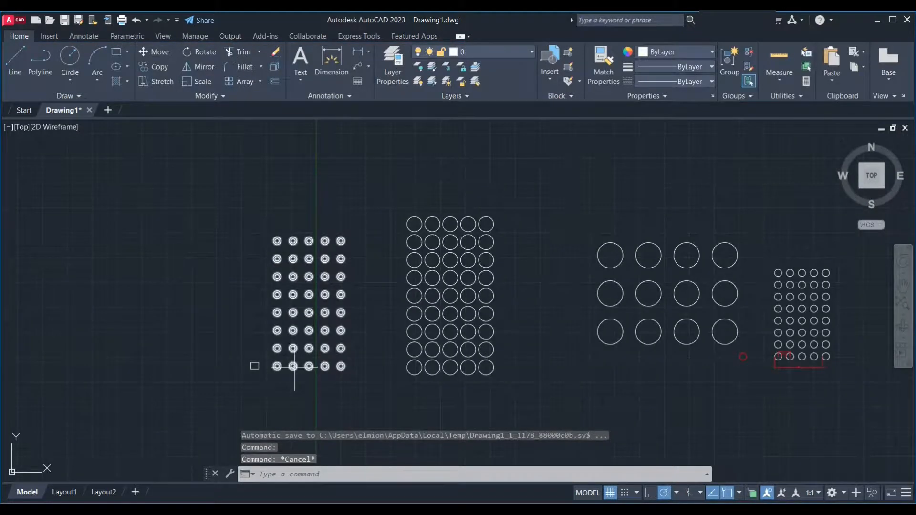
{"action": "scroll", "coordinate": [294, 366], "scroll_direction": "up", "scroll_amount": 4}
{"action": "left_click", "coordinate": [292, 370]}
{"action": "scroll", "coordinate": [477, 300], "scroll_direction": "down", "scroll_amount": 2}
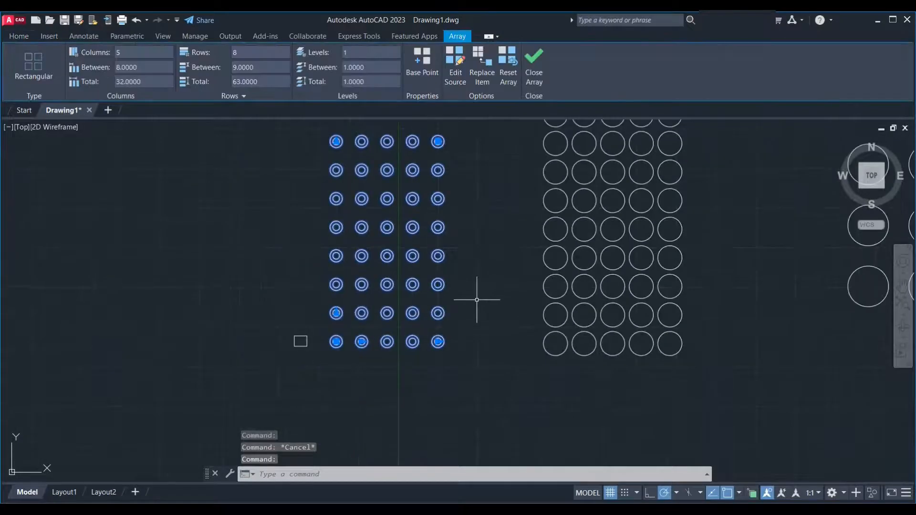
{"action": "key", "text": "Escape"}
{"action": "mouse_move", "coordinate": [438, 342]}
{"action": "middle_mouse_down"}
{"action": "mouse_move", "coordinate": [454, 393]}
{"action": "mouse_move", "coordinate": [429, 383]}
{"action": "mouse_move", "coordinate": [426, 399]}
{"action": "middle_mouse_up"}
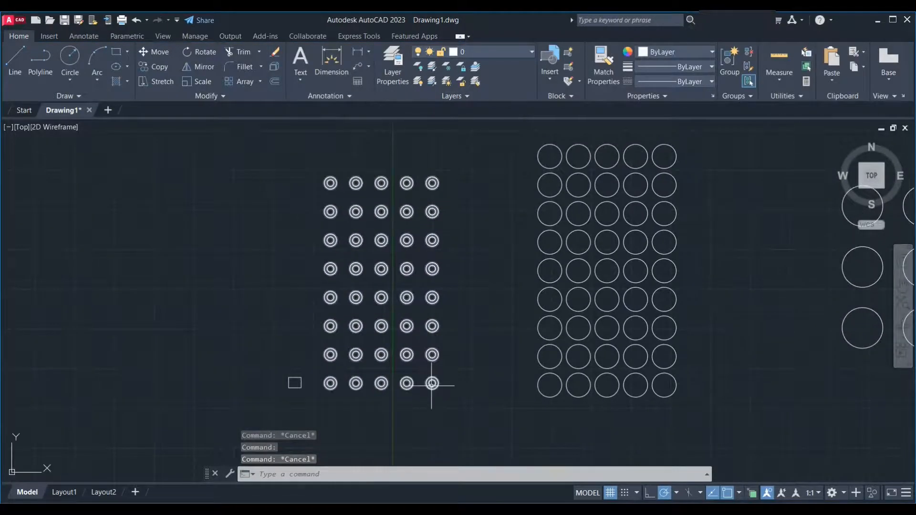
{"action": "left_click", "coordinate": [432, 383]}
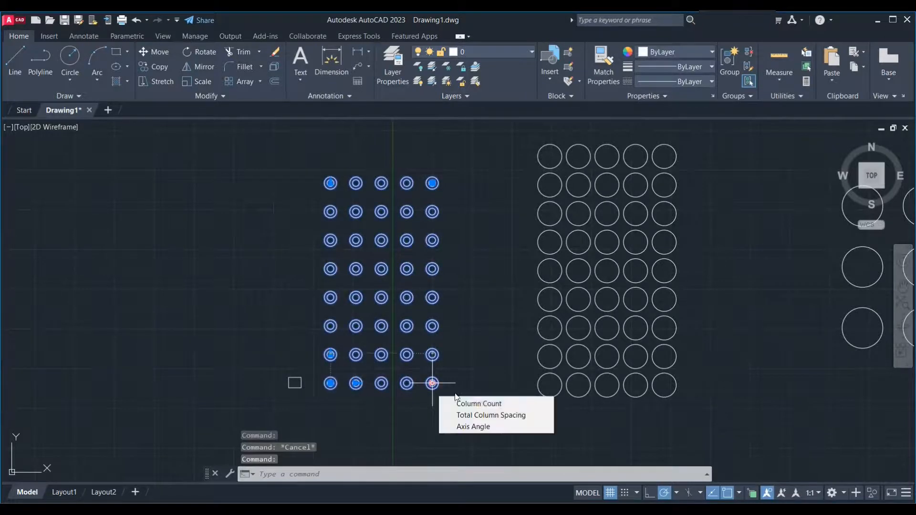
Undo the replacement of the leftmost array's circles with the concentric circles
{"action": "key", "text": "ctrl+z"}
{"action": "key", "text": "ctrl+z"}
{"action": "key", "text": "ctrl+z"}
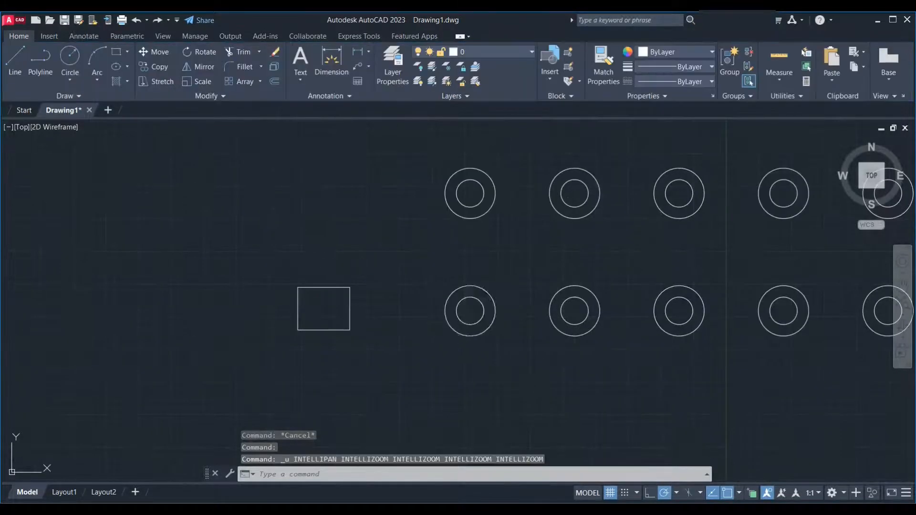
Select the leftmost array and stretch its column spacing freehand to about 41.66 using the second column's grip
{"action": "scroll", "coordinate": [290, 367], "scroll_direction": "down", "scroll_amount": 2}
{"action": "scroll", "coordinate": [398, 356], "scroll_direction": "down", "scroll_amount": 1}
{"action": "scroll", "coordinate": [437, 344], "scroll_direction": "up", "scroll_amount": 1}
{"action": "mouse_move", "coordinate": [438, 343]}
{"action": "middle_mouse_down"}
{"action": "mouse_move", "coordinate": [417, 380]}
{"action": "mouse_move", "coordinate": [425, 374]}
{"action": "middle_mouse_up"}
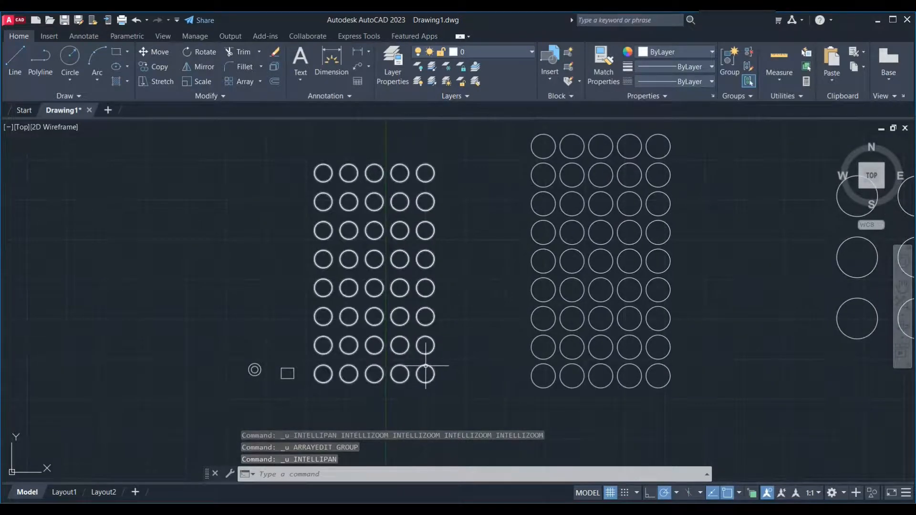
{"action": "left_click", "coordinate": [426, 371]}
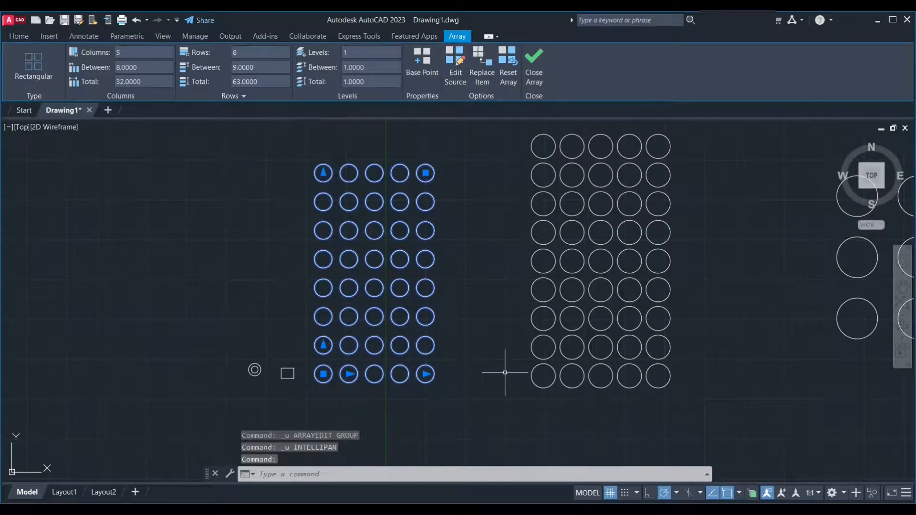
{"action": "scroll", "coordinate": [358, 375], "scroll_direction": "up", "scroll_amount": 1}
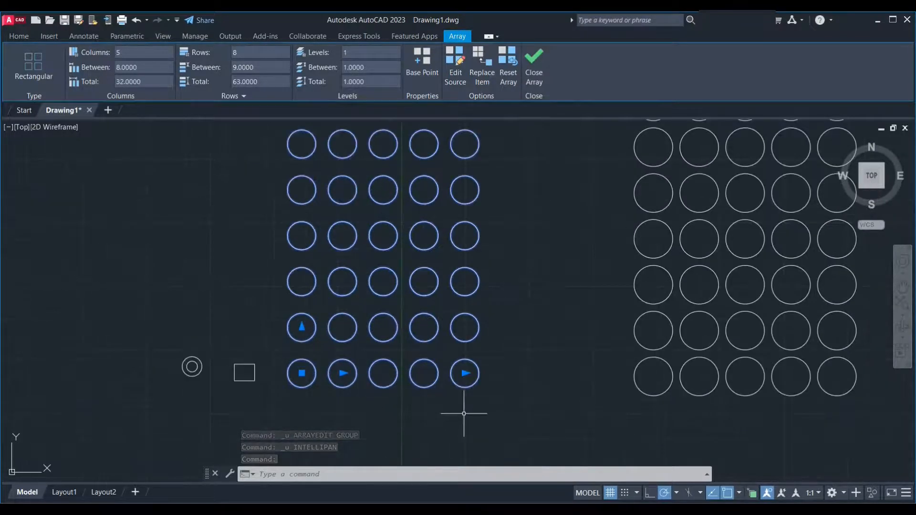
{"action": "scroll", "coordinate": [464, 414], "scroll_direction": "down", "scroll_amount": 1}
{"action": "mouse_move", "coordinate": [363, 389]}
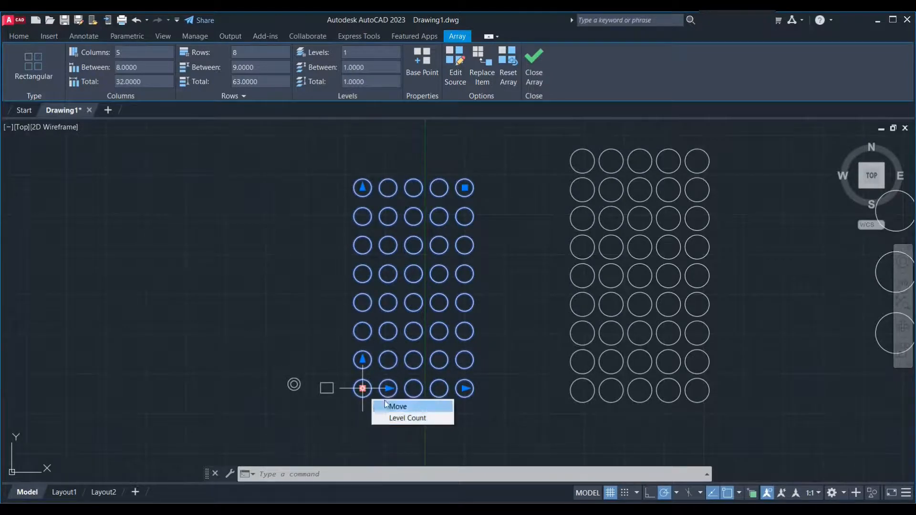
{"action": "scroll", "coordinate": [384, 392], "scroll_direction": "up", "scroll_amount": 3}
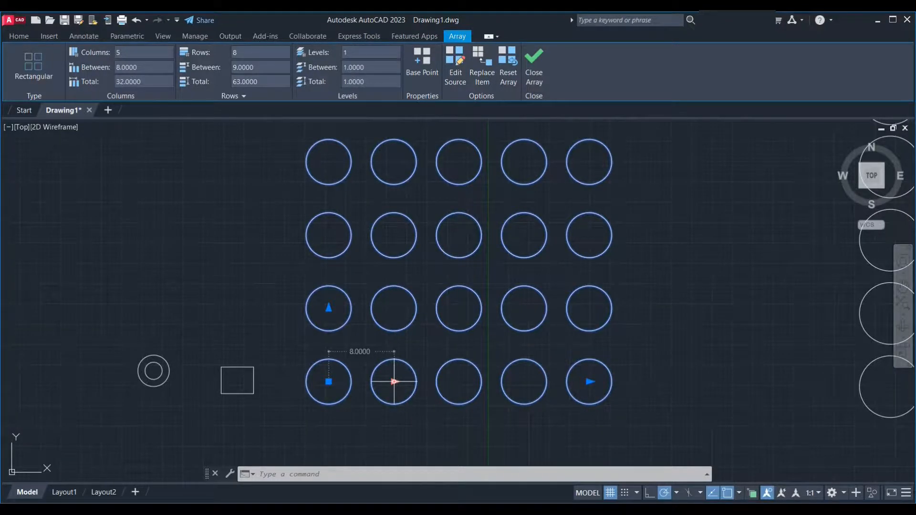
{"action": "left_click", "coordinate": [394, 382]}
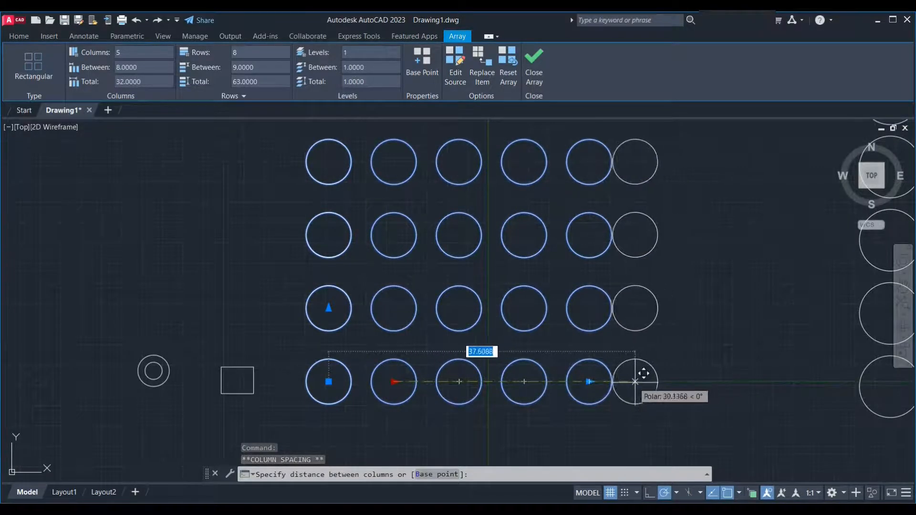
{"action": "left_click", "coordinate": [668, 382]}
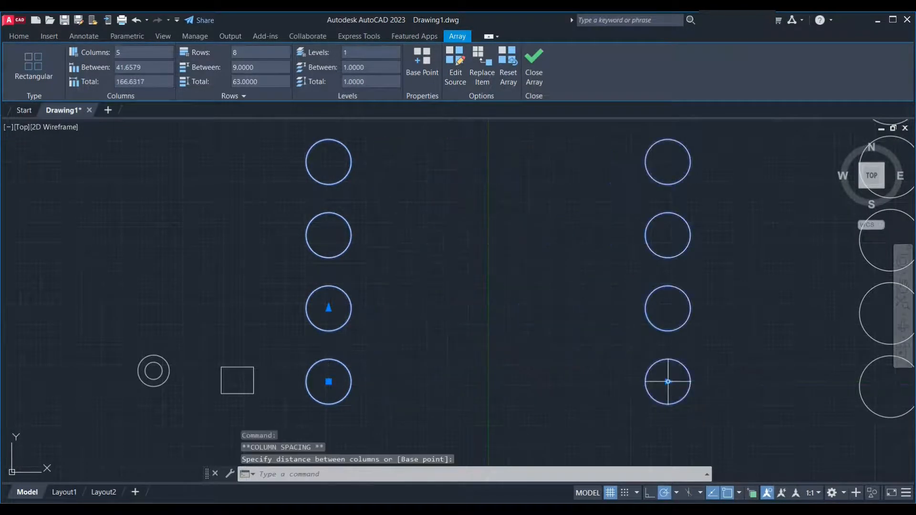
Set the leftmost array's column spacing to 6 through its column spacing grip
{"action": "scroll", "coordinate": [244, 381], "scroll_direction": "down", "scroll_amount": 2}
{"action": "left_click", "coordinate": [509, 381]}
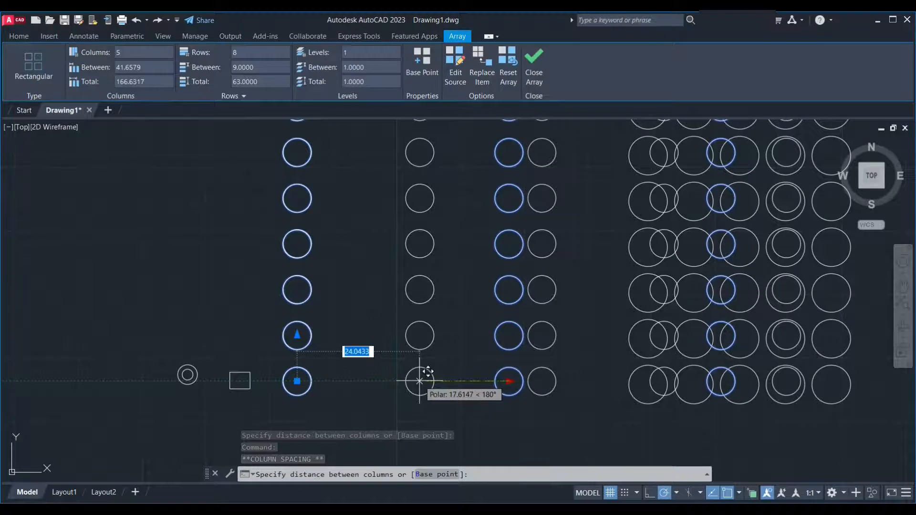
{"action": "type", "text": "6"}
{"action": "key", "text": "Return"}
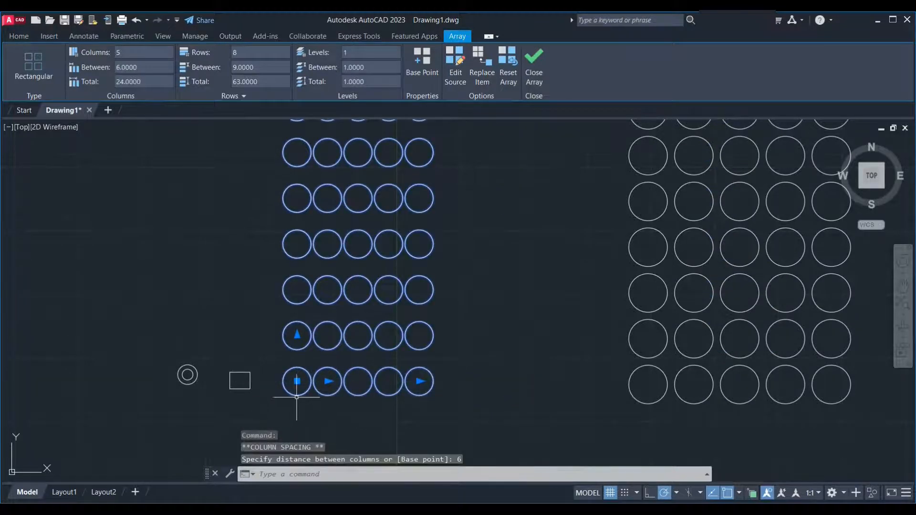
Stretch the leftmost array's row spacing freehand to about 13.61 and back to about 9.25 using the second row's grip
{"action": "scroll", "coordinate": [297, 397], "scroll_direction": "up", "scroll_amount": 5}
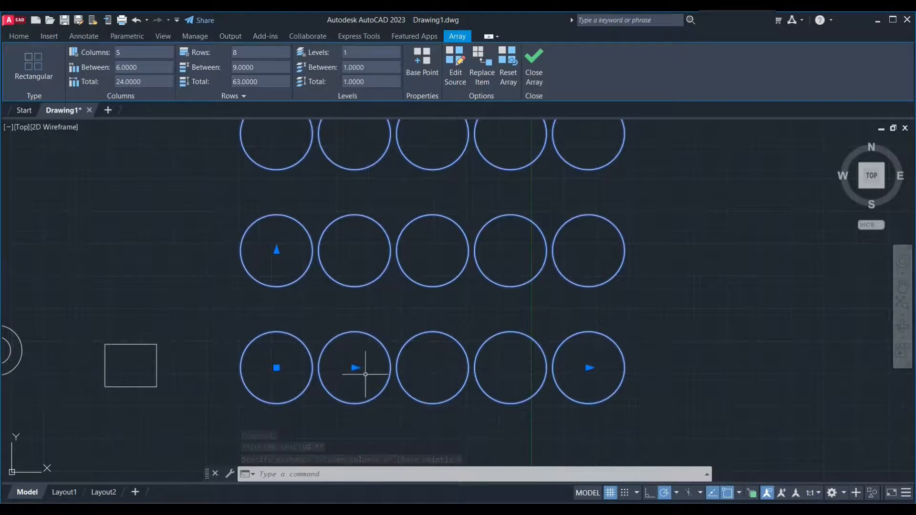
{"action": "left_click", "coordinate": [276, 250]}
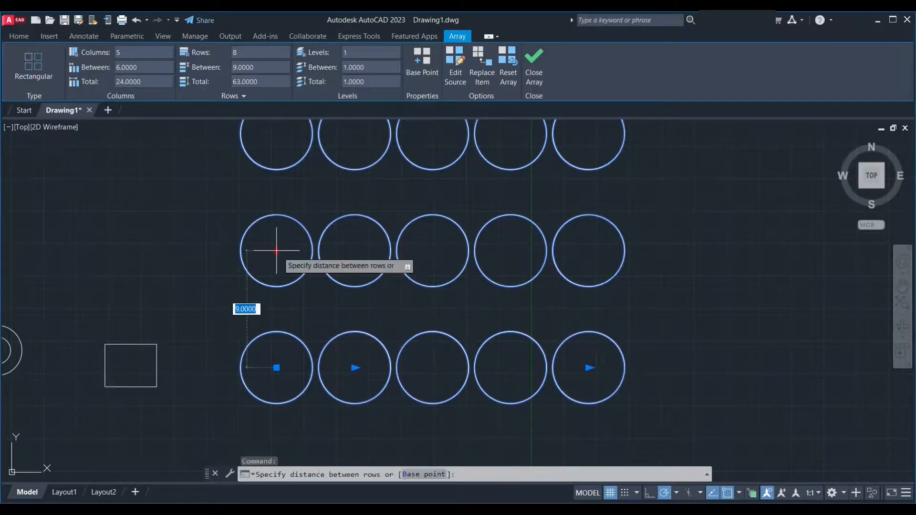
{"action": "left_click", "coordinate": [276, 191]}
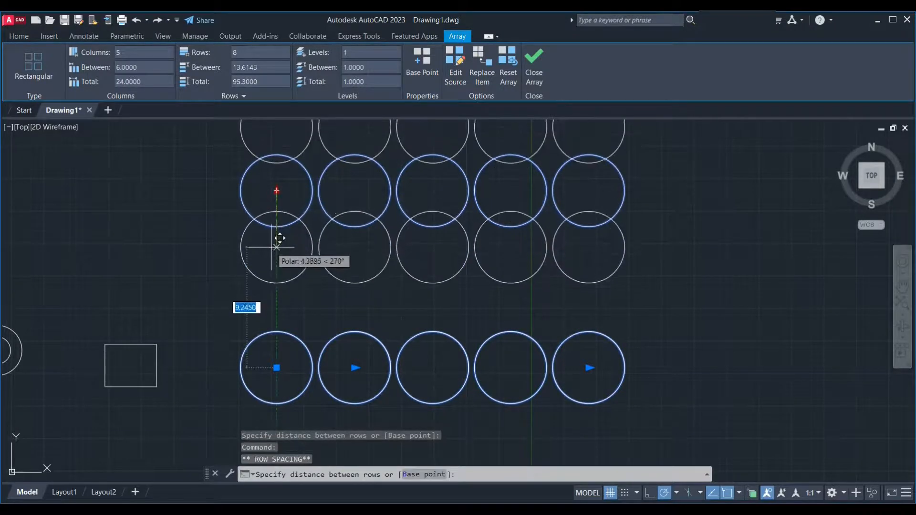
{"action": "left_click", "coordinate": [276, 246]}
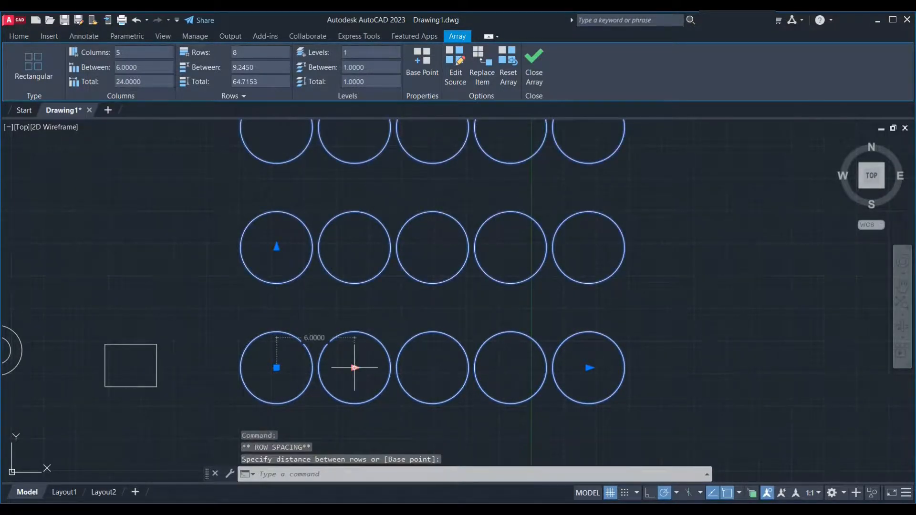
Set the leftmost array's column count to 7 through the last column's grip
{"action": "scroll", "coordinate": [553, 358], "scroll_direction": "down", "scroll_amount": 2}
{"action": "scroll", "coordinate": [557, 357], "scroll_direction": "up", "scroll_amount": 2}
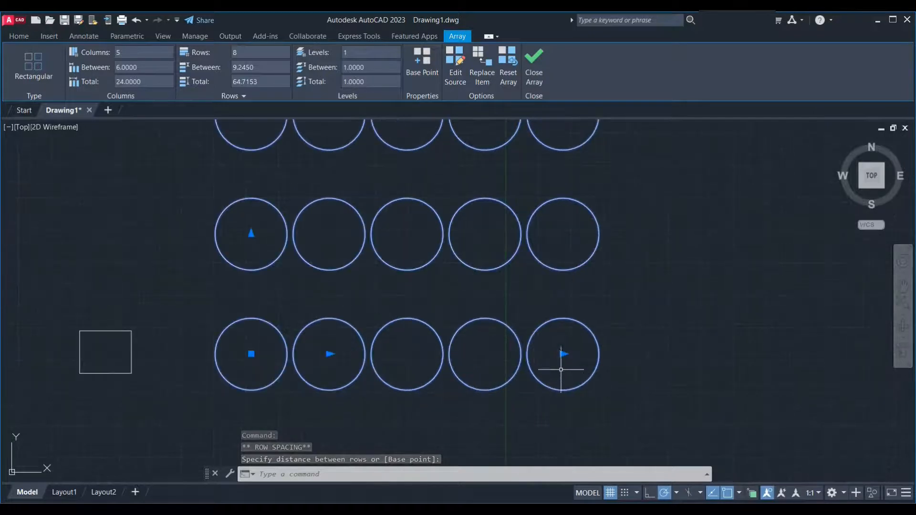
{"action": "mouse_move", "coordinate": [563, 355]}
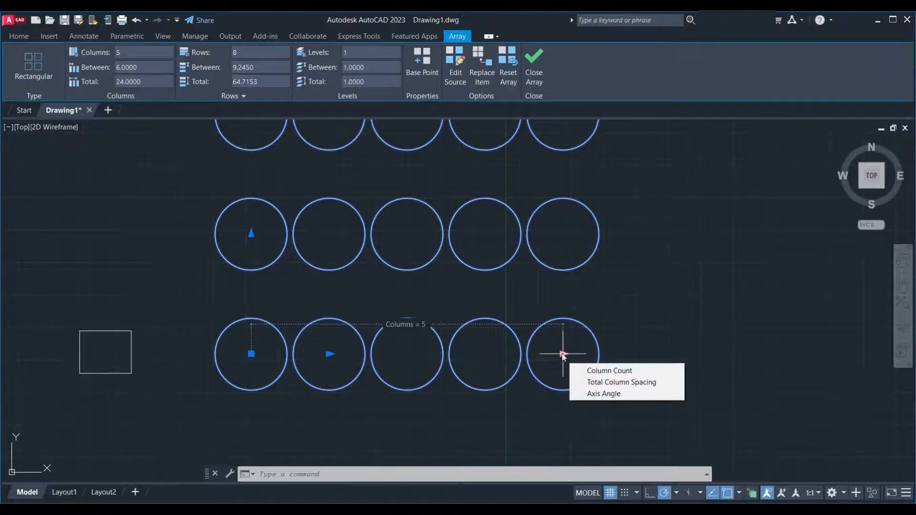
{"action": "left_click", "coordinate": [579, 368]}
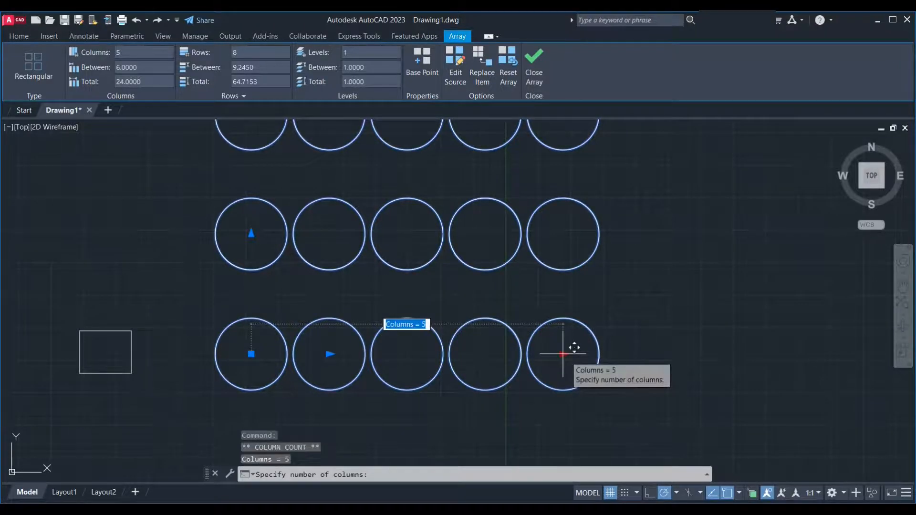
{"action": "scroll", "coordinate": [353, 389], "scroll_direction": "down", "scroll_amount": 4}
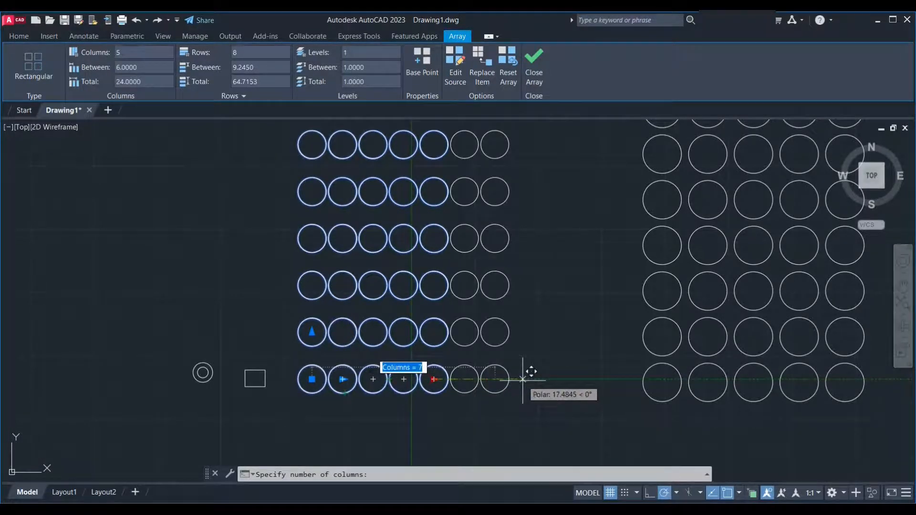
{"action": "type", "text": "7"}
{"action": "key", "text": "Return"}
Set the leftmost array's total column spacing to 40 through the last column's grip
{"action": "scroll", "coordinate": [522, 396], "scroll_direction": "up", "scroll_amount": 2}
{"action": "scroll", "coordinate": [471, 393], "scroll_direction": "down", "scroll_amount": 2}
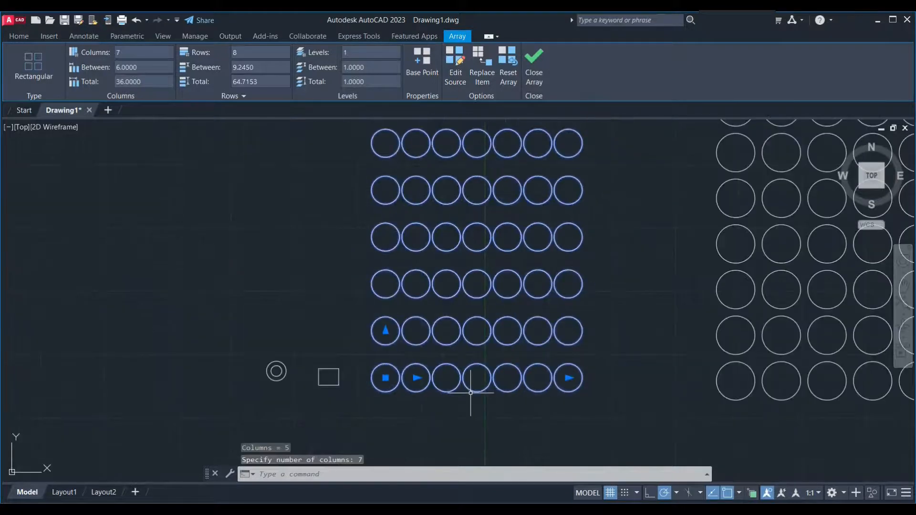
{"action": "scroll", "coordinate": [470, 394], "scroll_direction": "down", "scroll_amount": 2}
{"action": "scroll", "coordinate": [530, 383], "scroll_direction": "up", "scroll_amount": 4}
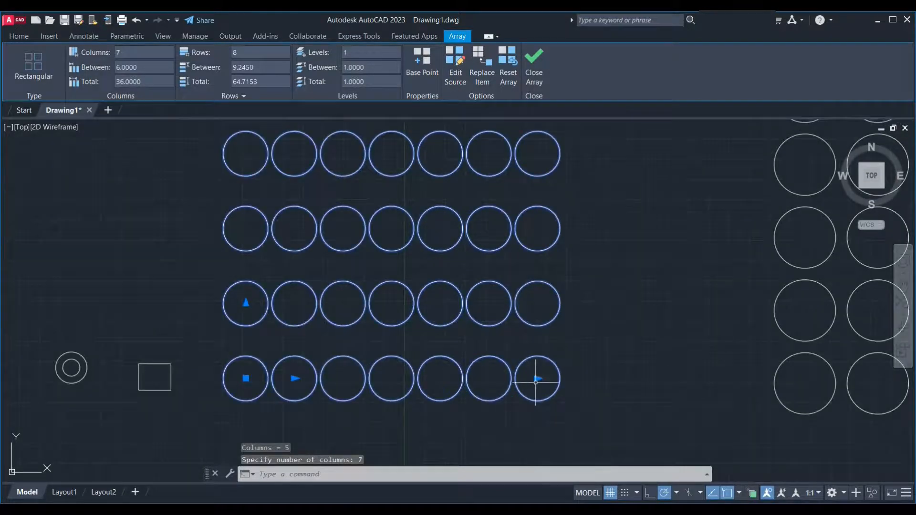
{"action": "mouse_move", "coordinate": [538, 378]}
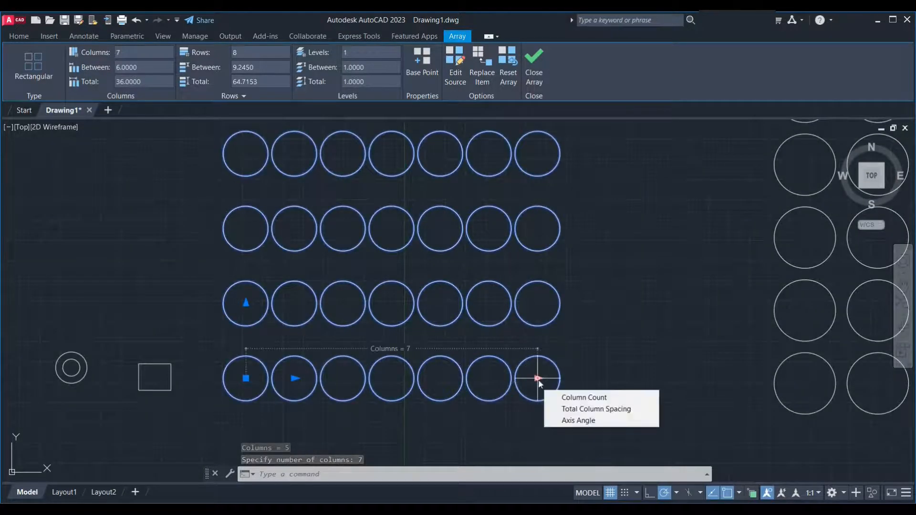
{"action": "left_click", "coordinate": [573, 409]}
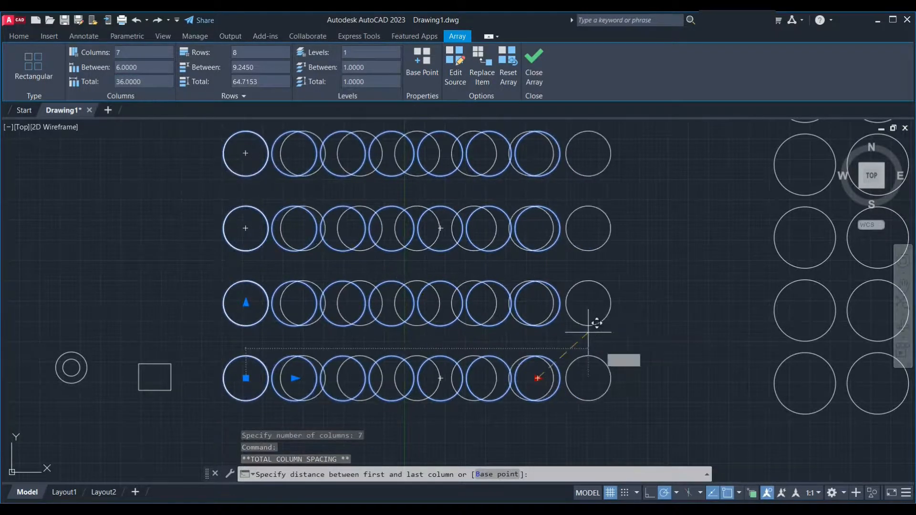
{"action": "type", "text": "40"}
{"action": "key", "text": "Return"}
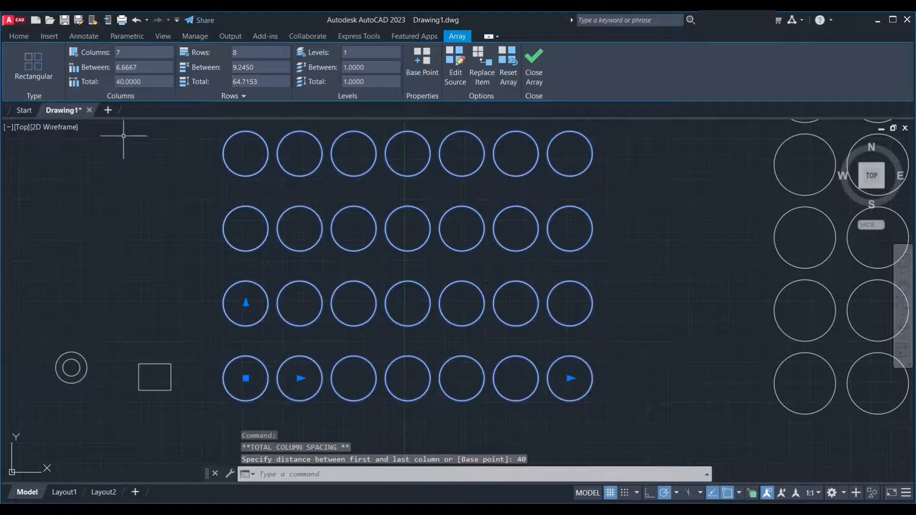
Try out the Axis Angle option of the last column's grip on the leftmost array and cancel it
{"action": "mouse_move", "coordinate": [570, 379]}
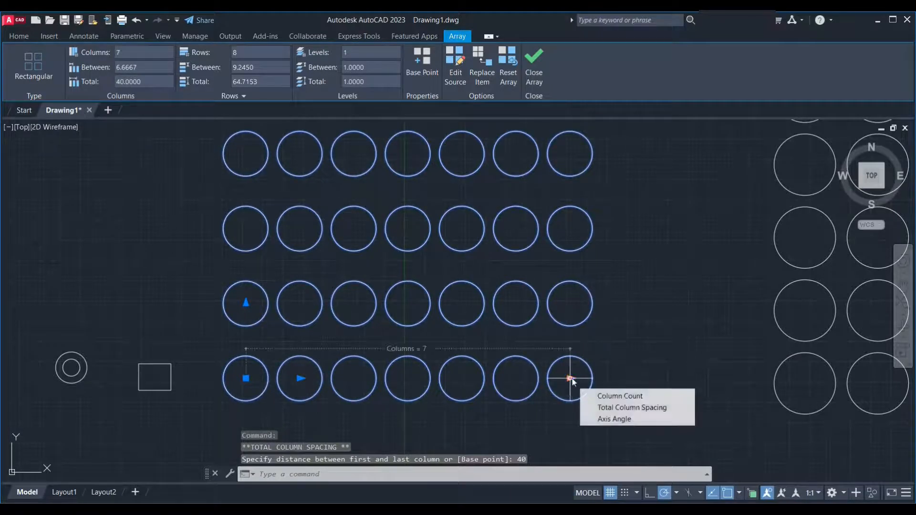
{"action": "left_click", "coordinate": [613, 419]}
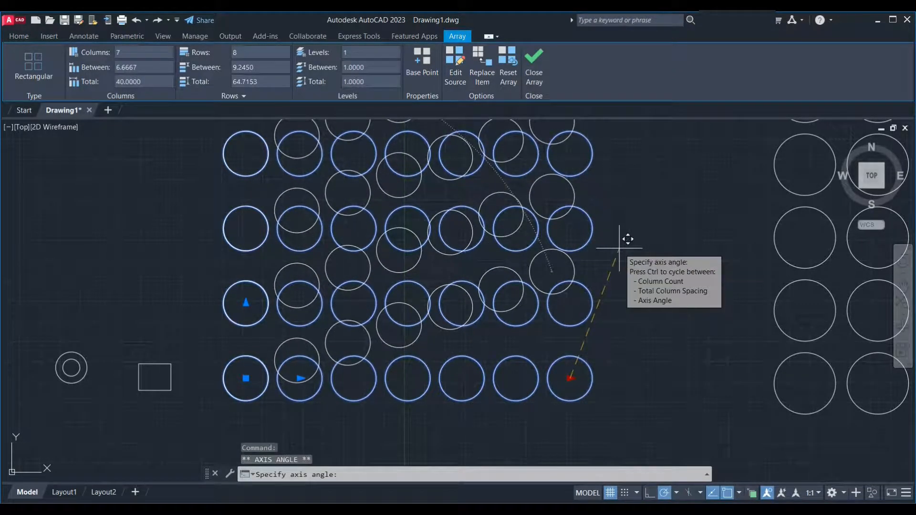
{"action": "key", "text": "Escape"}
Try adding rows above the leftmost array with the top row's Row Count grip option and cancel it
{"action": "scroll", "coordinate": [299, 420], "scroll_direction": "down", "scroll_amount": 5}
{"action": "scroll", "coordinate": [279, 284], "scroll_direction": "up", "scroll_amount": 2}
{"action": "scroll", "coordinate": [279, 284], "scroll_direction": "up", "scroll_amount": 2}
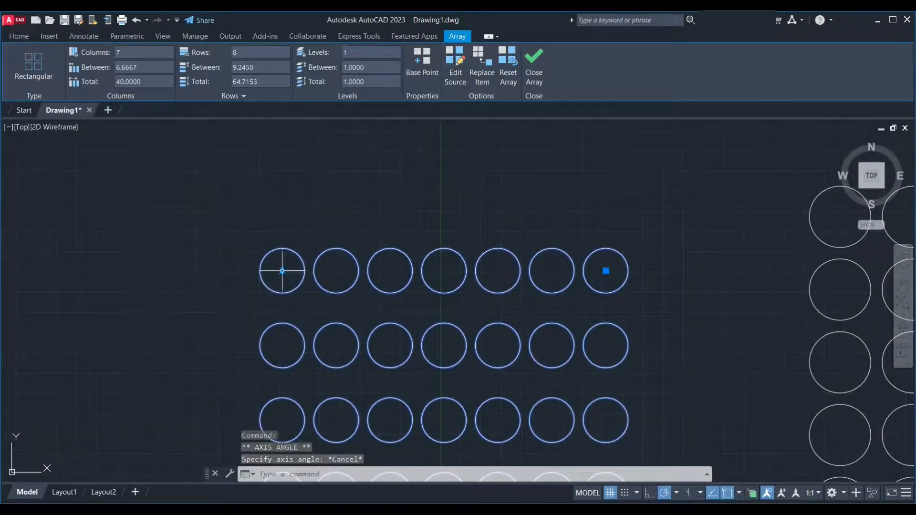
{"action": "mouse_move", "coordinate": [283, 271]}
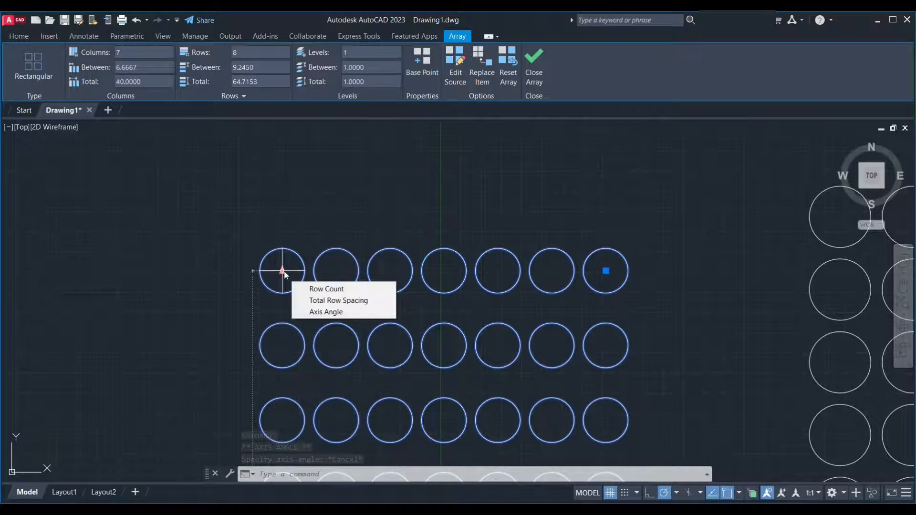
{"action": "left_click", "coordinate": [282, 271]}
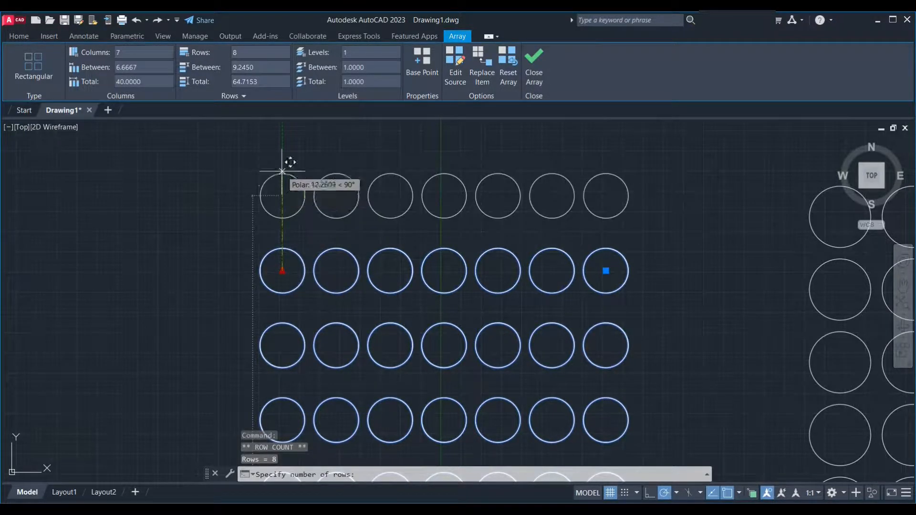
{"action": "scroll", "coordinate": [311, 367], "scroll_direction": "down", "scroll_amount": 2}
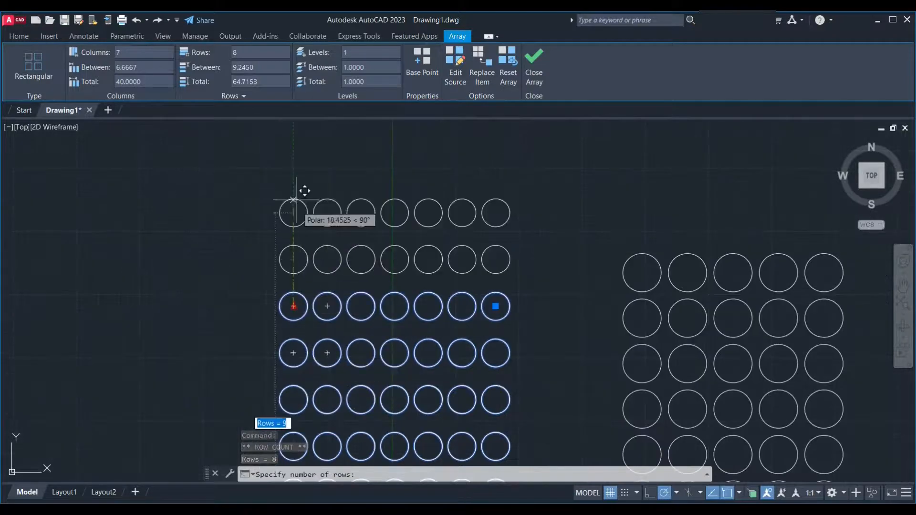
{"action": "key", "text": "Escape"}
Set the leftmost array's total row spacing to 80 through the top row's grip
{"action": "scroll", "coordinate": [296, 179], "scroll_direction": "up", "scroll_amount": 2}
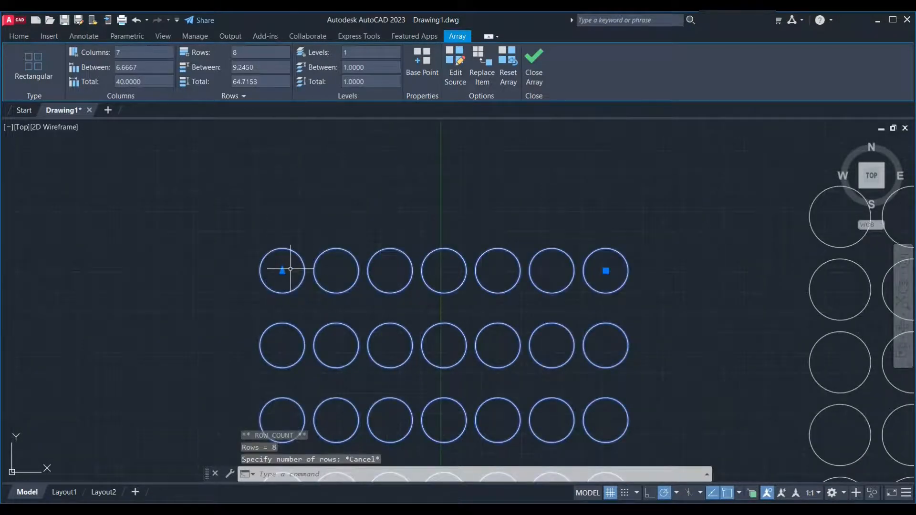
{"action": "mouse_move", "coordinate": [282, 271]}
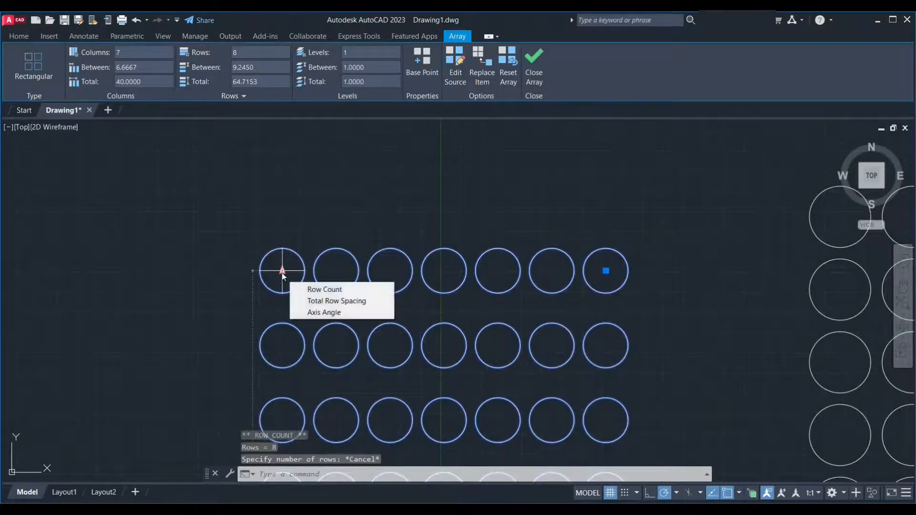
{"action": "left_click", "coordinate": [315, 301]}
{"action": "scroll", "coordinate": [330, 193], "scroll_direction": "down", "scroll_amount": 6}
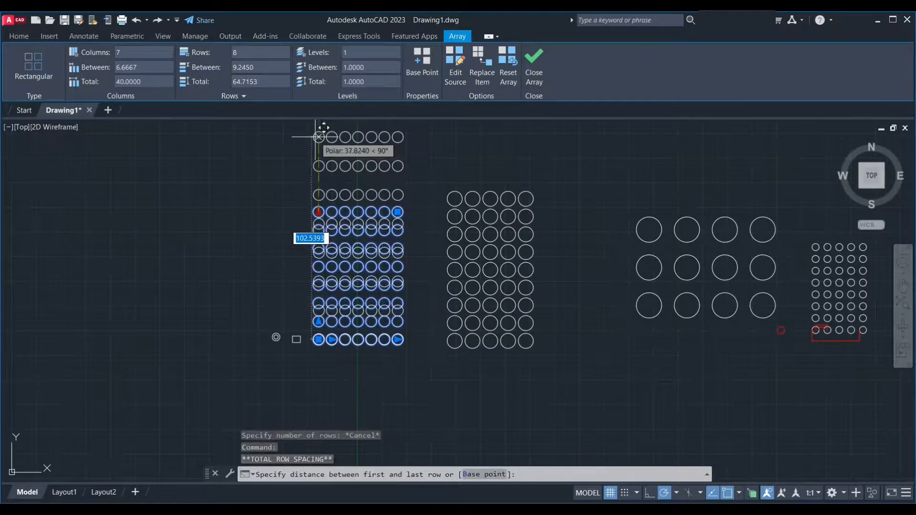
{"action": "type", "text": "80"}
{"action": "key", "text": "Return"}
Try tilting the leftmost array's rows with the top row grip's Axis Angle option and cancel it
{"action": "scroll", "coordinate": [348, 296], "scroll_direction": "up", "scroll_amount": 6}
{"action": "scroll", "coordinate": [365, 320], "scroll_direction": "down", "scroll_amount": 4}
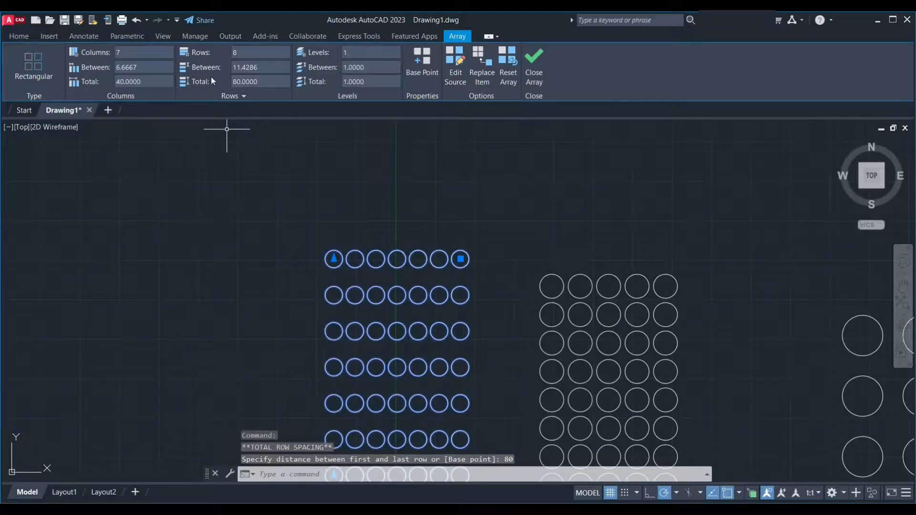
{"action": "scroll", "coordinate": [294, 140], "scroll_direction": "down", "scroll_amount": 4}
{"action": "mouse_move", "coordinate": [306, 185]}
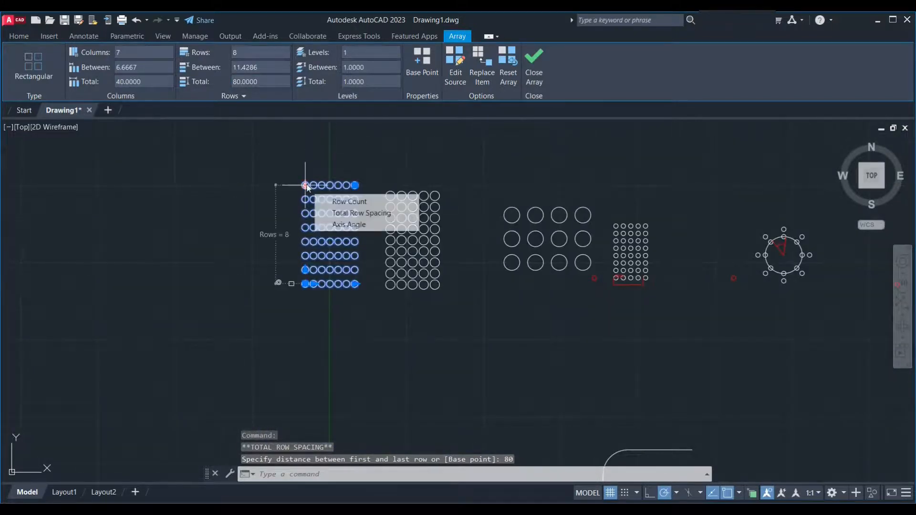
{"action": "left_click", "coordinate": [350, 224]}
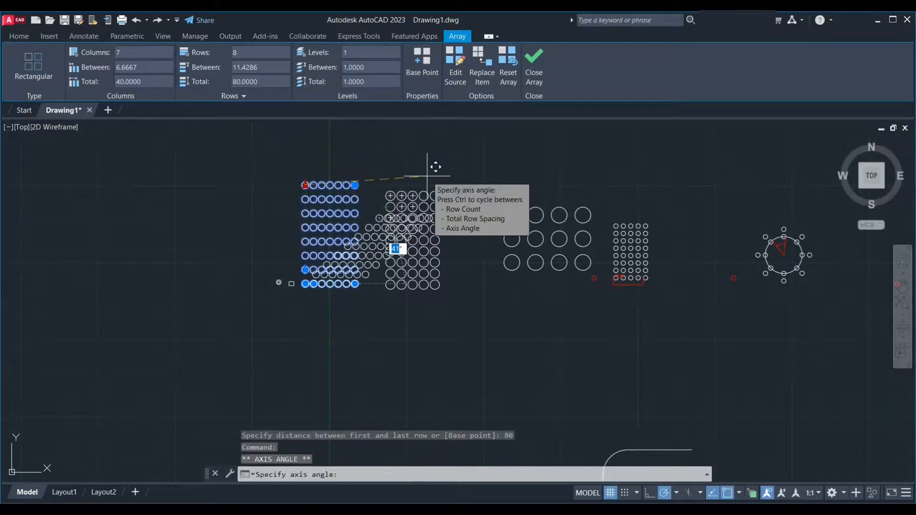
{"action": "key", "text": "Escape"}
Try adding rows and columns together with the Row and Column Count option of the array's upper corner grip and cancel it
{"action": "scroll", "coordinate": [310, 212], "scroll_direction": "up", "scroll_amount": 2}
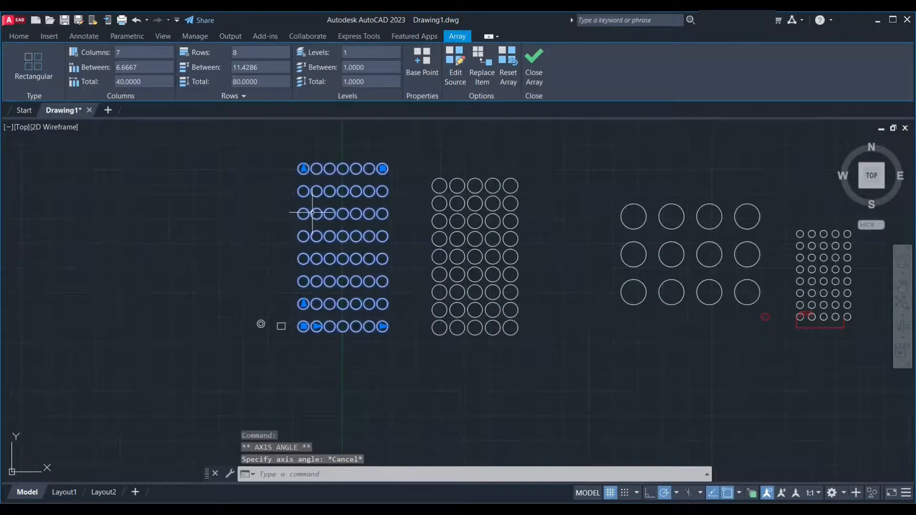
{"action": "scroll", "coordinate": [377, 168], "scroll_direction": "up", "scroll_amount": 2}
{"action": "mouse_move", "coordinate": [389, 172]}
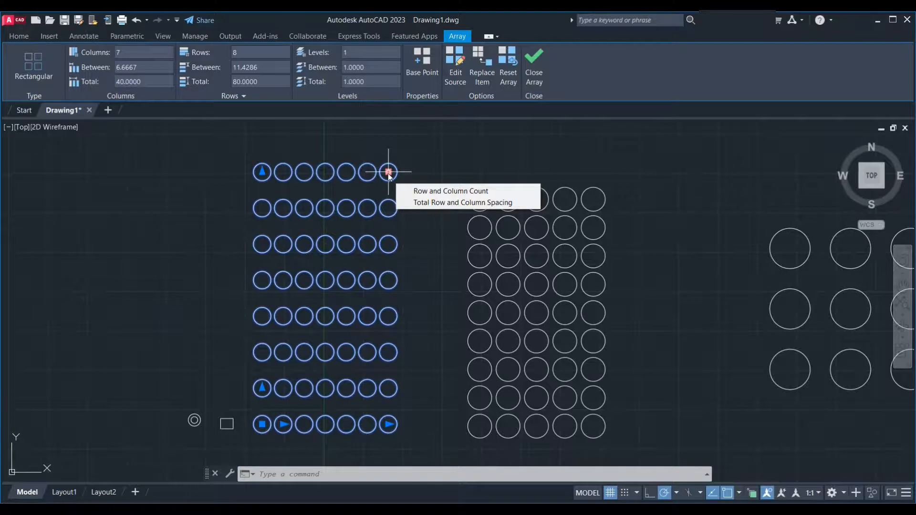
{"action": "left_click", "coordinate": [389, 172]}
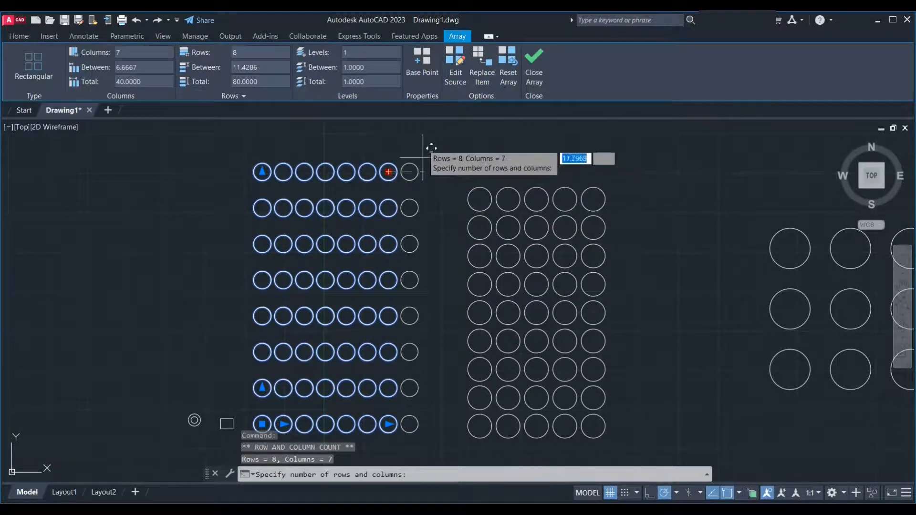
{"action": "scroll", "coordinate": [476, 134], "scroll_direction": "down", "scroll_amount": 2}
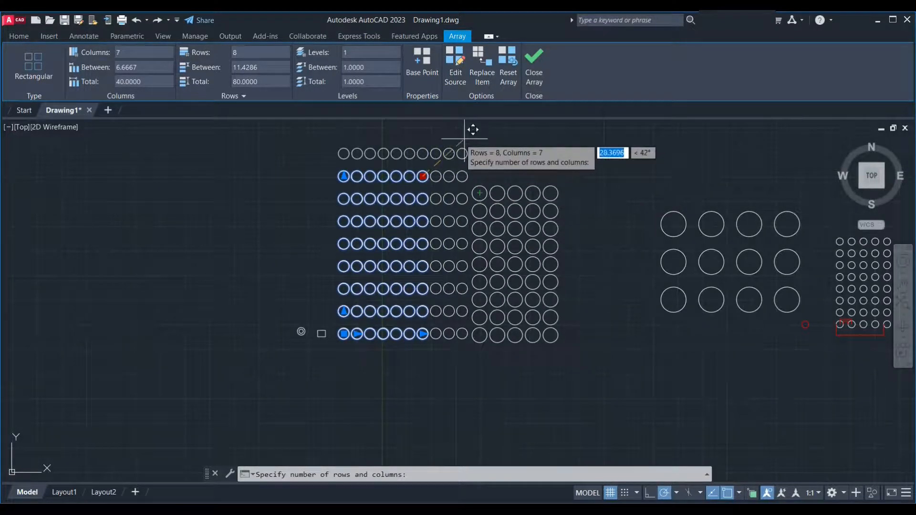
{"action": "scroll", "coordinate": [420, 248], "scroll_direction": "down", "scroll_amount": 2}
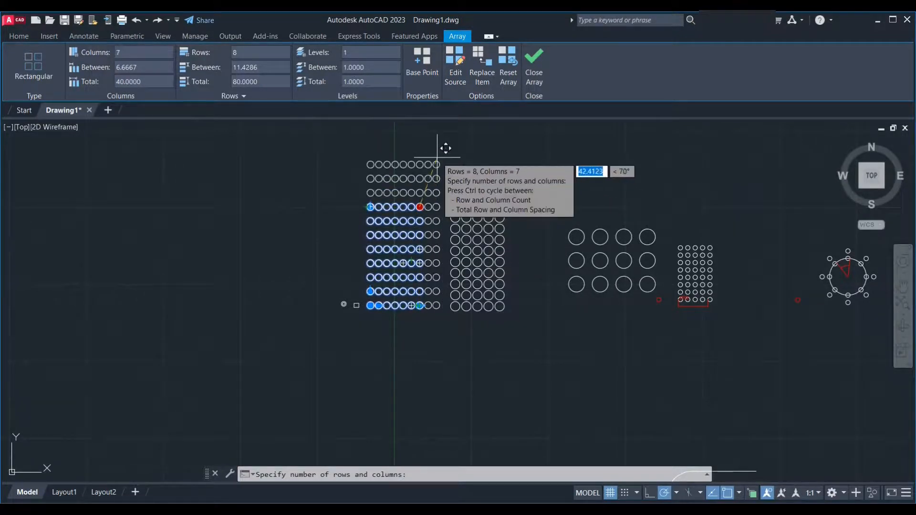
{"action": "key", "text": "Escape"}
Try stretching the array with the corner grip's Total Row and Column Spacing option and cancel it
{"action": "scroll", "coordinate": [443, 191], "scroll_direction": "up", "scroll_amount": 3}
{"action": "mouse_move", "coordinate": [389, 172]}
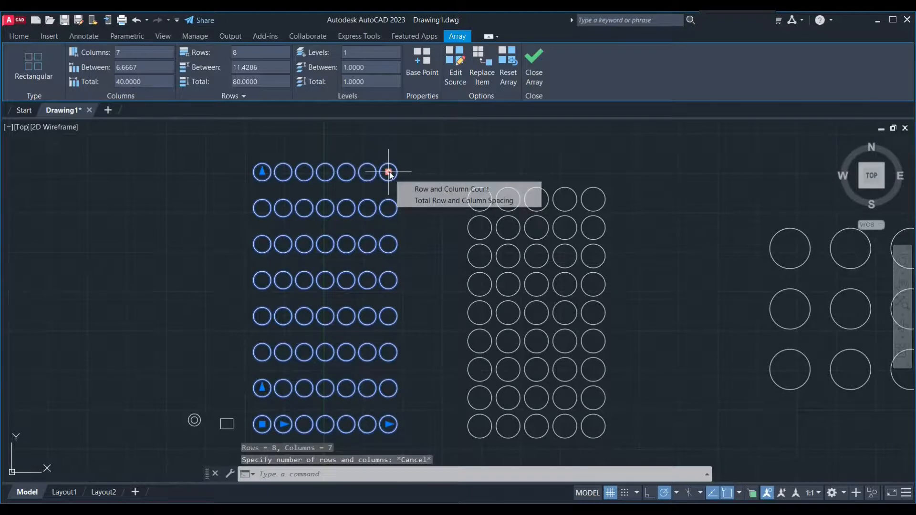
{"action": "left_click", "coordinate": [430, 199]}
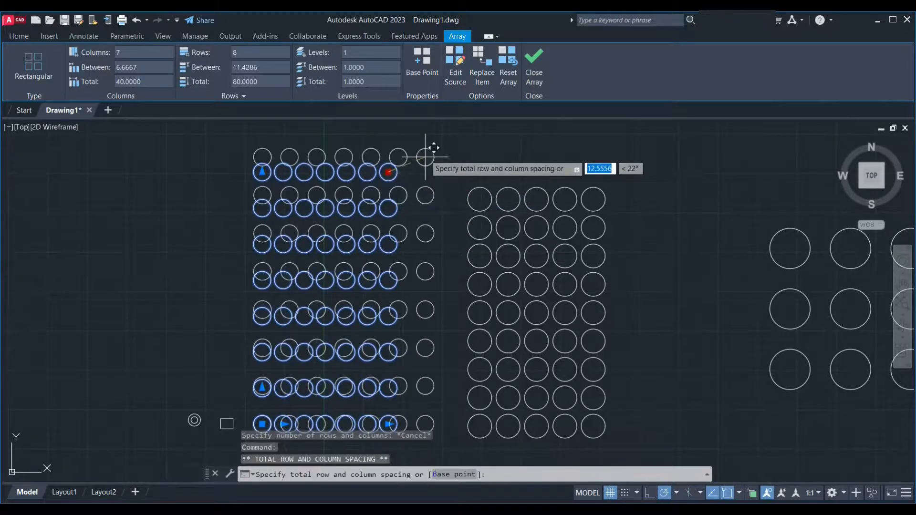
{"action": "scroll", "coordinate": [436, 186], "scroll_direction": "down", "scroll_amount": 3}
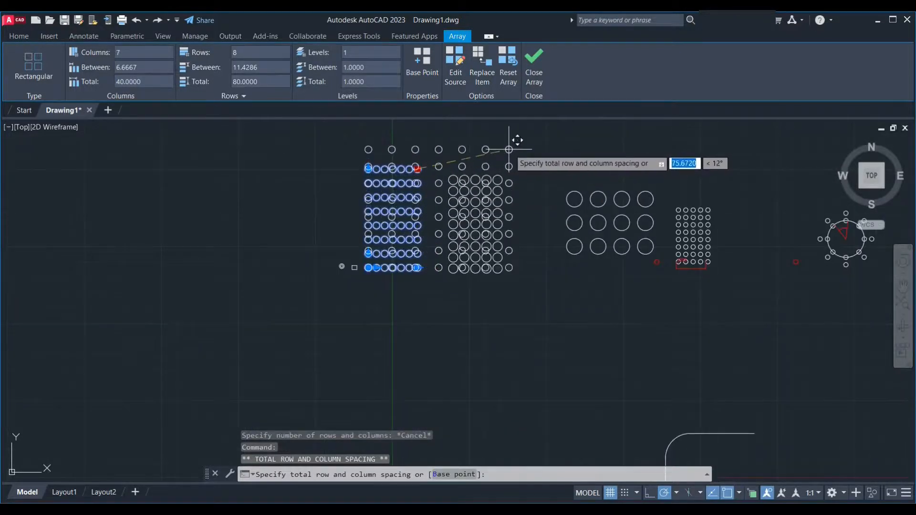
{"action": "key", "text": "Escape"}
Deselect the leftmost array to finish its grip editing
{"action": "scroll", "coordinate": [439, 152], "scroll_direction": "up", "scroll_amount": 4}
{"action": "scroll", "coordinate": [389, 174], "scroll_direction": "down", "scroll_amount": 2}
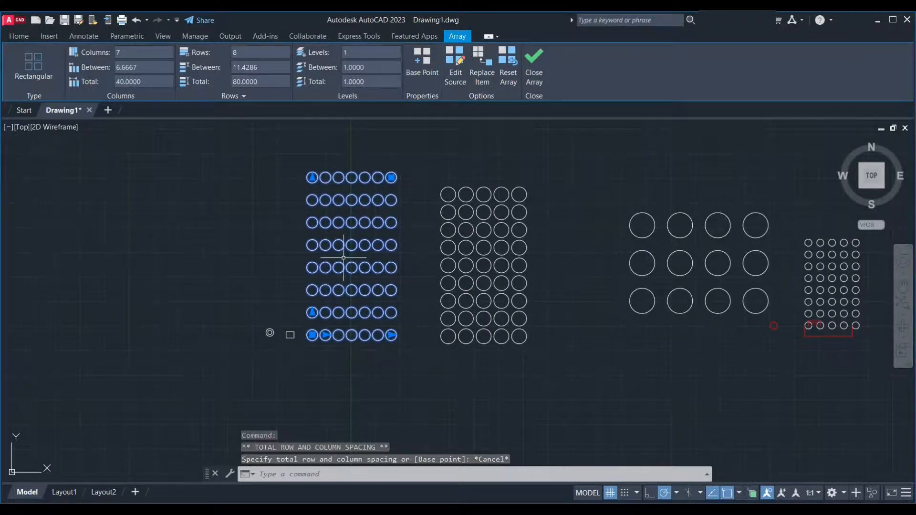
{"action": "key", "text": "Escape"}
{"action": "middle_click_drag", "start_coordinate": [433, 359], "coordinate": [522, 244]}
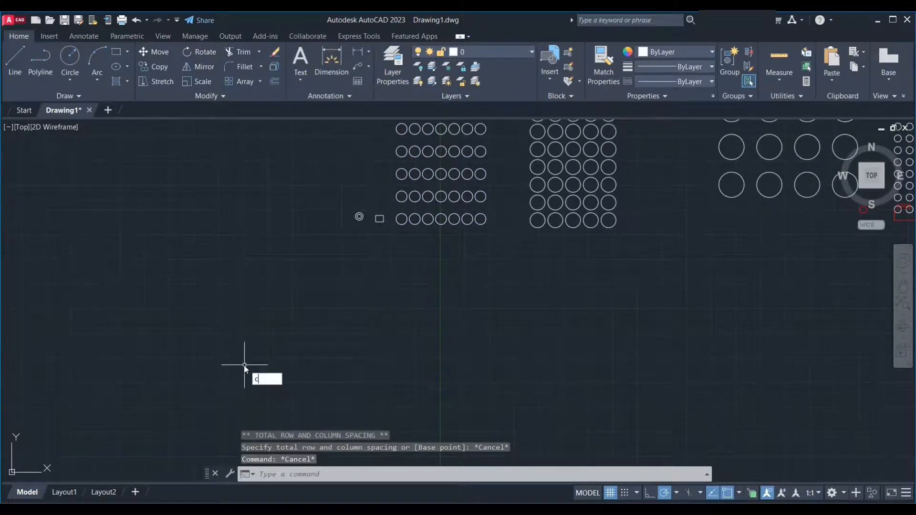
Draw a circle in the empty area below and to the left of the existing arrays
{"action": "type", "text": "c"}
{"action": "key", "text": "Return"}
{"action": "left_click", "coordinate": [253, 340]}
{"action": "left_click", "coordinate": [265, 353]}
Start a rectangular associative array of the new circle with the default rows and columns
{"action": "left_click", "coordinate": [247, 346]}
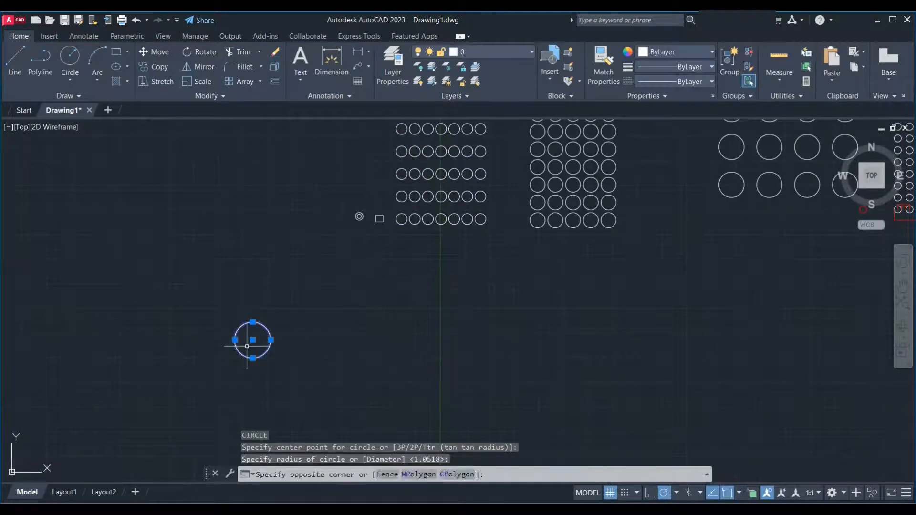
{"action": "left_click", "coordinate": [248, 346]}
{"action": "type", "text": "a"}
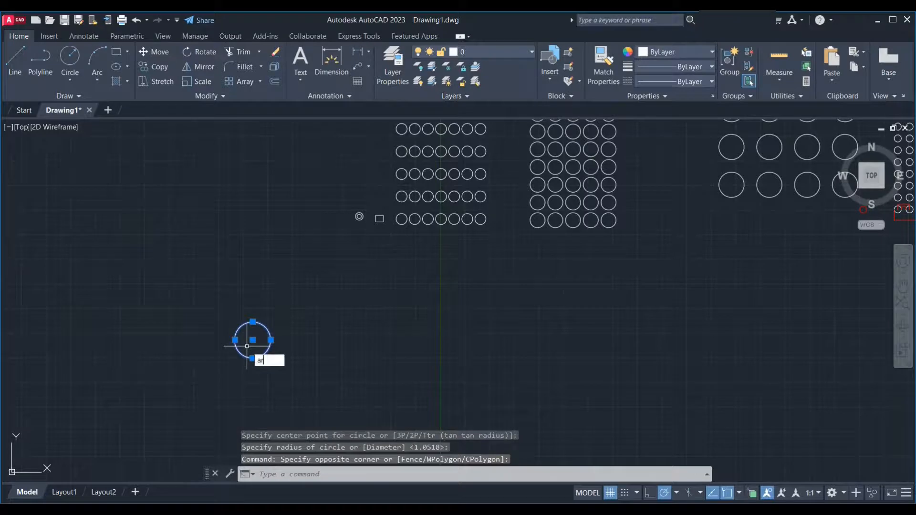
{"action": "type", "text": "r"}
{"action": "key", "text": "Return"}
{"action": "key", "text": "Return"}
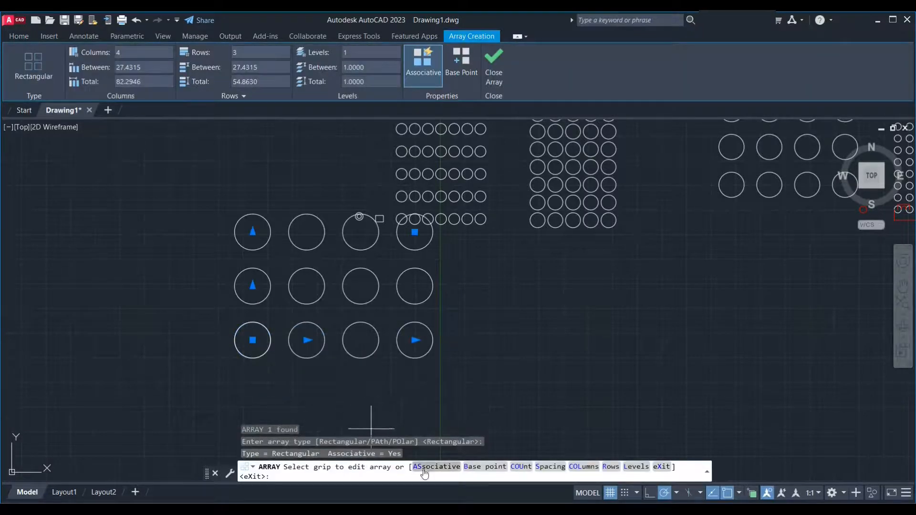
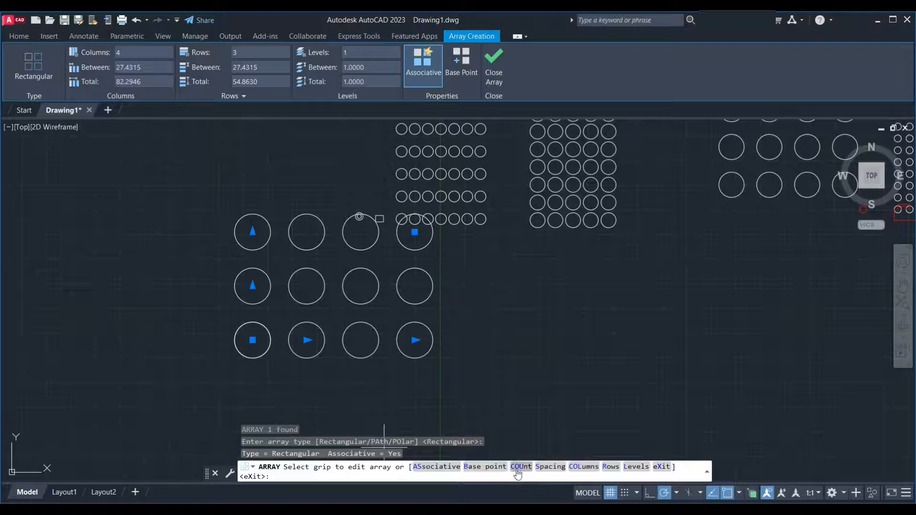
Set the new array's spacing to 30 between columns and 50 between rows with the Spacing option
{"action": "left_click", "coordinate": [548, 470]}
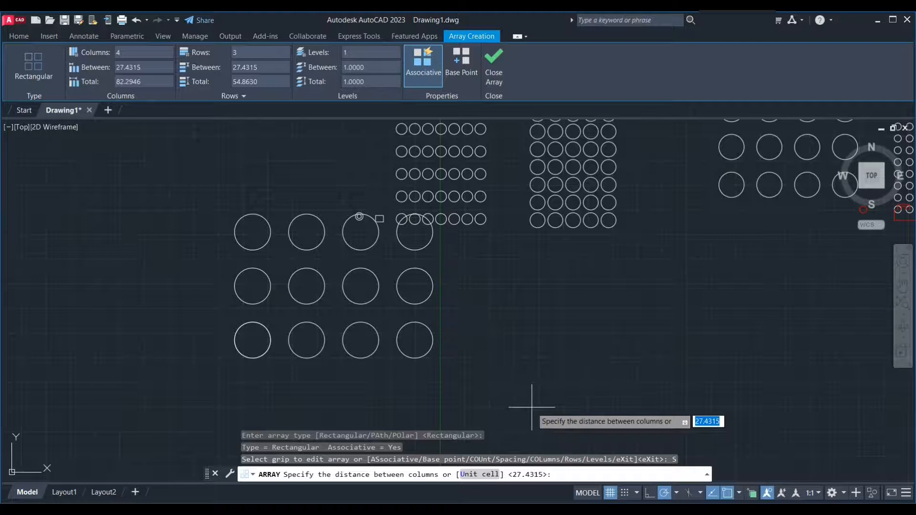
{"action": "type", "text": "30"}
{"action": "key", "text": "Return"}
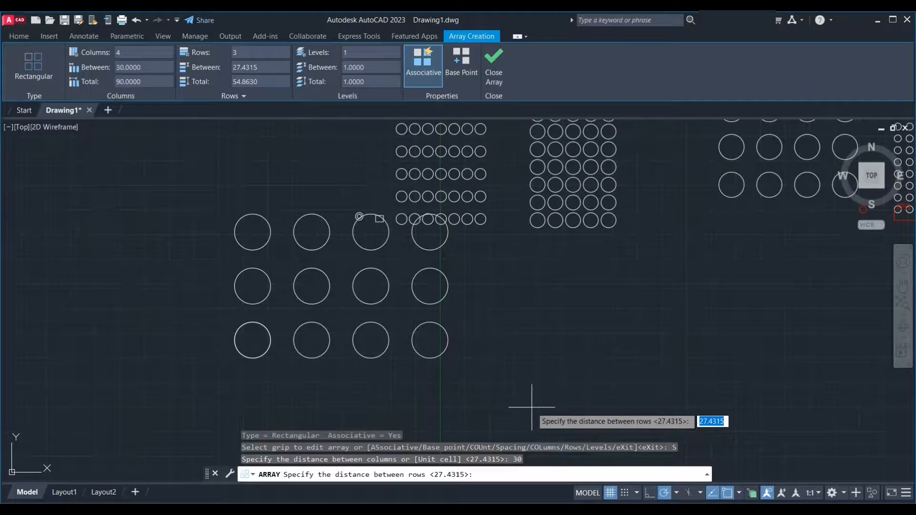
{"action": "type", "text": "50"}
{"action": "key", "text": "Return"}
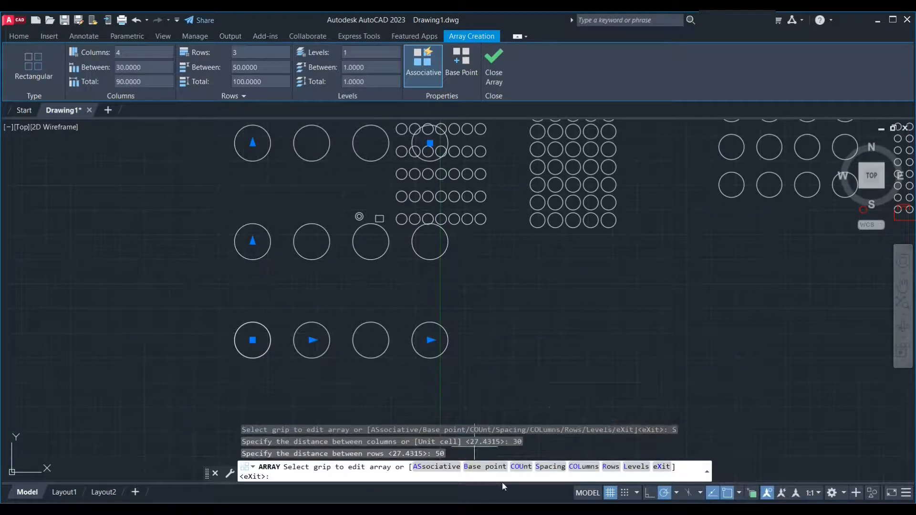
Set the new array to 6 columns with the Columns option, accepting the default distance between them
{"action": "left_click", "coordinate": [581, 467]}
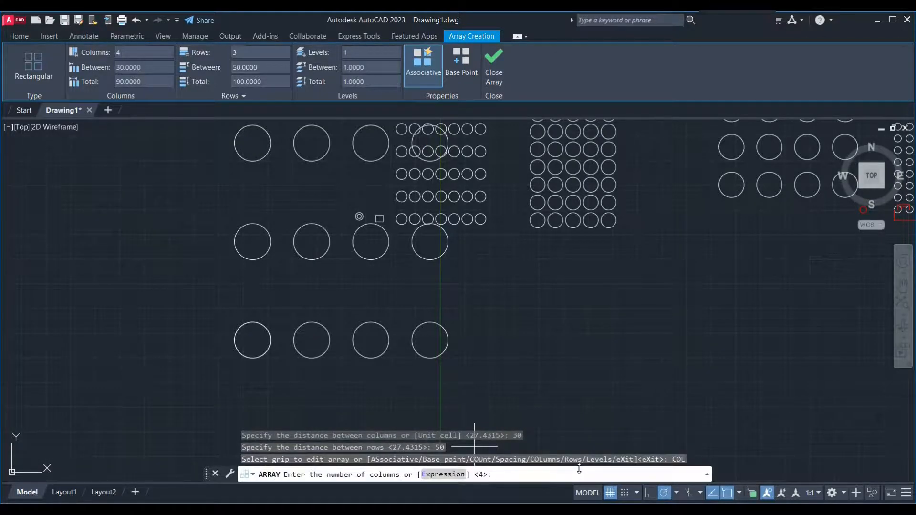
{"action": "type", "text": "6"}
{"action": "key", "text": "Return"}
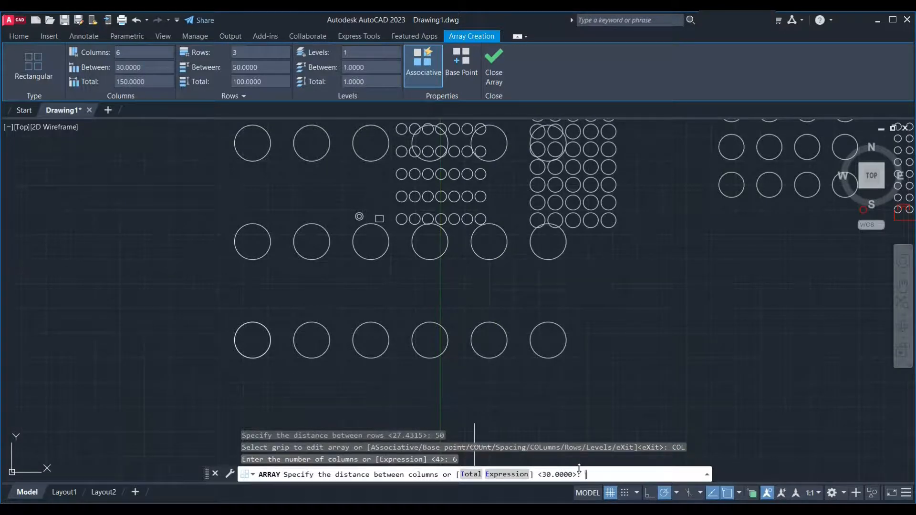
{"action": "key", "text": "Return"}
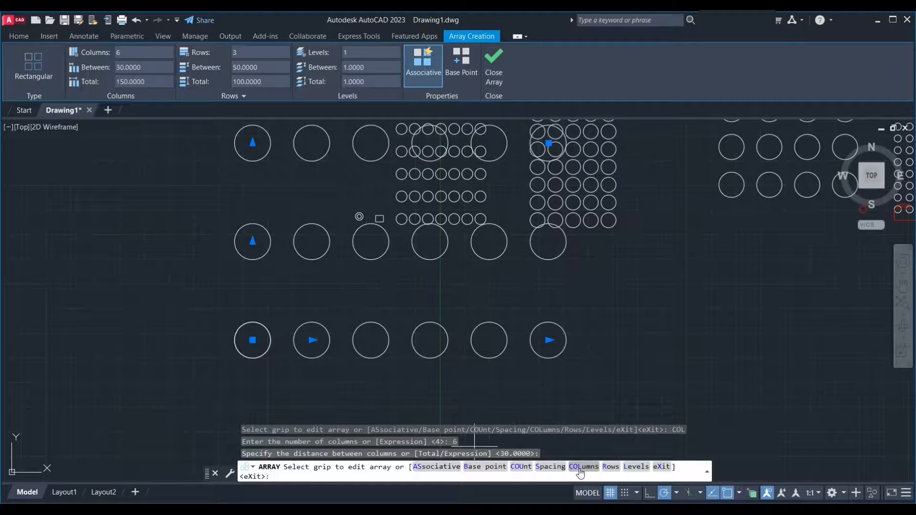
Set the new array to 8 rows over a total distance of 200, accept the default elevation, and leave the Array command
{"action": "left_click", "coordinate": [610, 468]}
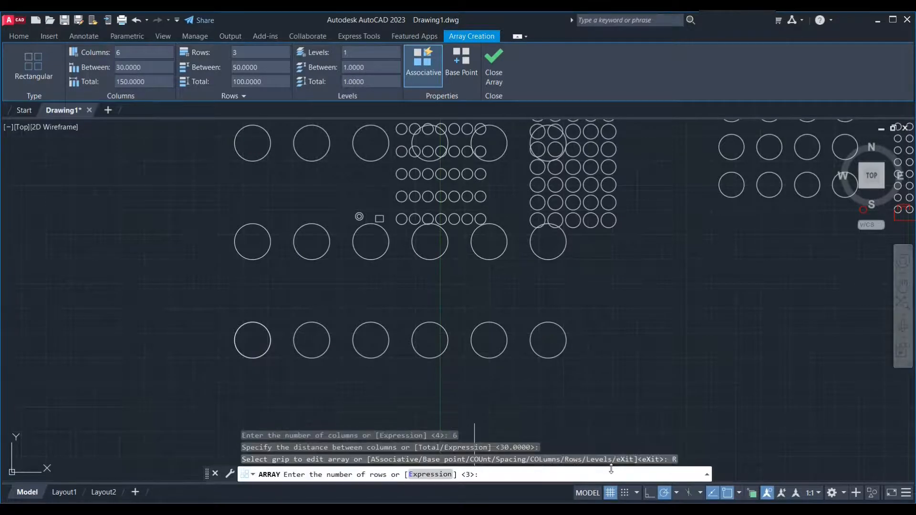
{"action": "scroll", "coordinate": [270, 406], "scroll_direction": "down", "scroll_amount": 2}
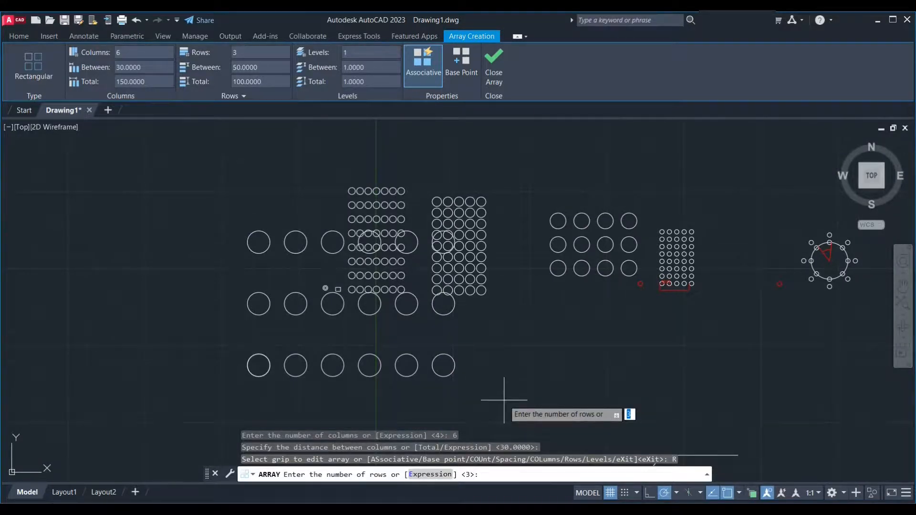
{"action": "type", "text": "8"}
{"action": "key", "text": "Return"}
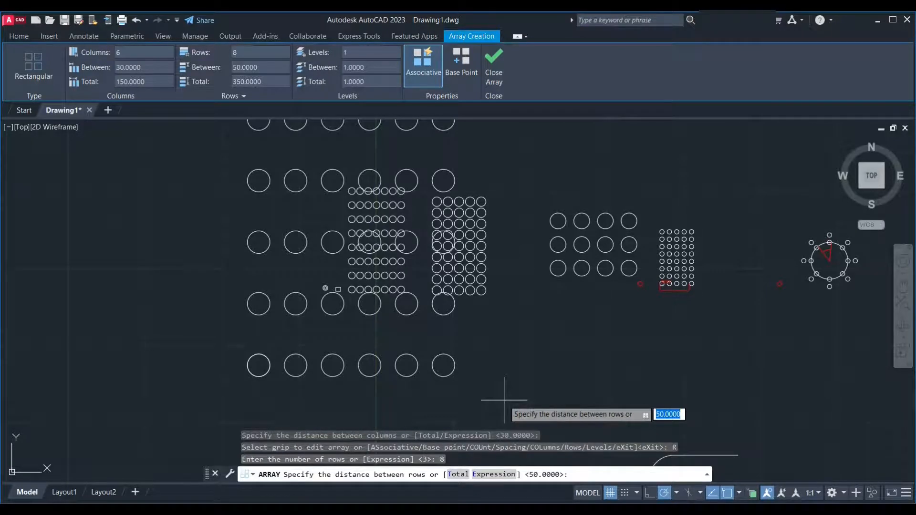
{"action": "left_click", "coordinate": [459, 475]}
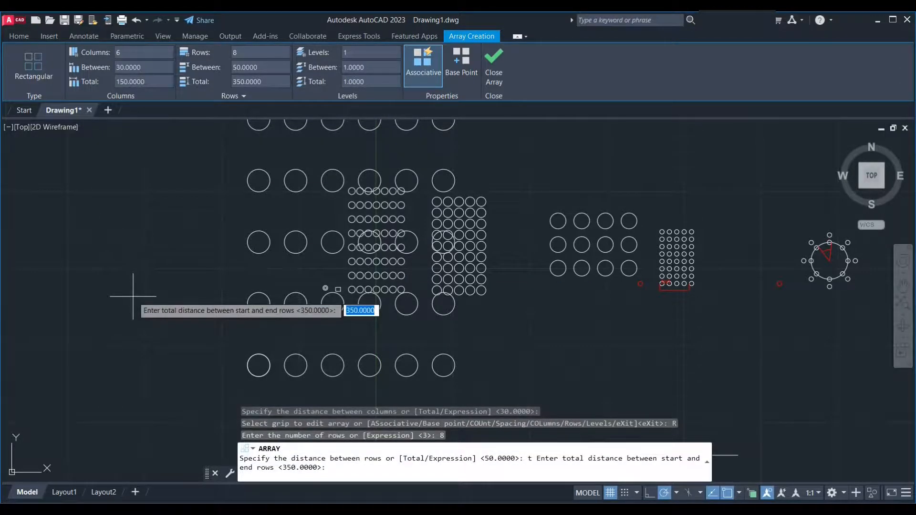
{"action": "type", "text": "200"}
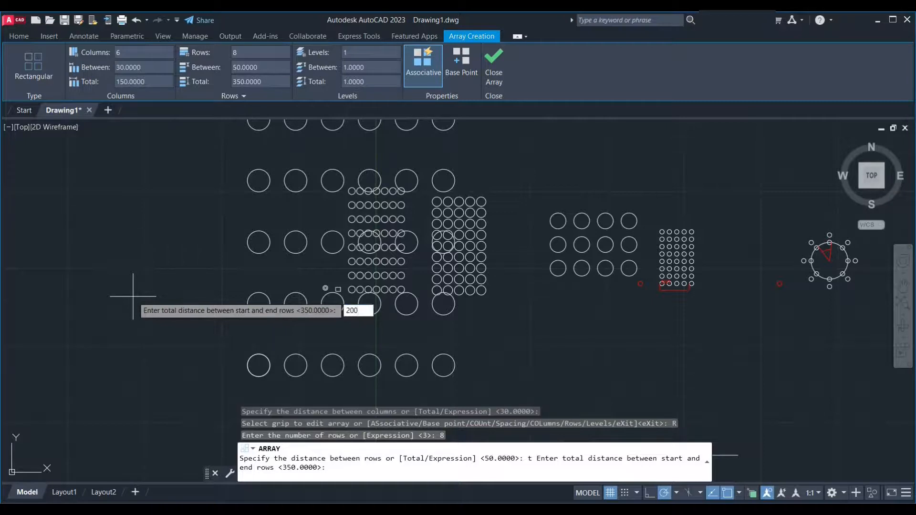
{"action": "key", "text": "Return"}
{"action": "scroll", "coordinate": [264, 338], "scroll_direction": "down", "scroll_amount": 4}
{"action": "scroll", "coordinate": [265, 323], "scroll_direction": "up", "scroll_amount": 2}
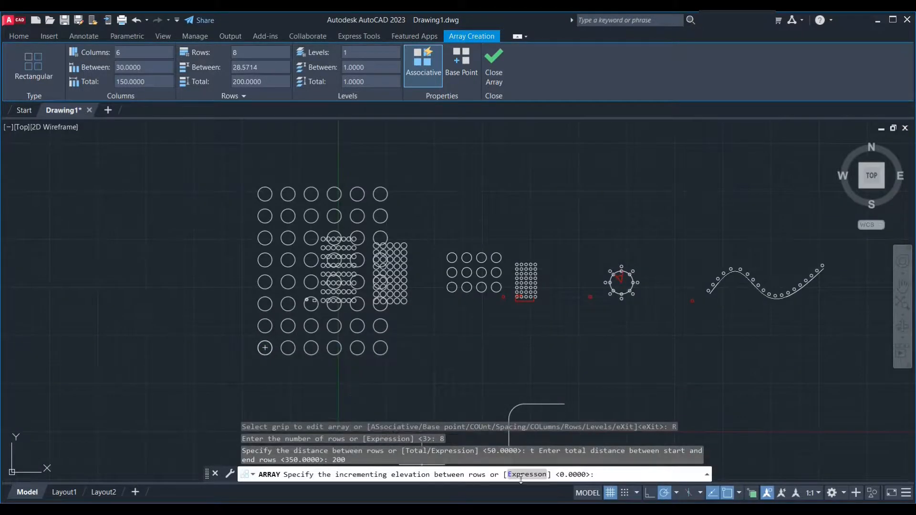
{"action": "key", "text": "Return"}
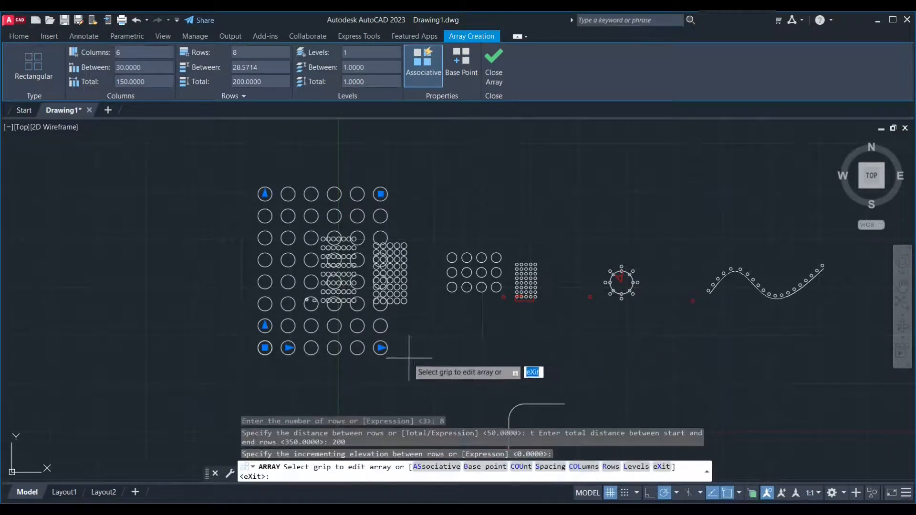
{"action": "key", "text": "Escape"}
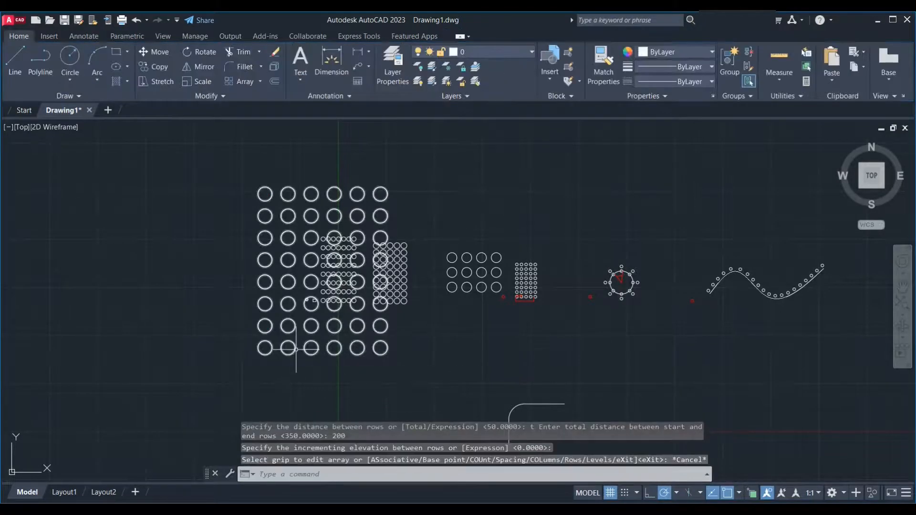
Erase the new large-circle array that overlaps the other arrays
{"action": "scroll", "coordinate": [318, 374], "scroll_direction": "down", "scroll_amount": 2}
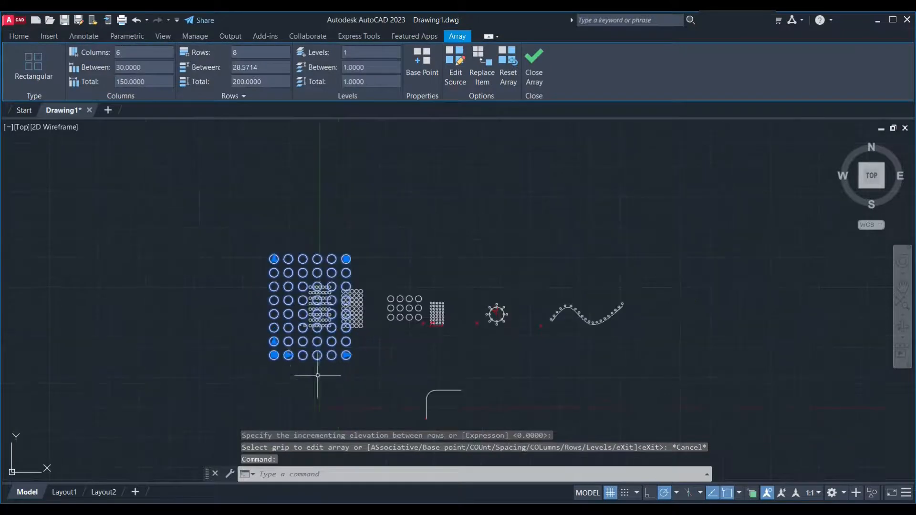
{"action": "scroll", "coordinate": [324, 374], "scroll_direction": "up", "scroll_amount": 2}
{"action": "key", "text": "Delete"}
Look over the remaining rectangular, polar and path arrays across the drawing
{"action": "middle_click_drag", "start_coordinate": [407, 348], "coordinate": [293, 338]}
{"action": "scroll", "coordinate": [276, 296], "scroll_direction": "up", "scroll_amount": 2}
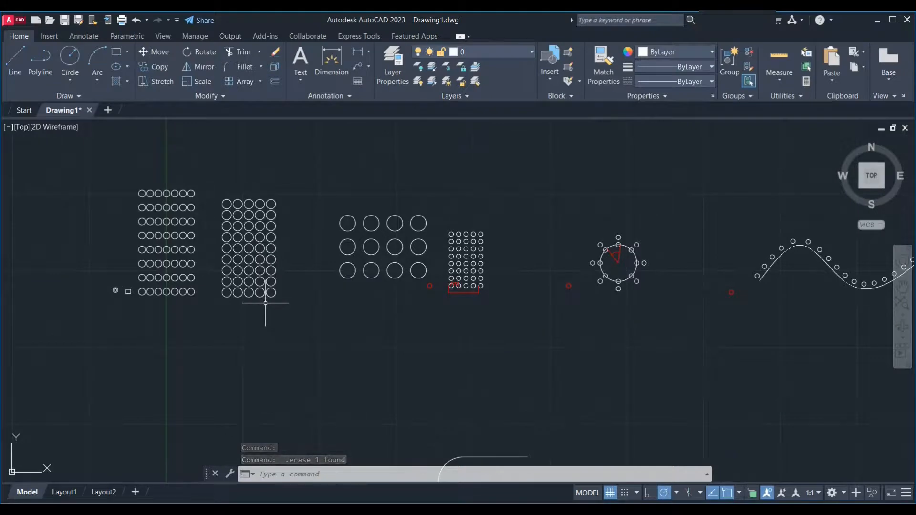
{"action": "scroll", "coordinate": [271, 299], "scroll_direction": "down", "scroll_amount": 2}
{"action": "scroll", "coordinate": [530, 301], "scroll_direction": "up", "scroll_amount": 3}
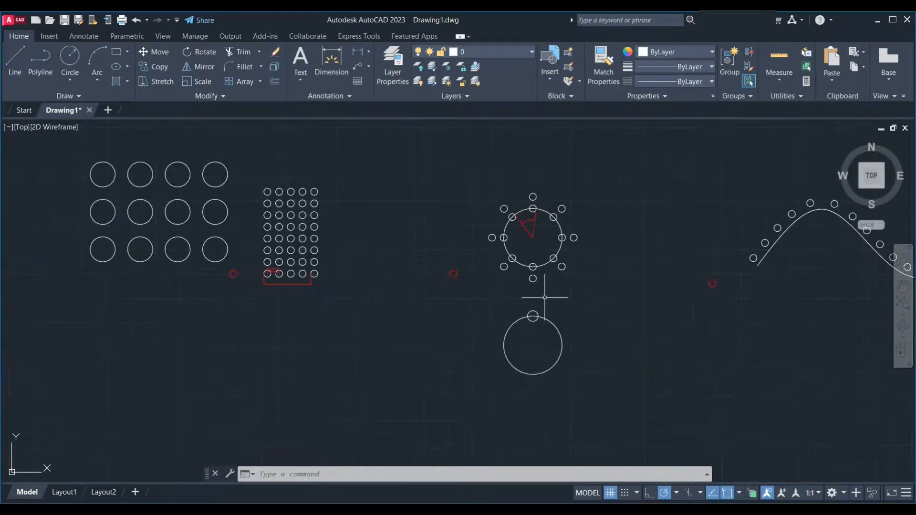
{"action": "middle_click_drag", "start_coordinate": [397, 356], "coordinate": [469, 377]}
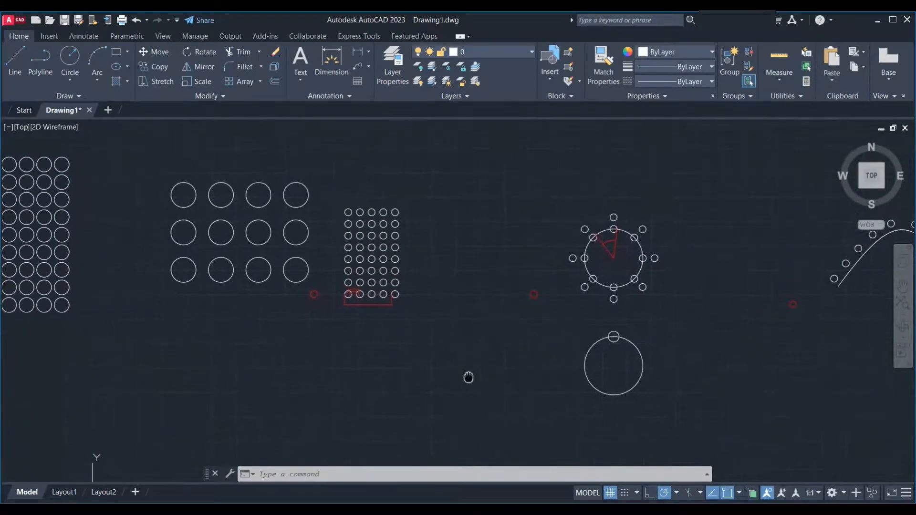
{"action": "scroll", "coordinate": [389, 348], "scroll_direction": "down", "scroll_amount": 1}
{"action": "scroll", "coordinate": [409, 321], "scroll_direction": "up", "scroll_amount": 2}
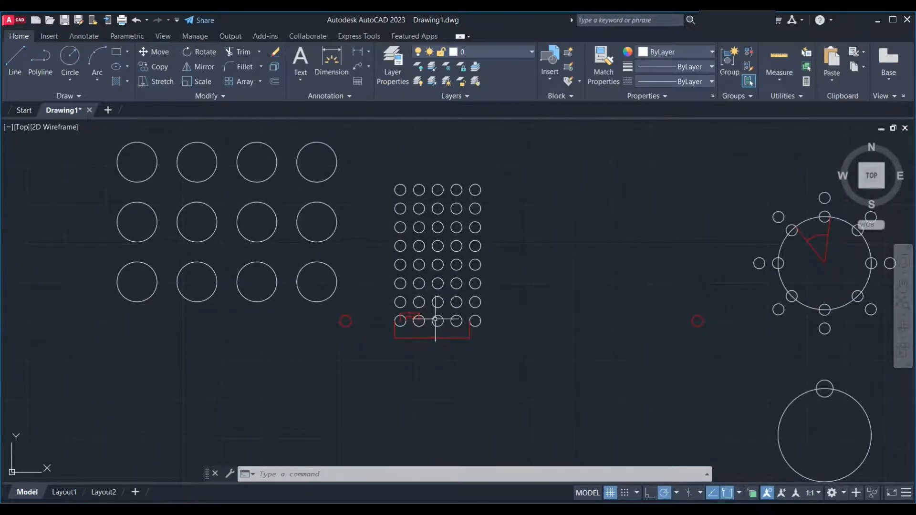
{"action": "scroll", "coordinate": [436, 320], "scroll_direction": "up", "scroll_amount": 5}
{"action": "scroll", "coordinate": [438, 346], "scroll_direction": "down", "scroll_amount": 10}
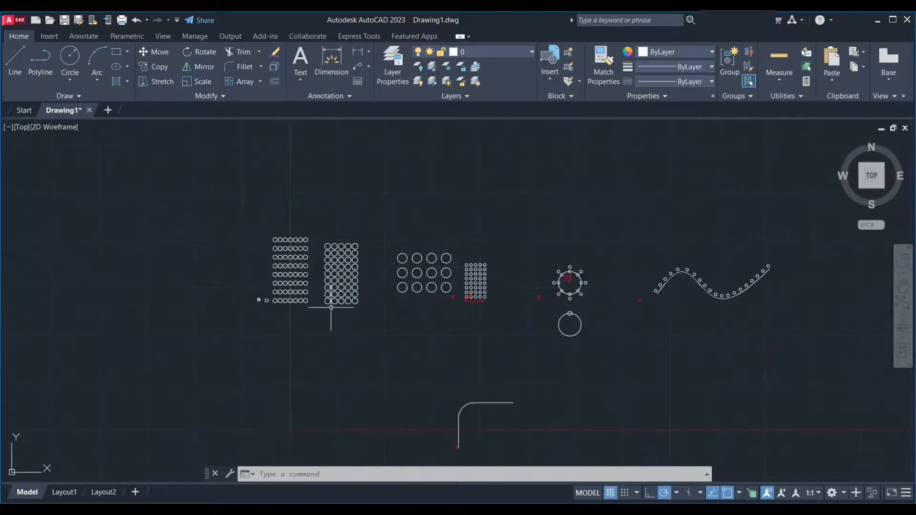
Move the leftmost array's base point to its first circle's bottom quadrant and reduce the row spacing to about 5.54 so the rows touch
{"action": "scroll", "coordinate": [310, 304], "scroll_direction": "up", "scroll_amount": 4}
{"action": "middle_click_drag", "start_coordinate": [314, 303], "coordinate": [454, 365]}
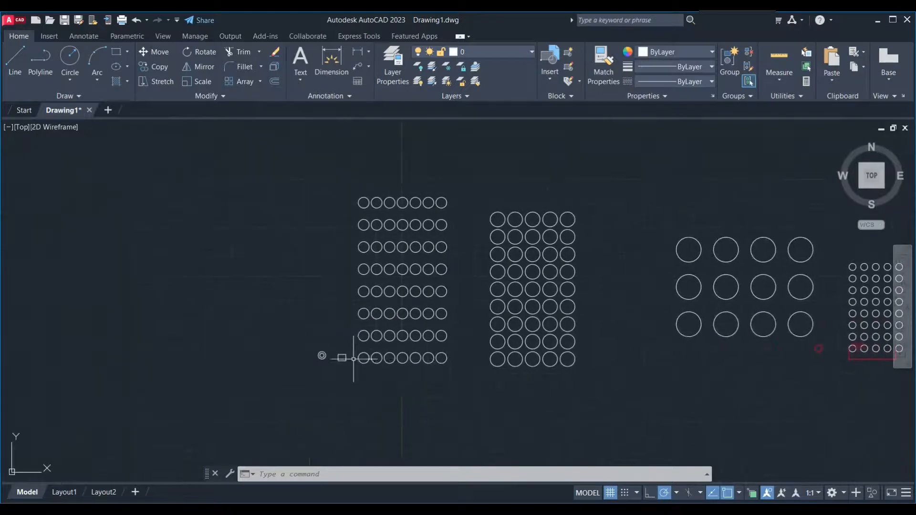
{"action": "scroll", "coordinate": [354, 358], "scroll_direction": "up", "scroll_amount": 4}
{"action": "left_click", "coordinate": [400, 356]}
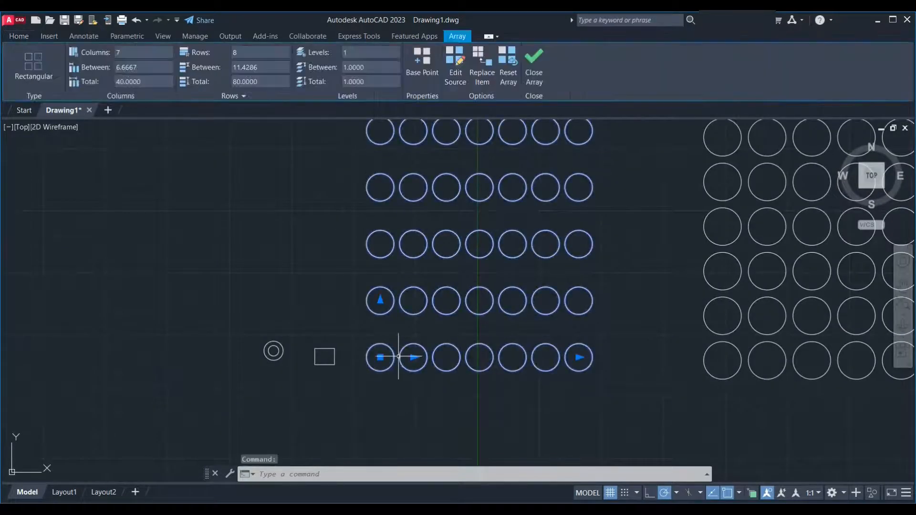
{"action": "scroll", "coordinate": [406, 373], "scroll_direction": "up", "scroll_amount": 4}
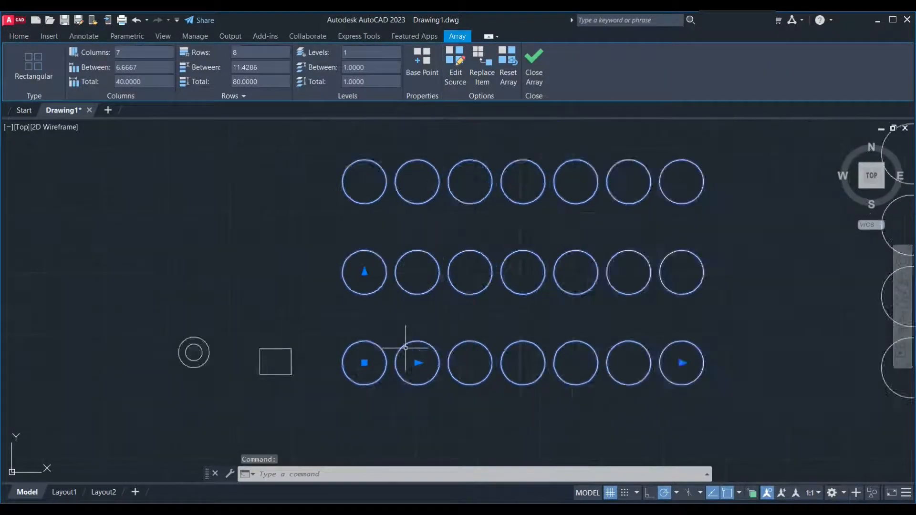
{"action": "left_click", "coordinate": [425, 73]}
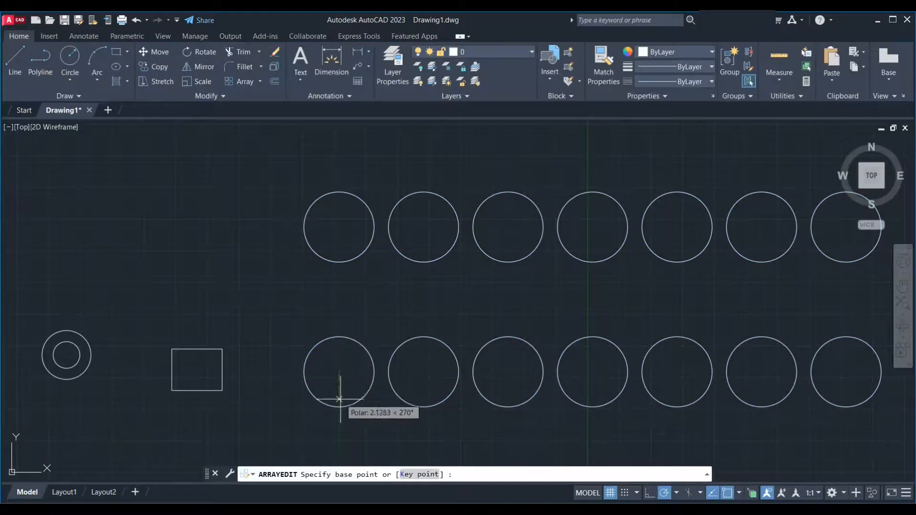
{"action": "left_click", "coordinate": [339, 406]}
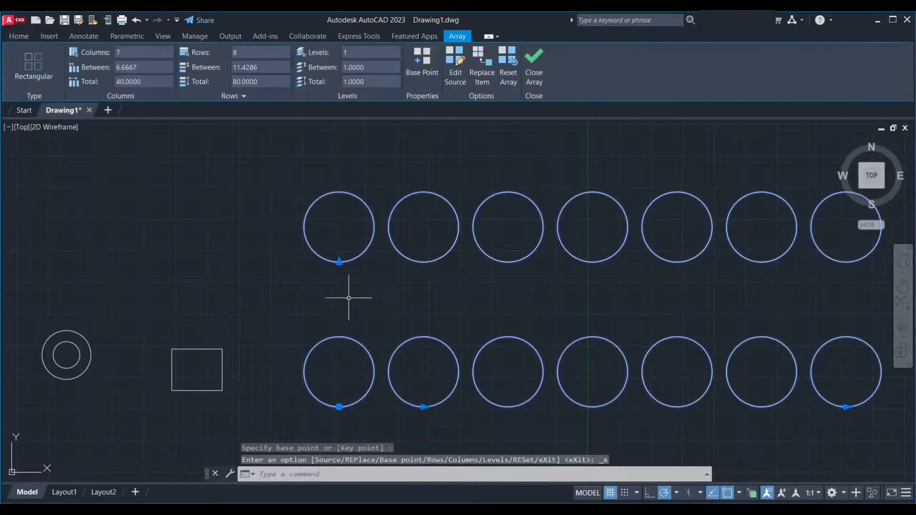
{"action": "left_click", "coordinate": [340, 262]}
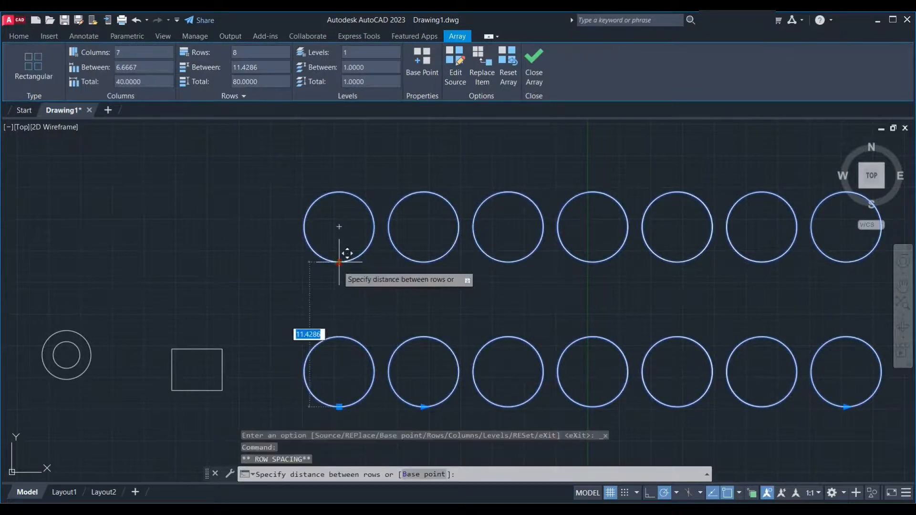
{"action": "left_click", "coordinate": [339, 336]}
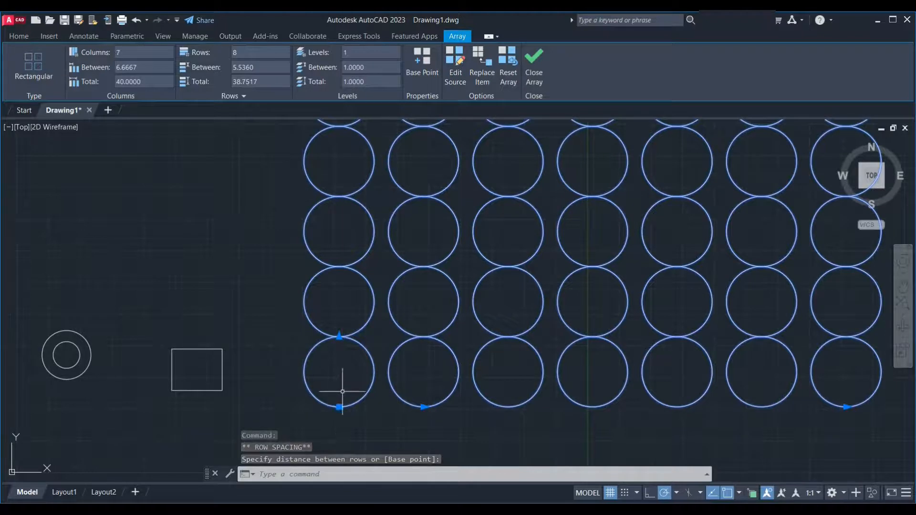
Move the array's base point to its first circle's left quadrant and reduce the column spacing to about 5.54 so the columns touch
{"action": "left_click", "coordinate": [421, 60]}
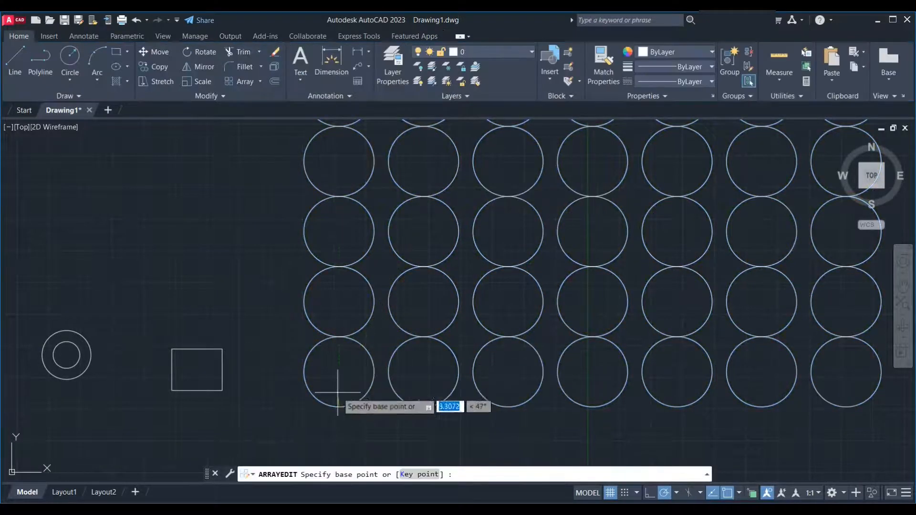
{"action": "left_click", "coordinate": [304, 371]}
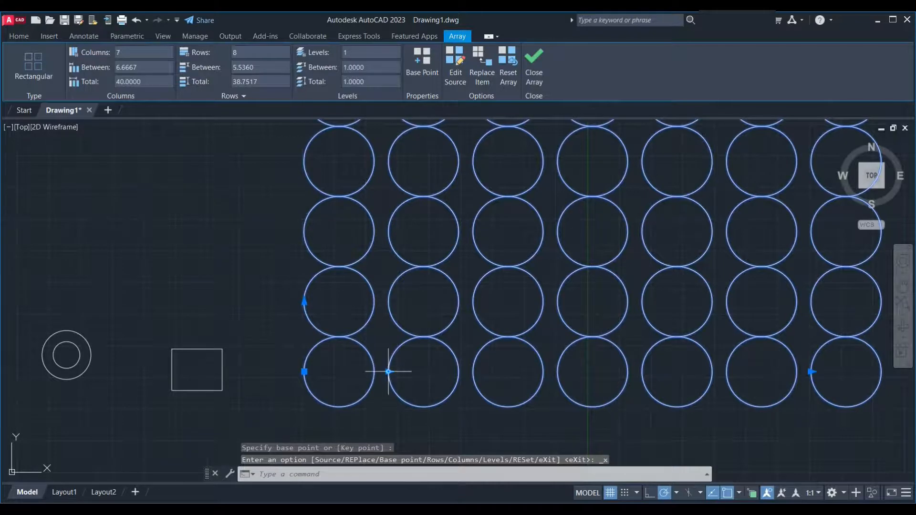
{"action": "left_click", "coordinate": [388, 371]}
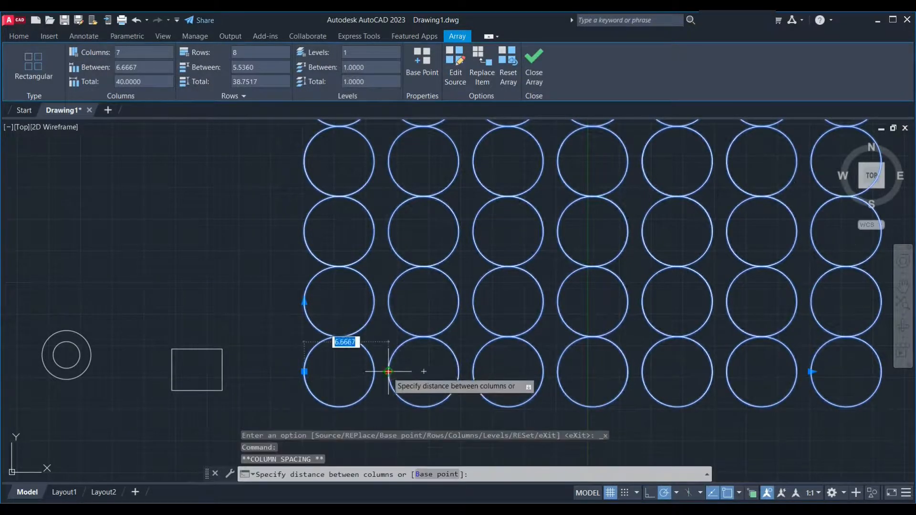
{"action": "left_click", "coordinate": [374, 372]}
{"action": "scroll", "coordinate": [346, 366], "scroll_direction": "down", "scroll_amount": 4}
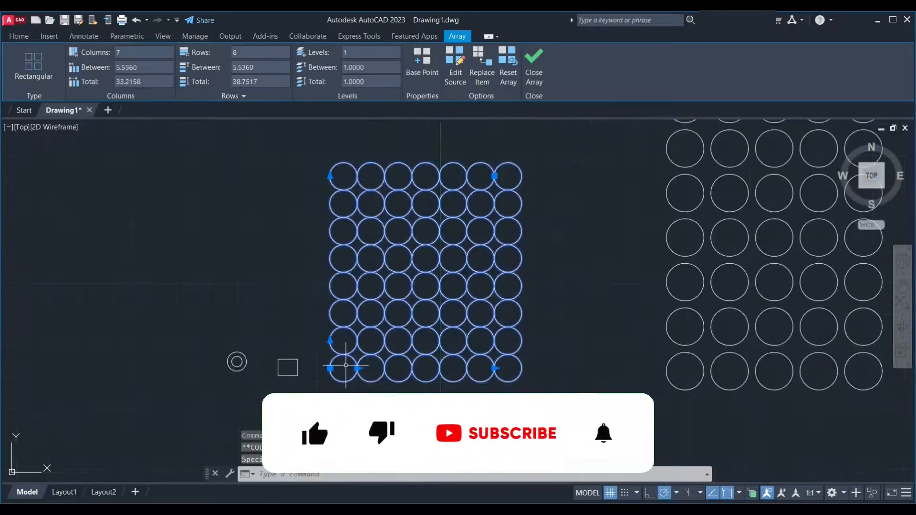
Inspect the touching circles of the edited rectangular array and deselect it
{"action": "scroll", "coordinate": [346, 365], "scroll_direction": "up", "scroll_amount": 2}
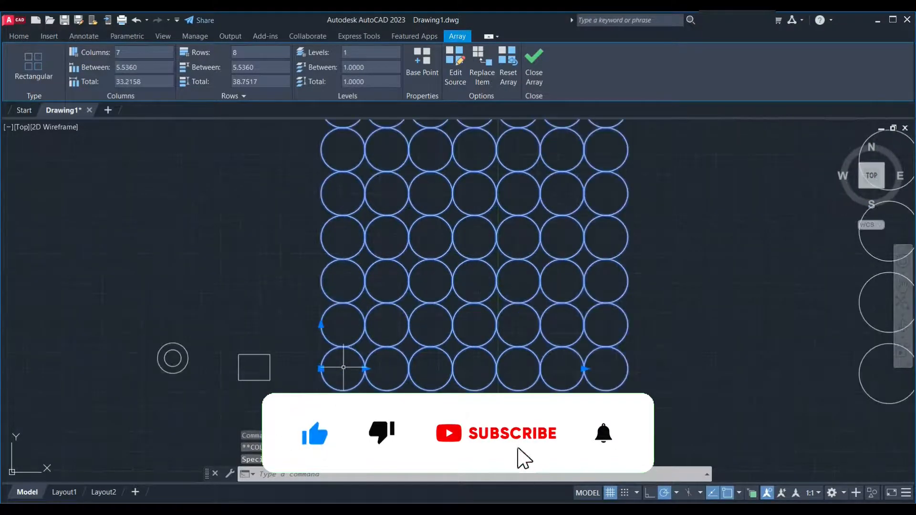
{"action": "scroll", "coordinate": [386, 354], "scroll_direction": "down", "scroll_amount": 5}
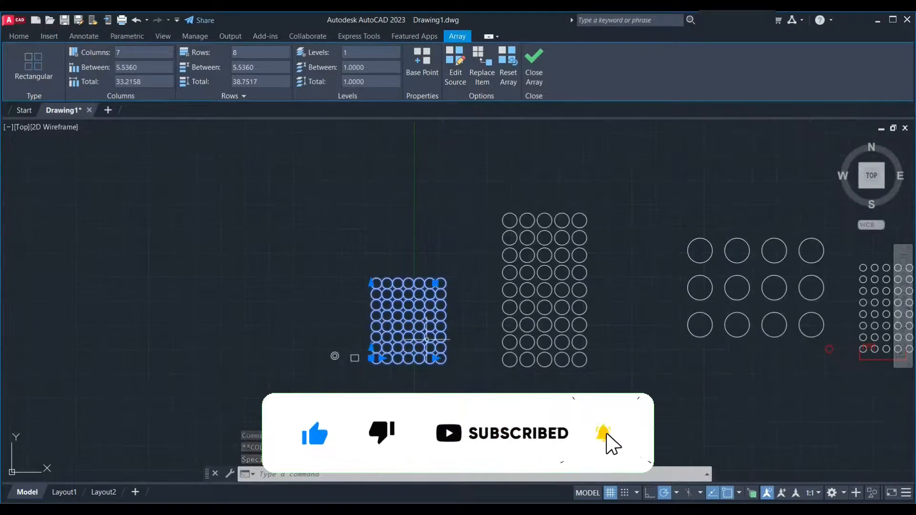
{"action": "scroll", "coordinate": [427, 340], "scroll_direction": "up", "scroll_amount": 4}
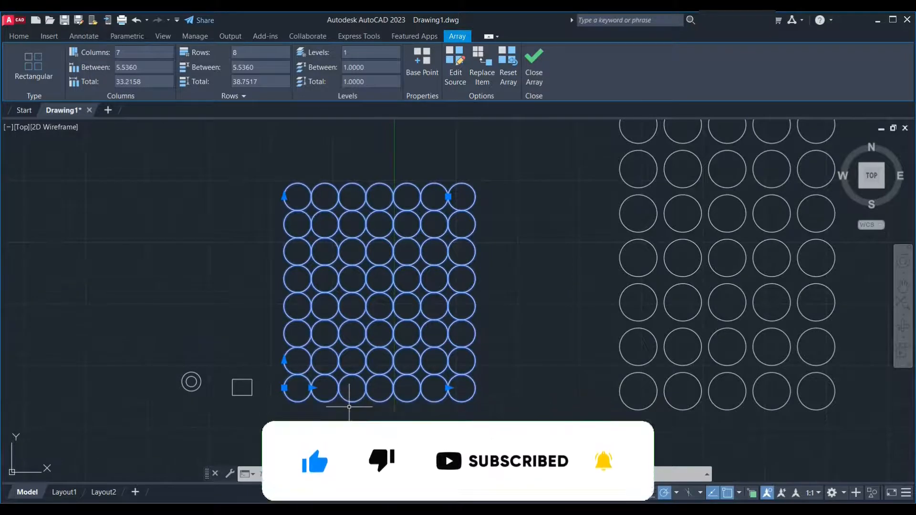
{"action": "key", "text": "Escape"}
{"action": "scroll", "coordinate": [297, 400], "scroll_direction": "up", "scroll_amount": 2}
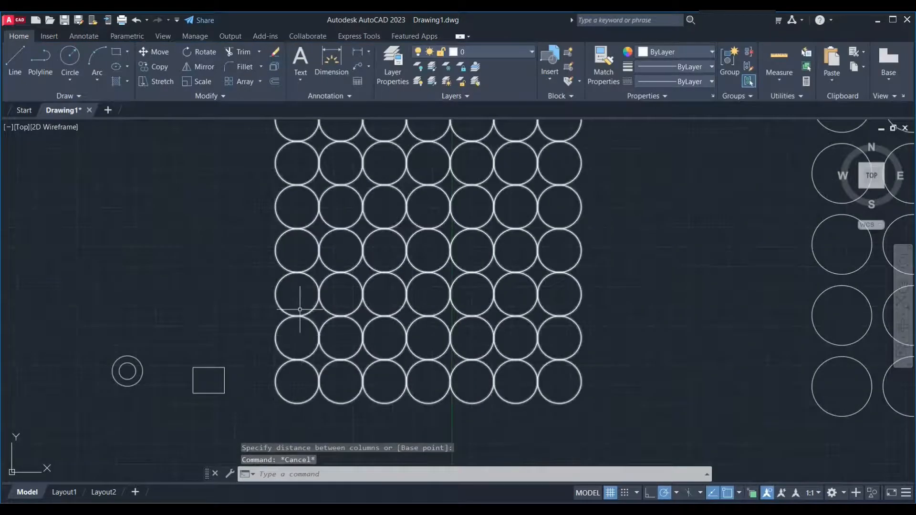
{"action": "scroll", "coordinate": [416, 335], "scroll_direction": "down", "scroll_amount": 2}
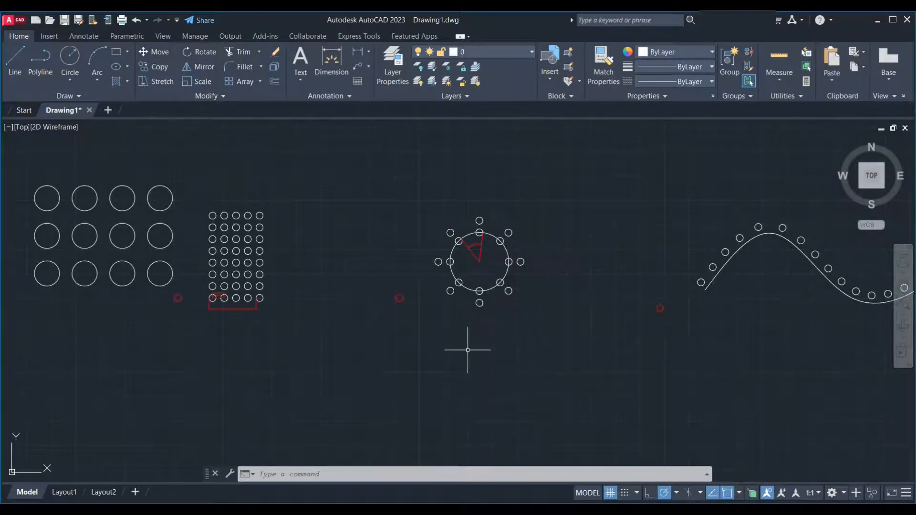
Copy the large circle of the polar array example straight down into the empty area below it
{"action": "mouse_move", "coordinate": [477, 349]}
{"action": "middle_mouse_down"}
{"action": "mouse_move", "coordinate": [505, 343]}
{"action": "mouse_move", "coordinate": [544, 303]}
{"action": "middle_mouse_up"}
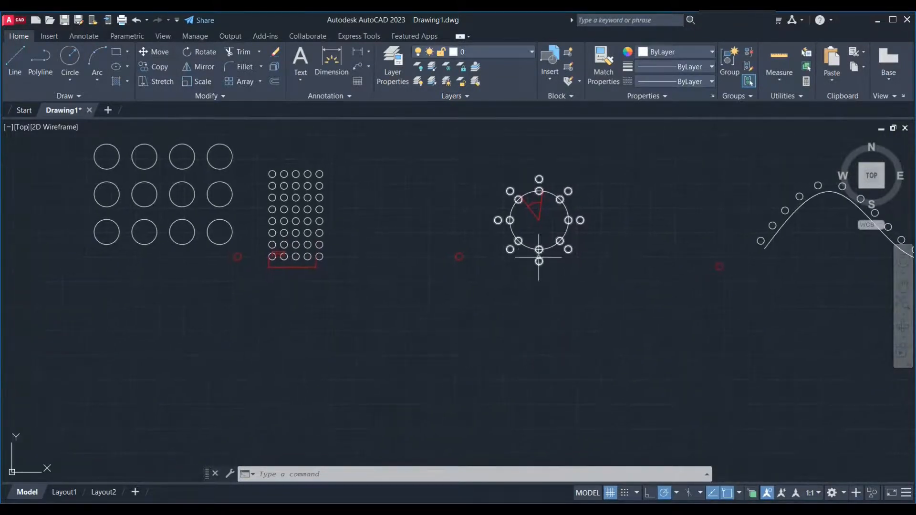
{"action": "scroll", "coordinate": [539, 262], "scroll_direction": "up", "scroll_amount": 4}
{"action": "left_click", "coordinate": [557, 246]}
{"action": "scroll", "coordinate": [528, 303], "scroll_direction": "down", "scroll_amount": 2}
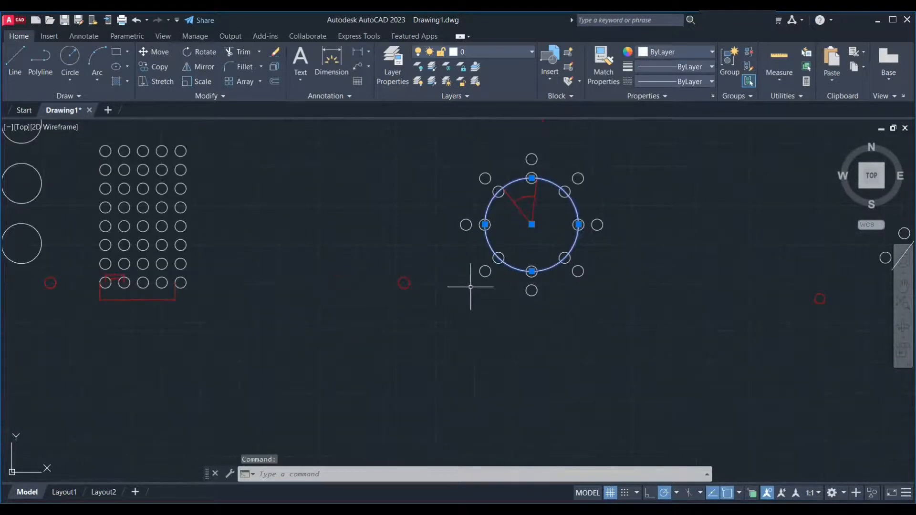
{"action": "type", "text": "co"}
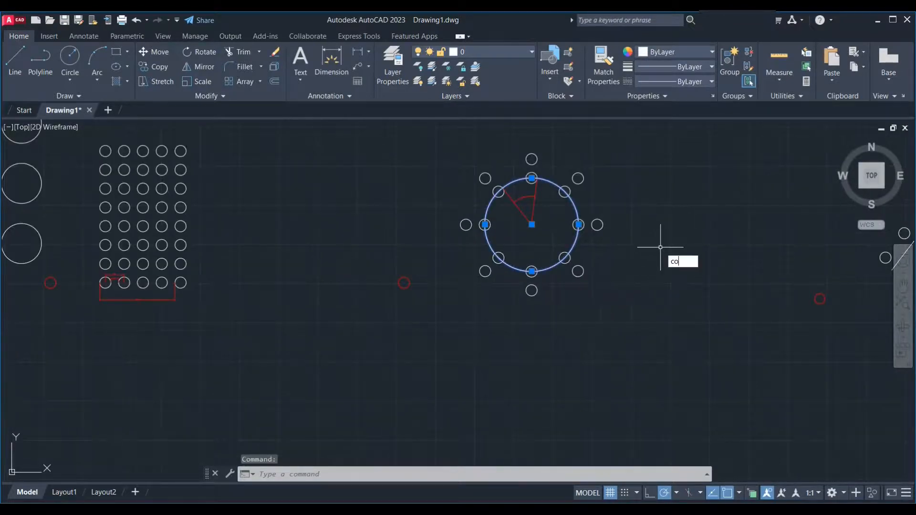
{"action": "key", "text": "Return"}
{"action": "left_click", "coordinate": [661, 248]}
{"action": "left_click", "coordinate": [661, 420]}
{"action": "key", "text": "Escape"}
Draw a small circle with a radius of about 2.73 centred on the copied circle's top quadrant
{"action": "scroll", "coordinate": [564, 388], "scroll_direction": "up", "scroll_amount": 2}
{"action": "type", "text": "c"}
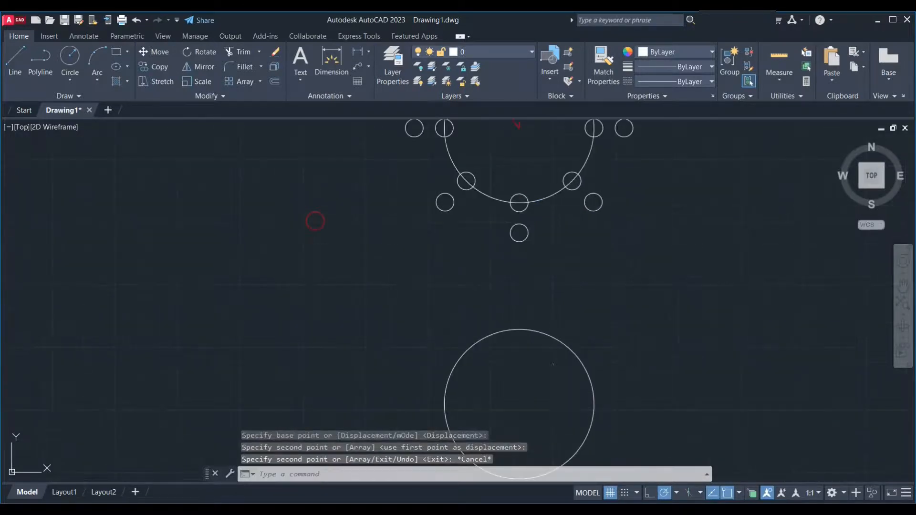
{"action": "key", "text": "Return"}
{"action": "left_click", "coordinate": [520, 330]}
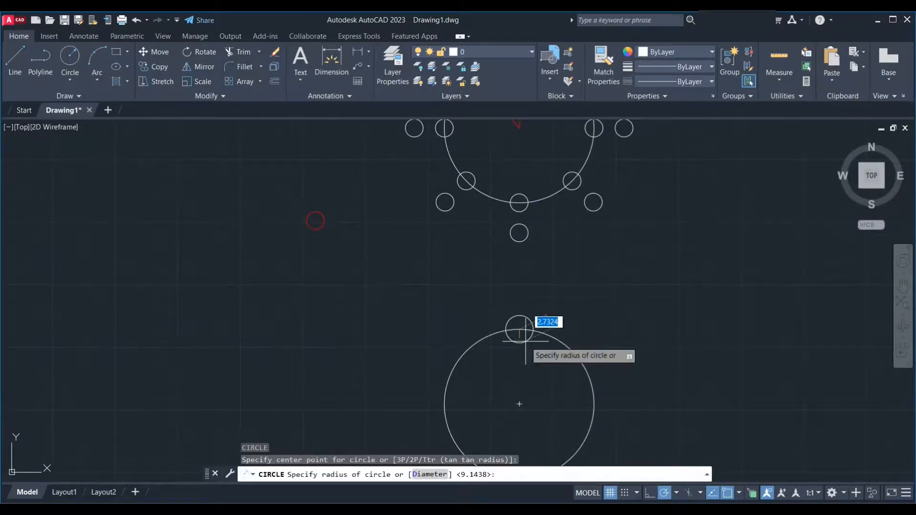
{"action": "left_click", "coordinate": [526, 342]}
{"action": "scroll", "coordinate": [525, 296], "scroll_direction": "down", "scroll_amount": 3}
{"action": "scroll", "coordinate": [579, 301], "scroll_direction": "up", "scroll_amount": 1}
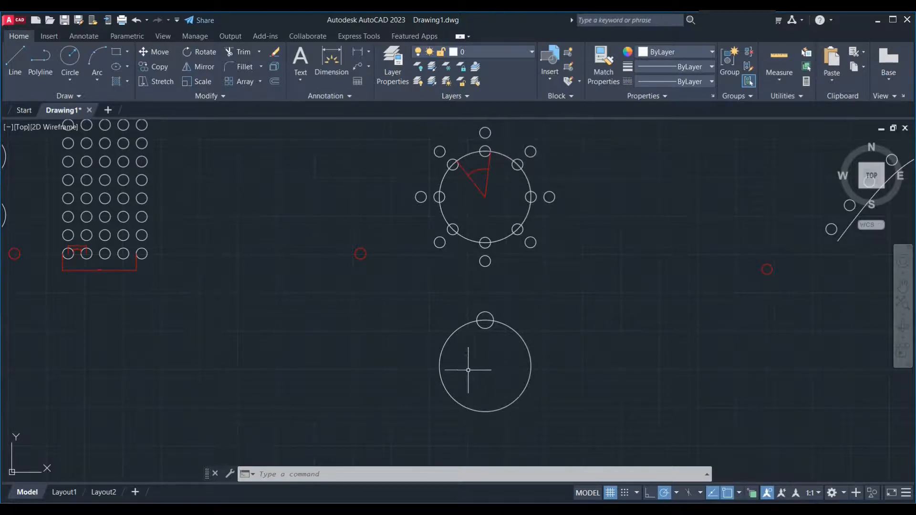
Create a polar array of the small circle around the copied large circle's centre
{"action": "scroll", "coordinate": [480, 394], "scroll_direction": "up", "scroll_amount": 2}
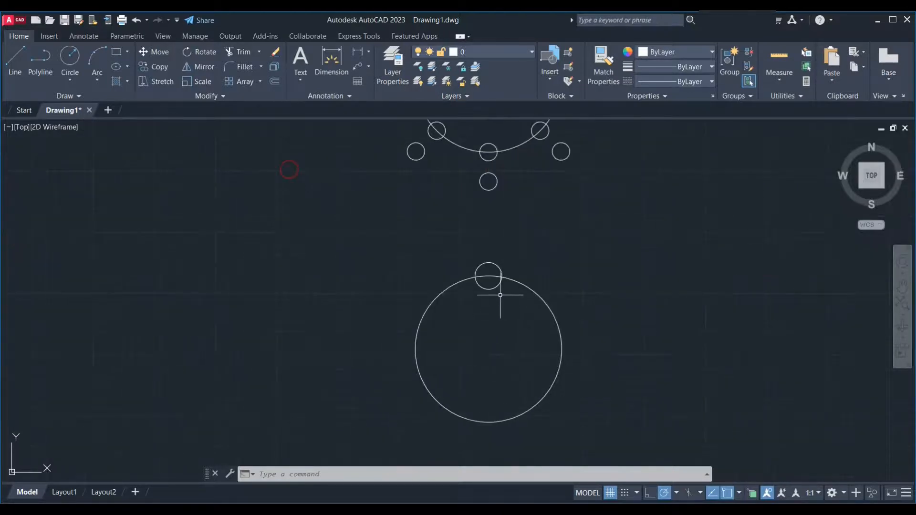
{"action": "left_click", "coordinate": [494, 277]}
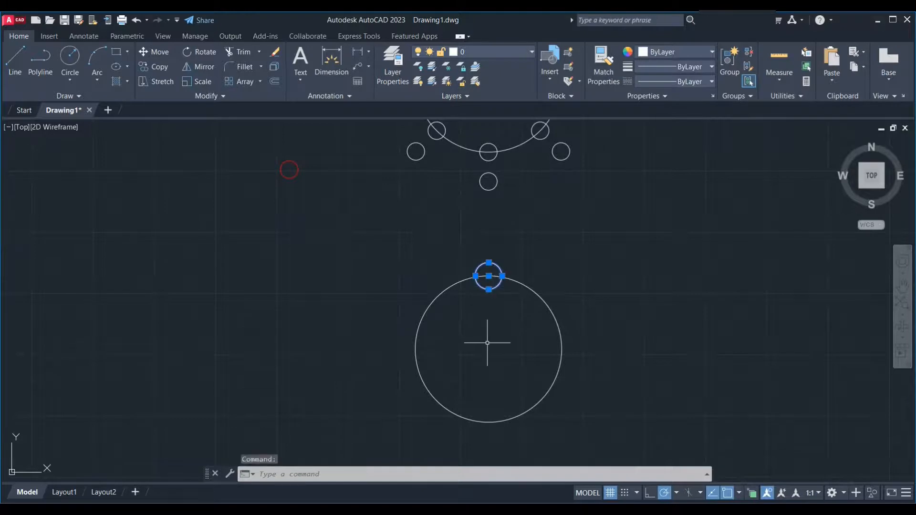
{"action": "type", "text": "ar"}
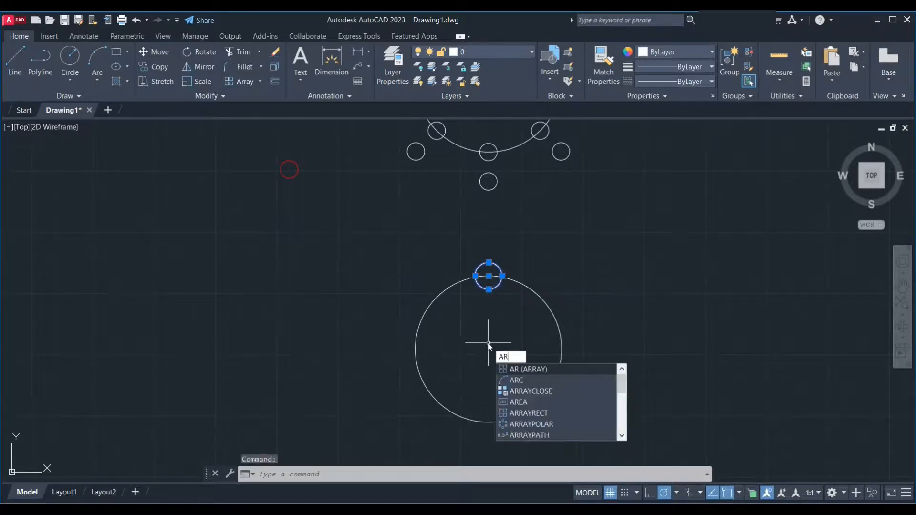
{"action": "key", "text": "Return"}
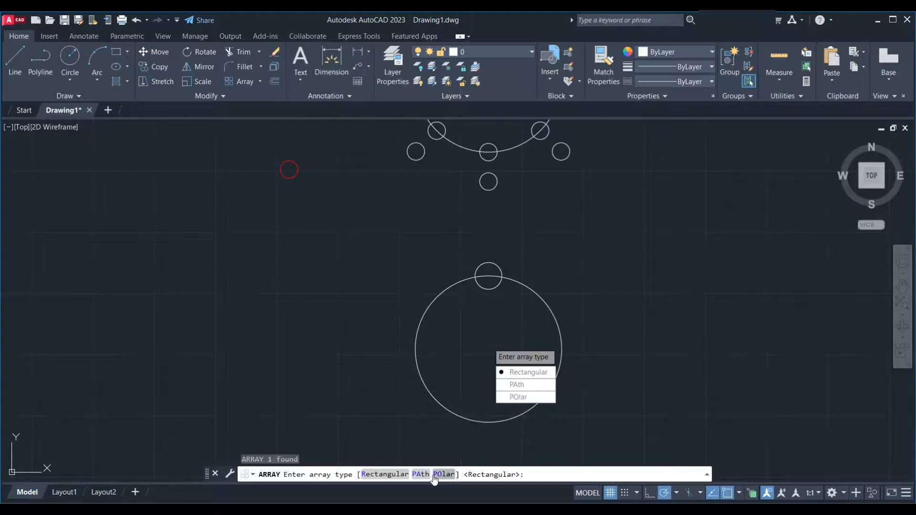
{"action": "type", "text": "po"}
{"action": "key", "text": "Return"}
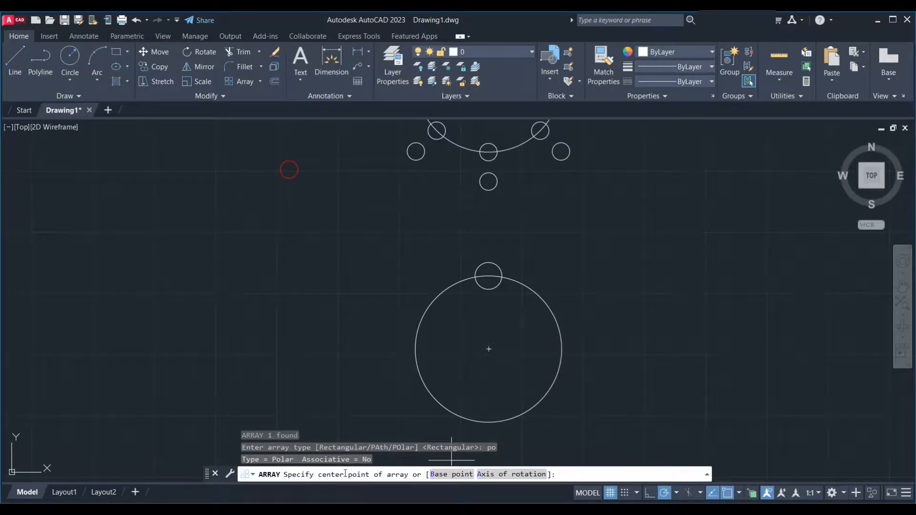
{"action": "left_click", "coordinate": [488, 349]}
{"action": "scroll", "coordinate": [489, 349], "scroll_direction": "down", "scroll_amount": 2}
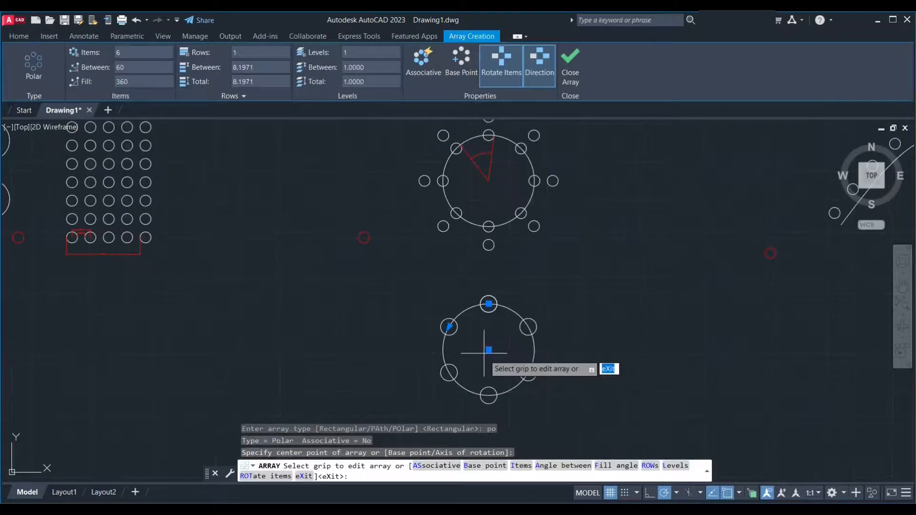
{"action": "middle_click_drag", "start_coordinate": [491, 366], "coordinate": [427, 339]}
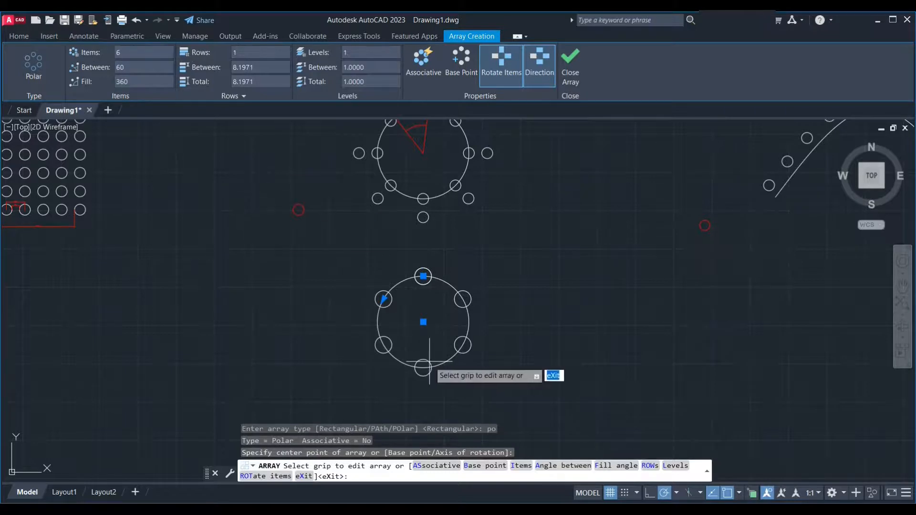
Try 3 items in the new polar array and change its item count to 5
{"action": "scroll", "coordinate": [441, 316], "scroll_direction": "up", "scroll_amount": 2}
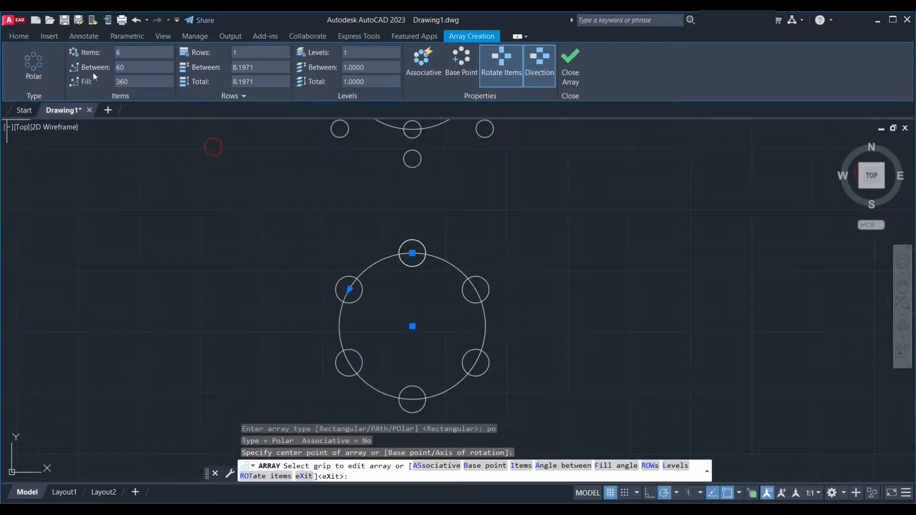
{"action": "type", "text": "3"}
{"action": "key", "text": "Return"}
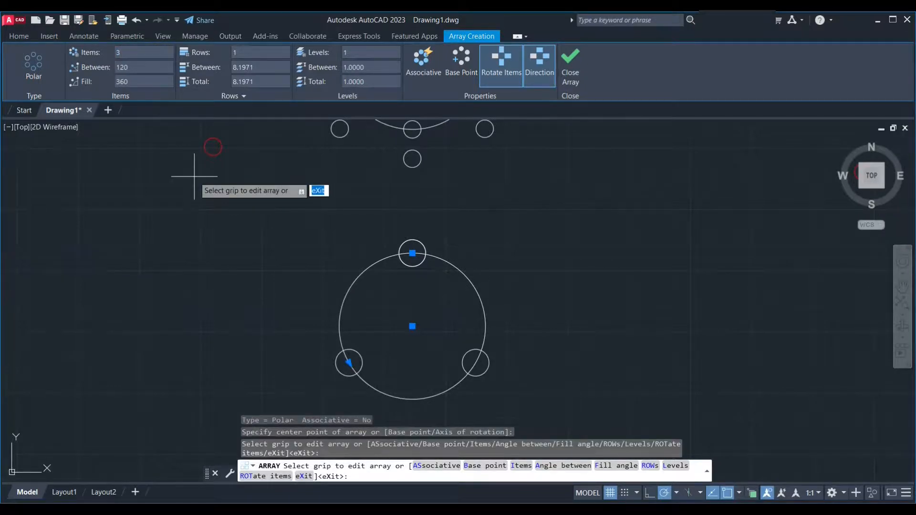
{"action": "scroll", "coordinate": [255, 310], "scroll_direction": "down", "scroll_amount": 2}
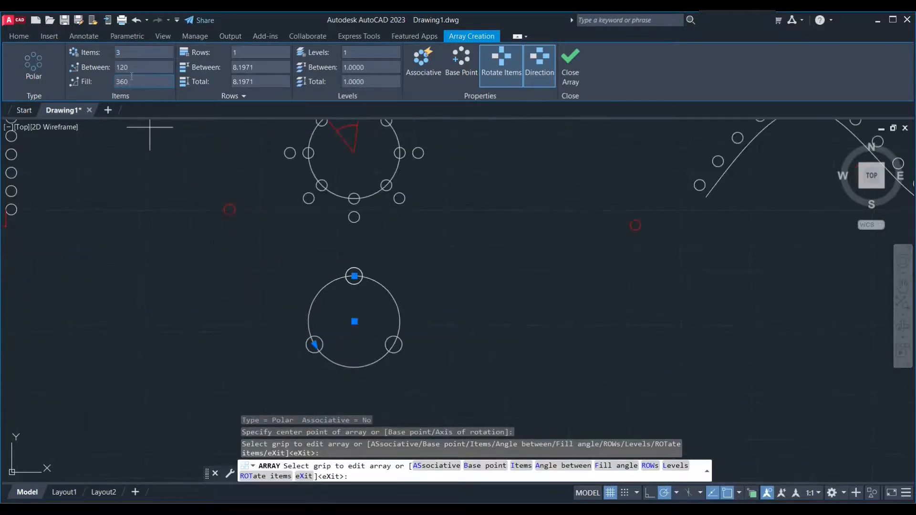
{"action": "left_click", "coordinate": [135, 56]}
{"action": "type", "text": "5"}
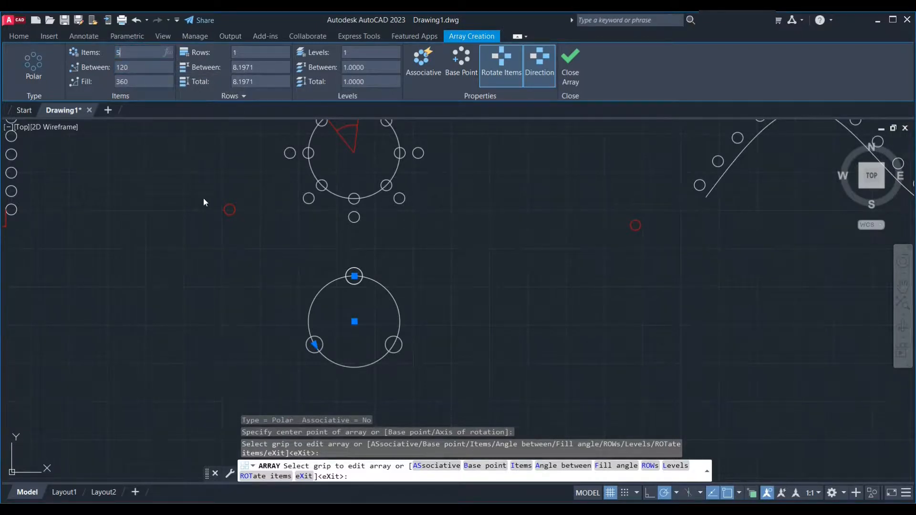
{"action": "key", "text": "Return"}
Examine the red angle marked between neighbouring circles in the upper polar array
{"action": "mouse_move", "coordinate": [425, 239]}
{"action": "middle_mouse_down"}
{"action": "mouse_move", "coordinate": [445, 290]}
{"action": "mouse_move", "coordinate": [458, 372]}
{"action": "middle_mouse_up"}
{"action": "scroll", "coordinate": [396, 255], "scroll_direction": "up", "scroll_amount": 6}
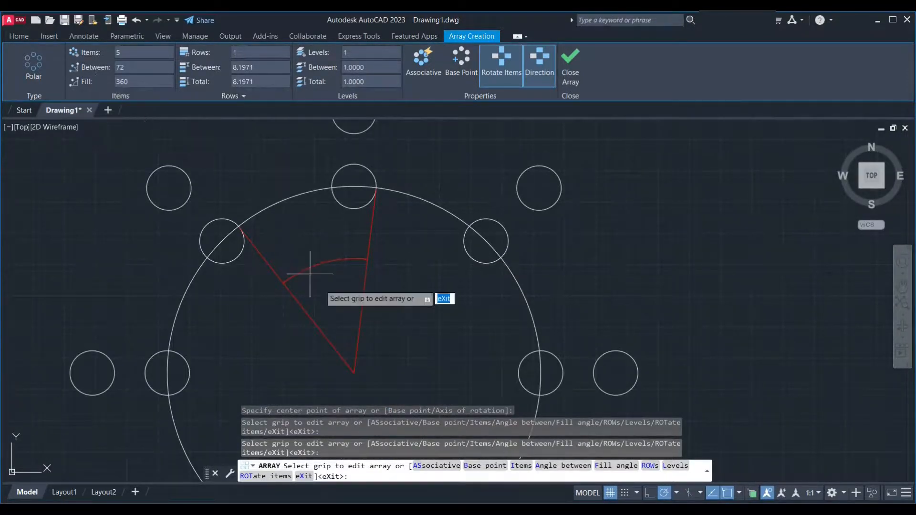
{"action": "scroll", "coordinate": [316, 273], "scroll_direction": "up", "scroll_amount": 2}
{"action": "scroll", "coordinate": [379, 274], "scroll_direction": "down", "scroll_amount": 2}
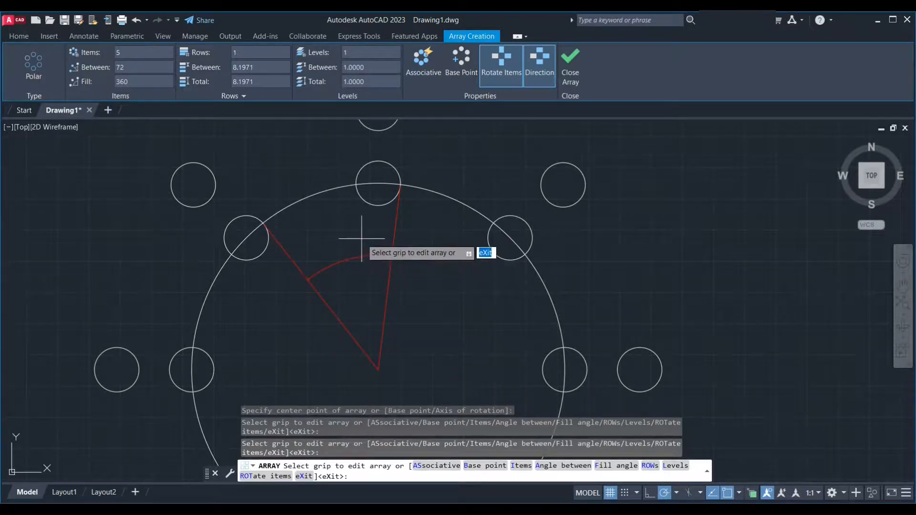
{"action": "scroll", "coordinate": [364, 184], "scroll_direction": "down", "scroll_amount": 8}
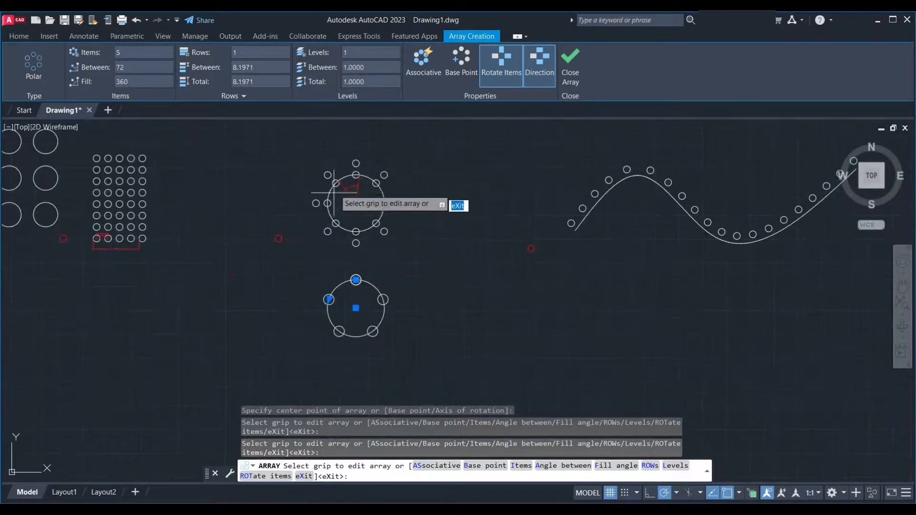
{"action": "scroll", "coordinate": [356, 177], "scroll_direction": "up", "scroll_amount": 4}
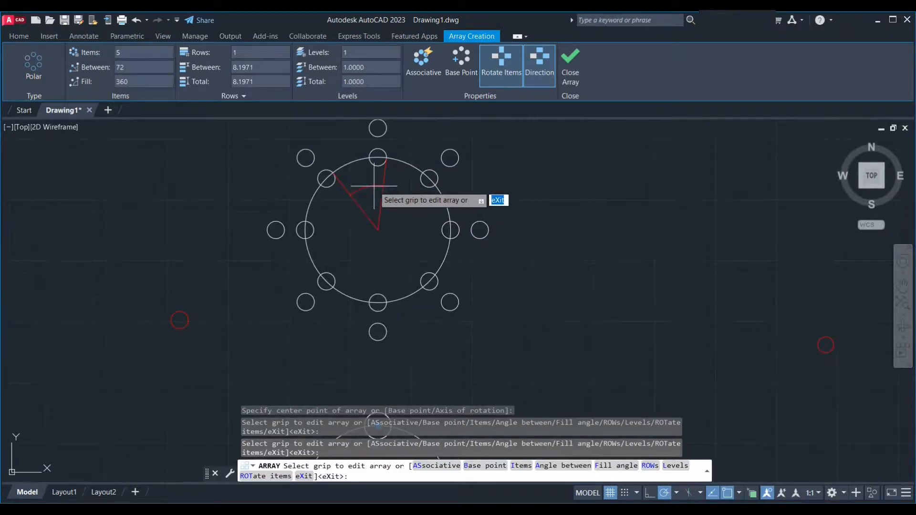
{"action": "scroll", "coordinate": [370, 189], "scroll_direction": "down", "scroll_amount": 3}
Set the angle between the new polar array's items to 45 degrees, and return the fill angle to 360 degrees
{"action": "scroll", "coordinate": [361, 310], "scroll_direction": "up", "scroll_amount": 5}
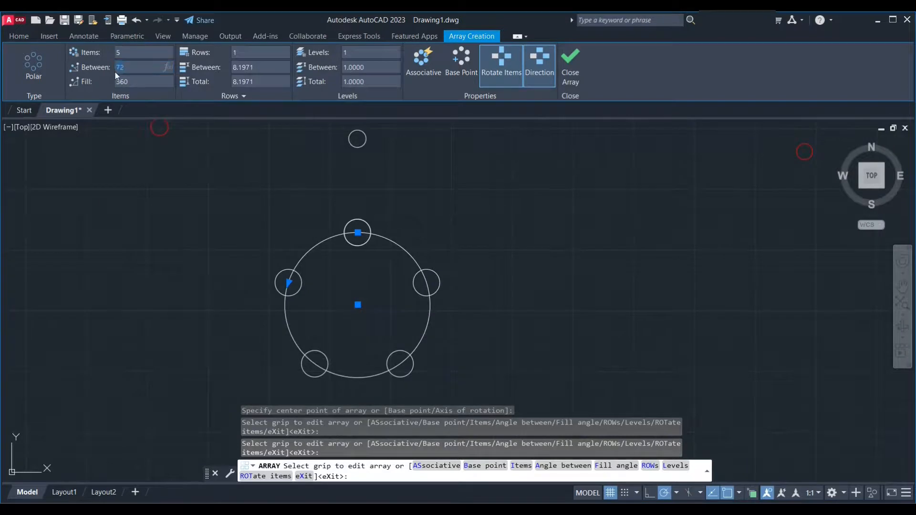
{"action": "type", "text": "45"}
{"action": "key", "text": "Return"}
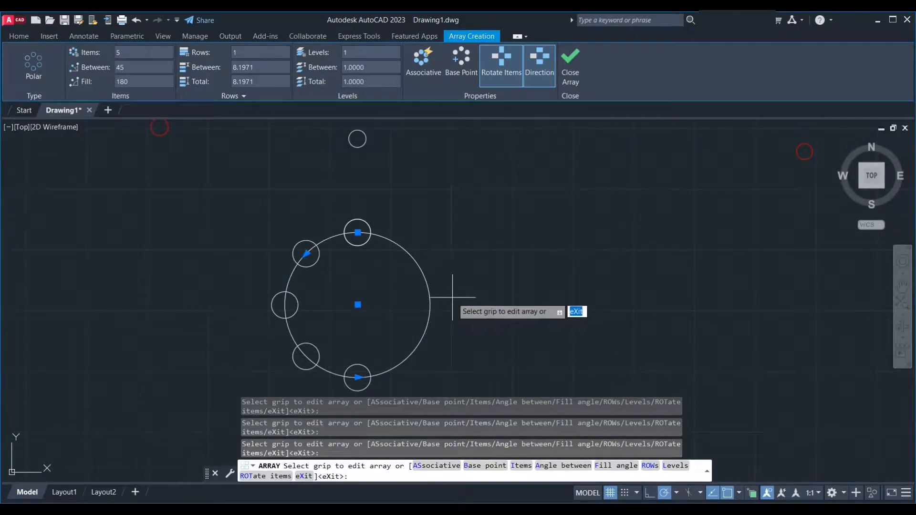
{"action": "scroll", "coordinate": [446, 301], "scroll_direction": "down", "scroll_amount": 1}
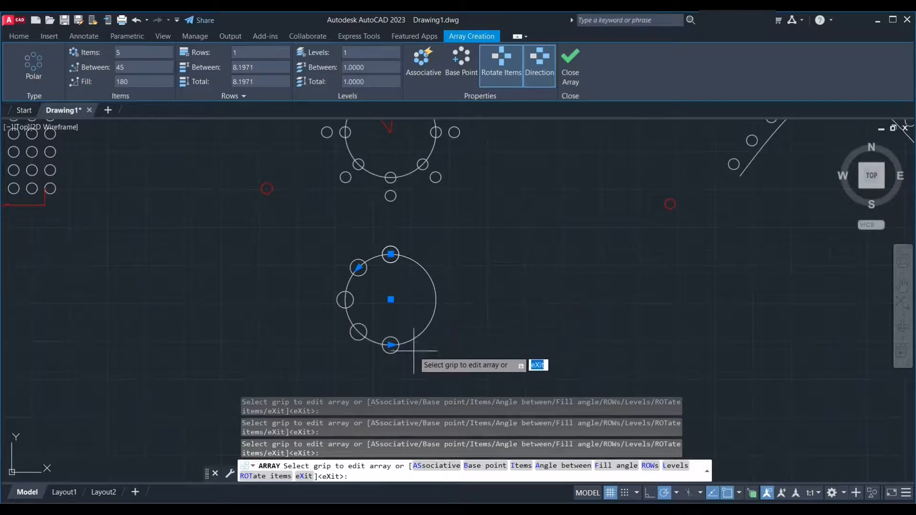
{"action": "scroll", "coordinate": [414, 350], "scroll_direction": "up", "scroll_amount": 1}
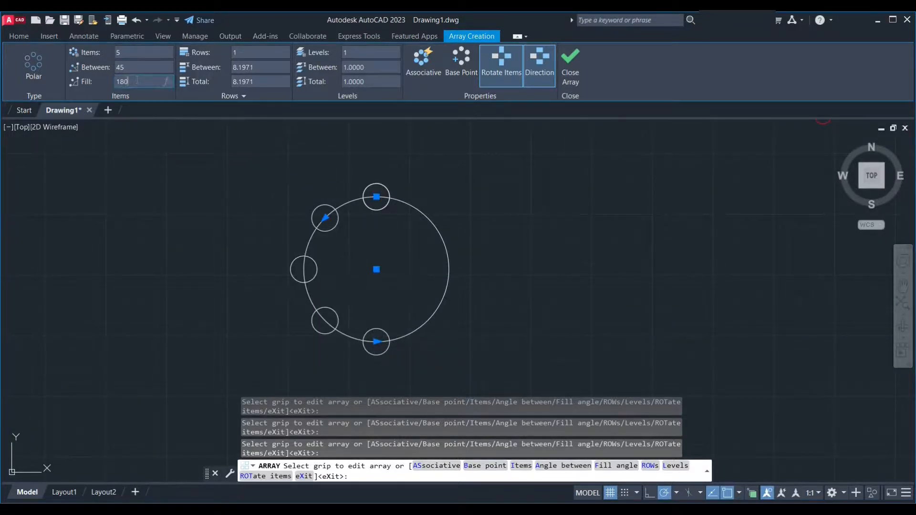
{"action": "left_click", "coordinate": [117, 81]}
{"action": "type", "text": "360"}
{"action": "key", "text": "Return"}
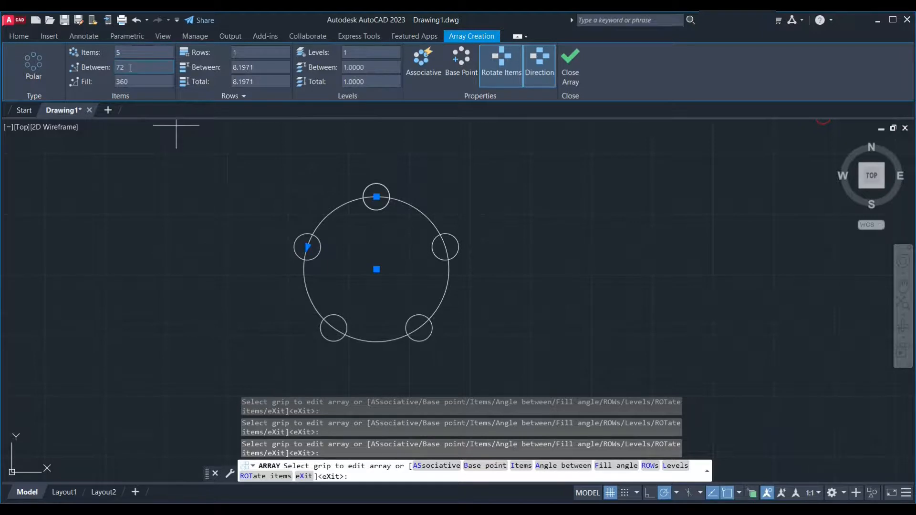
Apply the 45-degree item angle again and reset the polar array's fill angle to 360 degrees
{"action": "type", "text": "45"}
{"action": "key", "text": "Return"}
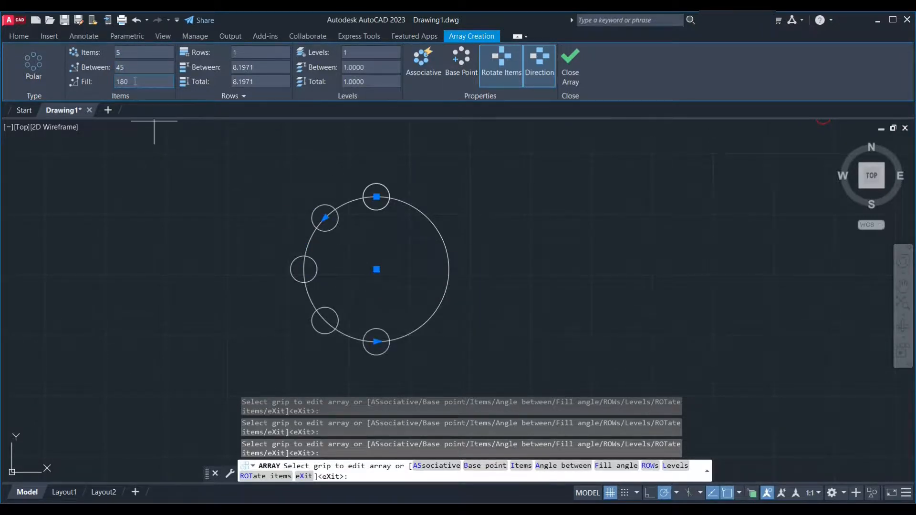
{"action": "scroll", "coordinate": [385, 331], "scroll_direction": "down", "scroll_amount": 2}
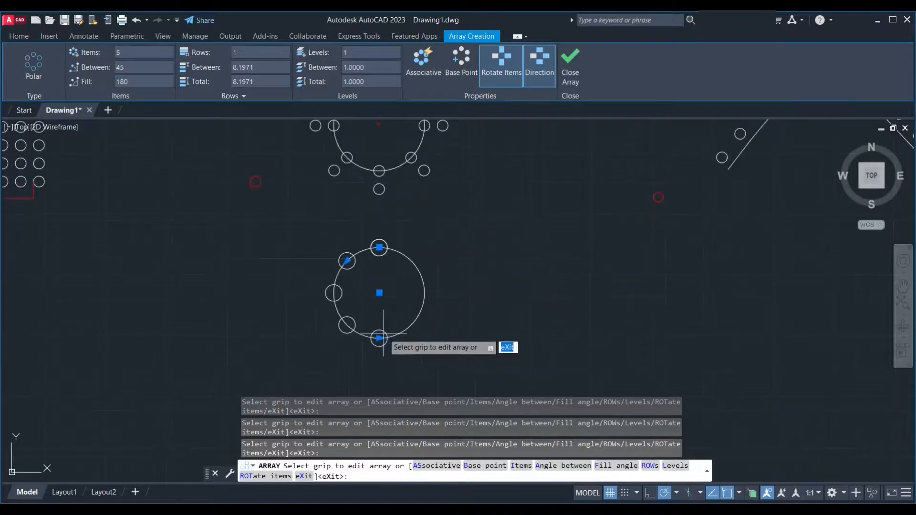
{"action": "left_click", "coordinate": [133, 80]}
{"action": "type", "text": "360"}
{"action": "key", "text": "Return"}
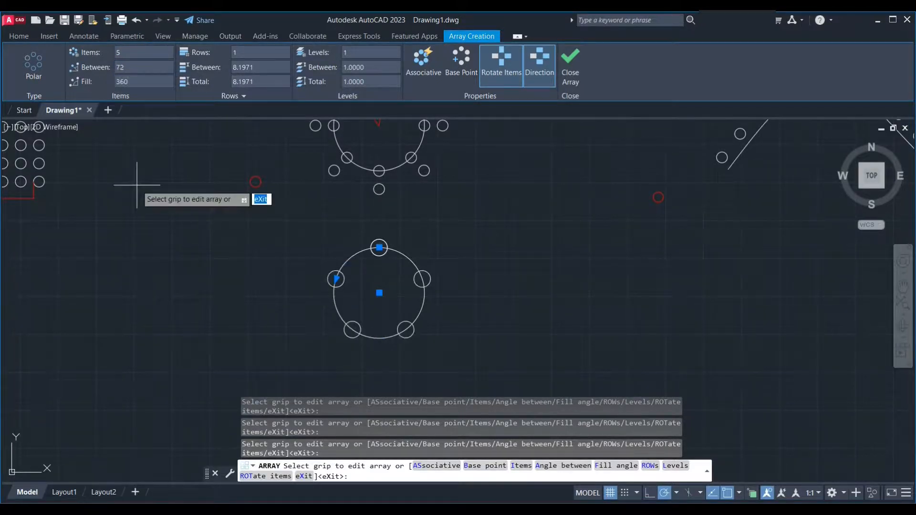
{"action": "scroll", "coordinate": [245, 380], "scroll_direction": "down", "scroll_amount": 2}
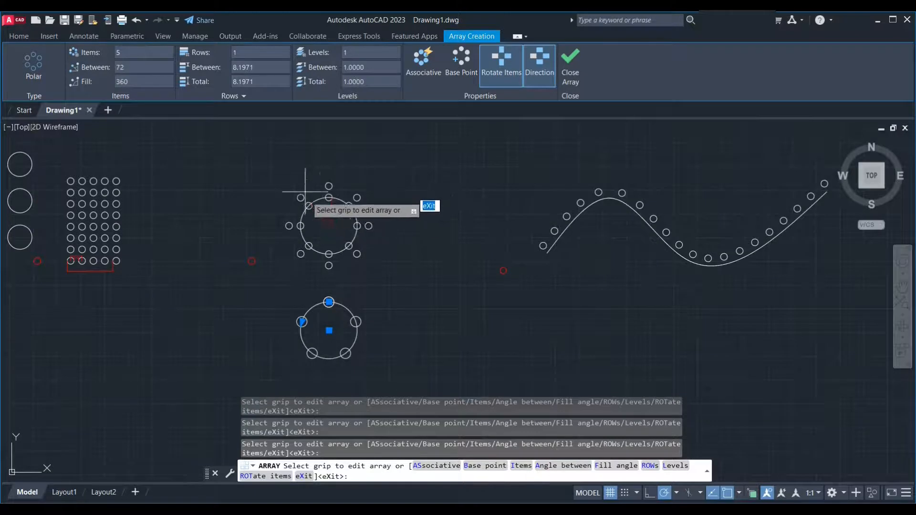
Try a 90-degree fill angle on the new polar array and change its fill angle to 180 degrees
{"action": "scroll", "coordinate": [324, 367], "scroll_direction": "up", "scroll_amount": 2}
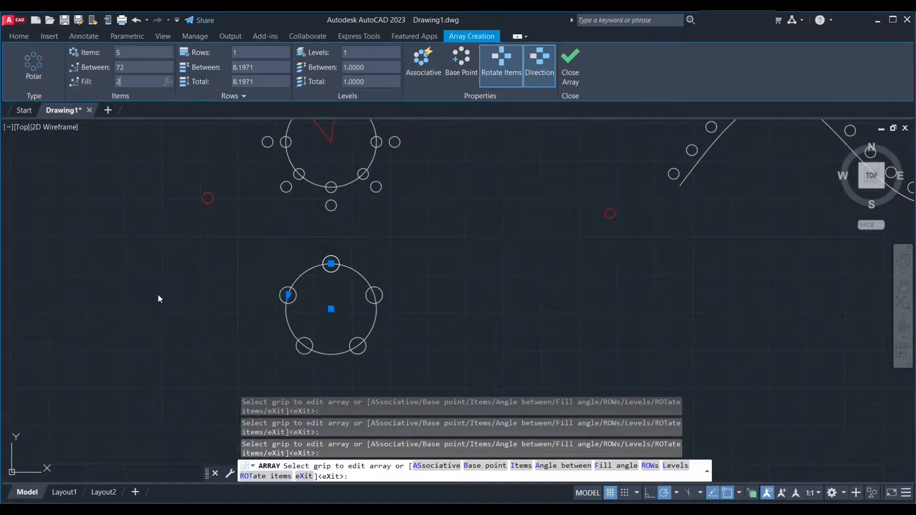
{"action": "key", "text": "Return"}
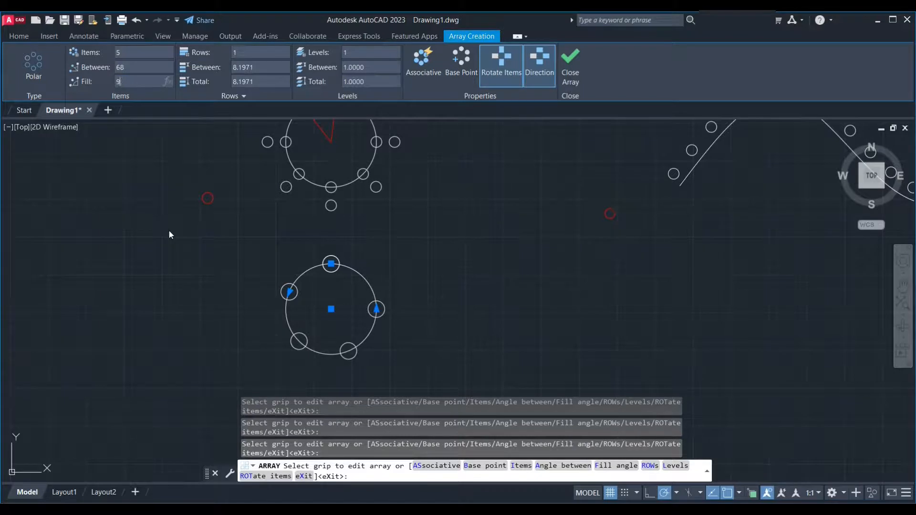
{"action": "type", "text": "0"}
{"action": "key", "text": "Return"}
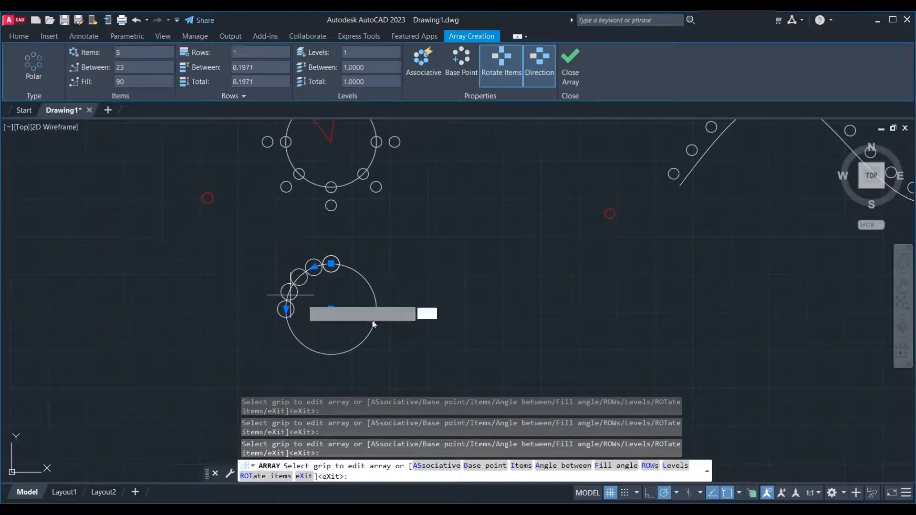
{"action": "left_click", "coordinate": [130, 67]}
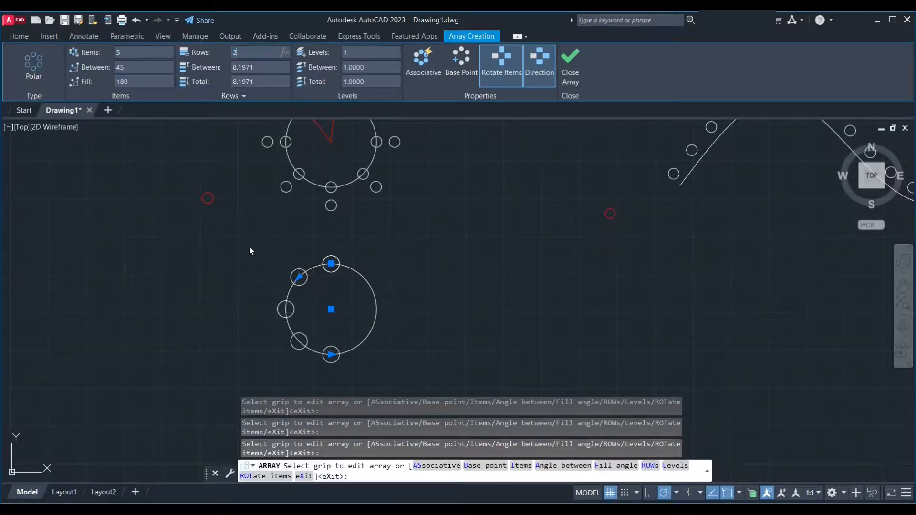
Give the polar array 2 rows, try a row spacing of 5 and change the spacing to 10
{"action": "key", "text": "Return"}
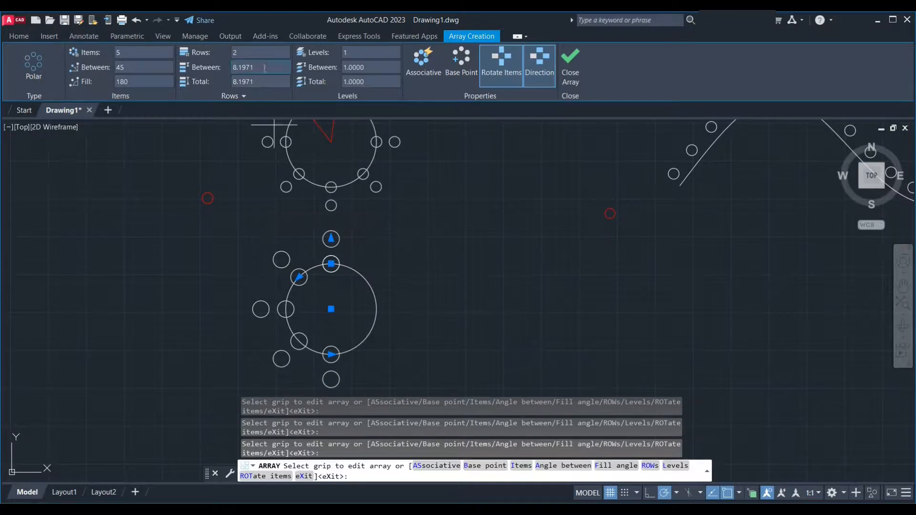
{"action": "type", "text": "5"}
{"action": "key", "text": "Return"}
{"action": "left_click", "coordinate": [265, 67]}
{"action": "type", "text": "10"}
{"action": "key", "text": "Return"}
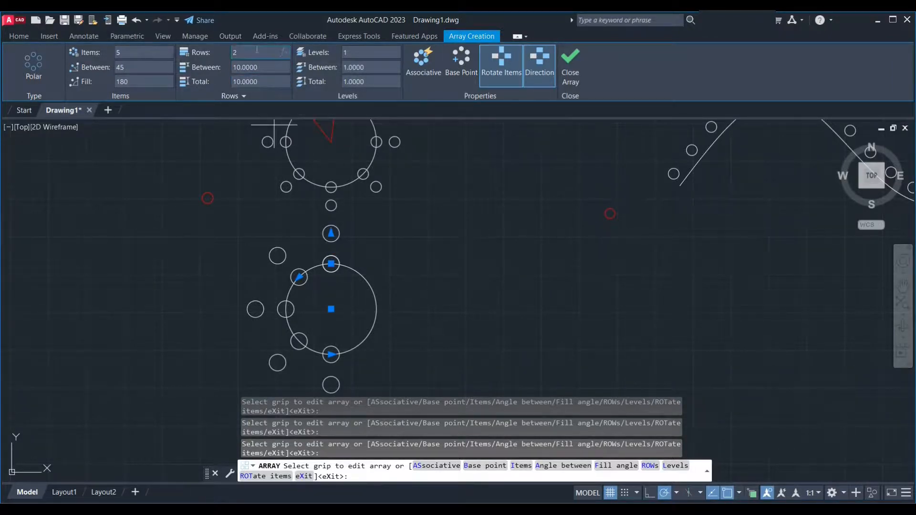
Increase the polar array to 3 rows and set the total distance across its rows to 50
{"action": "type", "text": "3"}
{"action": "key", "text": "Return"}
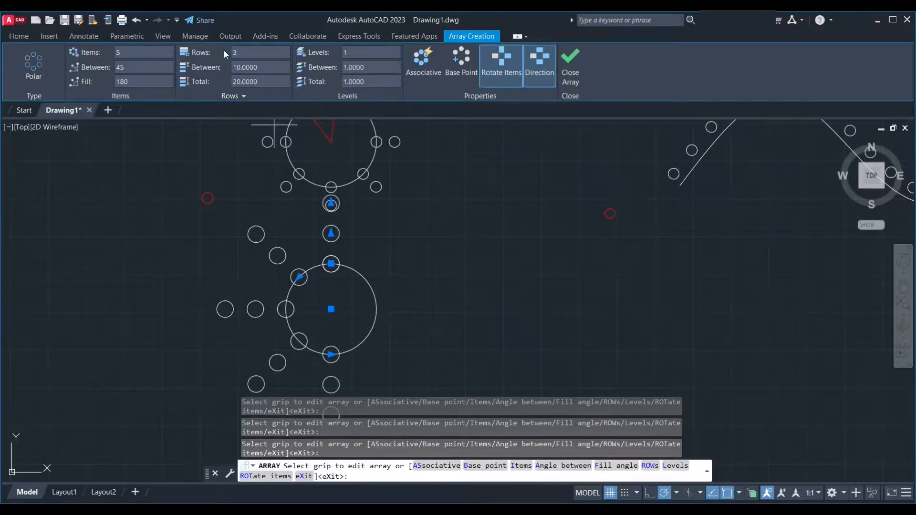
{"action": "left_click", "coordinate": [276, 81]}
{"action": "type", "text": "50"}
{"action": "key", "text": "Return"}
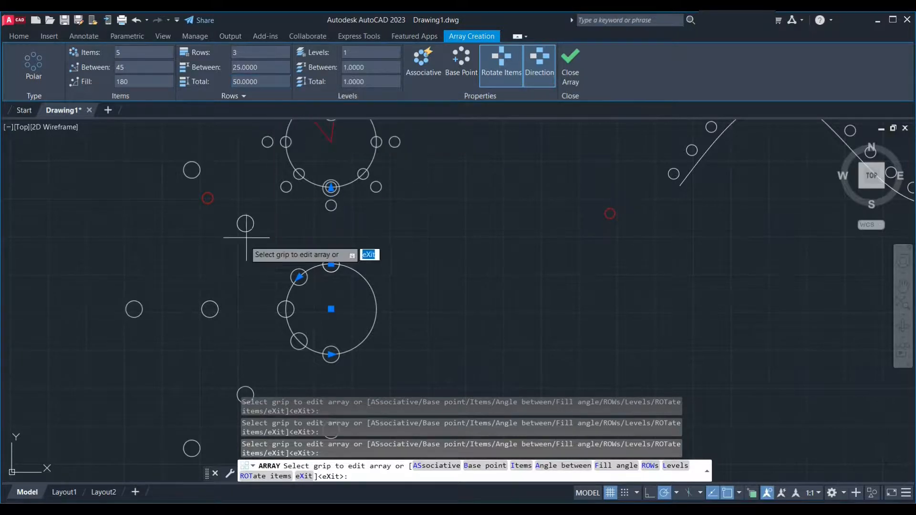
Reduce the polar array's row spacing to 6 after trying 5, and make the array associative
{"action": "scroll", "coordinate": [245, 241], "scroll_direction": "down", "scroll_amount": 2}
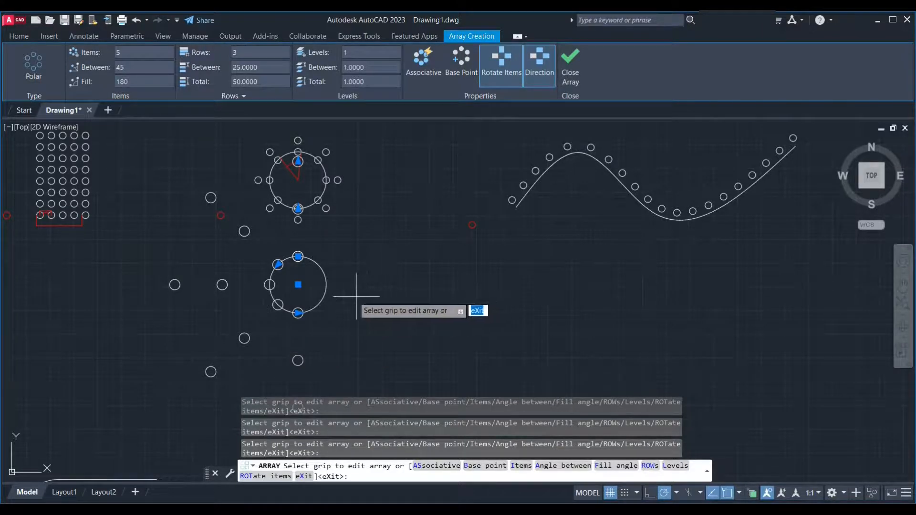
{"action": "key", "text": "ctrl+z"}
{"action": "key", "text": "ctrl+z"}
{"action": "key", "text": "ctrl+z"}
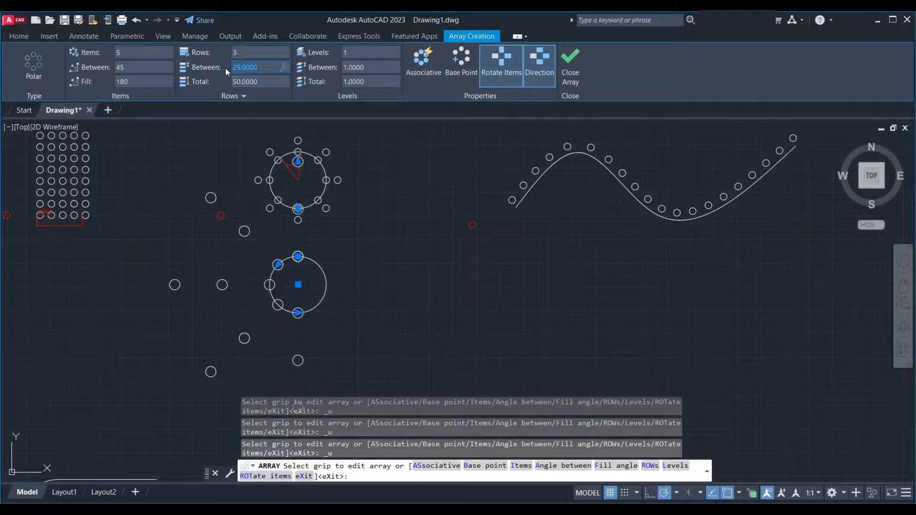
{"action": "type", "text": "5"}
{"action": "key", "text": "Return"}
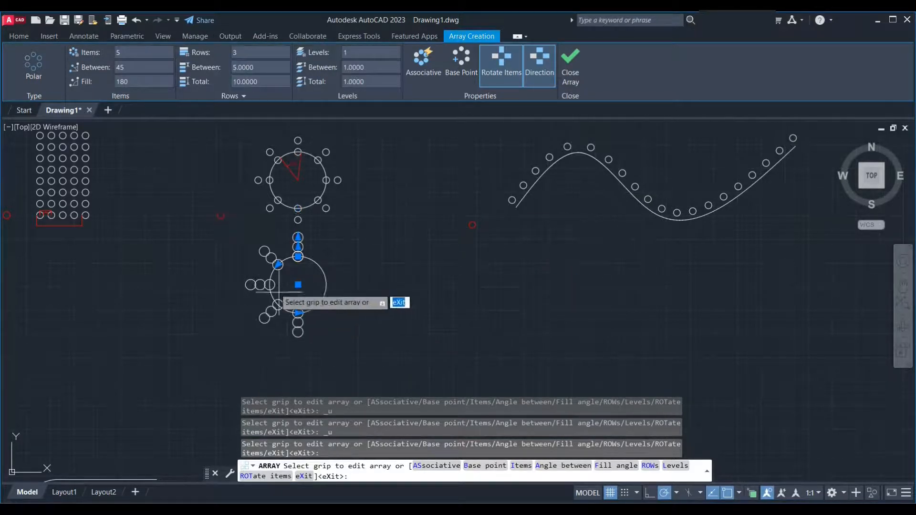
{"action": "type", "text": "6"}
{"action": "key", "text": "Return"}
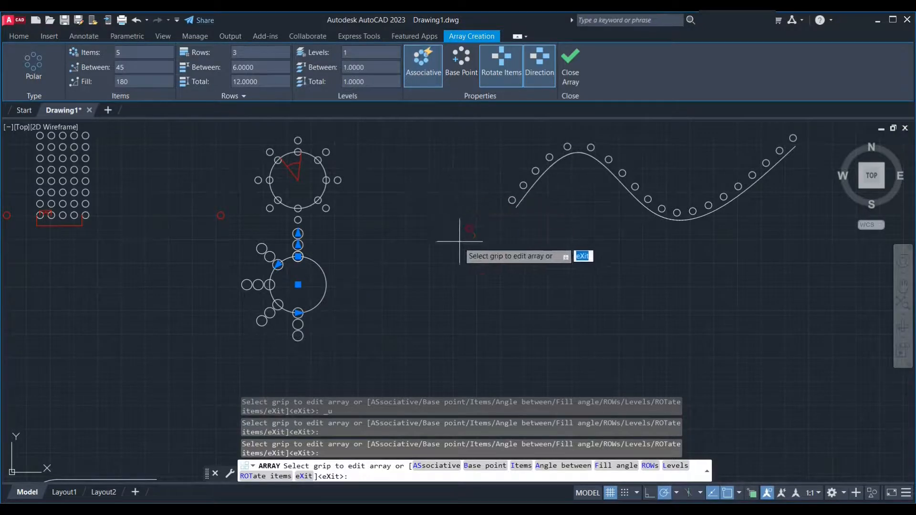
Reverse the polar array's direction to clockwise, restore counterclockwise, and finish the array
{"action": "scroll", "coordinate": [347, 258], "scroll_direction": "up", "scroll_amount": 2}
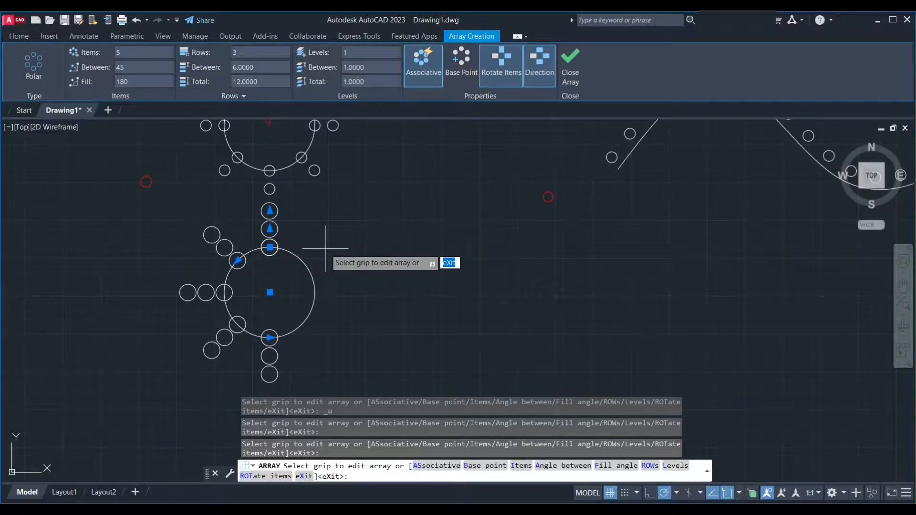
{"action": "left_click", "coordinate": [538, 72]}
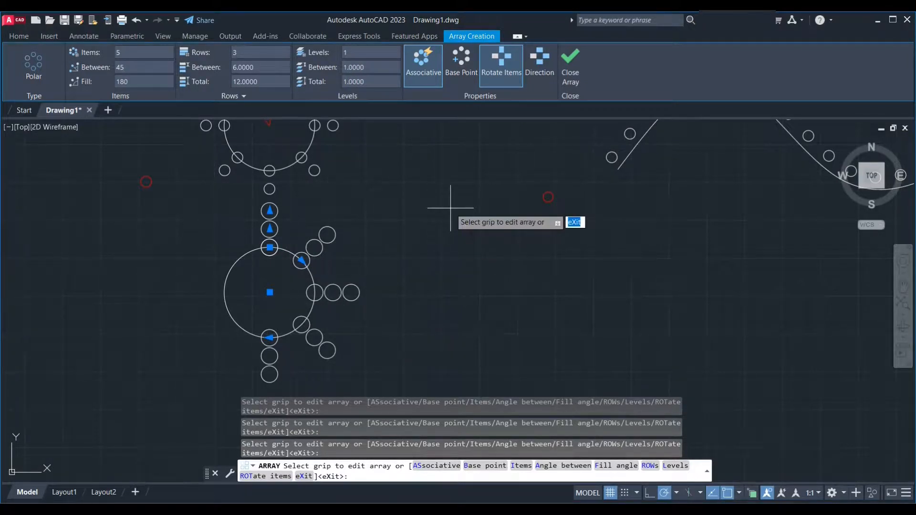
{"action": "left_click", "coordinate": [540, 67]}
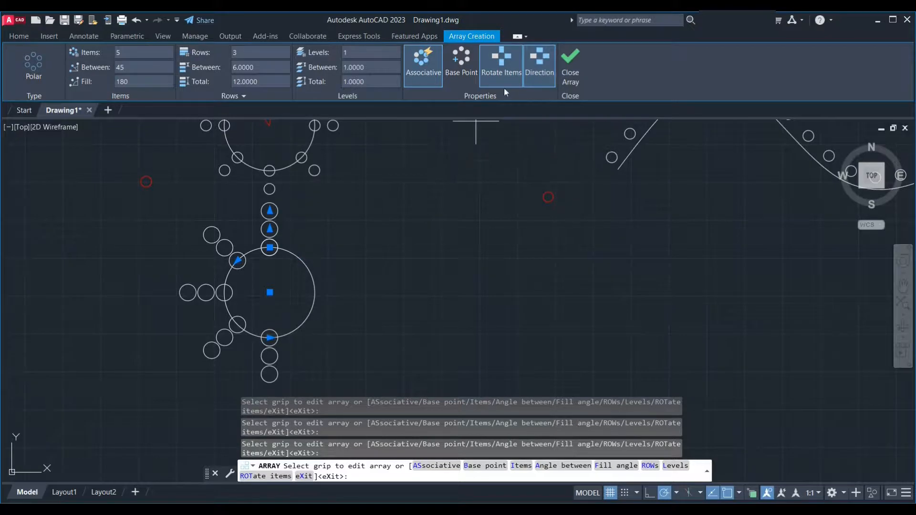
{"action": "scroll", "coordinate": [279, 218], "scroll_direction": "down", "scroll_amount": 4}
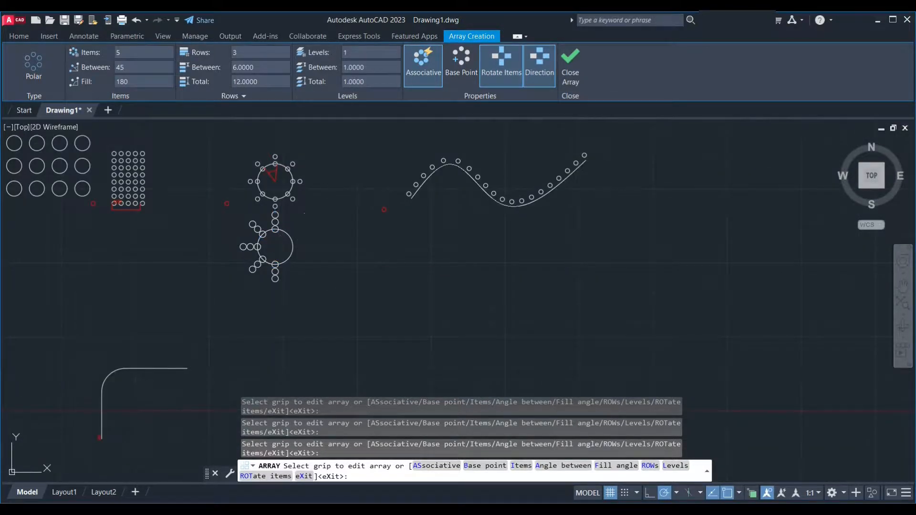
{"action": "key", "text": "Escape"}
Draw a new circle with the default radius in the empty area to the right of the lower polar array
{"action": "scroll", "coordinate": [317, 229], "scroll_direction": "up", "scroll_amount": 4}
{"action": "type", "text": "c"}
{"action": "key", "text": "Return"}
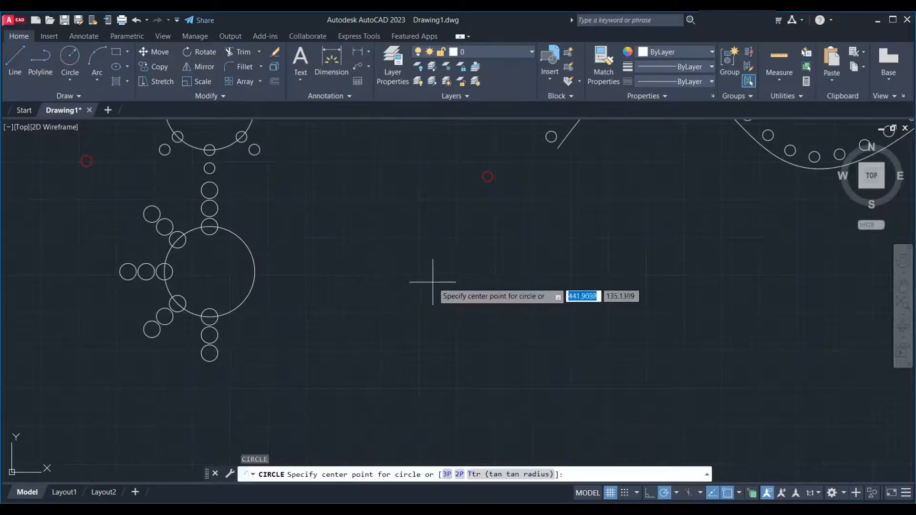
{"action": "left_click", "coordinate": [433, 283]}
{"action": "key", "text": "Return"}
Draw a small horizontal rectangle just outside the left side of the new circle
{"action": "type", "text": "rec"}
{"action": "key", "text": "Return"}
{"action": "scroll", "coordinate": [374, 311], "scroll_direction": "up", "scroll_amount": 2}
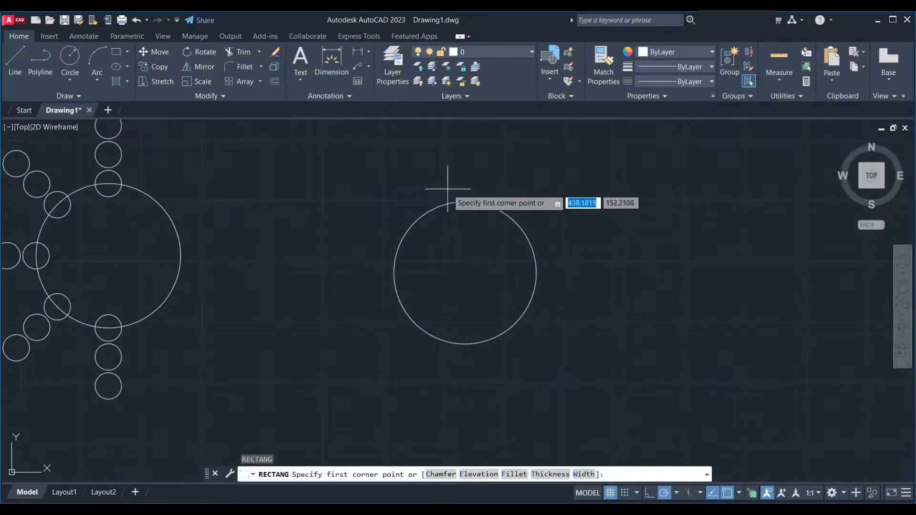
{"action": "middle_click_drag", "start_coordinate": [450, 188], "coordinate": [409, 258]}
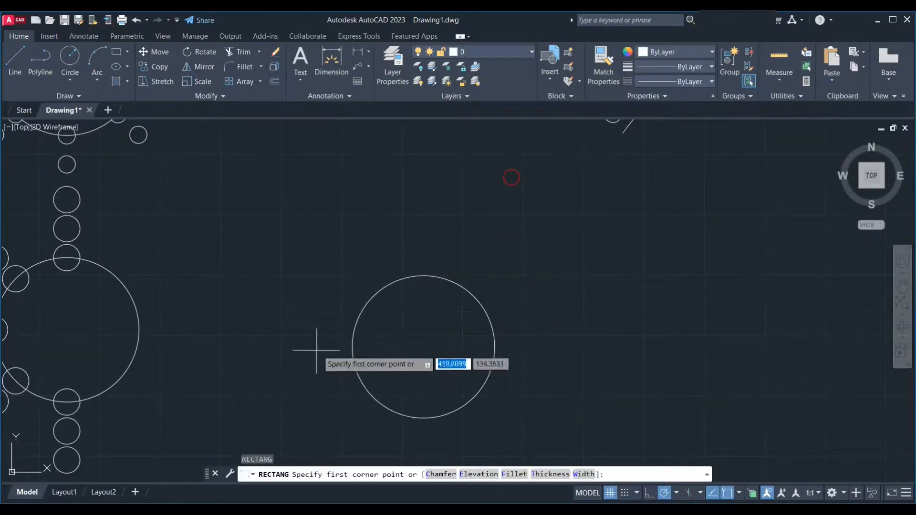
{"action": "left_click", "coordinate": [343, 337]}
{"action": "left_click", "coordinate": [314, 350]}
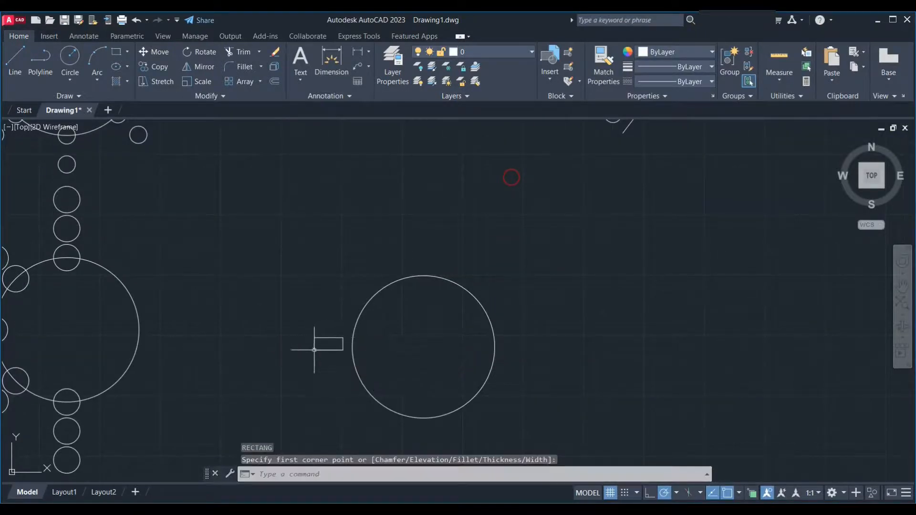
Create a polar array of the small rectangle around the center of the new circle
{"action": "left_click", "coordinate": [337, 365]}
{"action": "left_click", "coordinate": [307, 323]}
{"action": "type", "text": "ar"}
{"action": "key", "text": "Return"}
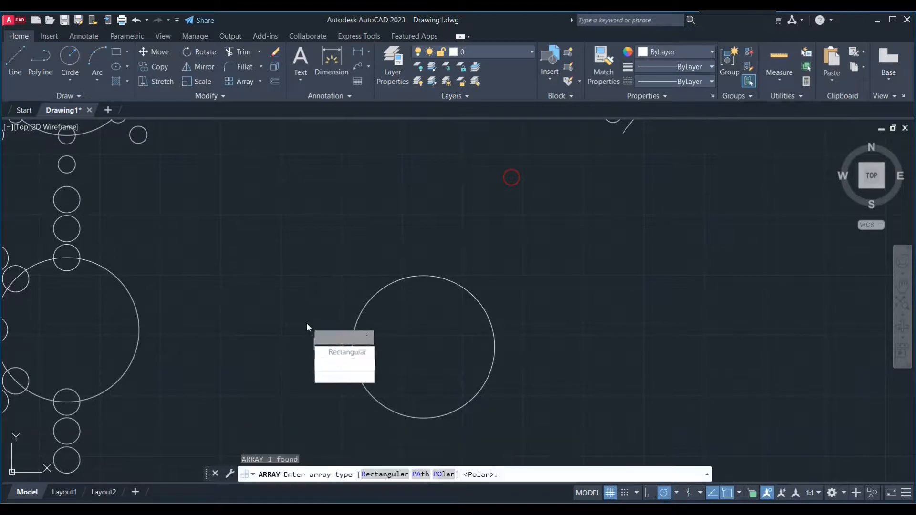
{"action": "key", "text": "Return"}
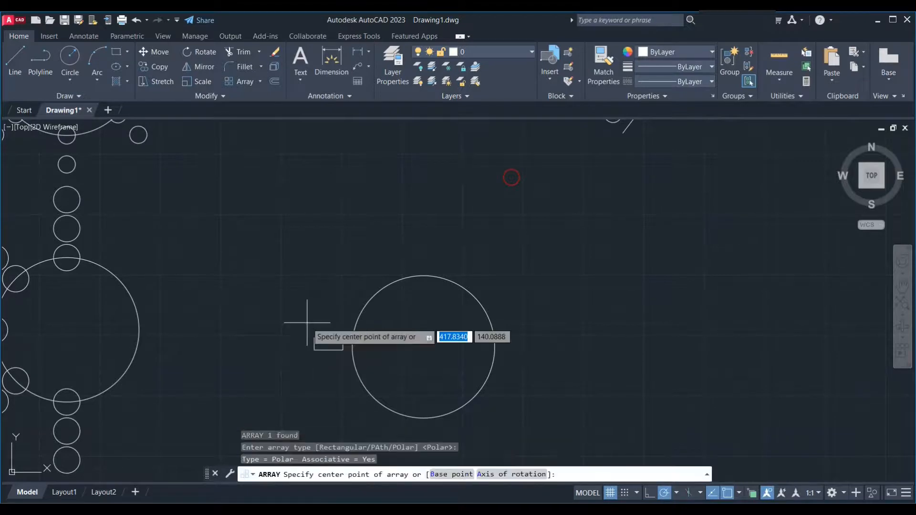
{"action": "left_click", "coordinate": [424, 347]}
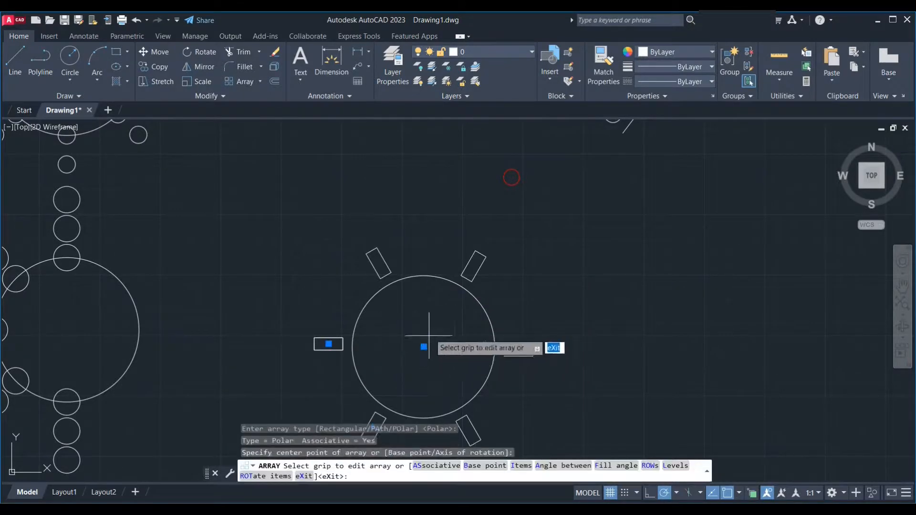
Turn item rotation off and back on for the rectangle array to compare how the rectangles are oriented
{"action": "scroll", "coordinate": [401, 253], "scroll_direction": "down", "scroll_amount": 2}
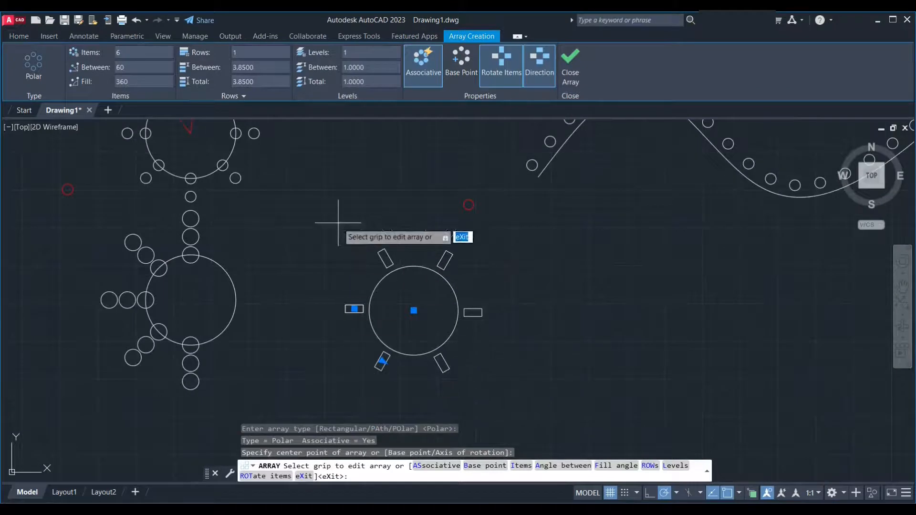
{"action": "left_click", "coordinate": [495, 73]}
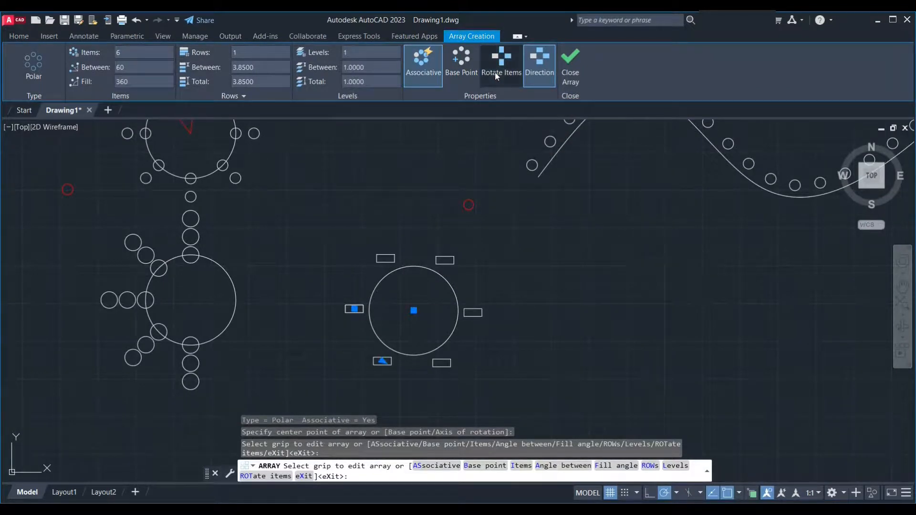
{"action": "left_click", "coordinate": [495, 72]}
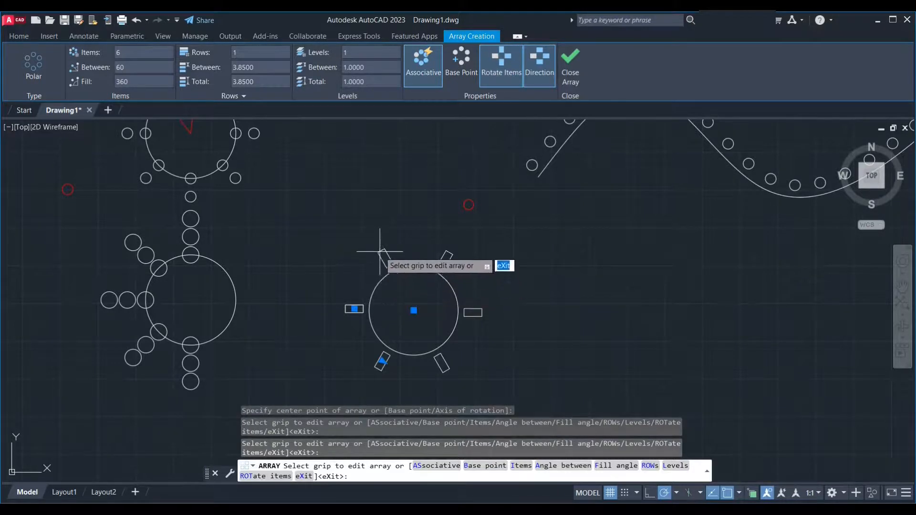
{"action": "scroll", "coordinate": [387, 250], "scroll_direction": "up", "scroll_amount": 2}
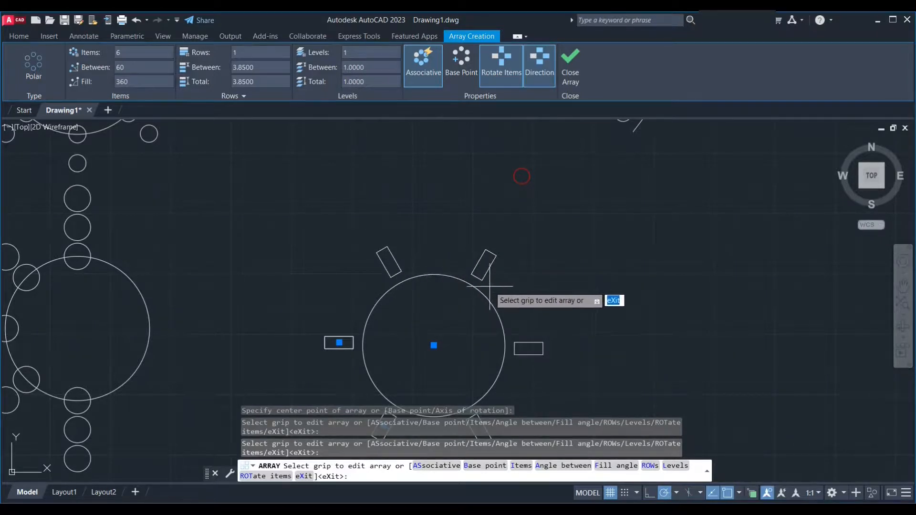
{"action": "scroll", "coordinate": [493, 292], "scroll_direction": "down", "scroll_amount": 2}
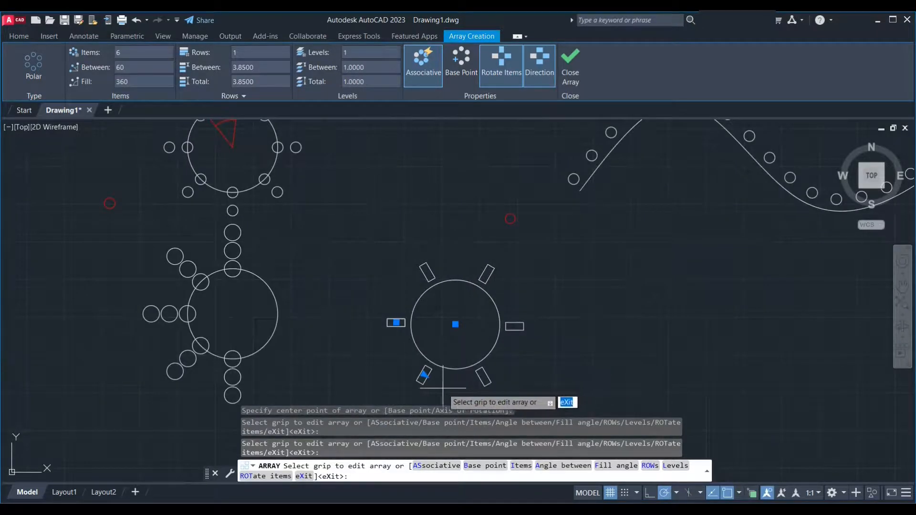
{"action": "left_click", "coordinate": [487, 74]}
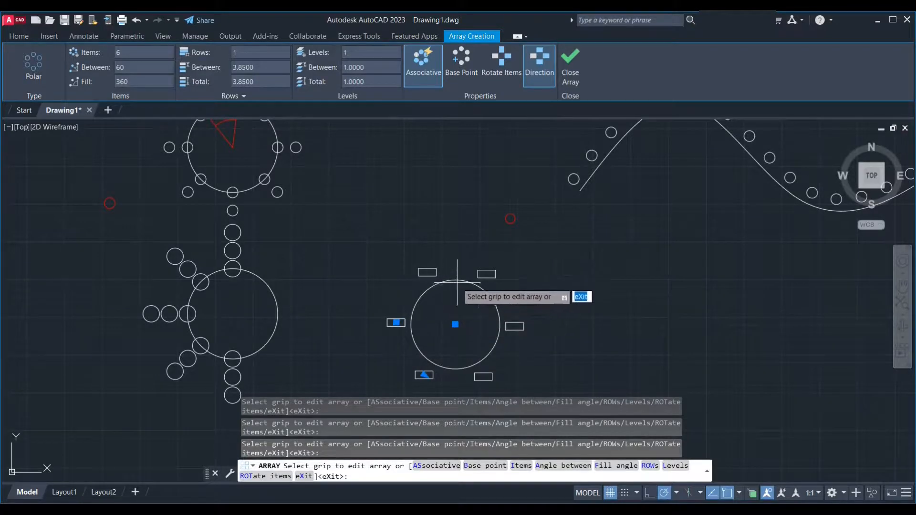
{"action": "left_click", "coordinate": [495, 72]}
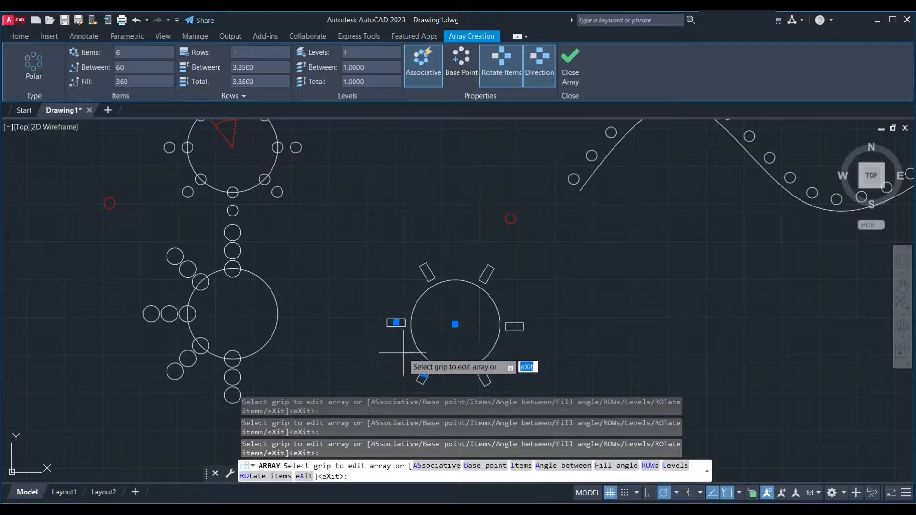
Switch the rectangle array's direction to clockwise and back to counterclockwise
{"action": "left_click", "coordinate": [540, 65]}
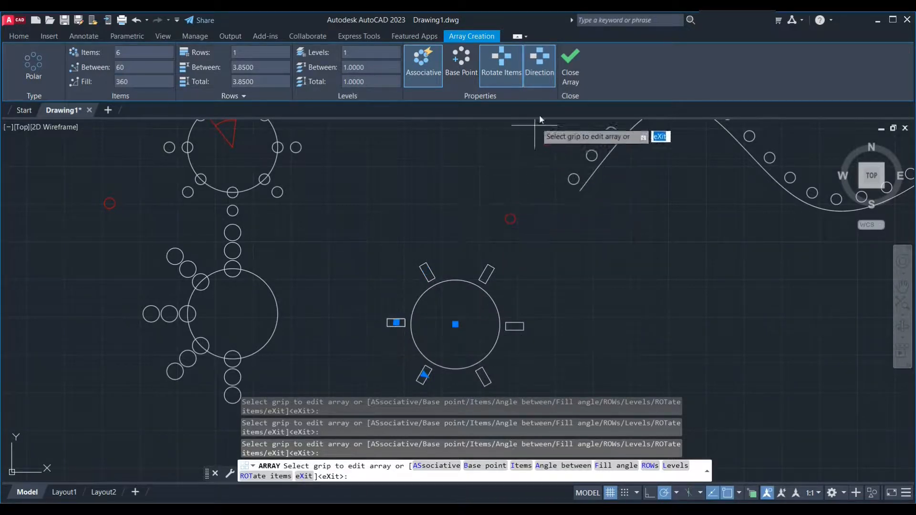
{"action": "left_click", "coordinate": [546, 78]}
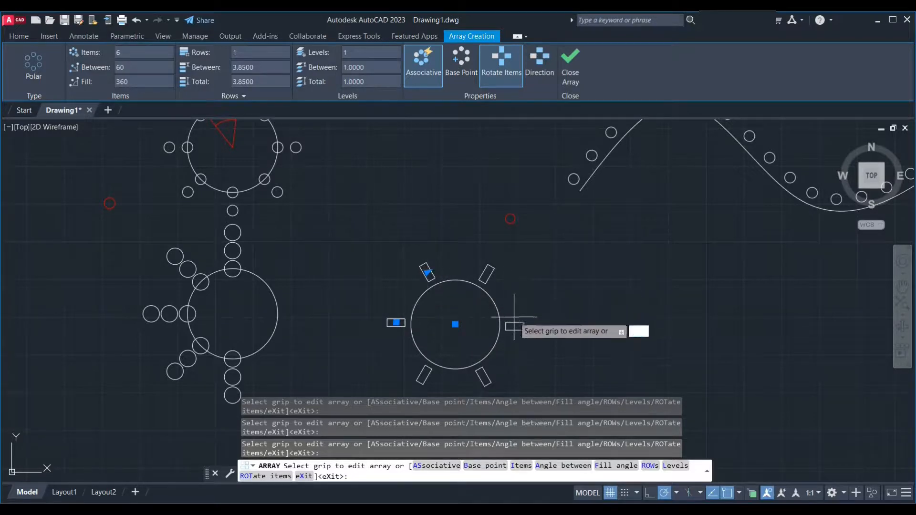
{"action": "left_click", "coordinate": [541, 82]}
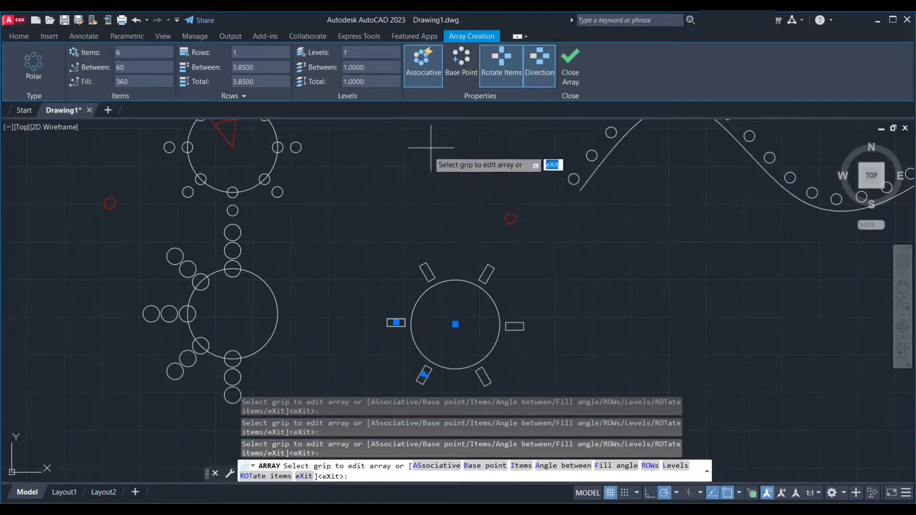
Move the rectangle array's base point to the lower-left corner of the source rectangle
{"action": "left_click", "coordinate": [462, 78]}
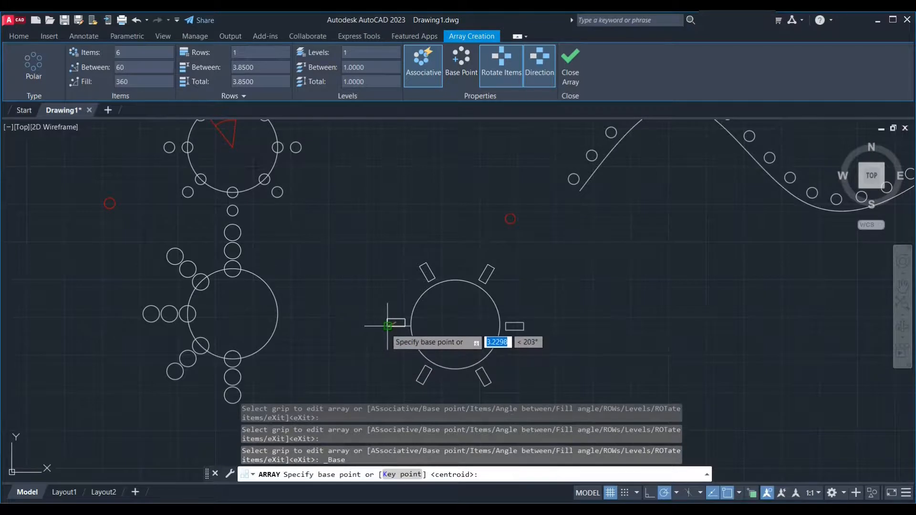
{"action": "left_click", "coordinate": [388, 326]}
{"action": "scroll", "coordinate": [529, 199], "scroll_direction": "down", "scroll_amount": 2}
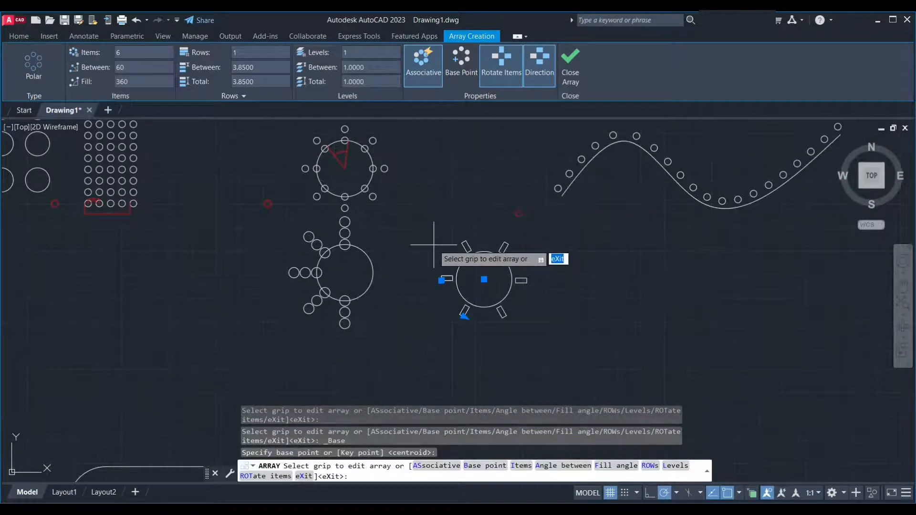
Finish editing the rectangle array and erase the large circle that the 180-degree polar array of circles was built around
{"action": "key", "text": "Return"}
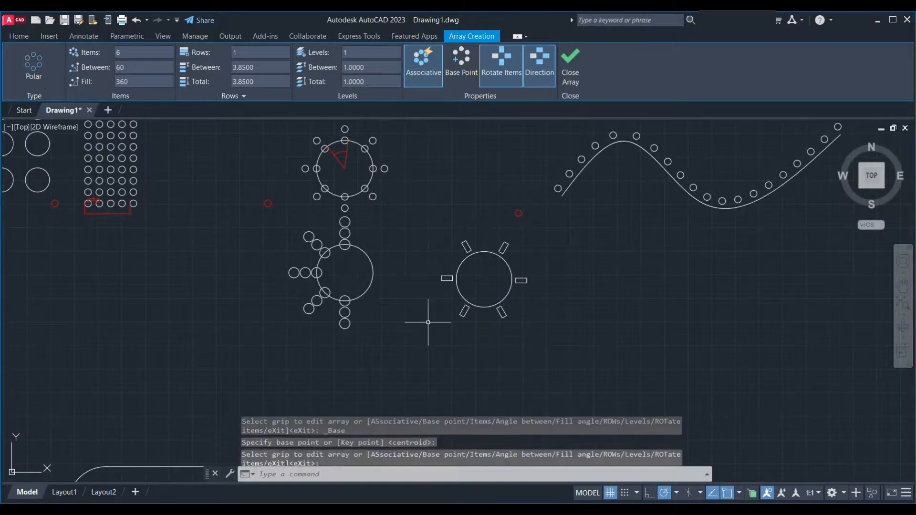
{"action": "scroll", "coordinate": [328, 301], "scroll_direction": "up", "scroll_amount": 2}
{"action": "left_click", "coordinate": [328, 301]}
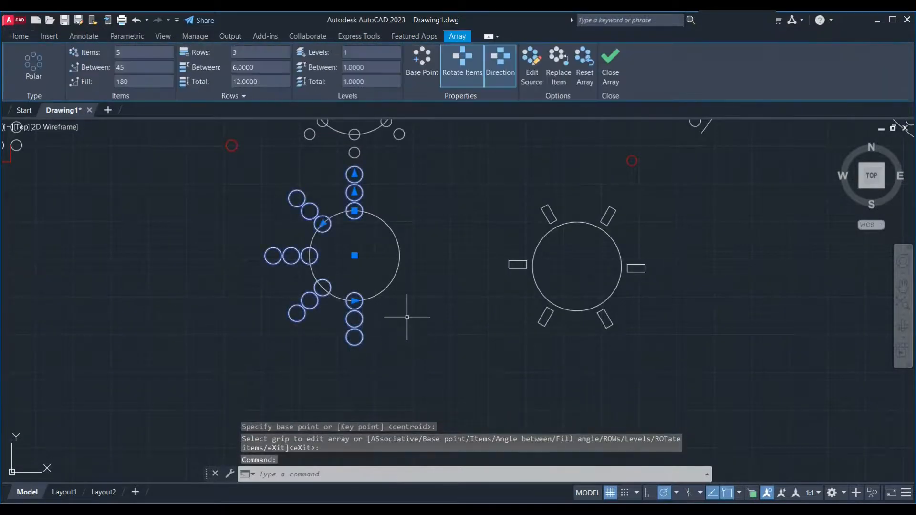
{"action": "middle_click_drag", "start_coordinate": [413, 319], "coordinate": [465, 370]}
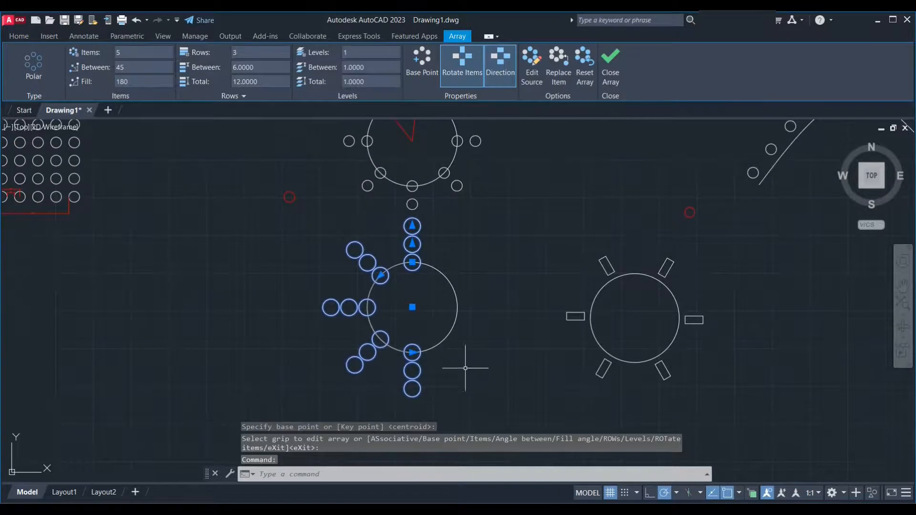
{"action": "scroll", "coordinate": [411, 245], "scroll_direction": "up", "scroll_amount": 3}
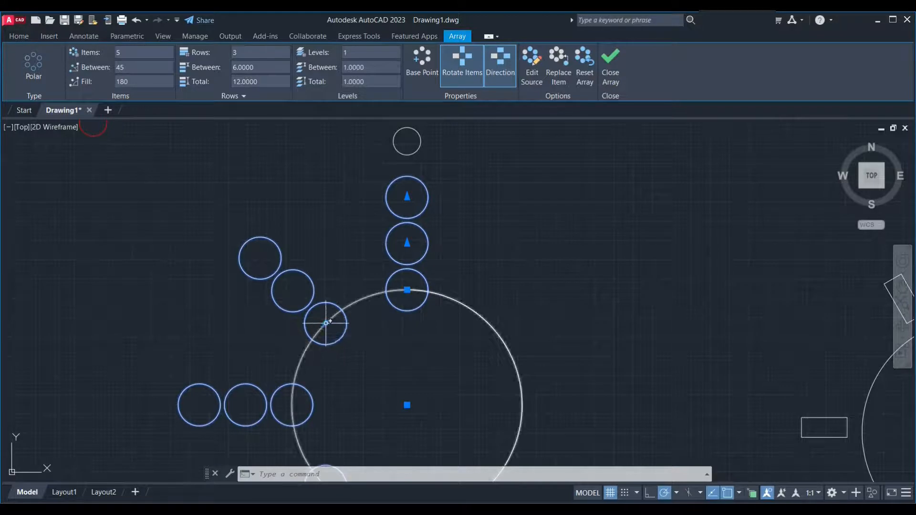
{"action": "middle_click_drag", "start_coordinate": [364, 338], "coordinate": [381, 266]}
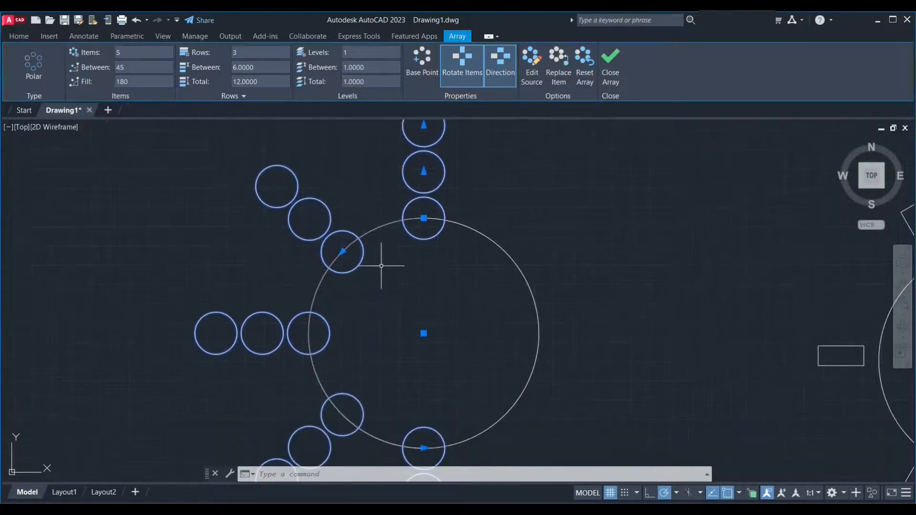
{"action": "key", "text": "Escape"}
{"action": "left_click", "coordinate": [497, 249]}
{"action": "key", "text": "Delete"}
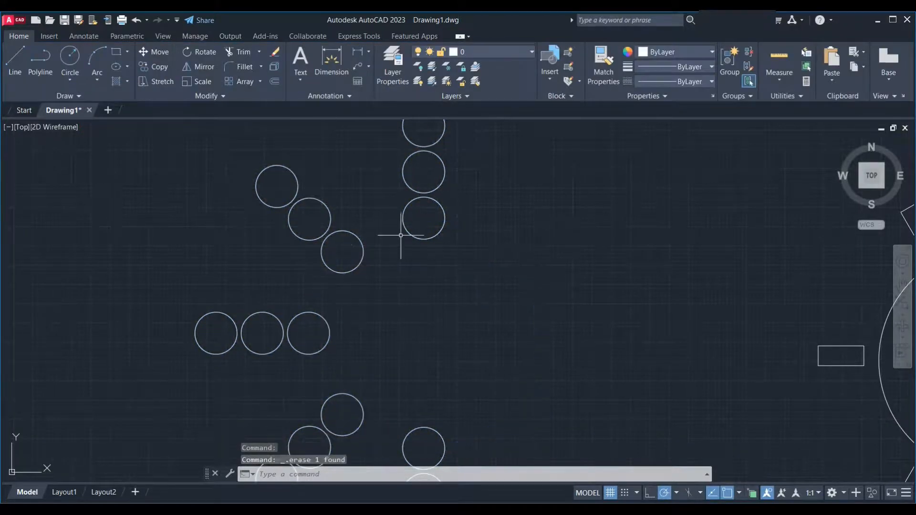
Set the angle between items of the 180-degree circle array to 50 using its on-canvas grip
{"action": "left_click", "coordinate": [363, 244]}
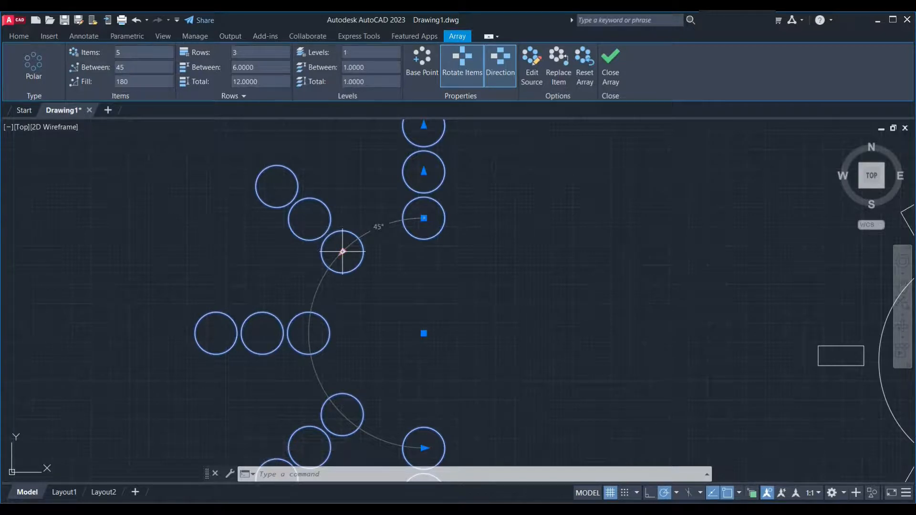
{"action": "left_click", "coordinate": [342, 251]}
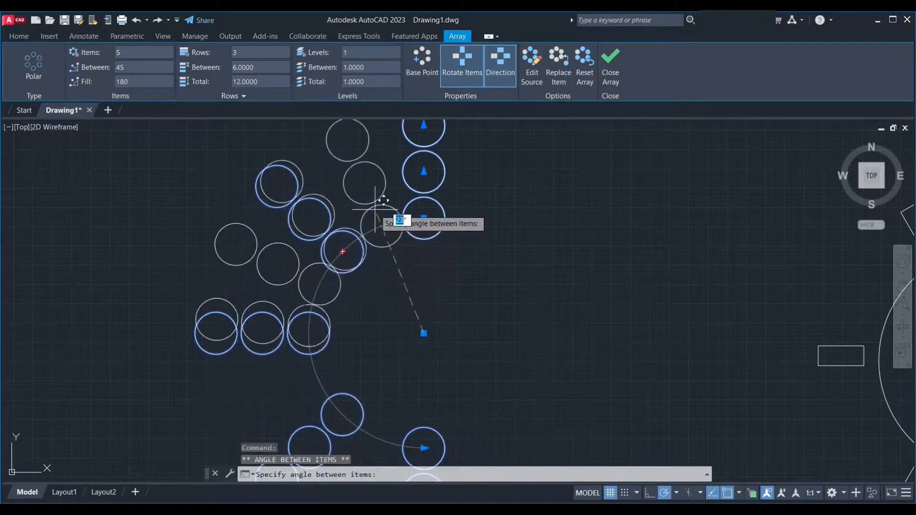
{"action": "type", "text": "50"}
{"action": "key", "text": "Return"}
{"action": "scroll", "coordinate": [364, 240], "scroll_direction": "down", "scroll_amount": 2}
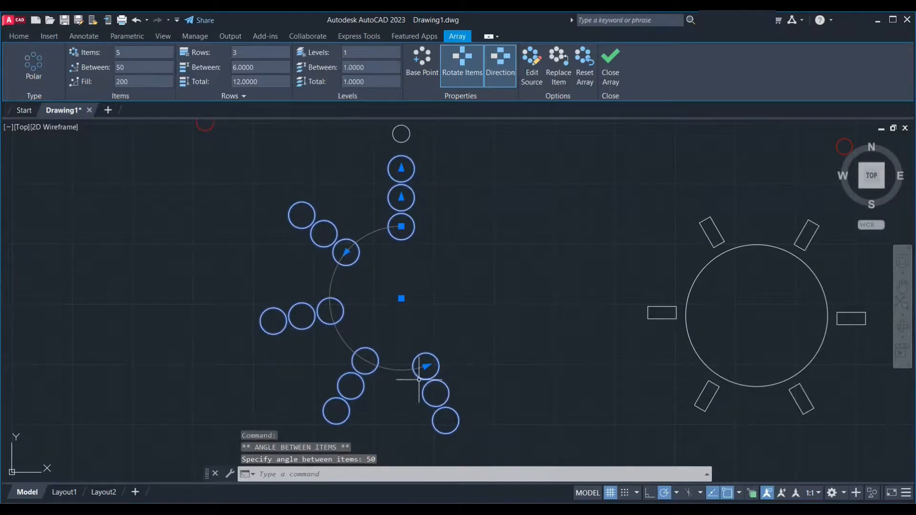
{"action": "mouse_move", "coordinate": [427, 366]}
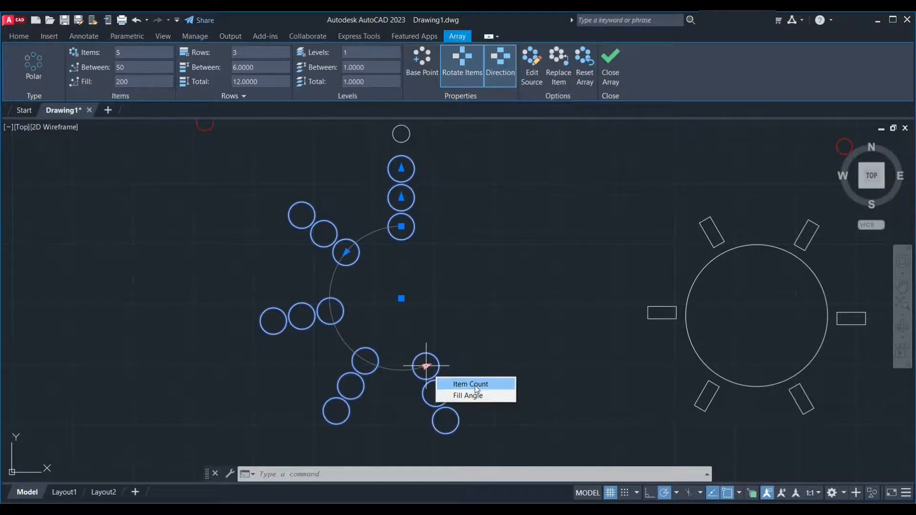
{"action": "left_click", "coordinate": [449, 384]}
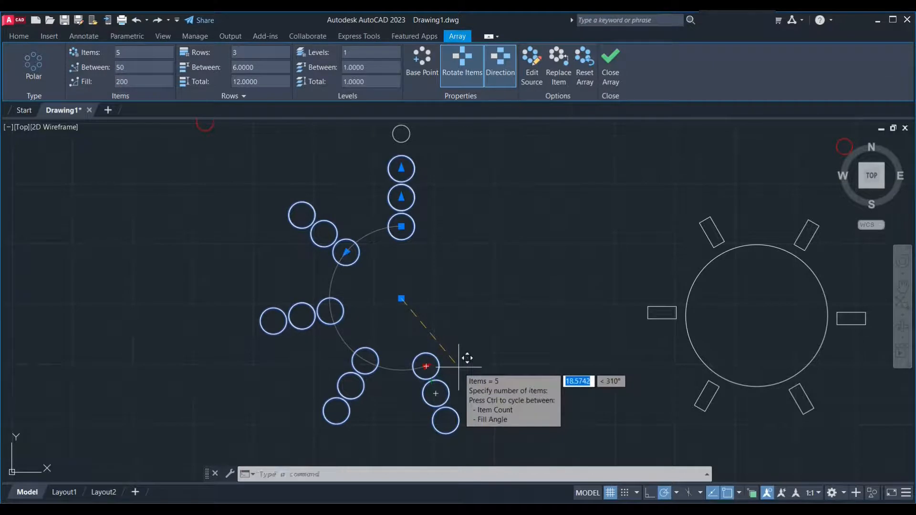
{"action": "key", "text": "Escape"}
{"action": "left_click", "coordinate": [426, 366]}
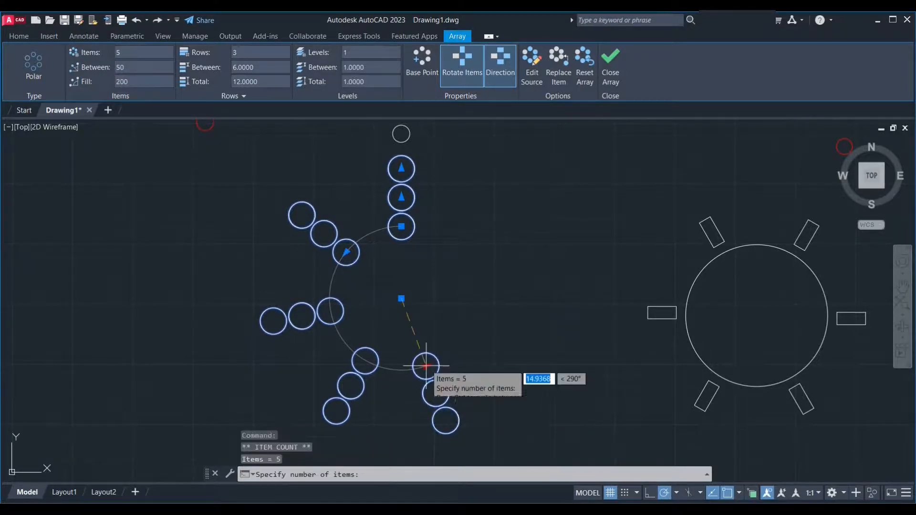
{"action": "key", "text": "Escape"}
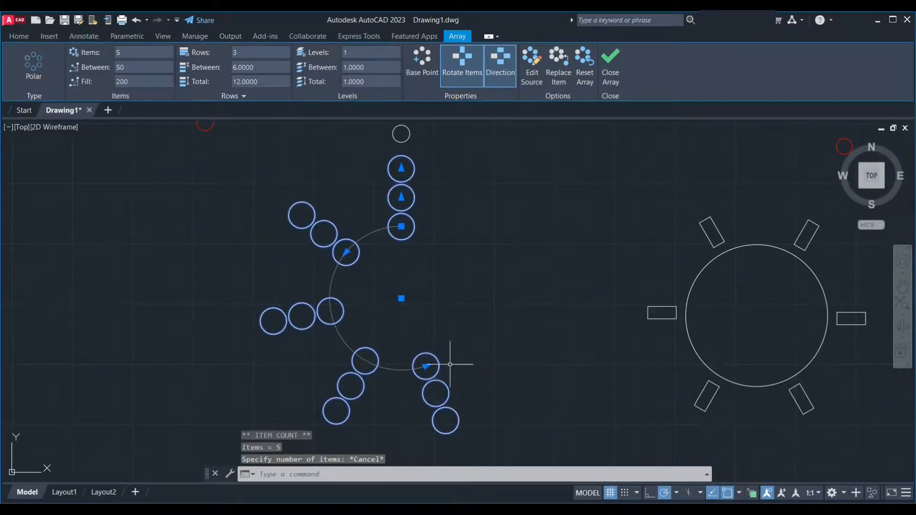
Set the fill angle of the five-item circle array to 180 degrees using the grip on its last item
{"action": "mouse_move", "coordinate": [426, 366]}
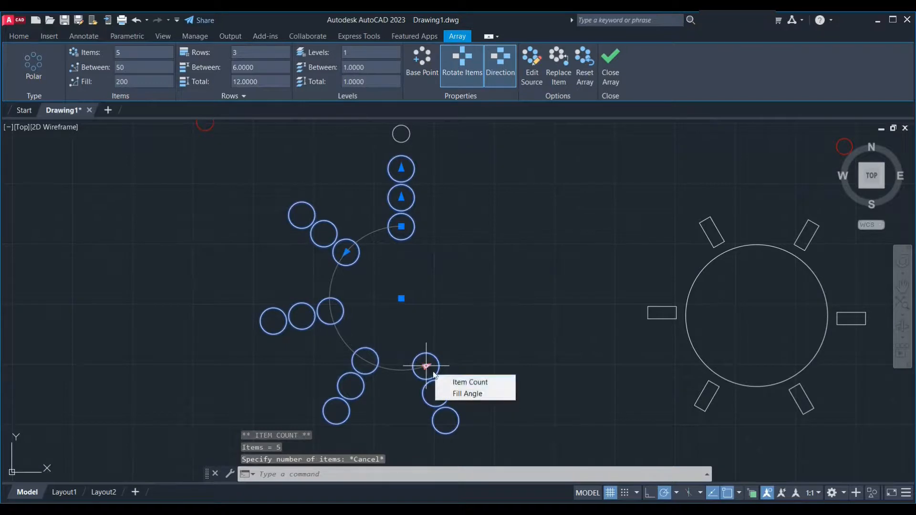
{"action": "left_click", "coordinate": [459, 394]}
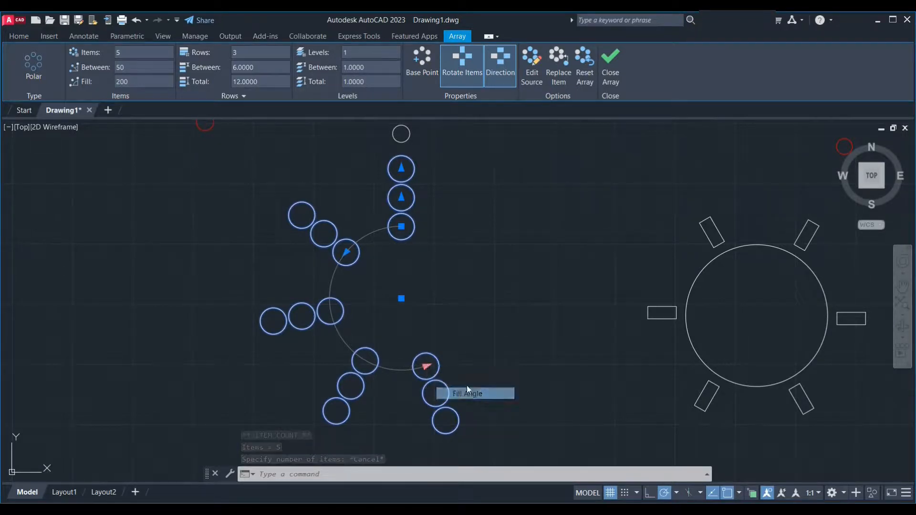
{"action": "type", "text": "180"}
{"action": "key", "text": "Return"}
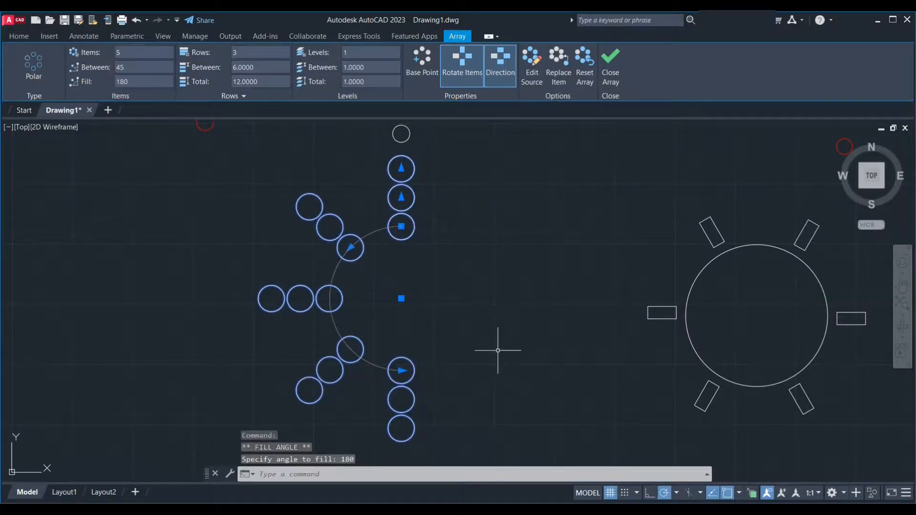
{"action": "scroll", "coordinate": [417, 319], "scroll_direction": "down", "scroll_amount": 2}
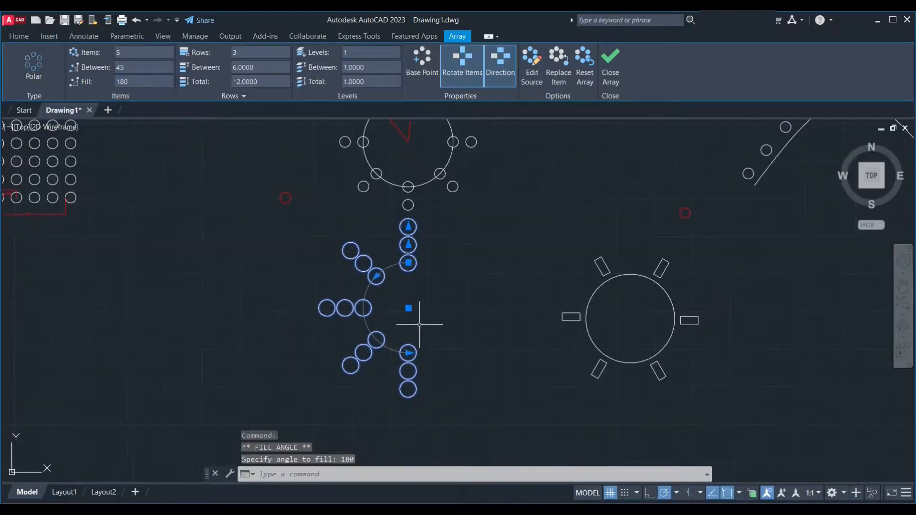
{"action": "scroll", "coordinate": [408, 249], "scroll_direction": "up", "scroll_amount": 2}
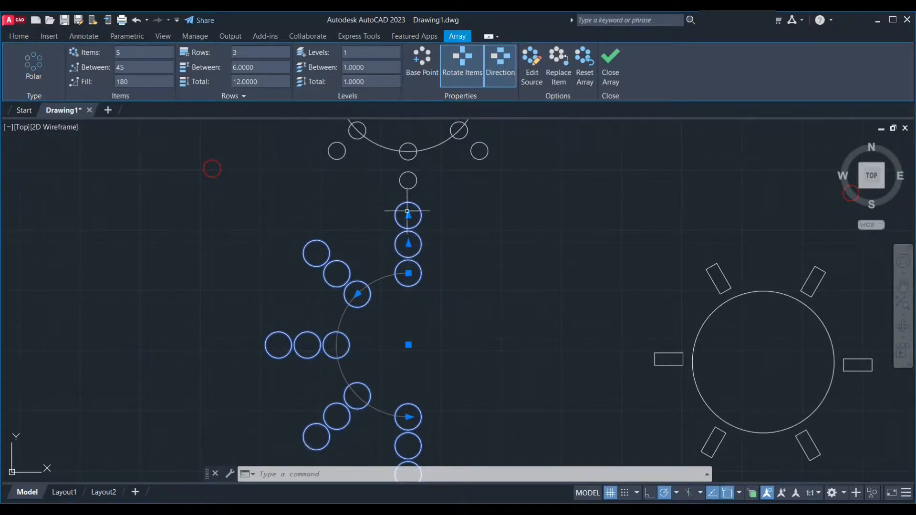
{"action": "scroll", "coordinate": [448, 289], "scroll_direction": "down", "scroll_amount": 5}
{"action": "middle_click_drag", "start_coordinate": [188, 265], "coordinate": [306, 298]}
{"action": "scroll", "coordinate": [566, 338], "scroll_direction": "up", "scroll_amount": 10}
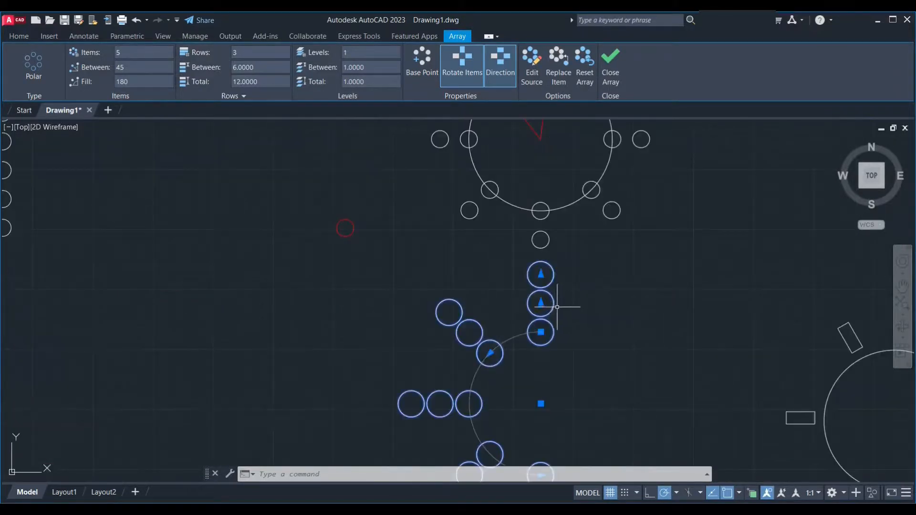
{"action": "left_click", "coordinate": [521, 302]}
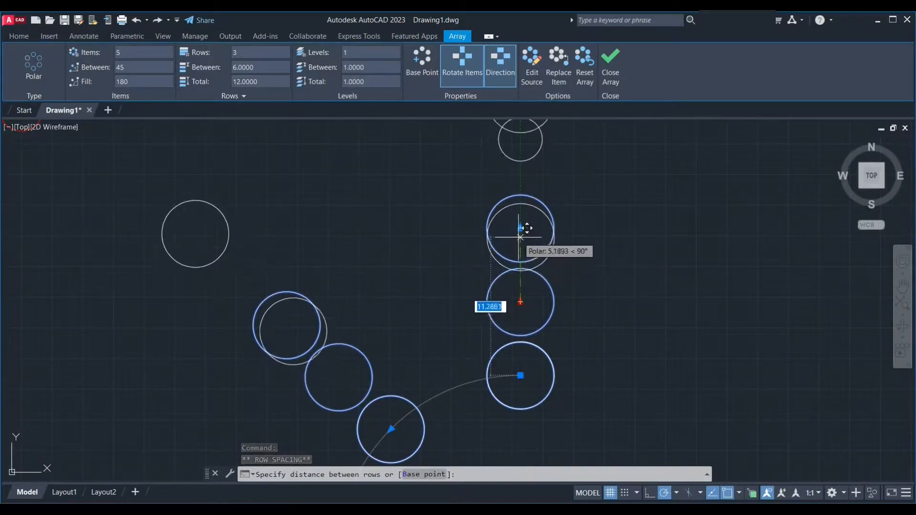
{"action": "key", "text": "Escape"}
{"action": "scroll", "coordinate": [519, 301], "scroll_direction": "down", "scroll_amount": 2}
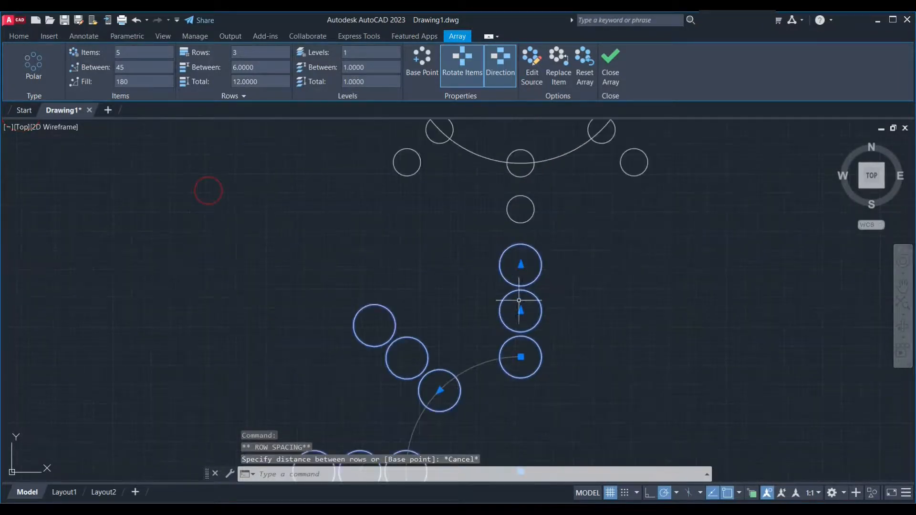
{"action": "left_click", "coordinate": [521, 265]}
{"action": "scroll", "coordinate": [517, 157], "scroll_direction": "down", "scroll_amount": 2}
{"action": "scroll", "coordinate": [516, 156], "scroll_direction": "down", "scroll_amount": 2}
{"action": "key", "text": "Escape"}
{"action": "scroll", "coordinate": [517, 158], "scroll_direction": "up", "scroll_amount": 4}
{"action": "scroll", "coordinate": [416, 283], "scroll_direction": "down", "scroll_amount": 4}
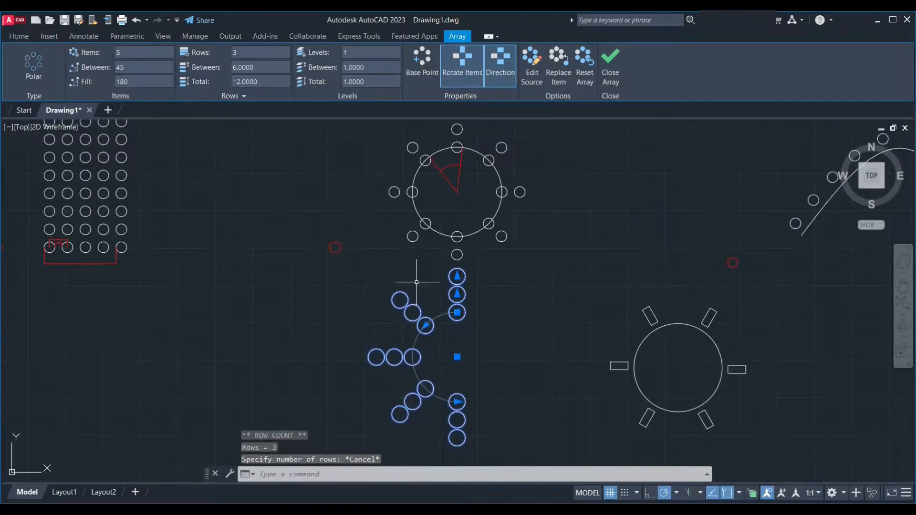
{"action": "middle_click_drag", "start_coordinate": [486, 352], "coordinate": [472, 297]}
{"action": "mouse_move", "coordinate": [442, 257]}
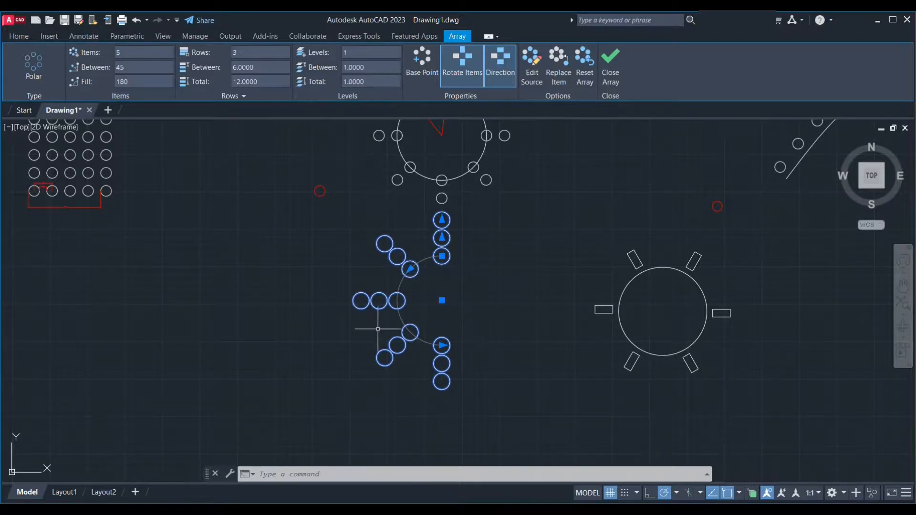
{"action": "scroll", "coordinate": [378, 329], "scroll_direction": "down", "scroll_amount": 2}
{"action": "scroll", "coordinate": [416, 322], "scroll_direction": "up", "scroll_amount": 2}
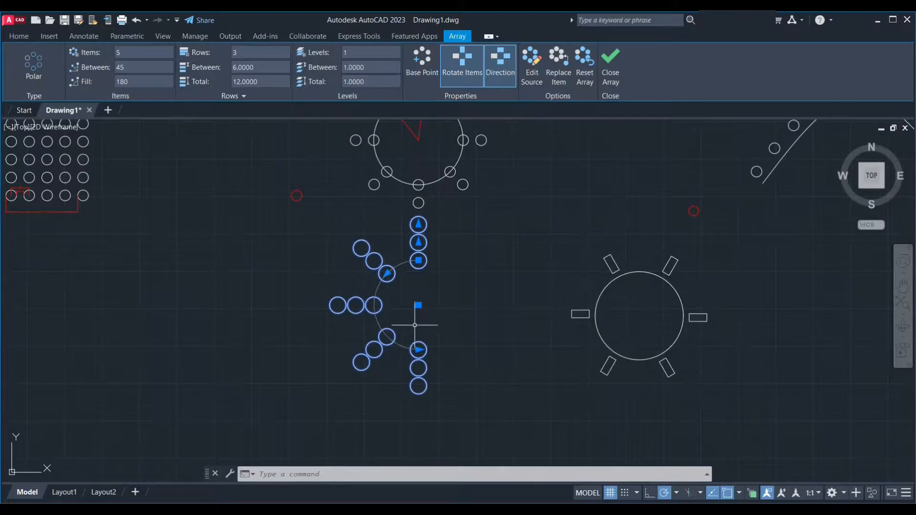
Move the half-circle polar array and the circle with its rectangle array about 146 units horizontally to the left
{"action": "scroll", "coordinate": [329, 371], "scroll_direction": "down", "scroll_amount": 4}
{"action": "mouse_move", "coordinate": [408, 387]}
{"action": "middle_mouse_down"}
{"action": "mouse_move", "coordinate": [342, 317]}
{"action": "mouse_move", "coordinate": [258, 303]}
{"action": "middle_mouse_up"}
{"action": "key", "text": "Escape"}
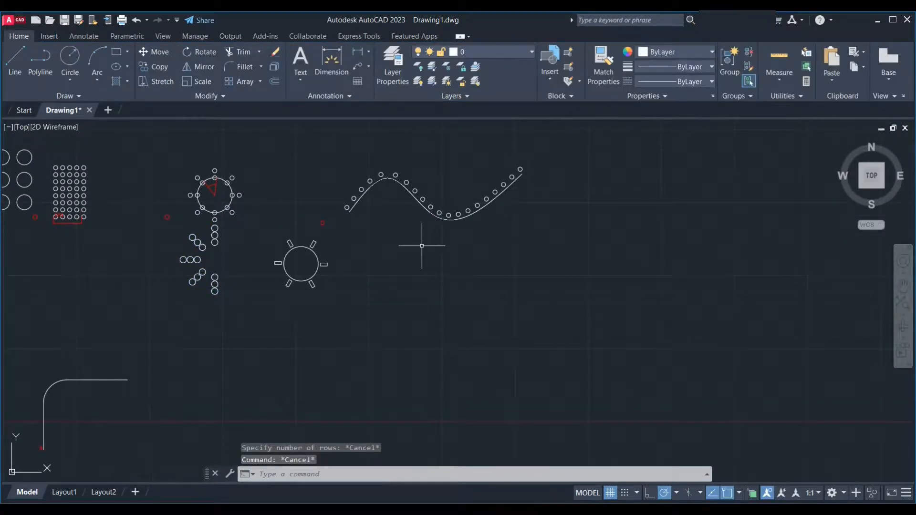
{"action": "left_click", "coordinate": [337, 244]}
{"action": "left_click", "coordinate": [137, 335]}
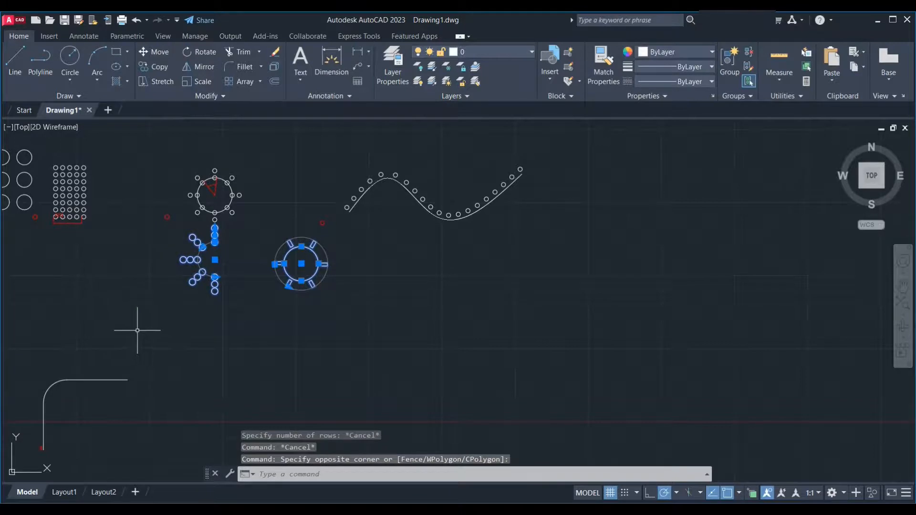
{"action": "type", "text": "m"}
{"action": "key", "text": "Return"}
{"action": "left_click", "coordinate": [324, 358]}
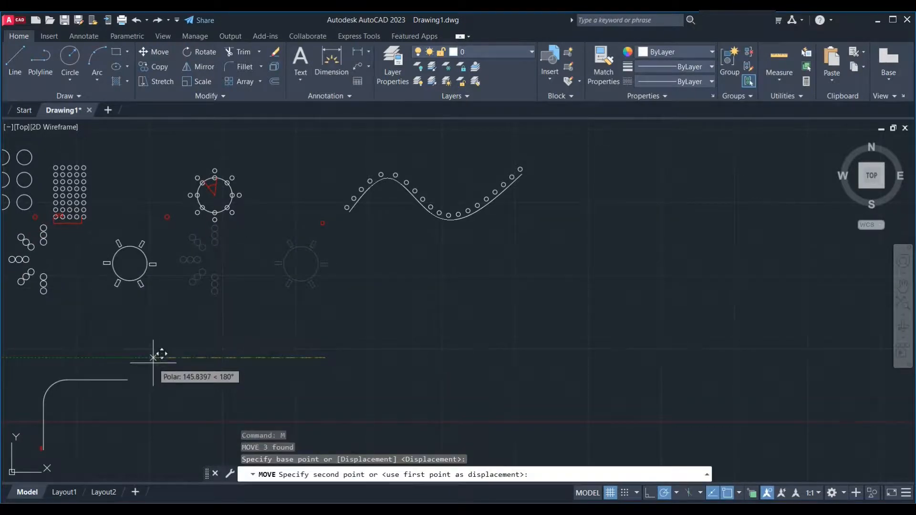
{"action": "left_click", "coordinate": [153, 358]}
Examine the existing path array of small circles and the spline it follows
{"action": "middle_click_drag", "start_coordinate": [400, 286], "coordinate": [423, 348]}
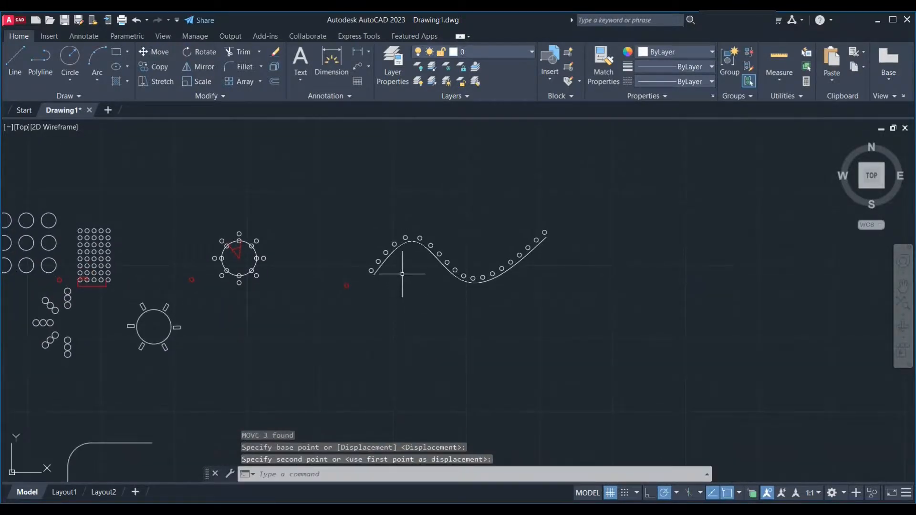
{"action": "scroll", "coordinate": [403, 274], "scroll_direction": "up", "scroll_amount": 2}
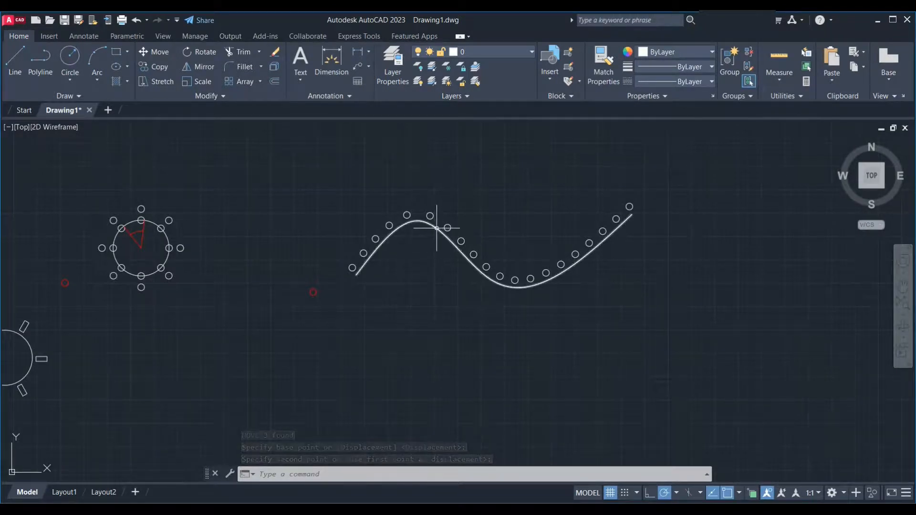
{"action": "scroll", "coordinate": [435, 231], "scroll_direction": "down", "scroll_amount": 3}
{"action": "scroll", "coordinate": [524, 258], "scroll_direction": "up", "scroll_amount": 2}
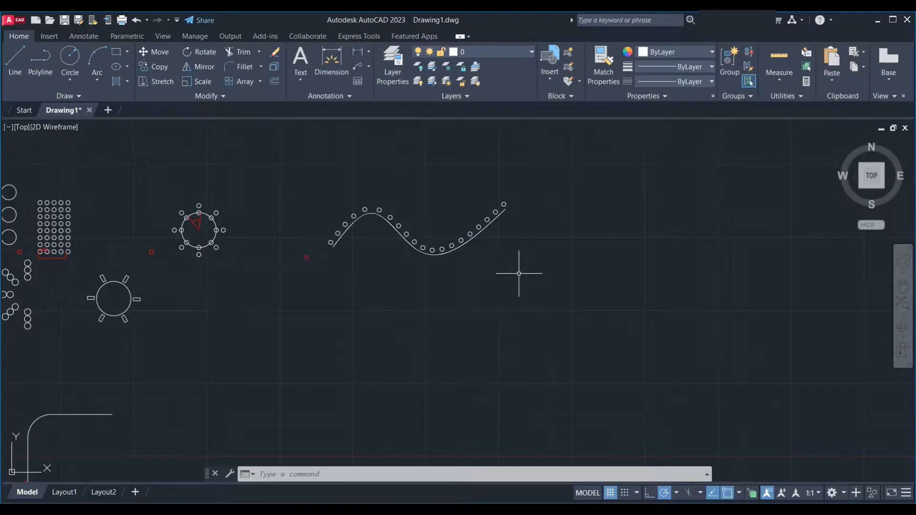
{"action": "scroll", "coordinate": [366, 220], "scroll_direction": "up", "scroll_amount": 4}
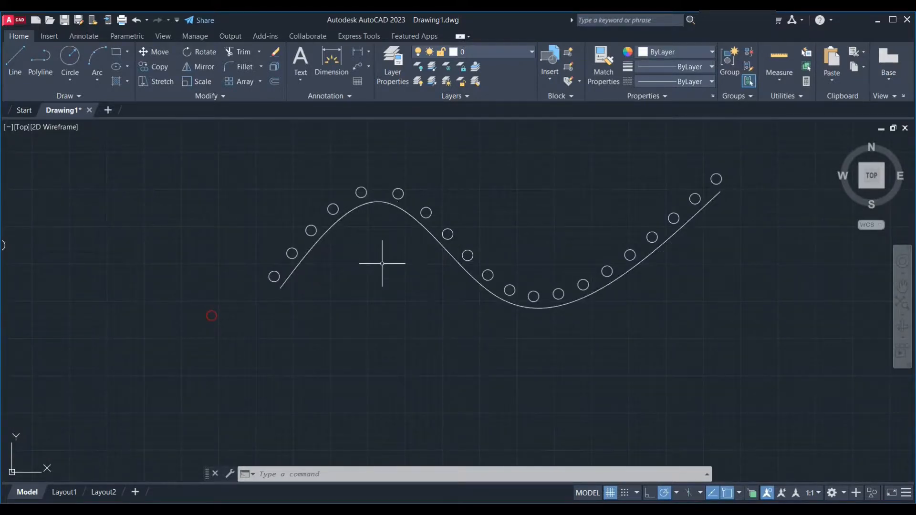
{"action": "scroll", "coordinate": [381, 260], "scroll_direction": "down", "scroll_amount": 2}
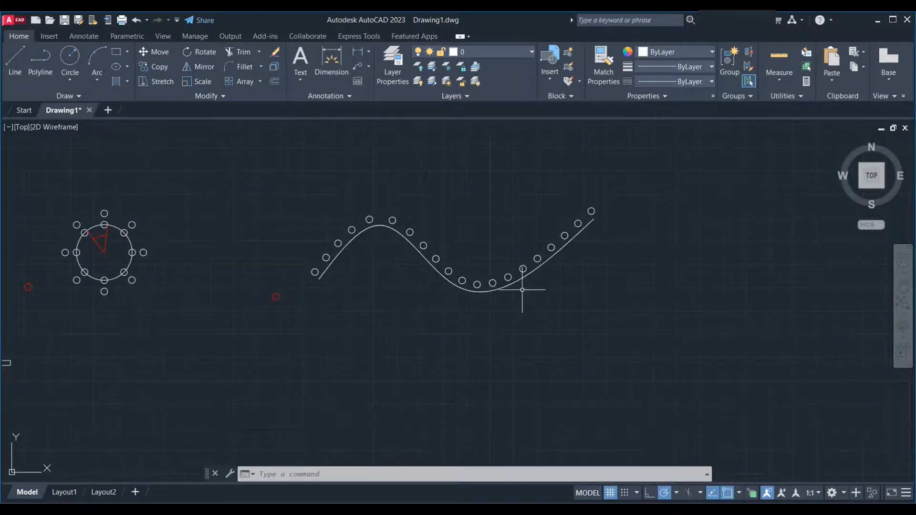
{"action": "mouse_move", "coordinate": [523, 278]}
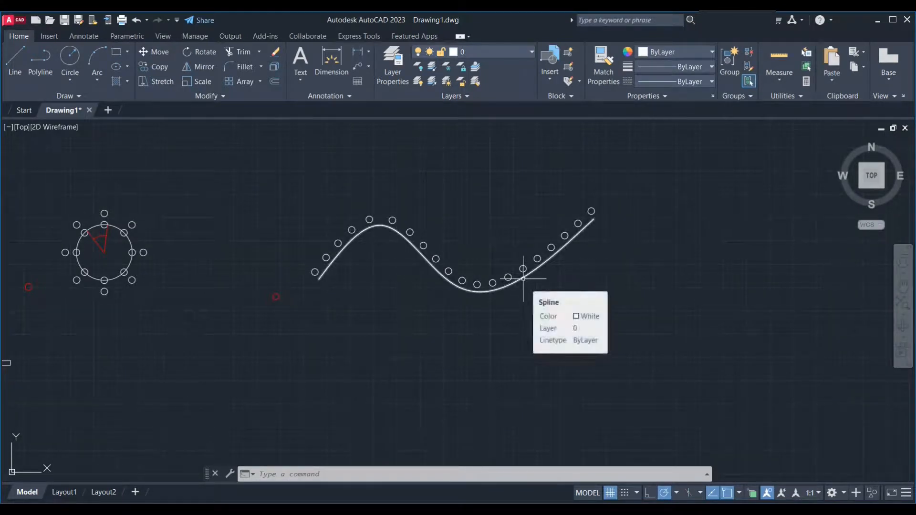
{"action": "scroll", "coordinate": [442, 286], "scroll_direction": "down", "scroll_amount": 4}
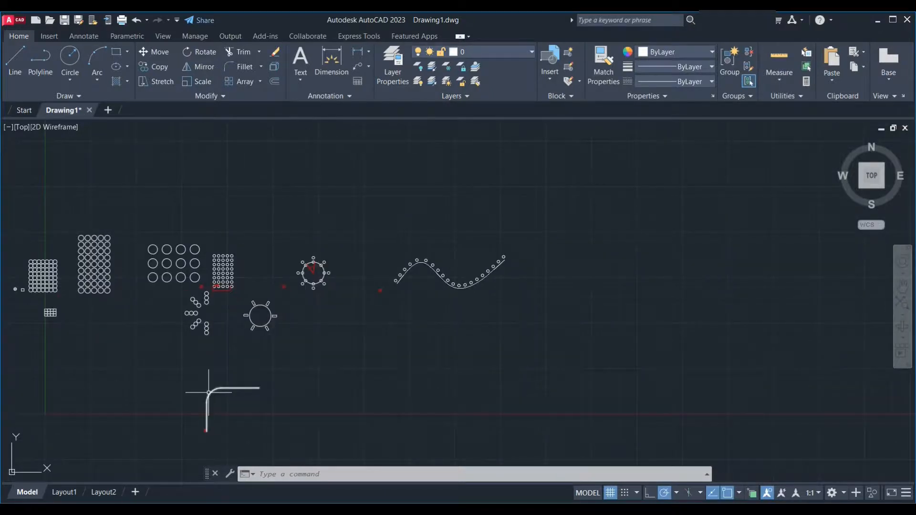
Draw an L-shaped path to the right of the spline array from one vertical line and one horizontal line
{"action": "type", "text": "l"}
{"action": "key", "text": "Return"}
{"action": "left_click", "coordinate": [587, 375]}
{"action": "left_click", "coordinate": [586, 314]}
{"action": "left_click", "coordinate": [662, 314]}
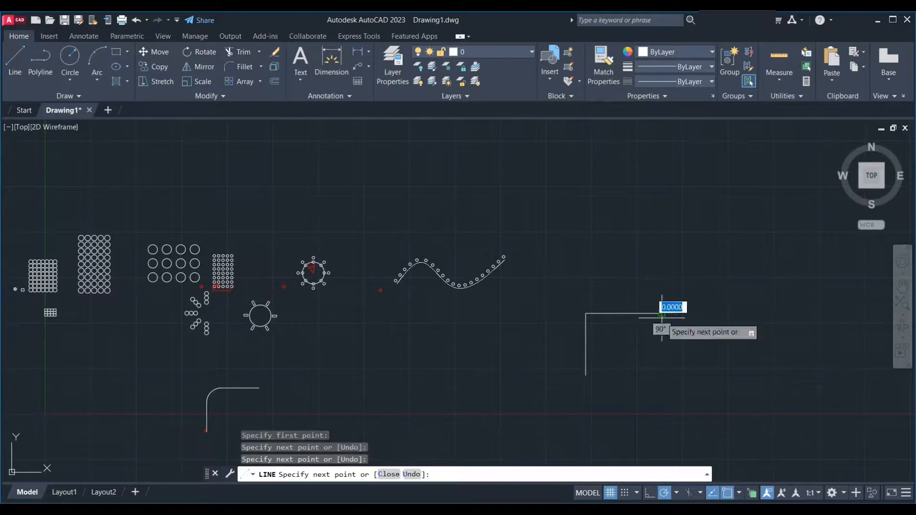
{"action": "key", "text": "Escape"}
{"action": "scroll", "coordinate": [571, 345], "scroll_direction": "up", "scroll_amount": 2}
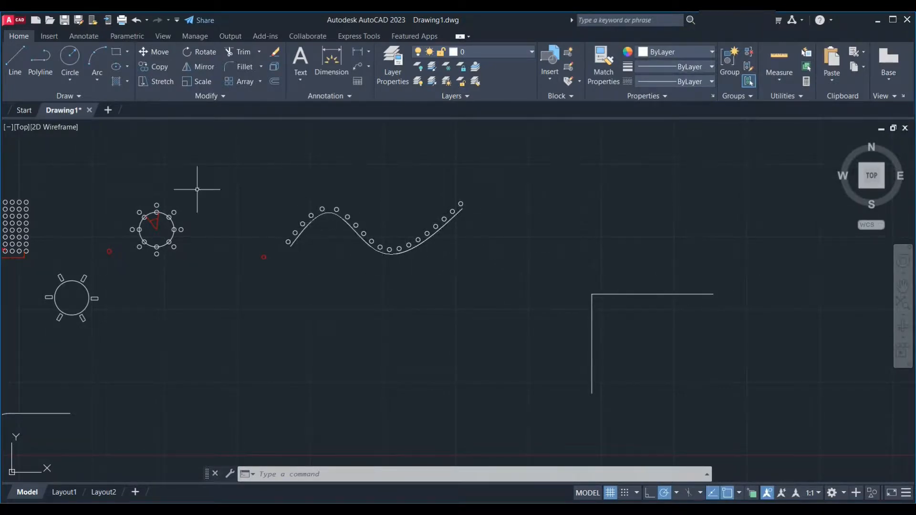
{"action": "left_click", "coordinate": [59, 96]}
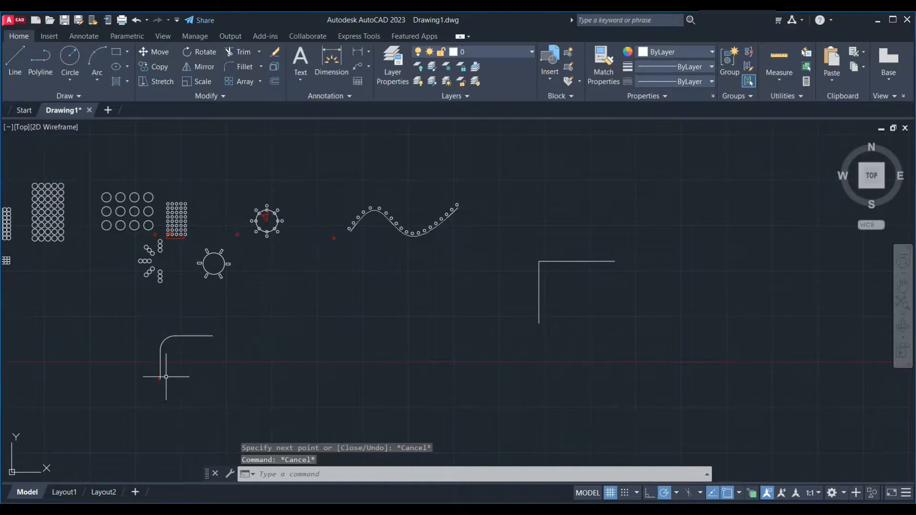
{"action": "scroll", "coordinate": [176, 328], "scroll_direction": "up", "scroll_amount": 2}
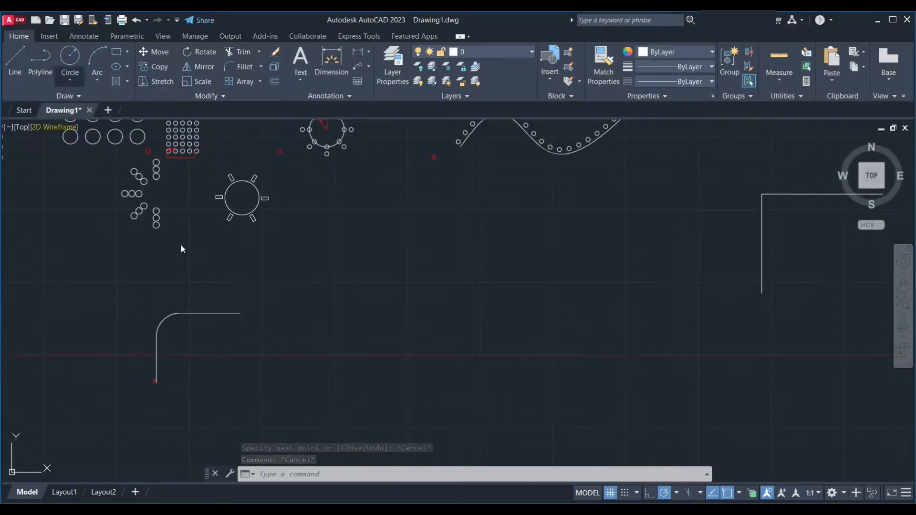
{"action": "scroll", "coordinate": [403, 260], "scroll_direction": "down", "scroll_amount": 2}
Copy the spline of the existing path array straight down to an empty area below it
{"action": "scroll", "coordinate": [433, 236], "scroll_direction": "up", "scroll_amount": 4}
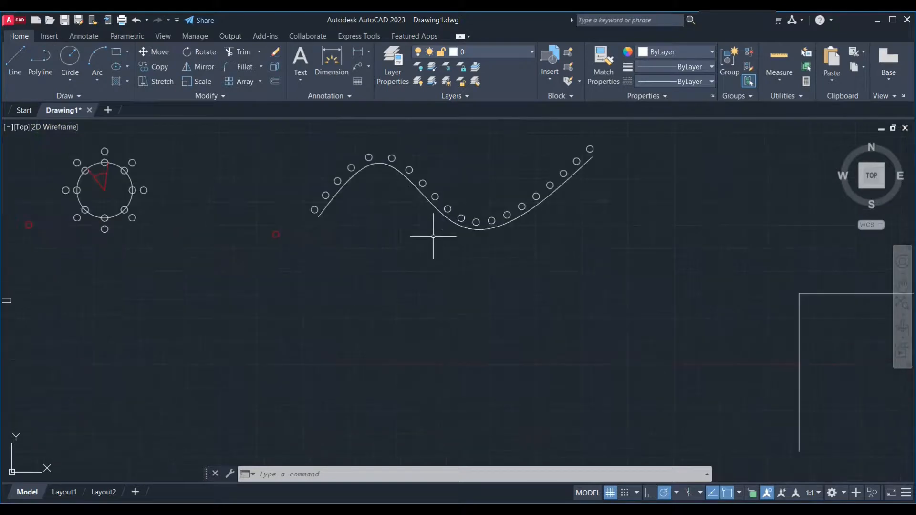
{"action": "scroll", "coordinate": [422, 210], "scroll_direction": "up", "scroll_amount": 2}
{"action": "left_click", "coordinate": [425, 189]}
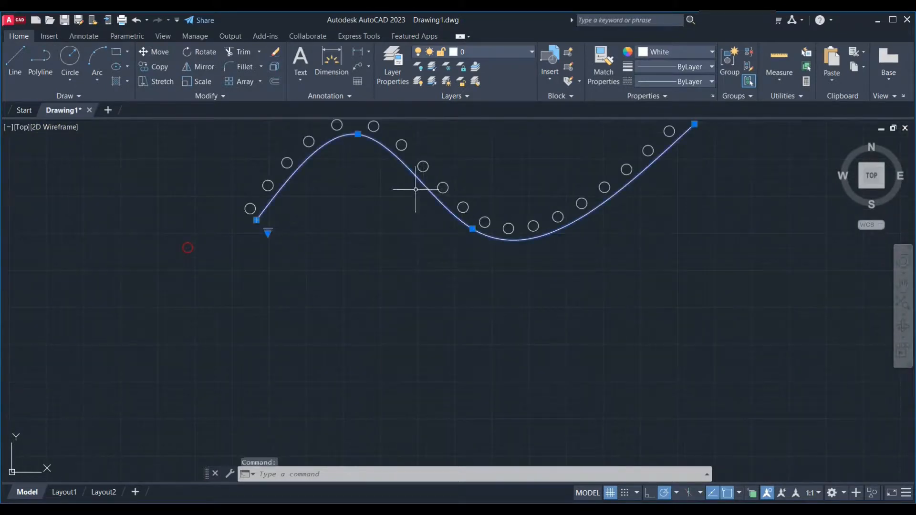
{"action": "scroll", "coordinate": [309, 294], "scroll_direction": "down", "scroll_amount": 2}
{"action": "type", "text": "o"}
{"action": "key", "text": "Return"}
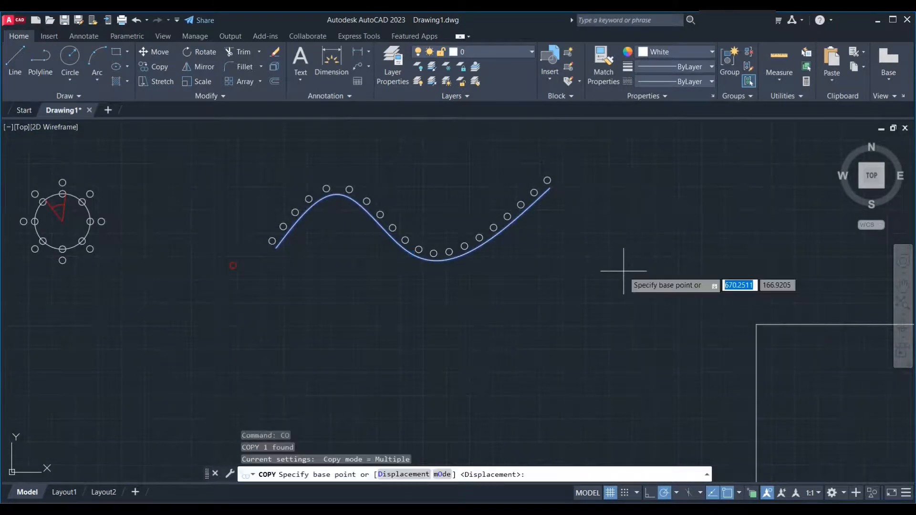
{"action": "left_click", "coordinate": [624, 272]}
{"action": "left_click", "coordinate": [624, 387]}
{"action": "key", "text": "Escape"}
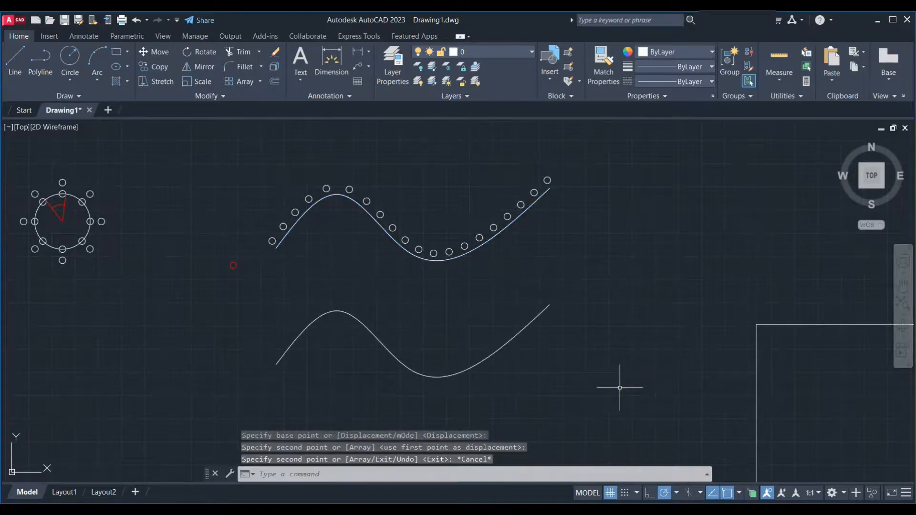
Copy the small red circle beside the spline array to the start of the copied spline
{"action": "scroll", "coordinate": [306, 343], "scroll_direction": "up", "scroll_amount": 2}
{"action": "left_click", "coordinate": [207, 206]}
{"action": "left_click", "coordinate": [167, 248]}
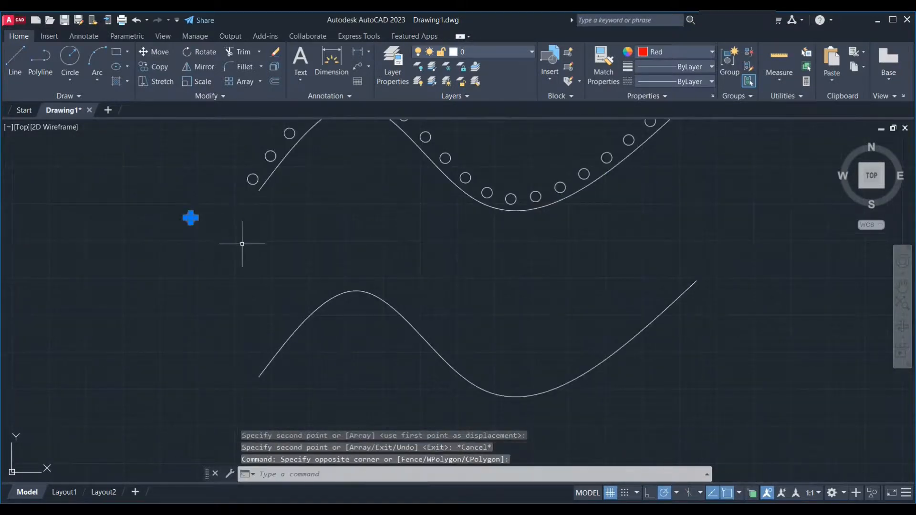
{"action": "type", "text": "co"}
{"action": "key", "text": "Return"}
{"action": "left_click", "coordinate": [241, 237]}
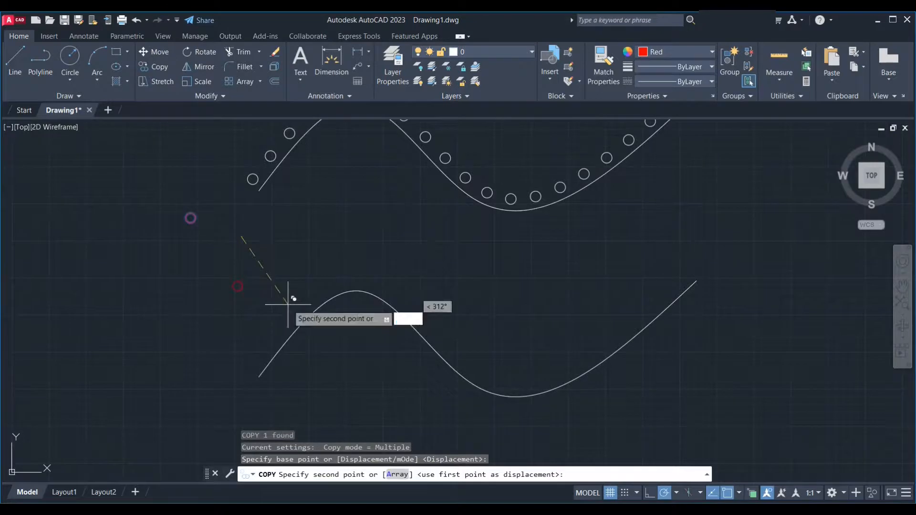
{"action": "left_click", "coordinate": [302, 375]}
{"action": "key", "text": "Escape"}
Create a path array of the copied red circle along the copied spline
{"action": "scroll", "coordinate": [258, 365], "scroll_direction": "up", "scroll_amount": 3}
{"action": "left_click", "coordinate": [267, 368]}
{"action": "left_click", "coordinate": [222, 302]}
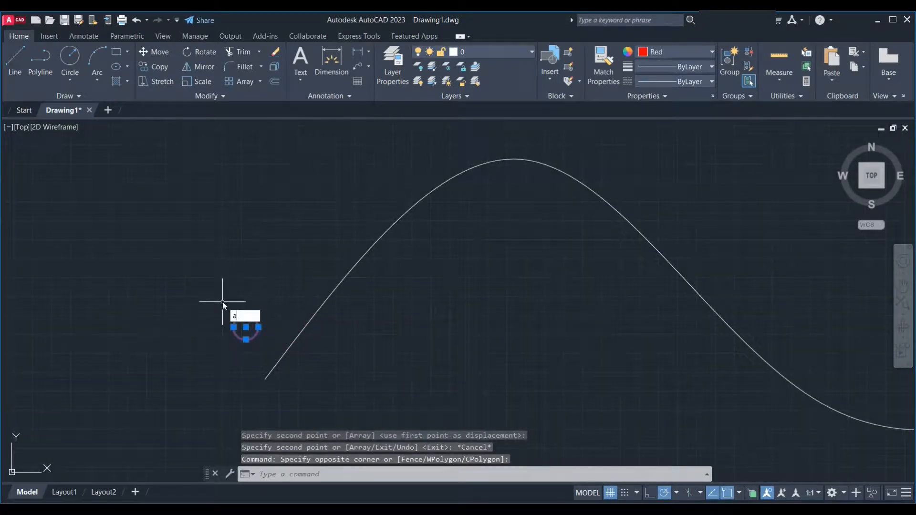
{"action": "type", "text": "ar"}
{"action": "key", "text": "Return"}
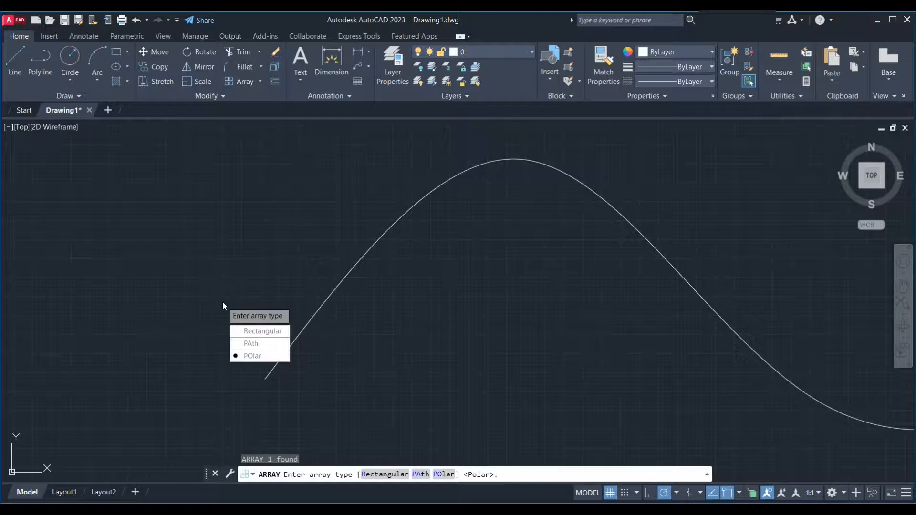
{"action": "type", "text": "pa"}
{"action": "key", "text": "Return"}
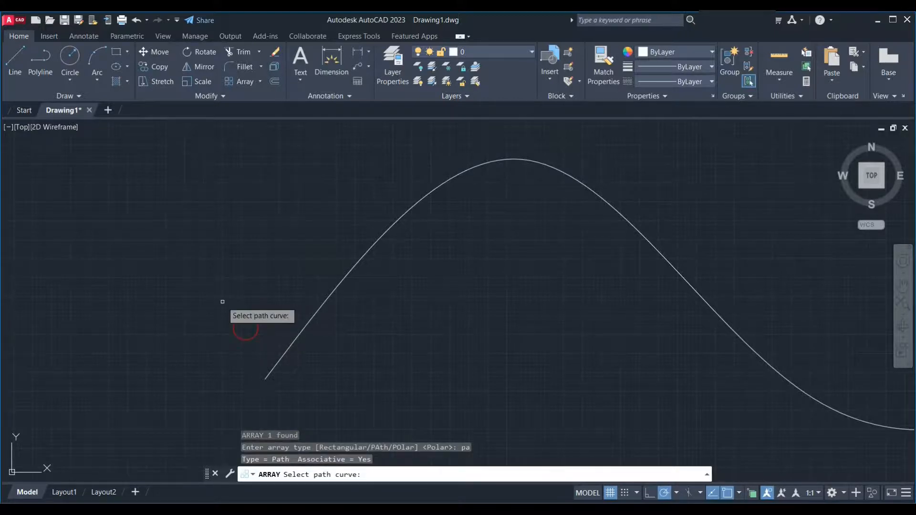
{"action": "scroll", "coordinate": [268, 303], "scroll_direction": "down", "scroll_amount": 4}
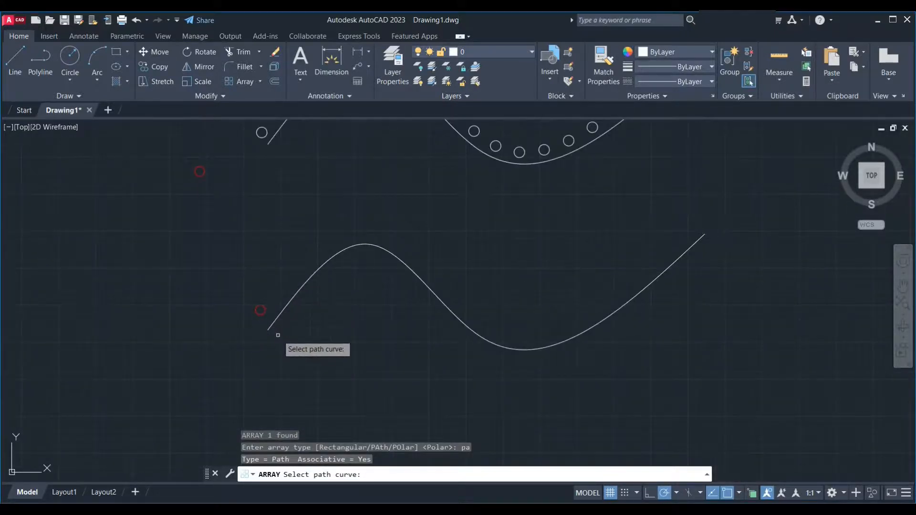
{"action": "left_click", "coordinate": [401, 261]}
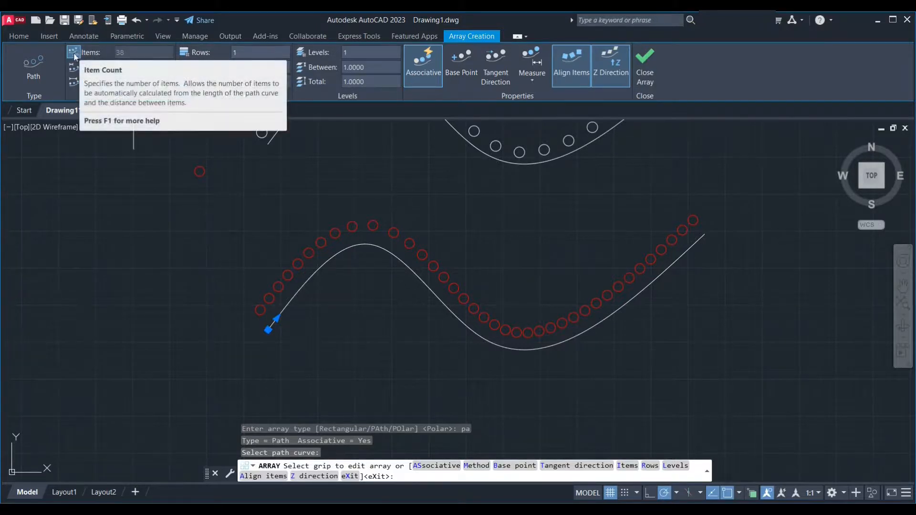
Try spacings of 5 and 10 between the items of the red circle path array
{"action": "left_click", "coordinate": [143, 67]}
{"action": "type", "text": "5"}
{"action": "key", "text": "Return"}
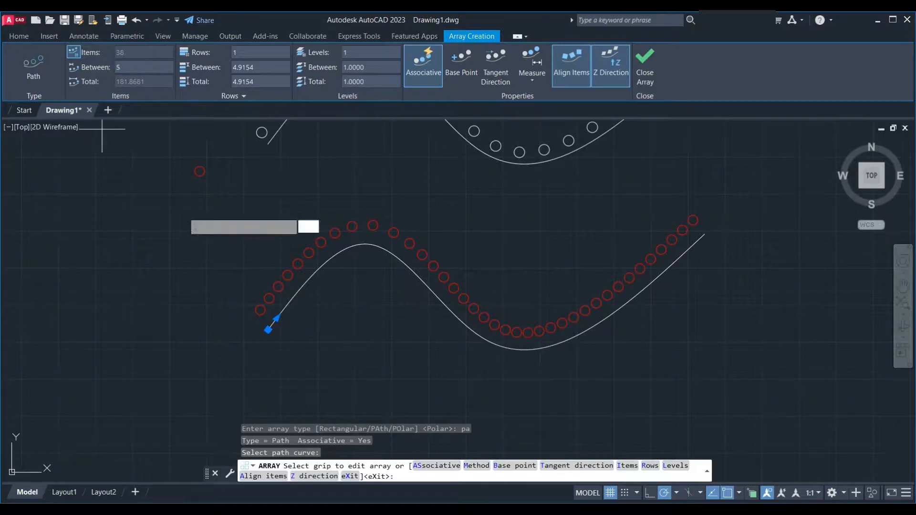
{"action": "left_click", "coordinate": [126, 67]}
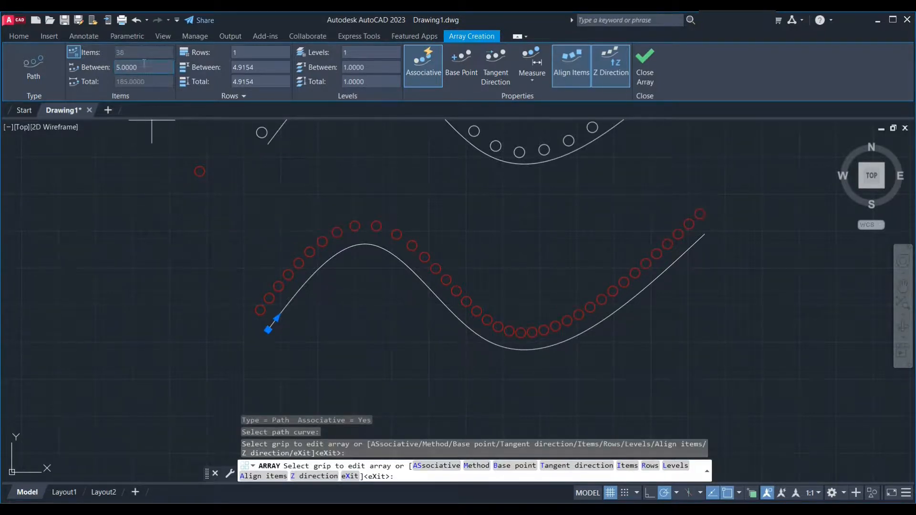
{"action": "type", "text": "10"}
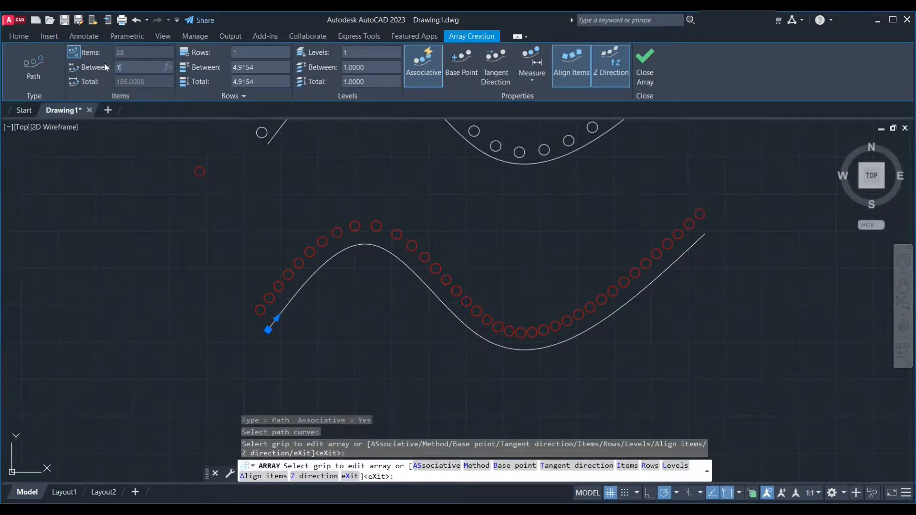
{"action": "key", "text": "Return"}
Try spacings of 3 and 50 between the circles along the spline
{"action": "left_click", "coordinate": [143, 67]}
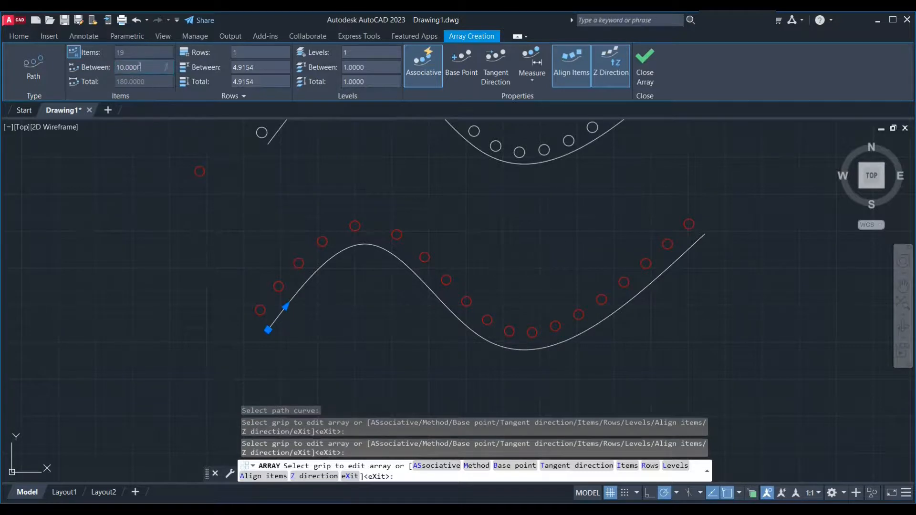
{"action": "type", "text": "3"}
{"action": "key", "text": "Return"}
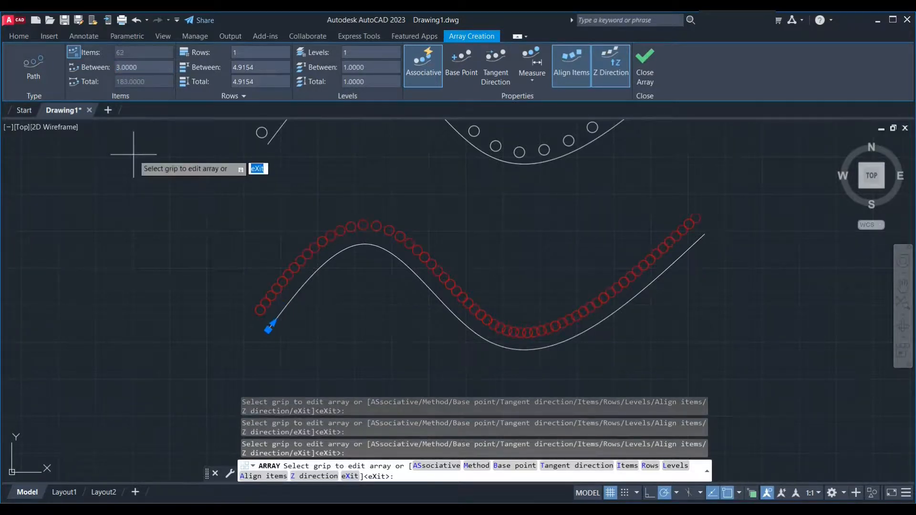
{"action": "left_click_drag", "start_coordinate": [149, 67], "coordinate": [74, 67]}
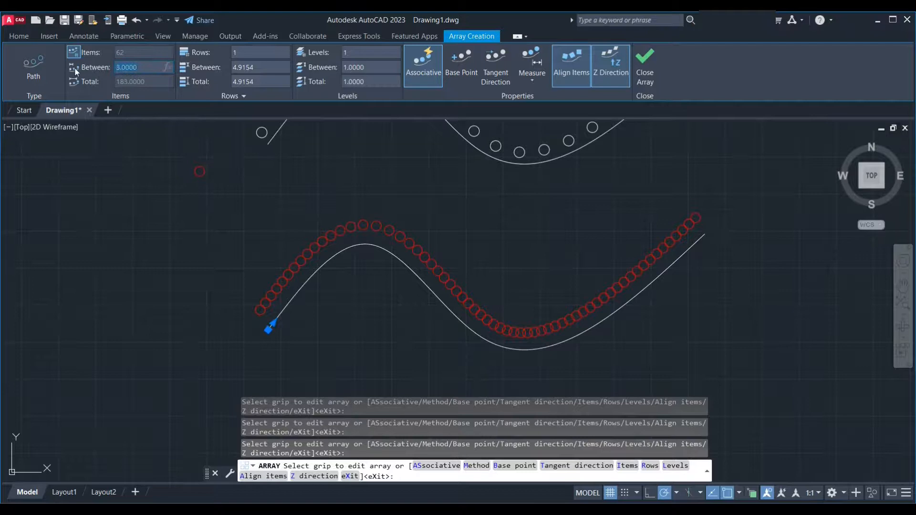
{"action": "type", "text": "50"}
{"action": "key", "text": "Return"}
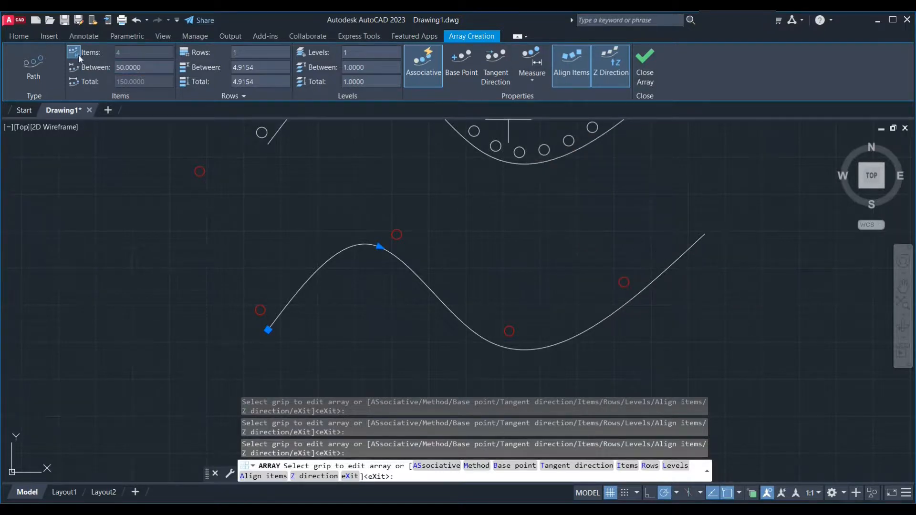
Switch the path array to a manual item count of 3 and set the spacing between items to 3
{"action": "left_click", "coordinate": [127, 53]}
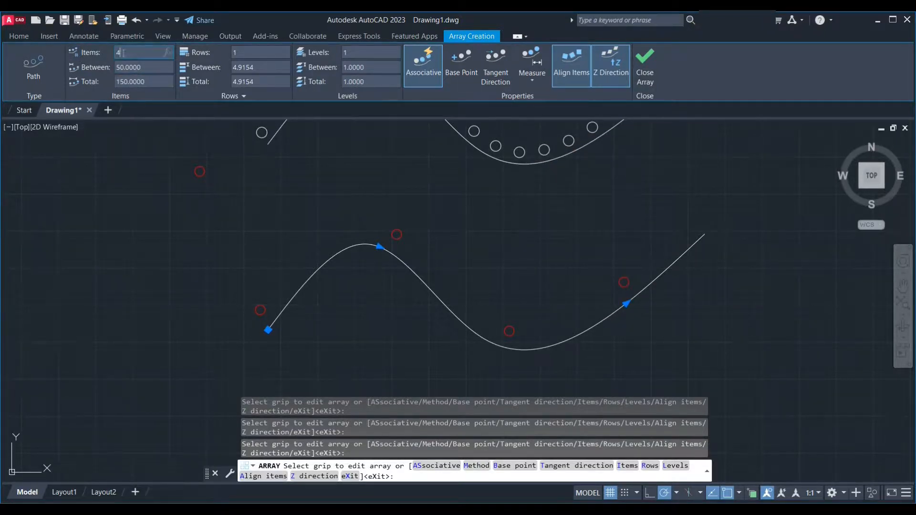
{"action": "type", "text": "3"}
{"action": "key", "text": "Return"}
{"action": "left_click", "coordinate": [116, 68]}
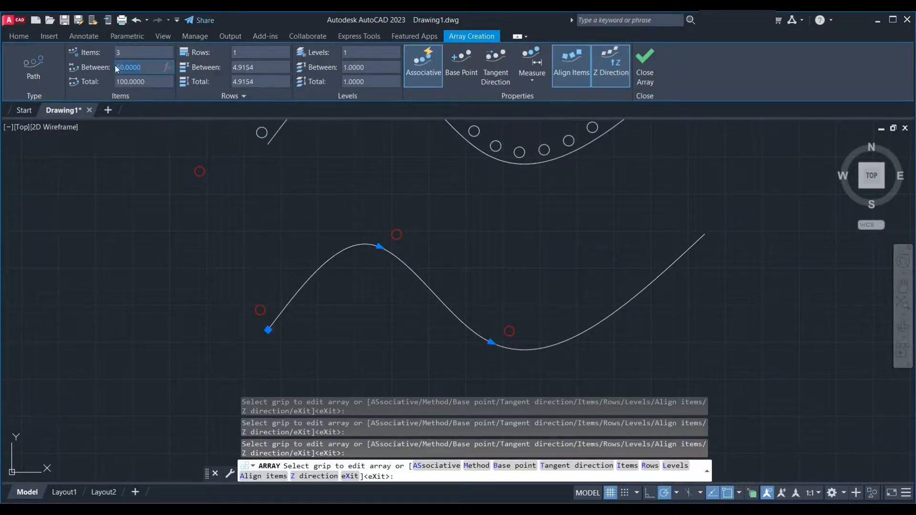
{"action": "type", "text": "3"}
{"action": "key", "text": "Return"}
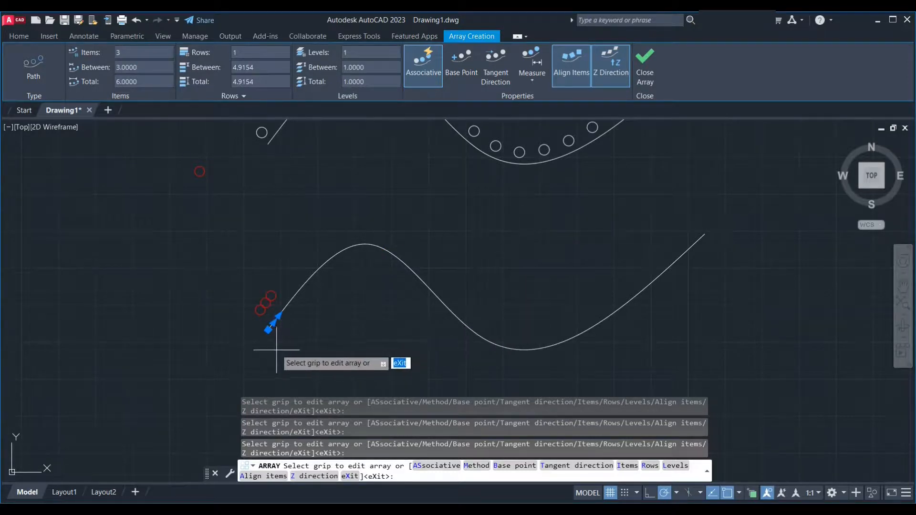
Toggle the path array's automatic item count, leaving it on so the circles fill the whole spline
{"action": "left_click", "coordinate": [73, 52]}
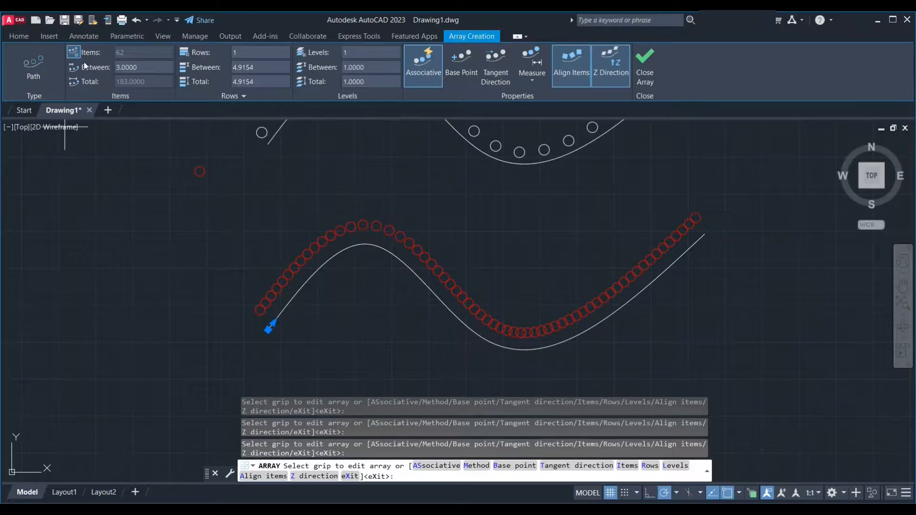
{"action": "left_click", "coordinate": [74, 53]}
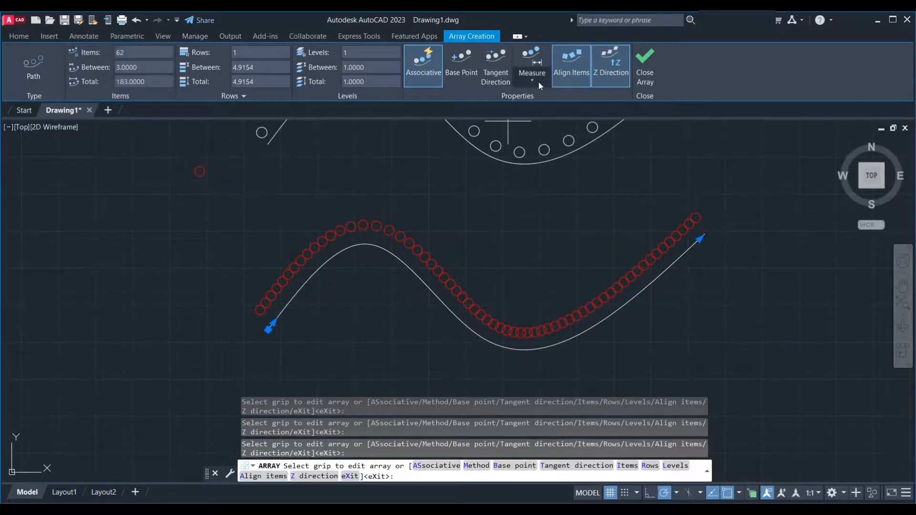
{"action": "left_click", "coordinate": [73, 52]}
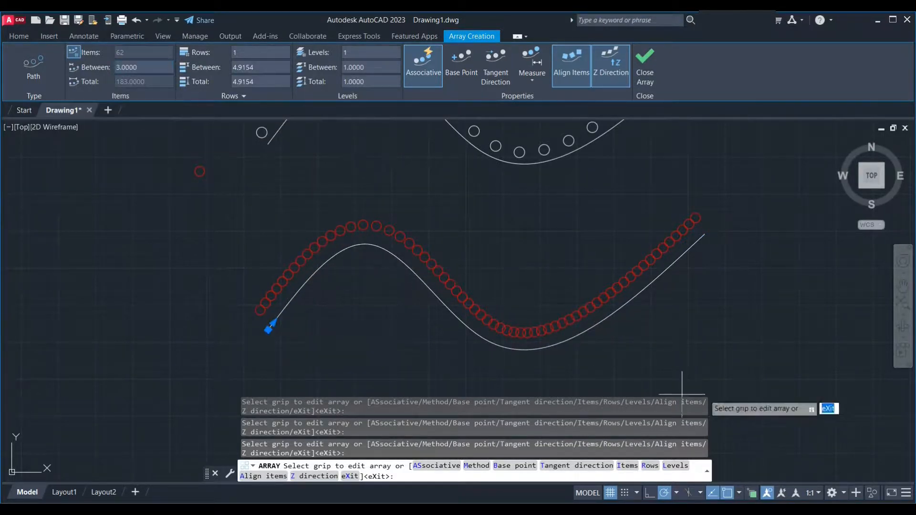
Set the circle path array's item spacing to 20, switch the item count to manual and set it to 5
{"action": "left_click", "coordinate": [153, 70]}
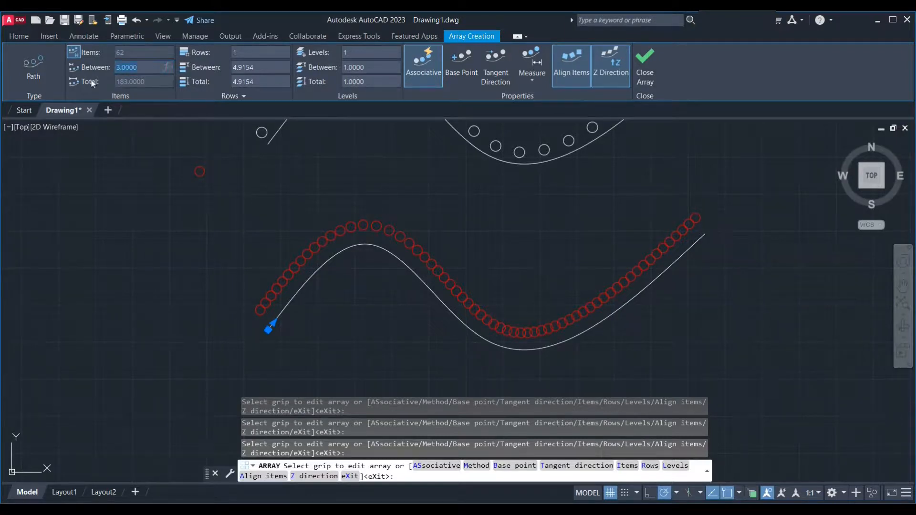
{"action": "type", "text": "20"}
{"action": "key", "text": "Return"}
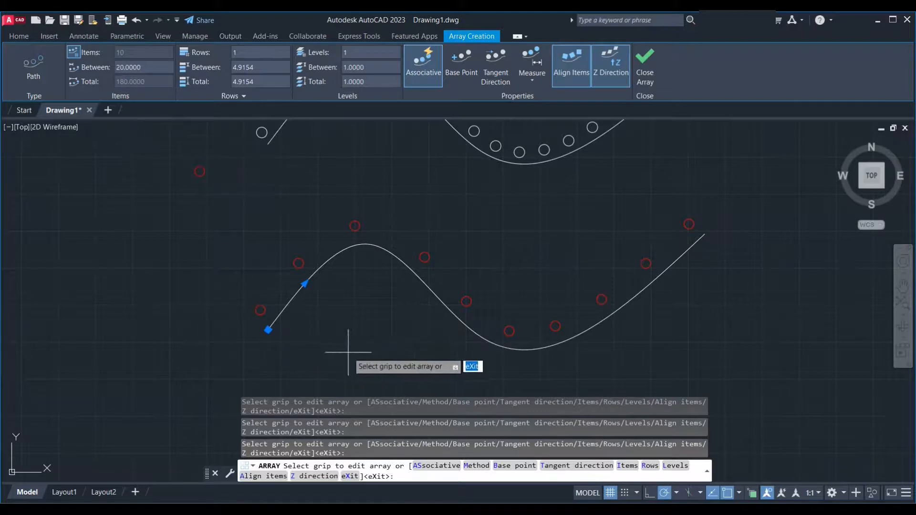
{"action": "left_click", "coordinate": [73, 56]}
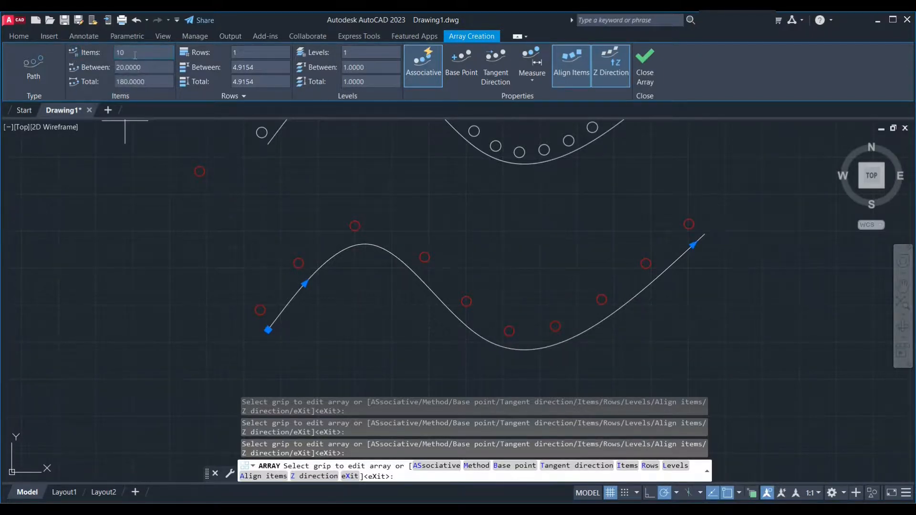
{"action": "left_click", "coordinate": [138, 52]}
{"action": "type", "text": "5"}
{"action": "key", "text": "Return"}
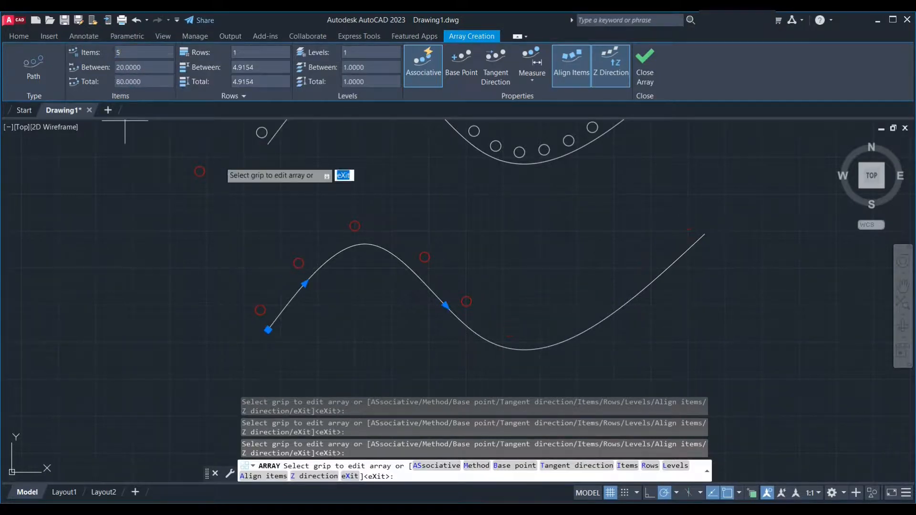
Set the path array's item spacing to 5, then set the total item distance to 30
{"action": "left_click", "coordinate": [129, 67]}
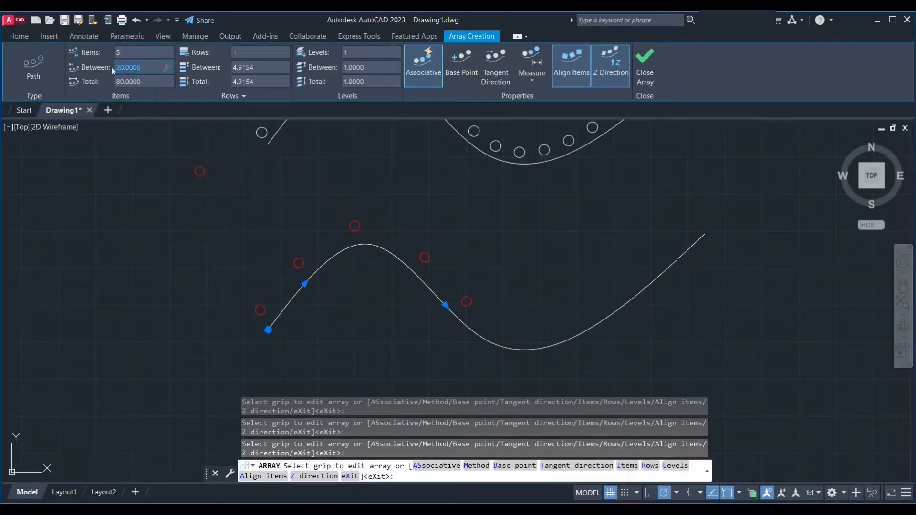
{"action": "type", "text": "5"}
{"action": "key", "text": "Return"}
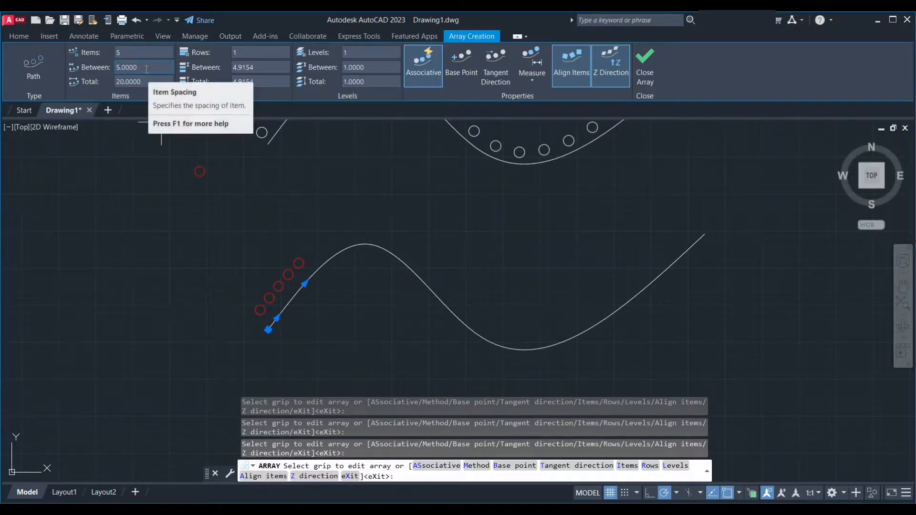
{"action": "left_click", "coordinate": [146, 82]}
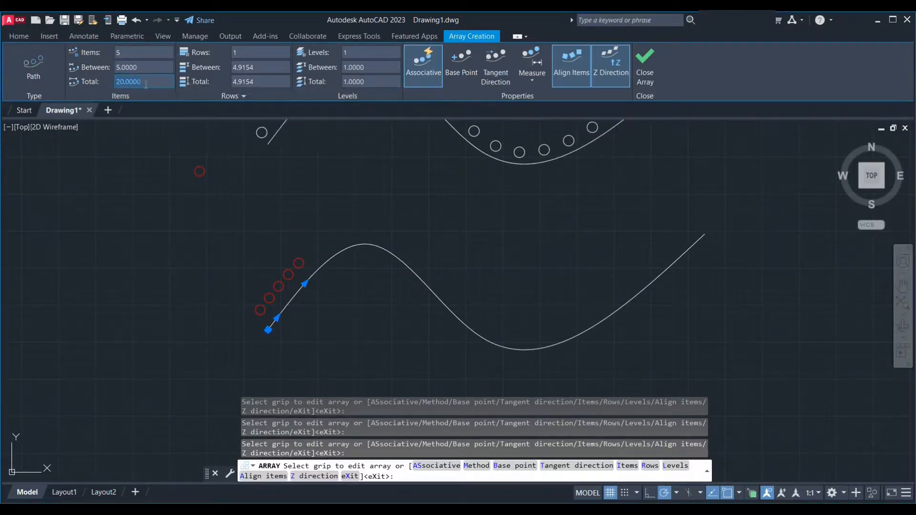
{"action": "type", "text": "30"}
{"action": "key", "text": "Return"}
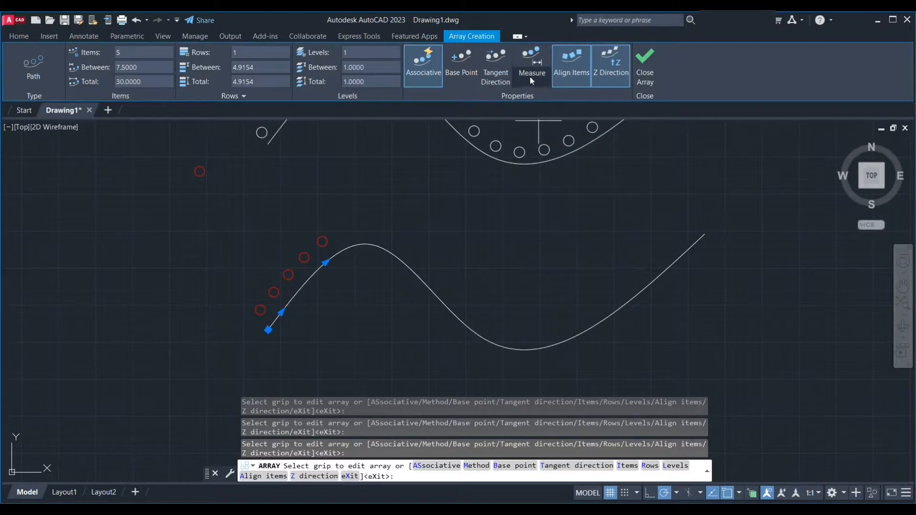
Make the item count fill the whole path automatically again and set the number of rows to 2
{"action": "left_click", "coordinate": [74, 53]}
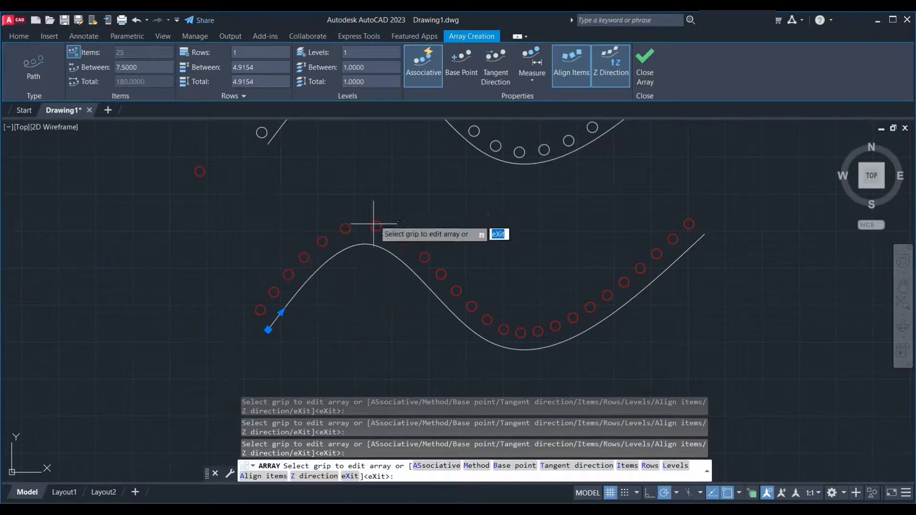
{"action": "left_click", "coordinate": [248, 53]}
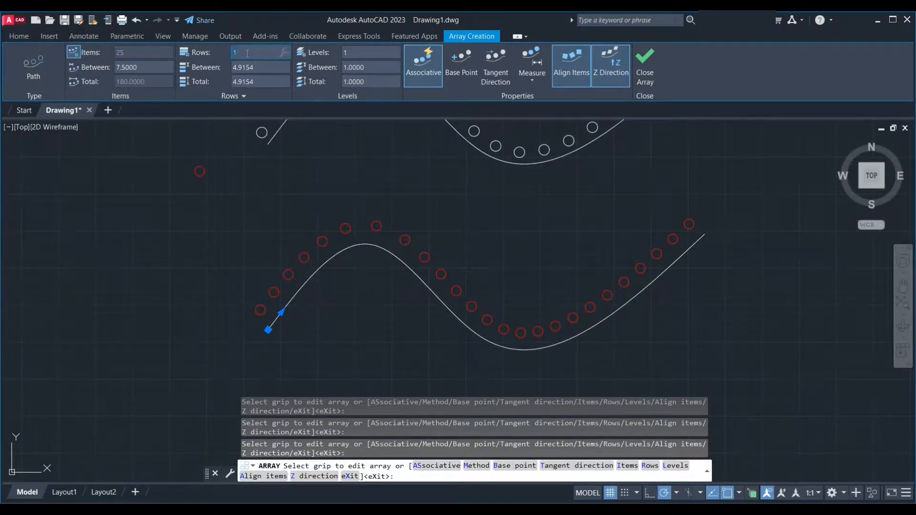
{"action": "type", "text": "2"}
{"action": "key", "text": "Return"}
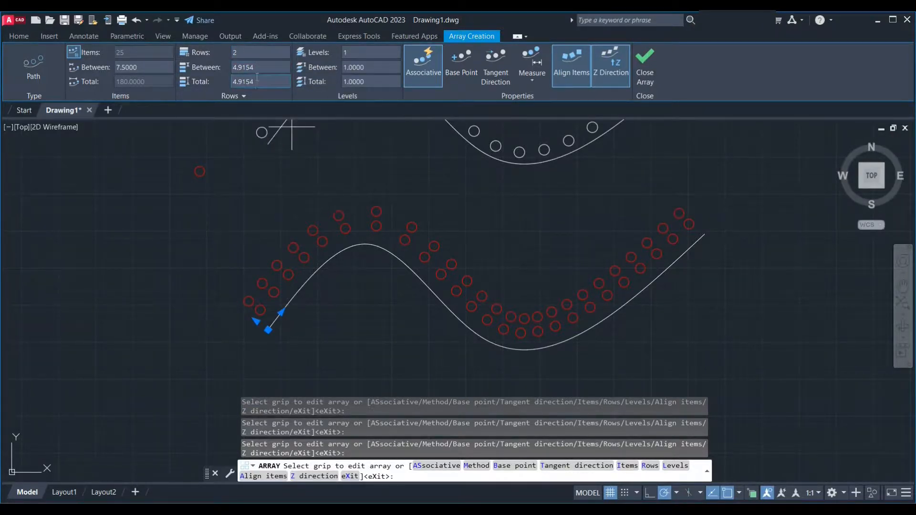
Switch the path array to the Divide method and set its item count to 5
{"action": "left_click", "coordinate": [253, 52]}
{"action": "left_click", "coordinate": [533, 82]}
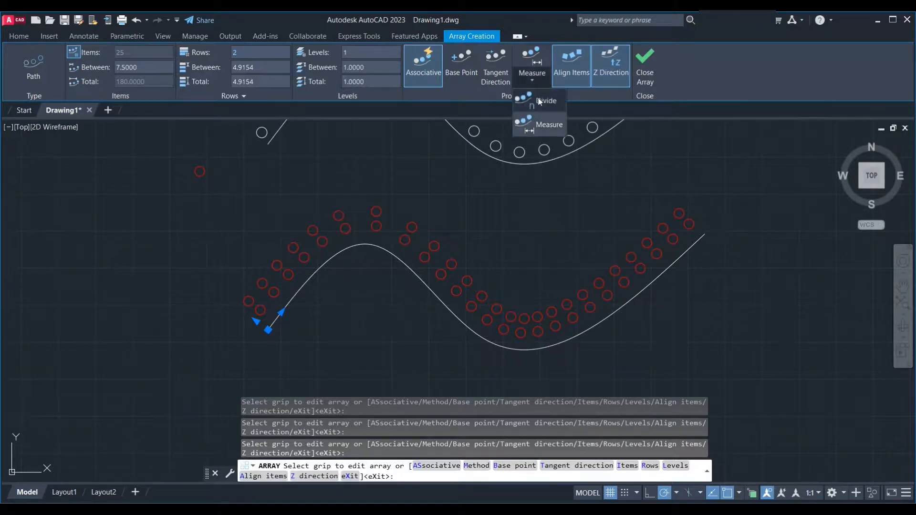
{"action": "left_click", "coordinate": [539, 101]}
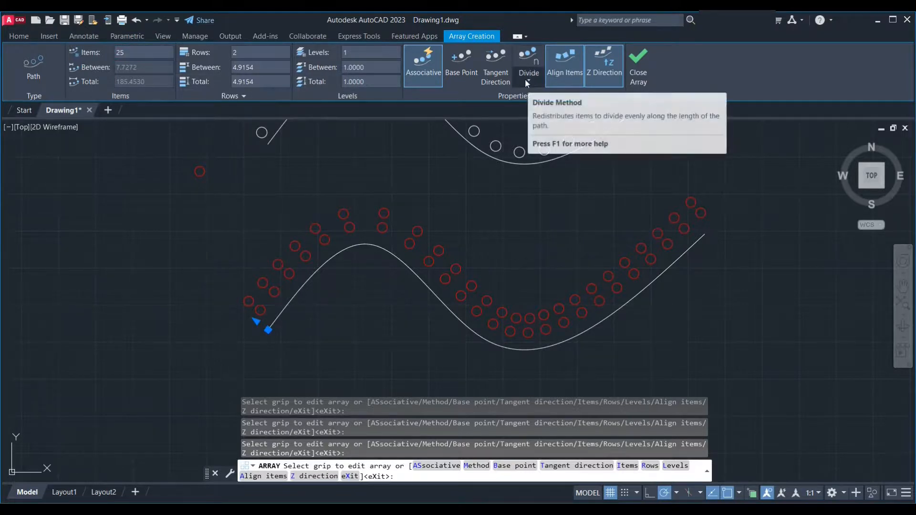
{"action": "left_click_drag", "start_coordinate": [132, 53], "coordinate": [102, 53]}
{"action": "type", "text": "5"}
{"action": "key", "text": "Return"}
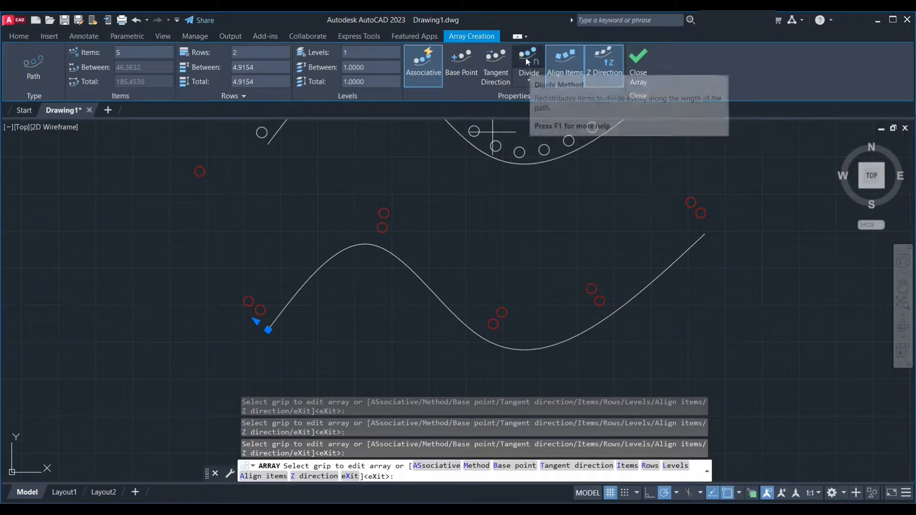
Set the evenly divided path array's item count to 10
{"action": "left_click", "coordinate": [524, 81]}
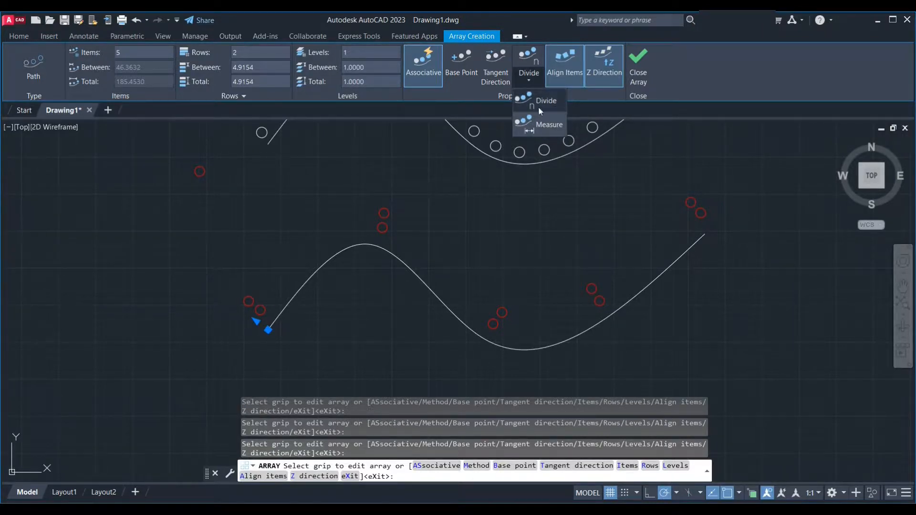
{"action": "left_click", "coordinate": [125, 54]}
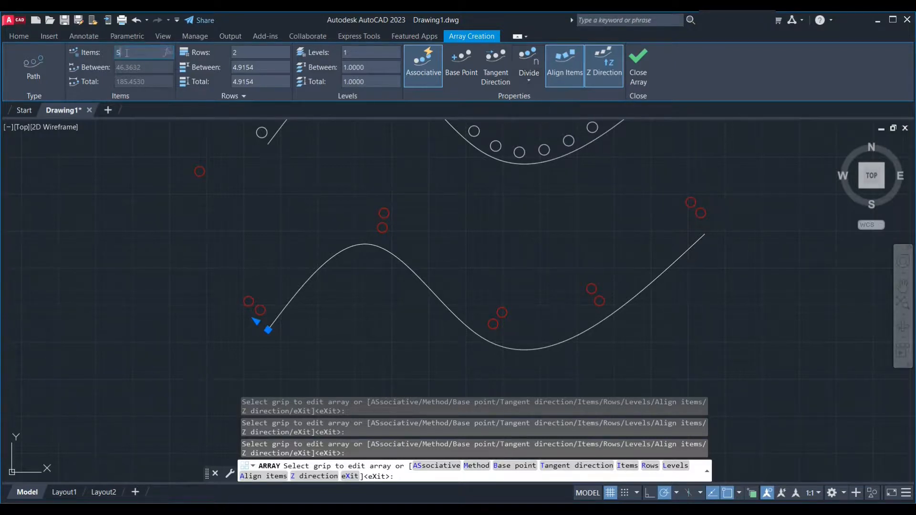
{"action": "type", "text": "10"}
{"action": "key", "text": "Return"}
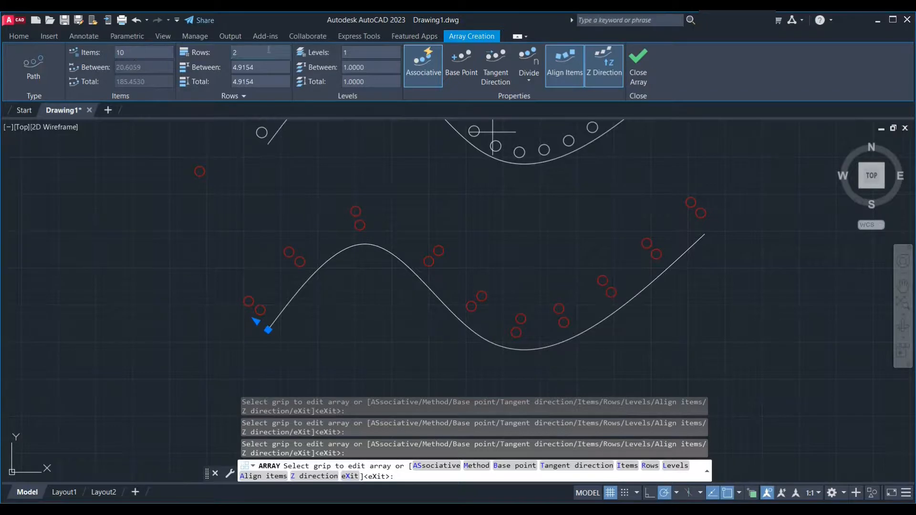
Switch the two-row circle array to the Measure method and end the array command
{"action": "left_click", "coordinate": [523, 77]}
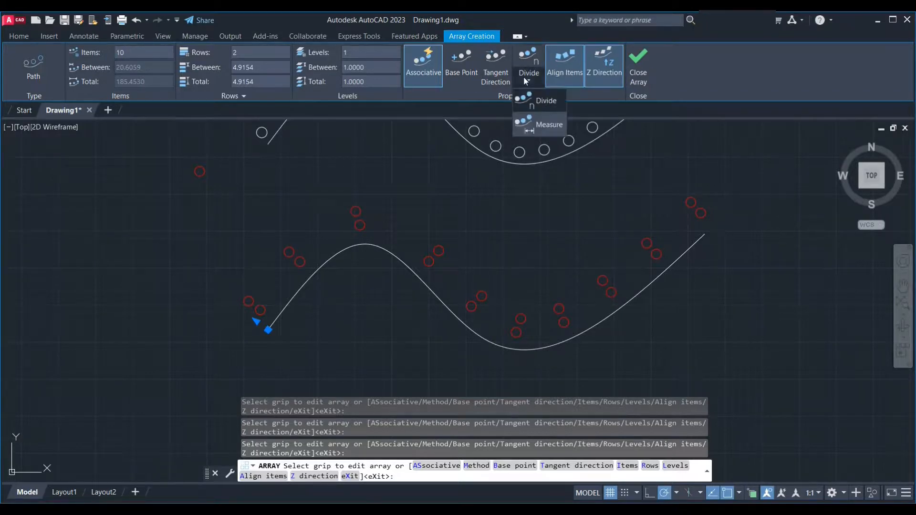
{"action": "left_click", "coordinate": [549, 125]}
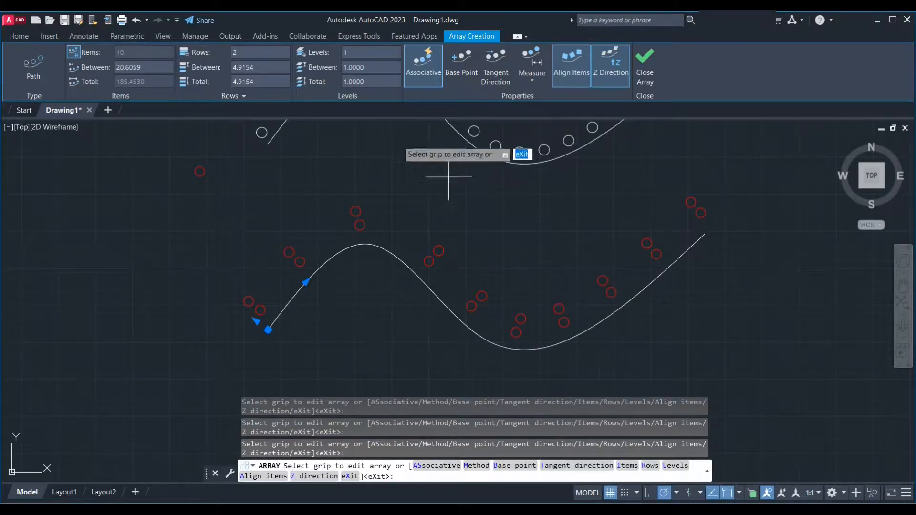
{"action": "scroll", "coordinate": [448, 226], "scroll_direction": "down", "scroll_amount": 4}
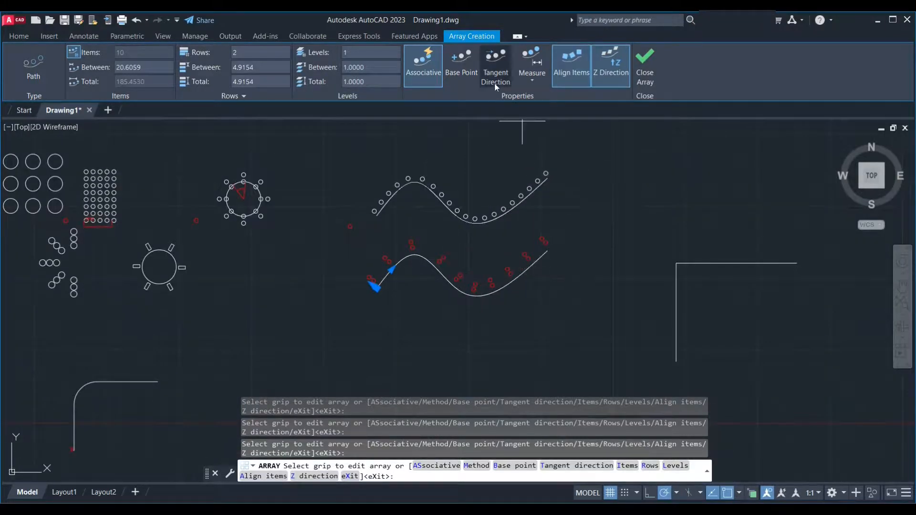
{"action": "scroll", "coordinate": [622, 258], "scroll_direction": "down", "scroll_amount": 3}
{"action": "key", "text": "Escape"}
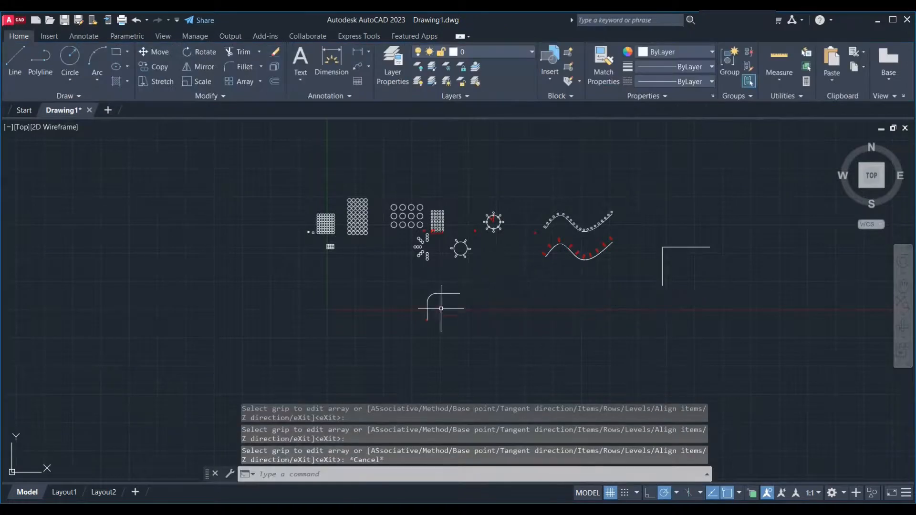
Create a path array of the small red rectangle along the L-shaped line with the rounded corner
{"action": "scroll", "coordinate": [426, 318], "scroll_direction": "up", "scroll_amount": 5}
{"action": "scroll", "coordinate": [415, 335], "scroll_direction": "up", "scroll_amount": 4}
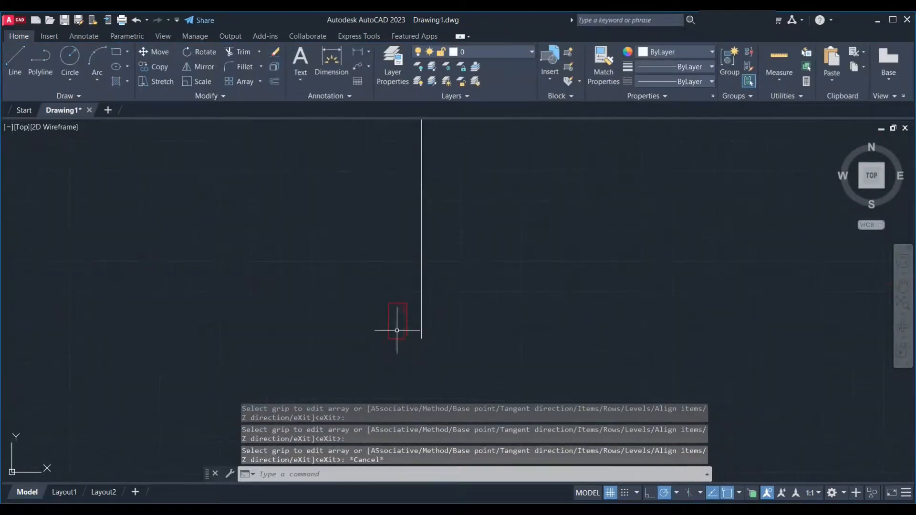
{"action": "left_click", "coordinate": [413, 298]}
{"action": "left_click", "coordinate": [371, 345]}
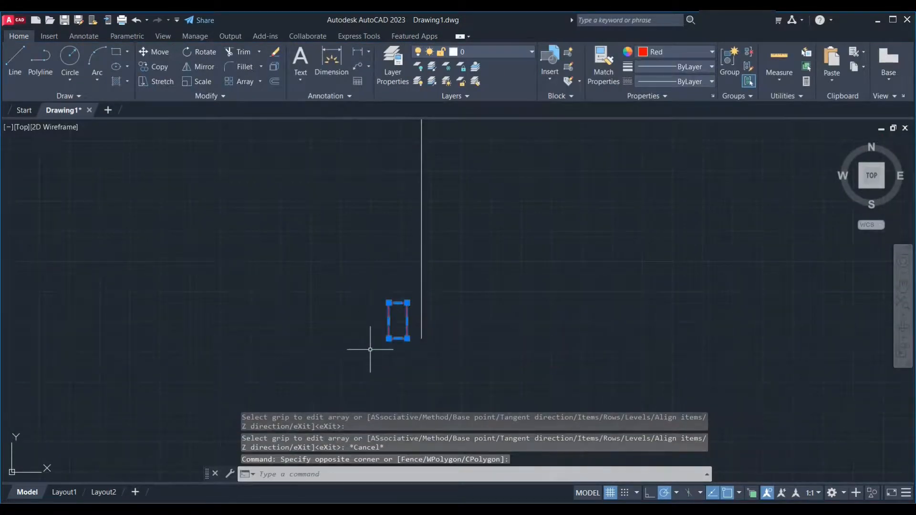
{"action": "type", "text": "ar"}
{"action": "key", "text": "Return"}
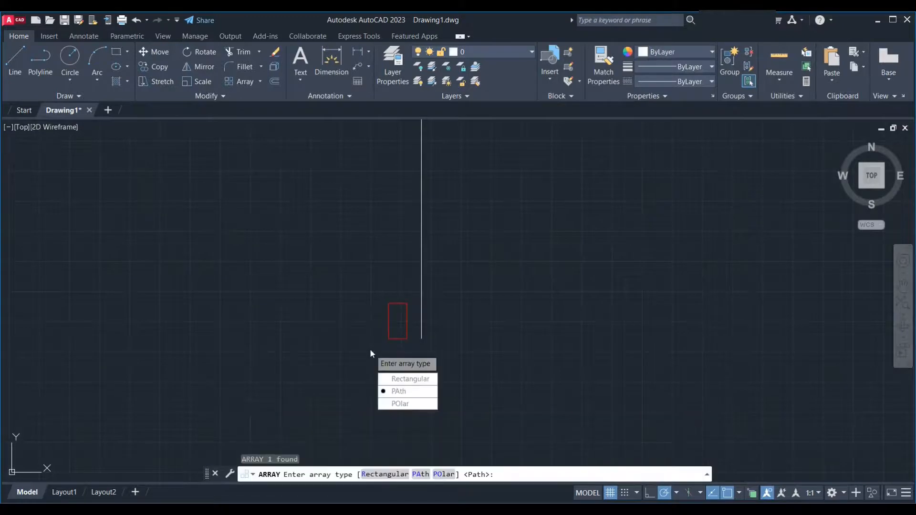
{"action": "key", "text": "Return"}
{"action": "scroll", "coordinate": [399, 369], "scroll_direction": "down", "scroll_amount": 6}
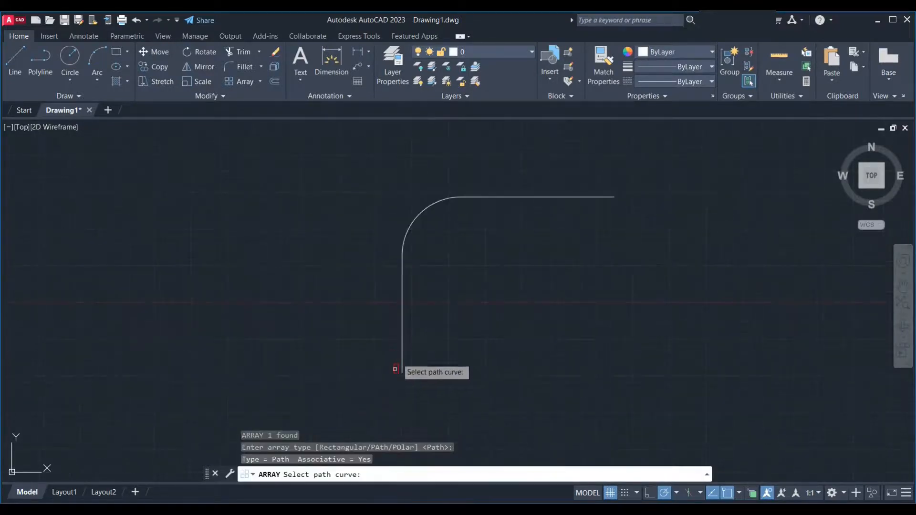
{"action": "left_click", "coordinate": [403, 271]}
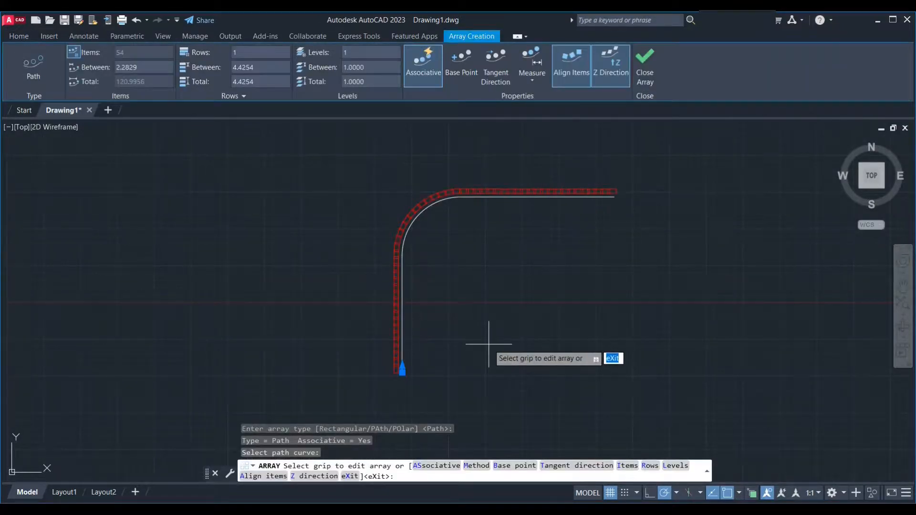
Define the array's tangent direction from the source rectangle's upper-left corner to its upper-right corner
{"action": "left_click", "coordinate": [491, 81]}
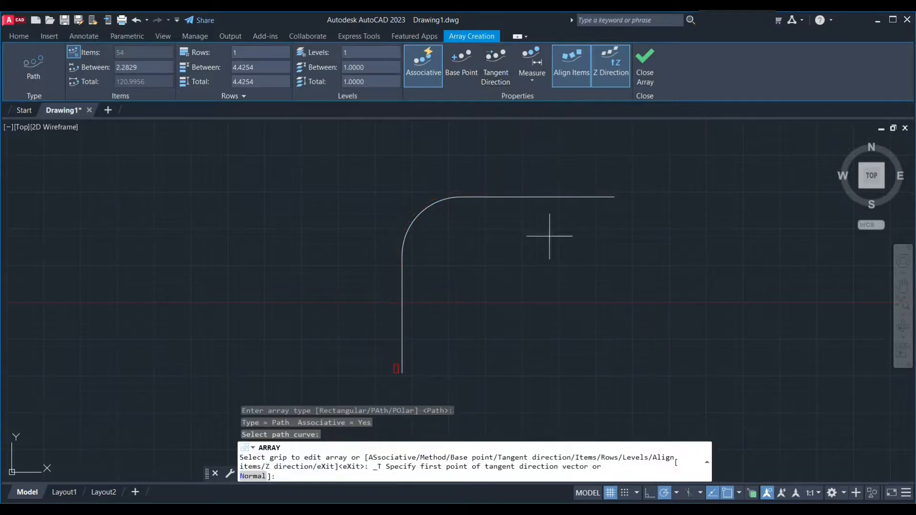
{"action": "scroll", "coordinate": [399, 377], "scroll_direction": "up", "scroll_amount": 2}
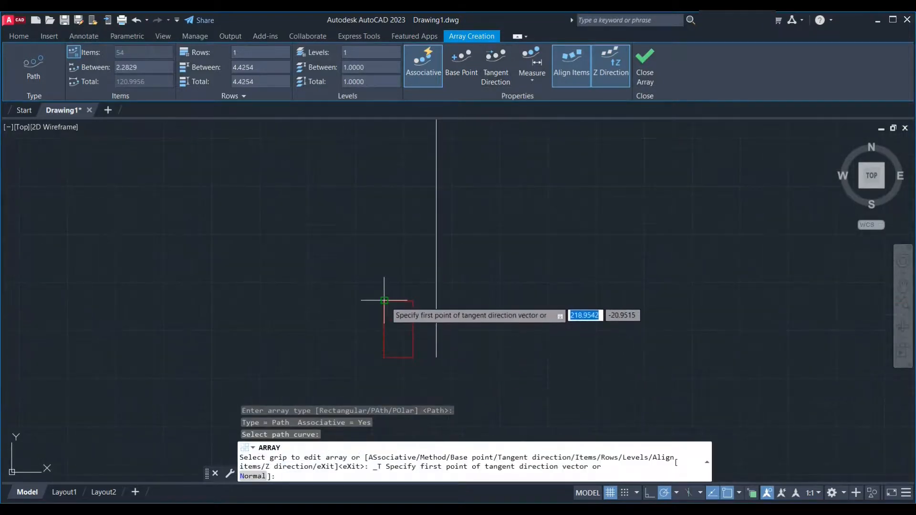
{"action": "left_click", "coordinate": [385, 302]}
{"action": "left_click", "coordinate": [414, 300]}
{"action": "scroll", "coordinate": [306, 336], "scroll_direction": "down", "scroll_amount": 6}
{"action": "scroll", "coordinate": [387, 361], "scroll_direction": "up", "scroll_amount": 4}
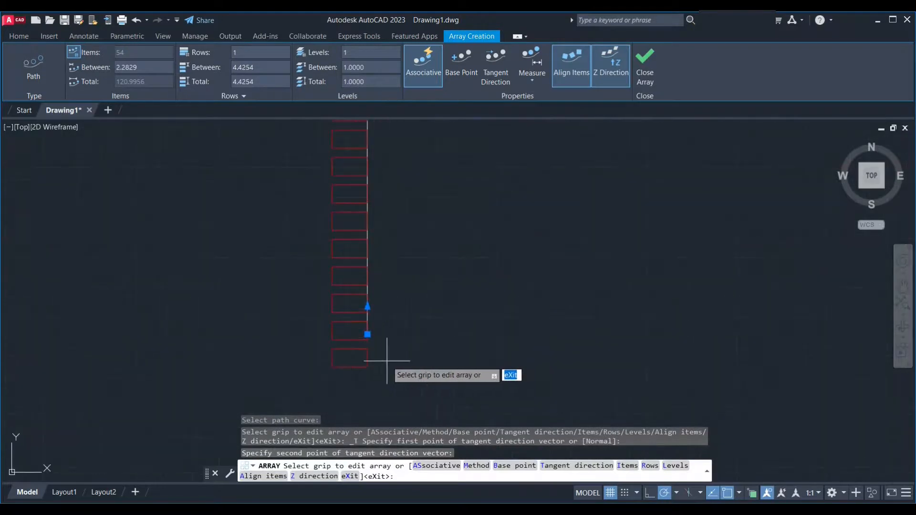
Exit the array command and undo the rectangle path array with its tangent direction
{"action": "key", "text": "ctrl+z"}
{"action": "key", "text": "ctrl+z"}
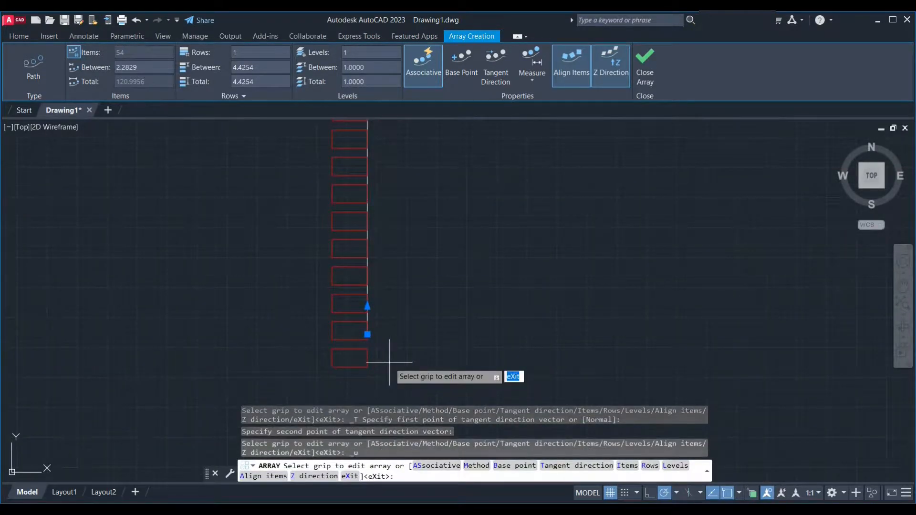
{"action": "key", "text": "Escape"}
{"action": "key", "text": "ctrl+z"}
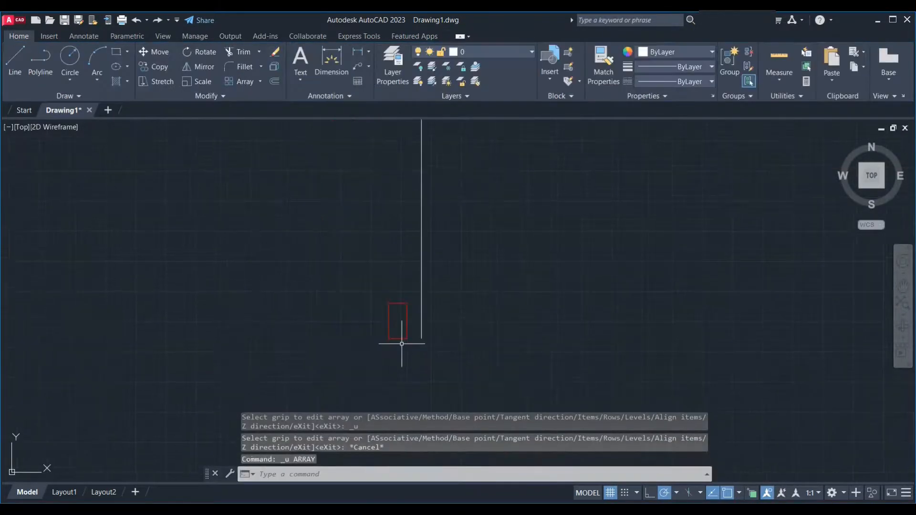
Array the red rectangle again along the rounded-corner line, using the Path array type
{"action": "left_click", "coordinate": [417, 318]}
{"action": "left_click", "coordinate": [399, 328]}
{"action": "type", "text": "ar"}
{"action": "key", "text": "Return"}
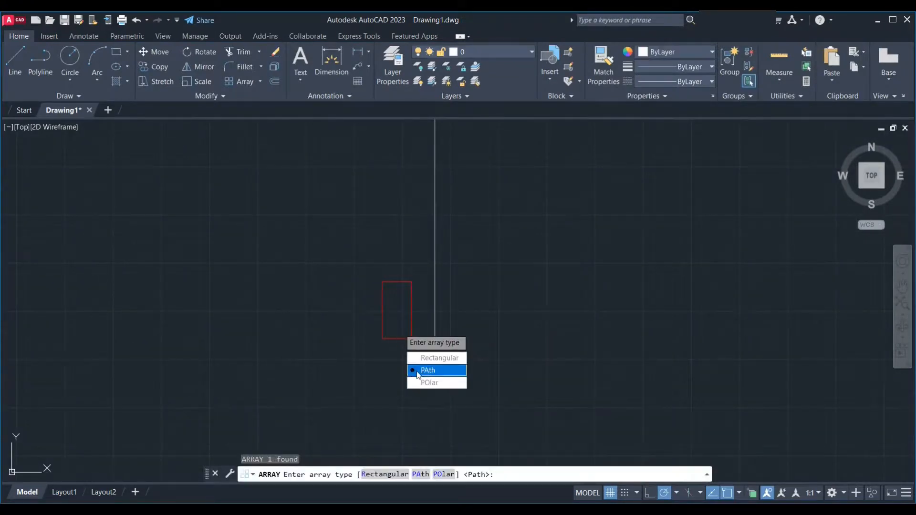
{"action": "left_click", "coordinate": [429, 370]}
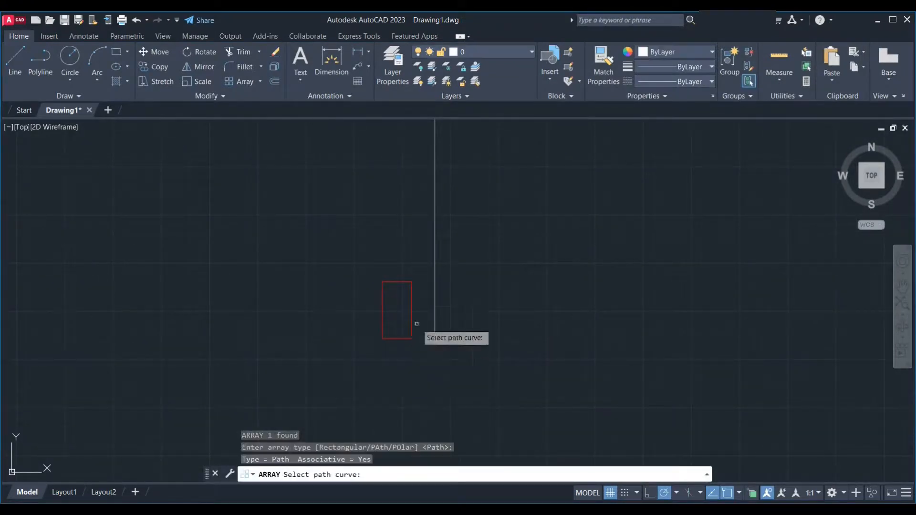
{"action": "left_click", "coordinate": [434, 250]}
{"action": "scroll", "coordinate": [370, 384], "scroll_direction": "down", "scroll_amount": 1}
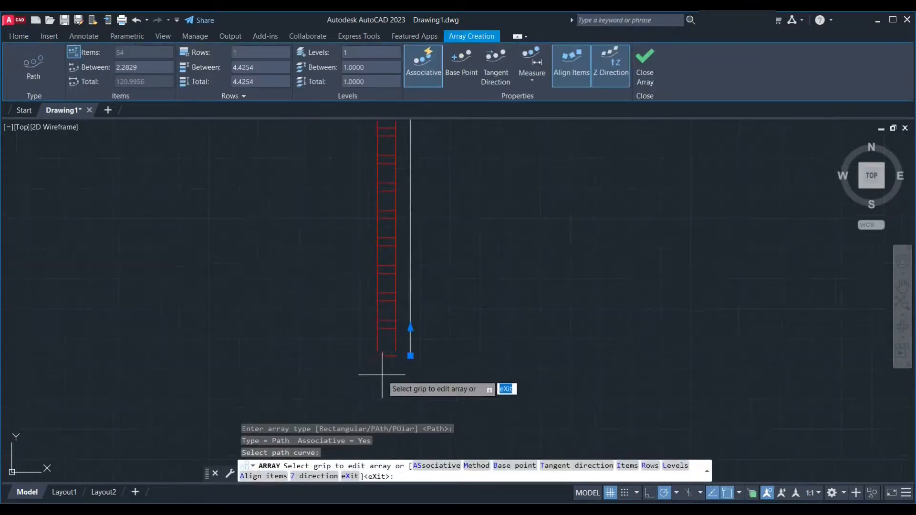
{"action": "scroll", "coordinate": [396, 355], "scroll_direction": "up", "scroll_amount": 2}
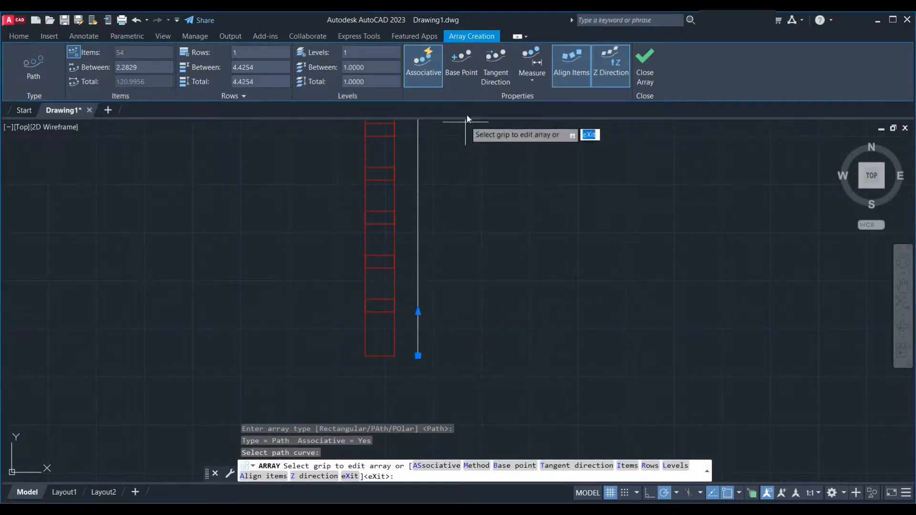
Set the path array's tangent direction using the source rectangle's upper-left and upper-right corners as the vector points
{"action": "left_click", "coordinate": [489, 77]}
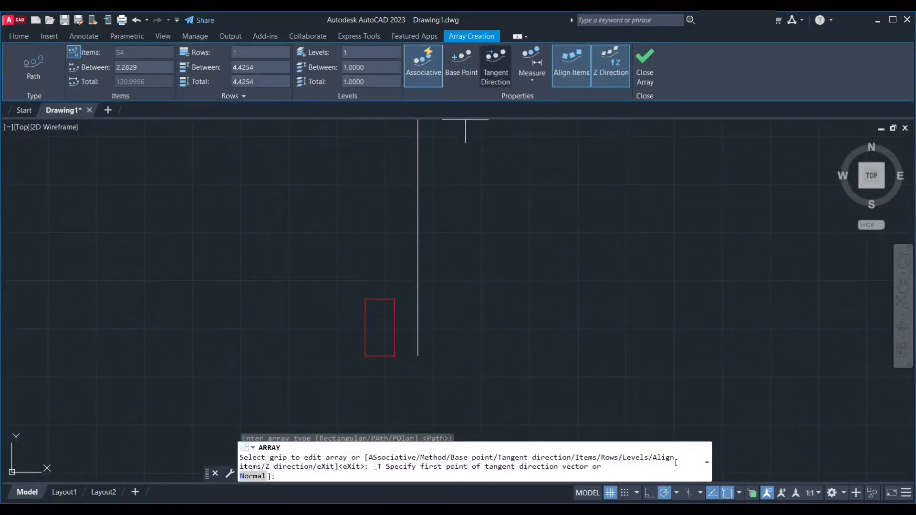
{"action": "left_click", "coordinate": [372, 302]}
{"action": "left_click", "coordinate": [395, 302]}
{"action": "scroll", "coordinate": [315, 333], "scroll_direction": "down", "scroll_amount": 10}
{"action": "scroll", "coordinate": [367, 182], "scroll_direction": "up", "scroll_amount": 2}
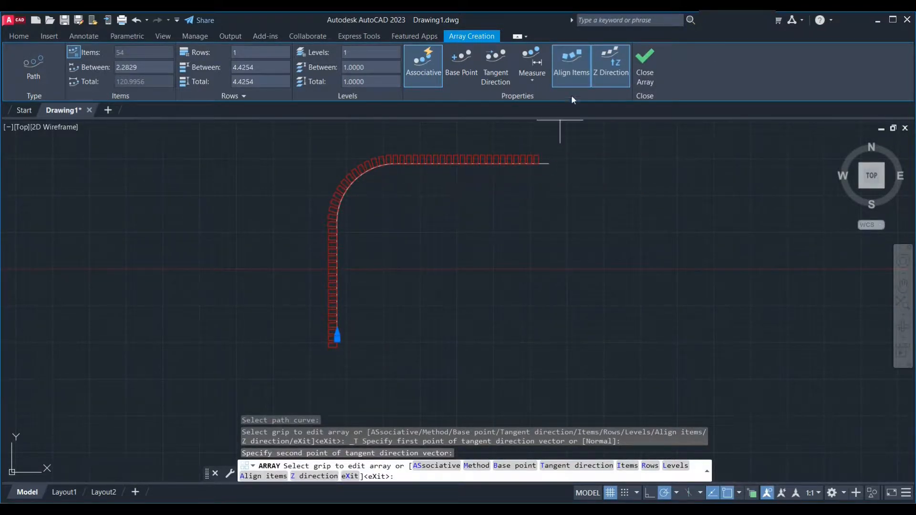
Turn Align Items off and back on twice to compare how the rectangles follow the rounded path
{"action": "left_click", "coordinate": [574, 80]}
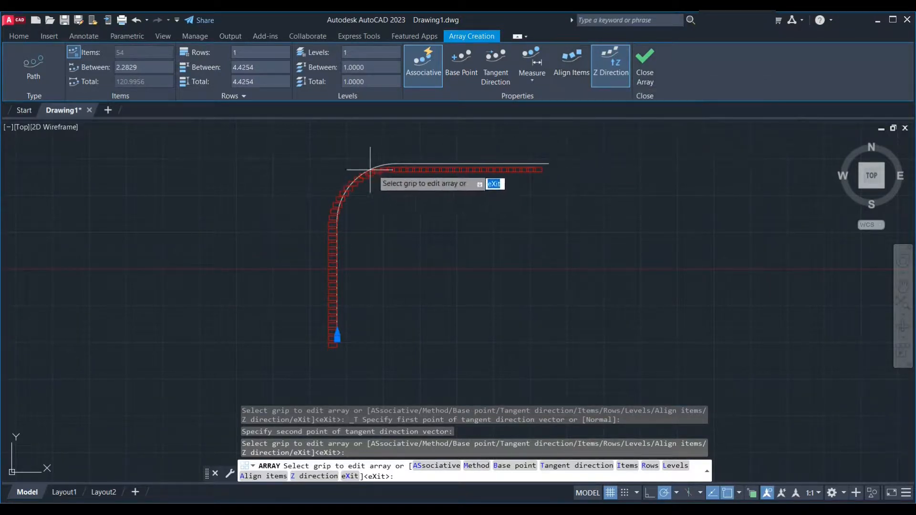
{"action": "left_click", "coordinate": [572, 74]}
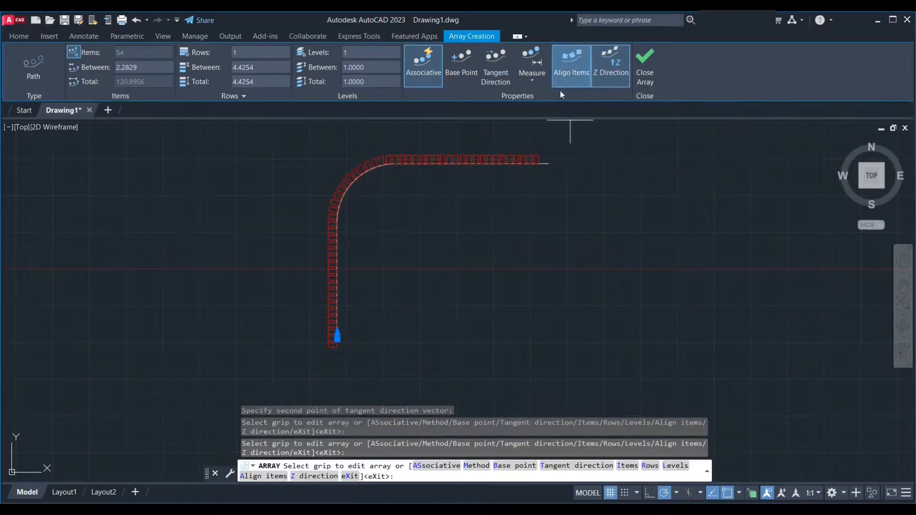
{"action": "scroll", "coordinate": [525, 167], "scroll_direction": "up", "scroll_amount": 7}
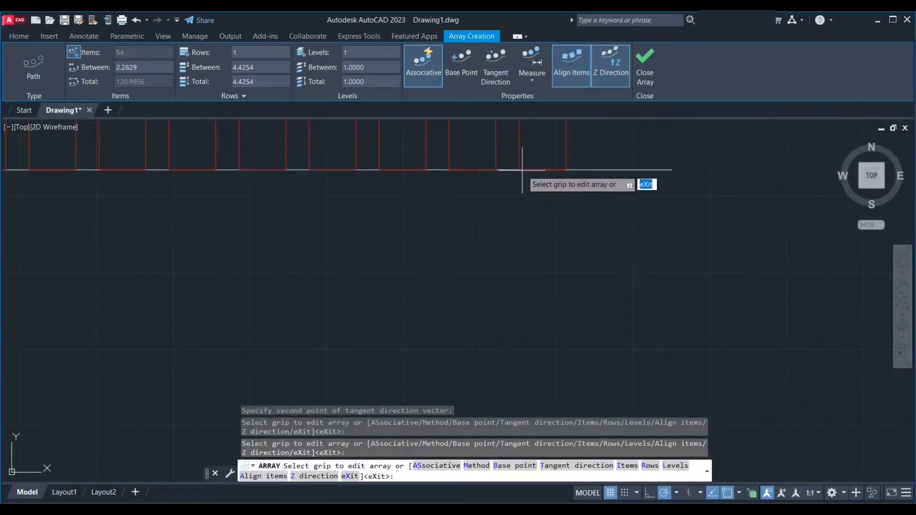
{"action": "scroll", "coordinate": [546, 204], "scroll_direction": "down", "scroll_amount": 4}
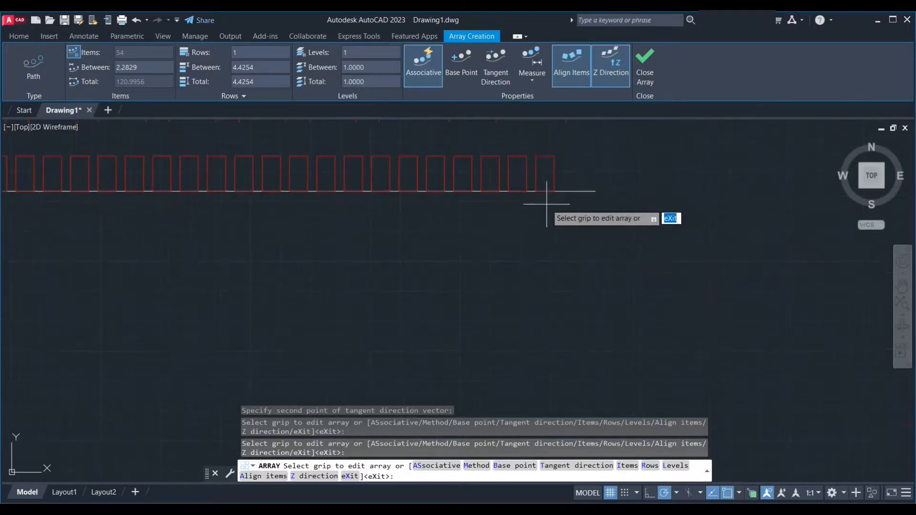
{"action": "left_click", "coordinate": [572, 59]}
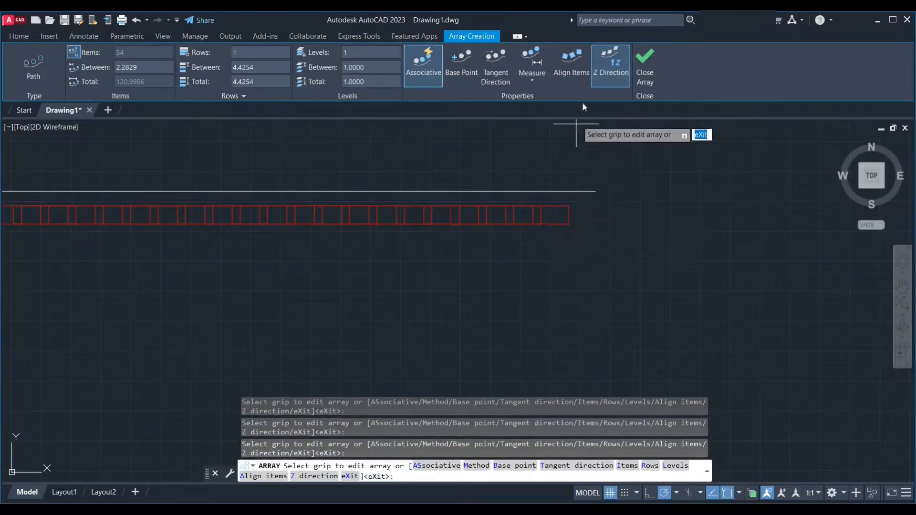
{"action": "left_click", "coordinate": [579, 72]}
{"action": "scroll", "coordinate": [599, 210], "scroll_direction": "down", "scroll_amount": 6}
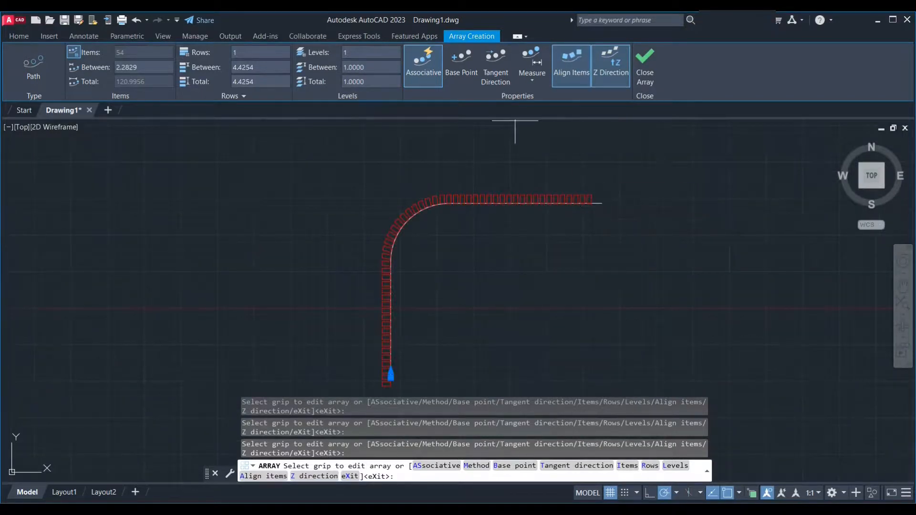
{"action": "mouse_move", "coordinate": [528, 219]}
{"action": "middle_mouse_down"}
{"action": "mouse_move", "coordinate": [503, 170]}
{"action": "mouse_move", "coordinate": [486, 177]}
{"action": "middle_mouse_up"}
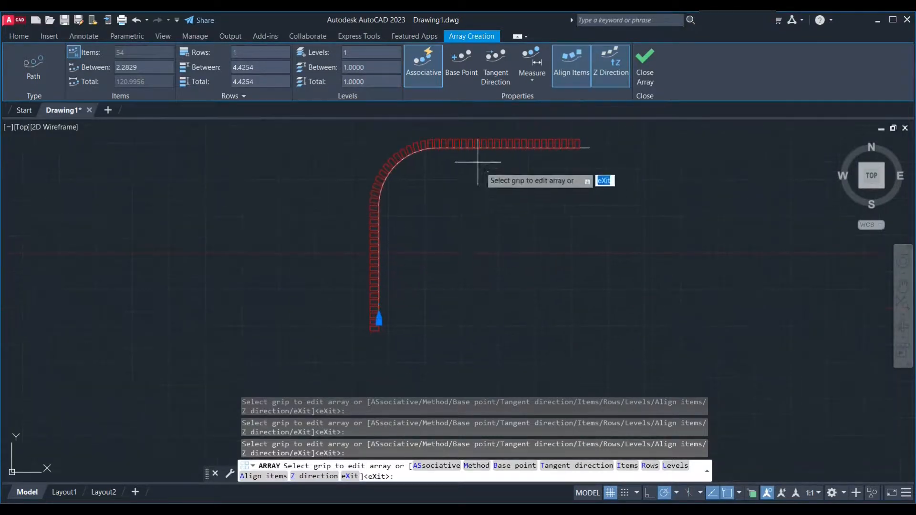
Set the array's base point at the lower-right corner of the first rectangle and finish the array
{"action": "left_click", "coordinate": [462, 73]}
{"action": "scroll", "coordinate": [375, 335], "scroll_direction": "up", "scroll_amount": 5}
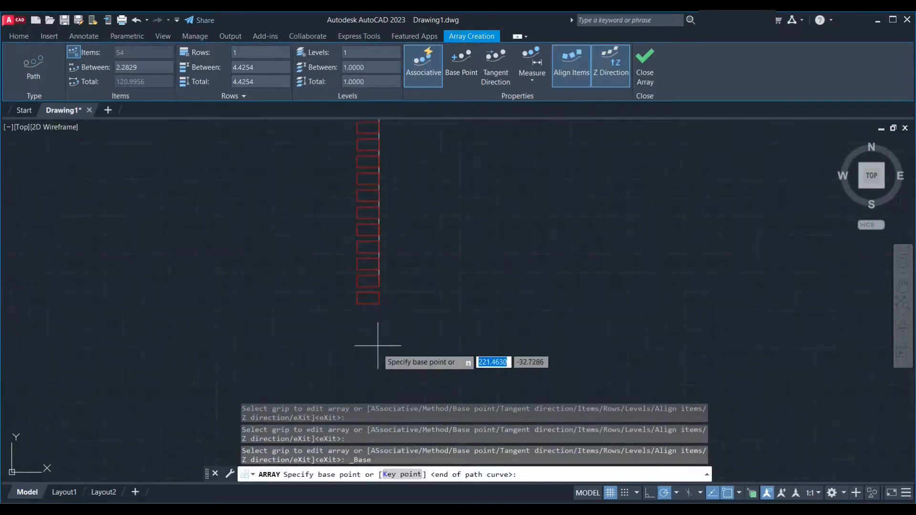
{"action": "left_click", "coordinate": [379, 303]}
{"action": "scroll", "coordinate": [325, 334], "scroll_direction": "down", "scroll_amount": 5}
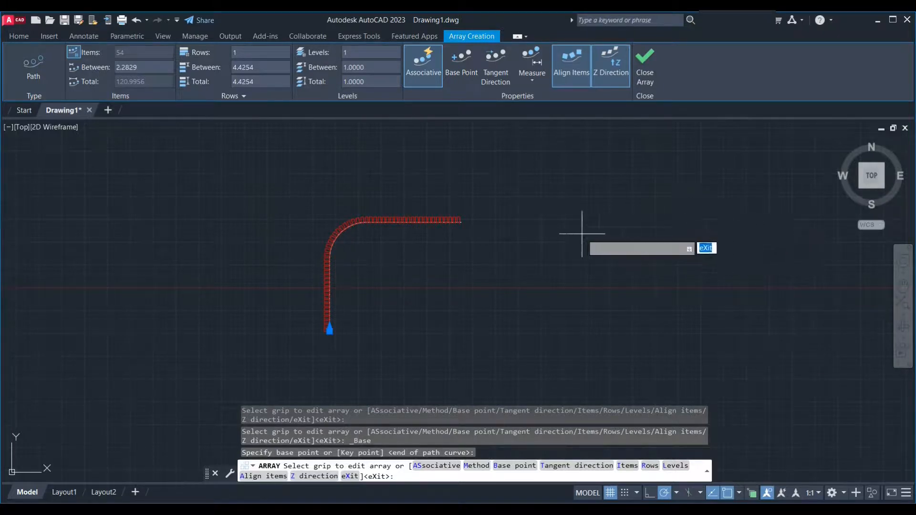
{"action": "key", "text": "Escape"}
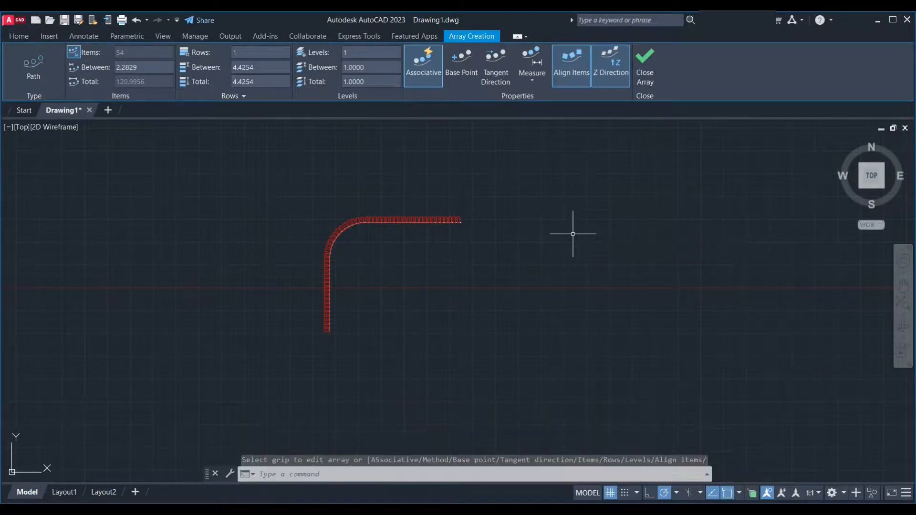
Change the rectangle path array to an item spacing of 5 and 3 rows
{"action": "scroll", "coordinate": [502, 260], "scroll_direction": "down", "scroll_amount": 2}
{"action": "scroll", "coordinate": [420, 256], "scroll_direction": "up", "scroll_amount": 4}
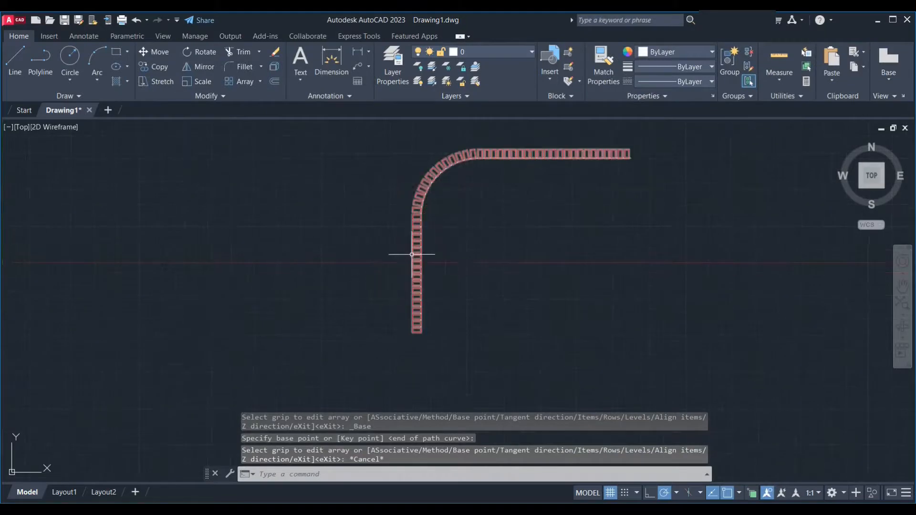
{"action": "left_click", "coordinate": [417, 256]}
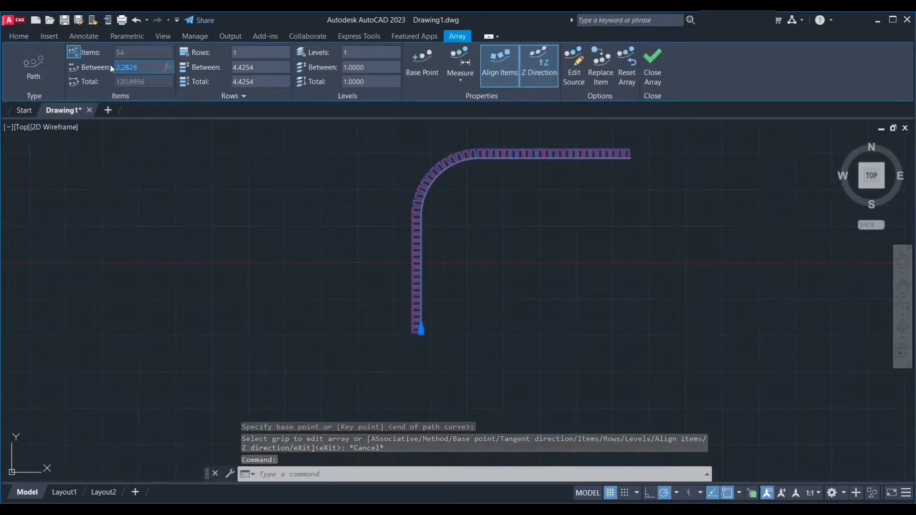
{"action": "type", "text": "5"}
{"action": "key", "text": "Return"}
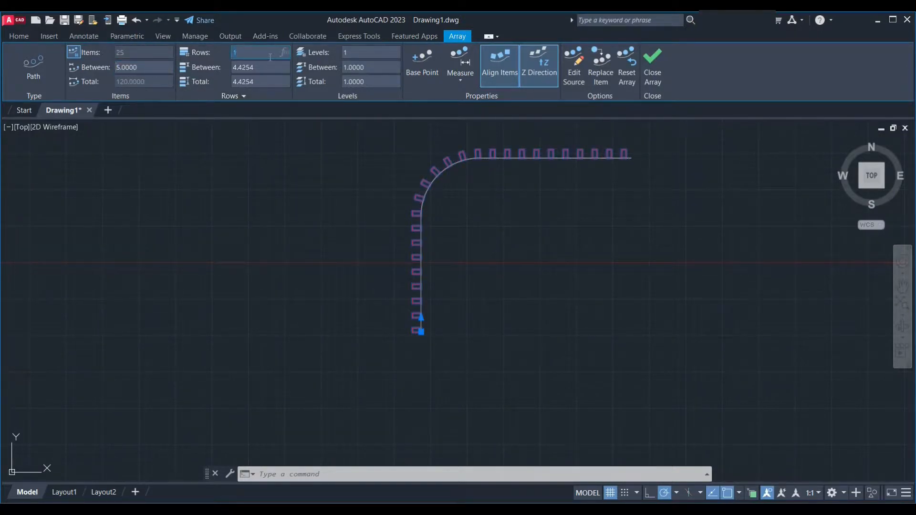
{"action": "type", "text": "3"}
{"action": "key", "text": "Return"}
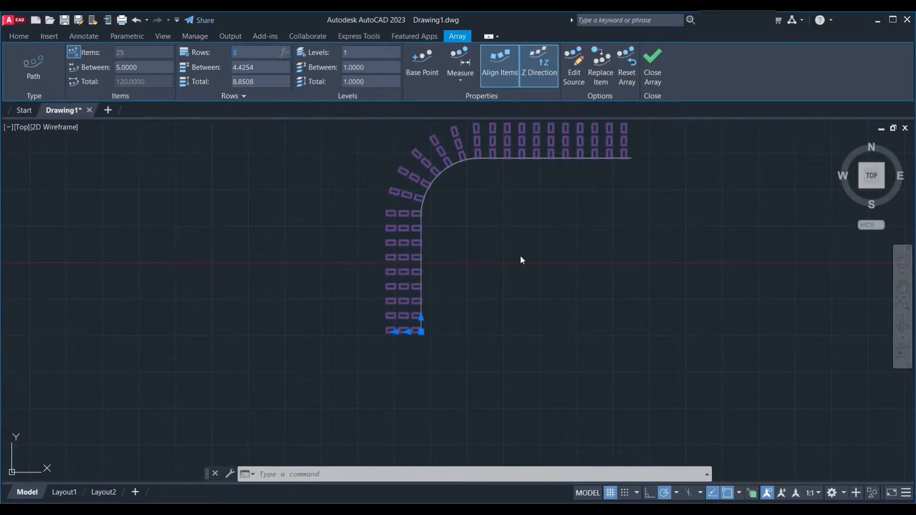
Turn Align Items off and back on for the three-row array
{"action": "middle_click_drag", "start_coordinate": [521, 256], "coordinate": [456, 275]}
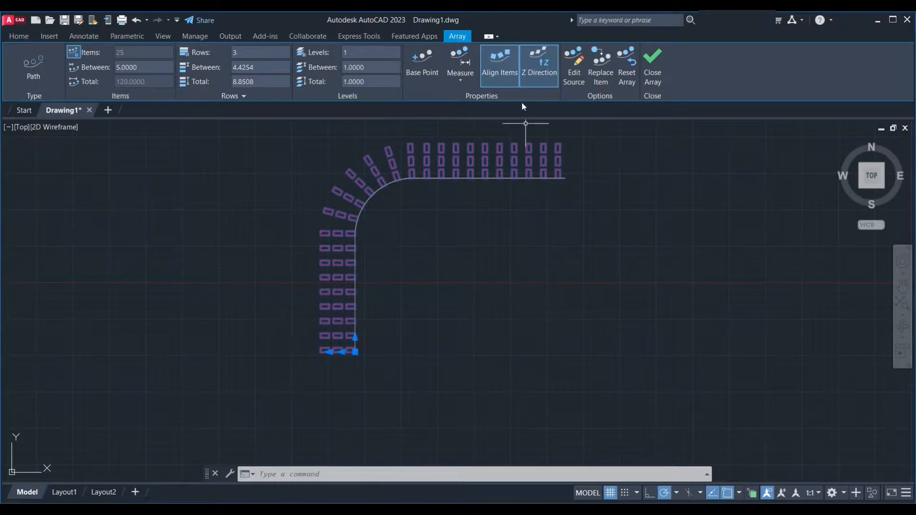
{"action": "left_click", "coordinate": [500, 72]}
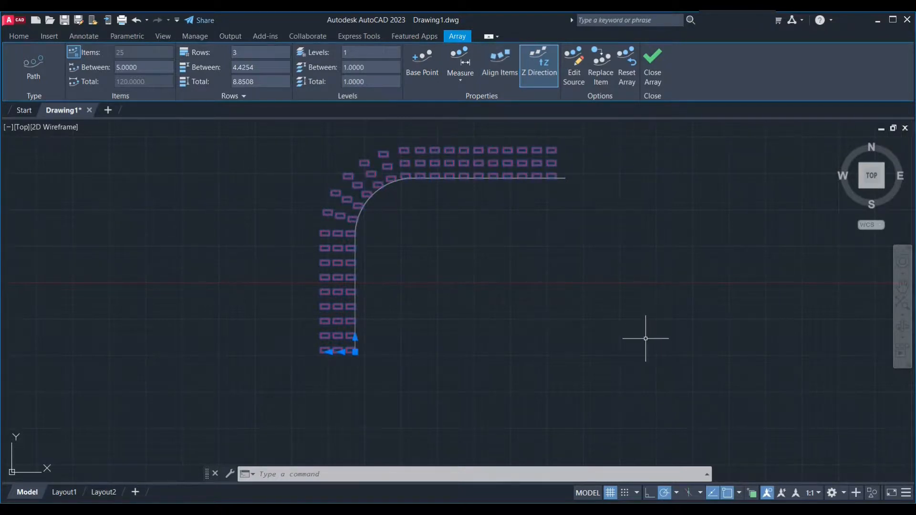
{"action": "left_click", "coordinate": [500, 84]}
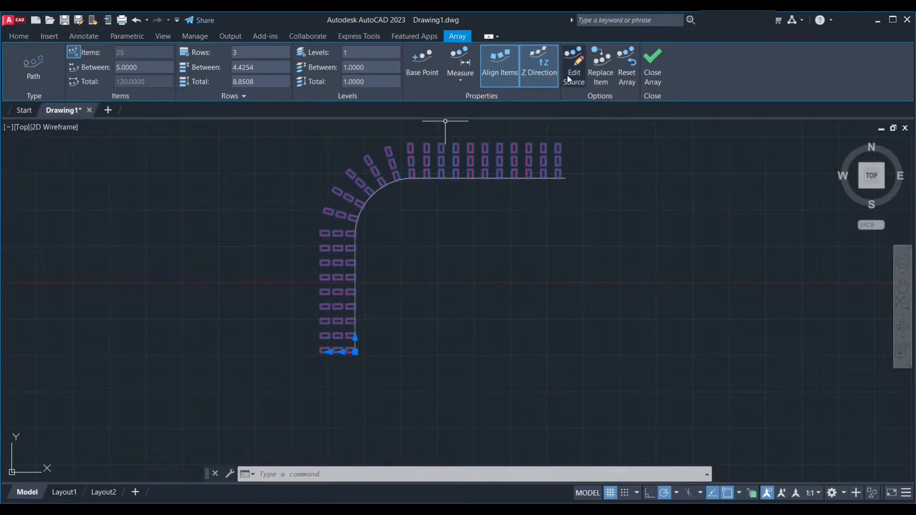
Open the array's source object for editing, choosing the rectangle at the lower end of the path and accepting the editing state
{"action": "scroll", "coordinate": [323, 355], "scroll_direction": "up", "scroll_amount": 4}
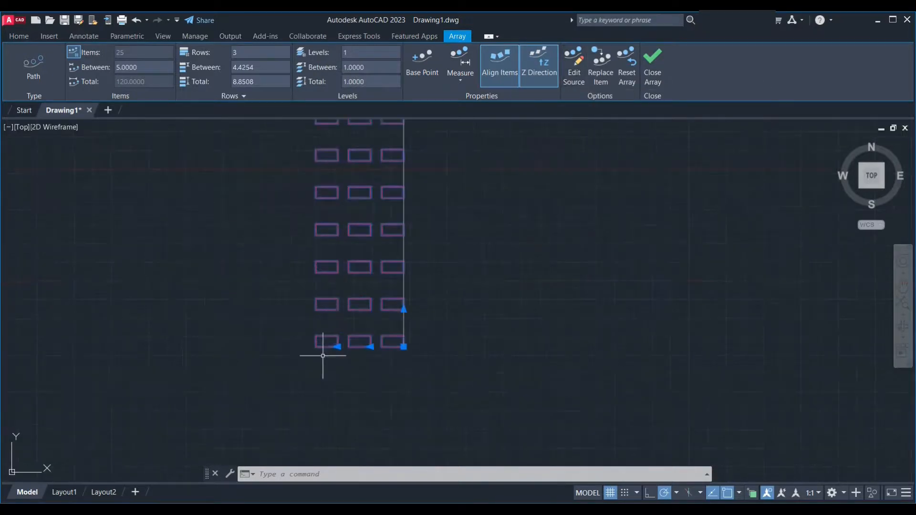
{"action": "left_click", "coordinate": [574, 67]}
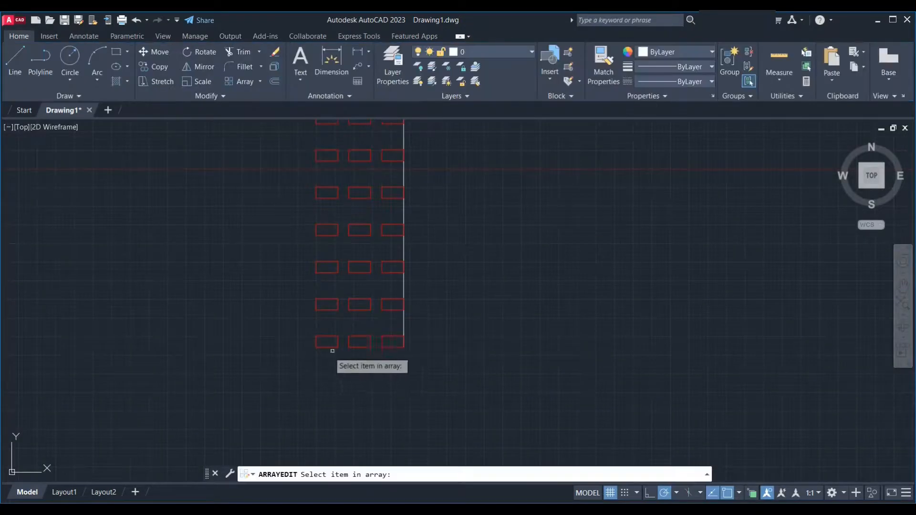
{"action": "left_click", "coordinate": [392, 345]}
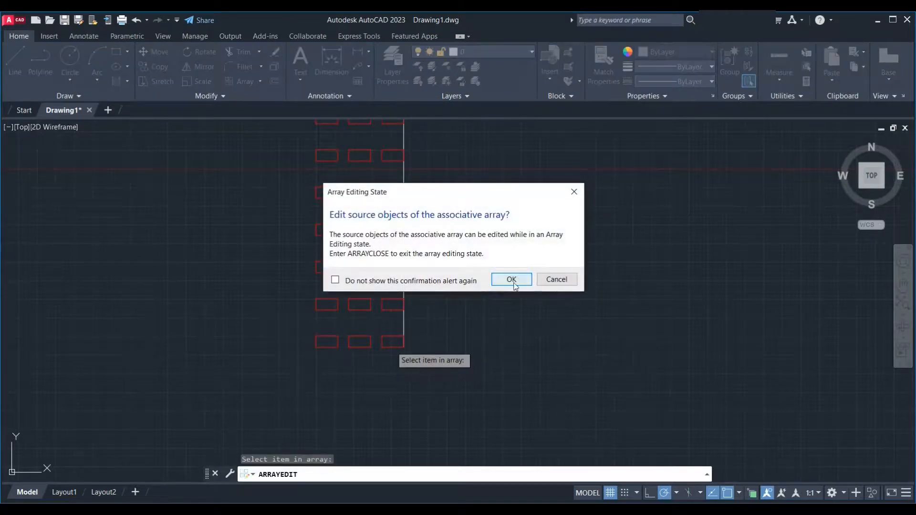
{"action": "left_click", "coordinate": [512, 281]}
{"action": "scroll", "coordinate": [389, 358], "scroll_direction": "up", "scroll_amount": 5}
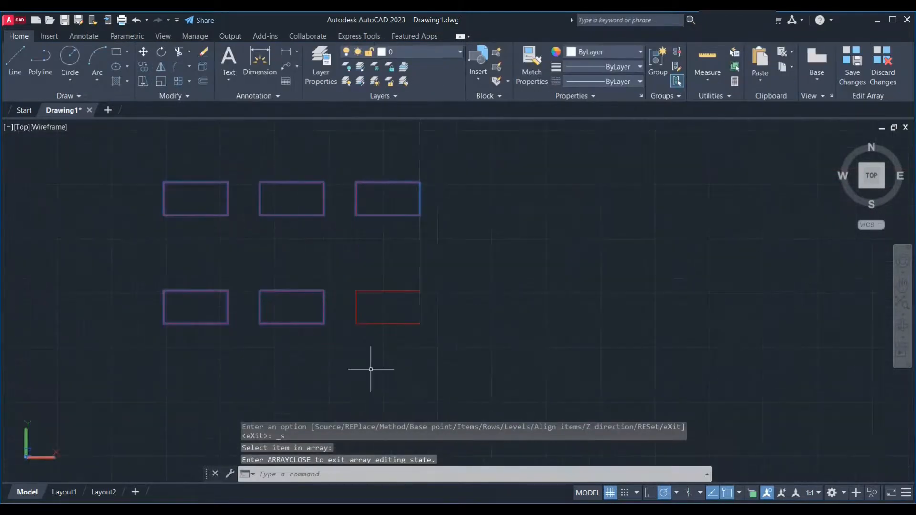
Stretch the source rectangle's upper-left corner to the middle of its top edge, making a sloped side
{"action": "left_click", "coordinate": [358, 292]}
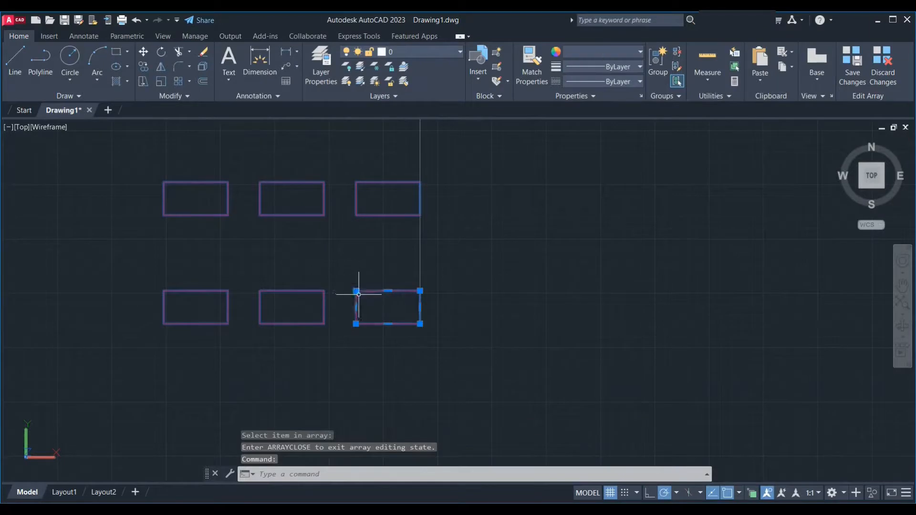
{"action": "left_click", "coordinate": [356, 291]}
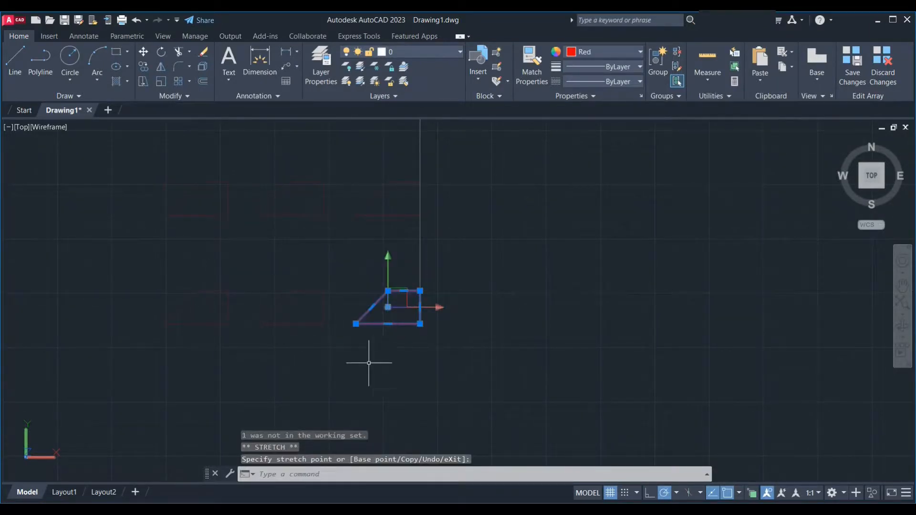
{"action": "key", "text": "Return"}
{"action": "key", "text": "Escape"}
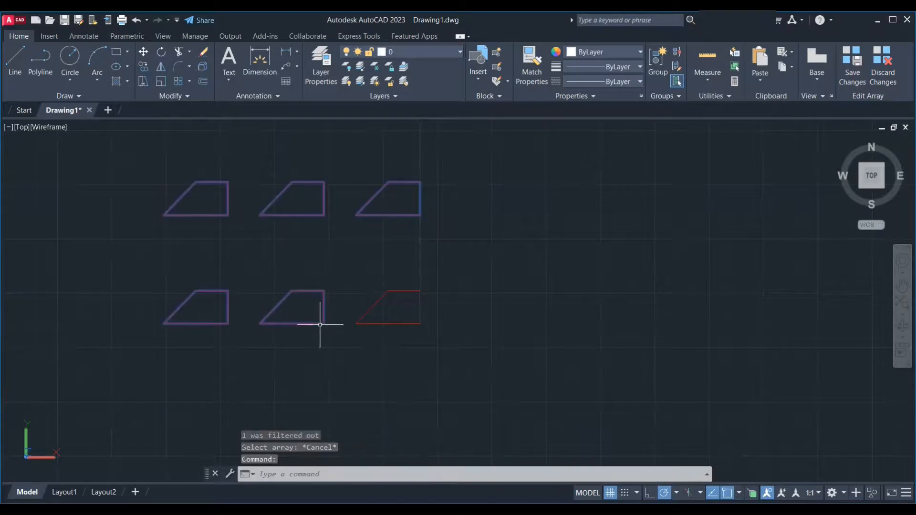
Close the array editing state with ARRAYCLOSE and save the changes to the array objects
{"action": "scroll", "coordinate": [393, 363], "scroll_direction": "down", "scroll_amount": 2}
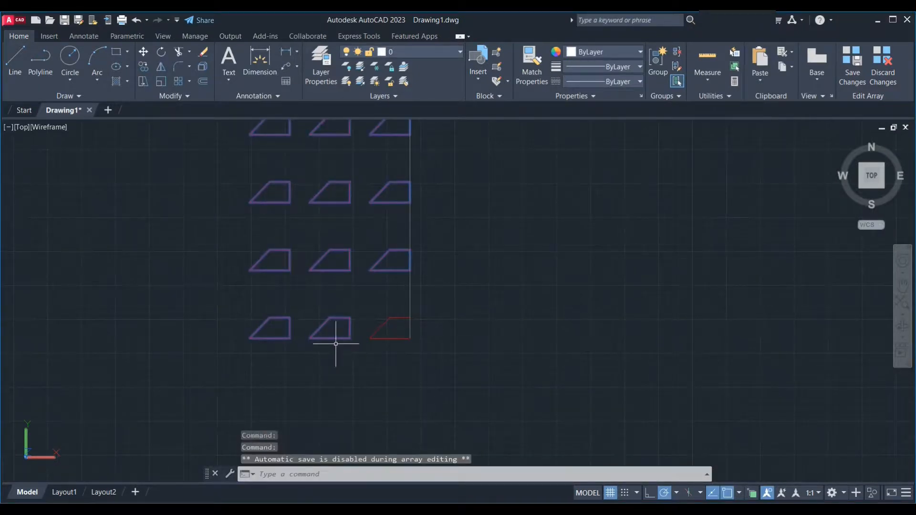
{"action": "type", "text": "A"}
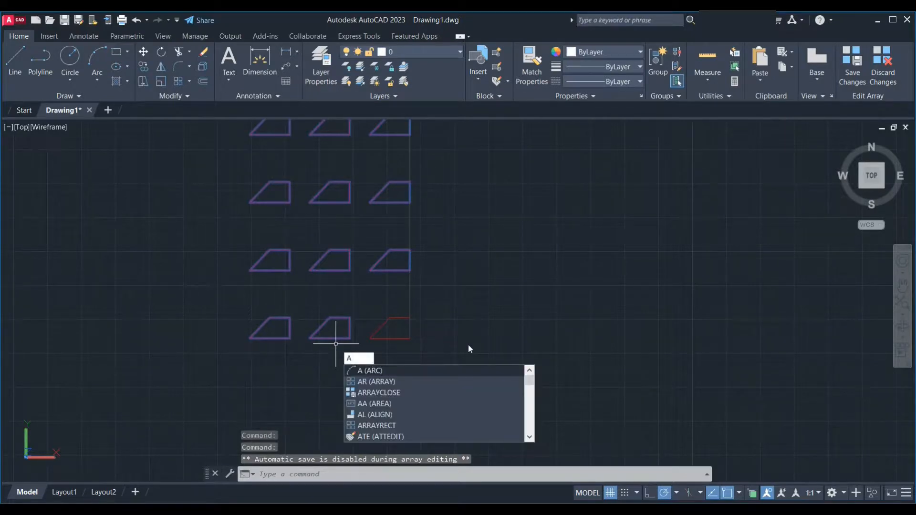
{"action": "type", "text": "R"}
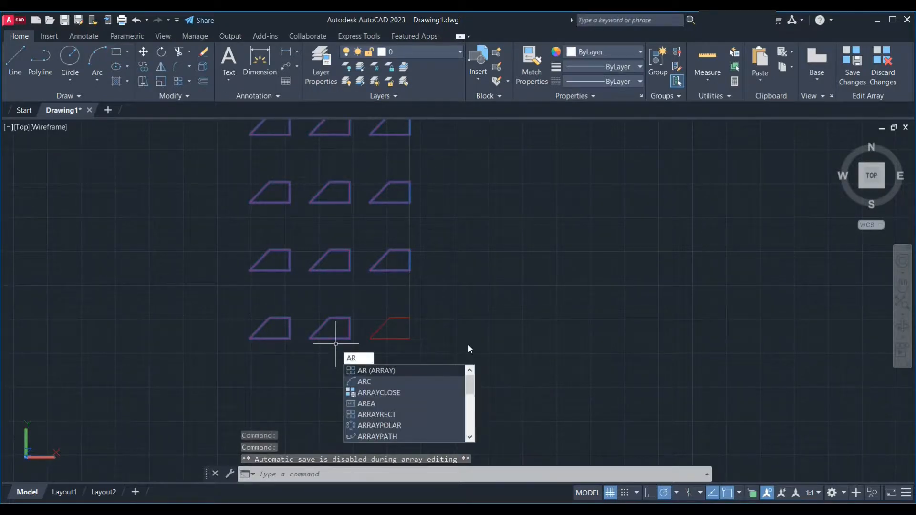
{"action": "type", "text": "RAy"}
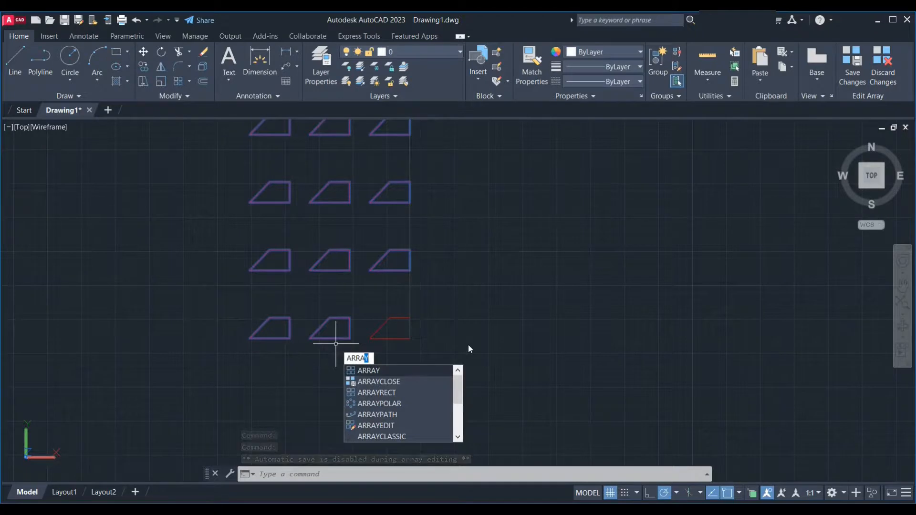
{"action": "type", "text": "c"}
{"action": "key", "text": "Return"}
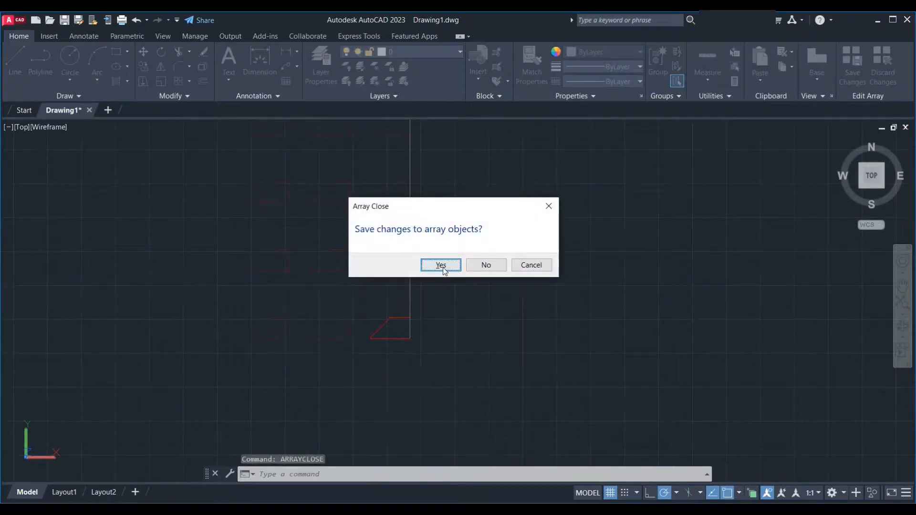
{"action": "left_click", "coordinate": [442, 265]}
{"action": "scroll", "coordinate": [328, 370], "scroll_direction": "down", "scroll_amount": 4}
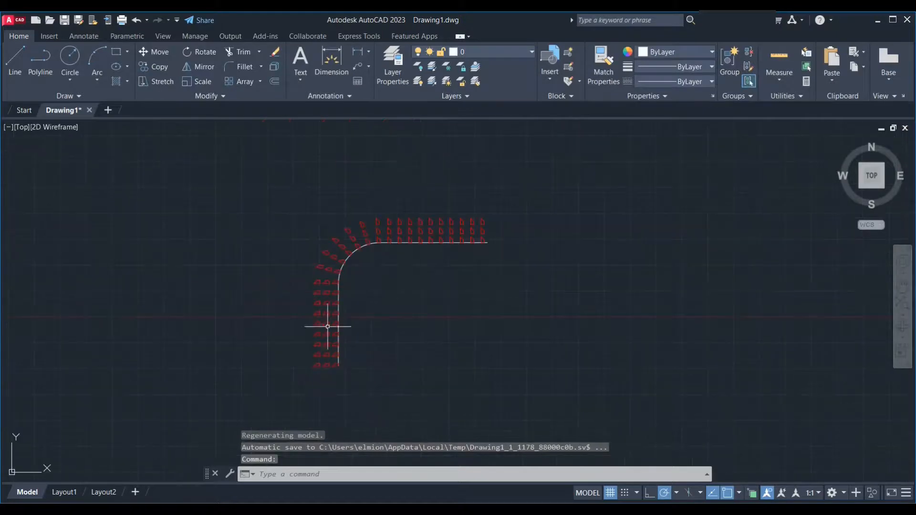
{"action": "scroll", "coordinate": [501, 308], "scroll_direction": "down", "scroll_amount": 4}
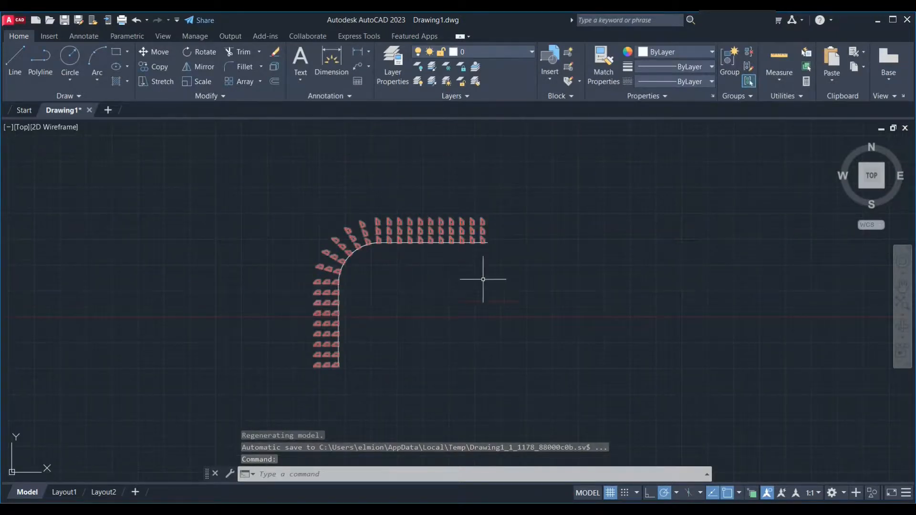
{"action": "mouse_move", "coordinate": [508, 337]}
{"action": "middle_mouse_down"}
{"action": "mouse_move", "coordinate": [371, 374]}
{"action": "mouse_move", "coordinate": [409, 362]}
{"action": "mouse_move", "coordinate": [392, 364]}
{"action": "middle_mouse_up"}
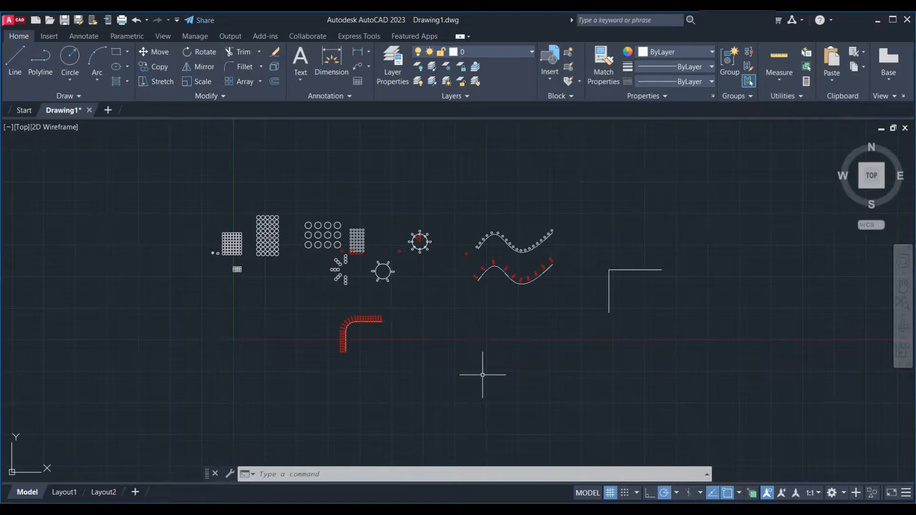
{"action": "scroll", "coordinate": [490, 271], "scroll_direction": "up", "scroll_amount": 4}
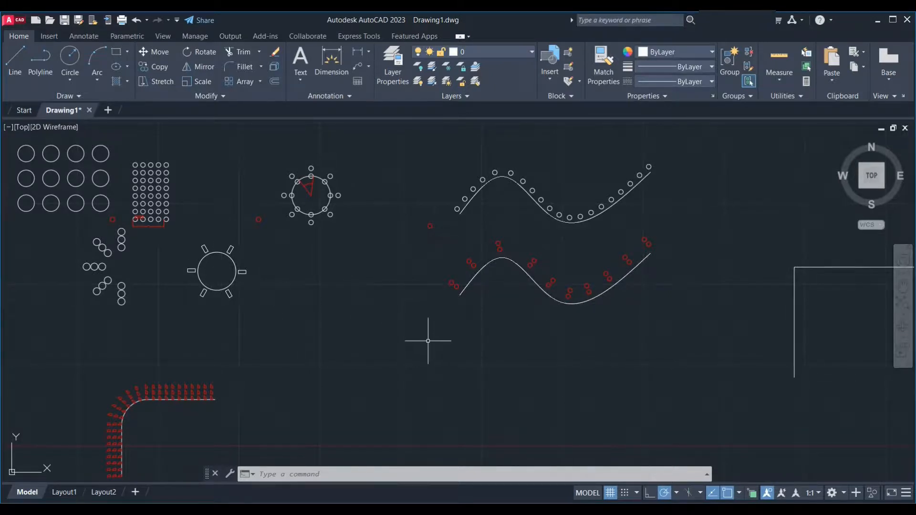
{"action": "scroll", "coordinate": [428, 340], "scroll_direction": "down", "scroll_amount": 2}
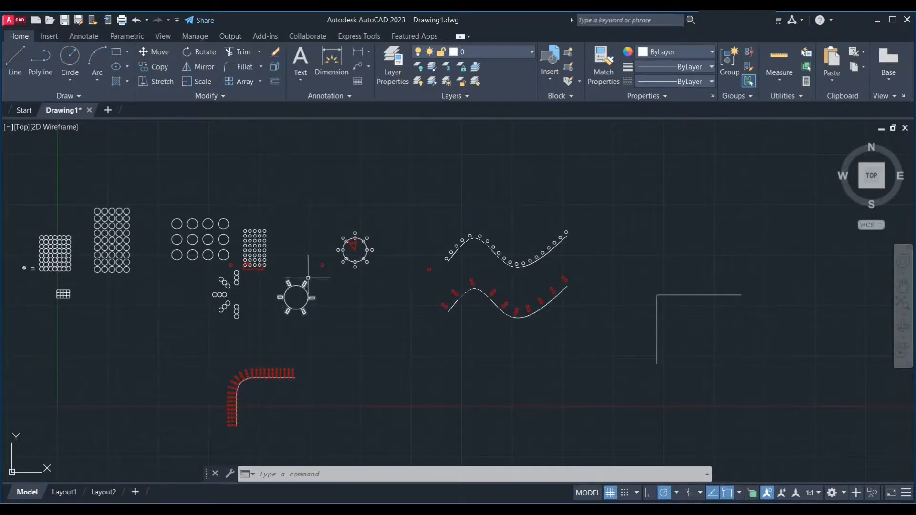
{"action": "middle_click_drag", "start_coordinate": [542, 345], "coordinate": [680, 340]}
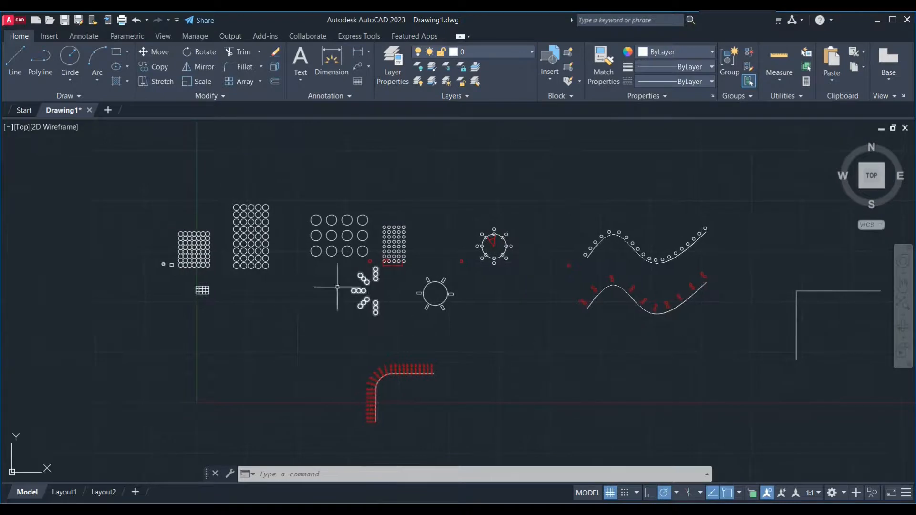
{"action": "scroll", "coordinate": [217, 222], "scroll_direction": "up", "scroll_amount": 1}
{"action": "scroll", "coordinate": [245, 313], "scroll_direction": "up", "scroll_amount": 2}
{"action": "scroll", "coordinate": [306, 357], "scroll_direction": "down", "scroll_amount": 2}
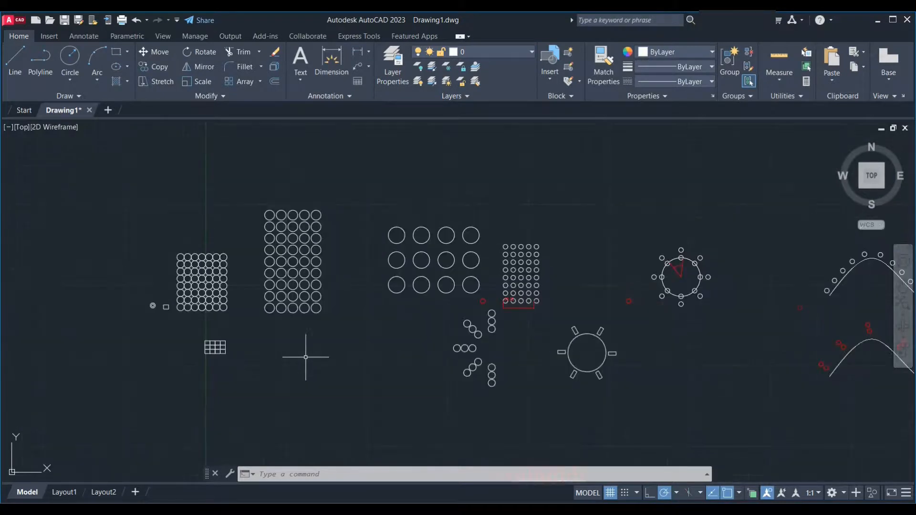
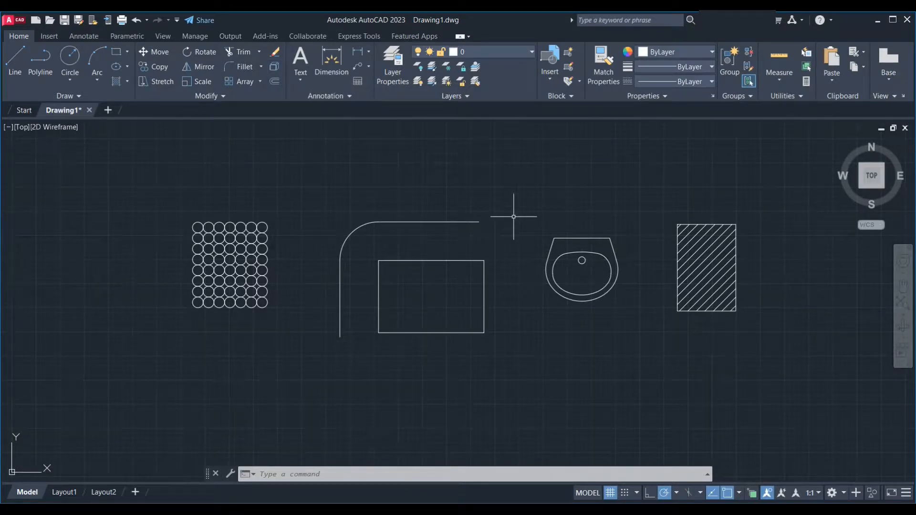
{"action": "type", "text": "XPLODE"}
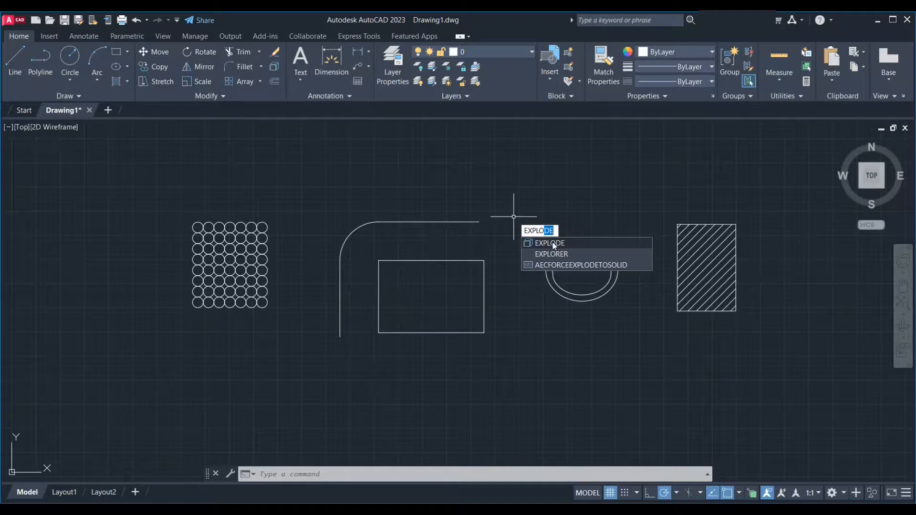
{"action": "key", "text": "Escape"}
{"action": "key", "text": "Escape"}
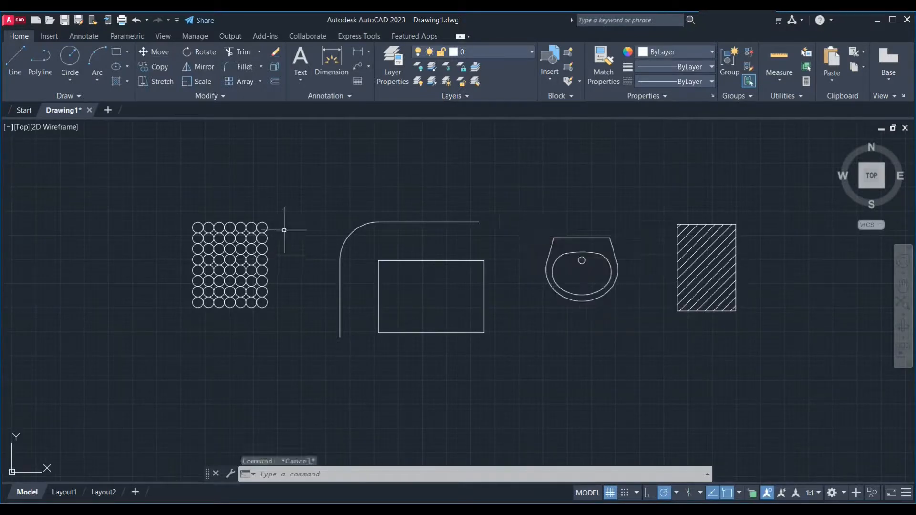
{"action": "left_click", "coordinate": [303, 203]}
{"action": "left_click", "coordinate": [121, 355]}
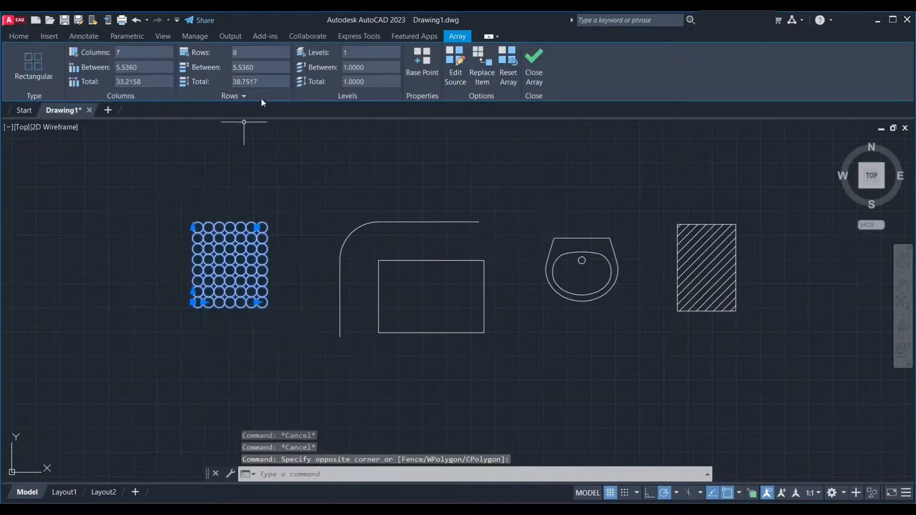
{"action": "left_click", "coordinate": [18, 36]}
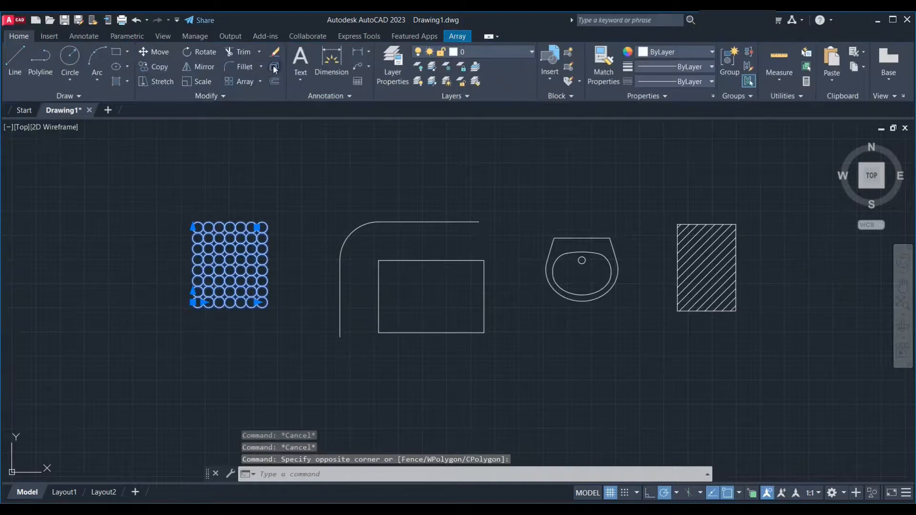
{"action": "key", "text": "Escape"}
{"action": "left_click", "coordinate": [274, 66]}
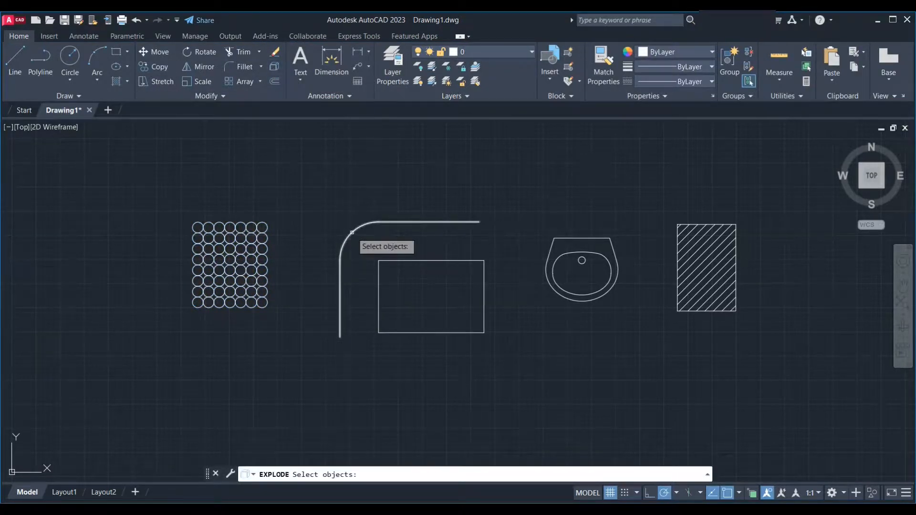
{"action": "key", "text": "Escape"}
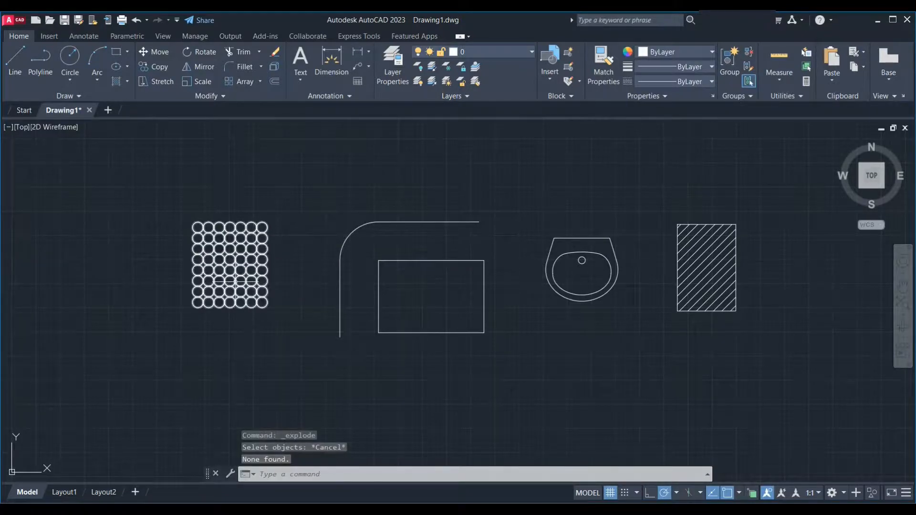
Explode the rectangular array of circles into individual circles
{"action": "scroll", "coordinate": [214, 289], "scroll_direction": "up", "scroll_amount": 5}
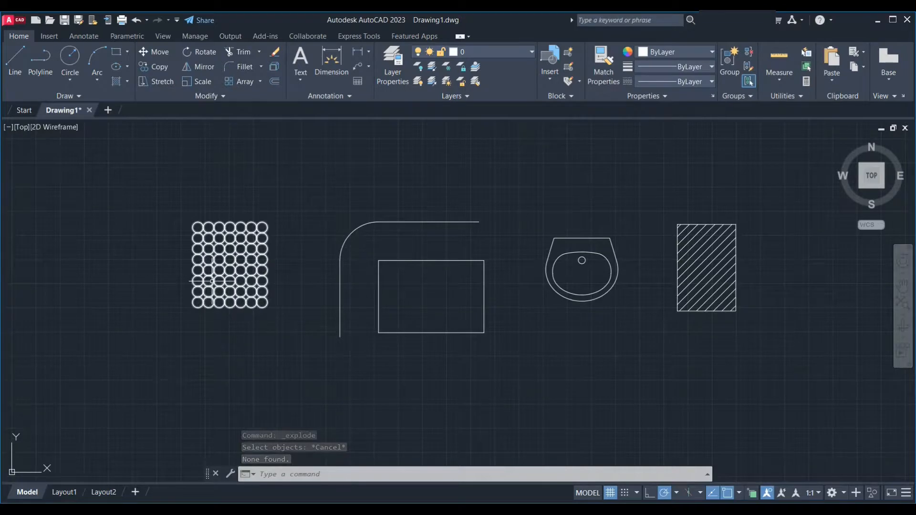
{"action": "middle_click_drag", "start_coordinate": [280, 281], "coordinate": [355, 283]}
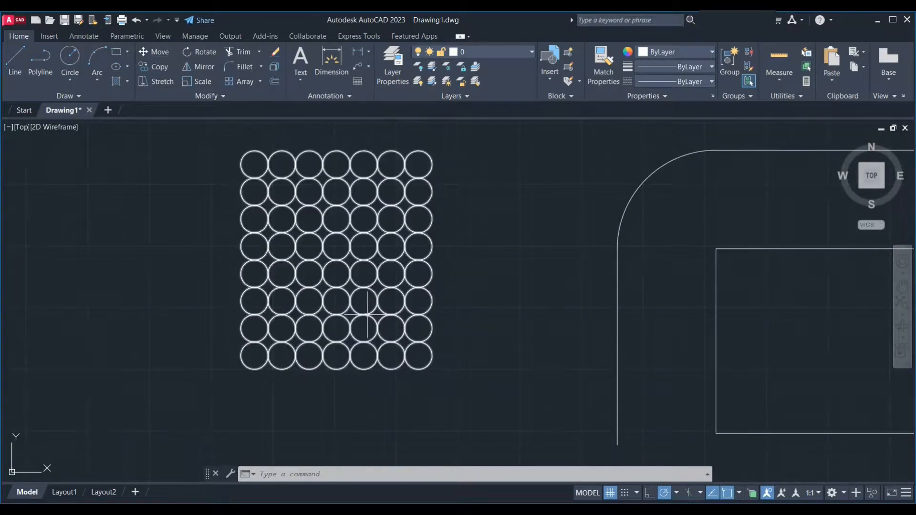
{"action": "mouse_move", "coordinate": [367, 314]}
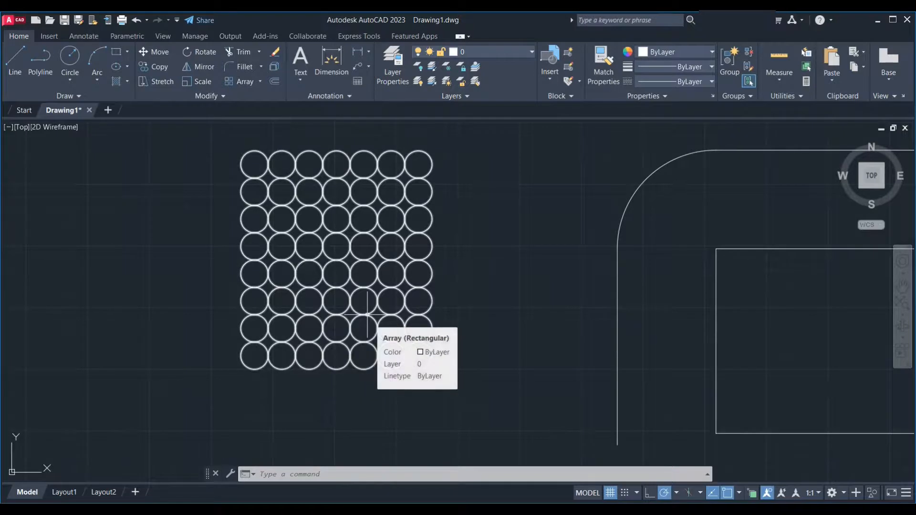
{"action": "left_click", "coordinate": [367, 314]}
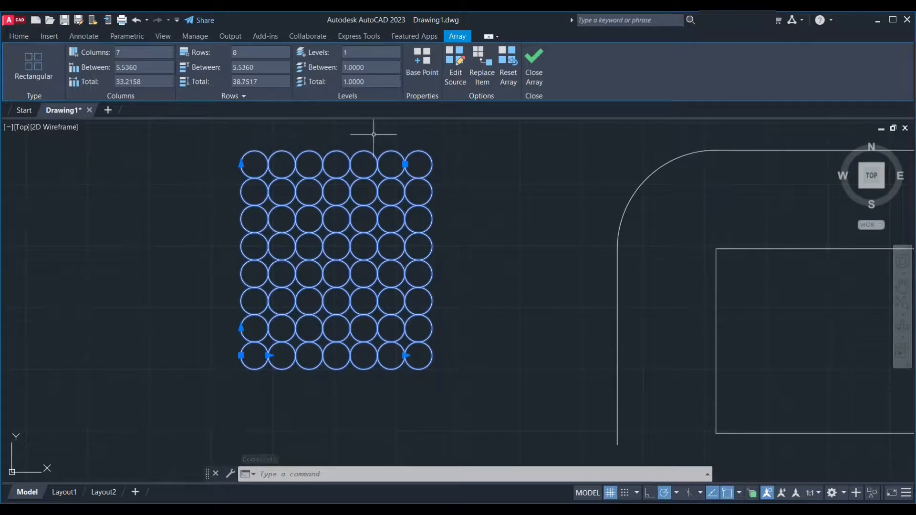
{"action": "scroll", "coordinate": [312, 303], "scroll_direction": "down", "scroll_amount": 1}
{"action": "scroll", "coordinate": [325, 302], "scroll_direction": "up", "scroll_amount": 2}
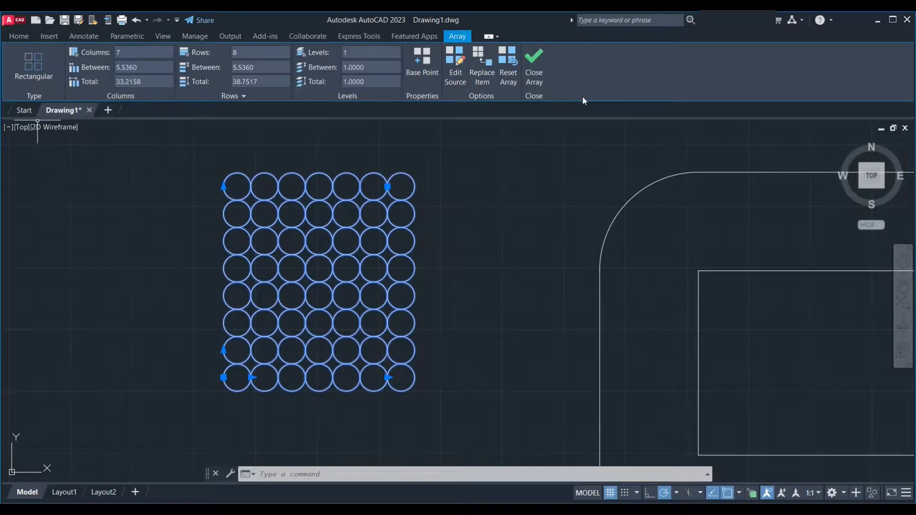
{"action": "left_click", "coordinate": [18, 37]}
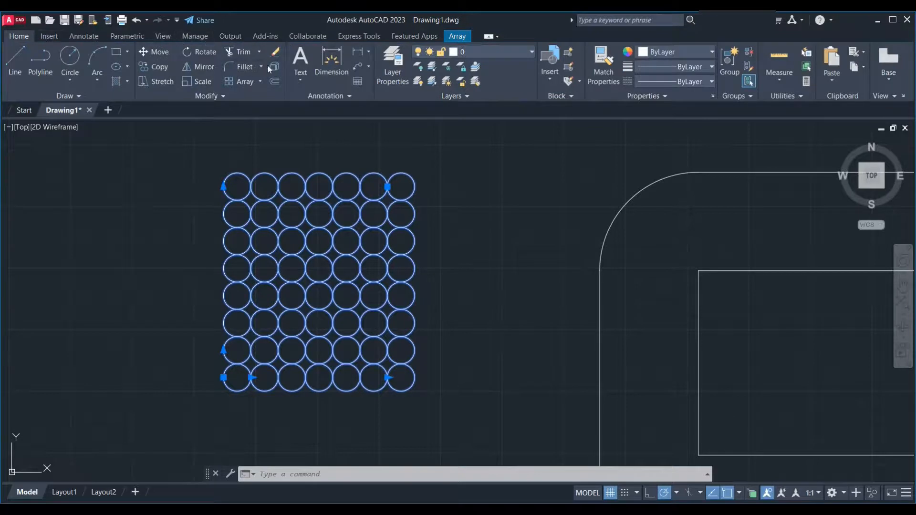
{"action": "type", "text": "e"}
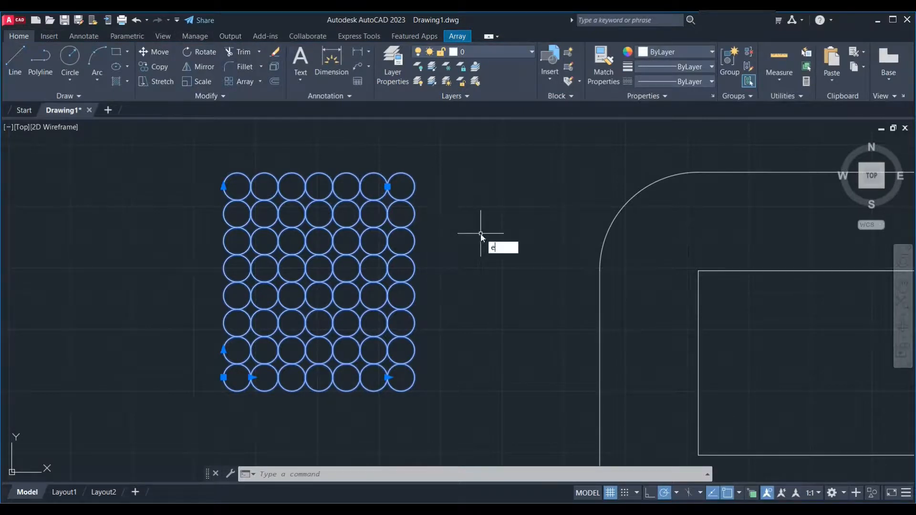
{"action": "type", "text": "xplode"}
{"action": "key", "text": "Return"}
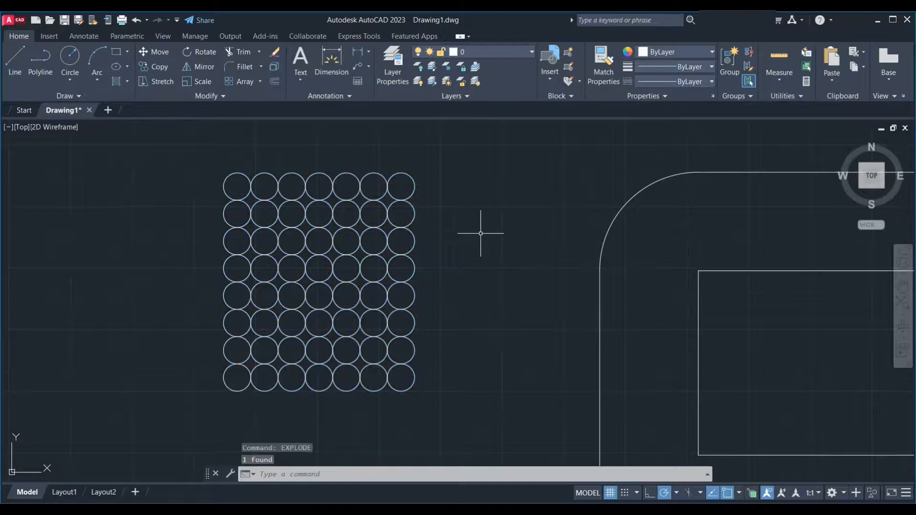
Erase three neighbouring circles near the middle of the exploded grid and undo the deletion
{"action": "left_click", "coordinate": [327, 260]}
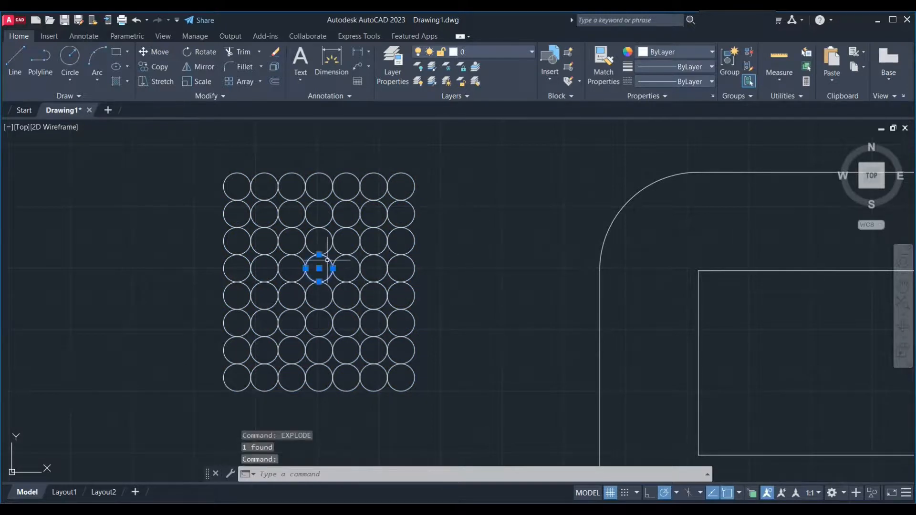
{"action": "left_click", "coordinate": [282, 259]}
{"action": "left_click", "coordinate": [300, 306]}
{"action": "key", "text": "Delete"}
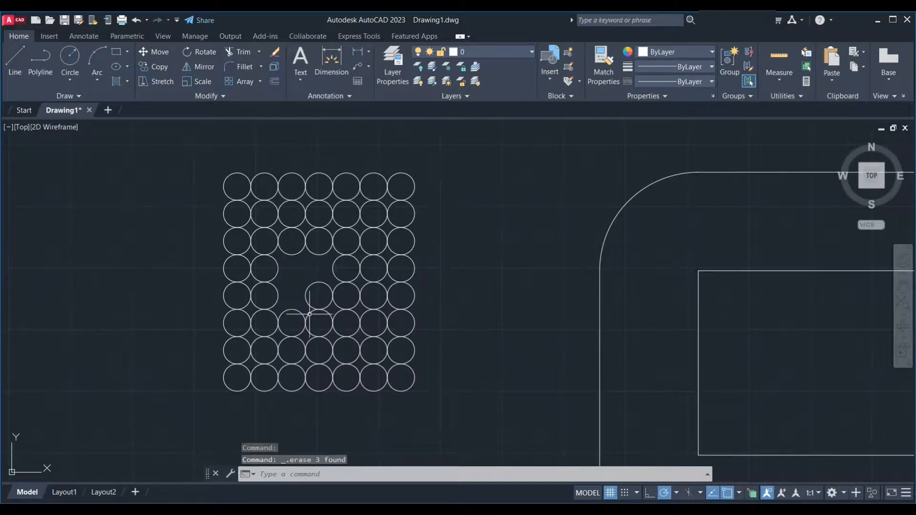
{"action": "key", "text": "ctrl+z"}
Move the last circle of the grid's fourth row from the top a short distance out to the right of the grid
{"action": "left_click", "coordinate": [415, 267]}
{"action": "type", "text": "m"}
{"action": "key", "text": "Return"}
{"action": "left_click", "coordinate": [465, 296]}
{"action": "left_click", "coordinate": [511, 294]}
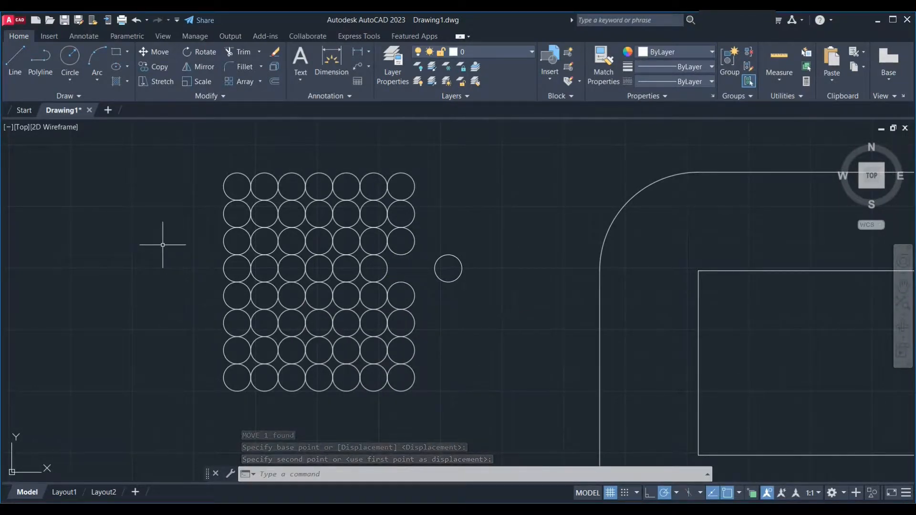
Explode the L-shaped polyline with the rounded corner and the rectangle together into separate segments
{"action": "scroll", "coordinate": [162, 245], "scroll_direction": "down", "scroll_amount": 5}
{"action": "scroll", "coordinate": [377, 256], "scroll_direction": "up", "scroll_amount": 3}
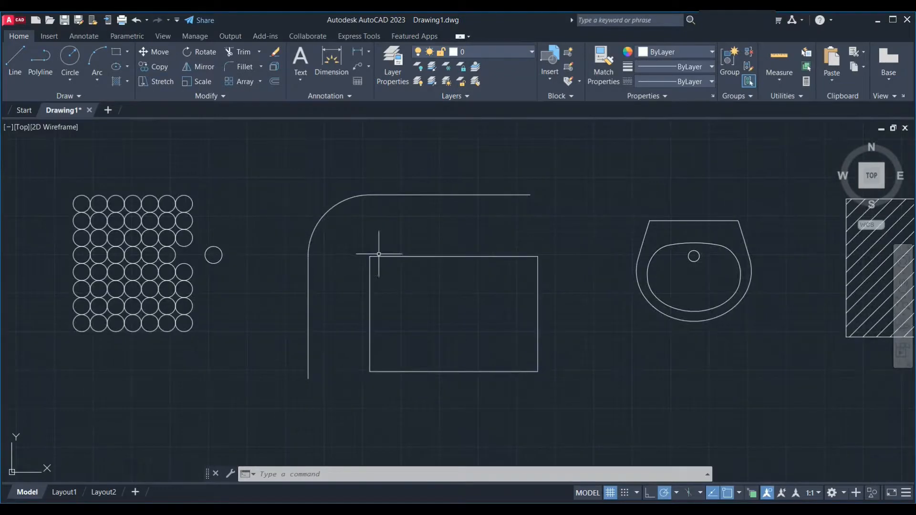
{"action": "mouse_move", "coordinate": [380, 256]}
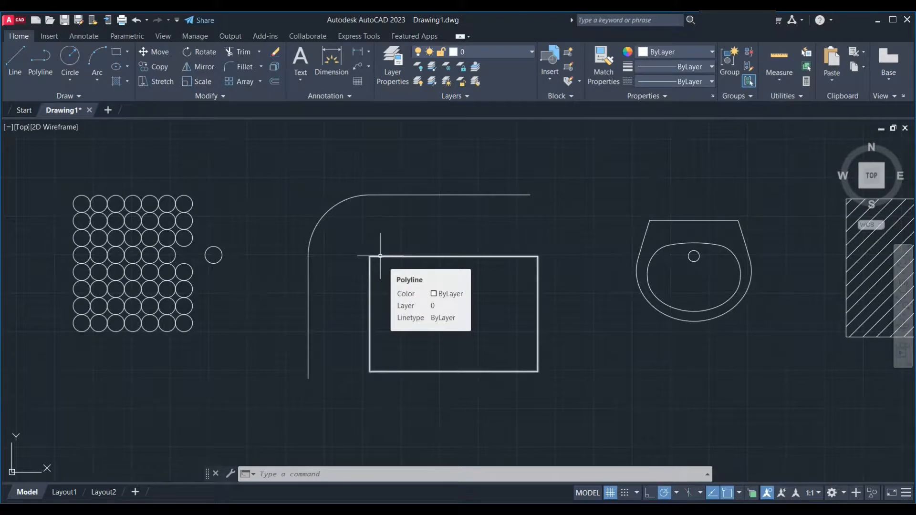
{"action": "mouse_move", "coordinate": [396, 194]}
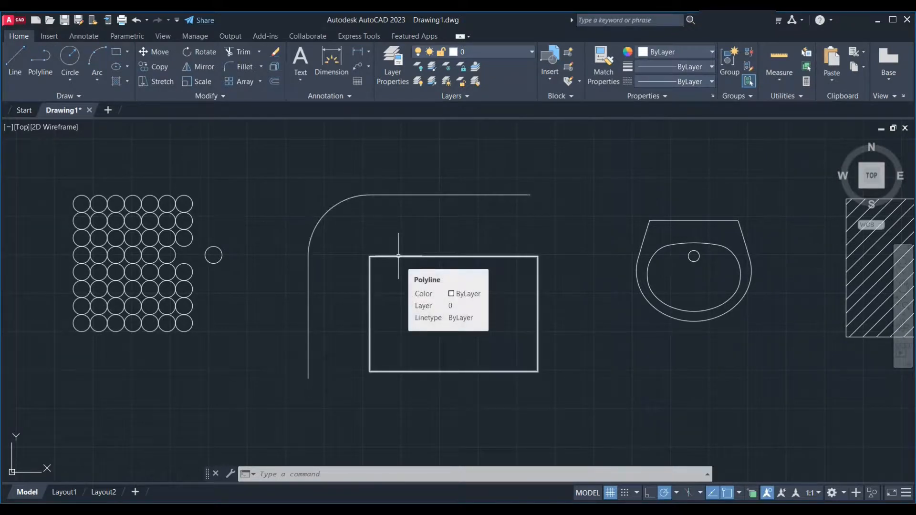
{"action": "left_click", "coordinate": [573, 160]}
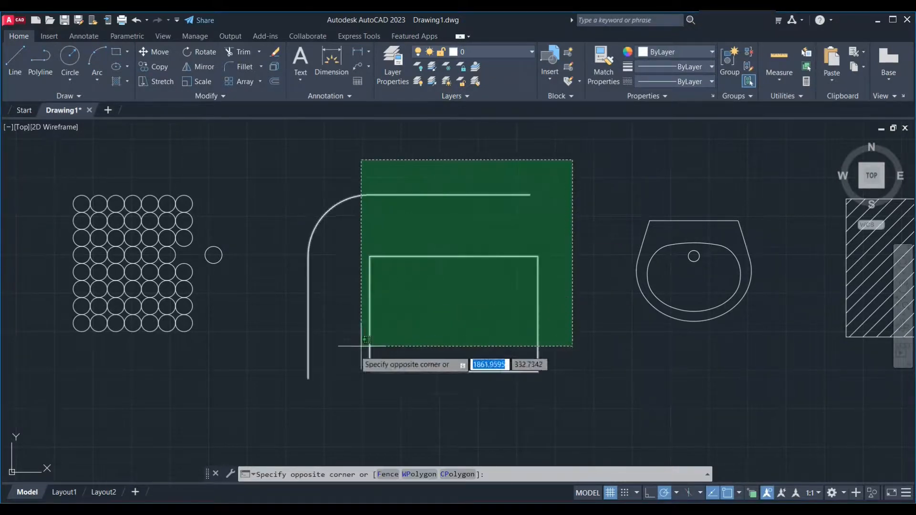
{"action": "left_click", "coordinate": [280, 405]}
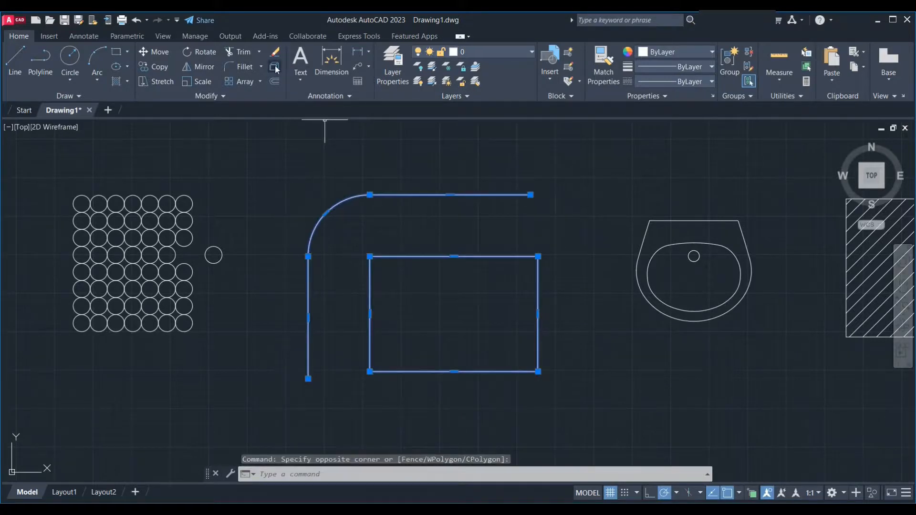
{"action": "type", "text": "explo"}
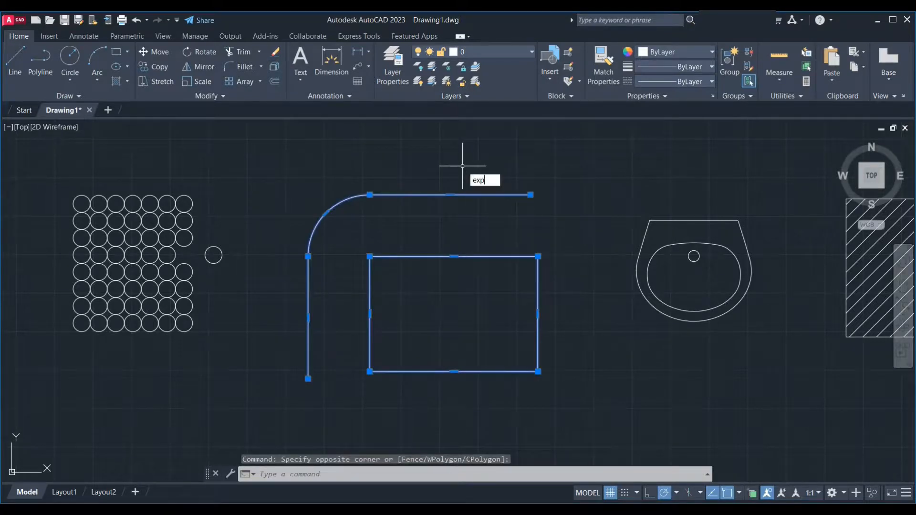
{"action": "key", "text": "Return"}
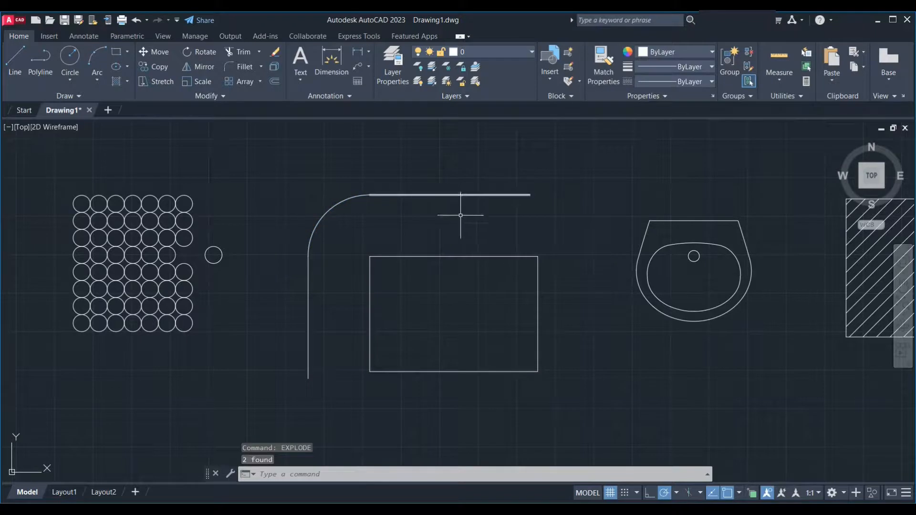
Check the exploded arc and line segments by selecting them individually, and erase the arc at the rounded corner
{"action": "left_click", "coordinate": [341, 201]}
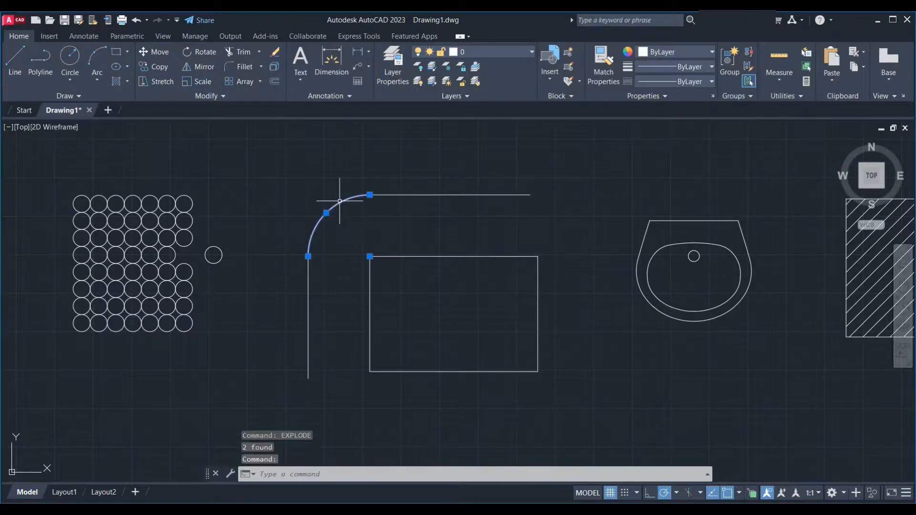
{"action": "left_click", "coordinate": [406, 194]}
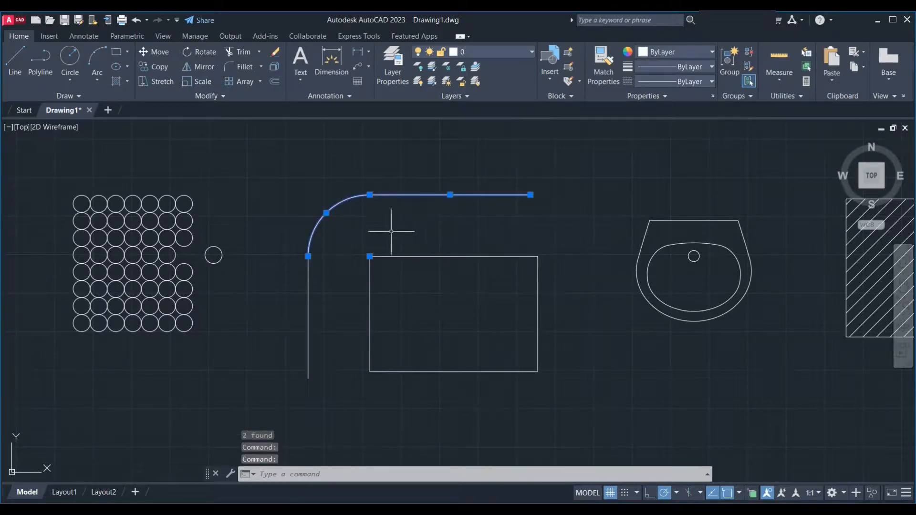
{"action": "key", "text": "Escape"}
{"action": "left_click", "coordinate": [371, 285]}
{"action": "key", "text": "Escape"}
{"action": "left_click", "coordinate": [308, 313]}
{"action": "key", "text": "Escape"}
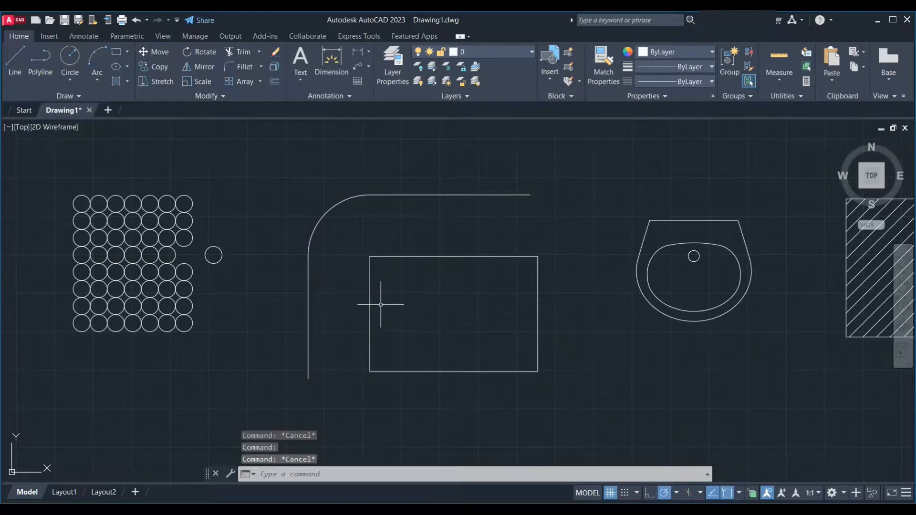
{"action": "left_click", "coordinate": [324, 217]}
{"action": "key", "text": "Delete"}
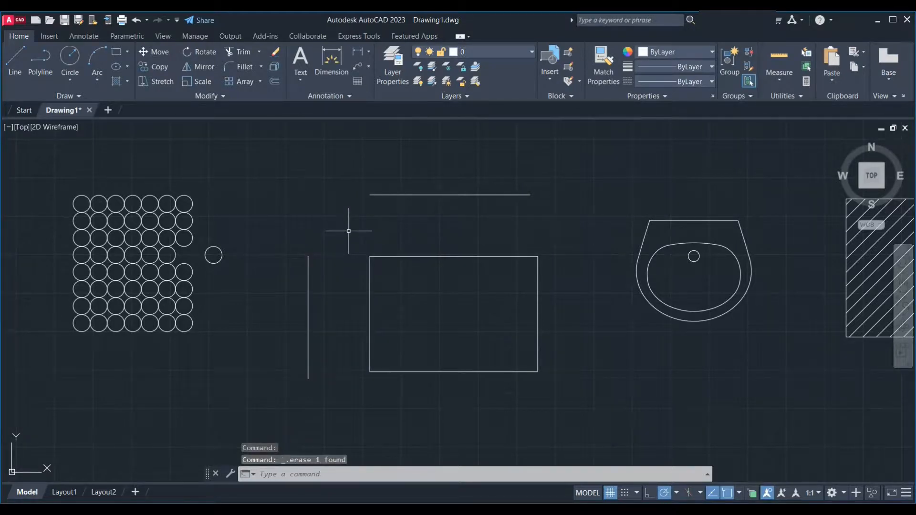
Erase the whole washbasin block and undo the deletion
{"action": "scroll", "coordinate": [349, 231], "scroll_direction": "down", "scroll_amount": 2}
{"action": "scroll", "coordinate": [594, 257], "scroll_direction": "up", "scroll_amount": 3}
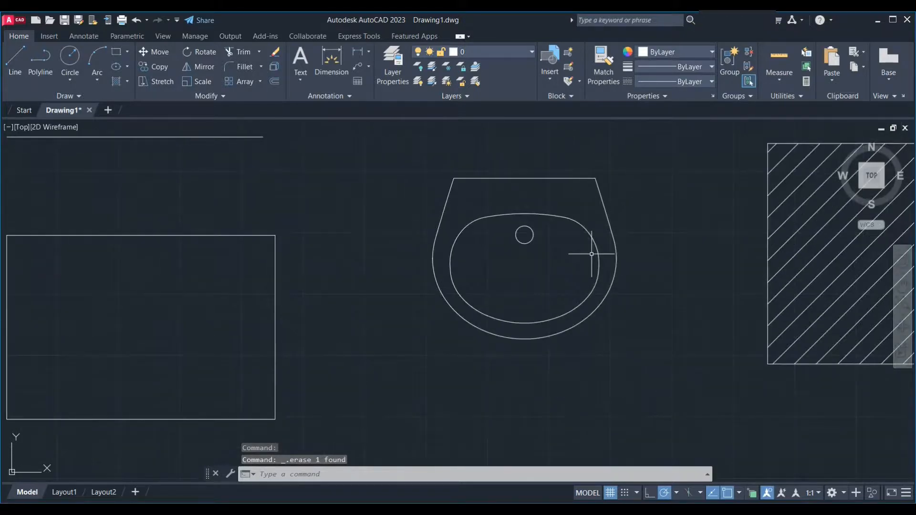
{"action": "middle_click_drag", "start_coordinate": [567, 273], "coordinate": [554, 302]}
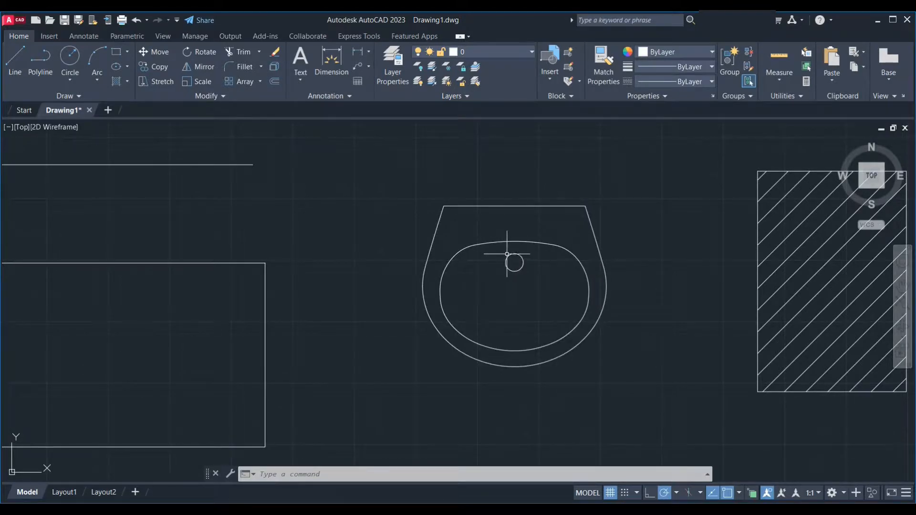
{"action": "left_click", "coordinate": [523, 263]}
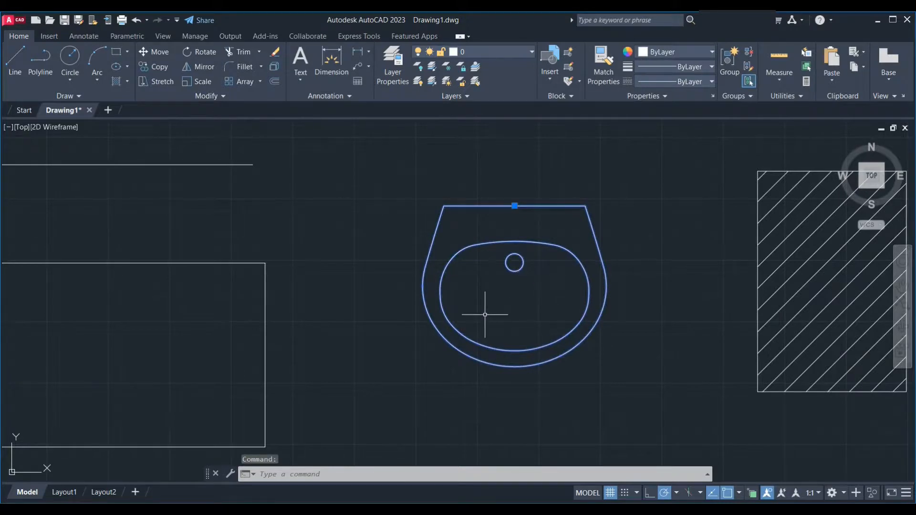
{"action": "key", "text": "Delete"}
{"action": "key", "text": "ctrl+z"}
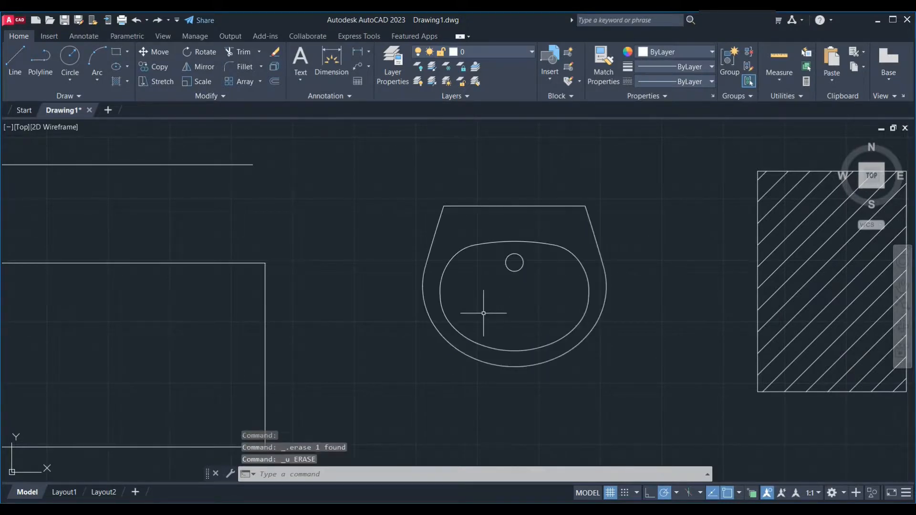
Explode the washbasin block and erase only its small drain circle
{"action": "left_click", "coordinate": [522, 268]}
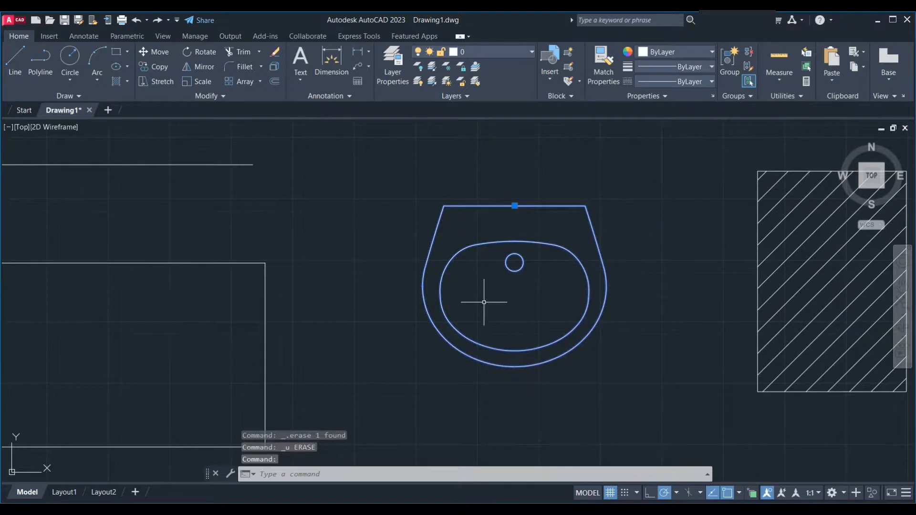
{"action": "left_click", "coordinate": [276, 69]}
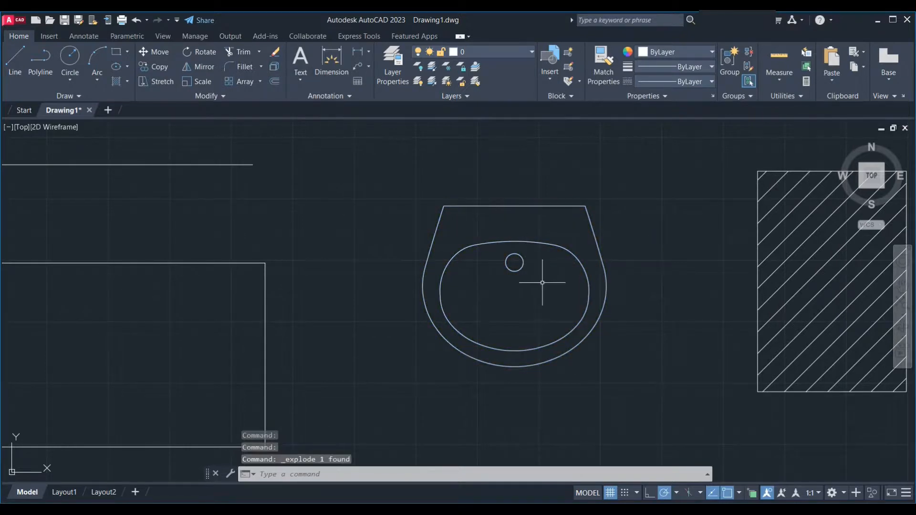
{"action": "left_click", "coordinate": [523, 263]}
{"action": "key", "text": "Delete"}
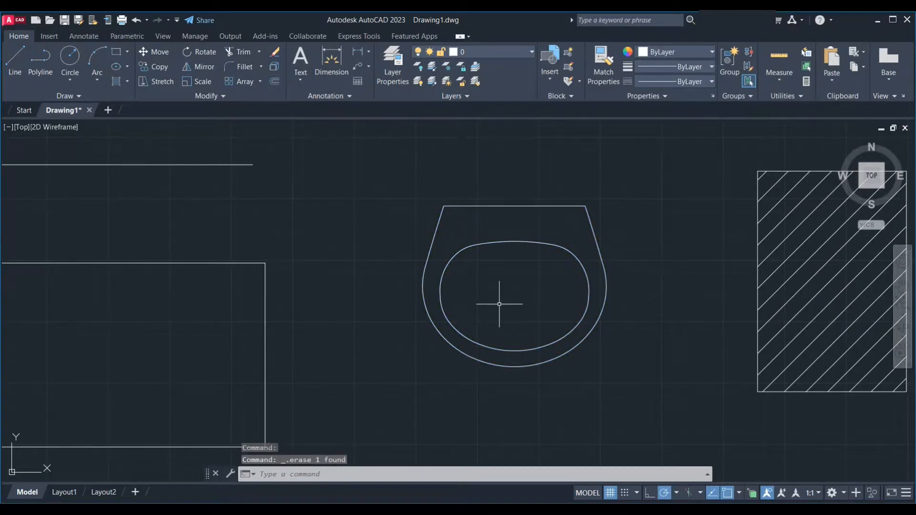
Erase the entire diagonal hatch inside the rectangle and undo the deletion
{"action": "scroll", "coordinate": [332, 274], "scroll_direction": "down", "scroll_amount": 3}
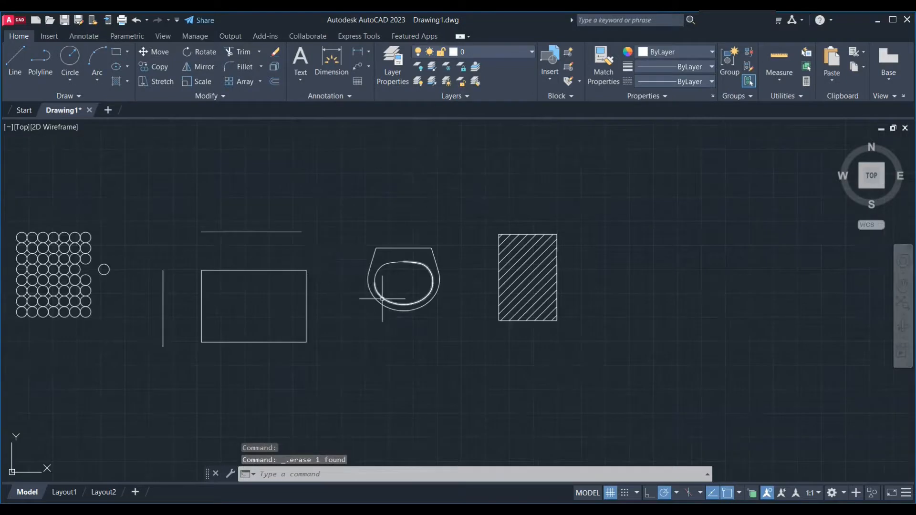
{"action": "left_click", "coordinate": [528, 285]}
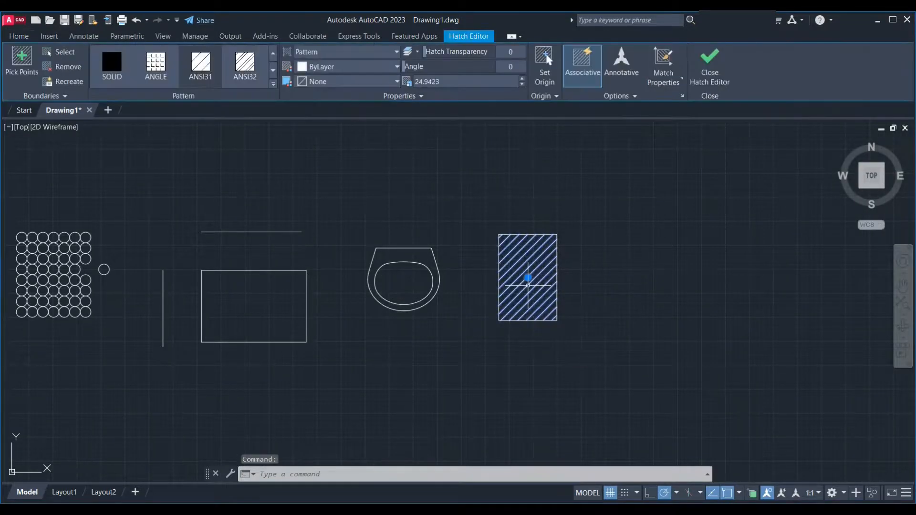
{"action": "key", "text": "Escape"}
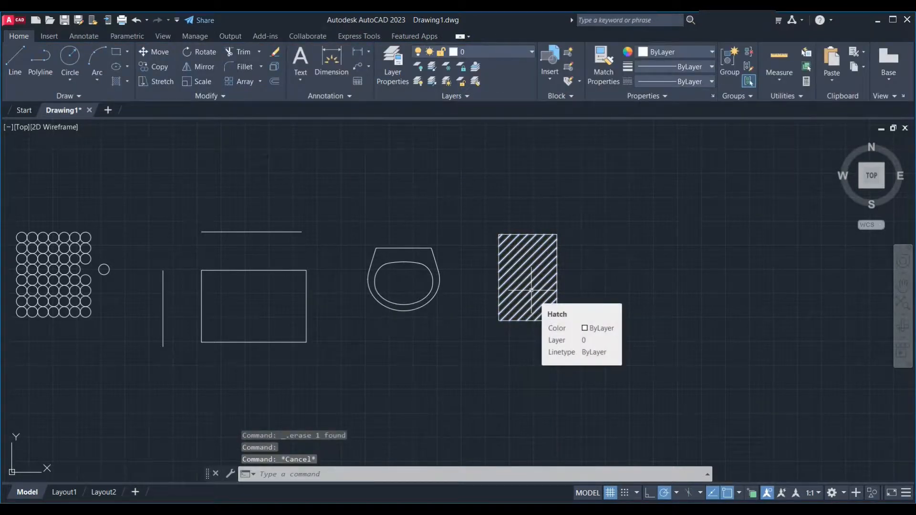
{"action": "scroll", "coordinate": [525, 281], "scroll_direction": "up", "scroll_amount": 2}
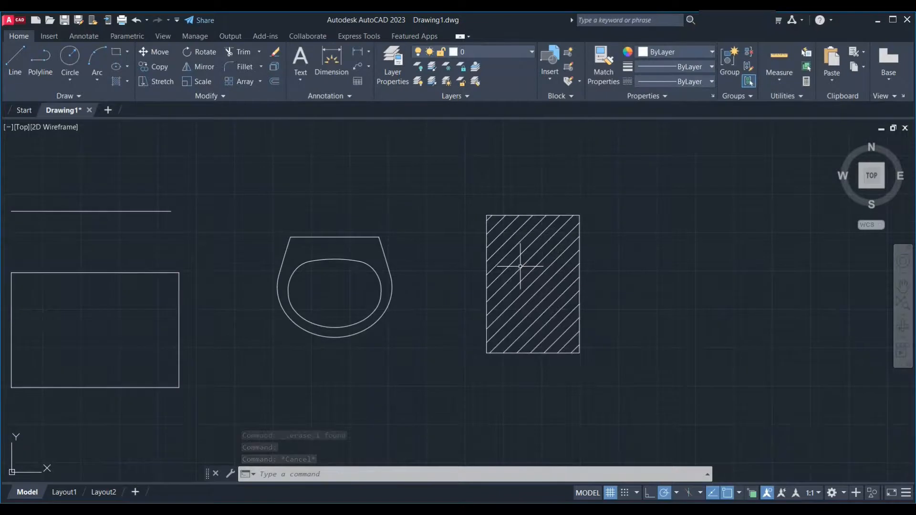
{"action": "left_click", "coordinate": [524, 277]}
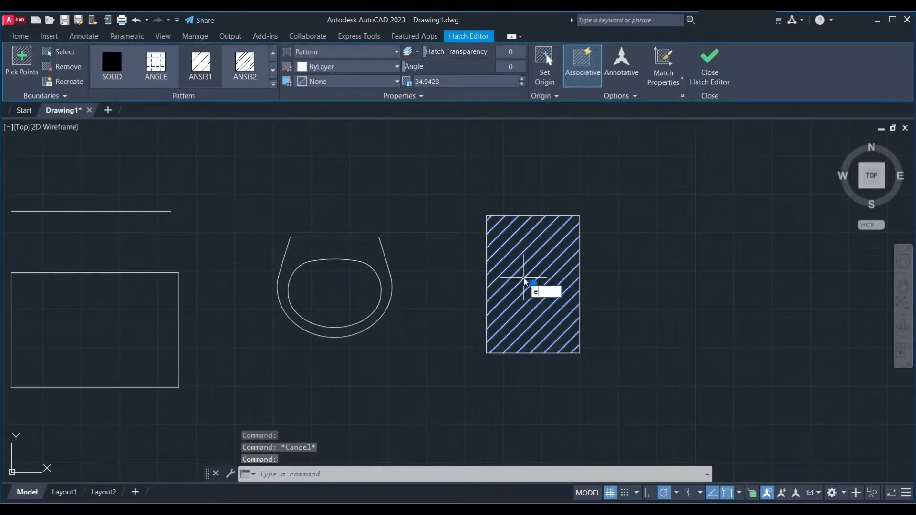
{"action": "type", "text": "e"}
{"action": "key", "text": "Return"}
{"action": "key", "text": "ctrl+z"}
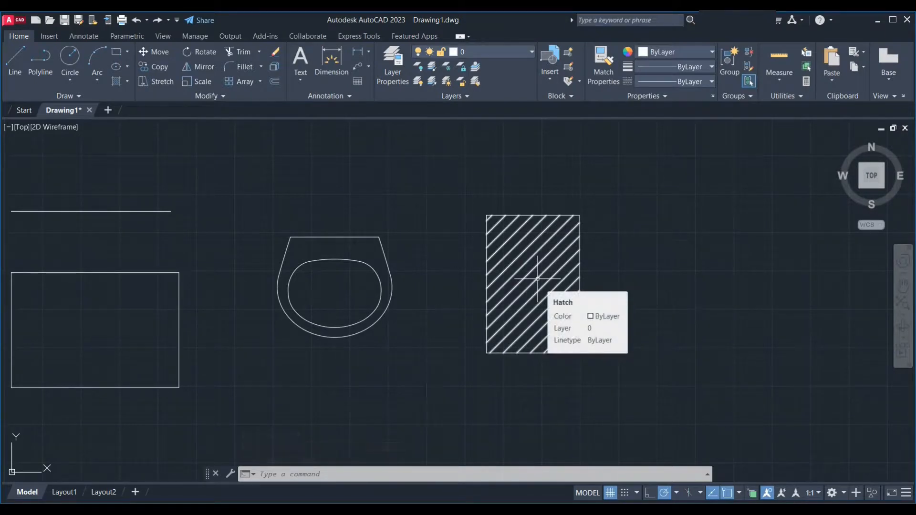
Explode the rectangle's hatch into separate lines and erase individual diagonal lines from it
{"action": "left_click", "coordinate": [538, 278]}
{"action": "type", "text": "EXPLODE"}
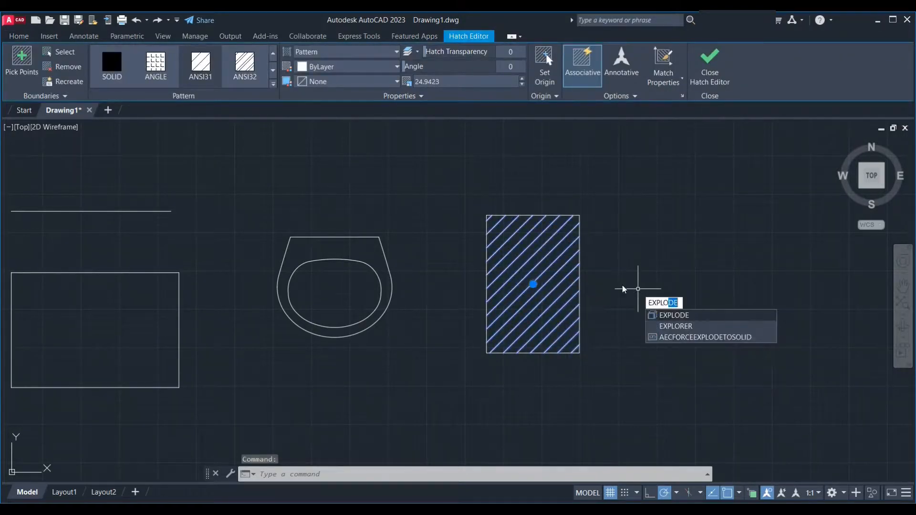
{"action": "key", "text": "Return"}
{"action": "left_click", "coordinate": [558, 272]}
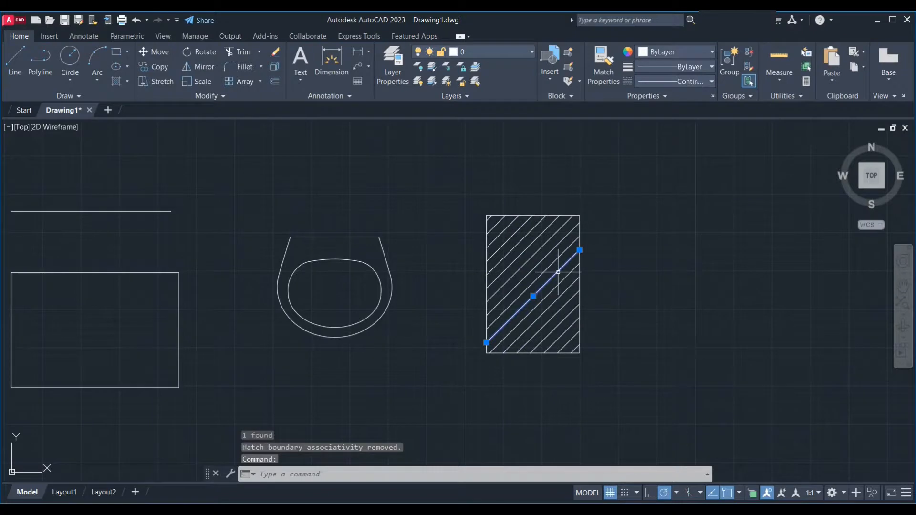
{"action": "key", "text": "Delete"}
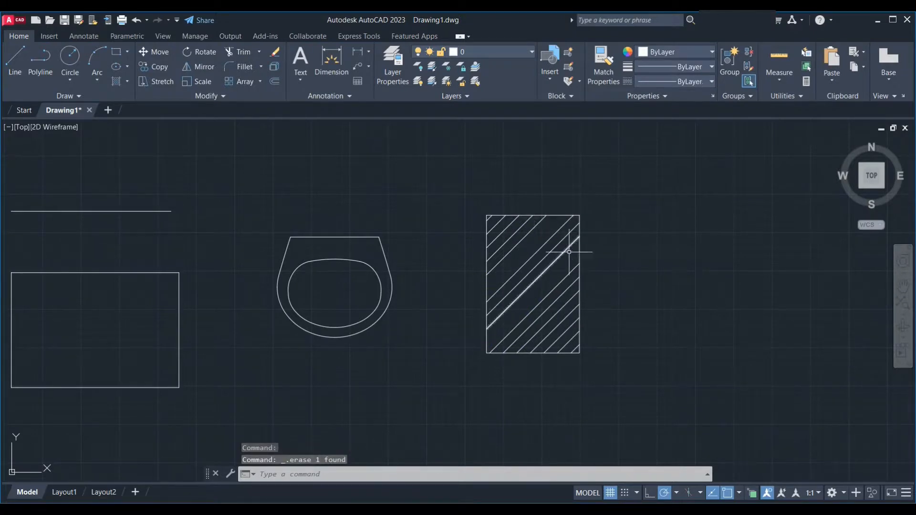
{"action": "scroll", "coordinate": [597, 268], "scroll_direction": "down", "scroll_amount": 4}
{"action": "scroll", "coordinate": [364, 262], "scroll_direction": "up", "scroll_amount": 2}
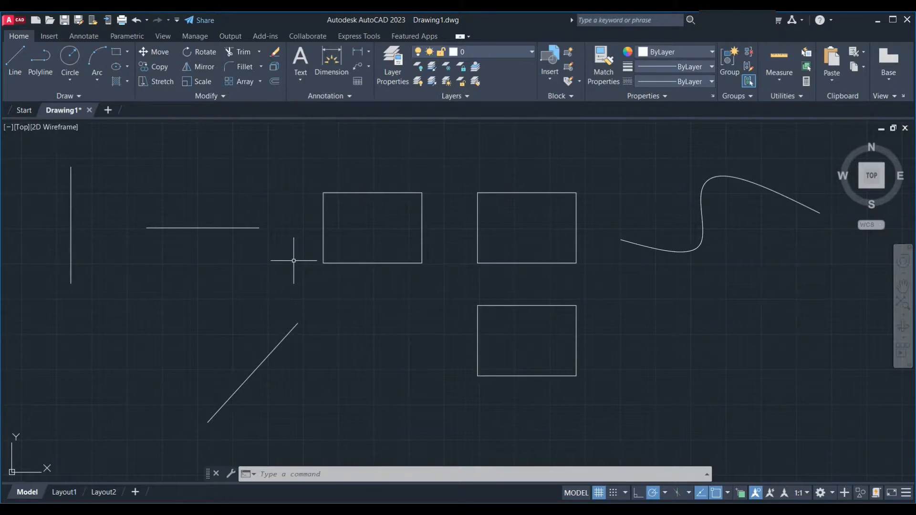
Offset the vertical line by a distance of 1 to its right
{"action": "left_click", "coordinate": [275, 80]}
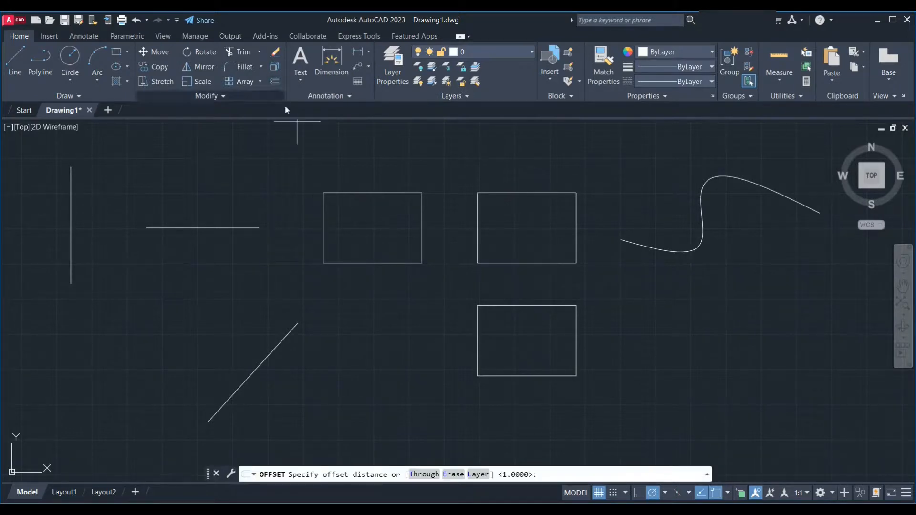
{"action": "key", "text": "Escape"}
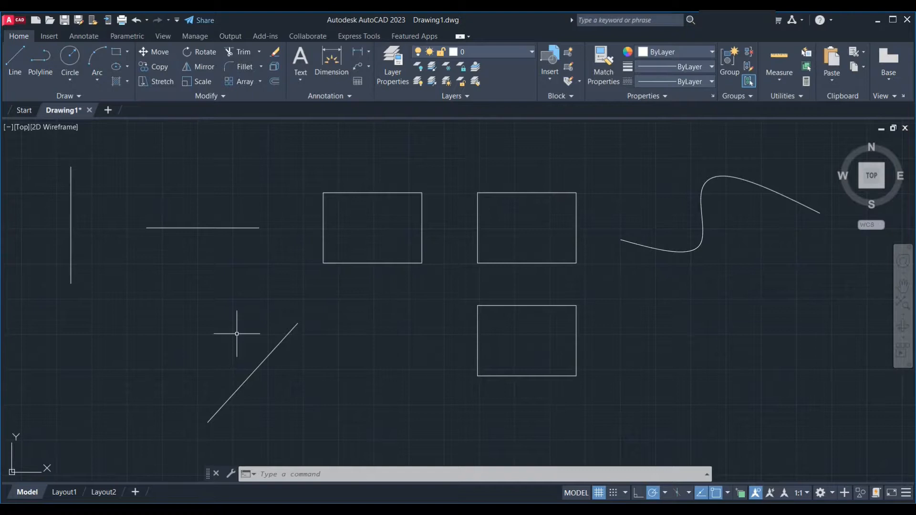
{"action": "type", "text": "o"}
{"action": "key", "text": "Return"}
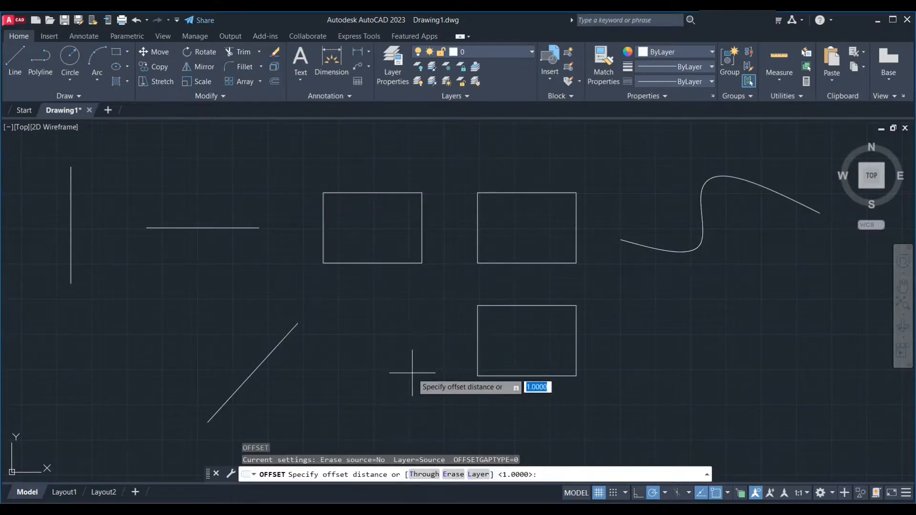
{"action": "type", "text": "1"}
{"action": "key", "text": "Return"}
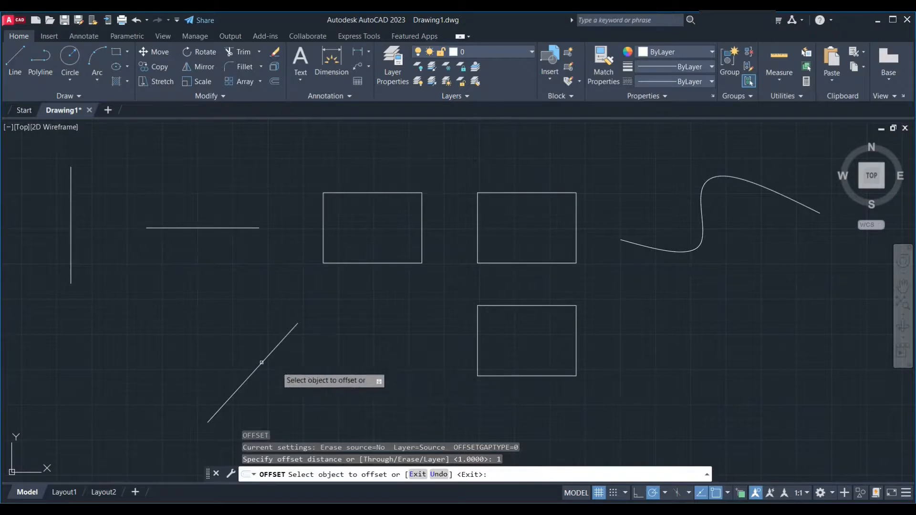
{"action": "left_click", "coordinate": [71, 228]}
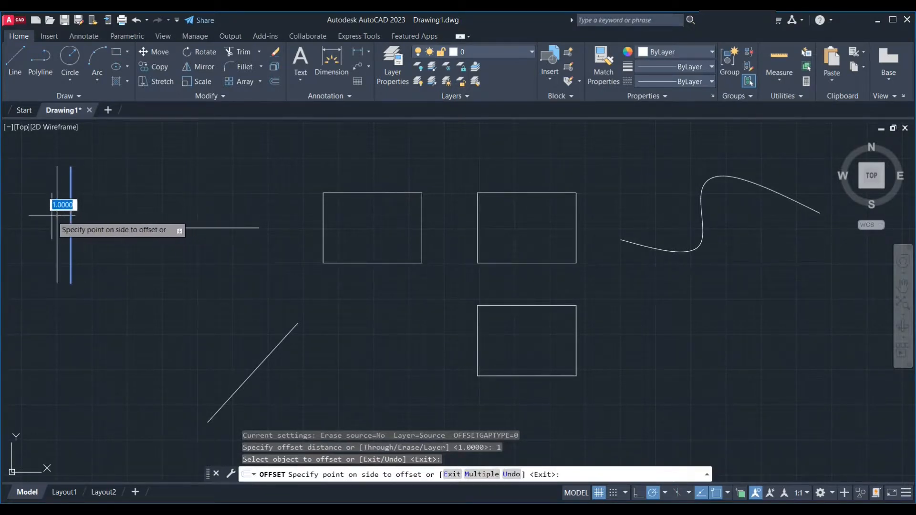
{"action": "left_click", "coordinate": [97, 214]}
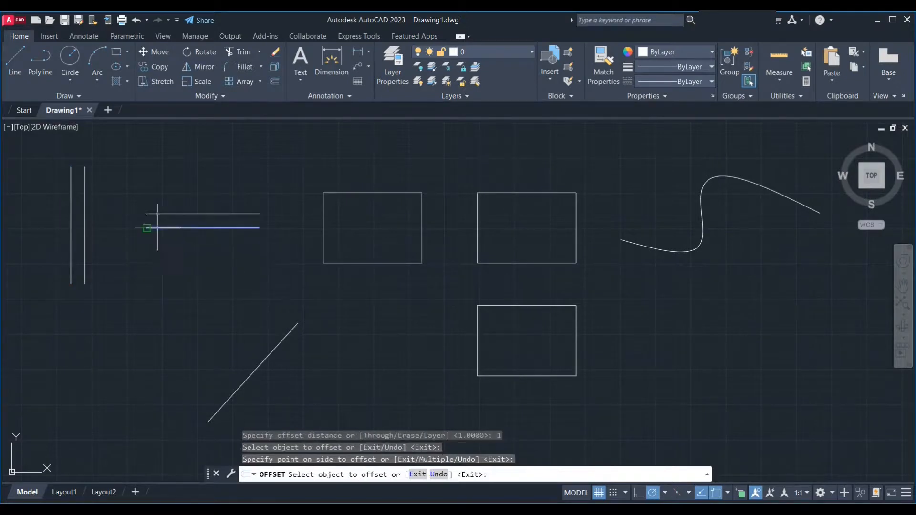
Offset the horizontal line downward seven times at a distance of 1, each copy taken from the previous one
{"action": "left_click", "coordinate": [157, 228]}
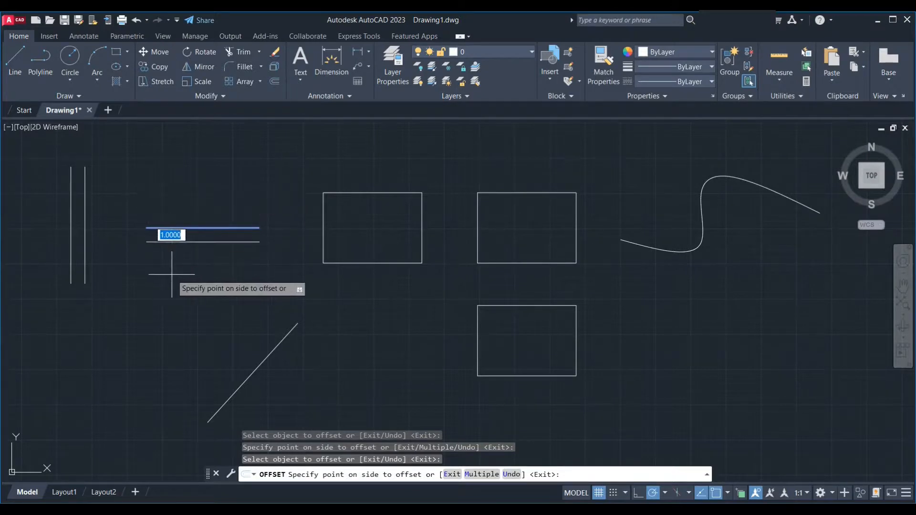
{"action": "left_click", "coordinate": [184, 261]}
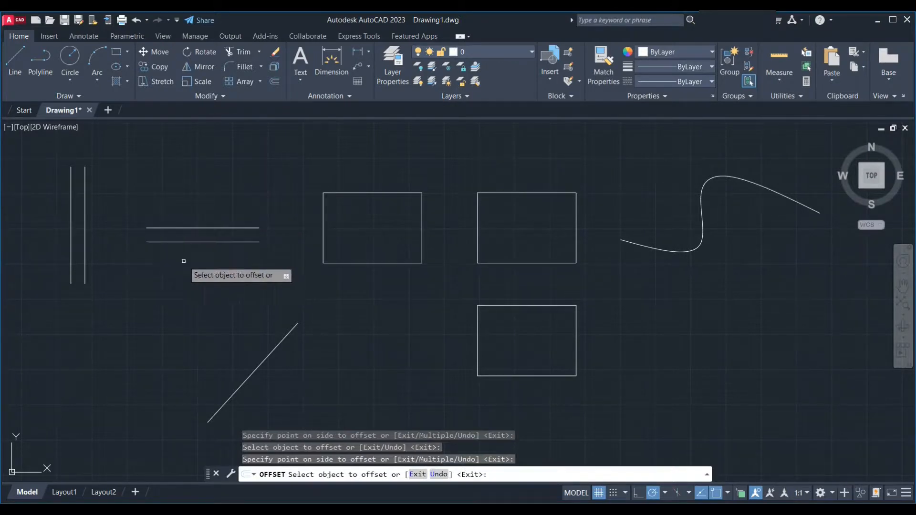
{"action": "left_click", "coordinate": [216, 242]}
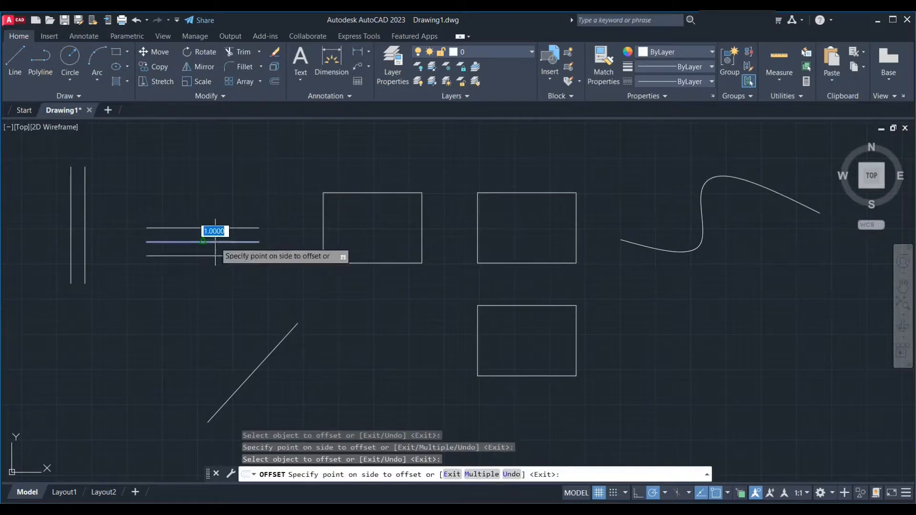
{"action": "left_click", "coordinate": [218, 270]}
{"action": "left_click", "coordinate": [221, 259]}
{"action": "left_click", "coordinate": [221, 292]}
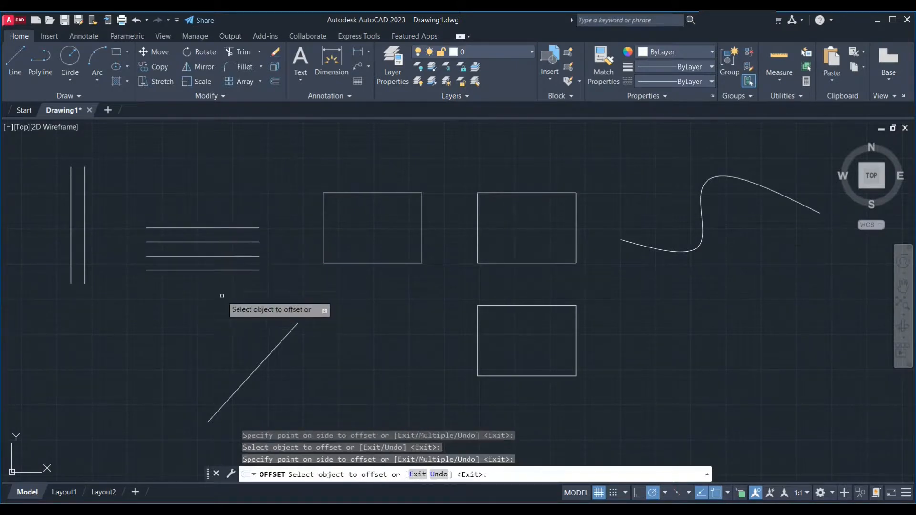
{"action": "left_click", "coordinate": [223, 270]}
{"action": "left_click", "coordinate": [223, 281]}
{"action": "left_click", "coordinate": [221, 284]}
{"action": "left_click", "coordinate": [222, 310]}
{"action": "left_click", "coordinate": [224, 299]}
{"action": "left_click", "coordinate": [225, 323]}
{"action": "left_click", "coordinate": [225, 312]}
{"action": "left_click", "coordinate": [218, 338]}
Offset the original horizontal line upward three times at a distance of 1, each copy taken from the previous one, and end the command
{"action": "left_click", "coordinate": [221, 228]}
{"action": "left_click", "coordinate": [221, 205]}
{"action": "left_click", "coordinate": [221, 213]}
{"action": "left_click", "coordinate": [220, 192]}
{"action": "left_click", "coordinate": [220, 200]}
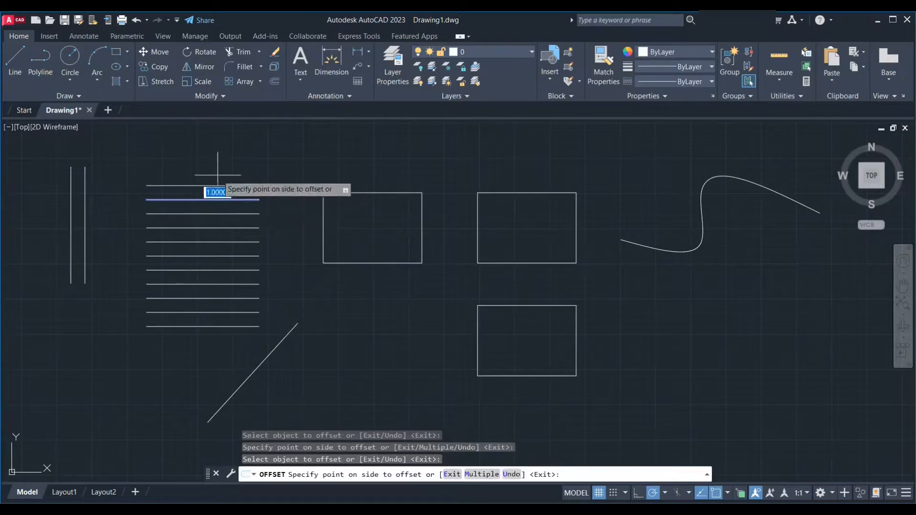
{"action": "left_click", "coordinate": [219, 184]}
{"action": "key", "text": "Escape"}
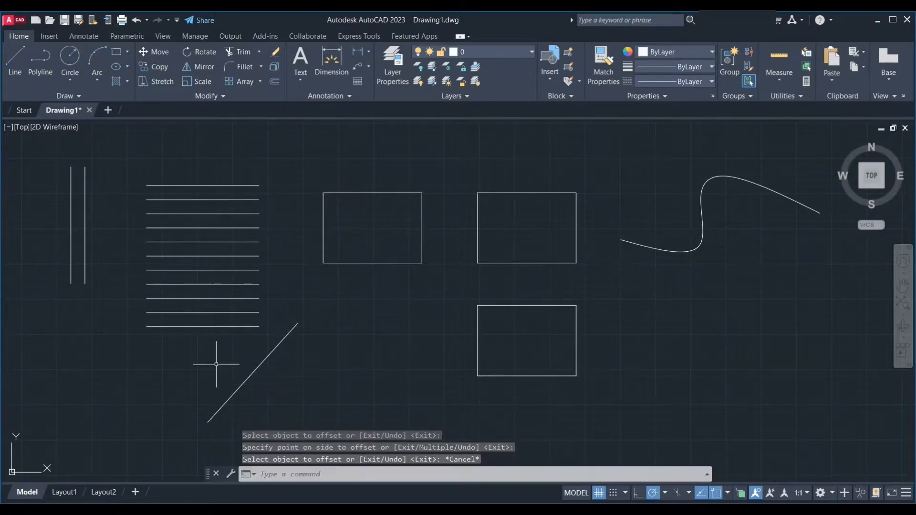
Offset the lowest horizontal line downward nineteen times at 0.5 spacing with the Multiple option
{"action": "type", "text": "o"}
{"action": "key", "text": "Return"}
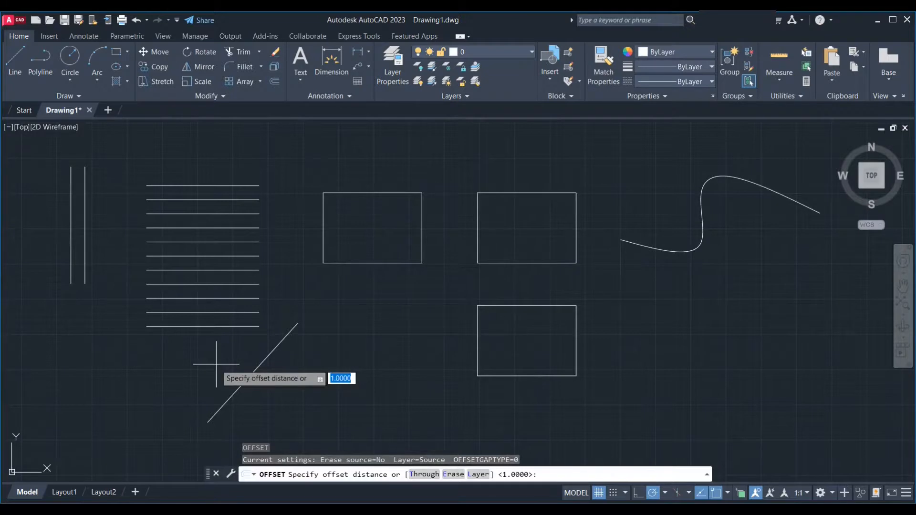
{"action": "type", "text": "0"}
{"action": "key", "text": "Return"}
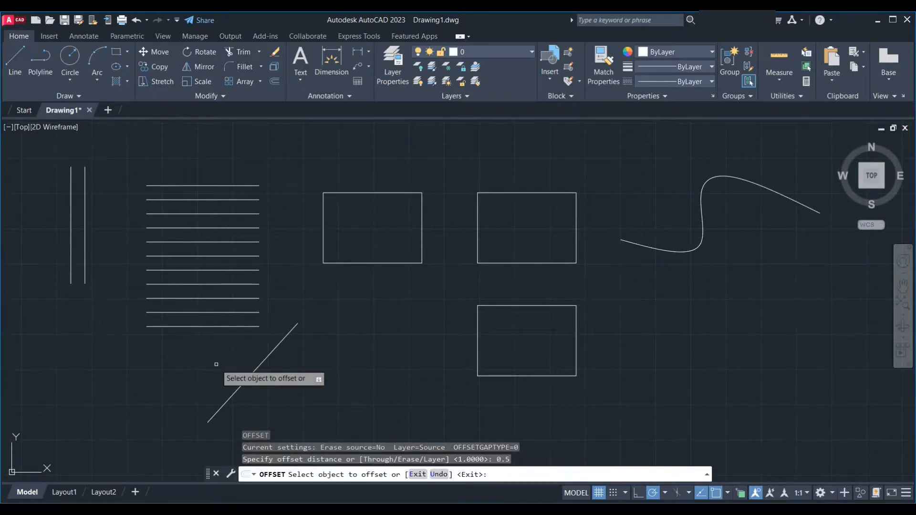
{"action": "left_click", "coordinate": [217, 327]}
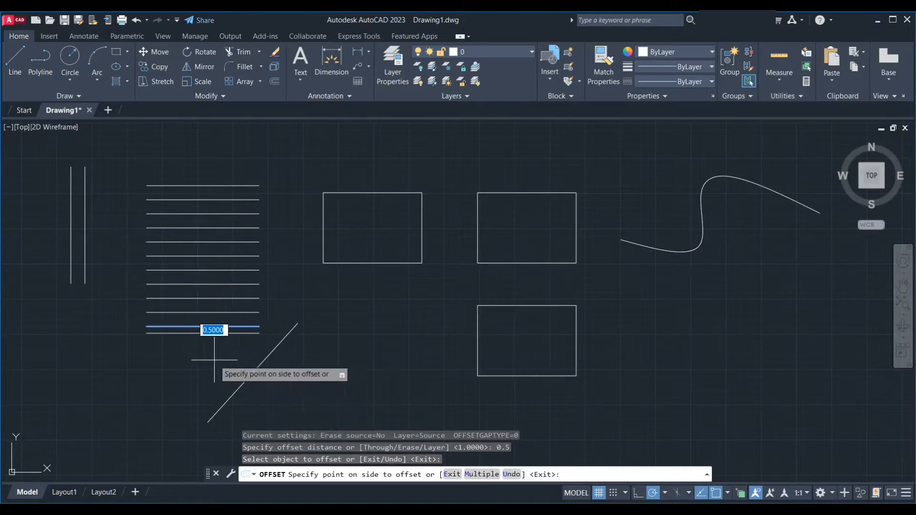
{"action": "type", "text": "M"}
{"action": "key", "text": "Return"}
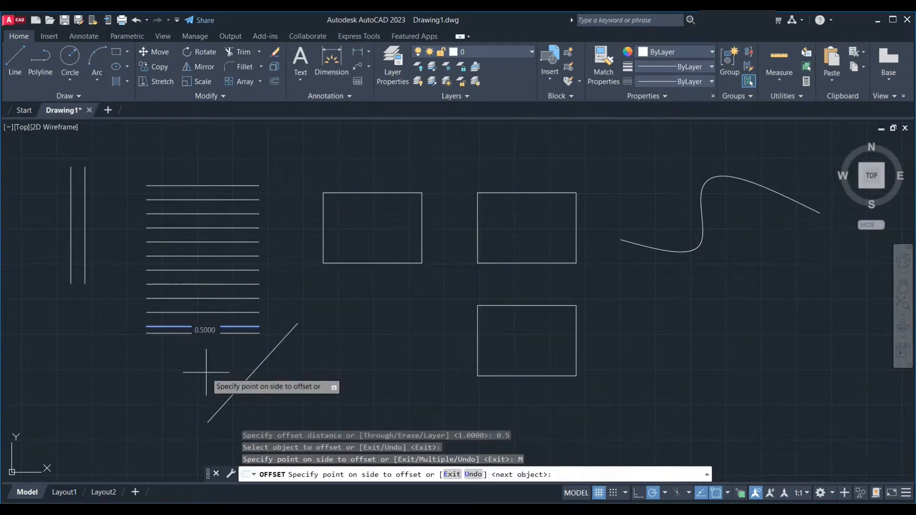
{"action": "left_click", "coordinate": [206, 373]}
{"action": "left_click", "coordinate": [206, 380]}
{"action": "left_click", "coordinate": [206, 385]}
{"action": "left_click", "coordinate": [206, 391]}
{"action": "middle_click_drag", "start_coordinate": [205, 392], "coordinate": [259, 324]}
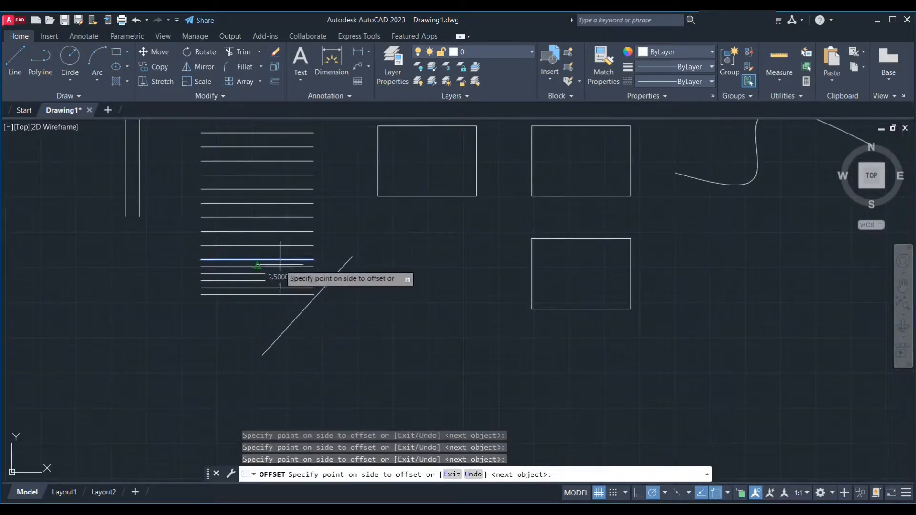
{"action": "left_click", "coordinate": [234, 328]}
{"action": "left_click", "coordinate": [234, 336]}
{"action": "left_click", "coordinate": [232, 355]}
{"action": "left_click", "coordinate": [231, 365]}
{"action": "left_click", "coordinate": [231, 369]}
{"action": "left_click", "coordinate": [231, 385]}
{"action": "left_click", "coordinate": [231, 400]}
{"action": "left_click", "coordinate": [232, 410]}
{"action": "left_click", "coordinate": [231, 414]}
{"action": "left_click", "coordinate": [231, 419]}
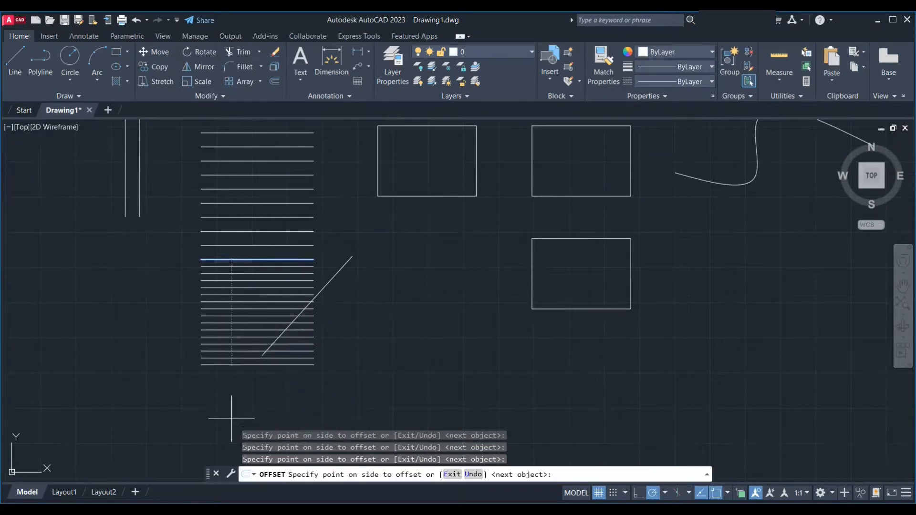
{"action": "left_click", "coordinate": [232, 425]}
{"action": "left_click", "coordinate": [232, 429]}
{"action": "left_click", "coordinate": [232, 430]}
{"action": "left_click", "coordinate": [232, 433]}
{"action": "left_click", "coordinate": [232, 436]}
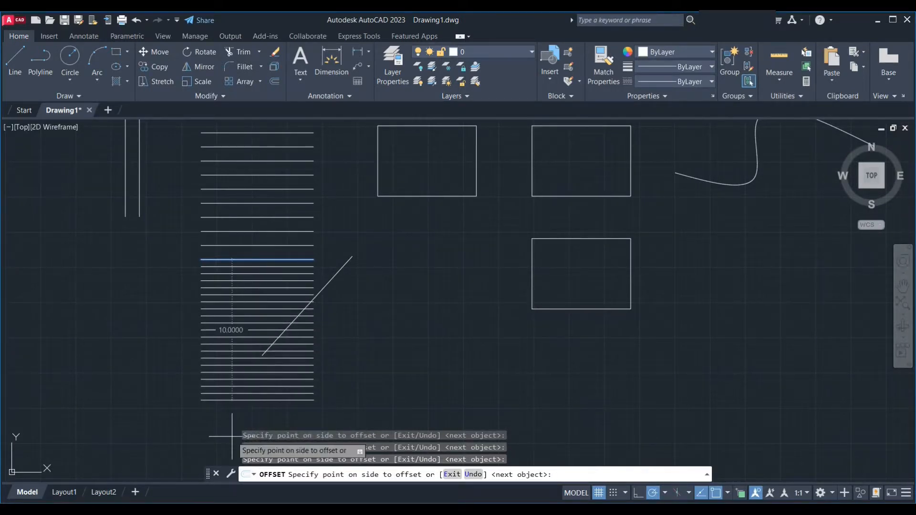
Add seven copies of the same line upward at 0.5 spacing and end the Offset command
{"action": "left_click", "coordinate": [243, 194]}
{"action": "left_click", "coordinate": [247, 181]}
{"action": "left_click", "coordinate": [248, 170]}
{"action": "left_click", "coordinate": [249, 154]}
{"action": "left_click", "coordinate": [250, 147]}
{"action": "left_click", "coordinate": [250, 146]}
{"action": "left_click", "coordinate": [249, 145]}
{"action": "scroll", "coordinate": [273, 299], "scroll_direction": "down", "scroll_amount": 1}
{"action": "key", "text": "Escape"}
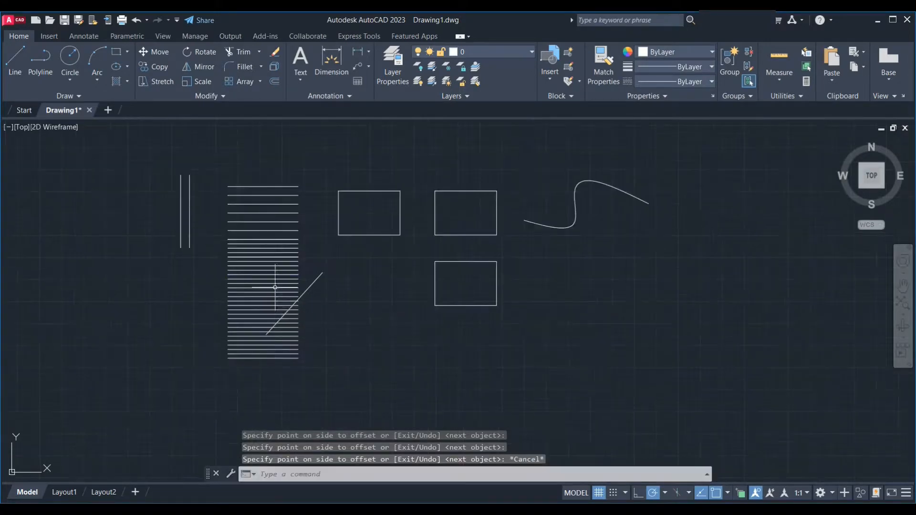
Offset the topmost horizontal line upward six times at a distance of 1, each copy taken from the previous one
{"action": "scroll", "coordinate": [270, 184], "scroll_direction": "up", "scroll_amount": 3}
{"action": "key", "text": "Return"}
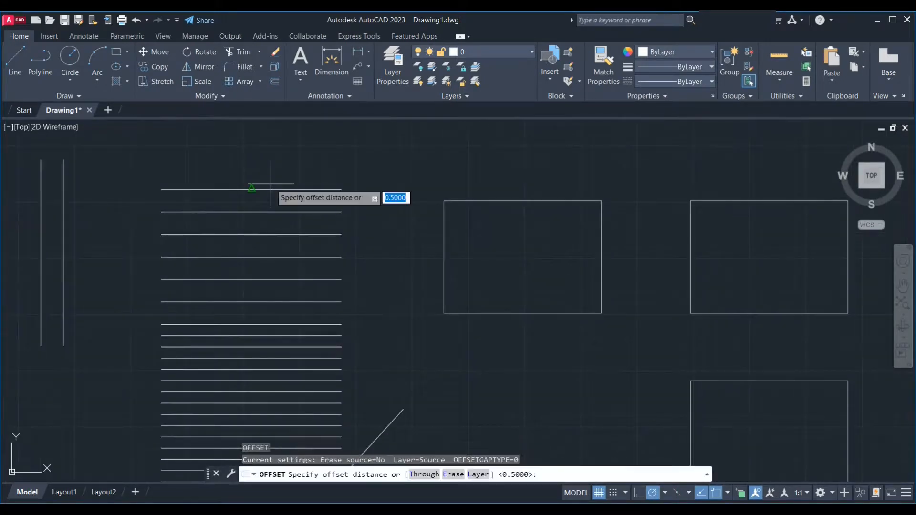
{"action": "key", "text": "Return"}
{"action": "left_click", "coordinate": [271, 189]}
{"action": "left_click", "coordinate": [271, 176]}
{"action": "left_click", "coordinate": [271, 167]}
{"action": "left_click", "coordinate": [271, 145]}
{"action": "left_click", "coordinate": [271, 143]}
{"action": "left_click", "coordinate": [271, 125]}
{"action": "scroll", "coordinate": [341, 305], "scroll_direction": "down", "scroll_amount": 4}
{"action": "left_click", "coordinate": [322, 233]}
{"action": "left_click", "coordinate": [317, 220]}
{"action": "left_click", "coordinate": [316, 226]}
{"action": "left_click", "coordinate": [315, 215]}
{"action": "left_click", "coordinate": [315, 215]}
{"action": "left_click", "coordinate": [315, 206]}
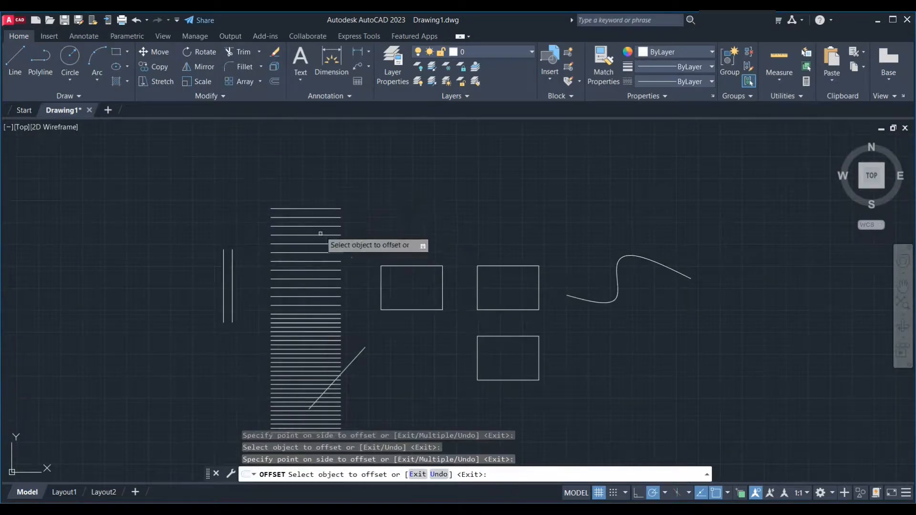
{"action": "key", "text": "Escape"}
Offset the two vertical lines outward by 1, one to each side, with the Erase option set to Yes
{"action": "scroll", "coordinate": [349, 463], "scroll_direction": "up", "scroll_amount": 2}
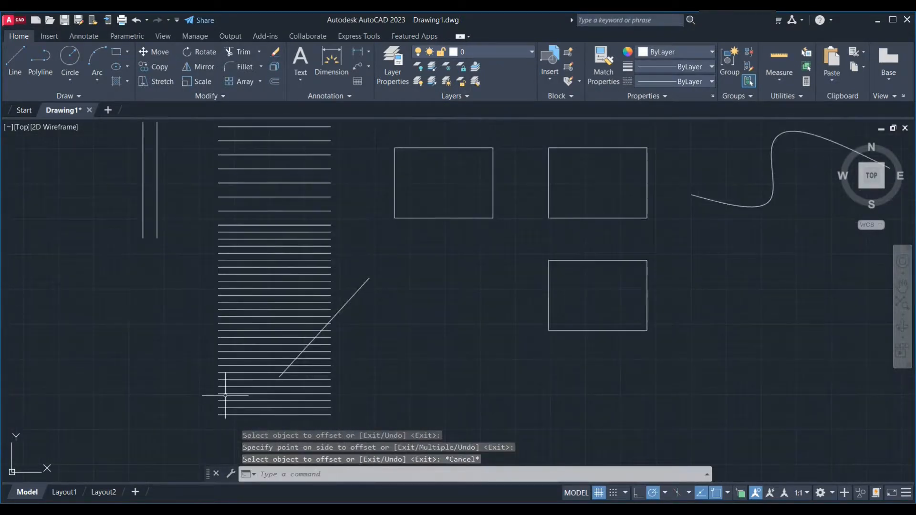
{"action": "key", "text": "Return"}
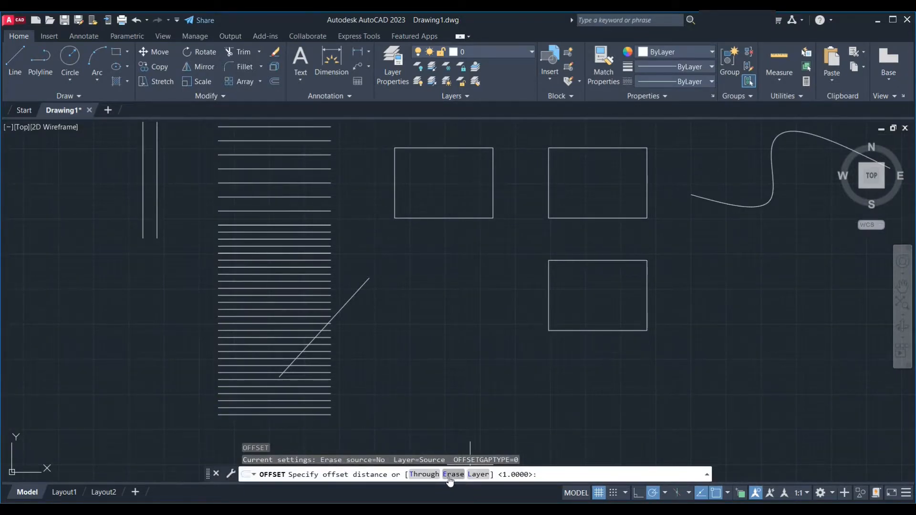
{"action": "type", "text": "E"}
{"action": "key", "text": "Return"}
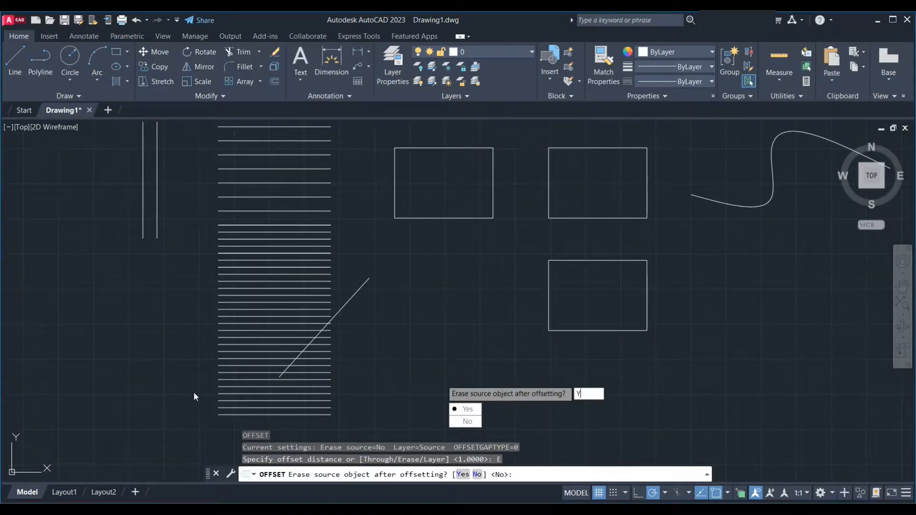
{"action": "key", "text": "Return"}
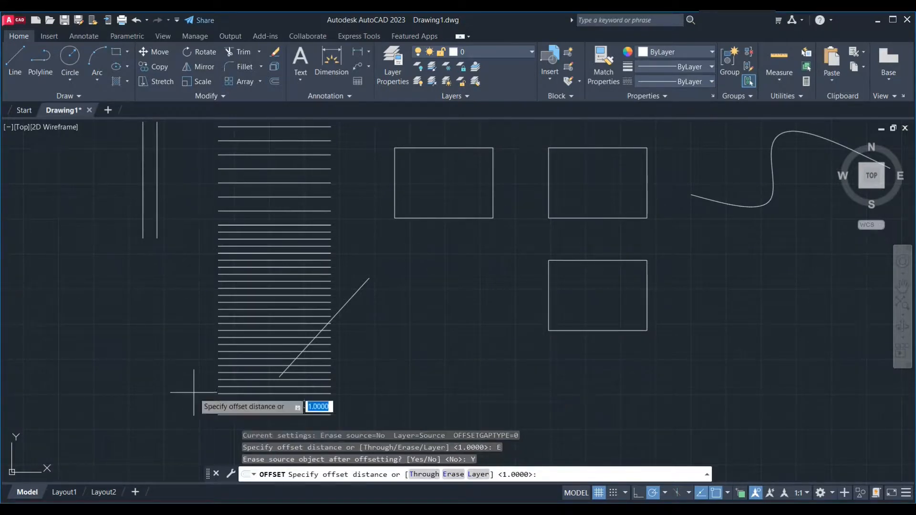
{"action": "key", "text": "Return"}
{"action": "left_click", "coordinate": [157, 225]}
{"action": "left_click", "coordinate": [159, 238]}
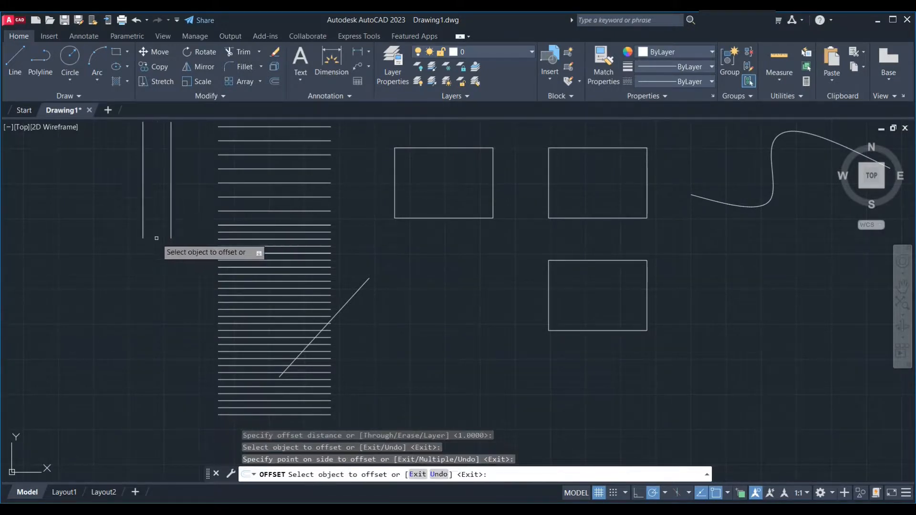
{"action": "left_click", "coordinate": [142, 225]}
{"action": "left_click", "coordinate": [105, 226]}
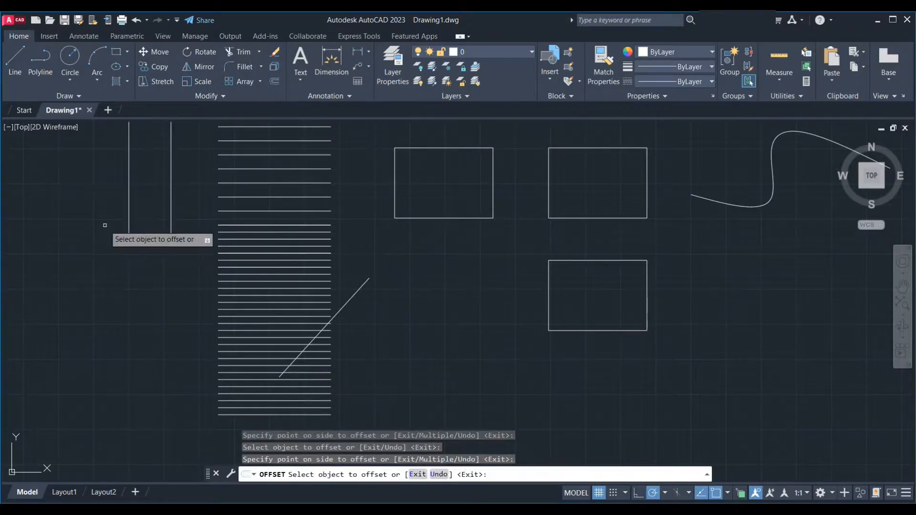
{"action": "key", "text": "Escape"}
Set Offset's Erase source option back to No and leave the command
{"action": "type", "text": "O"}
{"action": "key", "text": "Return"}
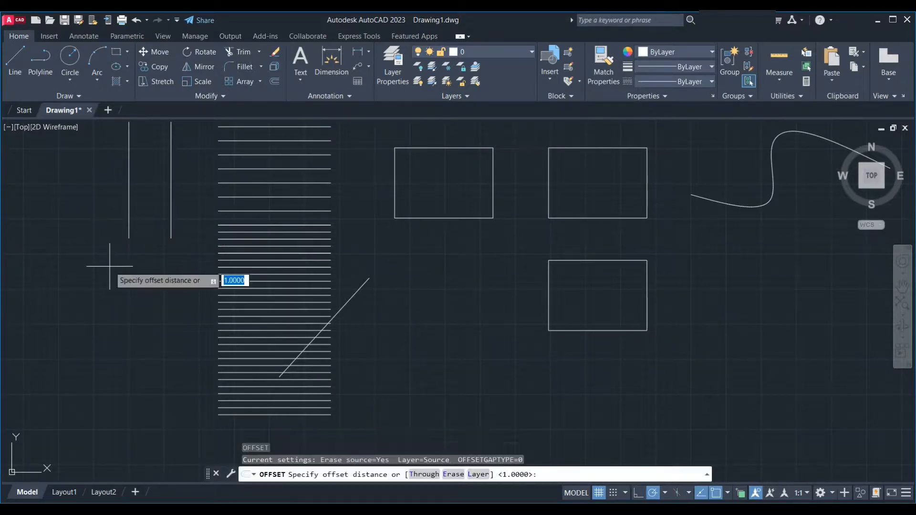
{"action": "type", "text": "E"}
{"action": "key", "text": "Return"}
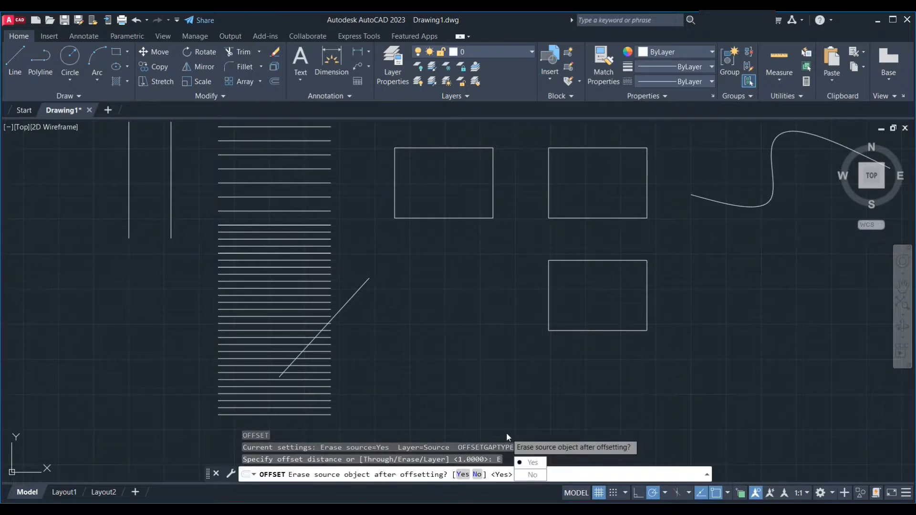
{"action": "type", "text": "N"}
{"action": "key", "text": "Return"}
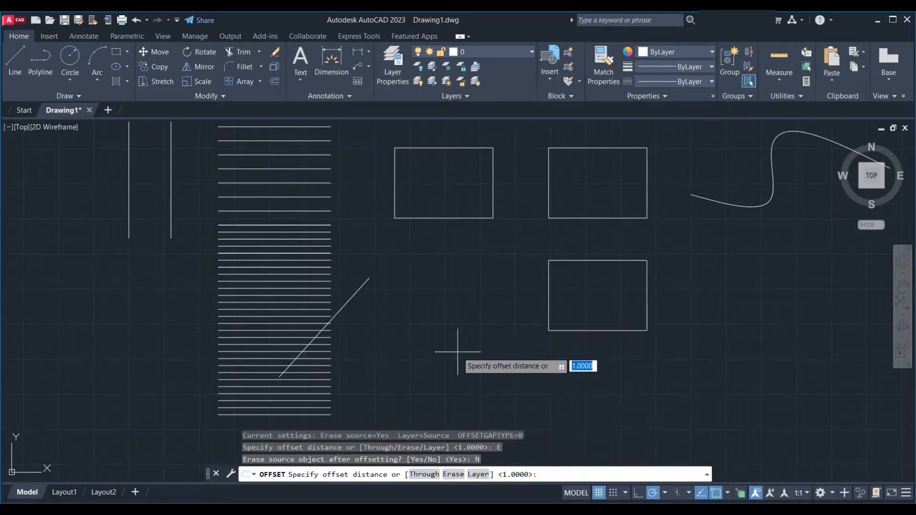
{"action": "key", "text": "Escape"}
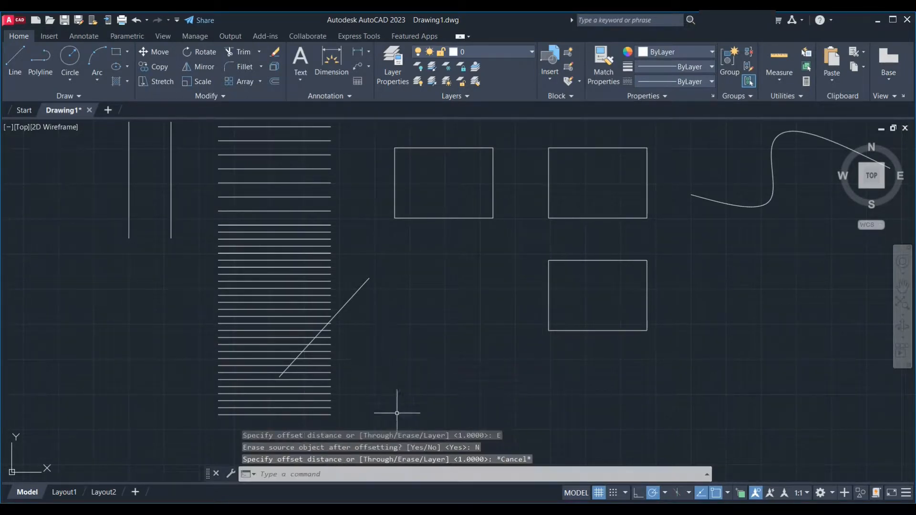
Offset the diagonal line through the lower-right corner of the left rectangle using the Through option
{"action": "key", "text": "Return"}
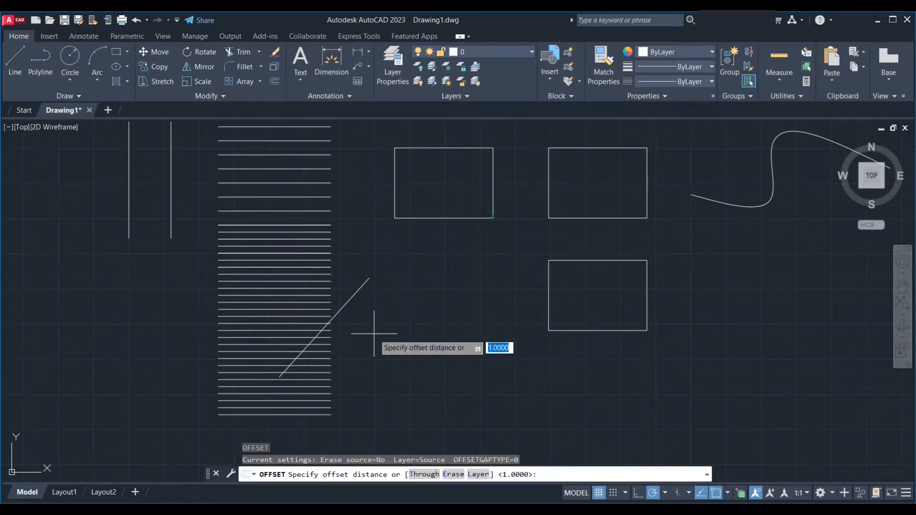
{"action": "type", "text": "T"}
{"action": "key", "text": "Return"}
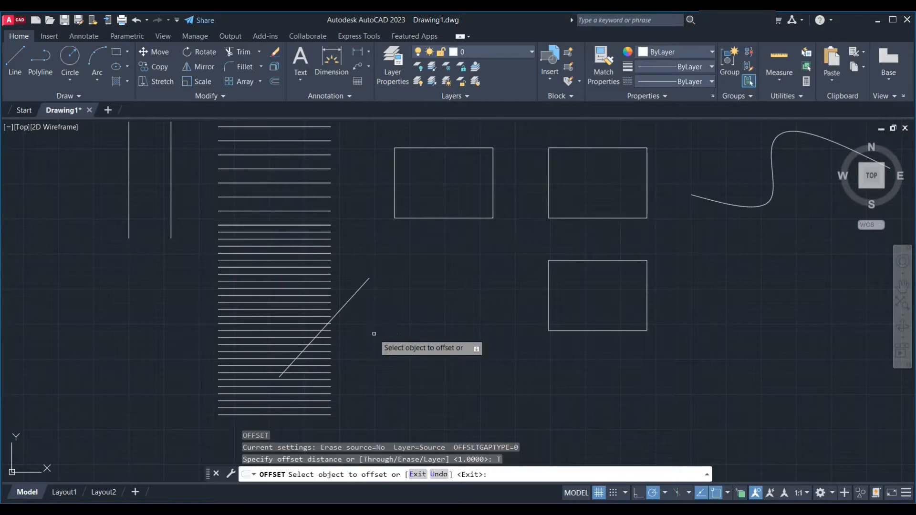
{"action": "left_click", "coordinate": [361, 286]}
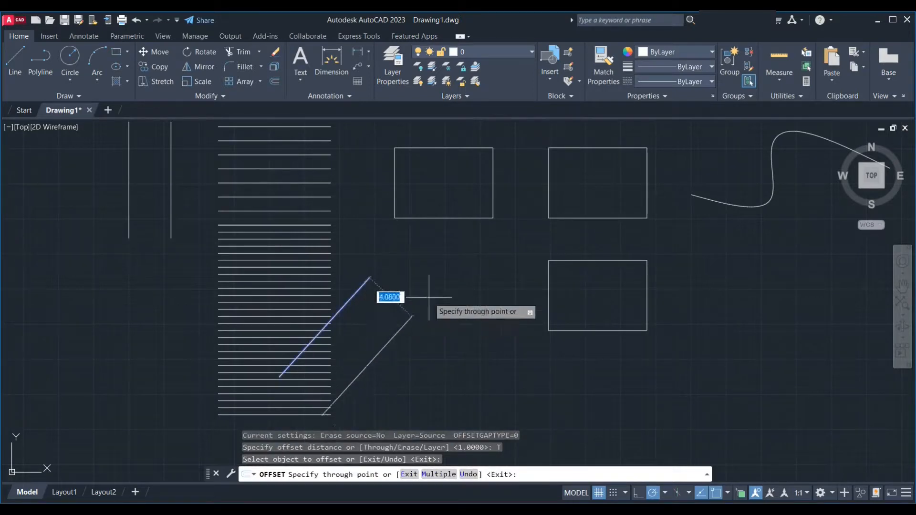
{"action": "left_click", "coordinate": [490, 218]}
Offset the right vertical line through the left ends of the horizontal lines, and that copy through their right ends
{"action": "scroll", "coordinate": [444, 328], "scroll_direction": "down", "scroll_amount": 2}
{"action": "scroll", "coordinate": [289, 232], "scroll_direction": "up", "scroll_amount": 2}
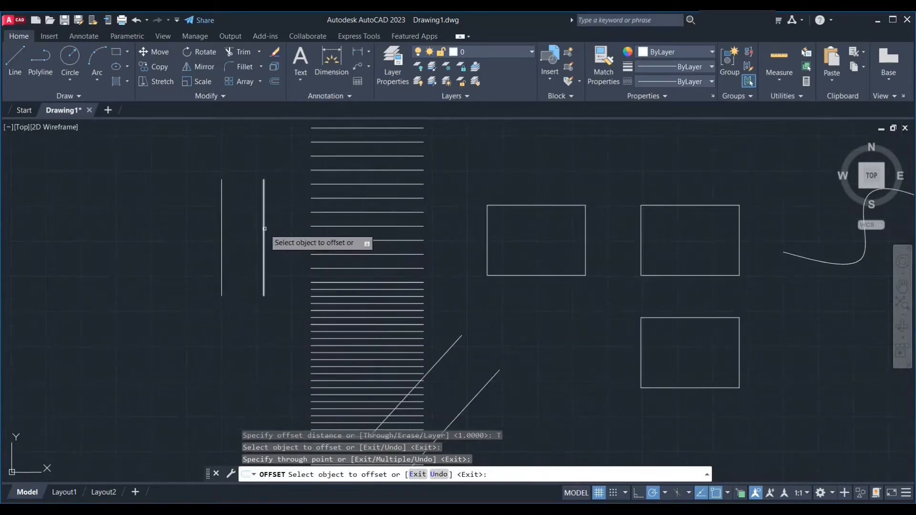
{"action": "left_click", "coordinate": [263, 231]}
{"action": "left_click", "coordinate": [311, 222]}
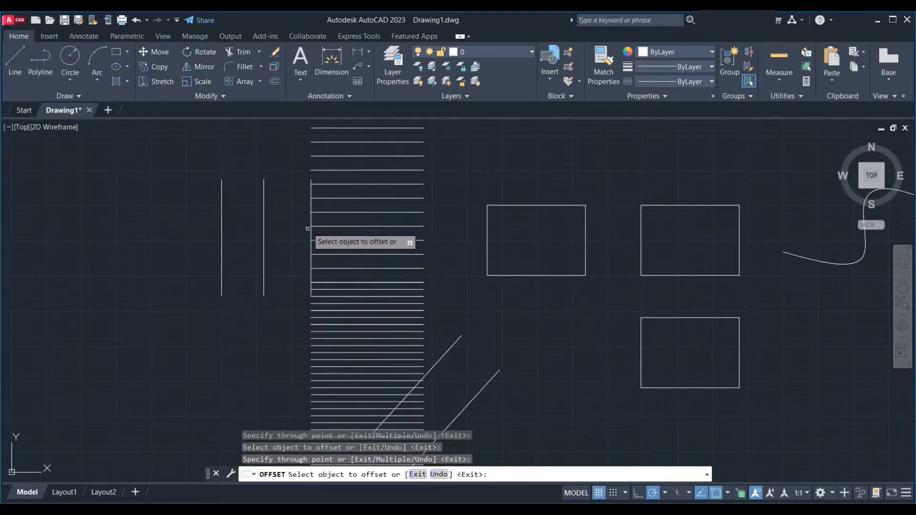
{"action": "left_click", "coordinate": [310, 221]}
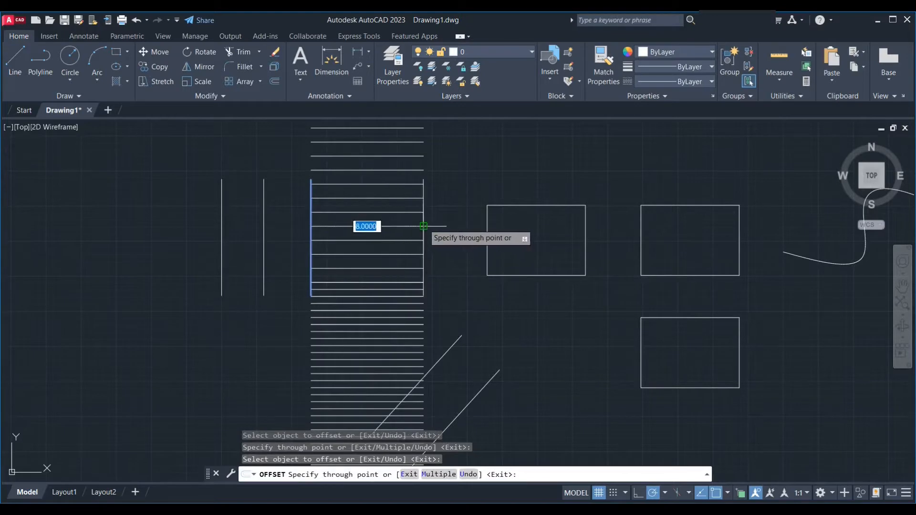
{"action": "left_click", "coordinate": [423, 227]}
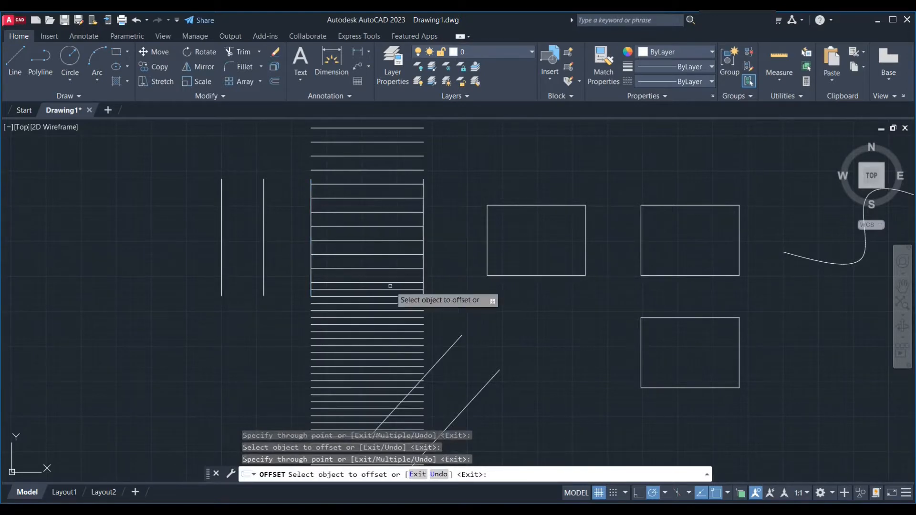
Try offsetting a horizontal line through the upper end of the rightmost vertical copy, and undo that offset
{"action": "left_click", "coordinate": [388, 198]}
{"action": "left_click", "coordinate": [432, 181]}
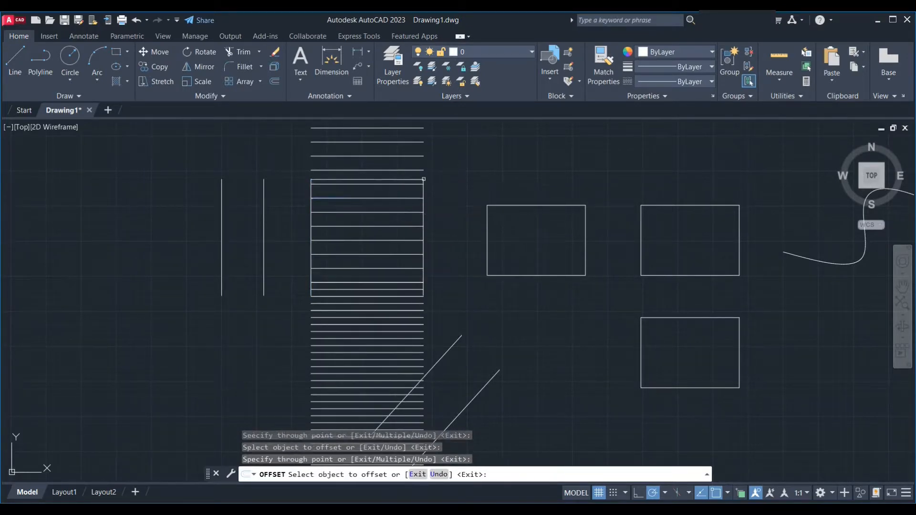
{"action": "scroll", "coordinate": [266, 267], "scroll_direction": "down", "scroll_amount": 2}
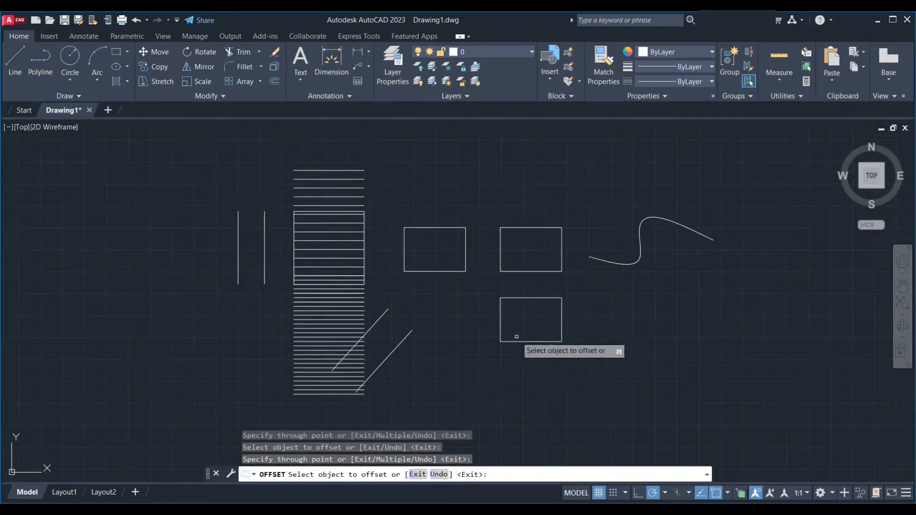
{"action": "key", "text": "ctrl+z"}
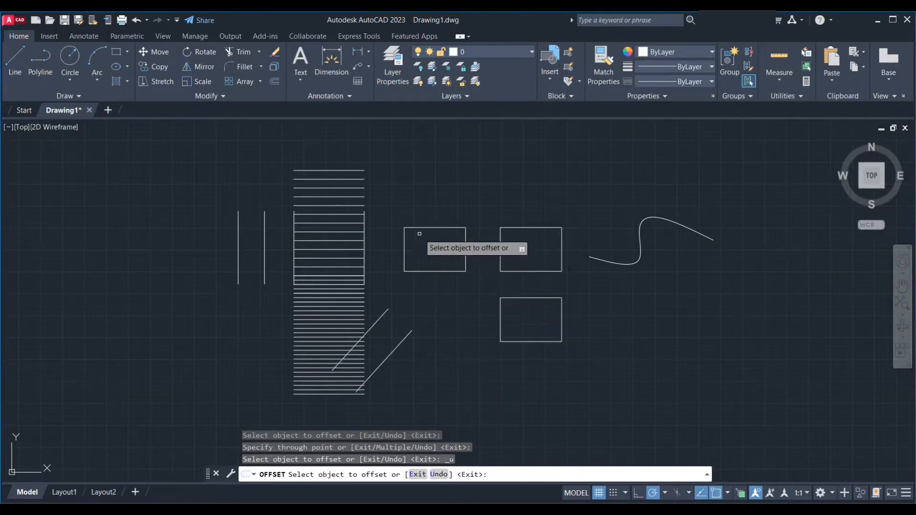
Offset the left rectangle inward by a distance of 1
{"action": "scroll", "coordinate": [432, 233], "scroll_direction": "up", "scroll_amount": 4}
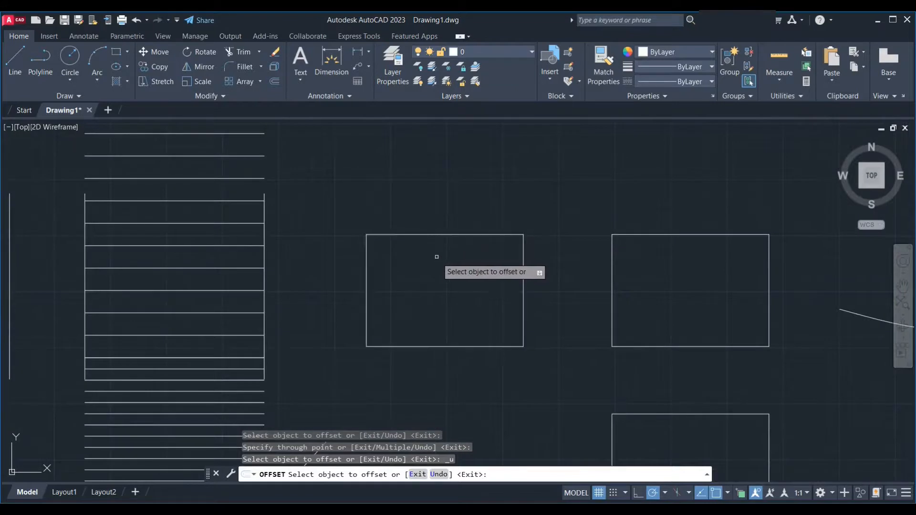
{"action": "key", "text": "Return"}
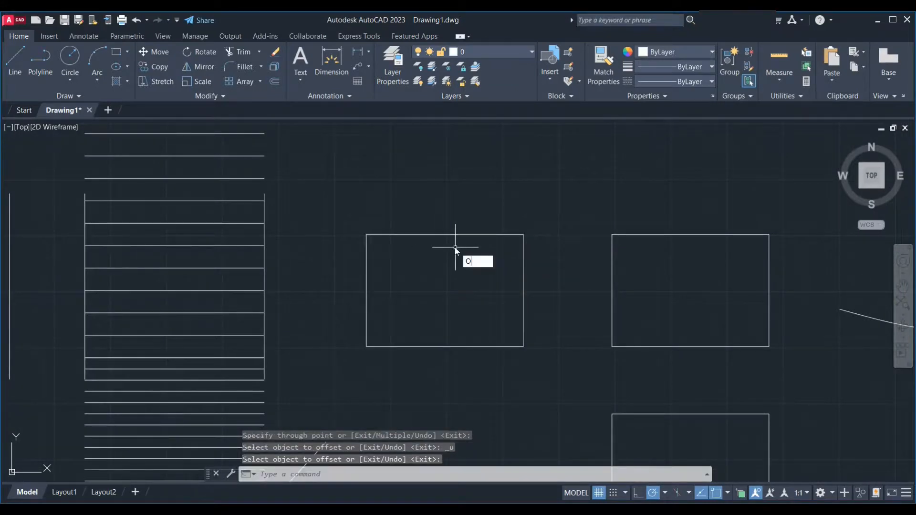
{"action": "key", "text": "Return"}
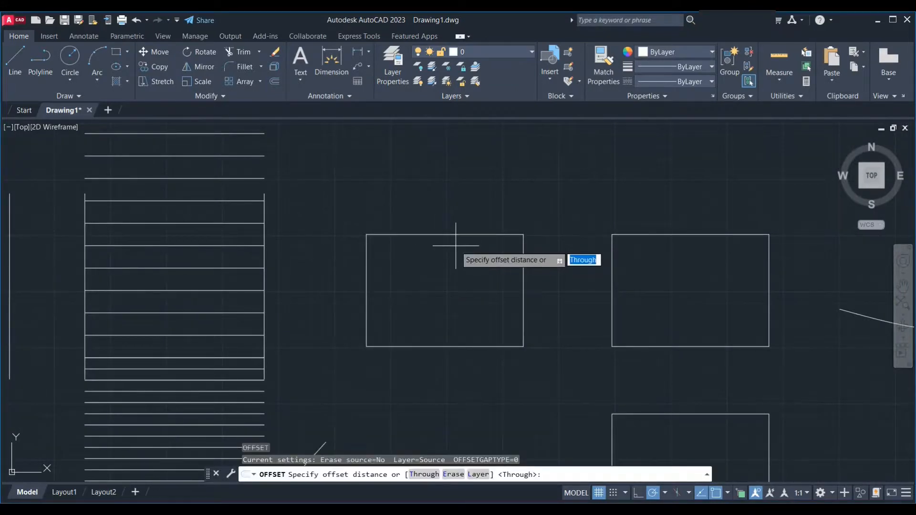
{"action": "type", "text": "1"}
{"action": "key", "text": "Return"}
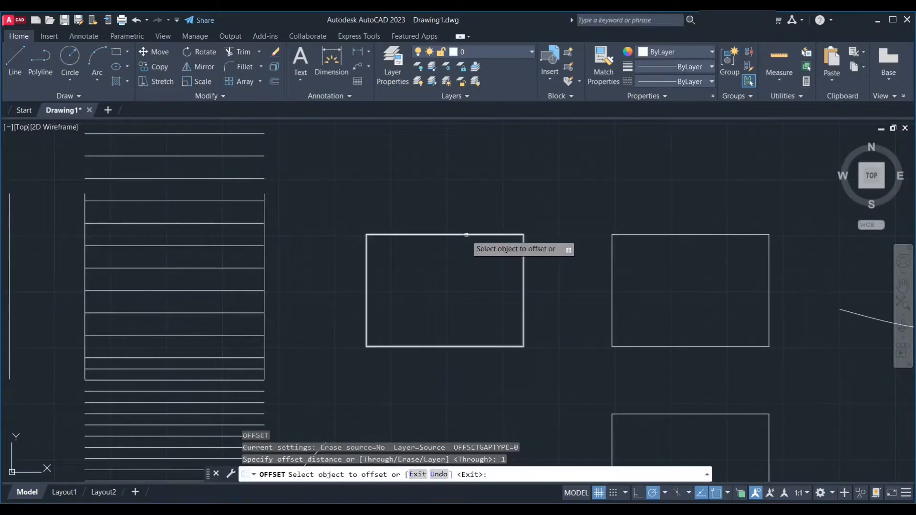
{"action": "middle_click_drag", "start_coordinate": [450, 280], "coordinate": [326, 246]}
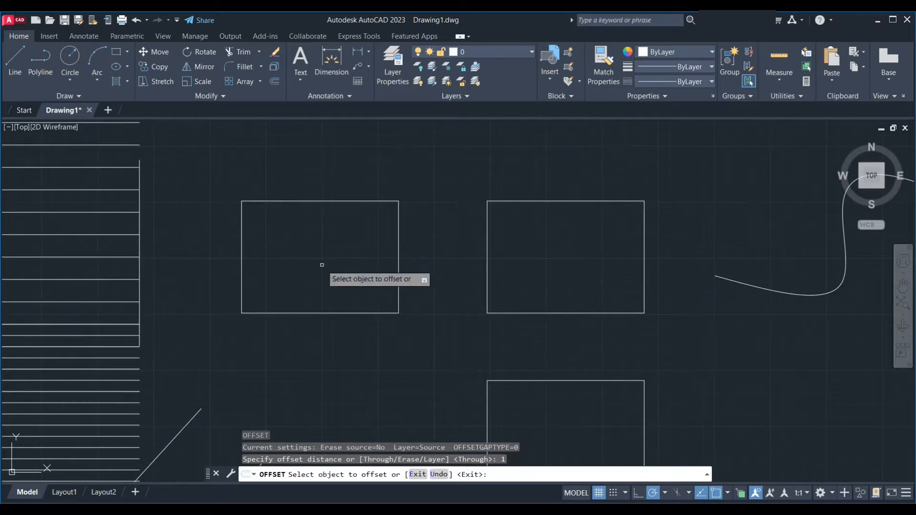
{"action": "left_click", "coordinate": [348, 201]}
{"action": "left_click", "coordinate": [348, 246]}
Offset the top line of the upper-right rectangle inward by the same distance of 1, and end the command
{"action": "left_click", "coordinate": [530, 201]}
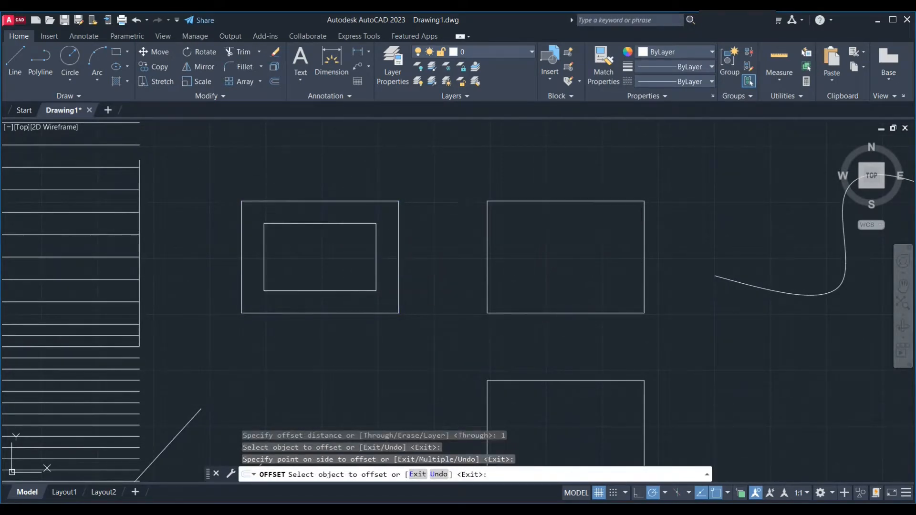
{"action": "left_click", "coordinate": [530, 248]}
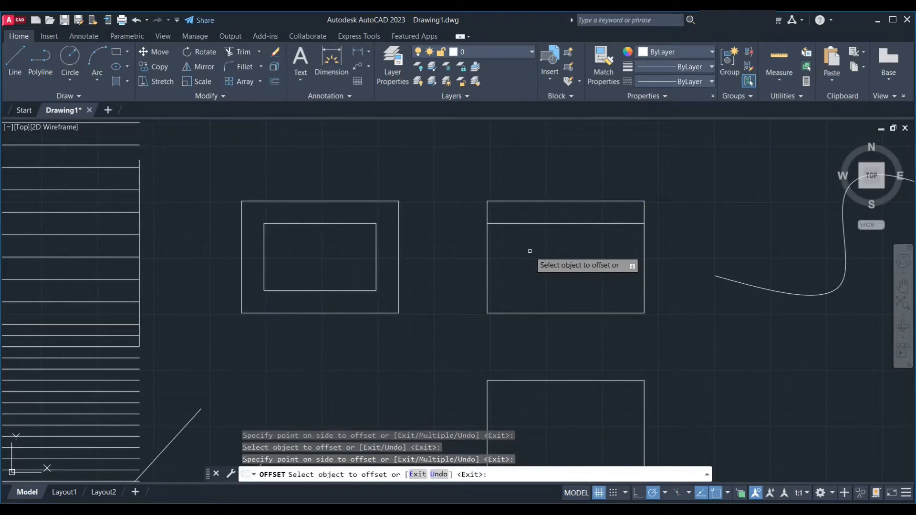
{"action": "key", "text": "Escape"}
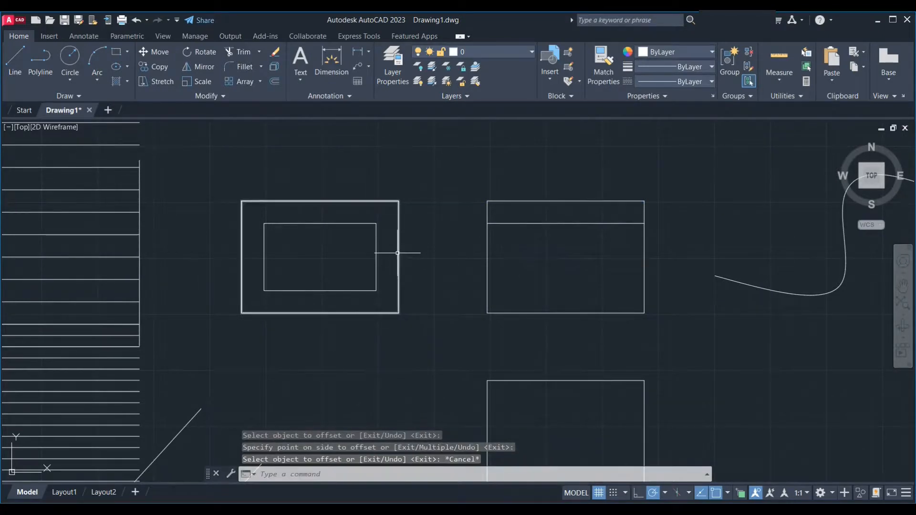
Select the left rectangle's outline, then two sides of the upper-right rectangle, to compare how they are built, and clear each selection
{"action": "left_click", "coordinate": [398, 253]}
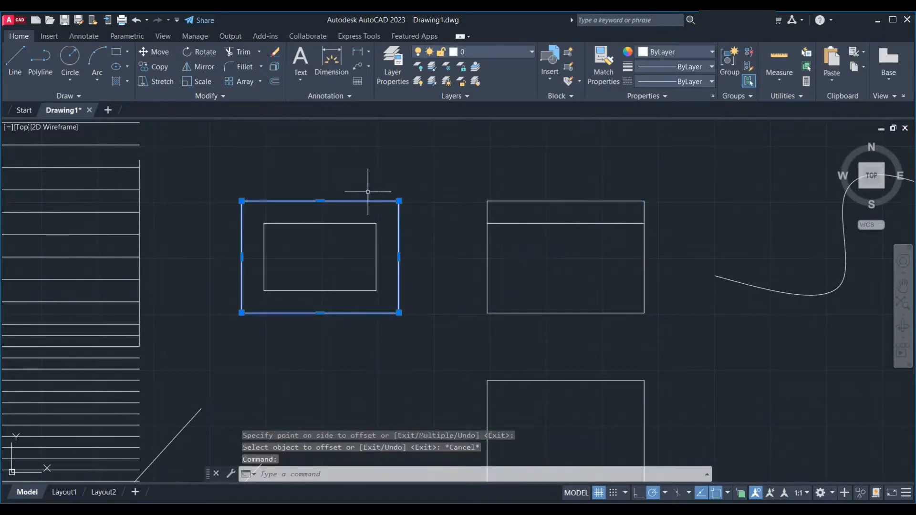
{"action": "key", "text": "Escape"}
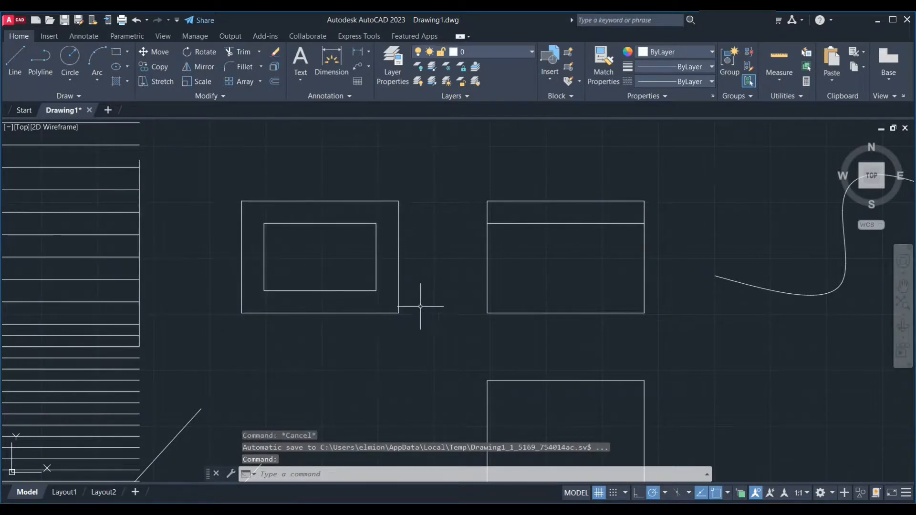
{"action": "left_click", "coordinate": [595, 200]}
{"action": "left_click", "coordinate": [643, 245]}
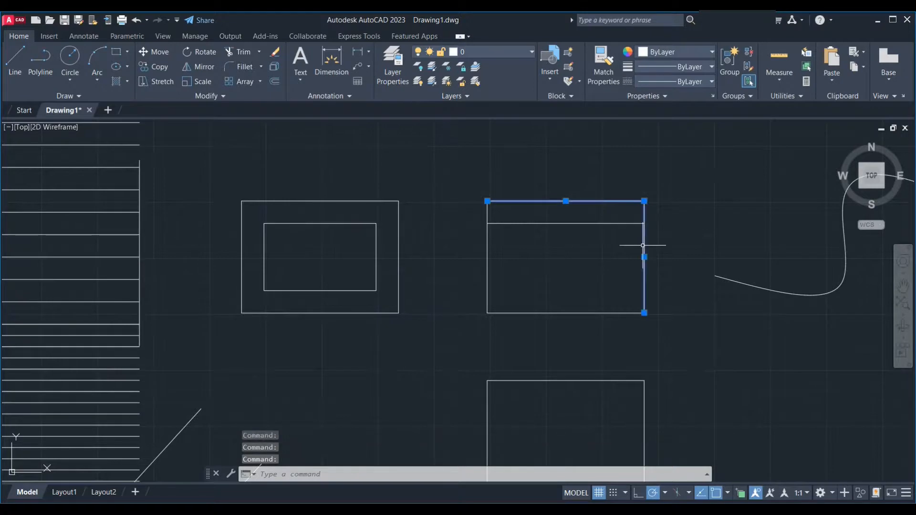
{"action": "key", "text": "Escape"}
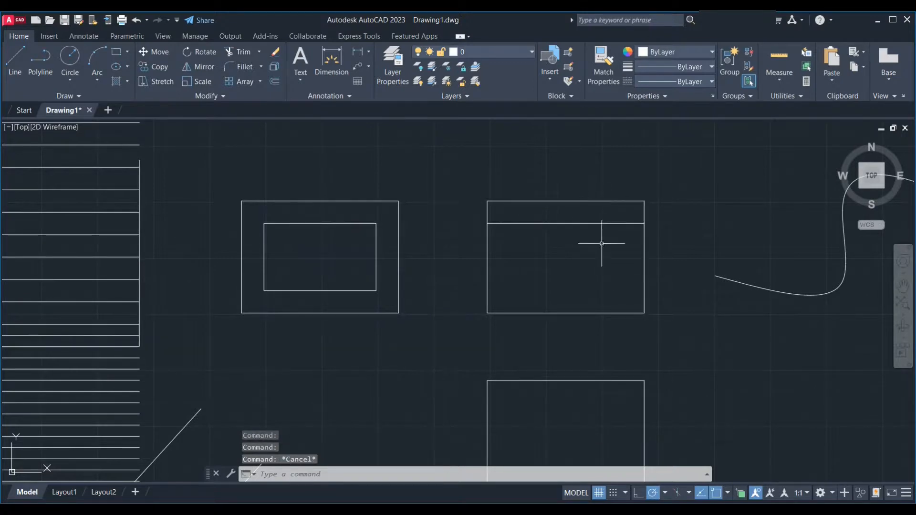
Offset the right, bottom and left lines of the upper-right rectangle inward by 1
{"action": "type", "text": "o"}
{"action": "key", "text": "Return"}
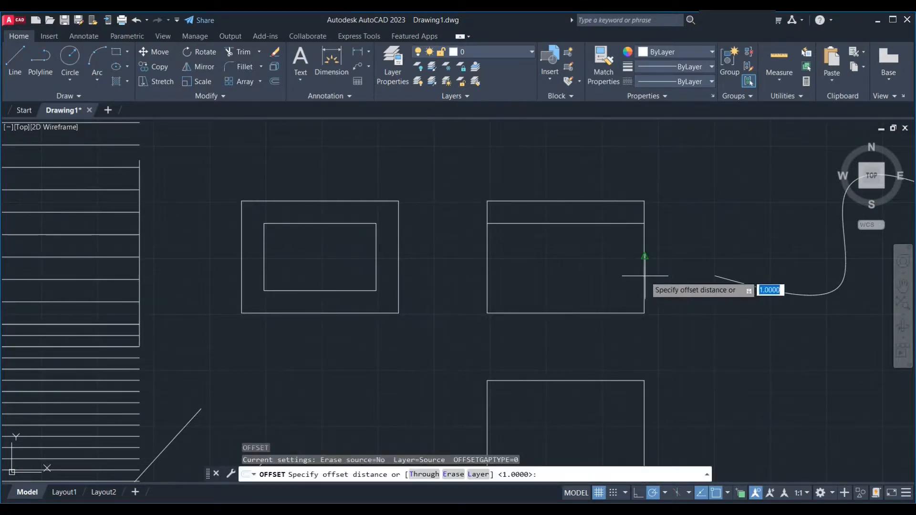
{"action": "key", "text": "Return"}
{"action": "left_click", "coordinate": [644, 261]}
{"action": "left_click", "coordinate": [629, 261]}
{"action": "left_click", "coordinate": [606, 309]}
{"action": "left_click", "coordinate": [610, 313]}
{"action": "left_click", "coordinate": [505, 264]}
{"action": "left_click", "coordinate": [488, 261]}
{"action": "left_click", "coordinate": [545, 261]}
{"action": "key", "text": "Escape"}
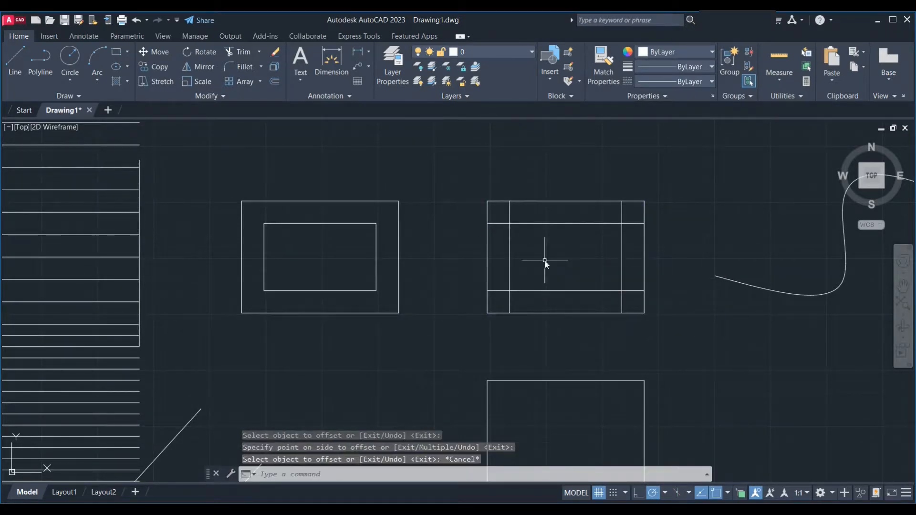
Fillet the upper-left corner of the offset lines inside the upper-right rectangle with radius 0
{"action": "type", "text": "f"}
{"action": "key", "text": "Return"}
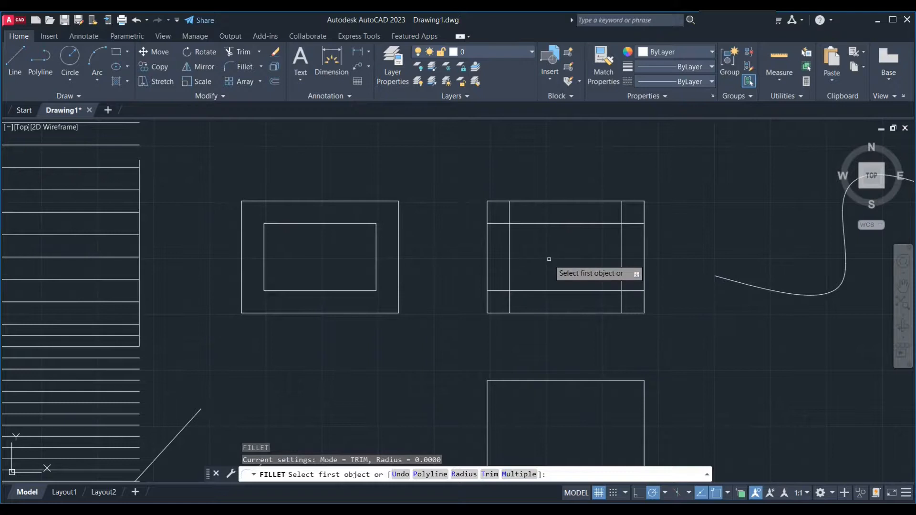
{"action": "left_click", "coordinate": [521, 223]}
{"action": "left_click", "coordinate": [510, 241]}
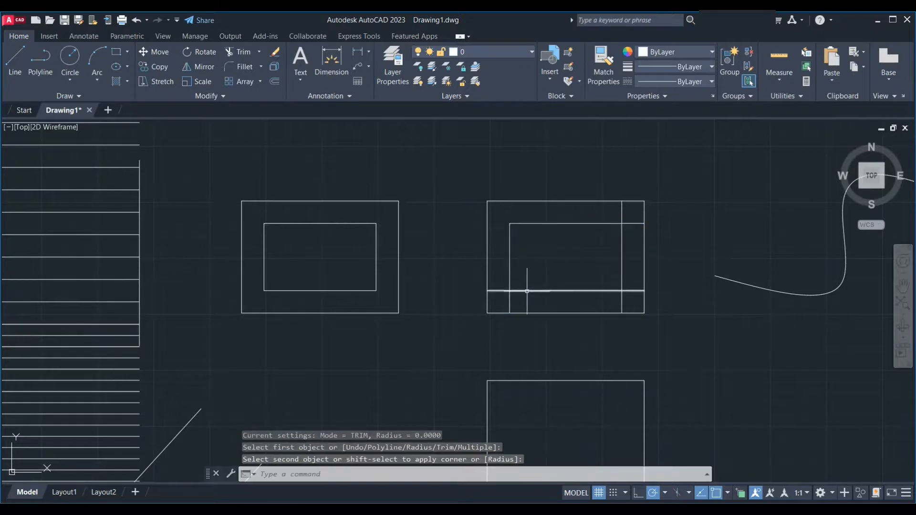
Fillet the three remaining corners of the inner lines in the upper-right rectangle with radius 0, using the Multiple option
{"action": "key", "text": "Return"}
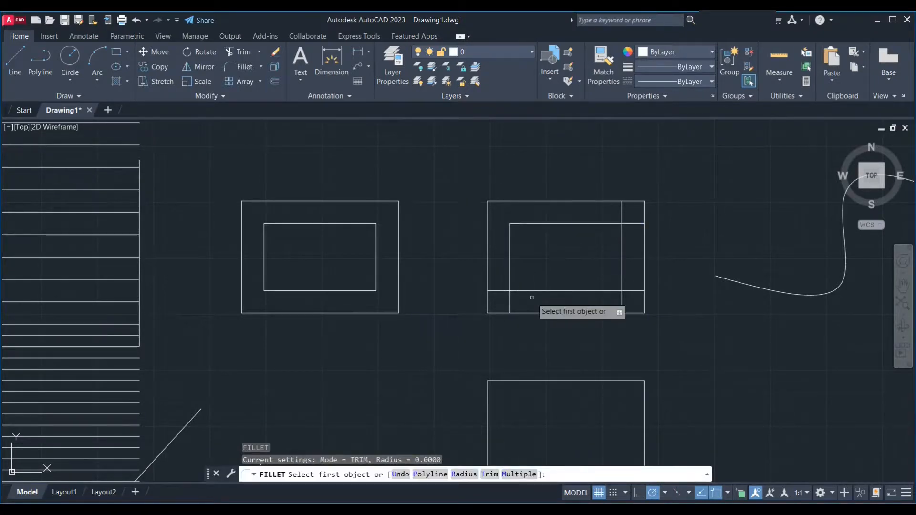
{"action": "type", "text": "M"}
{"action": "key", "text": "Return"}
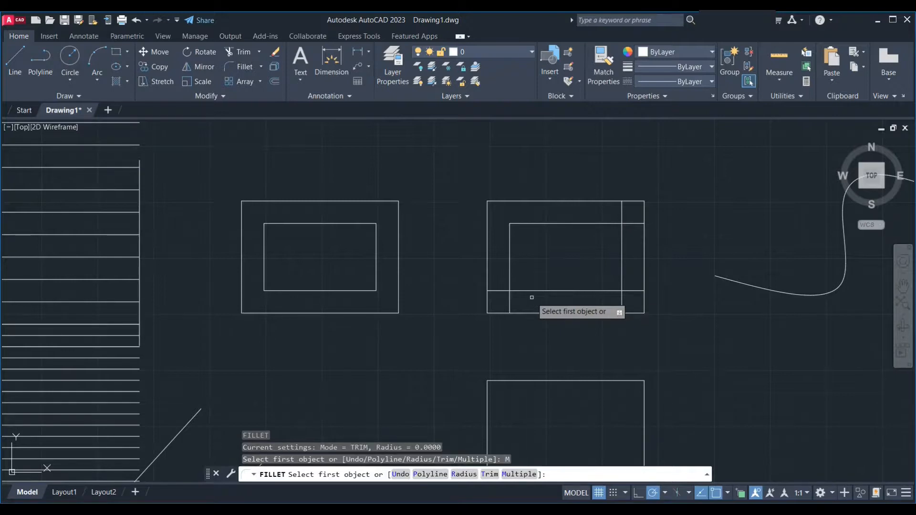
{"action": "left_click", "coordinate": [508, 263]}
{"action": "left_click", "coordinate": [529, 291]}
{"action": "left_click", "coordinate": [616, 290]}
{"action": "left_click", "coordinate": [621, 274]}
{"action": "left_click", "coordinate": [622, 234]}
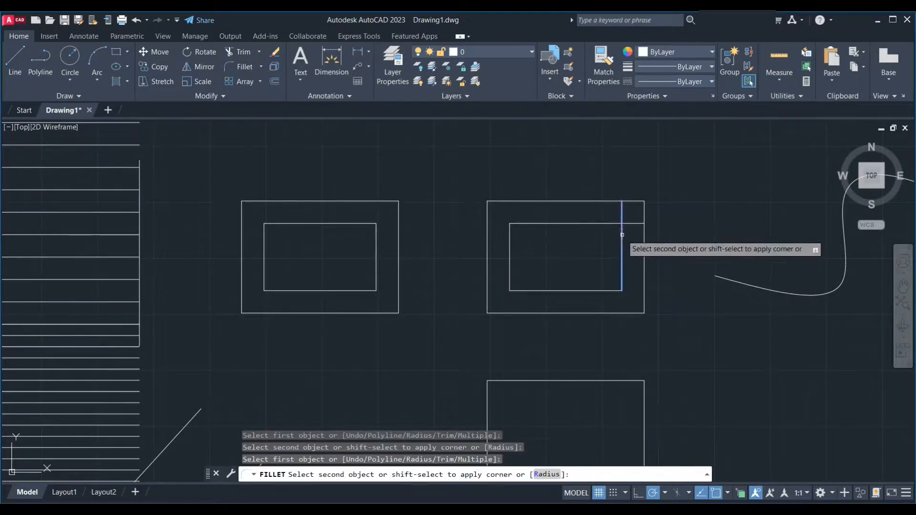
{"action": "left_click", "coordinate": [612, 223]}
{"action": "scroll", "coordinate": [470, 242], "scroll_direction": "down", "scroll_amount": 2}
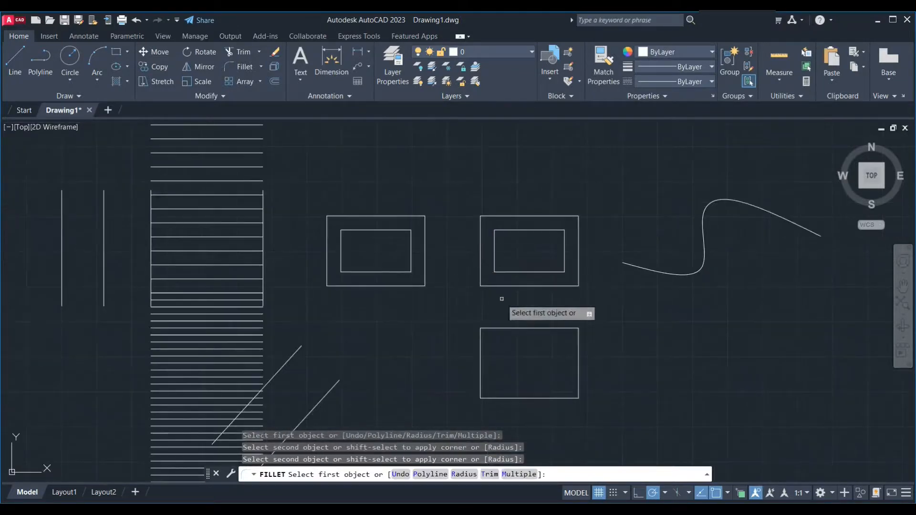
{"action": "key", "text": "Escape"}
{"action": "scroll", "coordinate": [528, 358], "scroll_direction": "down", "scroll_amount": 3}
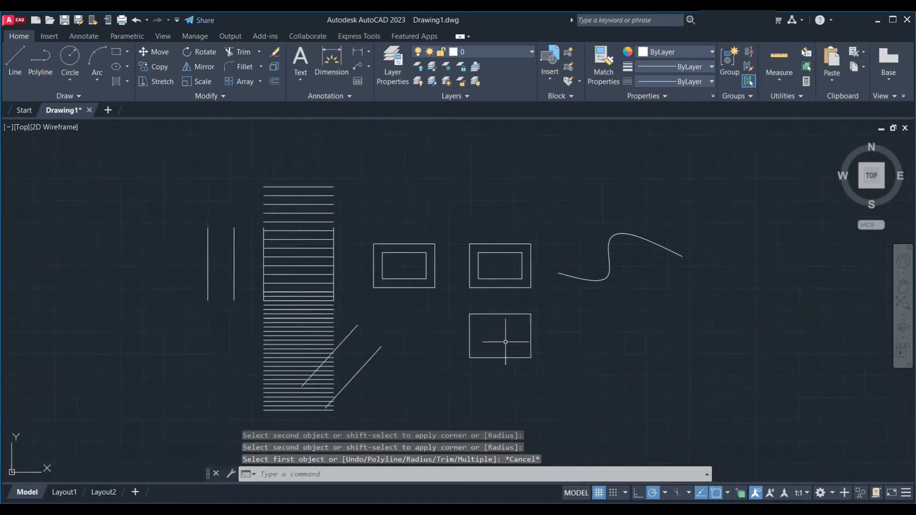
Select sides of the lower rectangle individually to check whether they are separate lines, and clear the selection
{"action": "scroll", "coordinate": [506, 342], "scroll_direction": "up", "scroll_amount": 2}
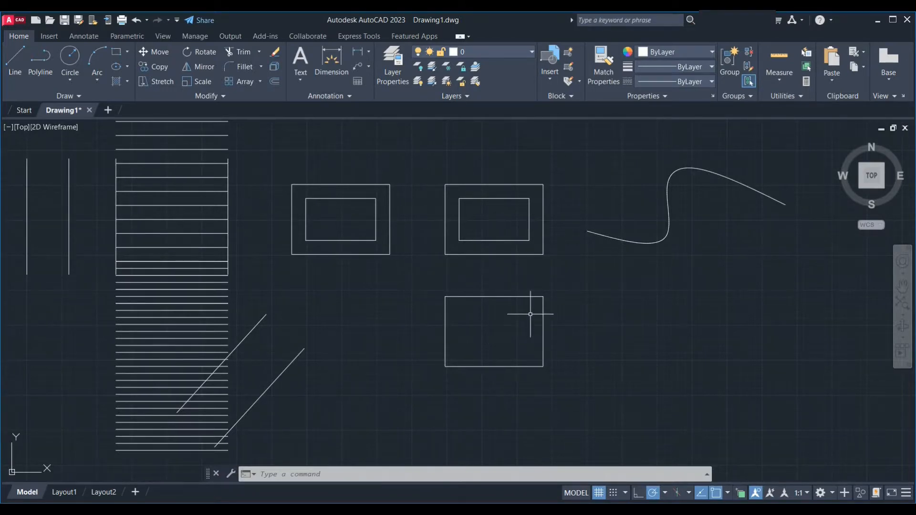
{"action": "scroll", "coordinate": [530, 314], "scroll_direction": "up", "scroll_amount": 2}
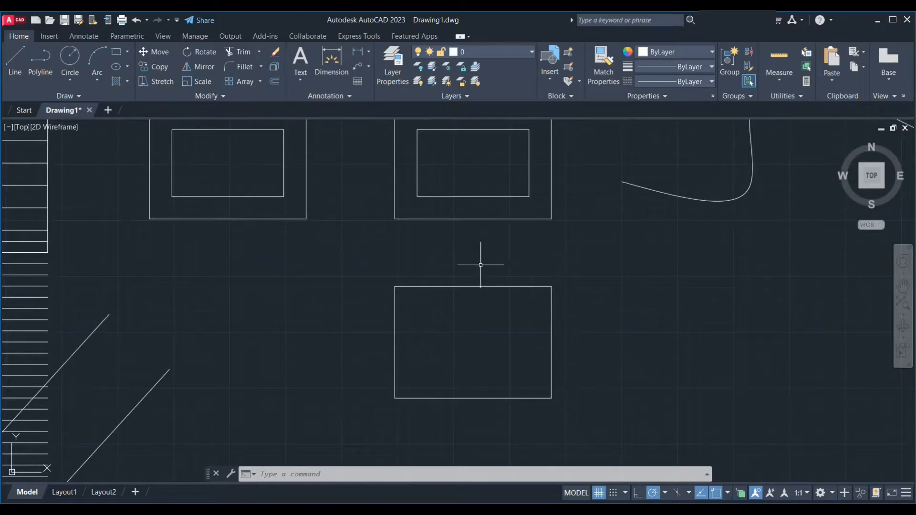
{"action": "left_click", "coordinate": [394, 333]}
{"action": "left_click", "coordinate": [445, 286]}
{"action": "left_click", "coordinate": [549, 322]}
{"action": "key", "text": "Escape"}
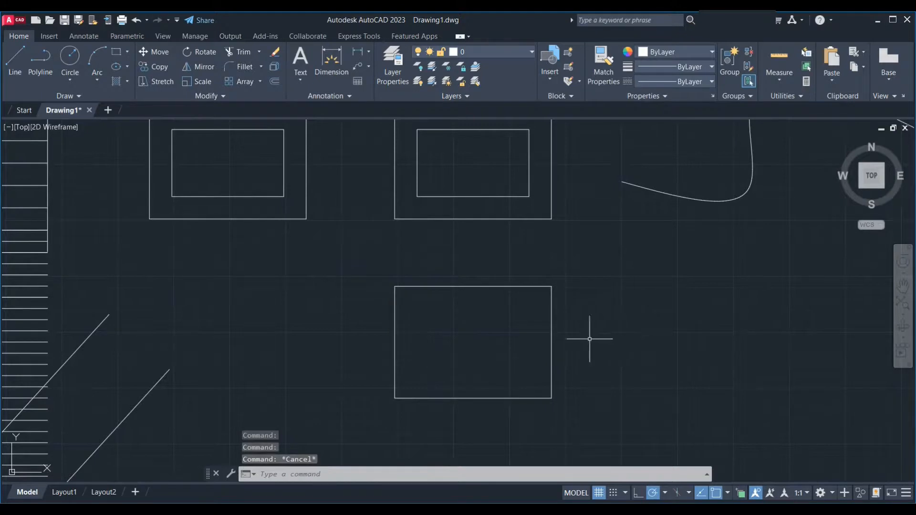
Join the four lines of the lower rectangle into a single polyline
{"action": "left_click_drag", "start_coordinate": [605, 266], "coordinate": [335, 435]}
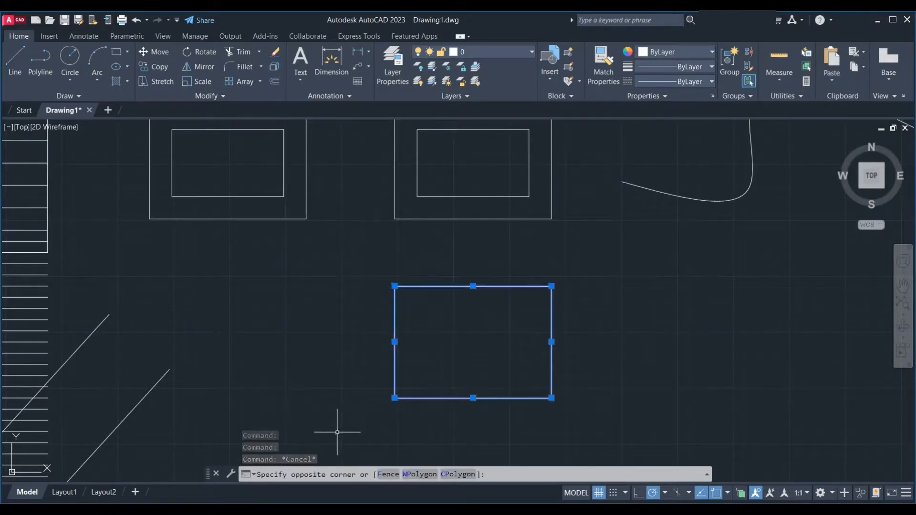
{"action": "left_click", "coordinate": [226, 96]}
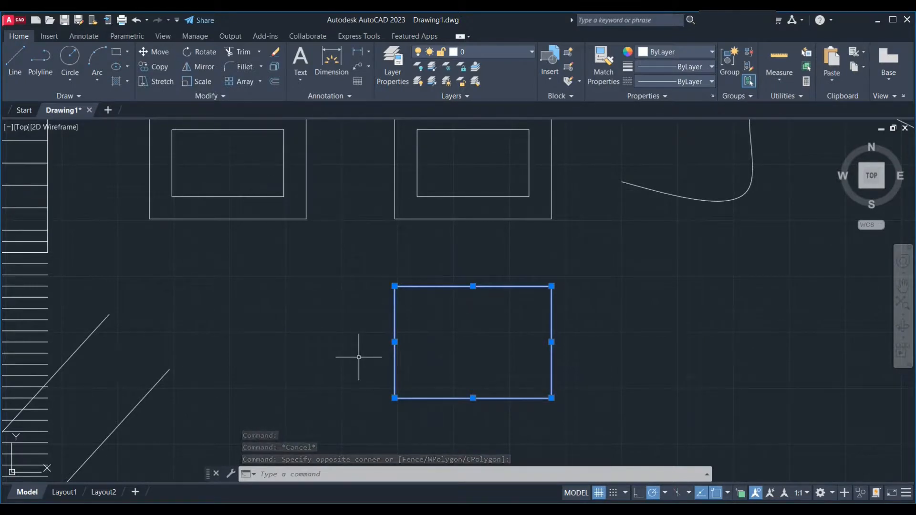
{"action": "type", "text": "j"}
{"action": "key", "text": "Return"}
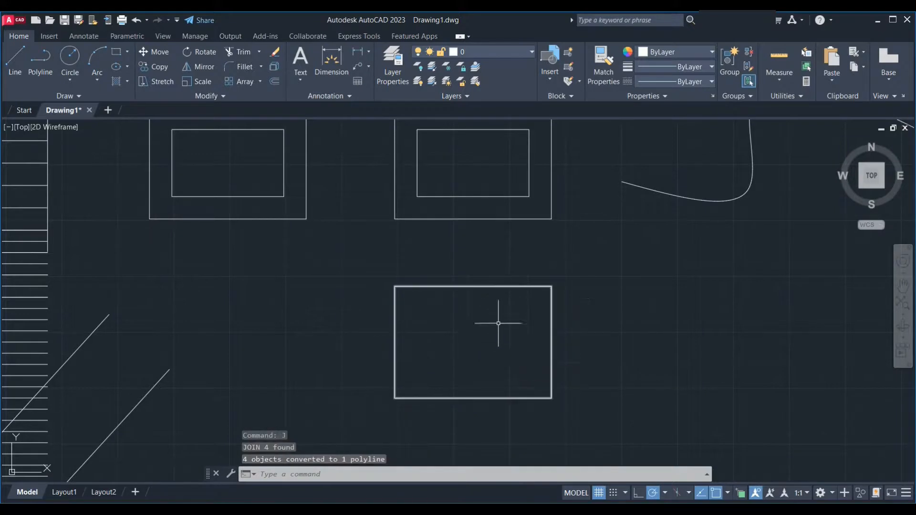
Offset the joined lower rectangle inward by a distance of 1
{"action": "type", "text": "o"}
{"action": "key", "text": "Return"}
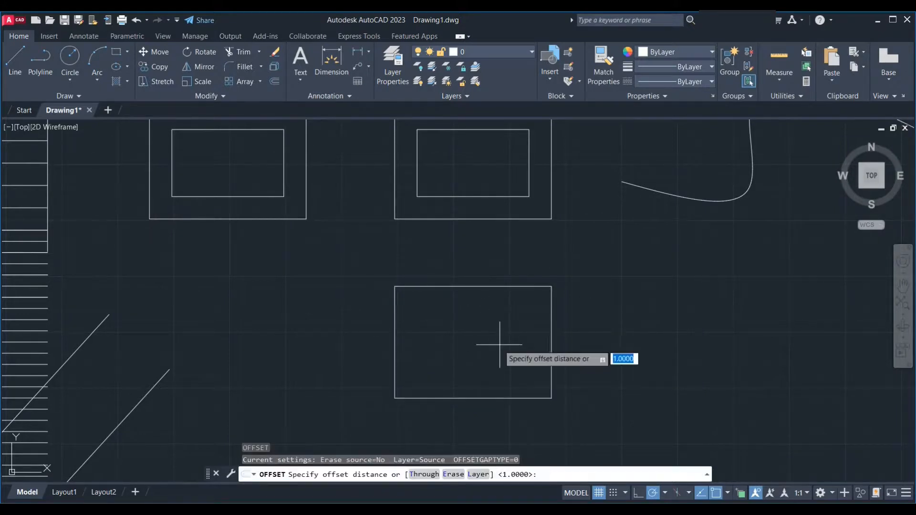
{"action": "key", "text": "Return"}
{"action": "left_click", "coordinate": [506, 287]}
{"action": "left_click", "coordinate": [501, 321]}
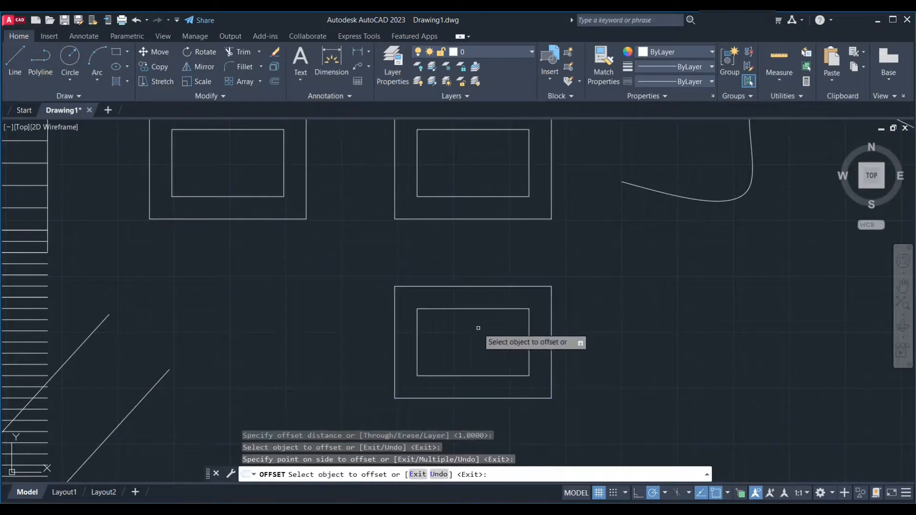
{"action": "scroll", "coordinate": [478, 328], "scroll_direction": "down", "scroll_amount": 2}
{"action": "key", "text": "Escape"}
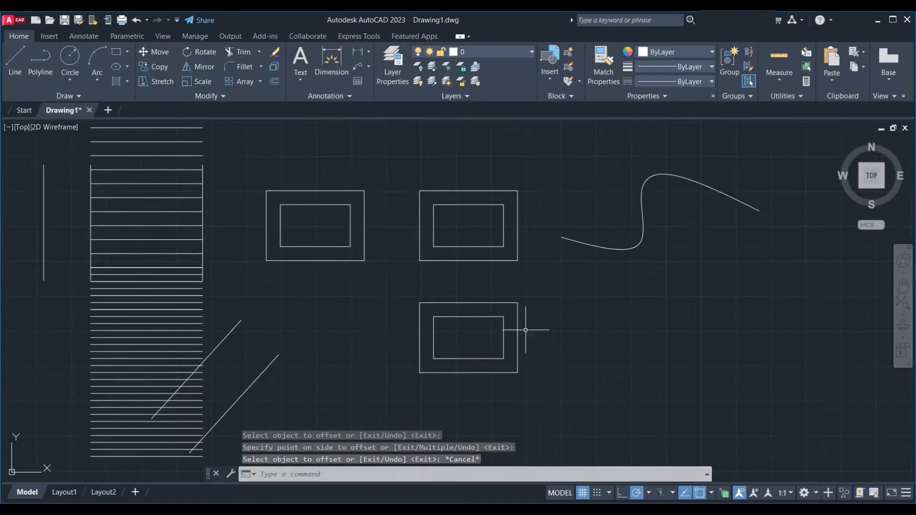
{"action": "left_click", "coordinate": [563, 282]}
{"action": "left_click", "coordinate": [338, 428]}
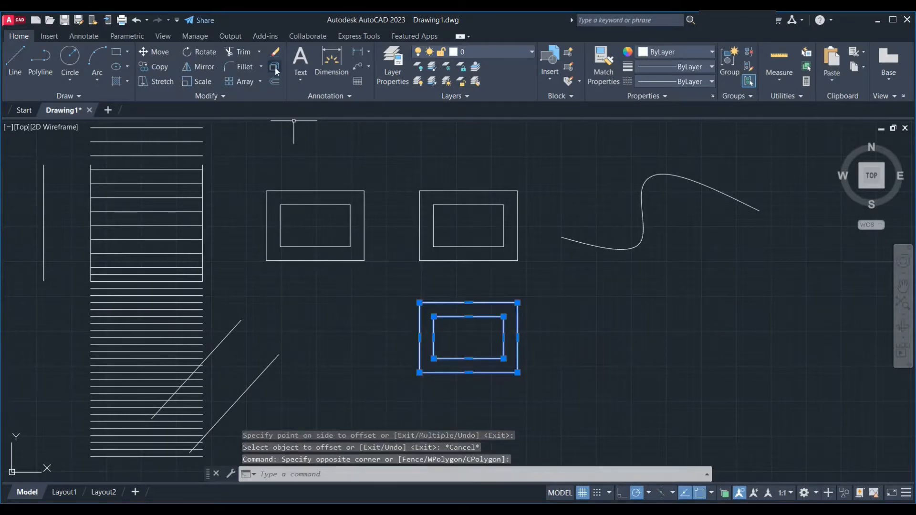
{"action": "key", "text": "Escape"}
Offset the S-shaped curve by a distance of 1 toward its upper side
{"action": "scroll", "coordinate": [481, 305], "scroll_direction": "down", "scroll_amount": 2}
{"action": "scroll", "coordinate": [634, 239], "scroll_direction": "up", "scroll_amount": 2}
{"action": "type", "text": "o"}
{"action": "key", "text": "Return"}
{"action": "key", "text": "Return"}
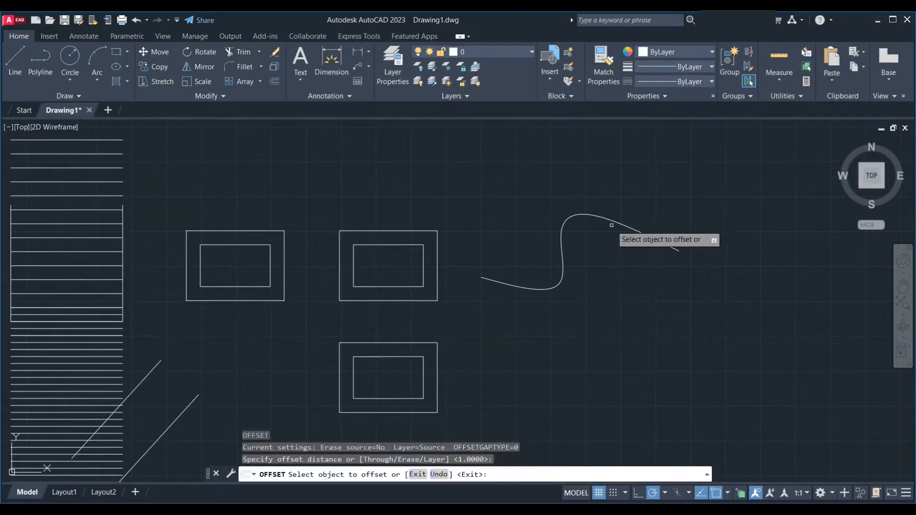
{"action": "left_click", "coordinate": [613, 220]}
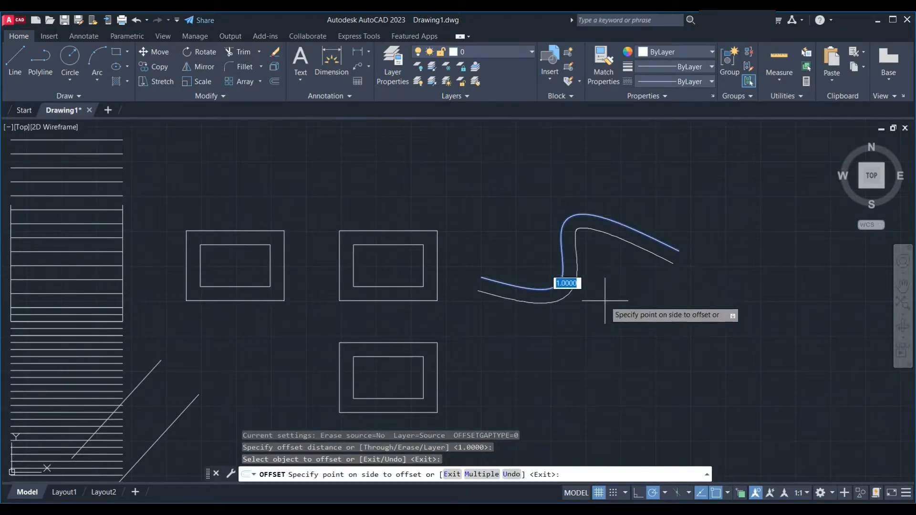
{"action": "left_click", "coordinate": [624, 160]}
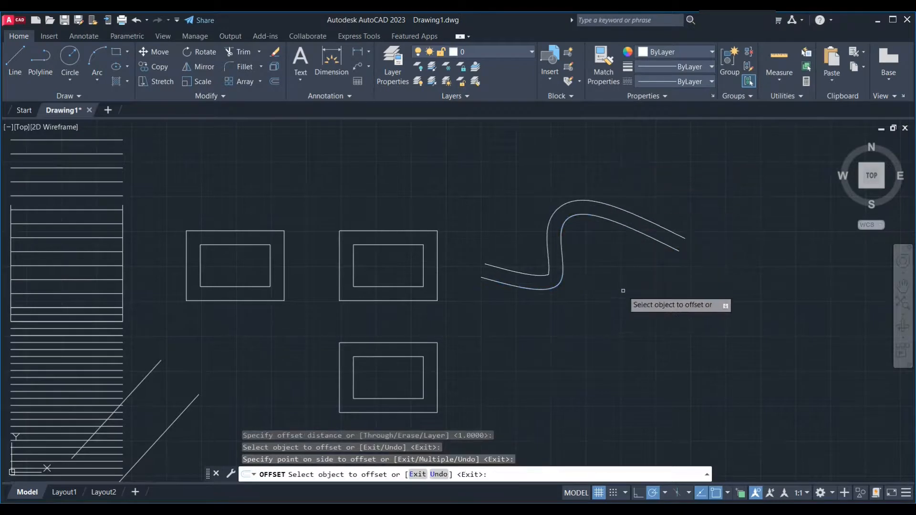
{"action": "scroll", "coordinate": [622, 289], "scroll_direction": "down", "scroll_amount": 5}
{"action": "key", "text": "Escape"}
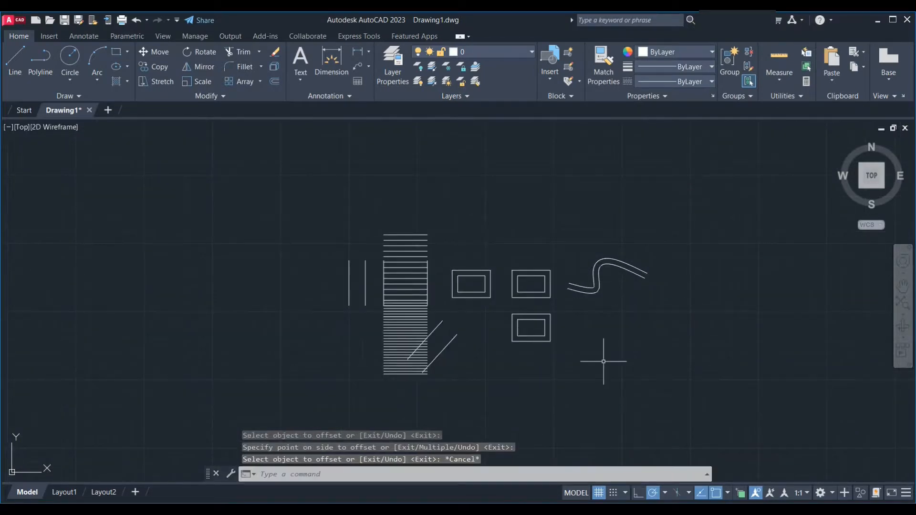
{"action": "type", "text": "o"}
{"action": "key", "text": "Return"}
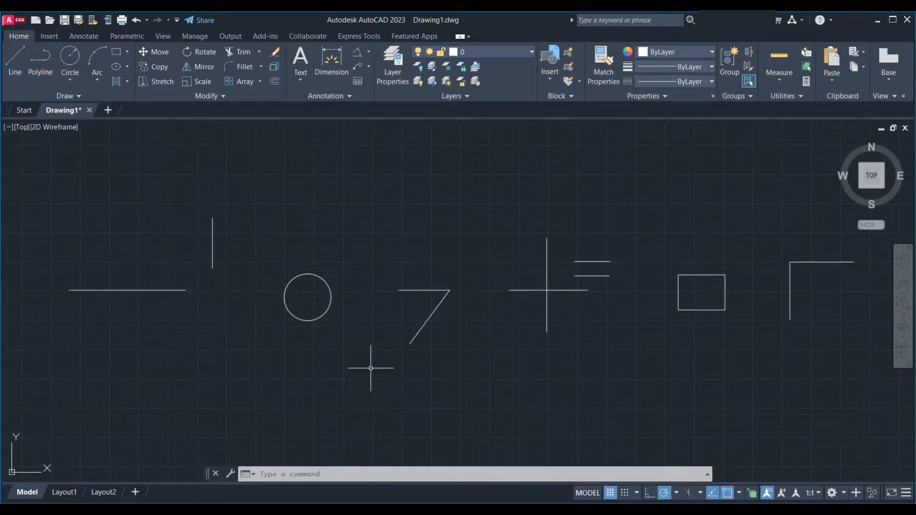
Select the horizontal line, the circle and the vertical line to examine their grips, and clear the selection
{"action": "scroll", "coordinate": [92, 297], "scroll_direction": "up", "scroll_amount": 4}
{"action": "middle_click_drag", "start_coordinate": [217, 340], "coordinate": [382, 357]}
{"action": "left_click", "coordinate": [389, 301]}
{"action": "left_click", "coordinate": [748, 361]}
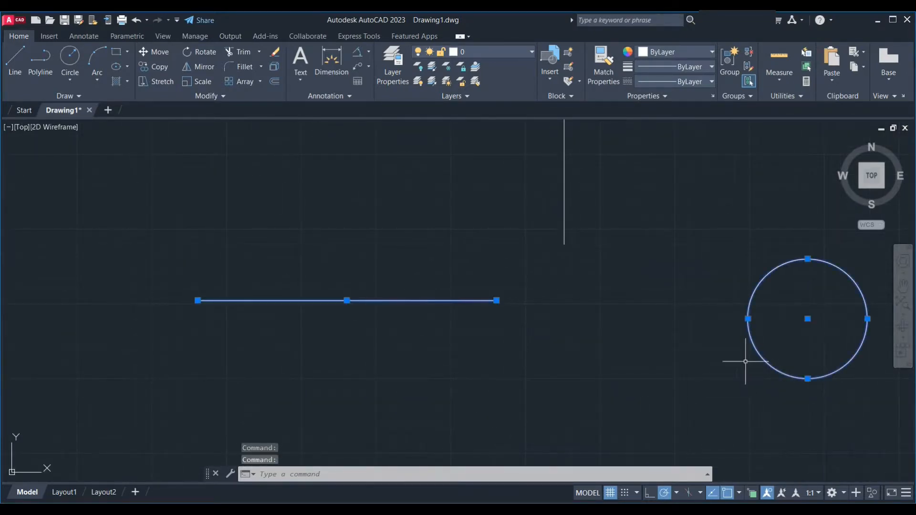
{"action": "left_click", "coordinate": [565, 226]}
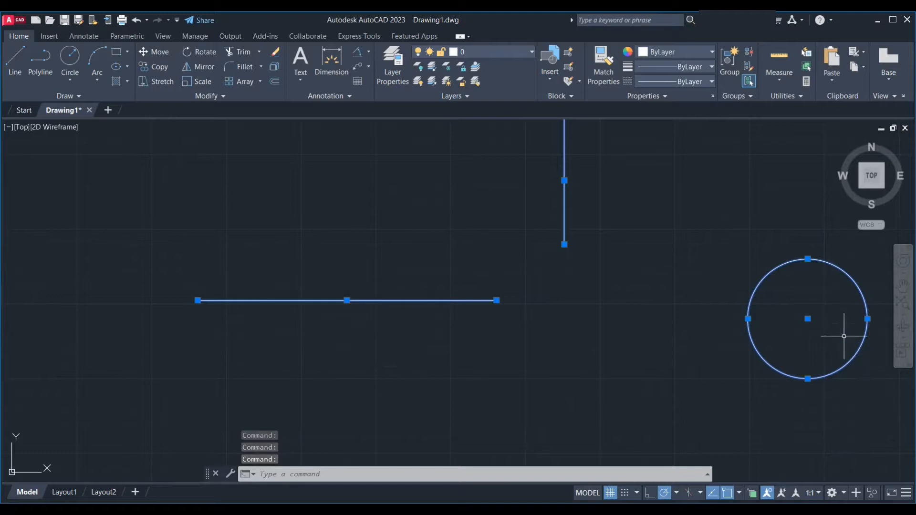
{"action": "key", "text": "Escape"}
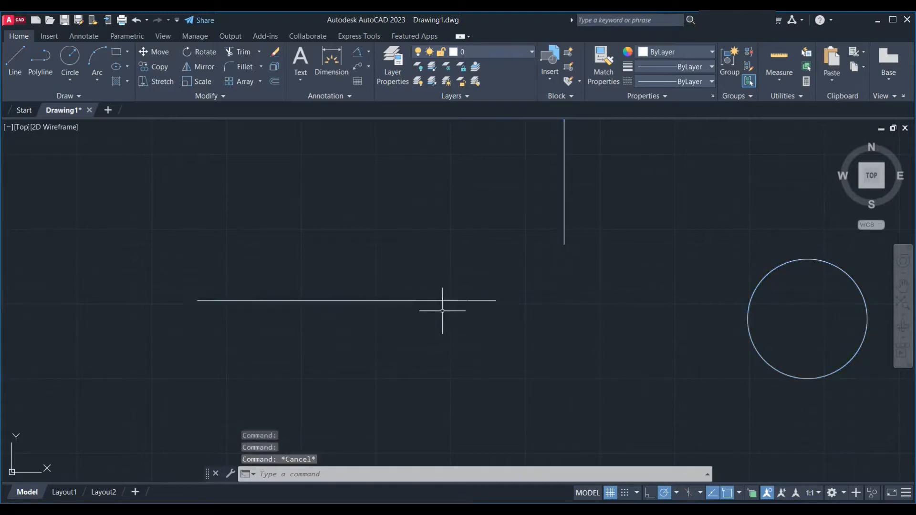
Select the horizontal line on its own to examine its endpoint and midpoint grips, and deselect it
{"action": "left_click", "coordinate": [442, 300]}
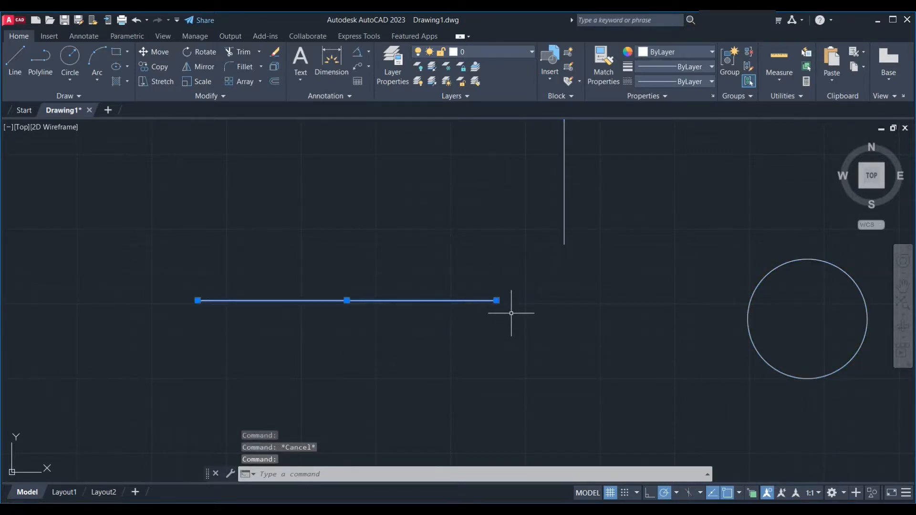
{"action": "key", "text": "Escape"}
{"action": "left_click", "coordinate": [476, 302]}
{"action": "key", "text": "Escape"}
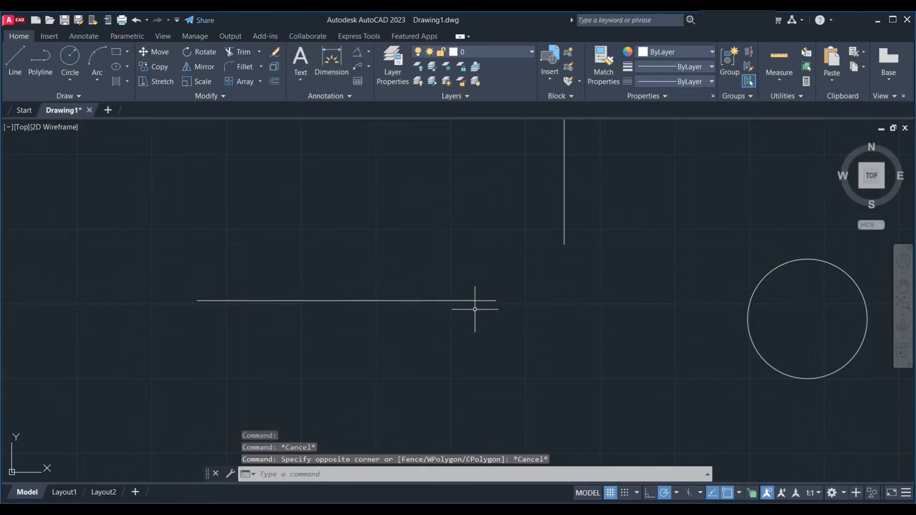
{"action": "left_click", "coordinate": [480, 302]}
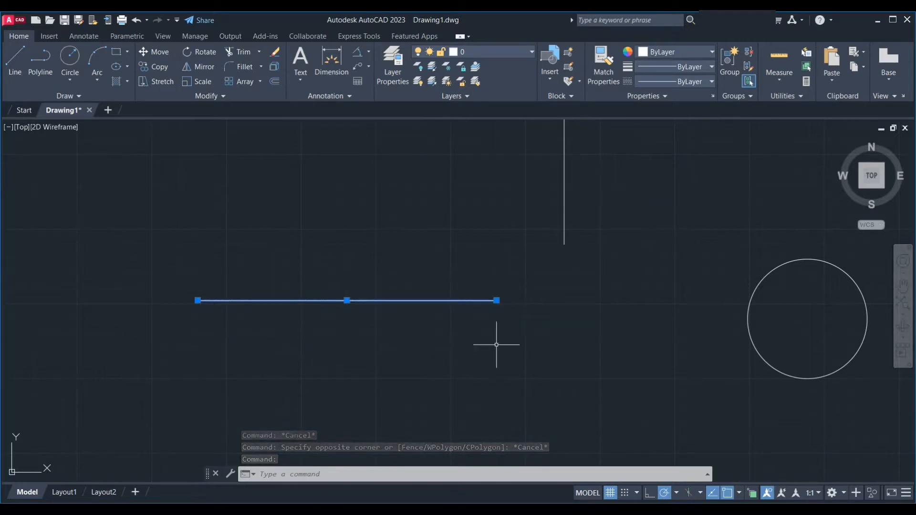
{"action": "key", "text": "Escape"}
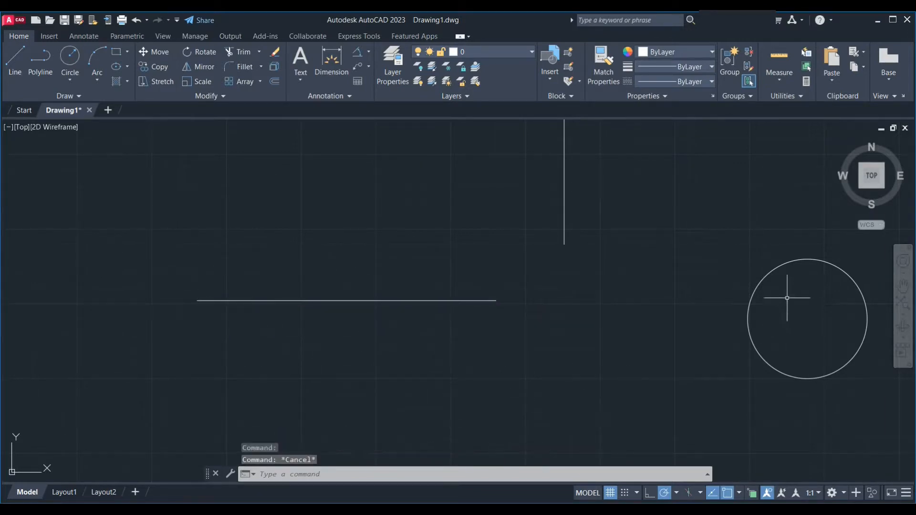
Select the circle and the vertical line one at a time to examine each object's grips, clearing the selection each time
{"action": "left_click", "coordinate": [778, 264]}
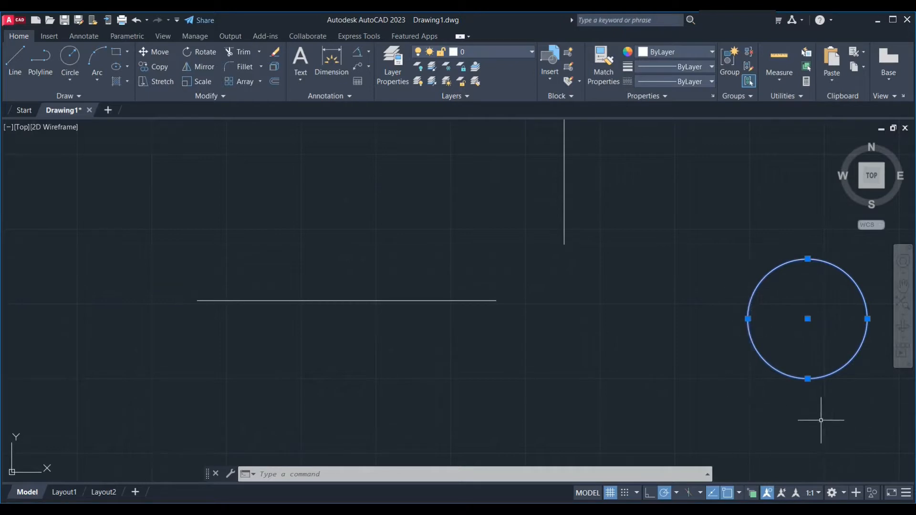
{"action": "key", "text": "Escape"}
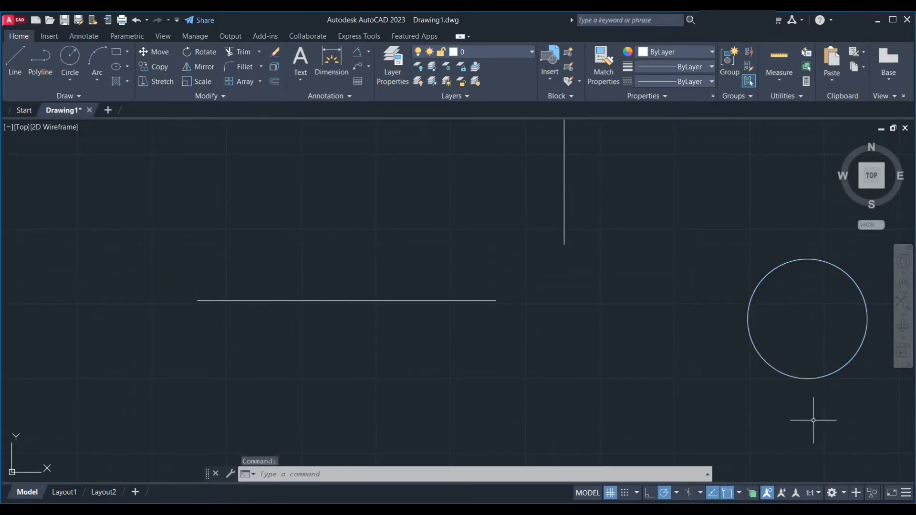
{"action": "left_click", "coordinate": [567, 234]}
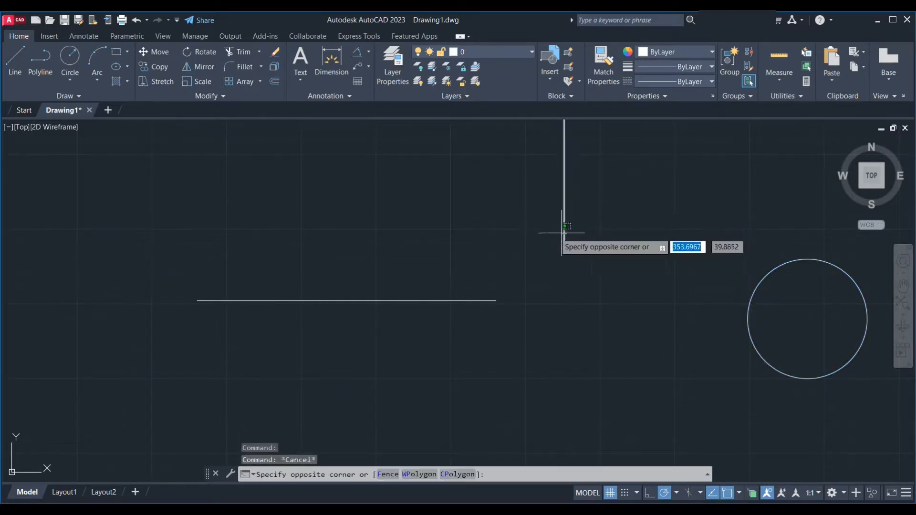
{"action": "left_click", "coordinate": [563, 241]}
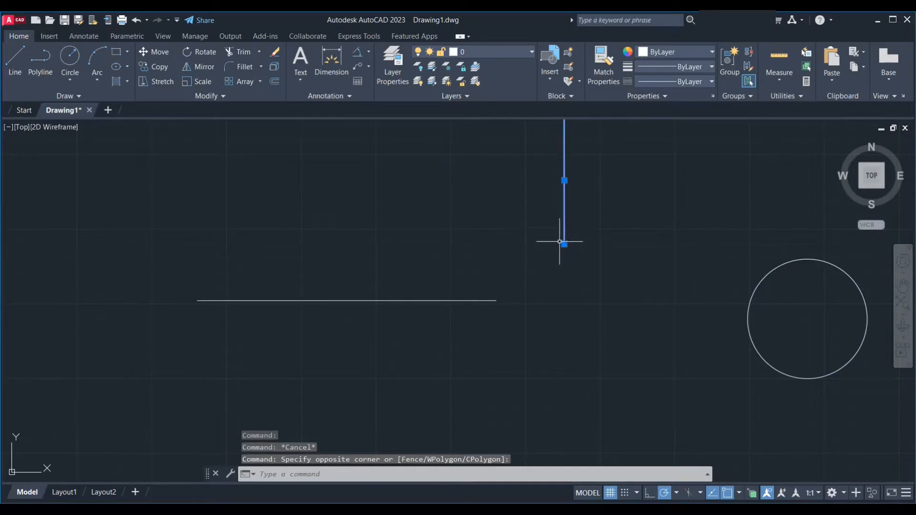
{"action": "key", "text": "Escape"}
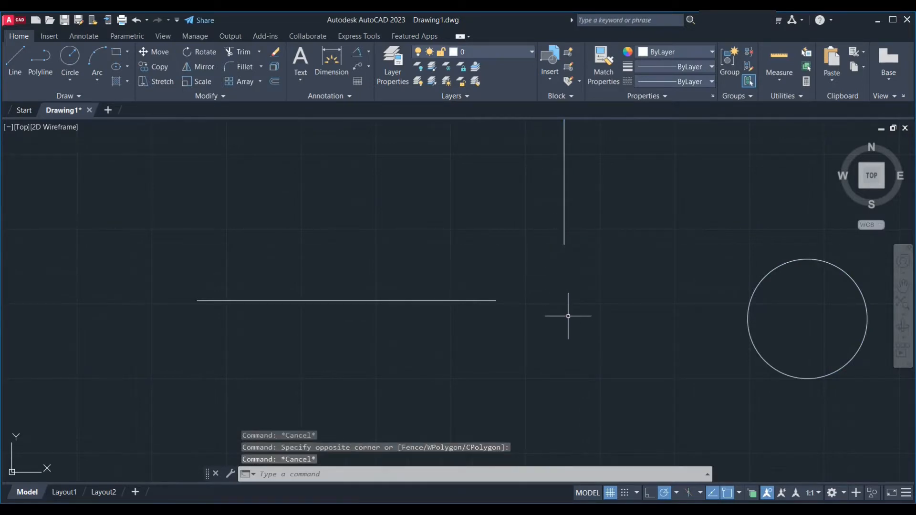
{"action": "scroll", "coordinate": [472, 287], "scroll_direction": "up", "scroll_amount": 2}
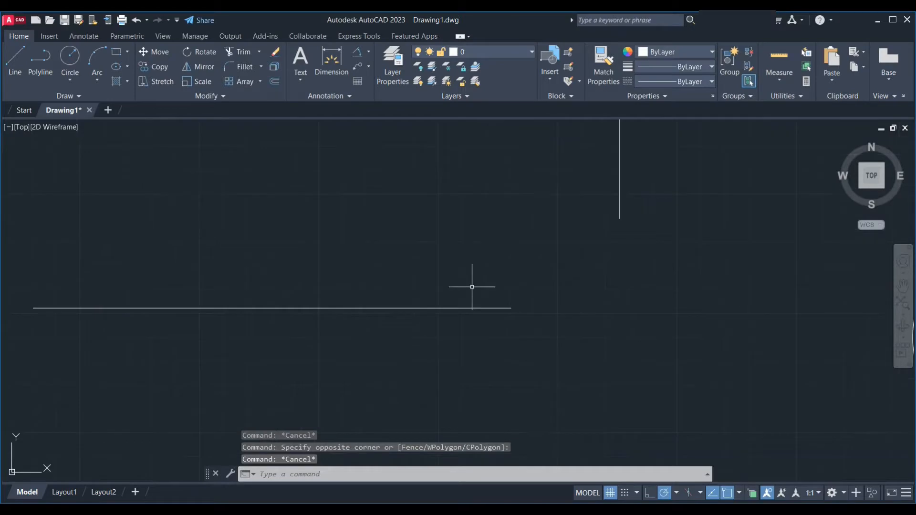
{"action": "middle_click_drag", "start_coordinate": [472, 287], "coordinate": [510, 302]}
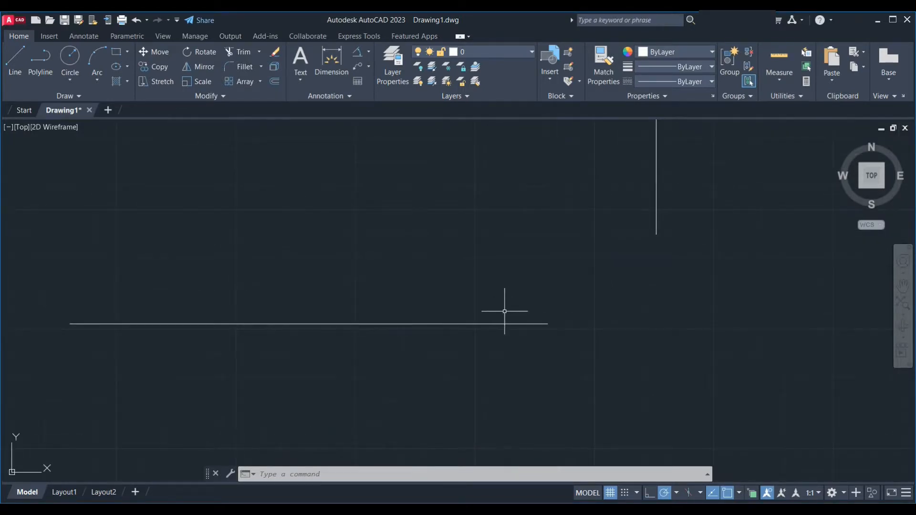
{"action": "left_click", "coordinate": [501, 324]}
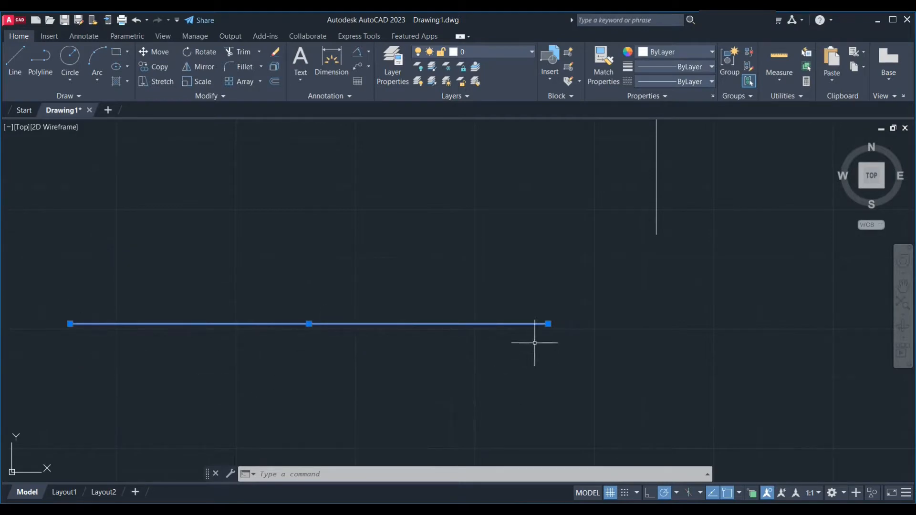
{"action": "left_click", "coordinate": [548, 324]}
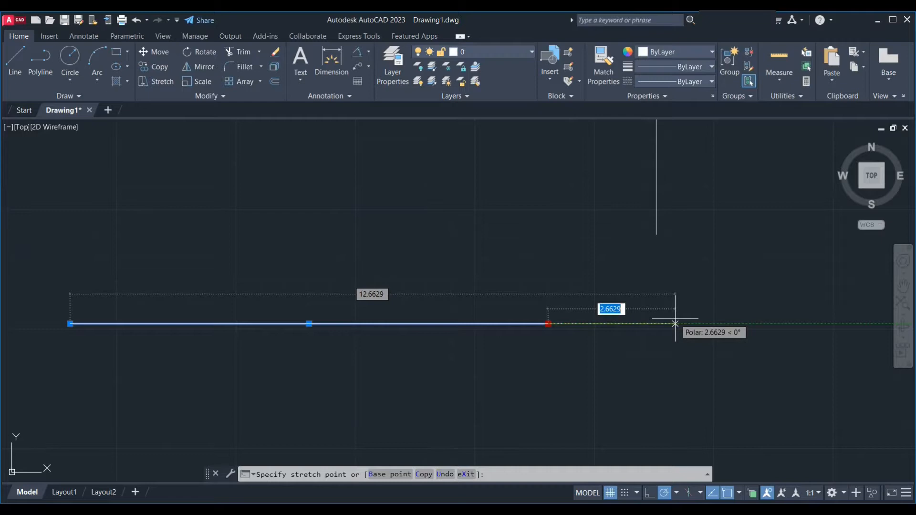
{"action": "key", "text": "Escape"}
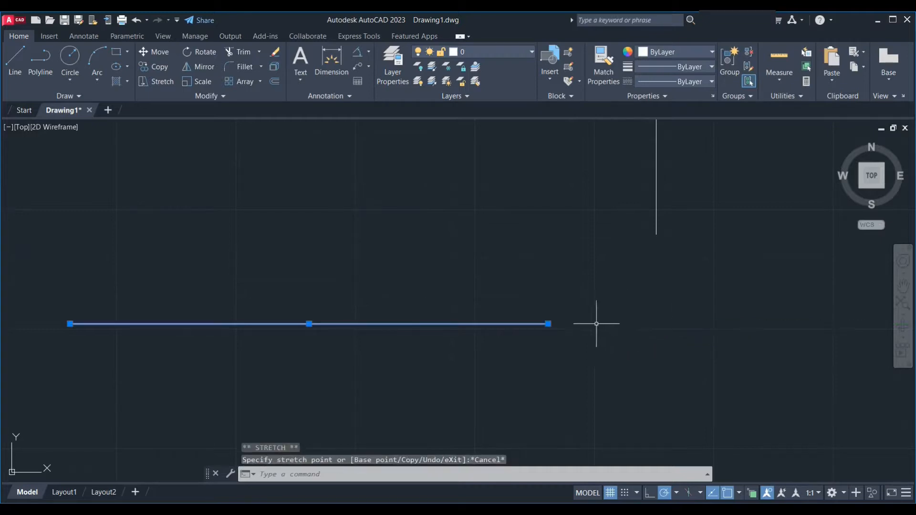
{"action": "left_click", "coordinate": [548, 324]}
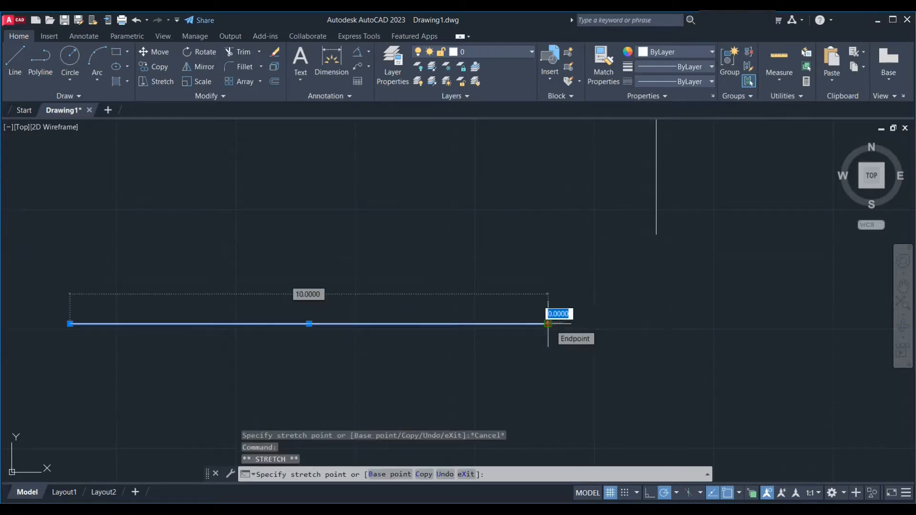
{"action": "left_click", "coordinate": [548, 324]}
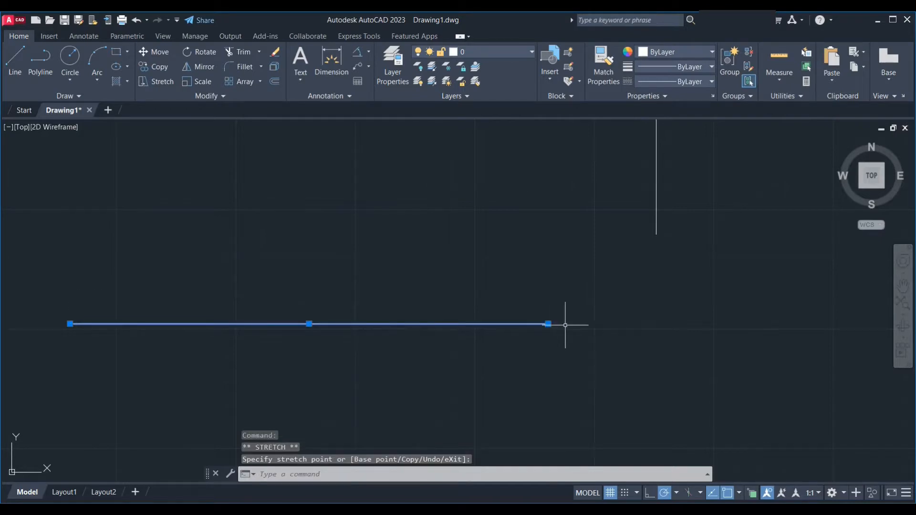
{"action": "key", "text": "Escape"}
{"action": "key", "text": "Escape"}
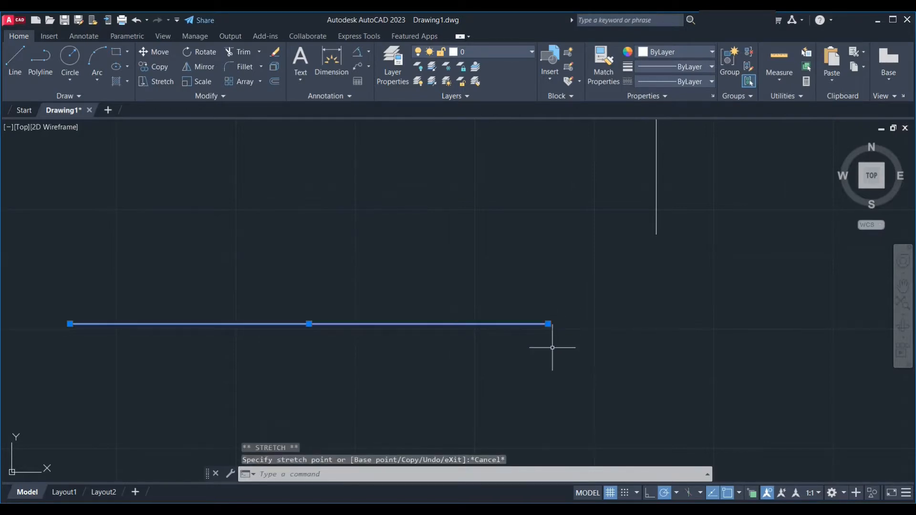
Lengthen the horizontal line by grip-stretching its right endpoint 1 unit outward along the line
{"action": "left_click", "coordinate": [547, 324]}
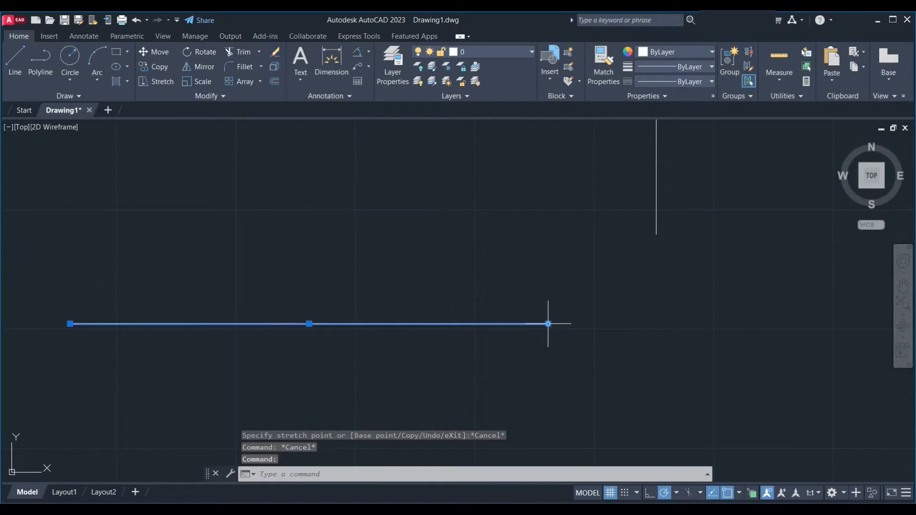
{"action": "left_click", "coordinate": [548, 325]}
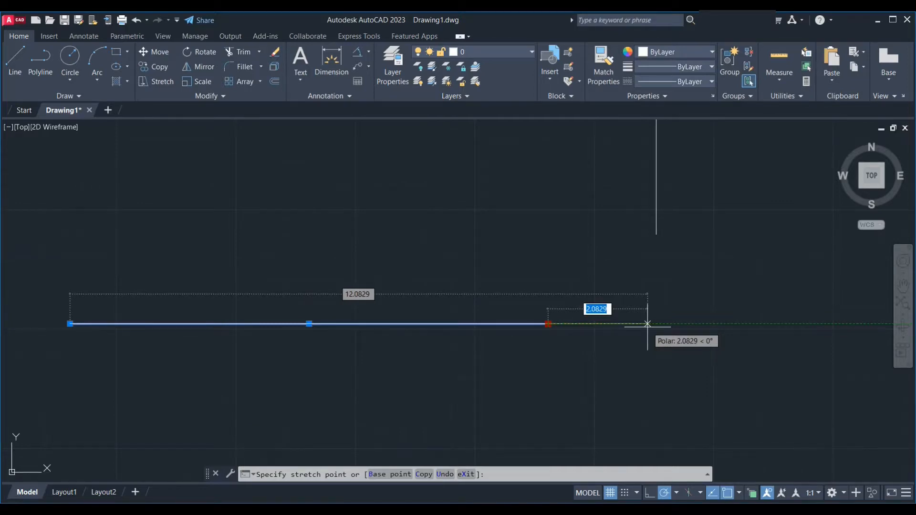
{"action": "type", "text": "1"}
{"action": "key", "text": "Return"}
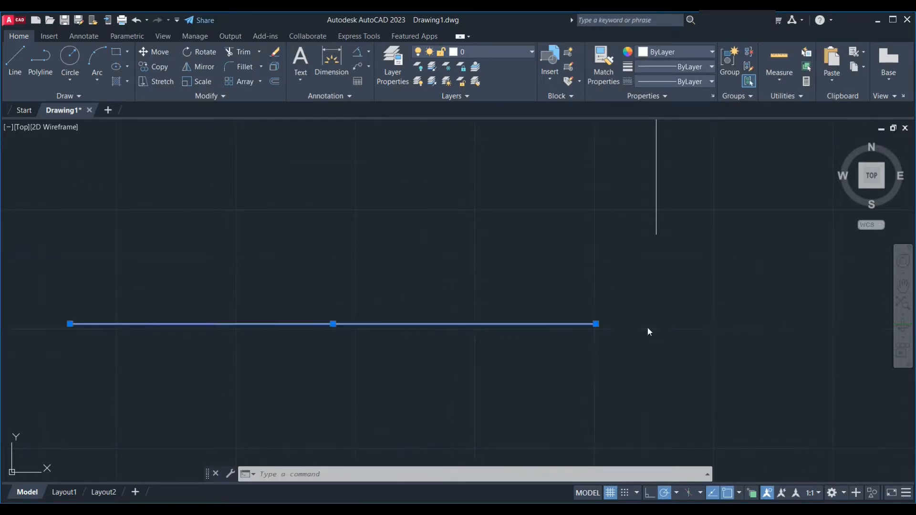
Shorten the horizontal line by grip-stretching its right endpoint 2 units back toward the left, and clear the selection
{"action": "mouse_move", "coordinate": [597, 324]}
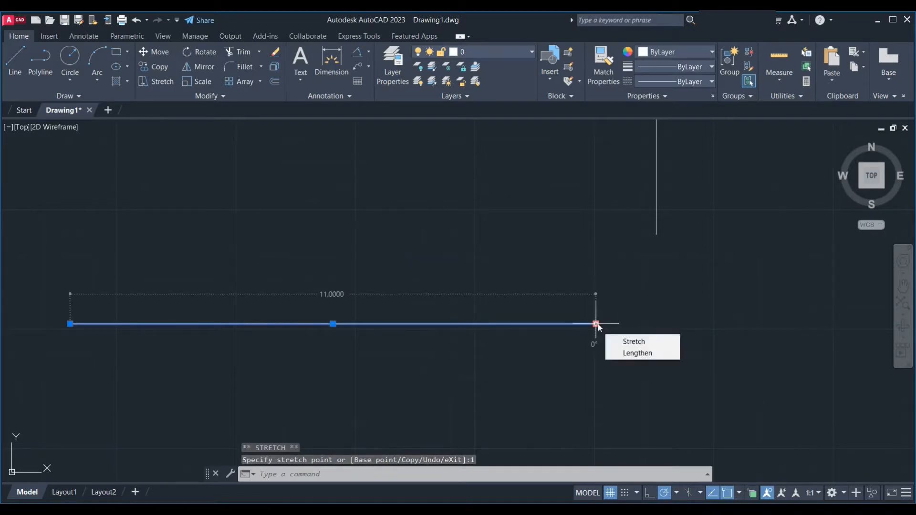
{"action": "left_click", "coordinate": [596, 324]}
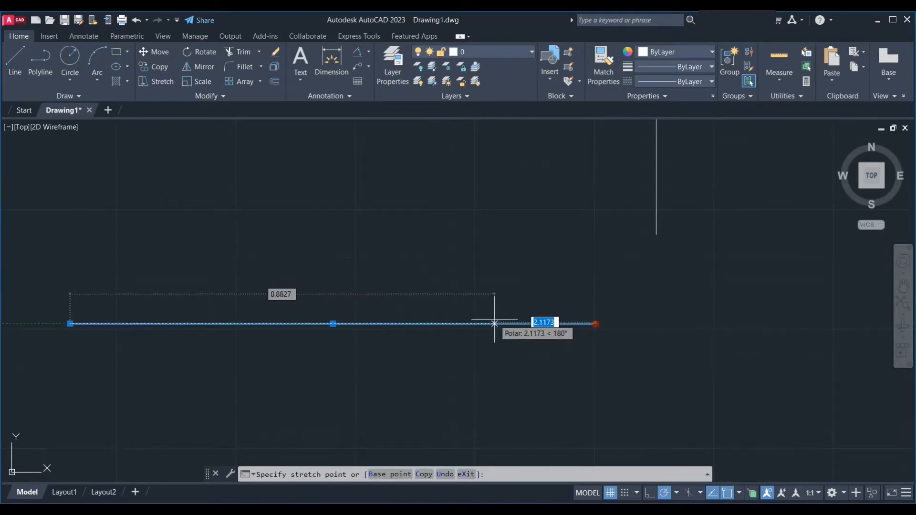
{"action": "type", "text": "2"}
{"action": "key", "text": "Return"}
{"action": "mouse_move", "coordinate": [501, 324]}
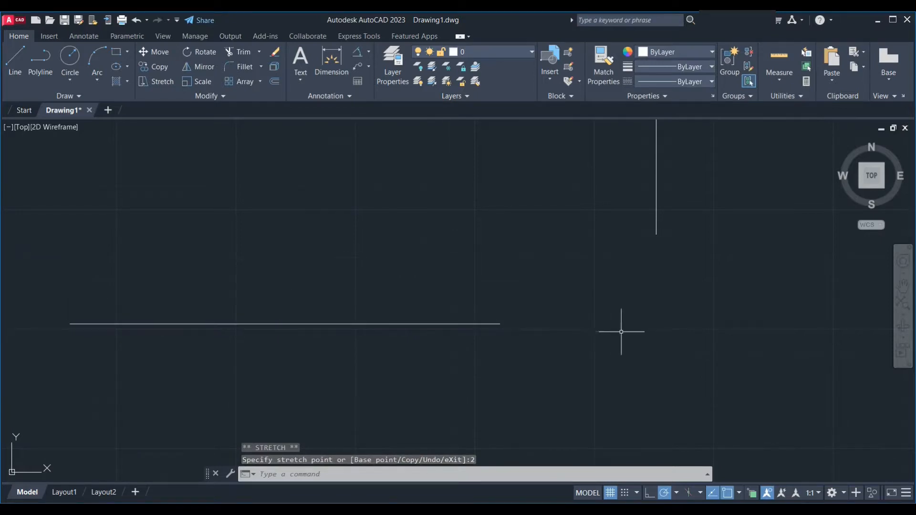
{"action": "key", "text": "Escape"}
{"action": "left_click", "coordinate": [496, 325]}
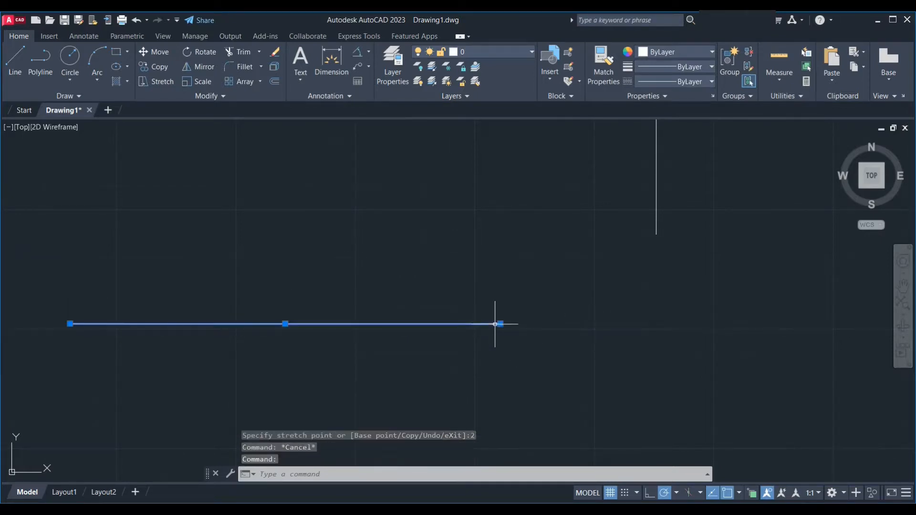
{"action": "left_click", "coordinate": [500, 324]}
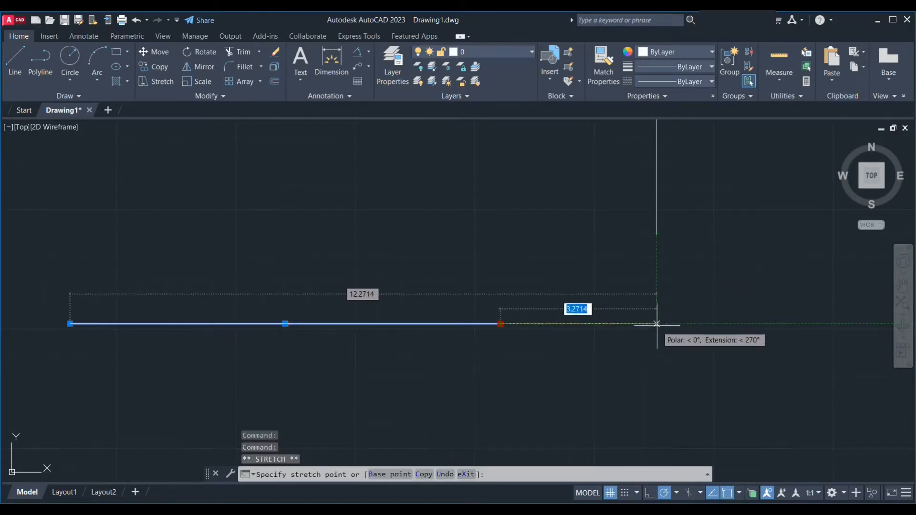
{"action": "key", "text": "Escape"}
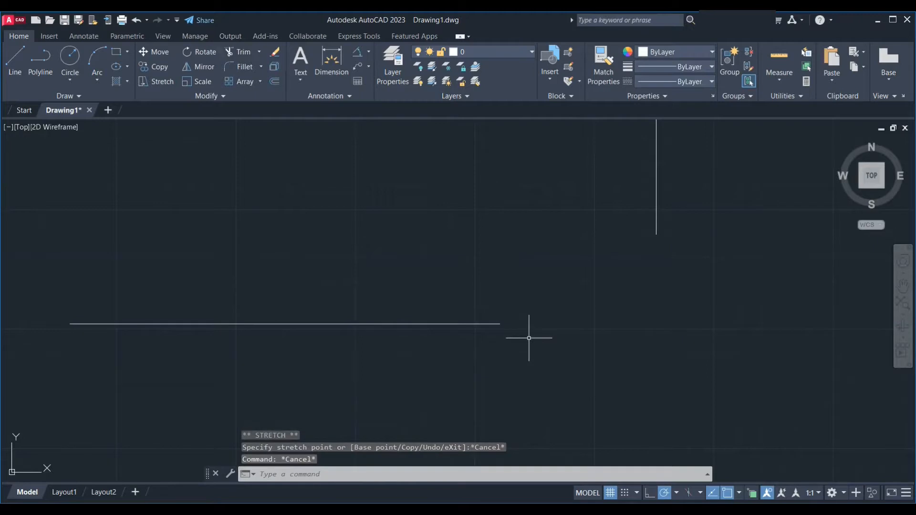
Draw a horizontal line about 3.27 units long from the existing line's right endpoint to the point directly below the vertical line
{"action": "type", "text": "l"}
{"action": "key", "text": "Return"}
{"action": "left_click", "coordinate": [500, 324]}
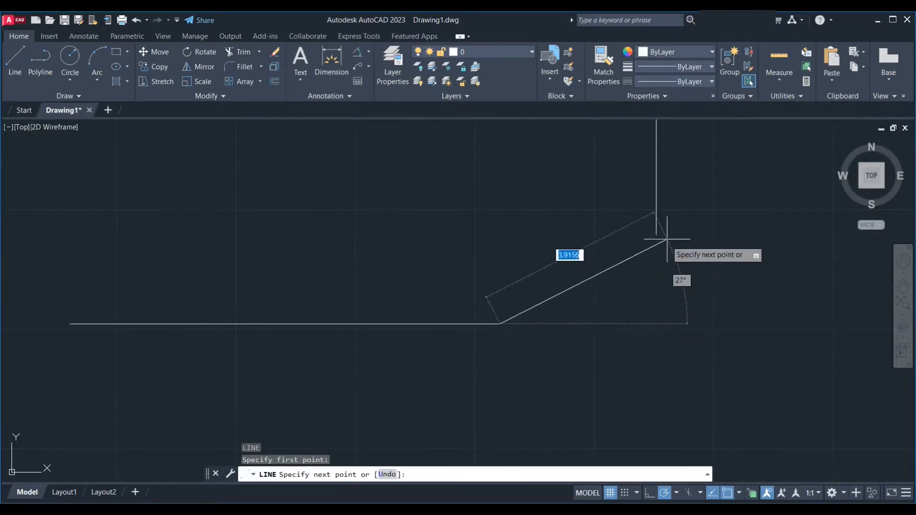
{"action": "left_click", "coordinate": [657, 324]}
{"action": "key", "text": "Escape"}
Select the added segment and the original horizontal line to check whether they are separate objects, and clear the selection
{"action": "left_click", "coordinate": [526, 324]}
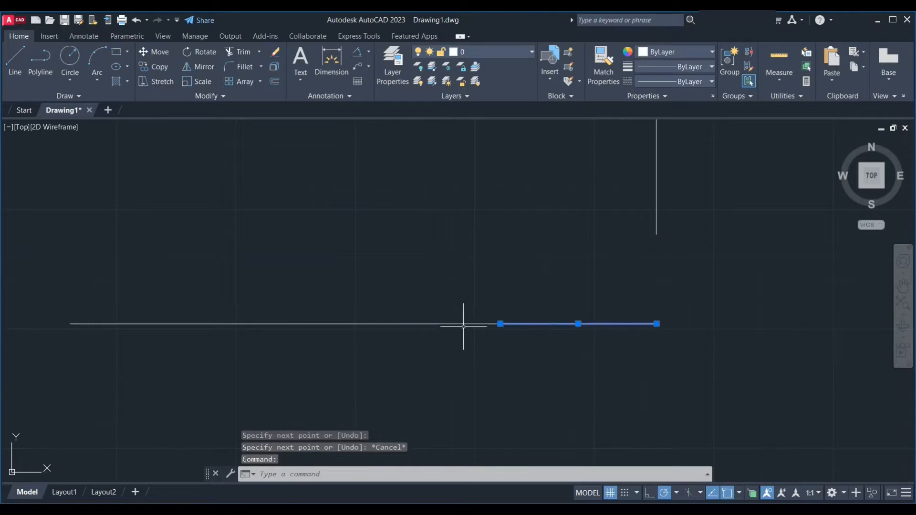
{"action": "left_click", "coordinate": [464, 325]}
{"action": "key", "text": "Escape"}
Erase the added segment at the horizontal line's right end, undo the erasure, and erase the segment again
{"action": "left_click", "coordinate": [575, 337]}
{"action": "left_click", "coordinate": [556, 285]}
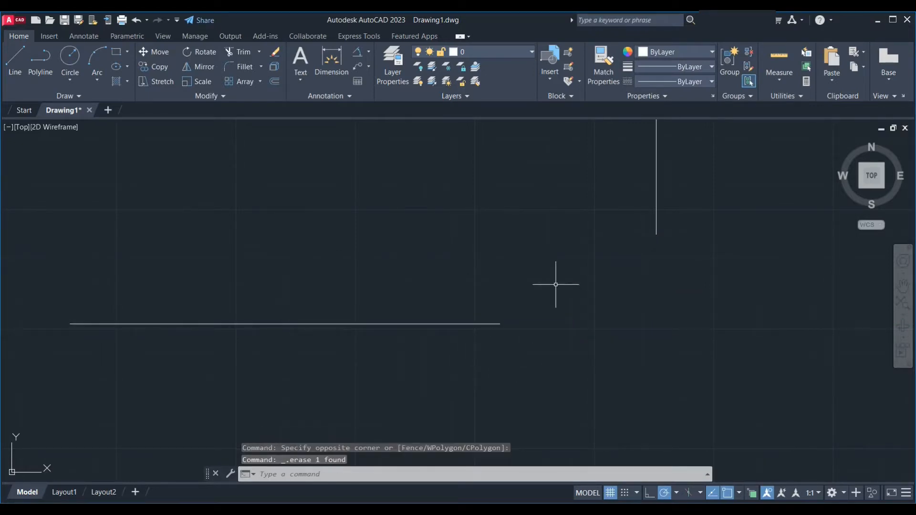
{"action": "key", "text": "ctrl+z"}
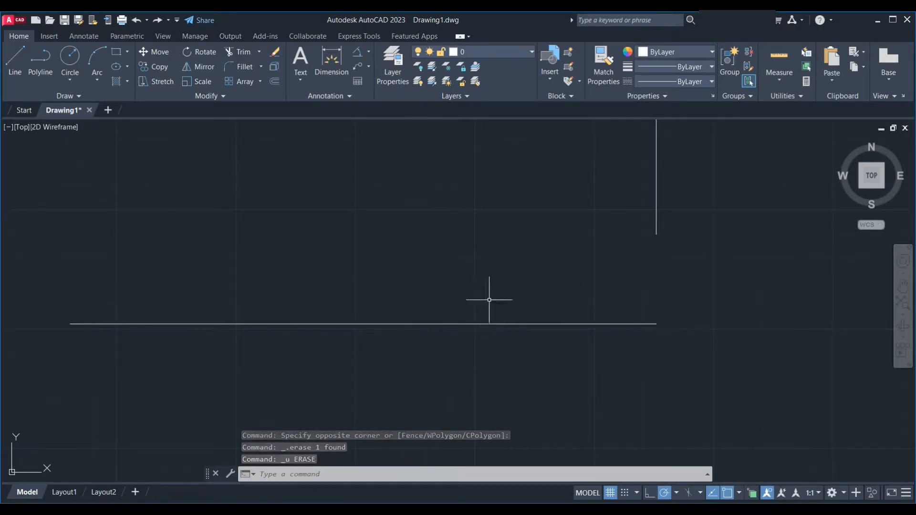
{"action": "left_click", "coordinate": [665, 374]}
{"action": "left_click", "coordinate": [620, 304]}
{"action": "key", "text": "Delete"}
Grip-stretch the horizontal line's right endpoint about 3.27 units to the point directly below the vertical line, and clear the selection
{"action": "left_click", "coordinate": [472, 326]}
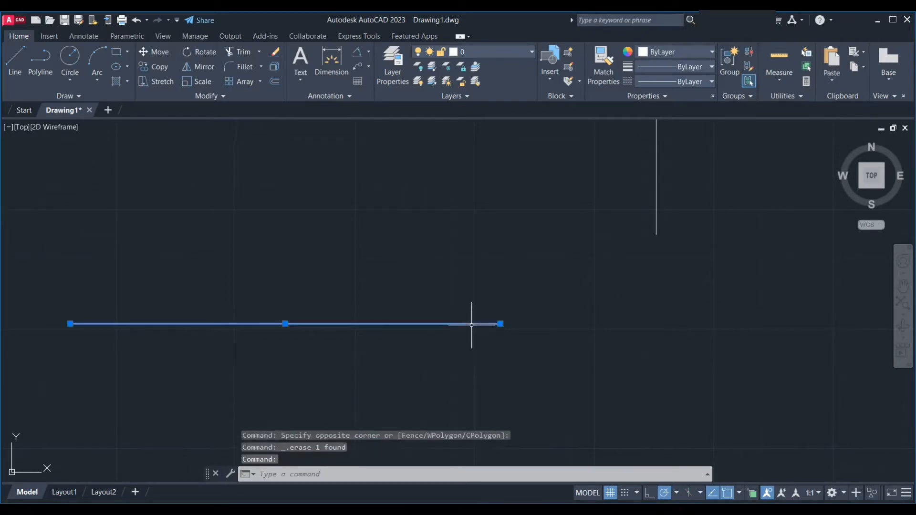
{"action": "left_click", "coordinate": [501, 324]}
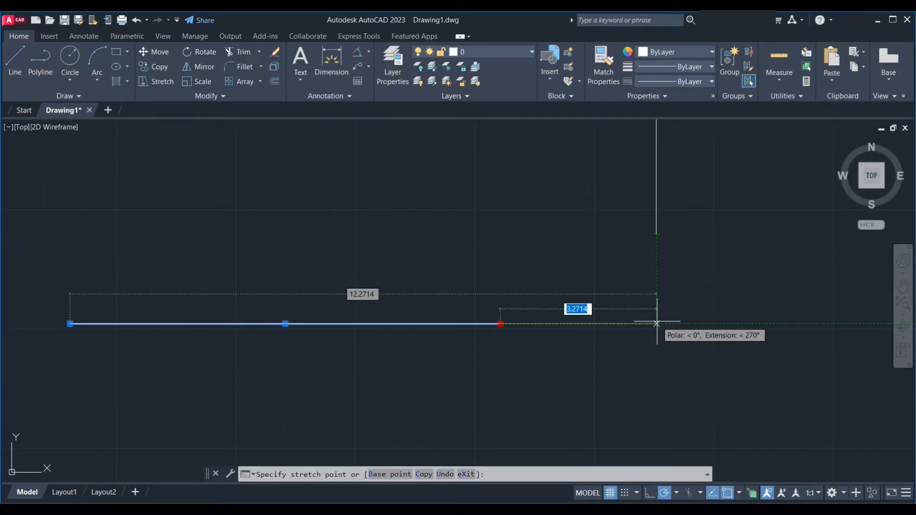
{"action": "left_click", "coordinate": [657, 324]}
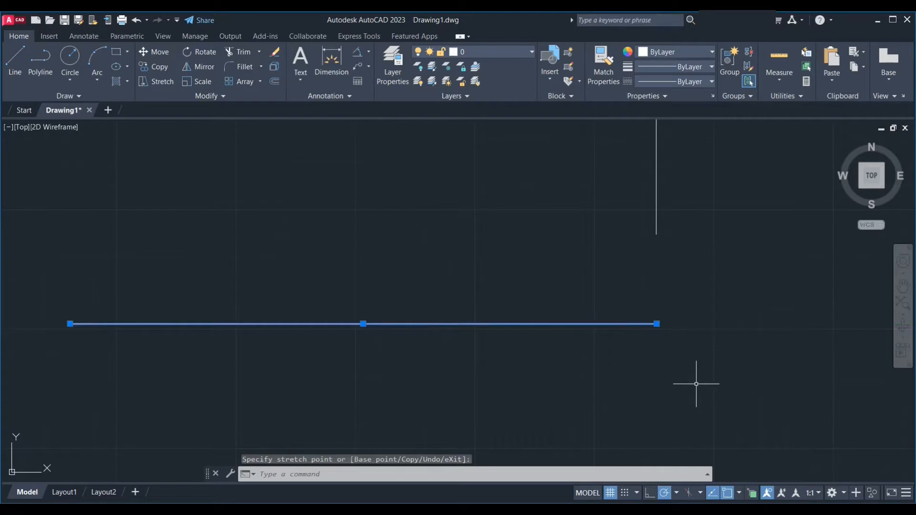
{"action": "key", "text": "Escape"}
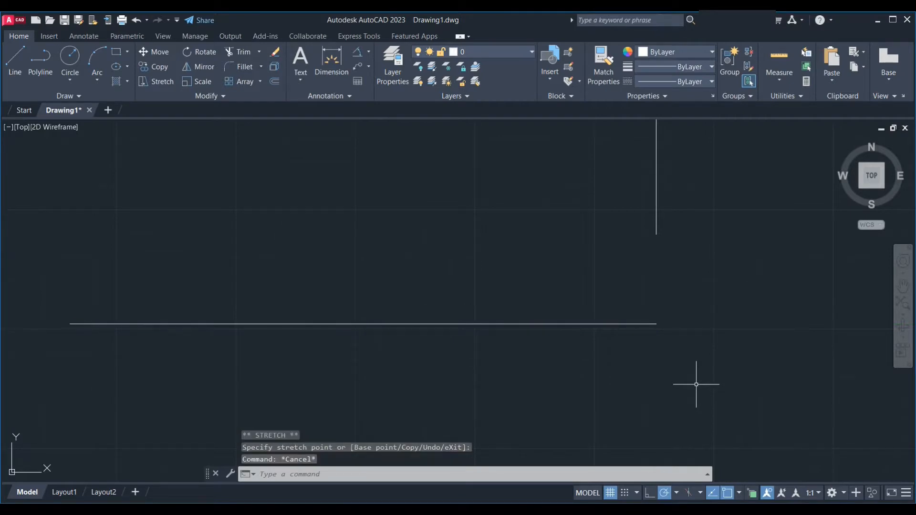
{"action": "left_click", "coordinate": [657, 324]}
{"action": "left_click", "coordinate": [657, 324]}
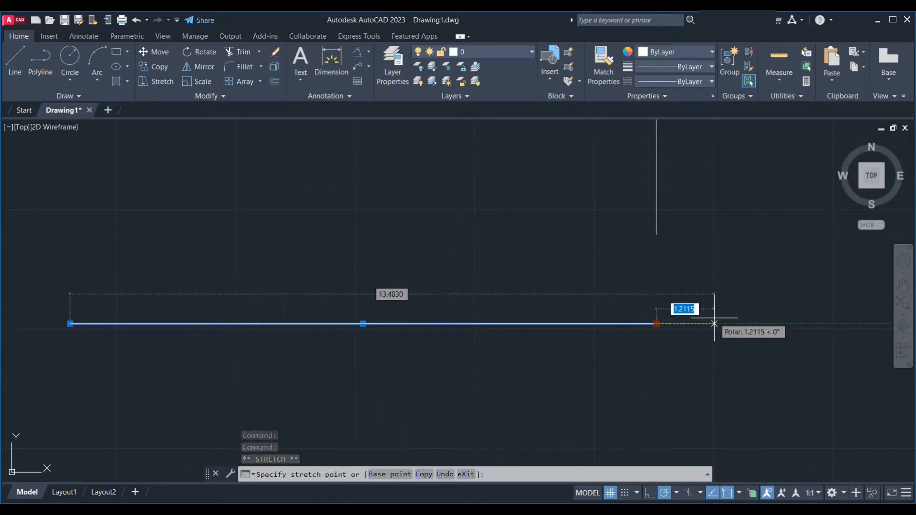
{"action": "key", "text": "Escape"}
{"action": "key", "text": "Escape"}
{"action": "left_click", "coordinate": [525, 324]}
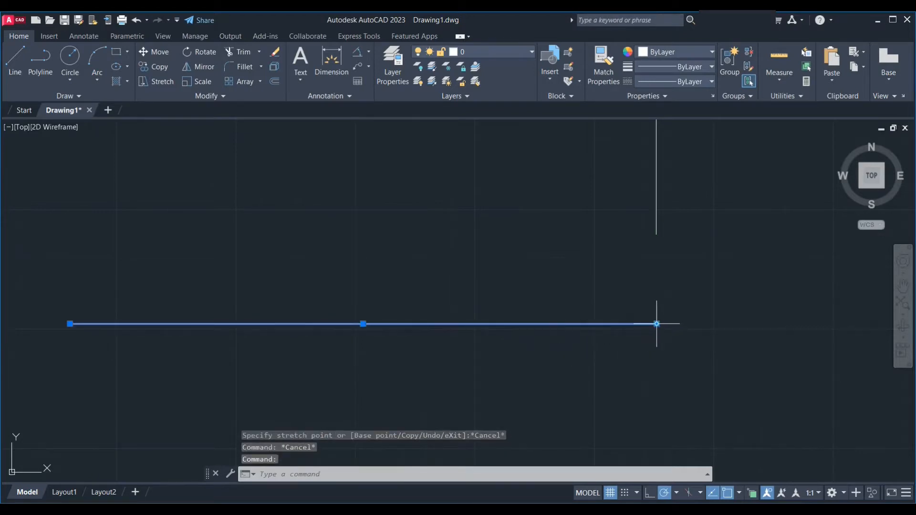
{"action": "mouse_move", "coordinate": [657, 324]}
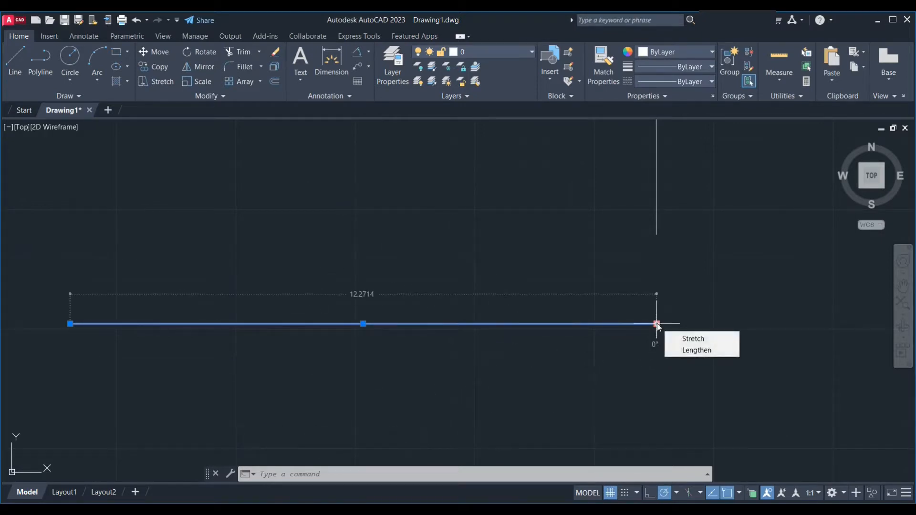
{"action": "left_click", "coordinate": [657, 324]}
{"action": "key", "text": "Escape"}
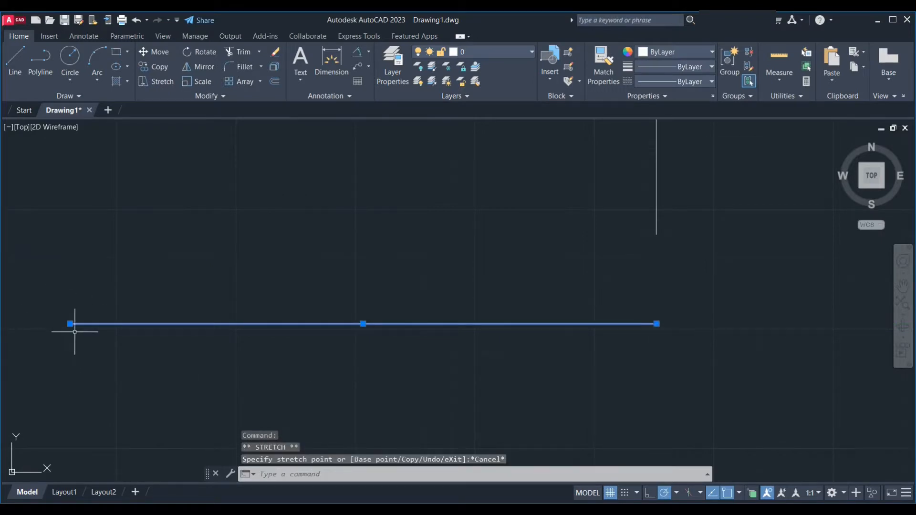
{"action": "key", "text": "Escape"}
Lengthen the horizontal line by grip-stretching its left endpoint 1 unit outward, and clear the selection
{"action": "scroll", "coordinate": [428, 364], "scroll_direction": "down", "scroll_amount": 2}
{"action": "left_click", "coordinate": [213, 341]}
{"action": "left_click", "coordinate": [202, 338]}
{"action": "left_click", "coordinate": [205, 339]}
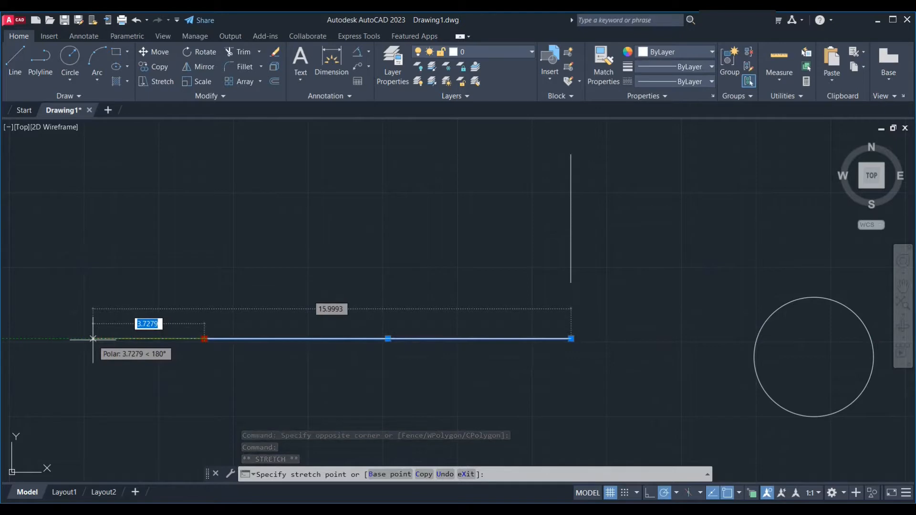
{"action": "type", "text": "1"}
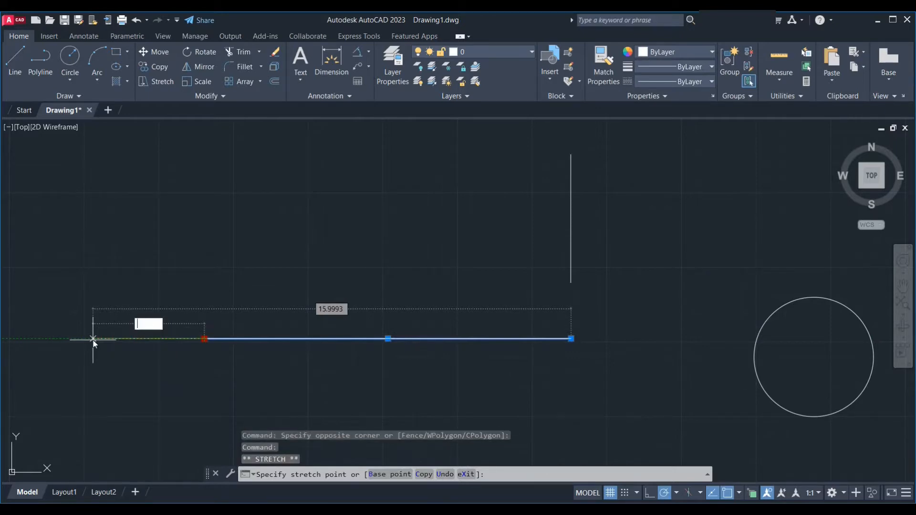
{"action": "key", "text": "Return"}
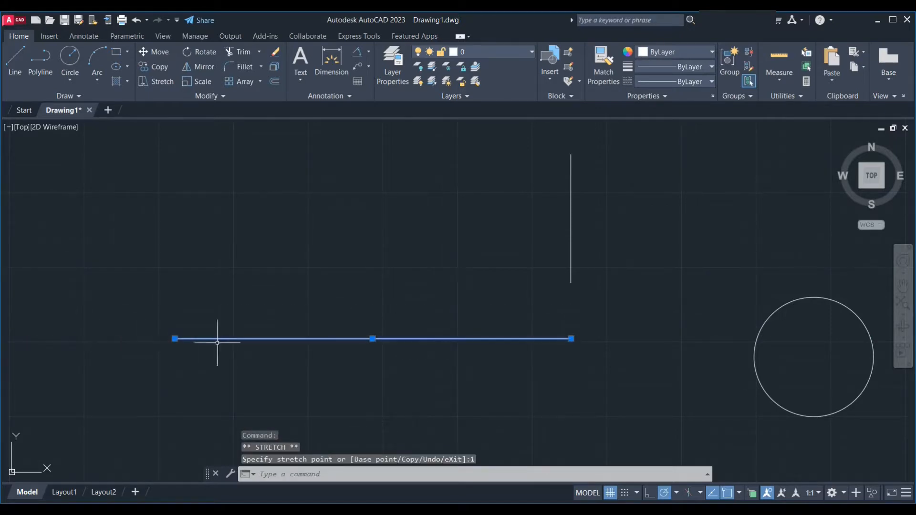
{"action": "key", "text": "Escape"}
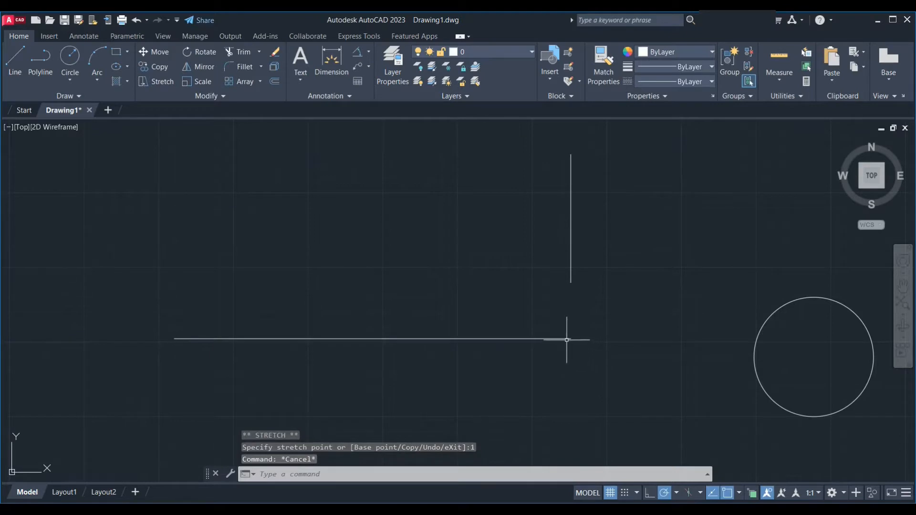
Set the horizontal line's total length to 10 by grip-stretching its right endpoint, and clear the selection
{"action": "left_click", "coordinate": [568, 339]}
{"action": "left_click", "coordinate": [571, 339]}
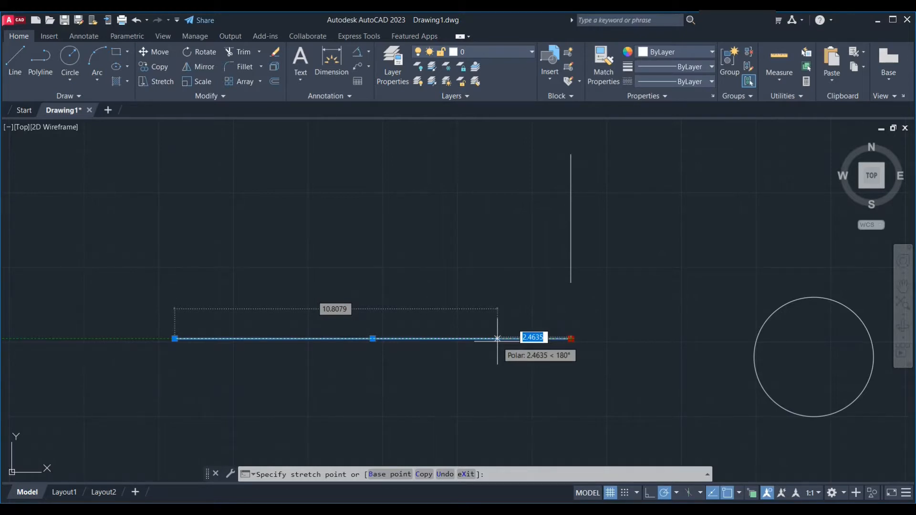
{"action": "key", "text": "Tab"}
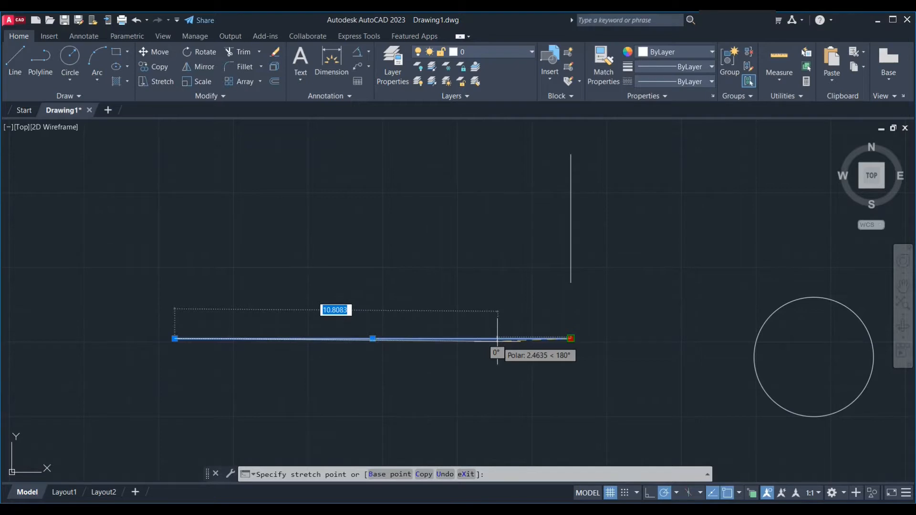
{"action": "type", "text": "10"}
{"action": "key", "text": "Return"}
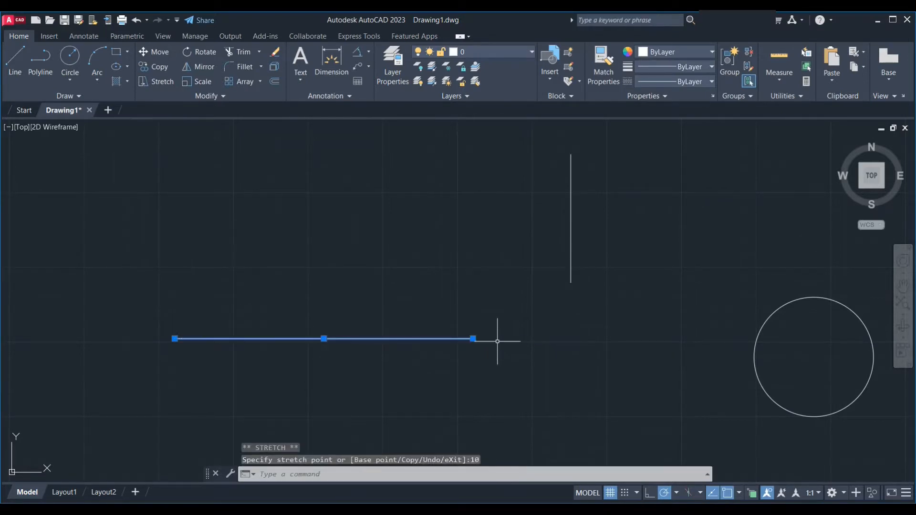
{"action": "mouse_move", "coordinate": [473, 339]}
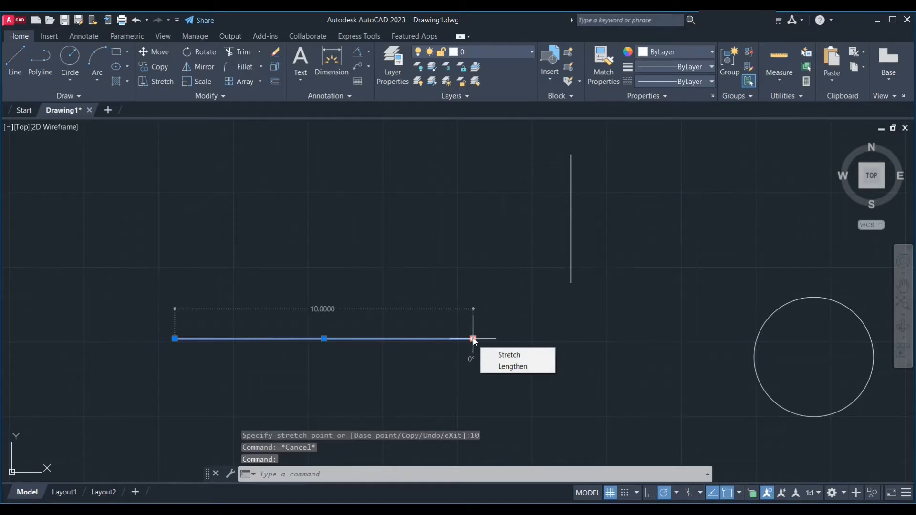
{"action": "key", "text": "Escape"}
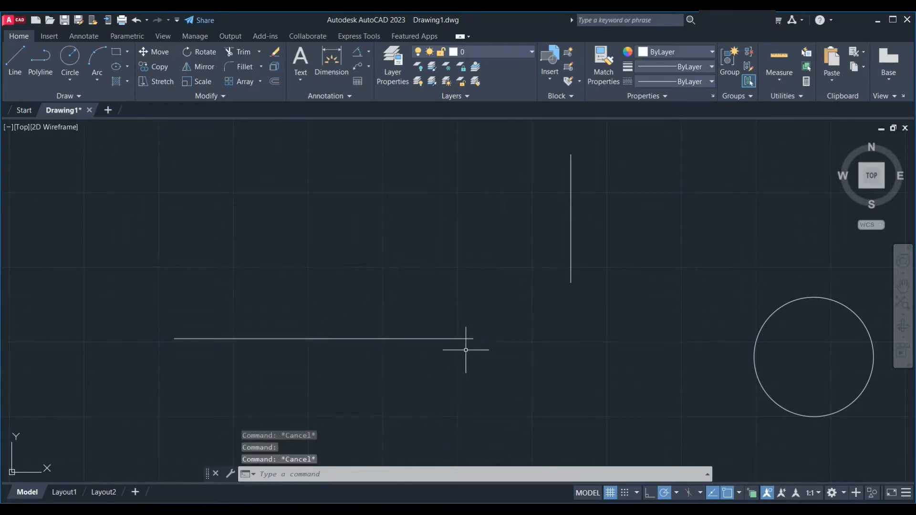
Swing the horizontal line to 90° about its left end by grip-stretching its right endpoint, and undo the grip edit
{"action": "left_click", "coordinate": [468, 339]}
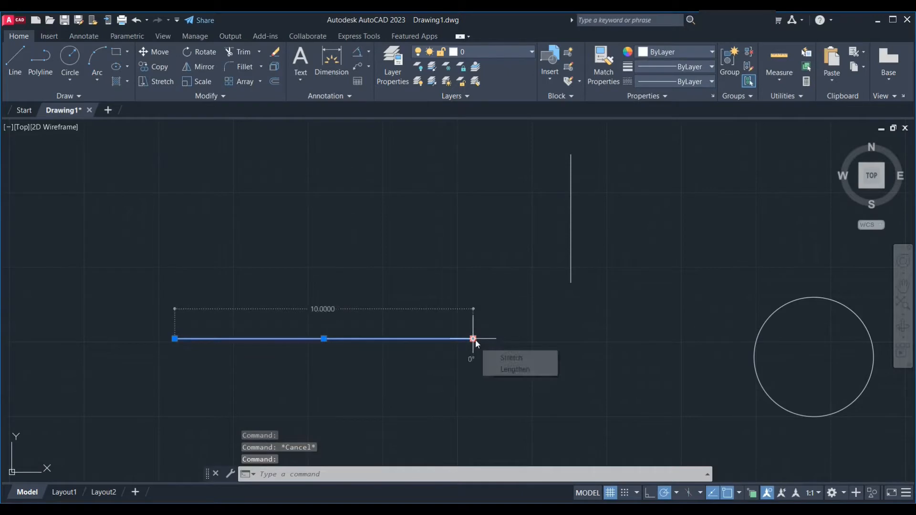
{"action": "left_click", "coordinate": [473, 339]}
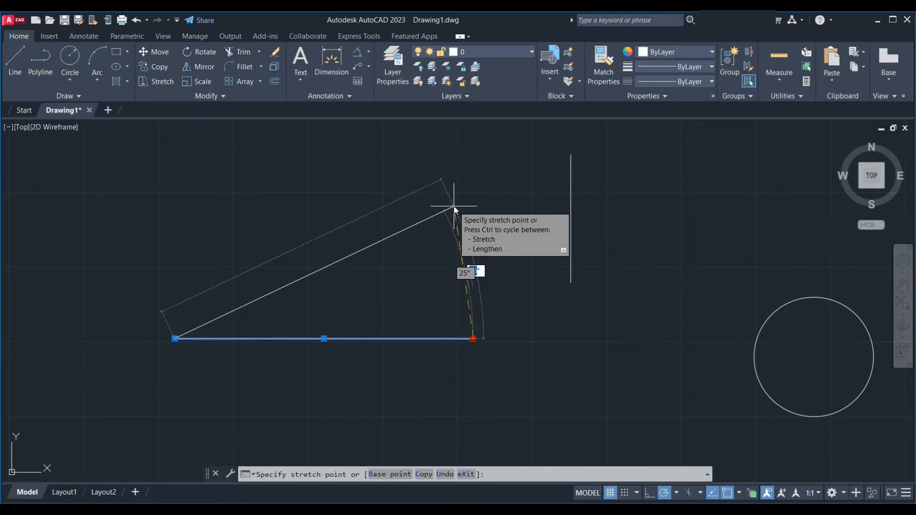
{"action": "key", "text": "Return"}
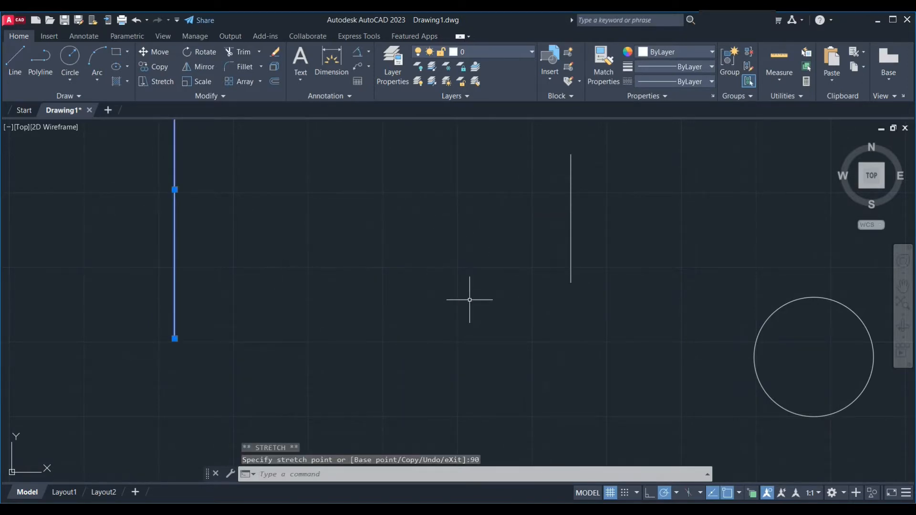
{"action": "key", "text": "ctrl+z"}
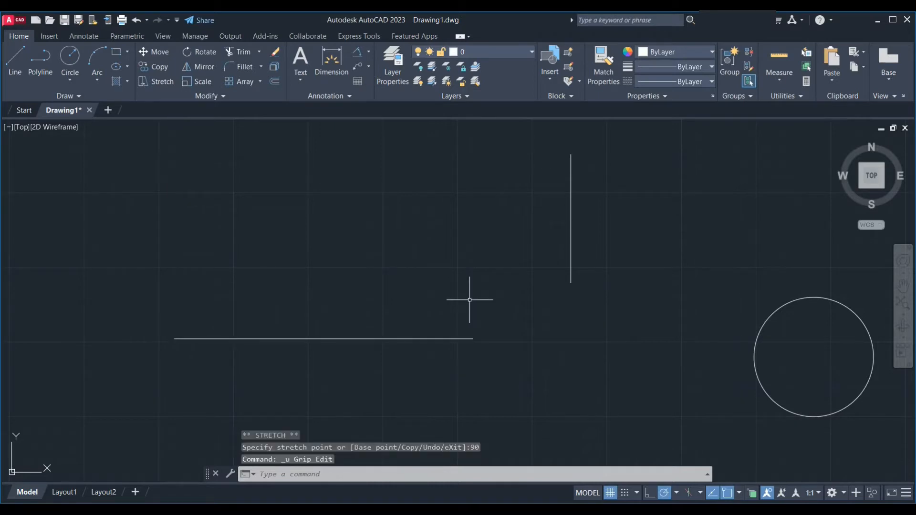
{"action": "left_click", "coordinate": [459, 339]}
{"action": "left_click", "coordinate": [175, 339]}
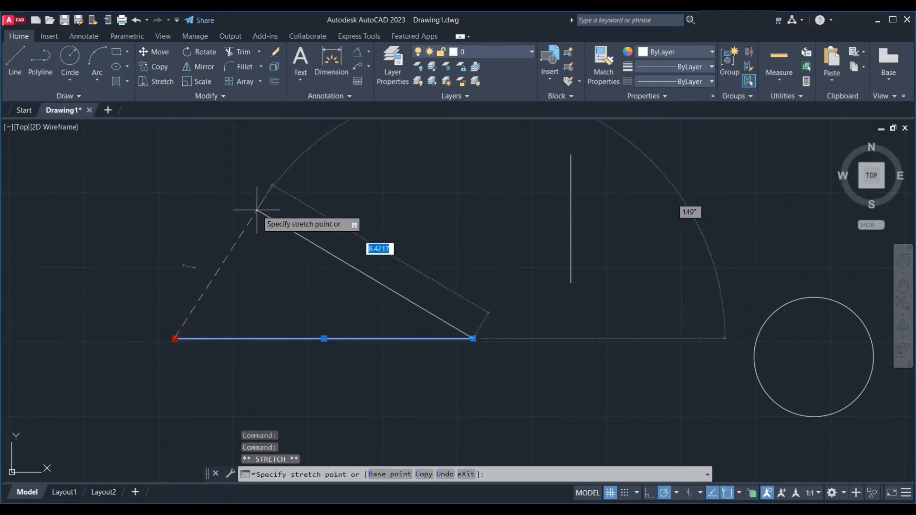
{"action": "scroll", "coordinate": [288, 197], "scroll_direction": "down", "scroll_amount": 2}
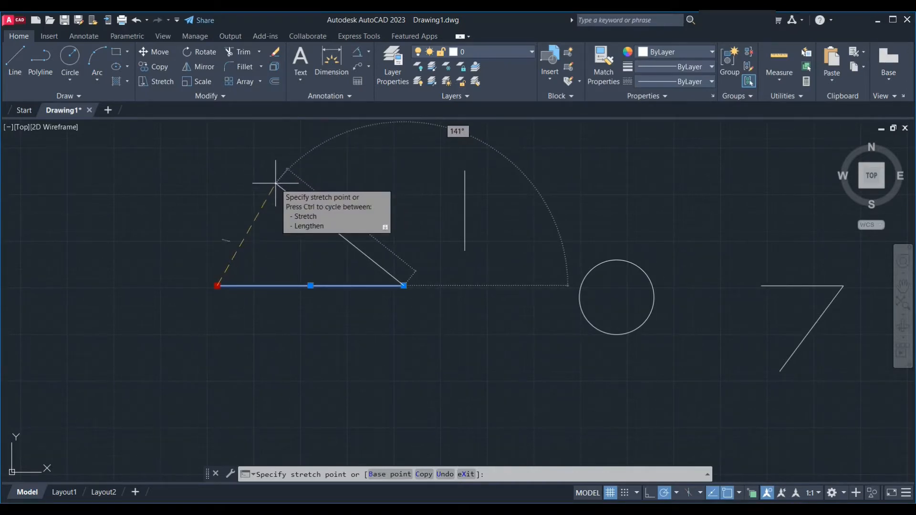
{"action": "key", "text": "Tab"}
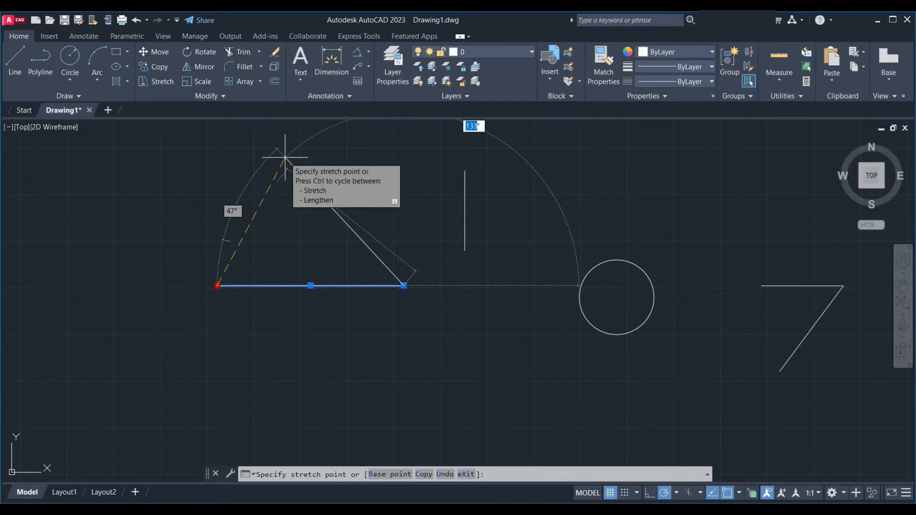
{"action": "scroll", "coordinate": [284, 169], "scroll_direction": "down", "scroll_amount": 2}
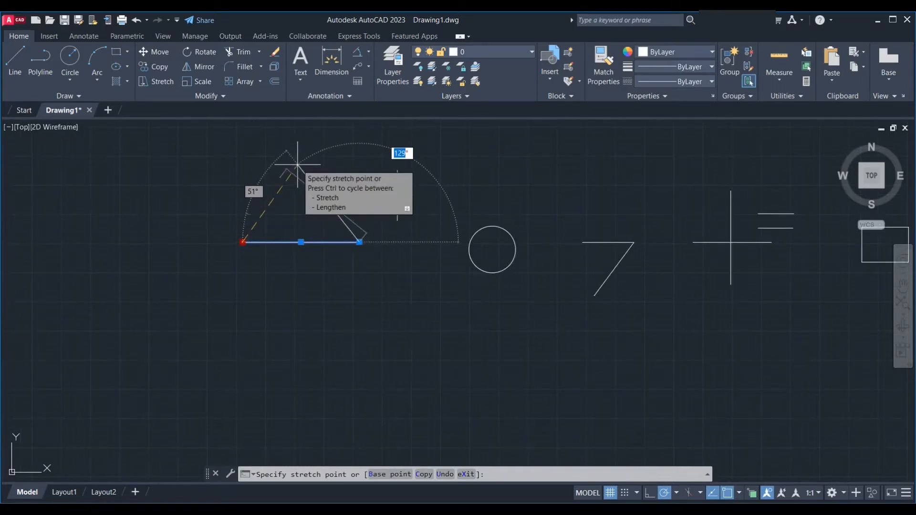
{"action": "key", "text": "Escape"}
{"action": "scroll", "coordinate": [335, 210], "scroll_direction": "up", "scroll_amount": 4}
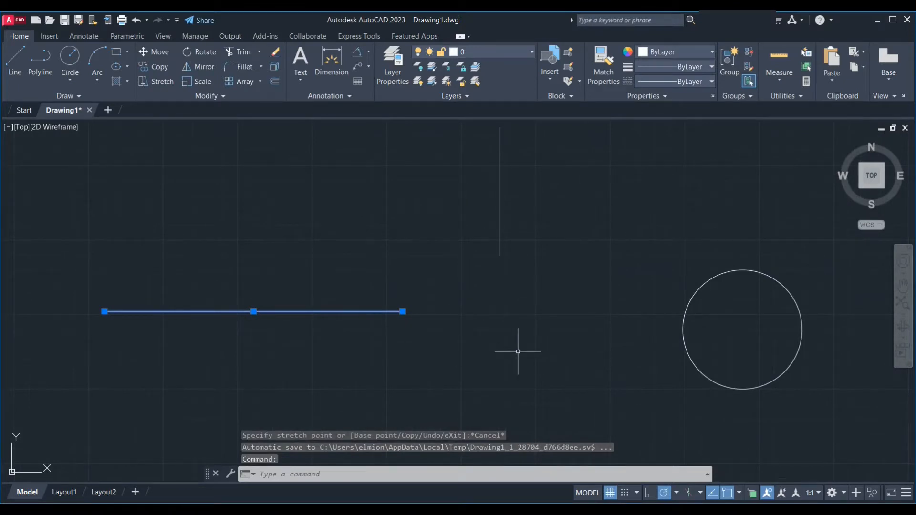
{"action": "scroll", "coordinate": [573, 363], "scroll_direction": "down", "scroll_amount": 2}
{"action": "scroll", "coordinate": [725, 375], "scroll_direction": "up", "scroll_amount": 2}
{"action": "key", "text": "Escape"}
Set the circle's radius to 4 by grip-stretching its lower quadrant point
{"action": "left_click", "coordinate": [700, 371]}
{"action": "left_click", "coordinate": [690, 360]}
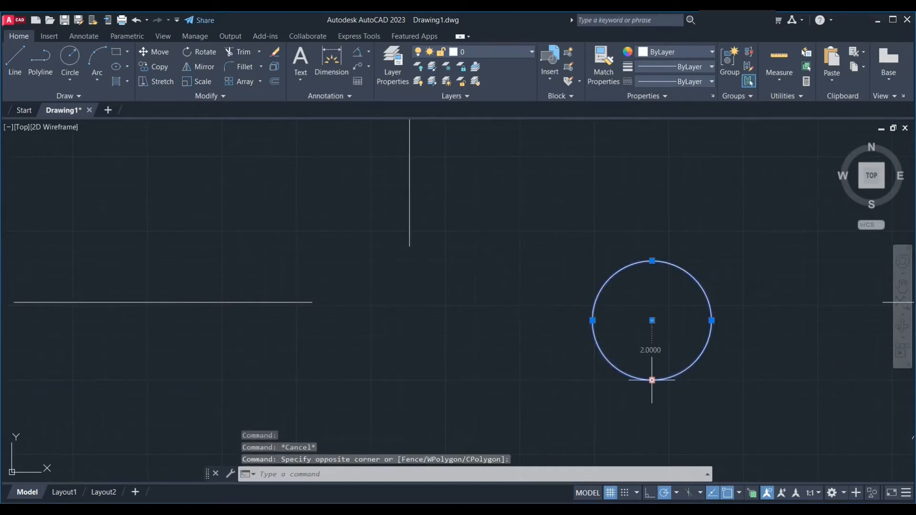
{"action": "left_click", "coordinate": [652, 381]}
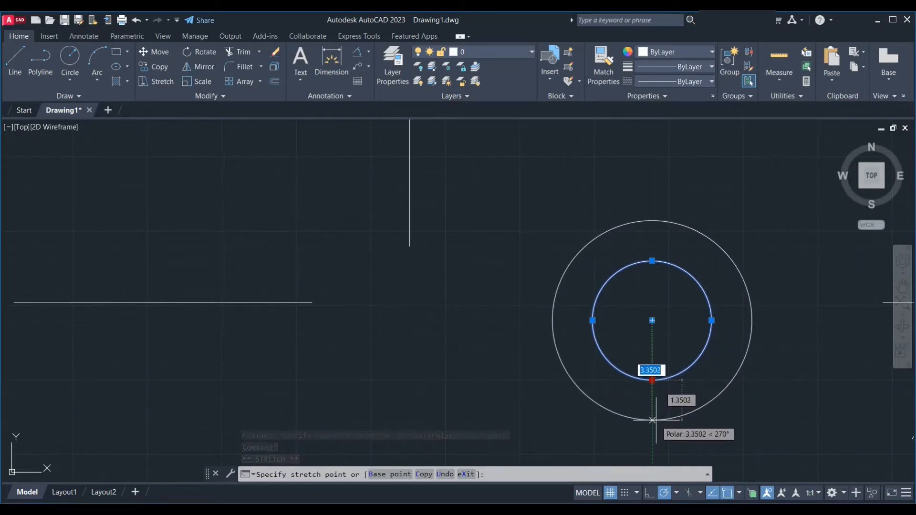
{"action": "type", "text": "4"}
{"action": "key", "text": "Return"}
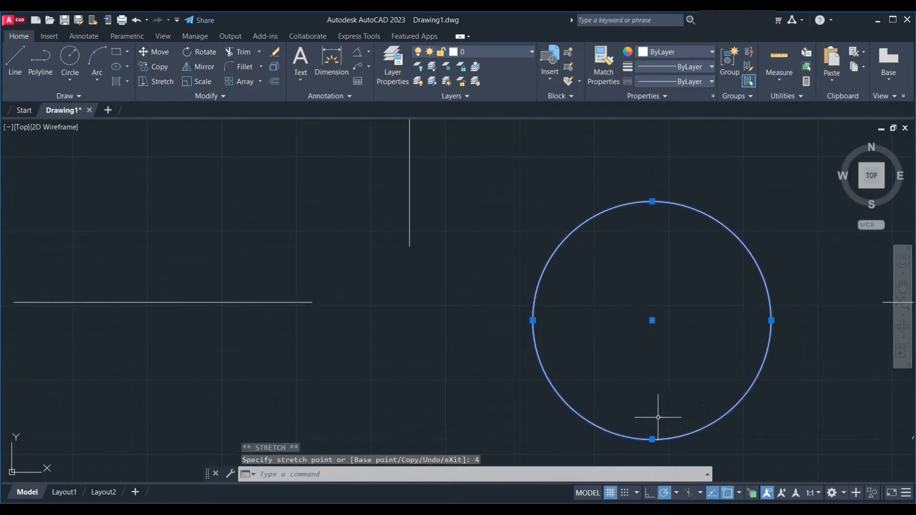
Shrink the circle to a radius of 2 by grip-stretching its upper quadrant point inward
{"action": "left_click", "coordinate": [652, 202]}
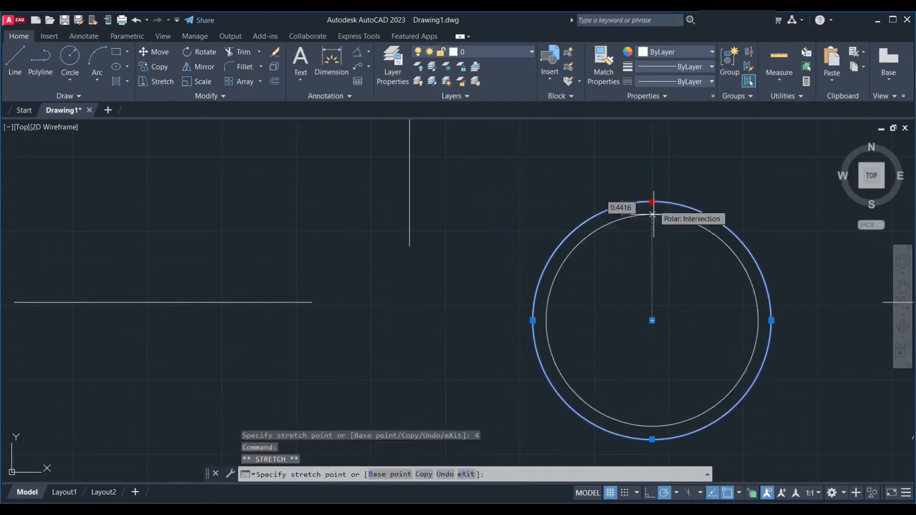
{"action": "type", "text": "2.7089"}
{"action": "key", "text": "Return"}
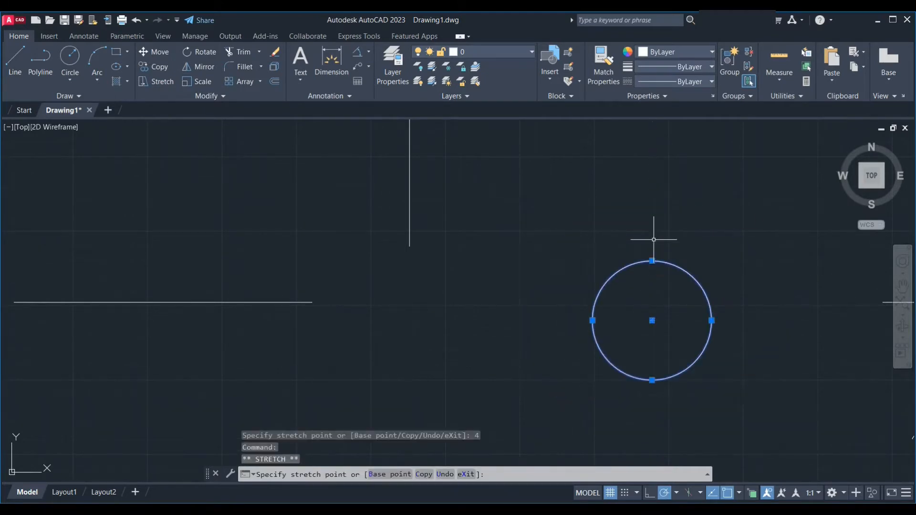
Enlarge the circle by grip-stretching its upper quadrant point 4 units outward
{"action": "left_click", "coordinate": [652, 261]}
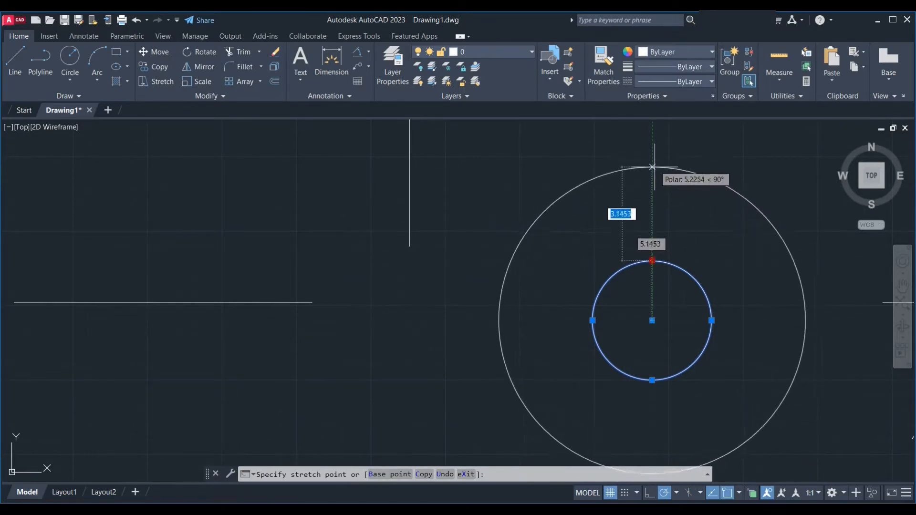
{"action": "type", "text": "4"}
{"action": "key", "text": "Return"}
{"action": "scroll", "coordinate": [519, 251], "scroll_direction": "down", "scroll_amount": 4}
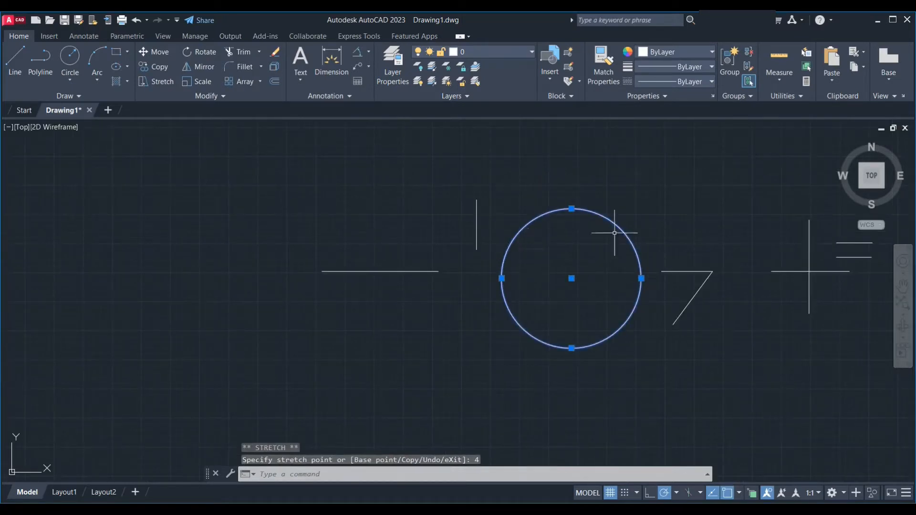
{"action": "mouse_move", "coordinate": [630, 346]}
{"action": "middle_mouse_down"}
{"action": "mouse_move", "coordinate": [445, 356]}
{"action": "mouse_move", "coordinate": [397, 368]}
{"action": "middle_mouse_up"}
{"action": "scroll", "coordinate": [604, 275], "scroll_direction": "up", "scroll_amount": 2}
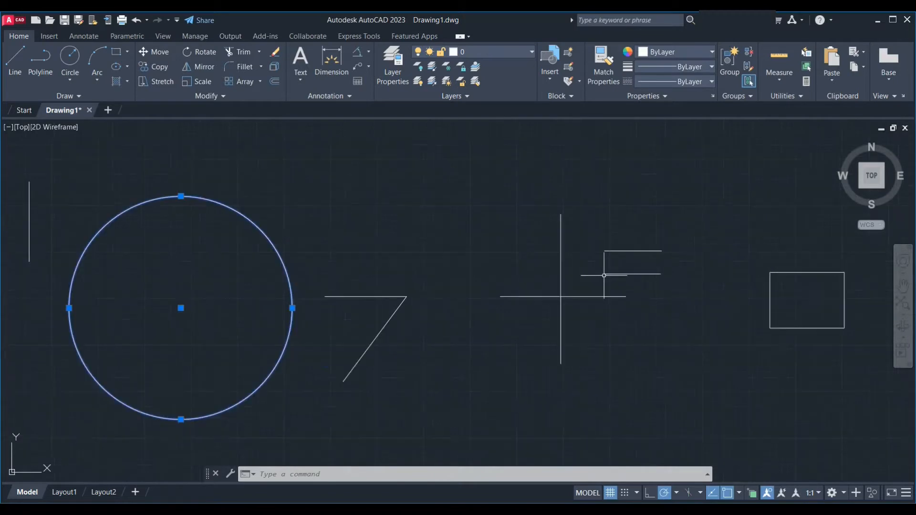
{"action": "scroll", "coordinate": [588, 289], "scroll_direction": "up", "scroll_amount": 2}
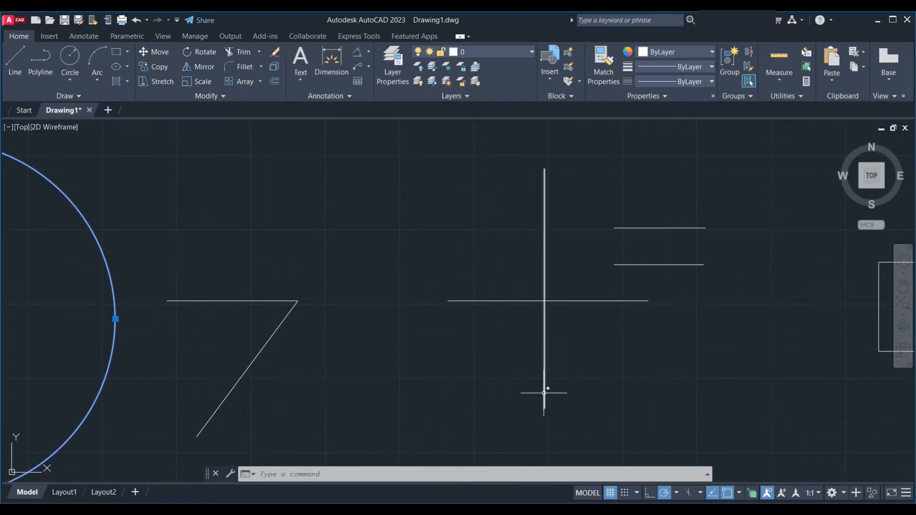
Trim away the vertical line that crosses the horizontal line, and undo the trim
{"action": "key", "text": "Return"}
{"action": "left_click", "coordinate": [544, 344]}
{"action": "key", "text": "Escape"}
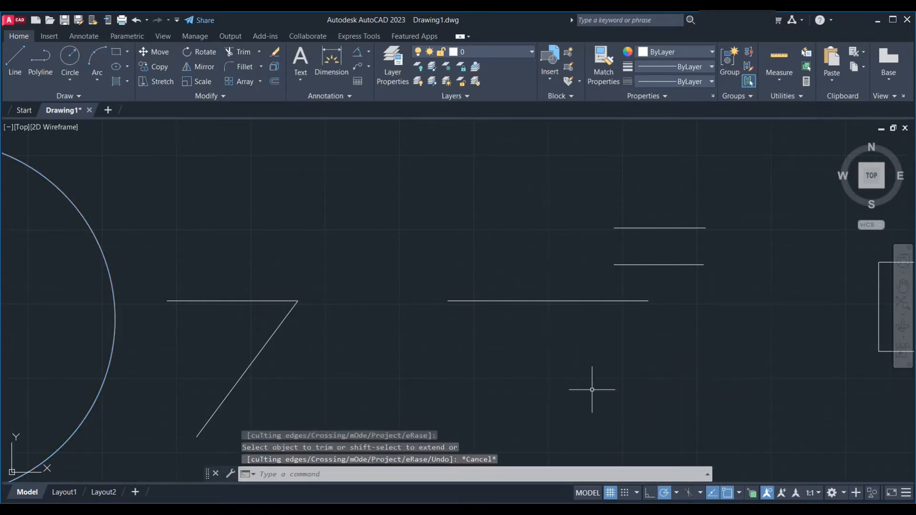
{"action": "key", "text": "ctrl+z"}
Trim only the part of the vertical line below the horizontal line, and undo that trim
{"action": "type", "text": "tr"}
{"action": "key", "text": "Return"}
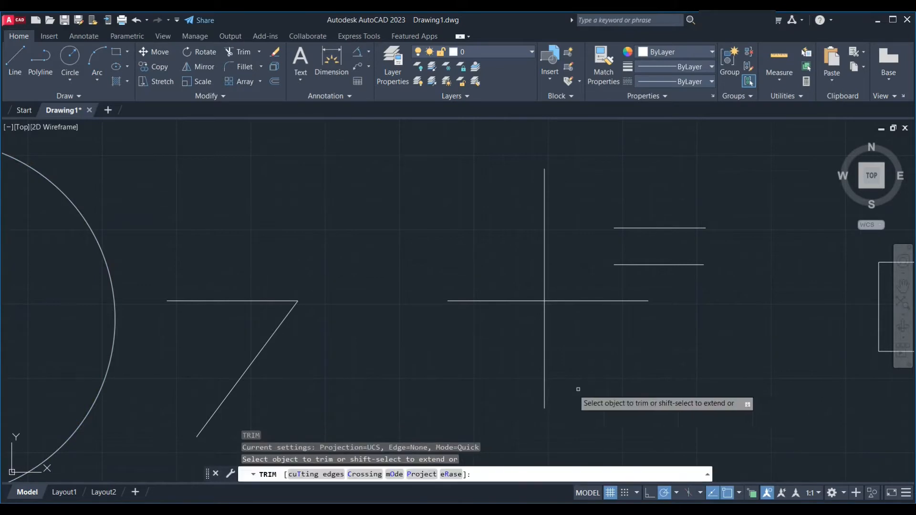
{"action": "left_click", "coordinate": [544, 353]}
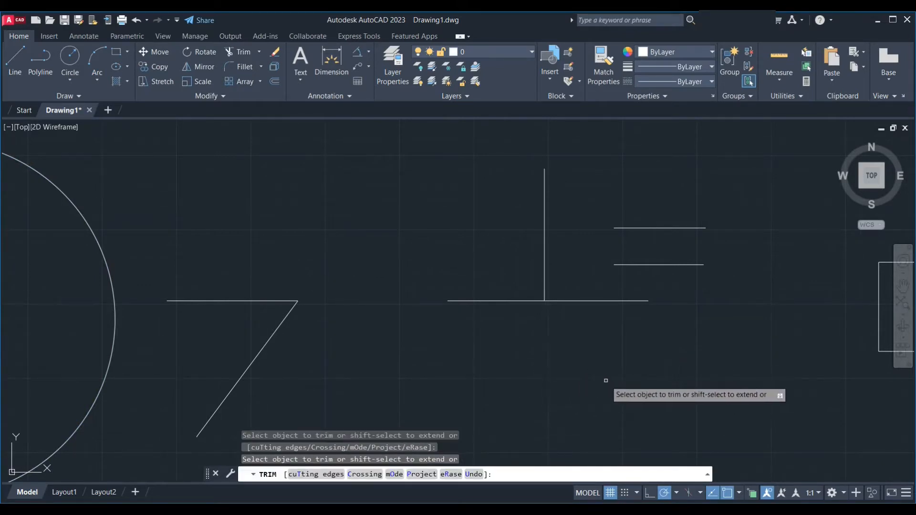
{"action": "key", "text": "Escape"}
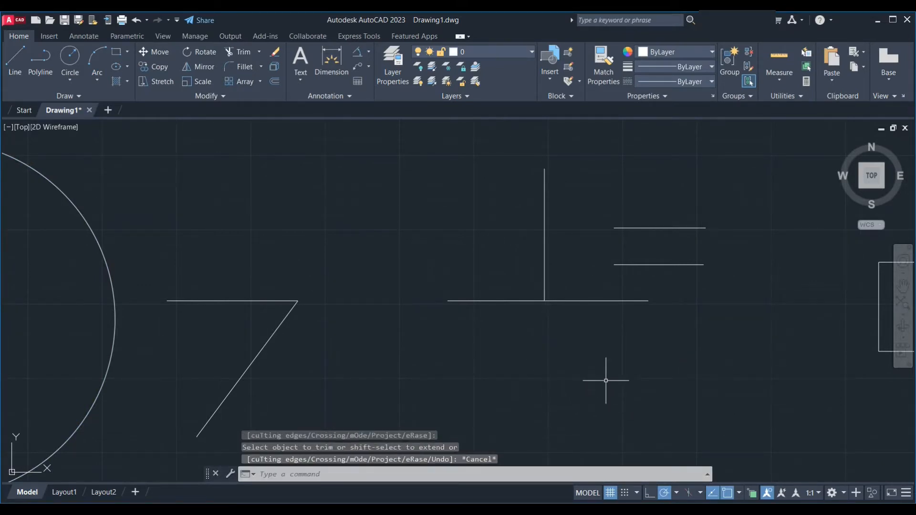
{"action": "key", "text": "ctrl+z"}
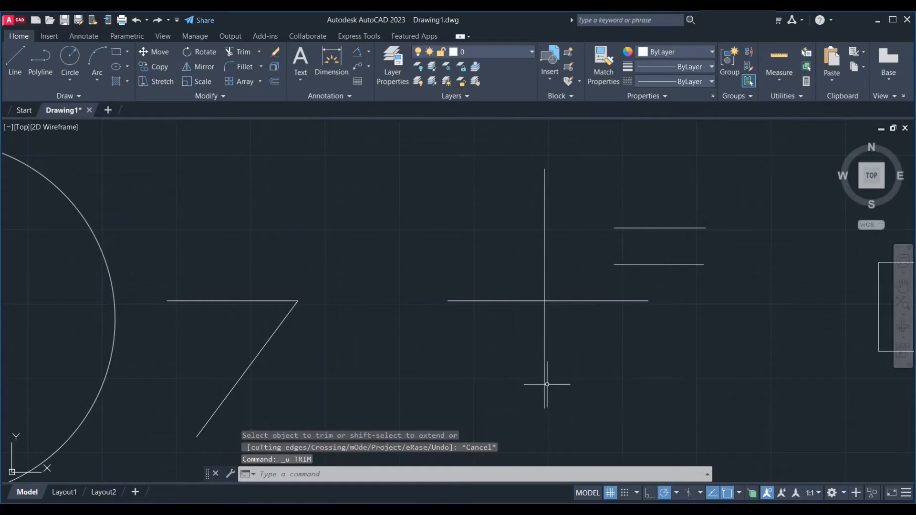
Shorten the vertical line by grip-stretching its lower endpoint to the intersection with the horizontal line
{"action": "left_click", "coordinate": [544, 381]}
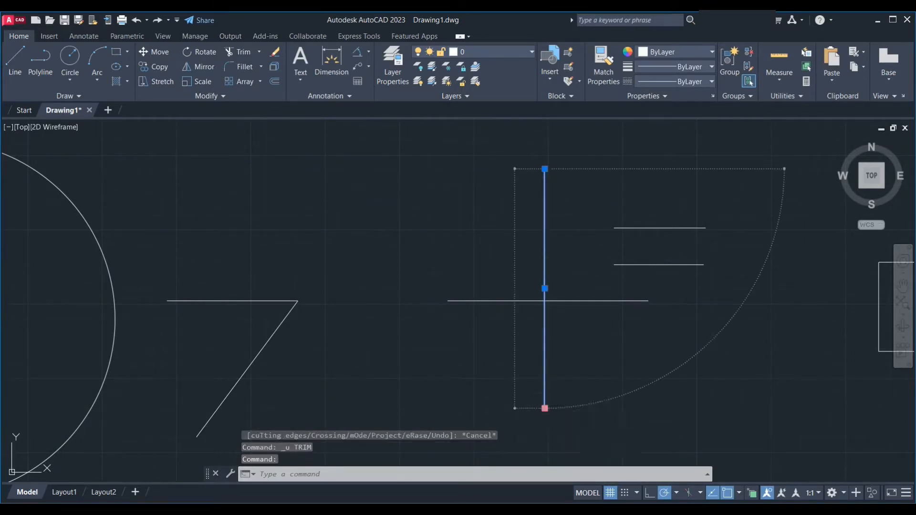
{"action": "left_click", "coordinate": [545, 409]}
{"action": "left_click", "coordinate": [545, 301]}
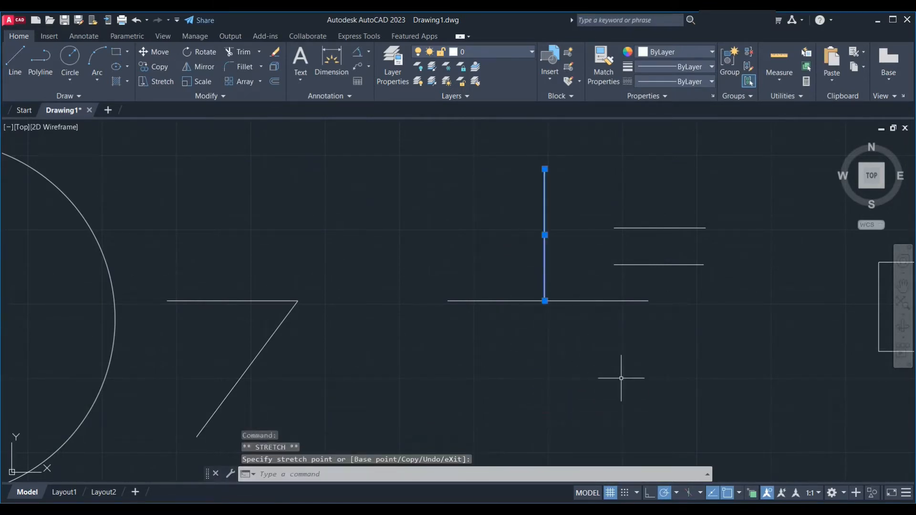
{"action": "key", "text": "Escape"}
Grip-stretch the horizontal line's right endpoint back to the vertical line's lower end to form a corner
{"action": "left_click", "coordinate": [630, 300]}
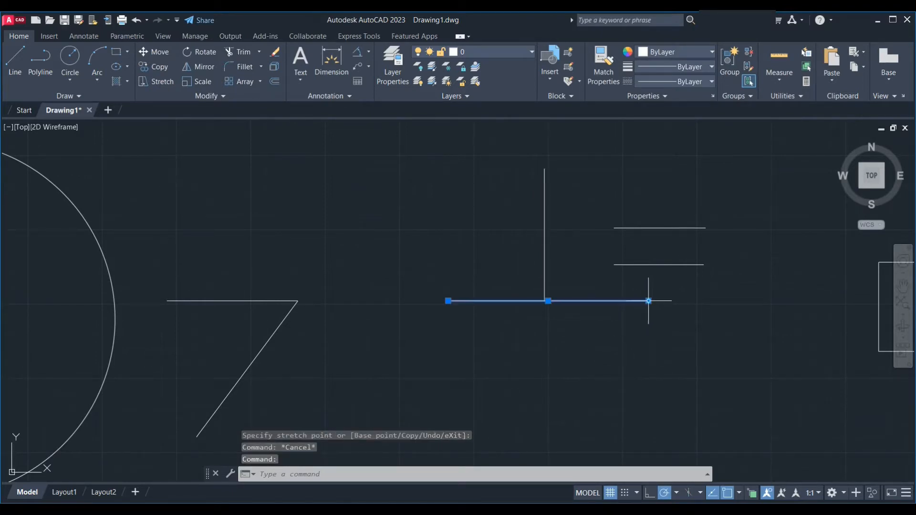
{"action": "left_click", "coordinate": [649, 301]}
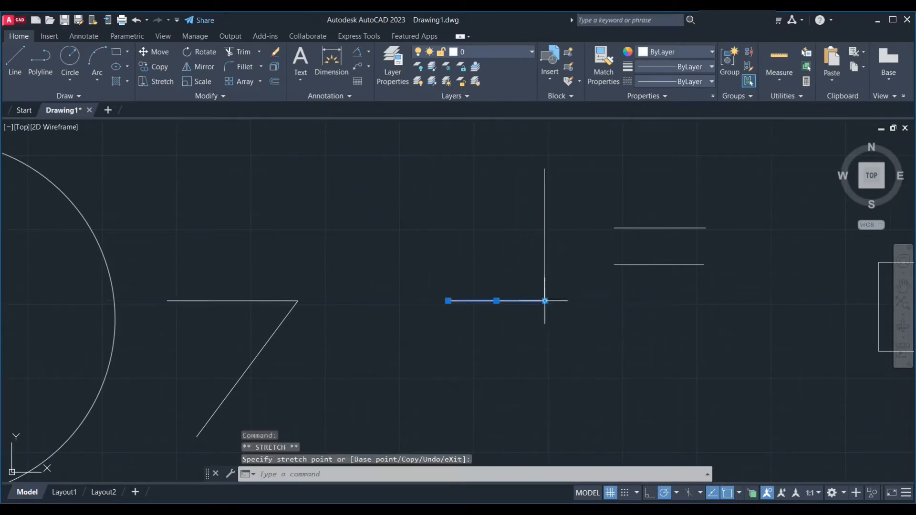
{"action": "key", "text": "Escape"}
{"action": "scroll", "coordinate": [636, 227], "scroll_direction": "up", "scroll_amount": 3}
{"action": "middle_click_drag", "start_coordinate": [636, 227], "coordinate": [616, 257]}
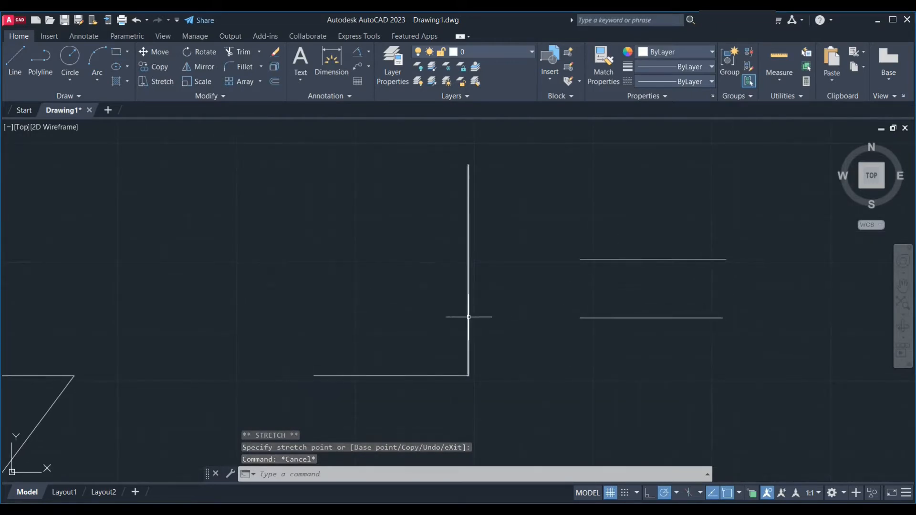
{"action": "left_click", "coordinate": [588, 318]}
{"action": "left_click", "coordinate": [580, 318]}
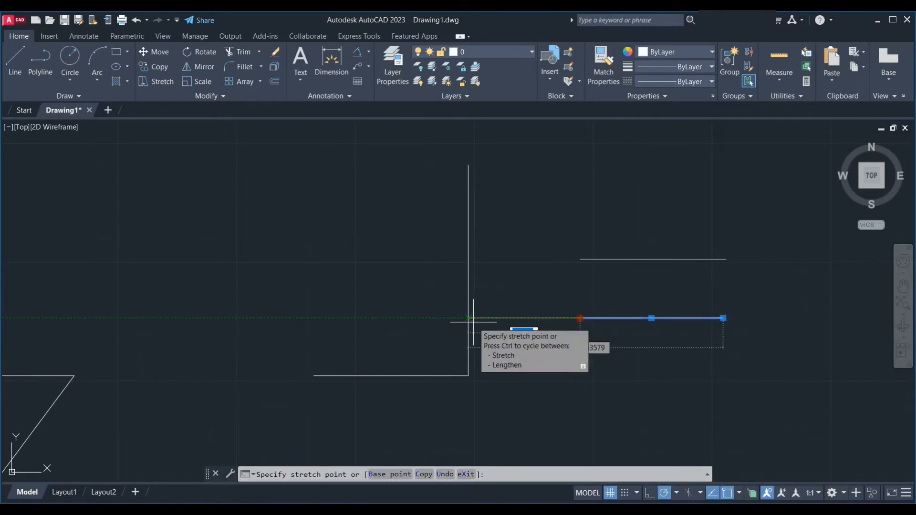
{"action": "key", "text": "Escape"}
Turn off object snap, polar tracking and object snap tracking, and try to grip-stretch the lower short line's left endpoint
{"action": "key", "text": "F3"}
{"action": "key", "text": "F10"}
{"action": "key", "text": "F11"}
{"action": "left_click", "coordinate": [580, 318]}
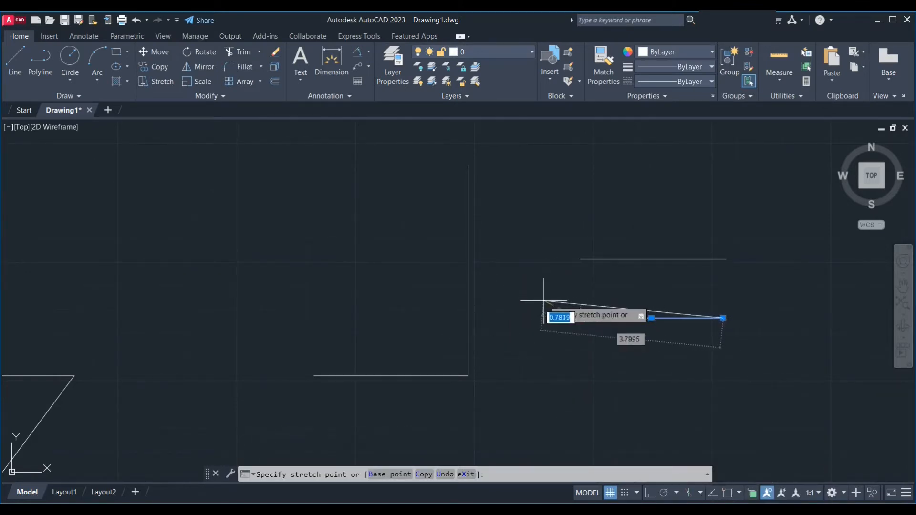
{"action": "key", "text": "Escape"}
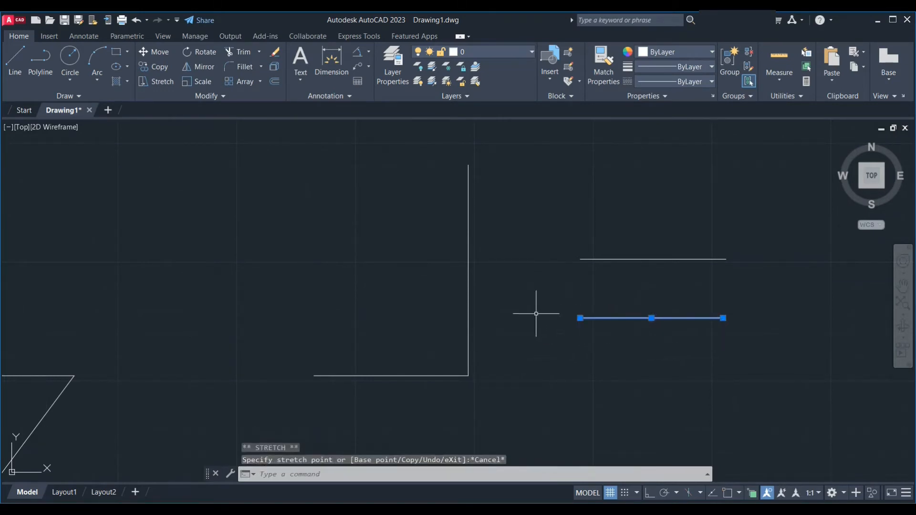
Turn object snap, polar tracking and object snap tracking back on, and deselect the lower short line
{"action": "key", "text": "F3"}
{"action": "key", "text": "F10"}
{"action": "key", "text": "F11"}
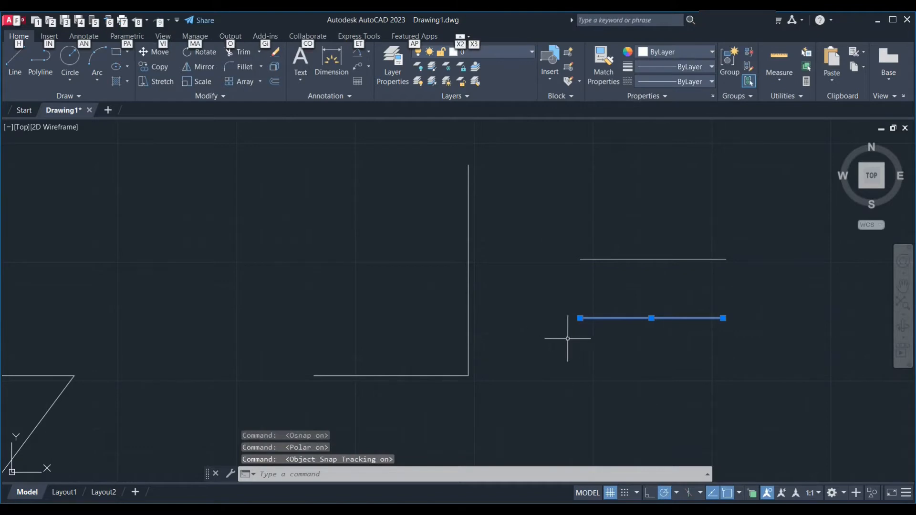
{"action": "key", "text": "Escape"}
{"action": "key", "text": "Escape"}
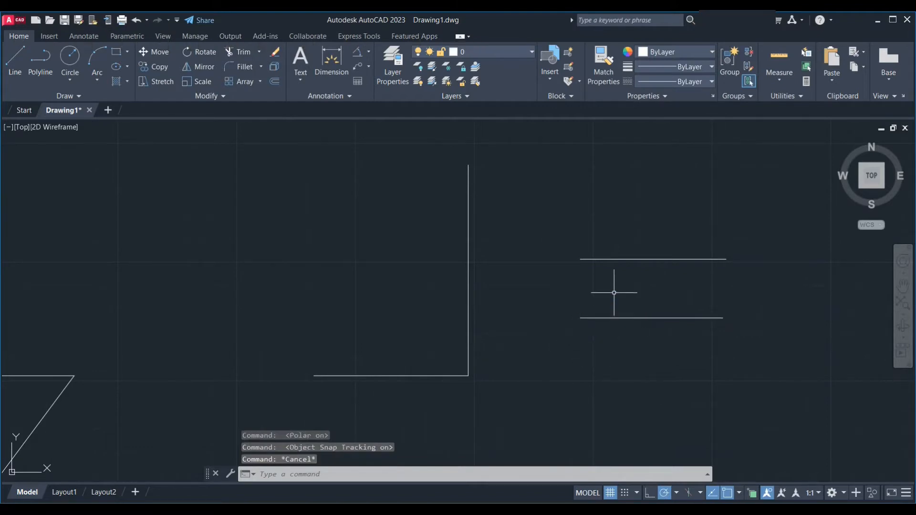
Grip-stretch the left endpoints of both short horizontal lines together to the vertical line, and undo the grip edit
{"action": "left_click", "coordinate": [669, 354]}
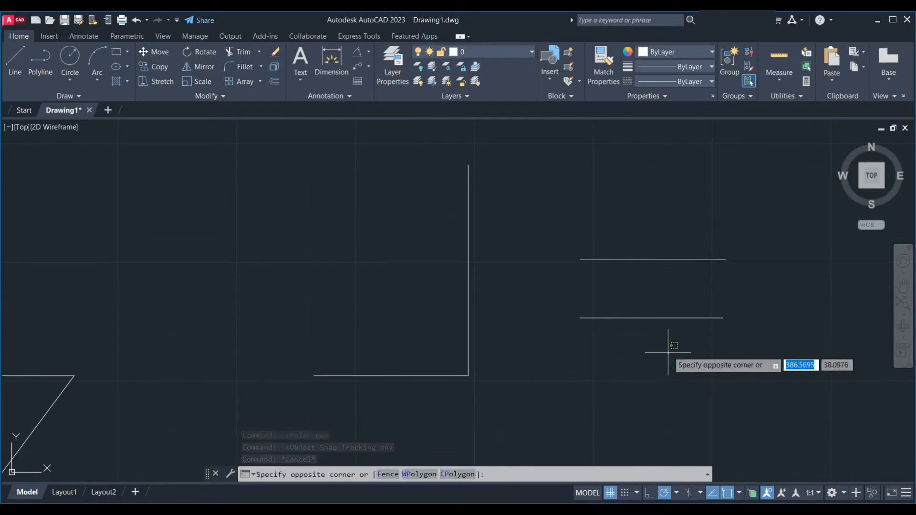
{"action": "left_click", "coordinate": [618, 238]}
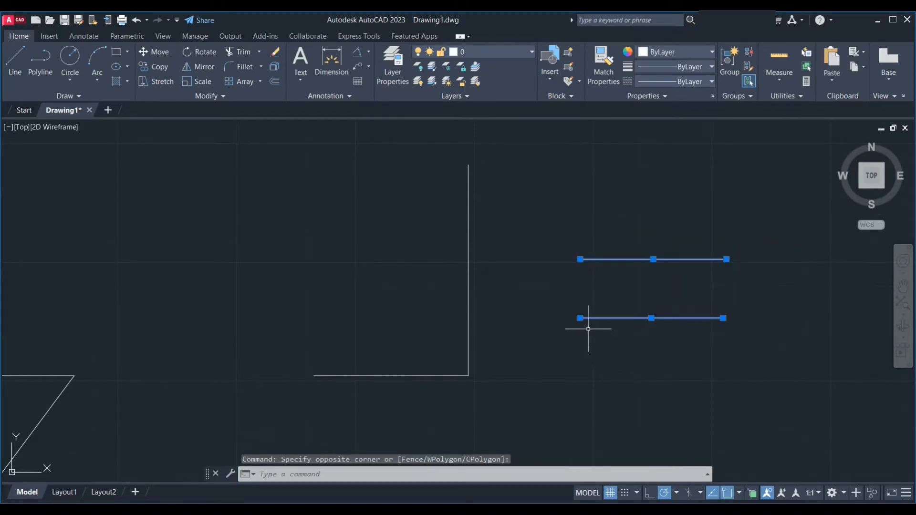
{"action": "left_click", "coordinate": [580, 259]}
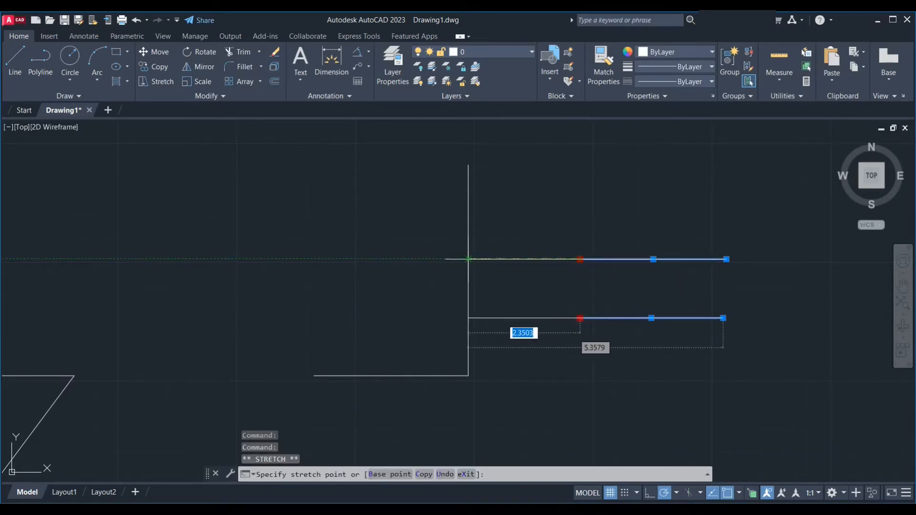
{"action": "left_click", "coordinate": [469, 260]}
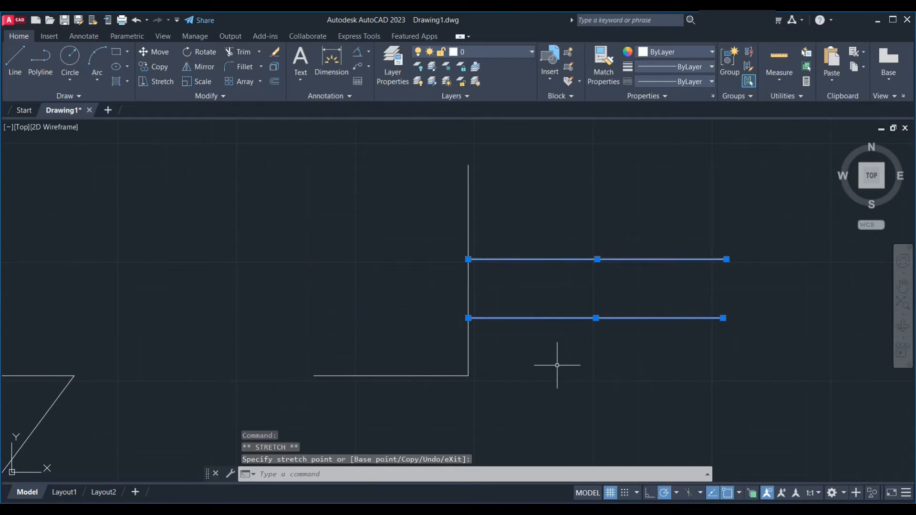
{"action": "key", "text": "ctrl+z"}
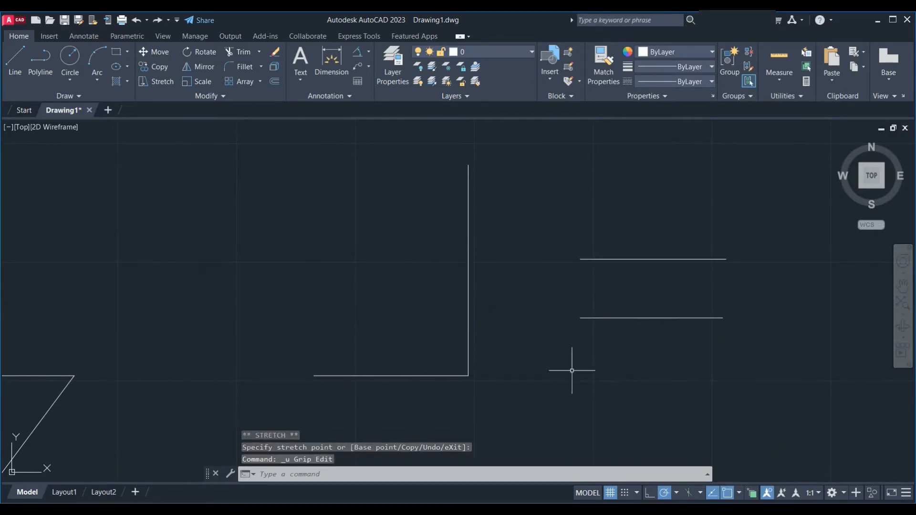
With both short horizontal lines selected, grip-stretch only the lower line's left endpoint to the vertical line
{"action": "left_click", "coordinate": [720, 370]}
{"action": "left_click", "coordinate": [665, 224]}
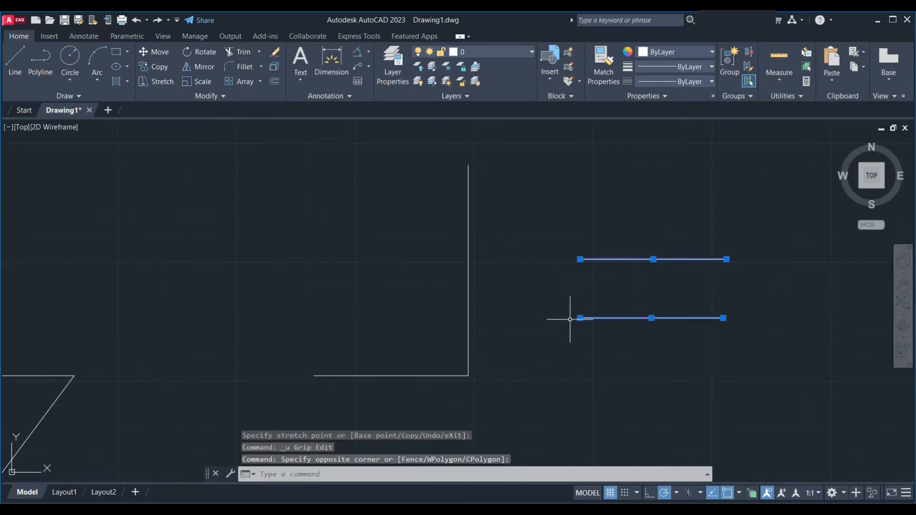
{"action": "mouse_move", "coordinate": [580, 318]}
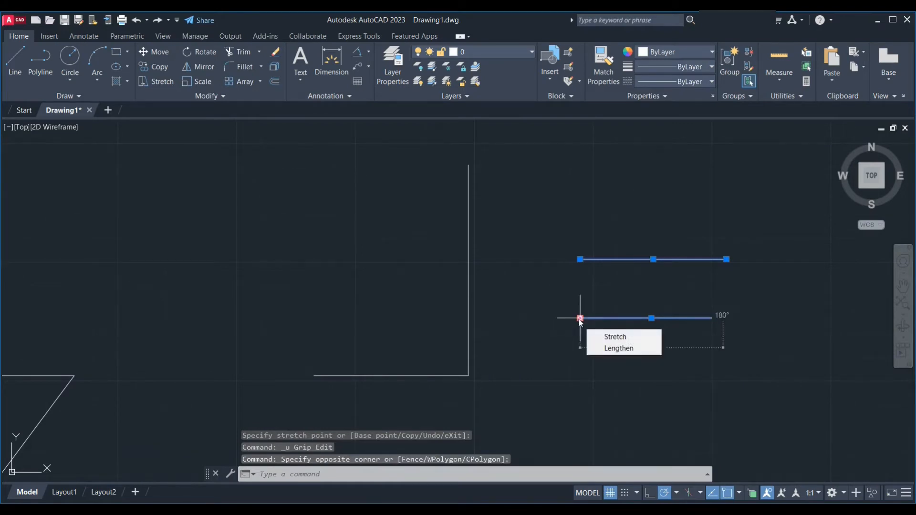
{"action": "left_click", "coordinate": [581, 318]}
{"action": "left_click", "coordinate": [581, 259], "text": "shift"}
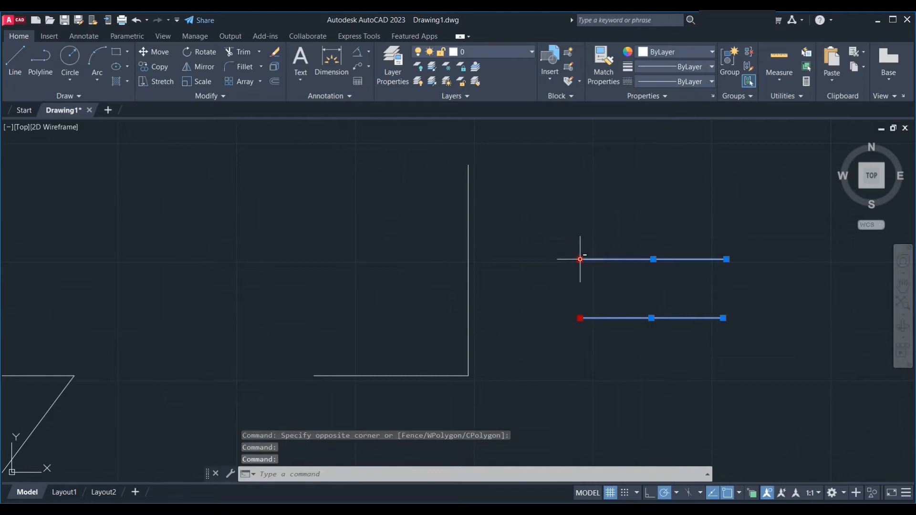
{"action": "left_click", "coordinate": [581, 259], "text": "shift"}
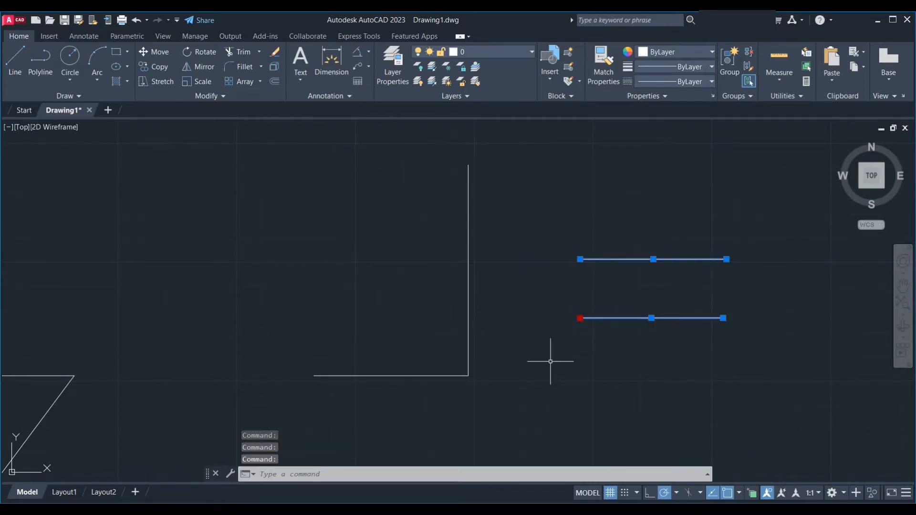
{"action": "left_click", "coordinate": [580, 318]}
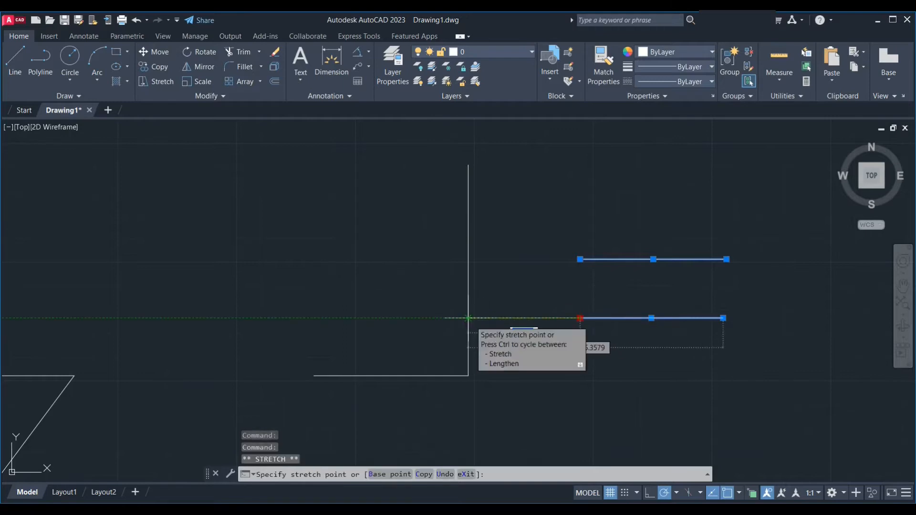
{"action": "left_click", "coordinate": [469, 318]}
{"action": "scroll", "coordinate": [587, 250], "scroll_direction": "down", "scroll_amount": 3}
{"action": "key", "text": "Escape"}
{"action": "scroll", "coordinate": [630, 288], "scroll_direction": "down", "scroll_amount": 5}
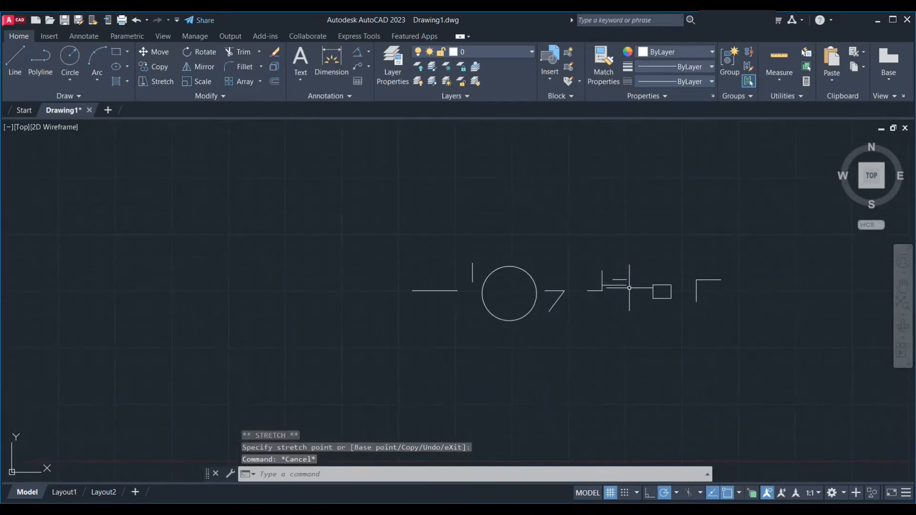
{"action": "scroll", "coordinate": [444, 292], "scroll_direction": "up", "scroll_amount": 6}
{"action": "middle_click_drag", "start_coordinate": [441, 290], "coordinate": [500, 312]}
{"action": "scroll", "coordinate": [501, 320], "scroll_direction": "up", "scroll_amount": 2}
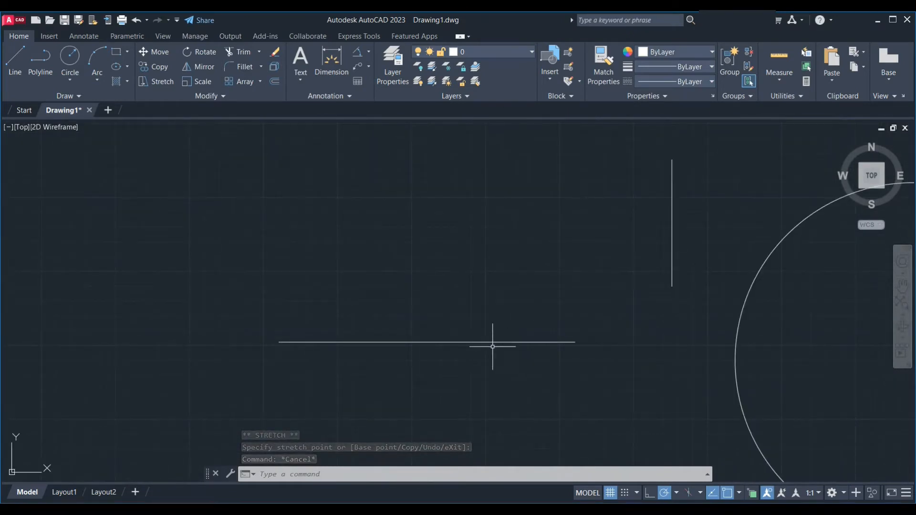
{"action": "type", "text": "L"}
{"action": "key", "text": "Return"}
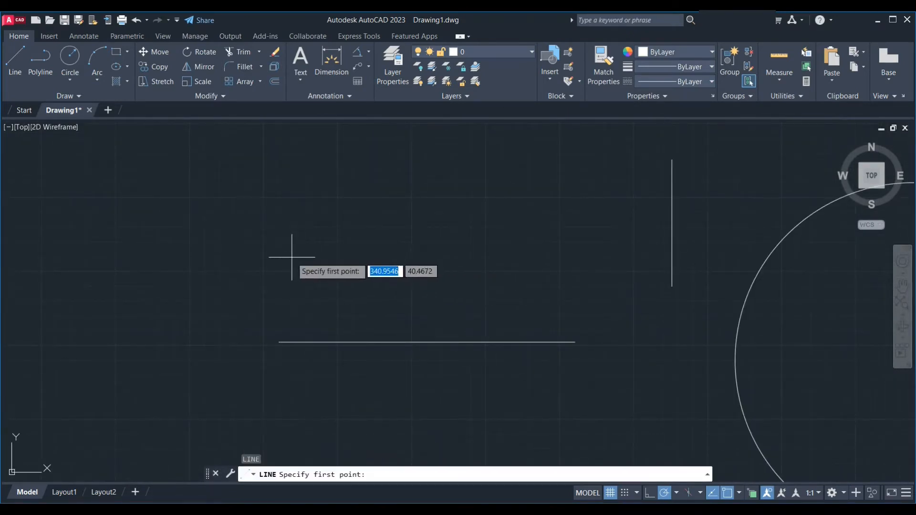
{"action": "key", "text": "Escape"}
Copy the long horizontal line beside the circle straight up, placing the copy above the original
{"action": "left_click", "coordinate": [479, 367]}
{"action": "left_click", "coordinate": [446, 324]}
{"action": "type", "text": "CO"}
{"action": "key", "text": "Return"}
{"action": "left_click", "coordinate": [445, 324]}
{"action": "left_click", "coordinate": [448, 219]}
{"action": "key", "text": "Escape"}
Try to rotate the copied upper line about its left endpoint
{"action": "left_click", "coordinate": [481, 235]}
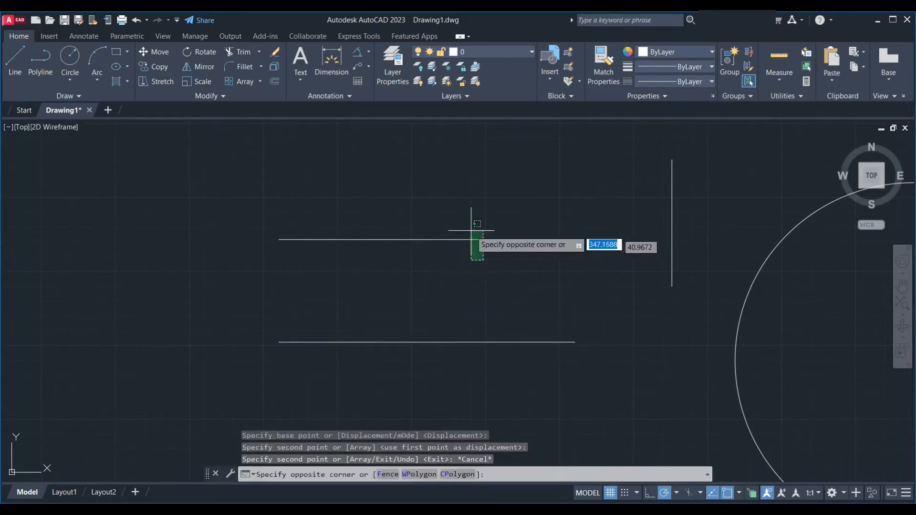
{"action": "left_click", "coordinate": [476, 243]}
{"action": "key", "text": "Escape"}
{"action": "left_click", "coordinate": [460, 280]}
{"action": "left_click", "coordinate": [456, 215]}
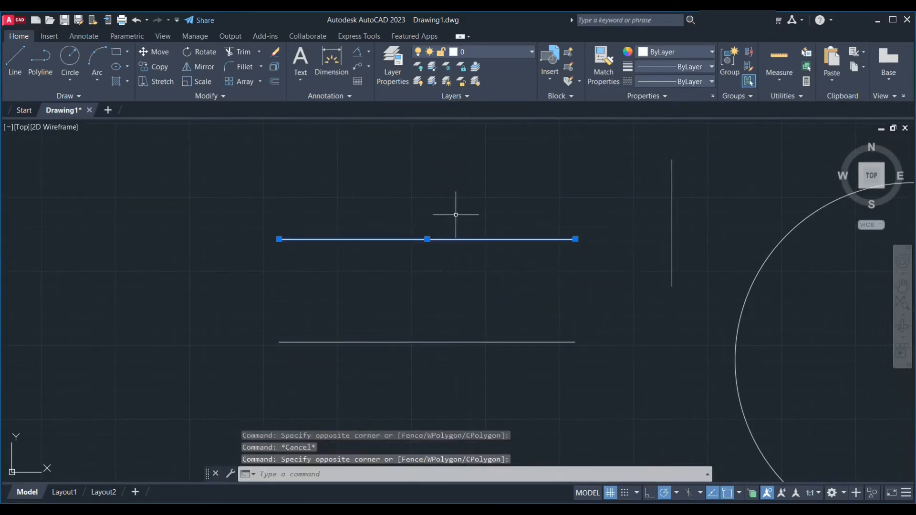
{"action": "type", "text": "RO"}
{"action": "key", "text": "Return"}
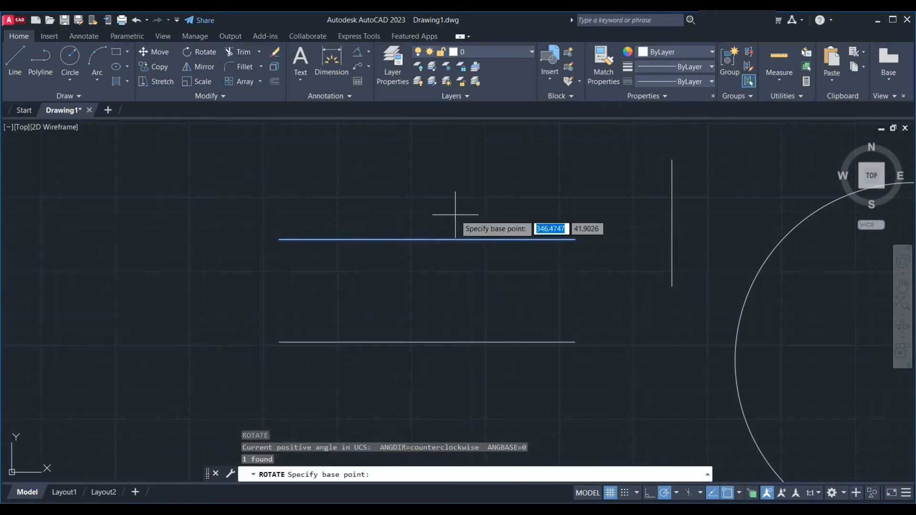
{"action": "left_click", "coordinate": [279, 239]}
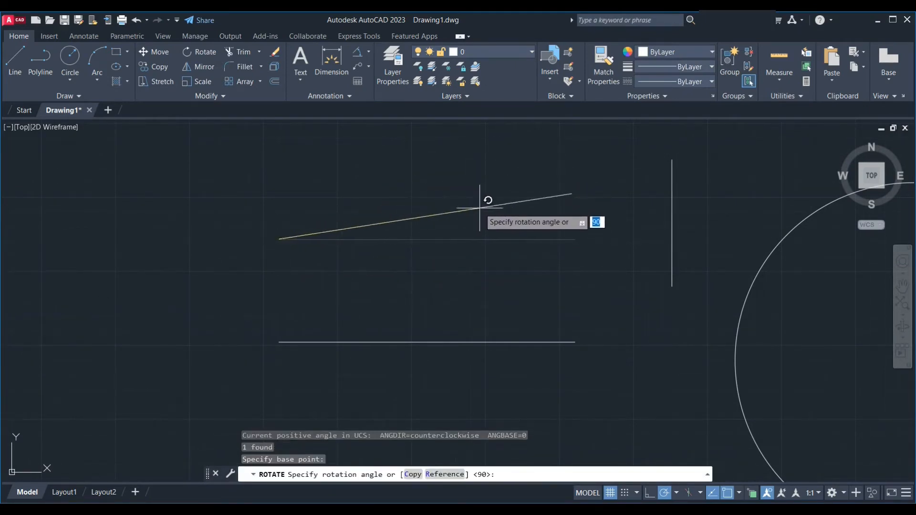
{"action": "key", "text": "Escape"}
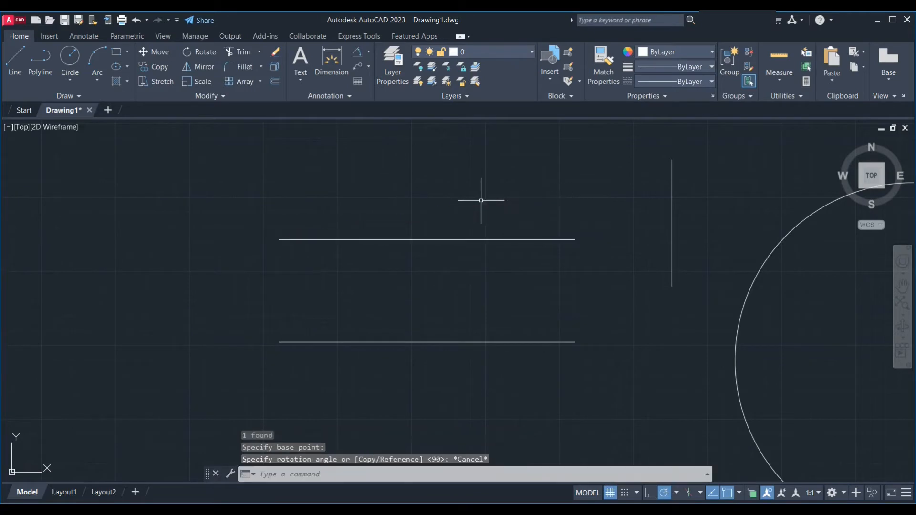
Try to grip-rotate the lower horizontal line about its left endpoint
{"action": "left_click", "coordinate": [542, 374]}
{"action": "left_click", "coordinate": [508, 309]}
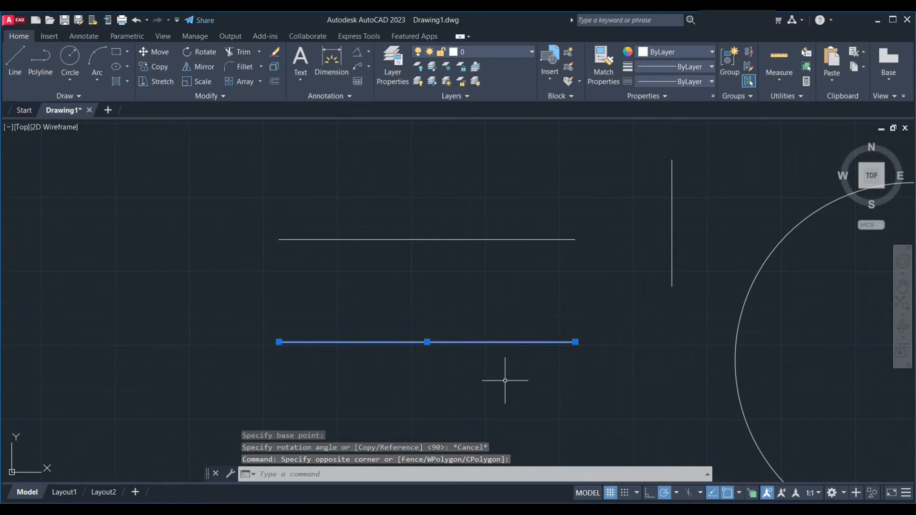
{"action": "left_click", "coordinate": [279, 342]}
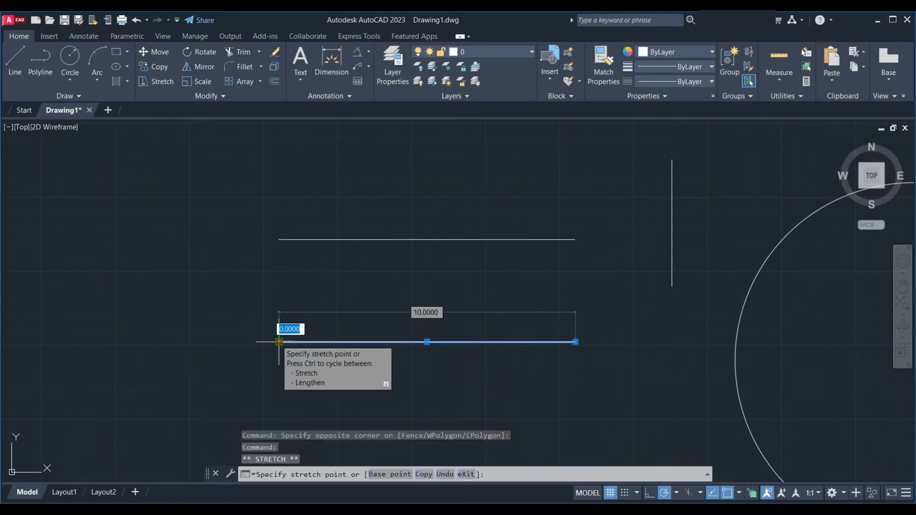
{"action": "type", "text": "RO"}
{"action": "key", "text": "Return"}
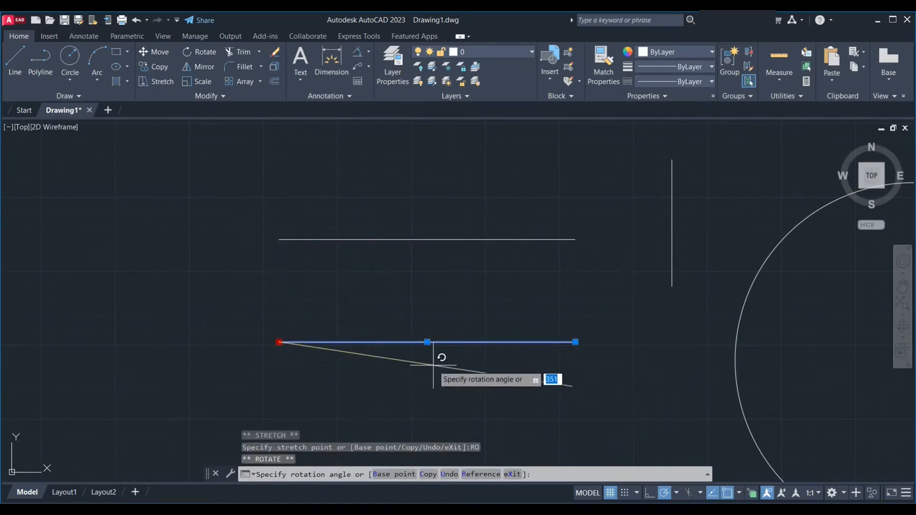
{"action": "key", "text": "Escape"}
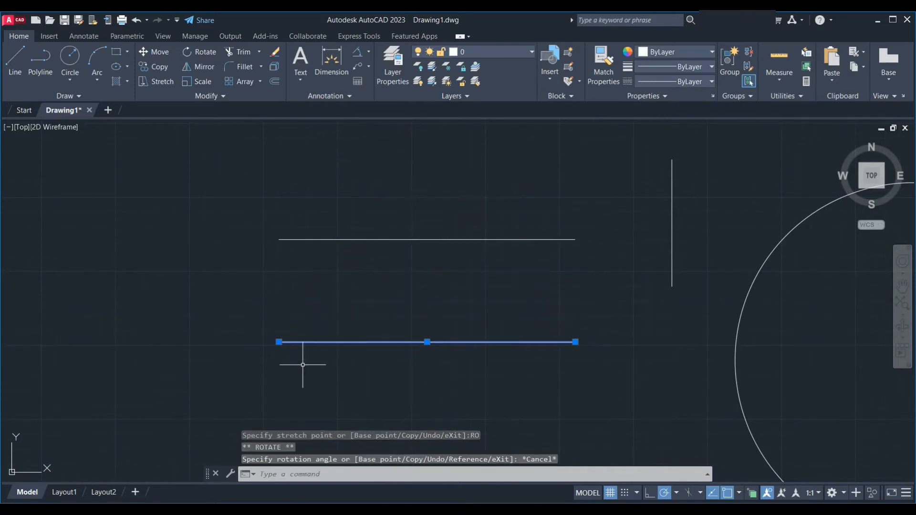
Cycle the grip edit at the lower line's left endpoint from Stretch through Move, Rotate and Scale to Mirror
{"action": "mouse_move", "coordinate": [279, 342]}
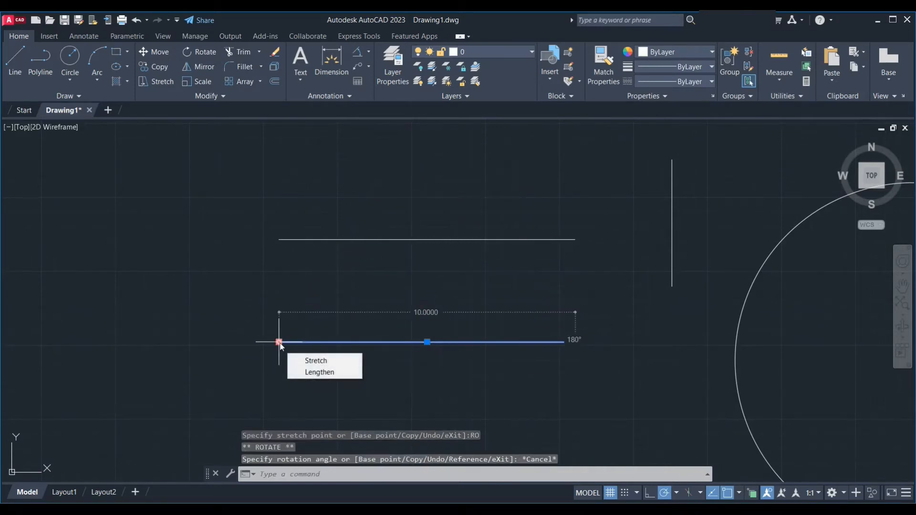
{"action": "left_click", "coordinate": [279, 342]}
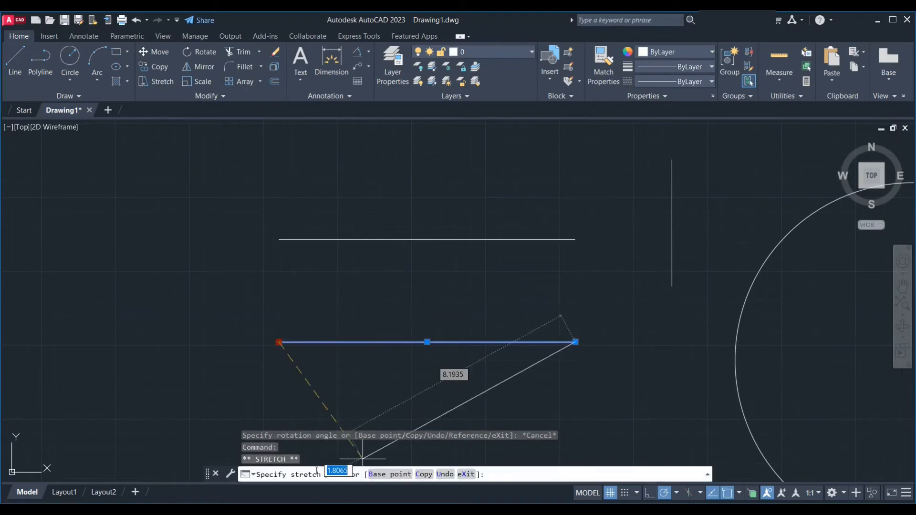
{"action": "key", "text": "space"}
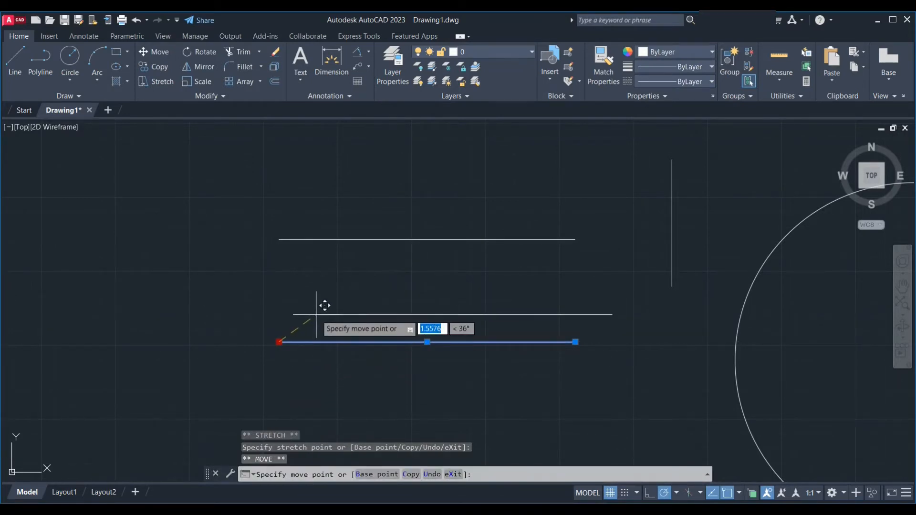
{"action": "key", "text": "space"}
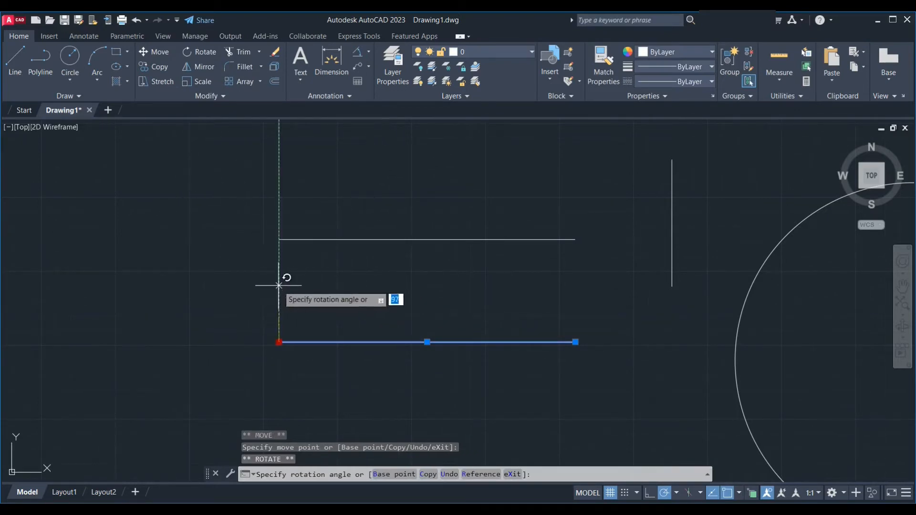
{"action": "key", "text": "space"}
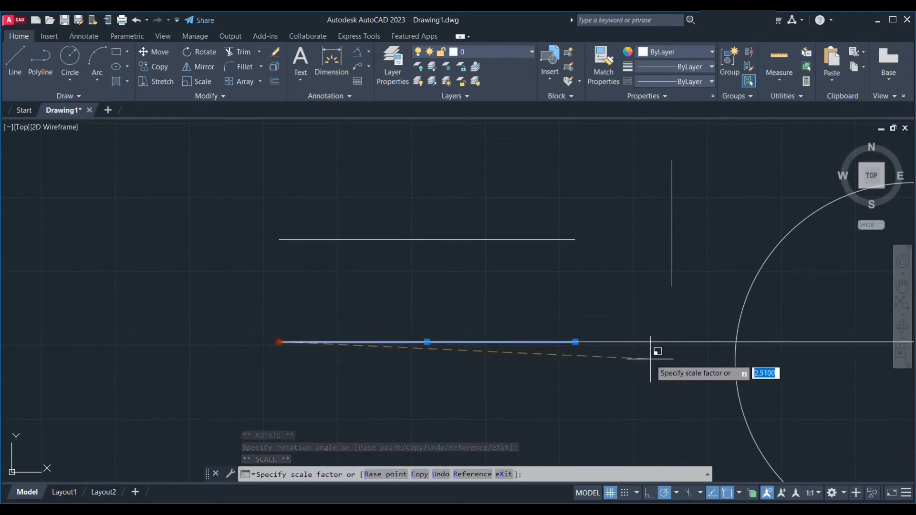
{"action": "key", "text": "space"}
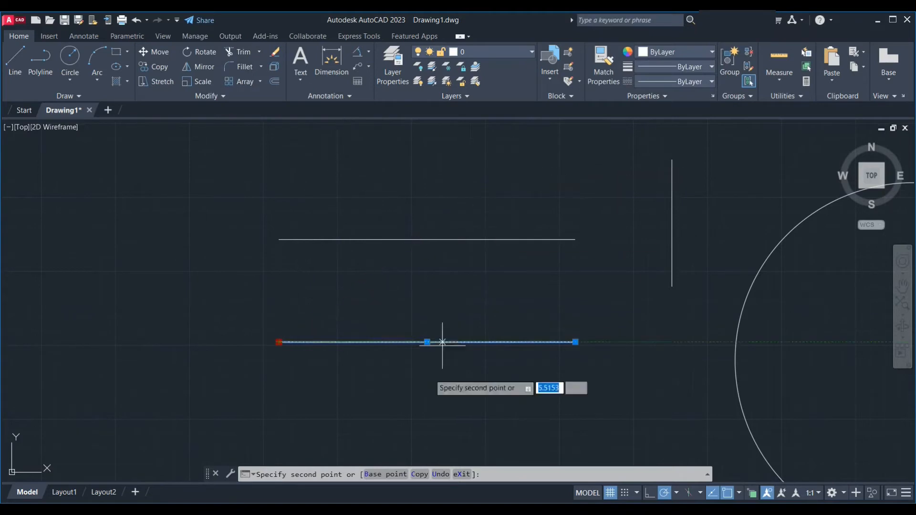
Mirror the lower line across a slanted axis through a new base point above its left end, and undo the grip edit
{"action": "left_click", "coordinate": [374, 475]}
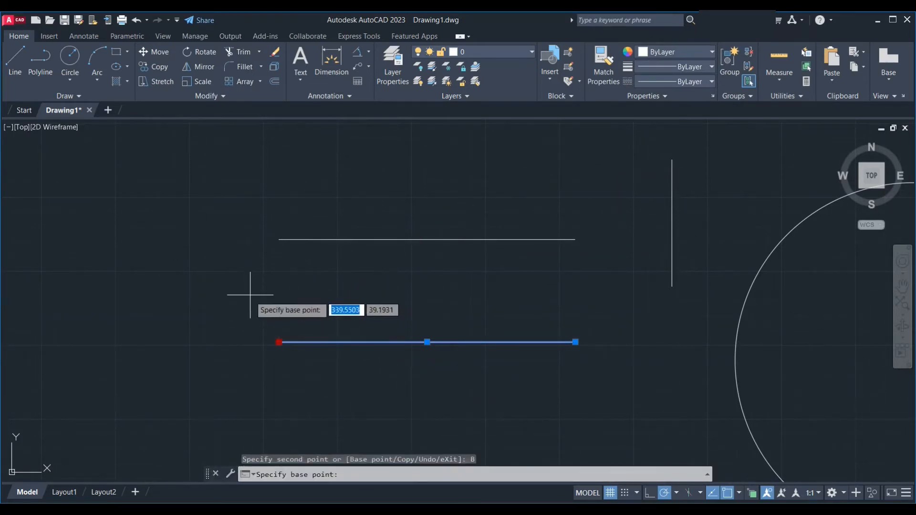
{"action": "left_click", "coordinate": [254, 297]}
{"action": "left_click", "coordinate": [513, 145]}
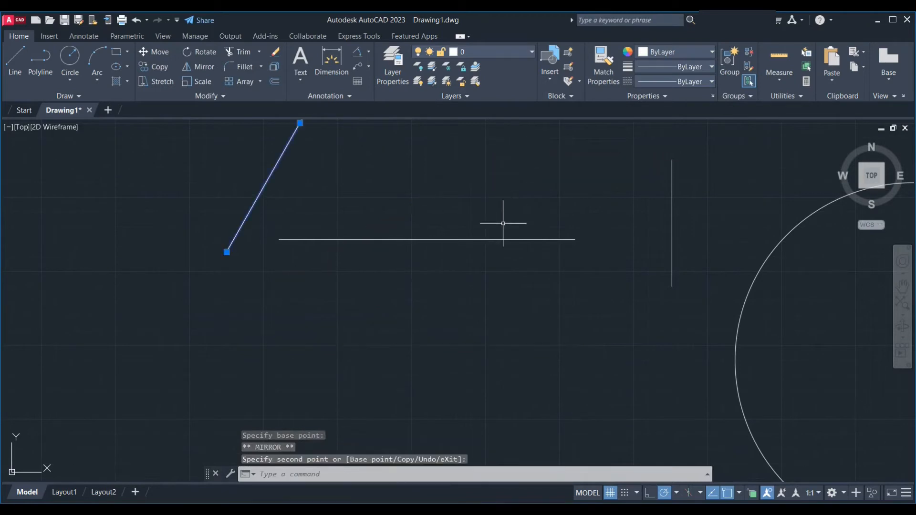
{"action": "key", "text": "ctrl+z"}
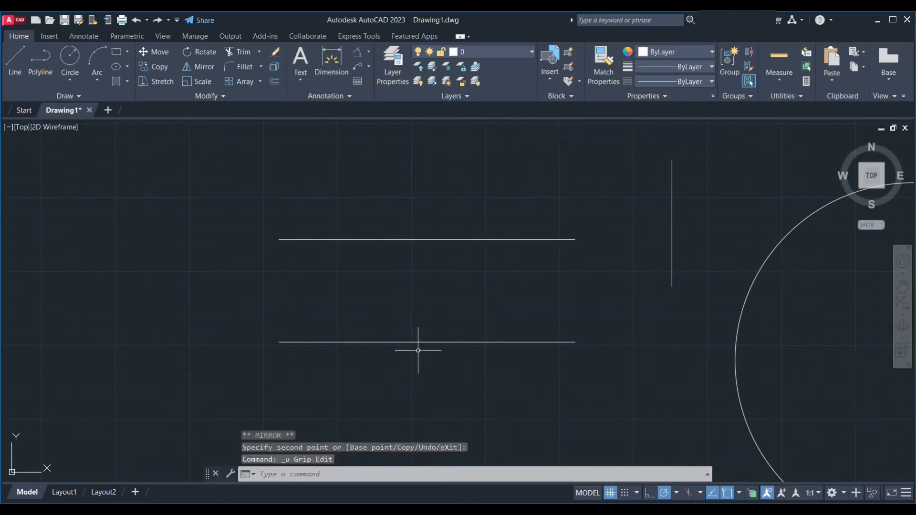
Grip-rotate the lower line 90 degrees about its left endpoint, and undo the rotation
{"action": "left_click", "coordinate": [418, 342]}
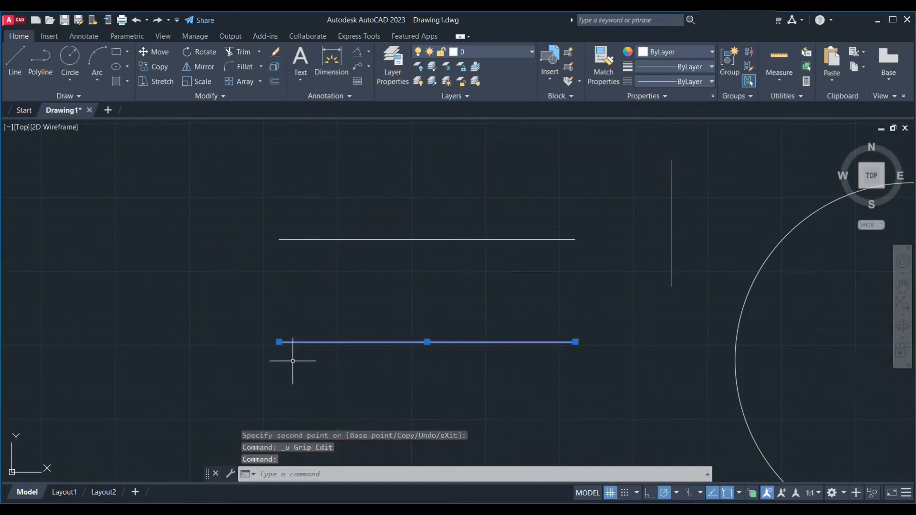
{"action": "left_click", "coordinate": [279, 342]}
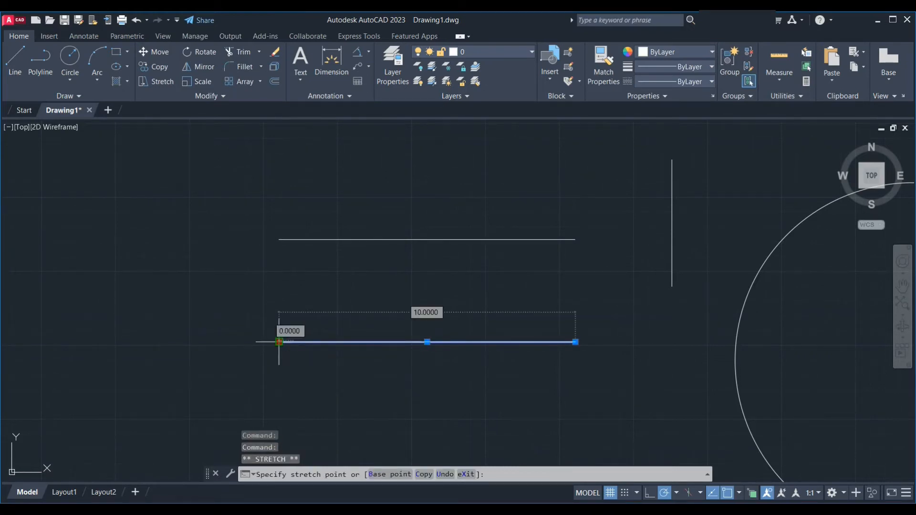
{"action": "key", "text": "Escape"}
{"action": "left_click", "coordinate": [279, 343]}
{"action": "type", "text": "RO"}
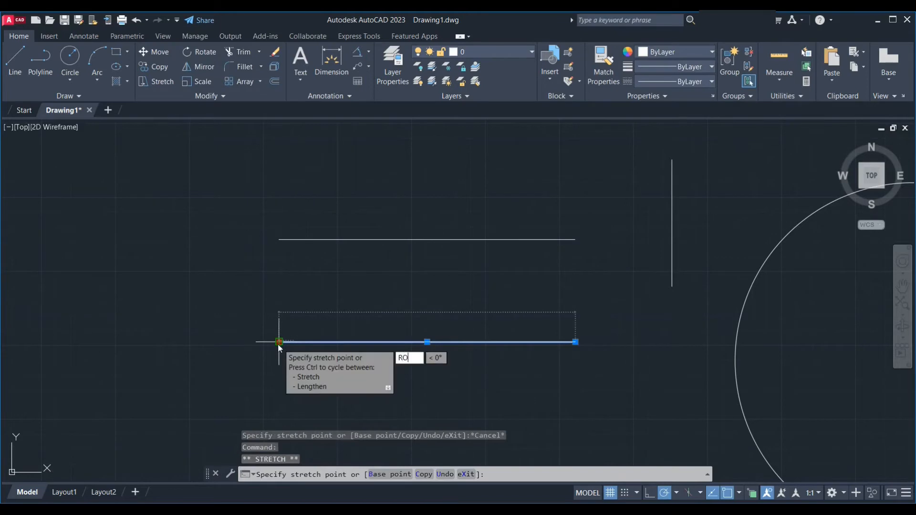
{"action": "key", "text": "Return"}
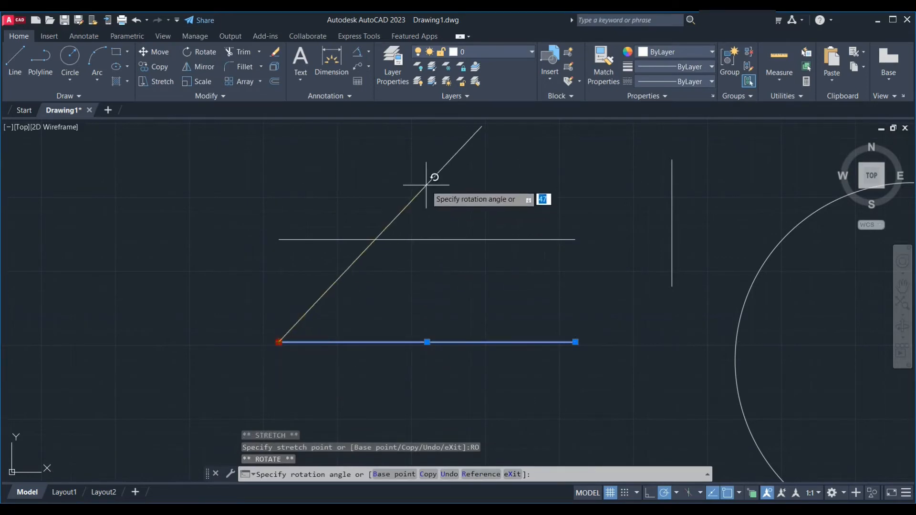
{"action": "type", "text": "0"}
{"action": "key", "text": "Return"}
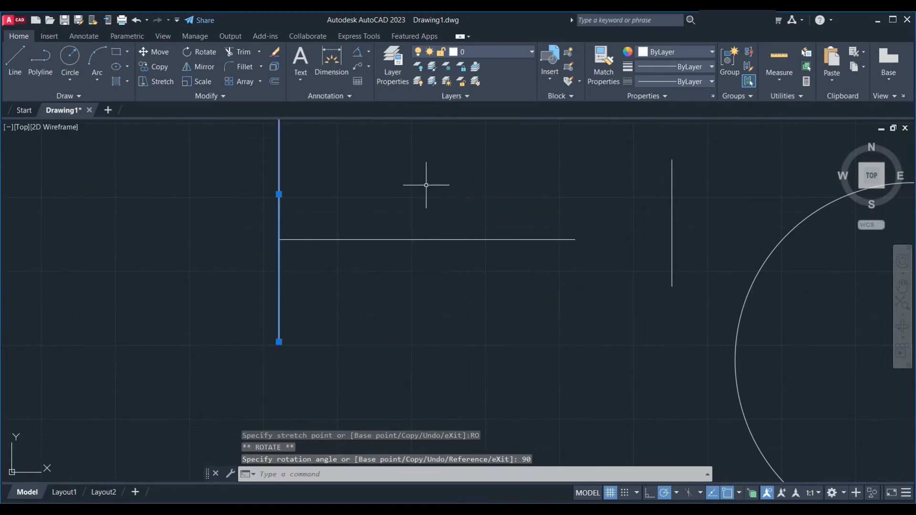
{"action": "key", "text": "ctrl+z"}
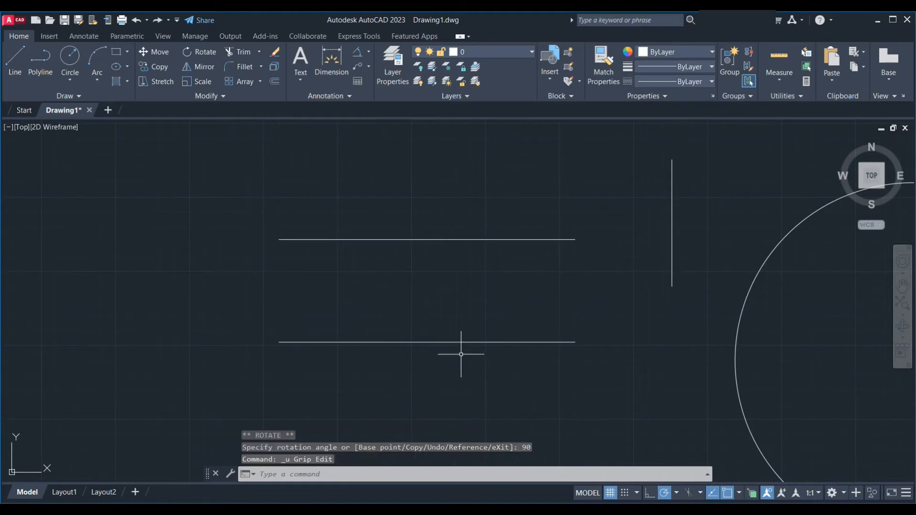
Try to grip-rotate the lower line about a new base point placed just above its left endpoint
{"action": "left_click", "coordinate": [374, 343]}
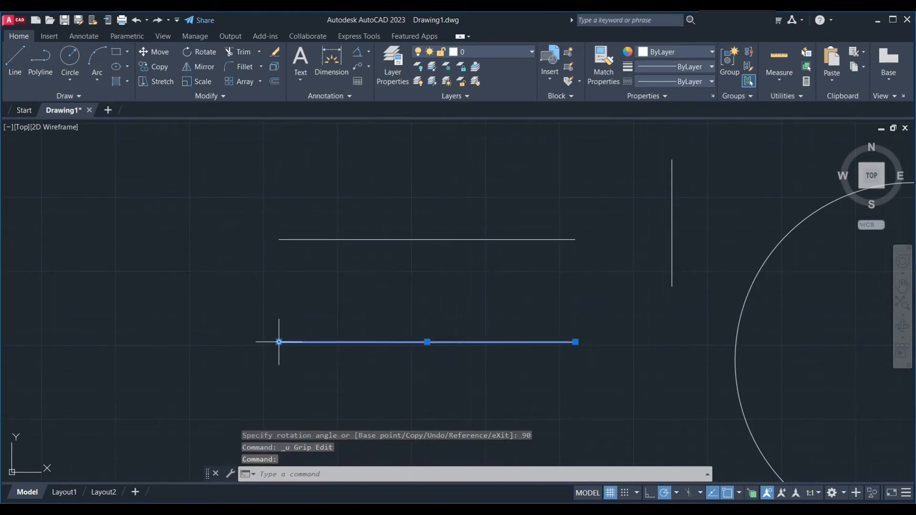
{"action": "left_click", "coordinate": [280, 342]}
{"action": "type", "text": "RO"}
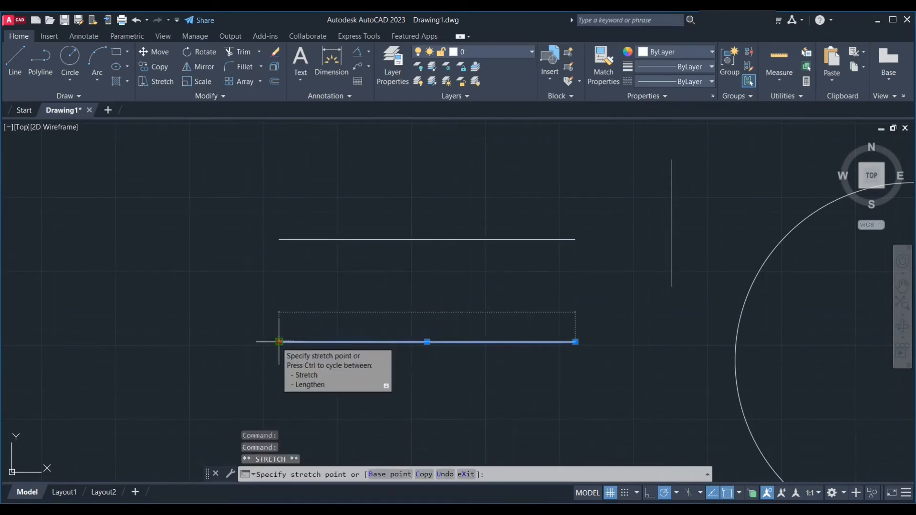
{"action": "key", "text": "Return"}
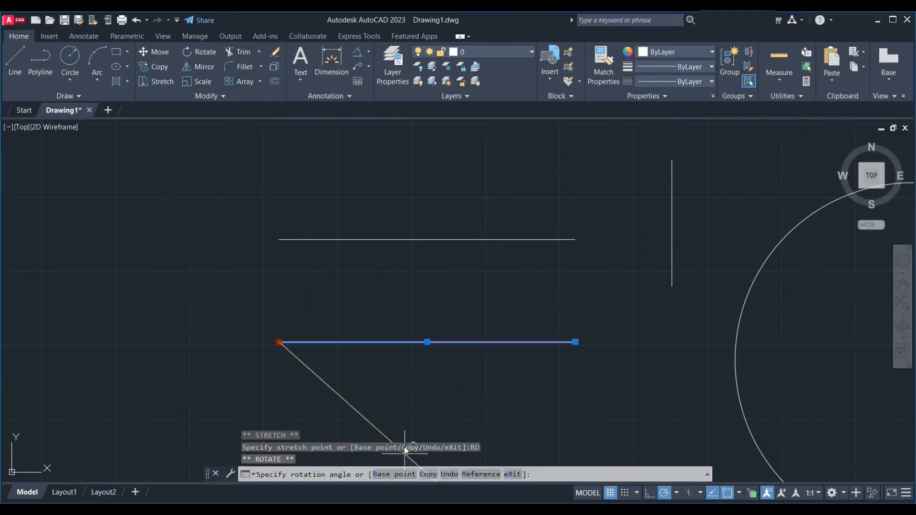
{"action": "type", "text": "B"}
{"action": "key", "text": "Return"}
{"action": "left_click", "coordinate": [263, 295]}
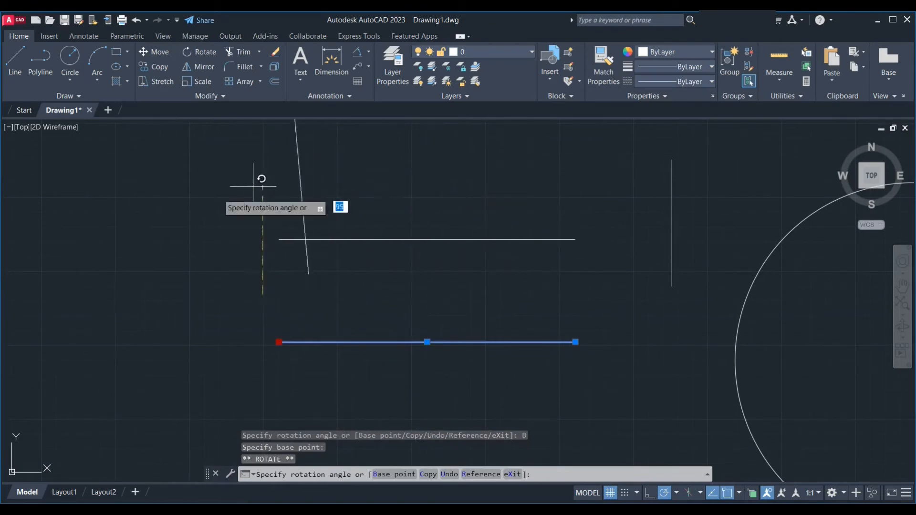
{"action": "key", "text": "Escape"}
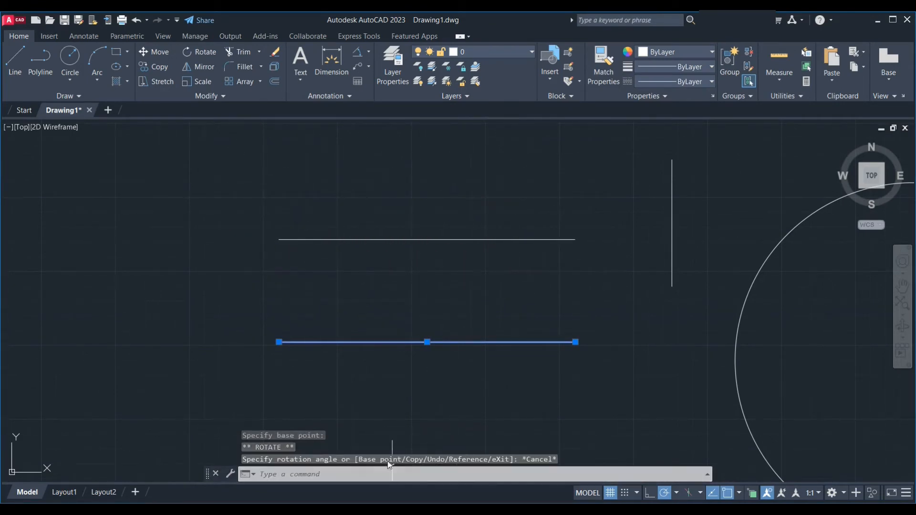
Try to grip-rotate the lower line about its own left endpoint again, and clear the selection
{"action": "left_click", "coordinate": [279, 342]}
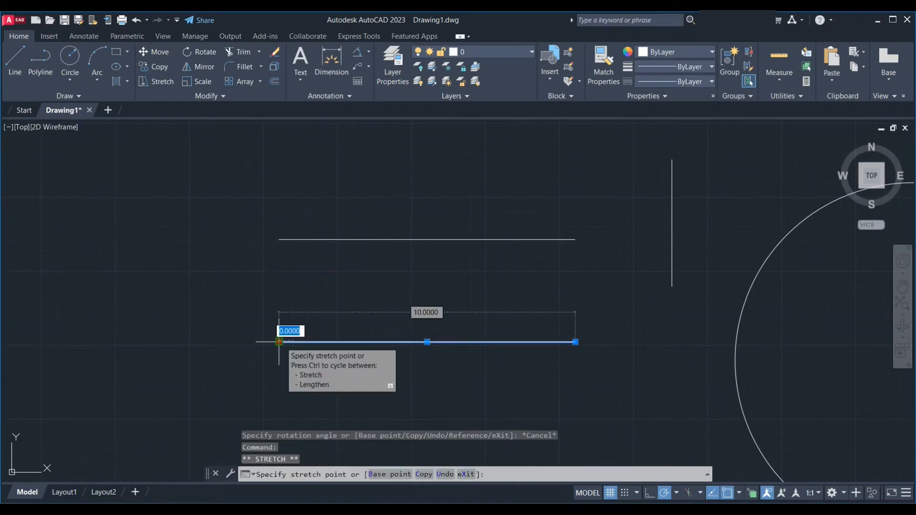
{"action": "type", "text": "RO"}
{"action": "key", "text": "Return"}
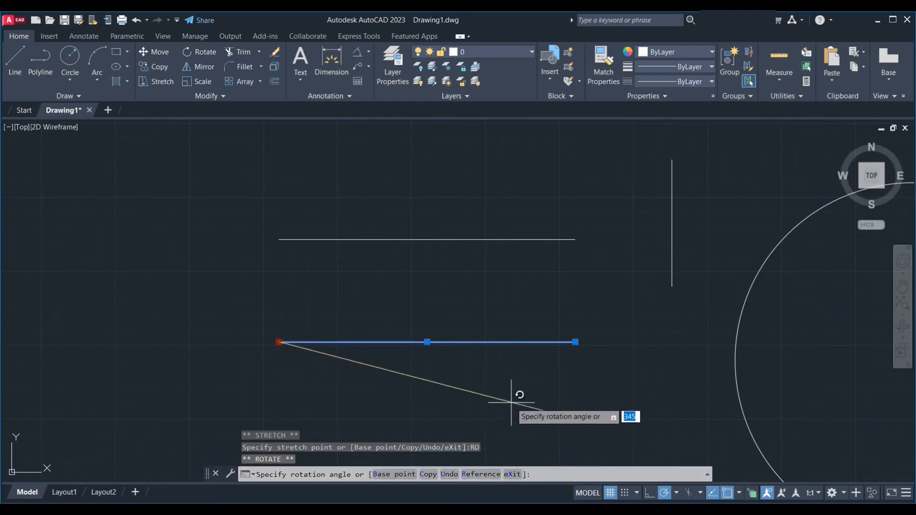
{"action": "key", "text": "Escape"}
{"action": "key", "text": "Escape"}
Draw a slanted line from the lower line's left endpoint up to the right, crossing the upper horizontal line
{"action": "type", "text": "l"}
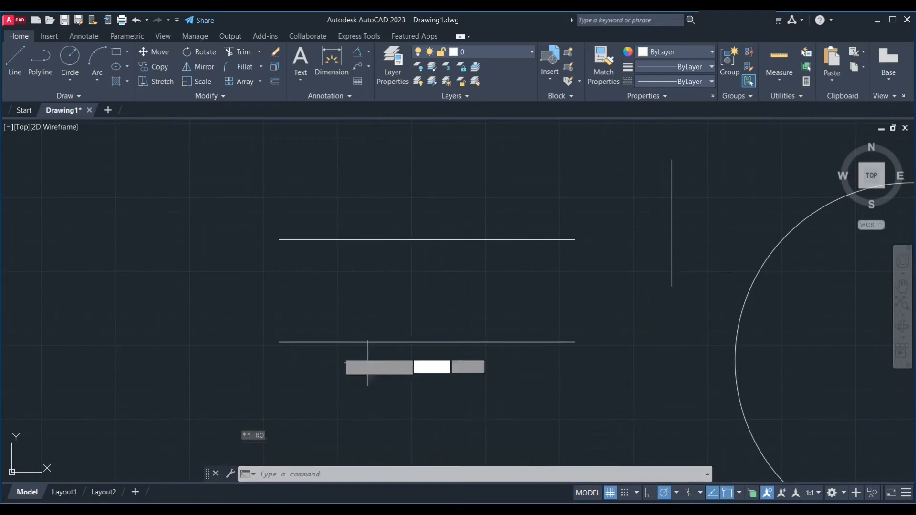
{"action": "key", "text": "Return"}
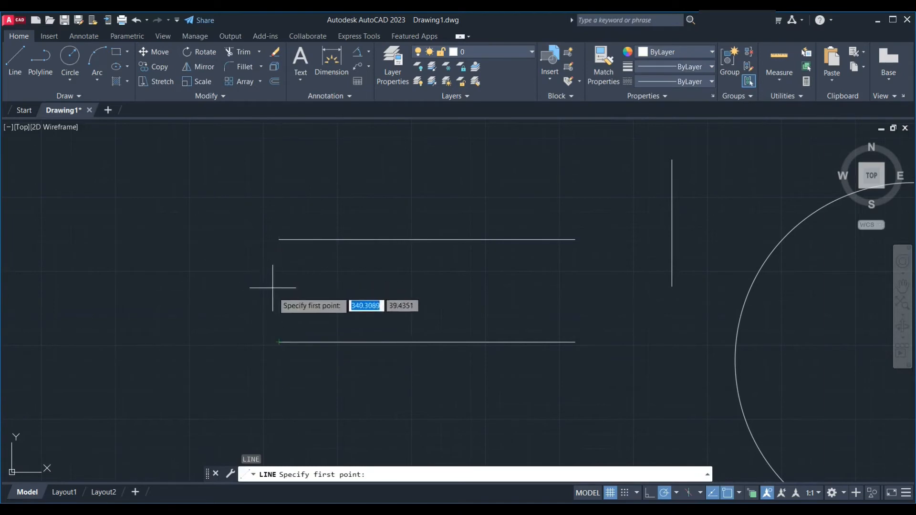
{"action": "left_click", "coordinate": [279, 342]}
{"action": "key", "text": "Escape"}
Grip-rotate the lower line onto the slanted line using its two endpoints as the reference angle, and undo the rotation
{"action": "left_click", "coordinate": [506, 326]}
{"action": "left_click", "coordinate": [272, 371]}
{"action": "left_click", "coordinate": [279, 342]}
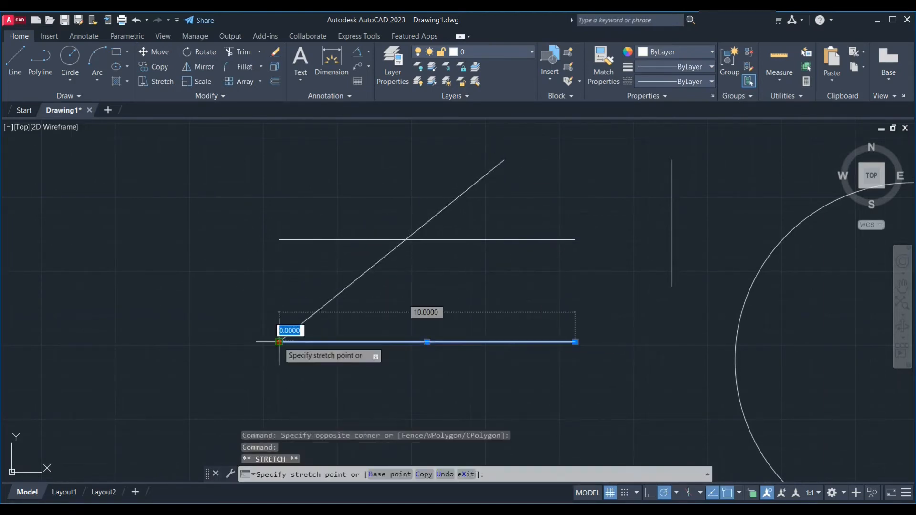
{"action": "type", "text": "RO"}
{"action": "key", "text": "Return"}
{"action": "type", "text": "R"}
{"action": "key", "text": "Return"}
{"action": "left_click", "coordinate": [279, 342]}
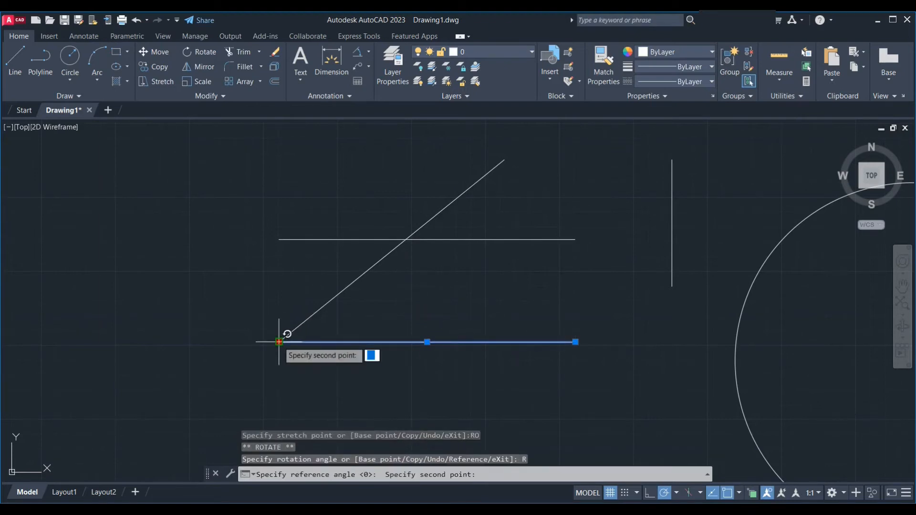
{"action": "left_click", "coordinate": [575, 342]}
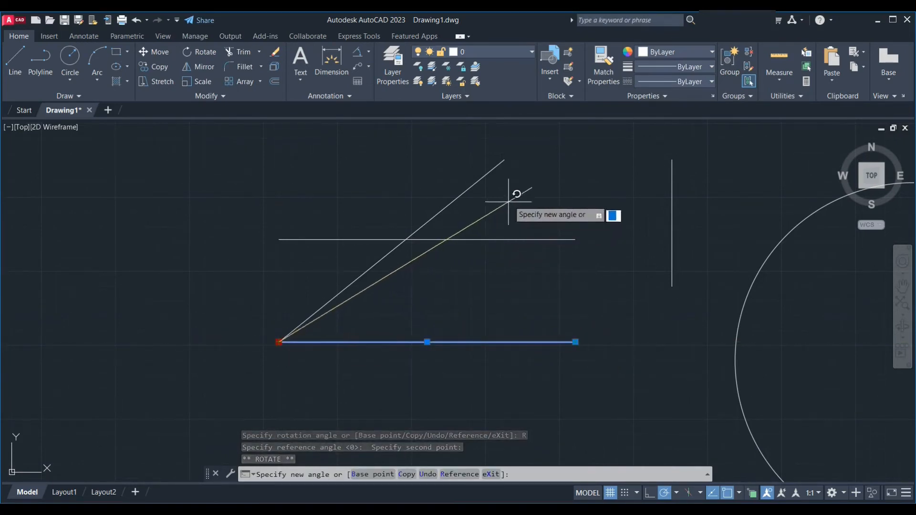
{"action": "left_click", "coordinate": [505, 159]}
{"action": "key", "text": "ctrl+z"}
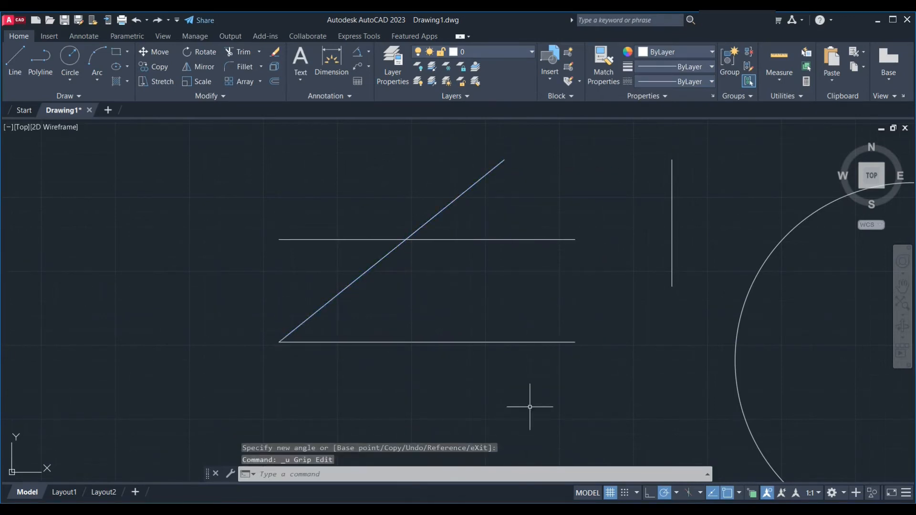
Try to grip-rotate the lower line about a base point placed at its midpoint
{"action": "left_click", "coordinate": [514, 364]}
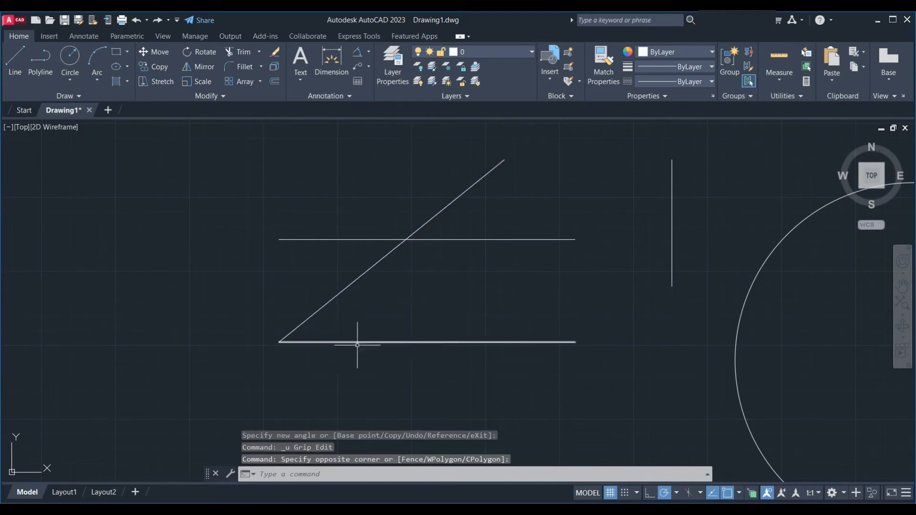
{"action": "left_click", "coordinate": [514, 348]}
{"action": "left_click", "coordinate": [576, 342]}
{"action": "right_click", "coordinate": [575, 342]}
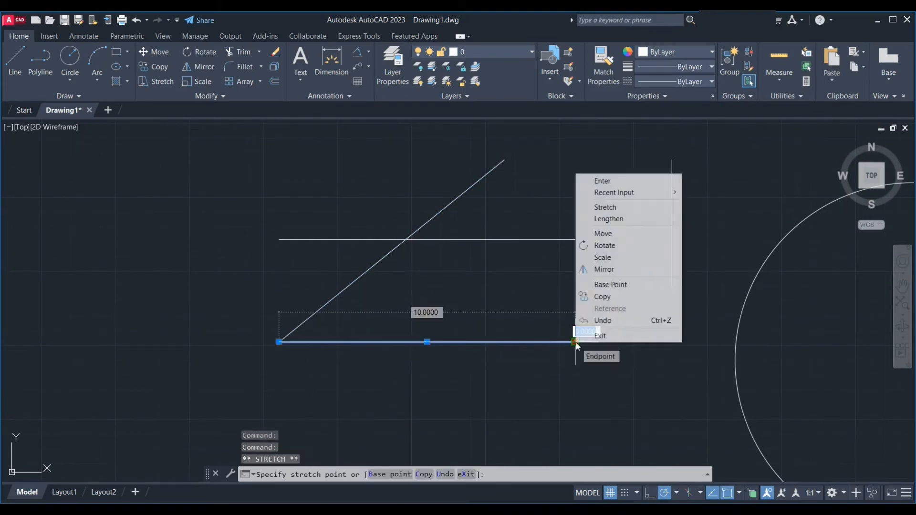
{"action": "left_click", "coordinate": [620, 287]}
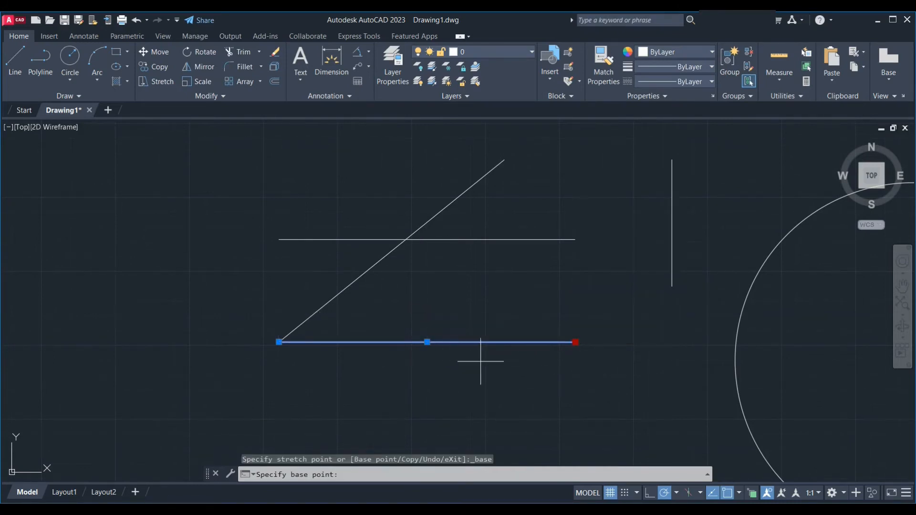
{"action": "left_click", "coordinate": [432, 343]}
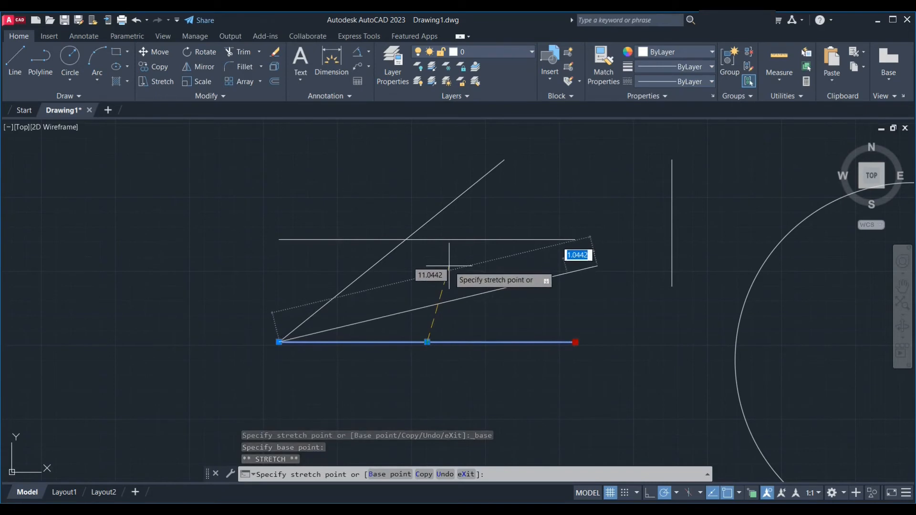
{"action": "key", "text": "space"}
{"action": "key", "text": "space"}
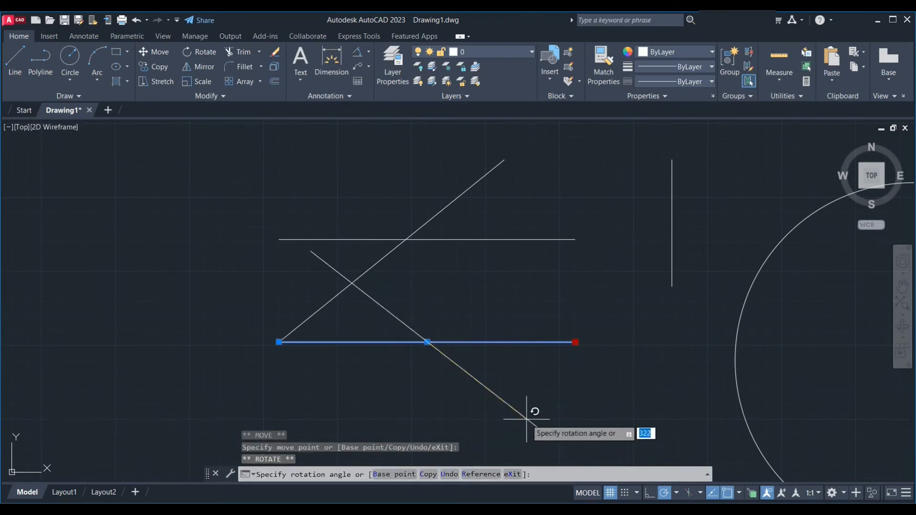
{"action": "key", "text": "ctrl+z"}
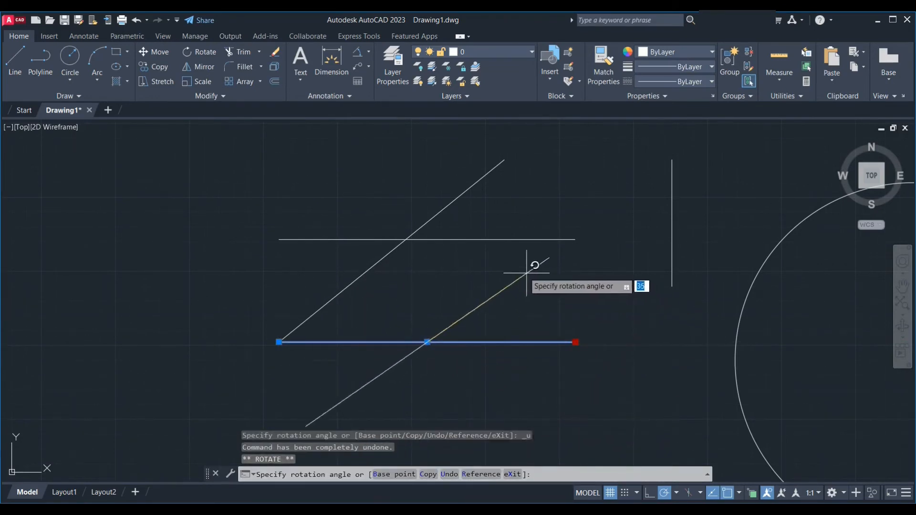
{"action": "key", "text": "space"}
{"action": "key", "text": "Escape"}
Stretch the rectangle's upper-right corner horizontally outward, giving the top edge a length of 9
{"action": "scroll", "coordinate": [356, 359], "scroll_direction": "down", "scroll_amount": 8}
{"action": "scroll", "coordinate": [506, 377], "scroll_direction": "up", "scroll_amount": 2}
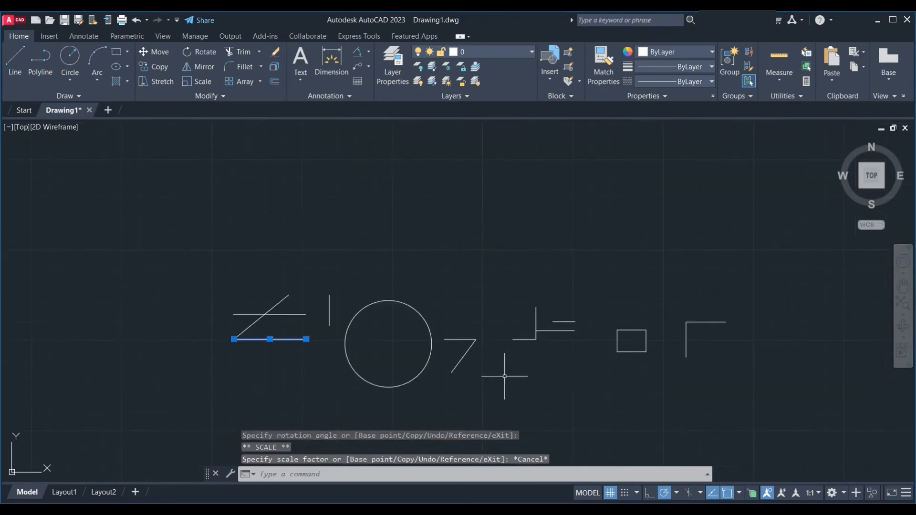
{"action": "scroll", "coordinate": [652, 343], "scroll_direction": "up", "scroll_amount": 4}
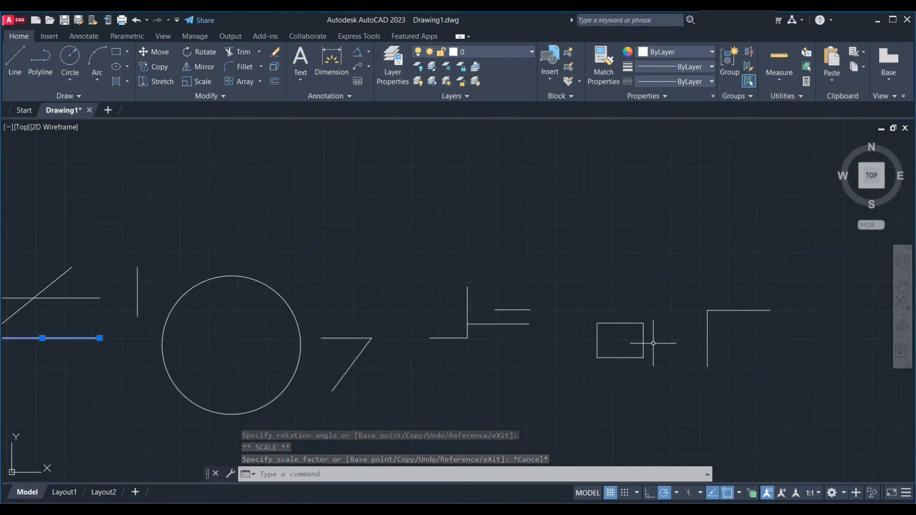
{"action": "middle_click_drag", "start_coordinate": [620, 350], "coordinate": [438, 315]}
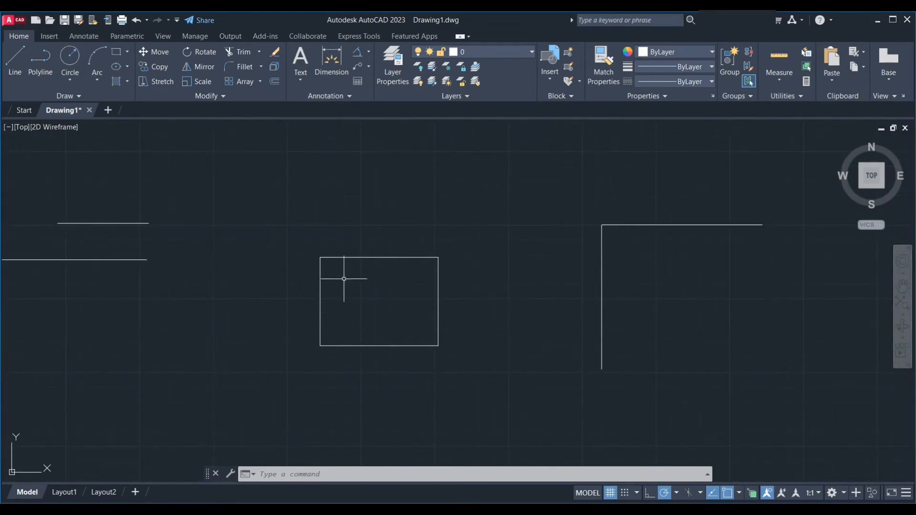
{"action": "left_click", "coordinate": [341, 258]}
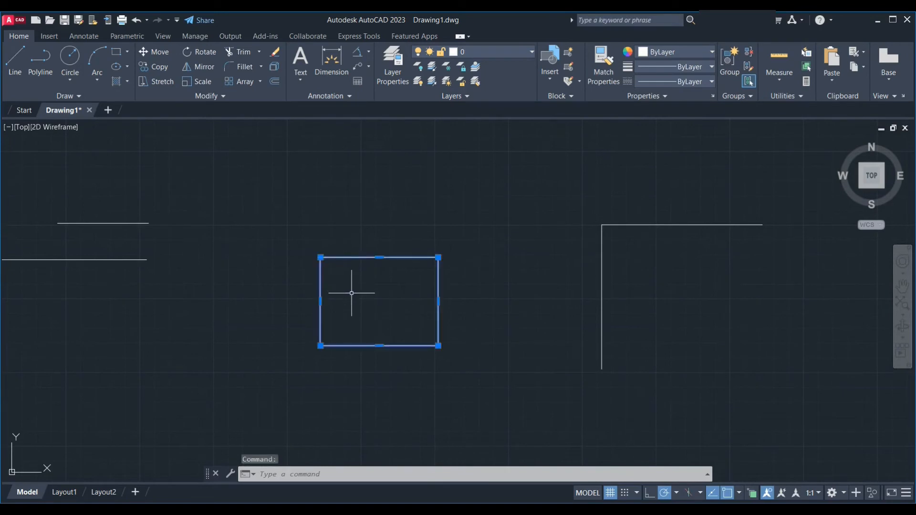
{"action": "left_click", "coordinate": [438, 258]}
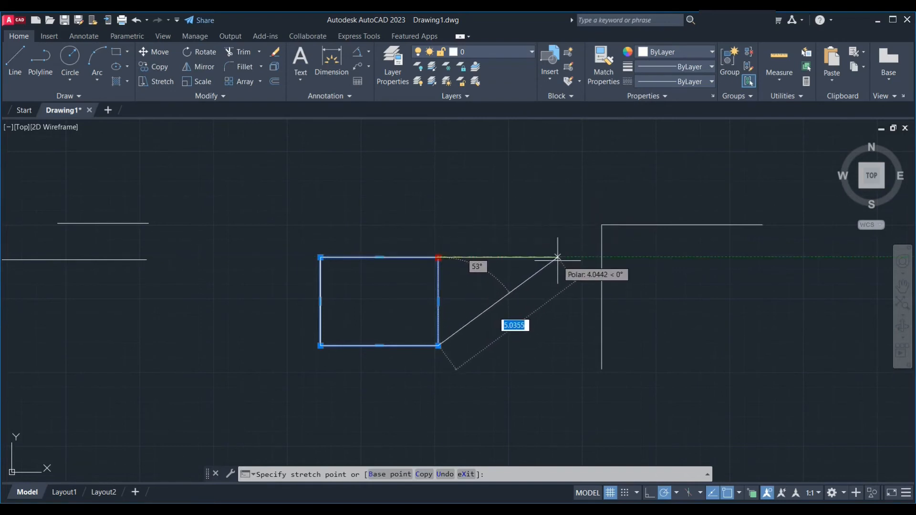
{"action": "key", "text": "Tab"}
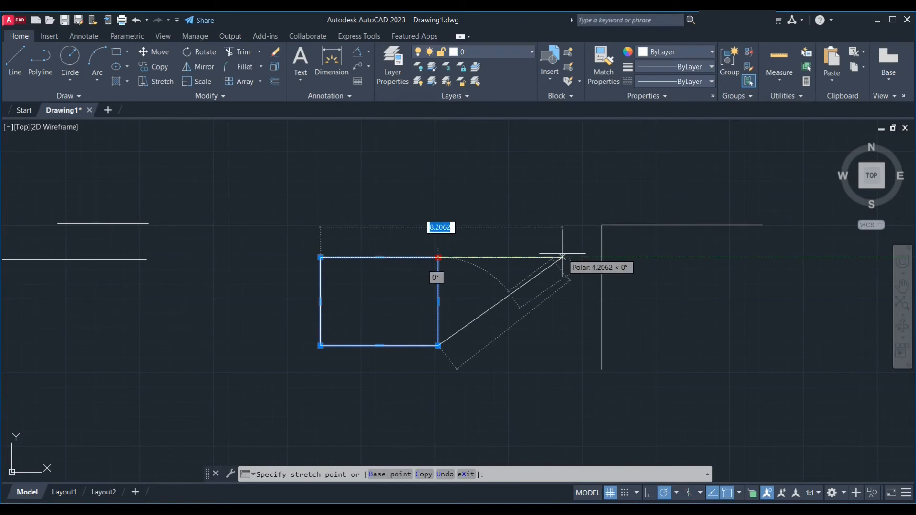
{"action": "type", "text": "9"}
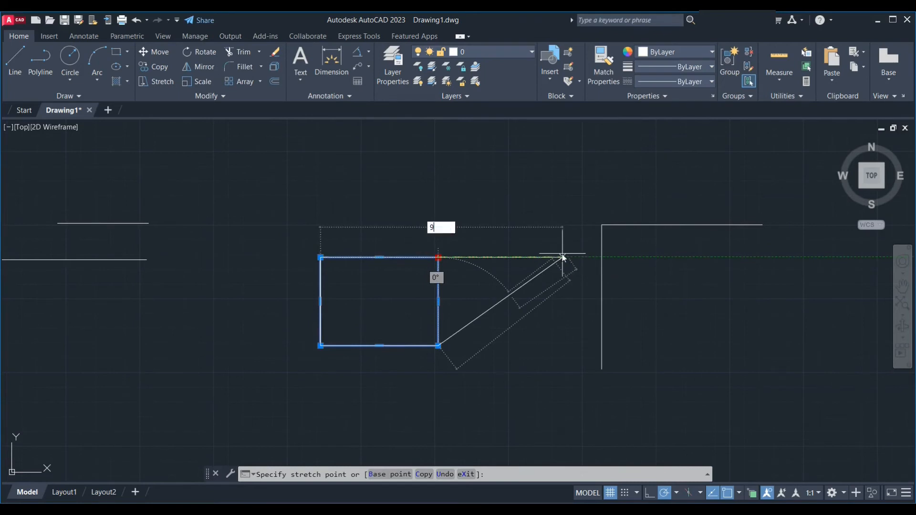
{"action": "key", "text": "Return"}
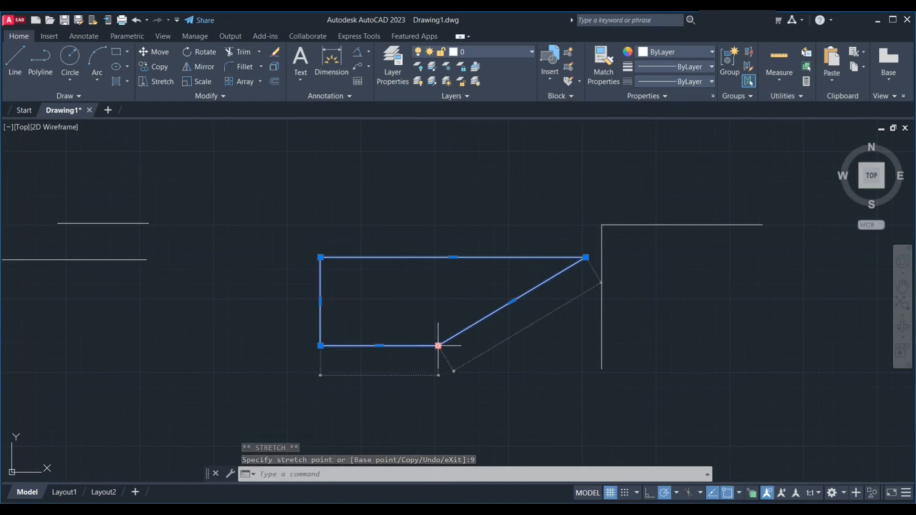
Add a vertex down to the right of the polyline's lower-right corner, and stretch its upper-left corner outward, up and to the left
{"action": "mouse_move", "coordinate": [438, 346]}
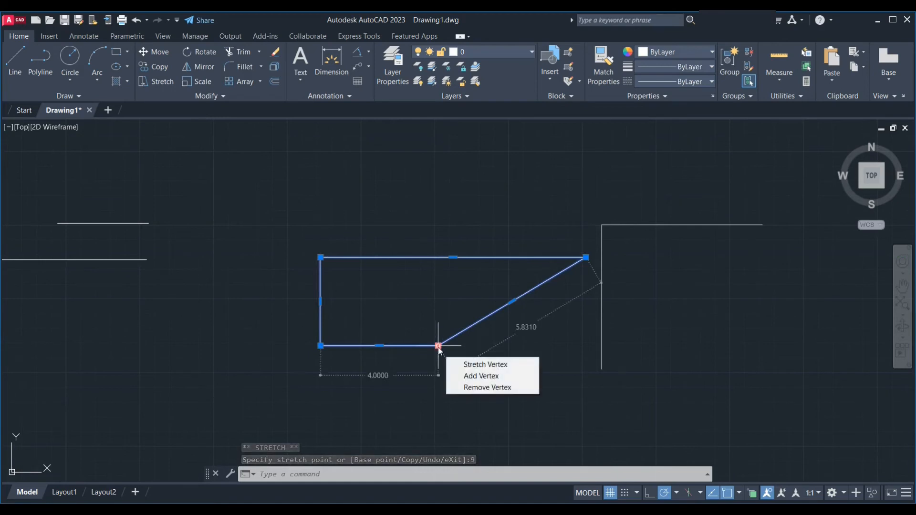
{"action": "left_click", "coordinate": [477, 377]}
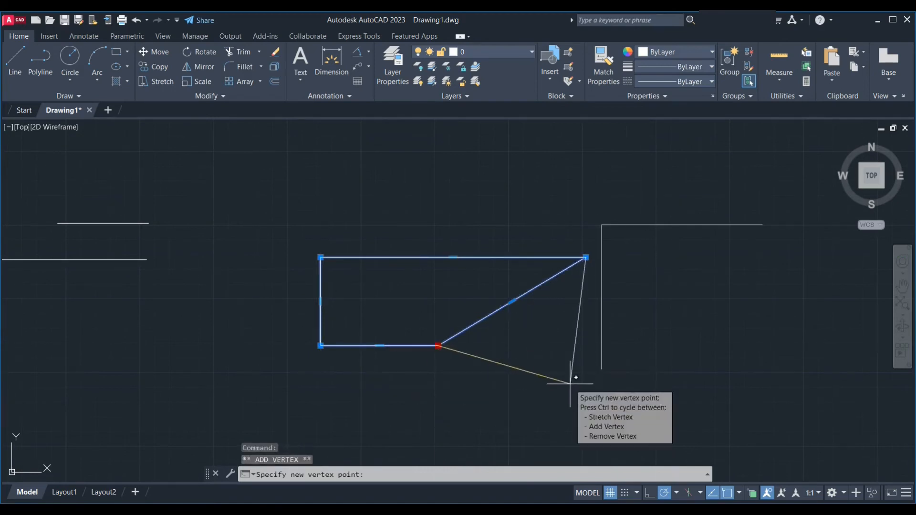
{"action": "left_click", "coordinate": [569, 384]}
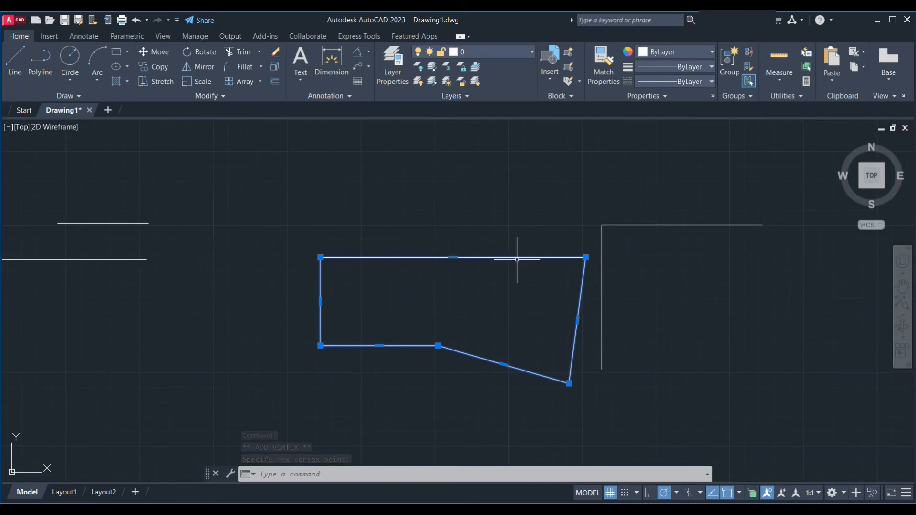
{"action": "left_click", "coordinate": [321, 258]}
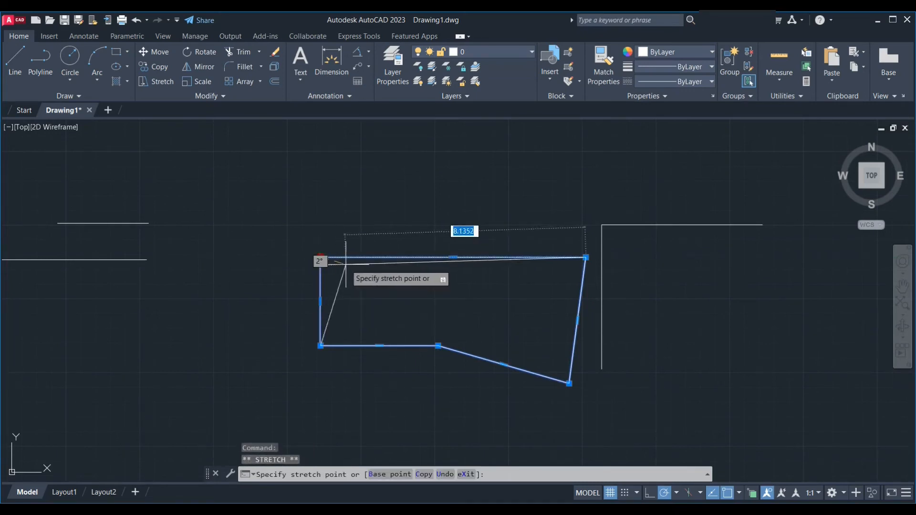
Add a vertex inside the polyline between its upper-left and lower-left corners, and remove that vertex again
{"action": "mouse_move", "coordinate": [262, 208]}
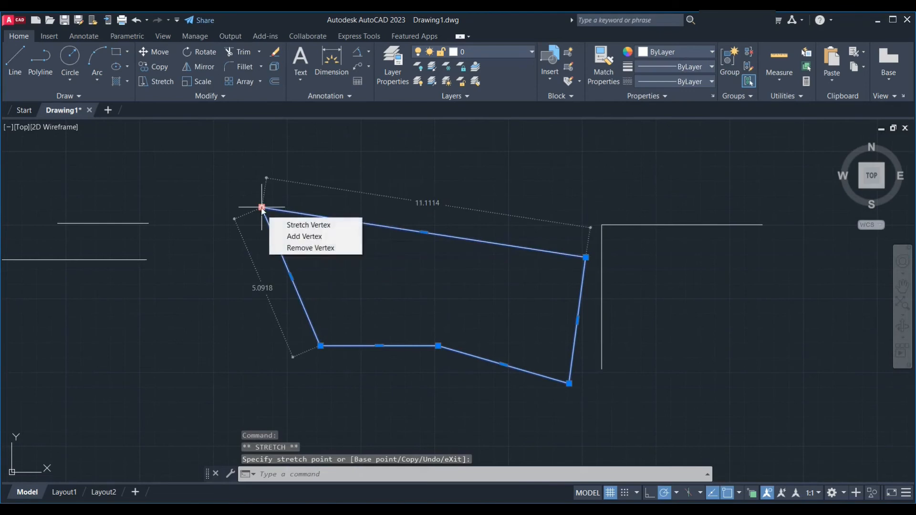
{"action": "left_click", "coordinate": [296, 237]}
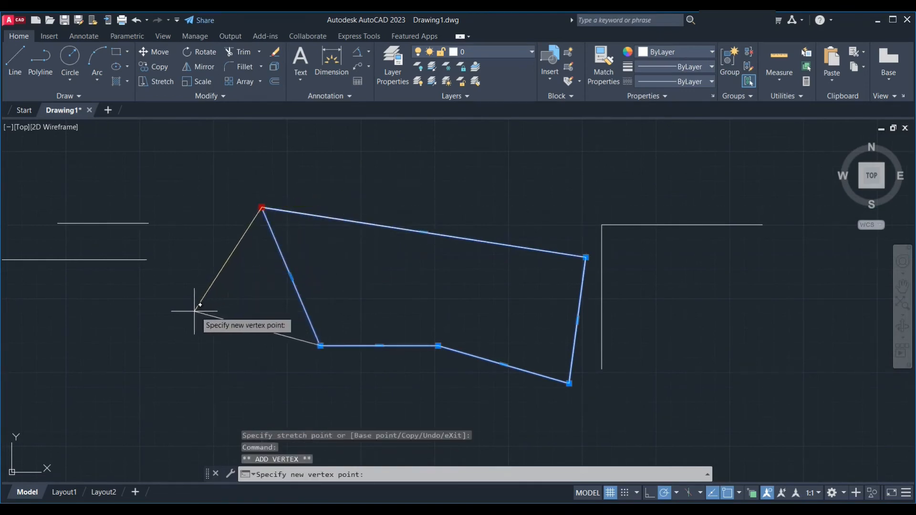
{"action": "left_click", "coordinate": [394, 276]}
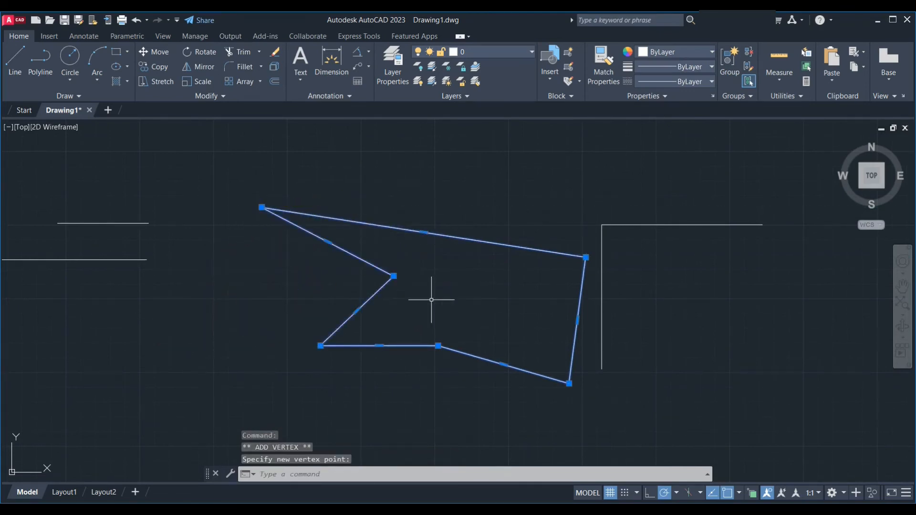
{"action": "mouse_move", "coordinate": [394, 276]}
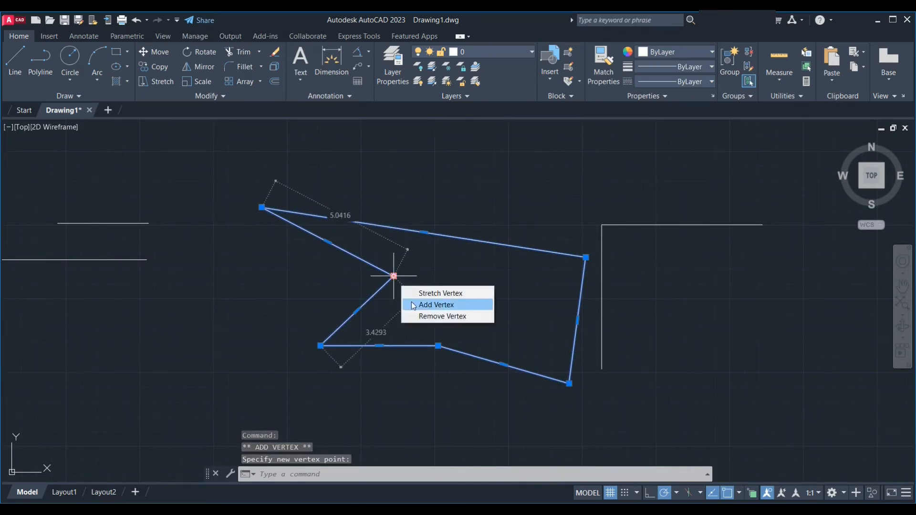
{"action": "left_click", "coordinate": [473, 315]}
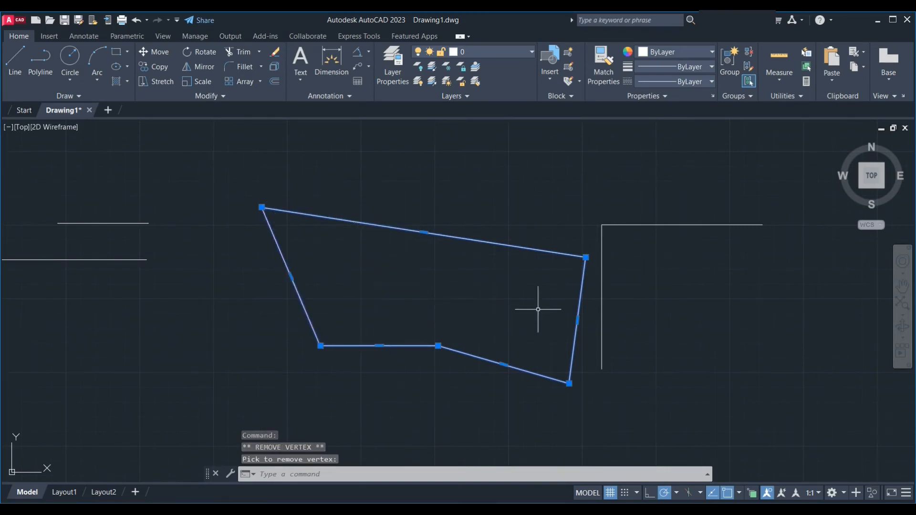
{"action": "scroll", "coordinate": [650, 314], "scroll_direction": "down", "scroll_amount": 5}
{"action": "middle_click_drag", "start_coordinate": [428, 372], "coordinate": [594, 361]}
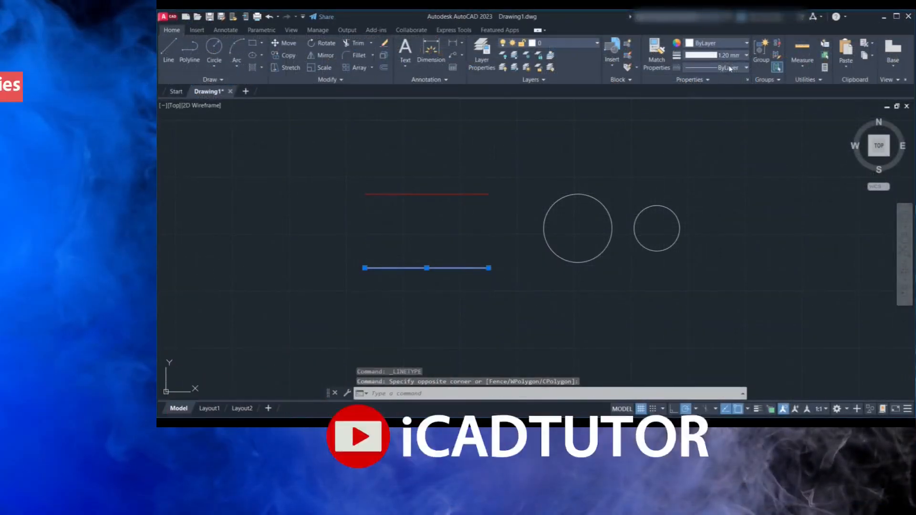
Set the linetype of the selected lower line to dashed
{"action": "left_click", "coordinate": [716, 68]}
{"action": "left_click", "coordinate": [720, 120]}
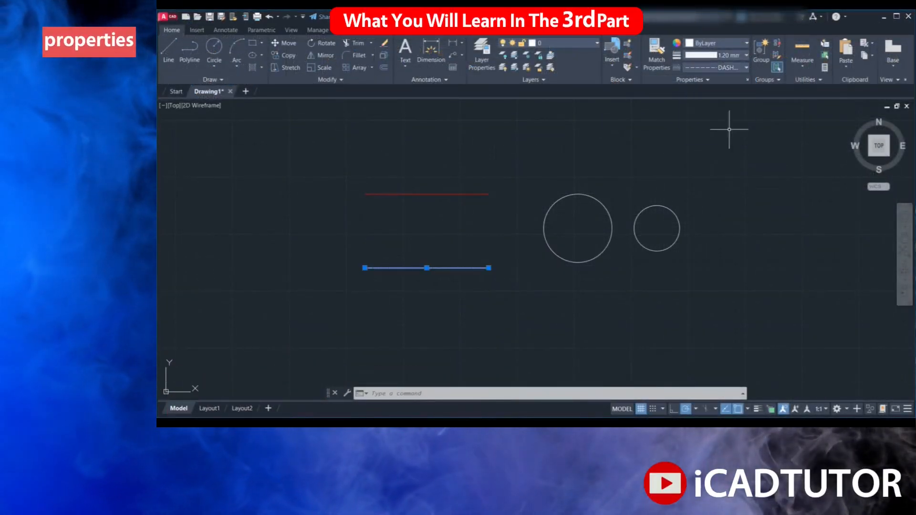
{"action": "left_click", "coordinate": [534, 170]}
{"action": "left_click", "coordinate": [724, 90]}
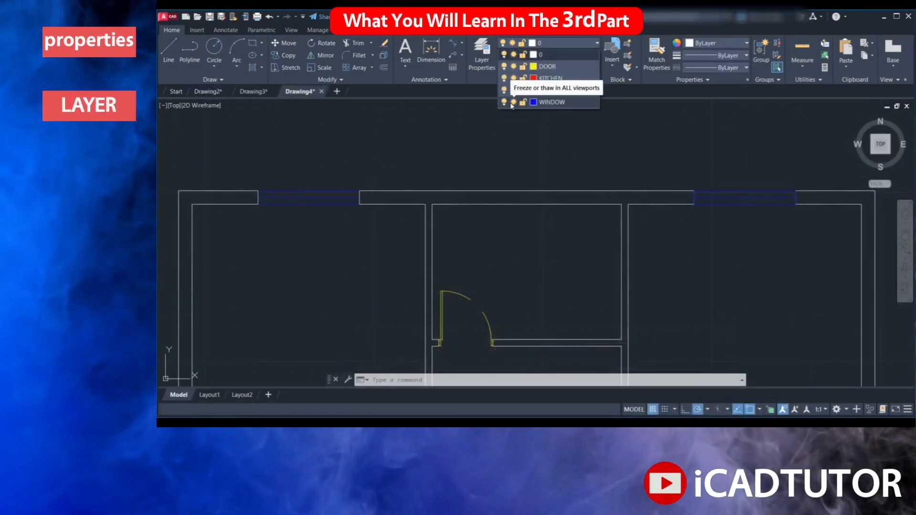
Freeze the WINDOW layer in the floor plan
{"action": "left_click", "coordinate": [513, 102]}
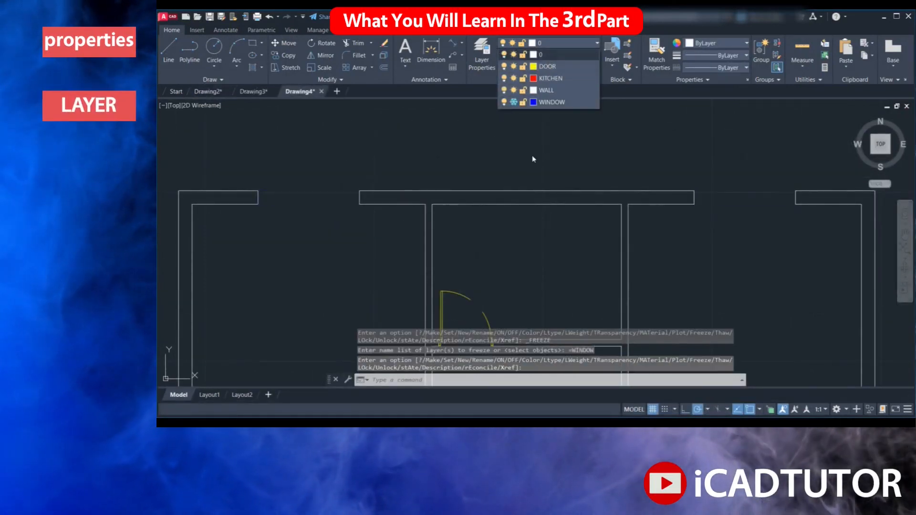
{"action": "left_click", "coordinate": [505, 102]}
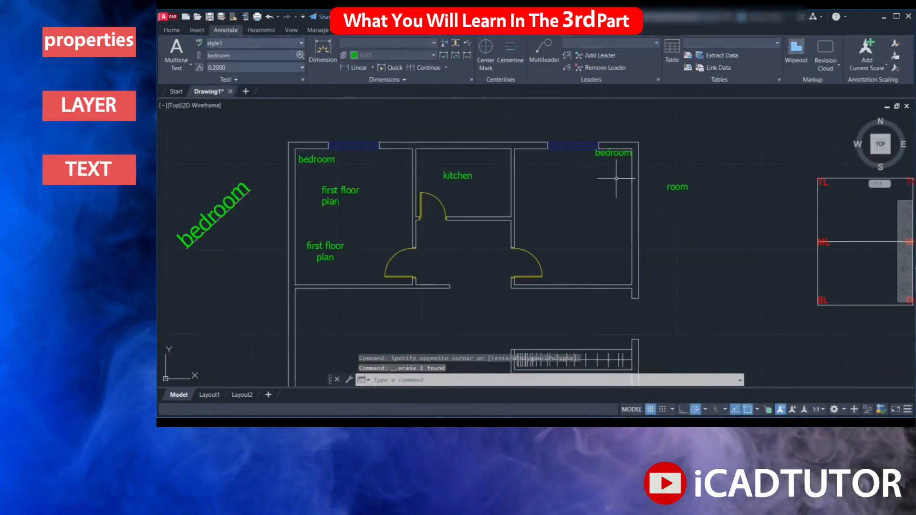
Start a text in the right bedroom of the floor plan with middle-center (MC) justification
{"action": "type", "text": "t"}
{"action": "key", "text": "Return"}
{"action": "type", "text": "j"}
{"action": "key", "text": "Return"}
{"action": "type", "text": "mc"}
{"action": "key", "text": "Return"}
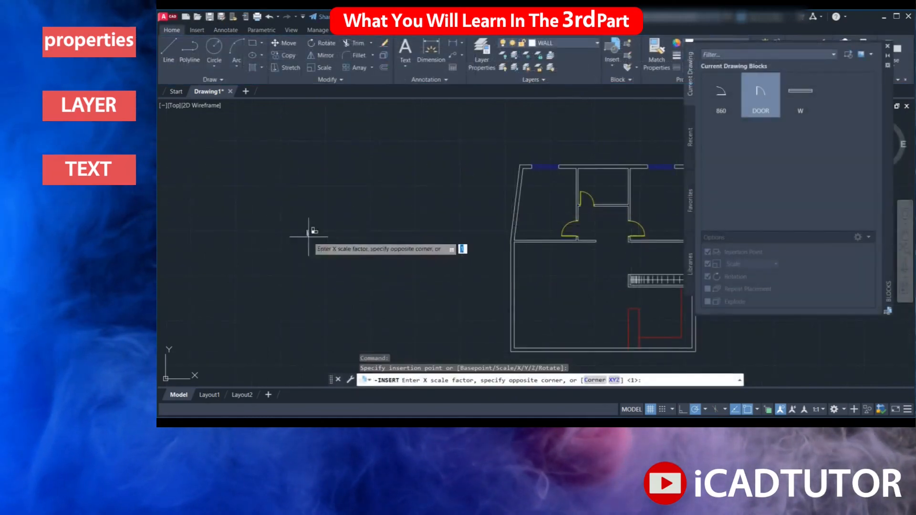
Insert the DOOR block outside the floor plan at scale factor 1 and rotation angle 0
{"action": "key", "text": "Return"}
{"action": "key", "text": "Return"}
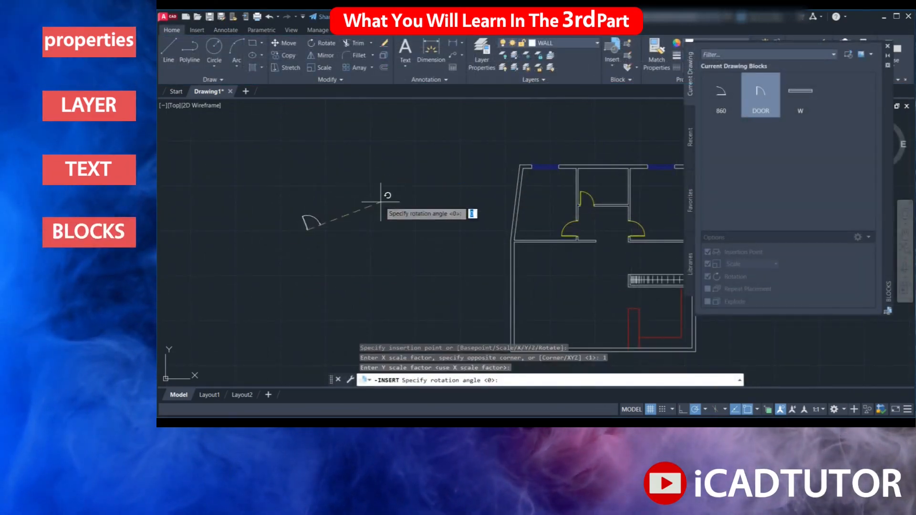
{"action": "key", "text": "Return"}
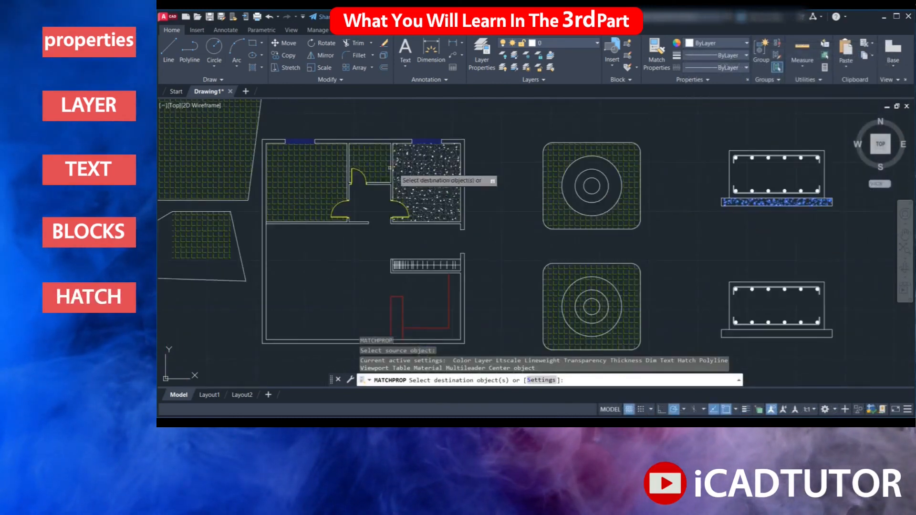
Match the stippled hatch's properties onto the hatches of the small middle room and the lower square around the circles
{"action": "left_click", "coordinate": [390, 168]}
{"action": "scroll", "coordinate": [551, 218], "scroll_direction": "down", "scroll_amount": 2}
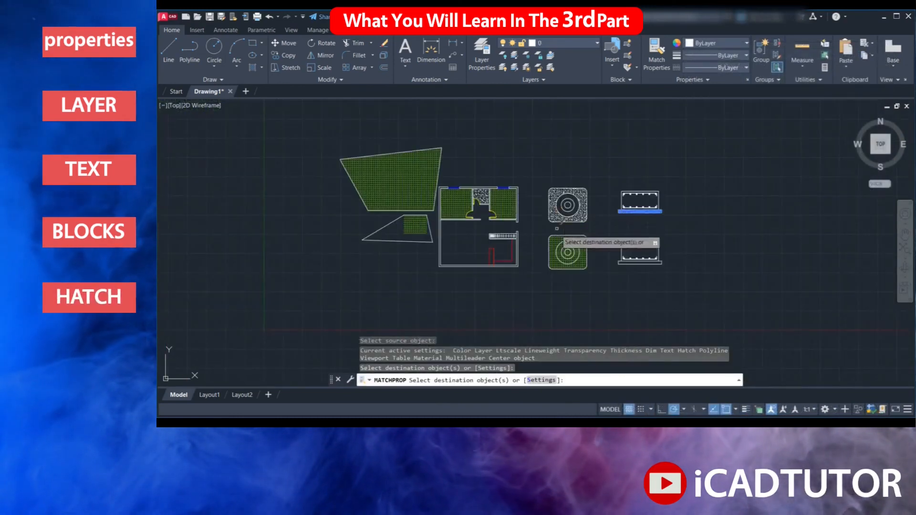
{"action": "left_click", "coordinate": [551, 252]}
{"action": "key", "text": "Escape"}
{"action": "scroll", "coordinate": [448, 200], "scroll_direction": "up", "scroll_amount": 2}
Start a new hatch and open its additional options
{"action": "type", "text": "h"}
{"action": "key", "text": "Return"}
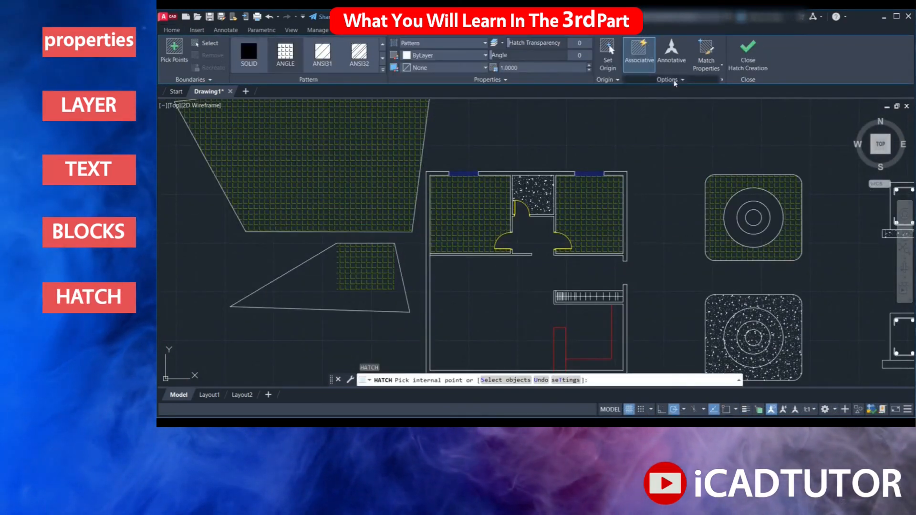
{"action": "left_click", "coordinate": [642, 80]}
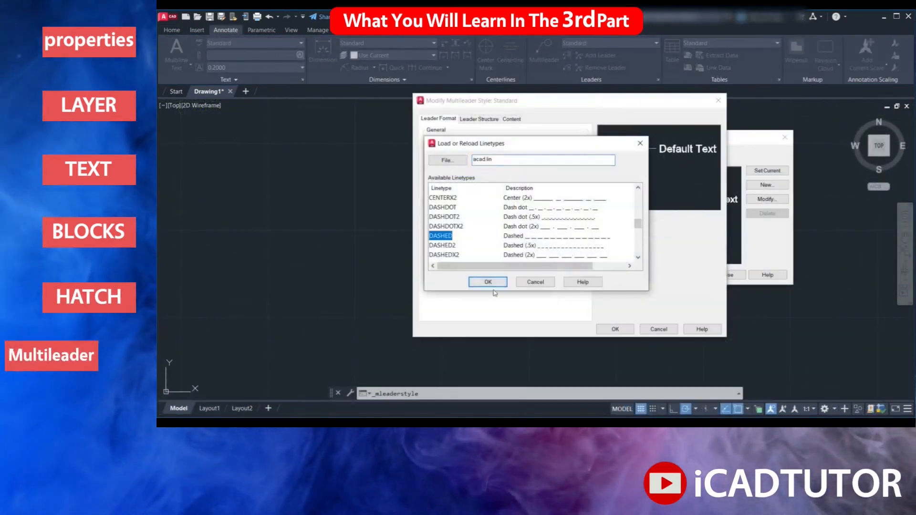
Load the DASHED linetype and assign it to the leader line of the Standard multileader style
{"action": "left_click", "coordinate": [488, 282]}
{"action": "left_click", "coordinate": [513, 217]}
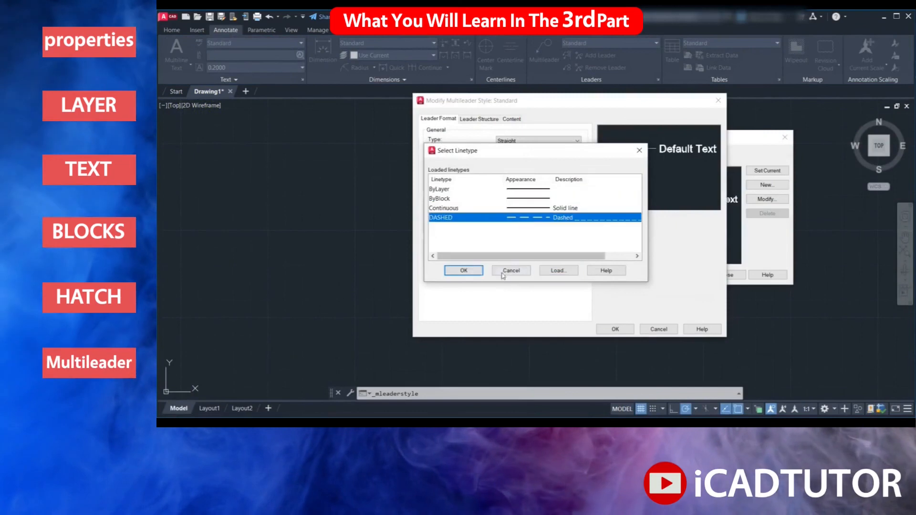
{"action": "left_click", "coordinate": [465, 270]}
{"action": "left_click", "coordinate": [539, 179]}
{"action": "left_click", "coordinate": [653, 262]}
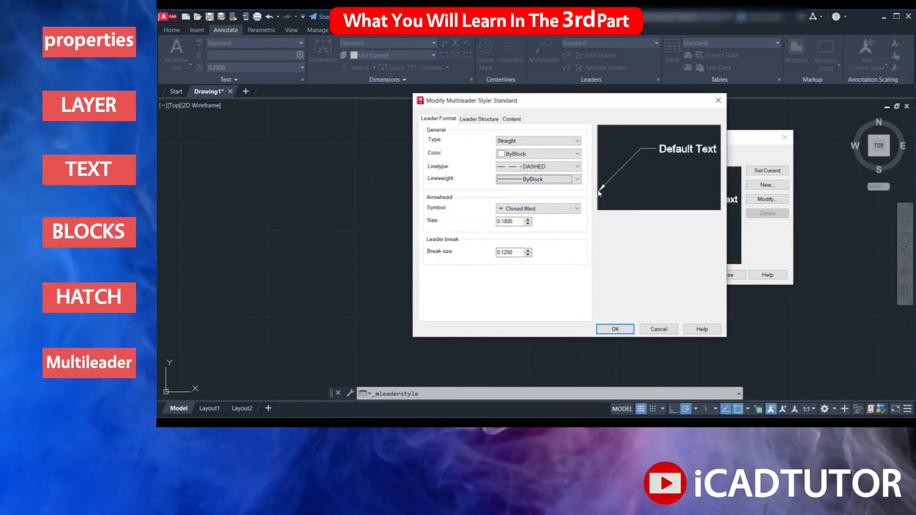
Try different arrowhead symbols for the Standard multileader style
{"action": "left_click", "coordinate": [539, 208]}
{"action": "left_click", "coordinate": [529, 235]}
{"action": "left_click", "coordinate": [539, 209]}
{"action": "left_click", "coordinate": [530, 216]}
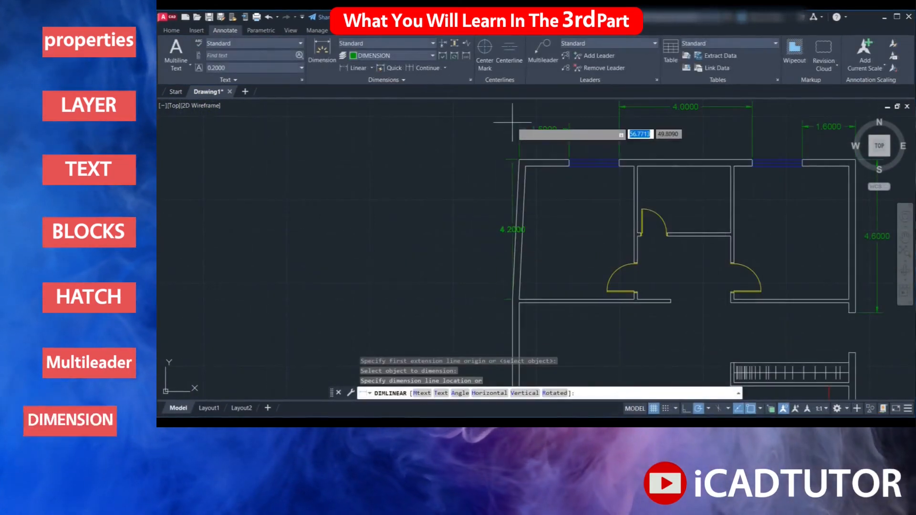